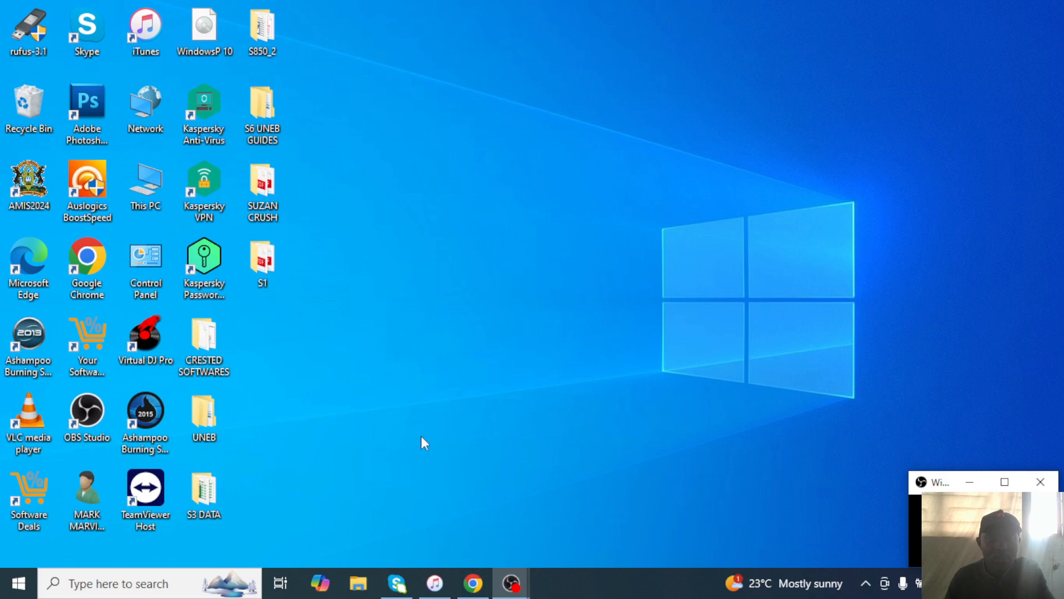
Open S6 UNEB GUIDES > ICT PAPER 1, then switch to the YouTube ICT tutorials page in Chrome.
{"action": "double_click", "coordinate": [257, 119]}
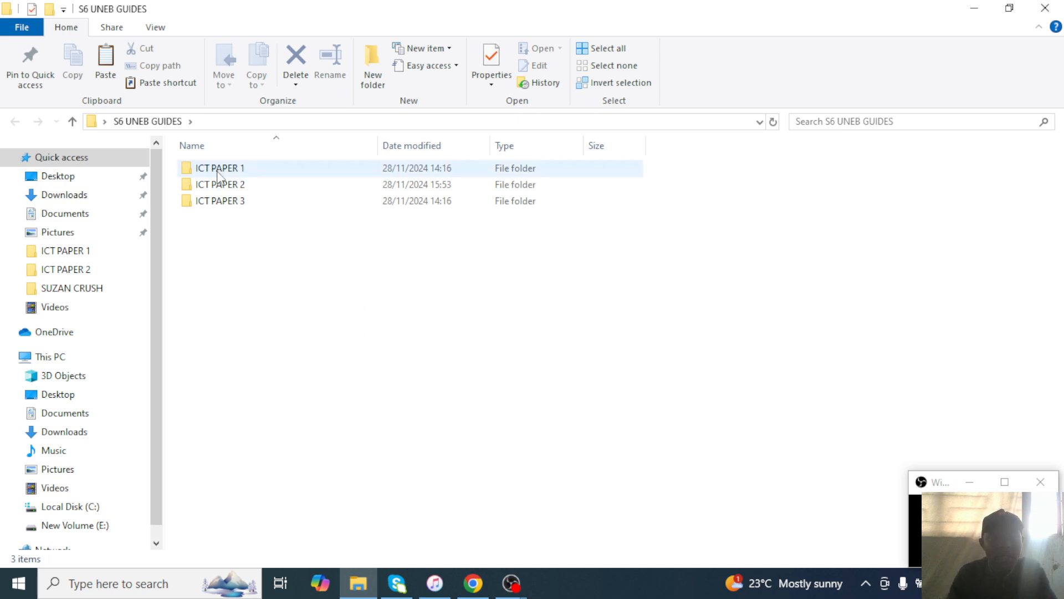
{"action": "double_click", "coordinate": [237, 168]}
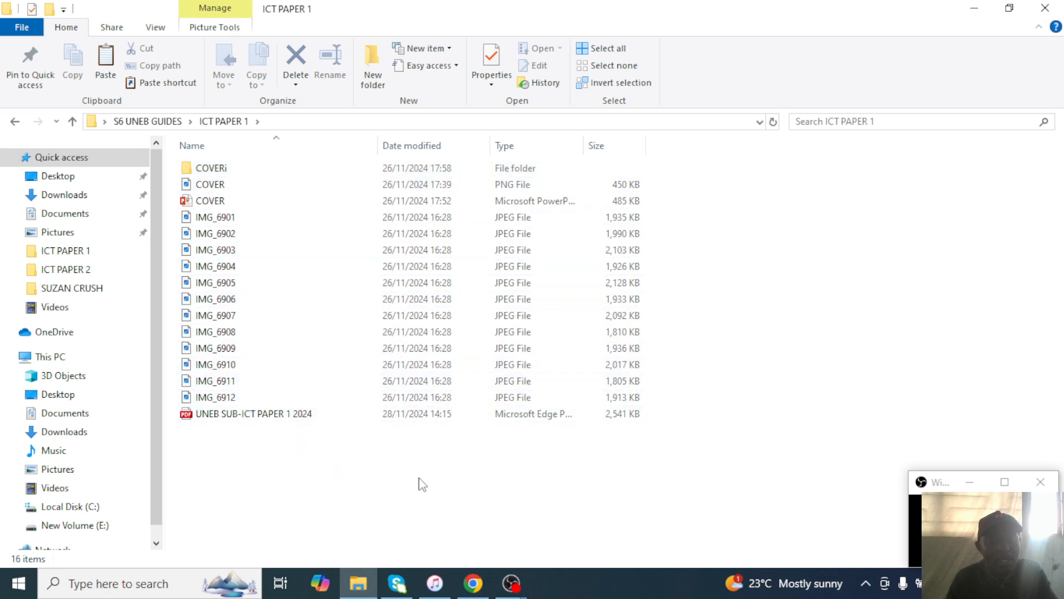
{"action": "left_click", "coordinate": [473, 583]}
{"action": "scroll", "coordinate": [447, 295], "scroll_direction": "down", "scroll_amount": 3}
{"action": "scroll", "coordinate": [447, 294], "scroll_direction": "up", "scroll_amount": 3}
{"action": "scroll", "coordinate": [262, 427], "scroll_direction": "down", "scroll_amount": 1}
{"action": "mouse_move", "coordinate": [286, 443]}
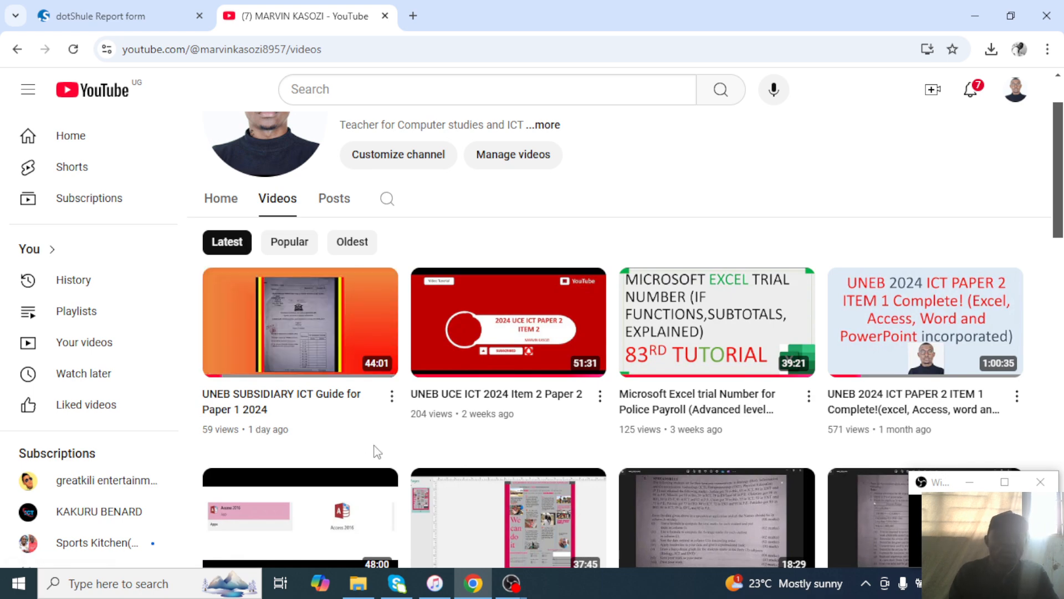
{"action": "mouse_move", "coordinate": [300, 313]}
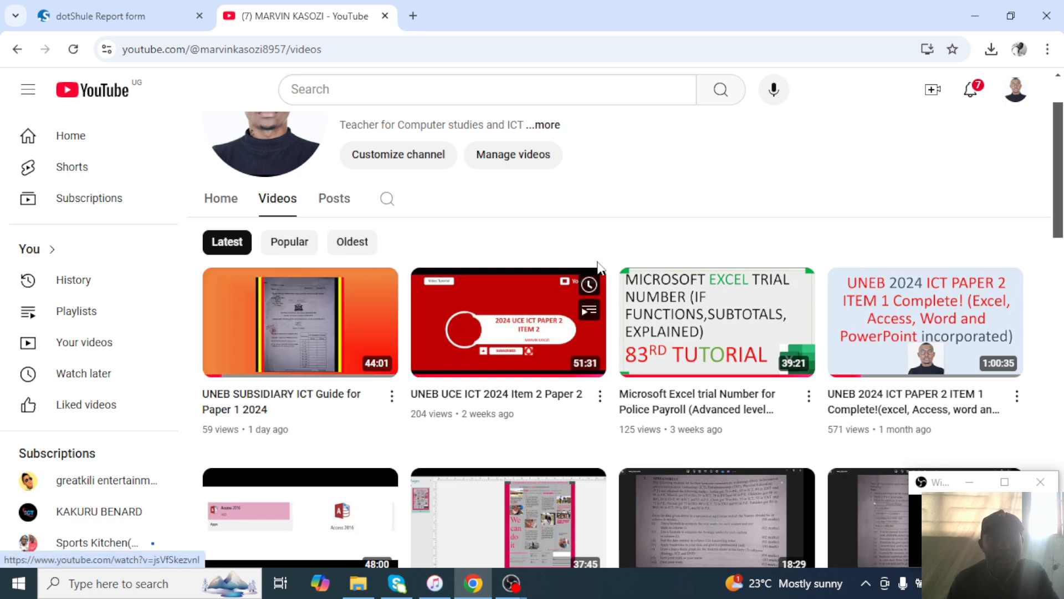
{"action": "scroll", "coordinate": [917, 304], "scroll_direction": "up", "scroll_amount": 2}
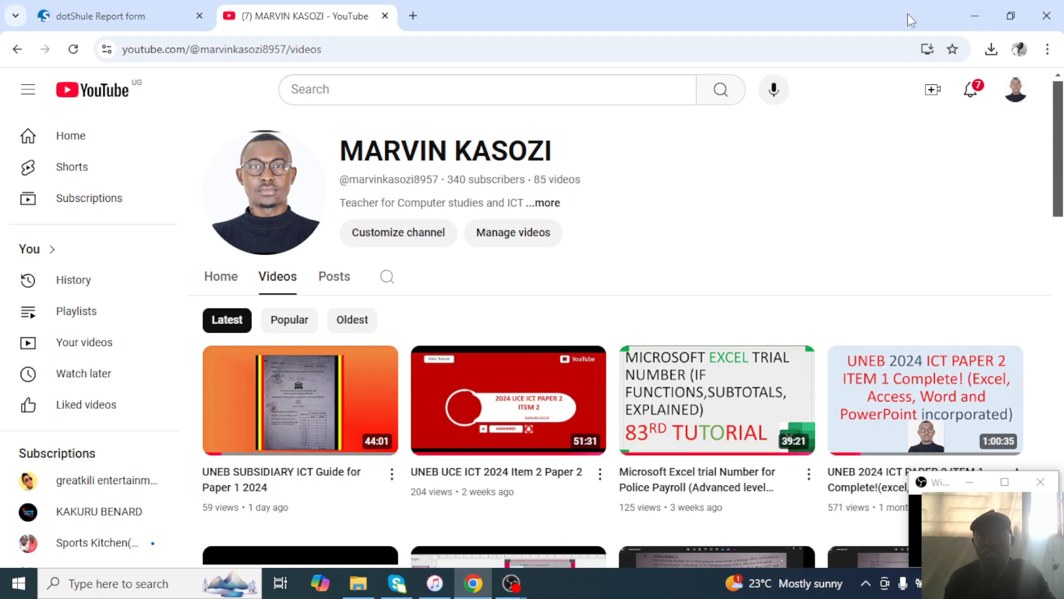
Open 'SUB-ICT PAPER 2 UNEB 2024.pdf' from ICT PAPER 2 in Edge and scroll to the candidate instructions.
{"action": "left_click", "coordinate": [959, 8]}
{"action": "left_click", "coordinate": [967, 8]}
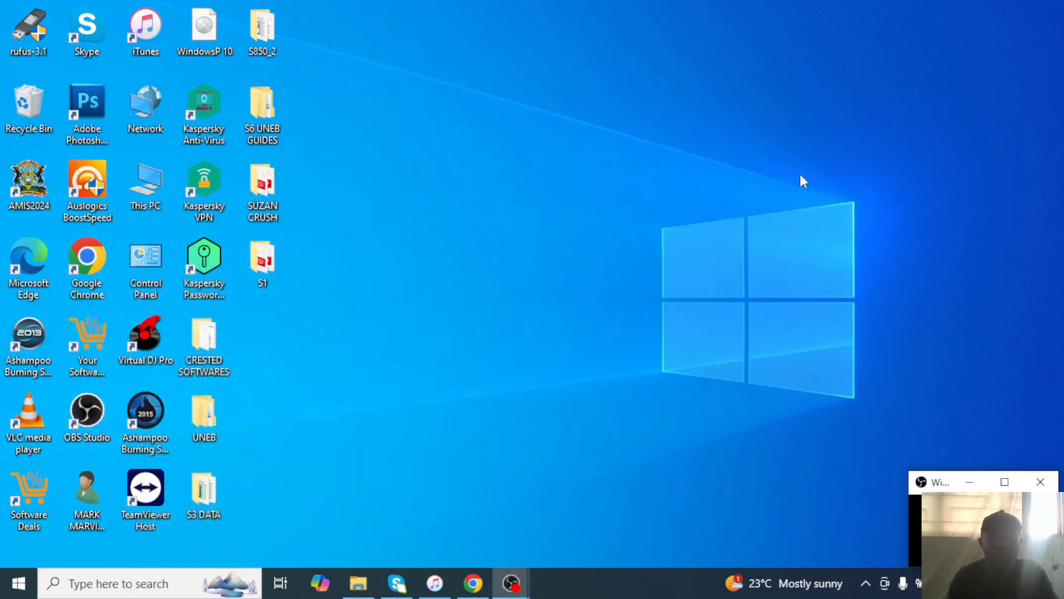
{"action": "double_click", "coordinate": [269, 130]}
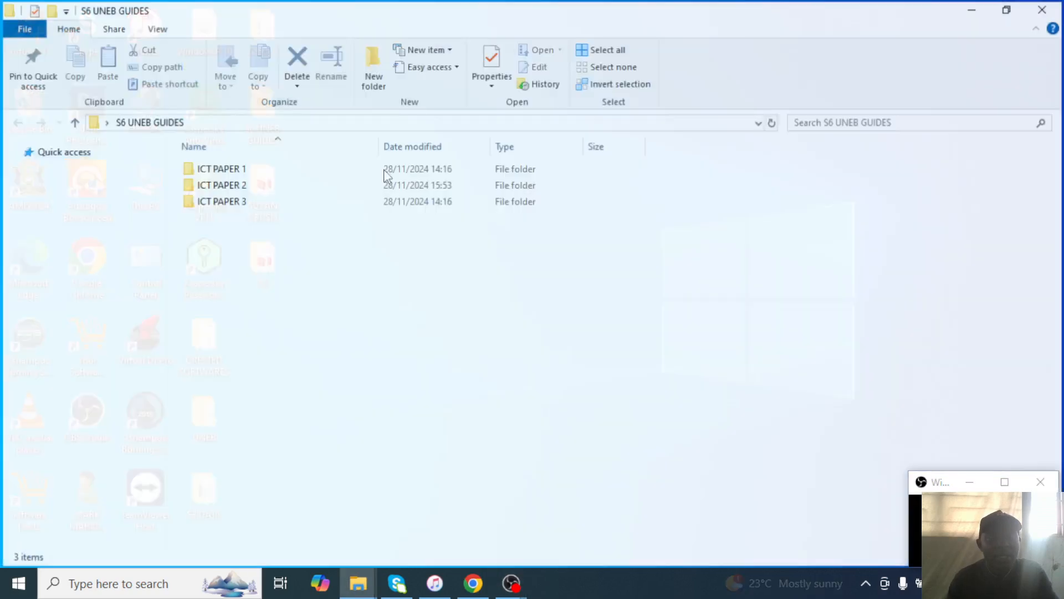
{"action": "double_click", "coordinate": [211, 184]}
{"action": "double_click", "coordinate": [239, 174]}
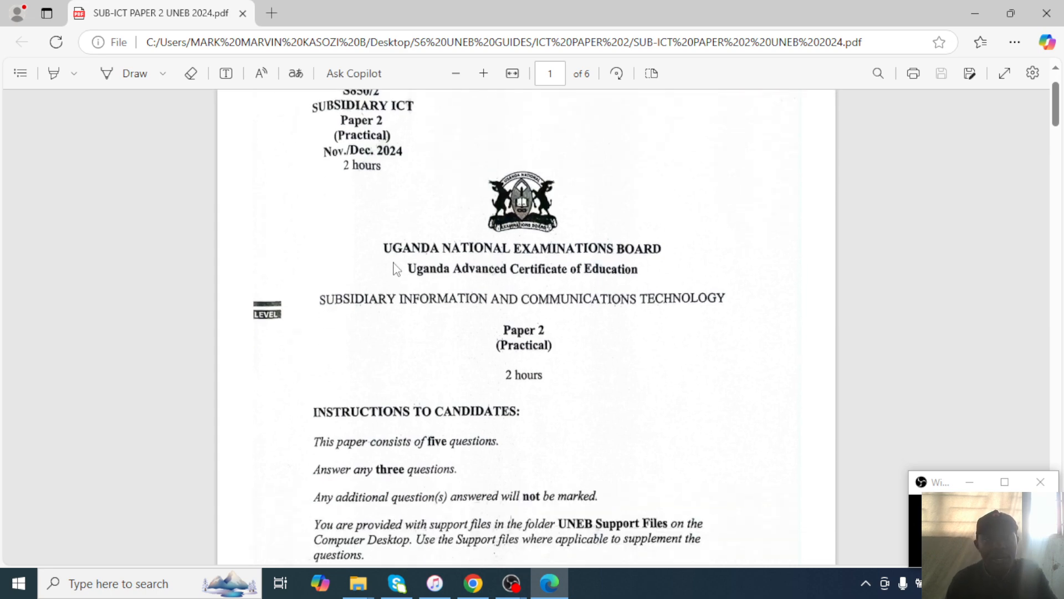
{"action": "scroll", "coordinate": [509, 335], "scroll_direction": "down", "scroll_amount": 4}
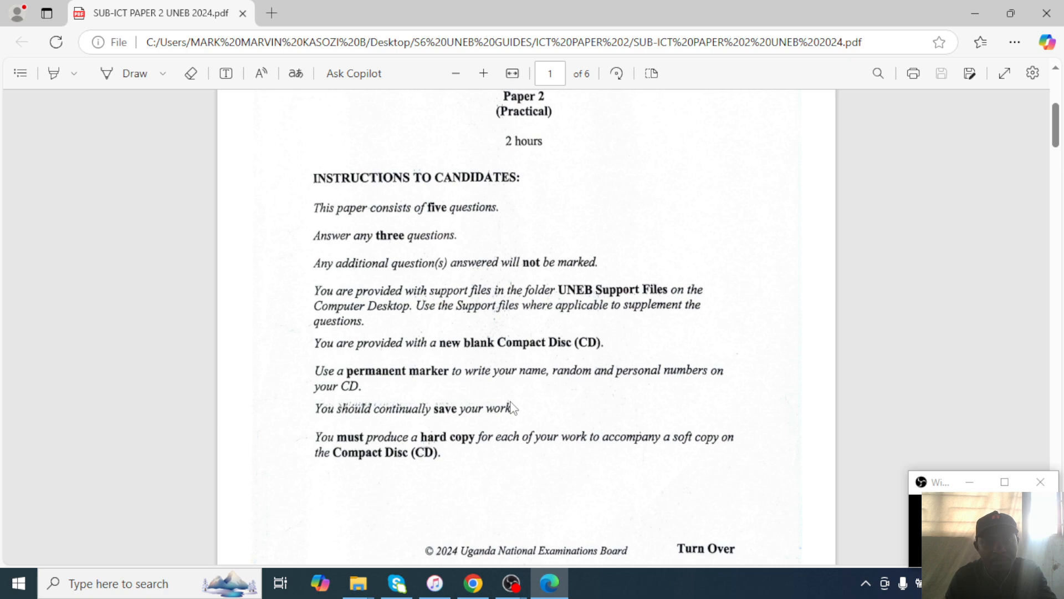
{"action": "scroll", "coordinate": [511, 407], "scroll_direction": "down", "scroll_amount": 2}
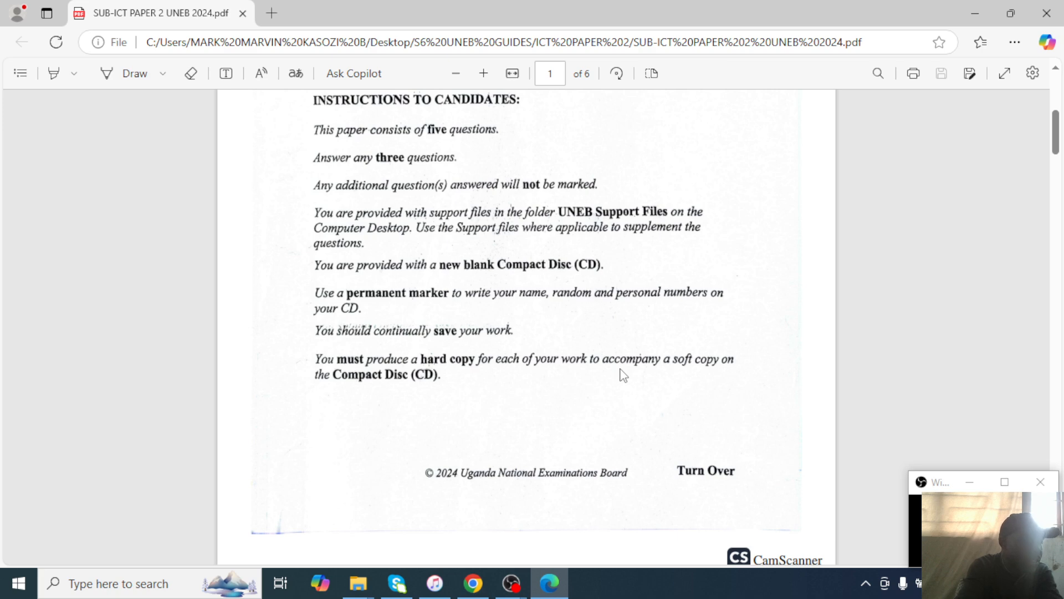
Scroll the exam PDF to question 1 on page 2, then minimize Edge.
{"action": "scroll", "coordinate": [615, 412], "scroll_direction": "down", "scroll_amount": 5}
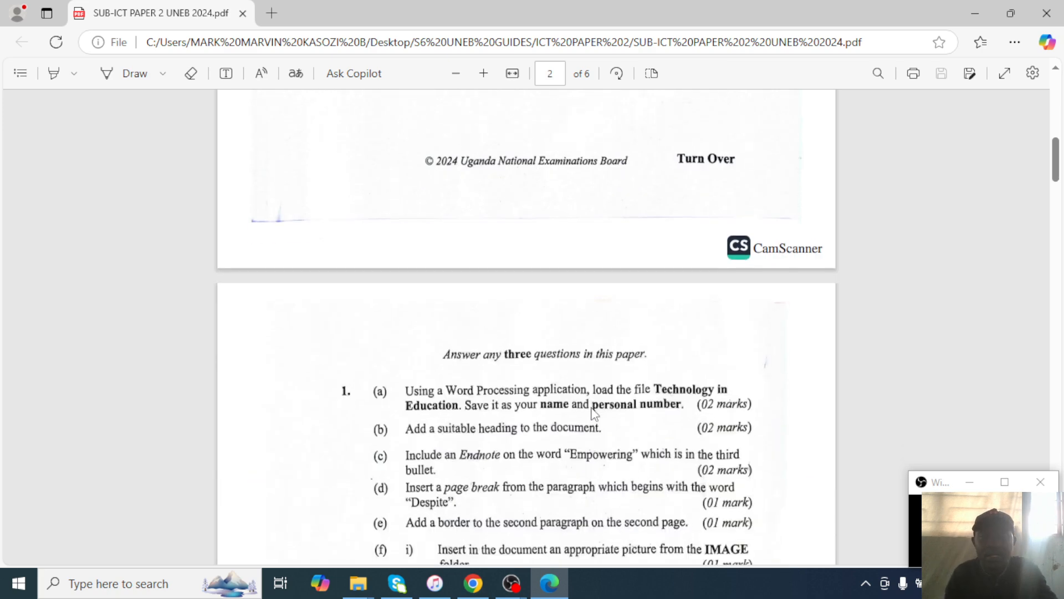
{"action": "scroll", "coordinate": [594, 413], "scroll_direction": "down", "scroll_amount": 4}
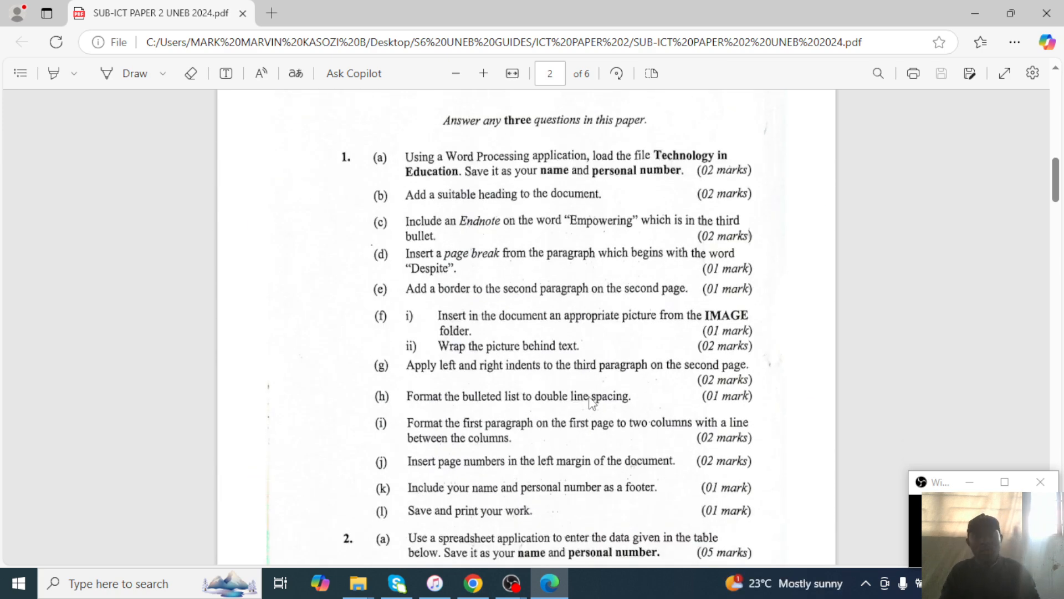
{"action": "left_click", "coordinate": [988, 6]}
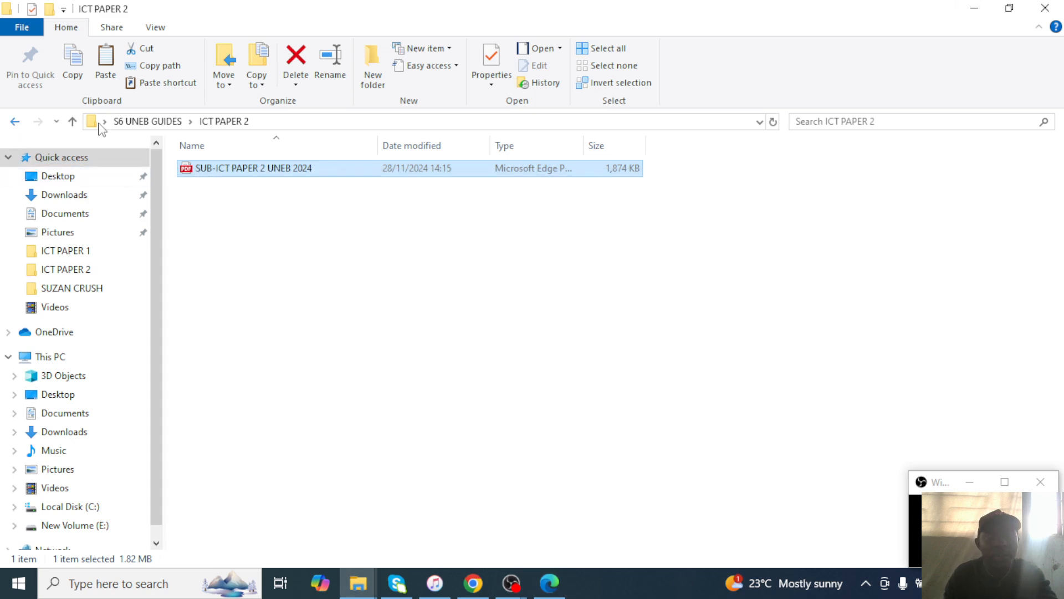
Reopen S6 UNEB GUIDES > ICT PAPER 2, then minimize Edge and Explorer to show the desktop.
{"action": "left_click", "coordinate": [15, 122]}
{"action": "left_click", "coordinate": [1045, 7]}
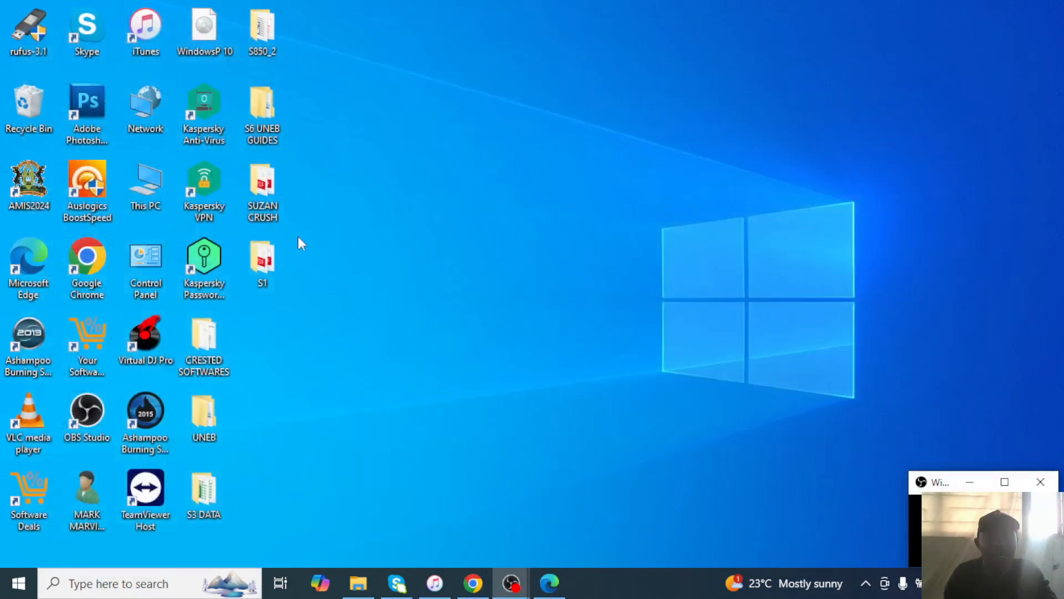
{"action": "double_click", "coordinate": [269, 133]}
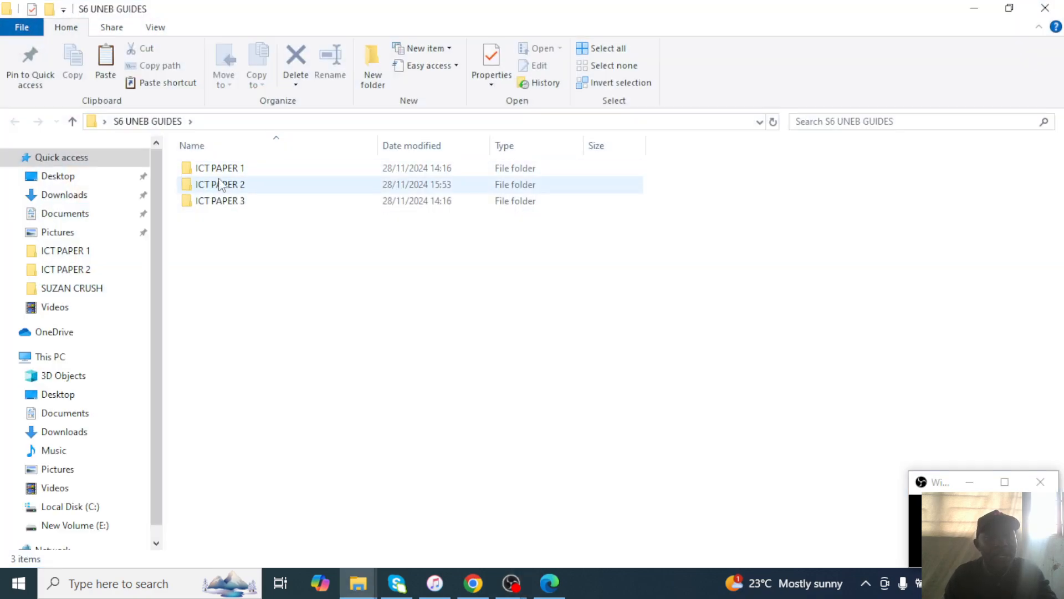
{"action": "double_click", "coordinate": [256, 186]}
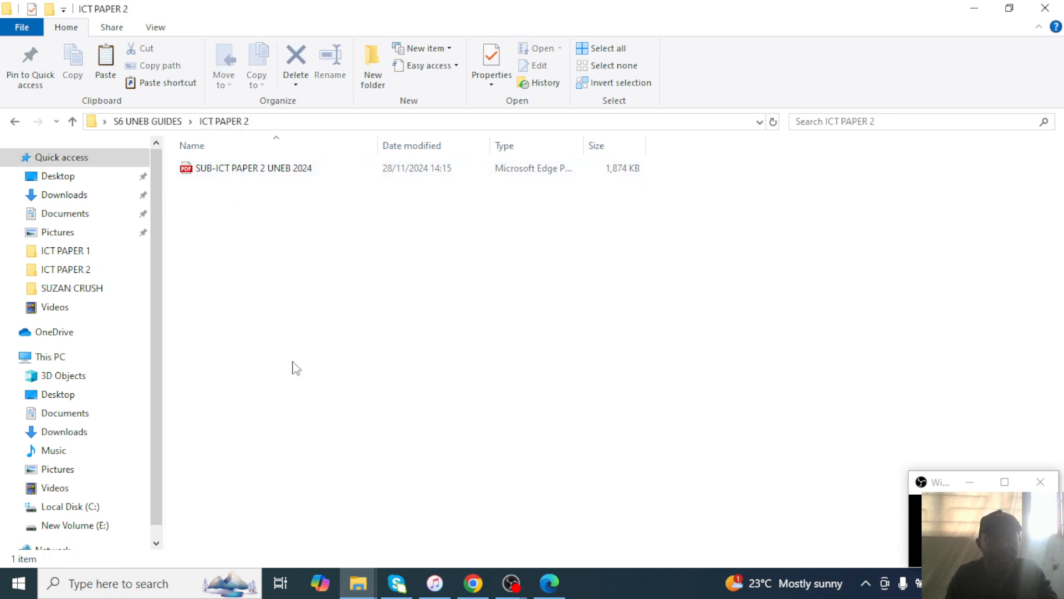
{"action": "left_click", "coordinate": [550, 583]}
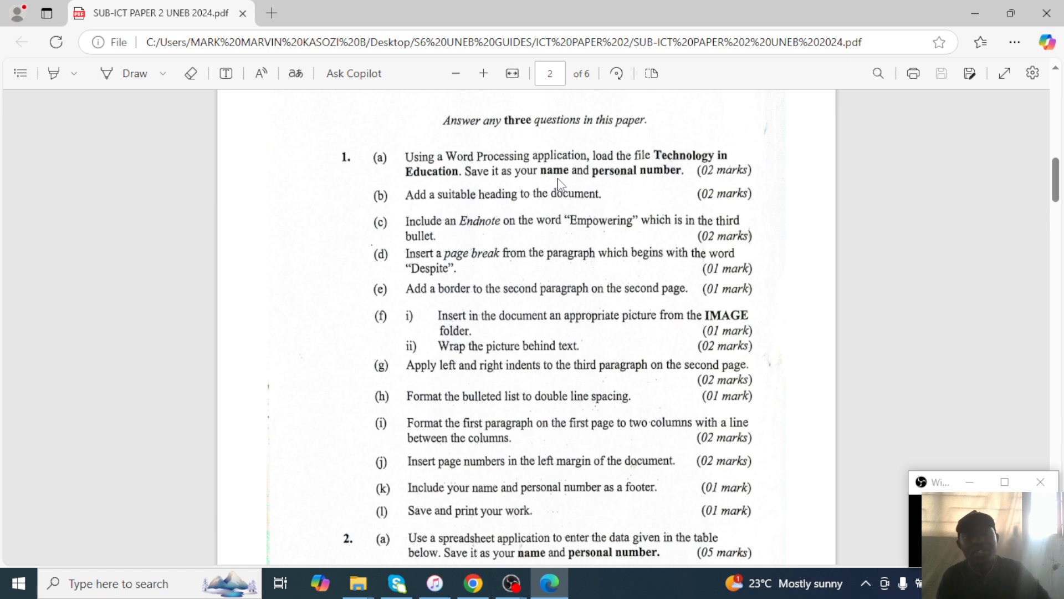
{"action": "left_click", "coordinate": [970, 9]}
{"action": "left_click", "coordinate": [970, 9]}
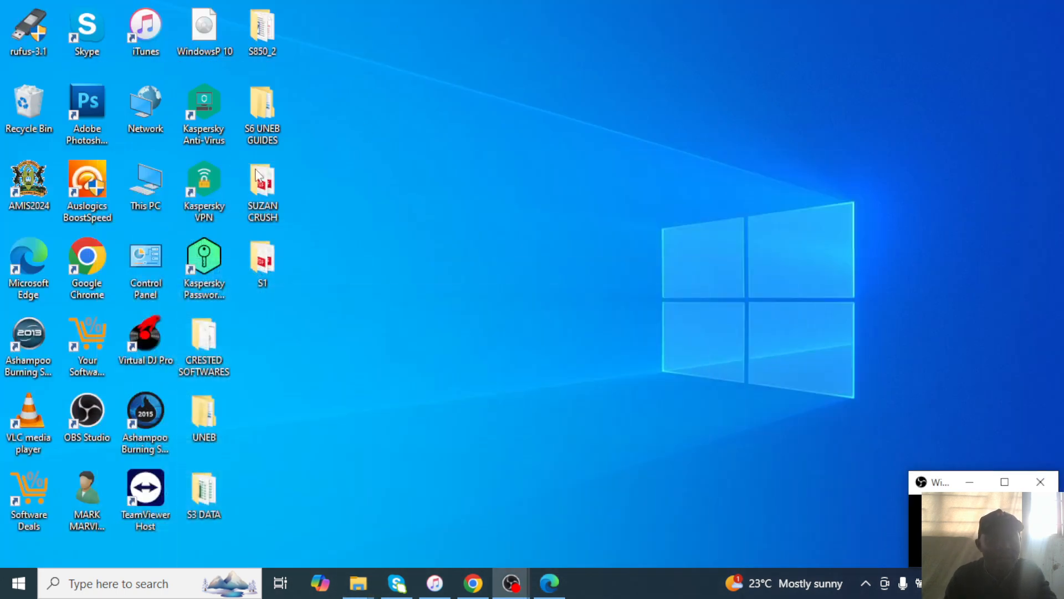
Copy the Technology in Education file from the S850_2 folder.
{"action": "left_click_drag", "start_coordinate": [272, 43], "coordinate": [733, 115]}
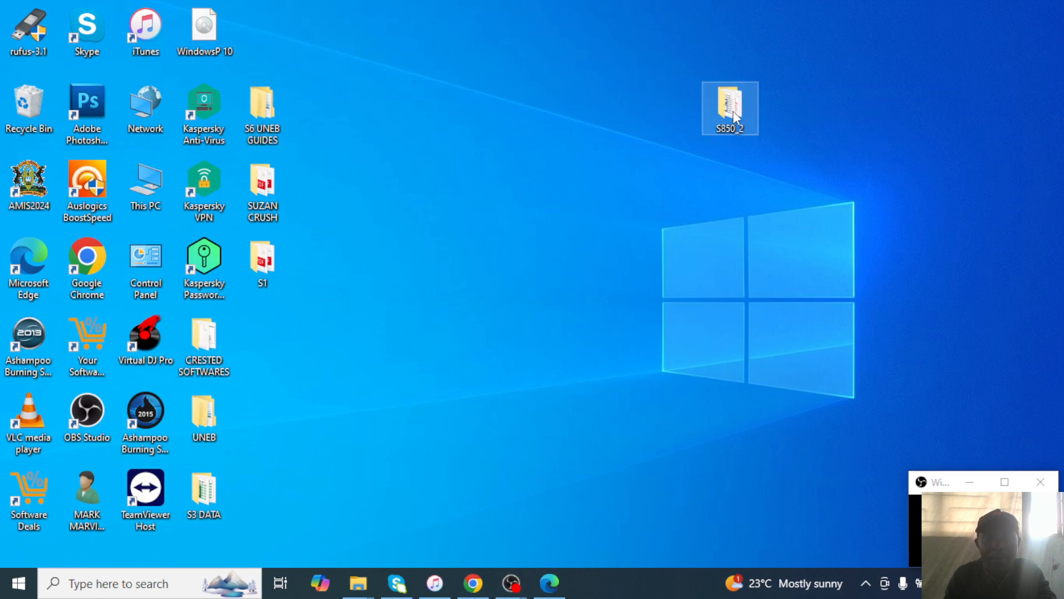
{"action": "double_click", "coordinate": [732, 111]}
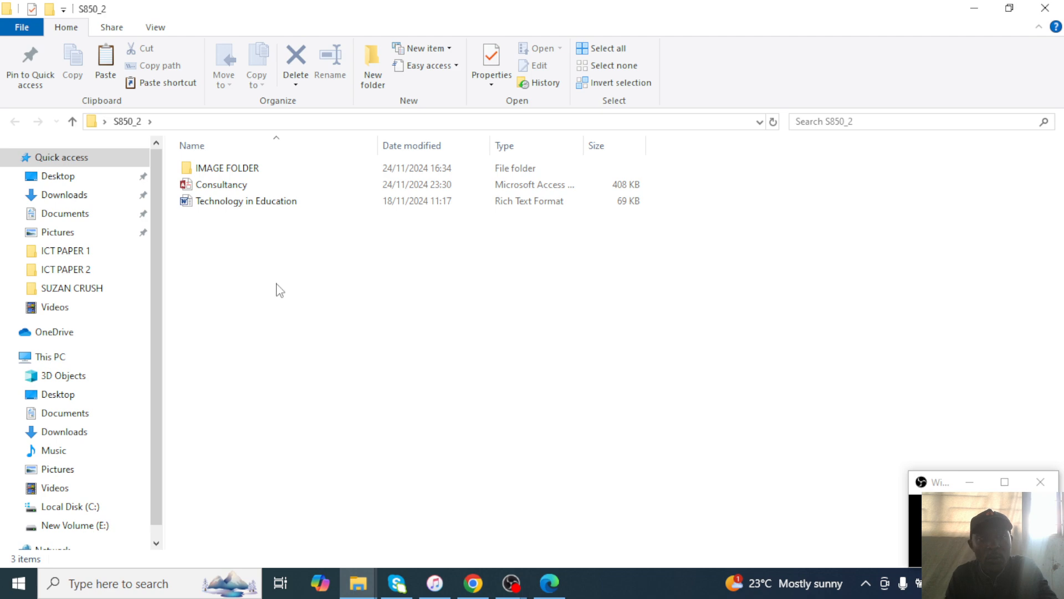
{"action": "left_click", "coordinate": [277, 203]}
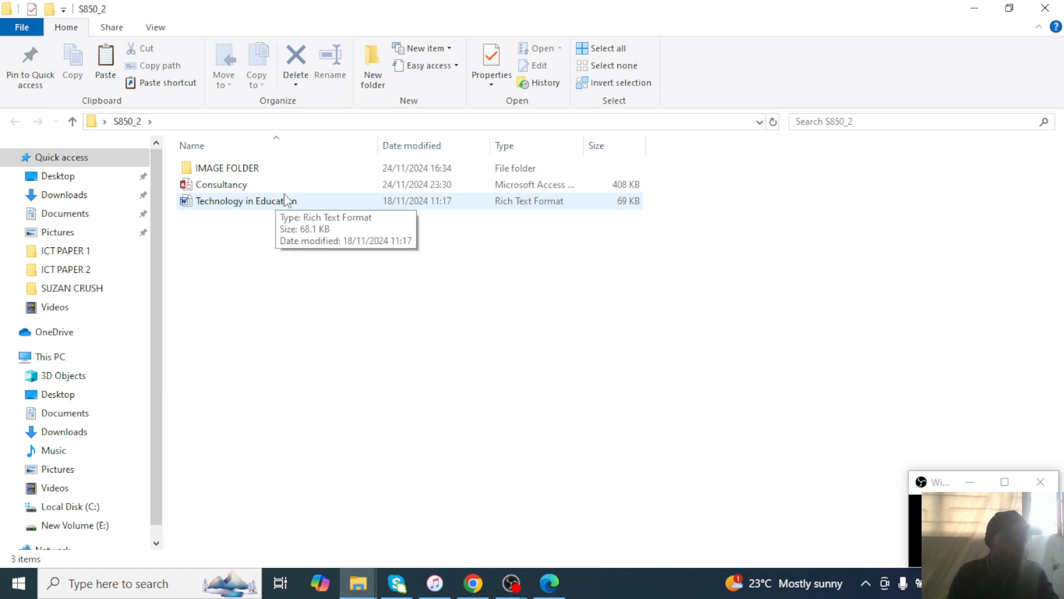
{"action": "left_click", "coordinate": [241, 204]}
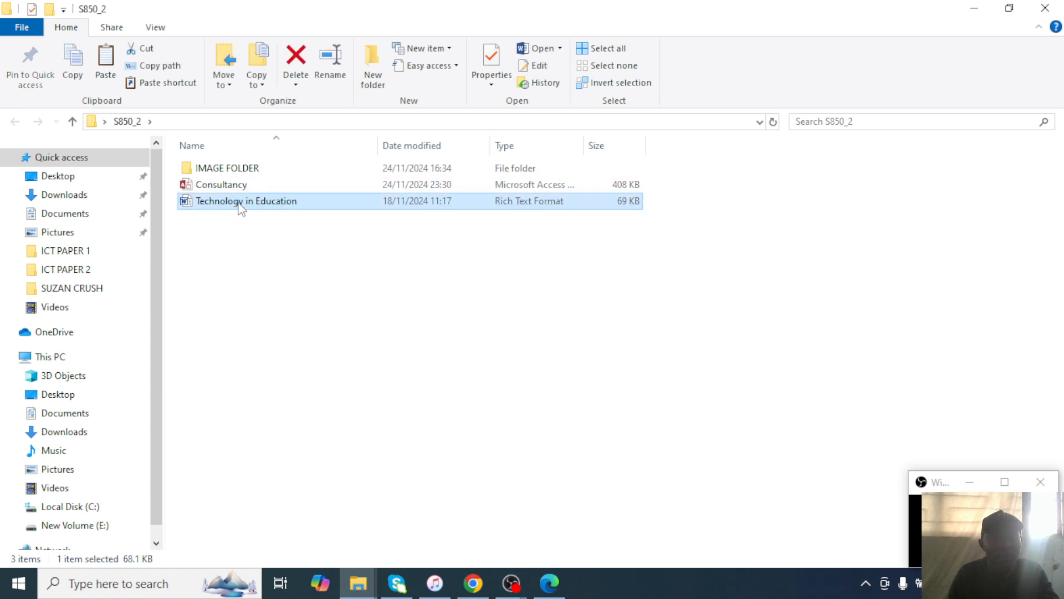
{"action": "right_click", "coordinate": [239, 205]}
{"action": "left_click", "coordinate": [276, 476]}
Paste the copied file into S6 UNEB GUIDES > ICT PAPER 2.
{"action": "left_click", "coordinate": [974, 7]}
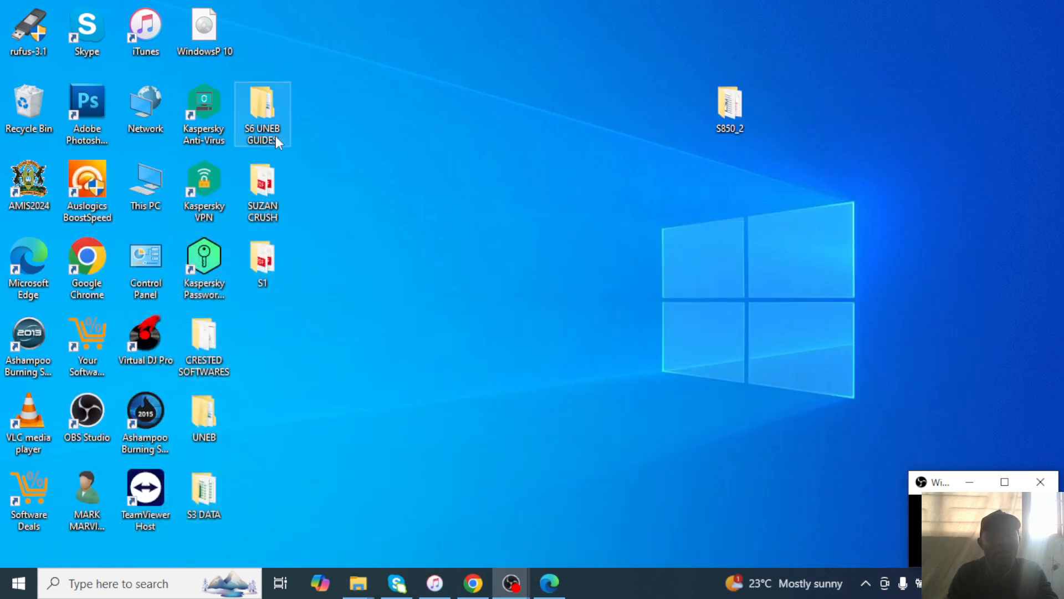
{"action": "double_click", "coordinate": [262, 111]}
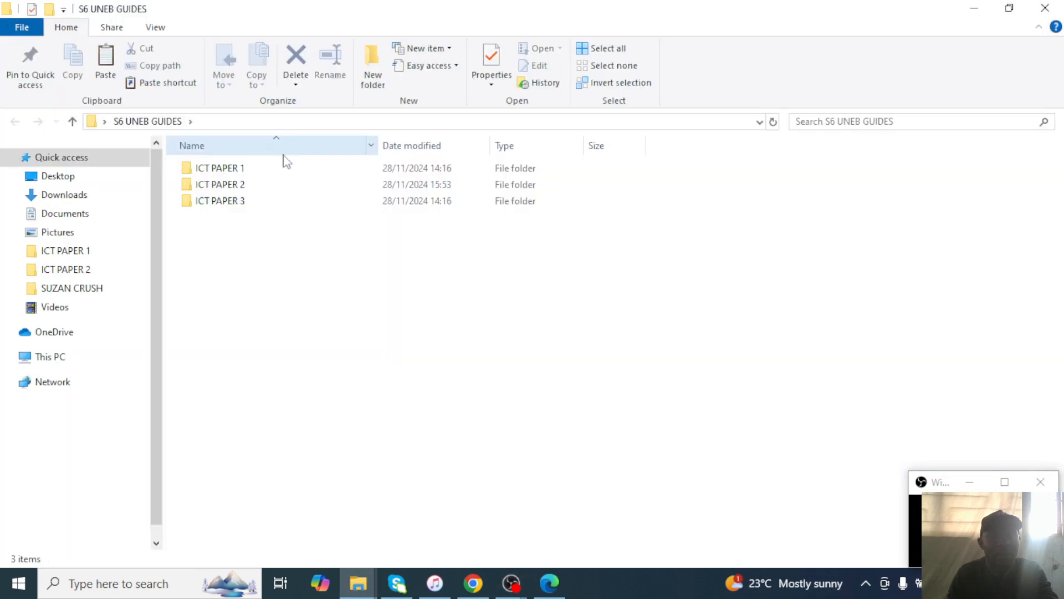
{"action": "double_click", "coordinate": [252, 185]}
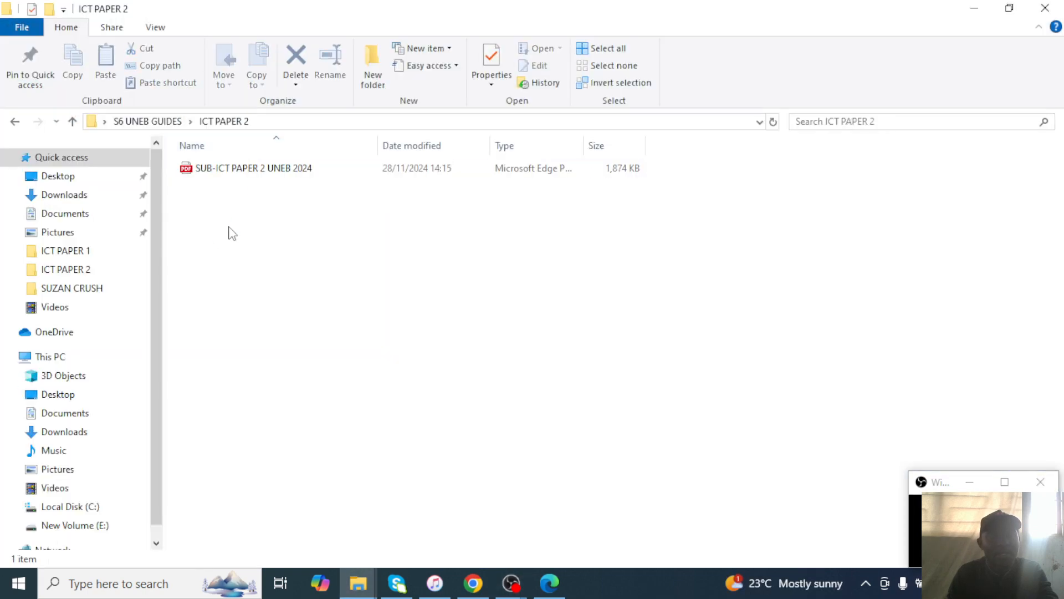
{"action": "right_click", "coordinate": [281, 209]}
{"action": "left_click", "coordinate": [334, 320]}
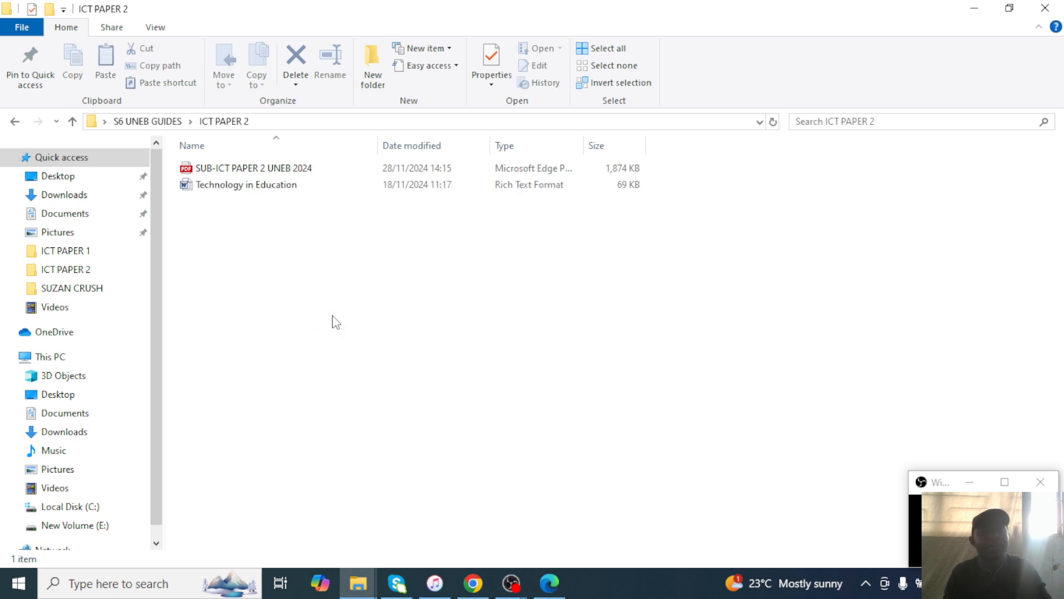
Minimize the exam PDF and bring up the Technology in Education file's context menu.
{"action": "left_click", "coordinate": [549, 584]}
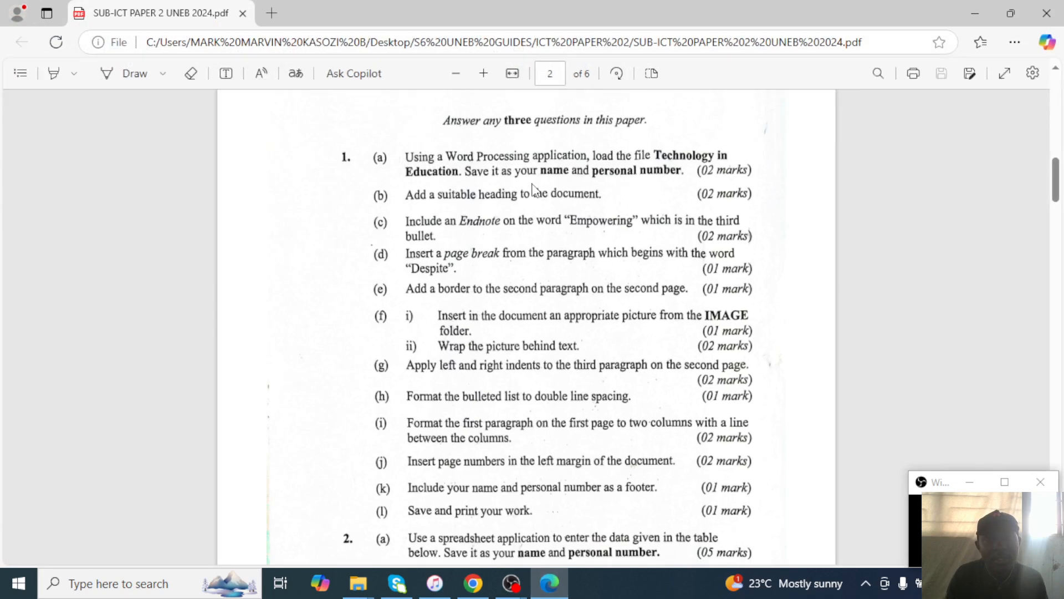
{"action": "left_click", "coordinate": [975, 13]}
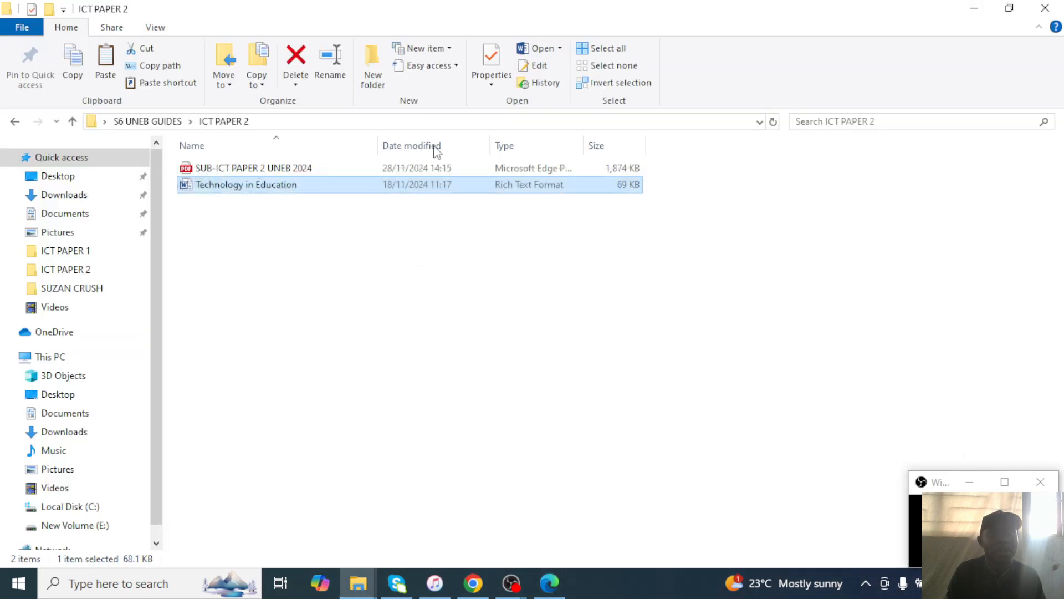
{"action": "right_click", "coordinate": [232, 194]}
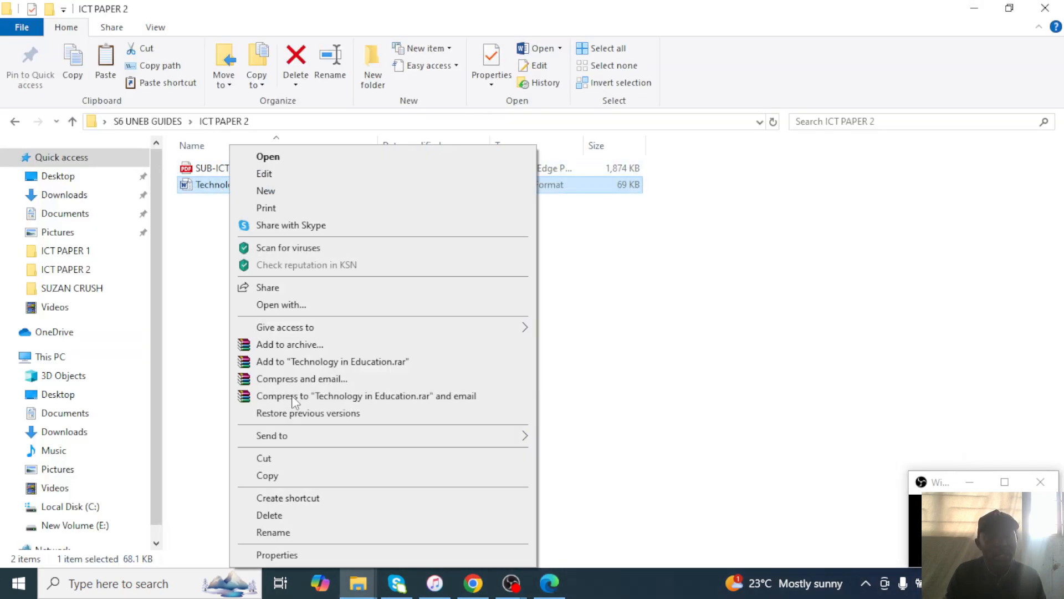
Rename the copied file to the candidate's full name and number, then open it in Word.
{"action": "left_click", "coordinate": [300, 536]}
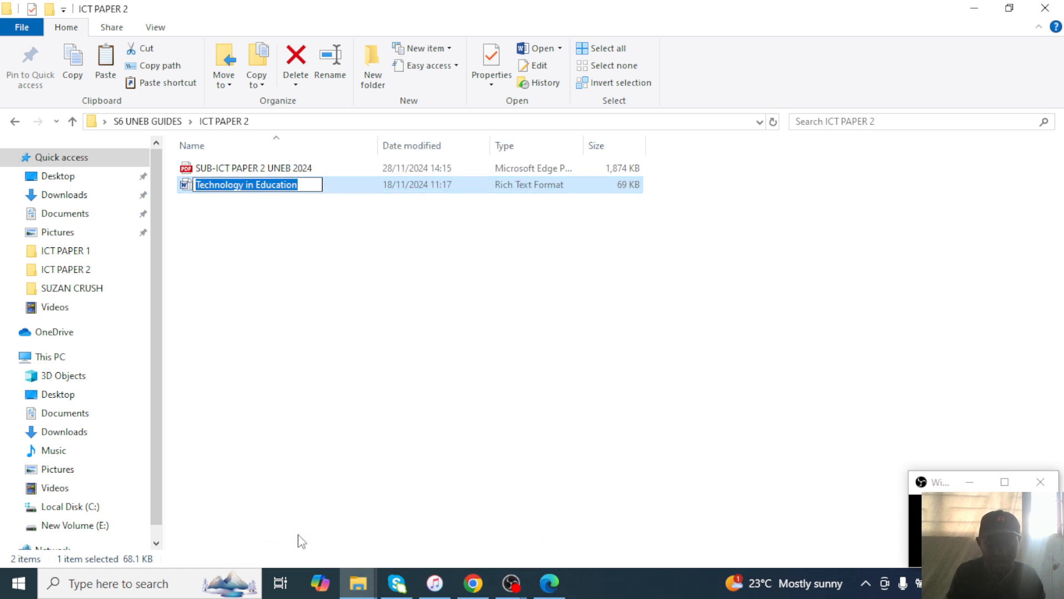
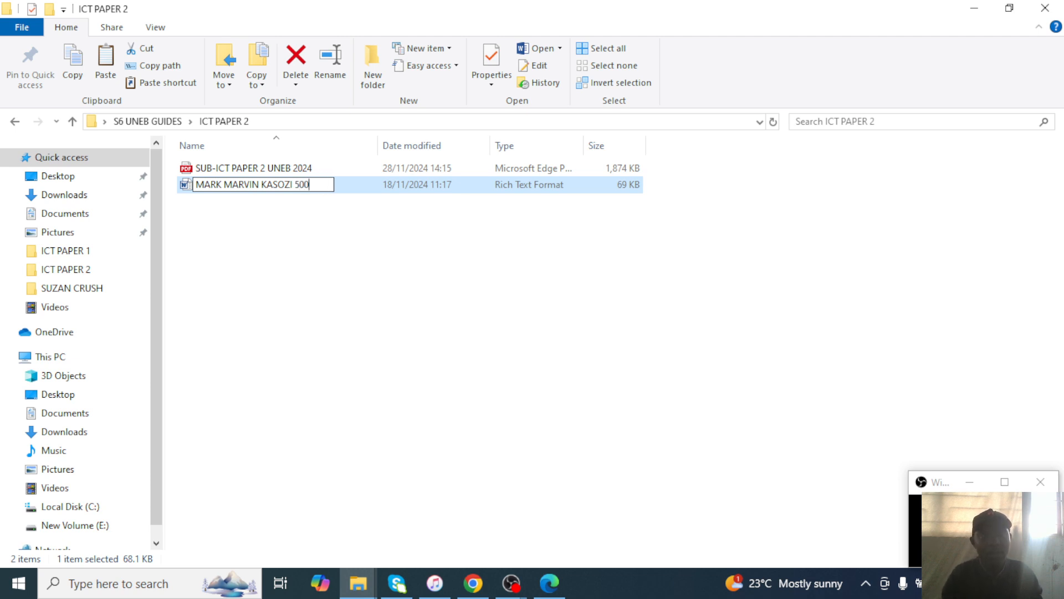
{"action": "key", "text": "Return"}
{"action": "left_click", "coordinate": [433, 185]}
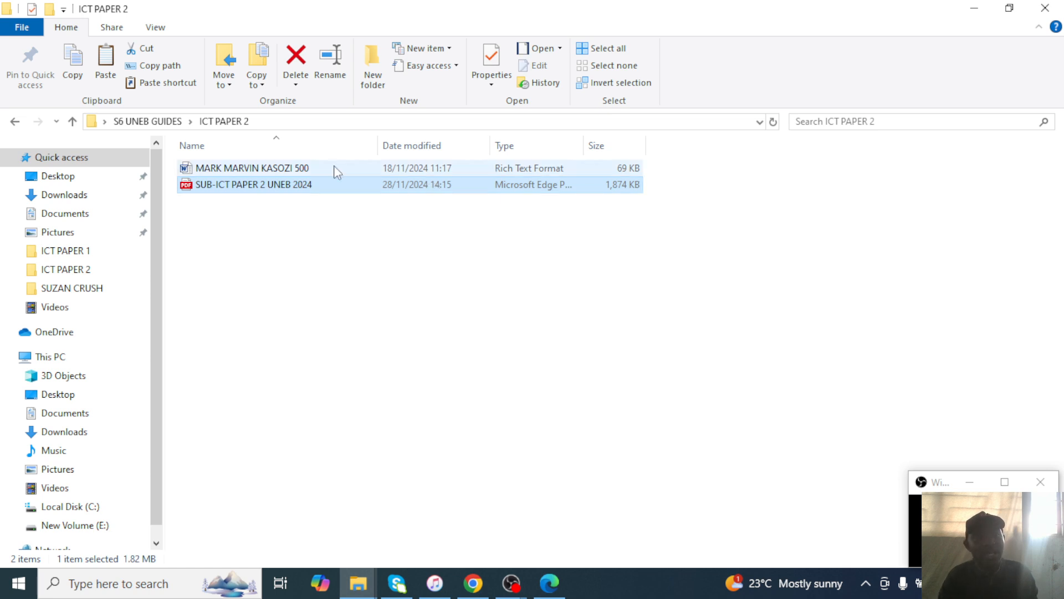
{"action": "double_click", "coordinate": [319, 172]}
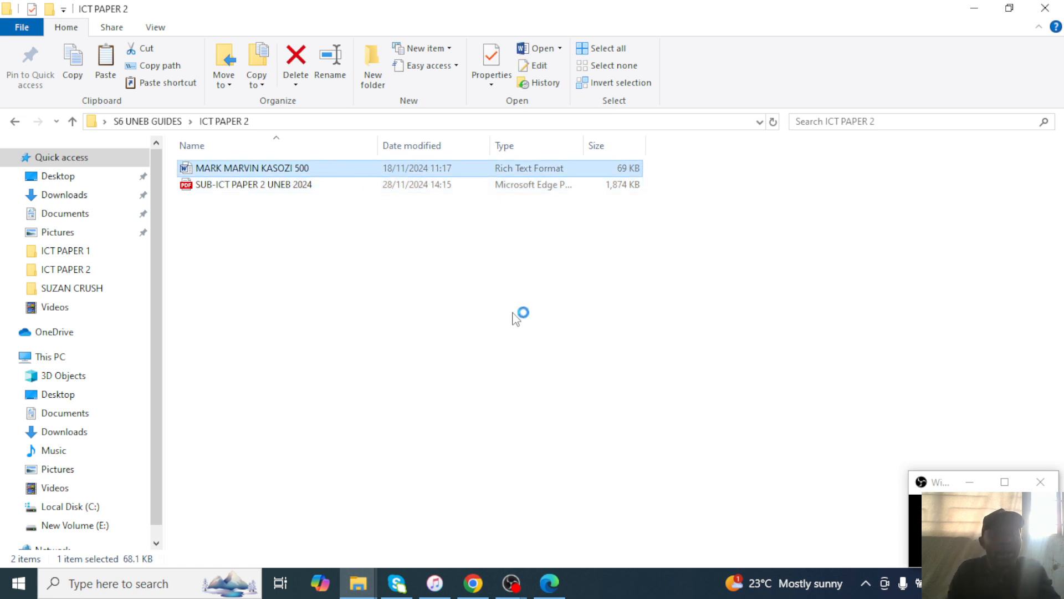
Read question 1 in the exam PDF and look over the renamed document in Word.
{"action": "left_click", "coordinate": [552, 582]}
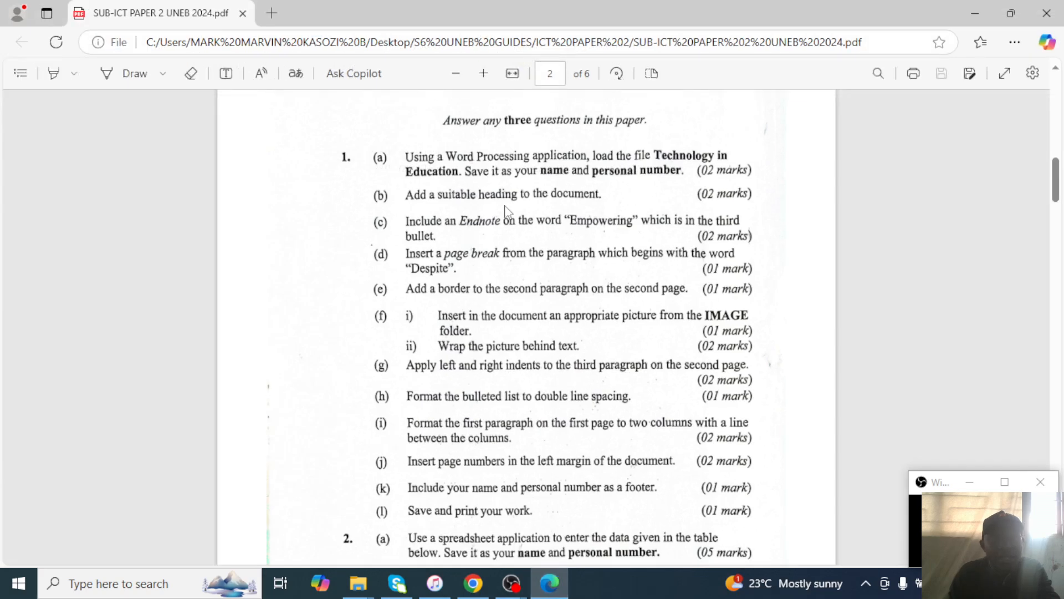
{"action": "scroll", "coordinate": [506, 212], "scroll_direction": "down", "scroll_amount": 1}
{"action": "scroll", "coordinate": [507, 212], "scroll_direction": "up", "scroll_amount": 1}
{"action": "left_click", "coordinate": [510, 588]}
{"action": "left_click", "coordinate": [514, 591]}
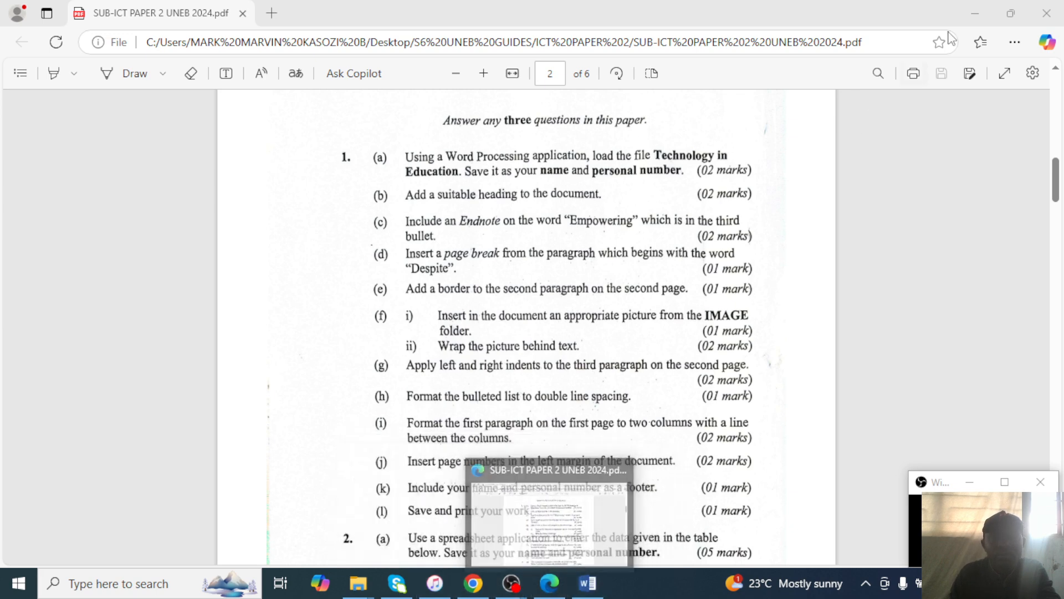
{"action": "left_click", "coordinate": [975, 14]}
{"action": "scroll", "coordinate": [604, 281], "scroll_direction": "down", "scroll_amount": 2}
{"action": "scroll", "coordinate": [604, 281], "scroll_direction": "up", "scroll_amount": 3}
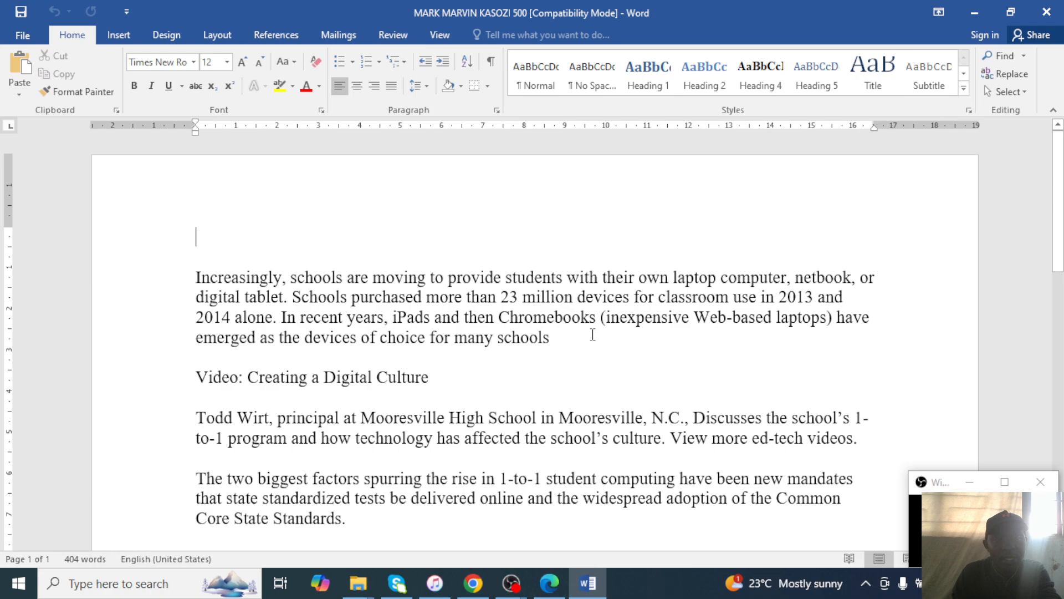
{"action": "scroll", "coordinate": [388, 324], "scroll_direction": "down", "scroll_amount": 15}
{"action": "scroll", "coordinate": [402, 373], "scroll_direction": "up", "scroll_amount": 5}
{"action": "scroll", "coordinate": [402, 373], "scroll_direction": "up", "scroll_amount": 10}
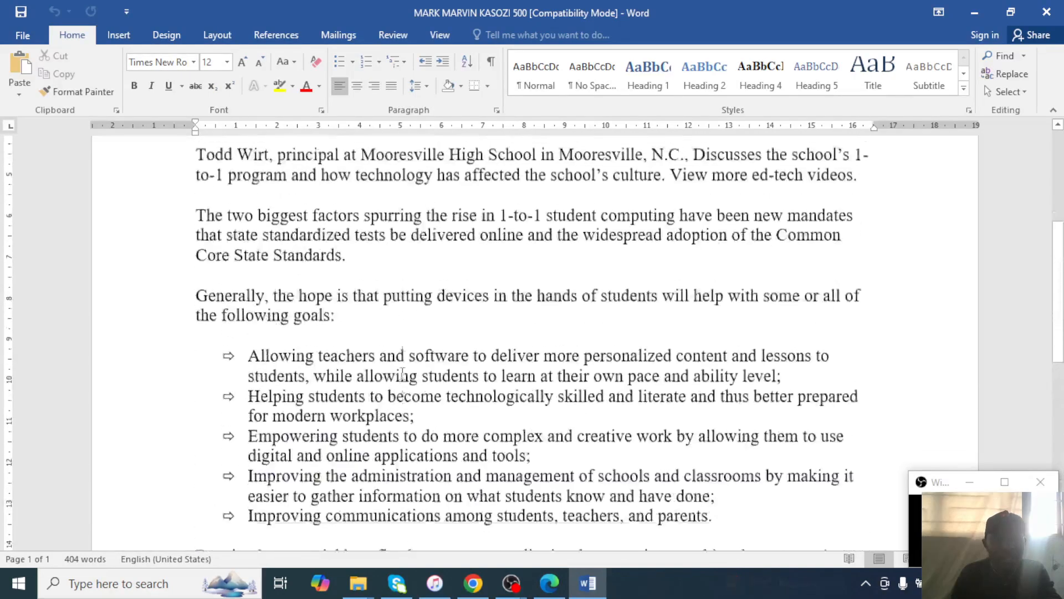
Reread question 1 in the exam paper, then return to the Word document.
{"action": "left_click", "coordinate": [549, 583]}
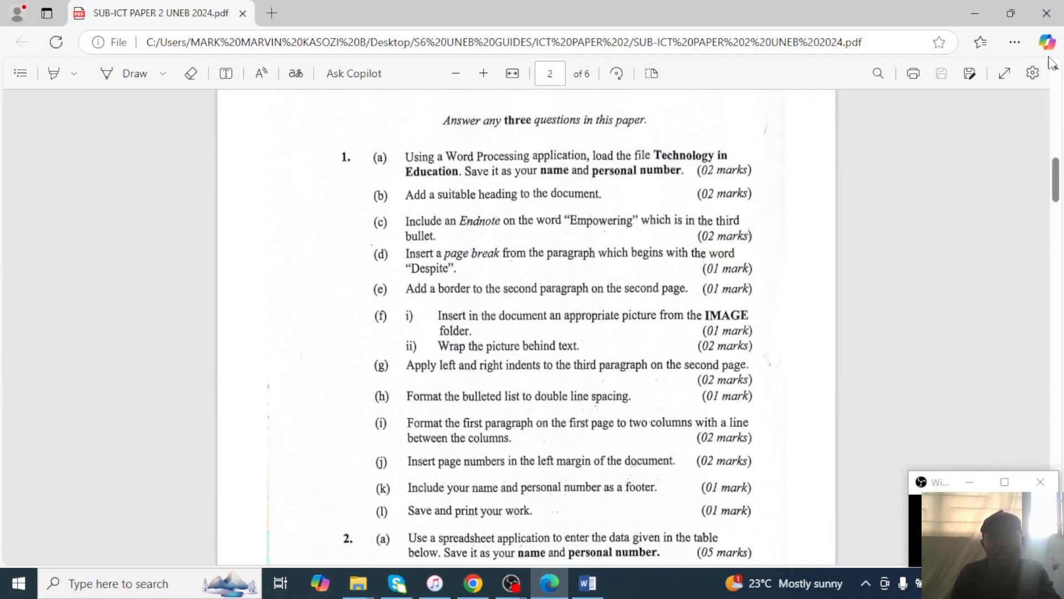
{"action": "left_click", "coordinate": [977, 12]}
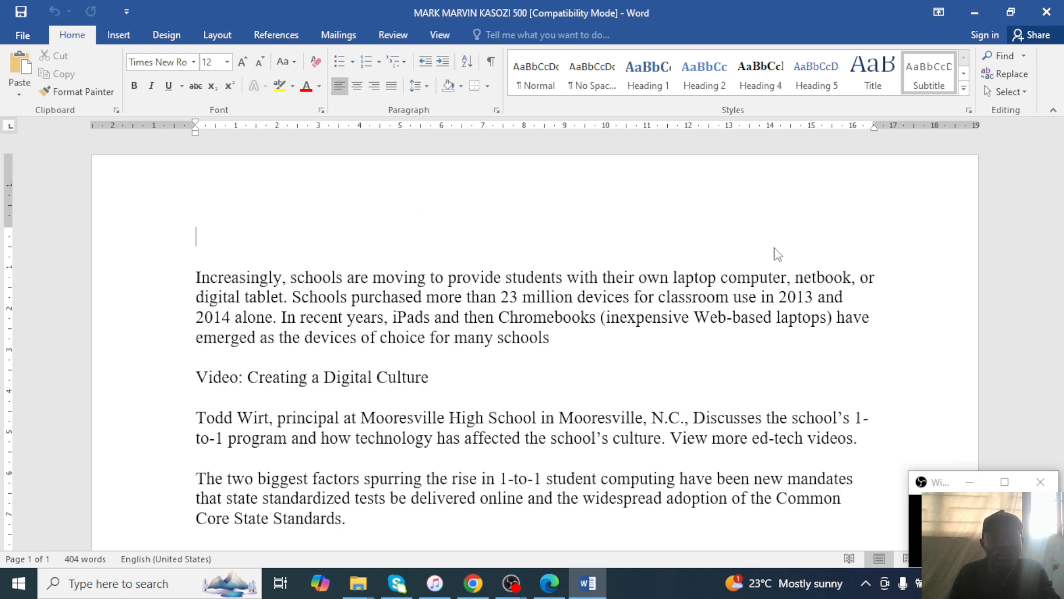
{"action": "left_click", "coordinate": [561, 591]}
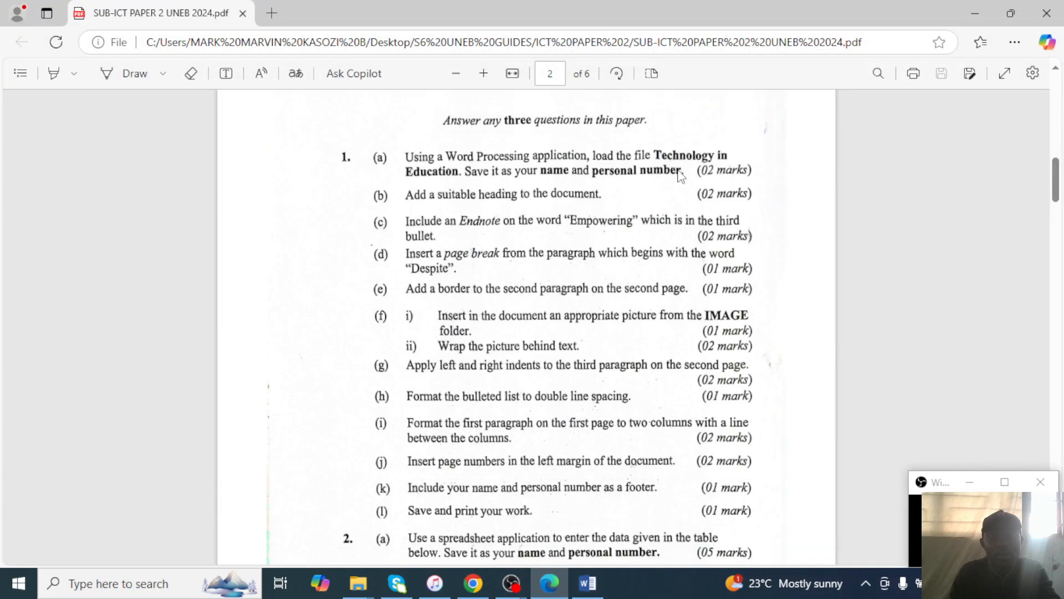
{"action": "left_click", "coordinate": [975, 13]}
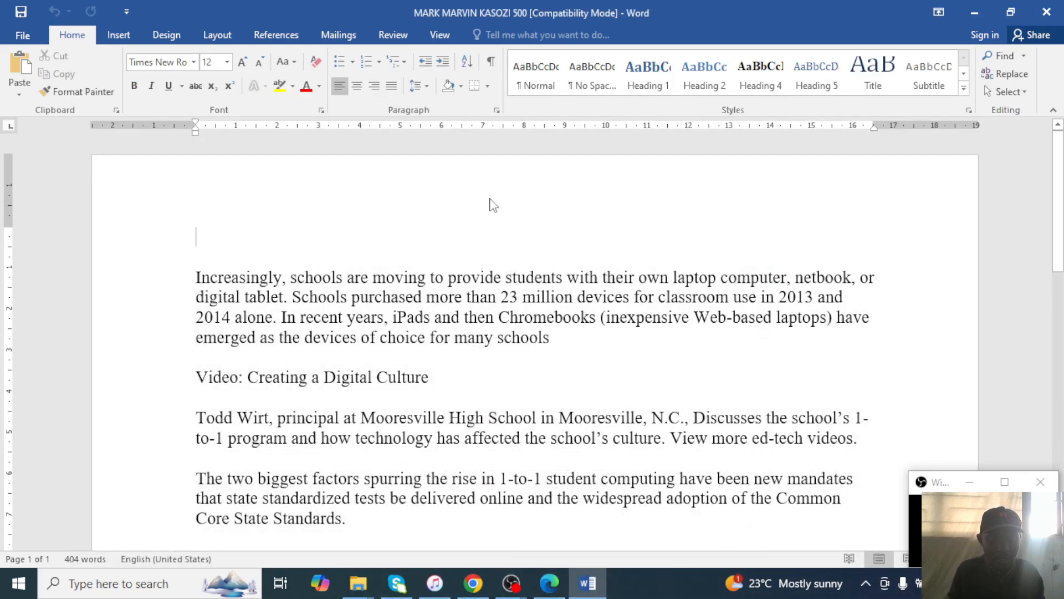
Type the heading TECHNOLOGY IN EDUCATION on the first blank line, correcting typos.
{"action": "type", "text": "TECHNLO"}
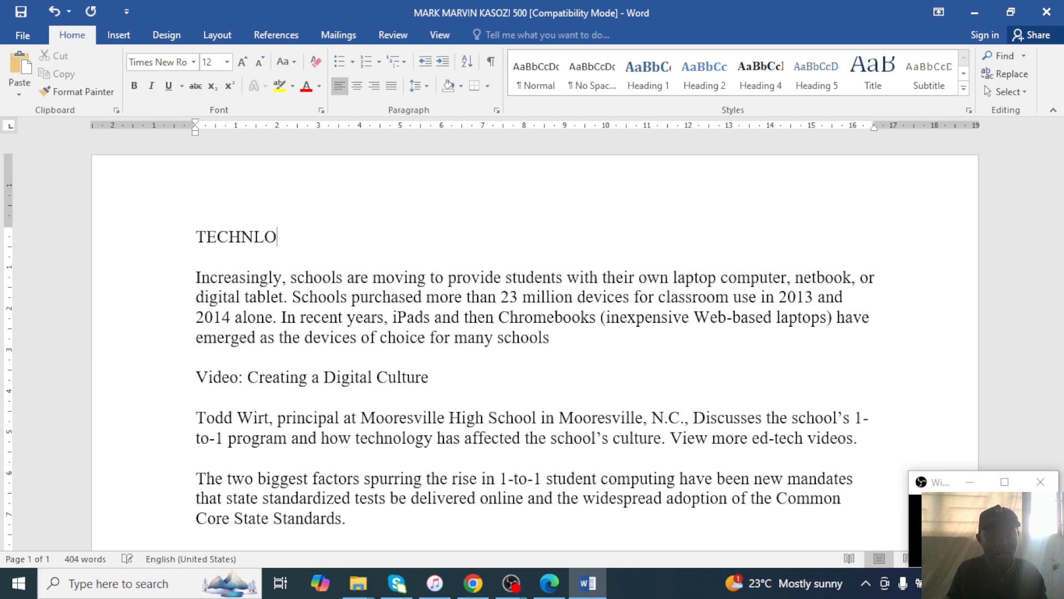
{"action": "type", "text": "GY"}
{"action": "key", "text": "BackSpace"}
{"action": "key", "text": "BackSpace"}
{"action": "key", "text": "BackSpace"}
{"action": "key", "text": "BackSpace"}
{"action": "key", "text": "BackSpace"}
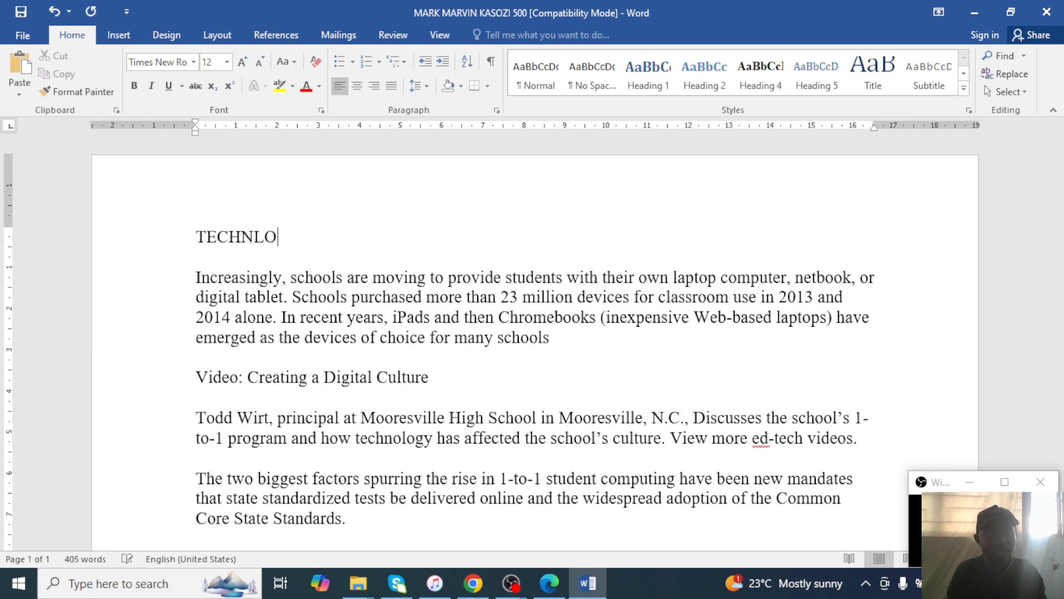
{"action": "type", "text": "OLOGY "}
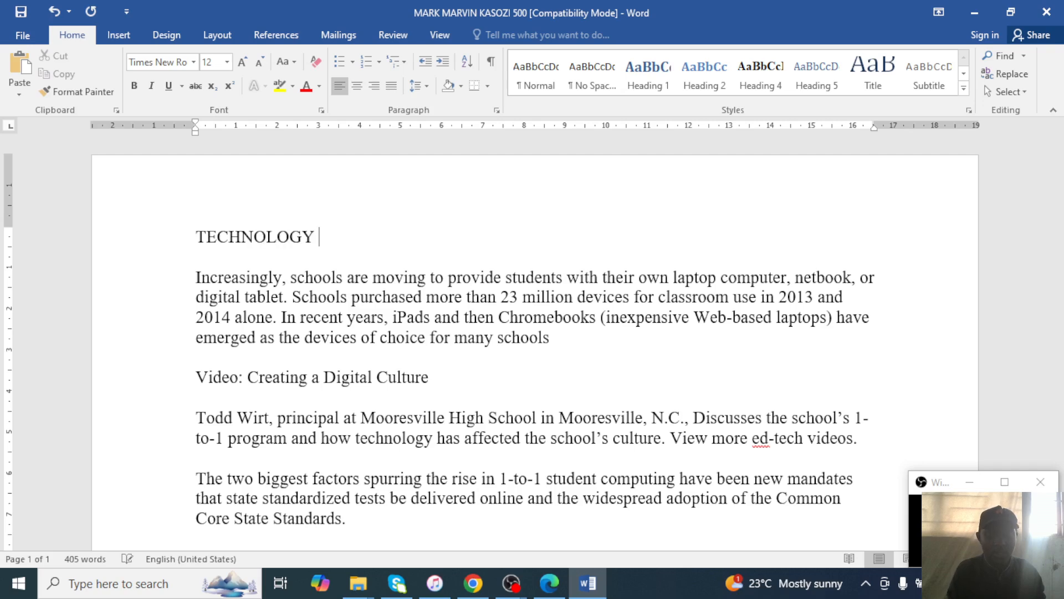
{"action": "type", "text": "INEDUCAT"}
{"action": "key", "text": "BackSpace"}
{"action": "key", "text": "BackSpace"}
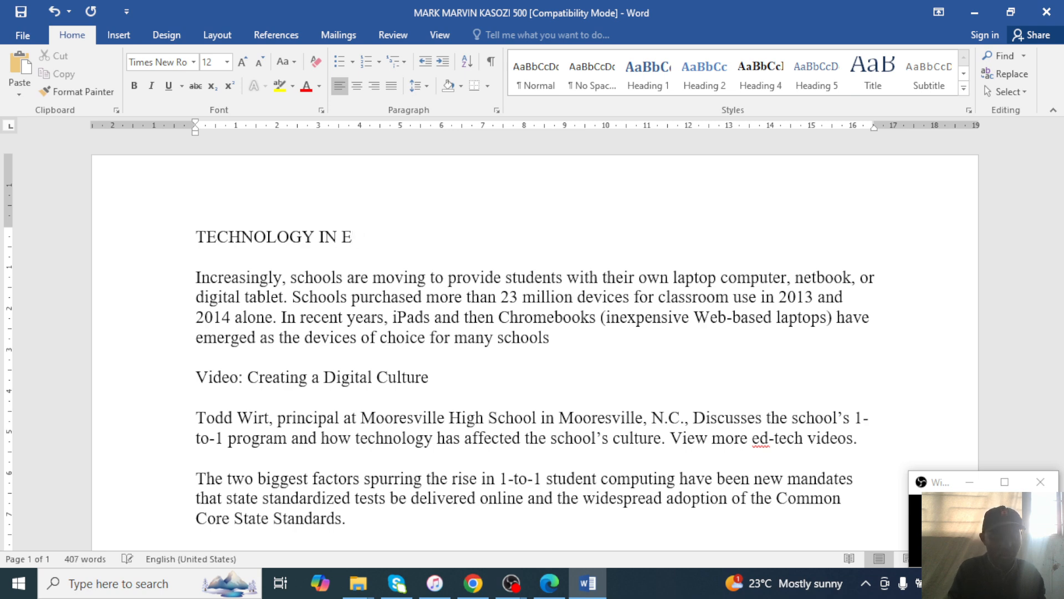
{"action": "type", "text": "CATION"}
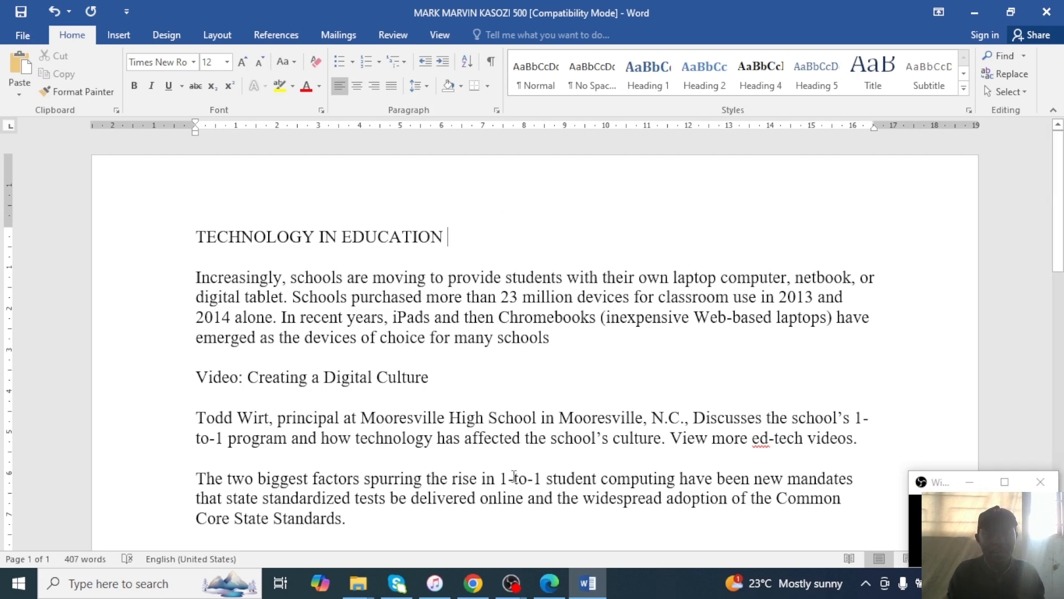
{"action": "left_click", "coordinate": [549, 583]}
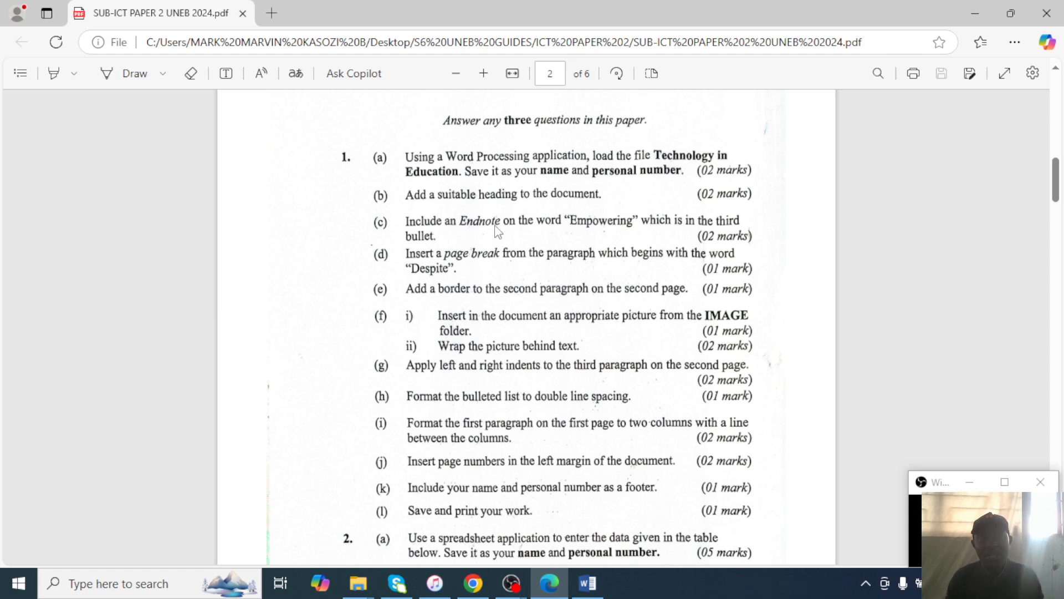
{"action": "left_click", "coordinate": [979, 8]}
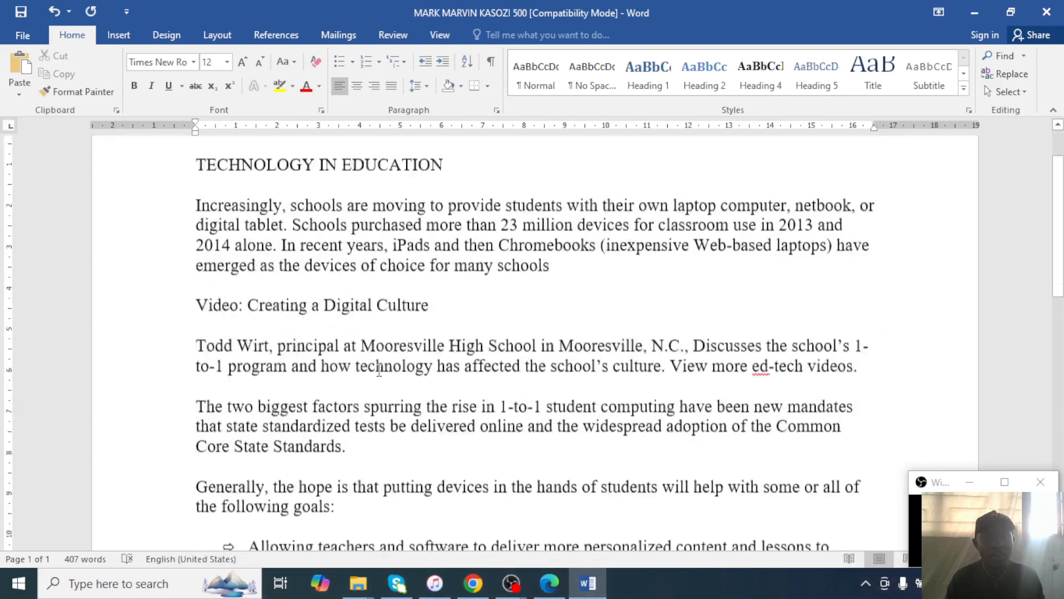
{"action": "scroll", "coordinate": [379, 371], "scroll_direction": "down", "scroll_amount": 10}
{"action": "scroll", "coordinate": [380, 371], "scroll_direction": "up", "scroll_amount": 4}
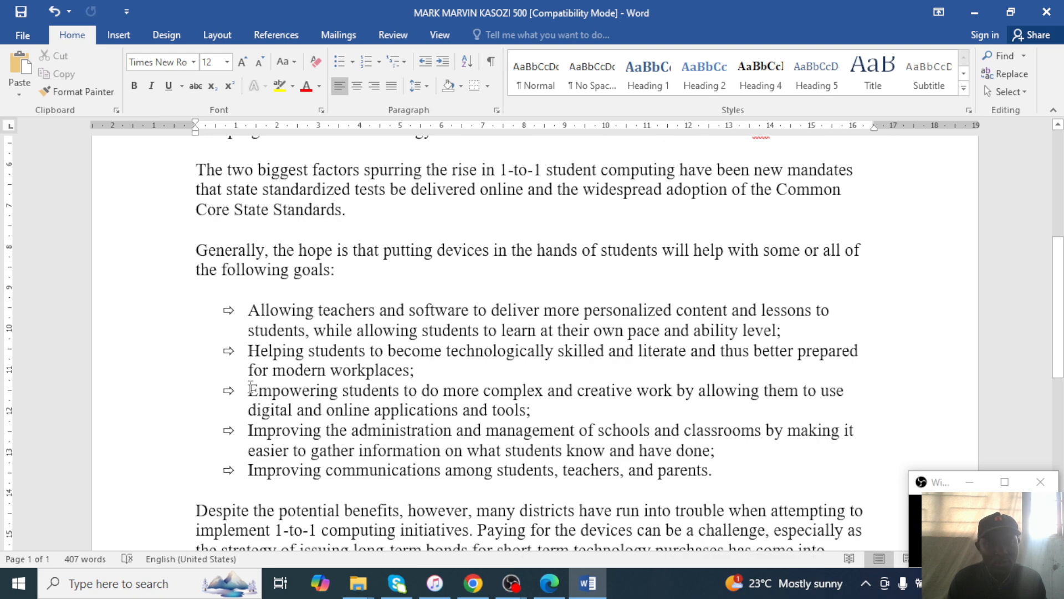
{"action": "left_click", "coordinate": [543, 588]}
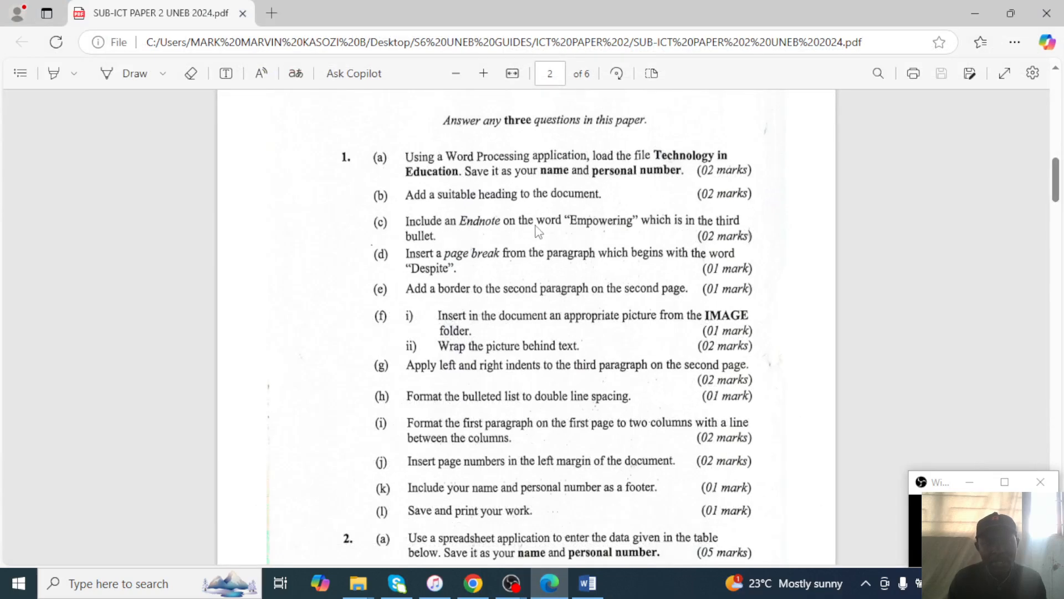
{"action": "left_click", "coordinate": [977, 14]}
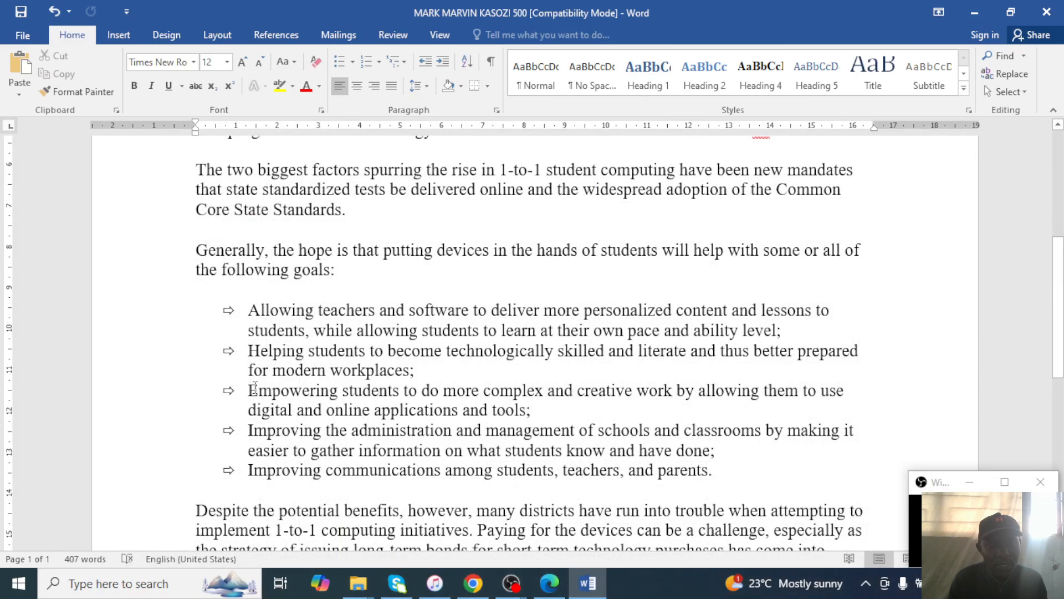
{"action": "left_click_drag", "start_coordinate": [256, 387], "coordinate": [338, 392]}
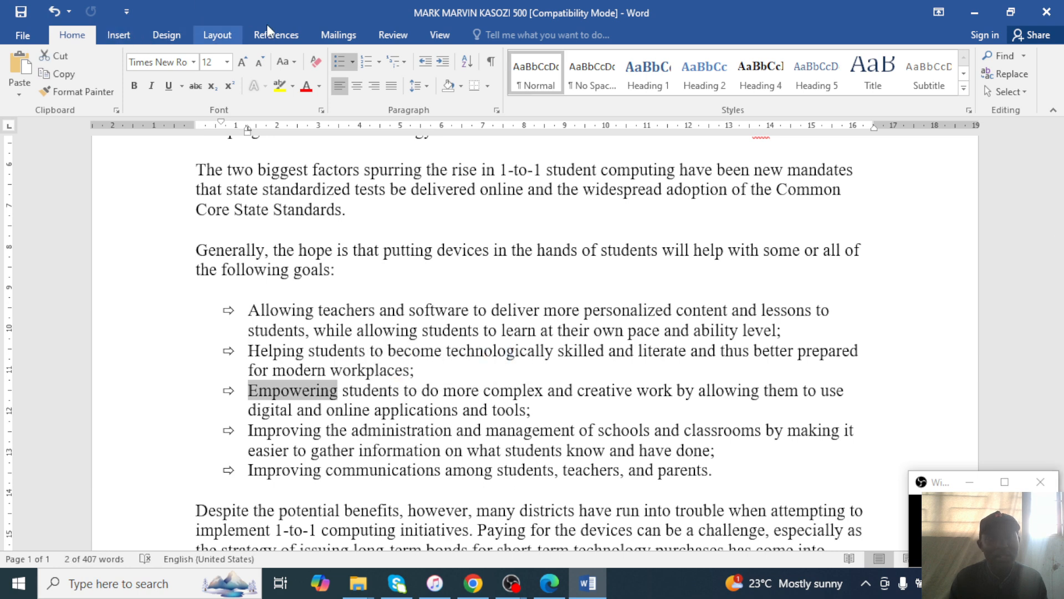
{"action": "left_click", "coordinate": [270, 38]}
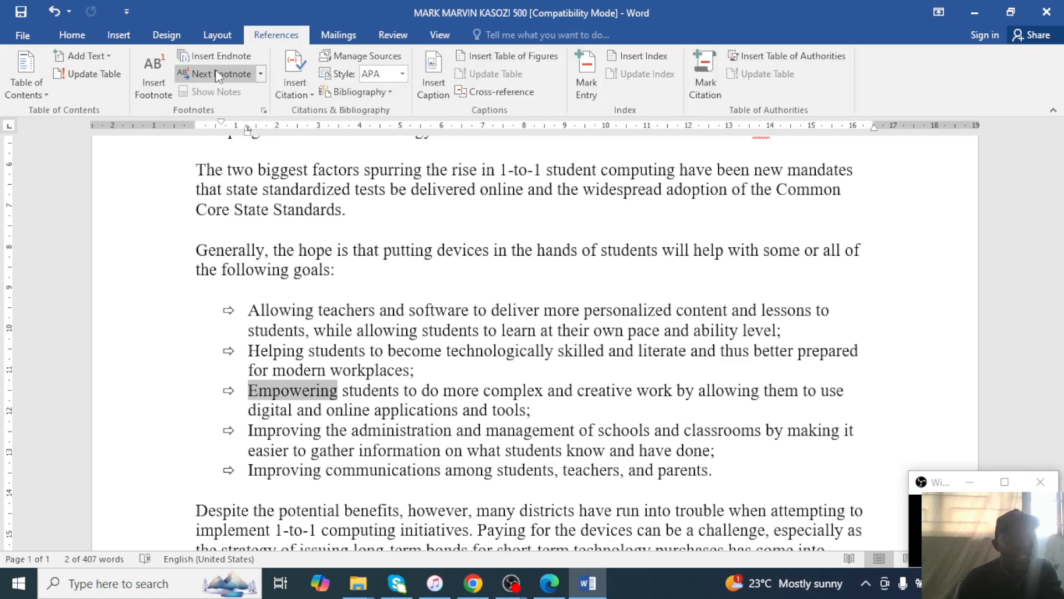
{"action": "left_click", "coordinate": [550, 582]}
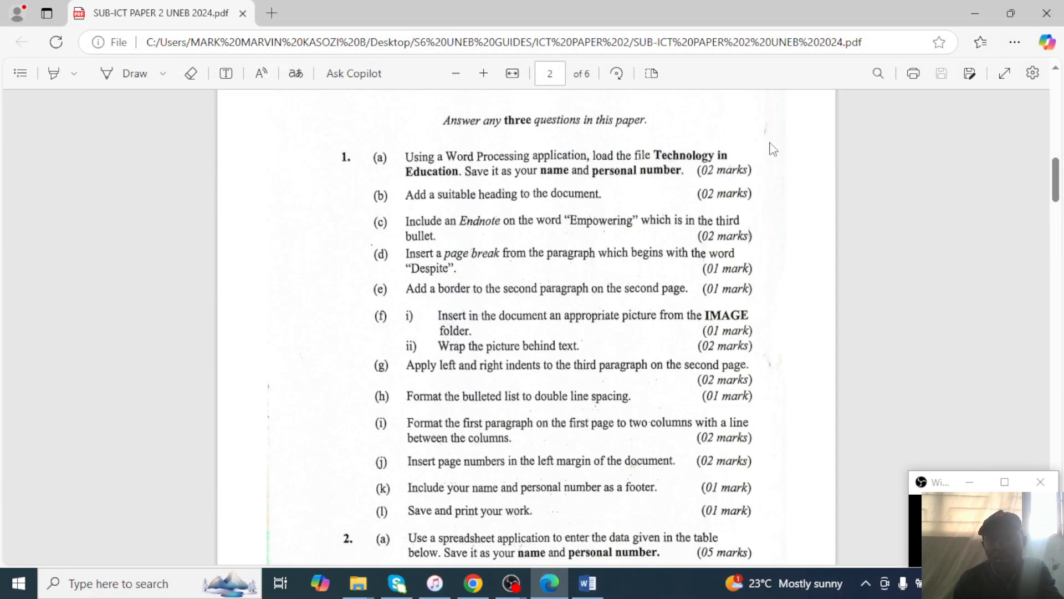
{"action": "left_click", "coordinate": [954, 22]}
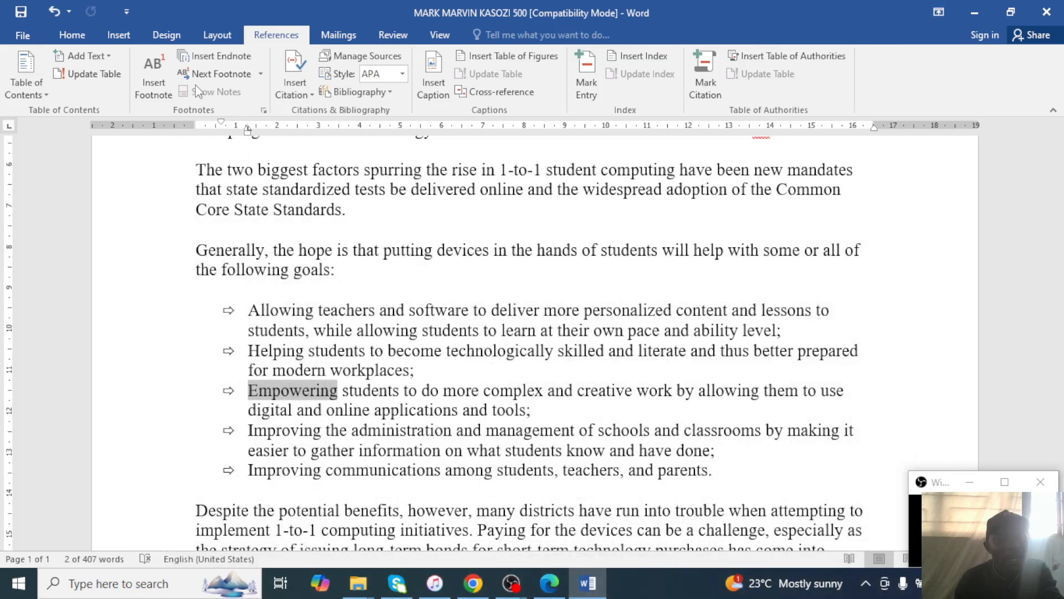
Insert an endnote on 'Empowering' reading 'End note on "Empowering"'.
{"action": "left_click", "coordinate": [240, 59]}
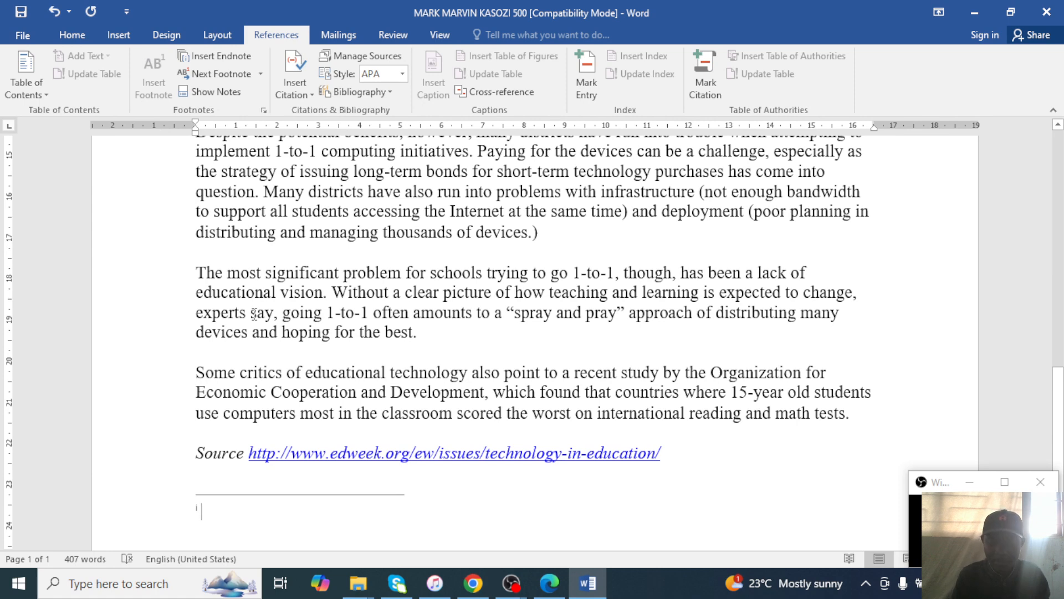
{"action": "type", "text": "e"}
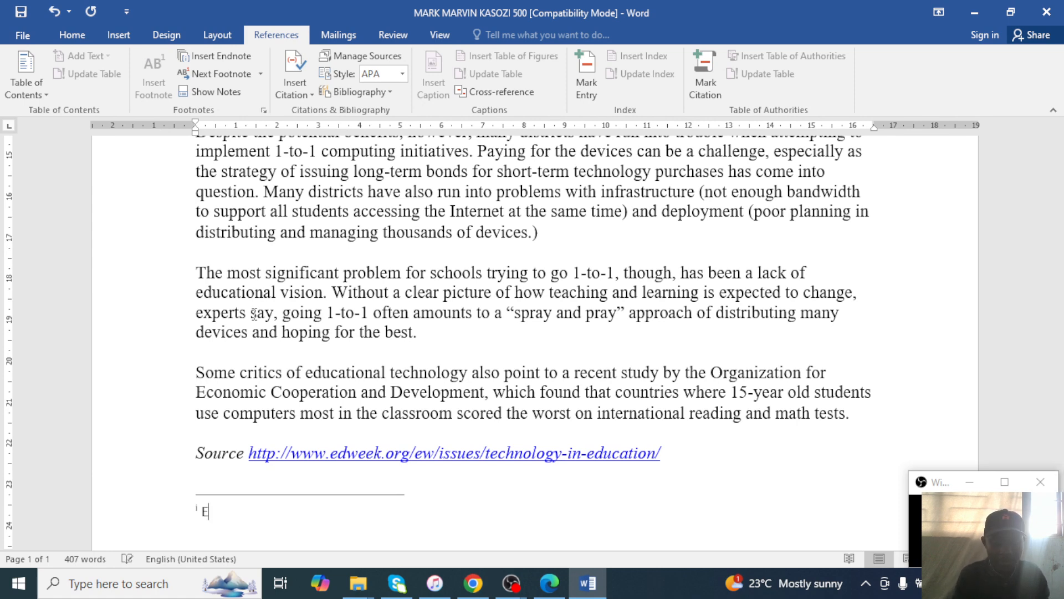
{"action": "type", "text": "nd"}
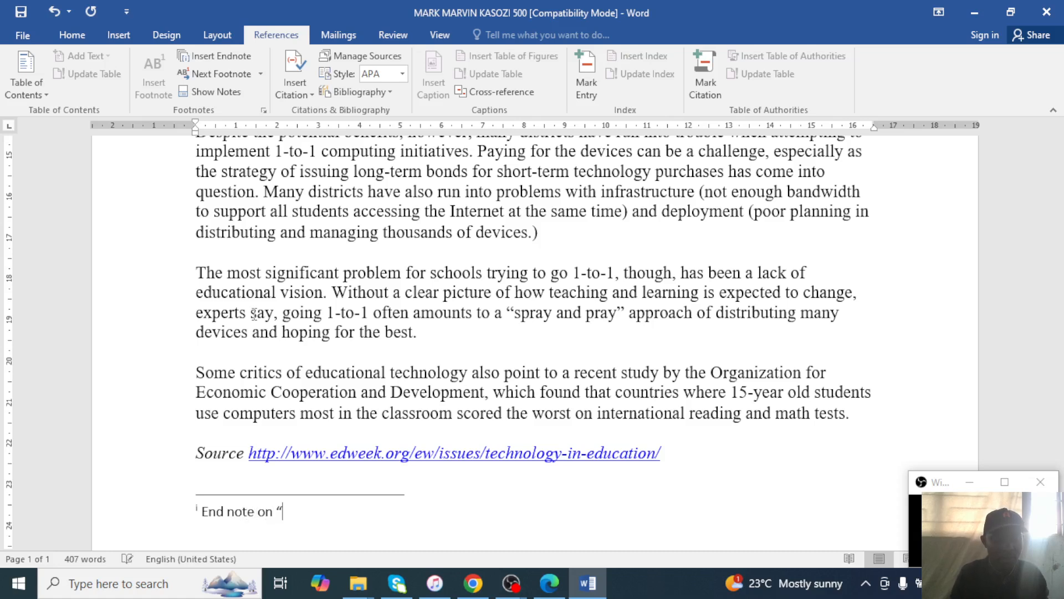
{"action": "type", "text": "note on “Empowering”"}
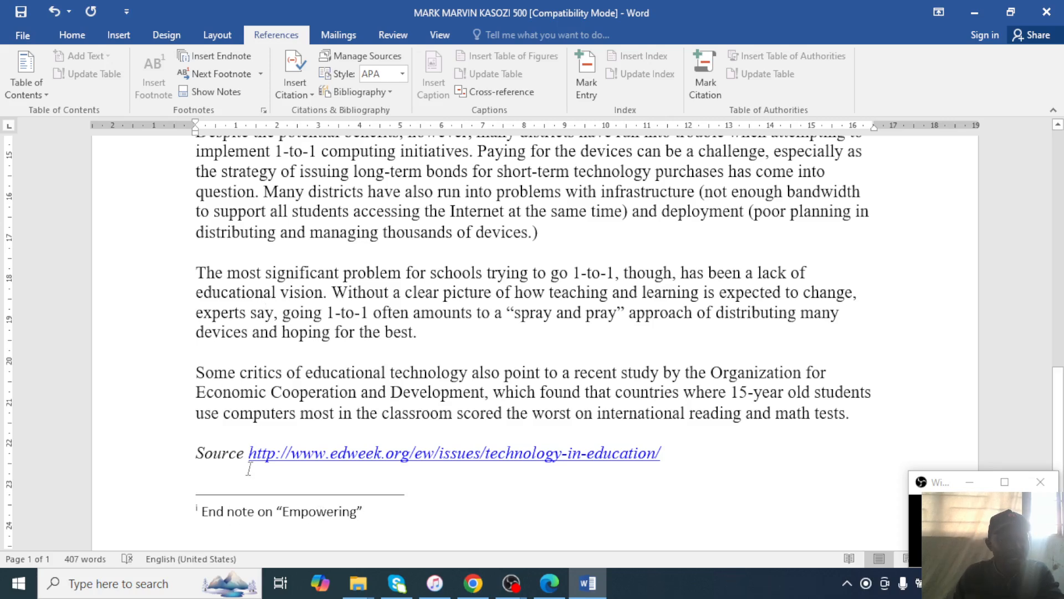
{"action": "scroll", "coordinate": [237, 482], "scroll_direction": "up", "scroll_amount": 5}
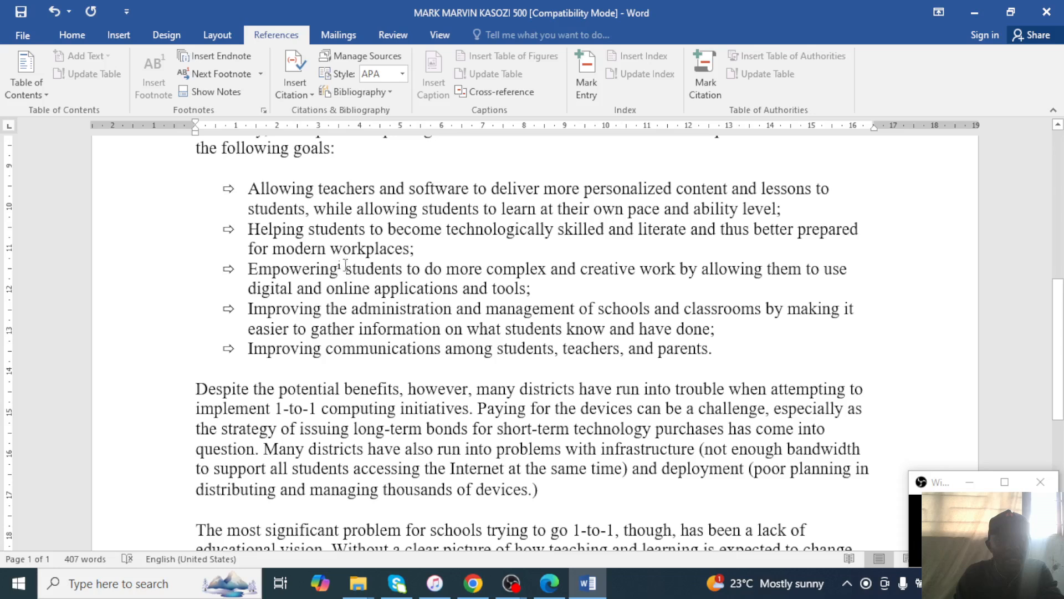
{"action": "mouse_move", "coordinate": [342, 268]}
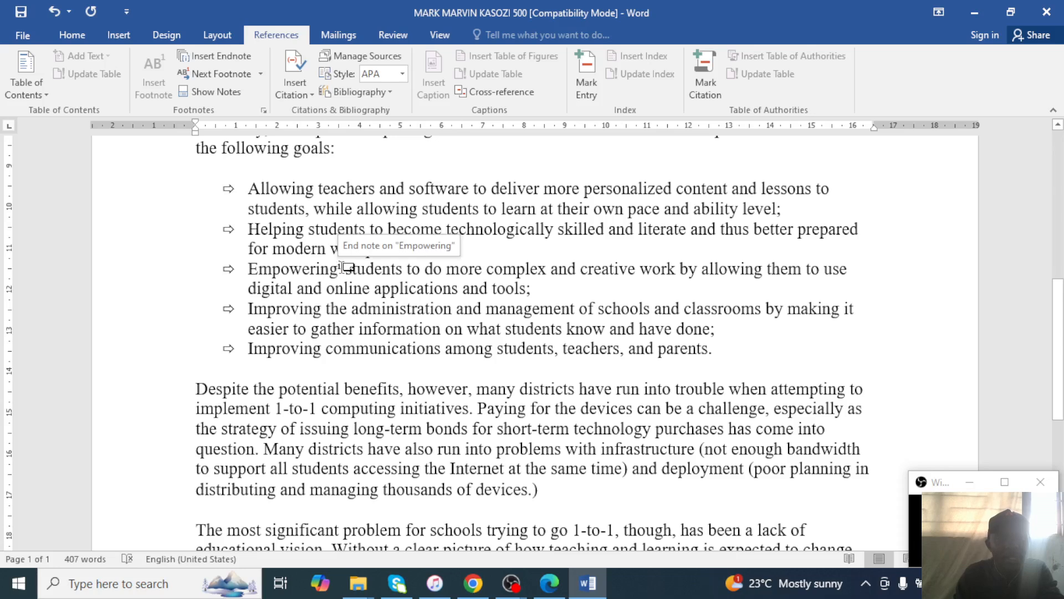
{"action": "double_click", "coordinate": [343, 268]}
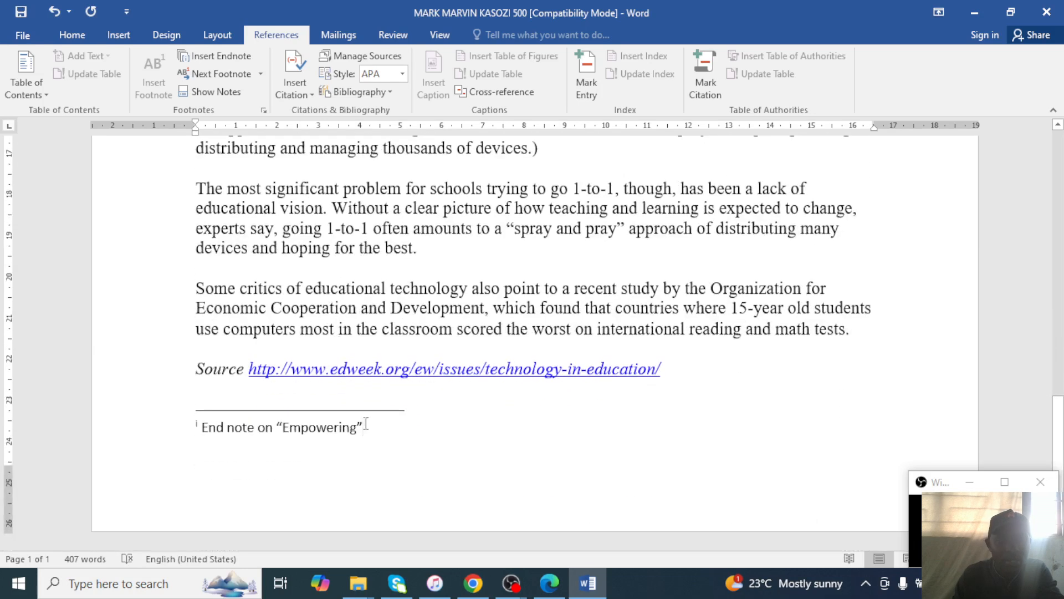
{"action": "type", "text": "s"}
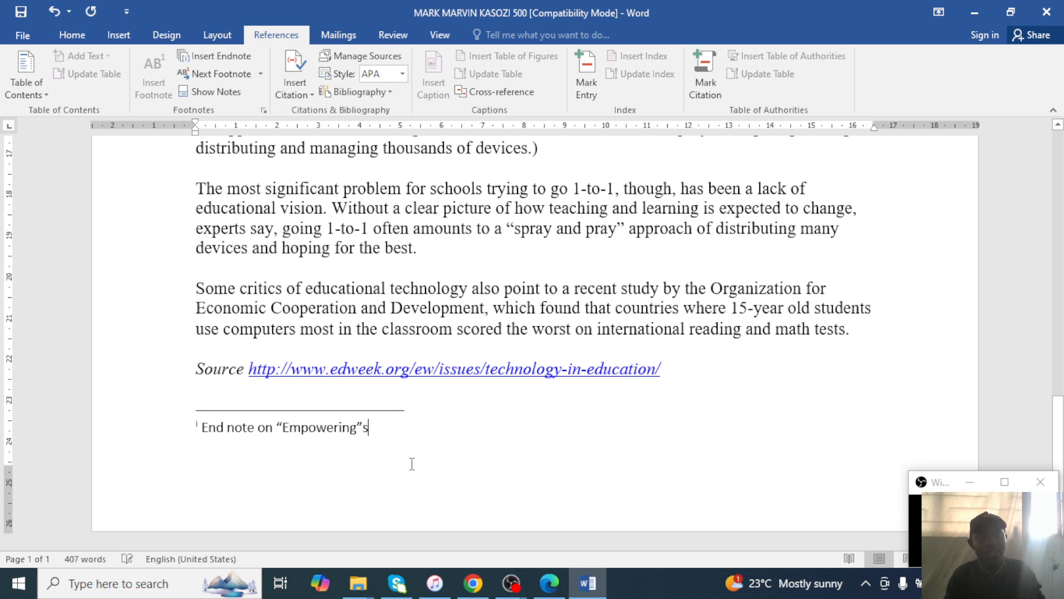
{"action": "left_click", "coordinate": [549, 582]}
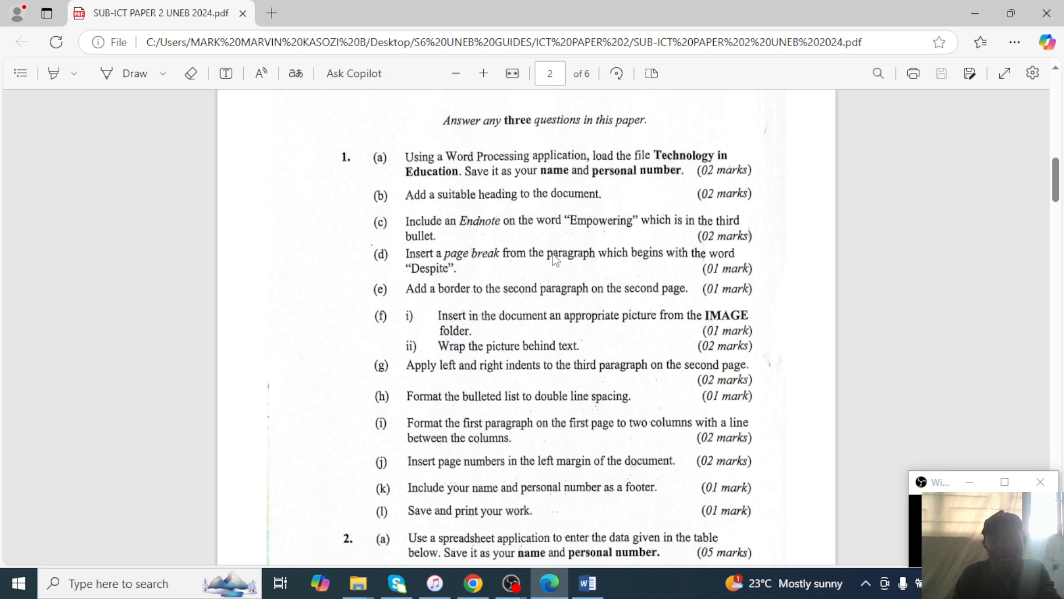
Place the cursor before the 'Despite' paragraph and open the Layout Breaks list.
{"action": "left_click", "coordinate": [971, 10]}
{"action": "scroll", "coordinate": [437, 297], "scroll_direction": "up", "scroll_amount": 4}
{"action": "scroll", "coordinate": [437, 298], "scroll_direction": "up", "scroll_amount": 10}
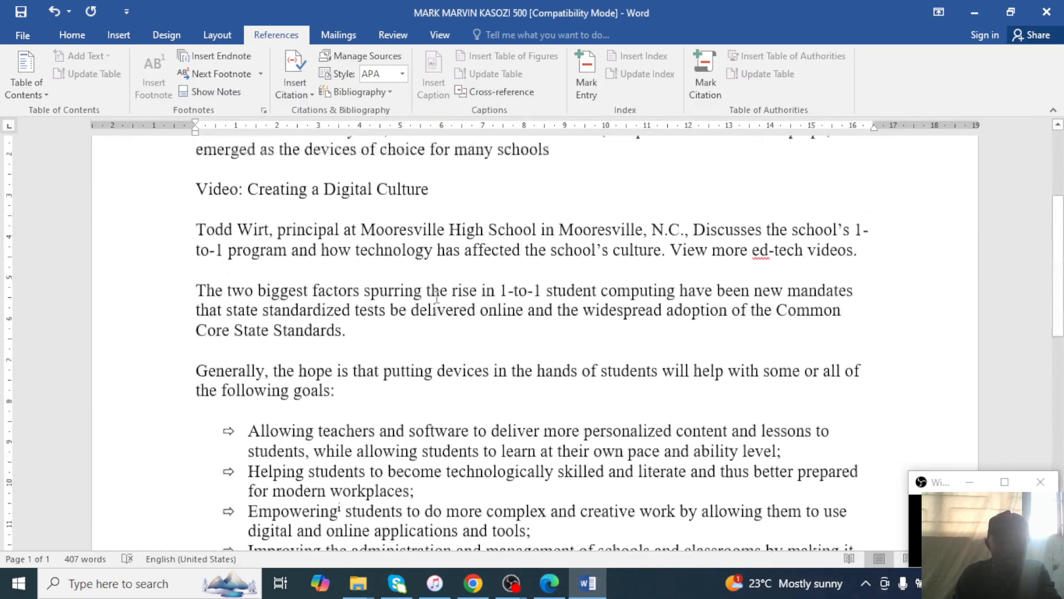
{"action": "scroll", "coordinate": [436, 298], "scroll_direction": "down", "scroll_amount": 5}
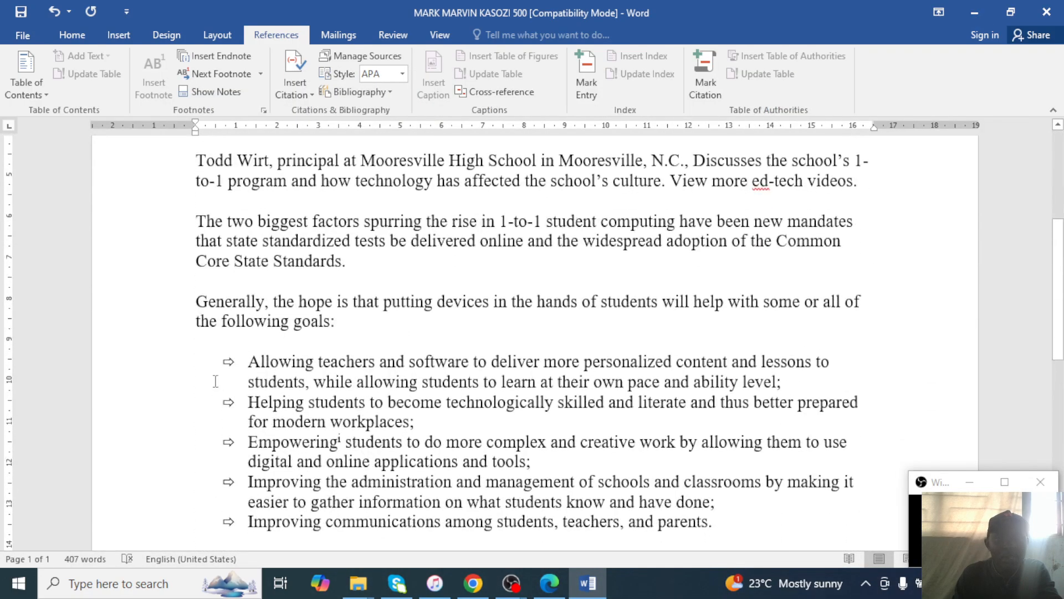
{"action": "scroll", "coordinate": [211, 355], "scroll_direction": "down", "scroll_amount": 3}
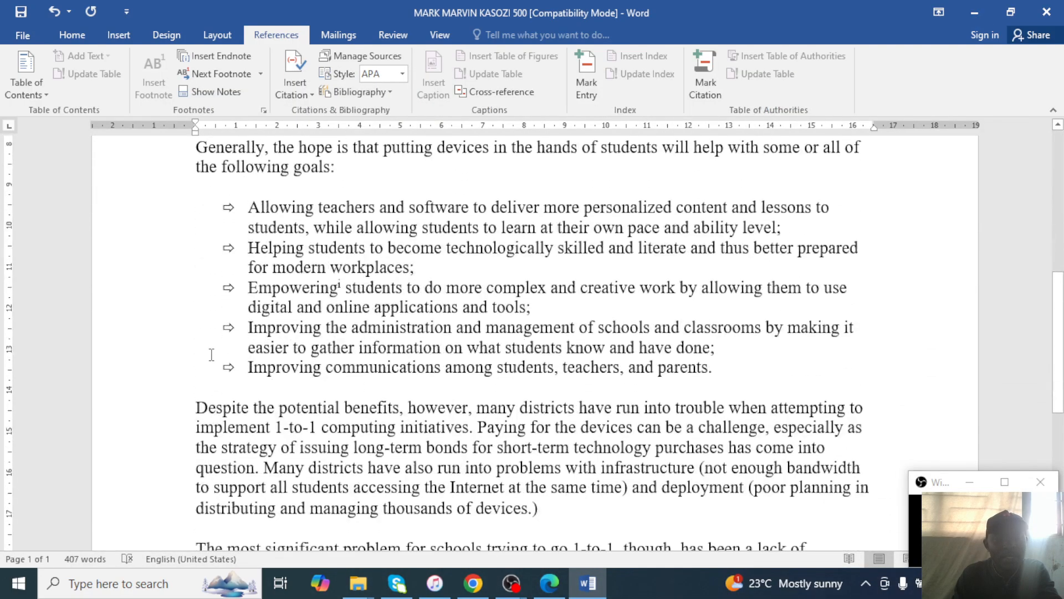
{"action": "left_click", "coordinate": [196, 411]}
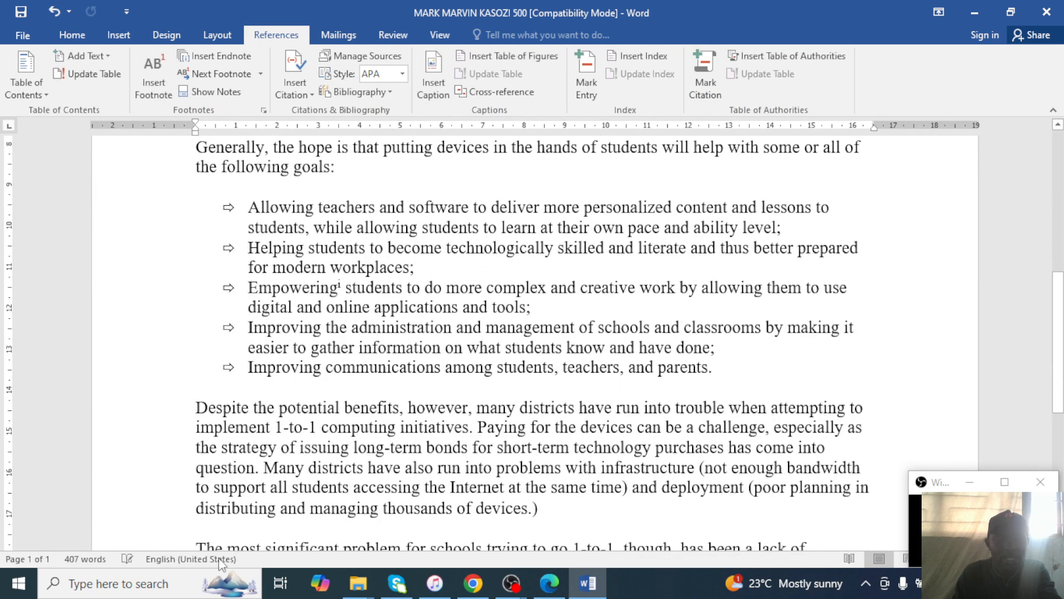
{"action": "key", "text": "Return"}
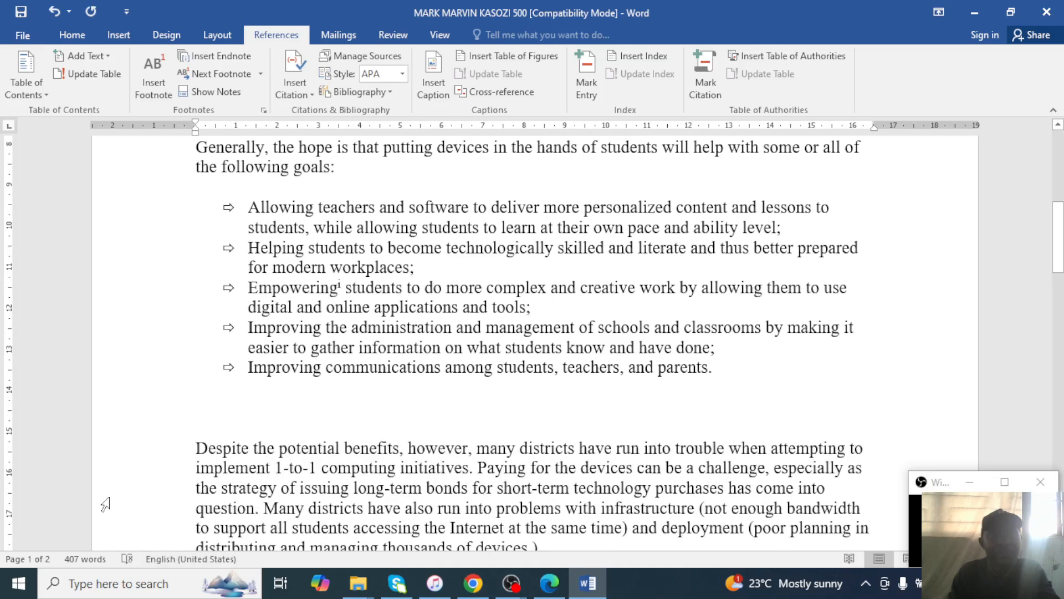
{"action": "left_click", "coordinate": [119, 35]}
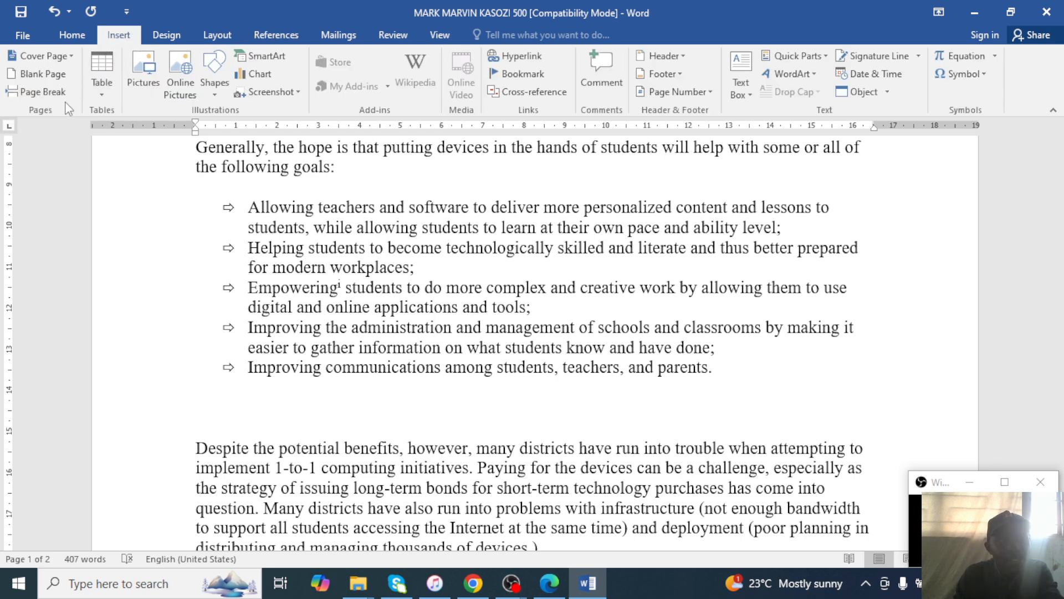
{"action": "left_click", "coordinate": [548, 584]}
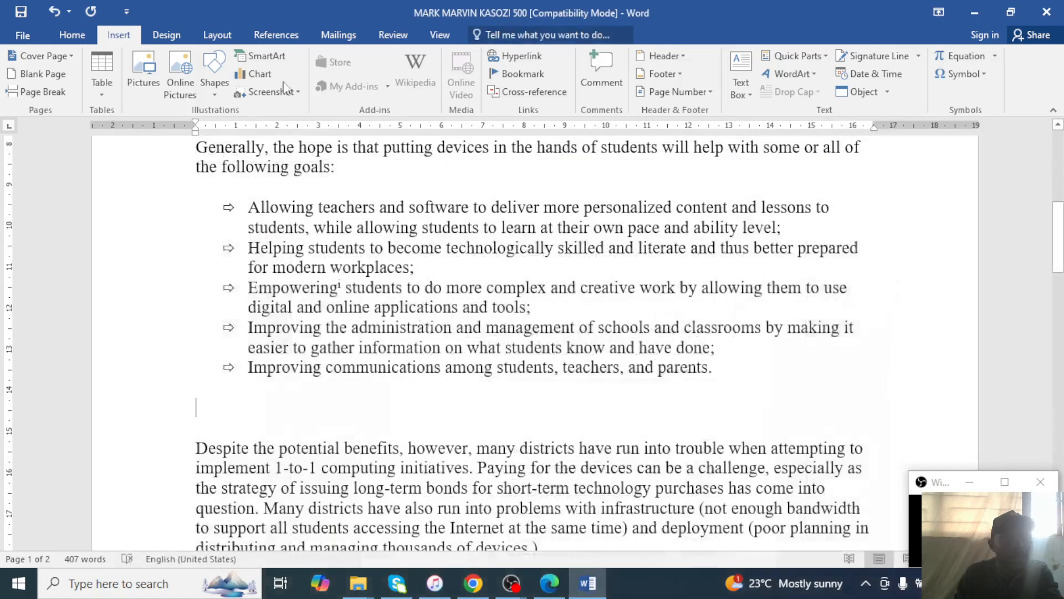
{"action": "left_click", "coordinate": [975, 13]}
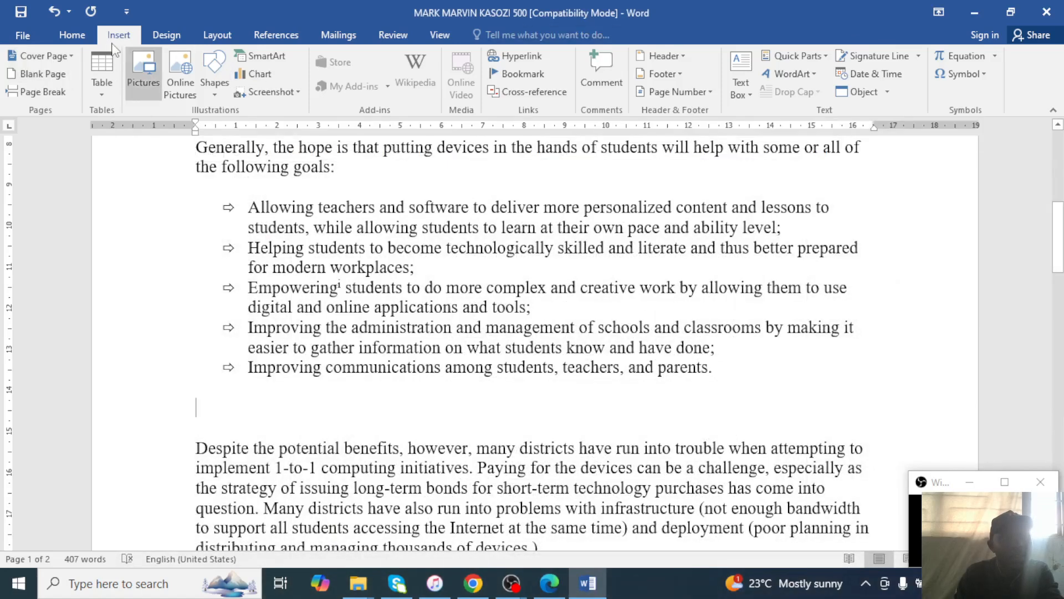
{"action": "left_click", "coordinate": [178, 38]}
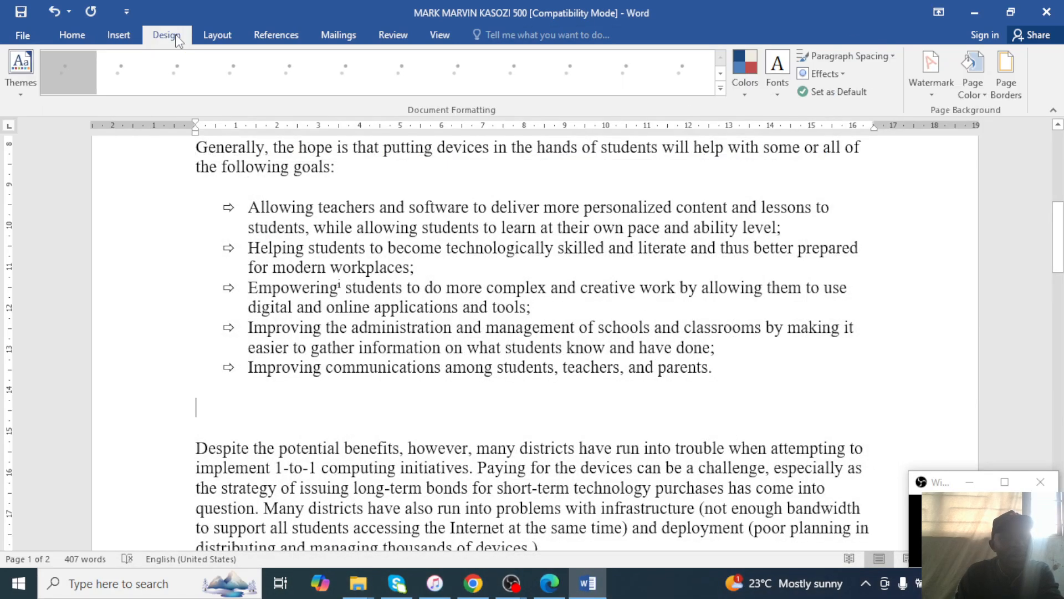
{"action": "left_click", "coordinate": [205, 36]}
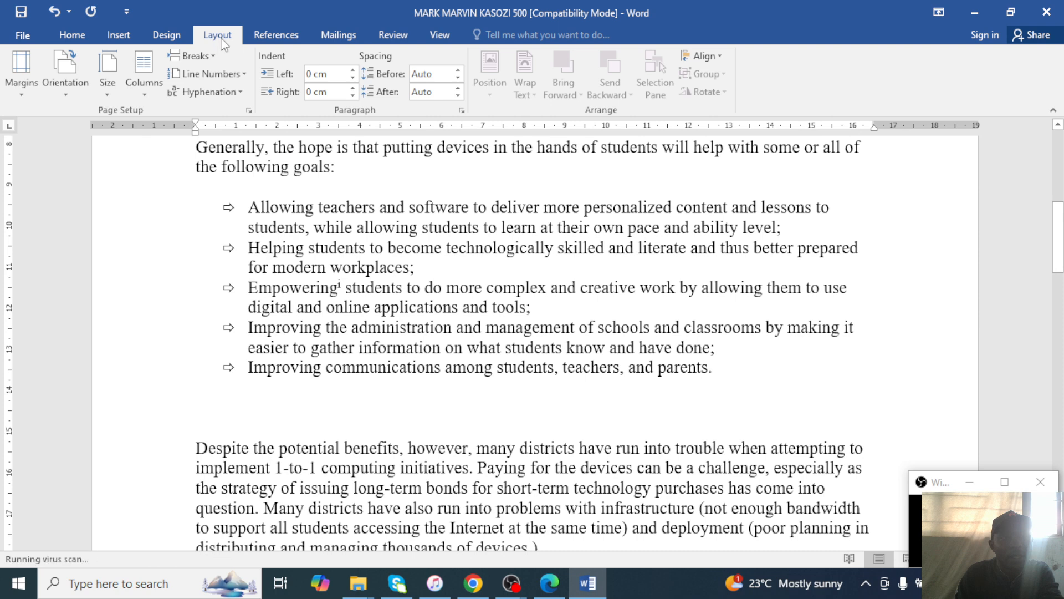
{"action": "left_click", "coordinate": [208, 56]}
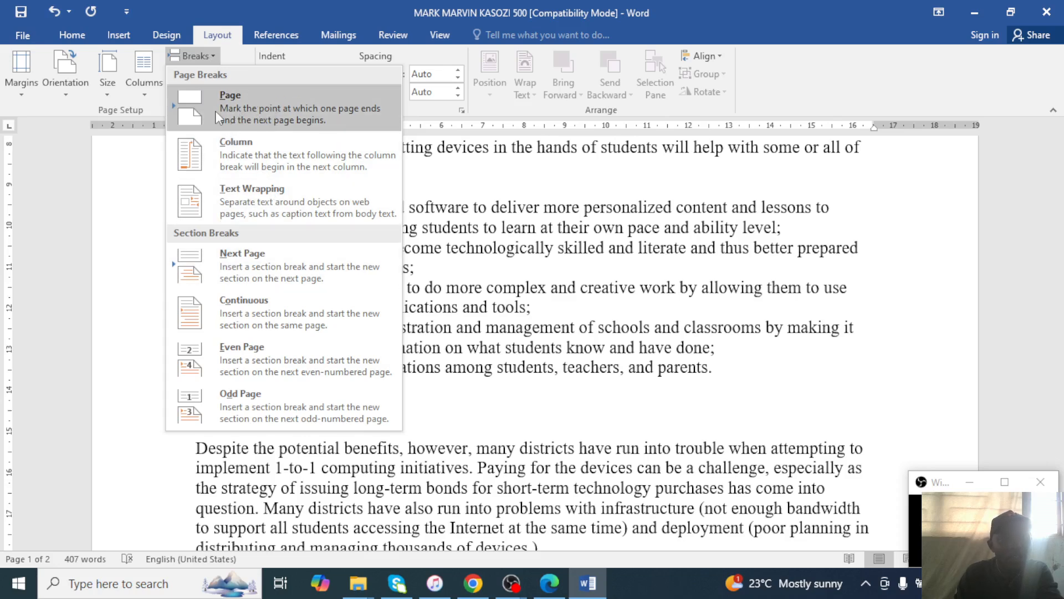
Insert a page break so the 'Despite' paragraph starts page 2.
{"action": "left_click", "coordinate": [552, 584]}
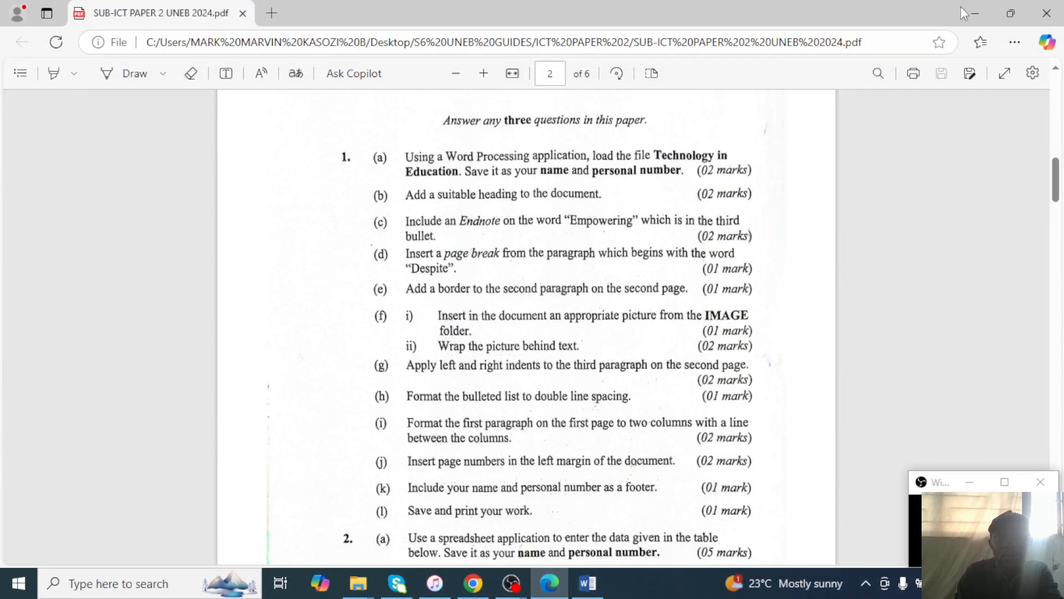
{"action": "left_click", "coordinate": [975, 12]}
{"action": "left_click", "coordinate": [194, 408]}
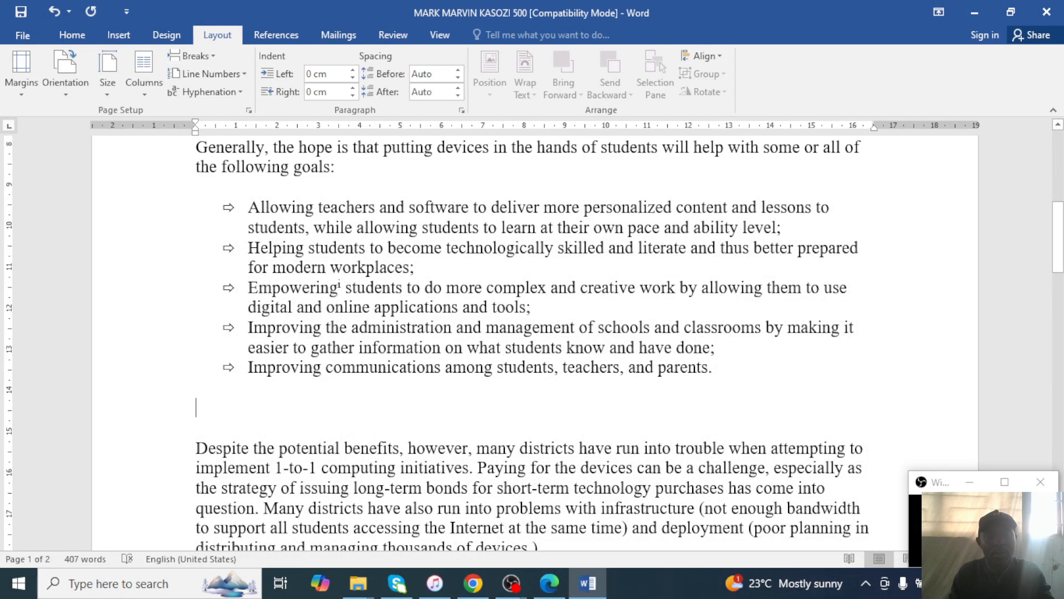
{"action": "key", "text": "Delete"}
{"action": "key", "text": "Delete"}
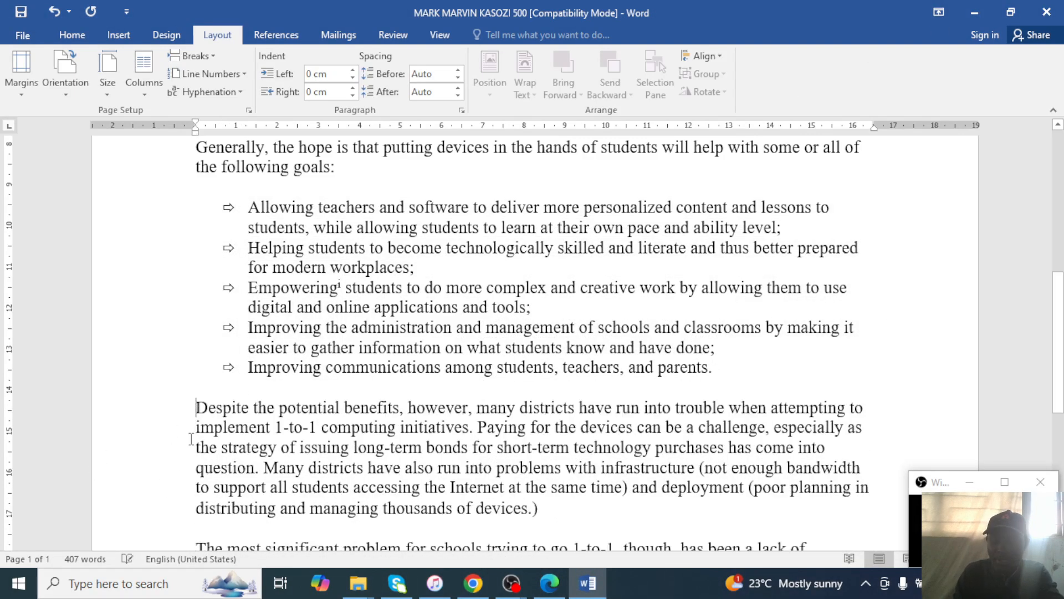
{"action": "key", "text": "Return"}
{"action": "key", "text": "Return"}
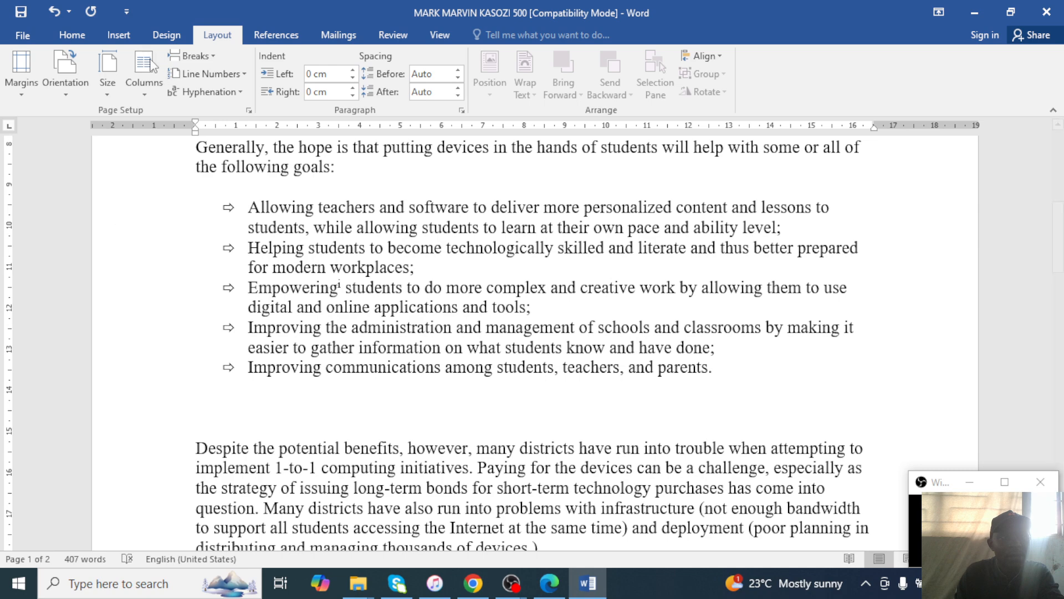
{"action": "left_click", "coordinate": [209, 56]}
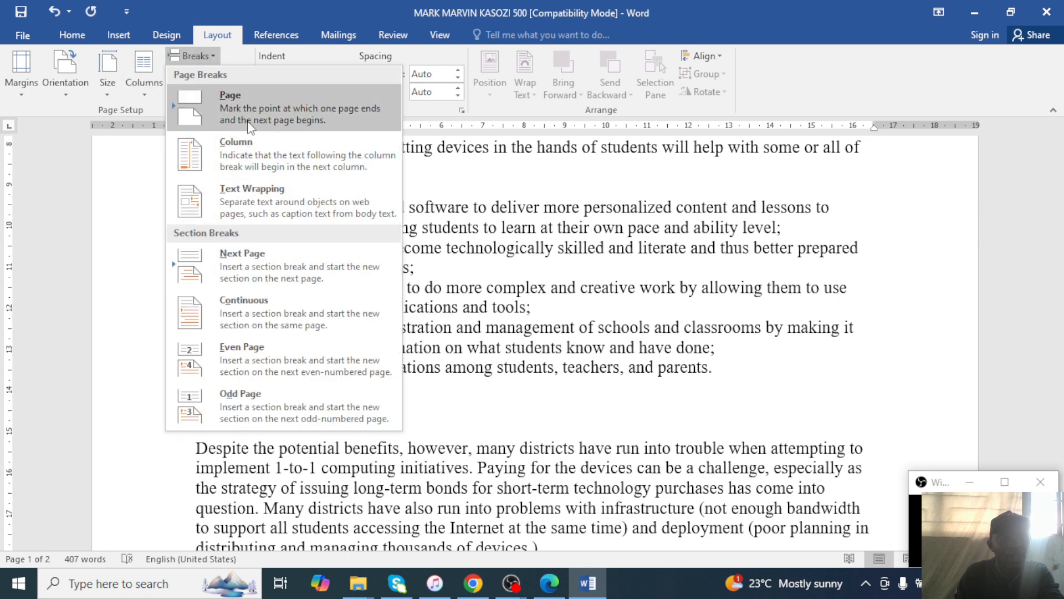
{"action": "left_click", "coordinate": [246, 146]}
{"action": "scroll", "coordinate": [318, 306], "scroll_direction": "up", "scroll_amount": 5}
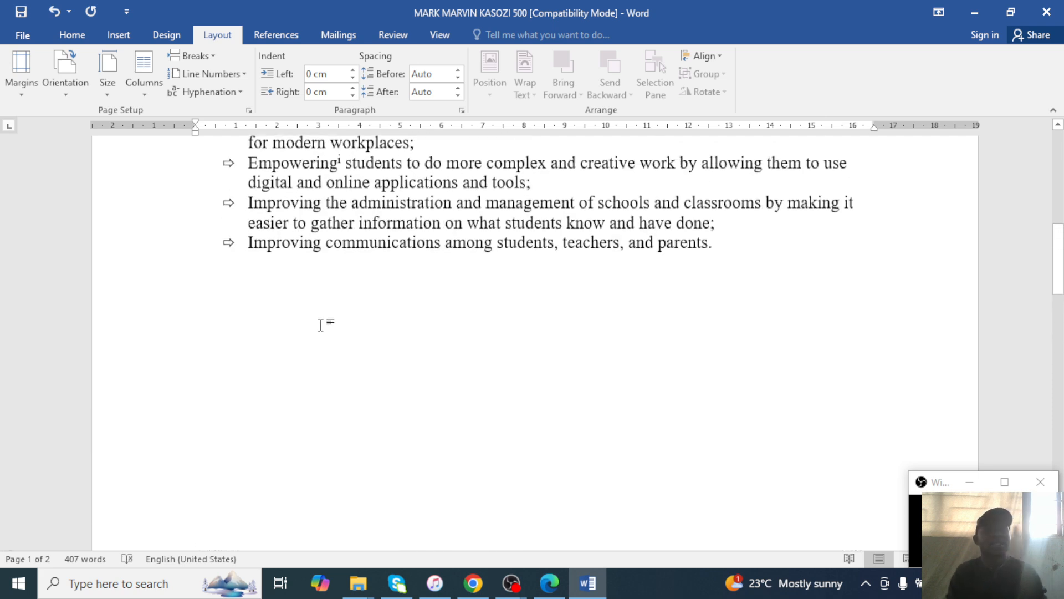
{"action": "scroll", "coordinate": [319, 333], "scroll_direction": "down", "scroll_amount": 5}
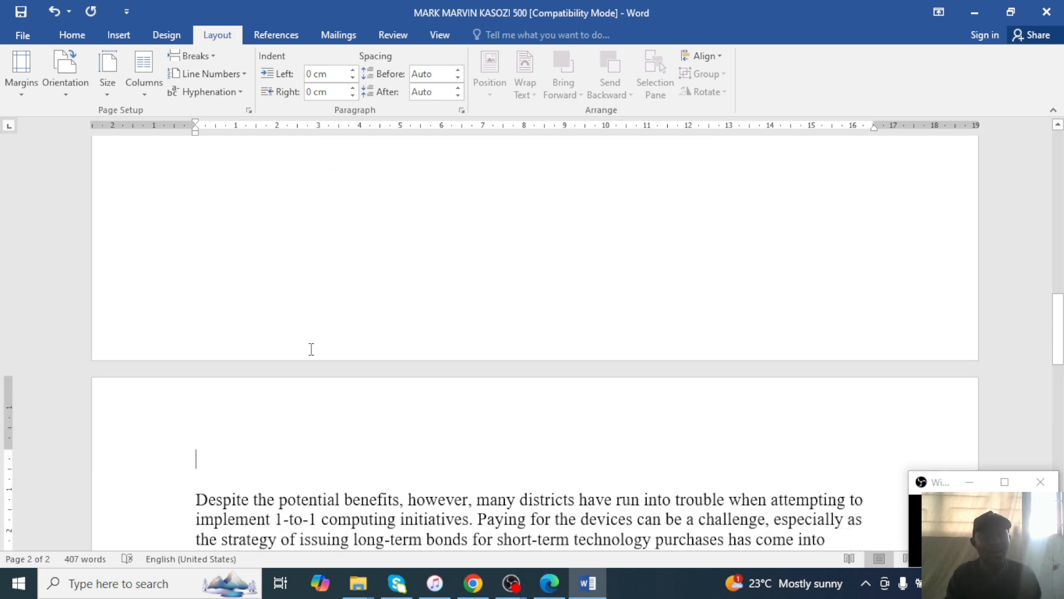
{"action": "left_click", "coordinate": [549, 583]}
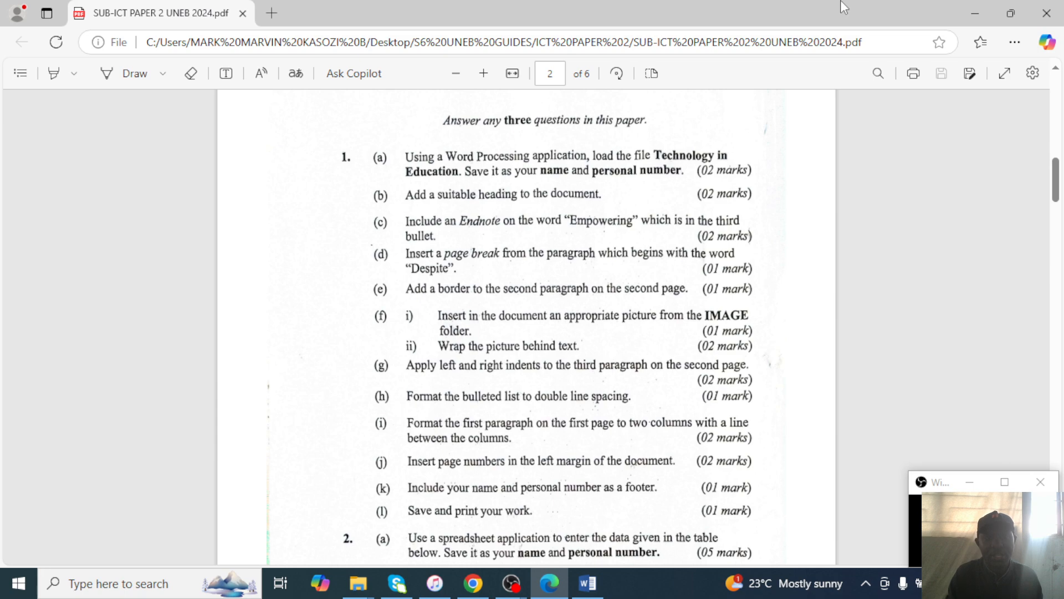
Select the paragraph beginning 'The most significant problem' on page 2.
{"action": "left_click", "coordinate": [976, 21]}
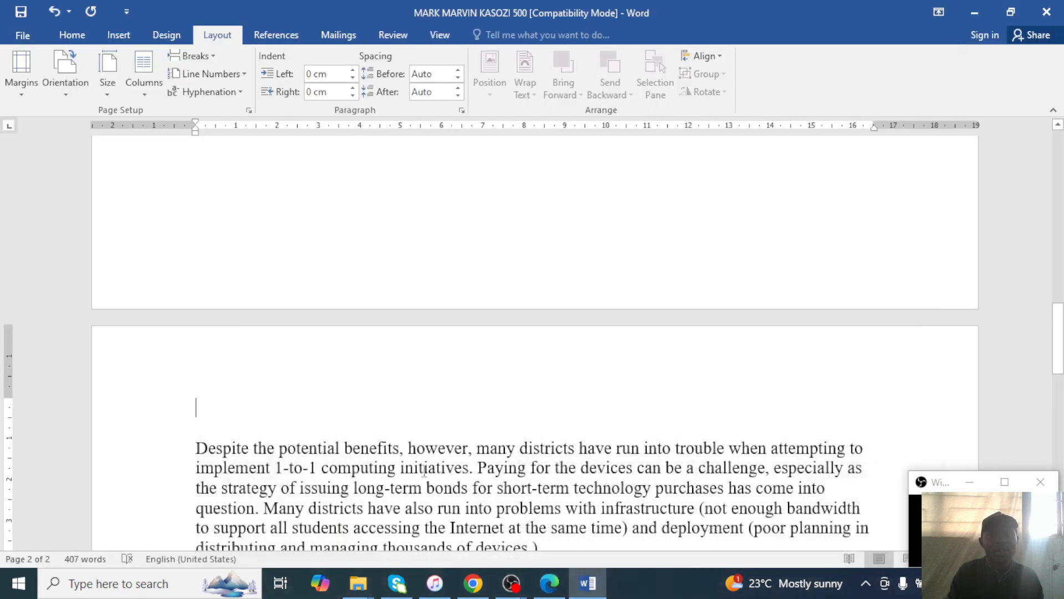
{"action": "scroll", "coordinate": [403, 469], "scroll_direction": "down", "scroll_amount": 5}
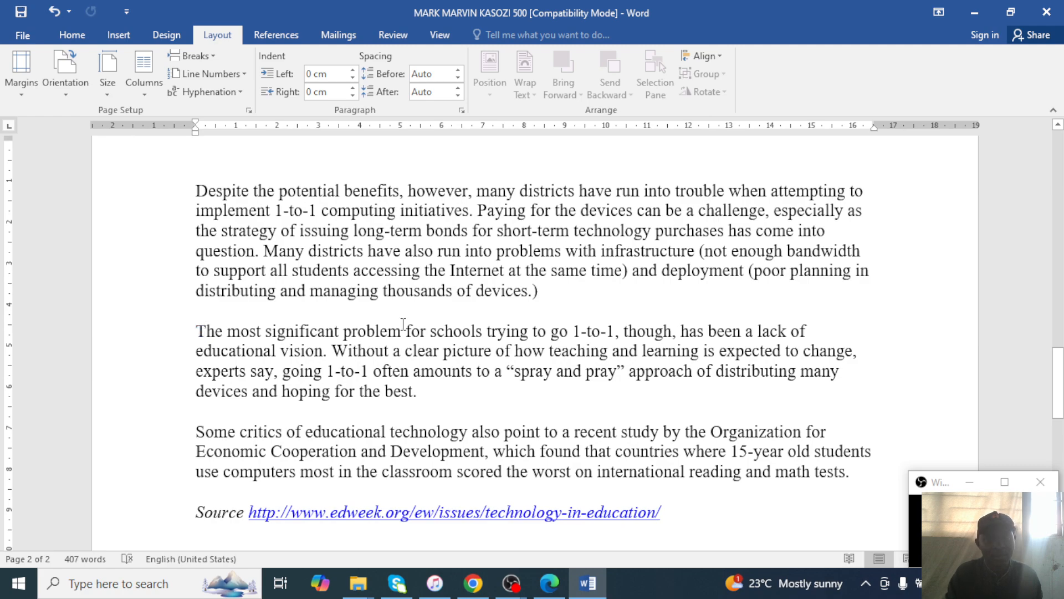
{"action": "scroll", "coordinate": [403, 324], "scroll_direction": "up", "scroll_amount": 12}
{"action": "scroll", "coordinate": [409, 324], "scroll_direction": "down", "scroll_amount": 5}
{"action": "scroll", "coordinate": [409, 323], "scroll_direction": "down", "scroll_amount": 10}
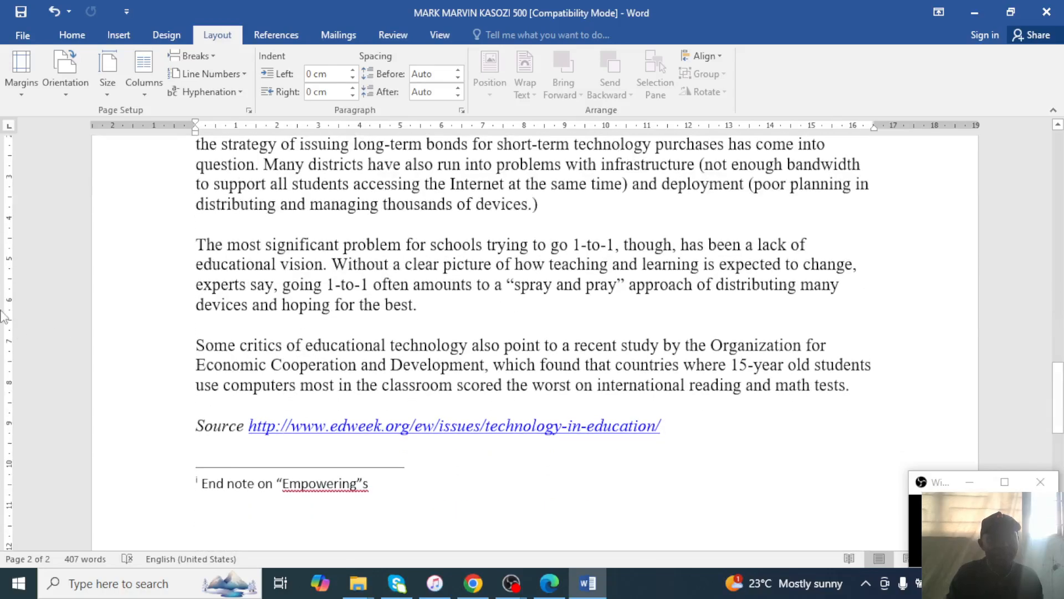
{"action": "left_click_drag", "start_coordinate": [196, 234], "coordinate": [424, 320]}
{"action": "left_click", "coordinate": [425, 320]}
{"action": "mouse_move", "coordinate": [191, 242]}
{"action": "left_mouse_down"}
{"action": "mouse_move", "coordinate": [417, 315]}
{"action": "mouse_move", "coordinate": [178, 235]}
{"action": "left_mouse_up"}
{"action": "left_click", "coordinate": [417, 315]}
Apply an Outside Borders box border to that paragraph.
{"action": "left_click", "coordinate": [81, 40]}
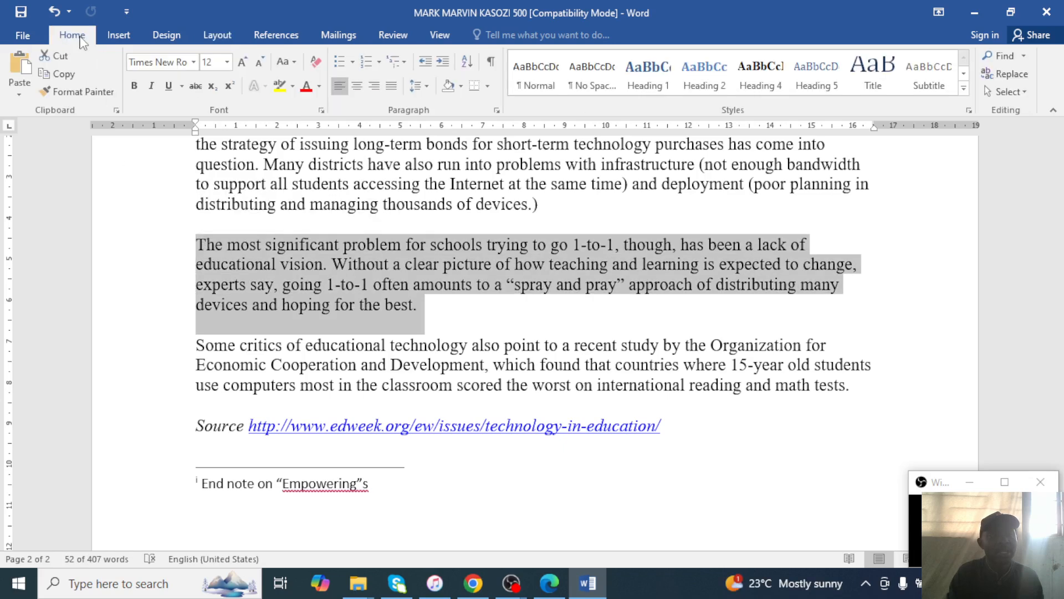
{"action": "left_click", "coordinate": [488, 88]}
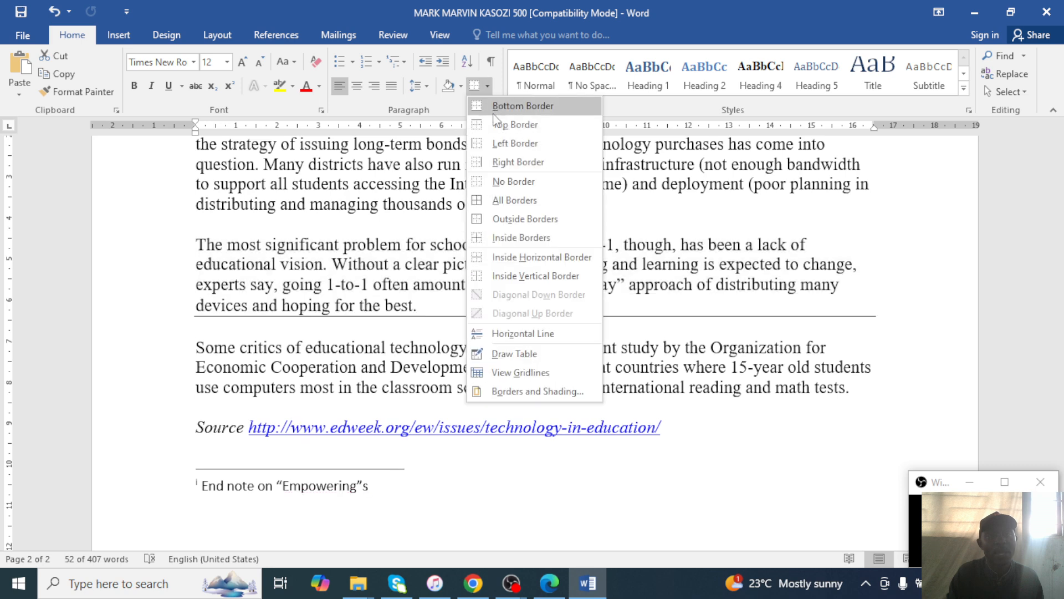
{"action": "left_click", "coordinate": [510, 220]}
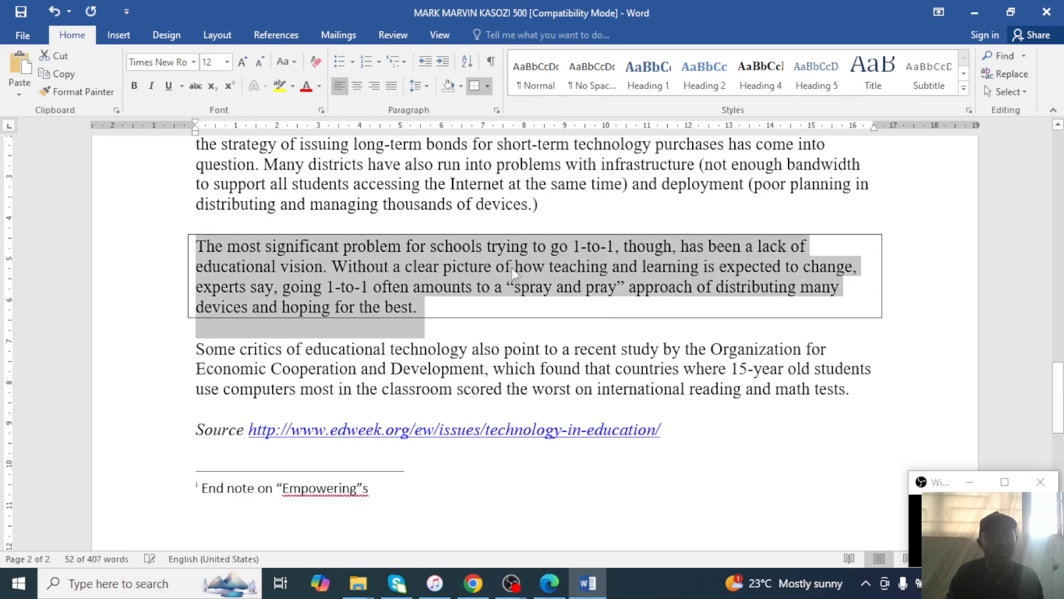
{"action": "left_click", "coordinate": [449, 316]}
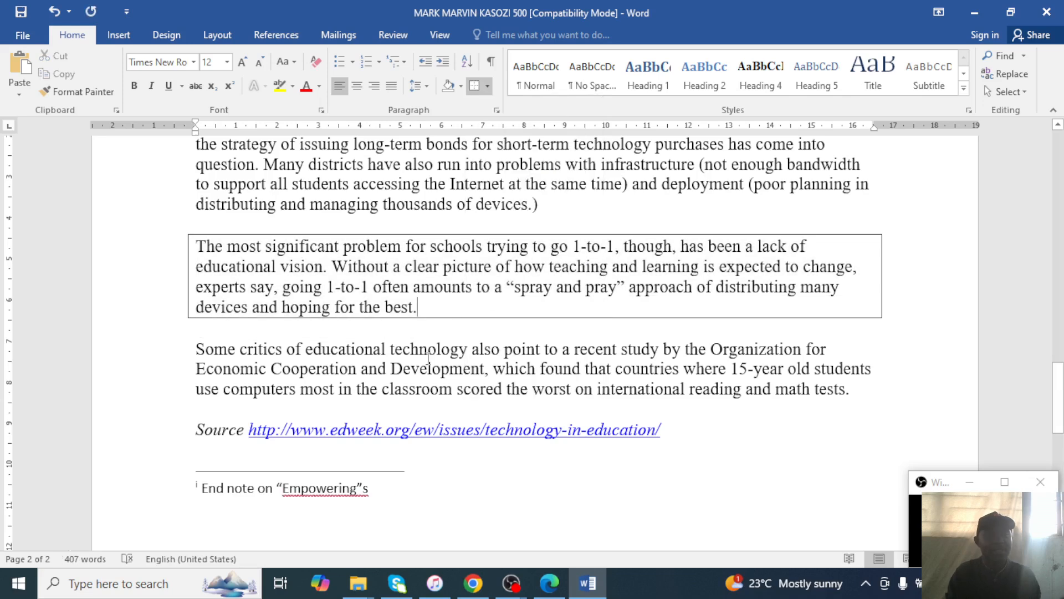
{"action": "left_click", "coordinate": [561, 584]}
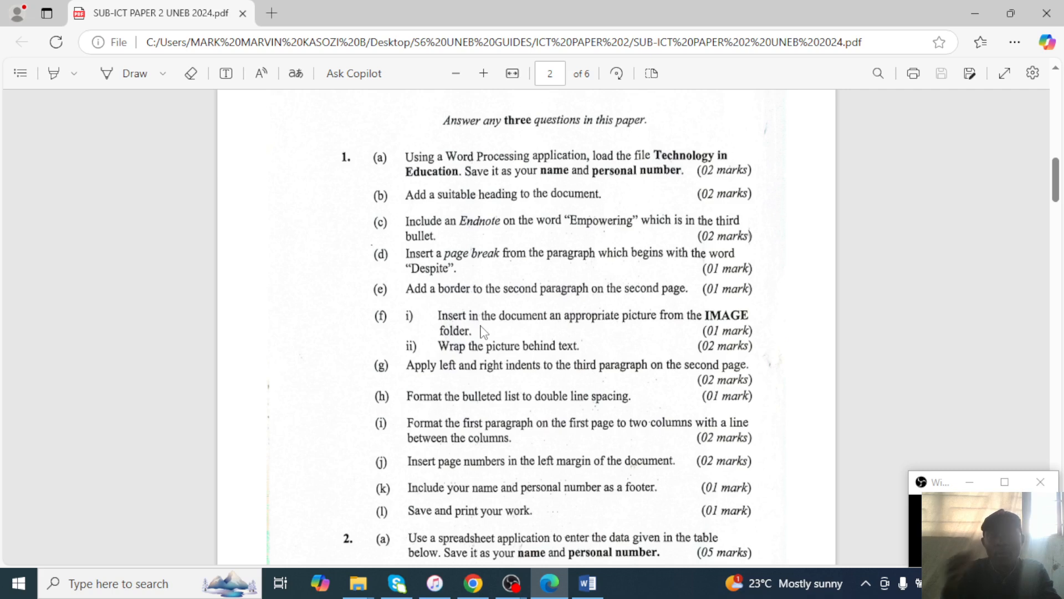
Minimize the exam paper and Word, then open IMAGE FOLDER inside the maximized S850_2 folder.
{"action": "left_click", "coordinate": [977, 12]}
{"action": "left_click", "coordinate": [978, 11]}
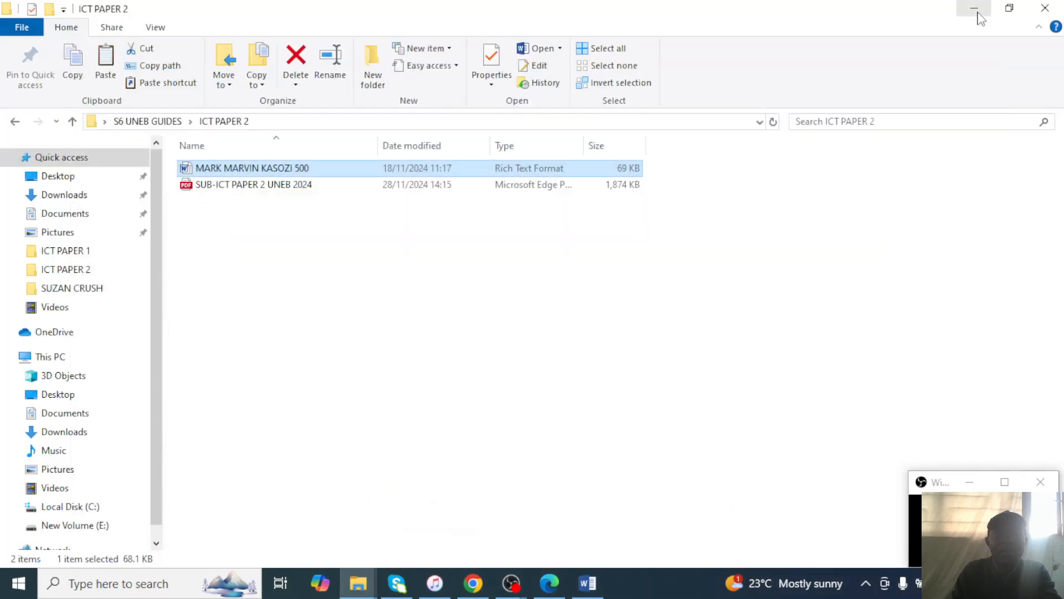
{"action": "left_click", "coordinate": [978, 12]}
{"action": "double_click", "coordinate": [747, 108]}
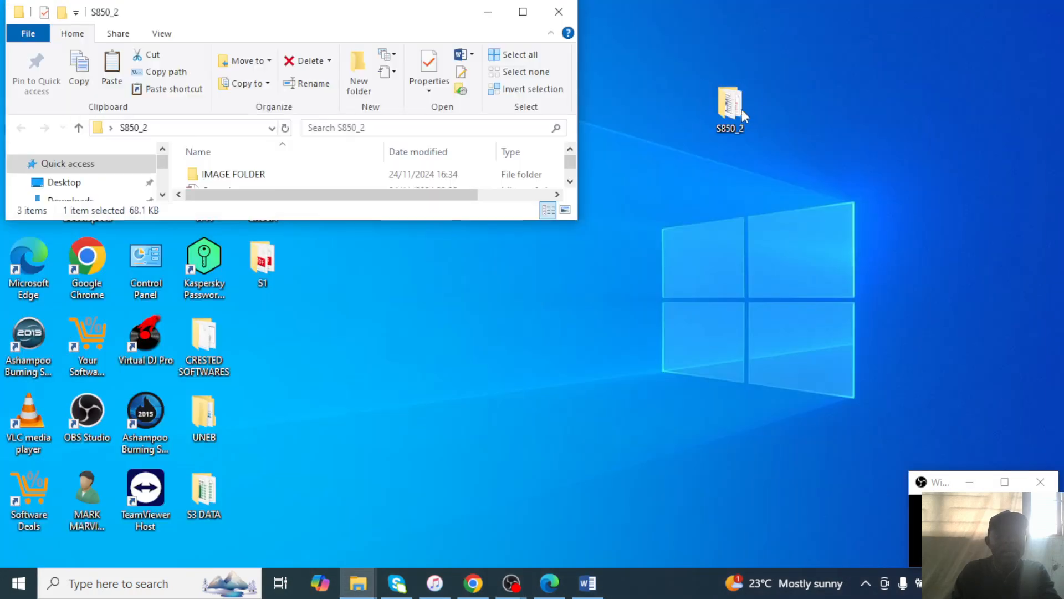
{"action": "left_click", "coordinate": [522, 11]}
{"action": "left_click", "coordinate": [242, 176]}
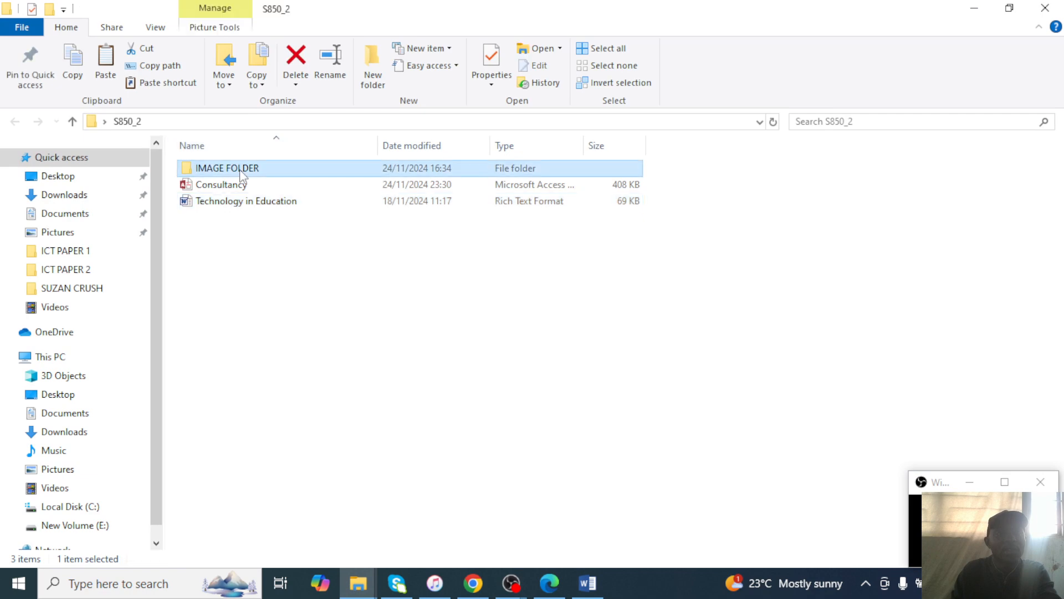
{"action": "double_click", "coordinate": [242, 173]}
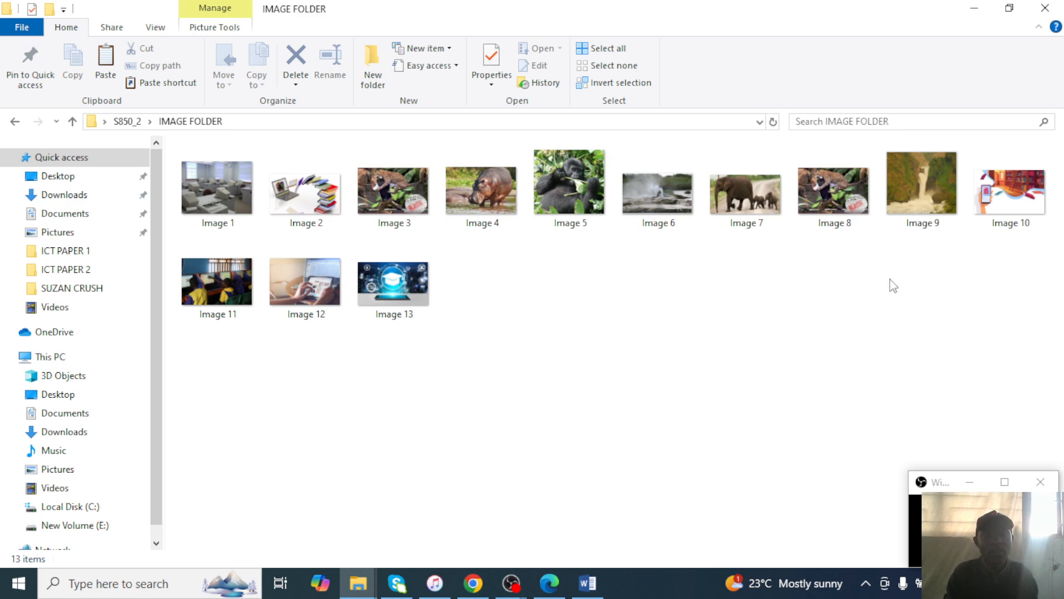
Show the IMAGE FOLDER pictures as Extra large icons.
{"action": "right_click", "coordinate": [673, 335]}
{"action": "mouse_move", "coordinate": [835, 347]}
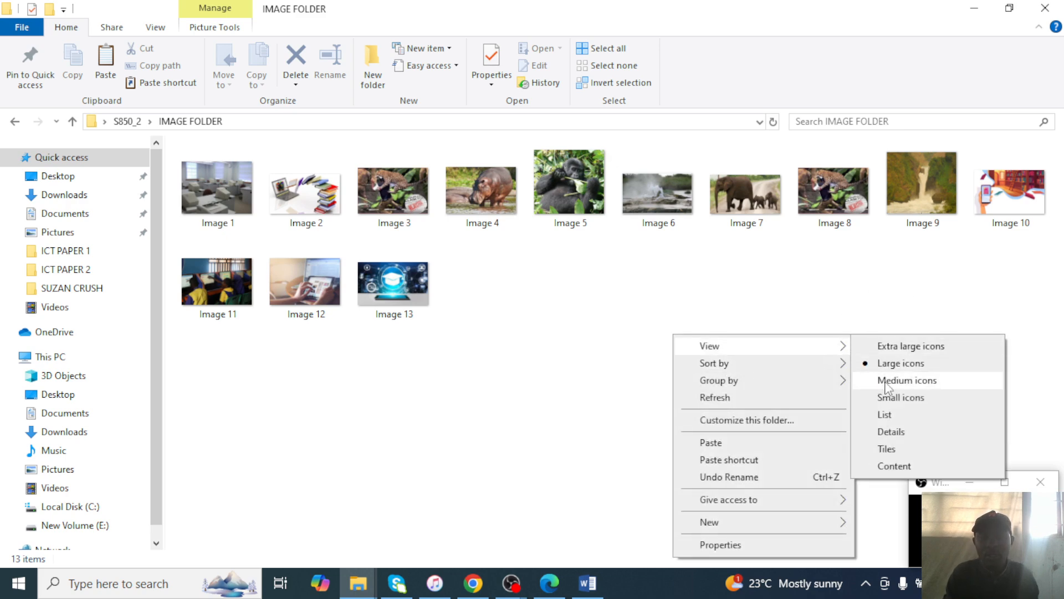
{"action": "left_click", "coordinate": [897, 346]}
{"action": "scroll", "coordinate": [461, 333], "scroll_direction": "down", "scroll_amount": 3}
{"action": "scroll", "coordinate": [456, 335], "scroll_direction": "up", "scroll_amount": 3}
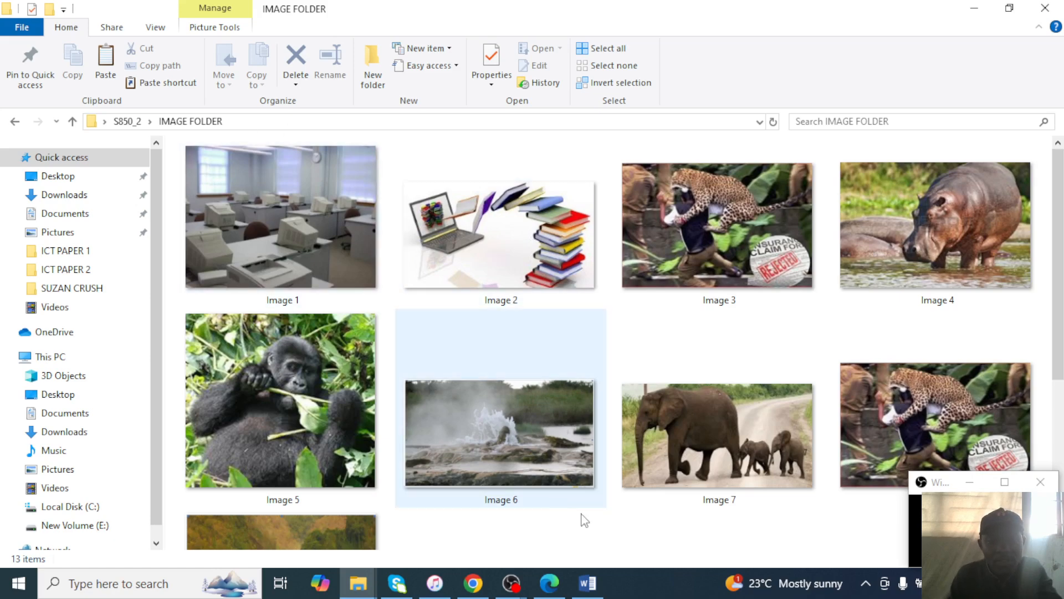
Check the exam paper and Word document, then return to the image thumbnails.
{"action": "left_click", "coordinate": [565, 580]}
{"action": "left_click", "coordinate": [564, 583]}
{"action": "left_click", "coordinate": [588, 583]}
{"action": "scroll", "coordinate": [440, 158], "scroll_direction": "up", "scroll_amount": 15}
{"action": "scroll", "coordinate": [440, 158], "scroll_direction": "up", "scroll_amount": 5}
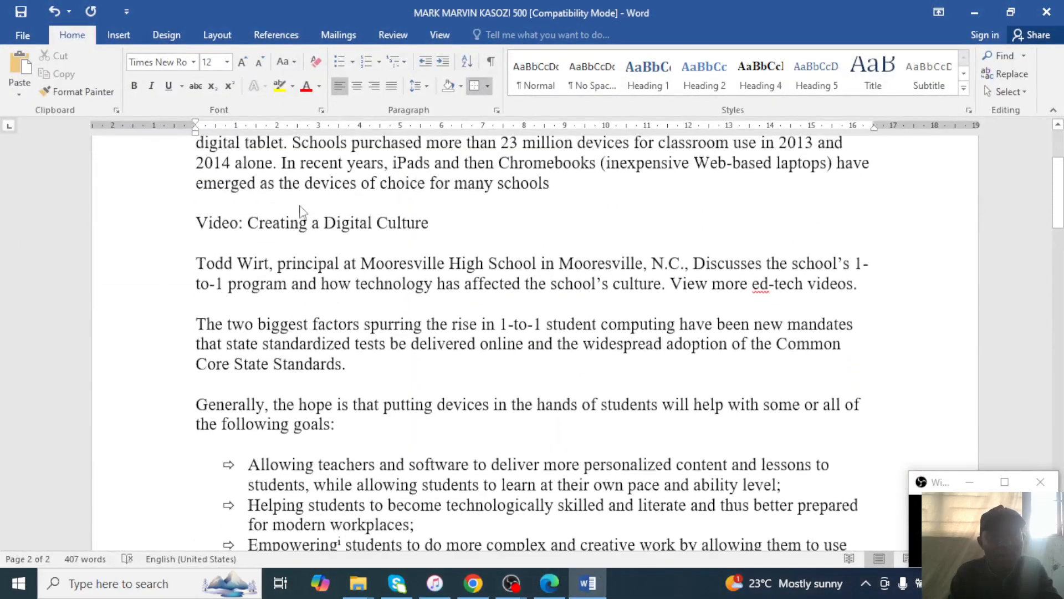
{"action": "scroll", "coordinate": [495, 311], "scroll_direction": "down", "scroll_amount": 10}
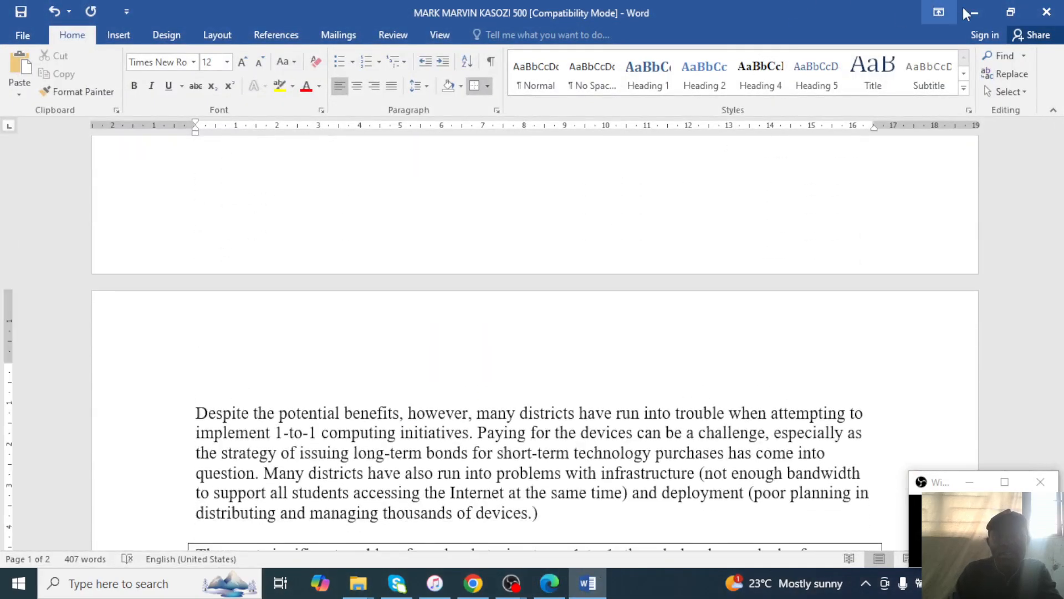
{"action": "left_click", "coordinate": [975, 12]}
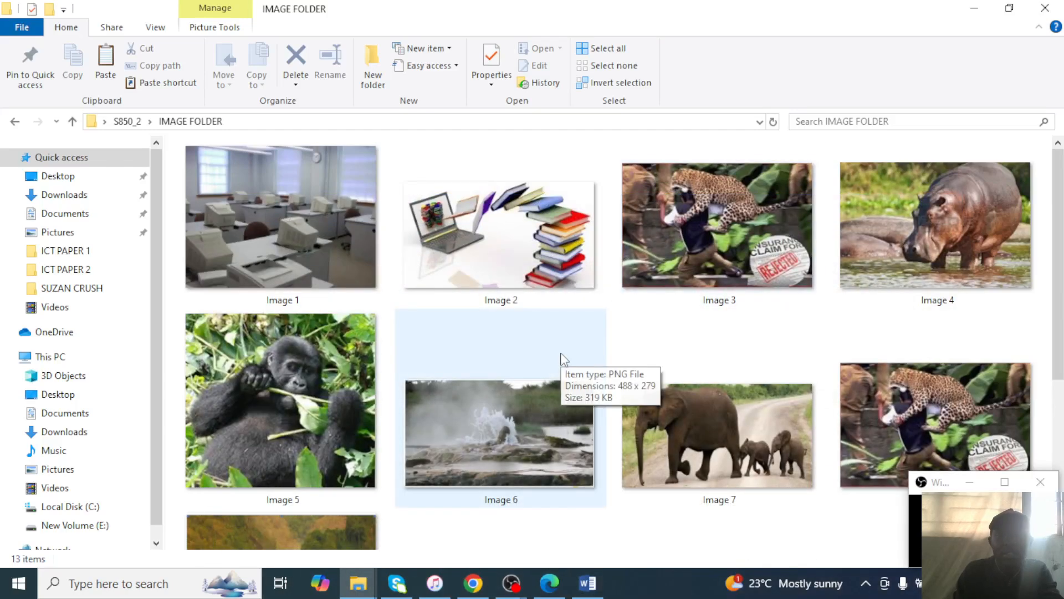
{"action": "scroll", "coordinate": [748, 383], "scroll_direction": "down", "scroll_amount": 5}
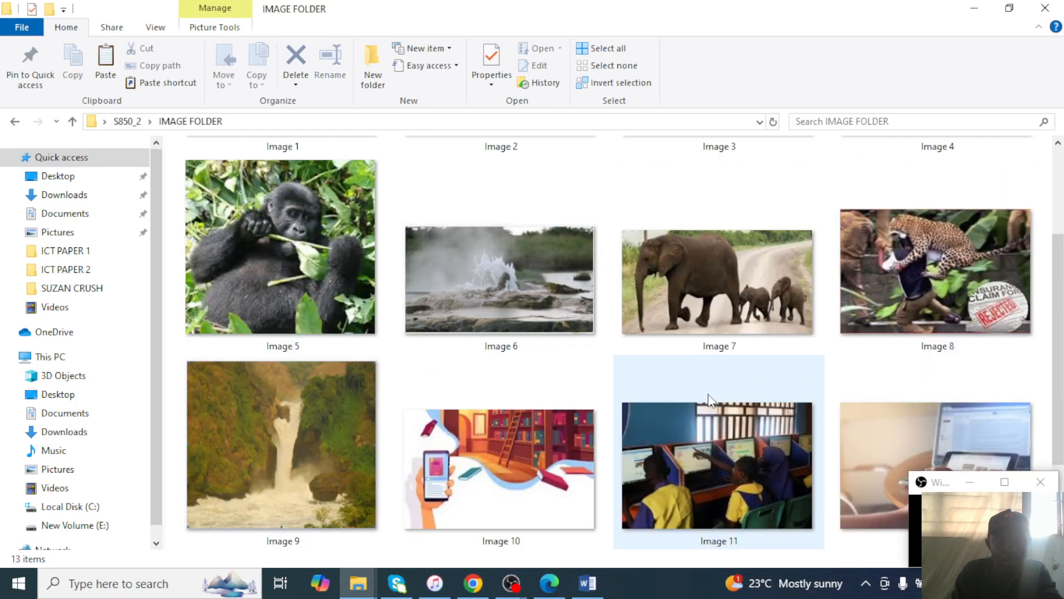
{"action": "scroll", "coordinate": [708, 366], "scroll_direction": "up", "scroll_amount": 5}
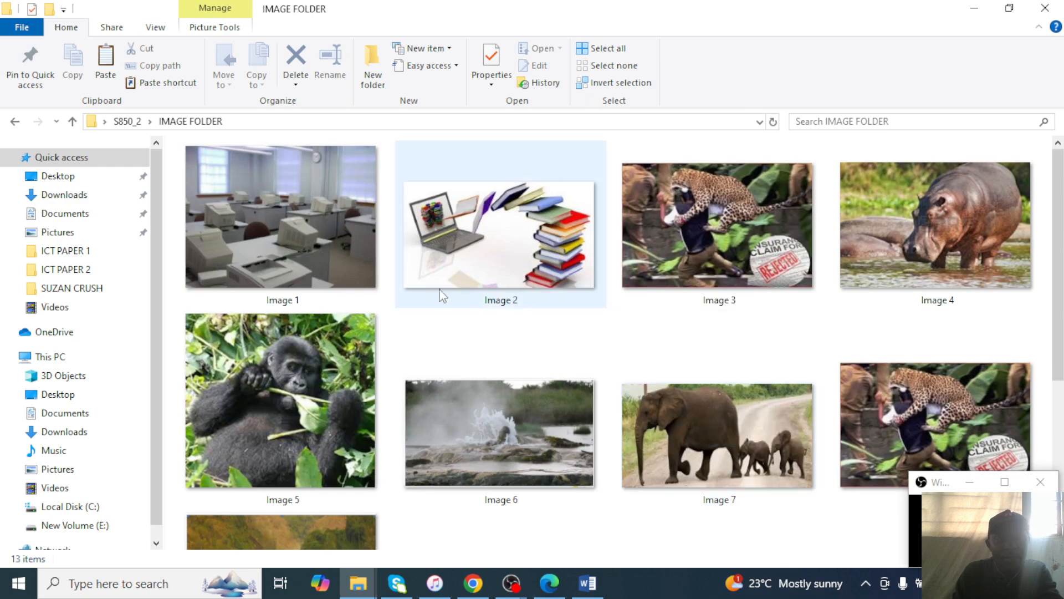
Copy Image 2, the laptop-and-books picture, and return to the Word document.
{"action": "double_click", "coordinate": [486, 243]}
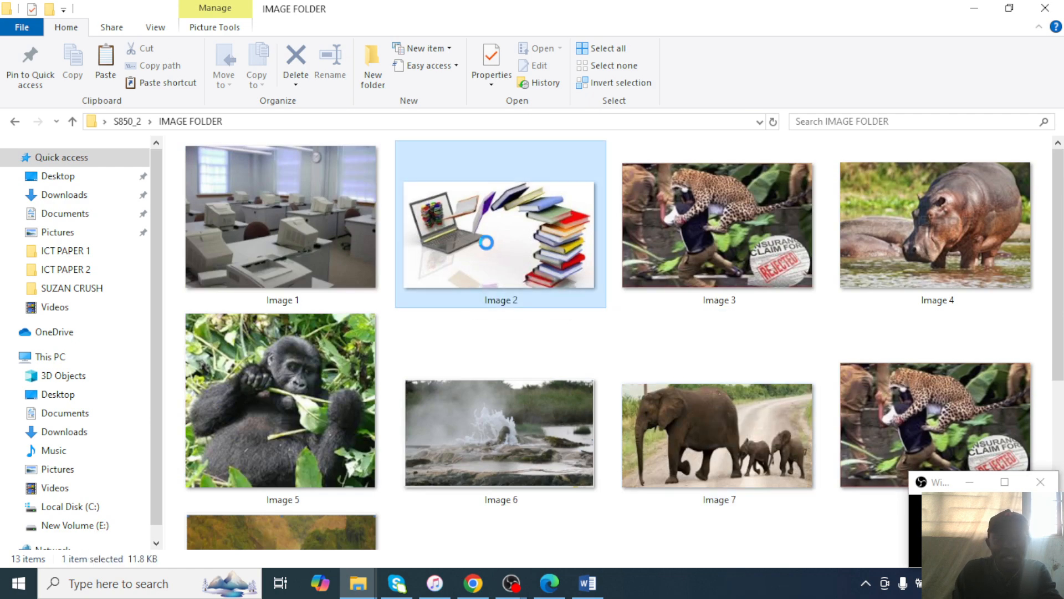
{"action": "right_click", "coordinate": [488, 248]}
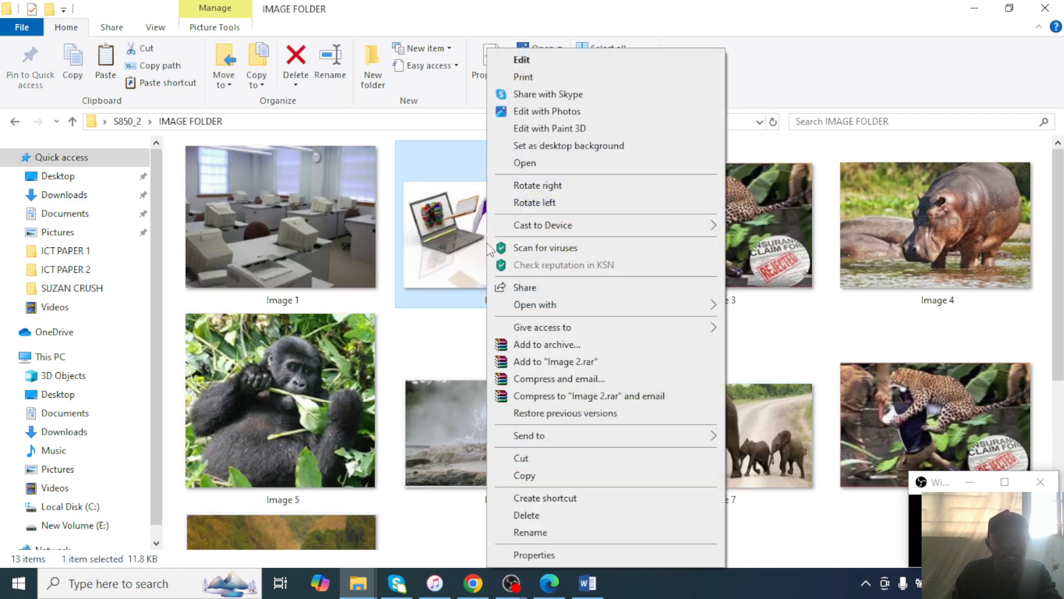
{"action": "left_click", "coordinate": [524, 475]}
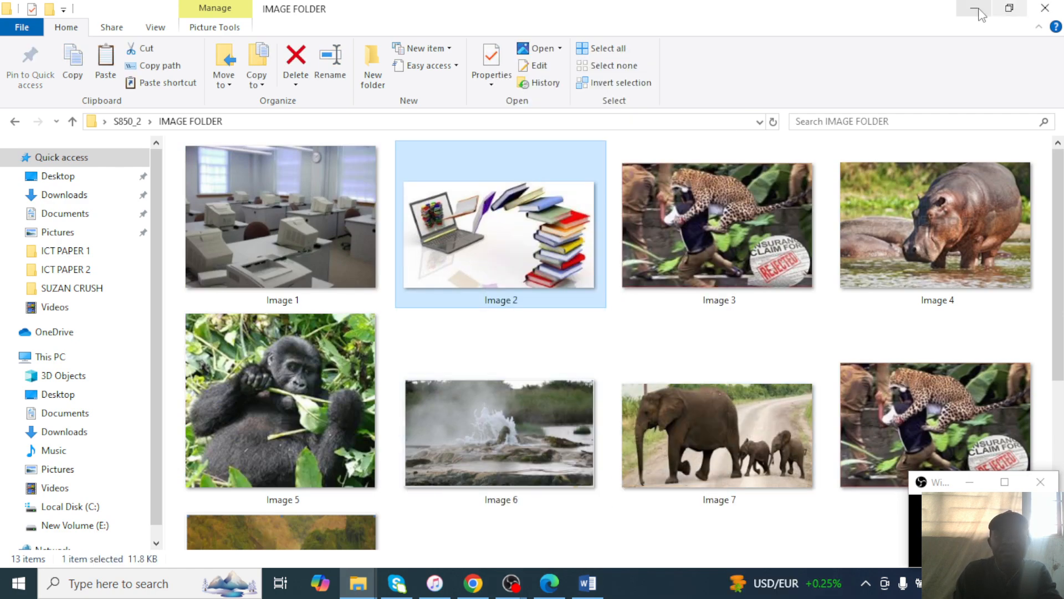
{"action": "left_click", "coordinate": [974, 8]}
{"action": "left_click", "coordinate": [587, 583]}
Add a blank unbulleted line after the 'parents.' bullet and paste the copied picture there.
{"action": "scroll", "coordinate": [565, 424], "scroll_direction": "up", "scroll_amount": 10}
{"action": "scroll", "coordinate": [675, 474], "scroll_direction": "down", "scroll_amount": 2}
{"action": "left_click", "coordinate": [718, 368]}
{"action": "key", "text": "Return"}
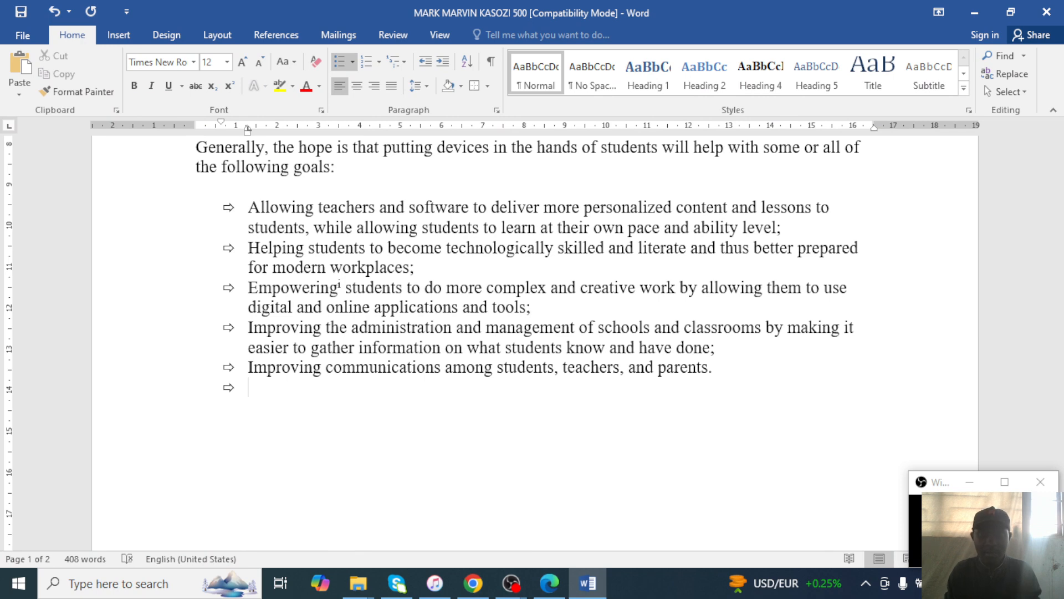
{"action": "key", "text": "BackSpace"}
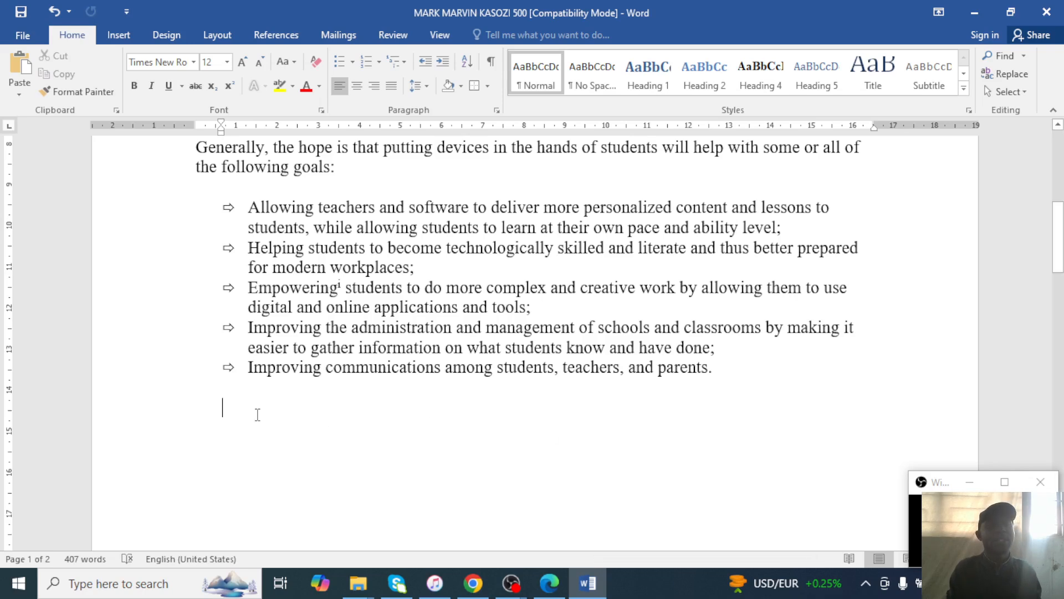
{"action": "right_click", "coordinate": [232, 410]}
{"action": "left_click", "coordinate": [262, 257]}
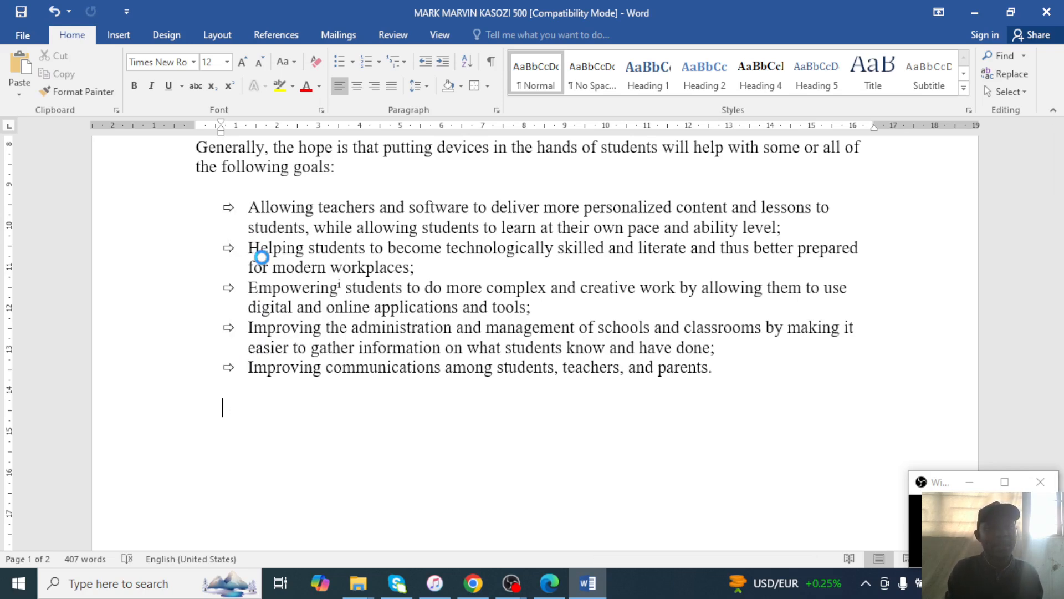
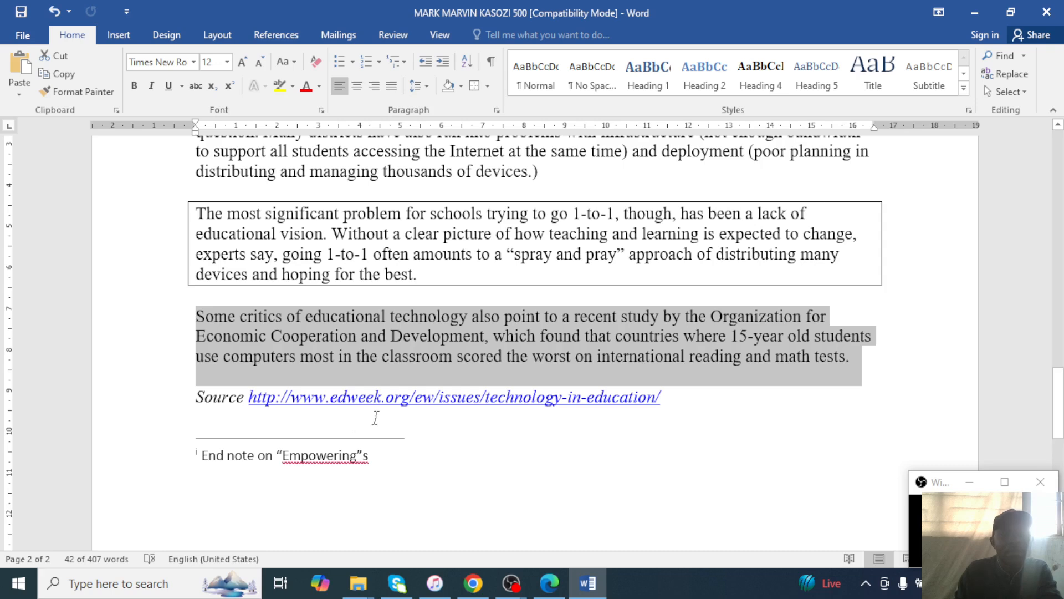
Remove the stray 's' after 'Empowering' in the endnote and select the Some critics paragraph.
{"action": "left_click", "coordinate": [376, 462]}
{"action": "key", "text": "ctrl+z"}
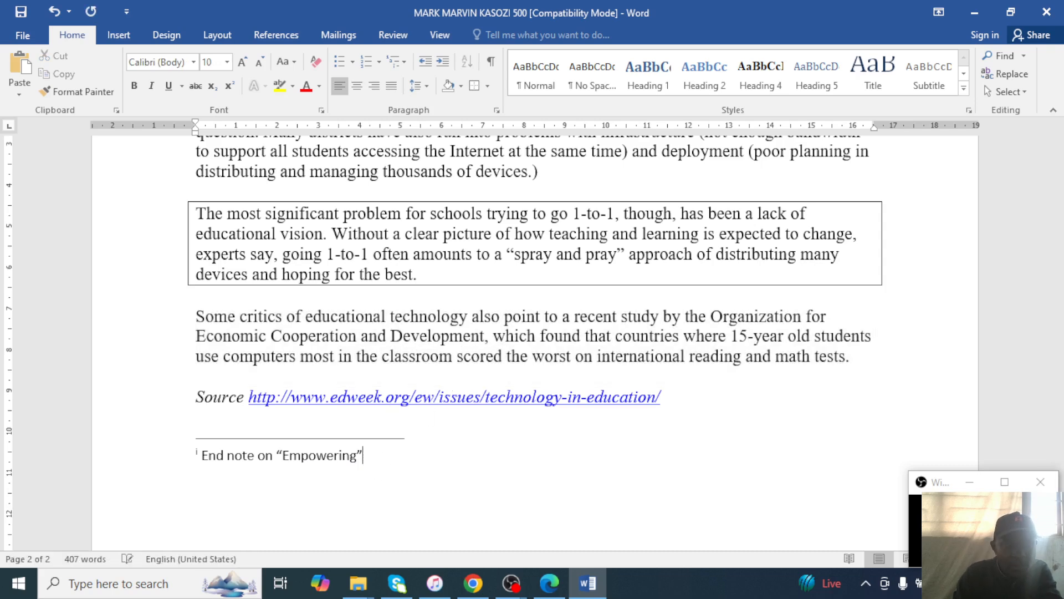
{"action": "left_click", "coordinate": [239, 317]}
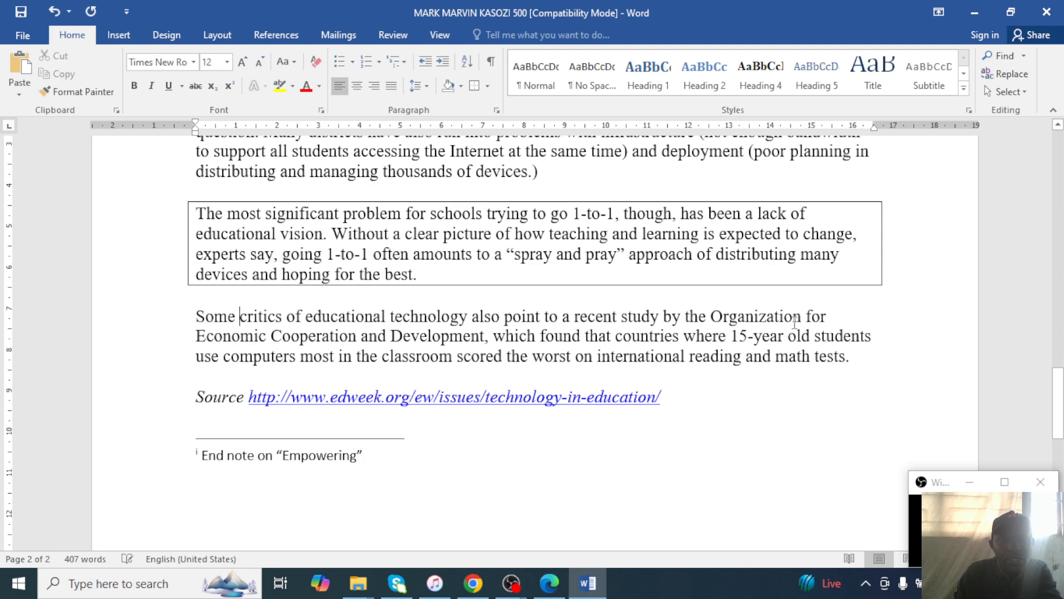
{"action": "left_click_drag", "start_coordinate": [843, 358], "coordinate": [195, 317]}
Open Paragraph settings for the selected paragraph, keeping no special indent.
{"action": "right_click", "coordinate": [321, 340]}
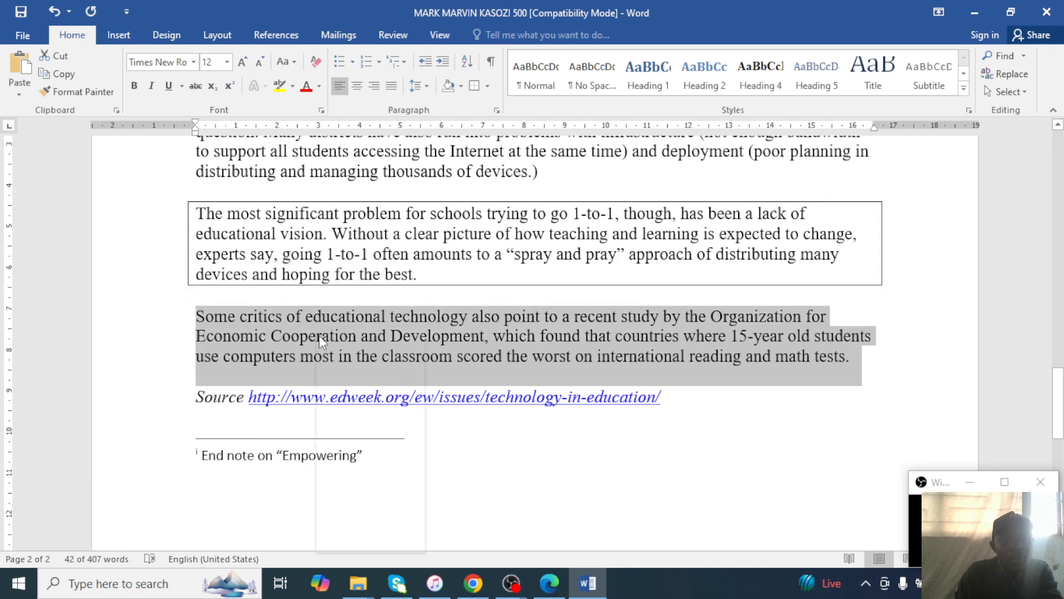
{"action": "left_click", "coordinate": [362, 446]}
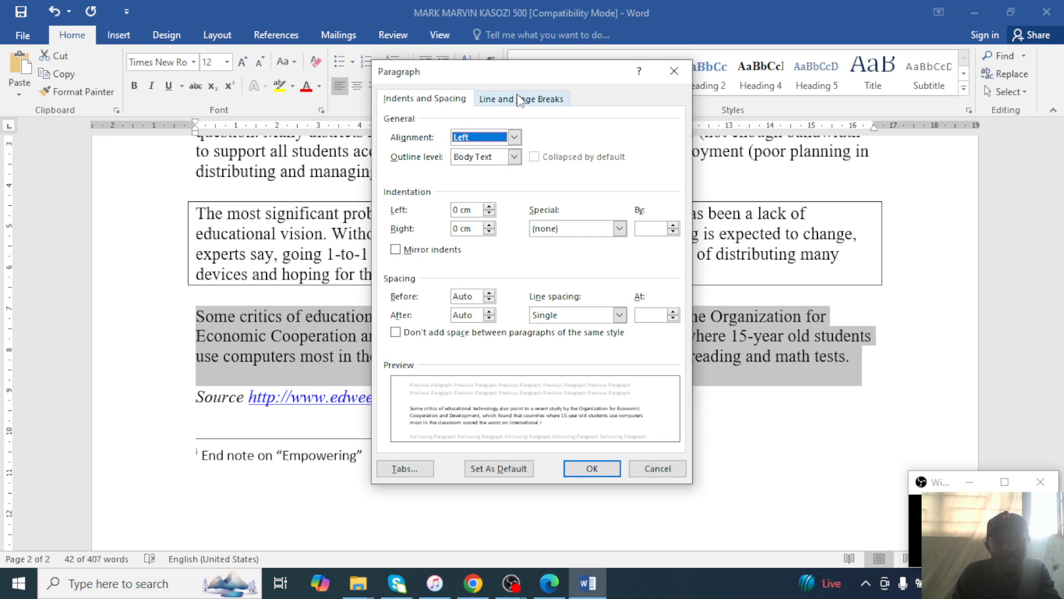
{"action": "left_click", "coordinate": [523, 99]}
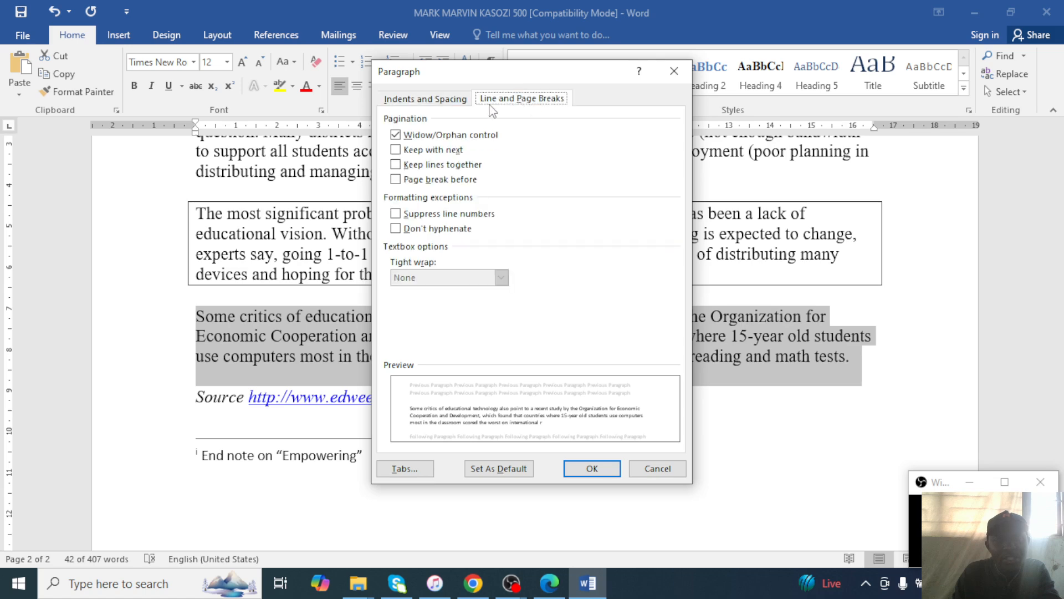
{"action": "left_click", "coordinate": [429, 100]}
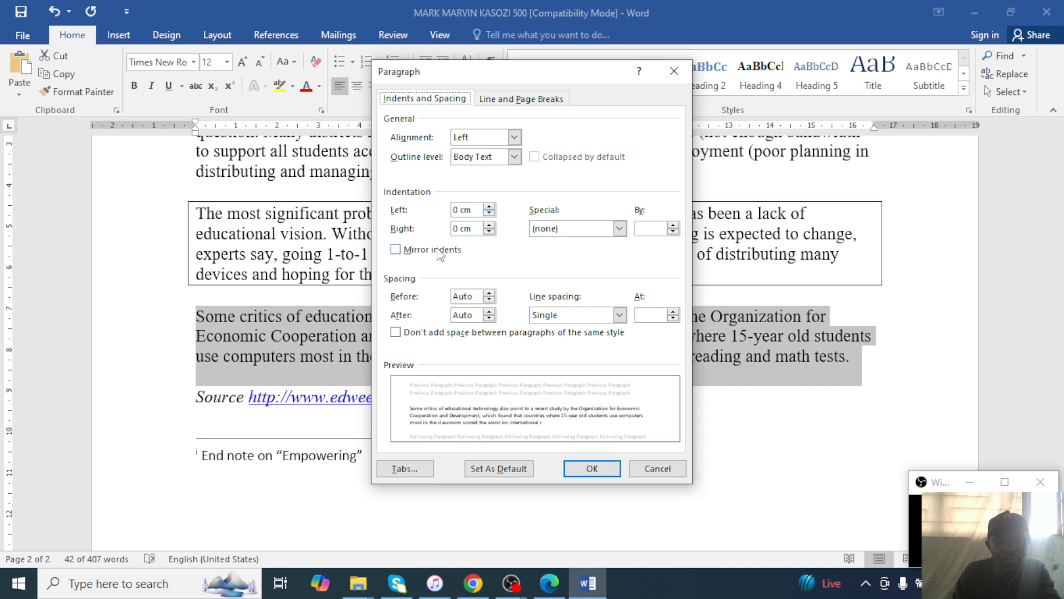
{"action": "left_click", "coordinate": [620, 228]}
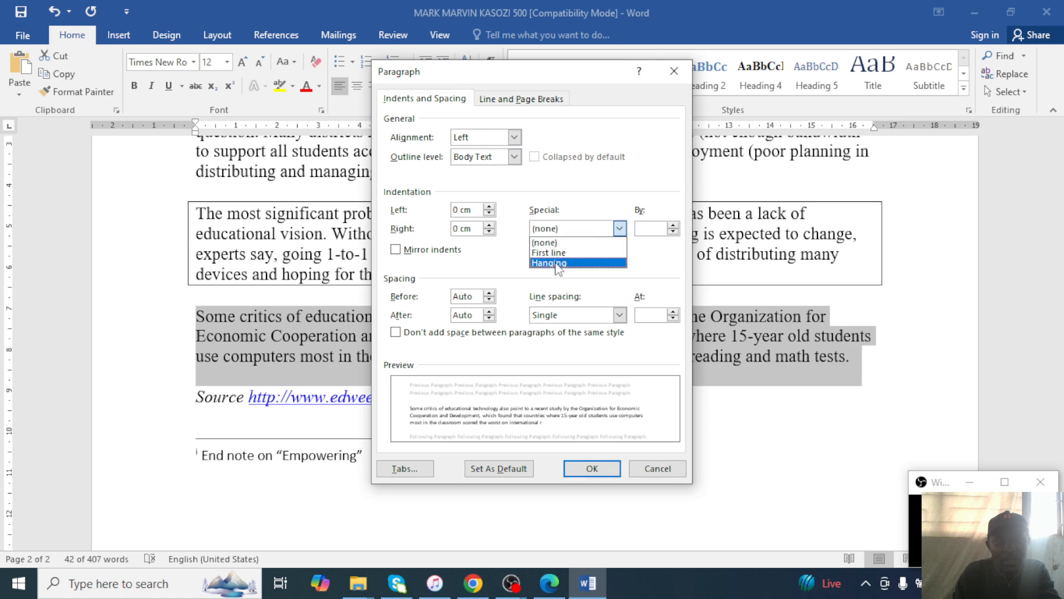
{"action": "left_click", "coordinate": [622, 235]}
{"action": "left_click", "coordinate": [562, 573]}
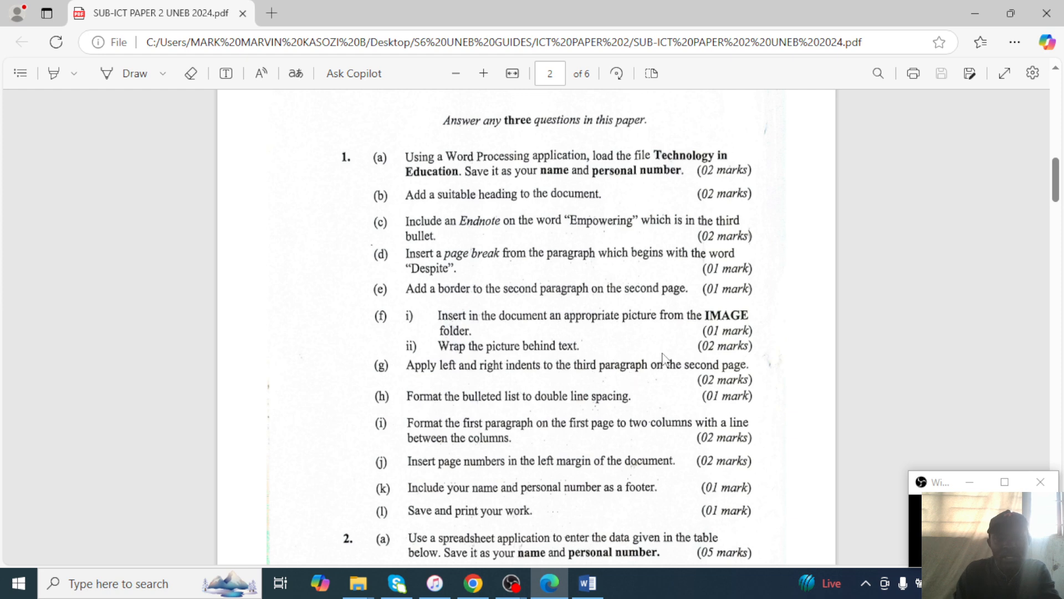
{"action": "left_click", "coordinate": [978, 14]}
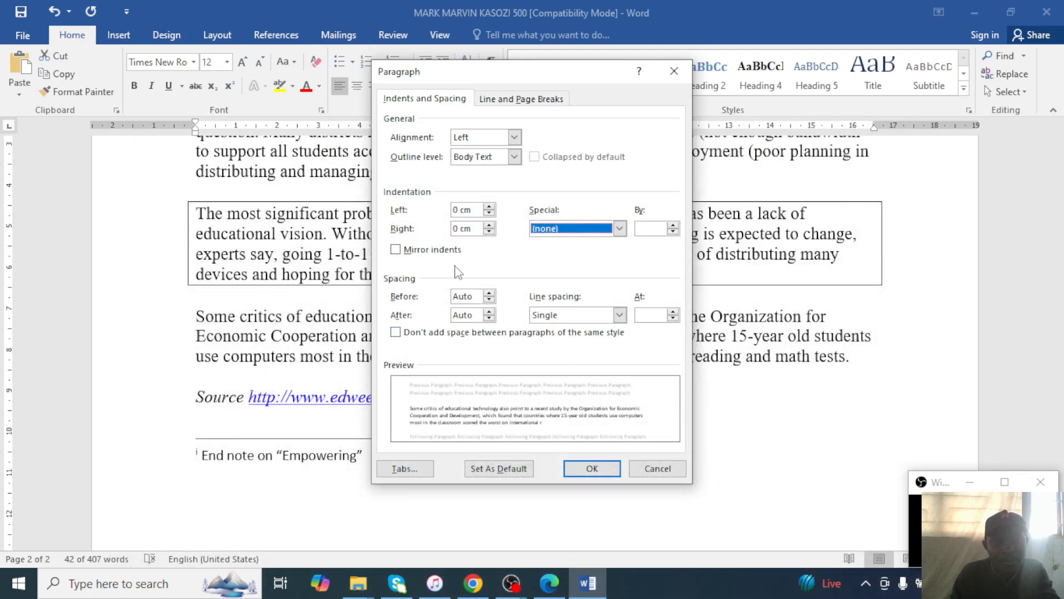
Set the paragraph's left and right indentation to 1 cm and apply it.
{"action": "left_click", "coordinate": [489, 207]}
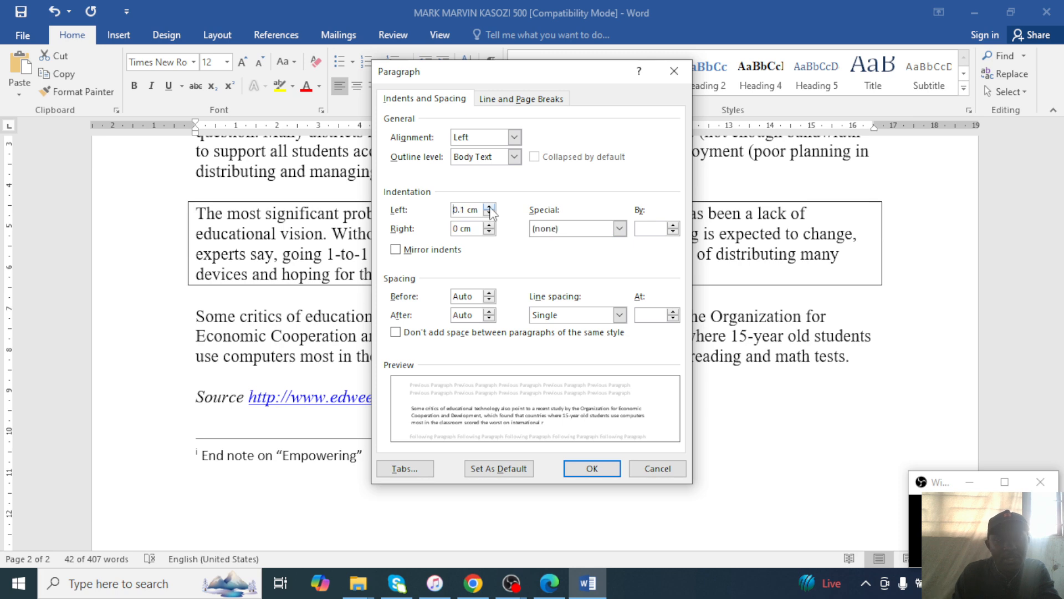
{"action": "left_click", "coordinate": [489, 207]}
{"action": "left_click", "coordinate": [489, 209]}
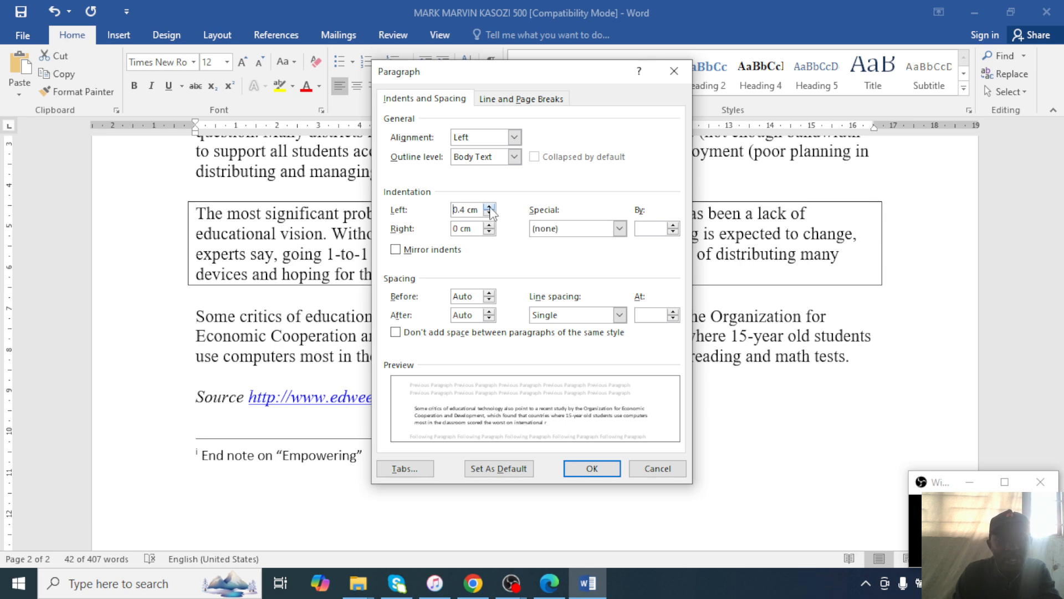
{"action": "left_click", "coordinate": [490, 209]}
{"action": "left_click", "coordinate": [489, 209]}
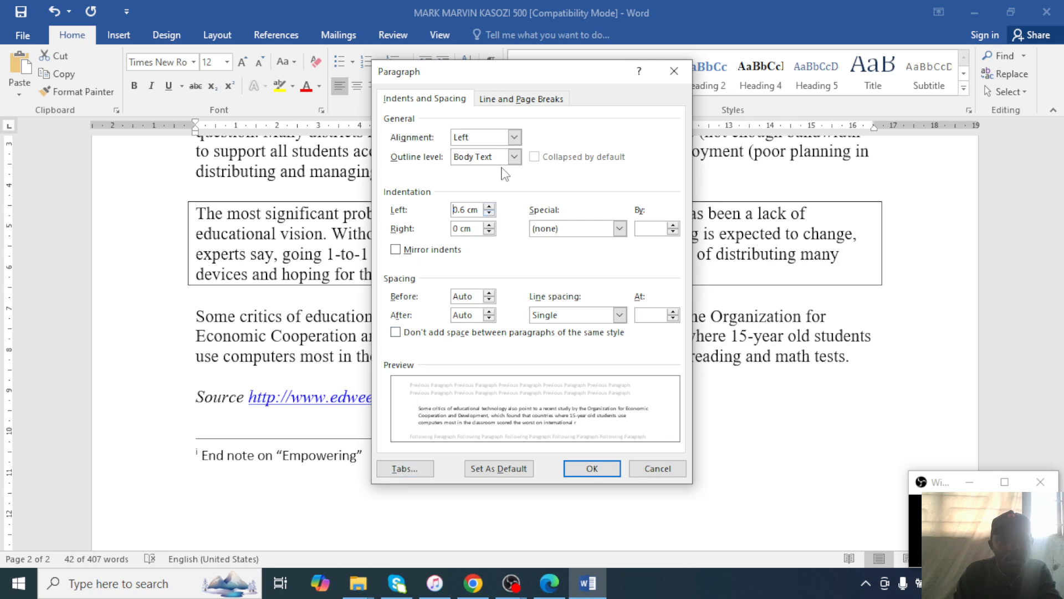
{"action": "left_click", "coordinate": [489, 208]}
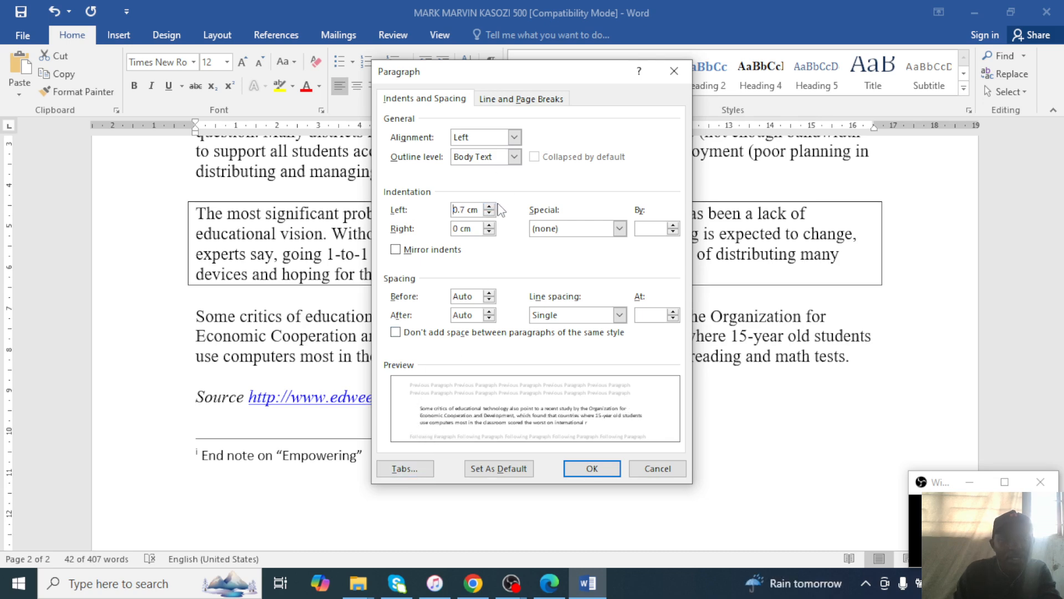
{"action": "left_click", "coordinate": [489, 208]}
{"action": "left_click", "coordinate": [490, 208]}
{"action": "left_click", "coordinate": [490, 207]}
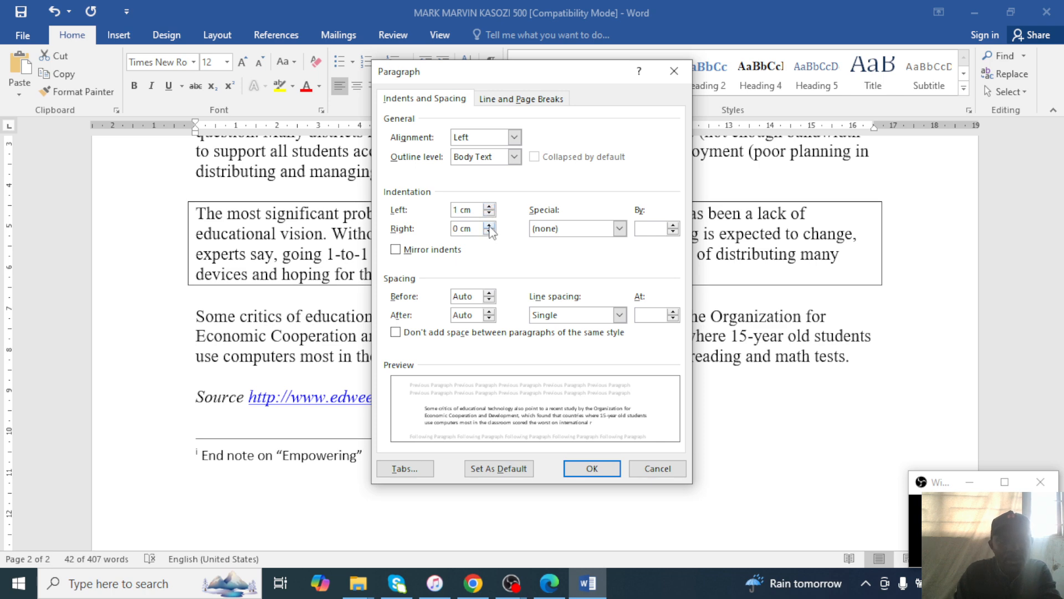
{"action": "left_click", "coordinate": [489, 225]}
{"action": "left_click", "coordinate": [489, 225]}
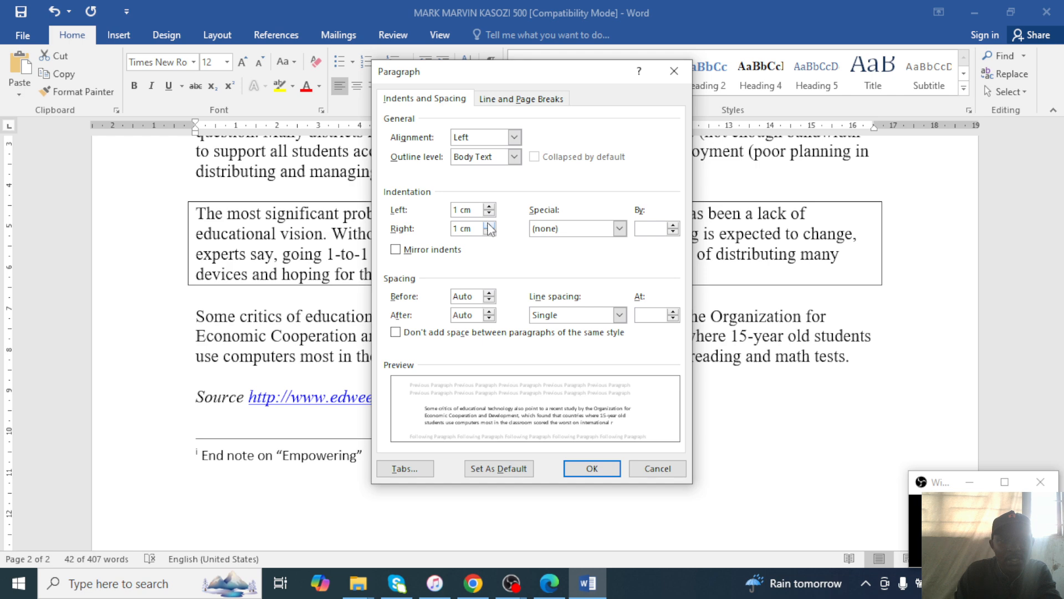
{"action": "left_click", "coordinate": [592, 469]}
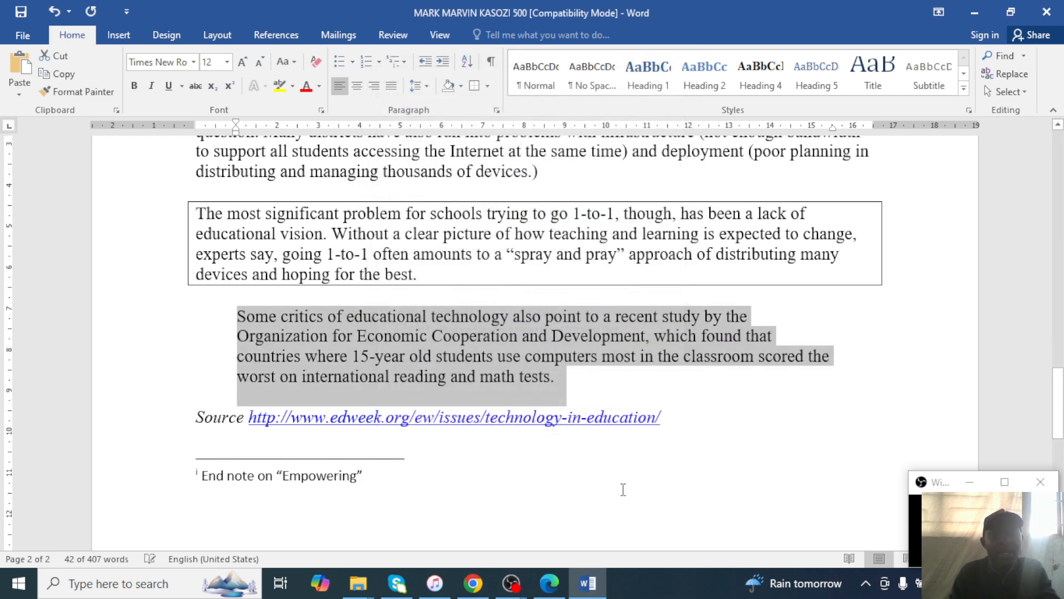
{"action": "left_click", "coordinate": [625, 403]}
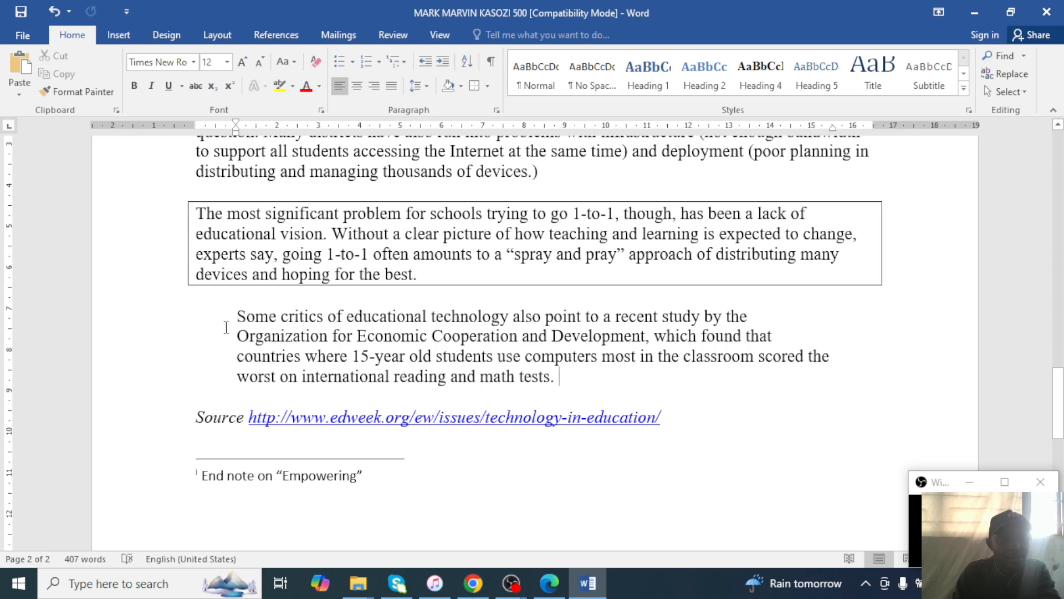
{"action": "left_click", "coordinate": [552, 585]}
{"action": "scroll", "coordinate": [482, 468], "scroll_direction": "down", "scroll_amount": 5}
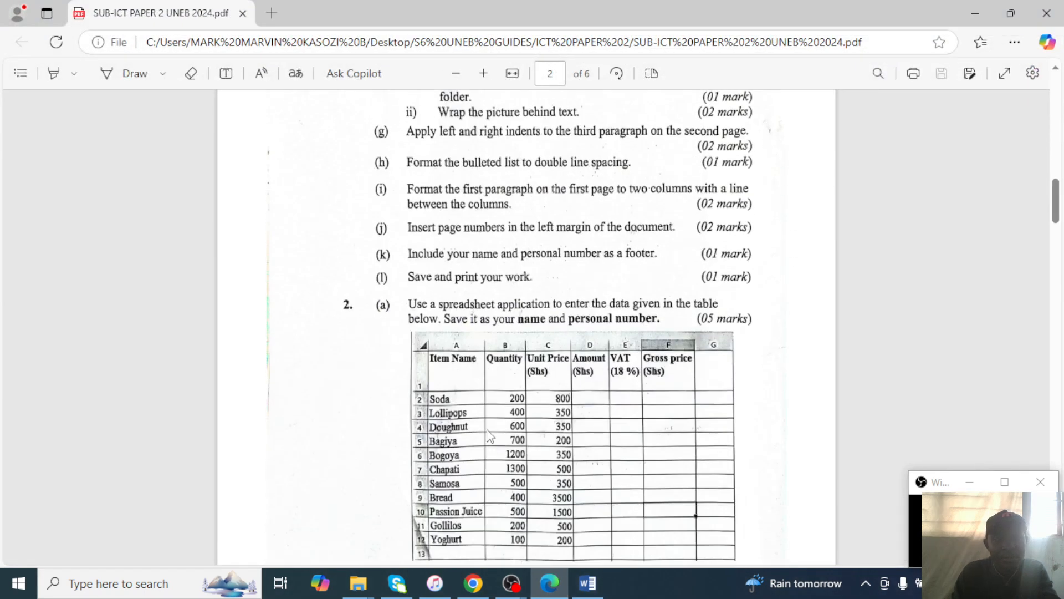
{"action": "scroll", "coordinate": [502, 433], "scroll_direction": "up", "scroll_amount": 4}
{"action": "scroll", "coordinate": [505, 421], "scroll_direction": "up", "scroll_amount": 3}
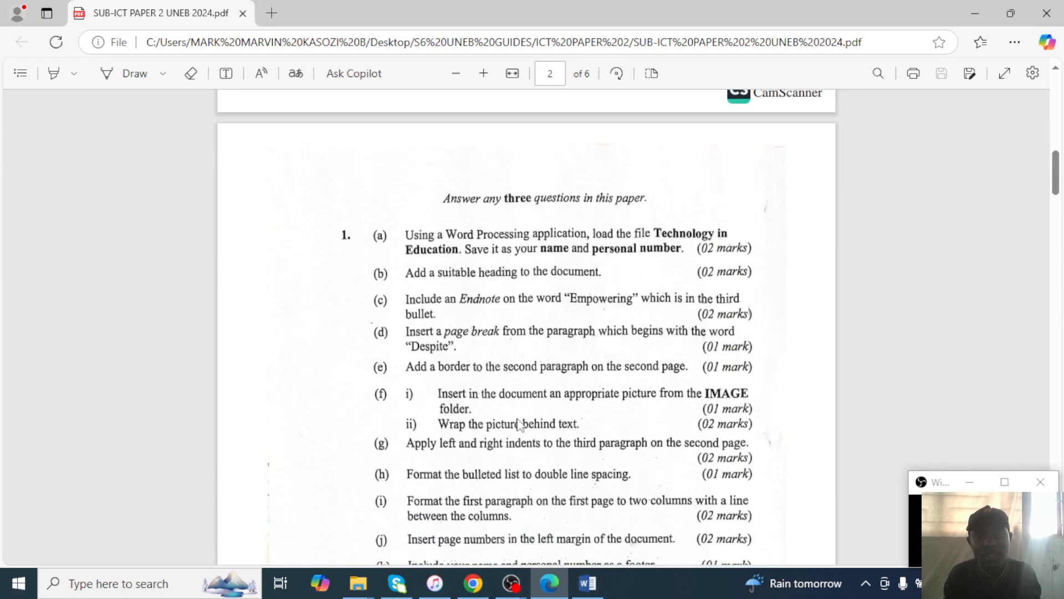
{"action": "scroll", "coordinate": [564, 407], "scroll_direction": "down", "scroll_amount": 1}
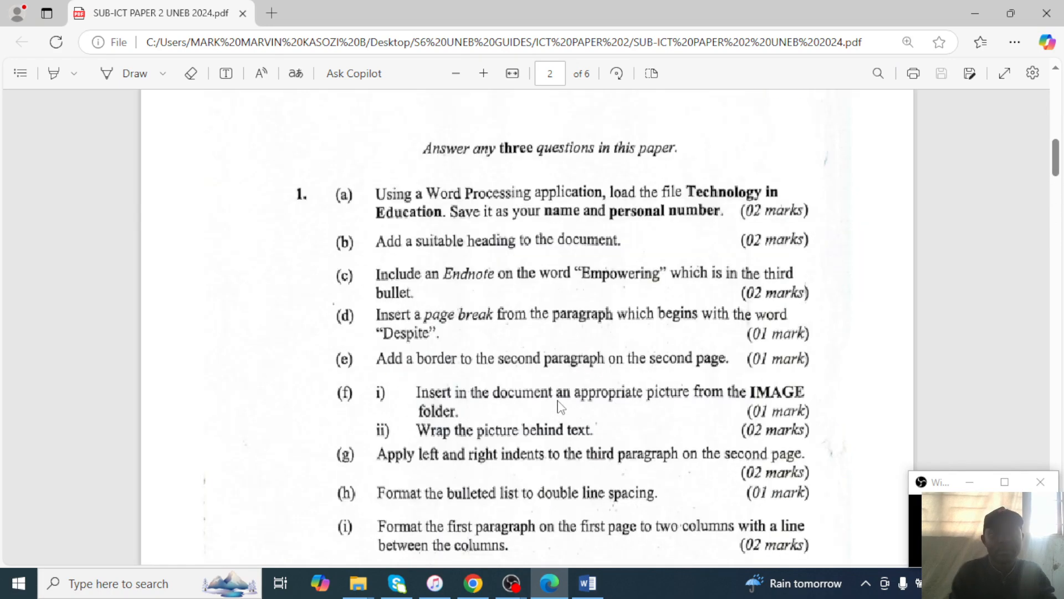
{"action": "scroll", "coordinate": [550, 364], "scroll_direction": "up", "scroll_amount": 3, "text": "ctrl"}
{"action": "scroll", "coordinate": [548, 363], "scroll_direction": "down", "scroll_amount": 3}
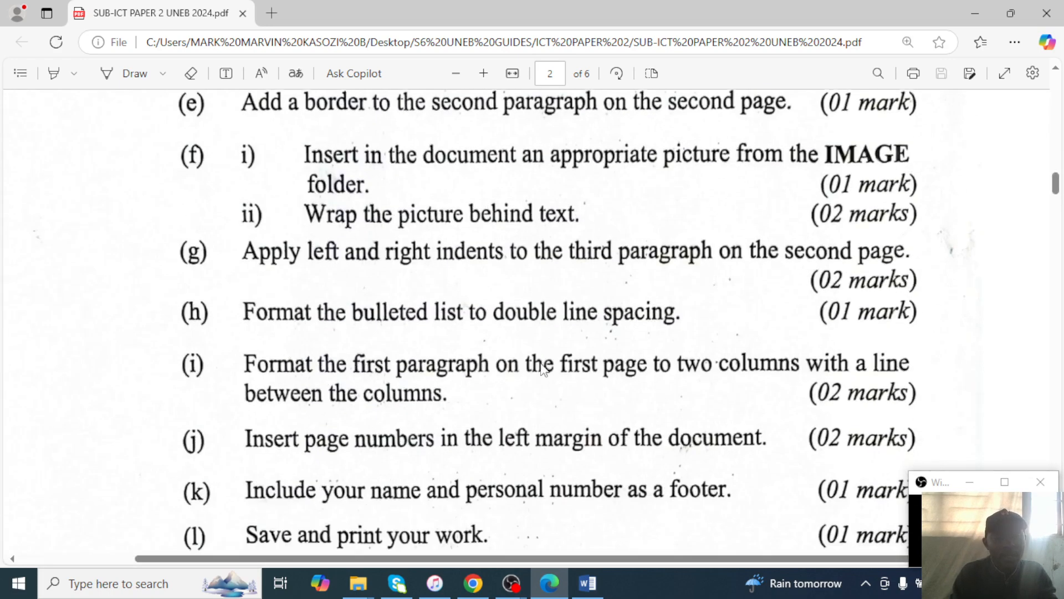
{"action": "scroll", "coordinate": [546, 366], "scroll_direction": "down", "scroll_amount": 2}
{"action": "scroll", "coordinate": [543, 370], "scroll_direction": "up", "scroll_amount": 1}
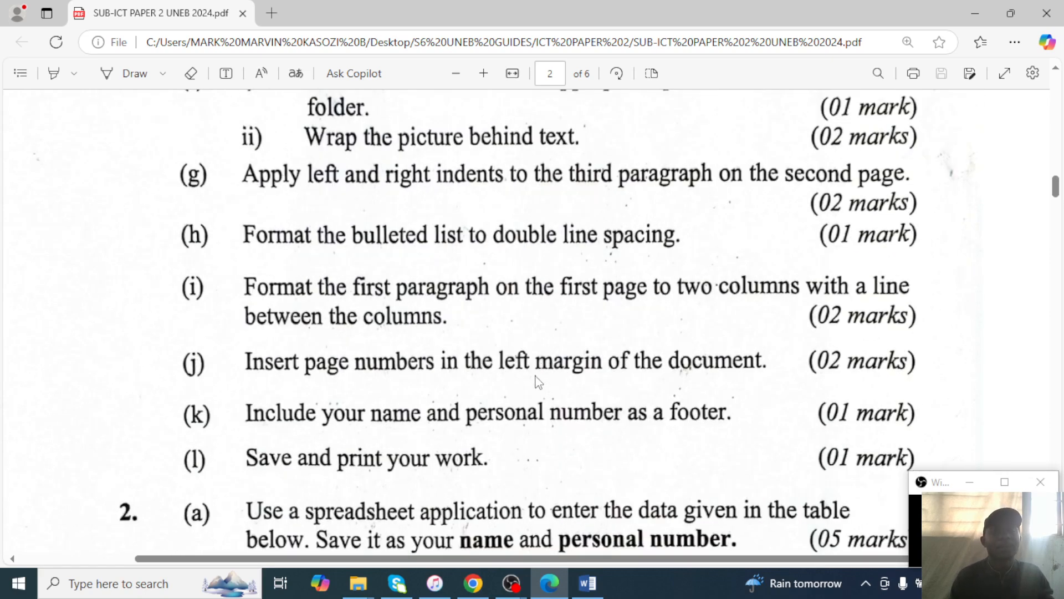
{"action": "scroll", "coordinate": [537, 384], "scroll_direction": "up", "scroll_amount": 3}
{"action": "scroll", "coordinate": [535, 382], "scroll_direction": "down", "scroll_amount": 2, "text": "ctrl"}
{"action": "scroll", "coordinate": [471, 399], "scroll_direction": "up", "scroll_amount": 1}
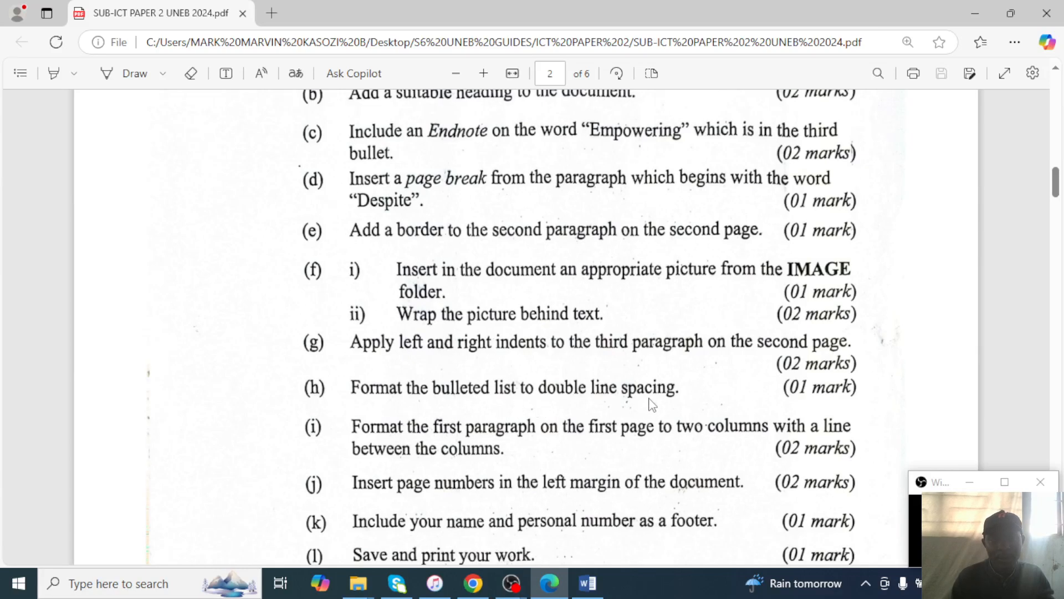
{"action": "left_click", "coordinate": [984, 10]}
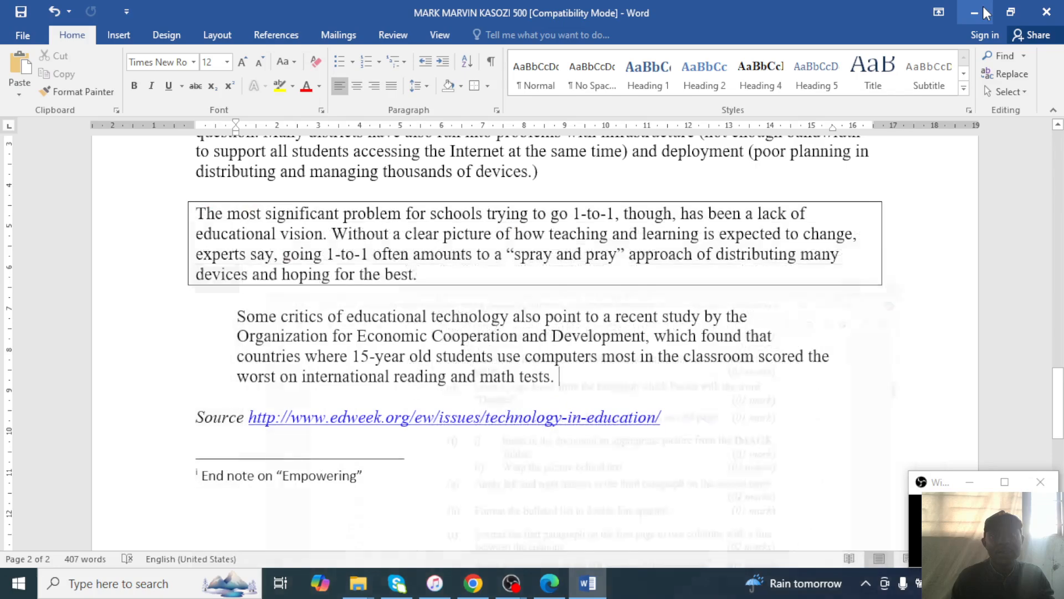
{"action": "scroll", "coordinate": [385, 368], "scroll_direction": "up", "scroll_amount": 10}
{"action": "scroll", "coordinate": [385, 368], "scroll_direction": "up", "scroll_amount": 1}
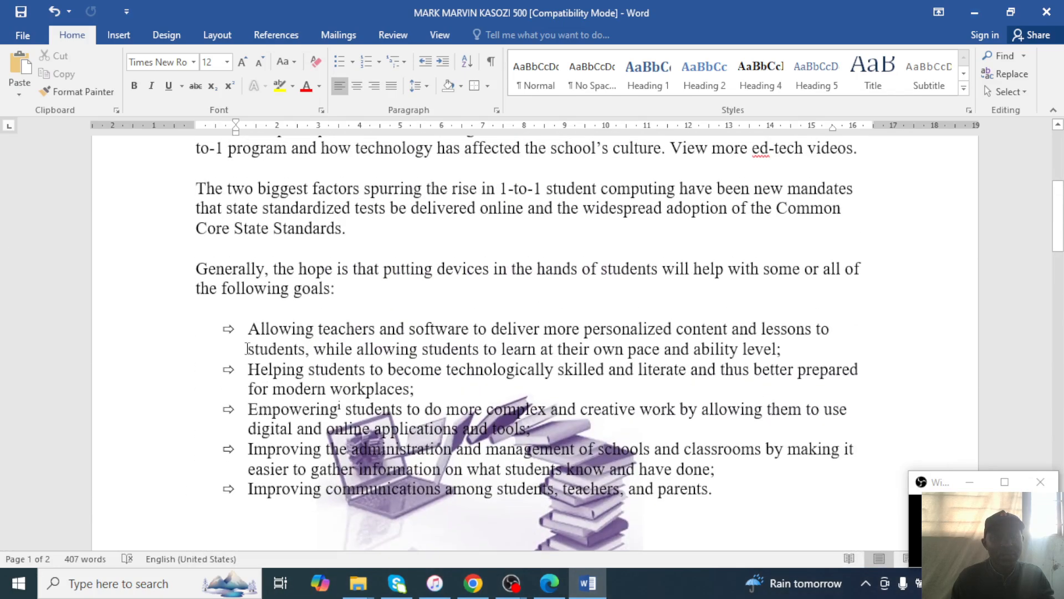
{"action": "left_click_drag", "start_coordinate": [228, 330], "coordinate": [243, 491]}
{"action": "key", "text": "ctrl+z"}
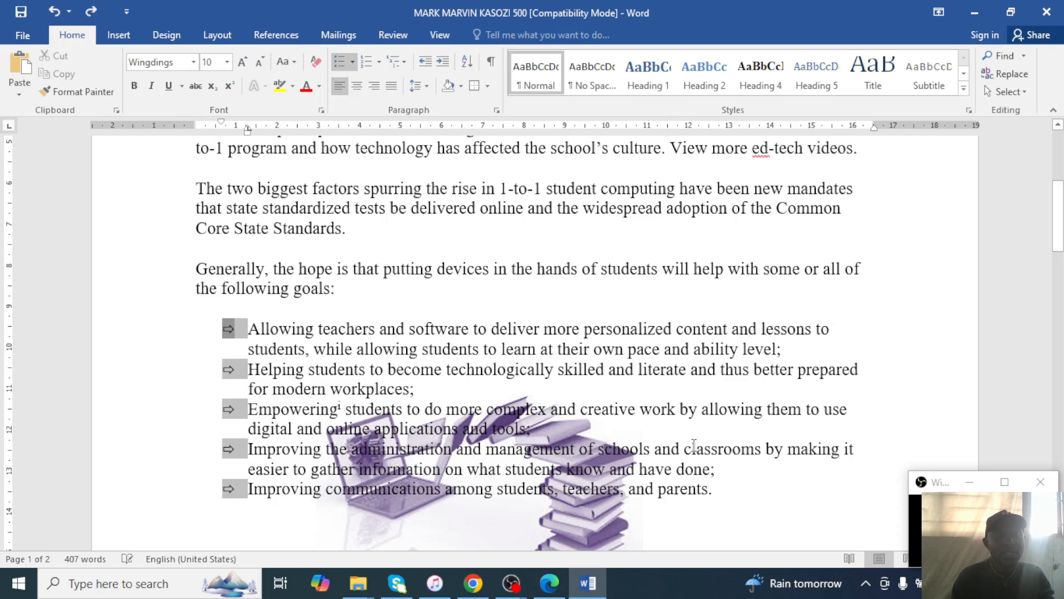
{"action": "left_click", "coordinate": [721, 494]}
{"action": "left_click_drag", "start_coordinate": [721, 495], "coordinate": [348, 410]}
{"action": "left_click_drag", "start_coordinate": [710, 490], "coordinate": [247, 329]}
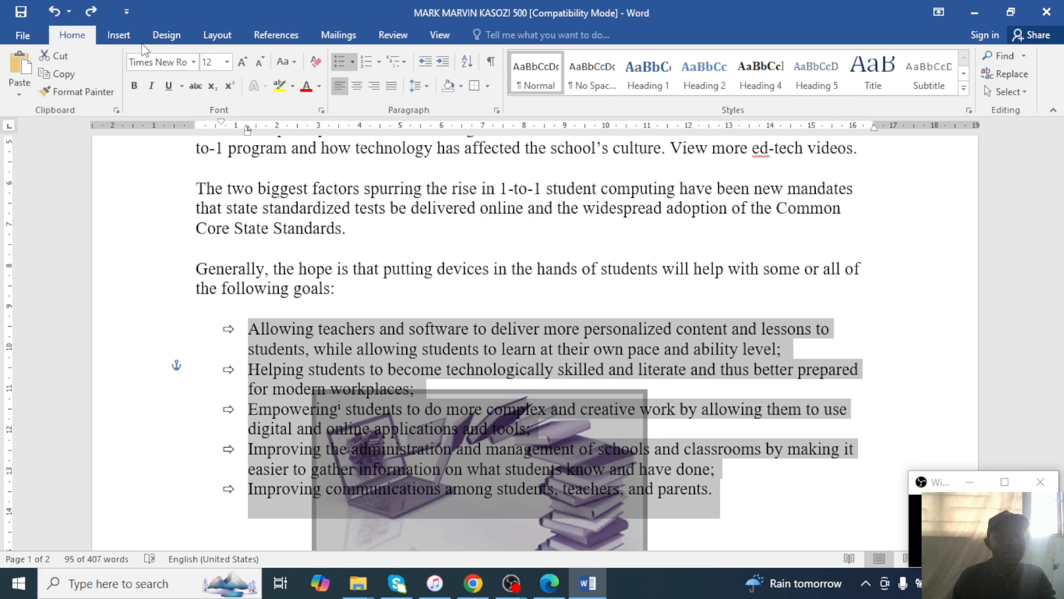
{"action": "left_click", "coordinate": [427, 87]}
{"action": "left_click", "coordinate": [440, 161]}
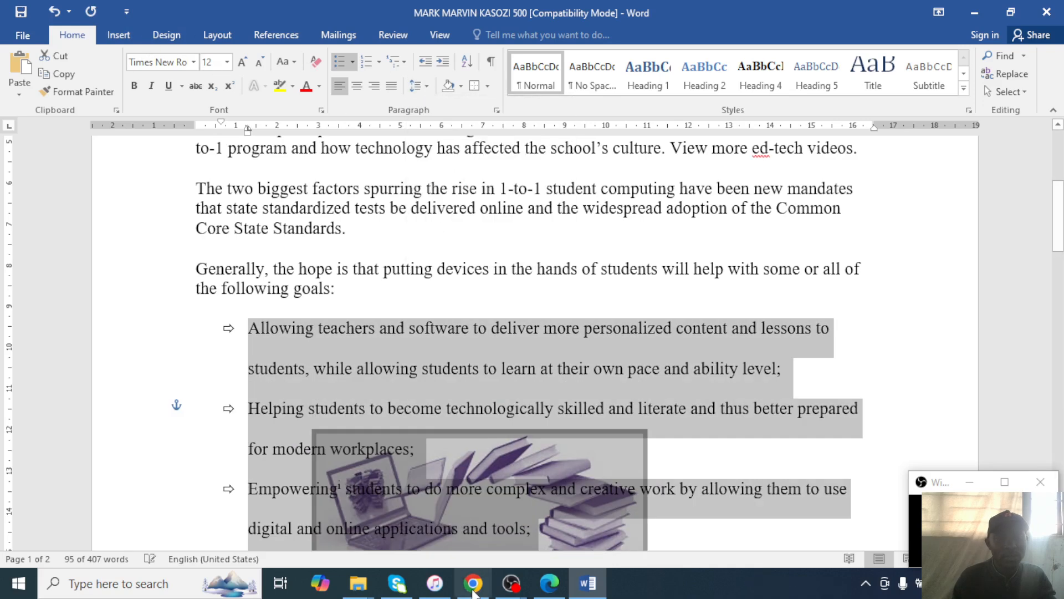
{"action": "left_click", "coordinate": [550, 584]}
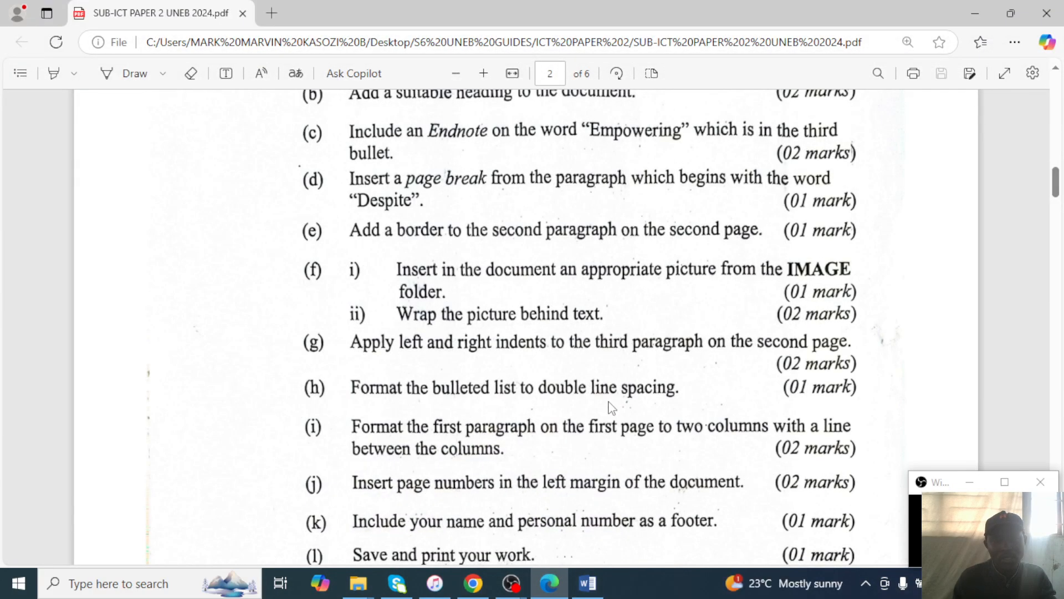
{"action": "scroll", "coordinate": [611, 408], "scroll_direction": "down", "scroll_amount": 3}
{"action": "left_click", "coordinate": [588, 583]}
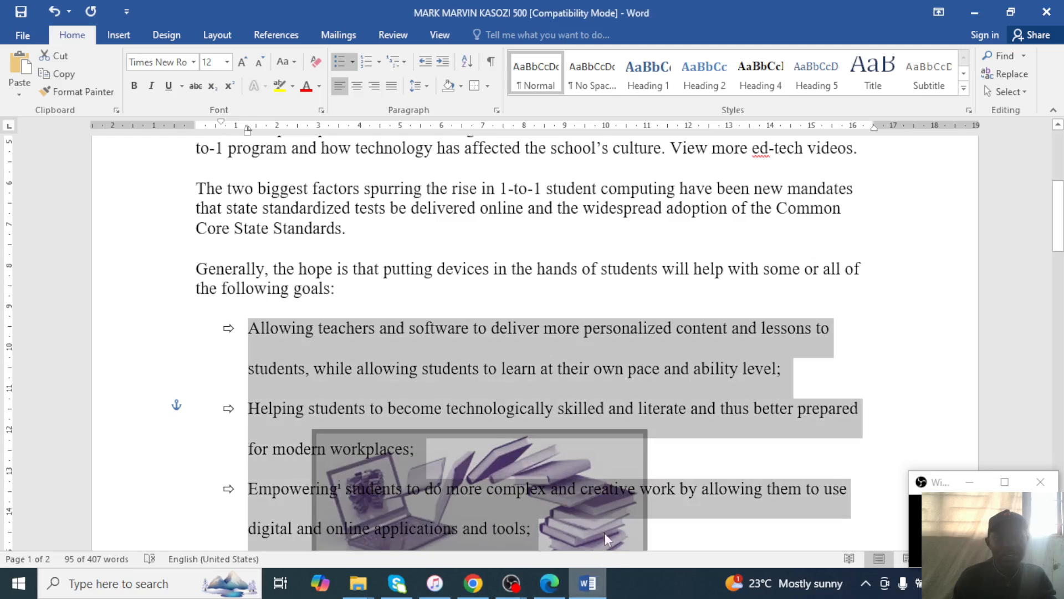
{"action": "scroll", "coordinate": [605, 534], "scroll_direction": "down", "scroll_amount": 7}
{"action": "scroll", "coordinate": [694, 362], "scroll_direction": "down", "scroll_amount": 6}
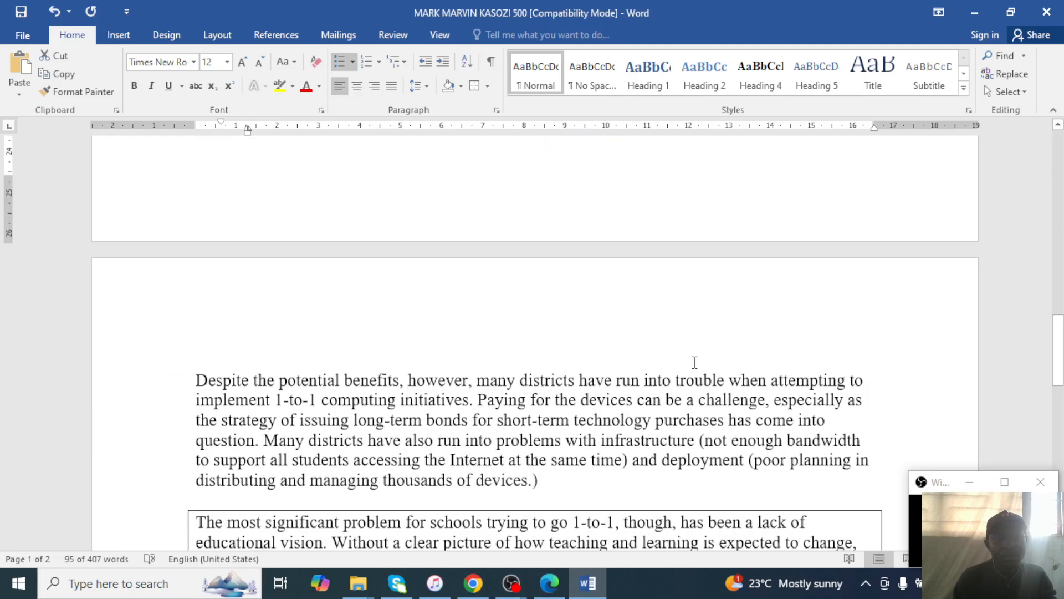
{"action": "scroll", "coordinate": [694, 362], "scroll_direction": "up", "scroll_amount": 10}
{"action": "left_click", "coordinate": [549, 584]}
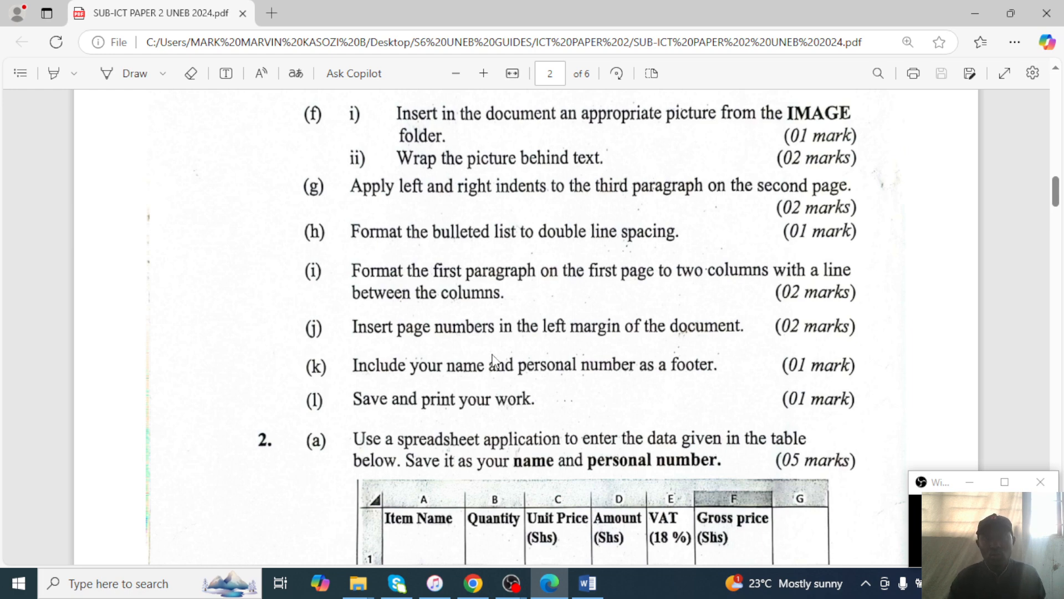
Select the document's first body paragraph.
{"action": "left_click", "coordinate": [977, 11]}
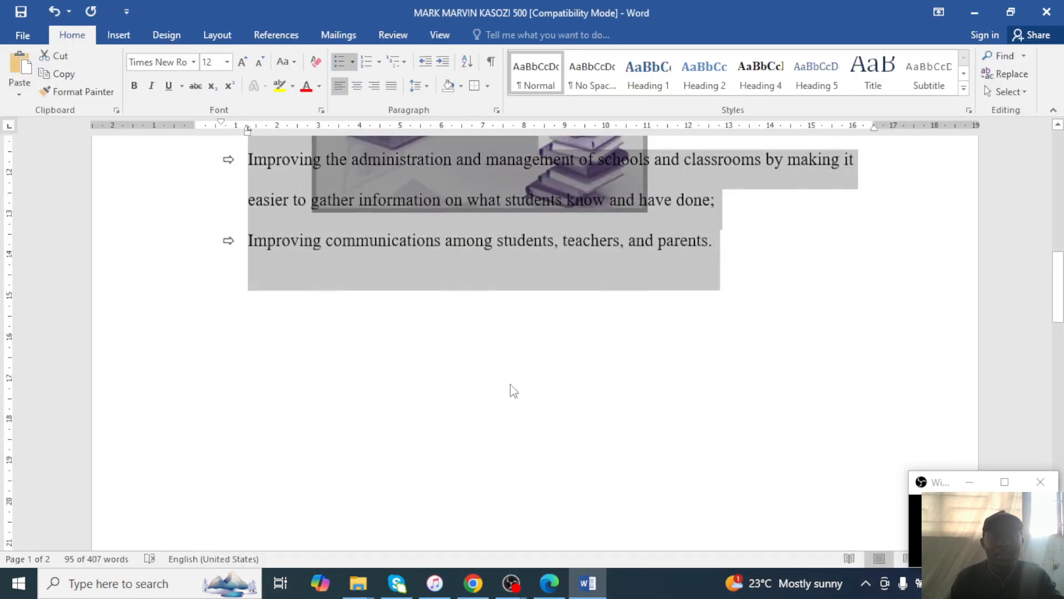
{"action": "scroll", "coordinate": [510, 385], "scroll_direction": "up", "scroll_amount": 10}
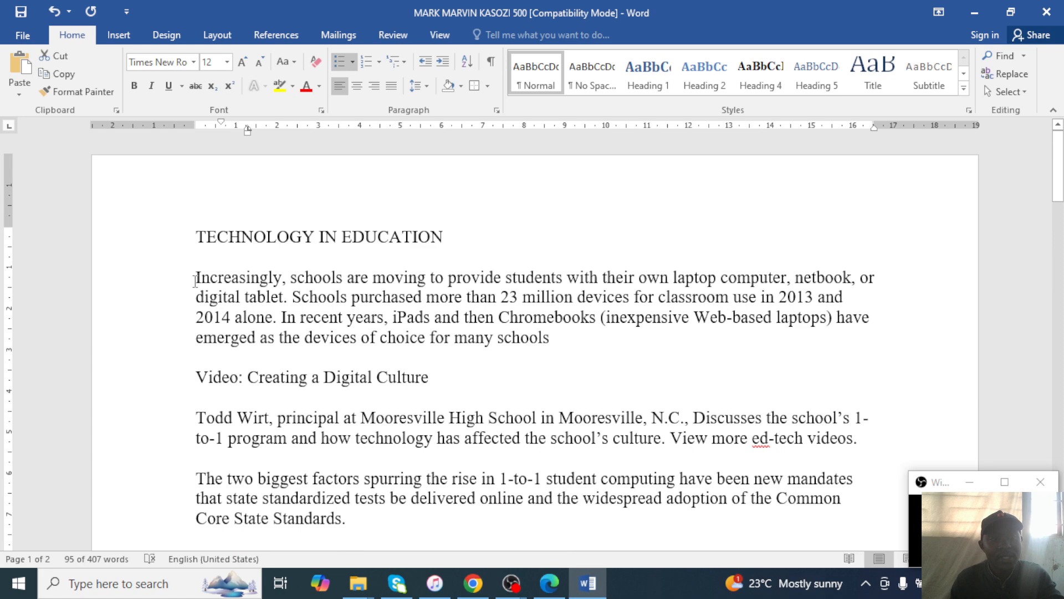
{"action": "left_click_drag", "start_coordinate": [195, 278], "coordinate": [529, 347]}
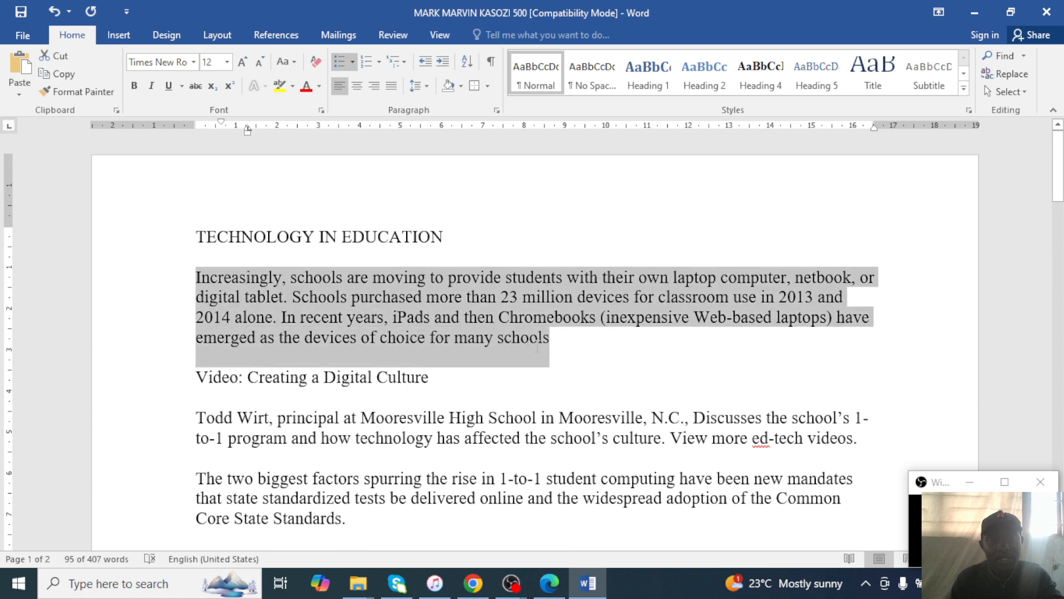
{"action": "left_click", "coordinate": [550, 583]}
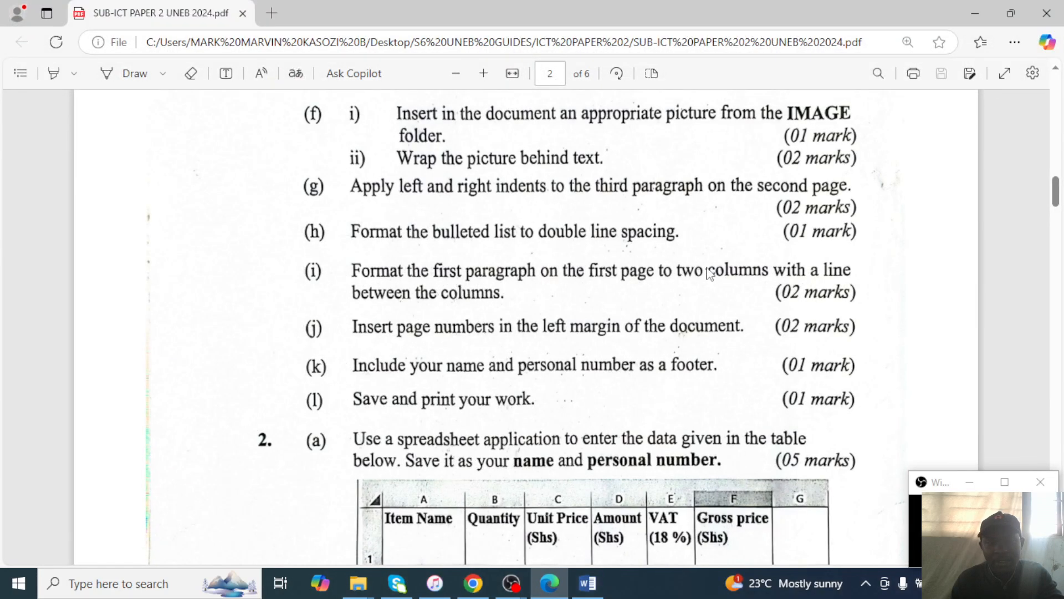
{"action": "left_click", "coordinate": [980, 8]}
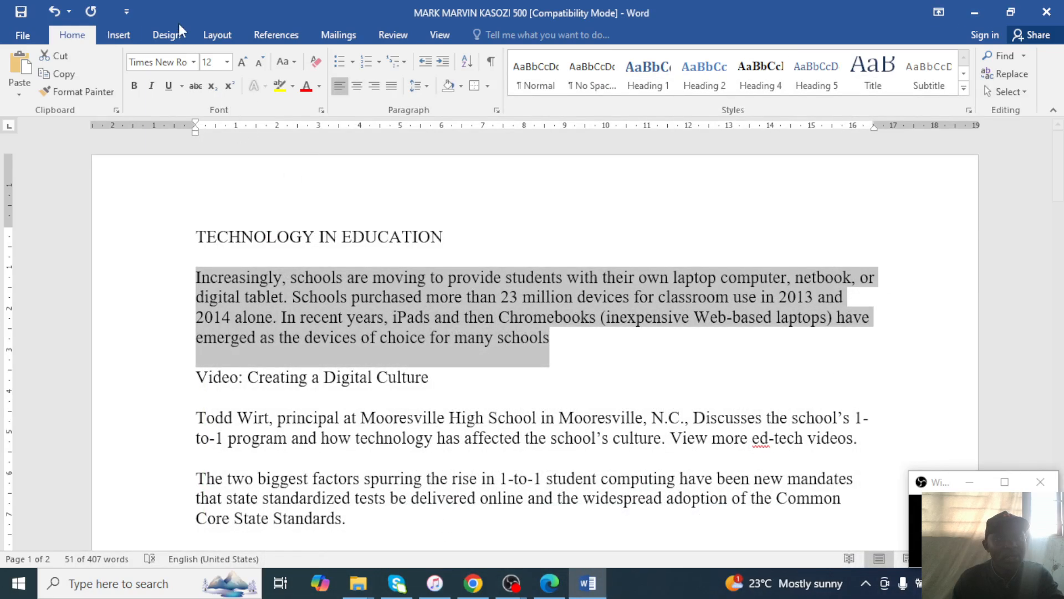
Lay out the selected paragraph in two columns with a line between them.
{"action": "left_click", "coordinate": [175, 39]}
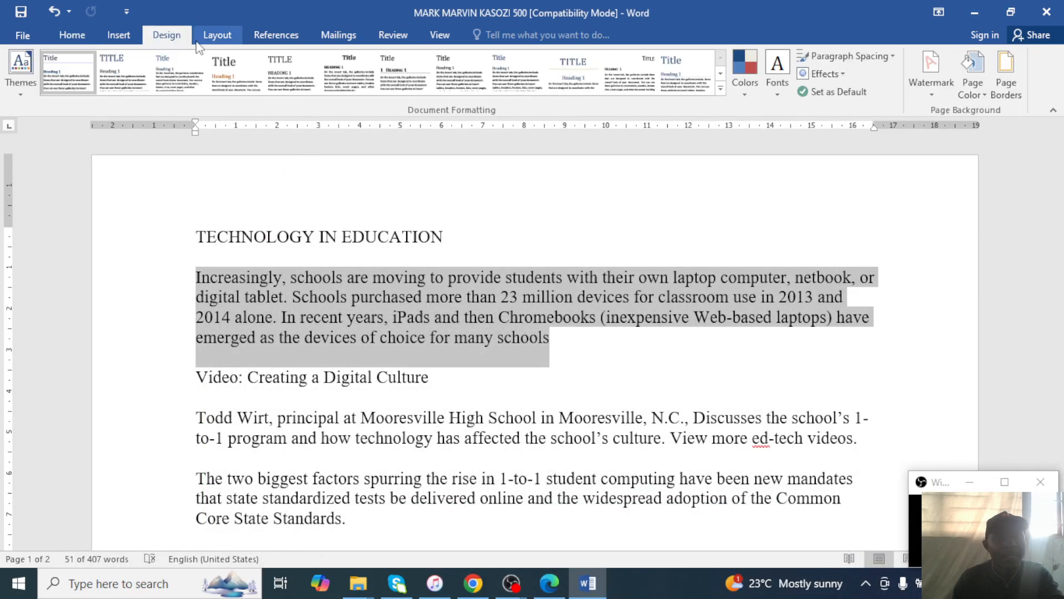
{"action": "left_click", "coordinate": [214, 37]}
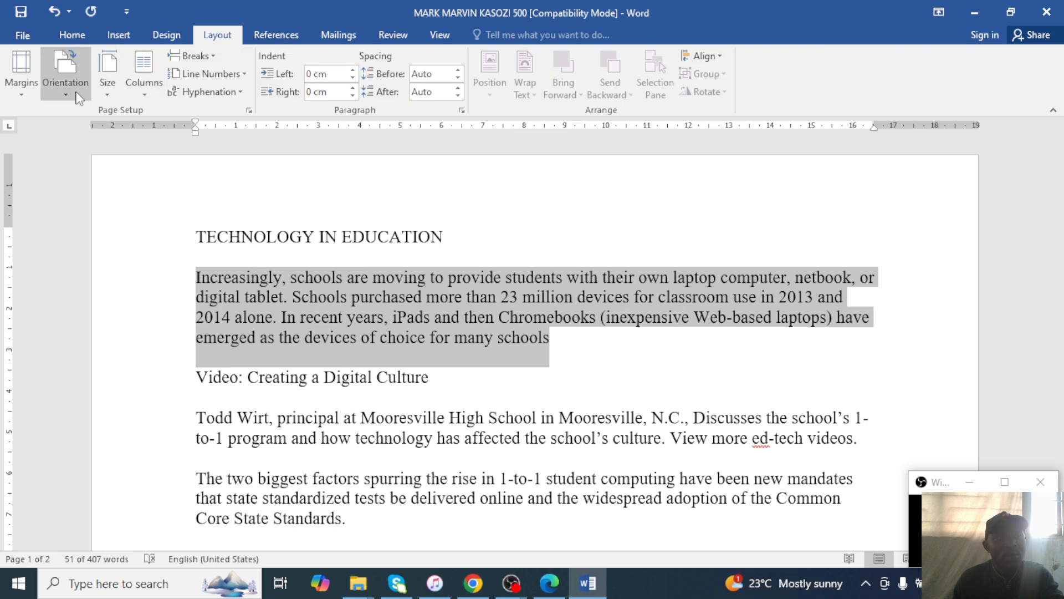
{"action": "left_click", "coordinate": [146, 96]}
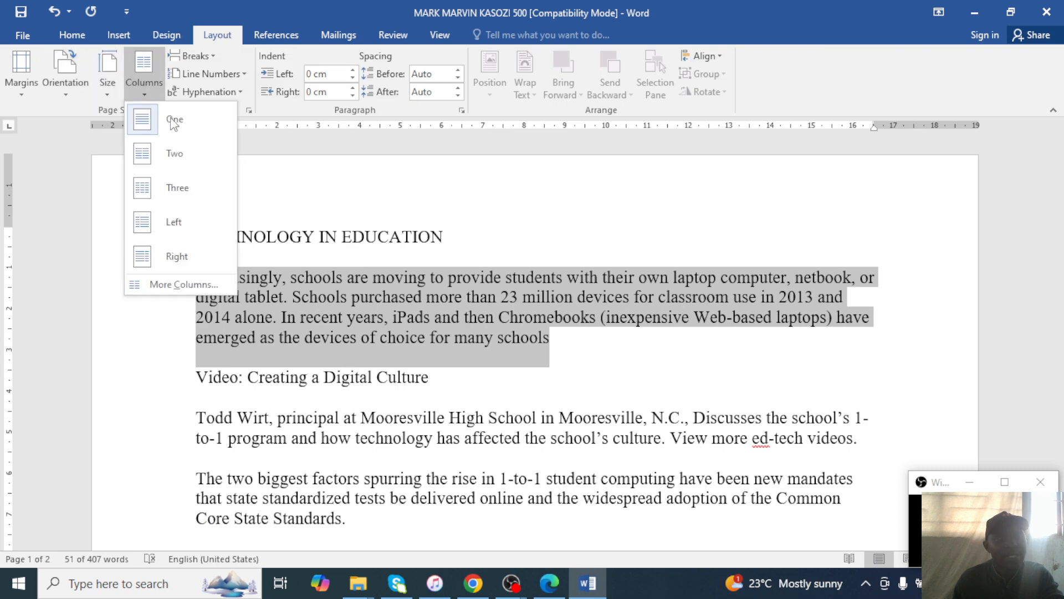
{"action": "left_click", "coordinate": [177, 285]}
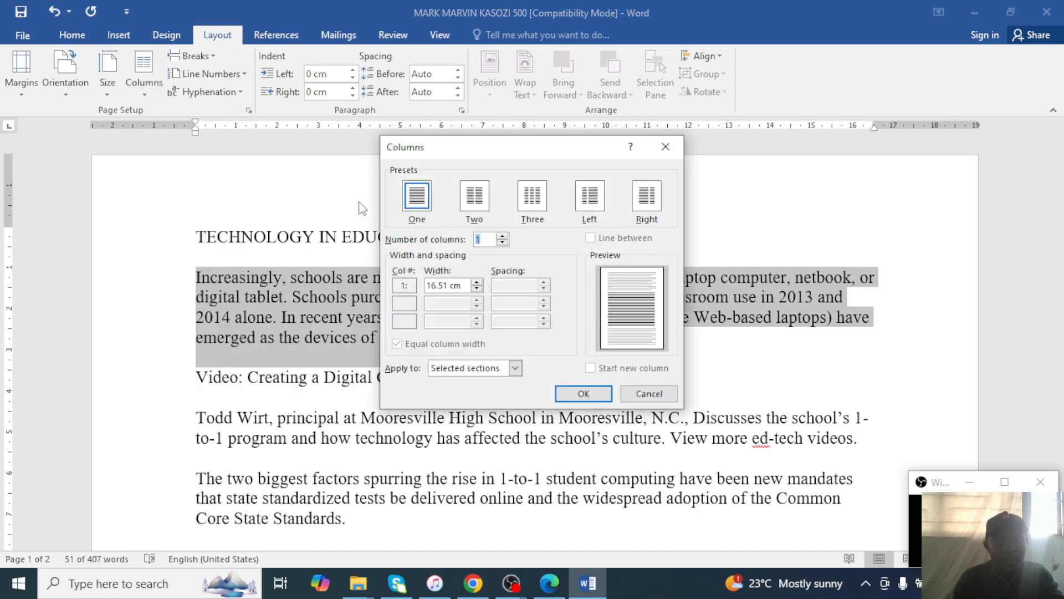
{"action": "left_click", "coordinate": [470, 202]}
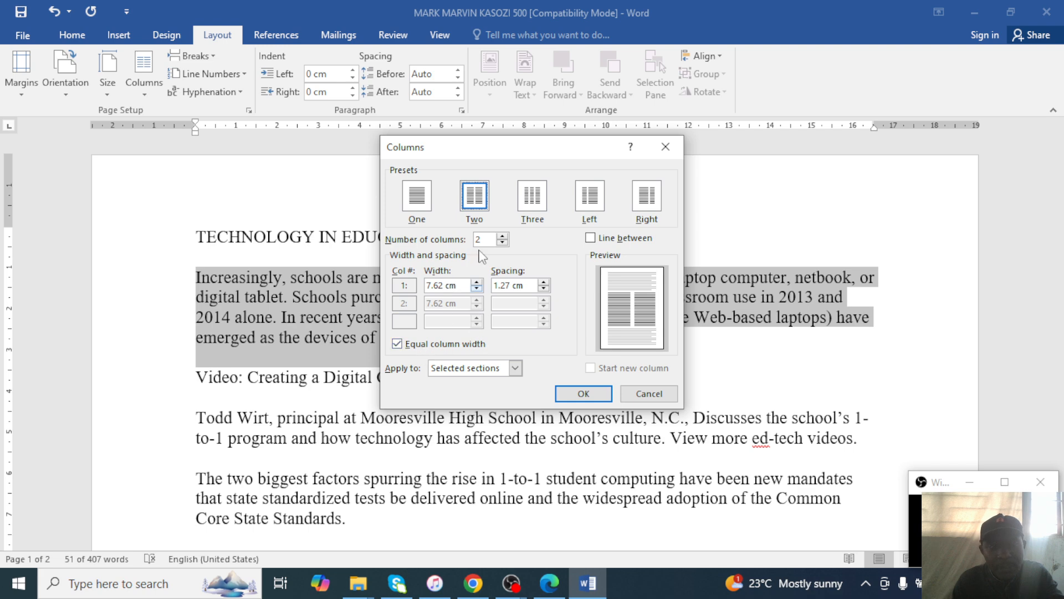
{"action": "left_click", "coordinate": [591, 238]}
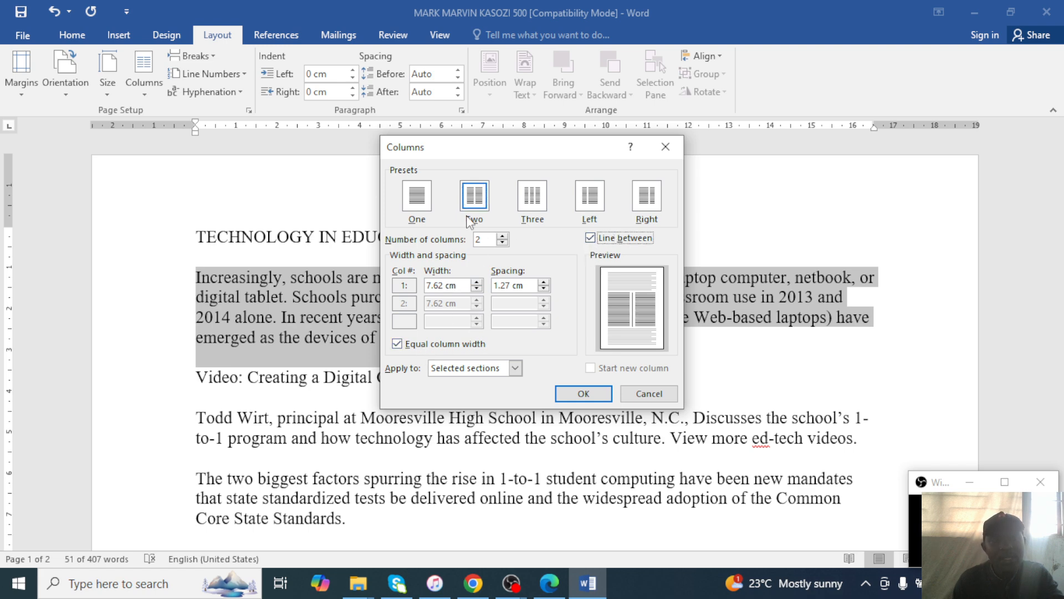
{"action": "left_click", "coordinate": [598, 394]}
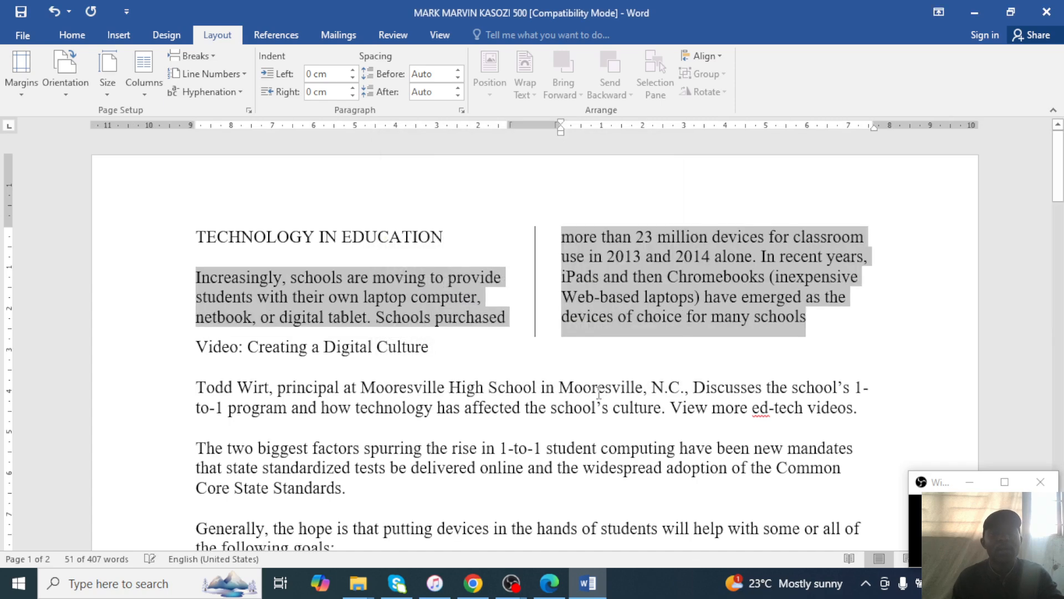
{"action": "left_click", "coordinate": [455, 373]}
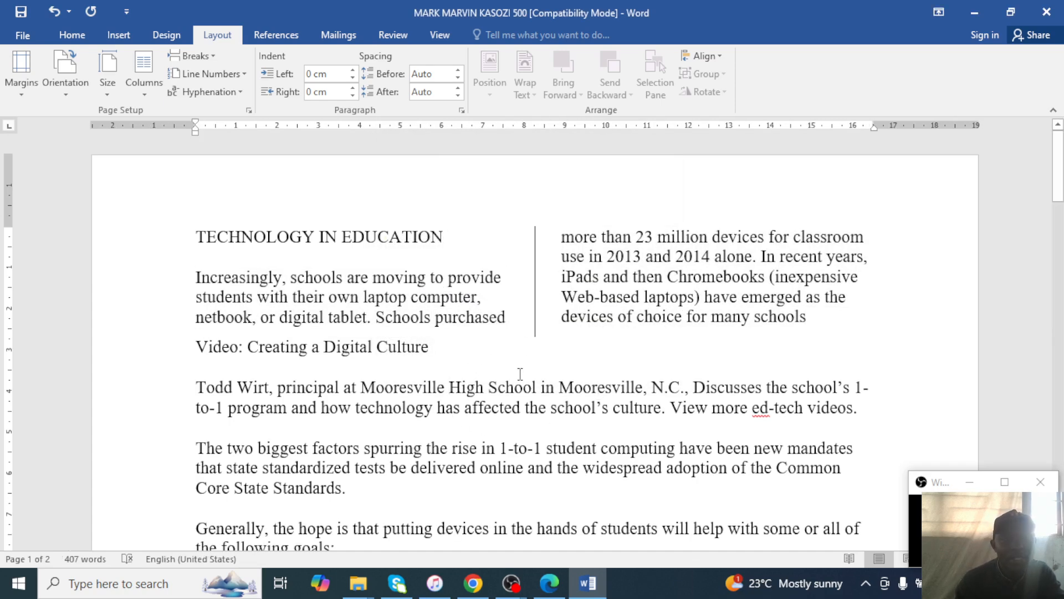
{"action": "left_click", "coordinate": [554, 594]}
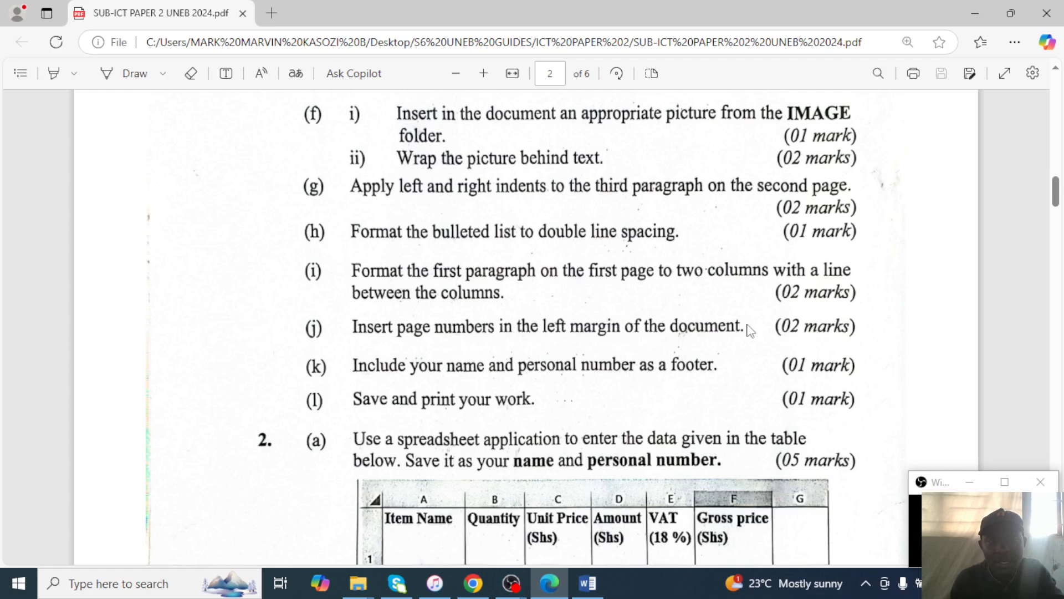
Hide the exam PDF and bring up Word's Insert commands.
{"action": "left_click", "coordinate": [970, 3]}
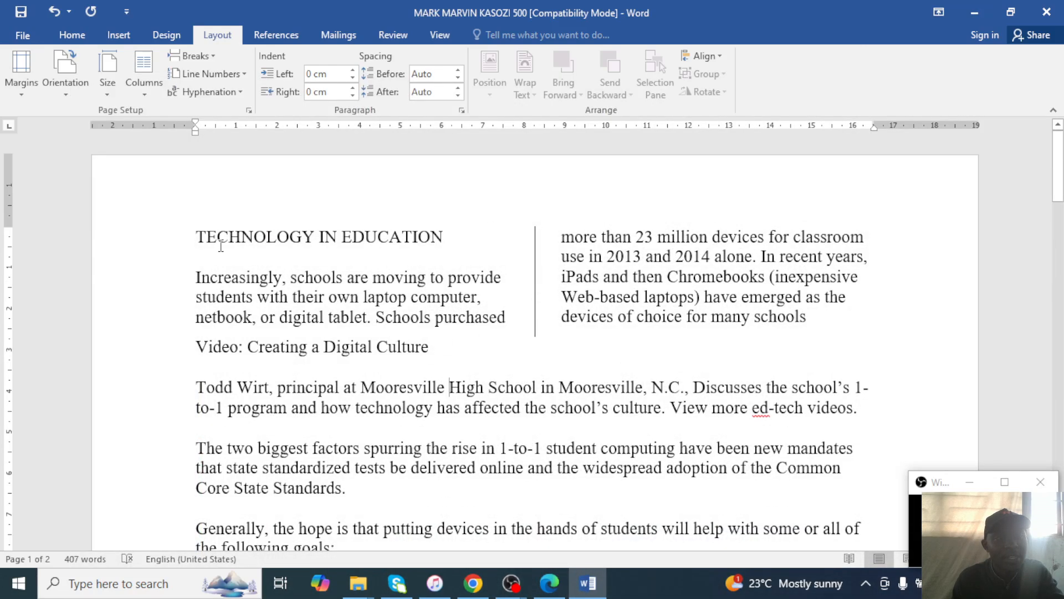
{"action": "left_click", "coordinate": [116, 35]}
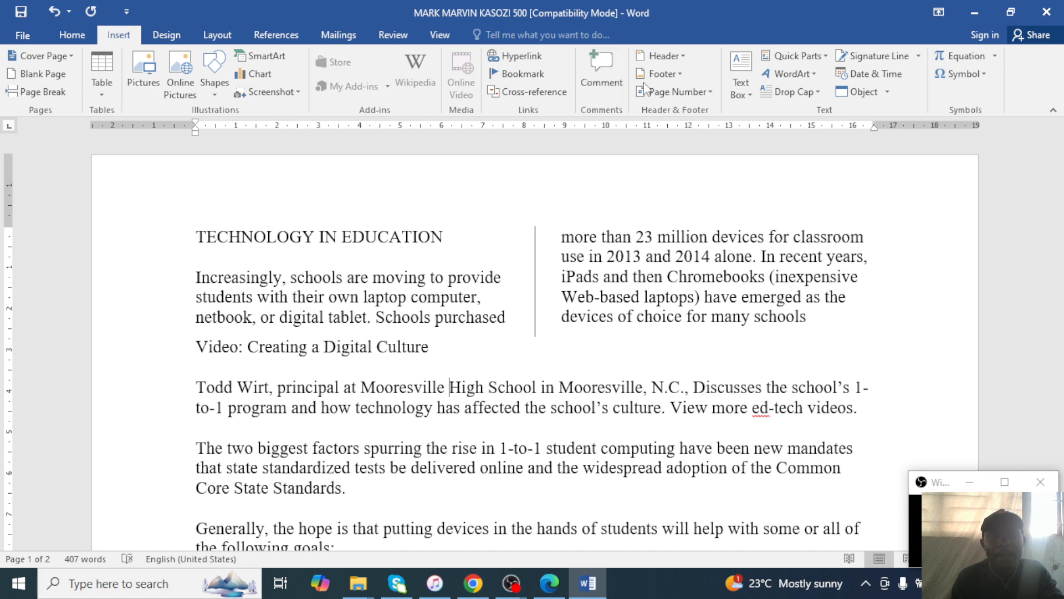
Add page numbers in the left page margin.
{"action": "left_click", "coordinate": [707, 96]}
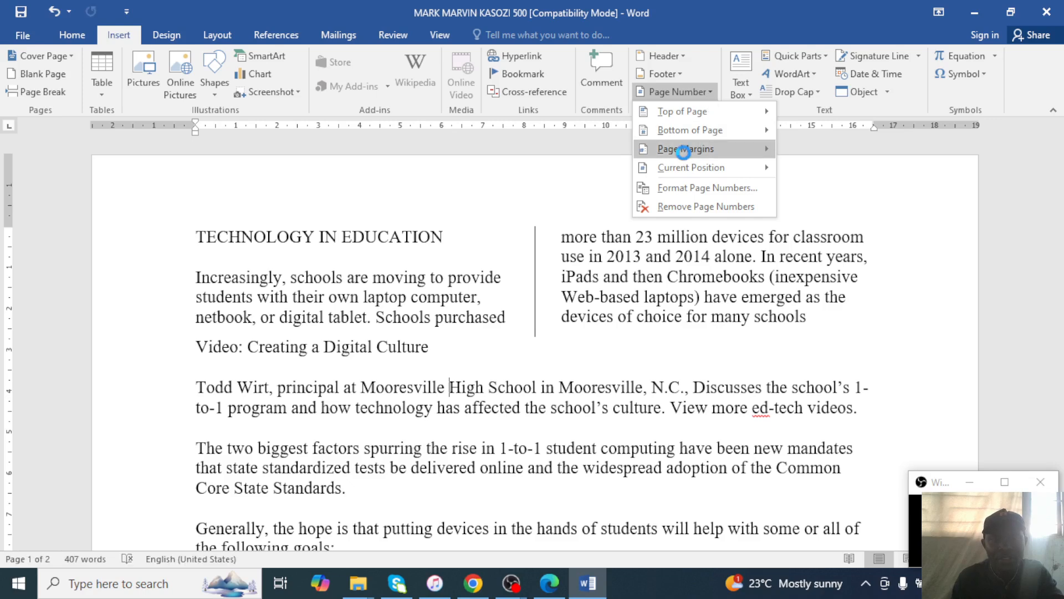
{"action": "mouse_move", "coordinate": [685, 156]}
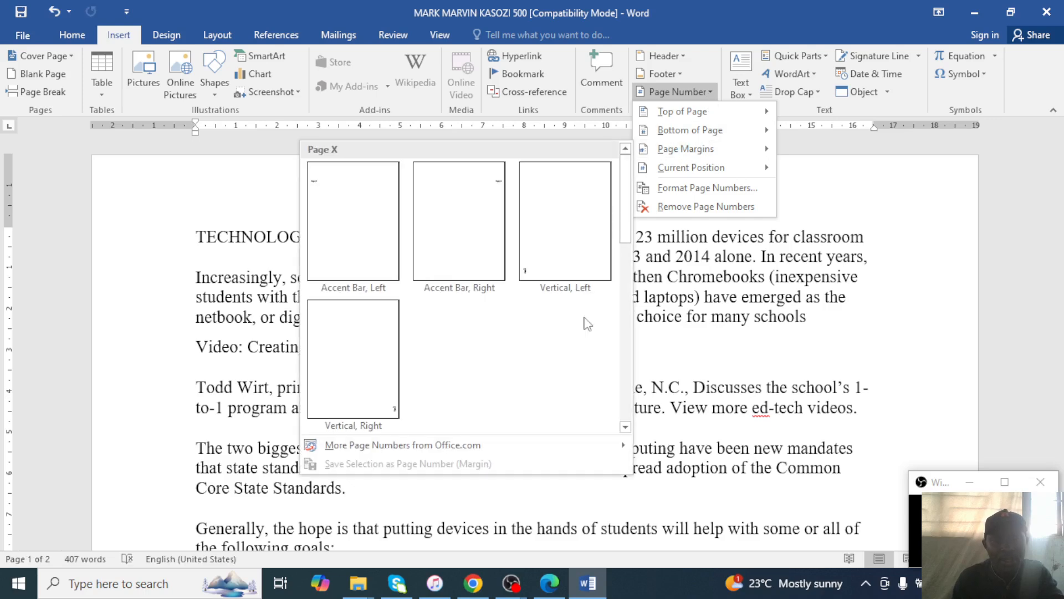
{"action": "left_click", "coordinate": [546, 592]}
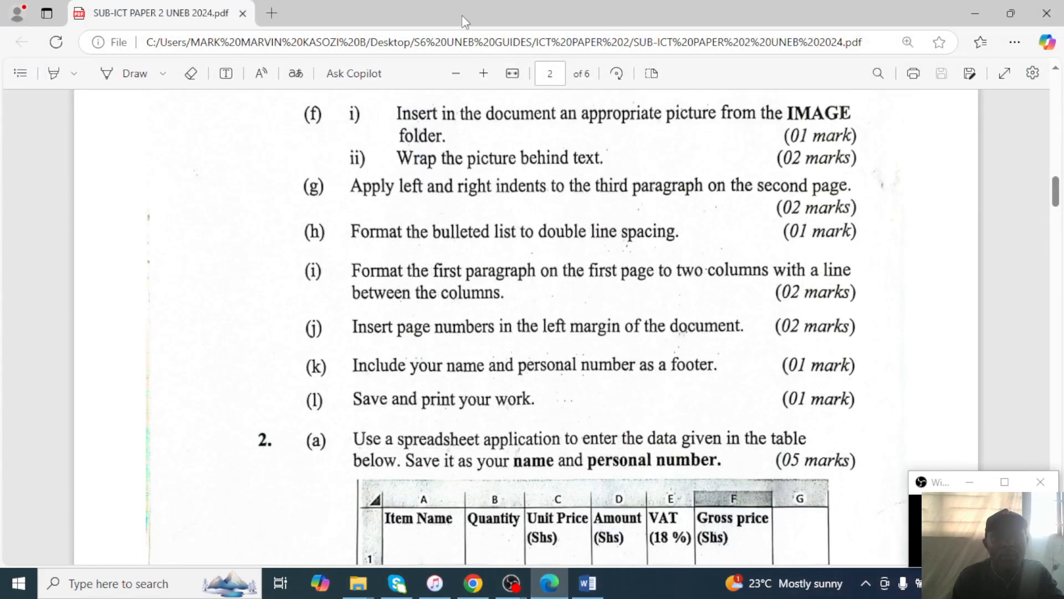
{"action": "left_click", "coordinate": [975, 12]}
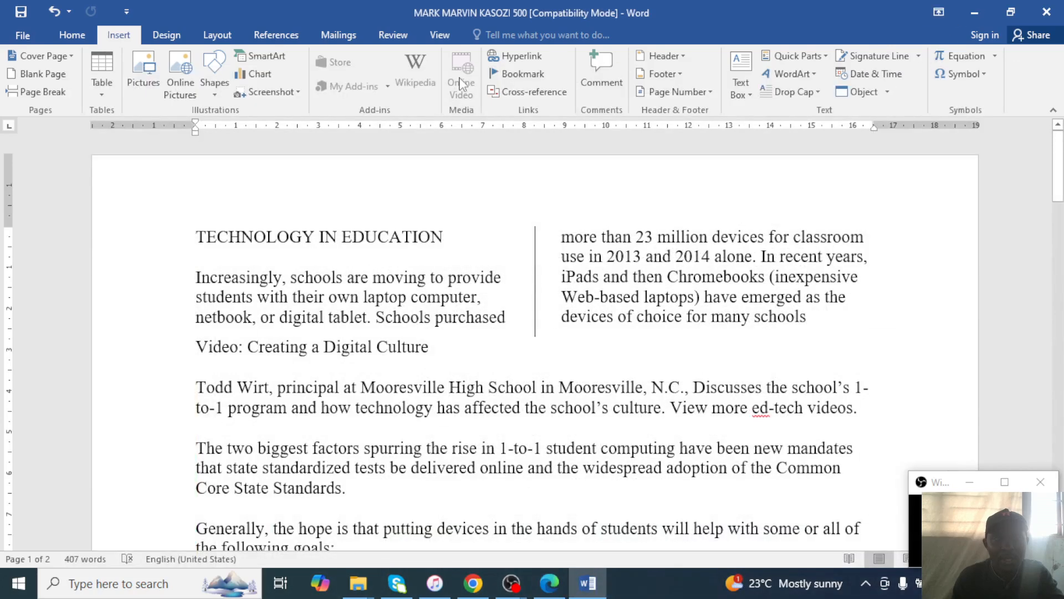
{"action": "left_click", "coordinate": [703, 92]}
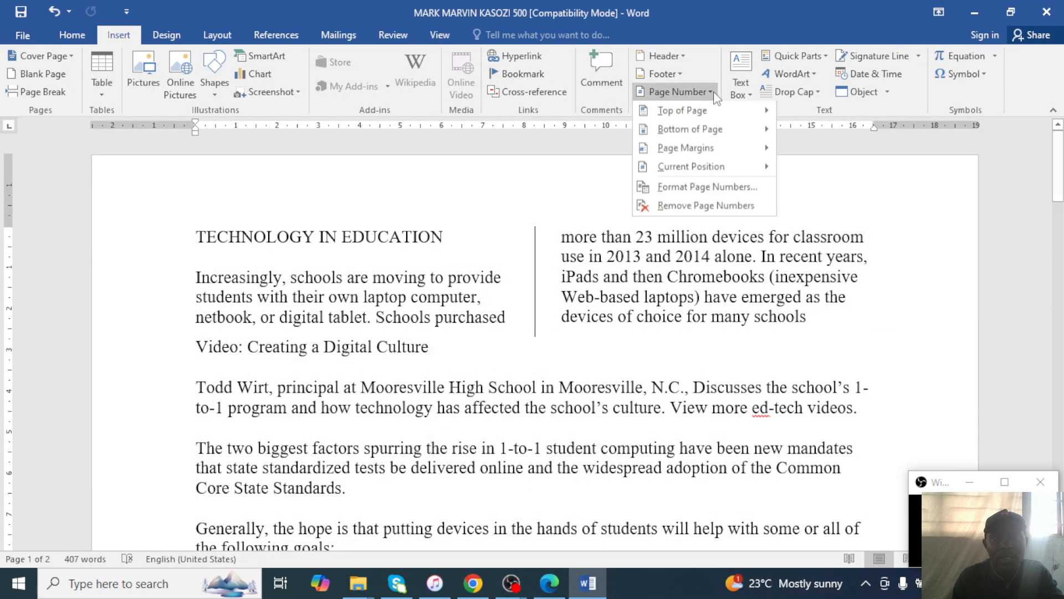
{"action": "mouse_move", "coordinate": [702, 151]}
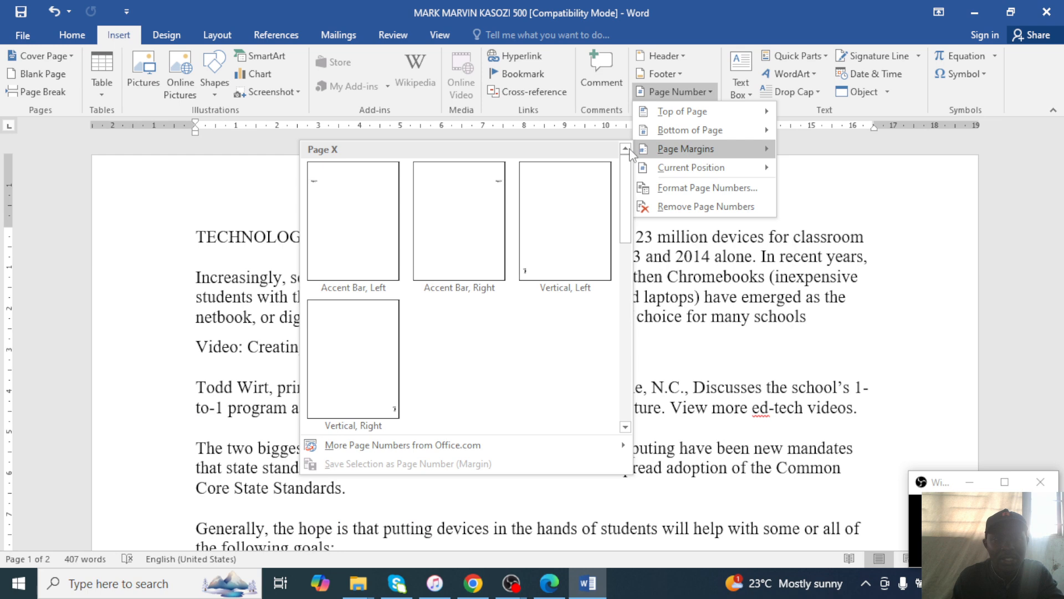
{"action": "left_click", "coordinate": [355, 214]}
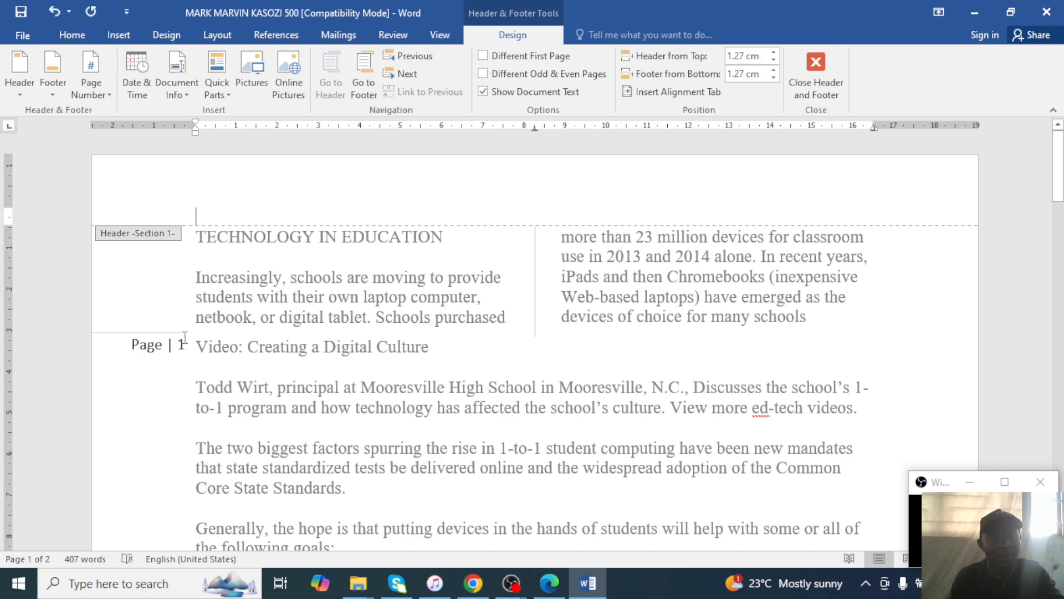
Review the numbered pages and close header and footer editing.
{"action": "scroll", "coordinate": [201, 344], "scroll_direction": "down", "scroll_amount": 8}
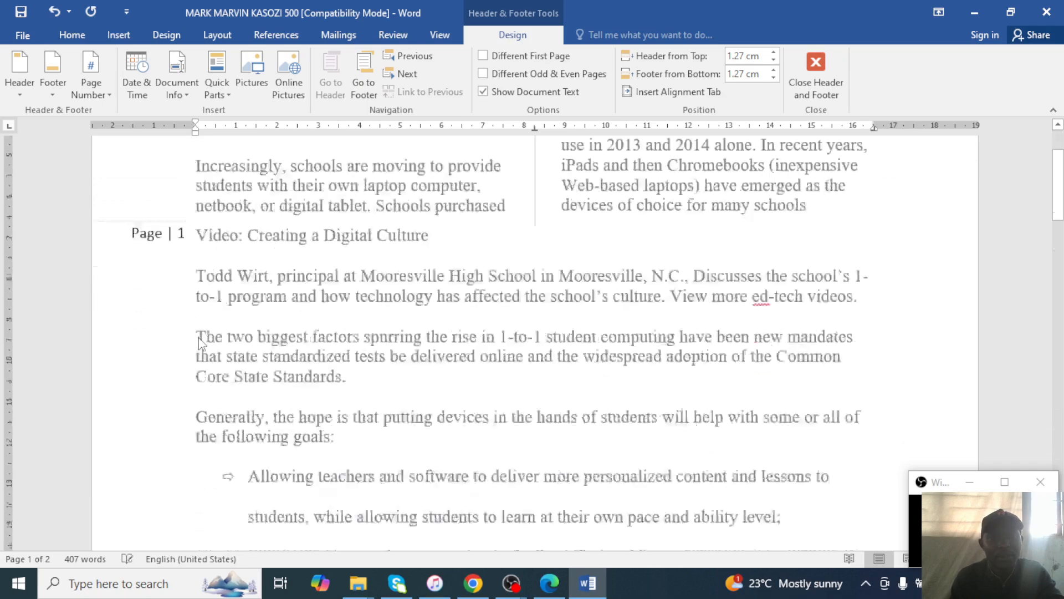
{"action": "scroll", "coordinate": [201, 344], "scroll_direction": "up", "scroll_amount": 8}
{"action": "left_click", "coordinate": [549, 583]}
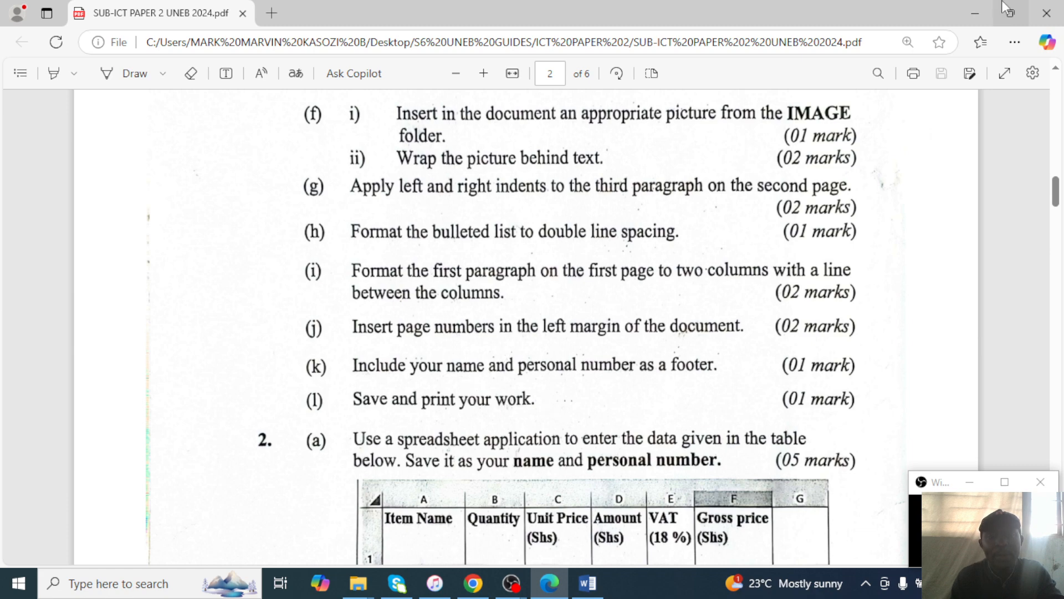
{"action": "left_click", "coordinate": [977, 6]}
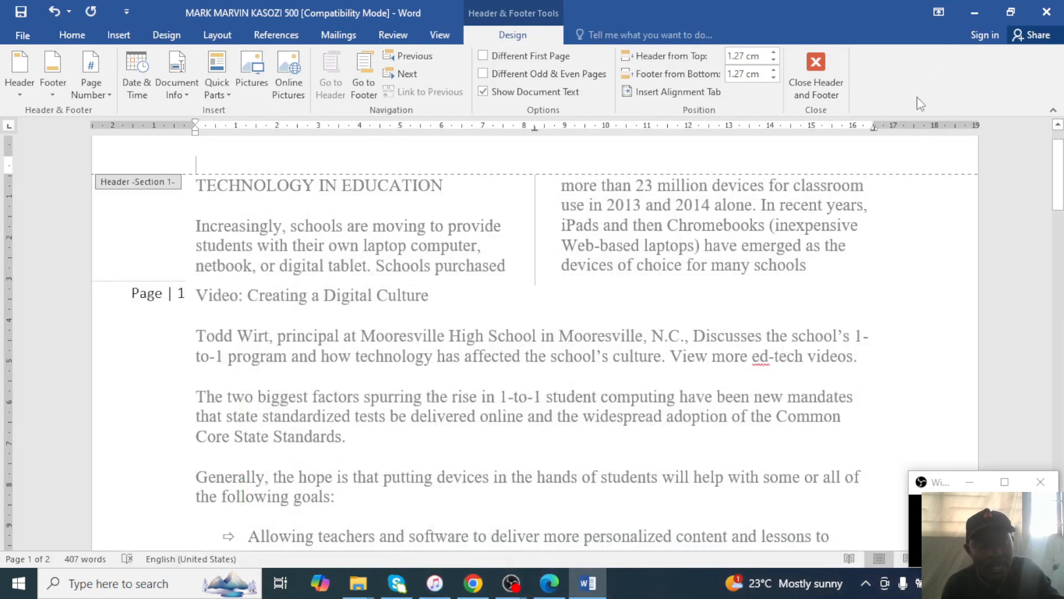
{"action": "scroll", "coordinate": [801, 196], "scroll_direction": "up", "scroll_amount": 1}
{"action": "scroll", "coordinate": [556, 344], "scroll_direction": "down", "scroll_amount": 15}
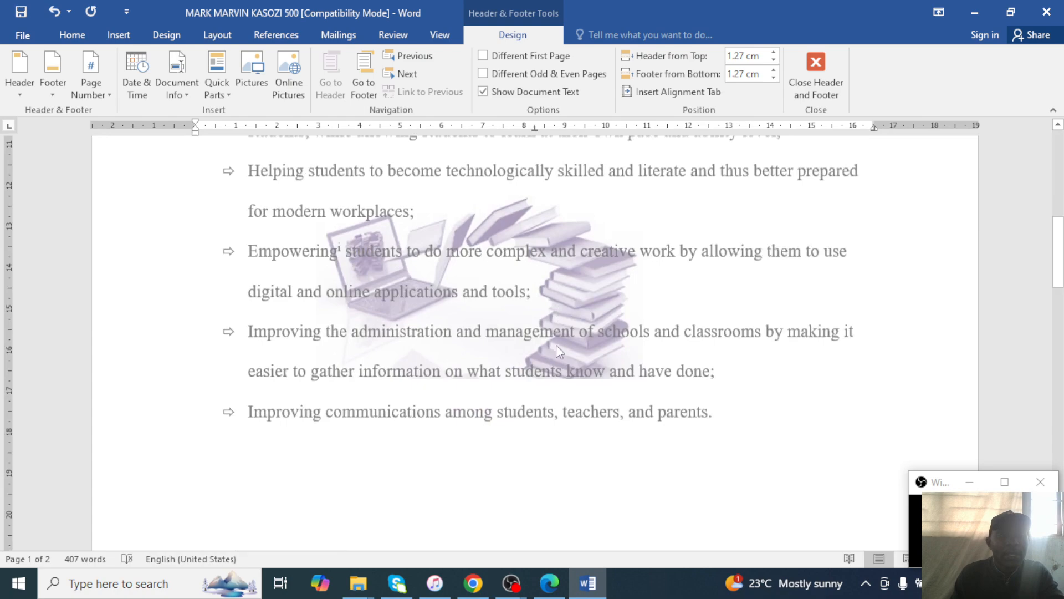
{"action": "scroll", "coordinate": [572, 343], "scroll_direction": "down", "scroll_amount": 3}
{"action": "scroll", "coordinate": [570, 327], "scroll_direction": "up", "scroll_amount": 10}
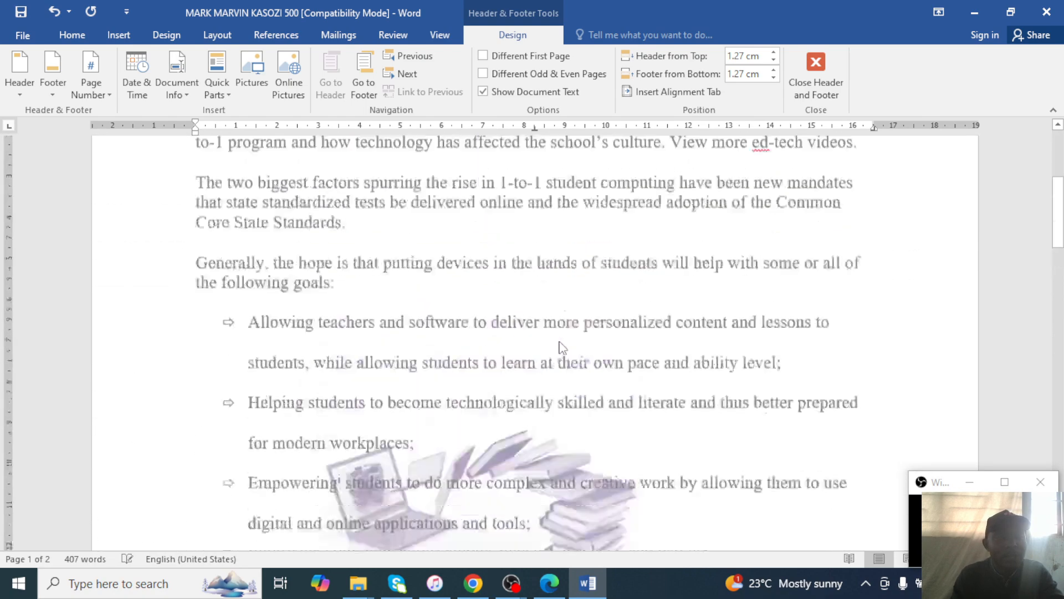
{"action": "scroll", "coordinate": [558, 360], "scroll_direction": "down", "scroll_amount": 10}
{"action": "scroll", "coordinate": [549, 377], "scroll_direction": "down", "scroll_amount": 3}
{"action": "scroll", "coordinate": [555, 368], "scroll_direction": "up", "scroll_amount": 15}
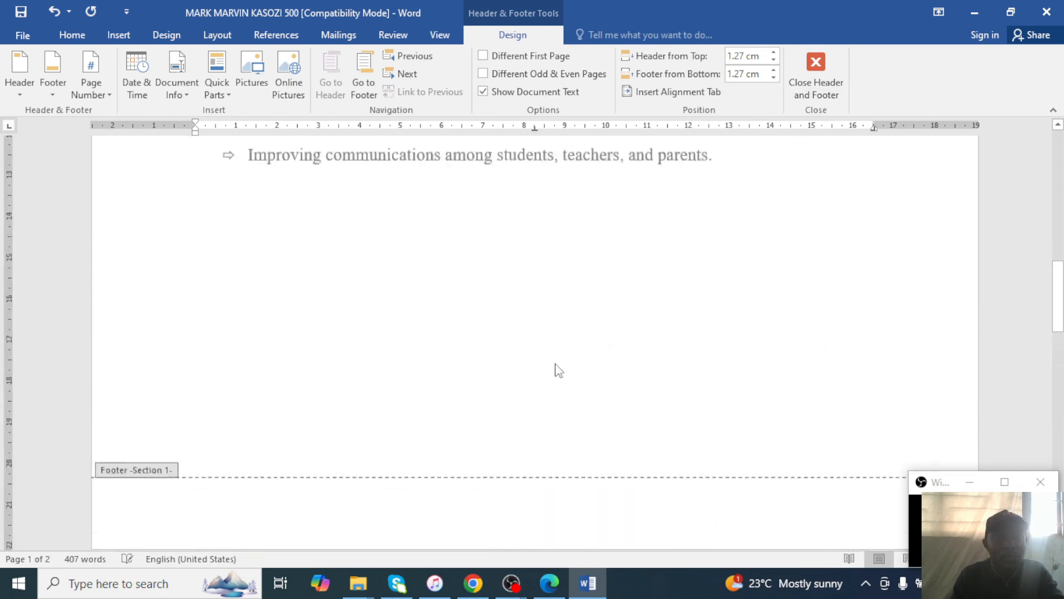
{"action": "left_click", "coordinate": [816, 72]}
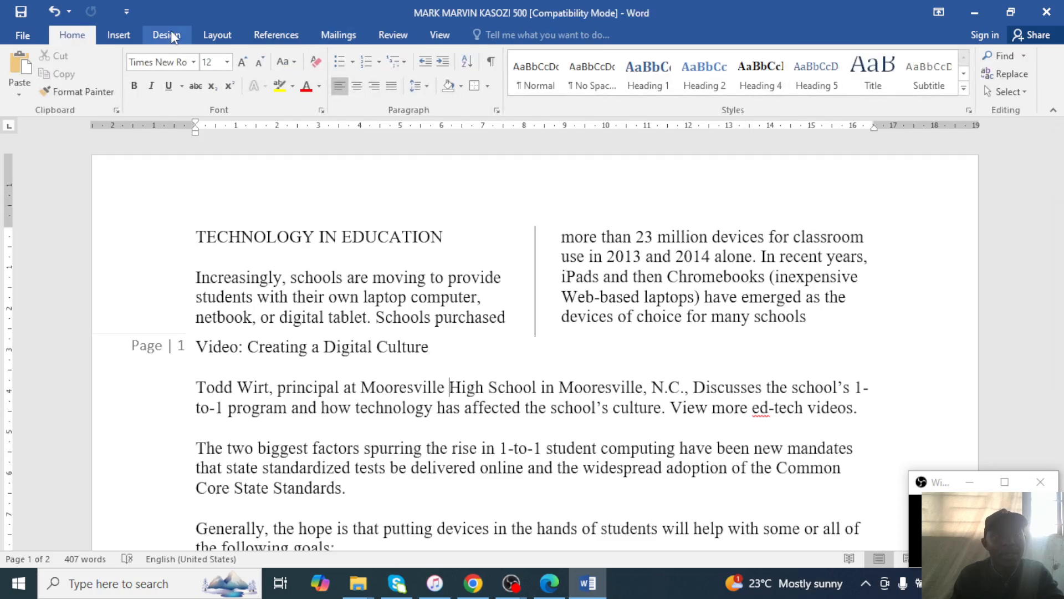
{"action": "left_click", "coordinate": [550, 583]}
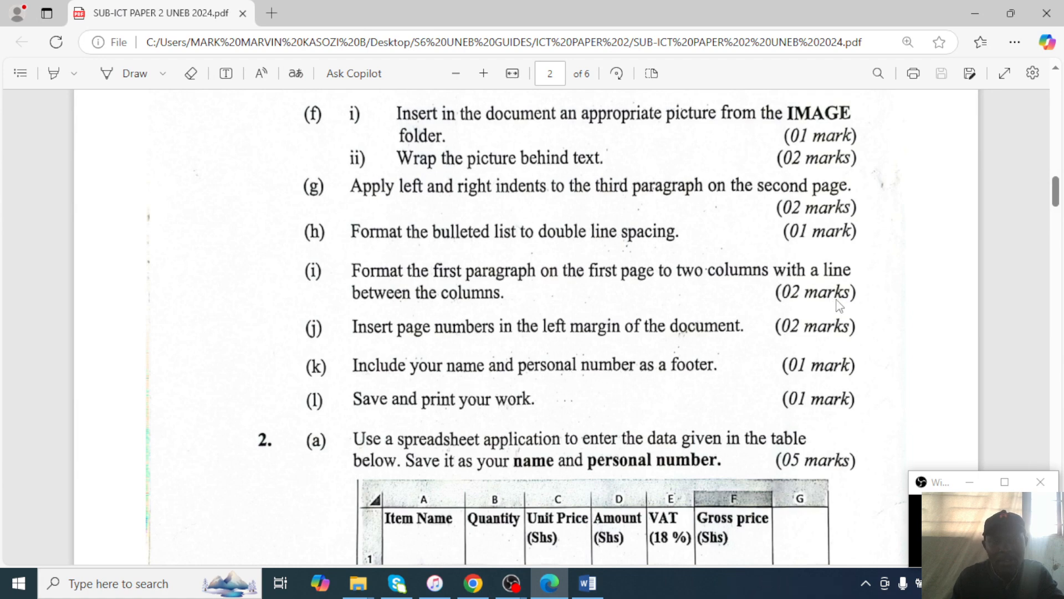
Insert a Blank footer holding the student's name and personal number, then close footer editing.
{"action": "left_click", "coordinate": [962, 6]}
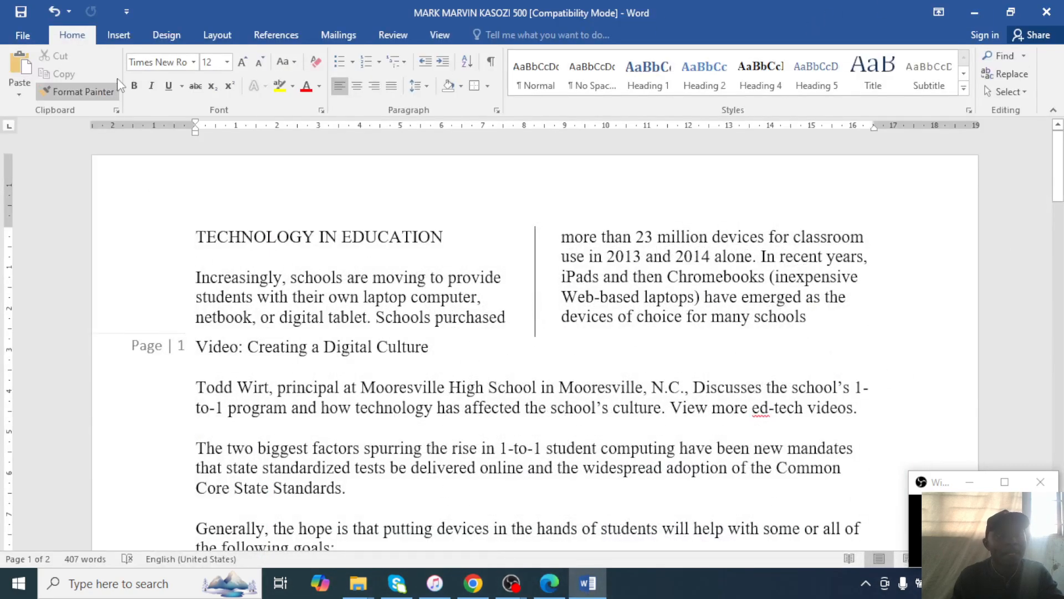
{"action": "left_click", "coordinate": [116, 36]}
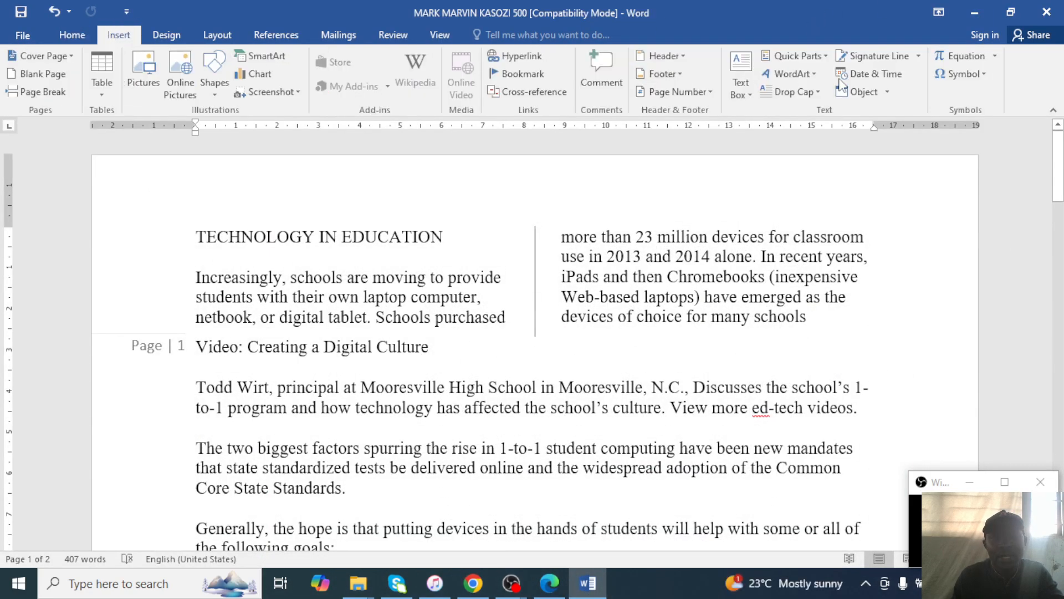
{"action": "left_click", "coordinate": [712, 92]}
{"action": "left_click", "coordinate": [713, 92]}
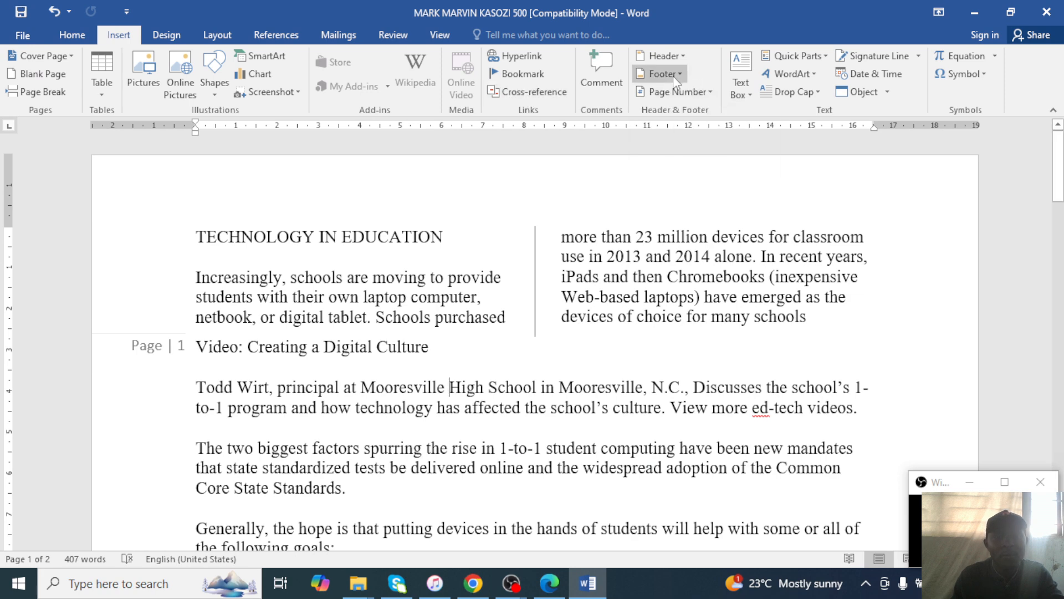
{"action": "left_click", "coordinate": [687, 73]}
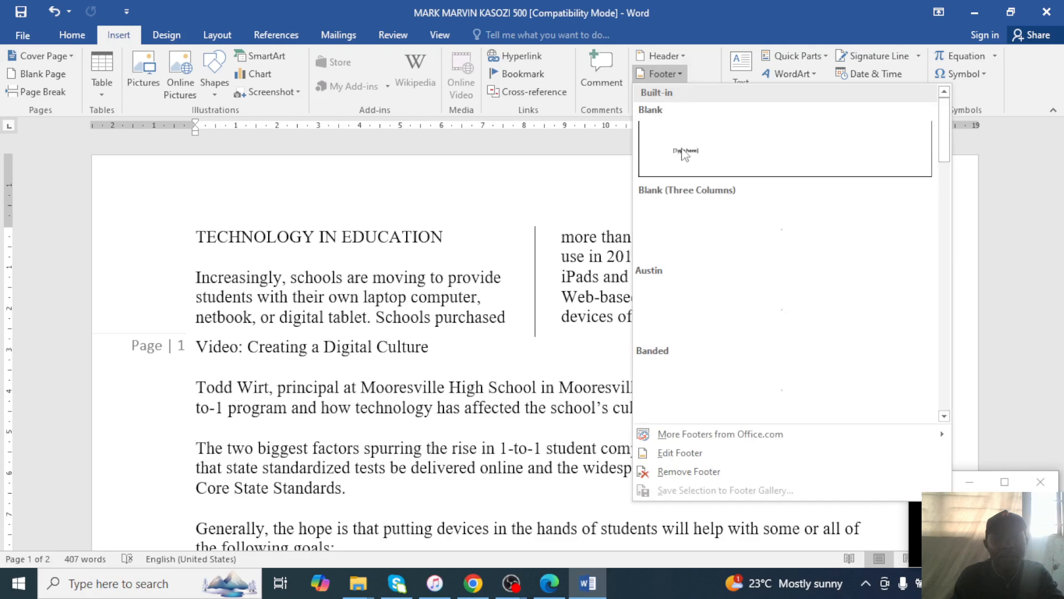
{"action": "left_click", "coordinate": [723, 171]}
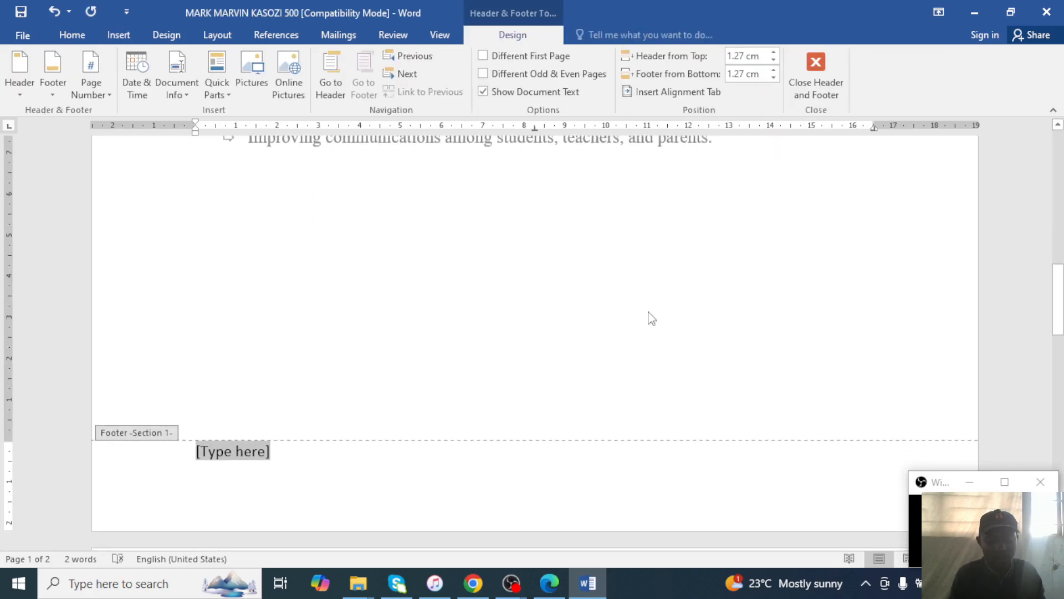
{"action": "type", "text": "ma"}
{"action": "key", "text": "BackSpace"}
{"action": "key", "text": "BackSpace"}
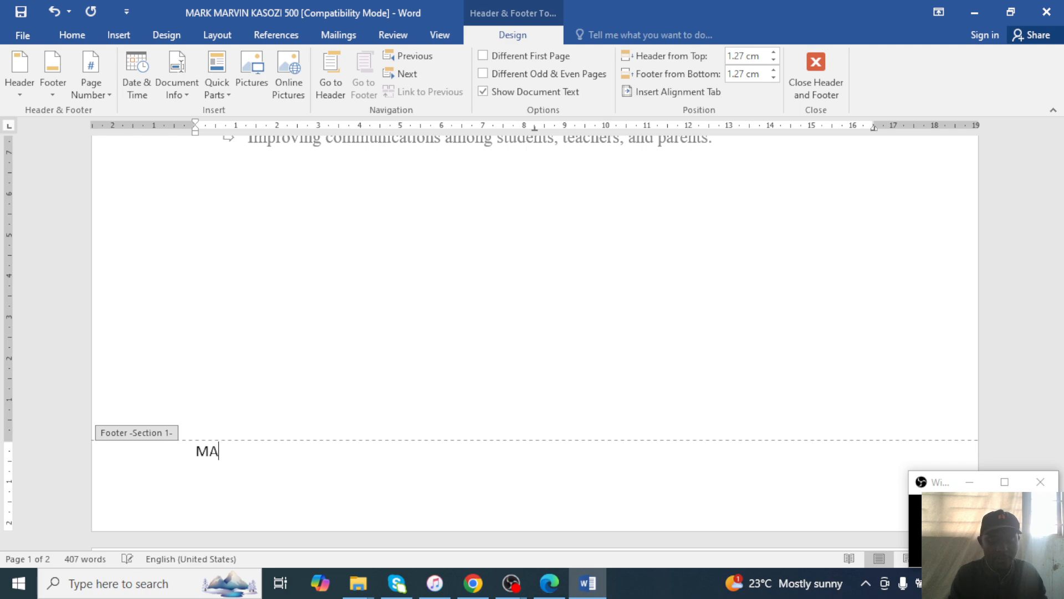
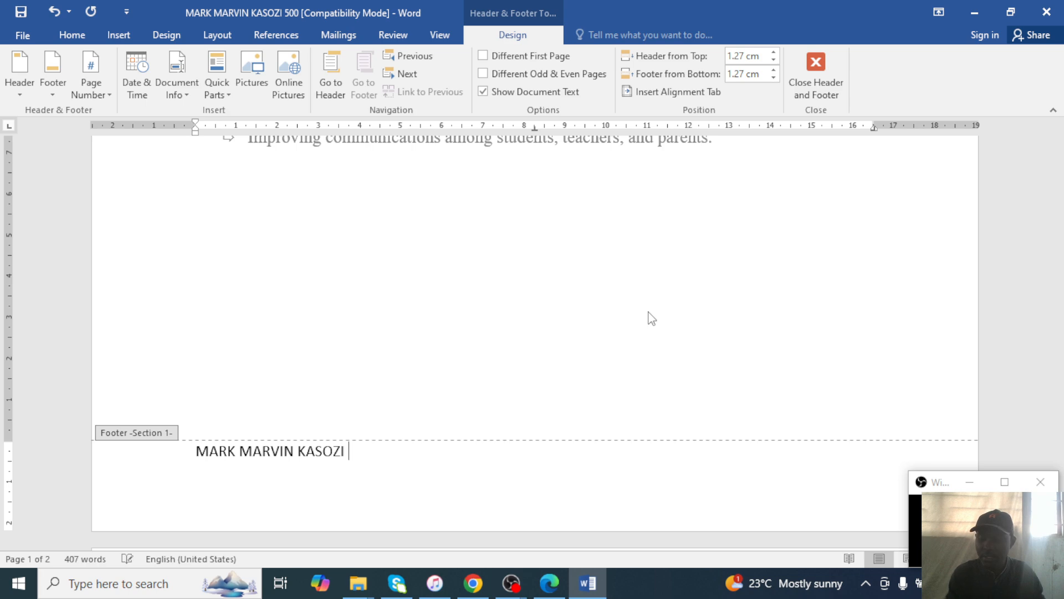
{"action": "type", "text": "500"}
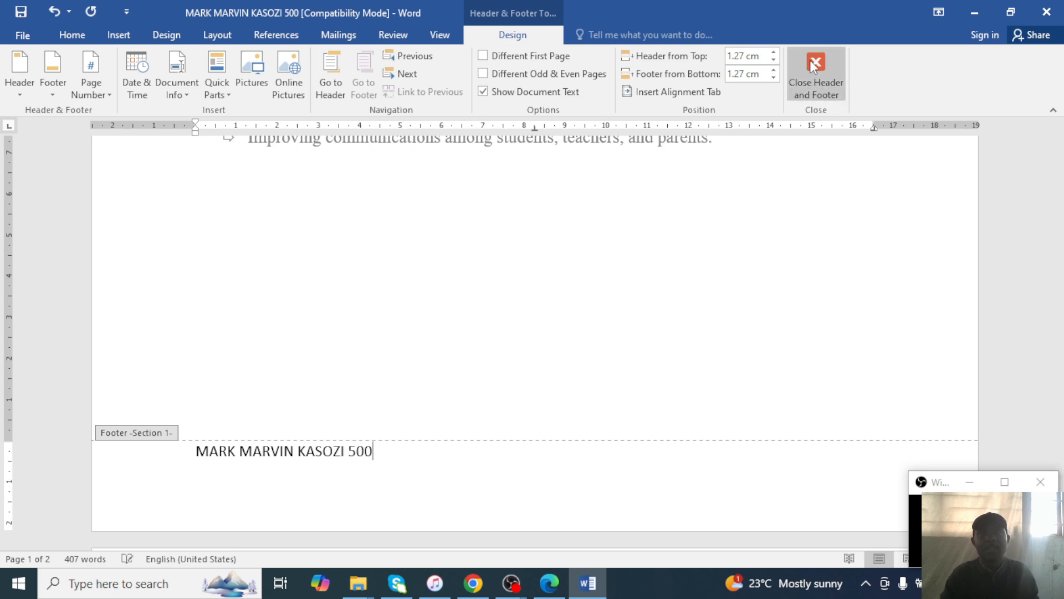
{"action": "left_click", "coordinate": [825, 82]}
{"action": "scroll", "coordinate": [705, 304], "scroll_direction": "down", "scroll_amount": 15}
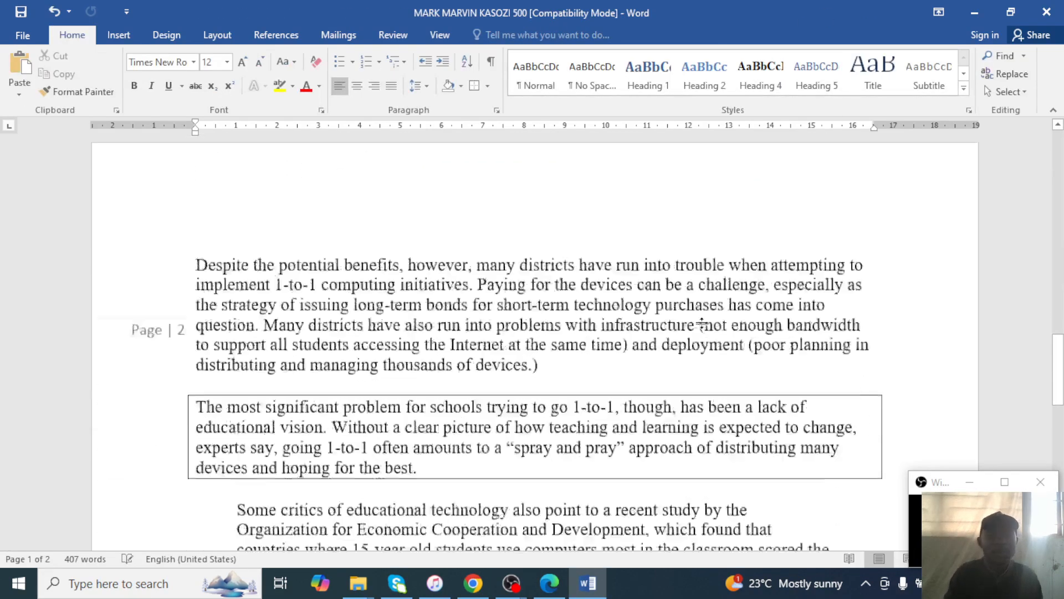
{"action": "scroll", "coordinate": [703, 324], "scroll_direction": "up", "scroll_amount": 2}
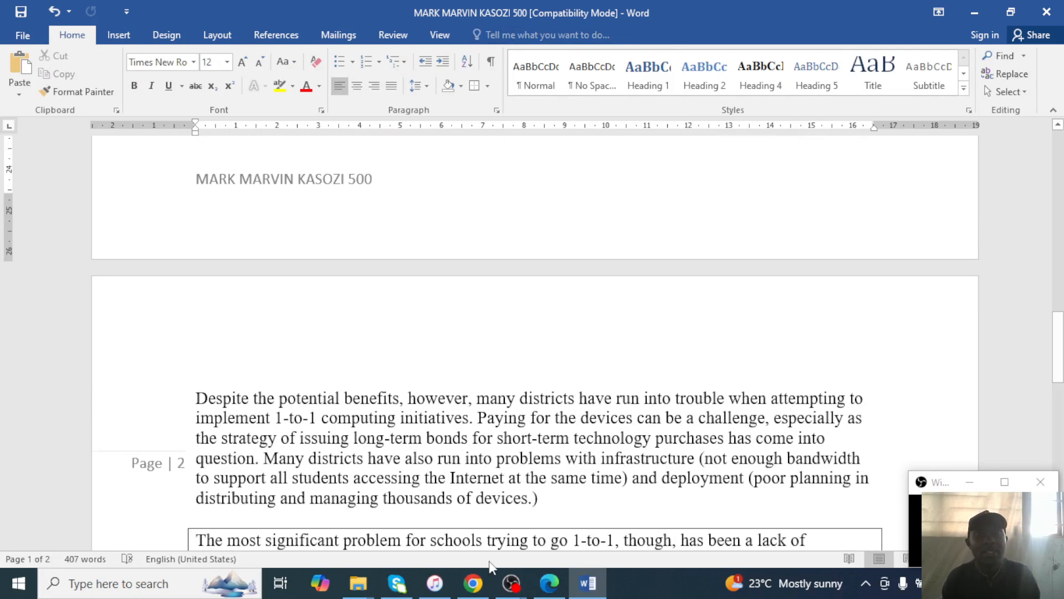
Delete the stray 'S' before 'High', save with Ctrl+S, and open the File Info page.
{"action": "left_click", "coordinate": [548, 586]}
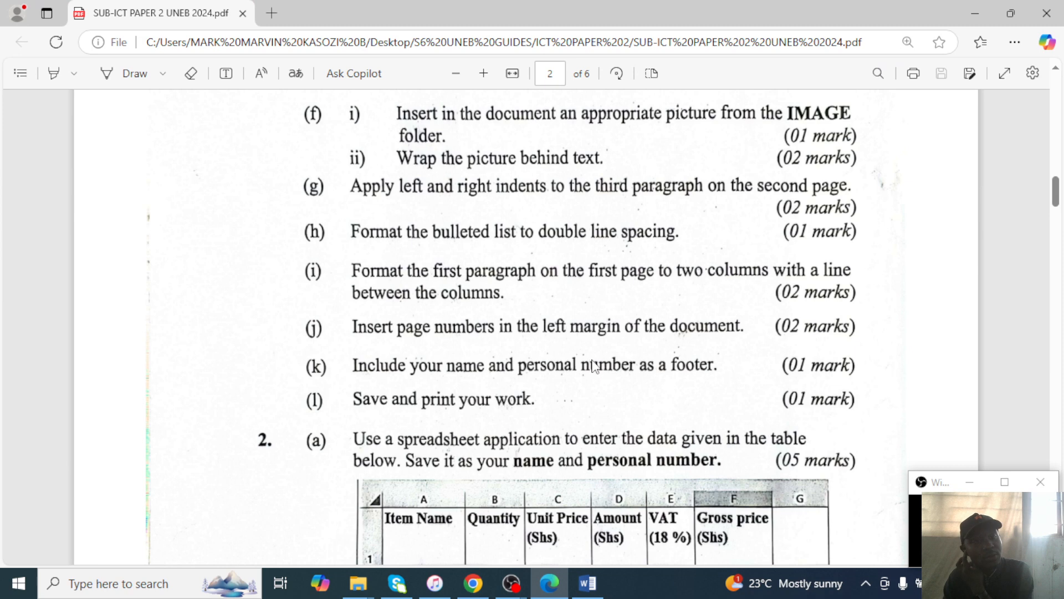
{"action": "left_click", "coordinate": [980, 14]}
{"action": "scroll", "coordinate": [465, 354], "scroll_direction": "up", "scroll_amount": 10}
{"action": "scroll", "coordinate": [476, 326], "scroll_direction": "up", "scroll_amount": 10}
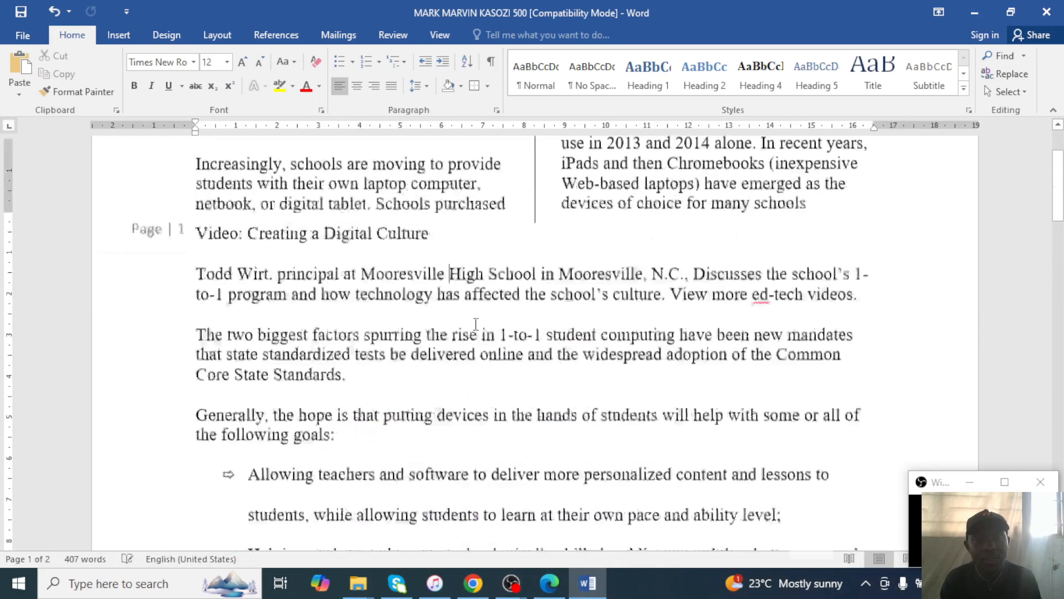
{"action": "type", "text": "S"}
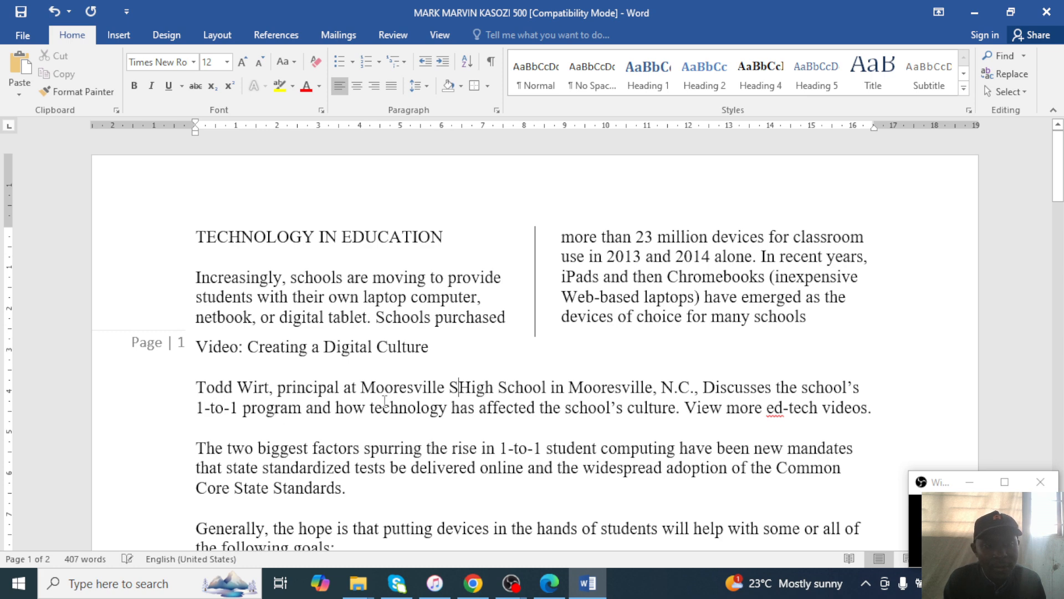
{"action": "key", "text": "BackSpace"}
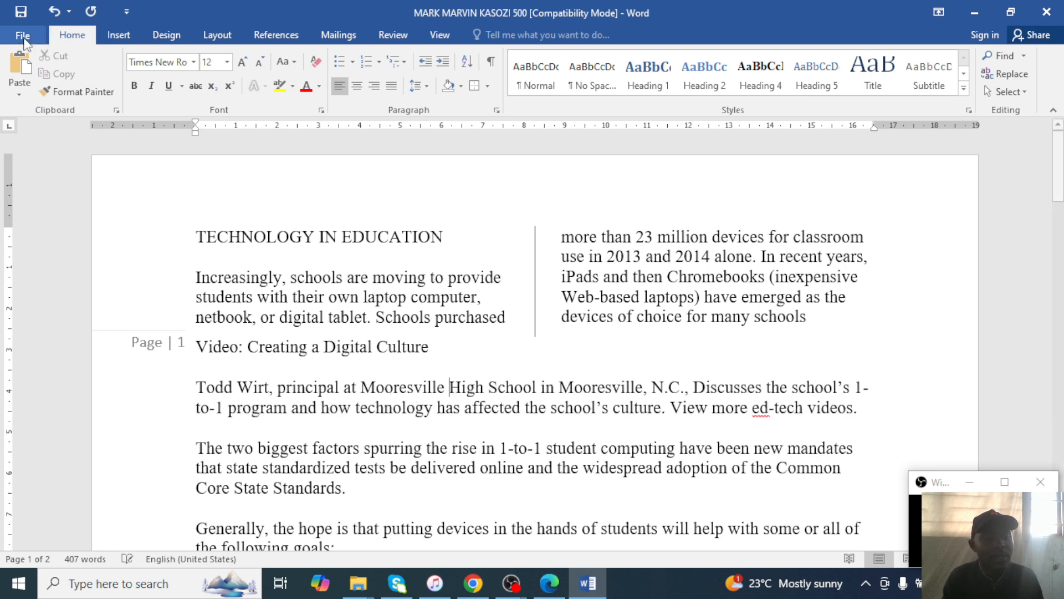
{"action": "key", "text": "ctrl+s"}
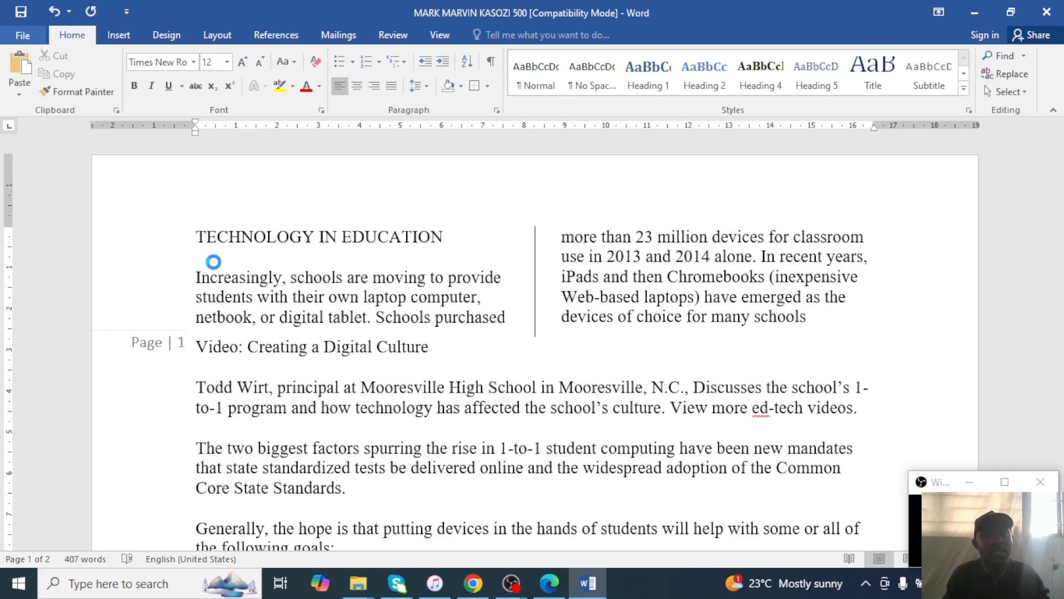
{"action": "left_click", "coordinate": [23, 35]}
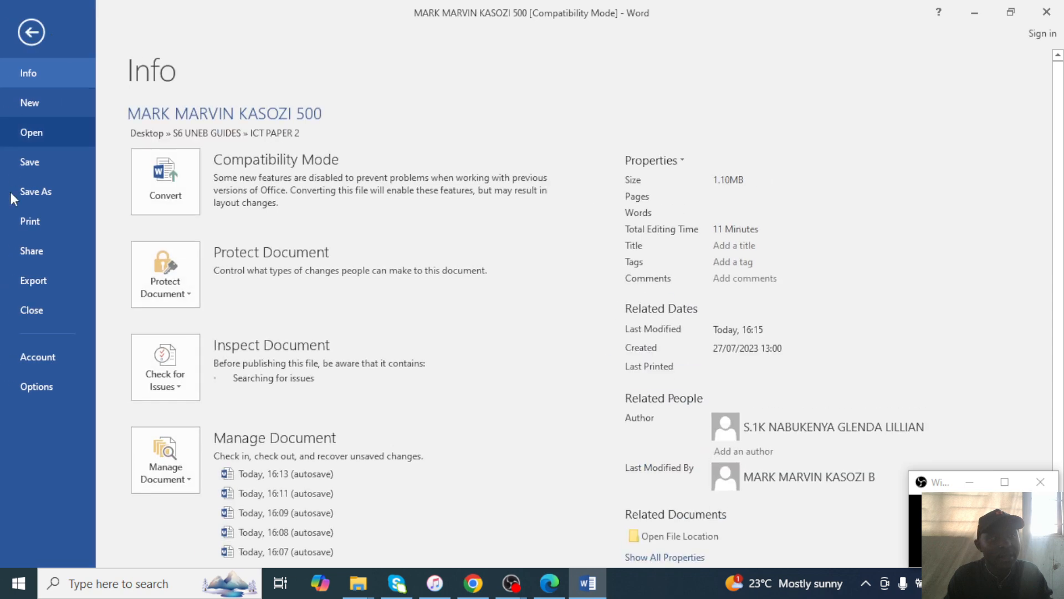
Print the document on the HP LaserJet M402dn printer.
{"action": "left_click", "coordinate": [46, 206]}
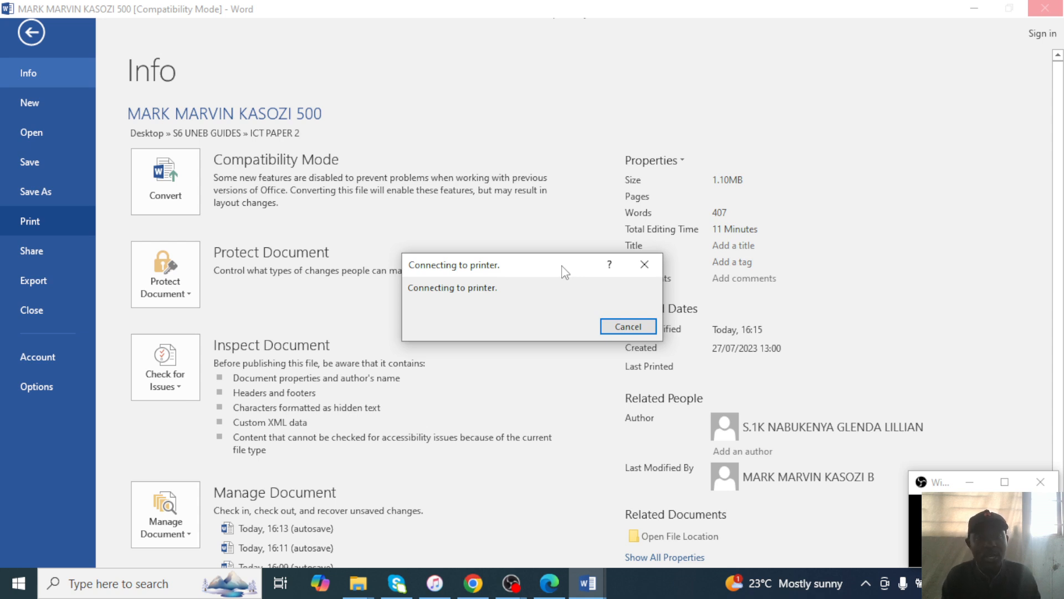
{"action": "left_click_drag", "start_coordinate": [561, 266], "coordinate": [375, 295]}
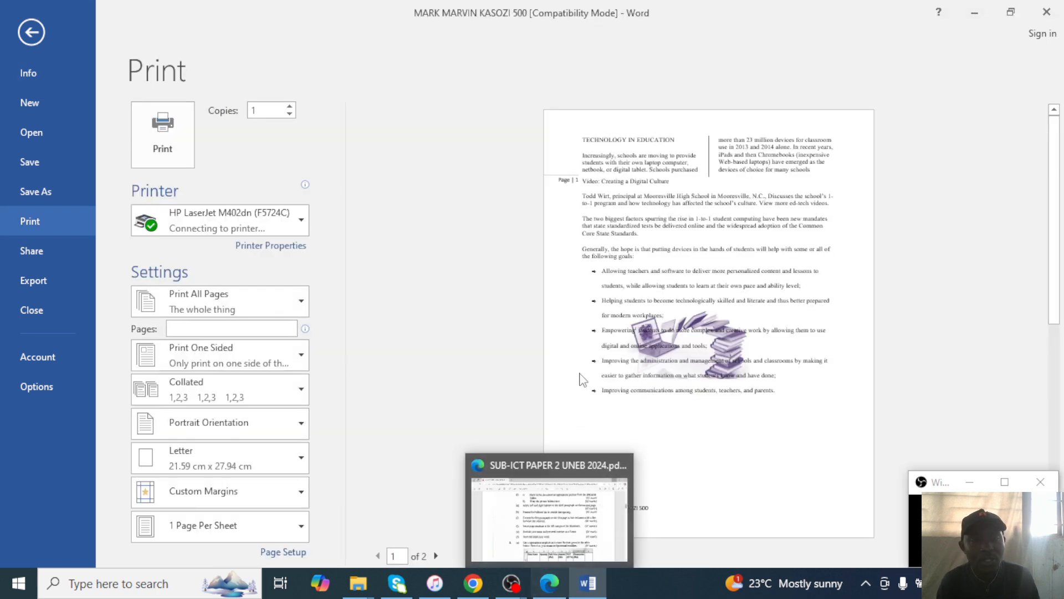
{"action": "left_click", "coordinate": [268, 215]}
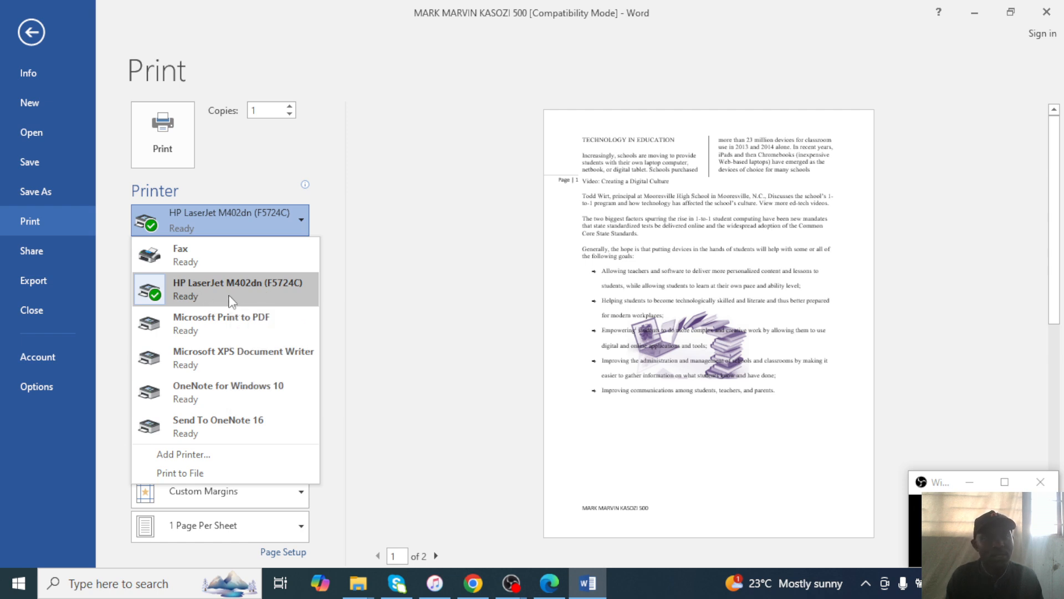
{"action": "left_click", "coordinate": [237, 291]}
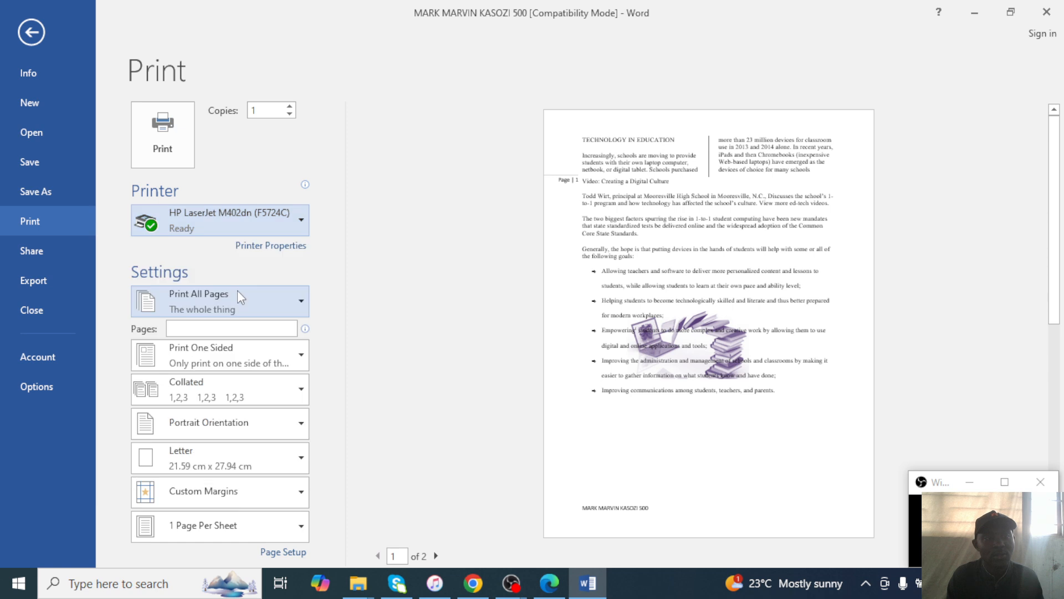
{"action": "left_click", "coordinate": [164, 142]}
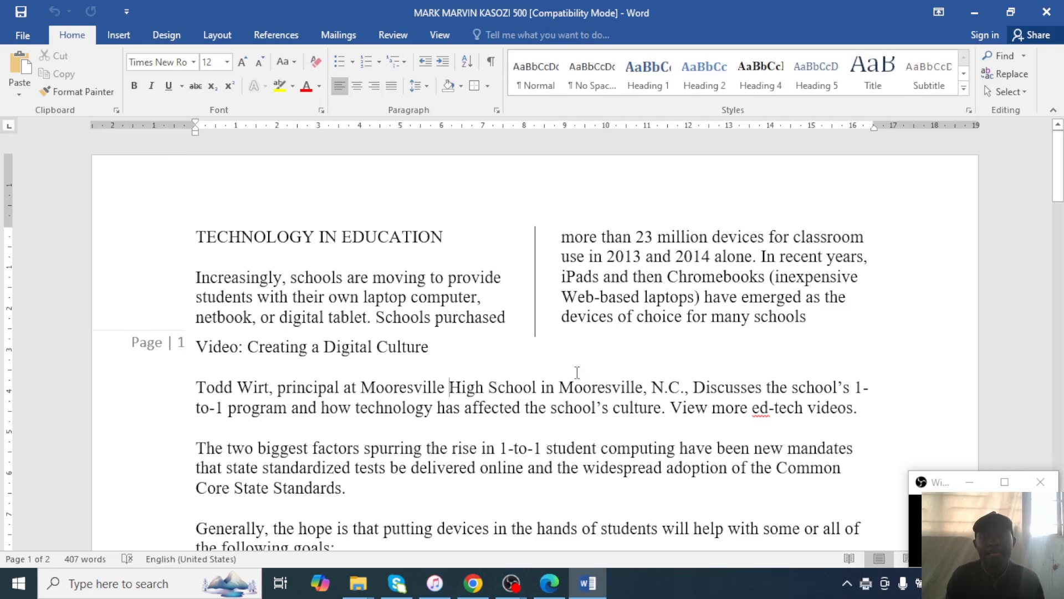
Close Word, open the ICT PAPER 2 folder, and bring the exam PDF forward.
{"action": "left_click", "coordinate": [1047, 12]}
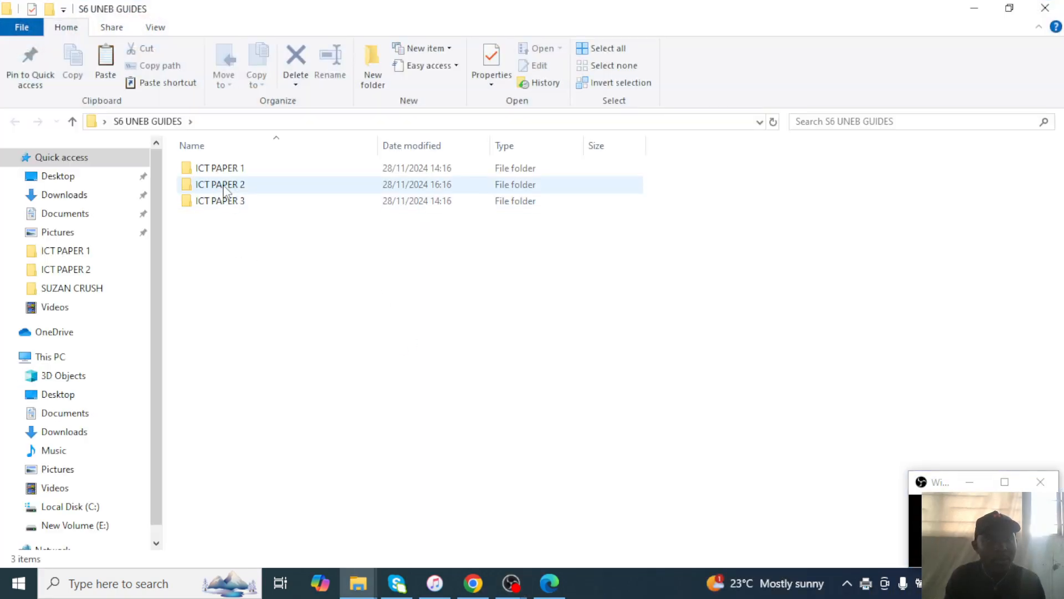
{"action": "double_click", "coordinate": [224, 184]}
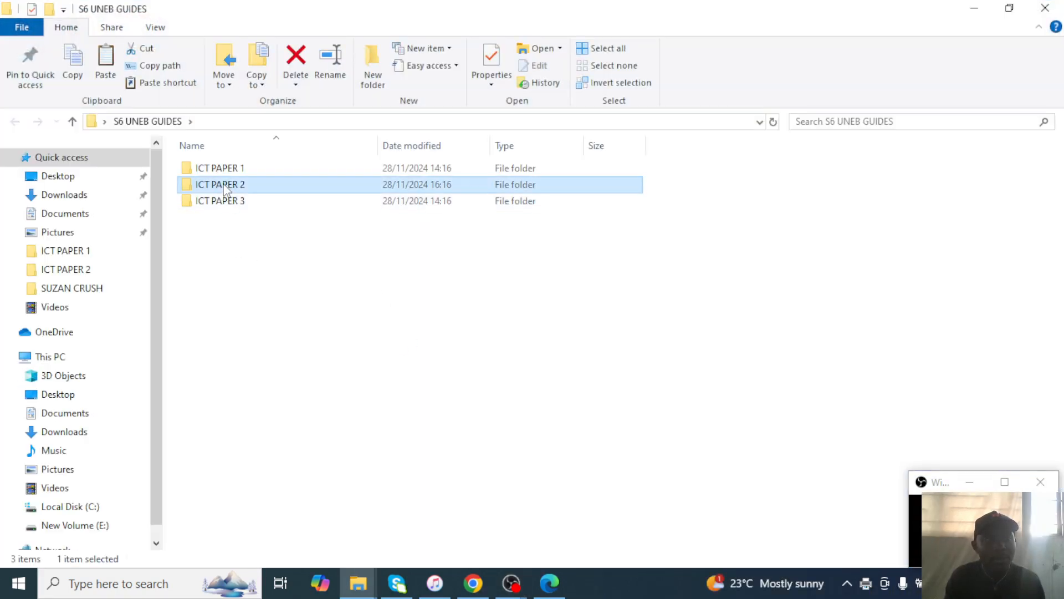
{"action": "right_click", "coordinate": [360, 265]}
{"action": "left_click", "coordinate": [548, 584]}
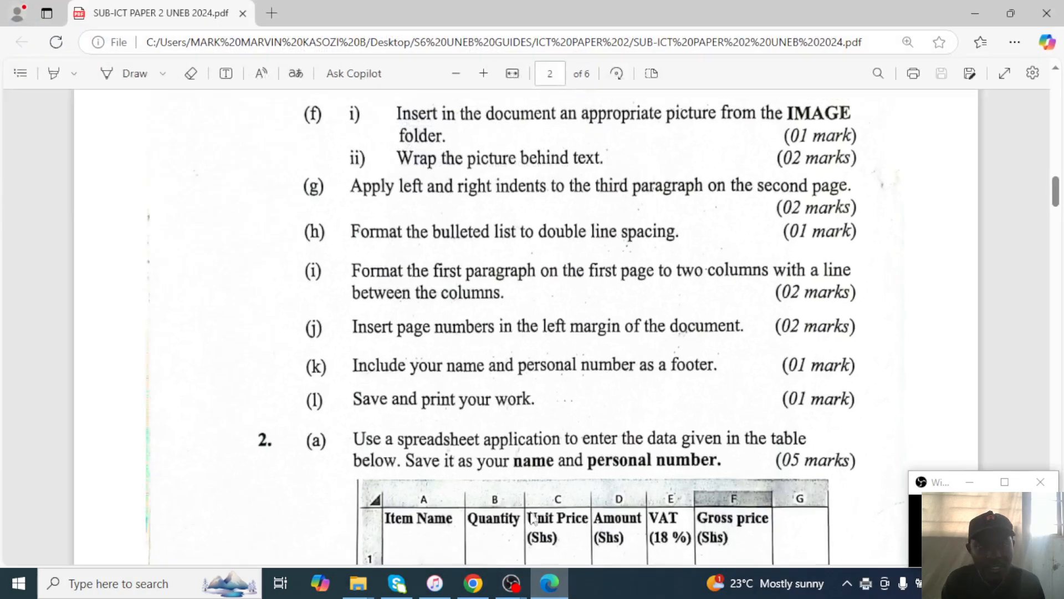
{"action": "scroll", "coordinate": [506, 323], "scroll_direction": "down", "scroll_amount": 5}
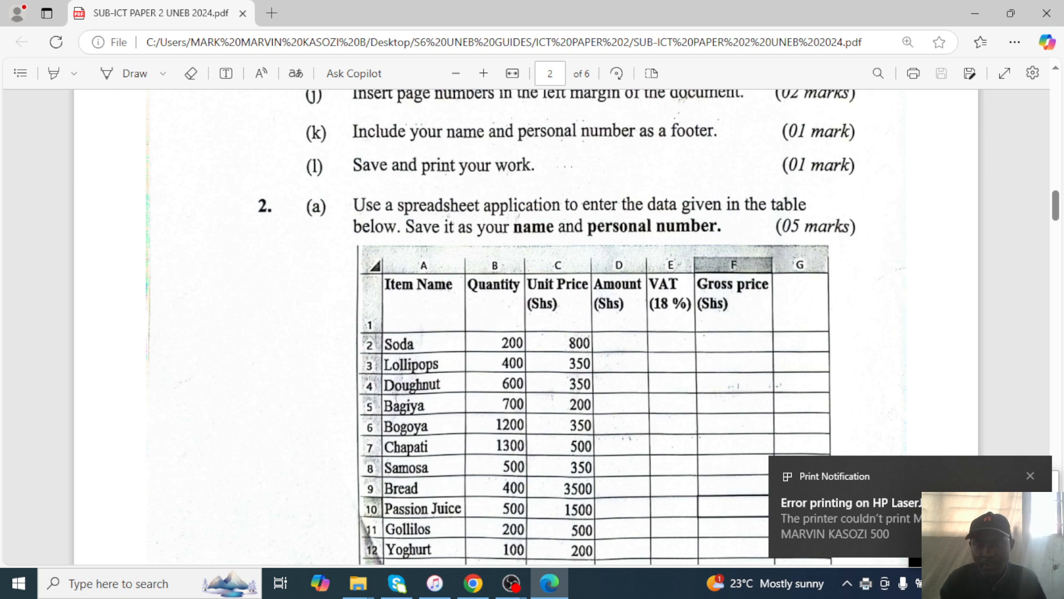
Dismiss the printer error notice, study question 2's sales table, and minimise the PDF.
{"action": "left_click", "coordinate": [1032, 474]}
{"action": "scroll", "coordinate": [759, 386], "scroll_direction": "up", "scroll_amount": 3}
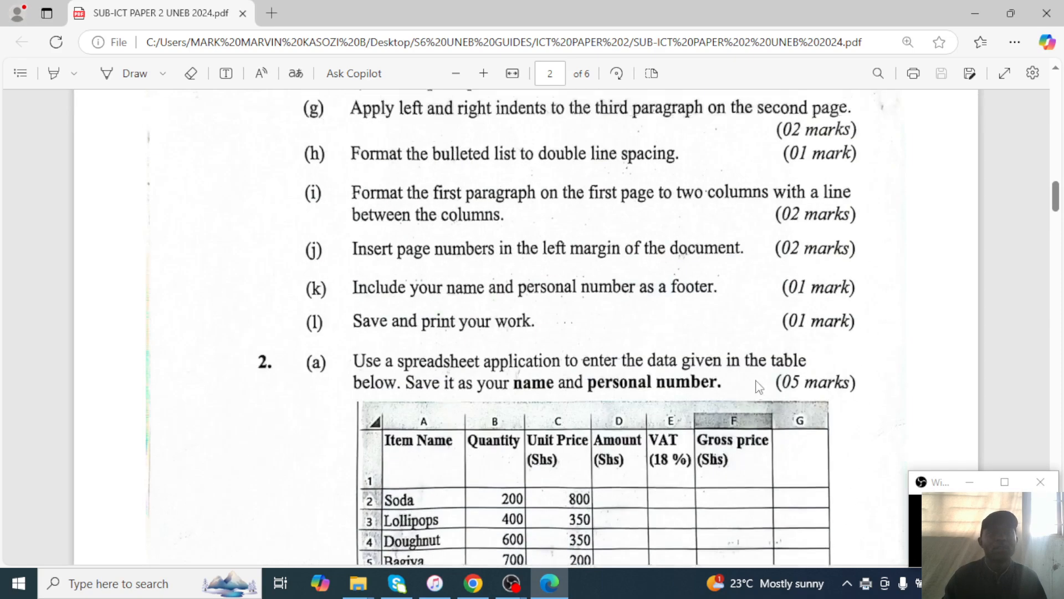
{"action": "scroll", "coordinate": [759, 386], "scroll_direction": "down", "scroll_amount": 3}
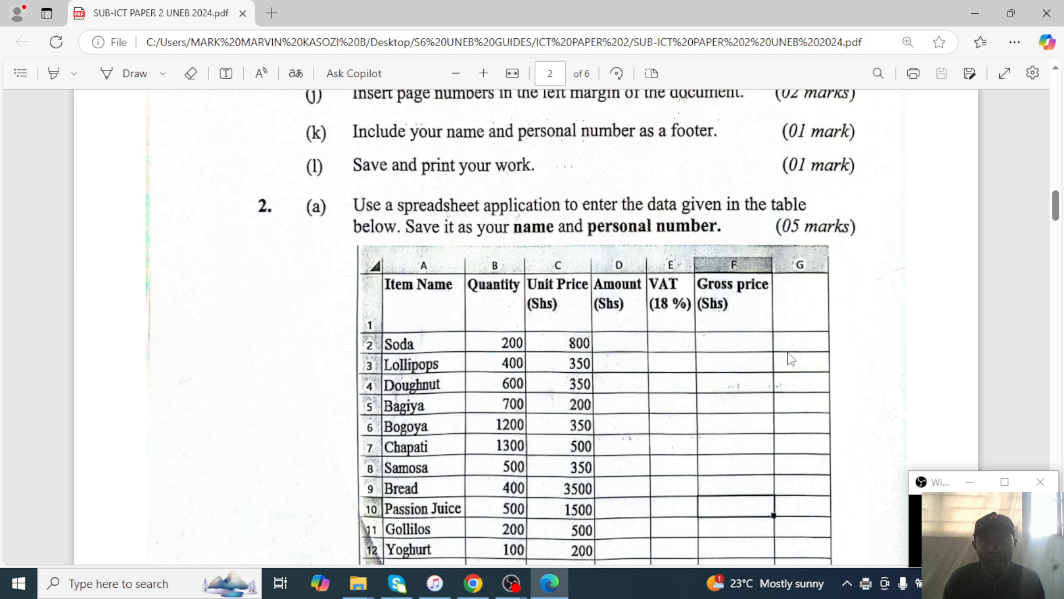
{"action": "scroll", "coordinate": [789, 357], "scroll_direction": "down", "scroll_amount": 3}
{"action": "scroll", "coordinate": [704, 354], "scroll_direction": "up", "scroll_amount": 2}
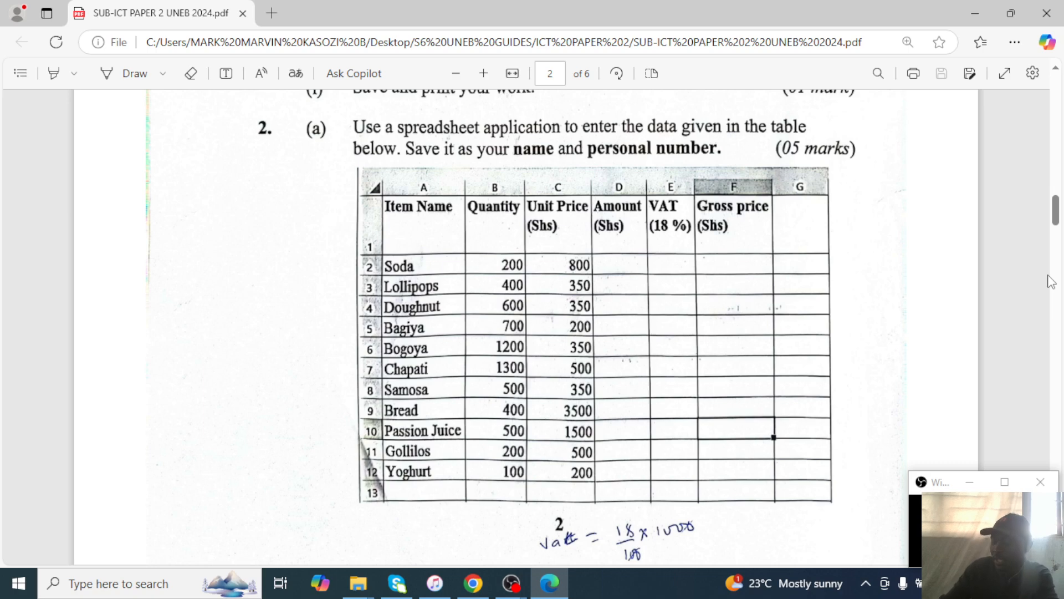
{"action": "scroll", "coordinate": [1047, 363], "scroll_direction": "up", "scroll_amount": 8}
{"action": "scroll", "coordinate": [1048, 363], "scroll_direction": "down", "scroll_amount": 8}
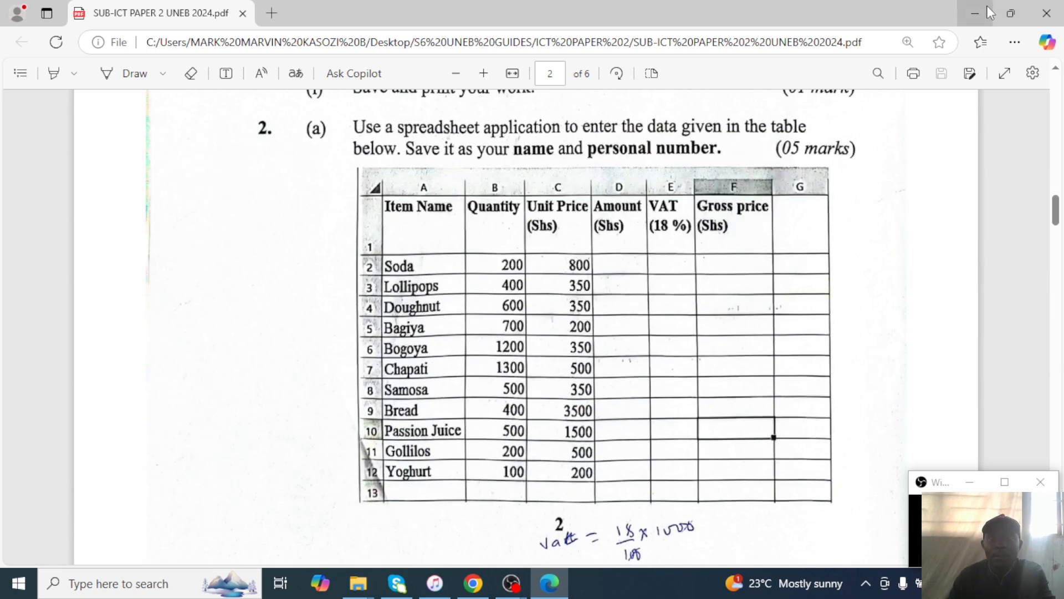
{"action": "left_click", "coordinate": [989, 8]}
Create a new Excel worksheet in ICT PAPER 2 named with the student's name and number.
{"action": "right_click", "coordinate": [261, 235]}
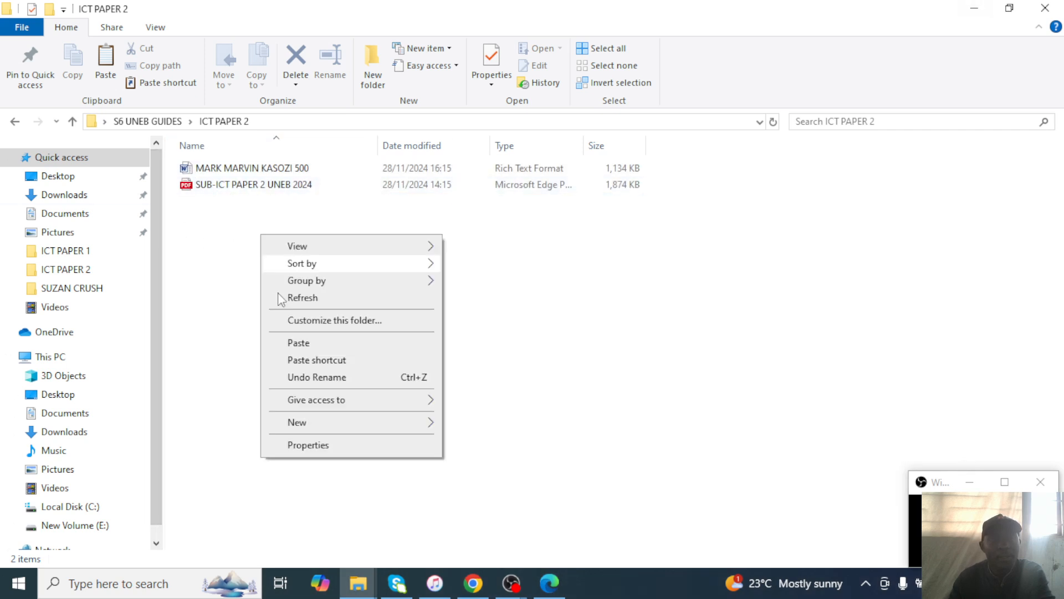
{"action": "mouse_move", "coordinate": [423, 425]}
{"action": "left_click", "coordinate": [503, 403]}
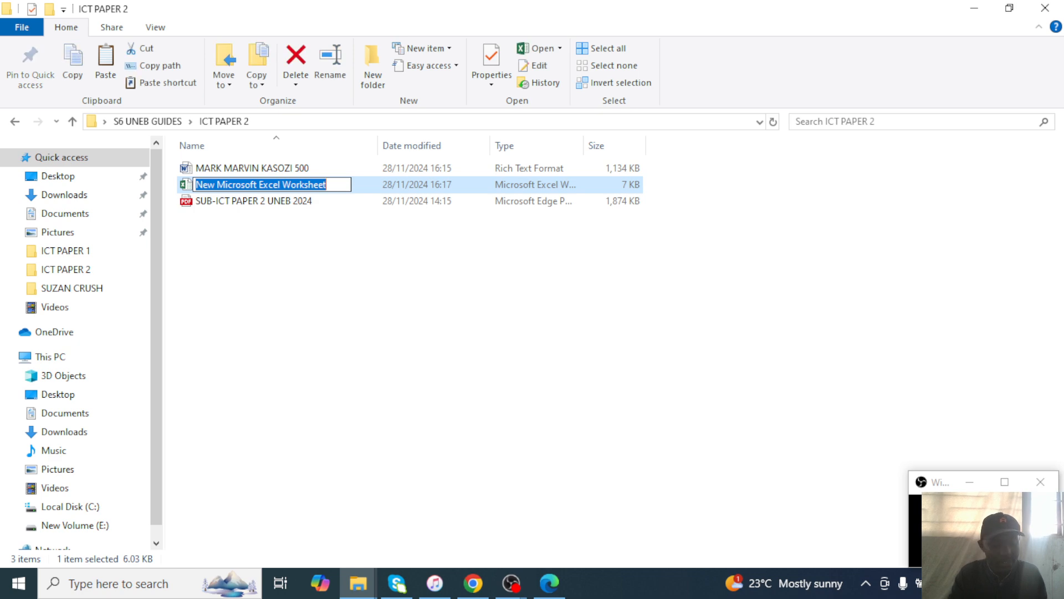
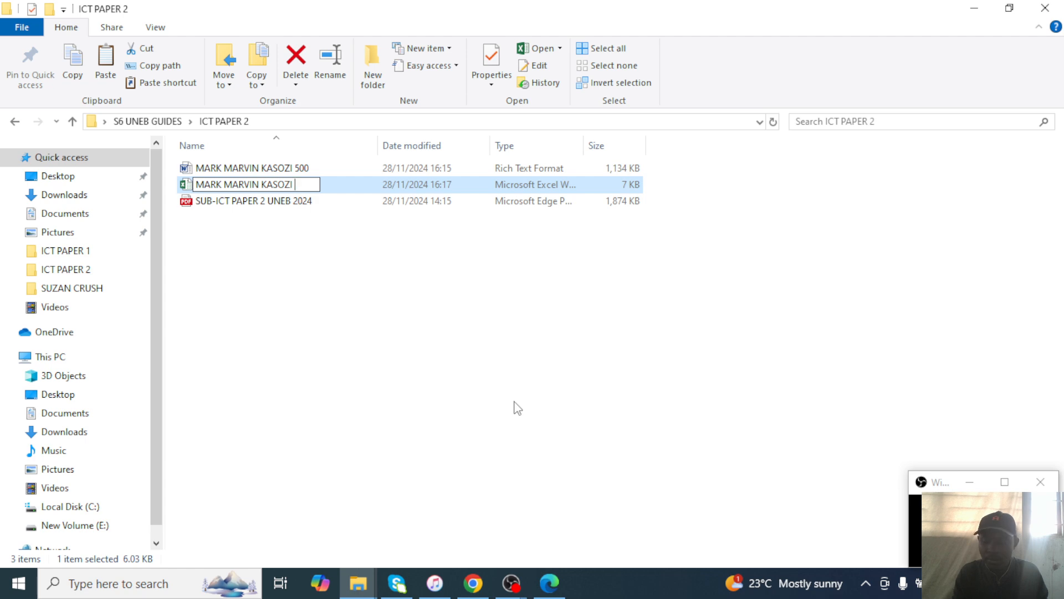
{"action": "type", "text": "500"}
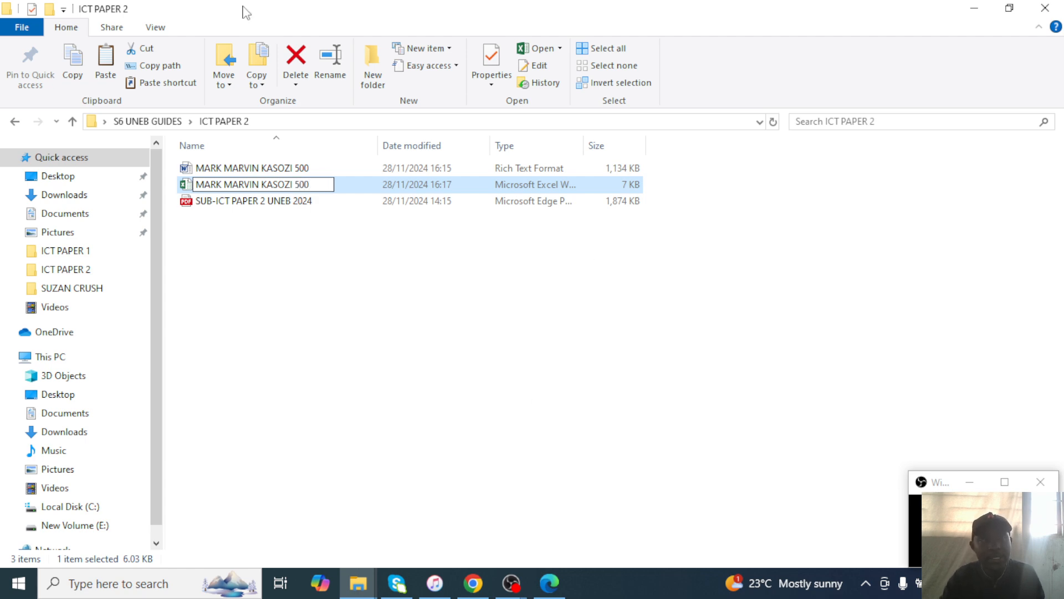
{"action": "key", "text": "Return"}
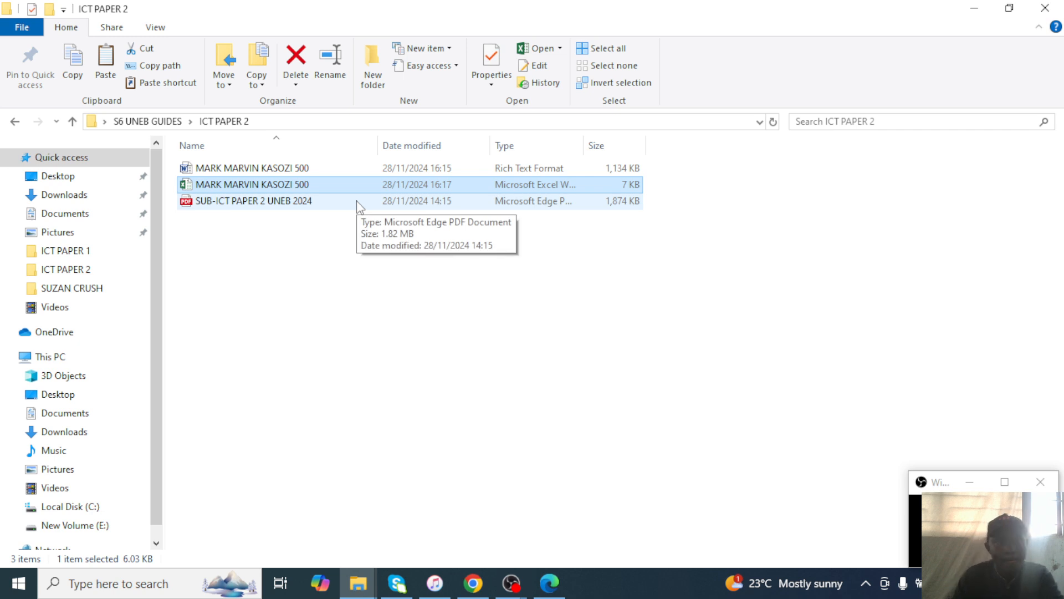
Open the workbook, close Document Recovery keeping files for later, and maximise Excel.
{"action": "double_click", "coordinate": [257, 185]}
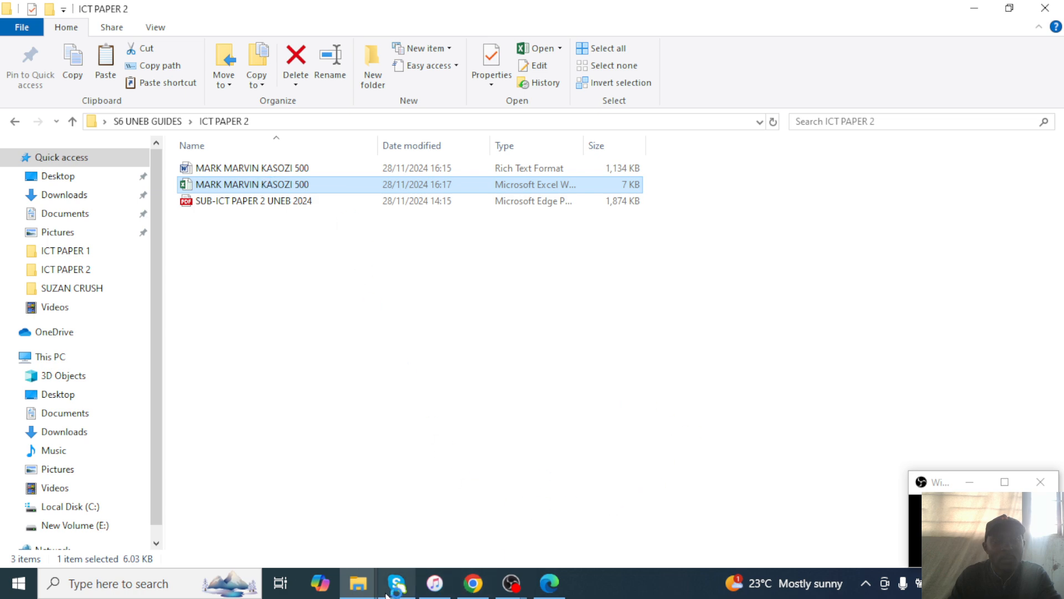
{"action": "left_click", "coordinate": [974, 7]}
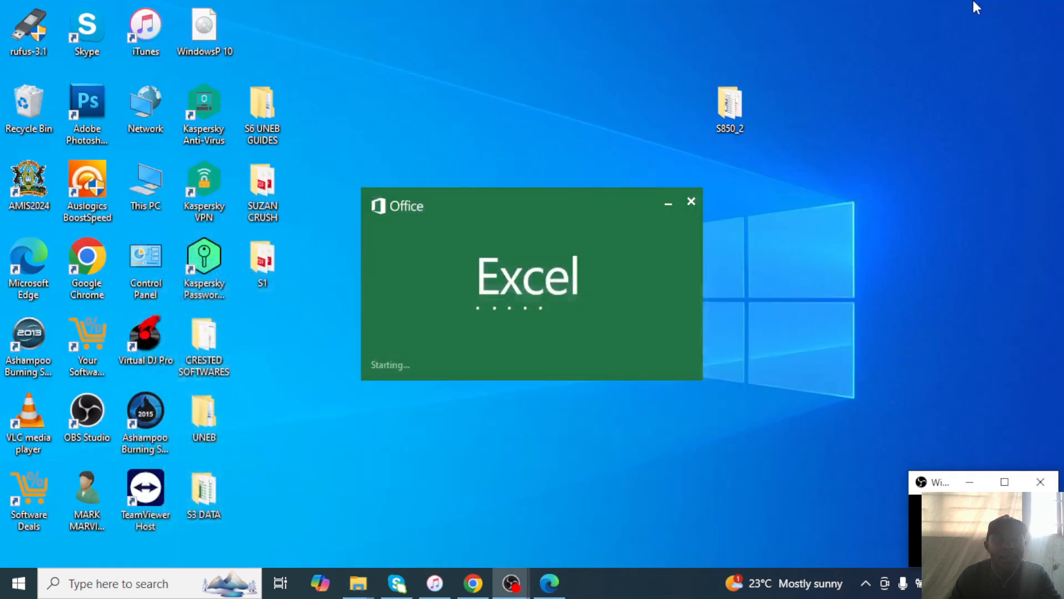
{"action": "right_click", "coordinate": [919, 209]}
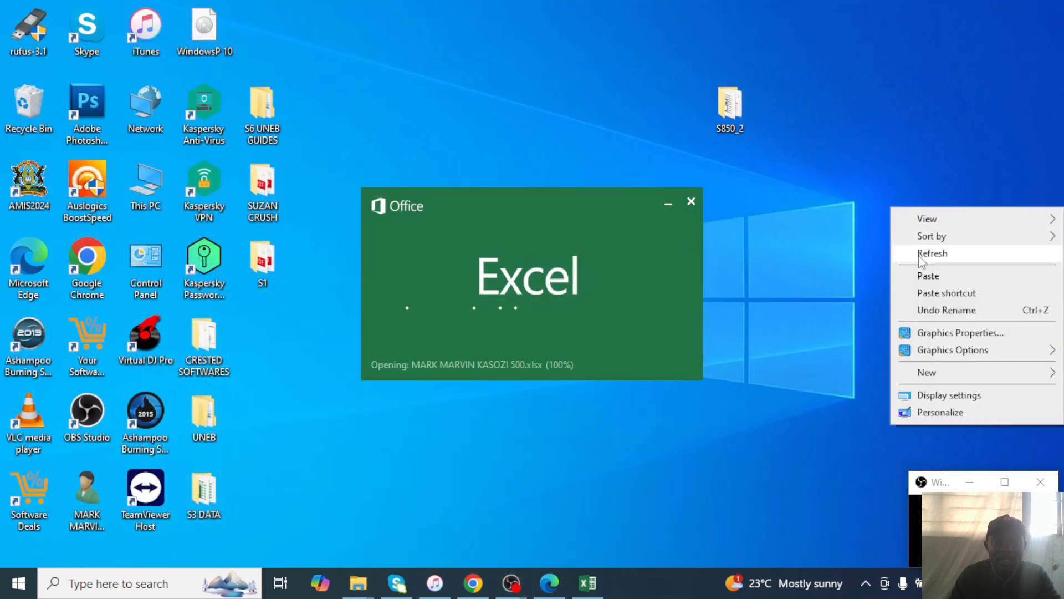
{"action": "left_click", "coordinate": [920, 254]}
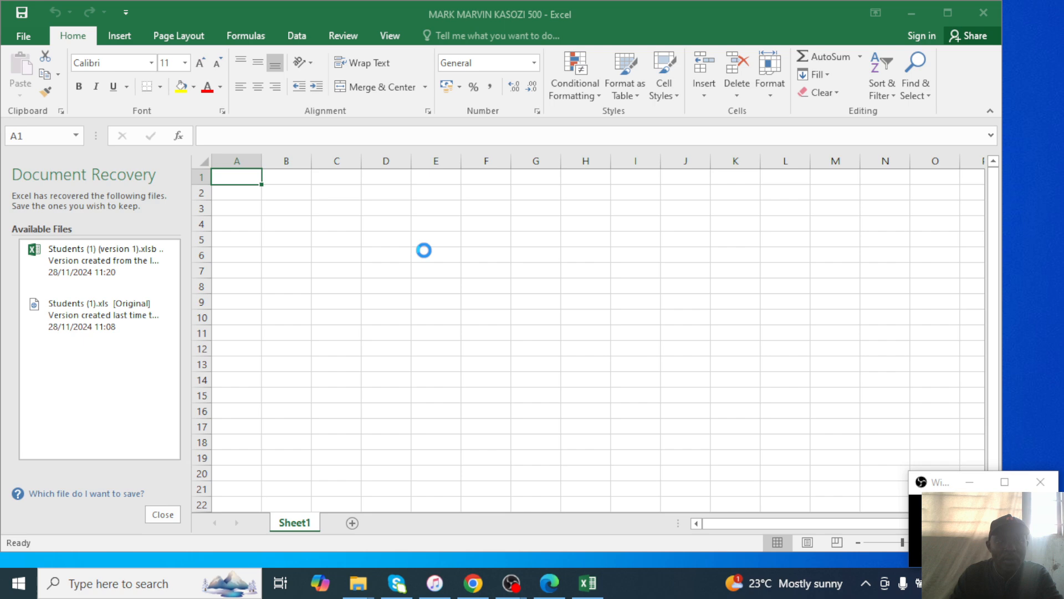
{"action": "left_click", "coordinate": [168, 516]}
{"action": "left_click", "coordinate": [221, 203]}
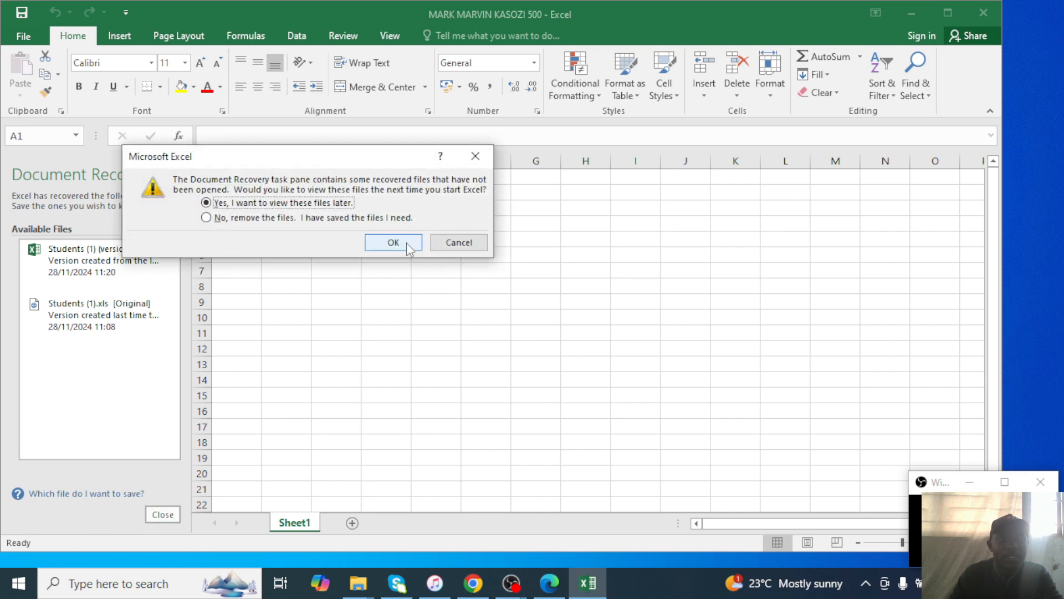
{"action": "left_click", "coordinate": [407, 242]}
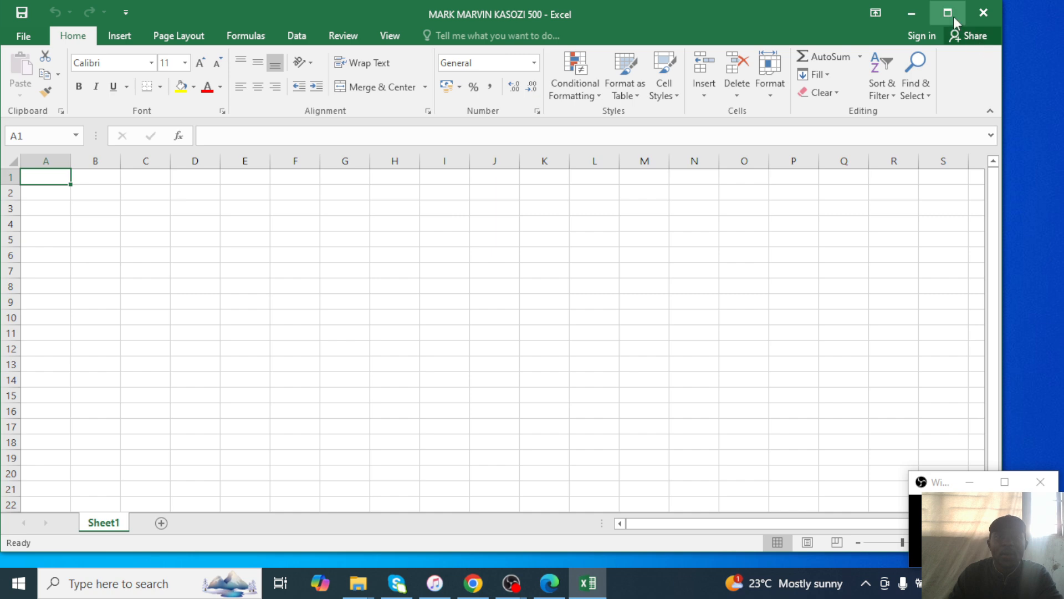
{"action": "left_click", "coordinate": [949, 14]}
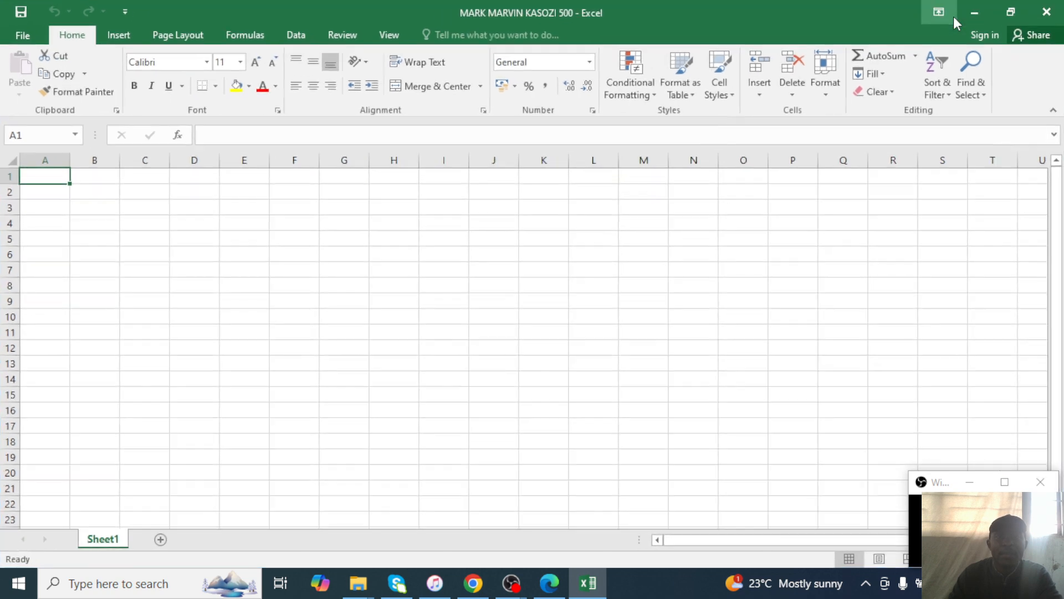
Shrink the exam PDF to a small window beside Excel and type 'IOEM NAME' in A1.
{"action": "left_click", "coordinate": [551, 583]}
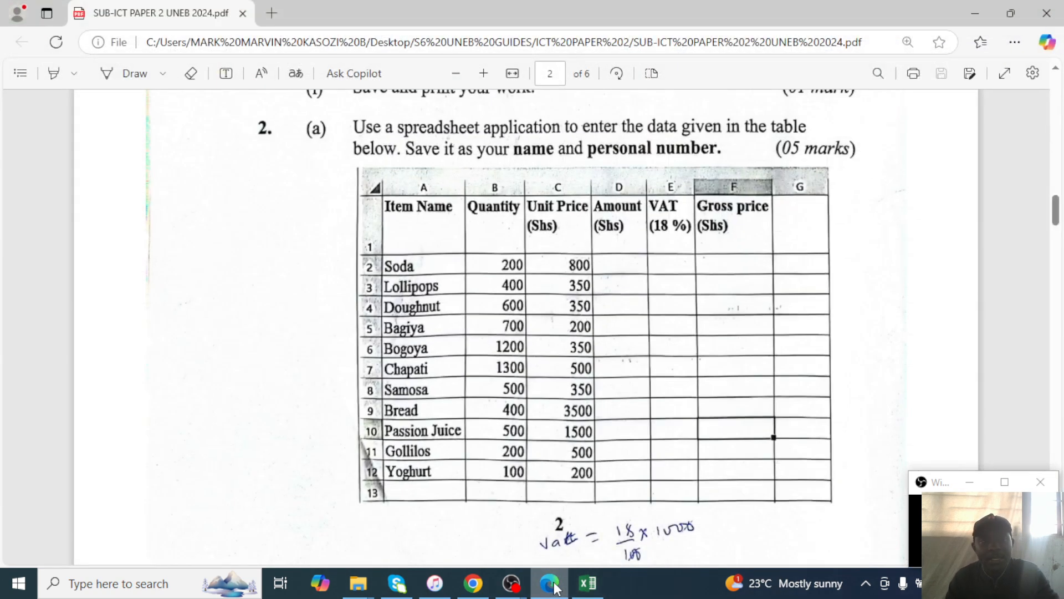
{"action": "left_click", "coordinate": [588, 583]}
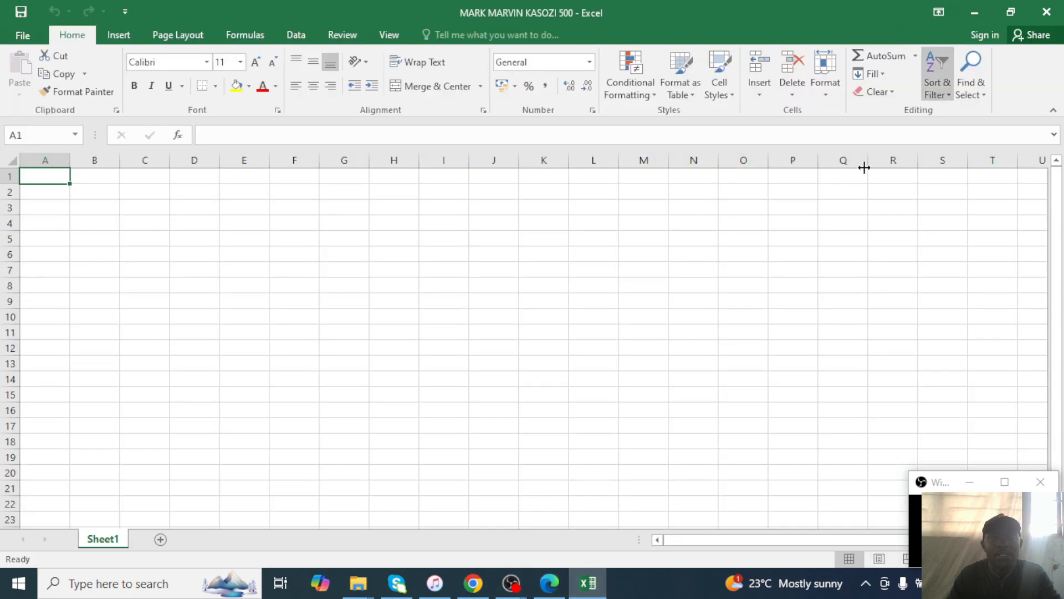
{"action": "left_click", "coordinate": [551, 583]}
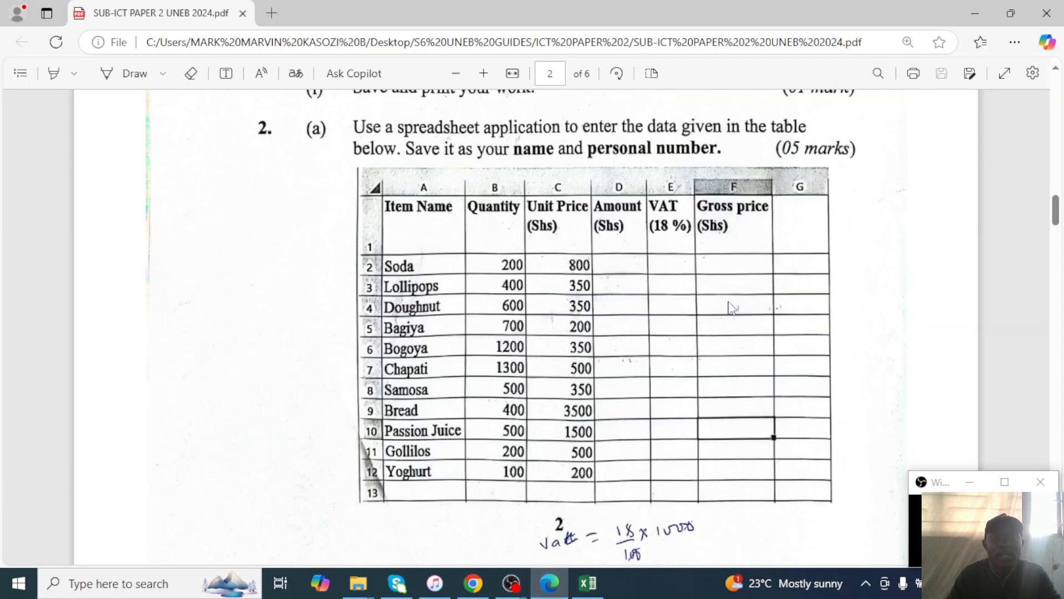
{"action": "left_click", "coordinate": [1011, 12]}
{"action": "left_click_drag", "start_coordinate": [830, 106], "coordinate": [712, 131]}
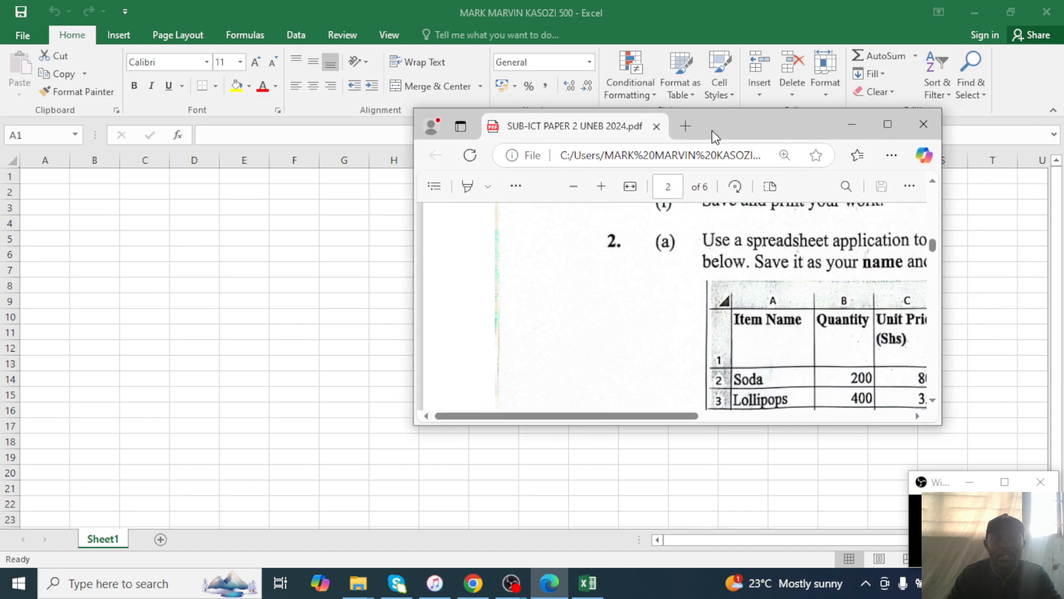
{"action": "left_click", "coordinate": [52, 175]}
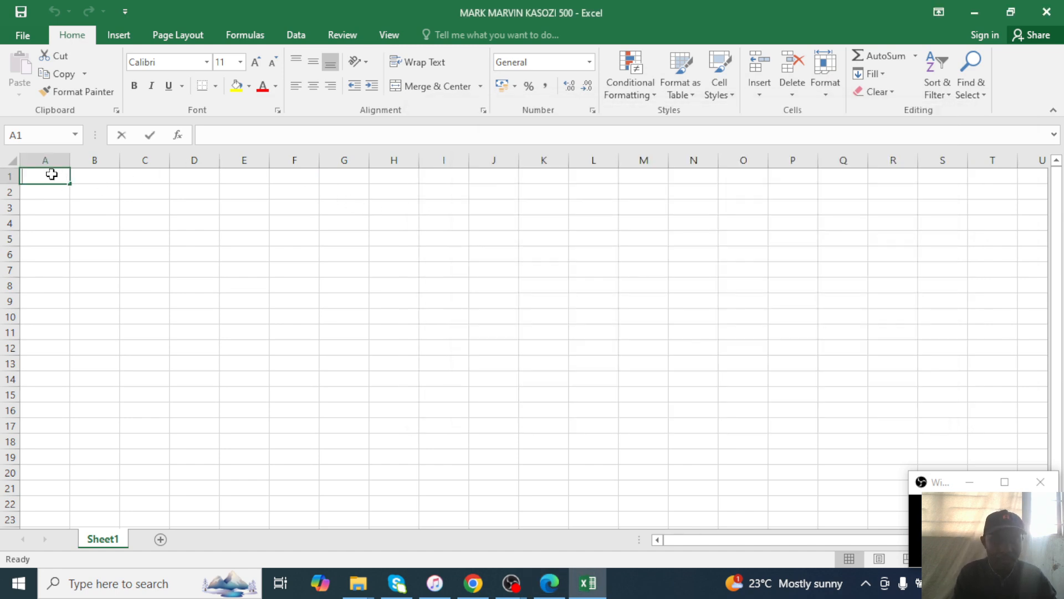
{"action": "type", "text": "IO"}
{"action": "type", "text": "EM"}
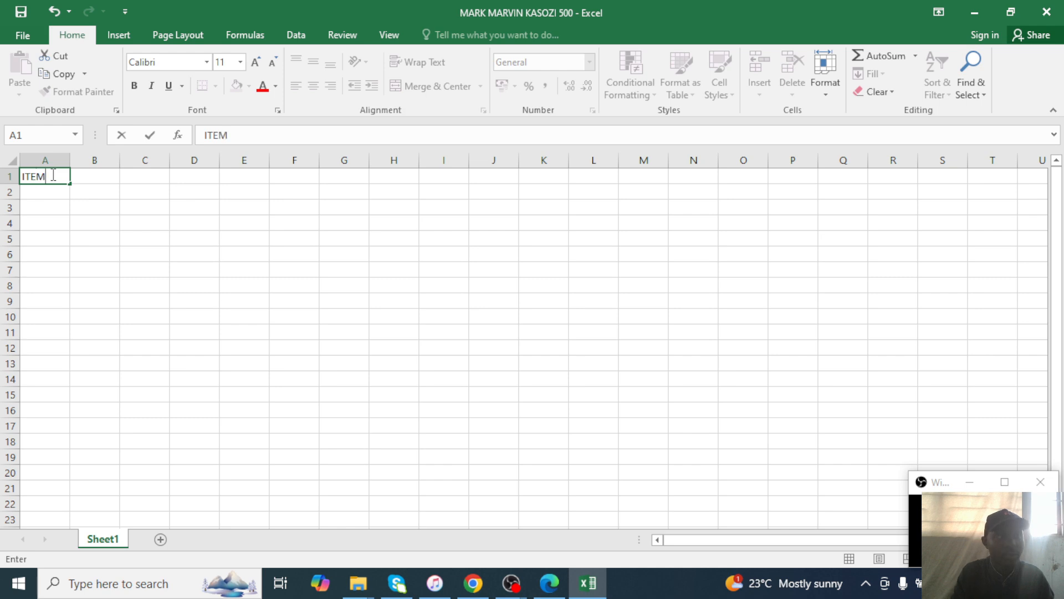
{"action": "type", "text": " NAME"}
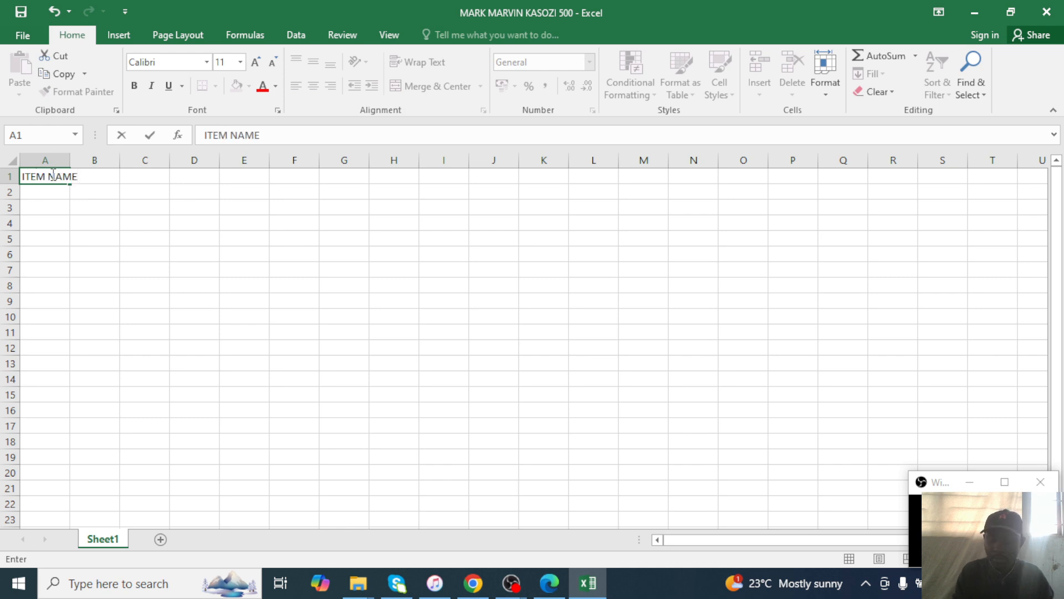
Commit ITEM NAME in A1 and enter the QUANTITY header in B1.
{"action": "key", "text": "Return"}
{"action": "key", "text": "Right"}
{"action": "key", "text": "Up"}
{"action": "key", "text": "Right"}
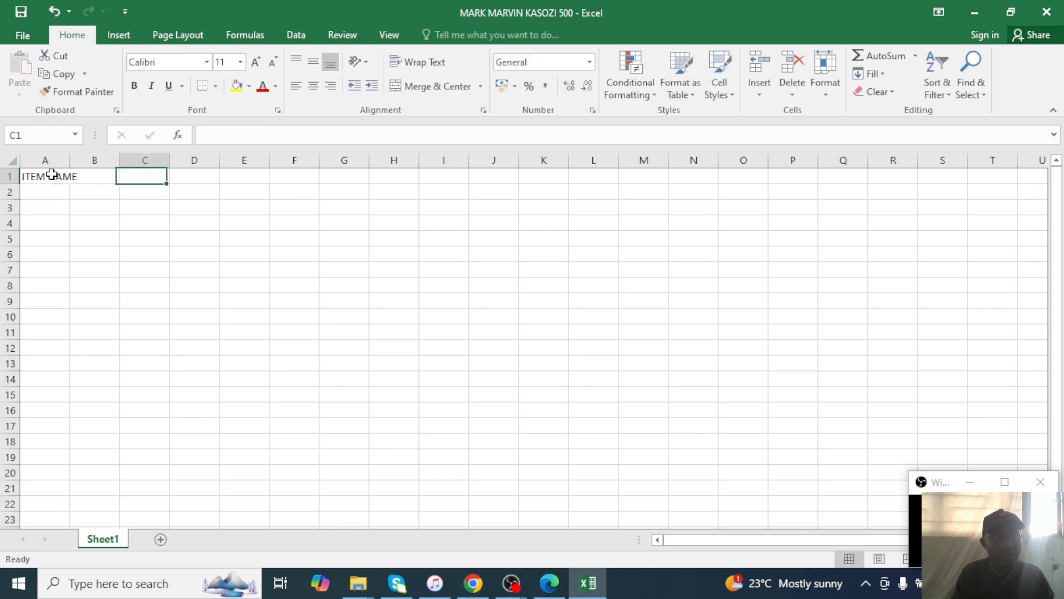
{"action": "key", "text": "Left"}
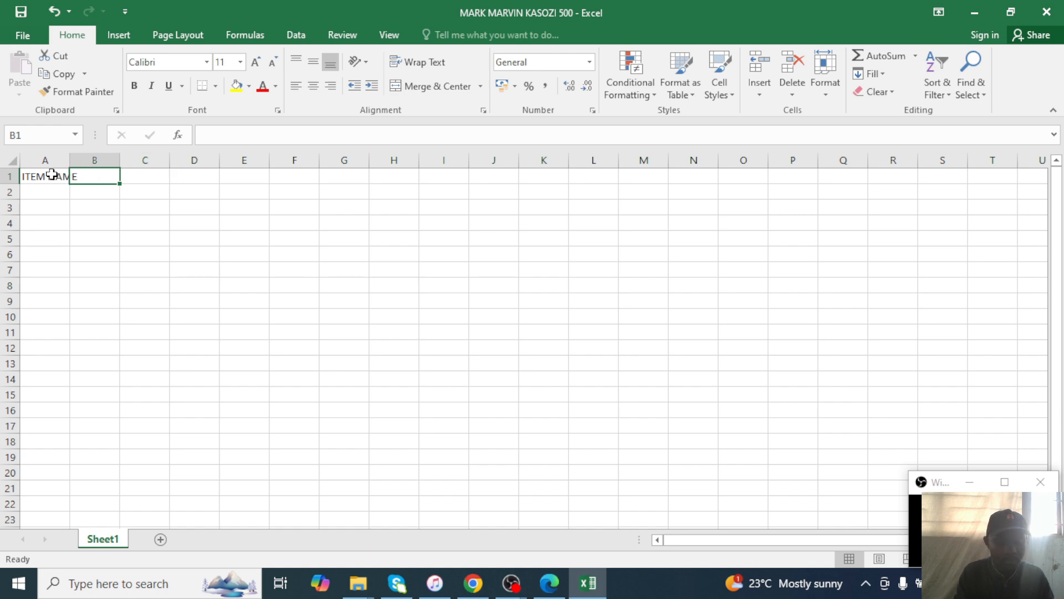
{"action": "type", "text": "QUAN"}
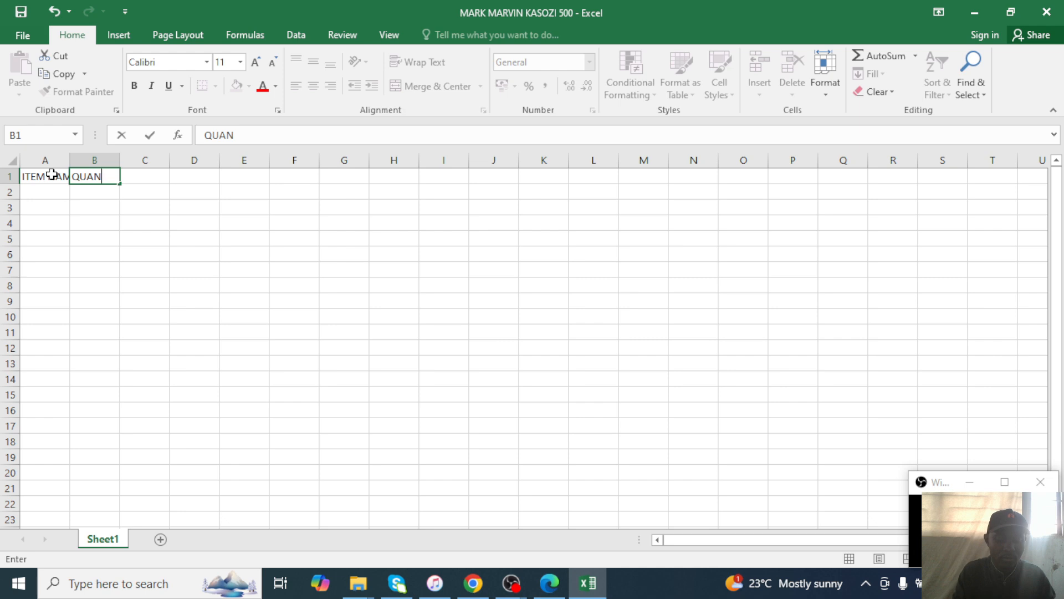
{"action": "type", "text": "TITY"}
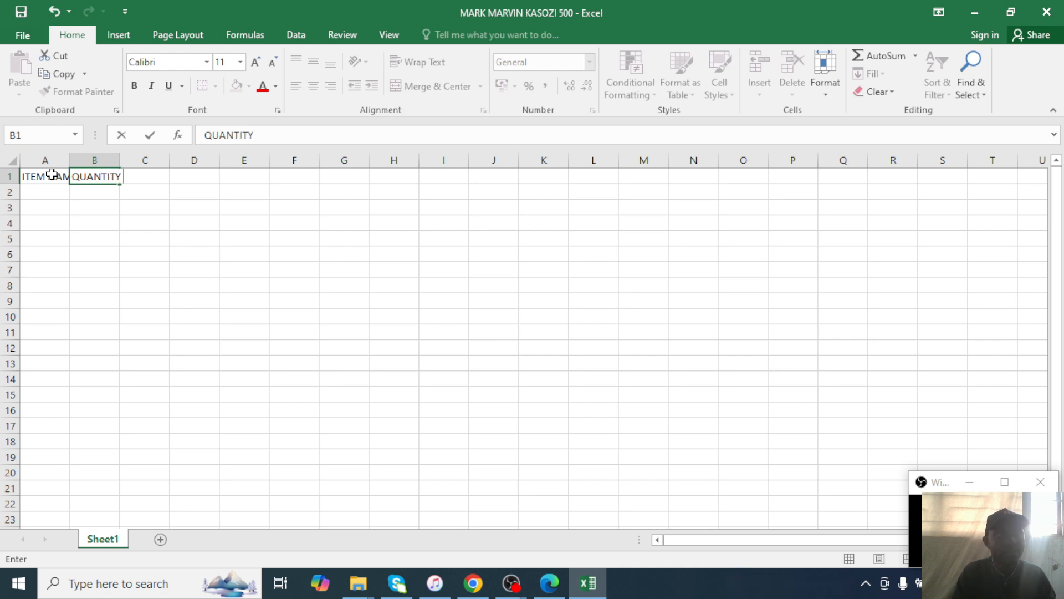
{"action": "left_click", "coordinate": [154, 206]}
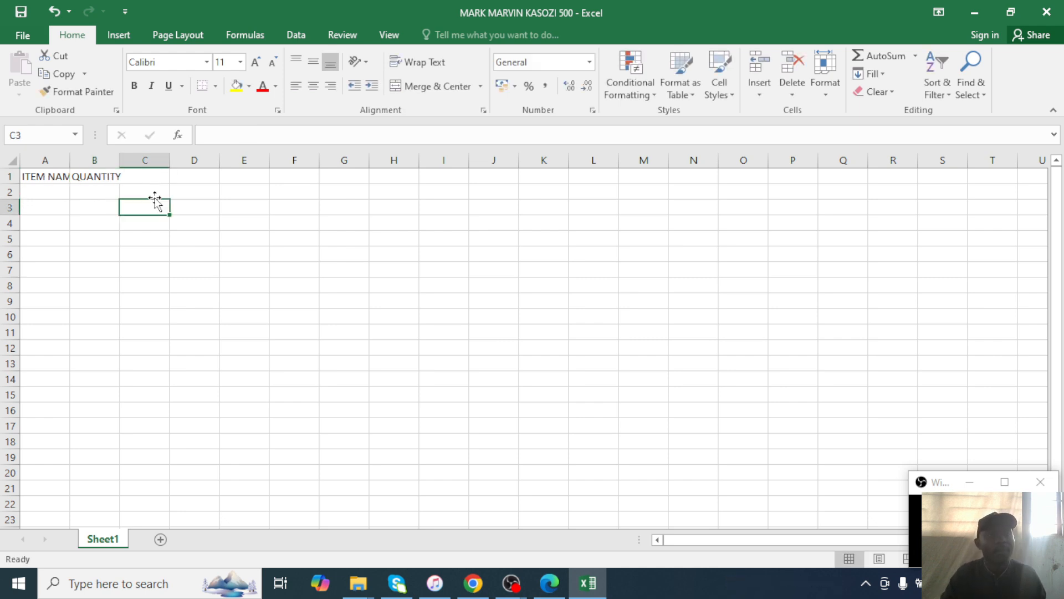
{"action": "left_click", "coordinate": [156, 179]}
Check the exam PDF and enter UNIT PRICE () in C1, keeping QUANTITY in B1.
{"action": "left_click", "coordinate": [588, 582]}
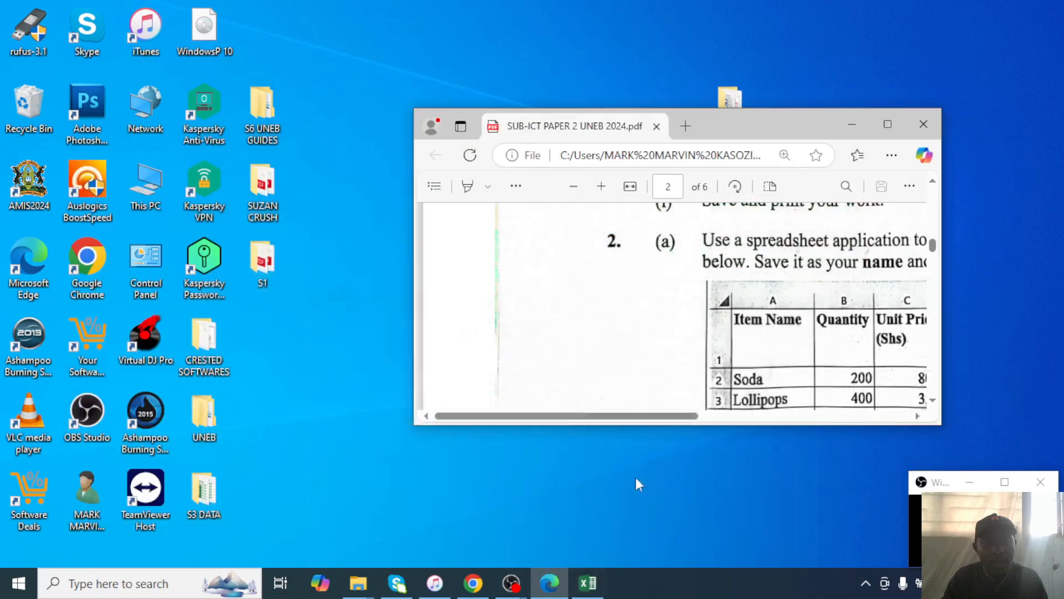
{"action": "left_click", "coordinate": [869, 120]}
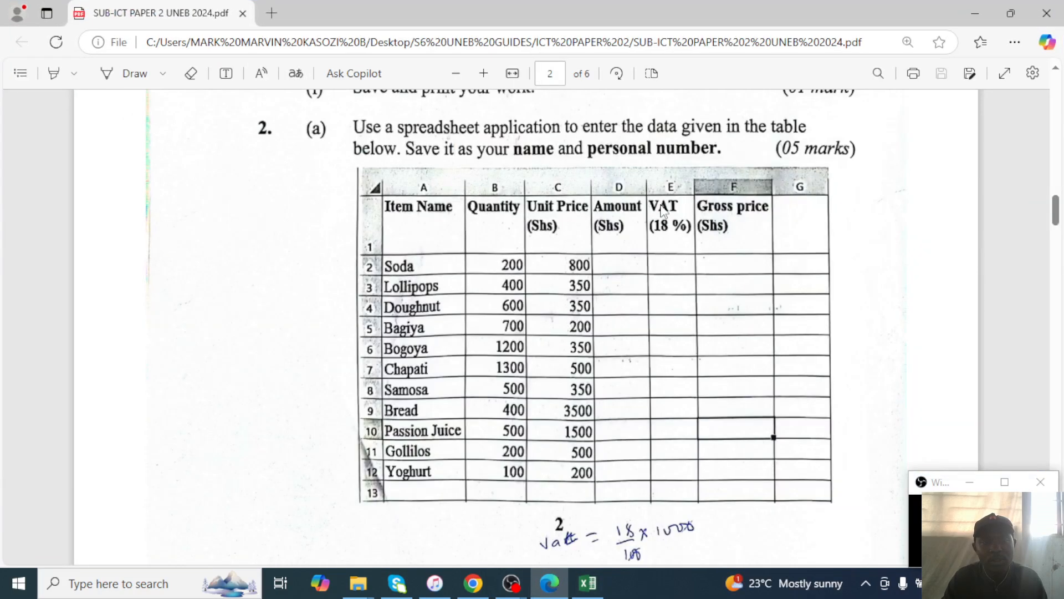
{"action": "left_click", "coordinate": [974, 14]}
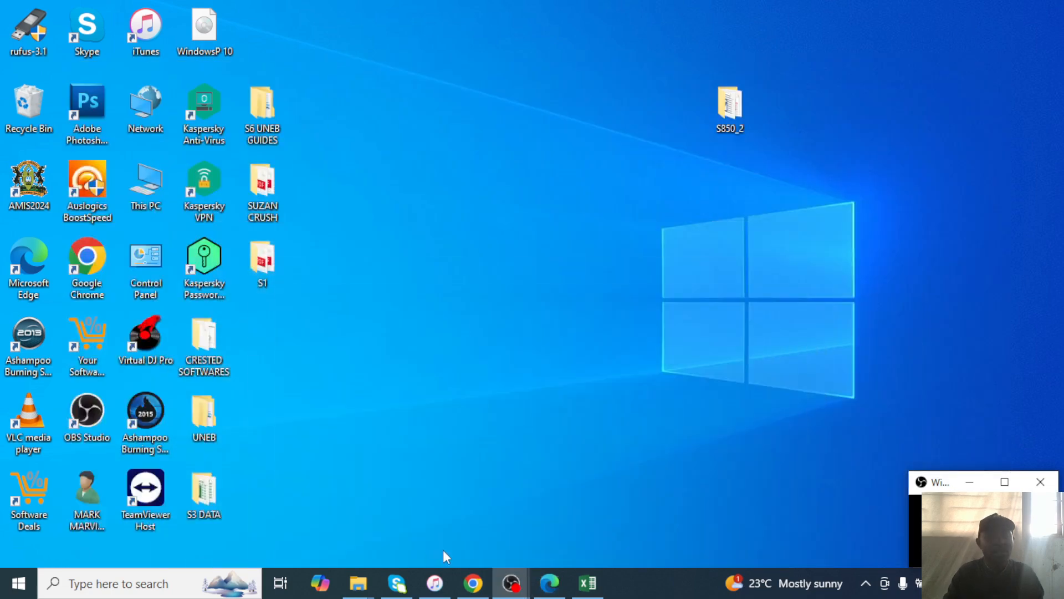
{"action": "left_click", "coordinate": [588, 582]}
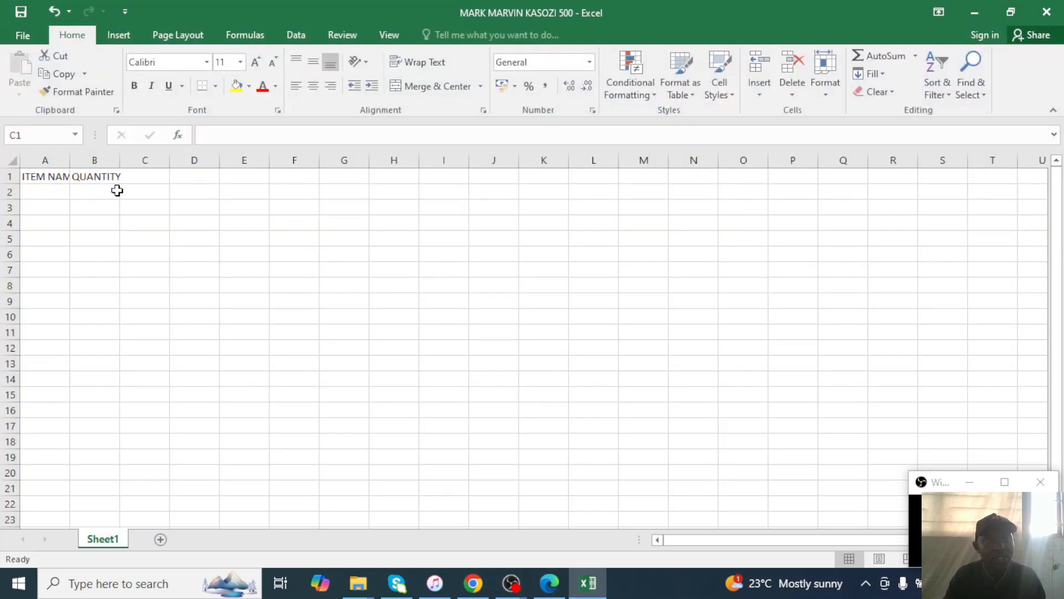
{"action": "left_click", "coordinate": [131, 178]}
{"action": "type", "text": "UNIT"}
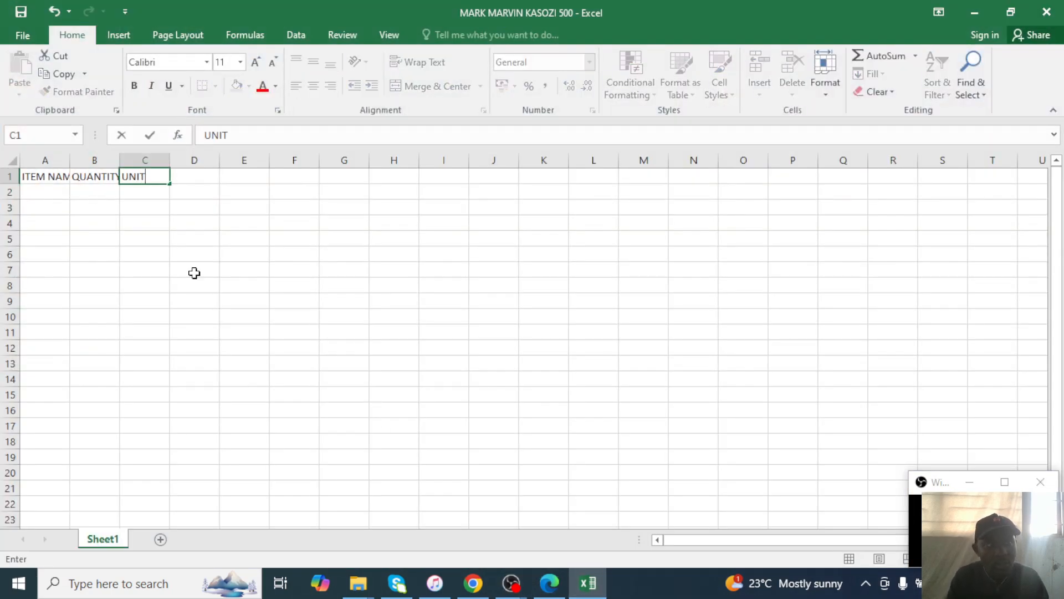
{"action": "type", "text": " PRICE"}
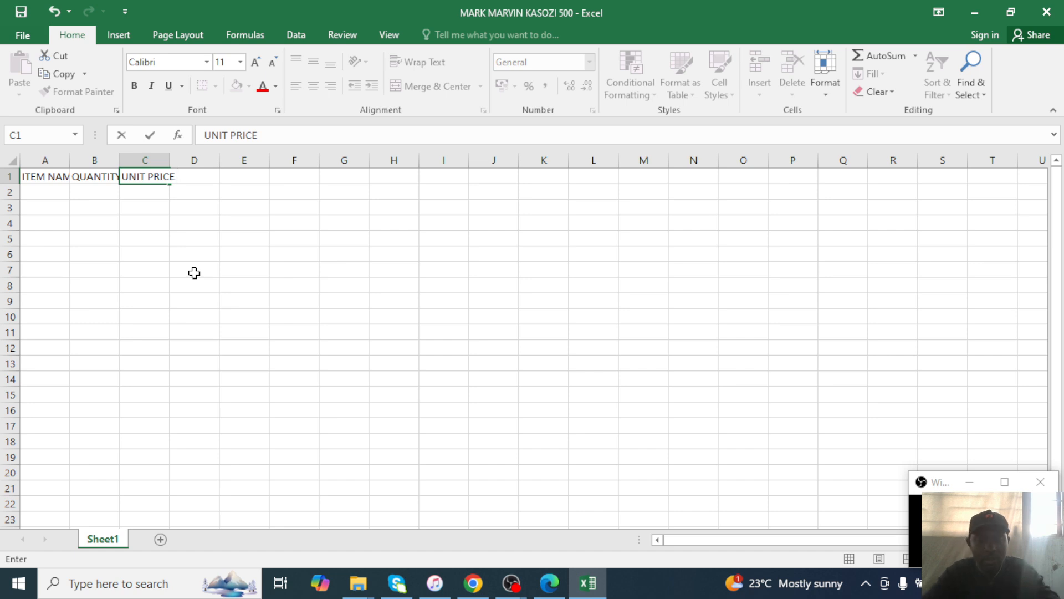
{"action": "type", "text": " ()"}
{"action": "key", "text": "Left"}
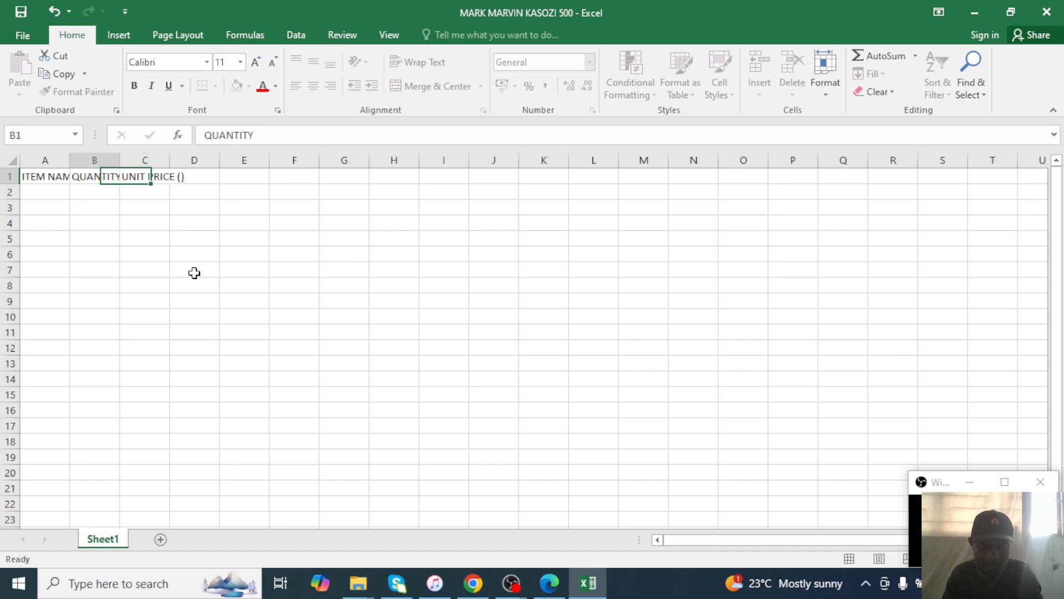
{"action": "type", "text": "SHSZ"}
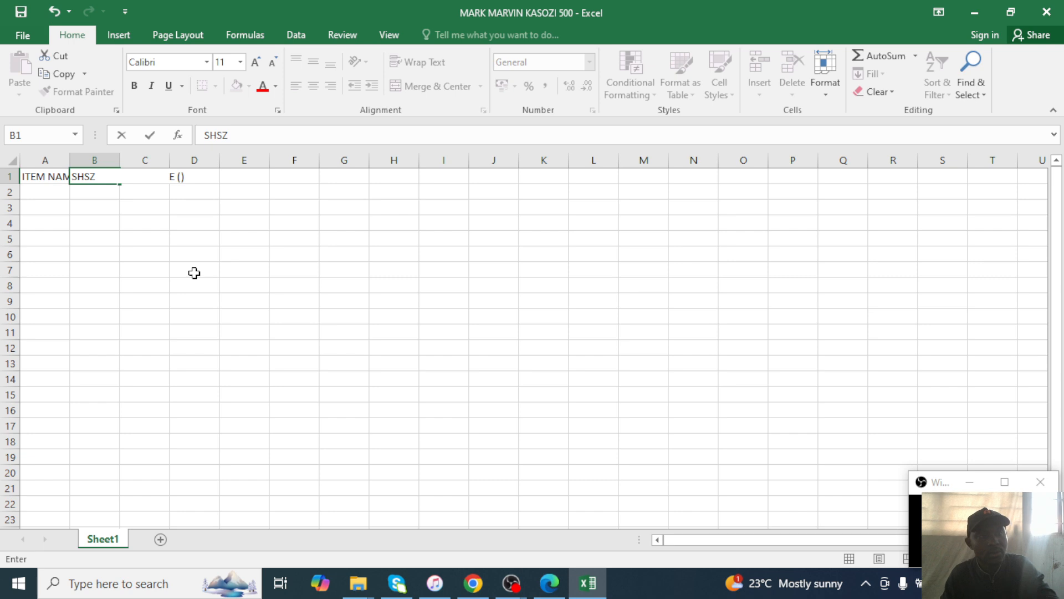
{"action": "key", "text": "ctrl+z"}
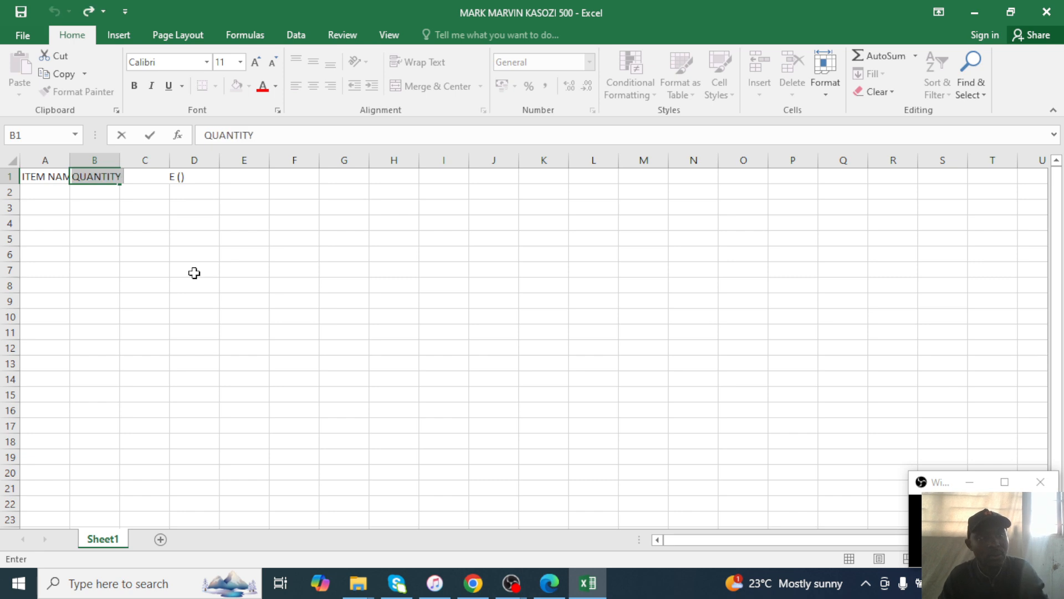
{"action": "left_click", "coordinate": [140, 190]}
Widen columns A–C to fit their headers and complete C1 as UNIT PRICE (SHS).
{"action": "left_click", "coordinate": [148, 176]}
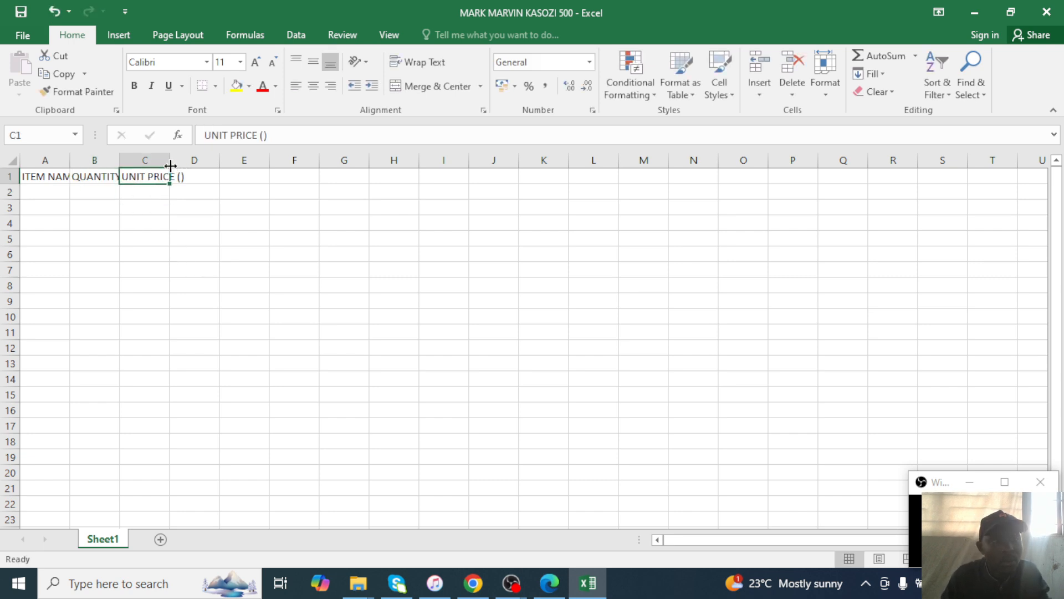
{"action": "left_click_drag", "start_coordinate": [171, 165], "coordinate": [200, 162]}
{"action": "left_click_drag", "start_coordinate": [120, 160], "coordinate": [145, 160]}
{"action": "double_click", "coordinate": [72, 164]}
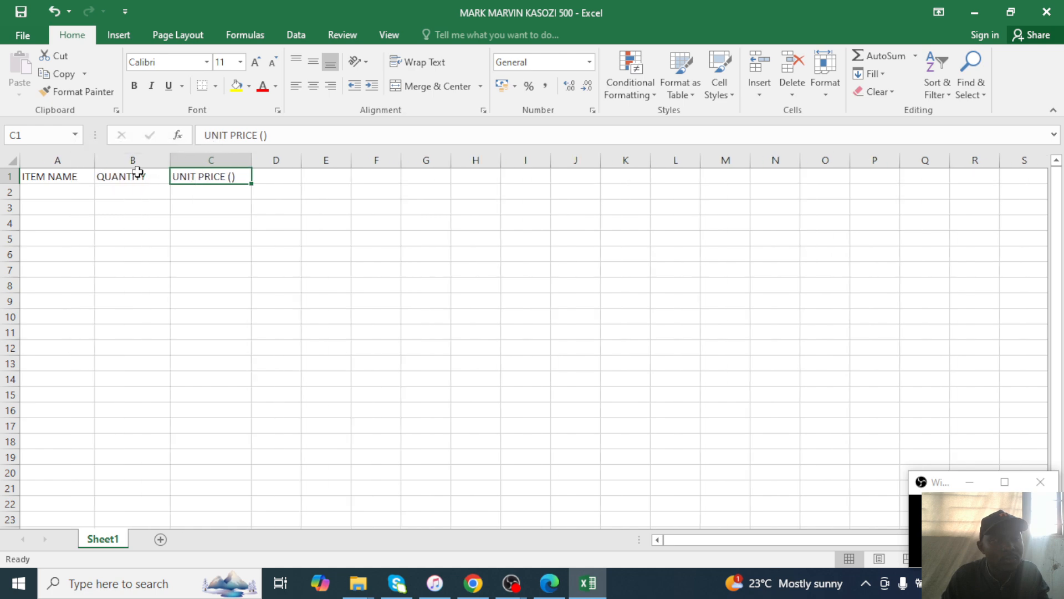
{"action": "double_click", "coordinate": [232, 177]}
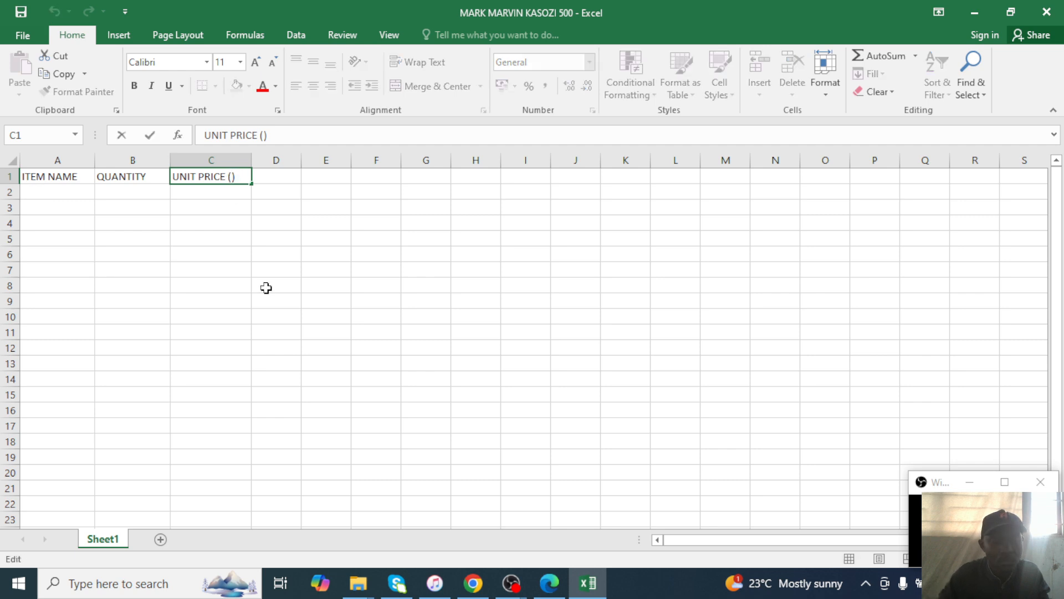
{"action": "type", "text": "SHS"}
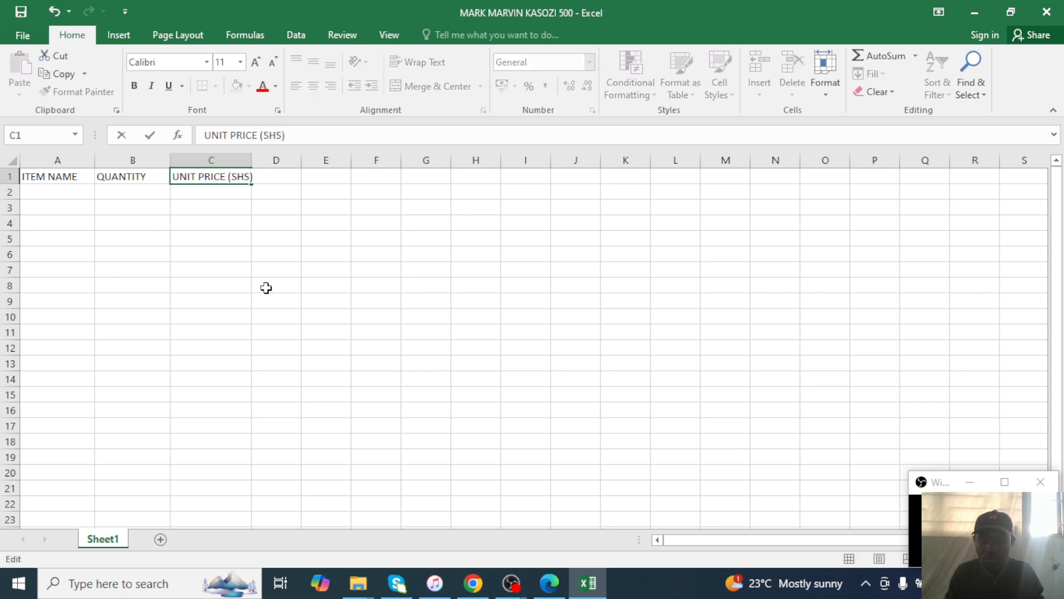
{"action": "left_click", "coordinate": [276, 270]}
Enter AMOUNT() in D1, undoing the accidental overwrite of UNIT PRICE (SHS).
{"action": "left_click", "coordinate": [275, 176]}
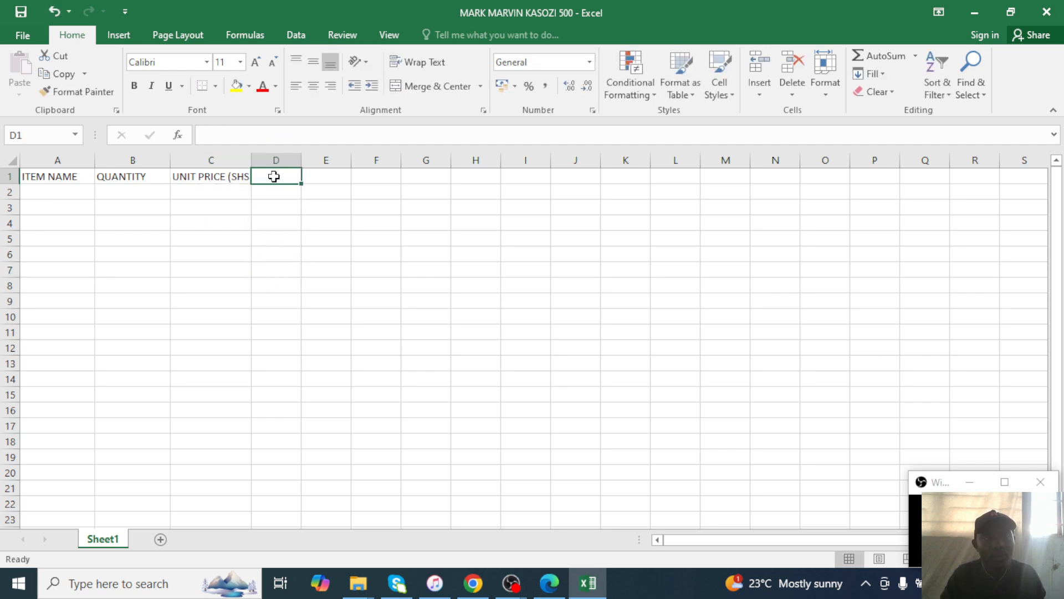
{"action": "left_click", "coordinate": [548, 582]}
{"action": "left_click", "coordinate": [548, 582]}
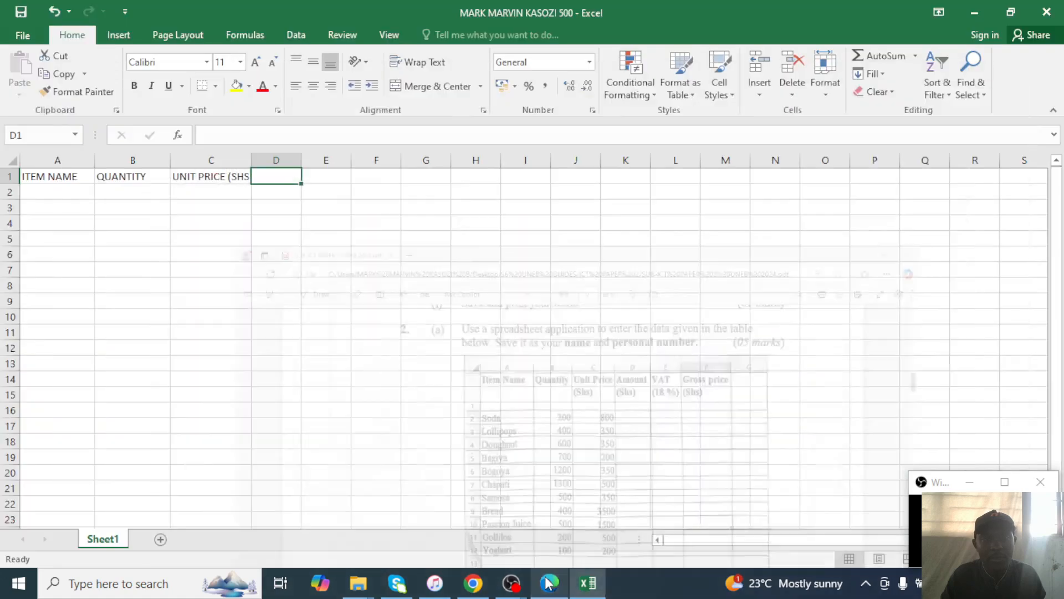
{"action": "type", "text": "AMOUNT"}
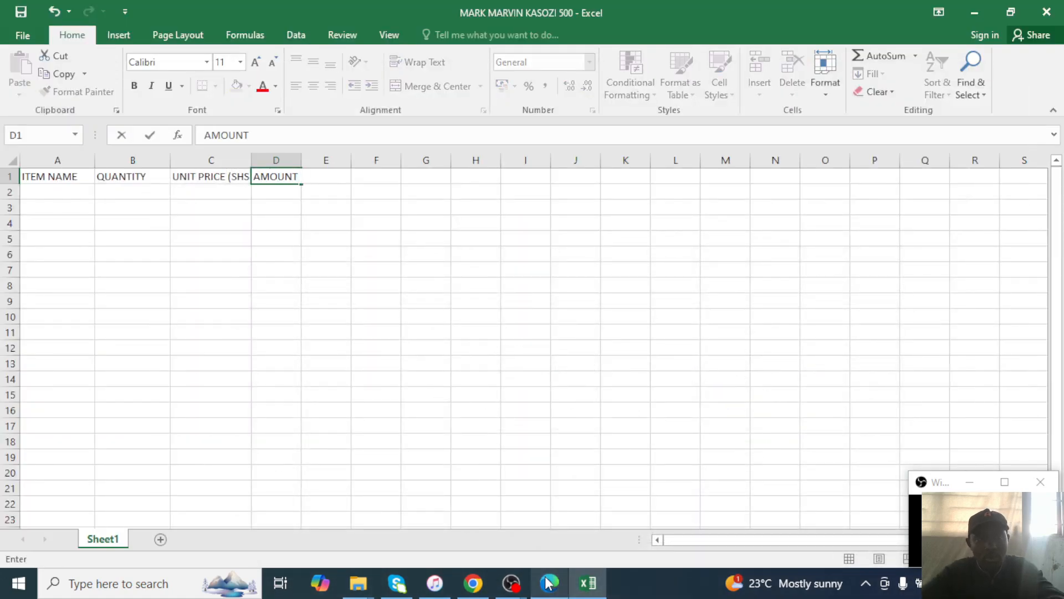
{"action": "type", "text": "()"}
{"action": "key", "text": "Left"}
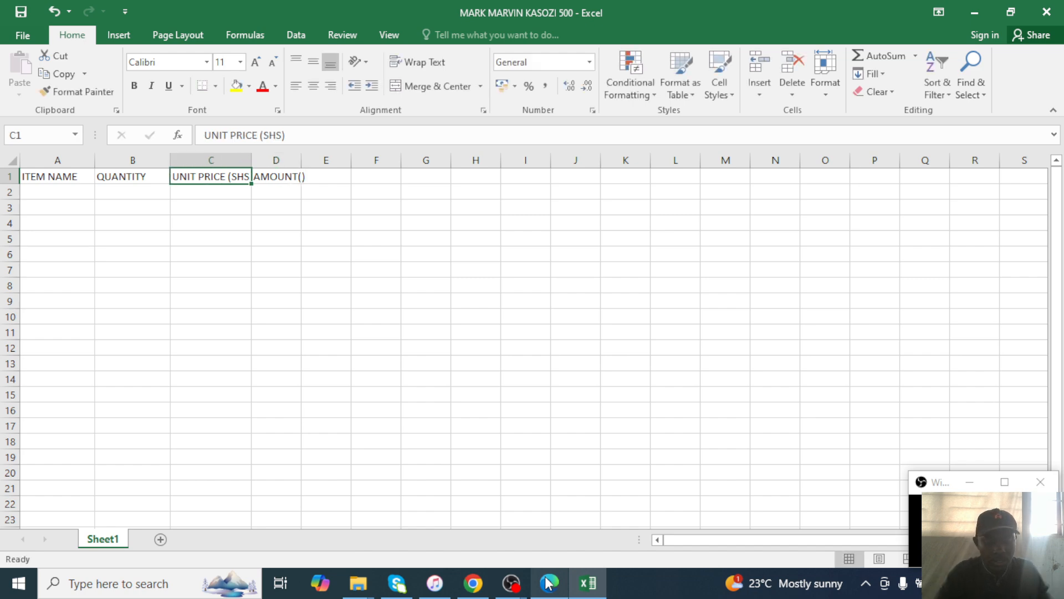
{"action": "type", "text": "SHS"}
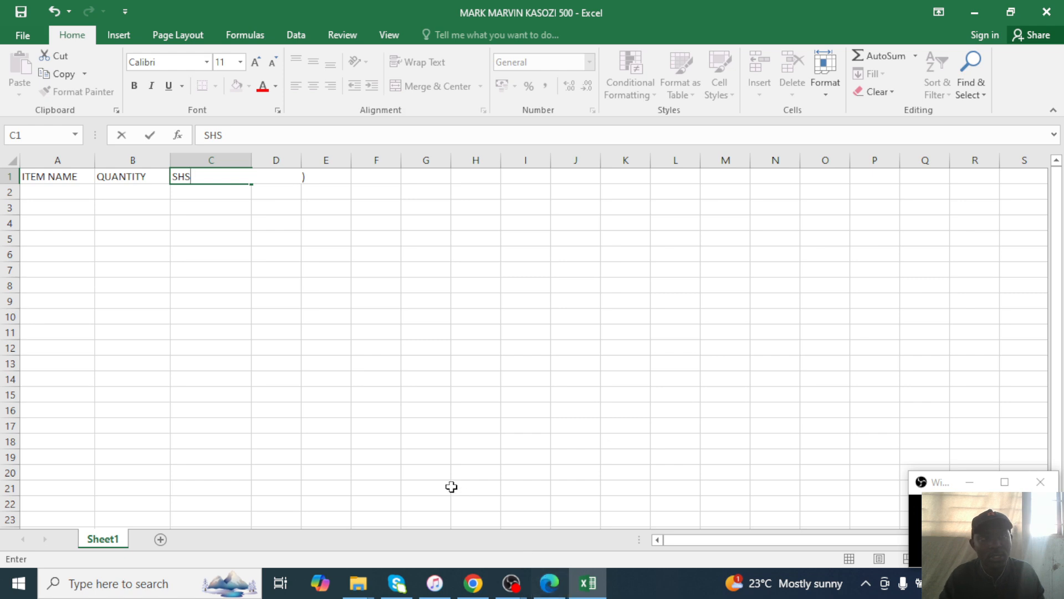
{"action": "left_click_drag", "start_coordinate": [390, 426], "coordinate": [385, 411]}
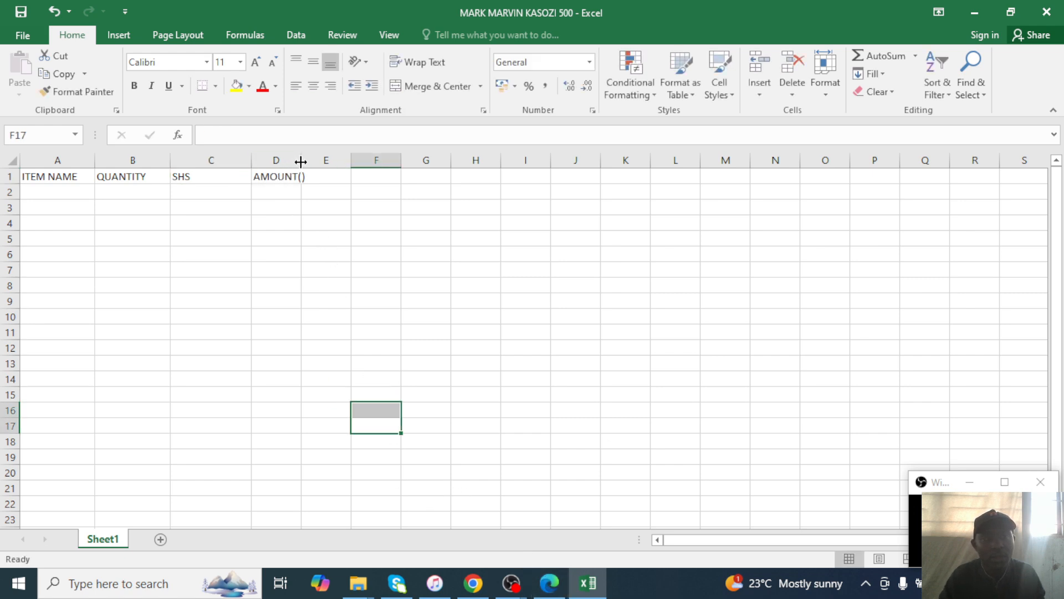
{"action": "key", "text": "ctrl+z"}
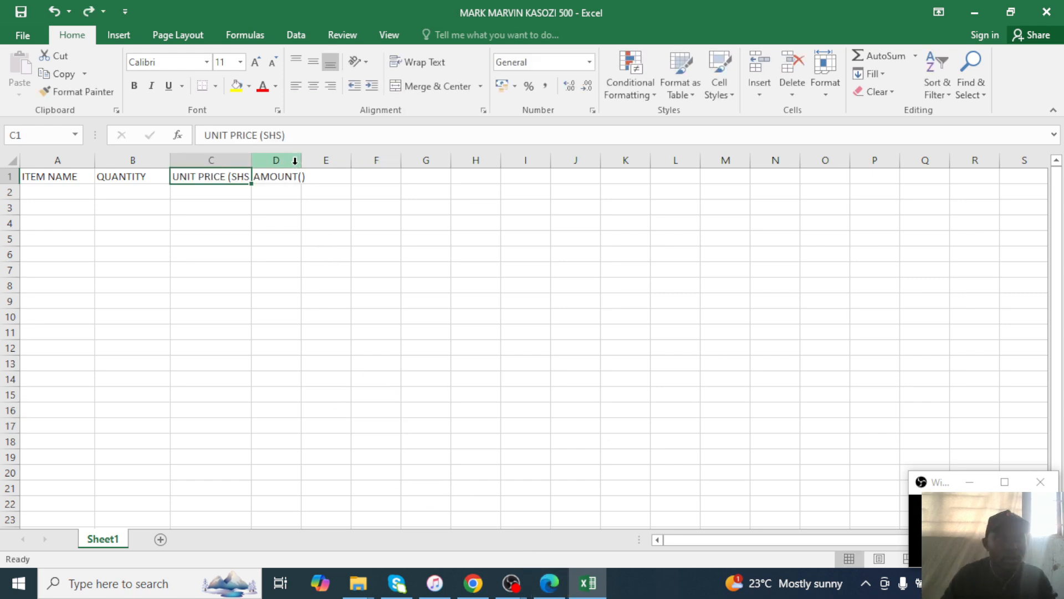
{"action": "left_click_drag", "start_coordinate": [297, 240], "coordinate": [277, 223]}
Widen columns C and D and complete D1 as AMOUNT(SHS).
{"action": "left_click_drag", "start_coordinate": [252, 161], "coordinate": [348, 160]}
{"action": "left_click", "coordinate": [355, 160]}
{"action": "double_click", "coordinate": [323, 176]}
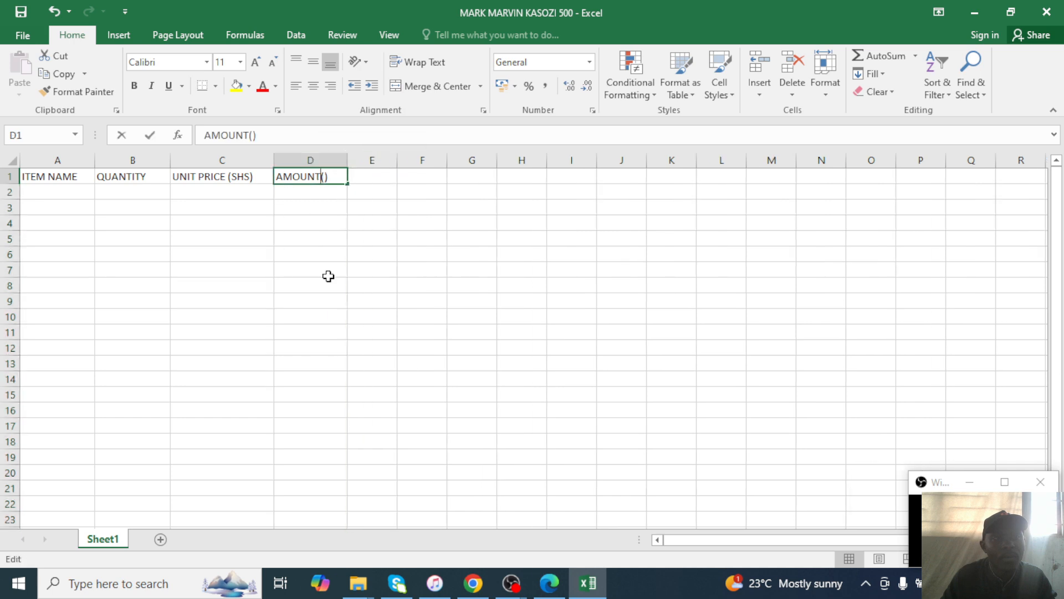
{"action": "type", "text": "SHS"}
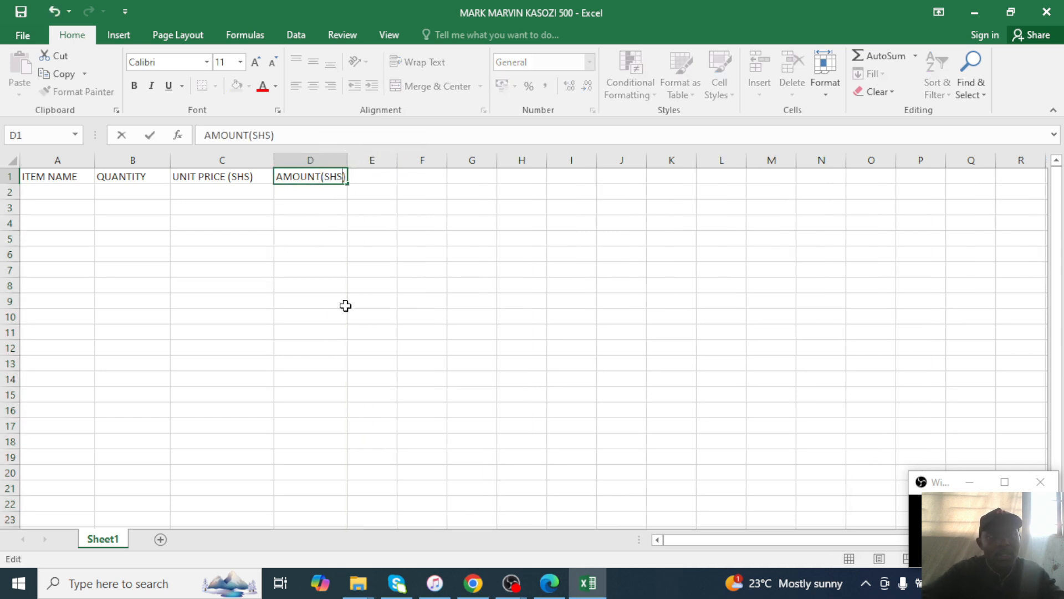
{"action": "left_click", "coordinate": [358, 177]}
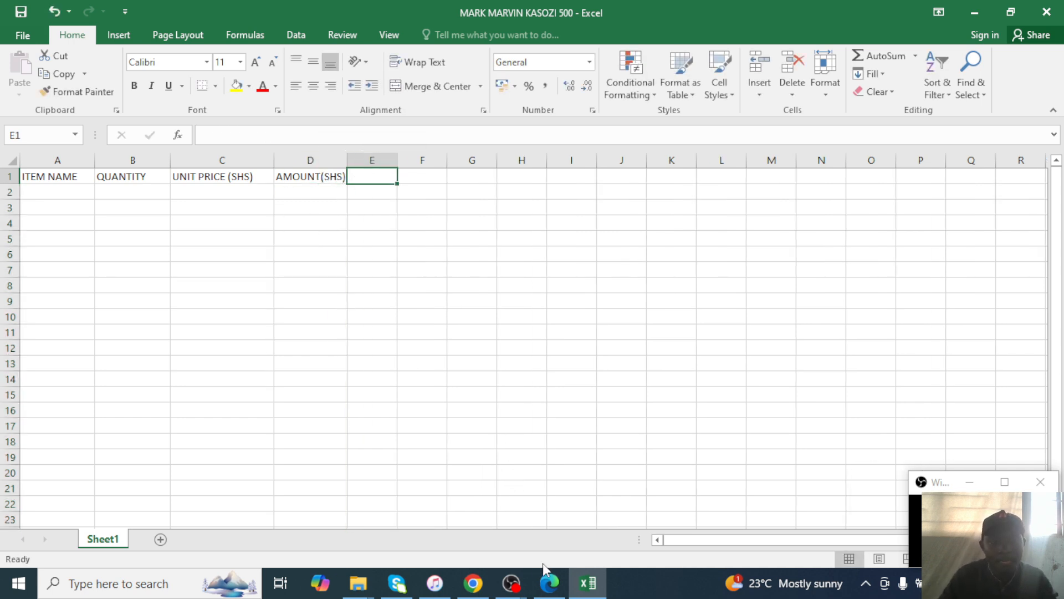
{"action": "left_click", "coordinate": [546, 583]}
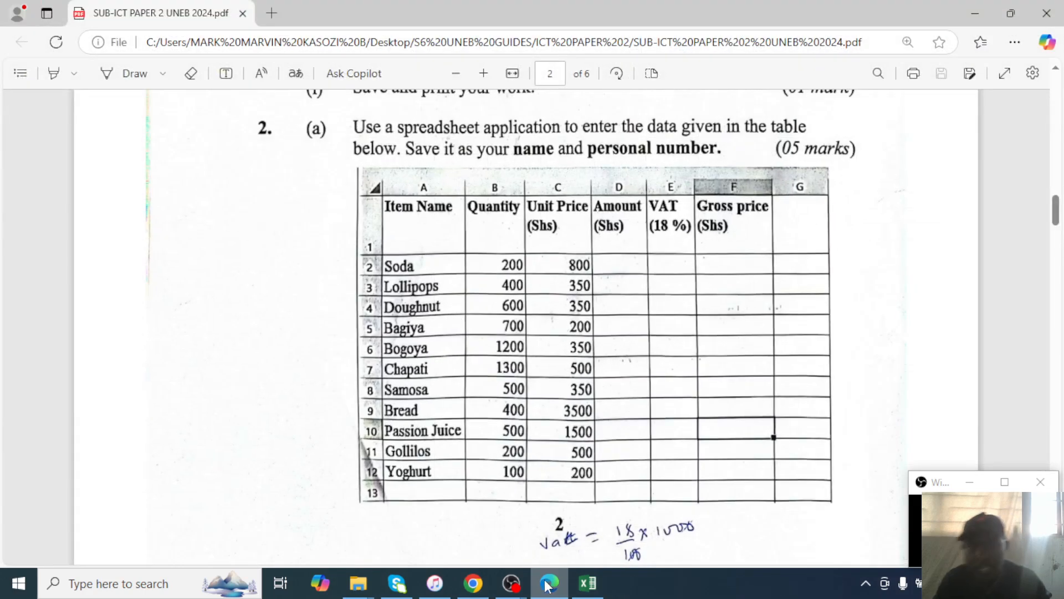
Enter the VAT(18%) header in E1, cancelling the stray 18% typed into D1.
{"action": "left_click", "coordinate": [546, 583]}
{"action": "type", "text": "VAT("}
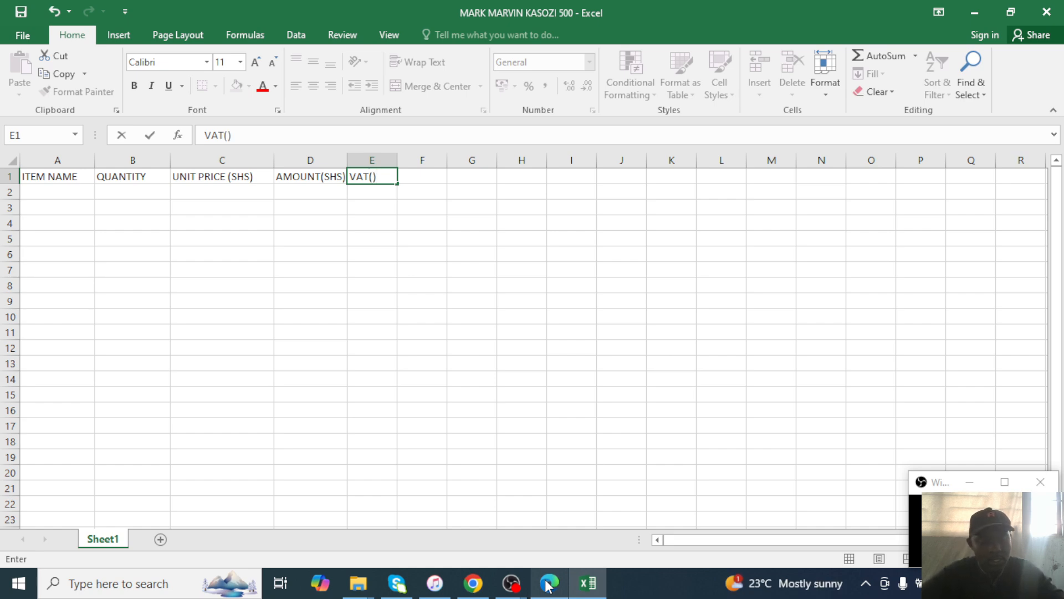
{"action": "key", "text": "ctrl+Return"}
{"action": "key", "text": "Left"}
{"action": "type", "text": "18"}
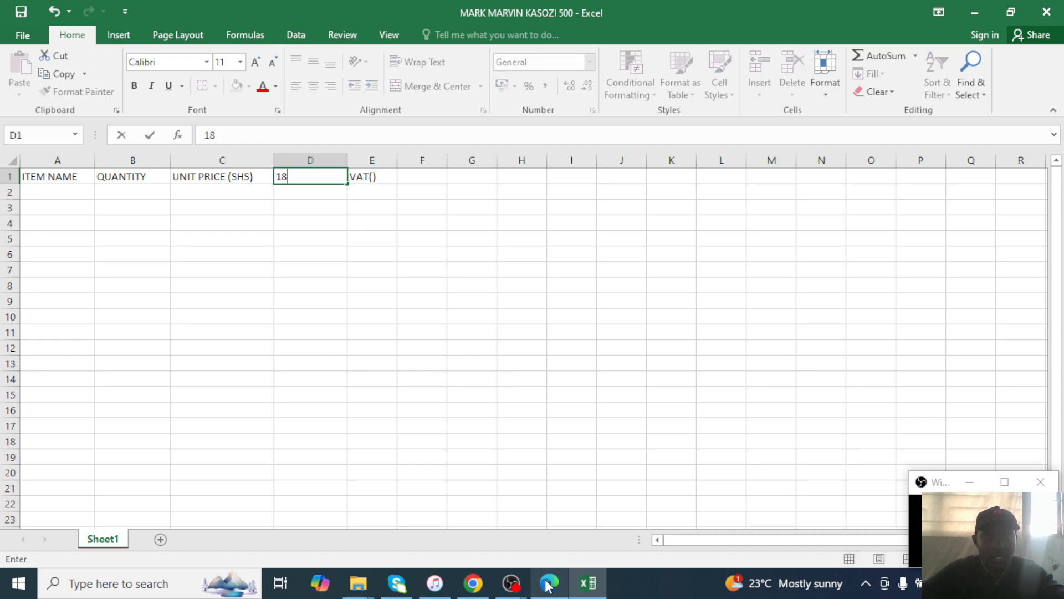
{"action": "type", "text": "%"}
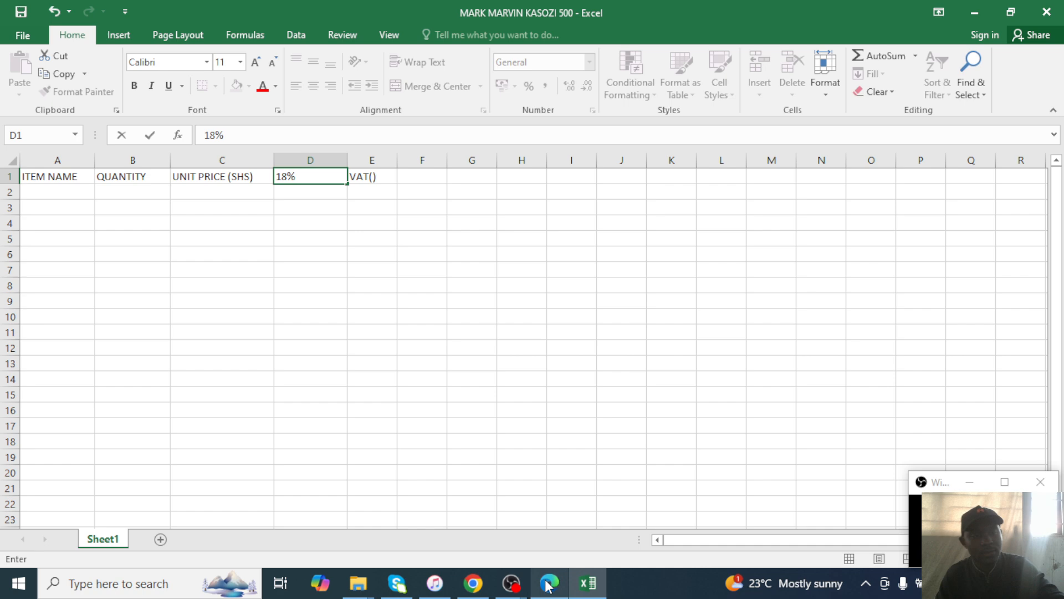
{"action": "key", "text": "Escape"}
{"action": "left_click", "coordinate": [371, 272]}
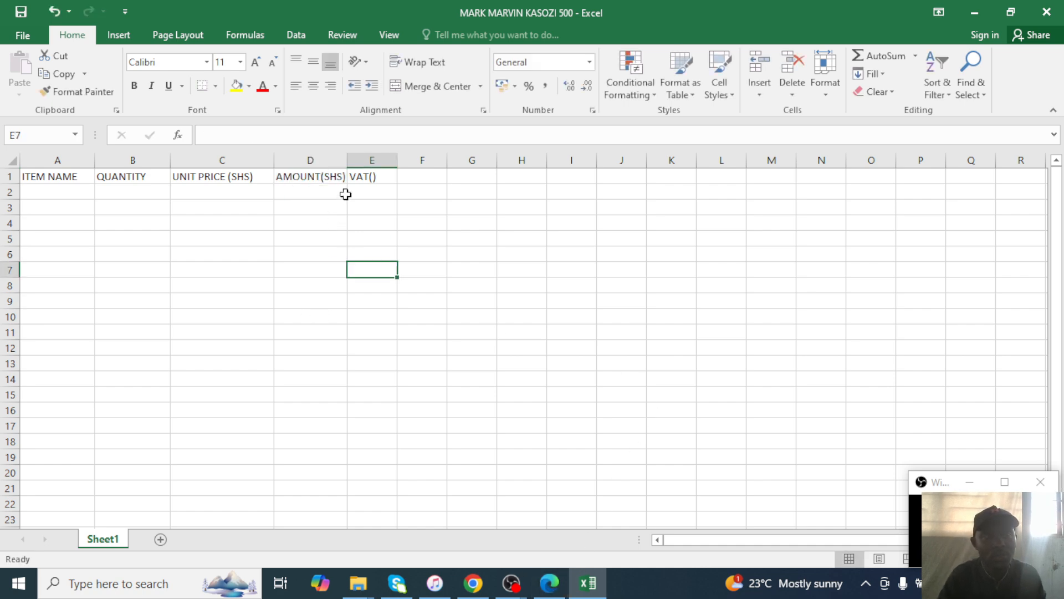
{"action": "double_click", "coordinate": [372, 176]}
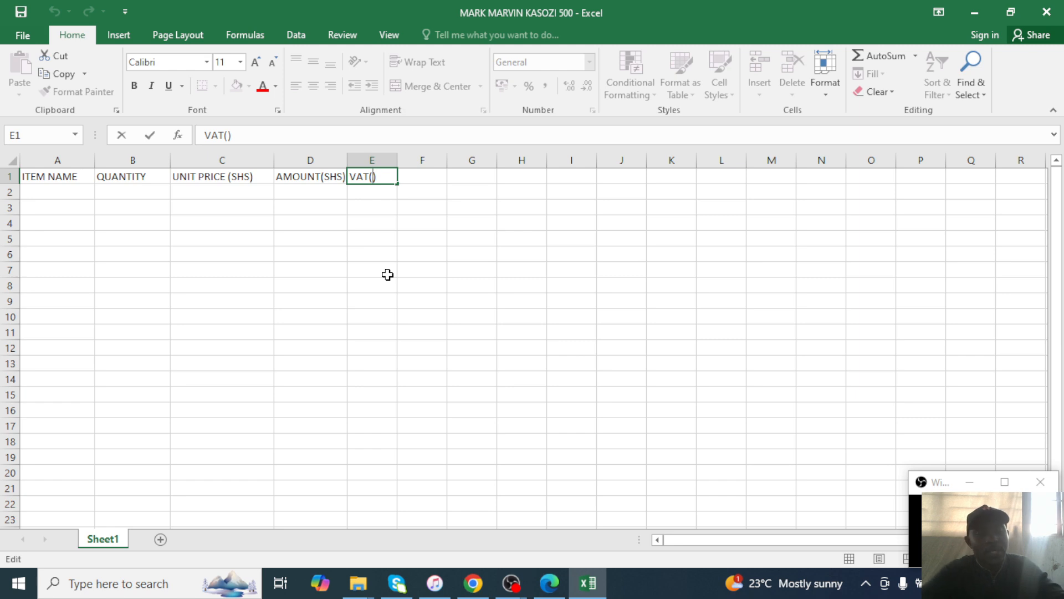
{"action": "type", "text": "18%"}
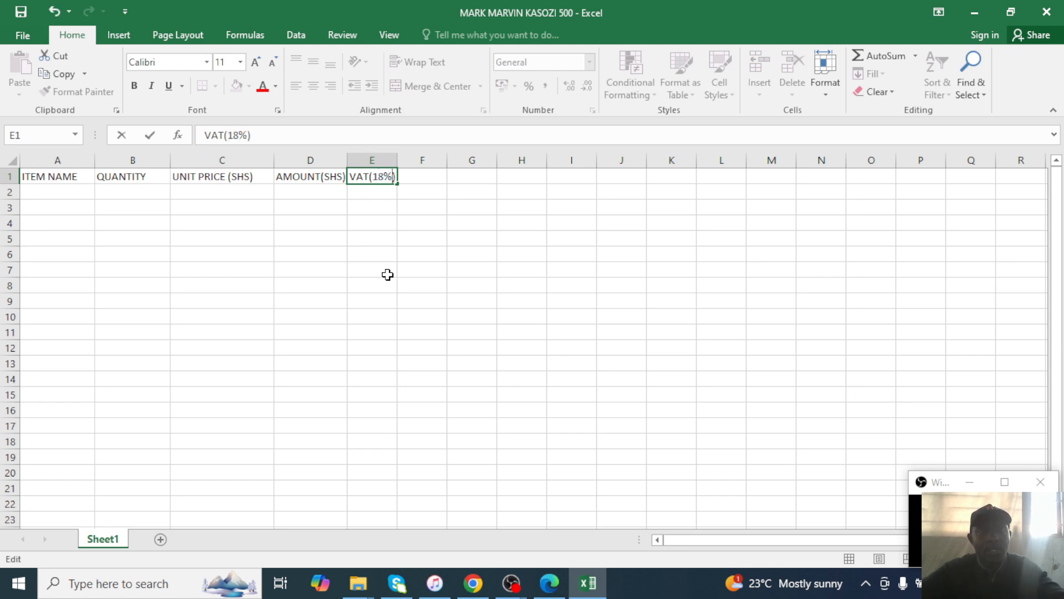
{"action": "left_click", "coordinate": [387, 275]}
Enter GROSS PRICE (SHS) in F1 and widen column F to show it.
{"action": "mouse_move", "coordinate": [411, 178]}
{"action": "left_mouse_down"}
{"action": "mouse_move", "coordinate": [421, 227]}
{"action": "mouse_move", "coordinate": [419, 176]}
{"action": "left_mouse_up"}
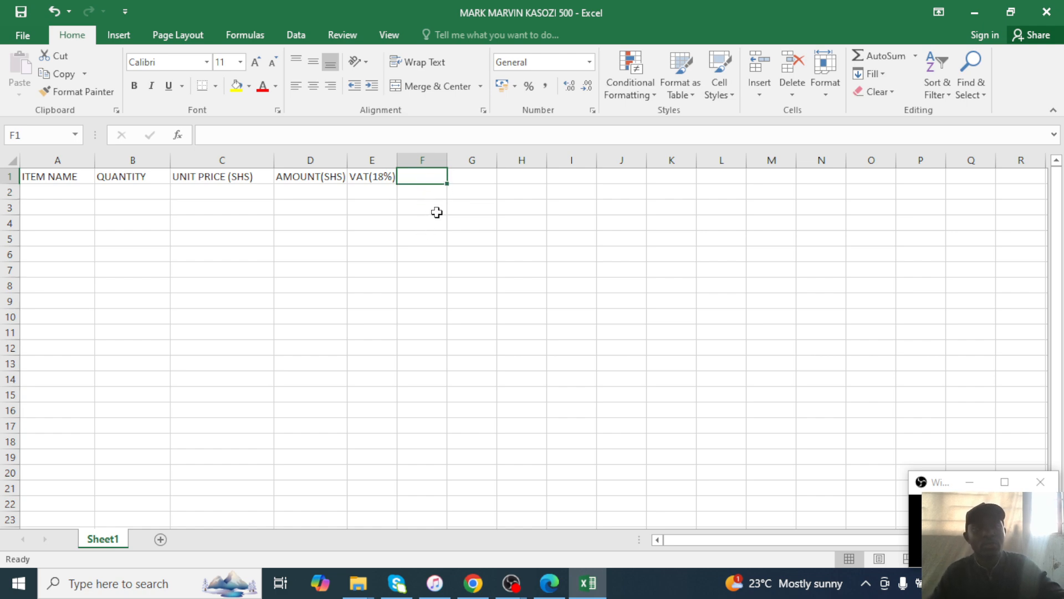
{"action": "type", "text": "GROSS "}
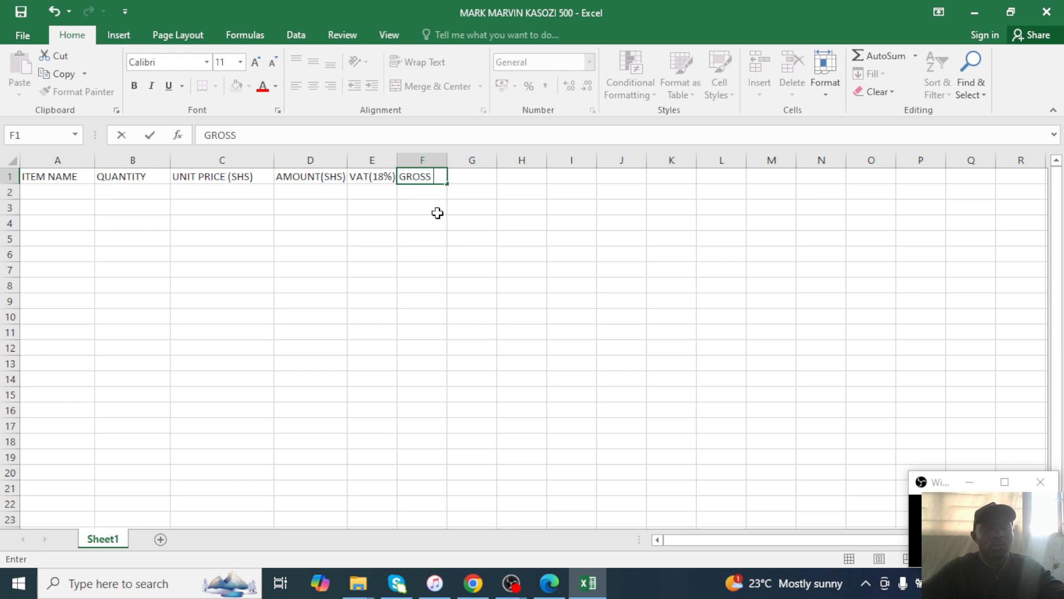
{"action": "type", "text": "PRO"}
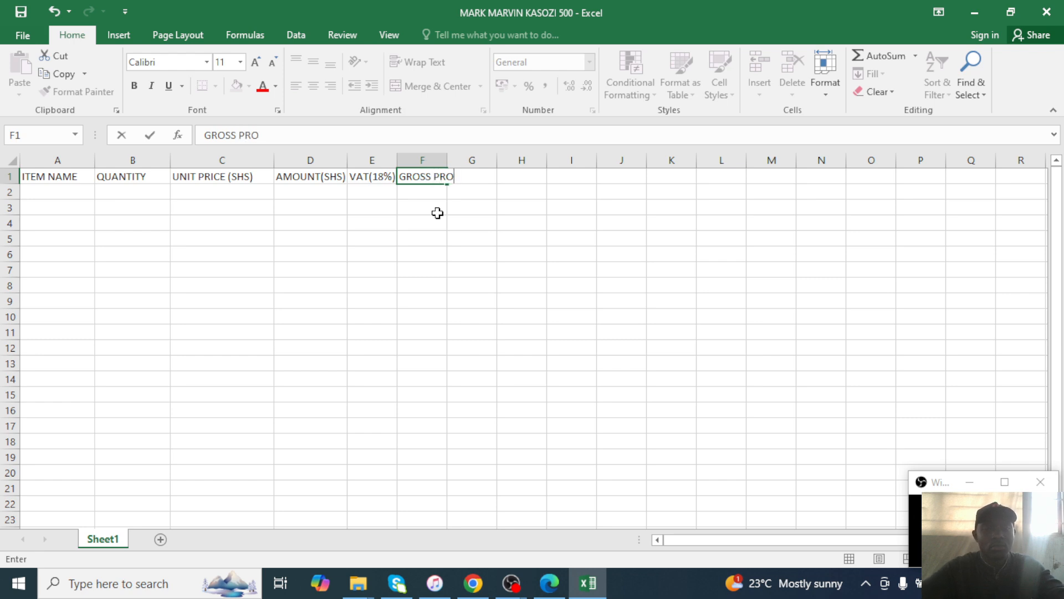
{"action": "type", "text": "CE ("}
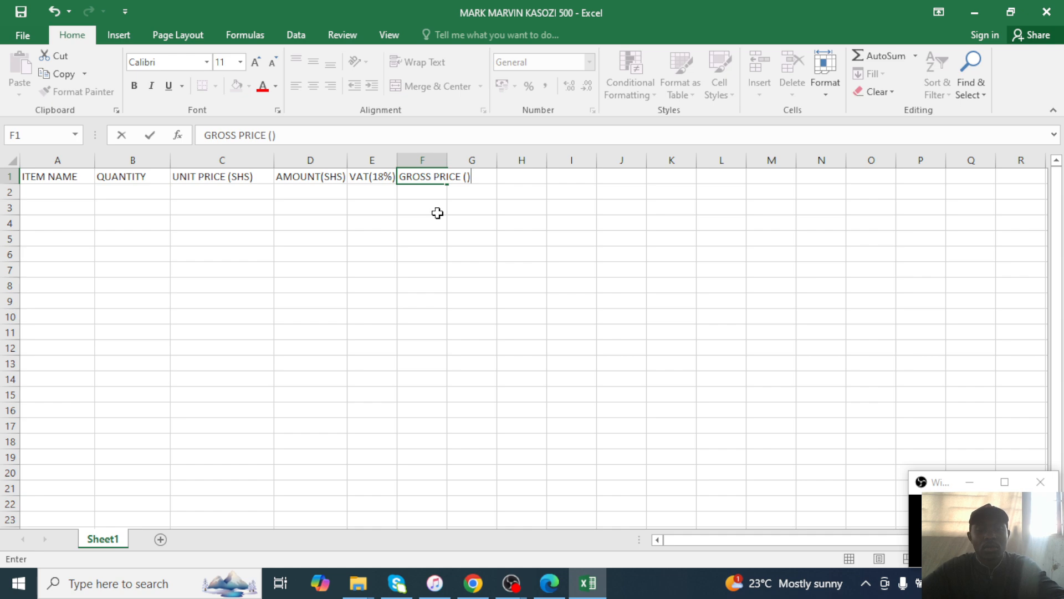
{"action": "key", "text": "Left"}
{"action": "type", "text": "SHS"}
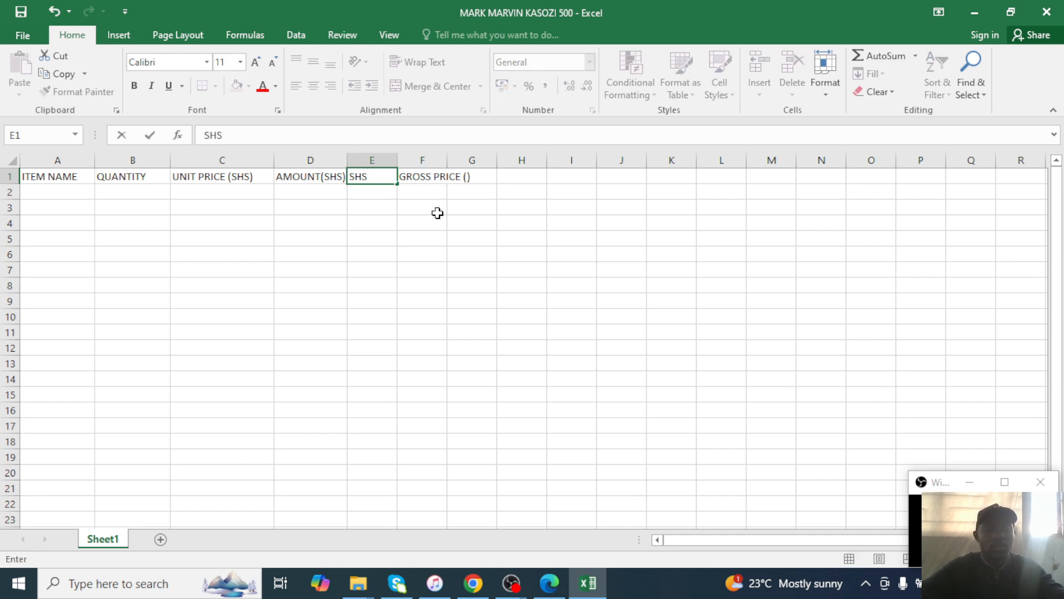
{"action": "key", "text": "ctrl+z"}
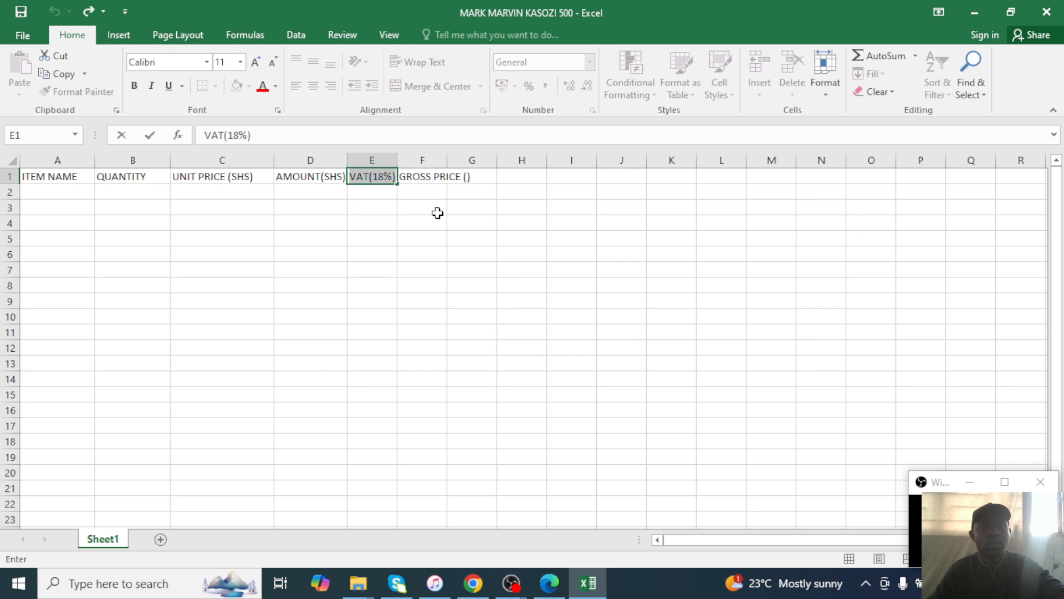
{"action": "double_click", "coordinate": [473, 175]}
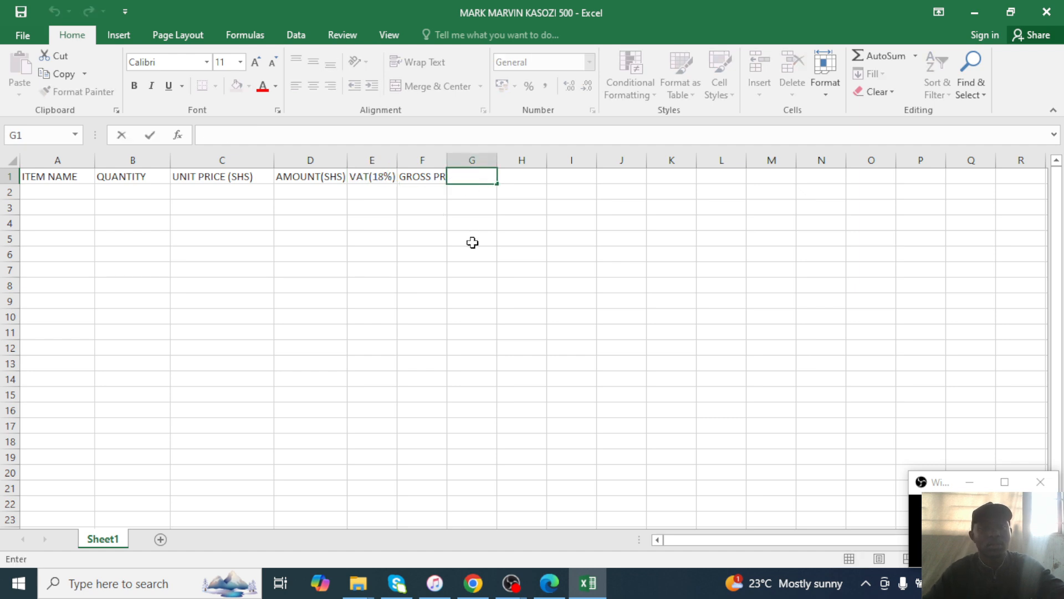
{"action": "left_click", "coordinate": [443, 161]}
{"action": "left_click_drag", "start_coordinate": [445, 160], "coordinate": [475, 160]}
{"action": "double_click", "coordinate": [466, 176]}
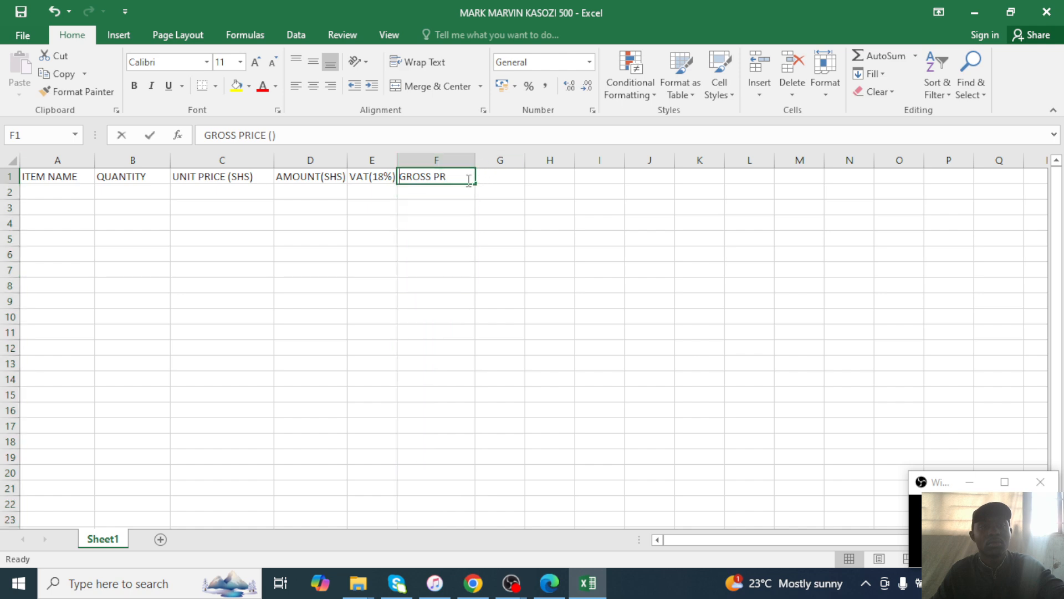
{"action": "type", "text": "SHS"}
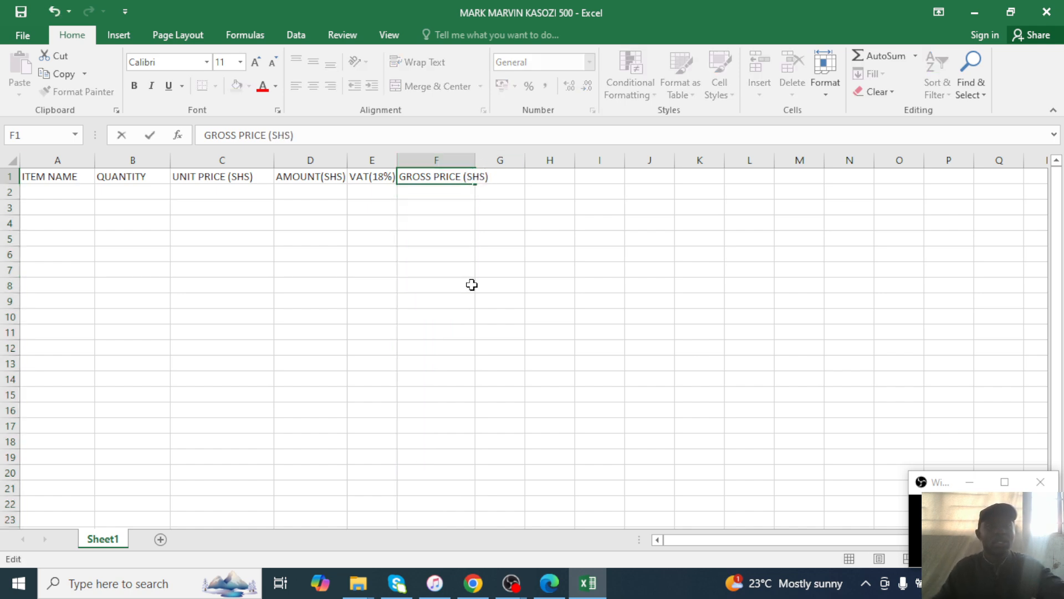
{"action": "left_click", "coordinate": [472, 284]}
Widen columns F, D and E, then check the exam PDF's item table.
{"action": "left_click", "coordinate": [498, 155]}
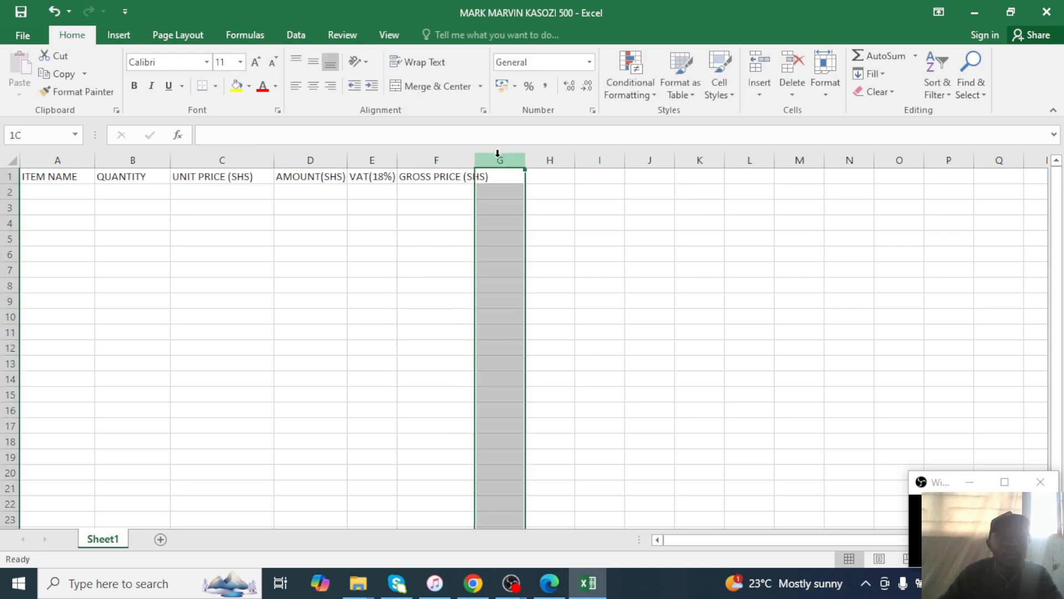
{"action": "left_click_drag", "start_coordinate": [475, 160], "coordinate": [501, 160]}
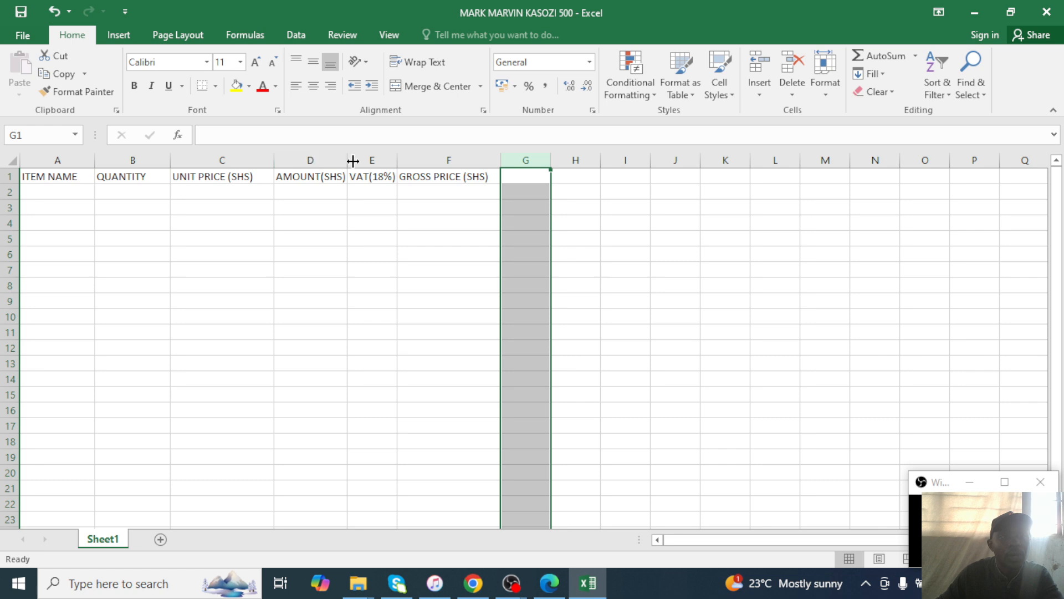
{"action": "left_click_drag", "start_coordinate": [348, 161], "coordinate": [357, 161]}
{"action": "left_click_drag", "start_coordinate": [412, 163], "coordinate": [422, 163]}
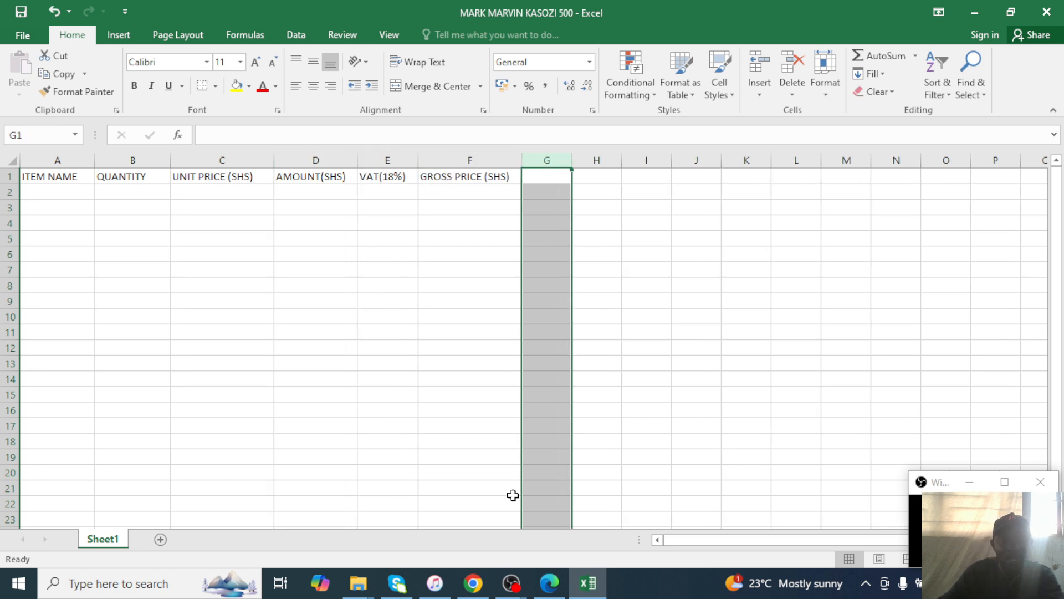
{"action": "left_click", "coordinate": [564, 574]}
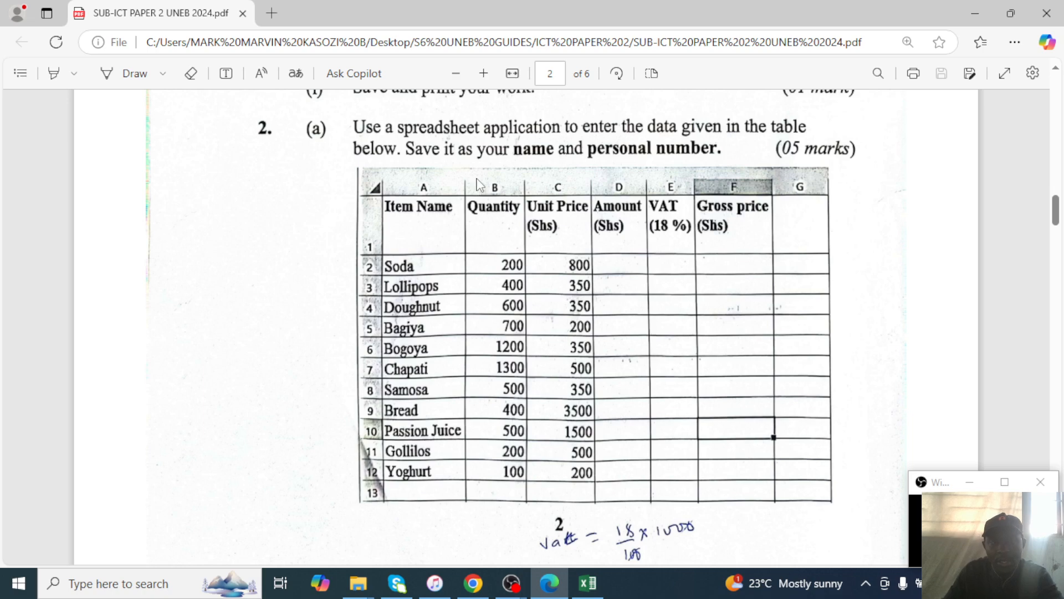
{"action": "left_click", "coordinate": [589, 583]}
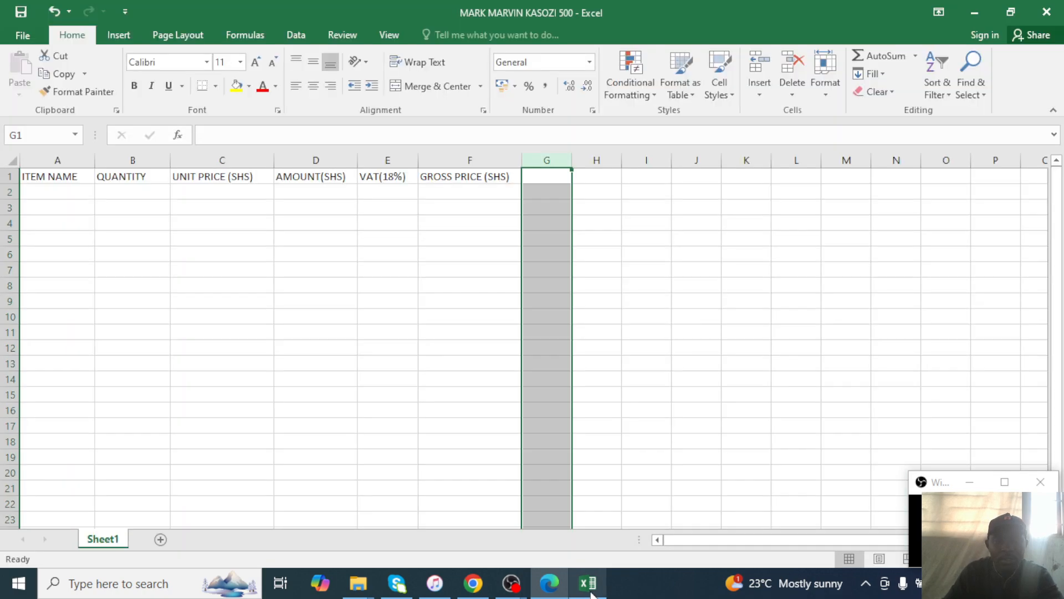
Turn on Wrap Text for header cells A1:F1 and make row 1 taller.
{"action": "left_click", "coordinate": [41, 193]}
{"action": "left_click_drag", "start_coordinate": [44, 178], "coordinate": [494, 175]}
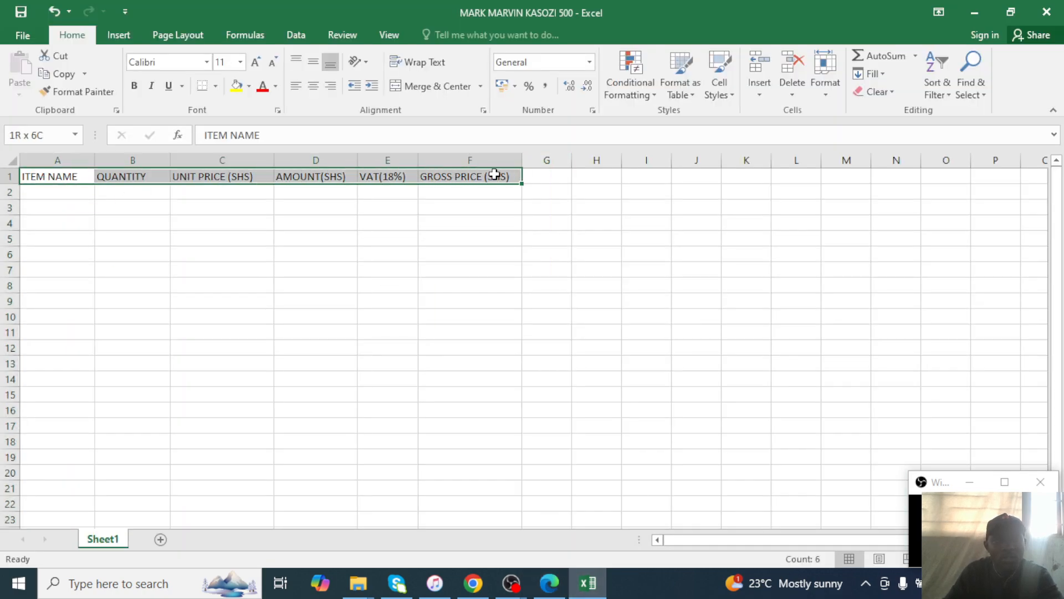
{"action": "left_click", "coordinate": [435, 64]}
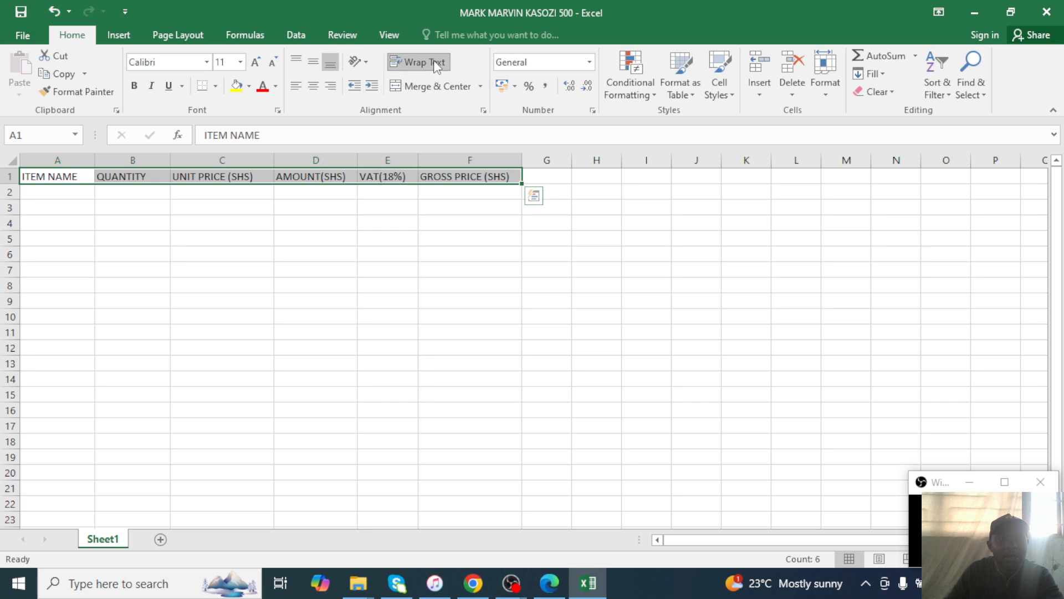
{"action": "left_click", "coordinate": [78, 216]}
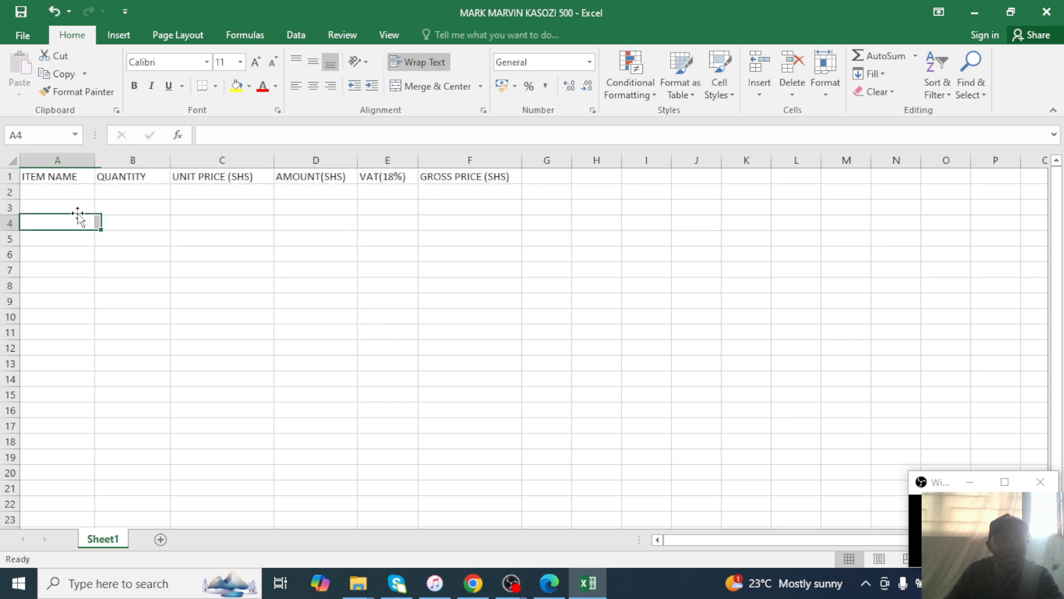
{"action": "left_click_drag", "start_coordinate": [50, 176], "coordinate": [443, 172]}
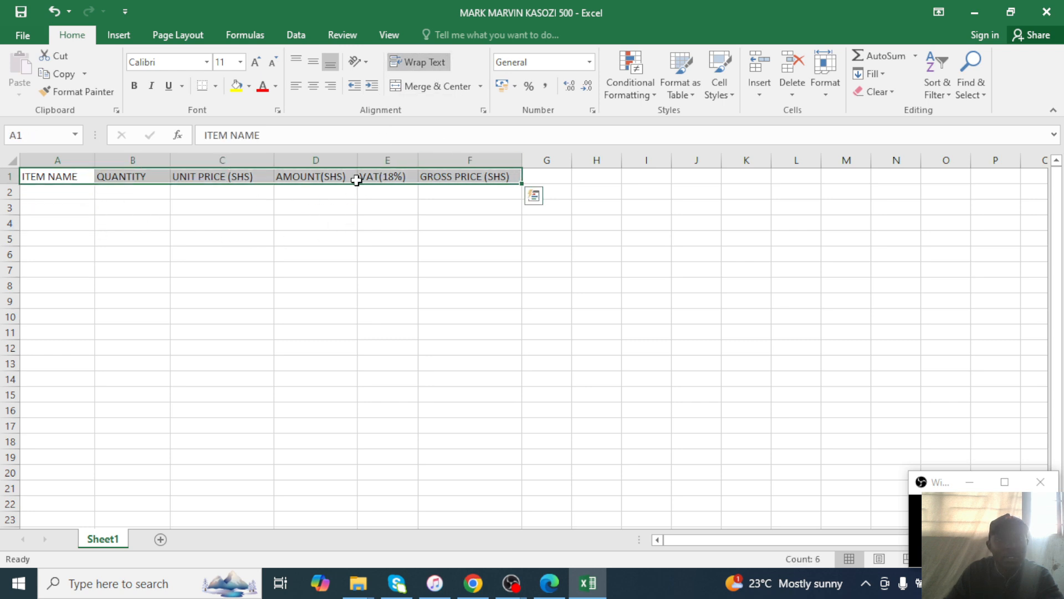
{"action": "left_click_drag", "start_coordinate": [324, 283], "coordinate": [317, 272]}
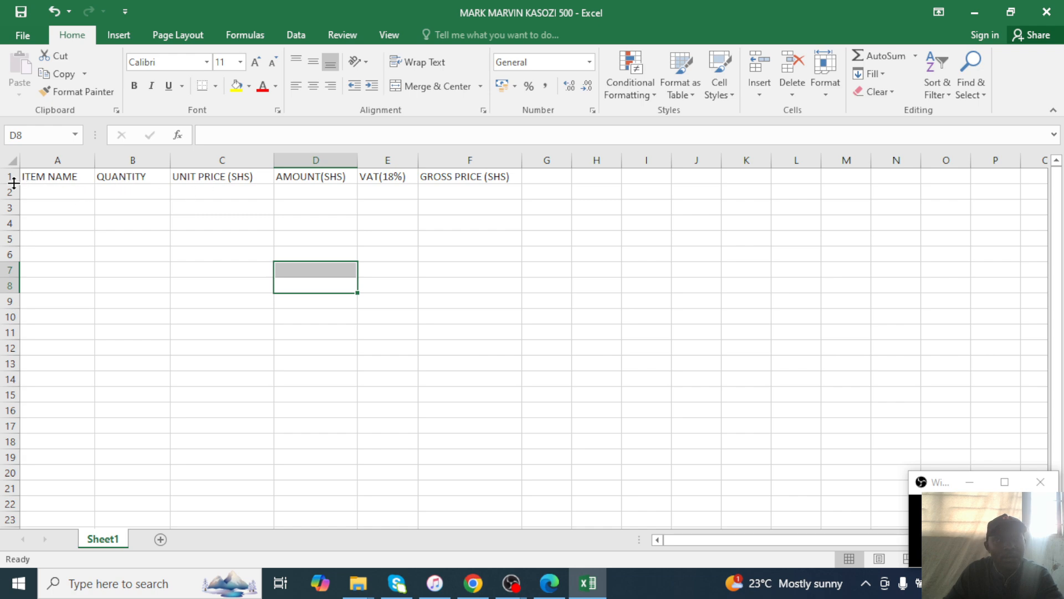
{"action": "left_click_drag", "start_coordinate": [14, 183], "coordinate": [13, 193]}
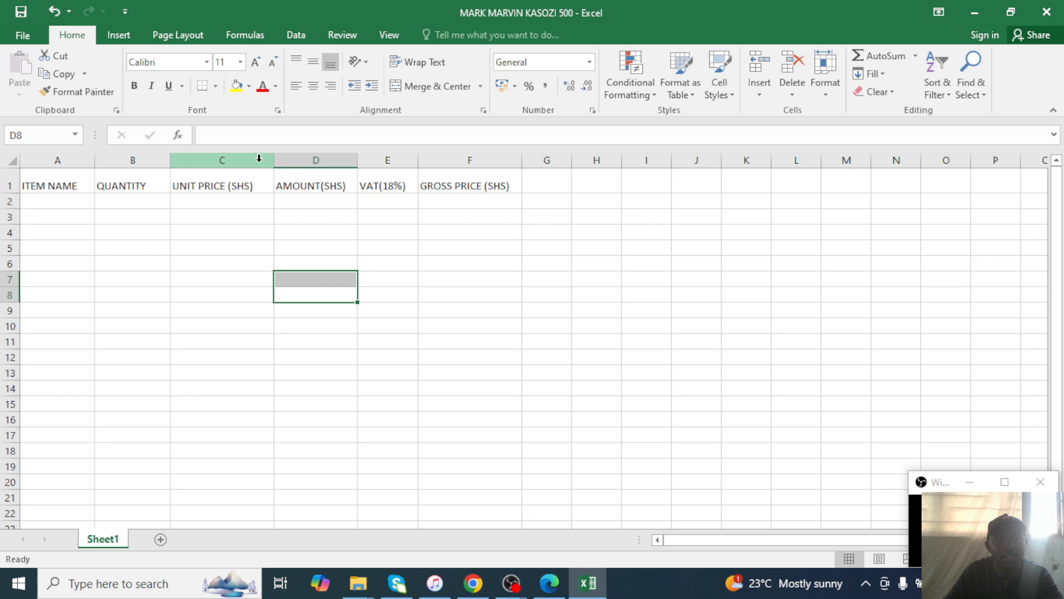
Narrow columns C, D and F so their headings wrap onto two lines.
{"action": "left_click_drag", "start_coordinate": [274, 160], "coordinate": [229, 160]}
{"action": "left_click", "coordinate": [221, 265]}
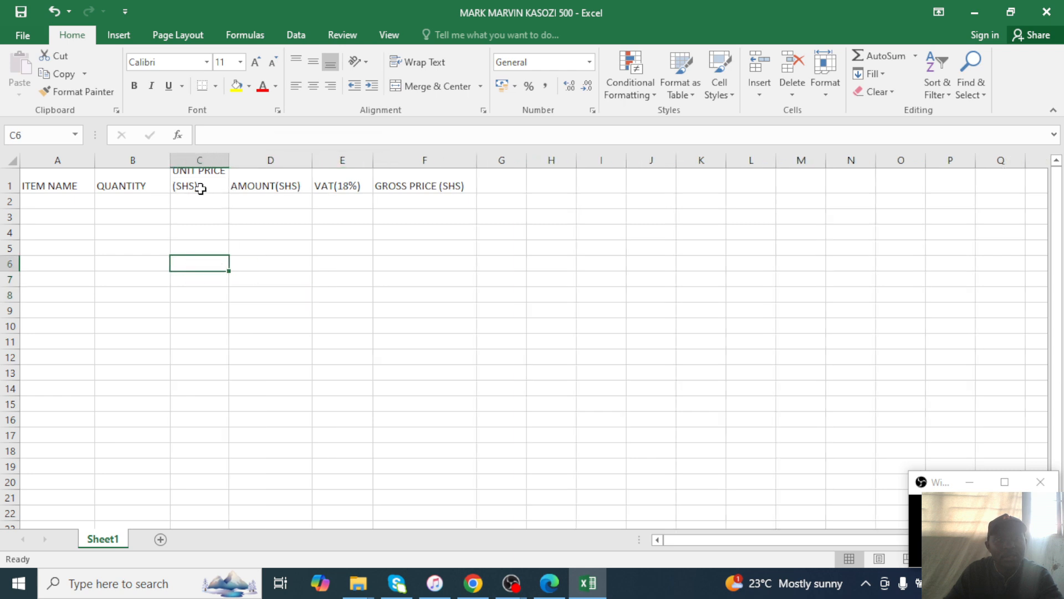
{"action": "key", "text": "Up"}
{"action": "key", "text": "Up"}
{"action": "key", "text": "Up"}
{"action": "key", "text": "Up"}
{"action": "left_click_drag", "start_coordinate": [14, 190], "coordinate": [14, 200]}
{"action": "left_click_drag", "start_coordinate": [312, 162], "coordinate": [288, 162]}
{"action": "left_click", "coordinate": [252, 269]}
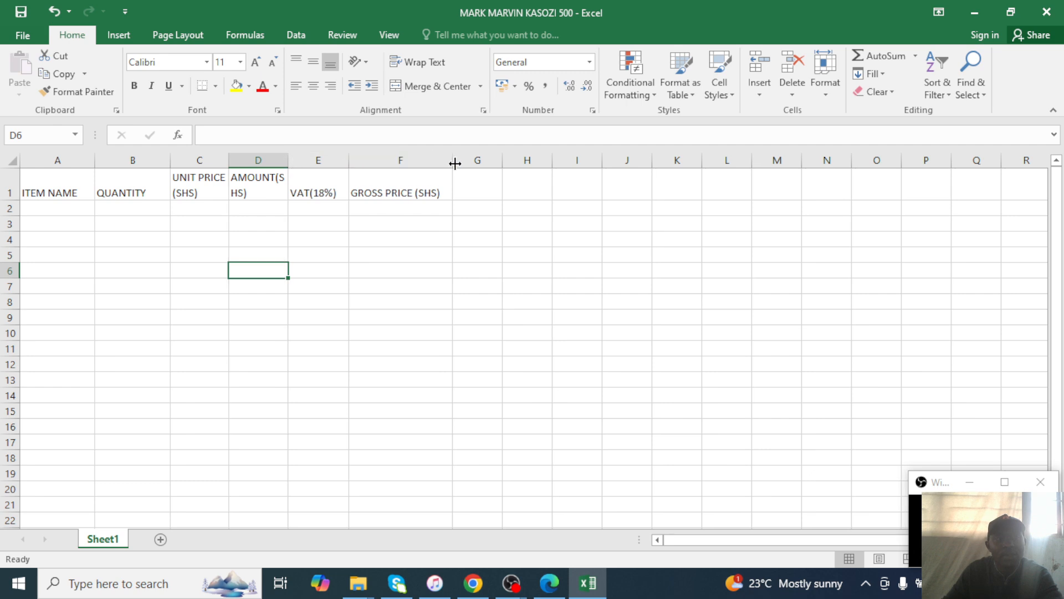
{"action": "left_click_drag", "start_coordinate": [452, 161], "coordinate": [416, 163]}
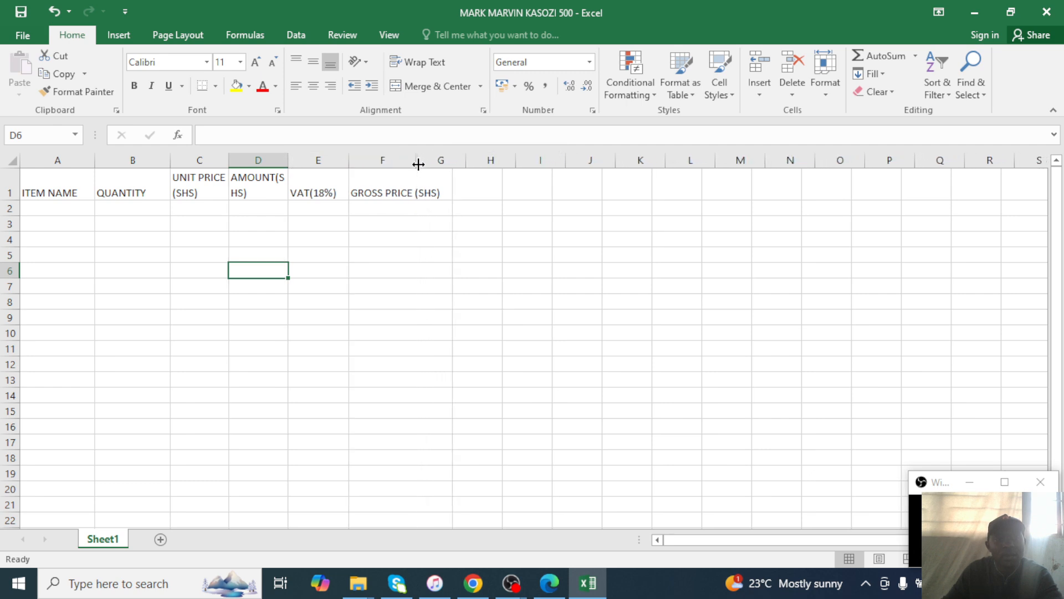
{"action": "left_click", "coordinate": [387, 252]}
{"action": "mouse_move", "coordinate": [288, 164]}
{"action": "left_mouse_down"}
{"action": "mouse_move", "coordinate": [275, 164]}
{"action": "mouse_move", "coordinate": [285, 161]}
{"action": "left_mouse_up"}
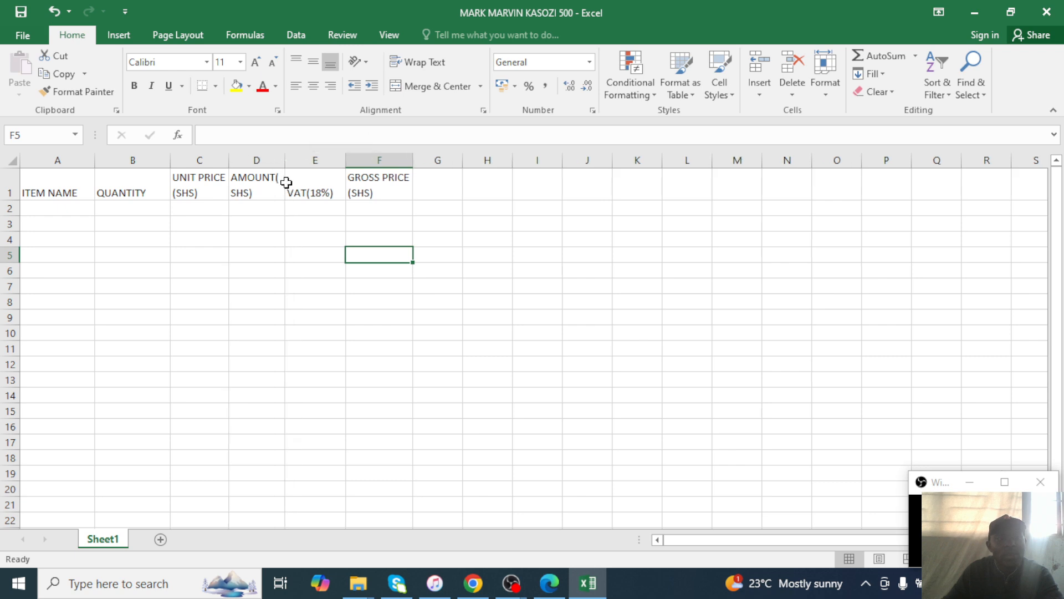
Add a space so D1 reads AMOUNT (SHS), then view the exam PDF.
{"action": "double_click", "coordinate": [278, 178]}
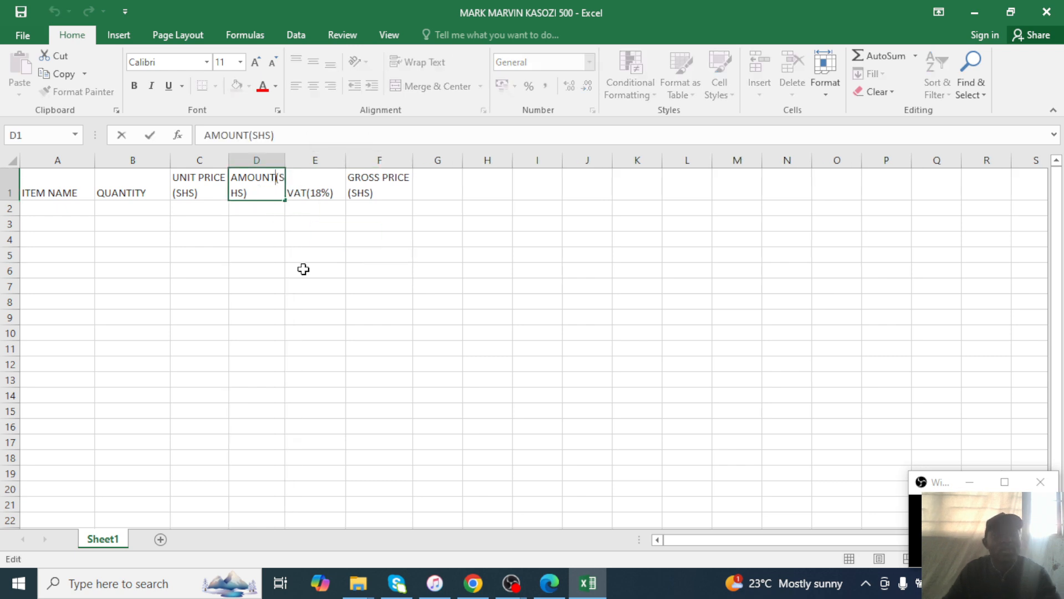
{"action": "left_click", "coordinate": [196, 256]}
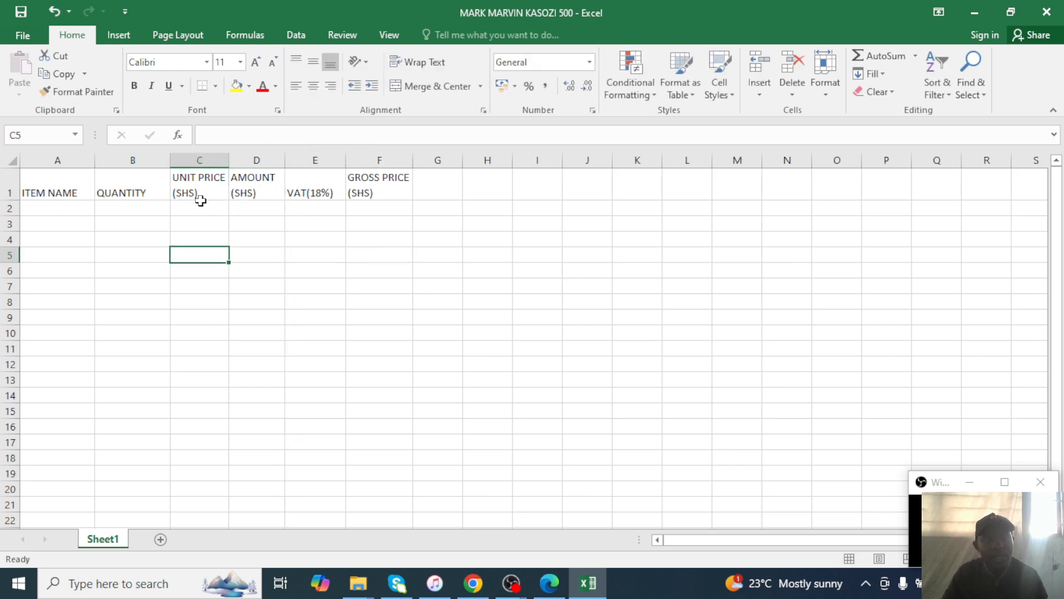
{"action": "left_click", "coordinate": [550, 582]}
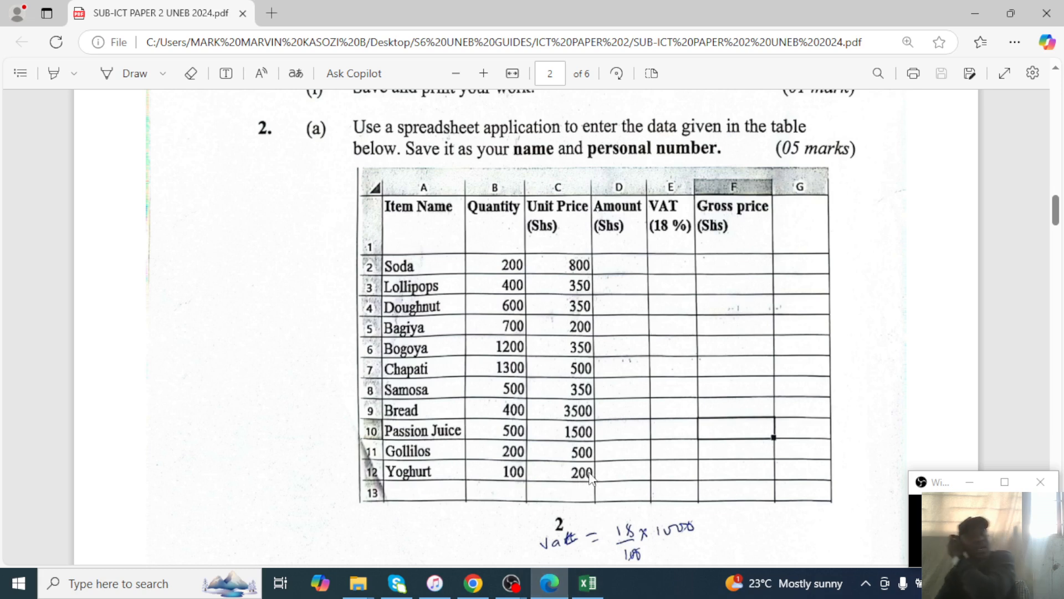
Enter SODA, LOLLIPOPS and DOUGHUTS in cells A2 to A4.
{"action": "left_click", "coordinate": [589, 584]}
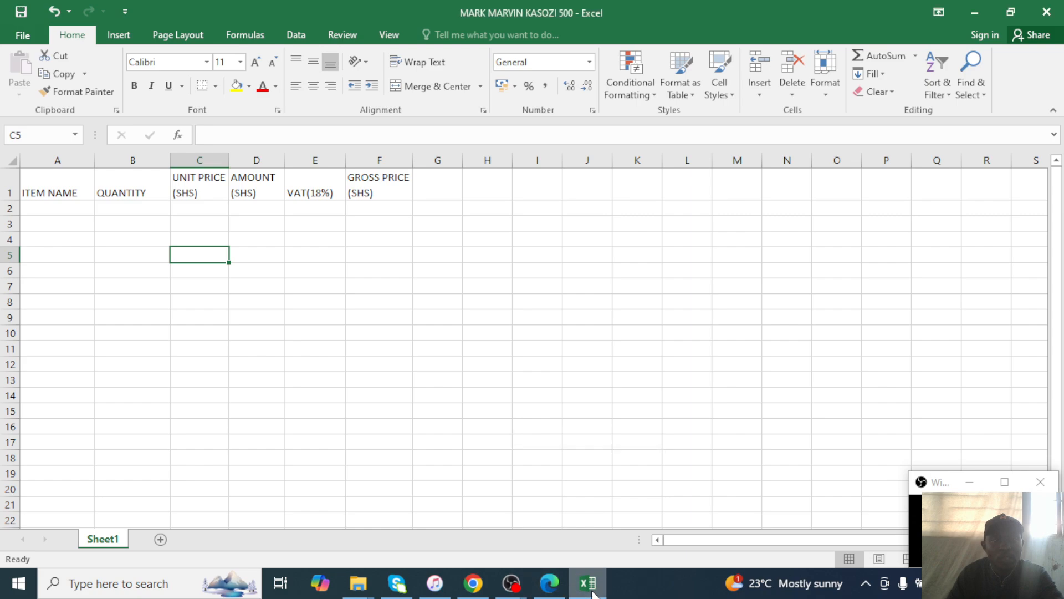
{"action": "left_click", "coordinate": [591, 591]}
{"action": "left_click", "coordinate": [589, 584]}
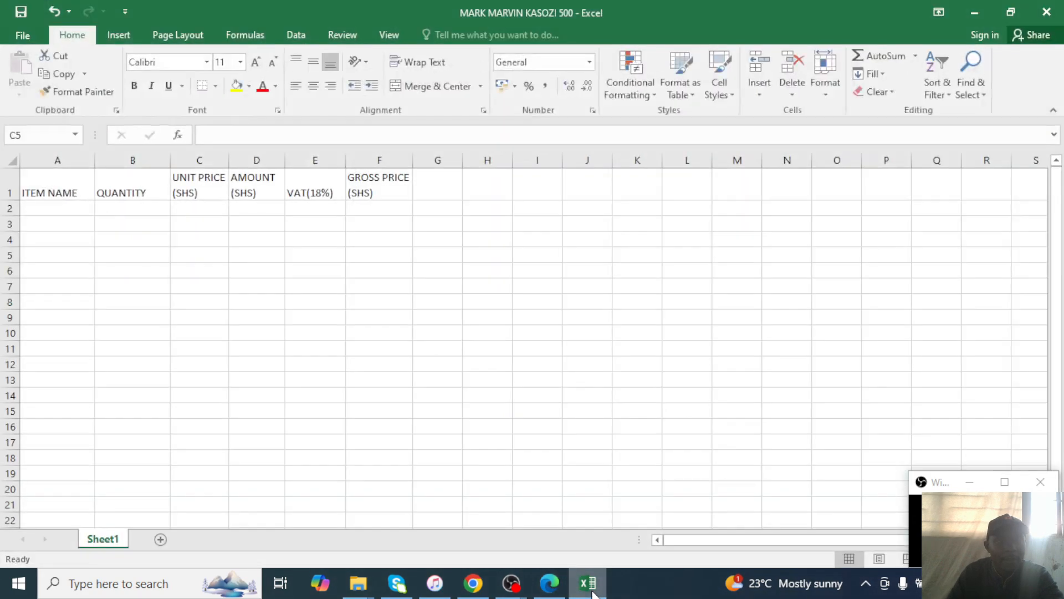
{"action": "left_click", "coordinate": [589, 583]}
{"action": "left_click", "coordinate": [589, 584]}
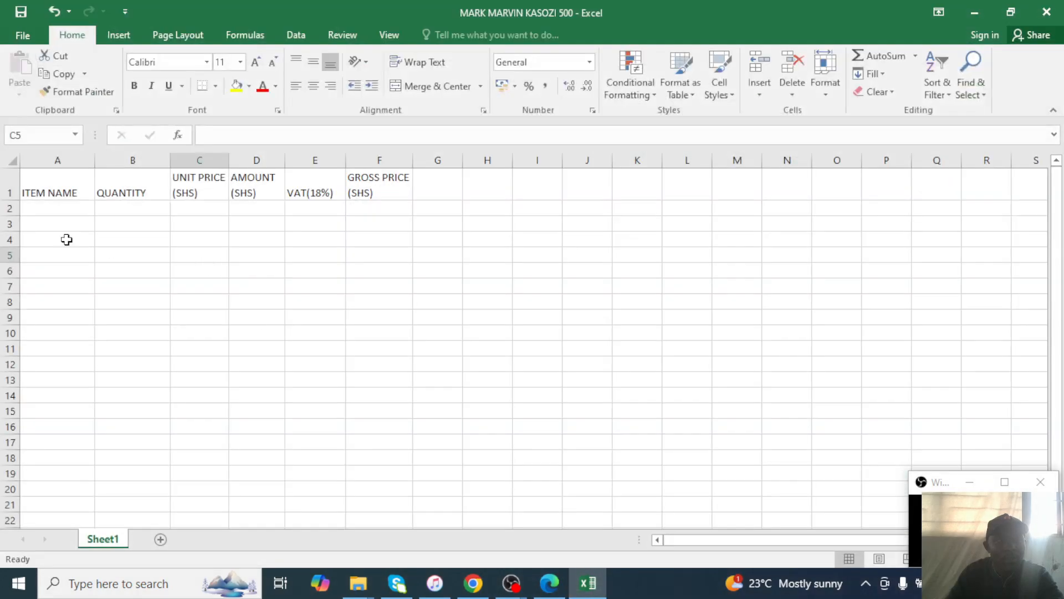
{"action": "left_click", "coordinate": [42, 208]}
{"action": "type", "text": "SODA"}
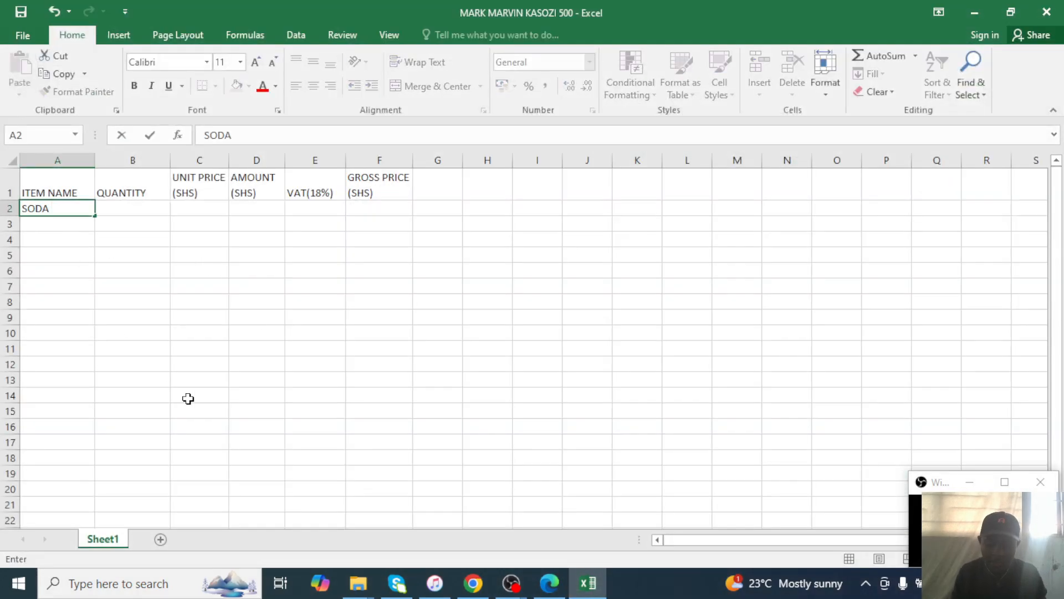
{"action": "key", "text": "Return"}
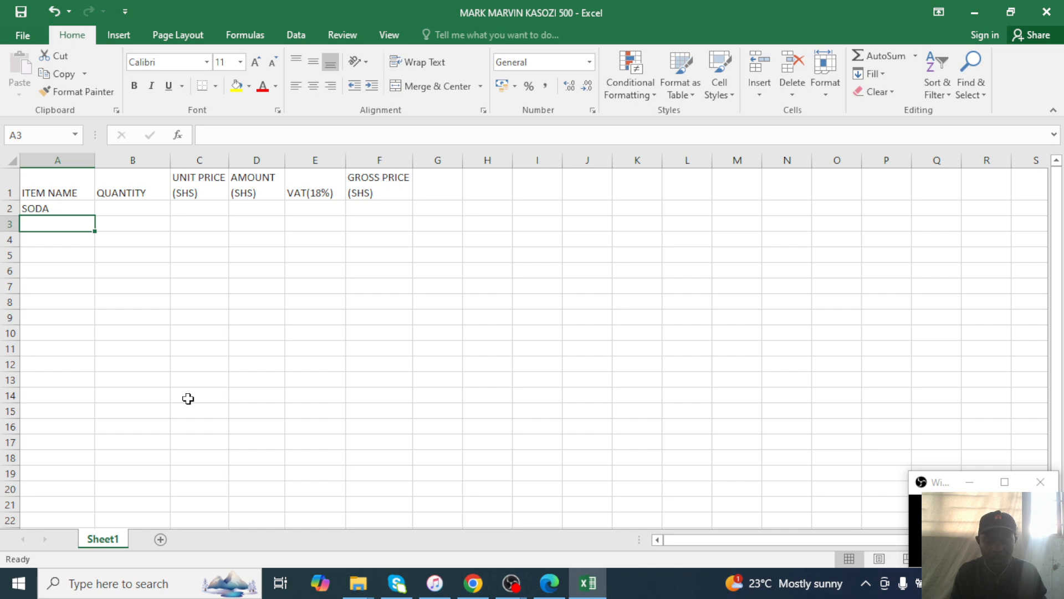
{"action": "type", "text": "LOLLIP"}
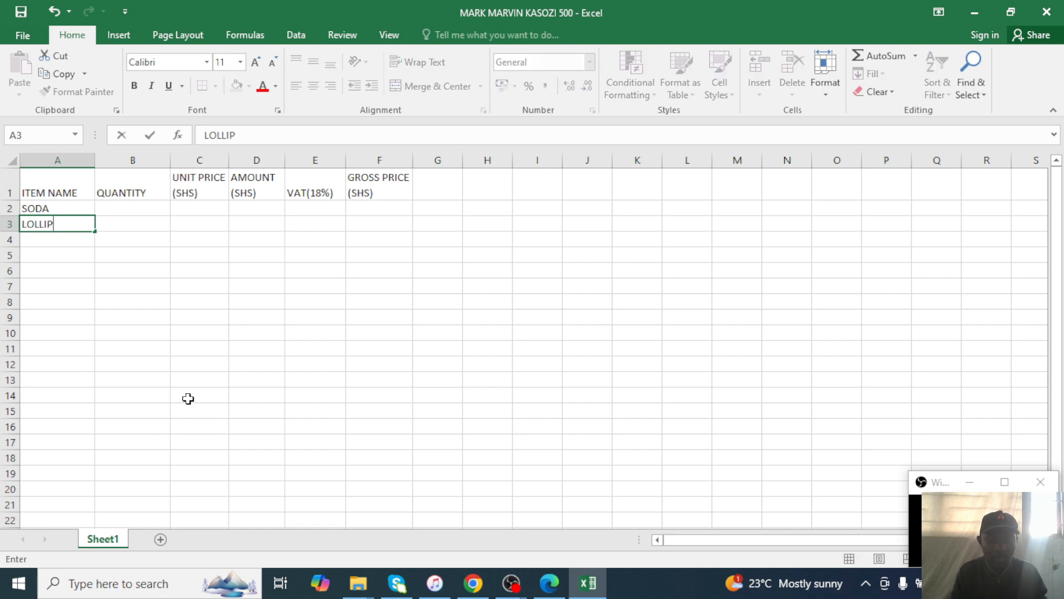
{"action": "type", "text": "OPS"}
{"action": "key", "text": "Return"}
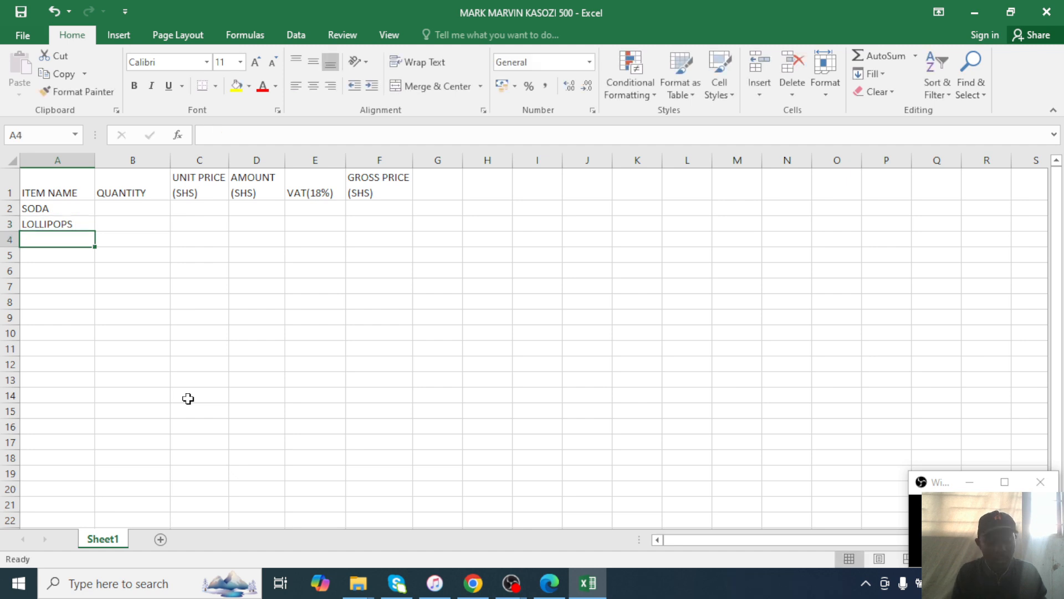
{"action": "type", "text": "DOUGHUTS"}
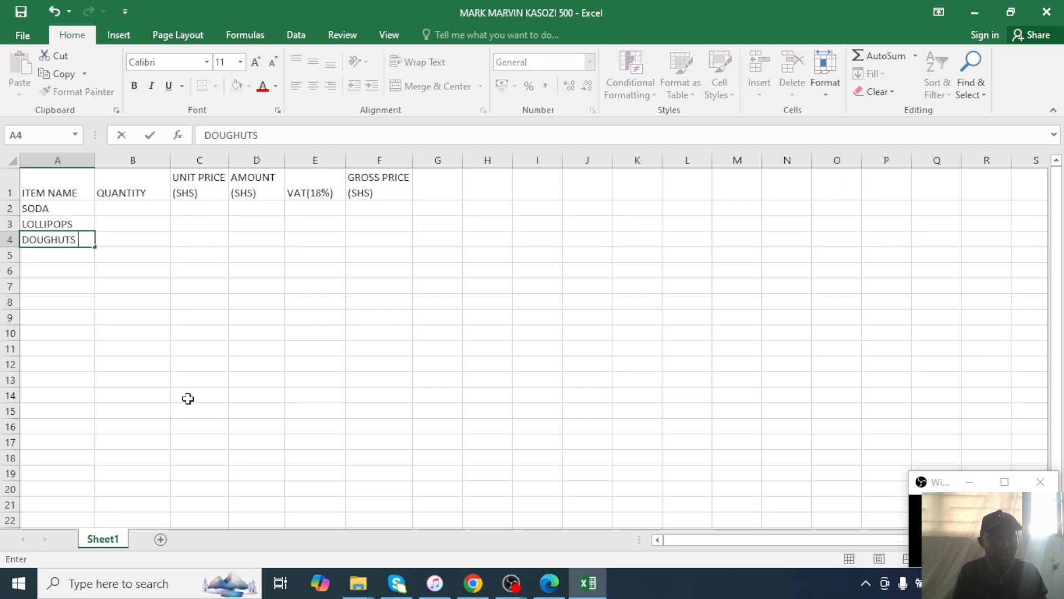
{"action": "key", "text": "Return"}
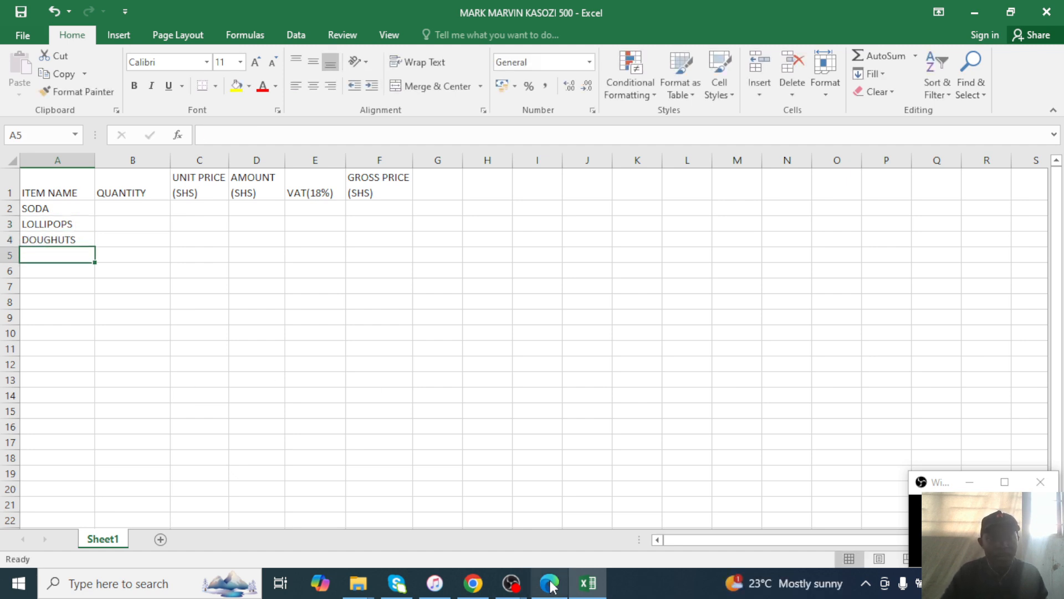
Add BAGIYA, BOGOYA, CHAPATI and SAMOSA below, checking names against the exam PDF.
{"action": "left_click", "coordinate": [550, 583]}
{"action": "left_click", "coordinate": [549, 583]}
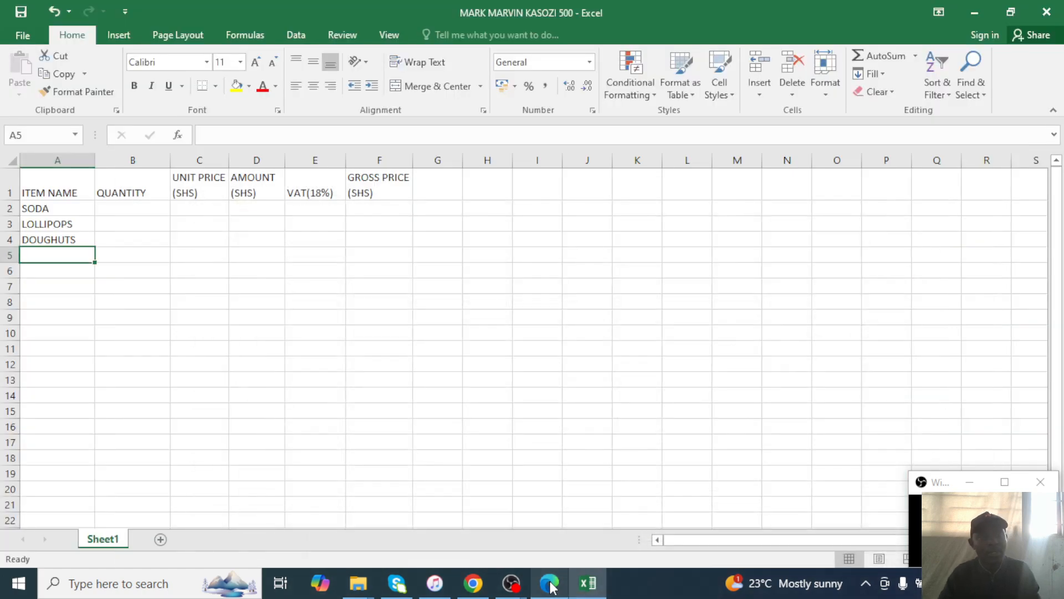
{"action": "type", "text": "BAGIYA"}
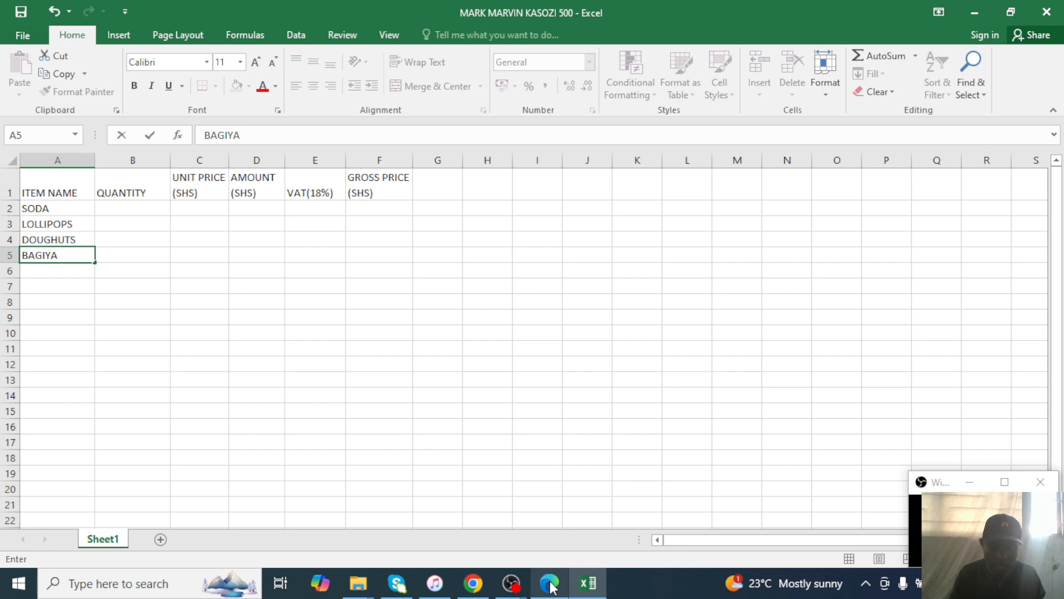
{"action": "key", "text": "Return"}
{"action": "type", "text": "BOGOYA"}
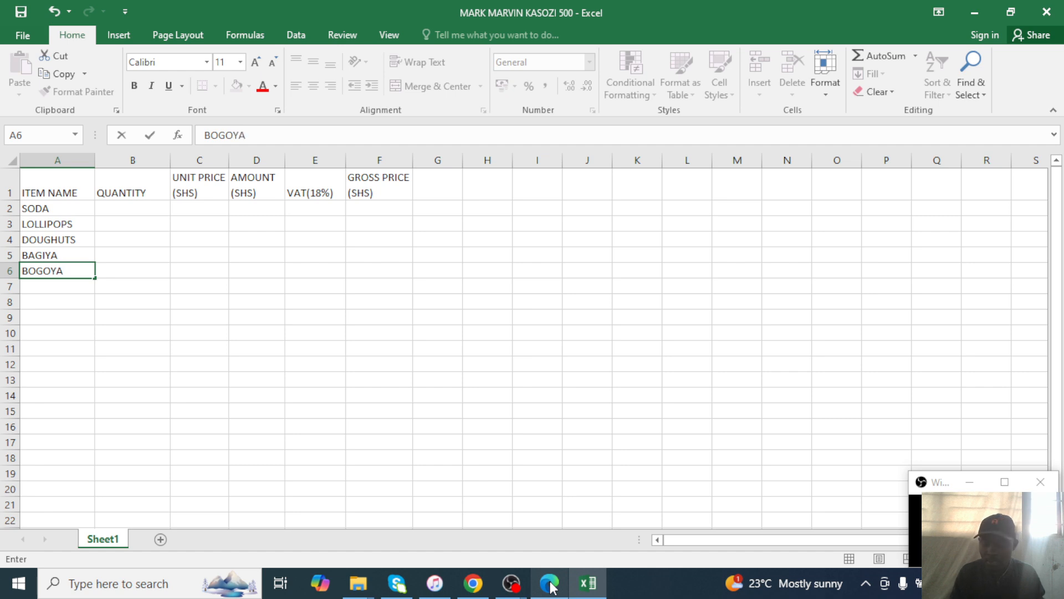
{"action": "key", "text": "Return"}
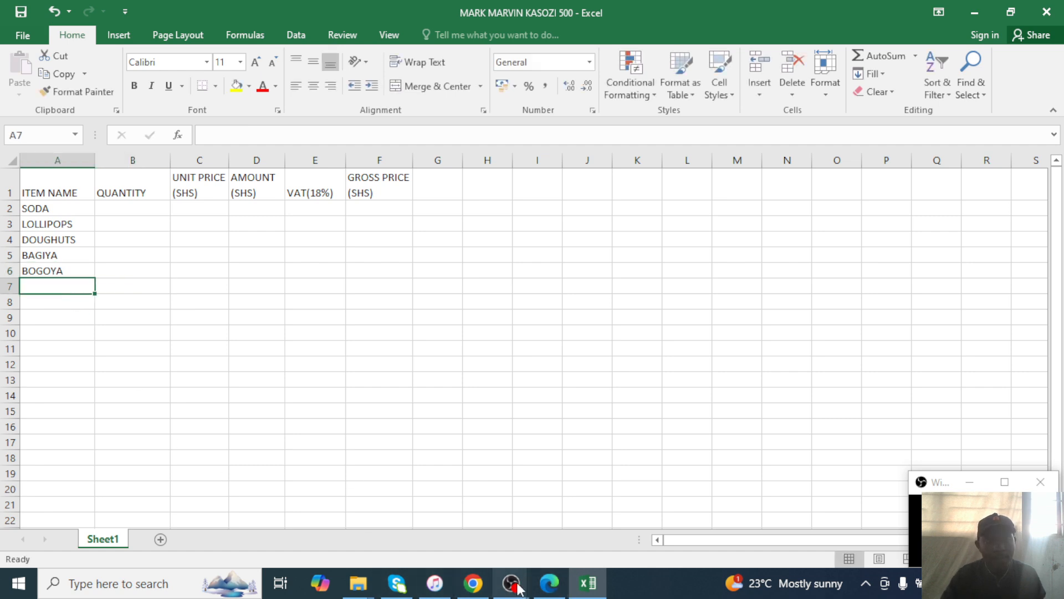
{"action": "left_click", "coordinate": [563, 586]}
{"action": "left_click", "coordinate": [563, 587]}
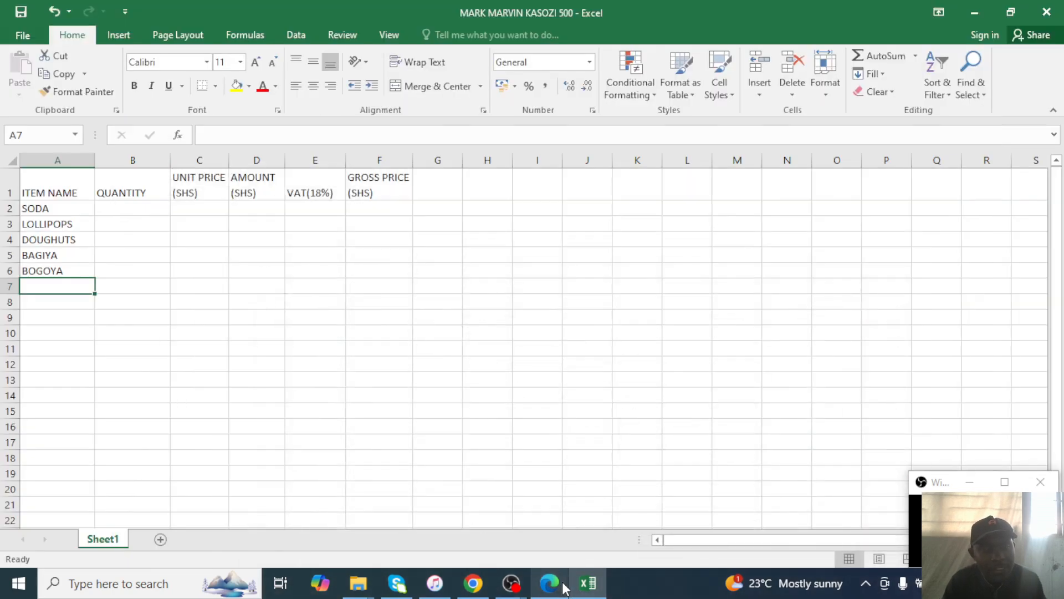
{"action": "type", "text": "CHAPATI"}
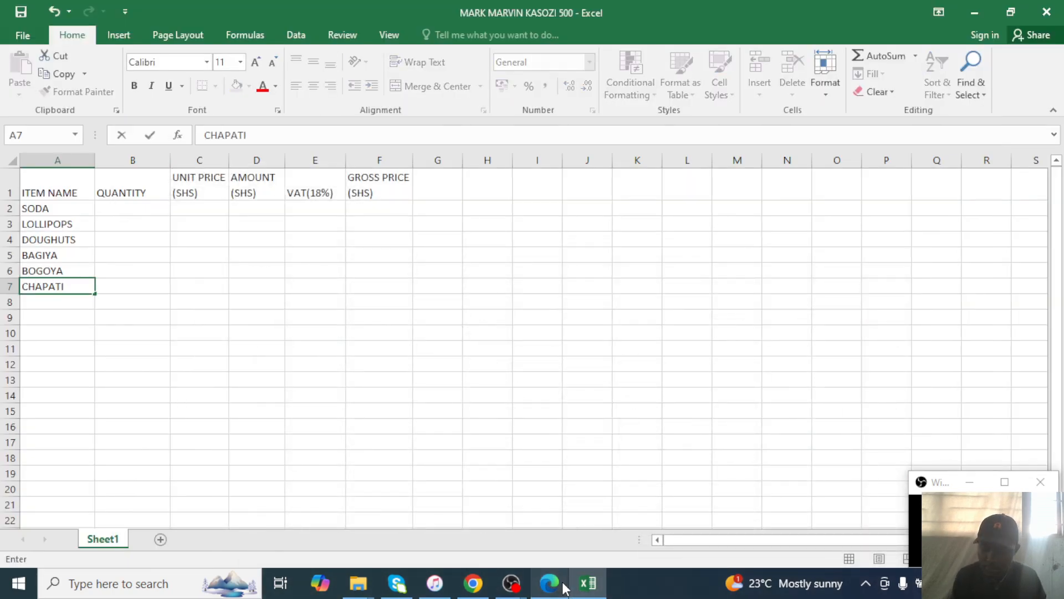
{"action": "key", "text": "Return"}
{"action": "type", "text": "SA"}
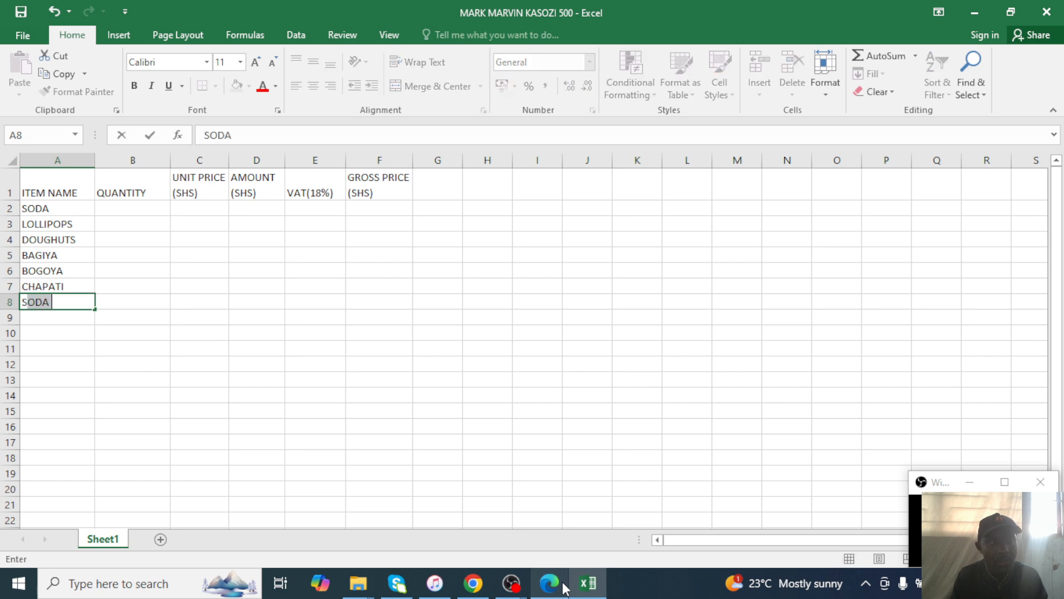
{"action": "type", "text": "MOSA"}
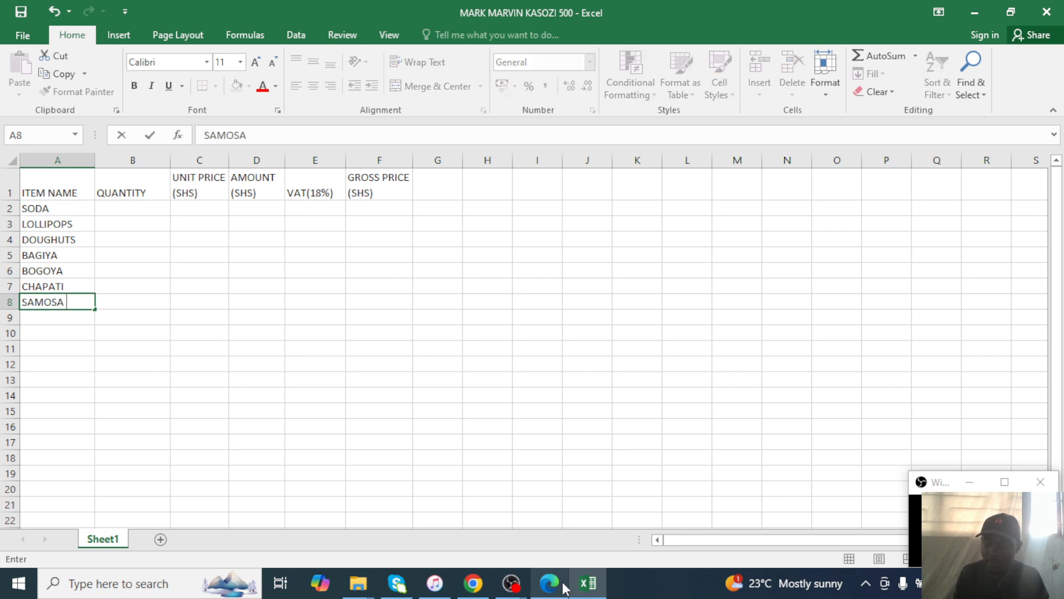
{"action": "key", "text": "Return"}
{"action": "left_click", "coordinate": [564, 588]}
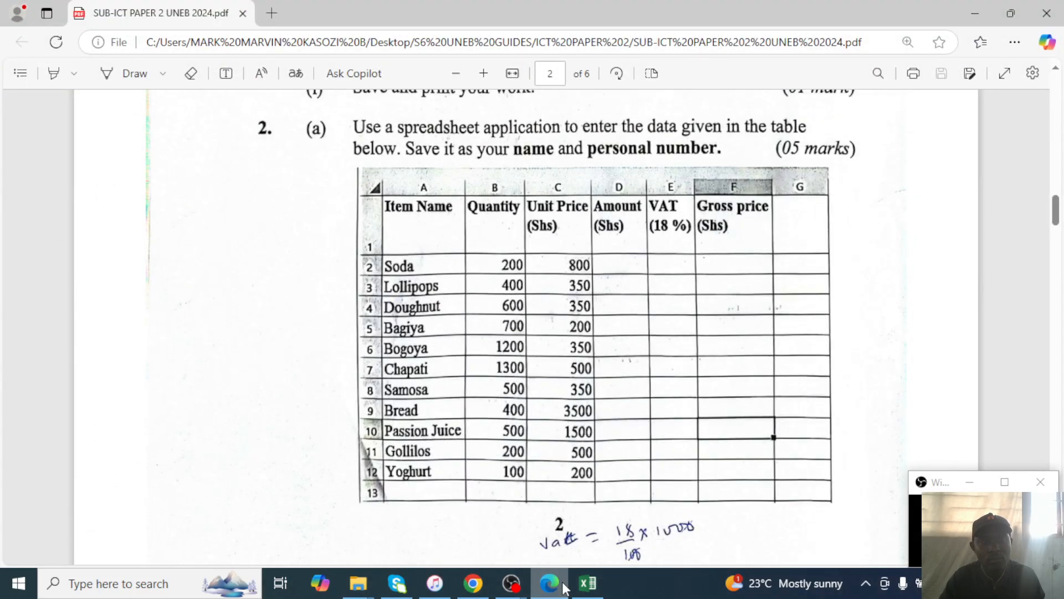
{"action": "left_click", "coordinate": [564, 588]}
Add BREAD and PASSION JUICE to column A, then check the remaining items in the PDF.
{"action": "type", "text": "B"}
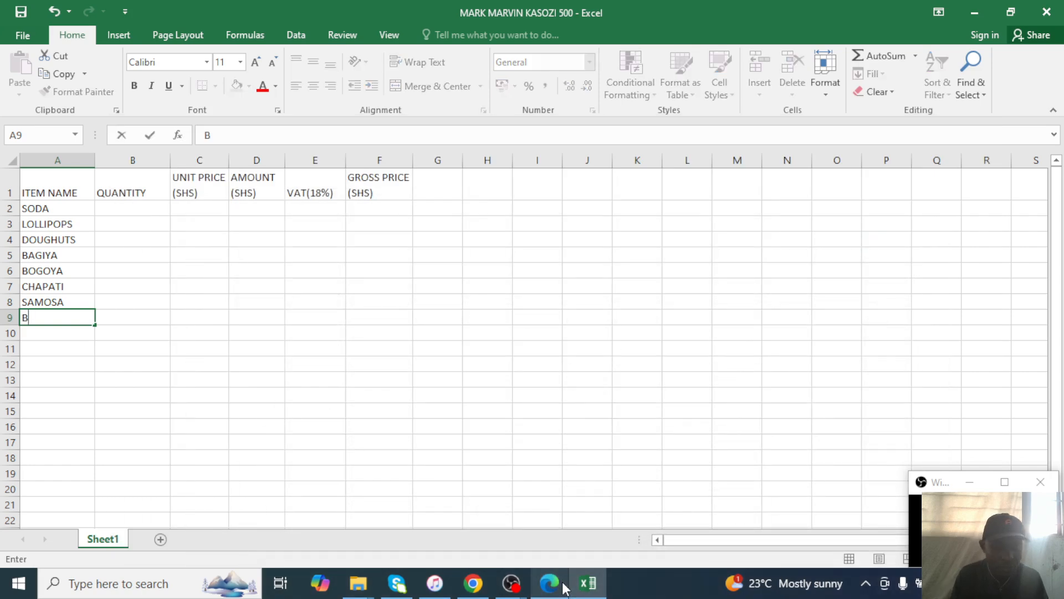
{"action": "type", "text": "READ"}
{"action": "key", "text": "Return"}
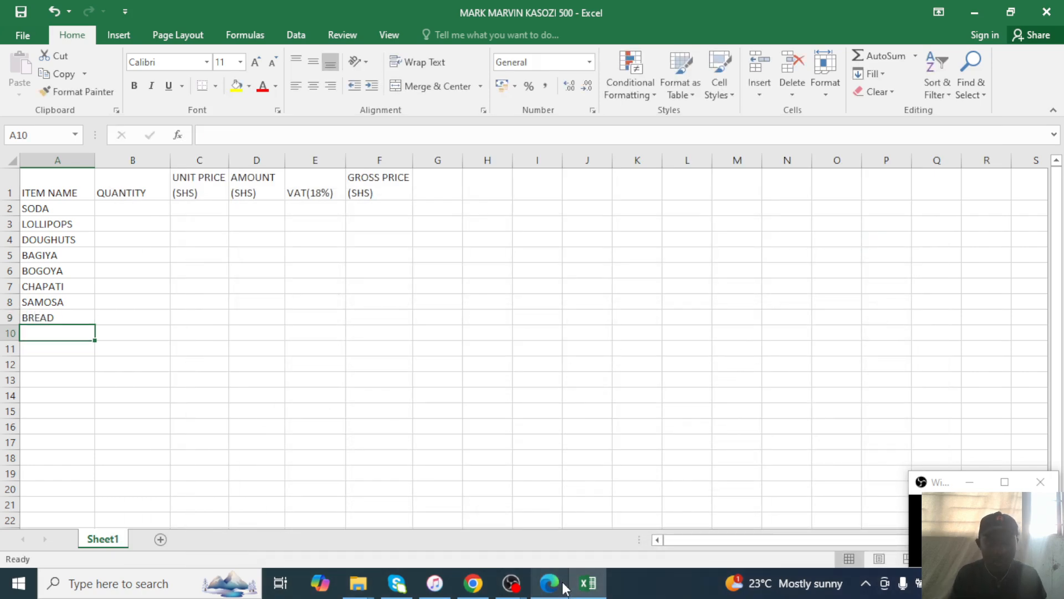
{"action": "type", "text": "PASSIO"}
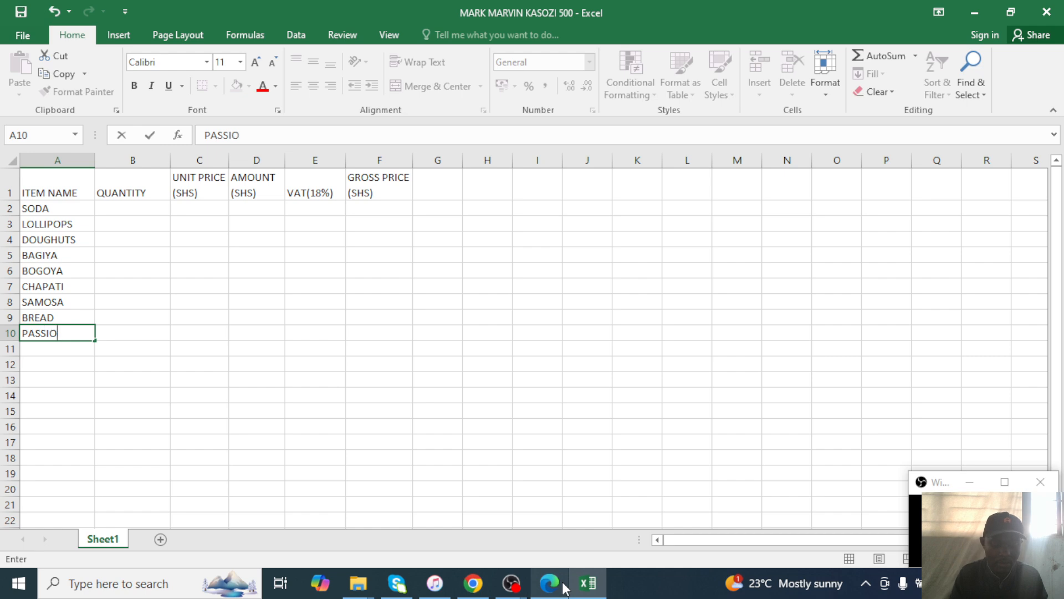
{"action": "type", "text": "N JUICE"}
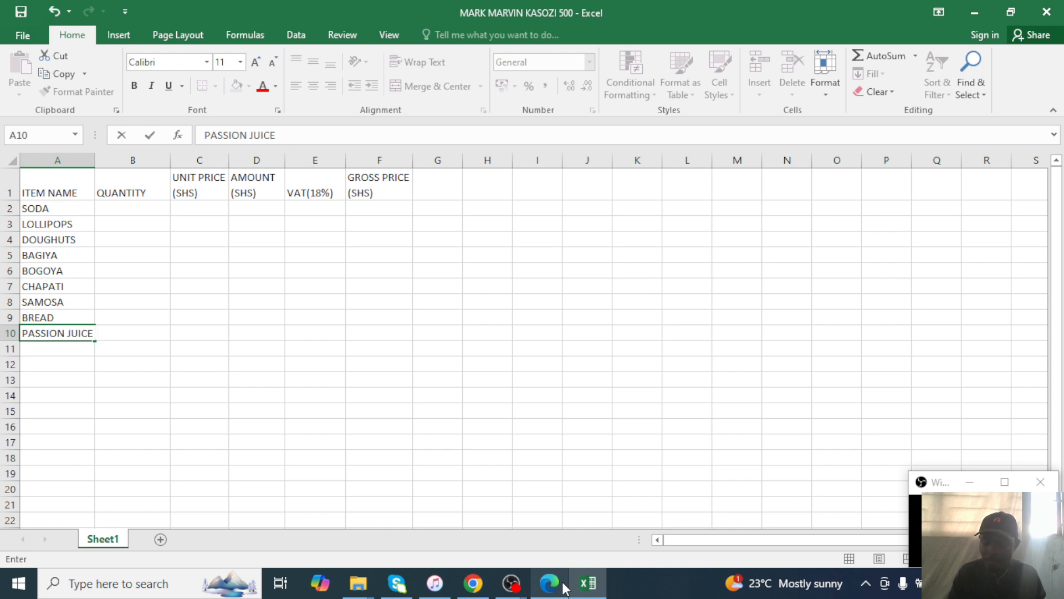
{"action": "key", "text": "Return"}
{"action": "left_click", "coordinate": [564, 588]}
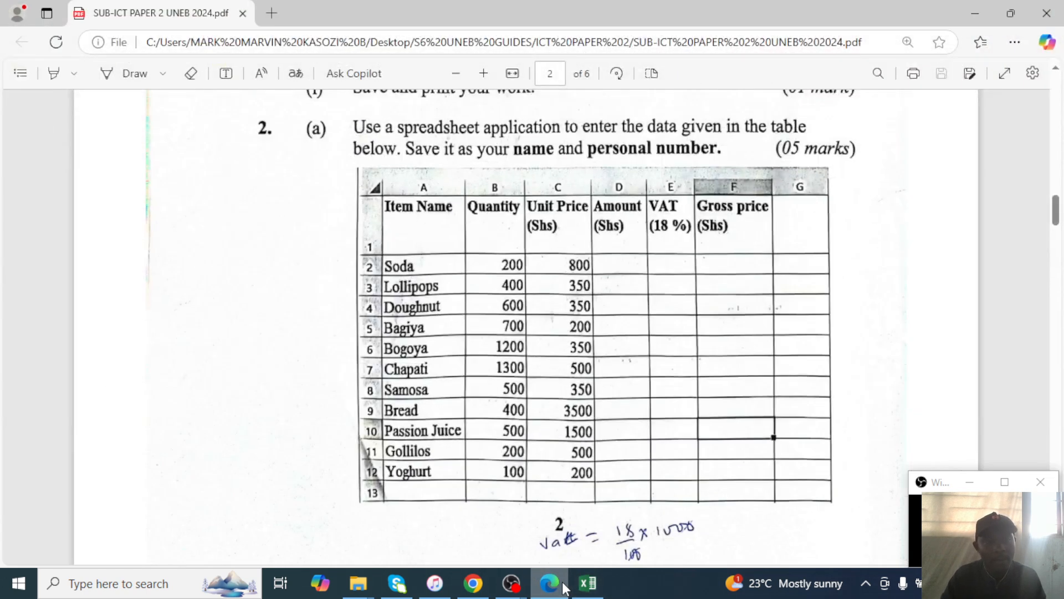
{"action": "left_click", "coordinate": [565, 588]}
{"action": "left_click", "coordinate": [565, 588]}
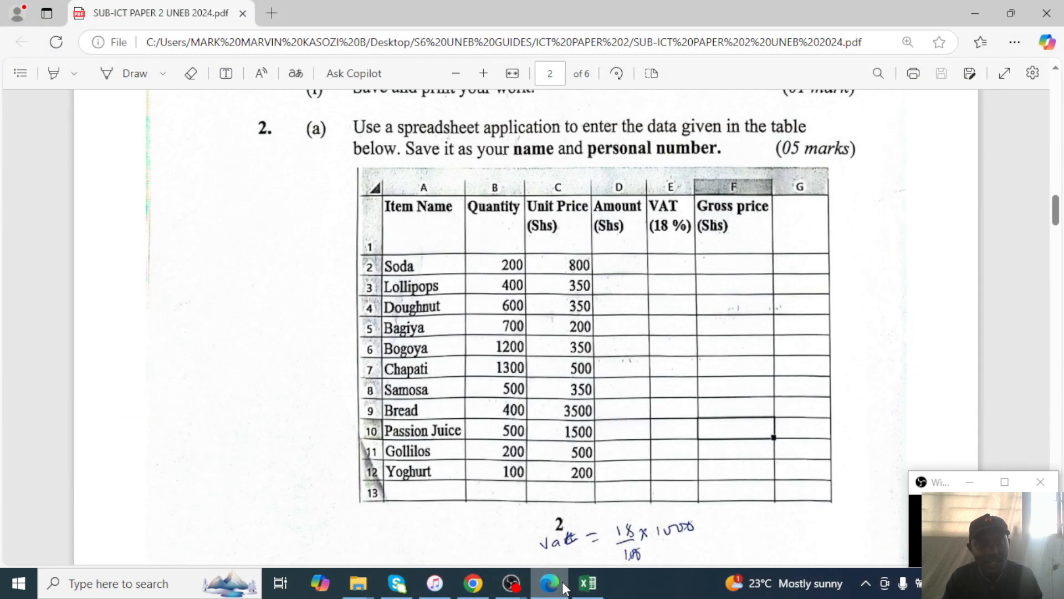
{"action": "left_click", "coordinate": [565, 587]}
Add GOLLILOS and YOGHURT as the last two item names.
{"action": "type", "text": "GOLLILOS"}
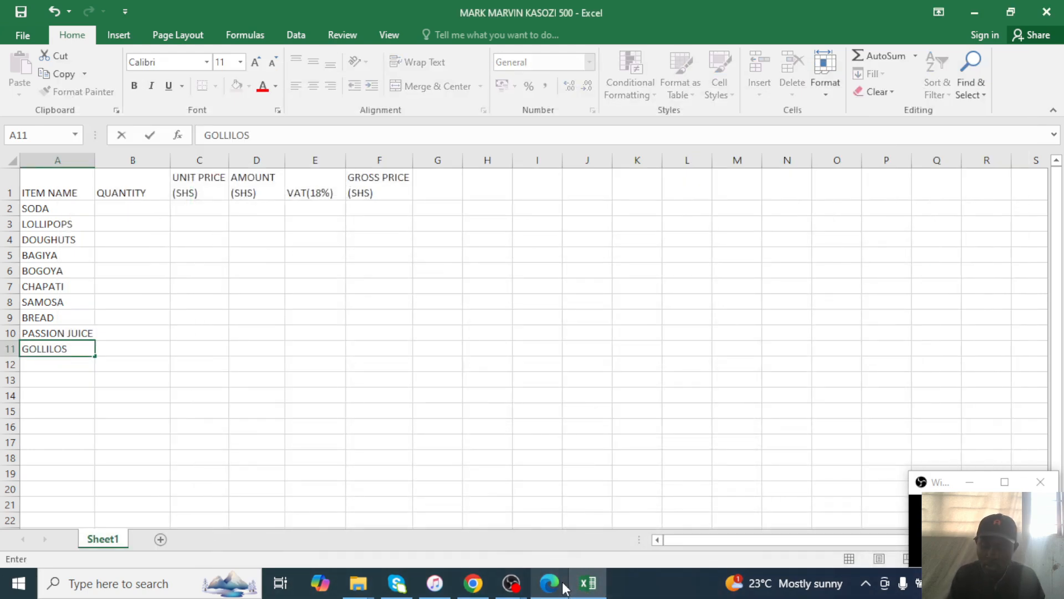
{"action": "key", "text": "Return"}
{"action": "type", "text": "YO"}
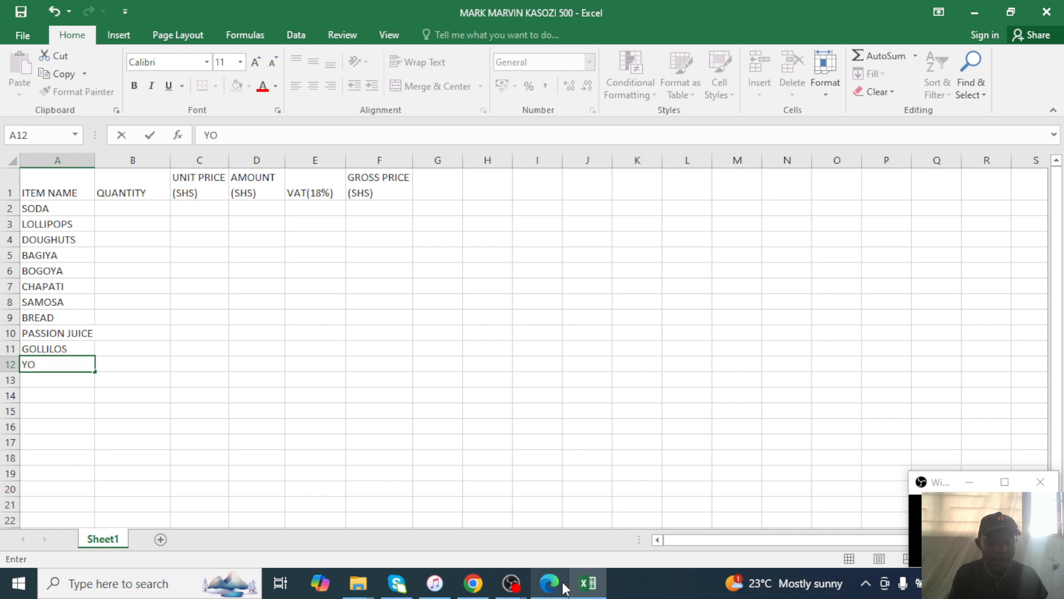
{"action": "type", "text": "GHURT"}
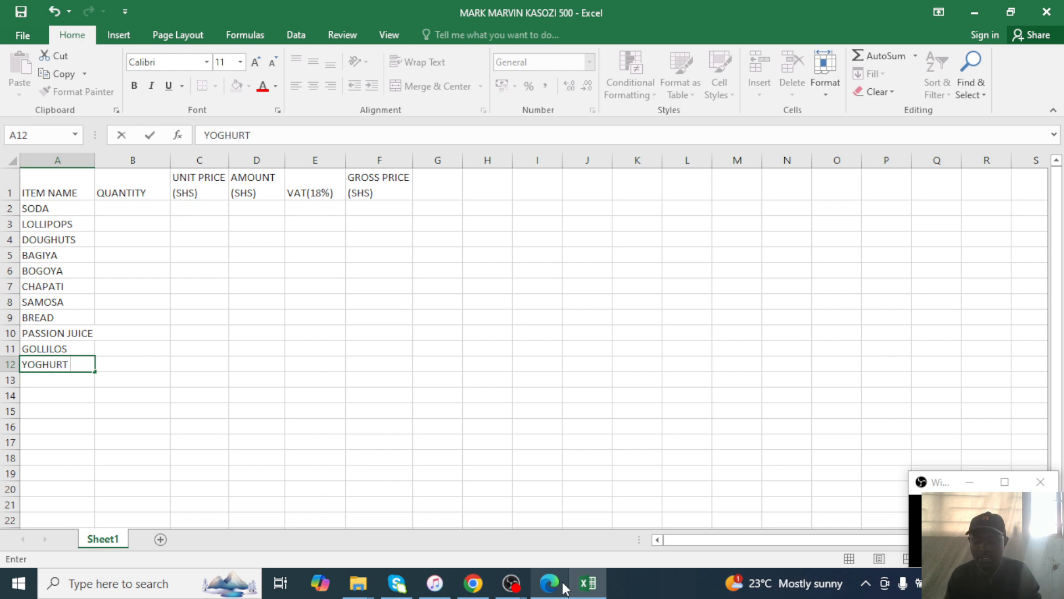
{"action": "key", "text": "Up"}
{"action": "key", "text": "Up"}
{"action": "key", "text": "Up"}
{"action": "left_click", "coordinate": [564, 588]}
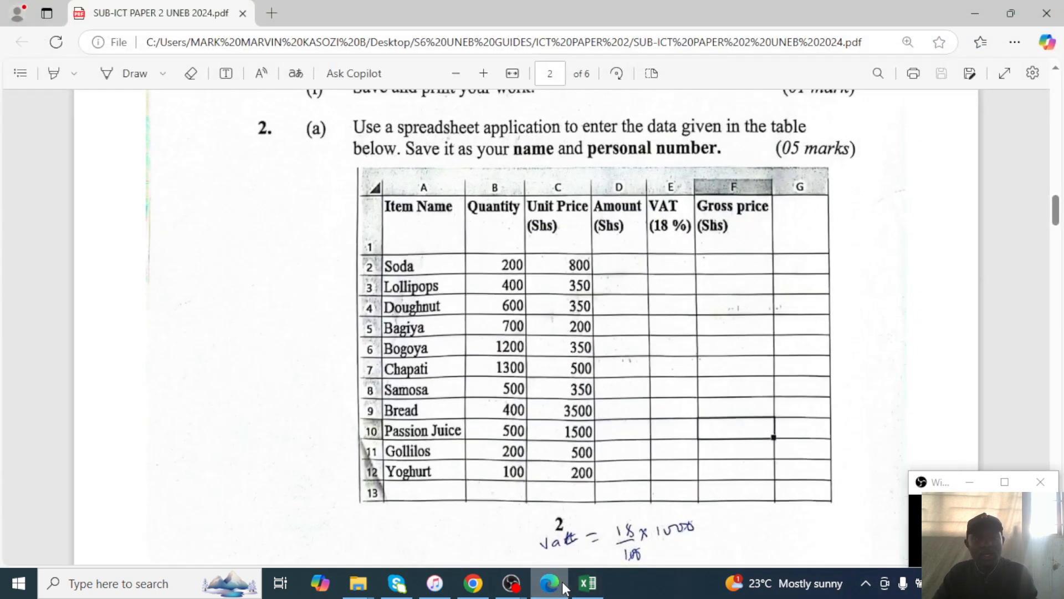
{"action": "left_click", "coordinate": [564, 588]}
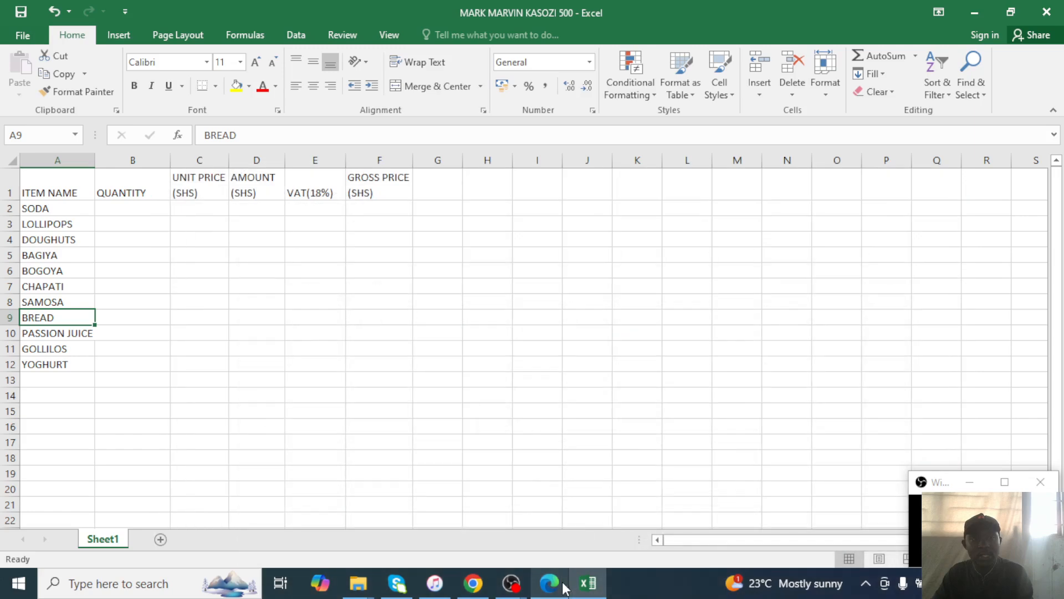
Enter quantities 200, 400, 600, 700 and 1200 for SODA through BOGOYA, checking the exam paper.
{"action": "left_click", "coordinate": [141, 211]}
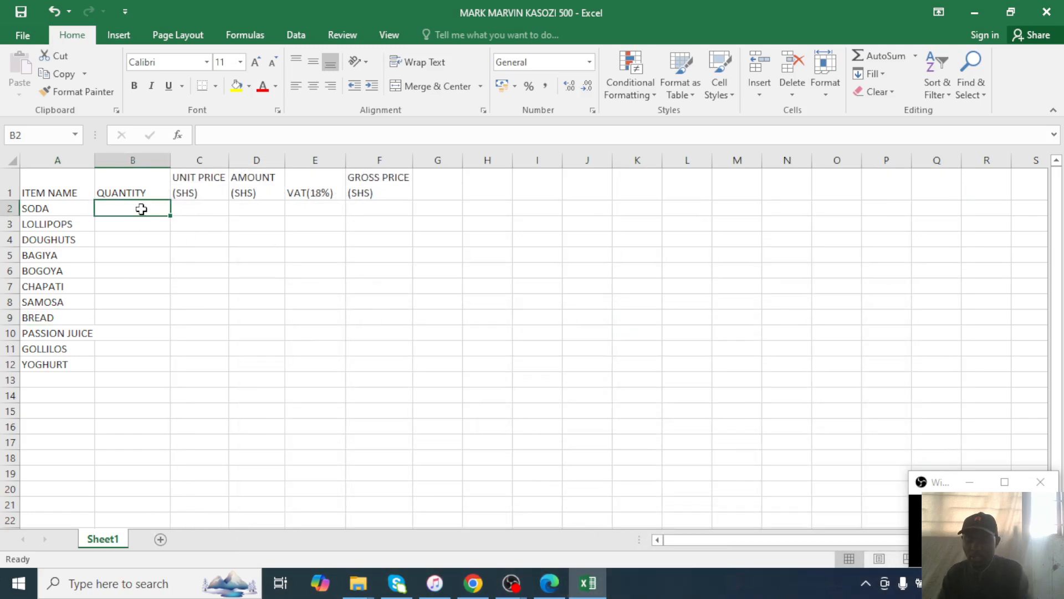
{"action": "type", "text": "200"}
{"action": "key", "text": "Return"}
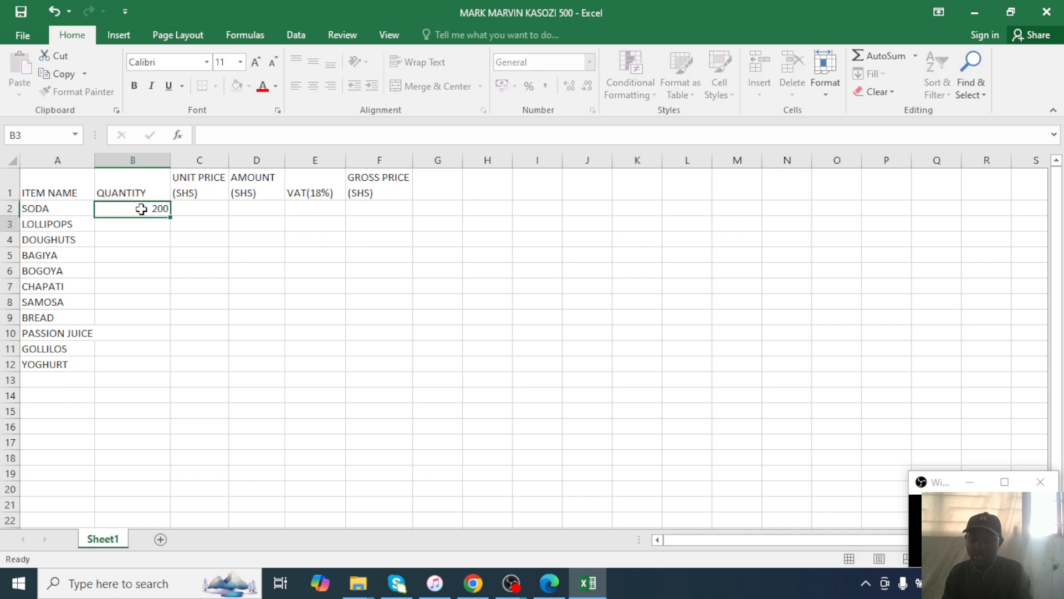
{"action": "type", "text": "400"}
{"action": "key", "text": "Return"}
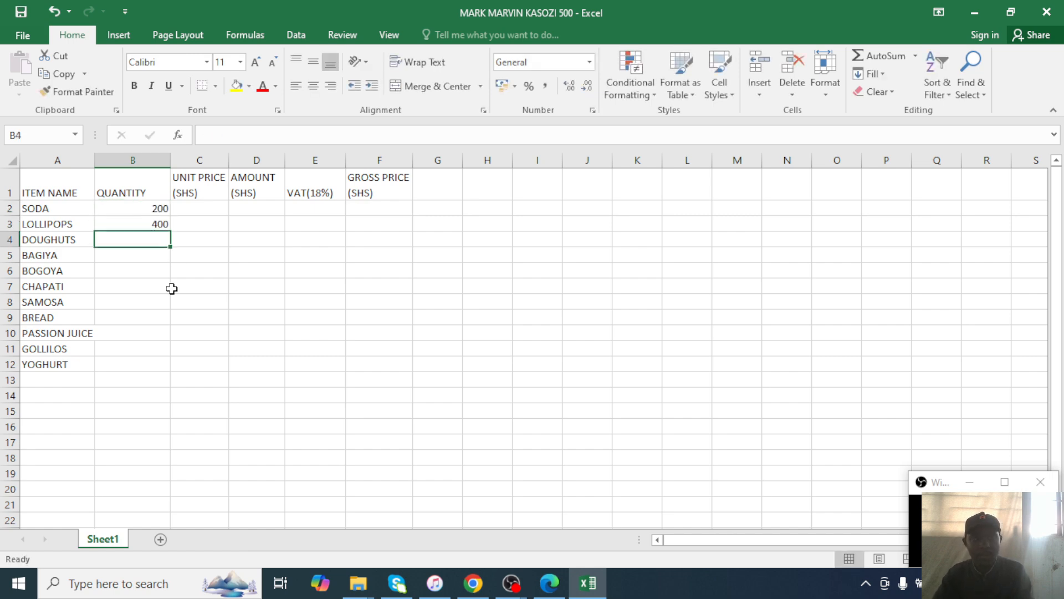
{"action": "left_click", "coordinate": [561, 591]}
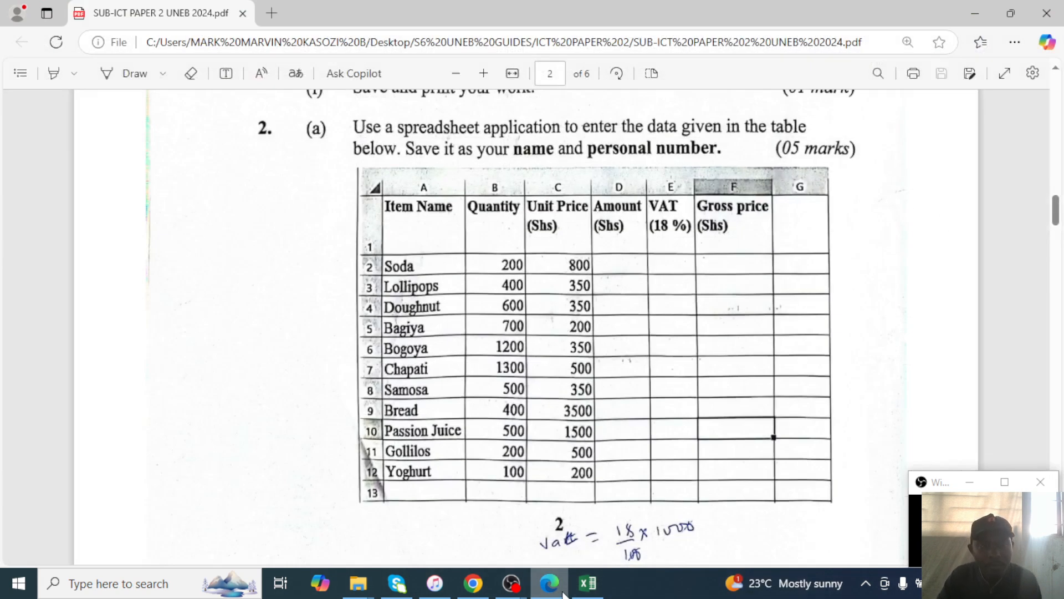
{"action": "left_click", "coordinate": [562, 592]}
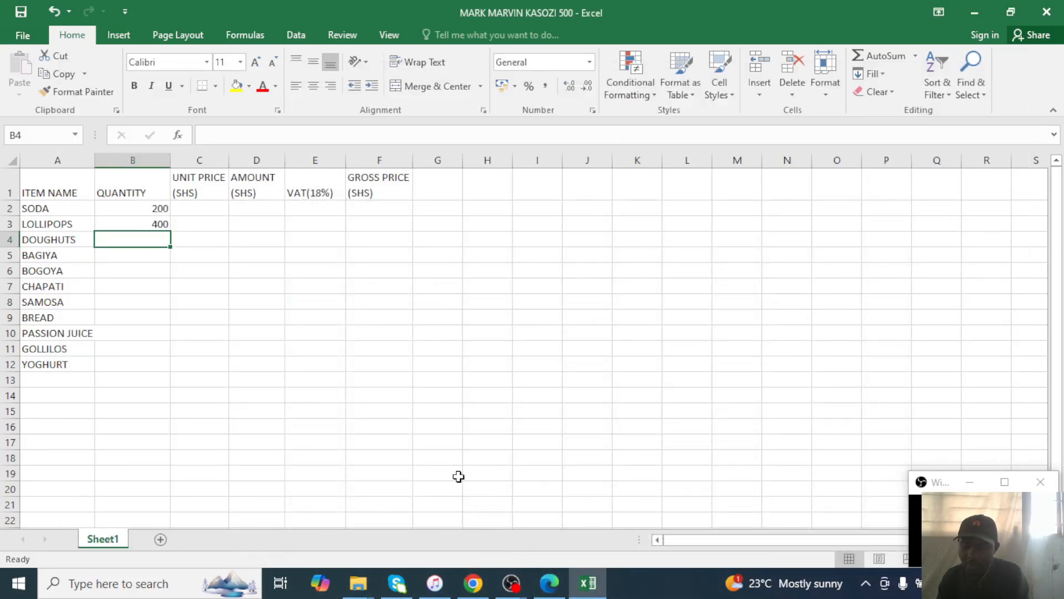
{"action": "type", "text": "600"}
{"action": "key", "text": "Return"}
{"action": "type", "text": "70"}
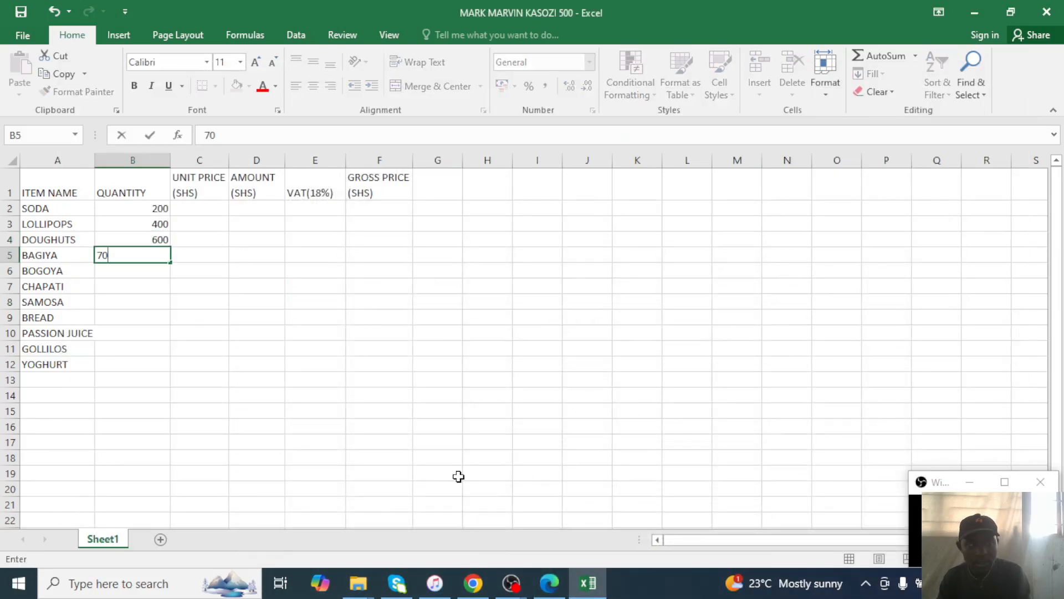
{"action": "type", "text": "0"}
{"action": "key", "text": "Return"}
{"action": "type", "text": "120"}
{"action": "key", "text": "Return"}
{"action": "key", "text": "Return"}
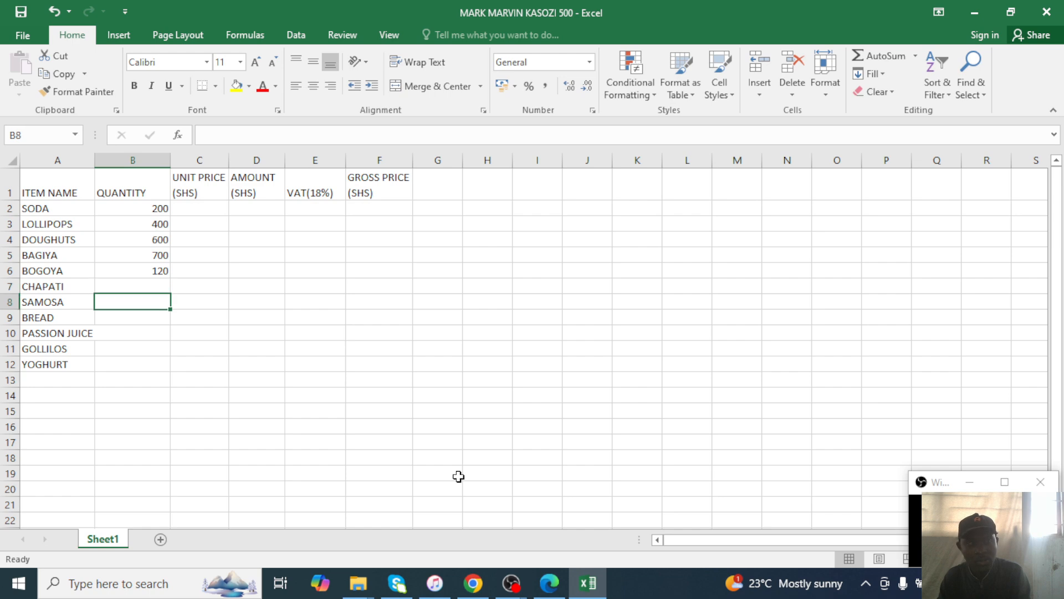
{"action": "key", "text": "Up"}
{"action": "key", "text": "Up"}
{"action": "type", "text": "0"}
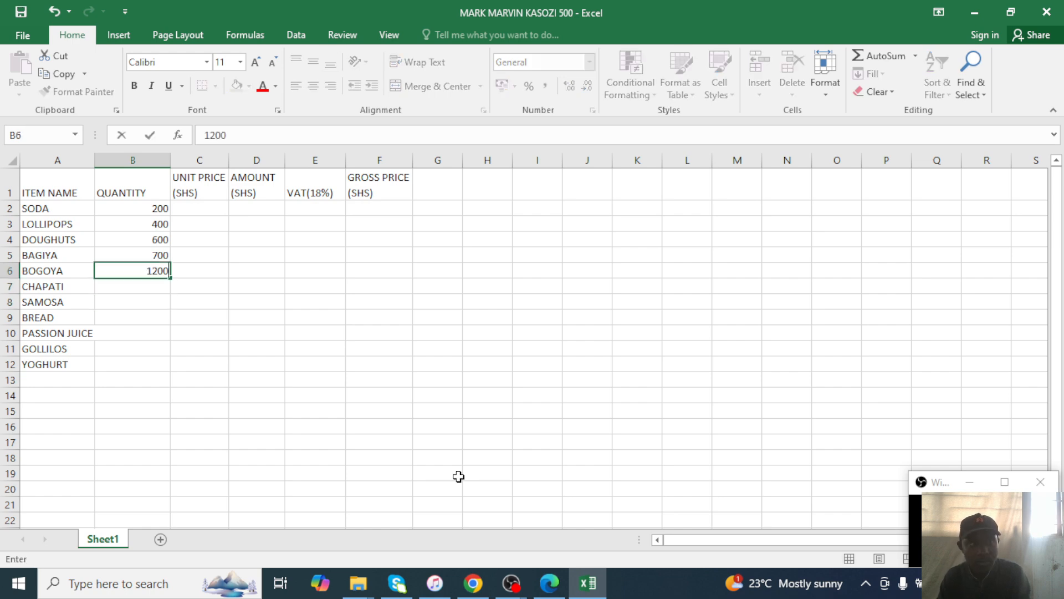
{"action": "key", "text": "Return"}
Enter quantities 1300, 500, 400, 500, 200 and 100 for CHAPATI through YOGHURT.
{"action": "left_click", "coordinate": [549, 583]}
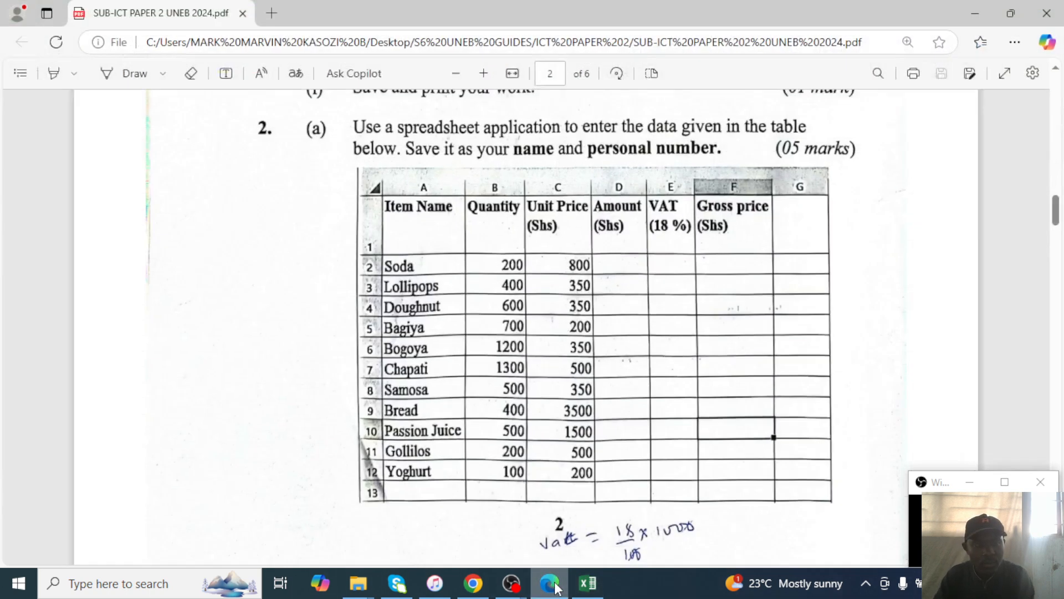
{"action": "left_click", "coordinate": [549, 582]}
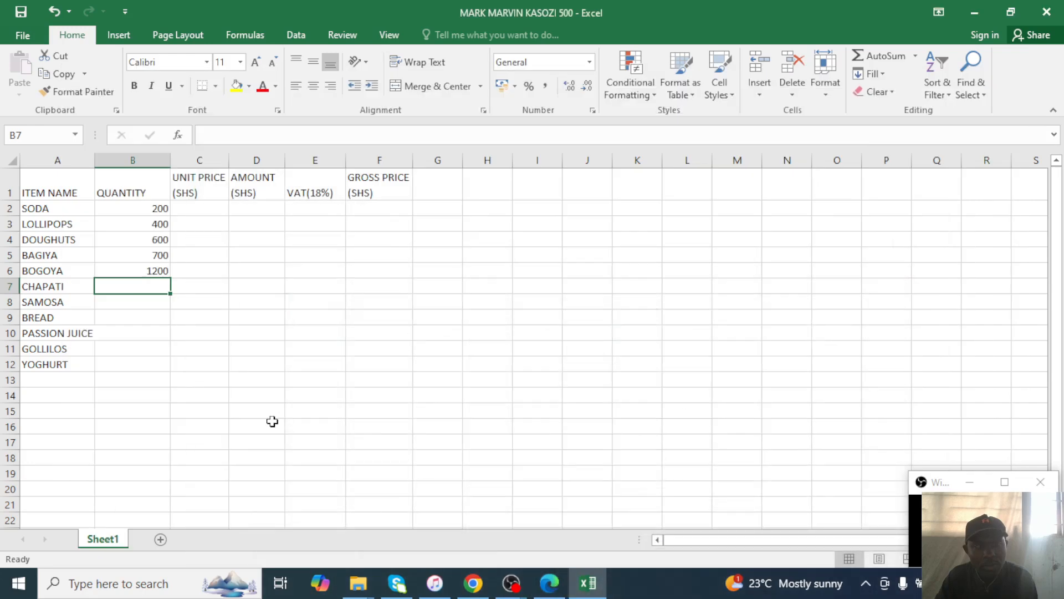
{"action": "type", "text": "1300"}
{"action": "key", "text": "Return"}
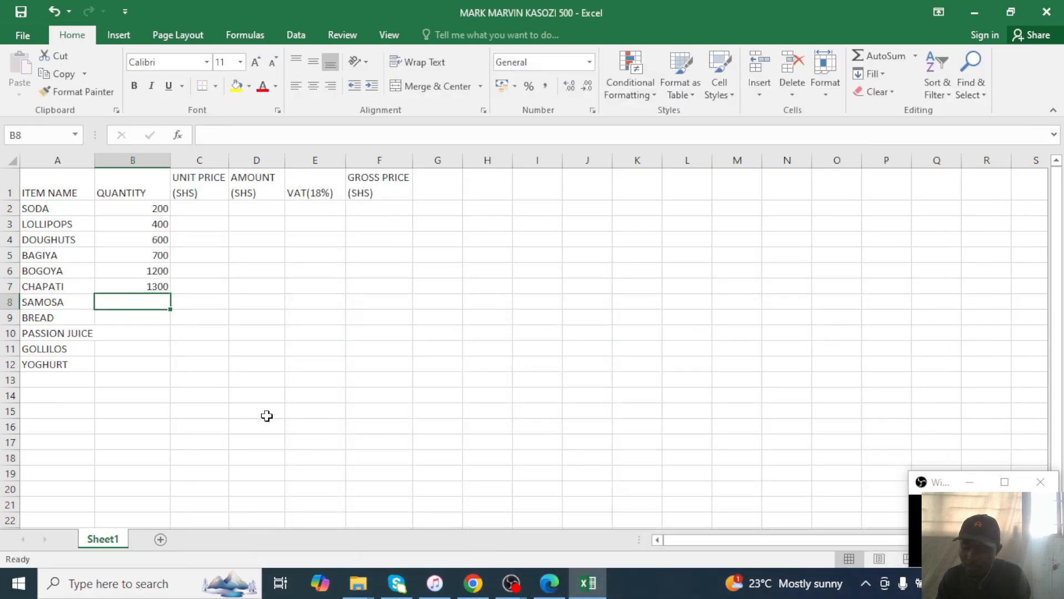
{"action": "type", "text": "500"}
{"action": "key", "text": "Return"}
{"action": "type", "text": "400"}
{"action": "key", "text": "Return"}
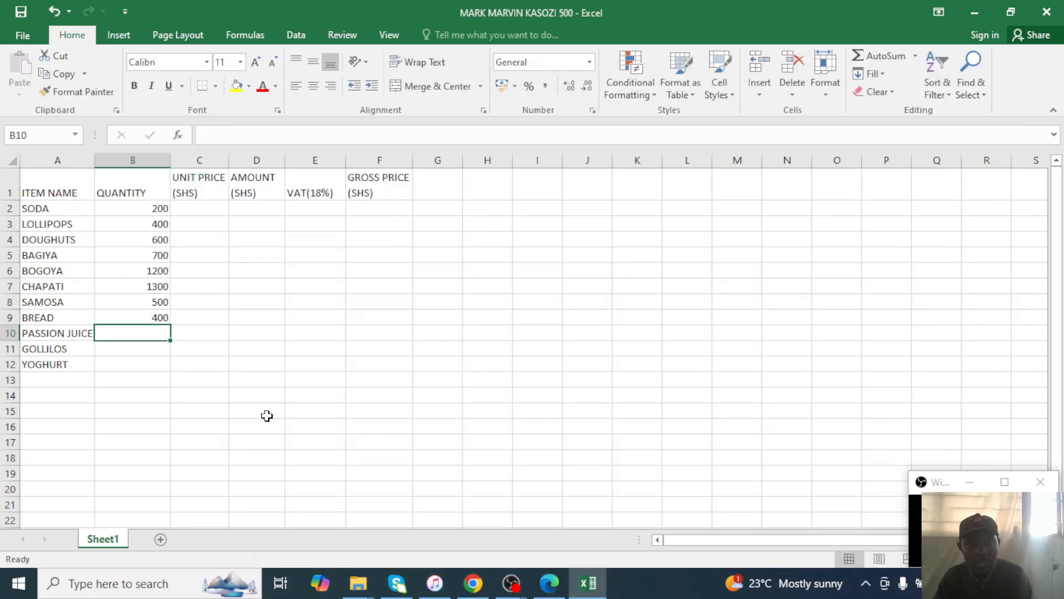
{"action": "left_click", "coordinate": [548, 584]}
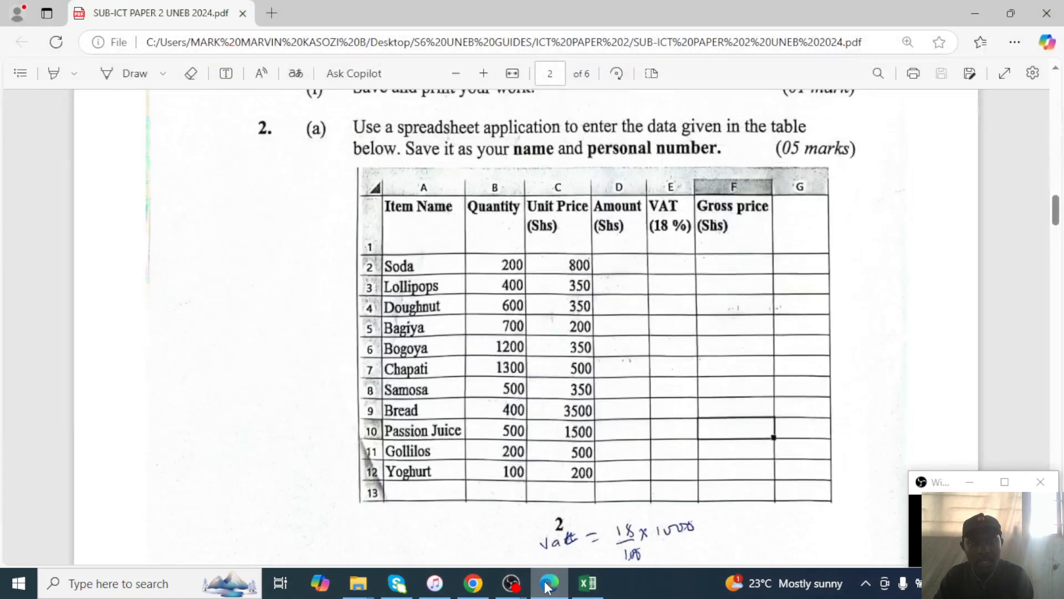
{"action": "left_click", "coordinate": [548, 584]}
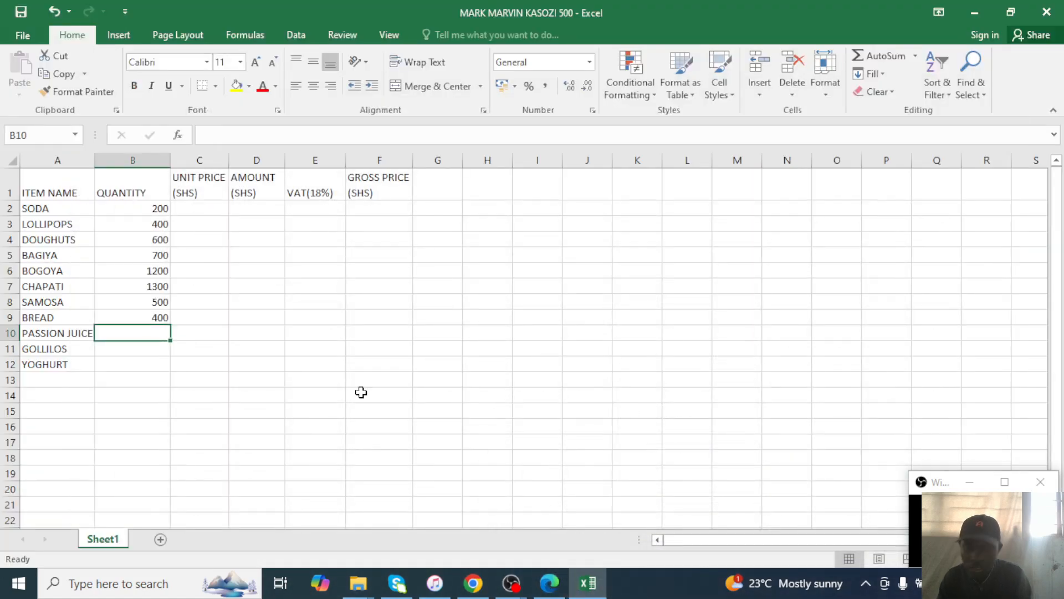
{"action": "type", "text": "500"}
{"action": "key", "text": "Return"}
{"action": "type", "text": "200"}
{"action": "key", "text": "Return"}
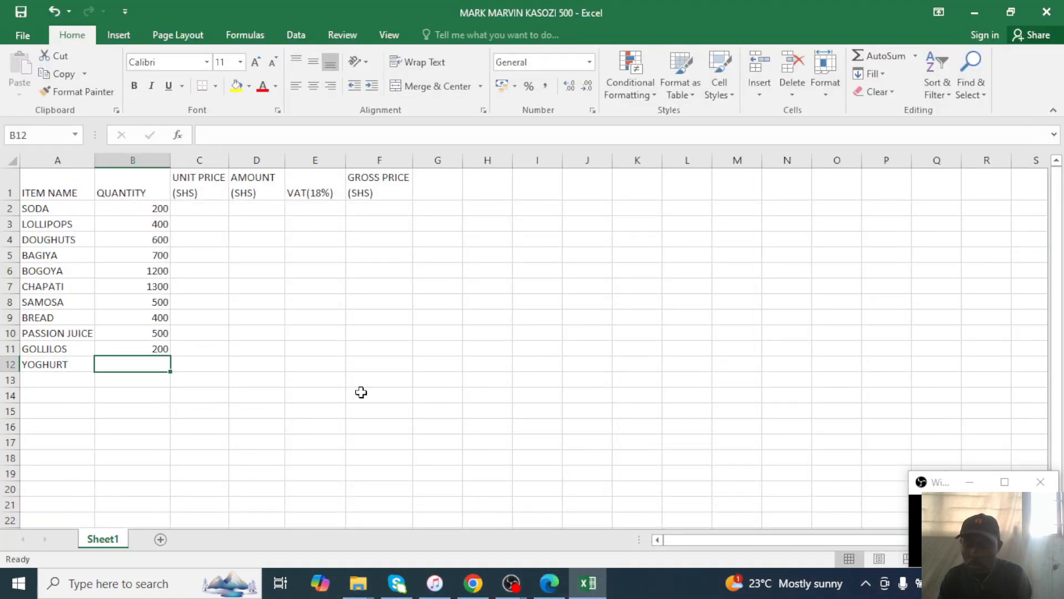
{"action": "type", "text": "100"}
{"action": "key", "text": "Up"}
{"action": "key", "text": "Up"}
{"action": "key", "text": "Right"}
{"action": "key", "text": "Right"}
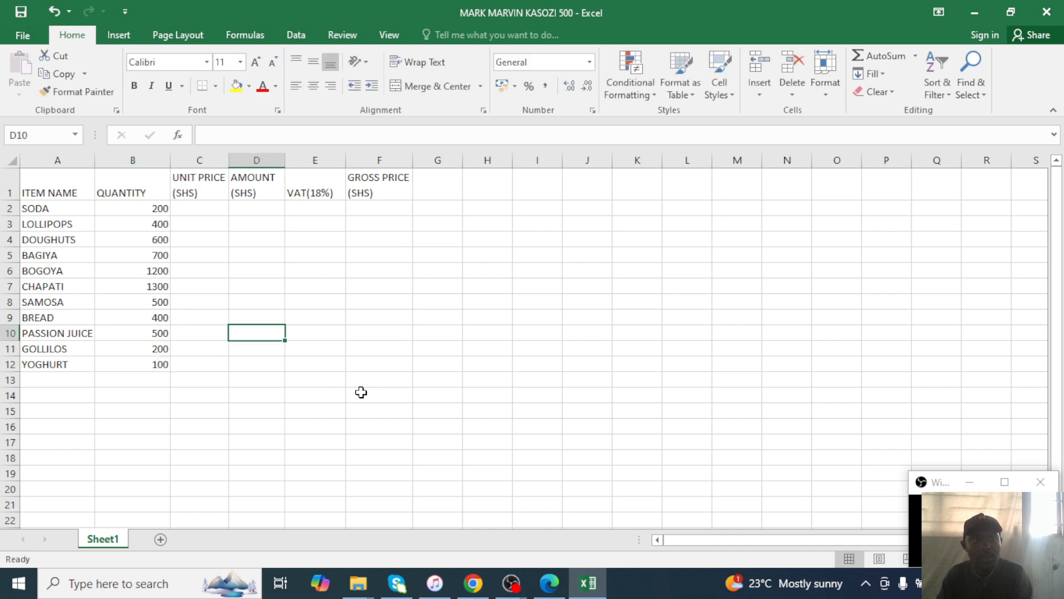
{"action": "key", "text": "Up"}
{"action": "left_click", "coordinate": [192, 213]}
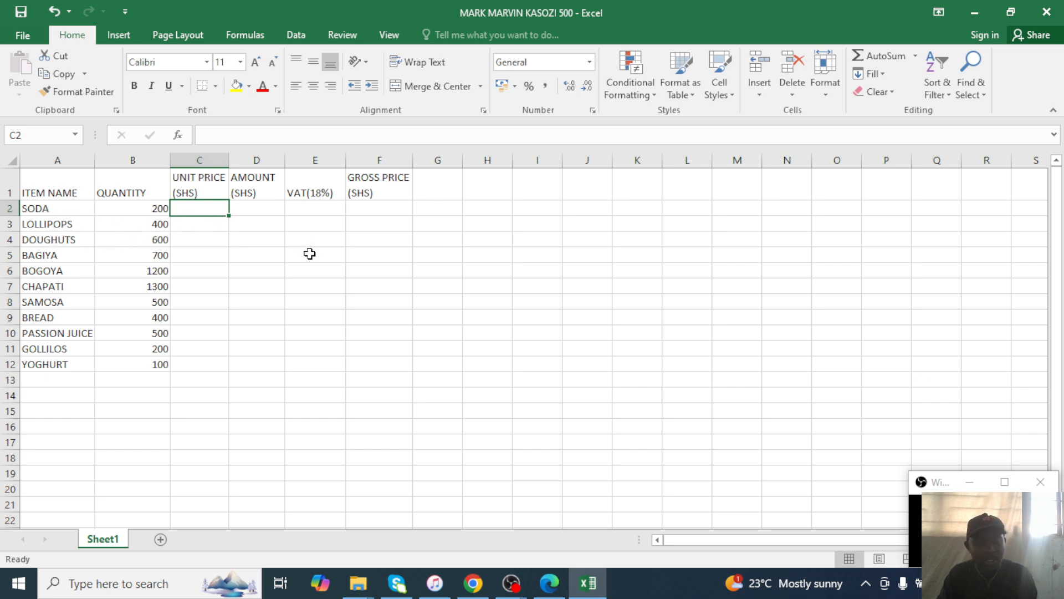
Read the exam table and enter unit prices 800, 350 and 350 for SODA, LOLLIPOPS and DOUGHNUTS.
{"action": "left_click", "coordinate": [597, 582]}
{"action": "left_click", "coordinate": [596, 581]}
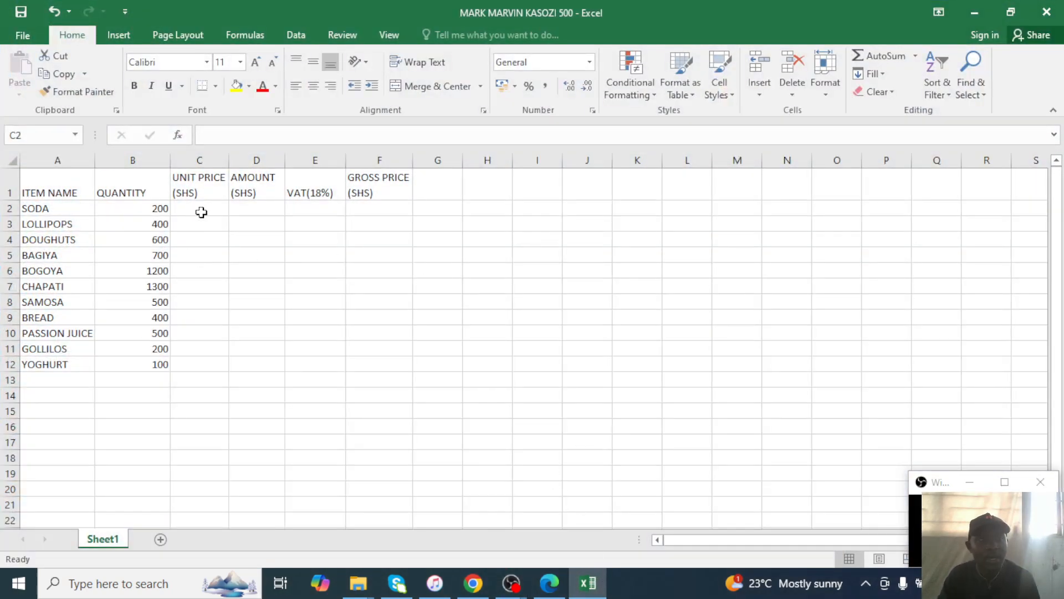
{"action": "left_click", "coordinate": [588, 582]}
{"action": "left_click", "coordinate": [587, 582]}
{"action": "left_click", "coordinate": [549, 583]}
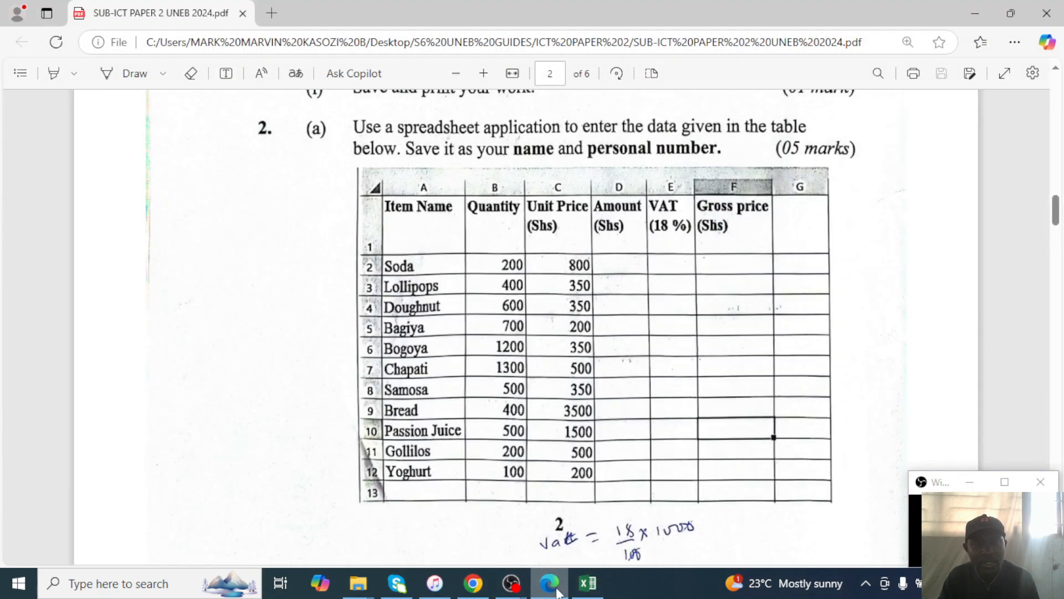
{"action": "left_click", "coordinate": [556, 590]}
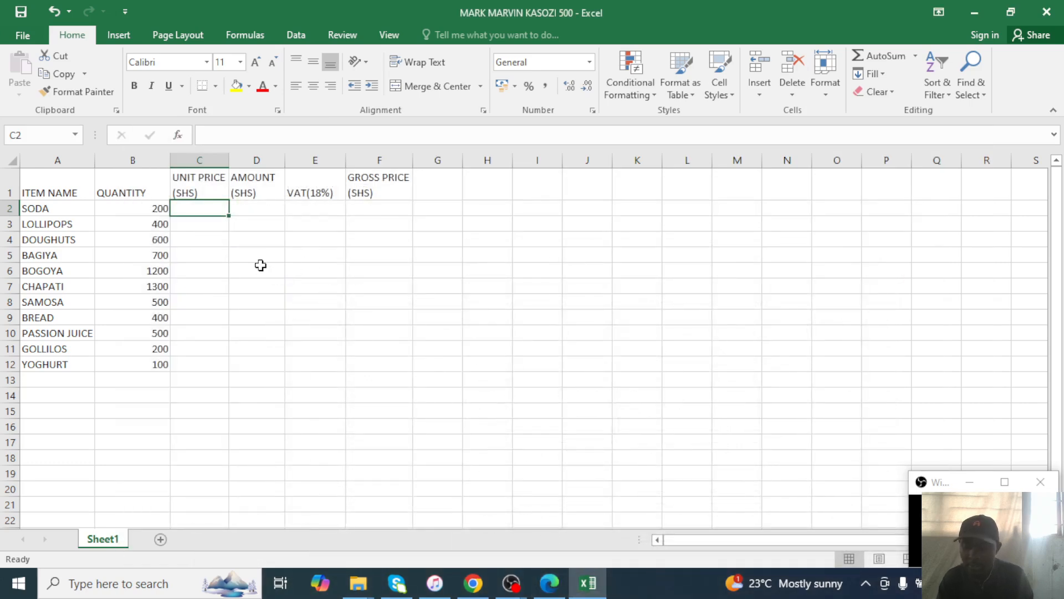
{"action": "type", "text": "800"}
{"action": "key", "text": "Return"}
{"action": "type", "text": "350"}
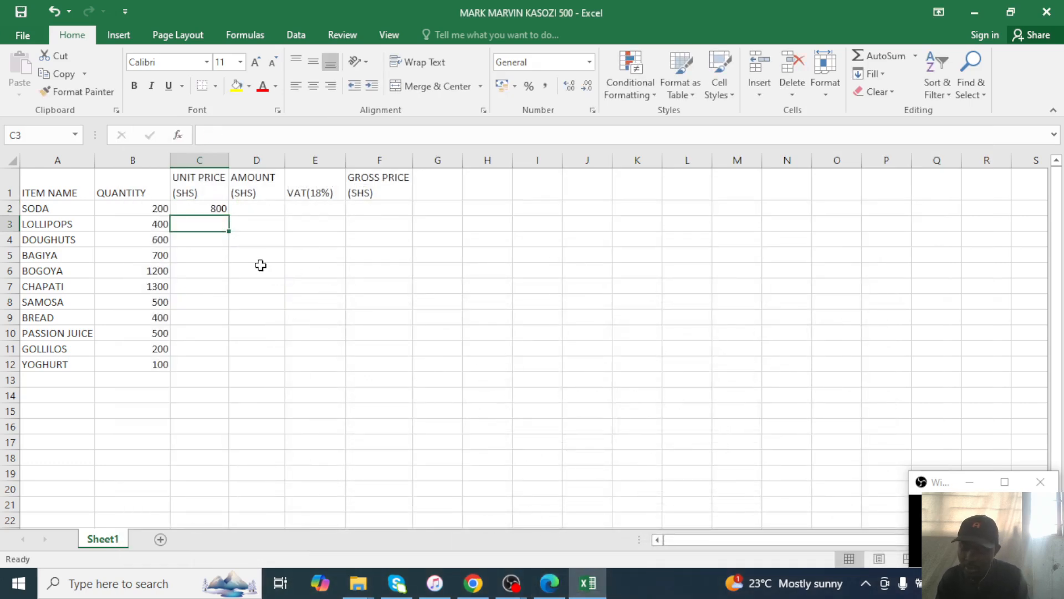
{"action": "key", "text": "Return"}
{"action": "type", "text": "0"}
{"action": "key", "text": "Return"}
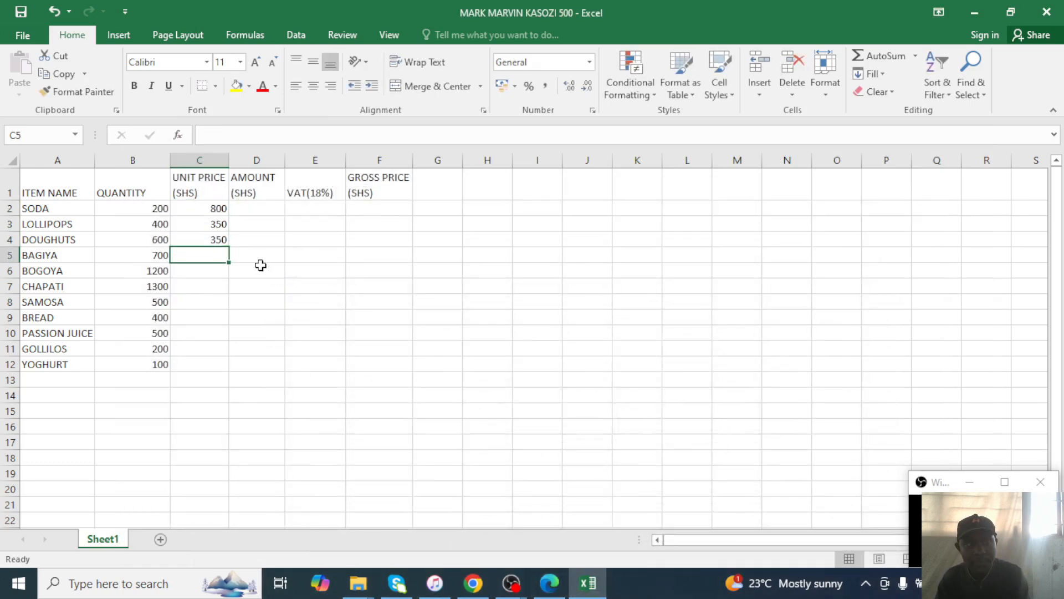
Enter unit prices 200 for BAGIYA, 200 for BOGOYA, 350 for CHAPATI and 500 for SAMOSA.
{"action": "left_click", "coordinate": [549, 583]}
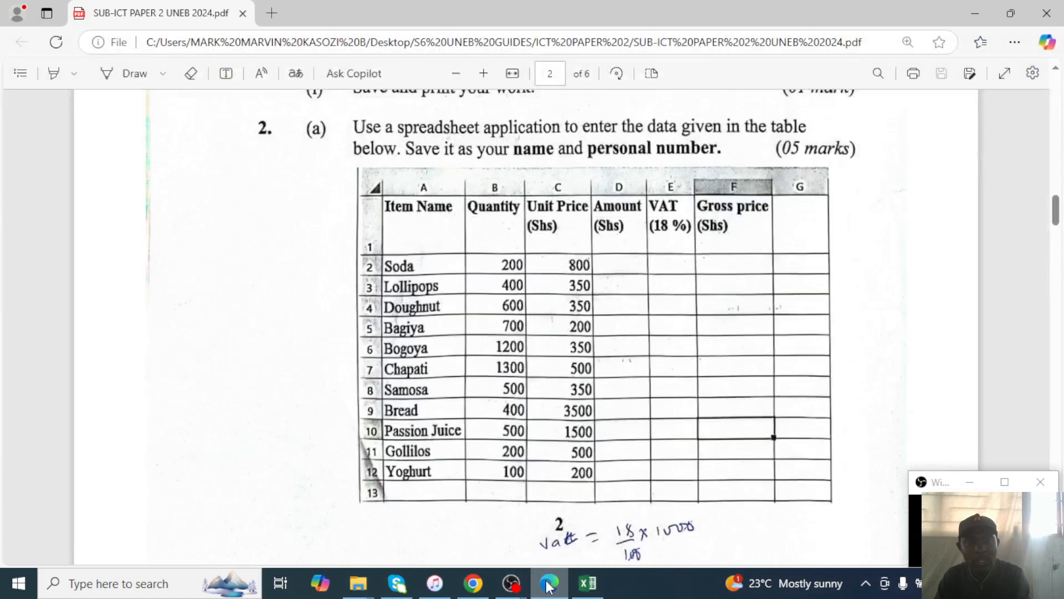
{"action": "left_click", "coordinate": [549, 583]}
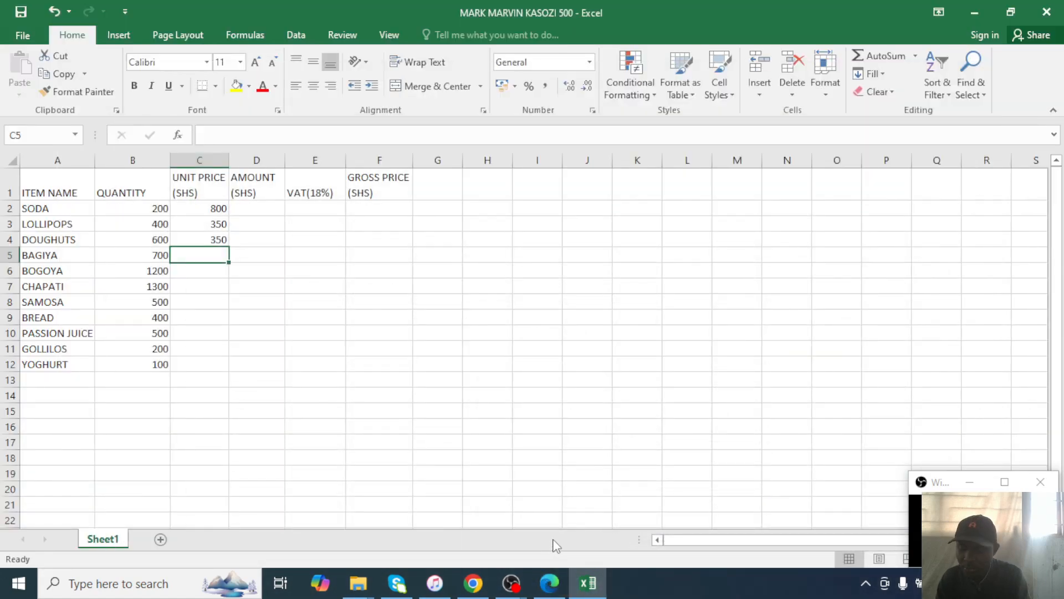
{"action": "type", "text": "200"}
{"action": "key", "text": "Return"}
{"action": "type", "text": "2"}
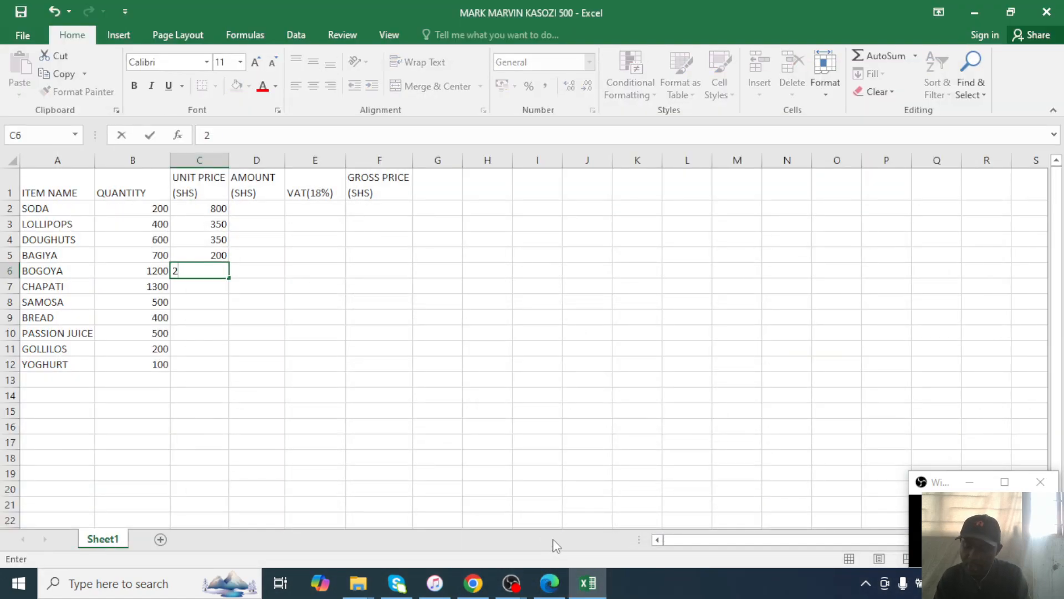
{"action": "key", "text": "Return"}
{"action": "type", "text": "350"}
{"action": "key", "text": "Return"}
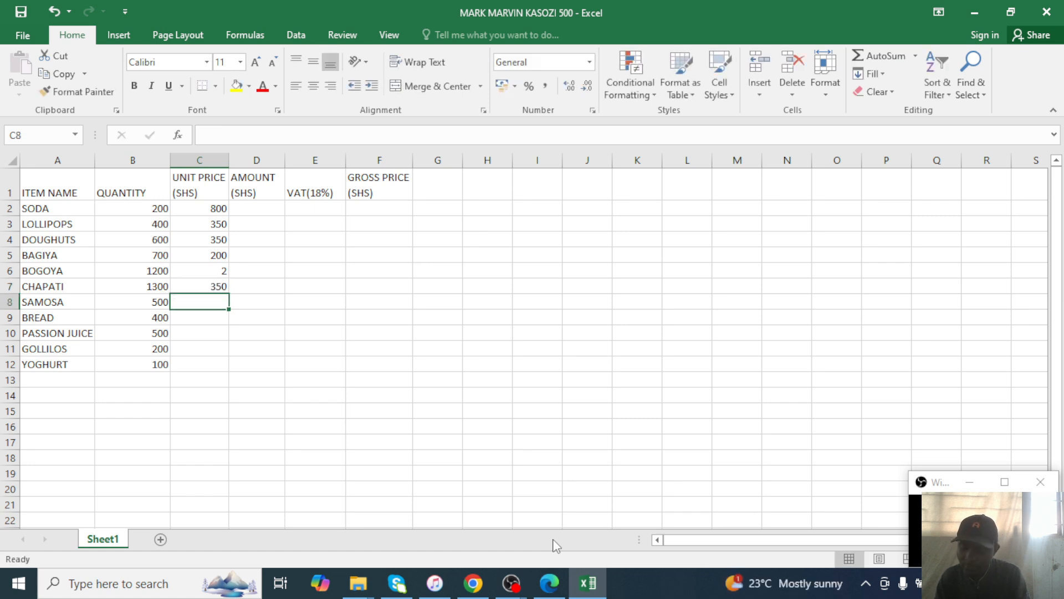
{"action": "key", "text": "Up"}
{"action": "key", "text": "Up"}
{"action": "type", "text": "200"}
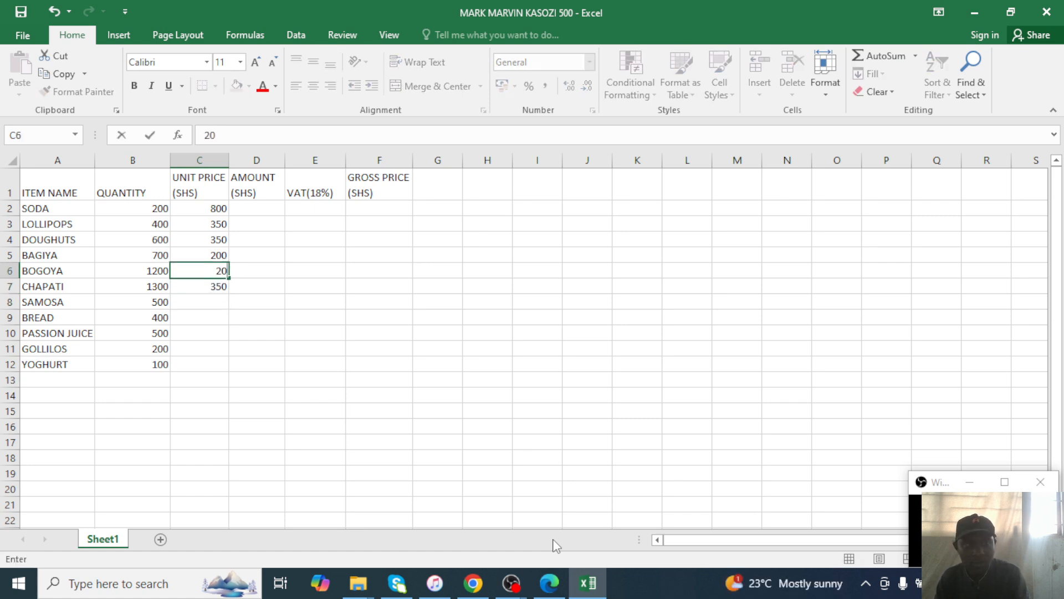
{"action": "key", "text": "Down"}
{"action": "key", "text": "Down"}
{"action": "type", "text": "500"}
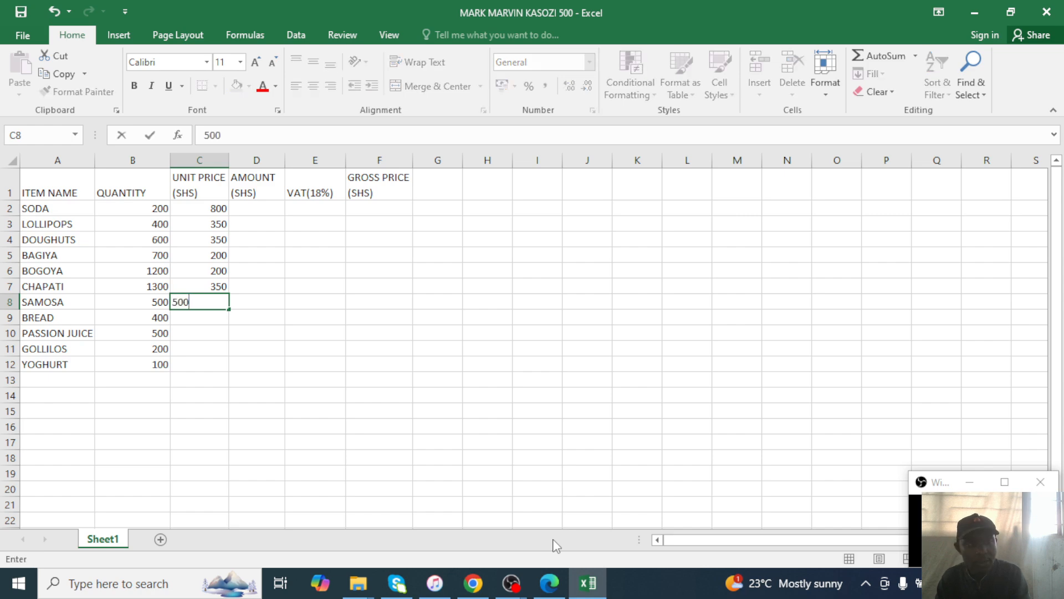
{"action": "key", "text": "Return"}
Enter 350 for BREAD and 3500 for PASSION JUICE, then compare prices with the exam table.
{"action": "left_click", "coordinate": [564, 587]}
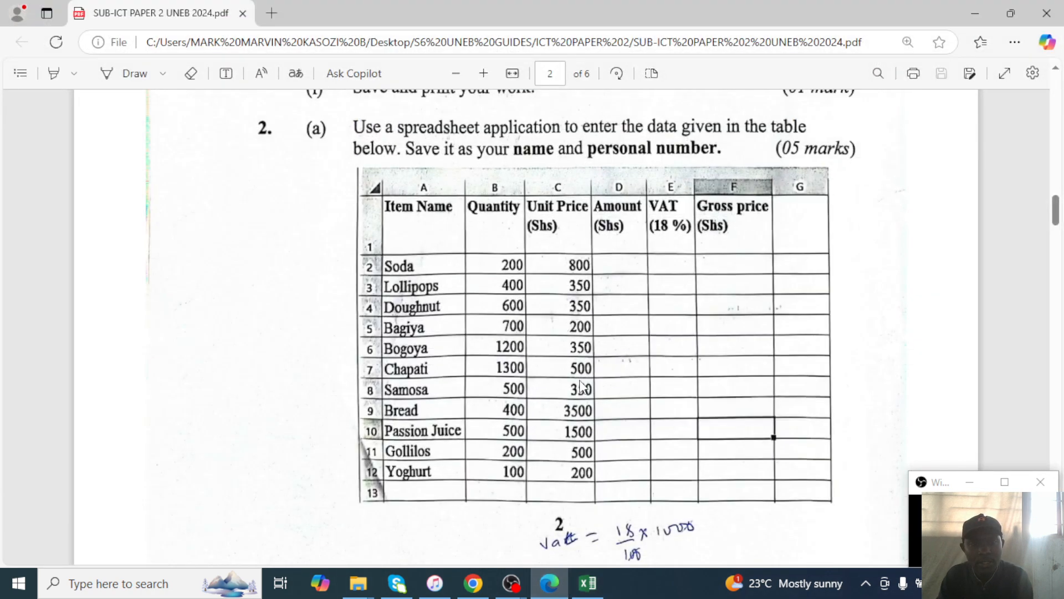
{"action": "left_click", "coordinate": [587, 583]}
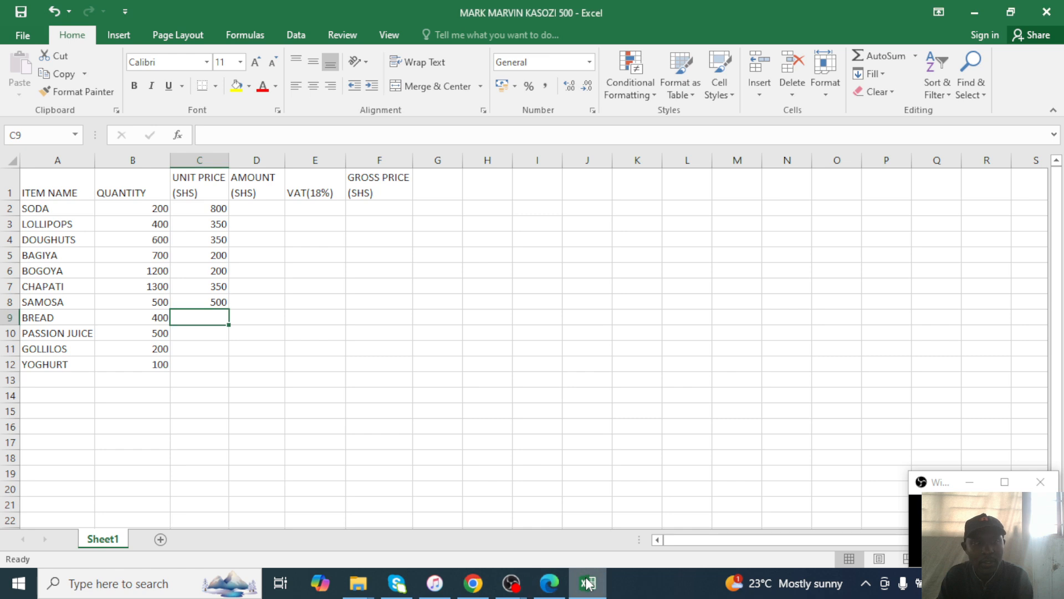
{"action": "type", "text": "350"}
{"action": "key", "text": "Return"}
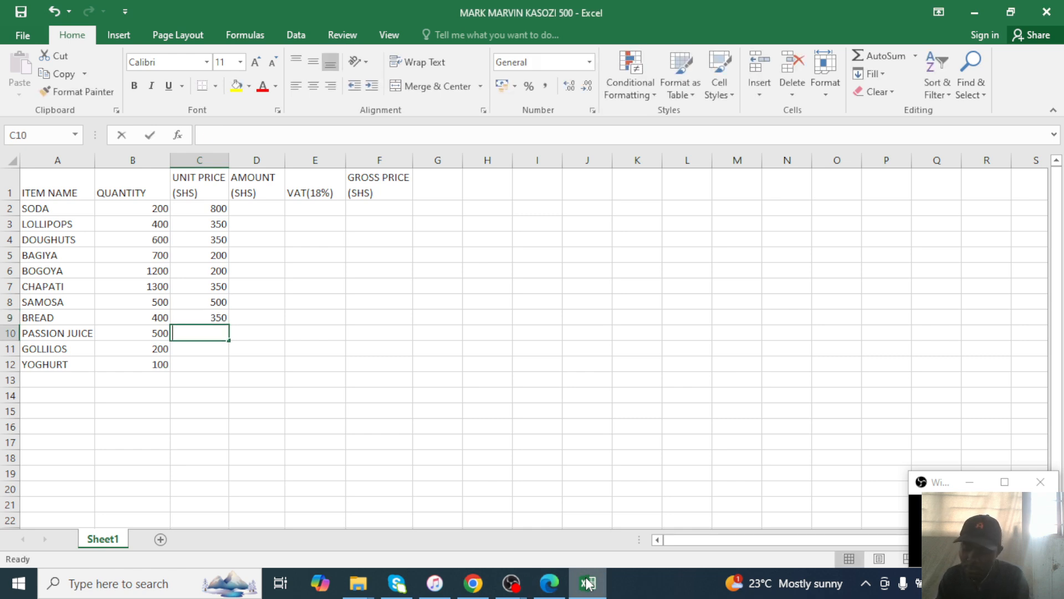
{"action": "type", "text": "3500"}
{"action": "key", "text": "Return"}
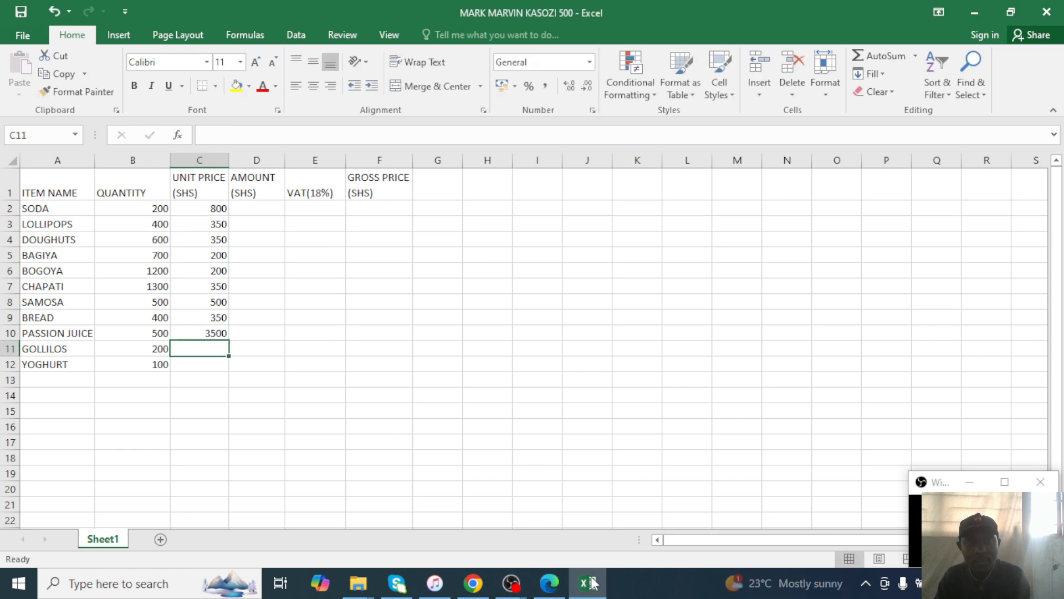
{"action": "left_click", "coordinate": [548, 583]}
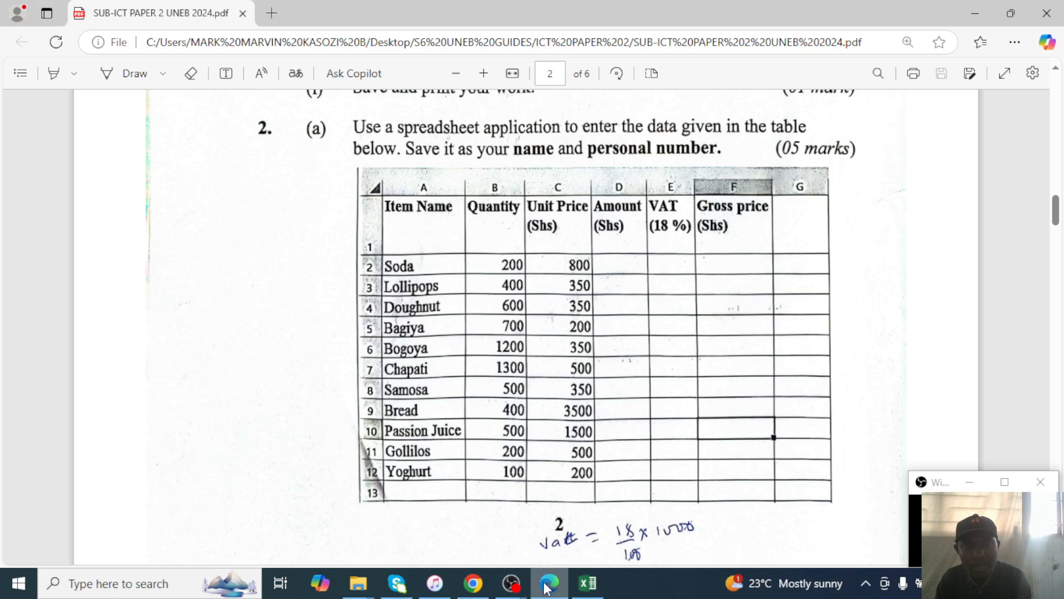
{"action": "left_click", "coordinate": [546, 587]}
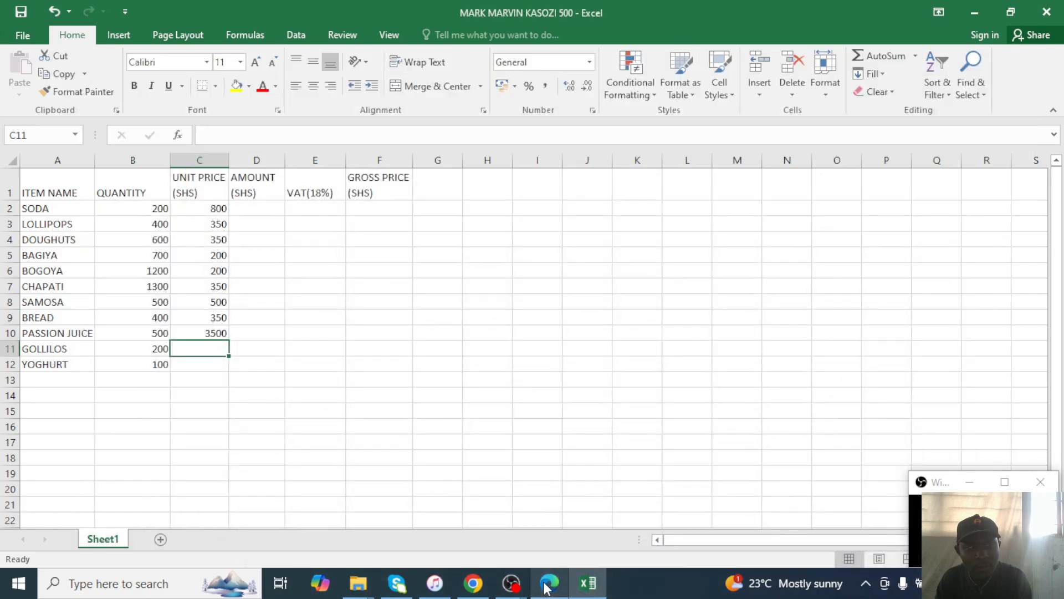
{"action": "left_click", "coordinate": [546, 587]}
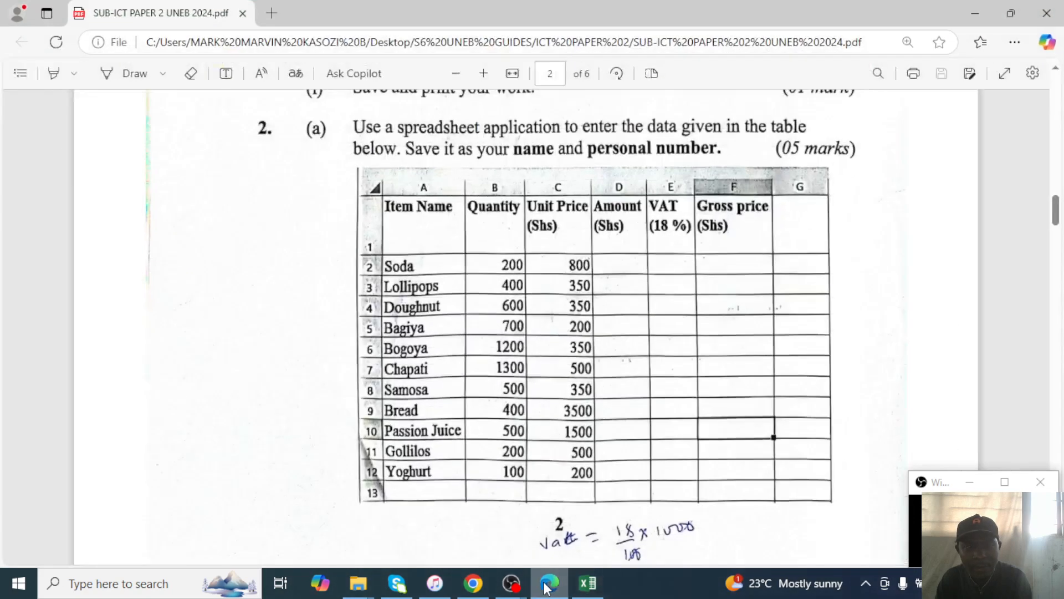
{"action": "left_click", "coordinate": [546, 587]}
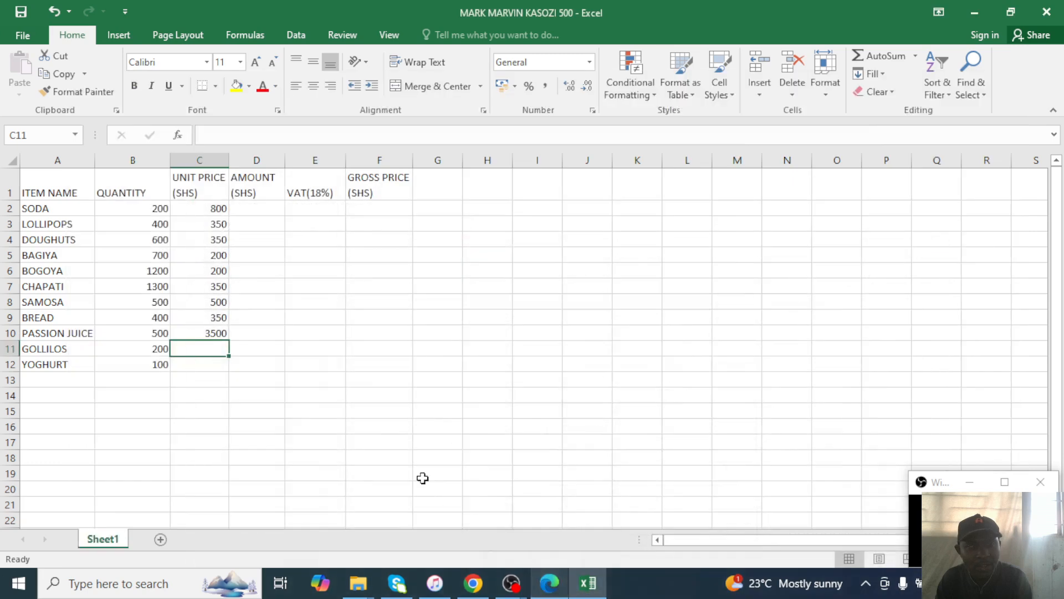
{"action": "left_click", "coordinate": [207, 270]}
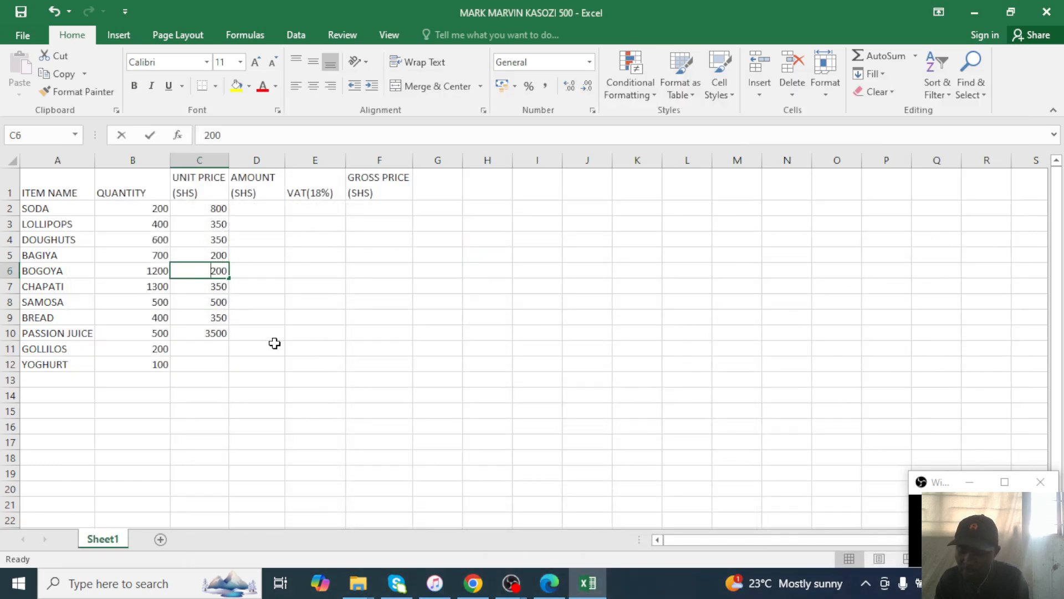
Correct unit prices to 350, 500, 350, 3500 and 1500 for BOGOYA through PASSION JUICE.
{"action": "key", "text": "shift+End"}
{"action": "type", "text": "350"}
{"action": "key", "text": "Return"}
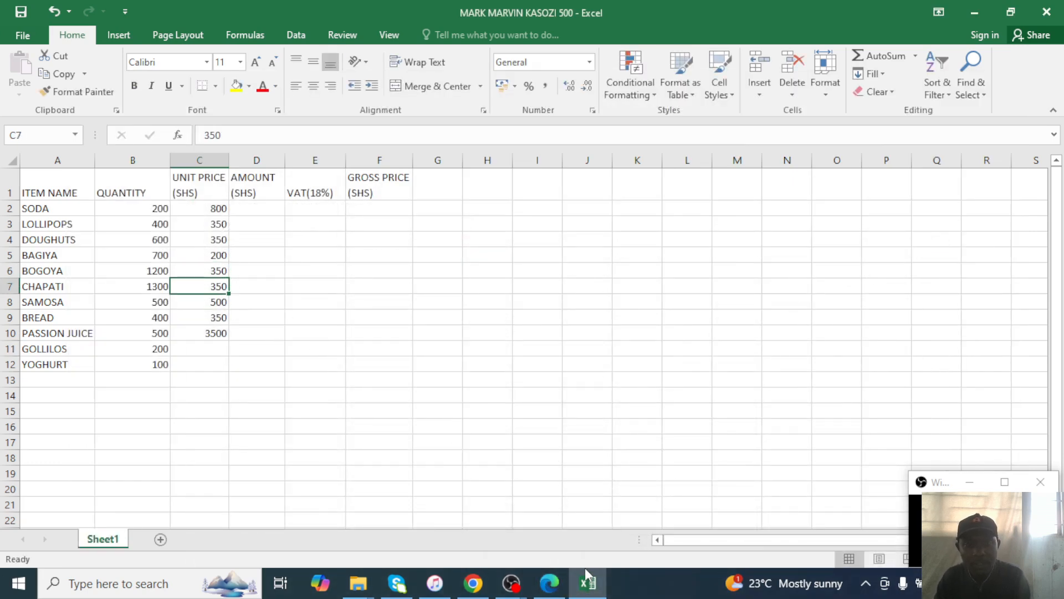
{"action": "left_click", "coordinate": [548, 589]}
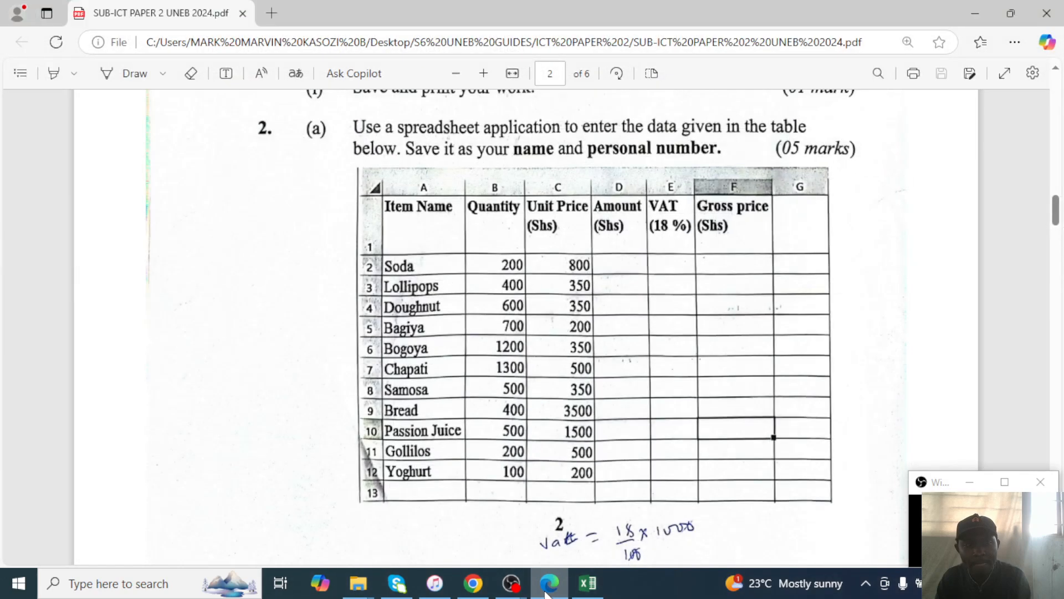
{"action": "left_click", "coordinate": [548, 589]}
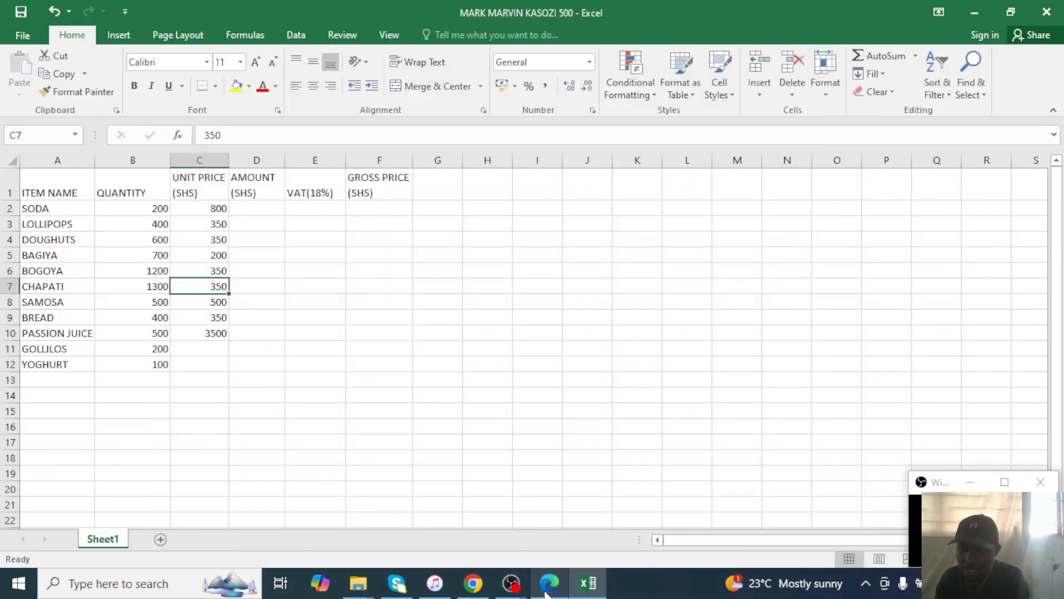
{"action": "type", "text": "500"}
{"action": "key", "text": "Return"}
{"action": "type", "text": "350"}
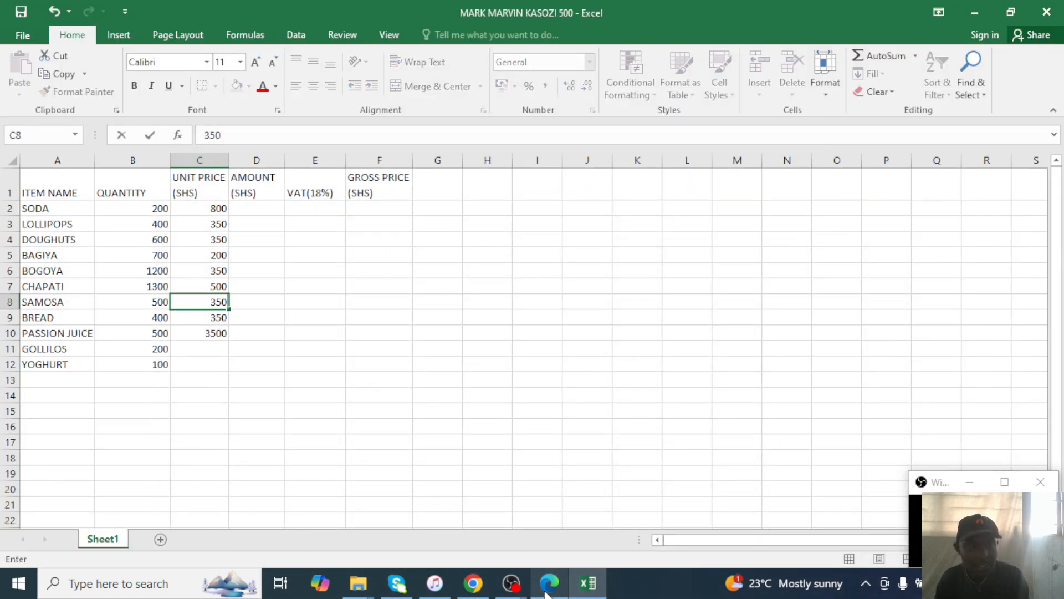
{"action": "key", "text": "Return"}
{"action": "left_click", "coordinate": [548, 583]}
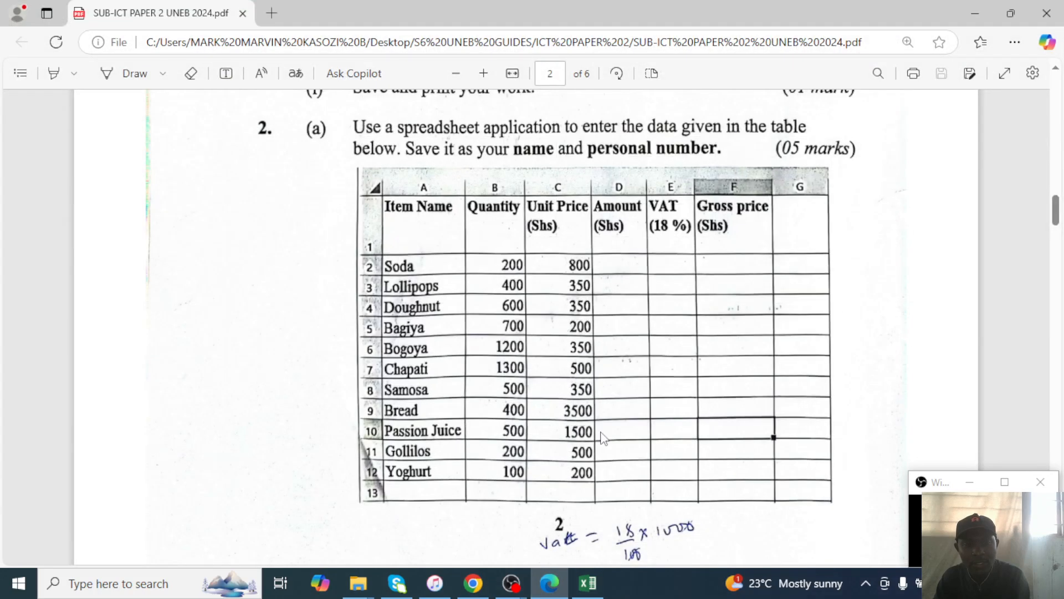
{"action": "left_click", "coordinate": [589, 583]}
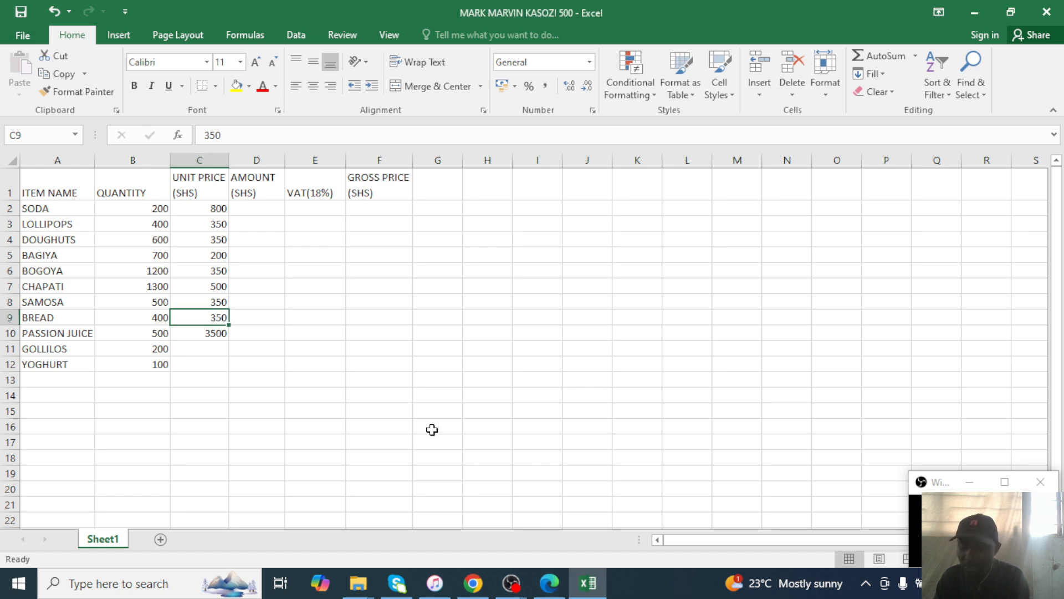
{"action": "type", "text": "3500"}
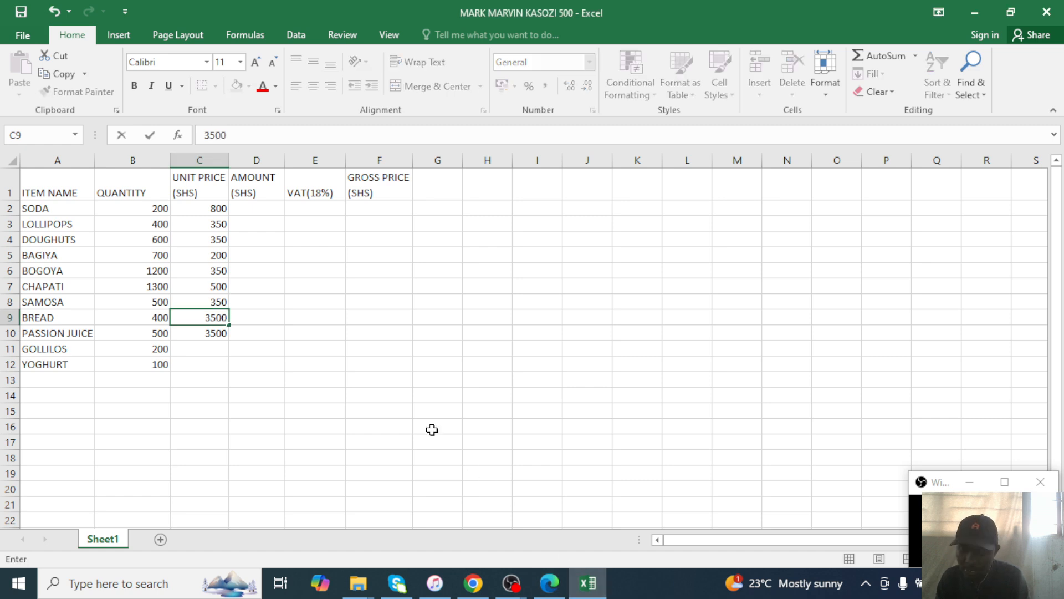
{"action": "key", "text": "Return"}
{"action": "type", "text": "15"}
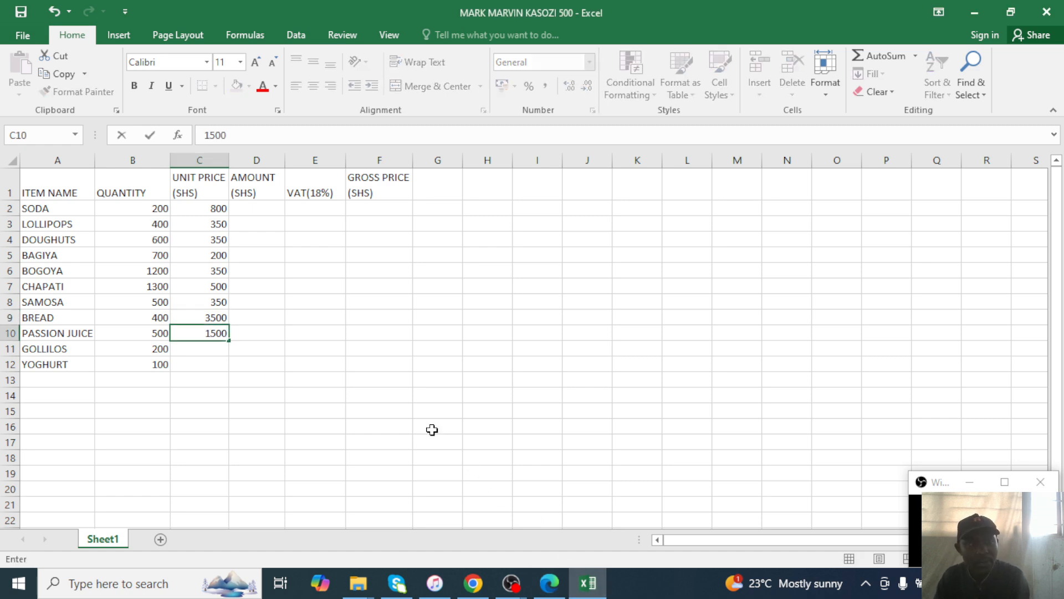
{"action": "key", "text": "Return"}
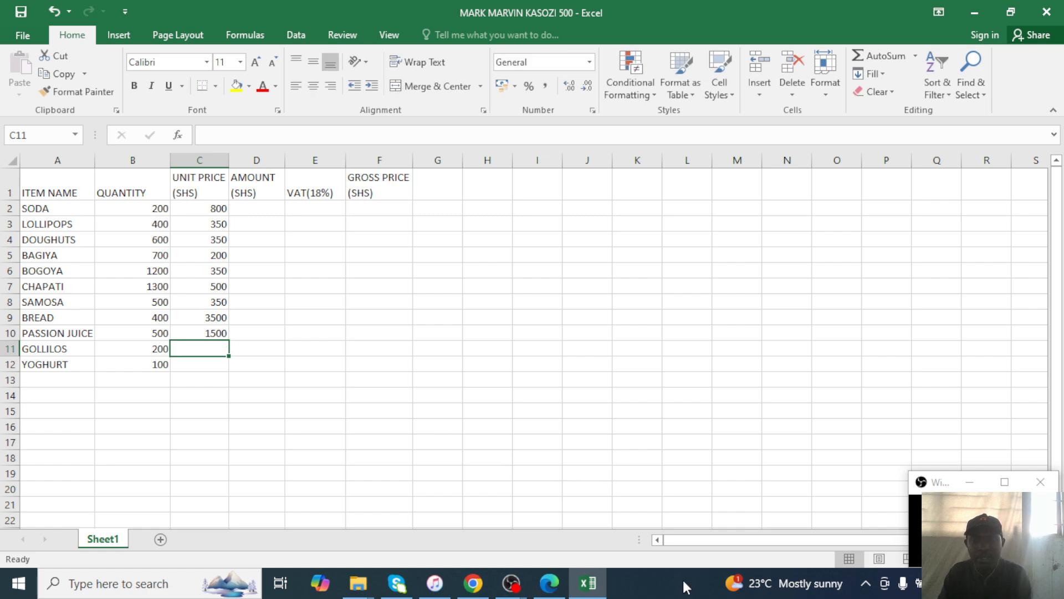
Enter unit prices 500 for GOLLILOS and 200 for YOGHURT, verifying against the exam PDF.
{"action": "left_click", "coordinate": [565, 584]}
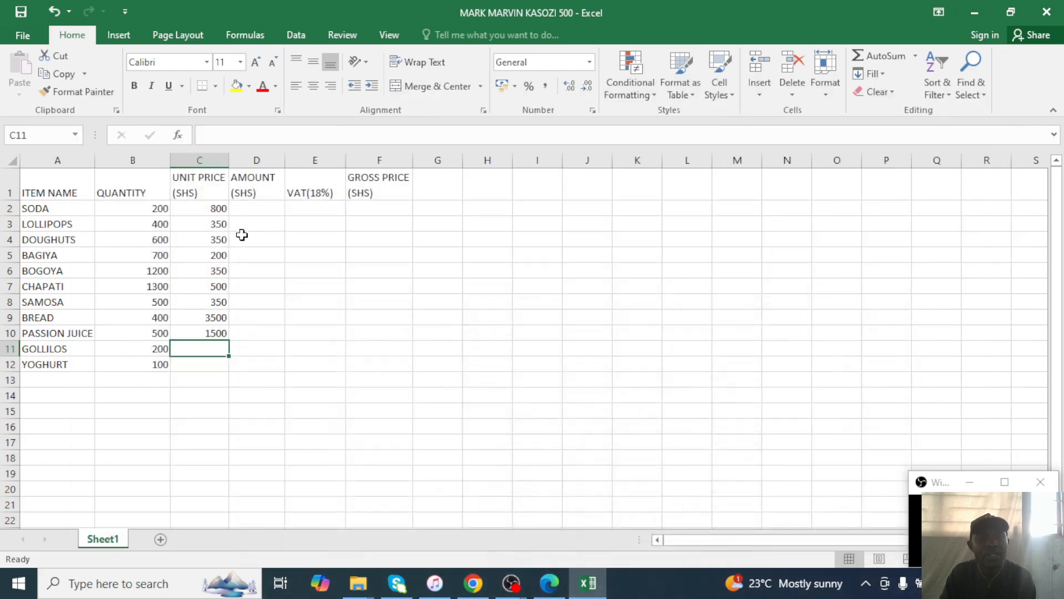
{"action": "left_click", "coordinate": [975, 13]}
{"action": "type", "text": "500"}
{"action": "key", "text": "Return"}
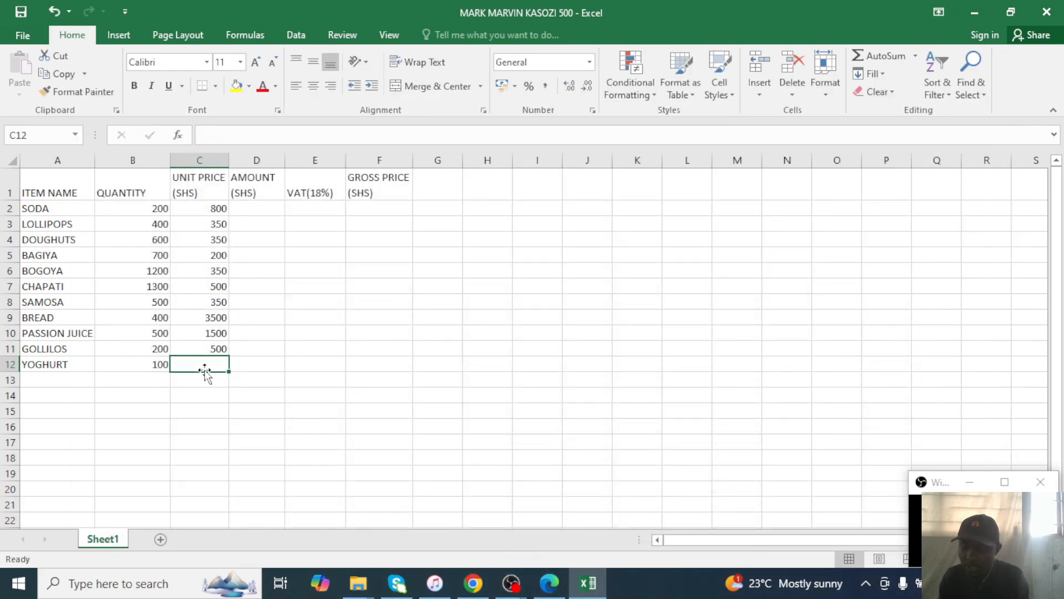
{"action": "type", "text": "200"}
{"action": "left_click", "coordinate": [235, 265]}
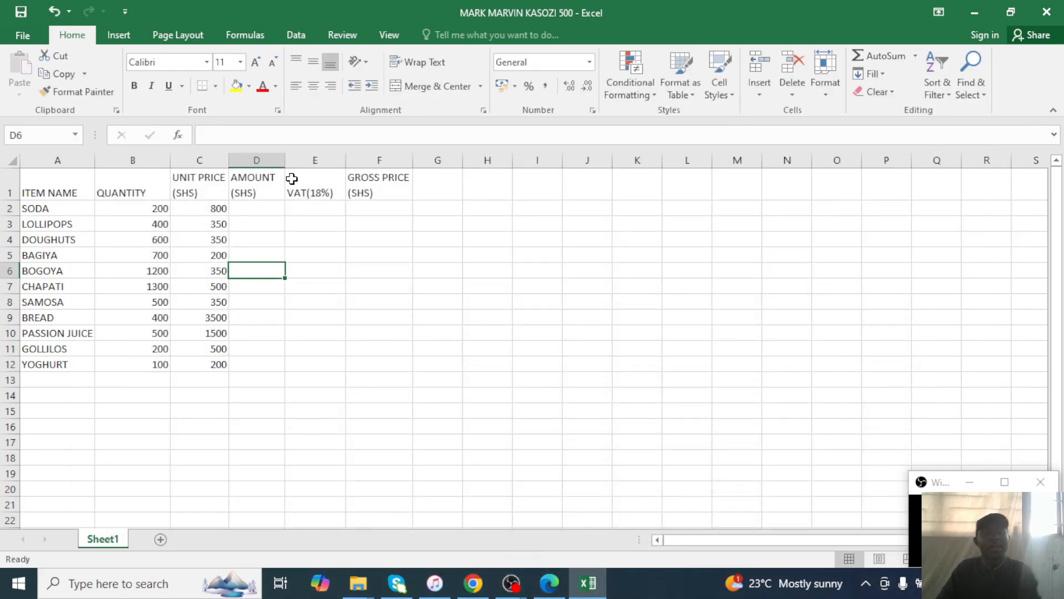
{"action": "left_click", "coordinate": [566, 580]}
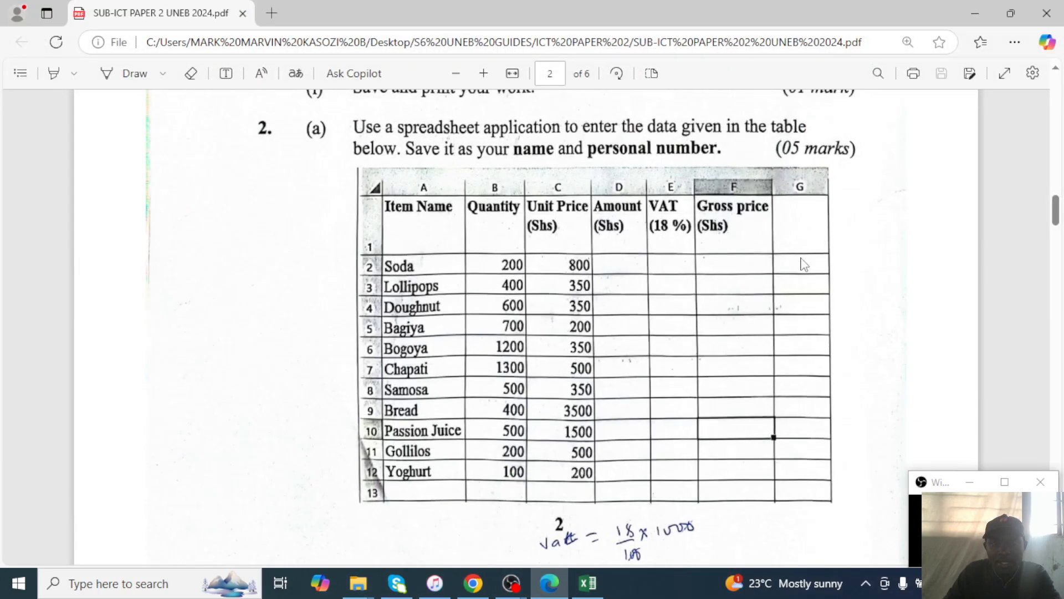
{"action": "left_click", "coordinate": [588, 582]}
Select the whole table range A1:G13.
{"action": "left_click_drag", "start_coordinate": [67, 189], "coordinate": [417, 377]}
{"action": "left_click", "coordinate": [418, 377]}
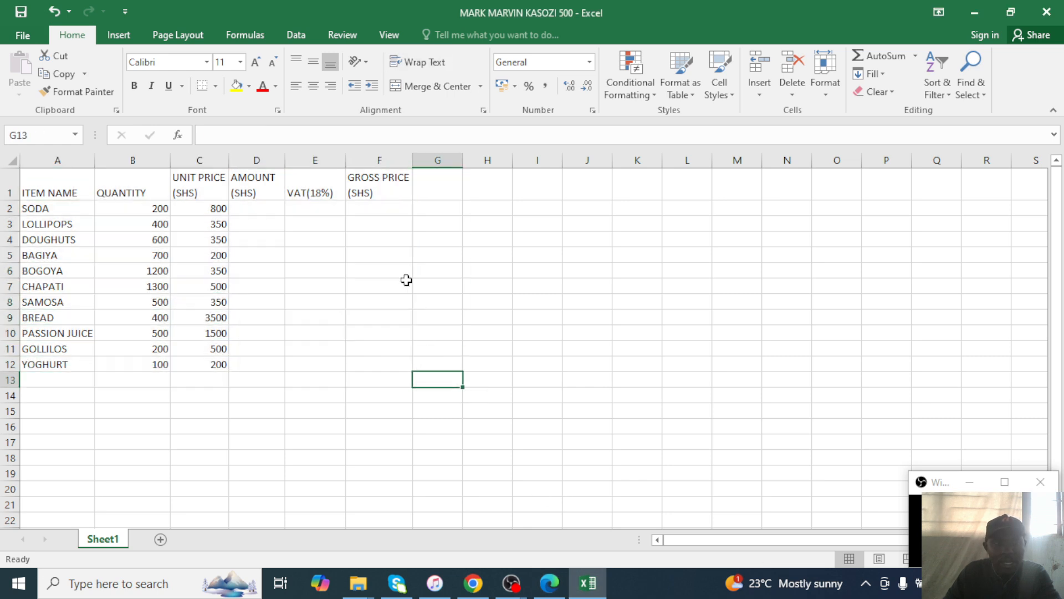
{"action": "left_click", "coordinate": [64, 184]}
{"action": "left_click_drag", "start_coordinate": [447, 298], "coordinate": [436, 288]}
{"action": "mouse_move", "coordinate": [66, 182]}
{"action": "left_mouse_down"}
{"action": "mouse_move", "coordinate": [435, 316]}
{"action": "mouse_move", "coordinate": [414, 350]}
{"action": "mouse_move", "coordinate": [408, 373]}
{"action": "mouse_move", "coordinate": [420, 377]}
{"action": "mouse_move", "coordinate": [209, 195]}
{"action": "mouse_move", "coordinate": [58, 180]}
{"action": "left_mouse_up"}
Apply All Borders to every cell of the table A1:G13.
{"action": "left_click", "coordinate": [425, 380]}
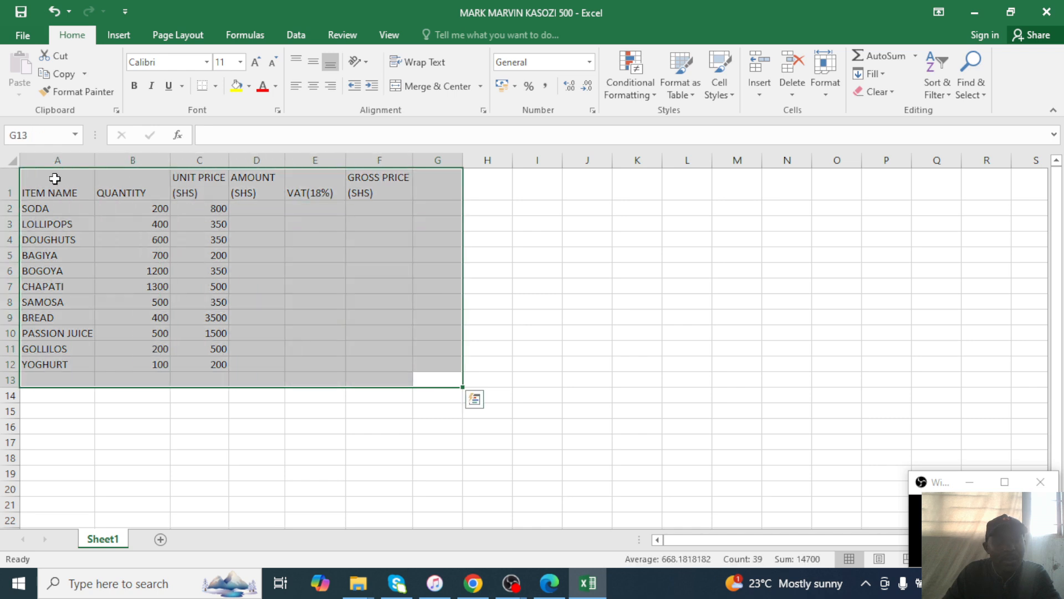
{"action": "left_click", "coordinate": [216, 85]}
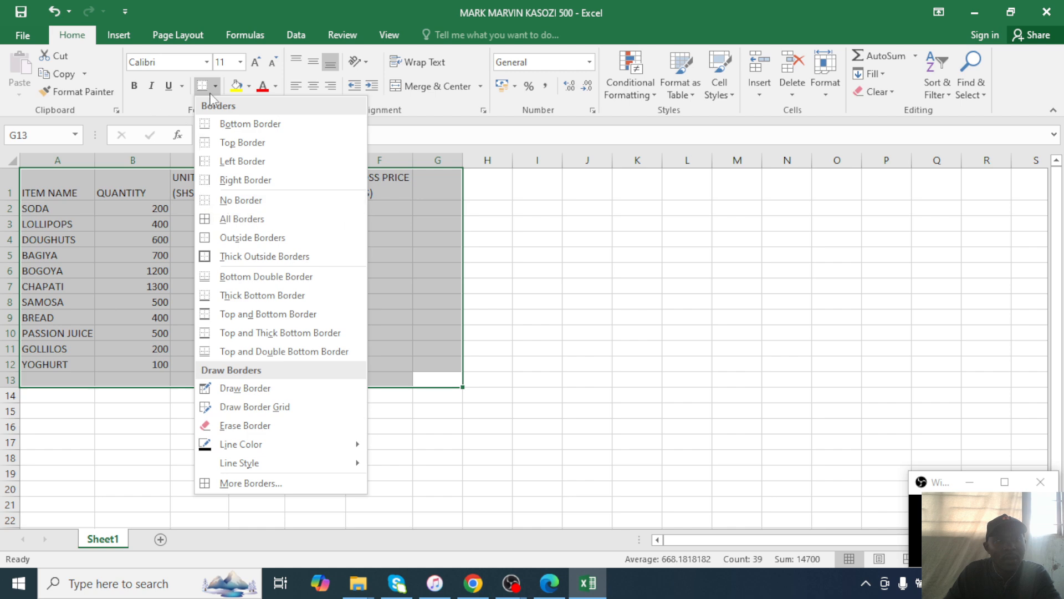
{"action": "left_click", "coordinate": [232, 213]}
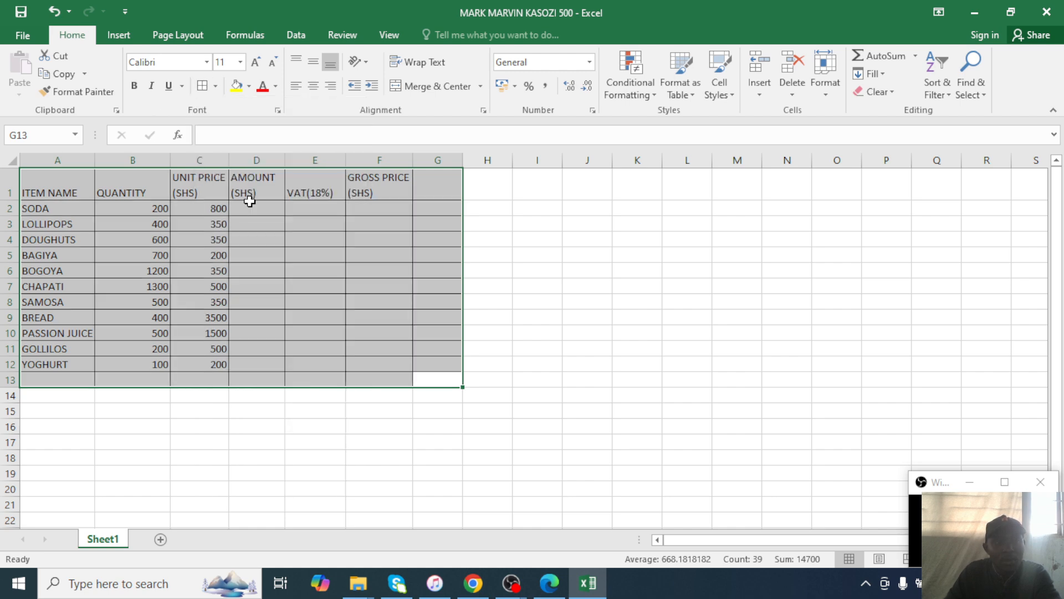
{"action": "left_click", "coordinate": [388, 221]}
Make the header row from ITEM NAME to GROSS PRICE bold.
{"action": "left_click", "coordinate": [73, 186]}
{"action": "left_click_drag", "start_coordinate": [74, 186], "coordinate": [380, 178]}
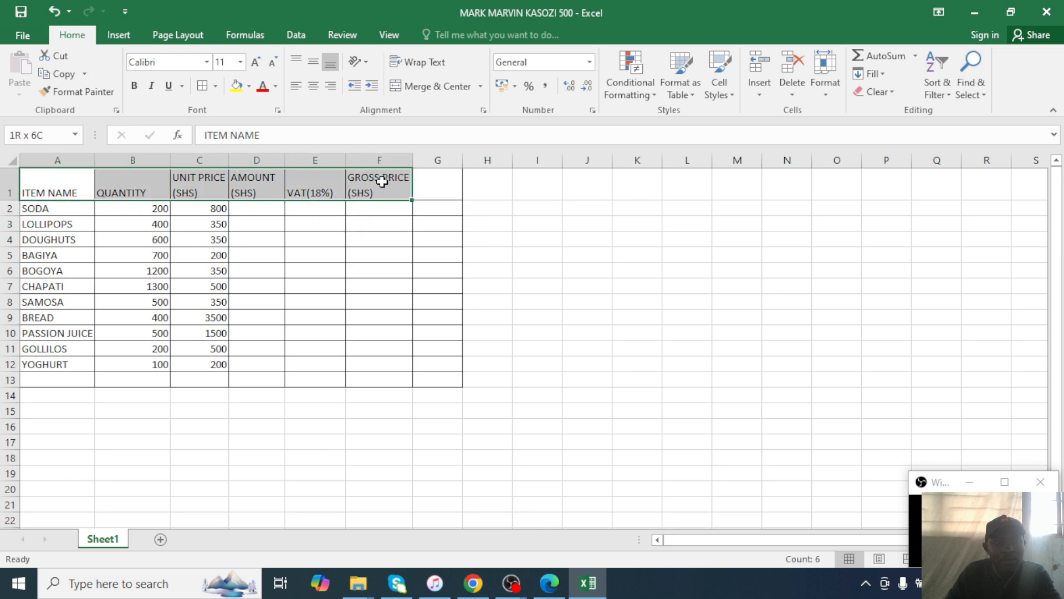
{"action": "left_click", "coordinate": [134, 87]}
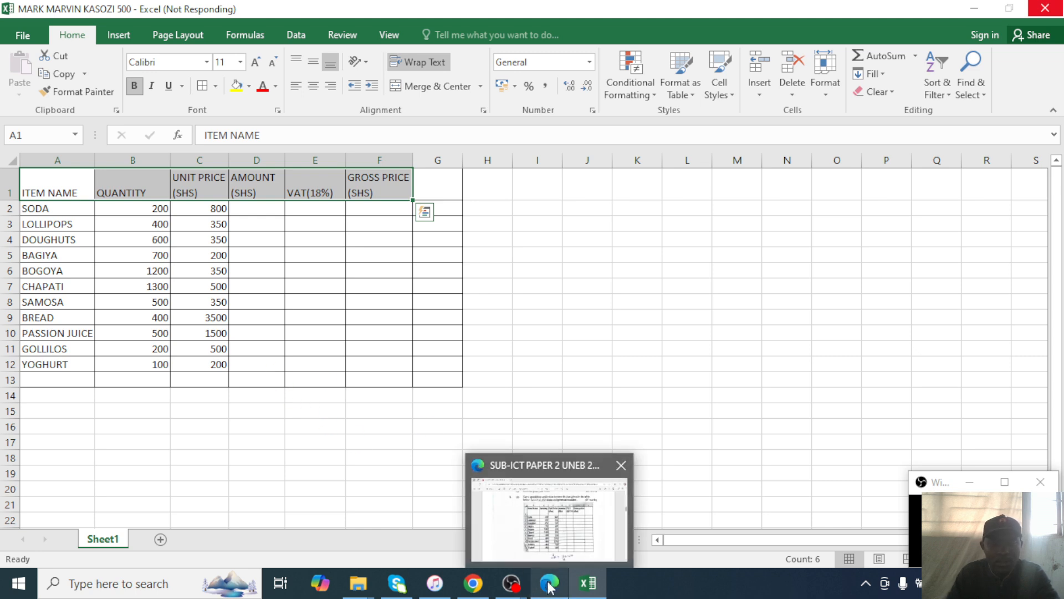
Scroll the exam PDF between page 2's data table and page 3's questions.
{"action": "left_click", "coordinate": [549, 518]}
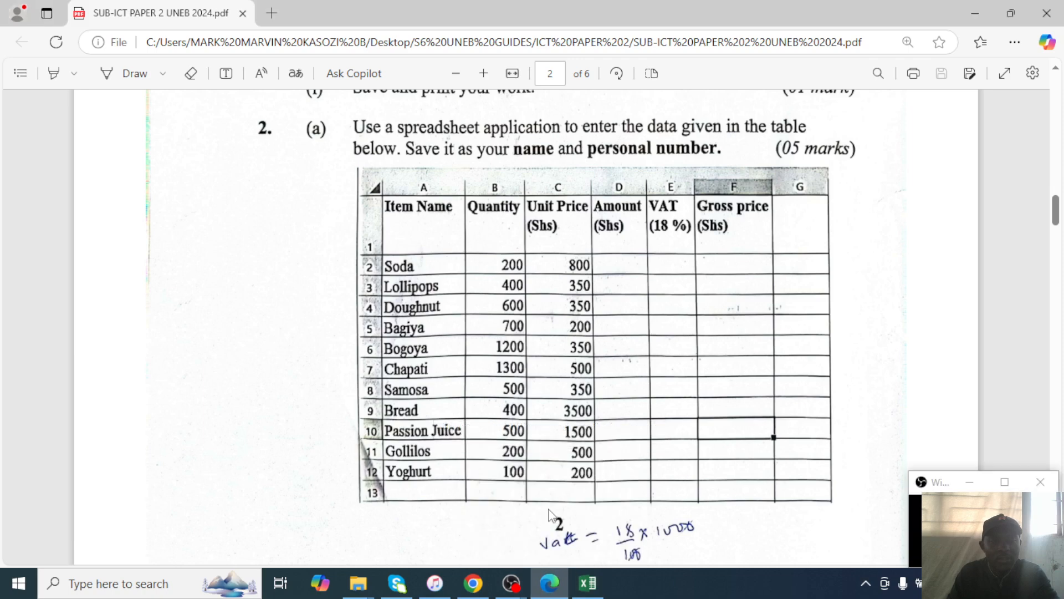
{"action": "scroll", "coordinate": [605, 422], "scroll_direction": "up", "scroll_amount": 2, "text": "ctrl"}
{"action": "scroll", "coordinate": [605, 423], "scroll_direction": "up", "scroll_amount": 4}
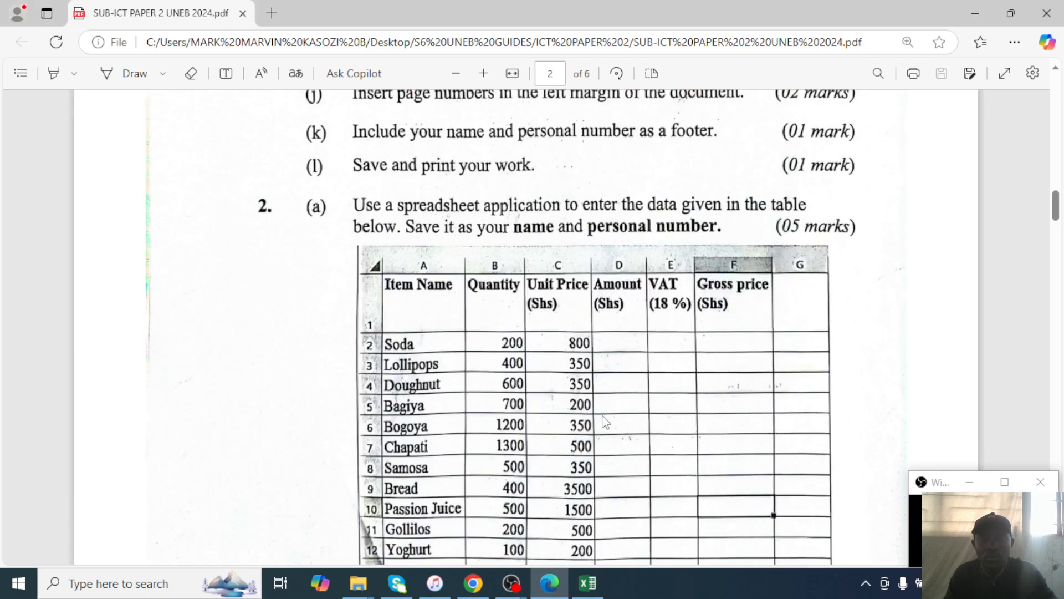
{"action": "scroll", "coordinate": [598, 401], "scroll_direction": "down", "scroll_amount": 10}
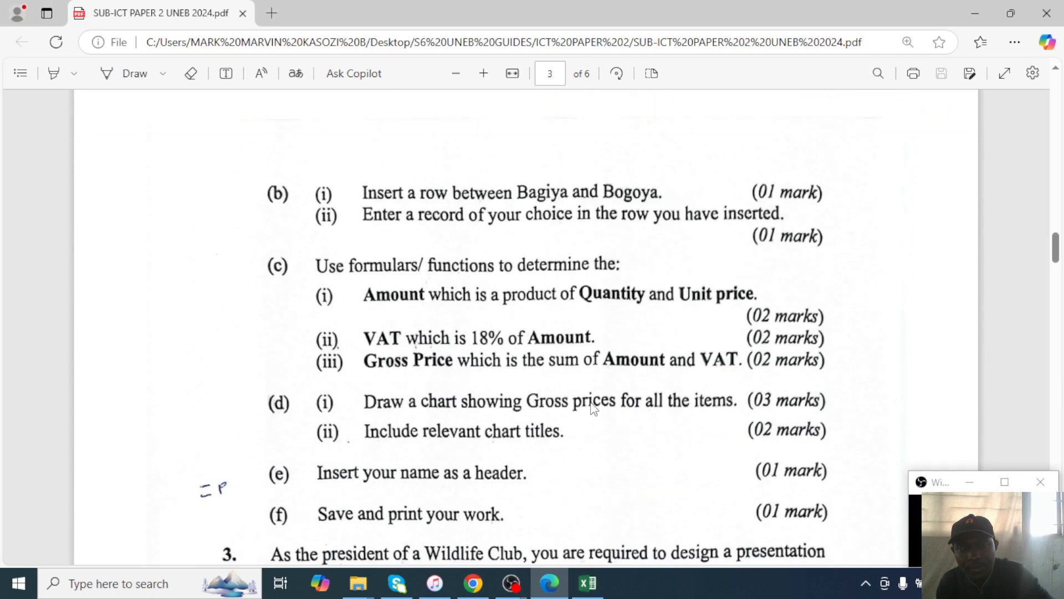
{"action": "scroll", "coordinate": [593, 408], "scroll_direction": "up", "scroll_amount": 8}
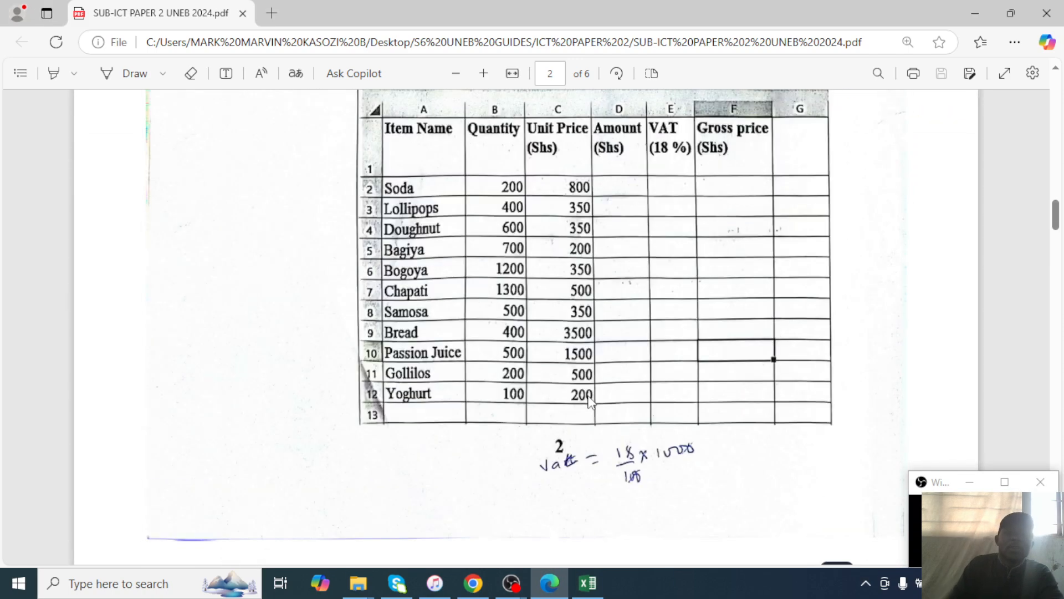
{"action": "scroll", "coordinate": [604, 427], "scroll_direction": "down", "scroll_amount": 10}
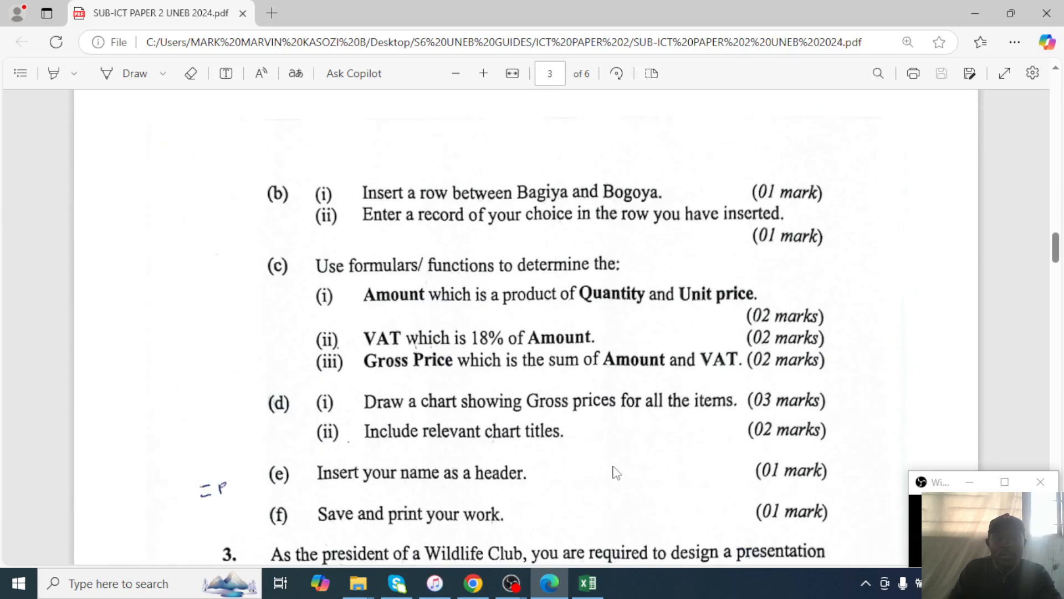
{"action": "scroll", "coordinate": [612, 466], "scroll_direction": "up", "scroll_amount": 10}
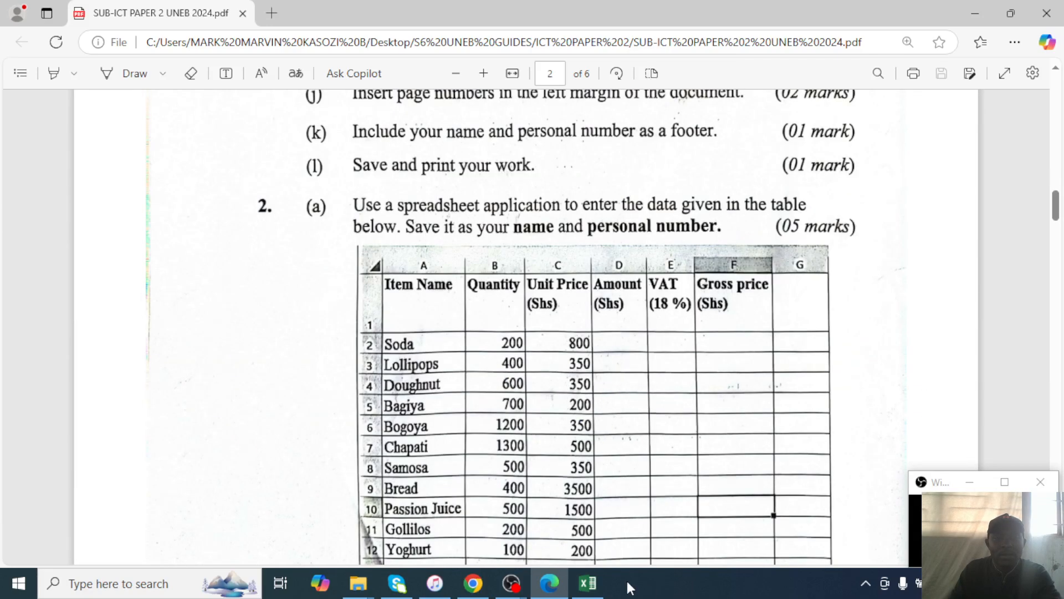
Compare the Excel table with the row-insertion task, then minimize the exam PDF.
{"action": "left_click", "coordinate": [587, 582]}
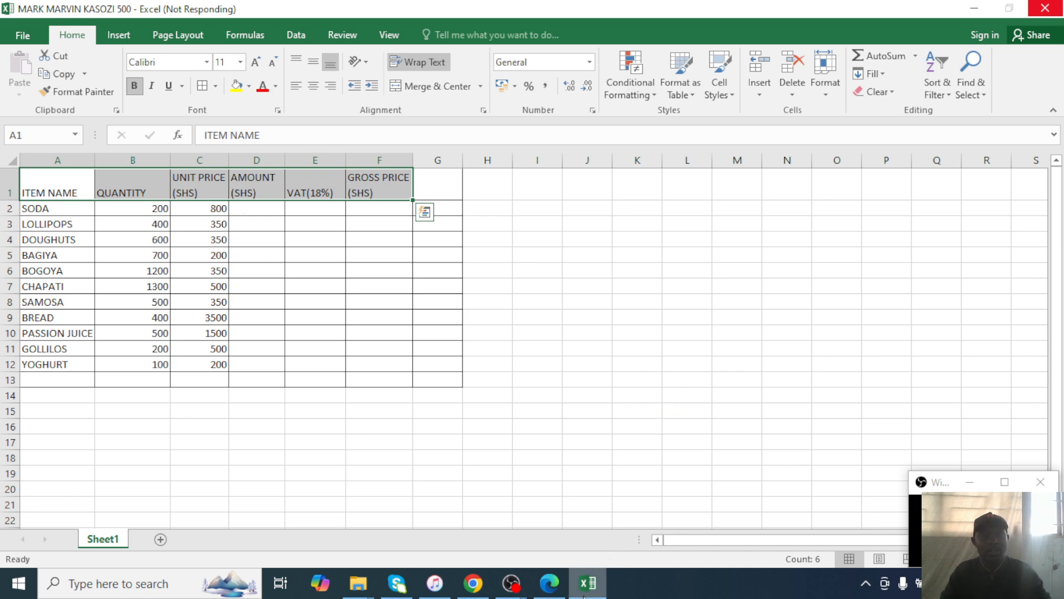
{"action": "left_click", "coordinate": [548, 583]}
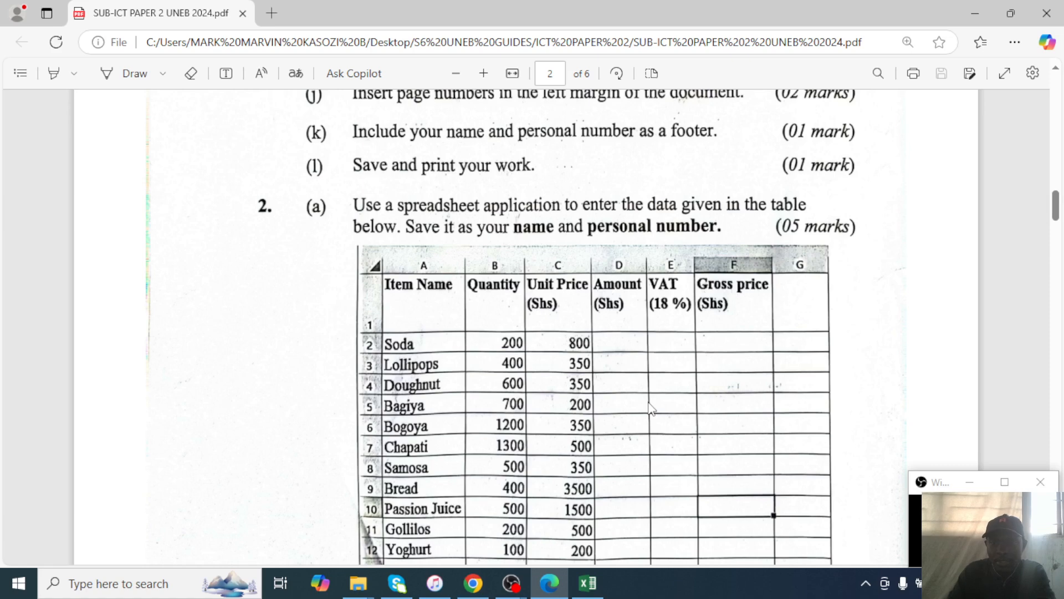
{"action": "scroll", "coordinate": [608, 440], "scroll_direction": "down", "scroll_amount": 10}
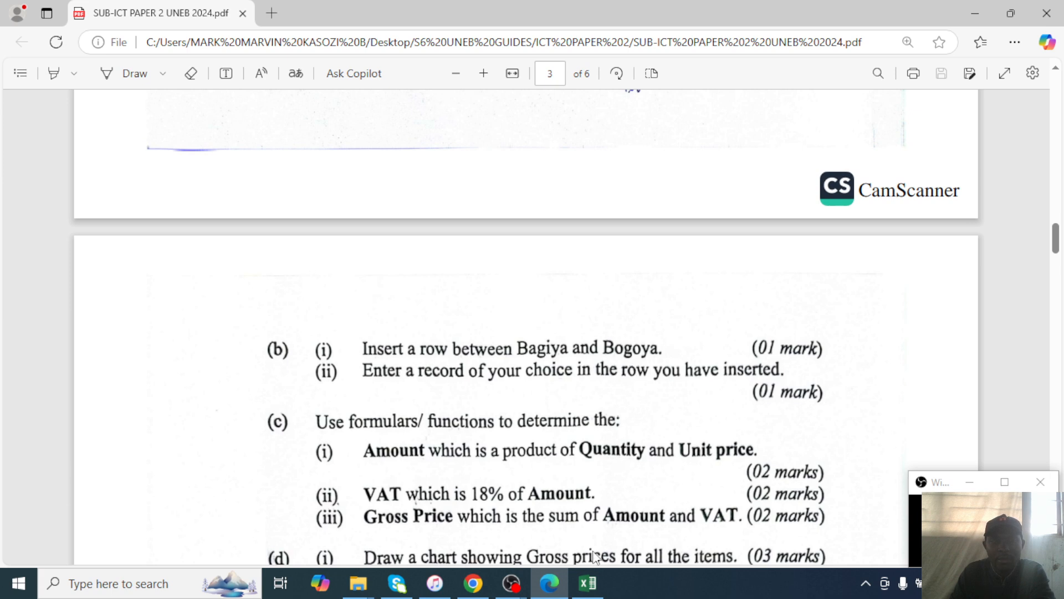
{"action": "left_click", "coordinate": [588, 583]}
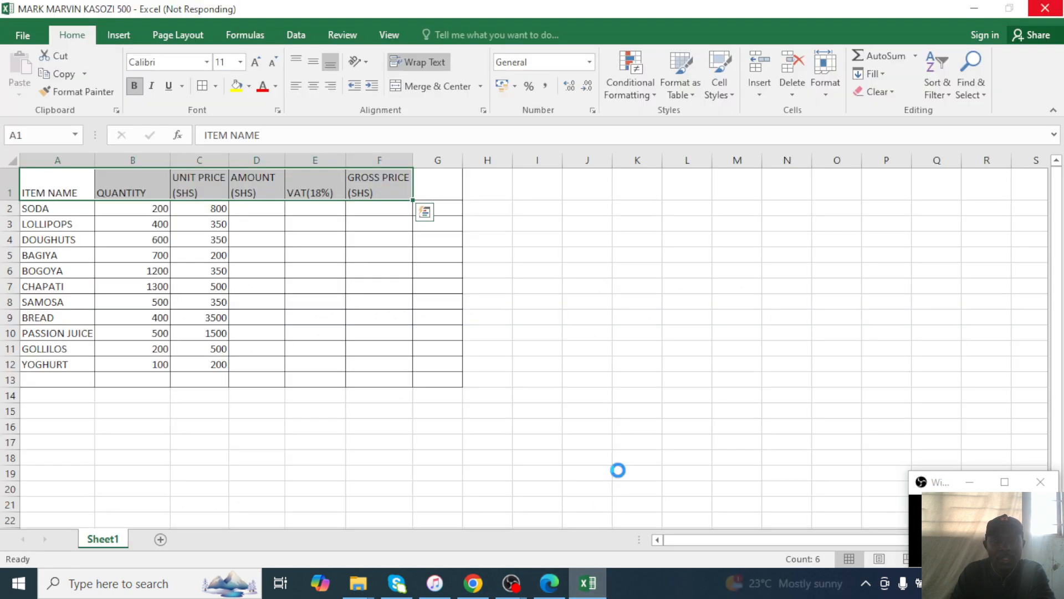
{"action": "left_click", "coordinate": [151, 279]}
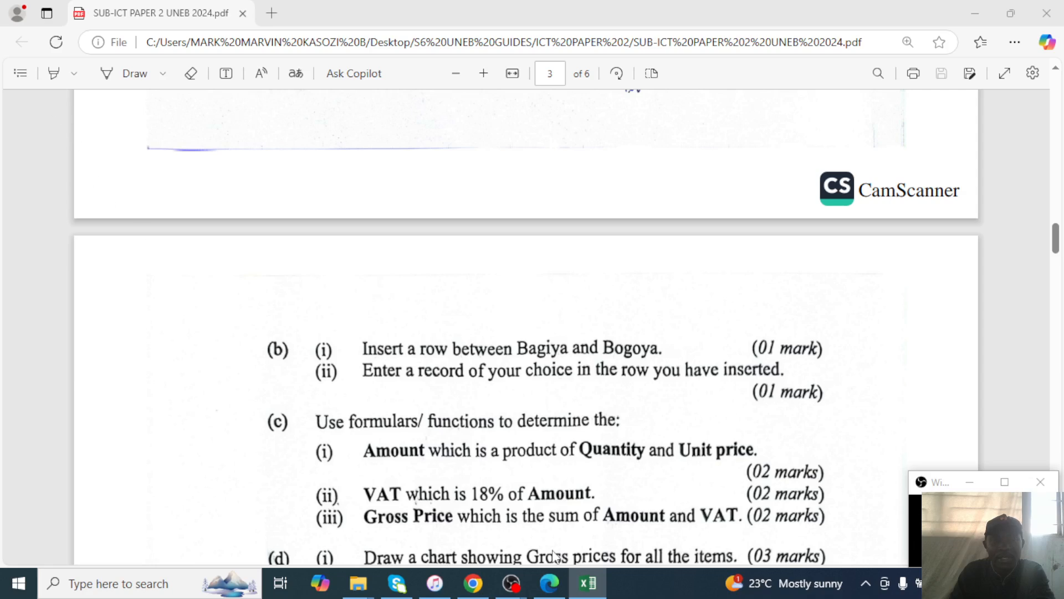
{"action": "left_click", "coordinate": [586, 583]}
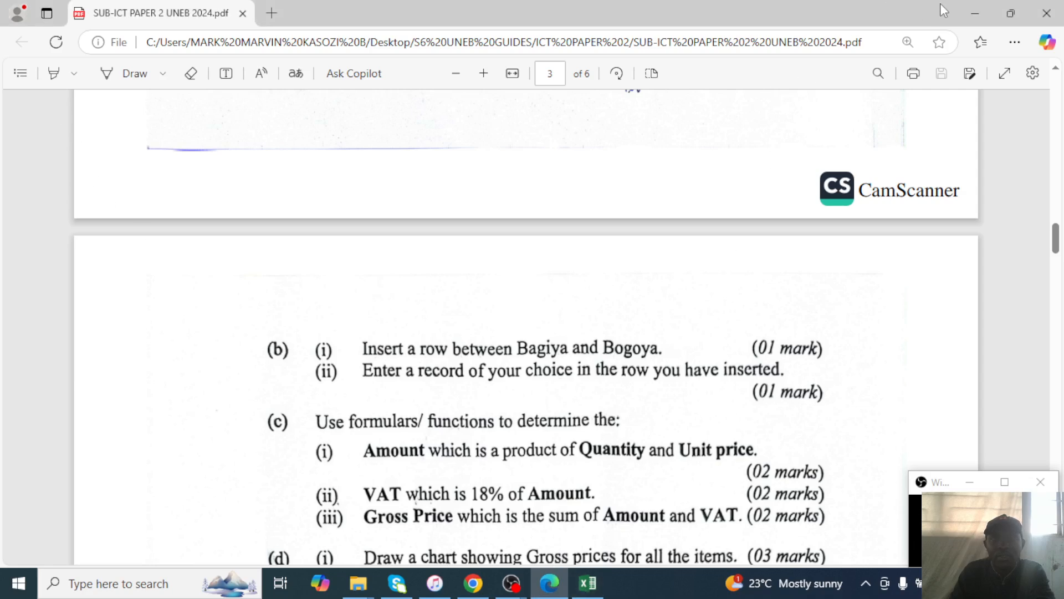
{"action": "left_click", "coordinate": [976, 12]}
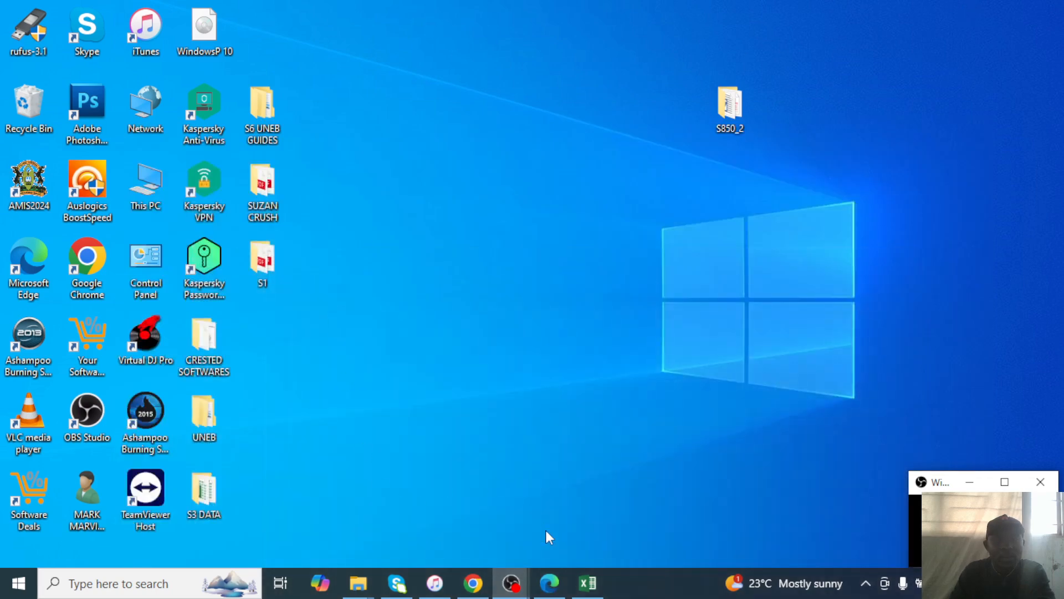
{"action": "left_click", "coordinate": [588, 583]}
Insert a blank row 6 above BOGOYA, below BAGIYA.
{"action": "left_click", "coordinate": [162, 223]}
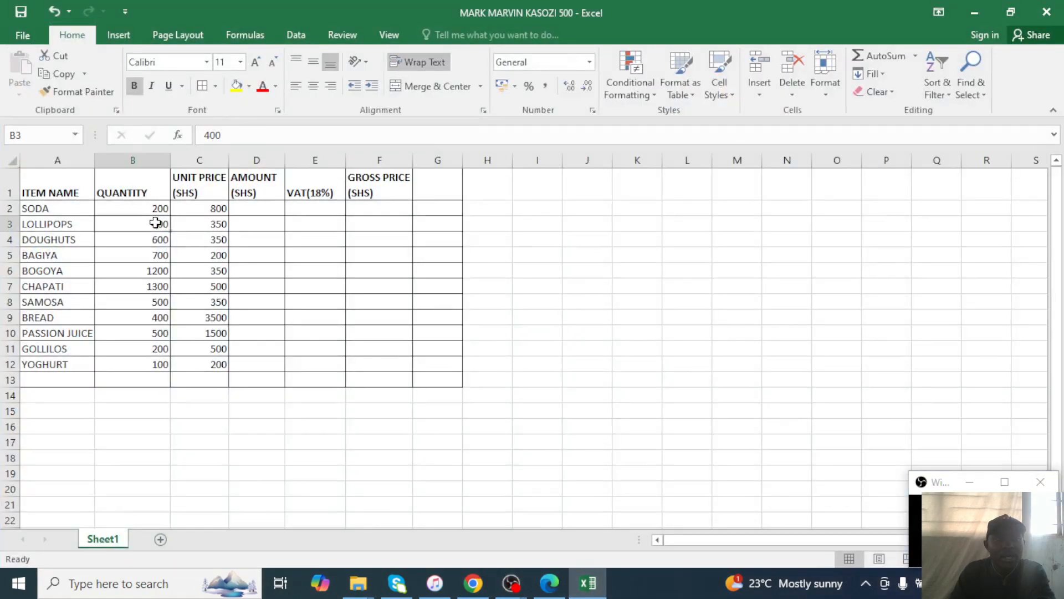
{"action": "left_click", "coordinate": [39, 260]}
{"action": "left_click", "coordinate": [40, 272]}
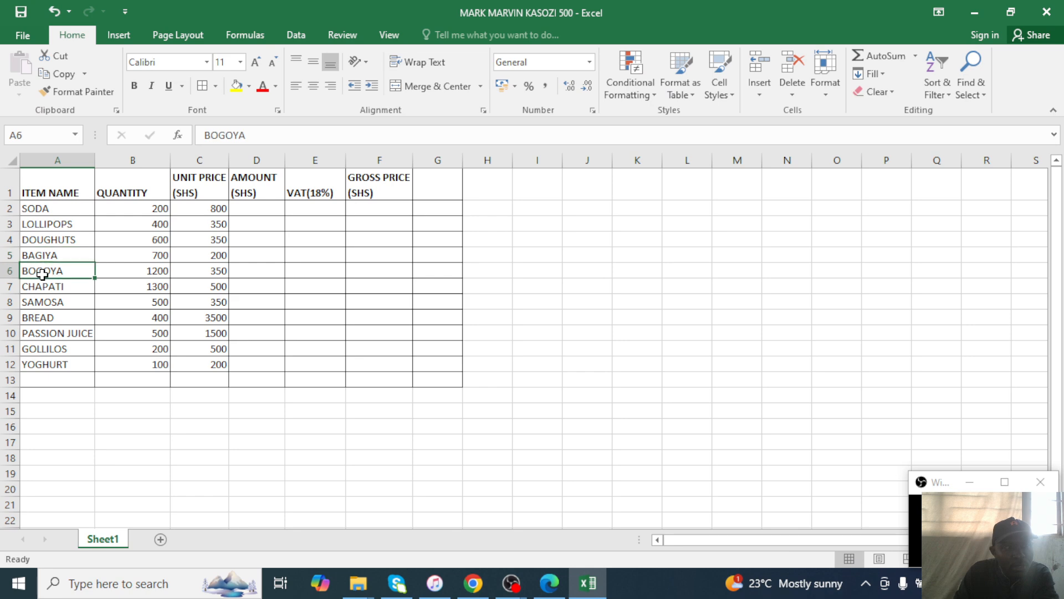
{"action": "left_click", "coordinate": [8, 275]}
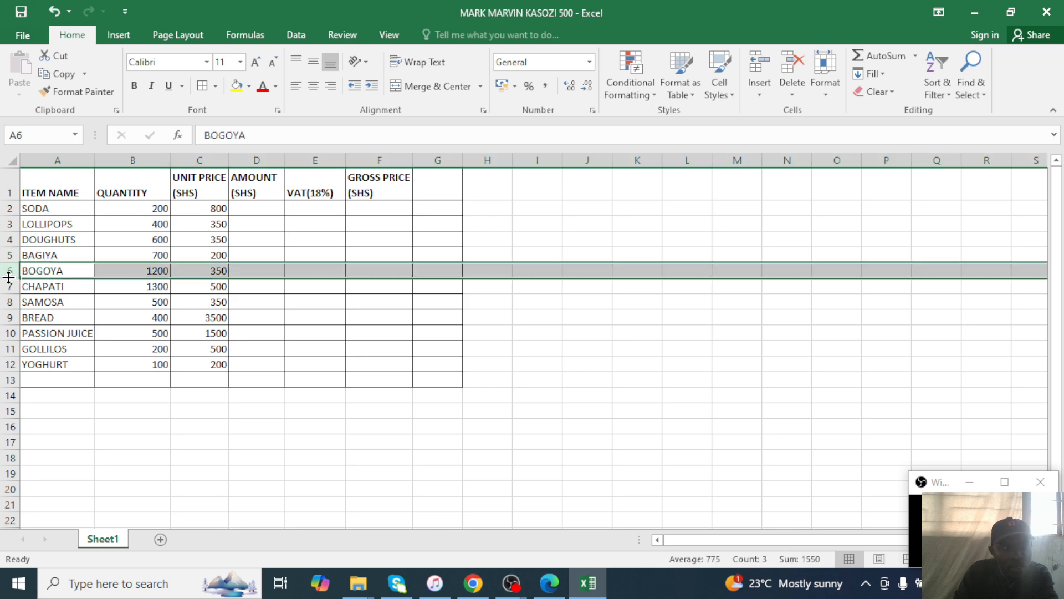
{"action": "right_click", "coordinate": [9, 276]}
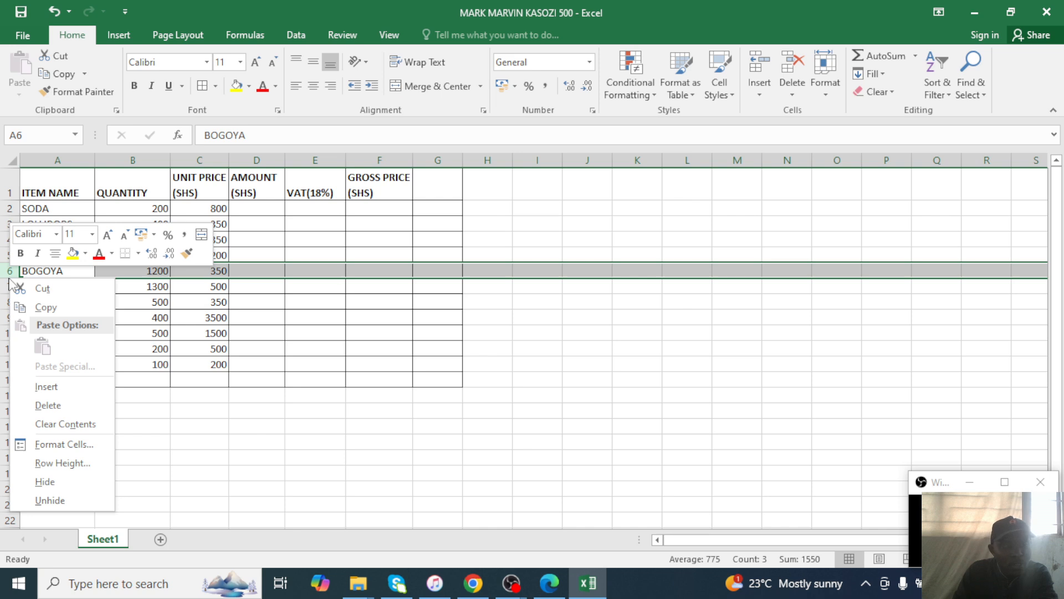
{"action": "left_click", "coordinate": [51, 380]}
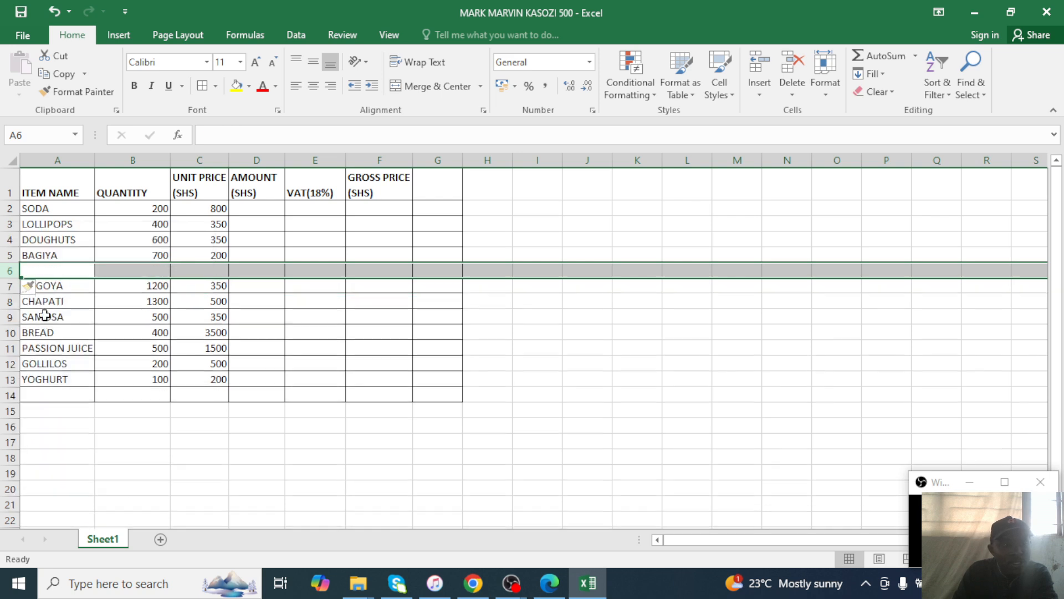
Fill the new row with item ONER, quantity 500 and unit price 3000.
{"action": "left_click", "coordinate": [58, 265]}
{"action": "type", "text": "O"}
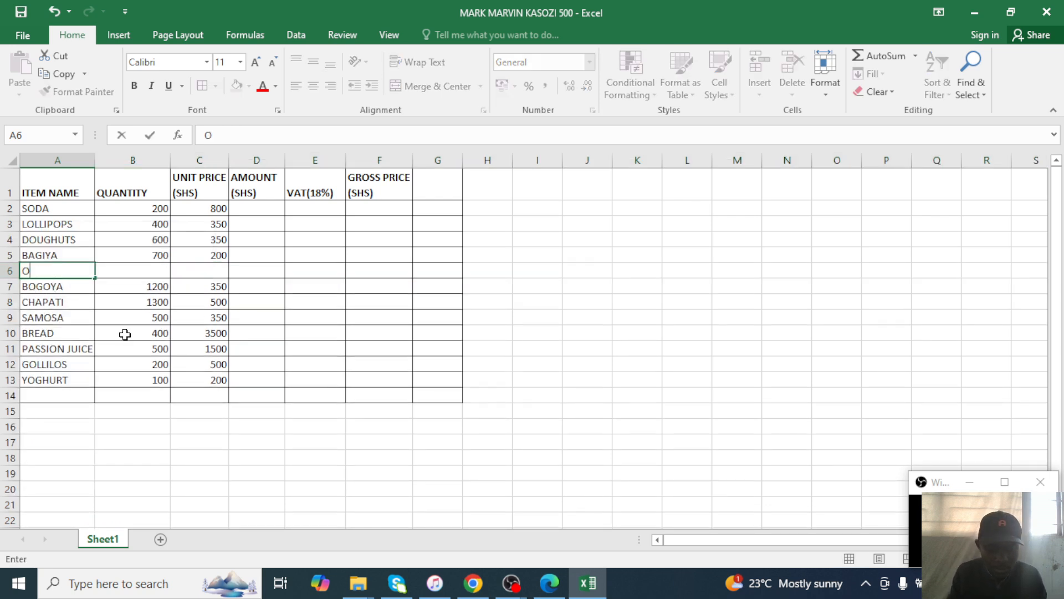
{"action": "type", "text": "NER"}
{"action": "key", "text": "Tab"}
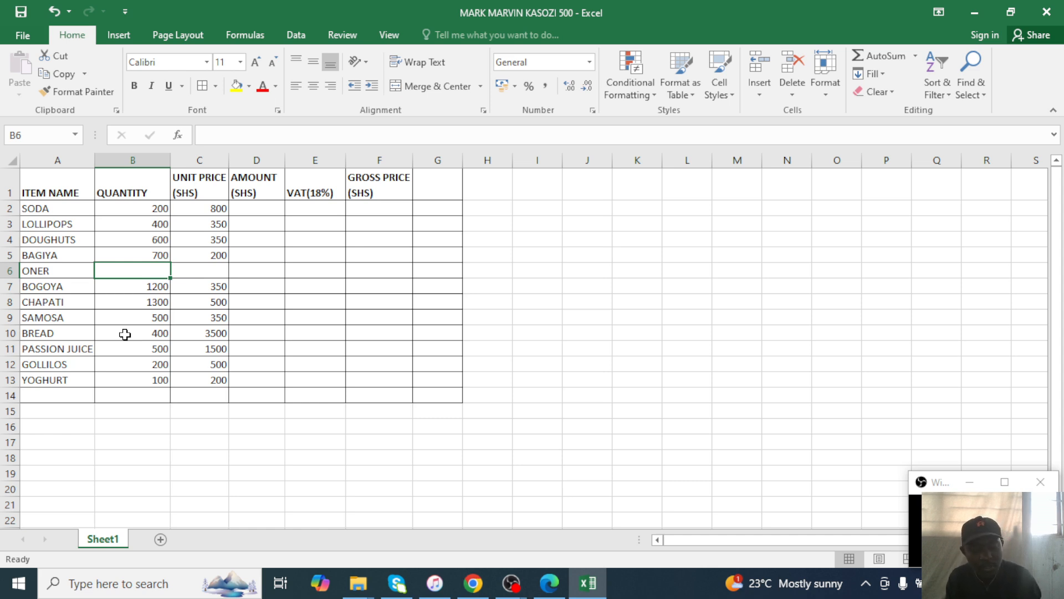
{"action": "key", "text": "Tab"}
{"action": "key", "text": "shift+Tab"}
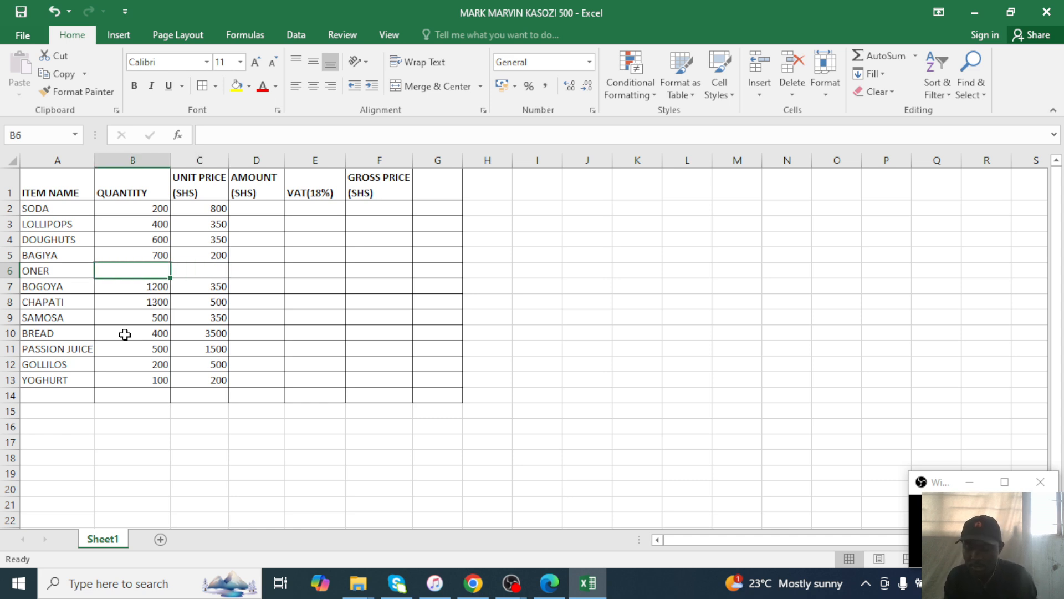
{"action": "type", "text": "500"}
{"action": "key", "text": "Tab"}
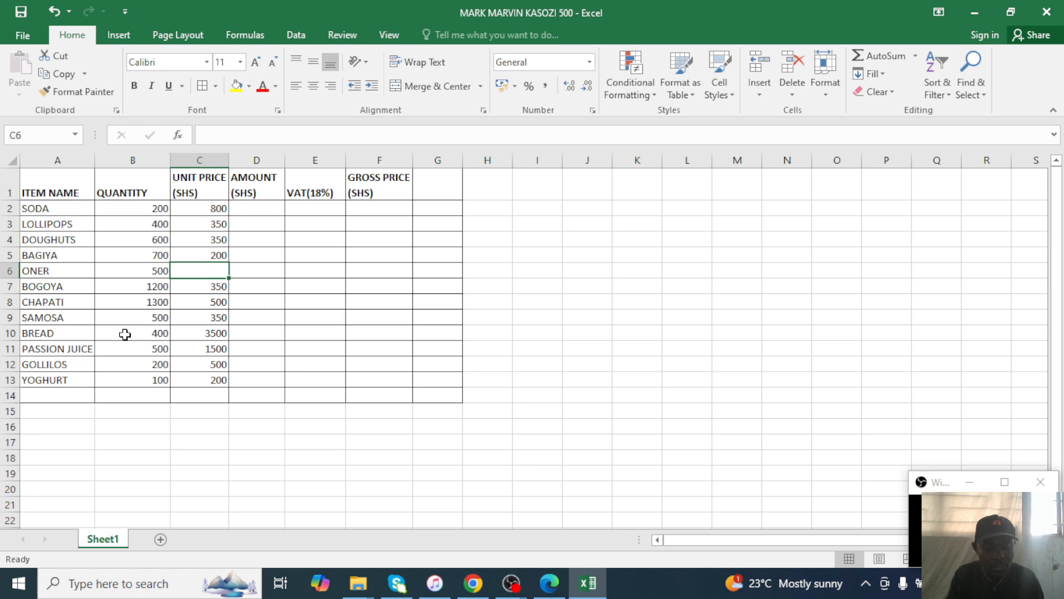
{"action": "type", "text": "300"}
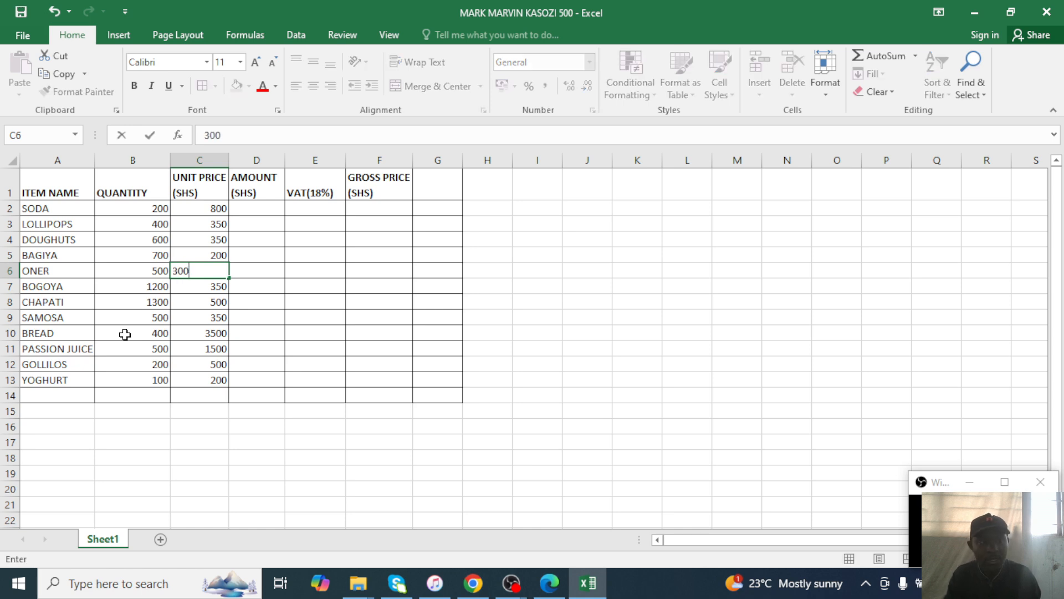
{"action": "type", "text": "0"}
{"action": "left_click", "coordinate": [237, 282]}
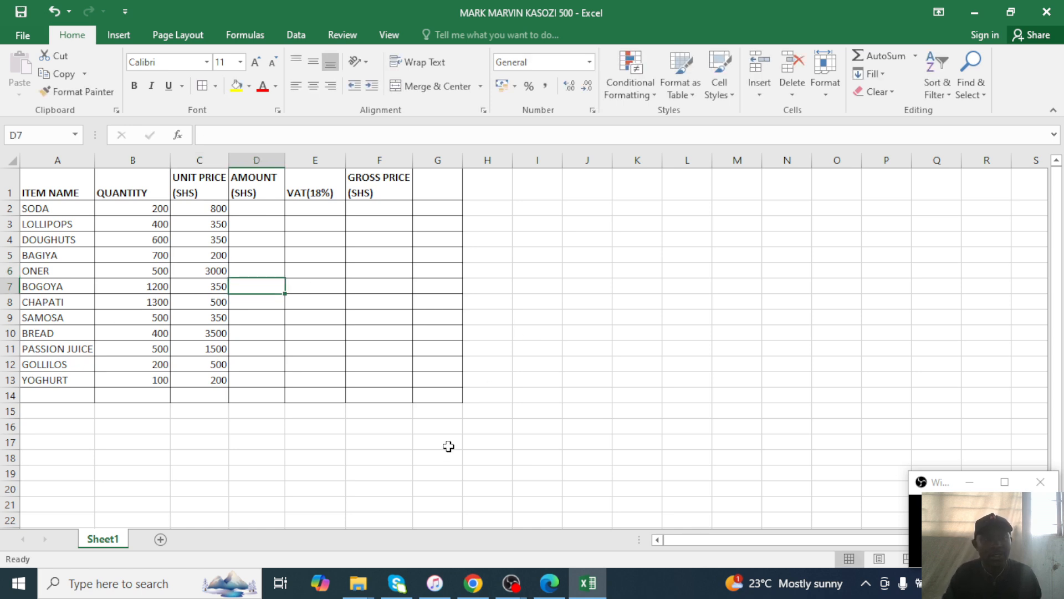
{"action": "left_click", "coordinate": [566, 591]}
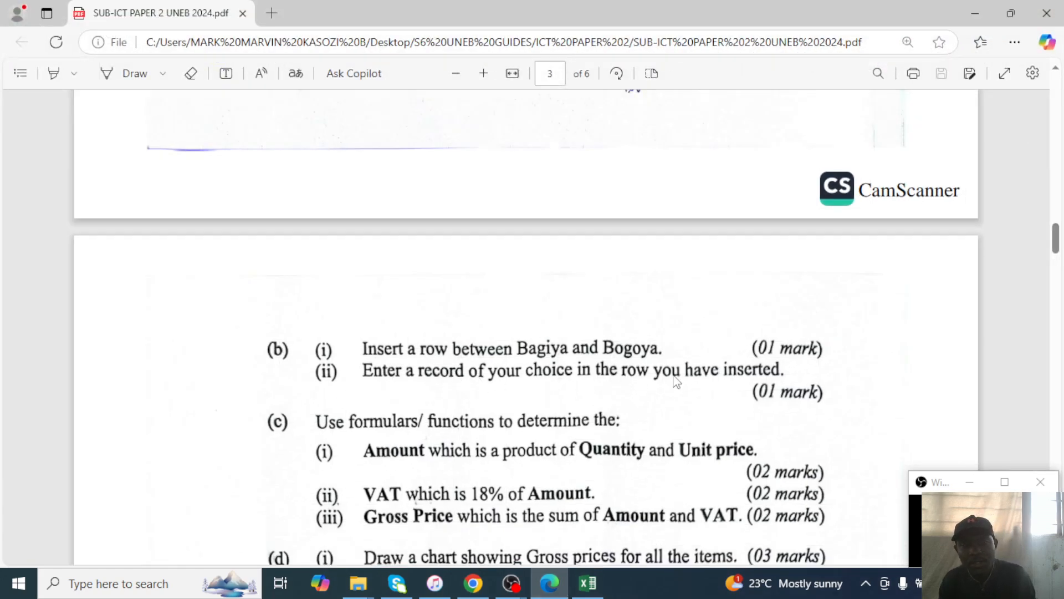
Read task 2(c)'s Amount, VAT and Gross Price formulas, then return to Excel cell D2.
{"action": "scroll", "coordinate": [623, 391], "scroll_direction": "down", "scroll_amount": 5}
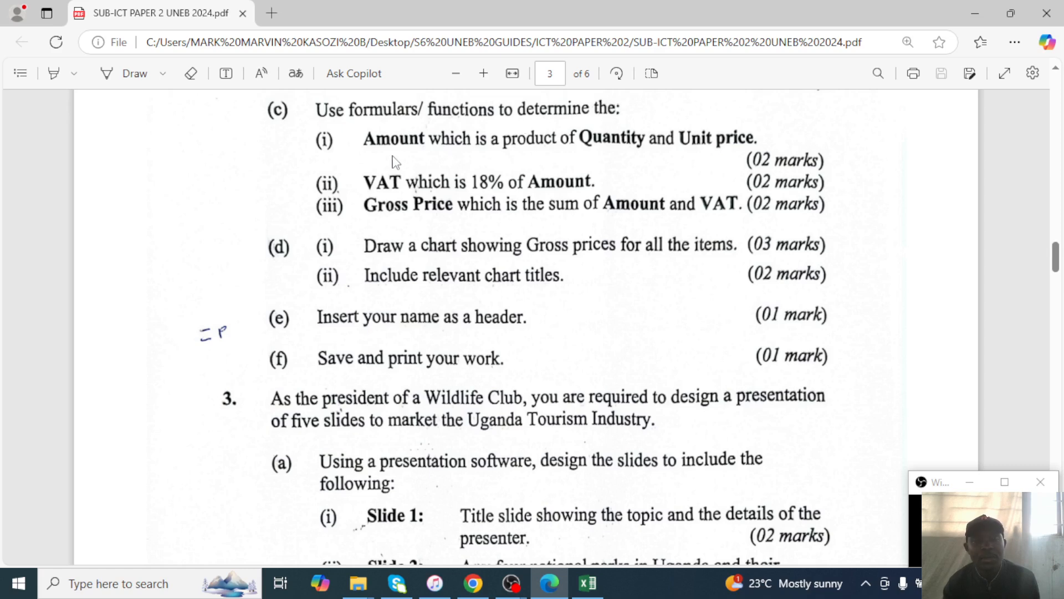
{"action": "left_click", "coordinate": [977, 11]}
{"action": "left_click", "coordinate": [262, 206]}
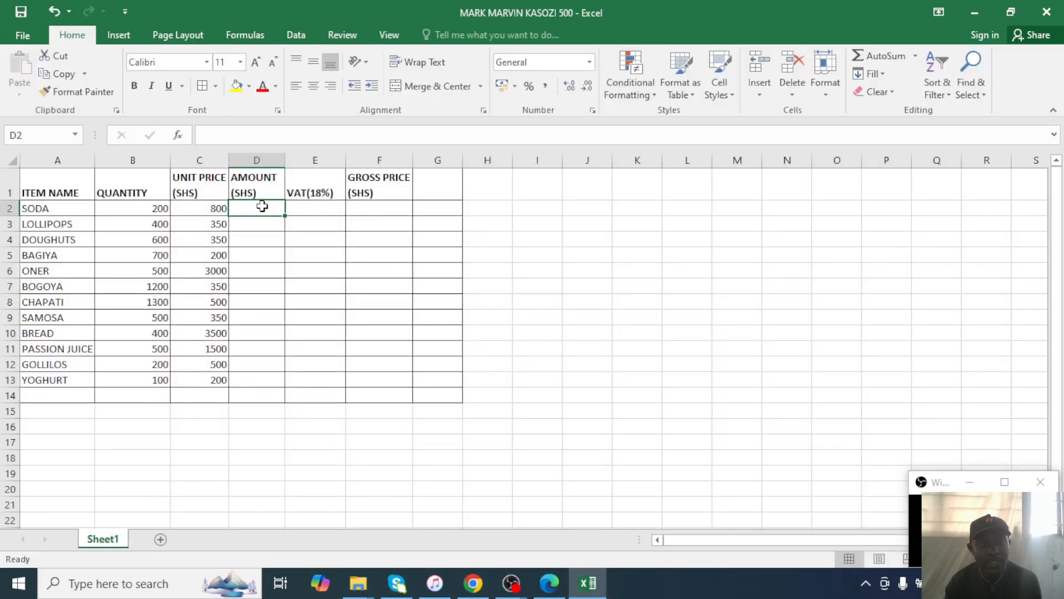
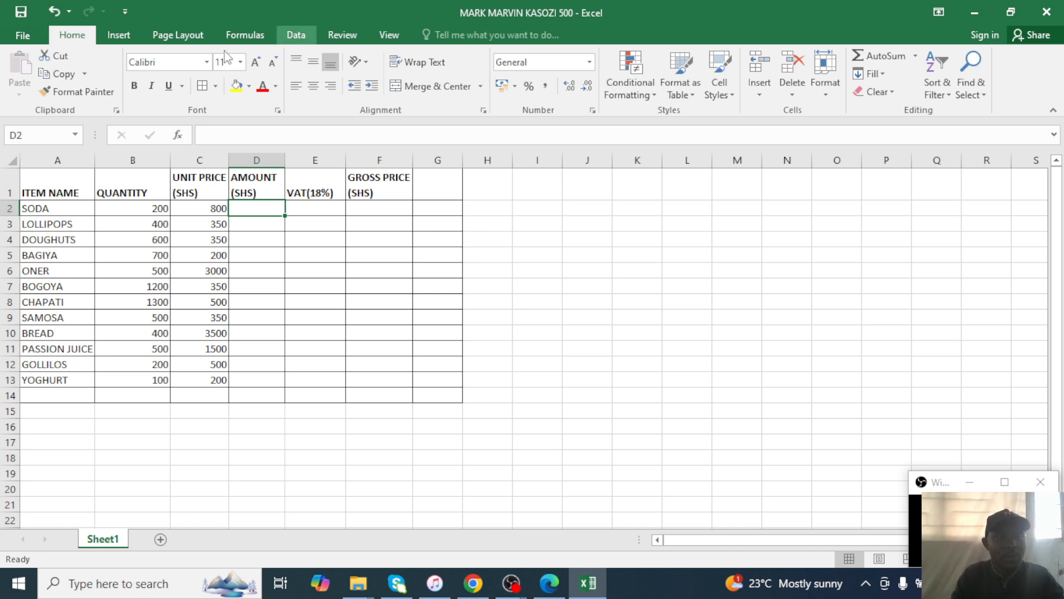
Enter =B2*C2 in D2 and fill it down through D13 for all twelve items.
{"action": "type", "text": "="}
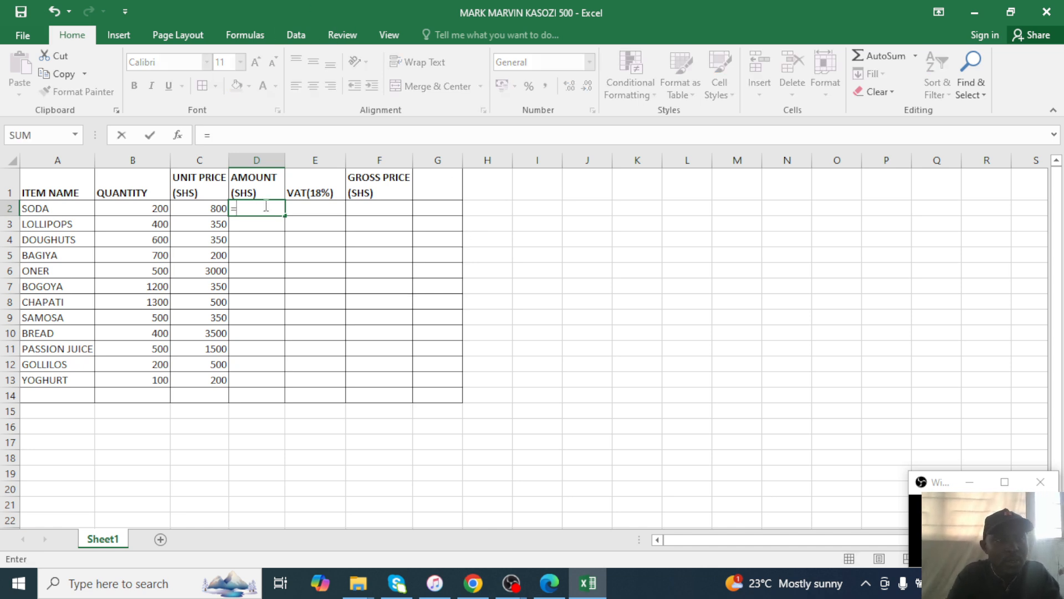
{"action": "left_click", "coordinate": [151, 209]}
{"action": "type", "text": "*"}
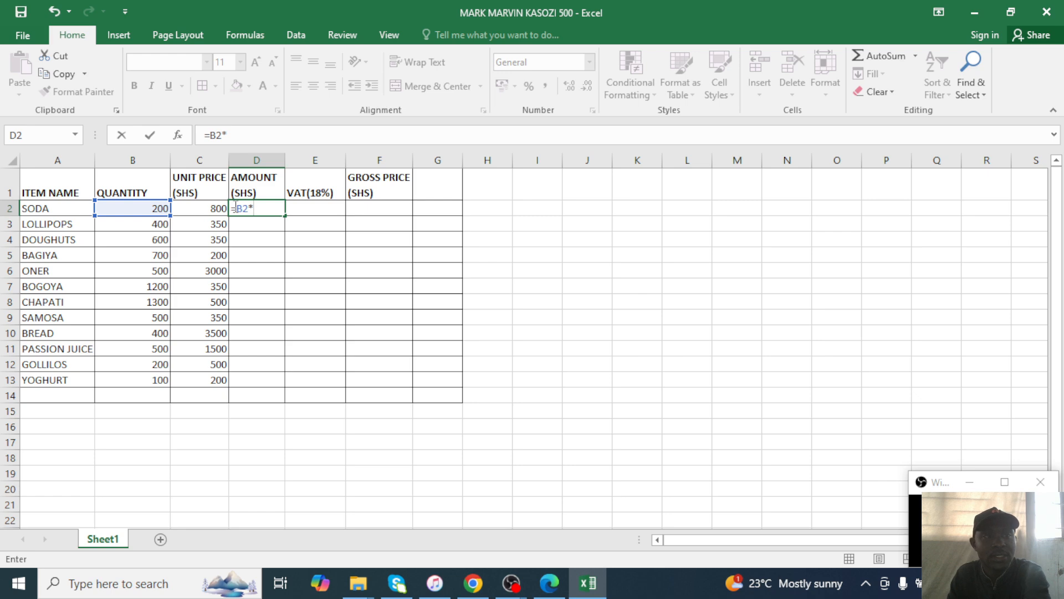
{"action": "left_click", "coordinate": [206, 209]}
{"action": "key", "text": "Return"}
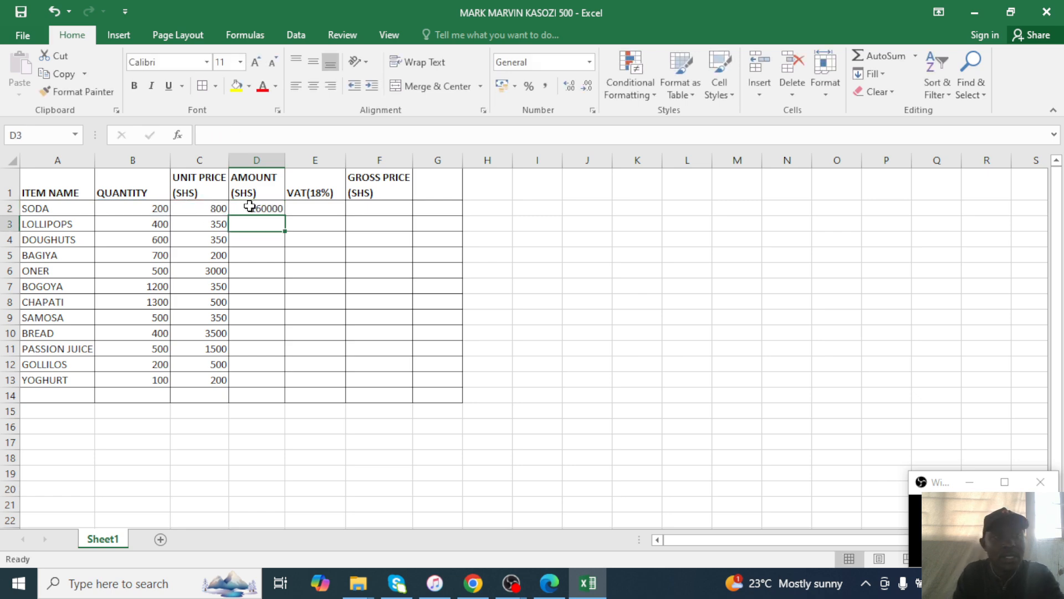
{"action": "left_click", "coordinate": [252, 209]}
{"action": "left_click_drag", "start_coordinate": [285, 214], "coordinate": [278, 385]}
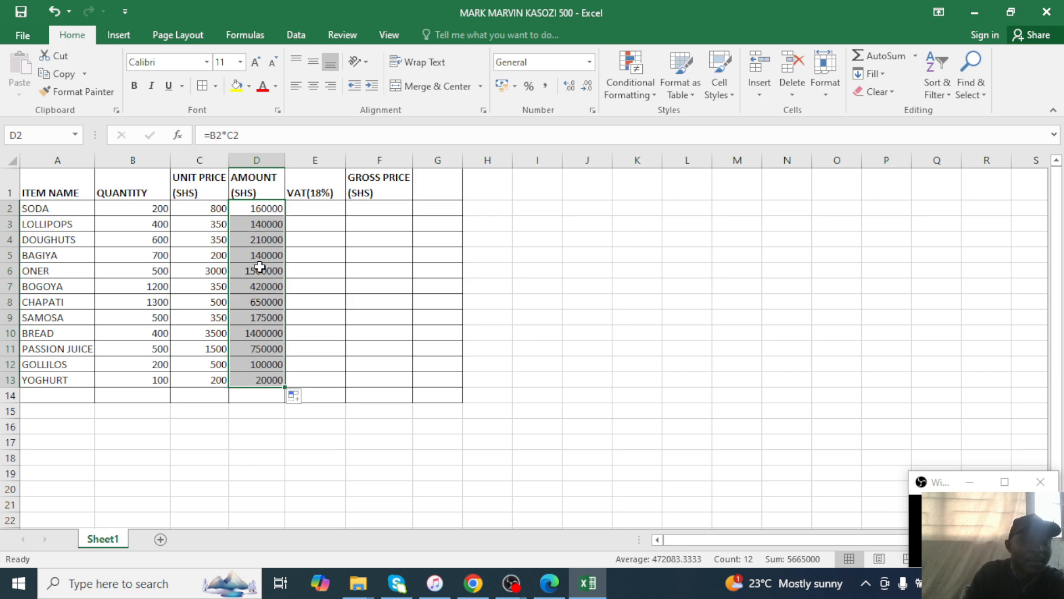
{"action": "left_click", "coordinate": [252, 208]}
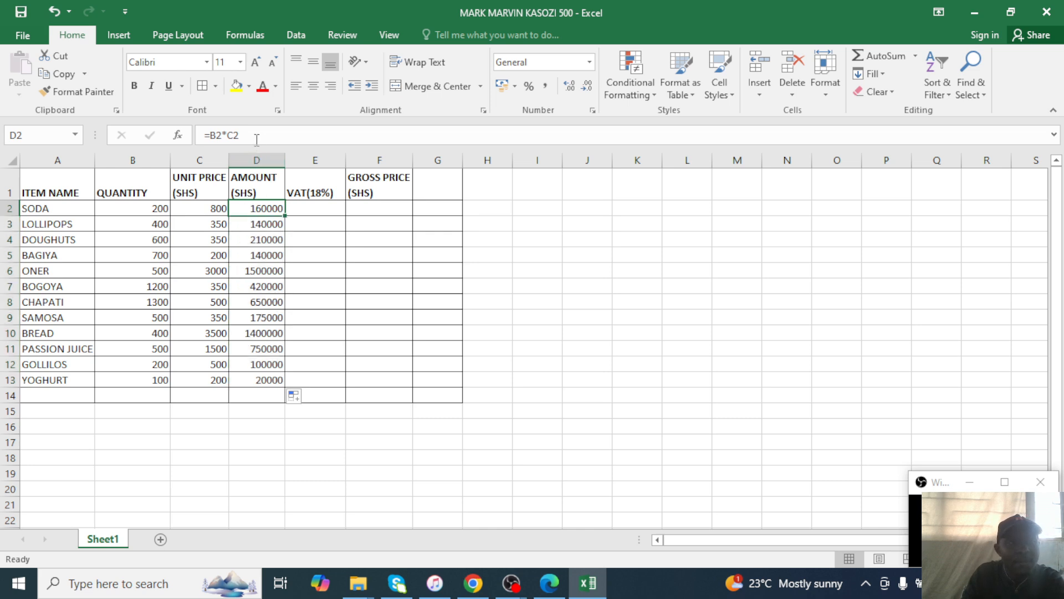
{"action": "left_click_drag", "start_coordinate": [252, 138], "coordinate": [206, 137]}
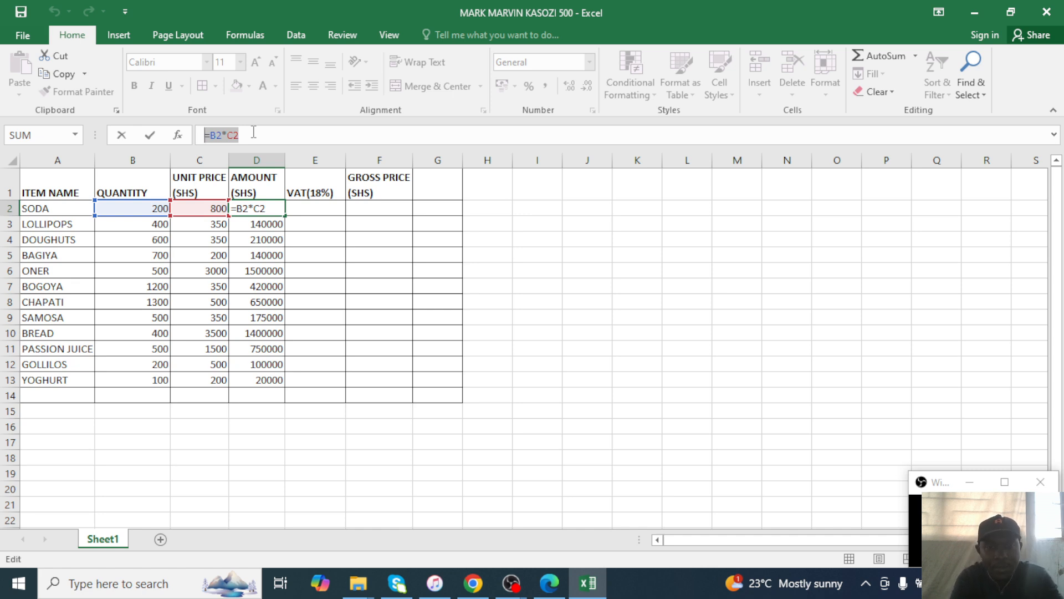
Replace D2's formula with =PRODUCT(B2*C2).
{"action": "key", "text": "BackSpace"}
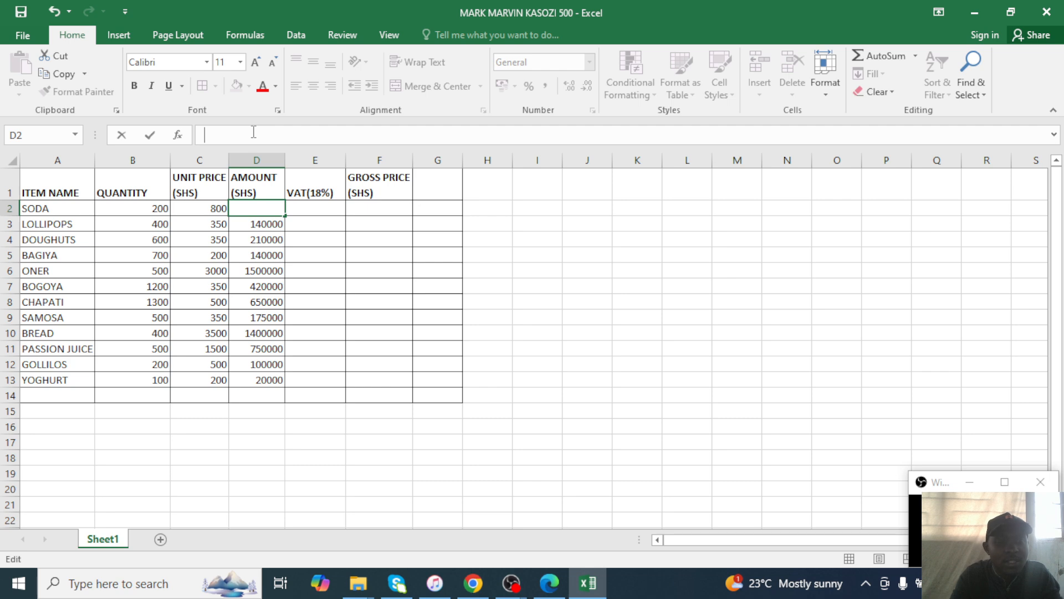
{"action": "type", "text": "="}
{"action": "key", "text": "BackSpace"}
{"action": "type", "text": "="}
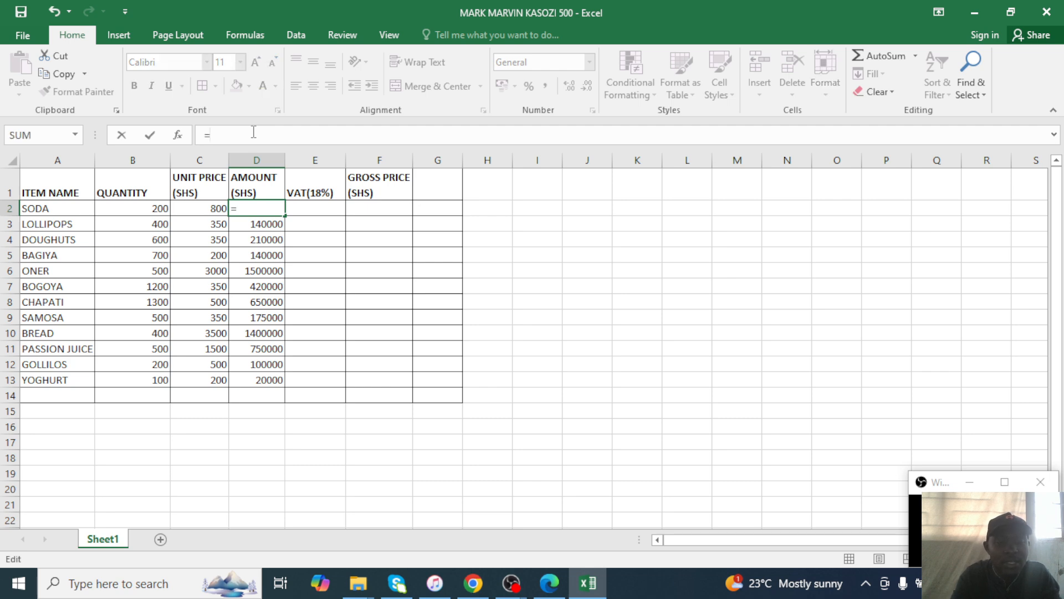
{"action": "type", "text": "PRODUCT"}
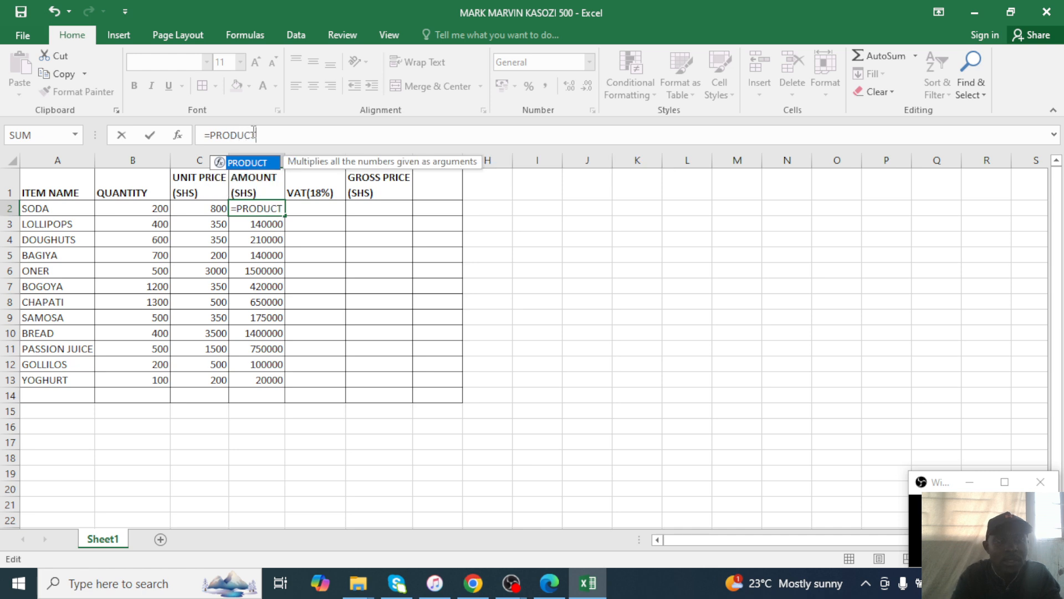
{"action": "type", "text": "("}
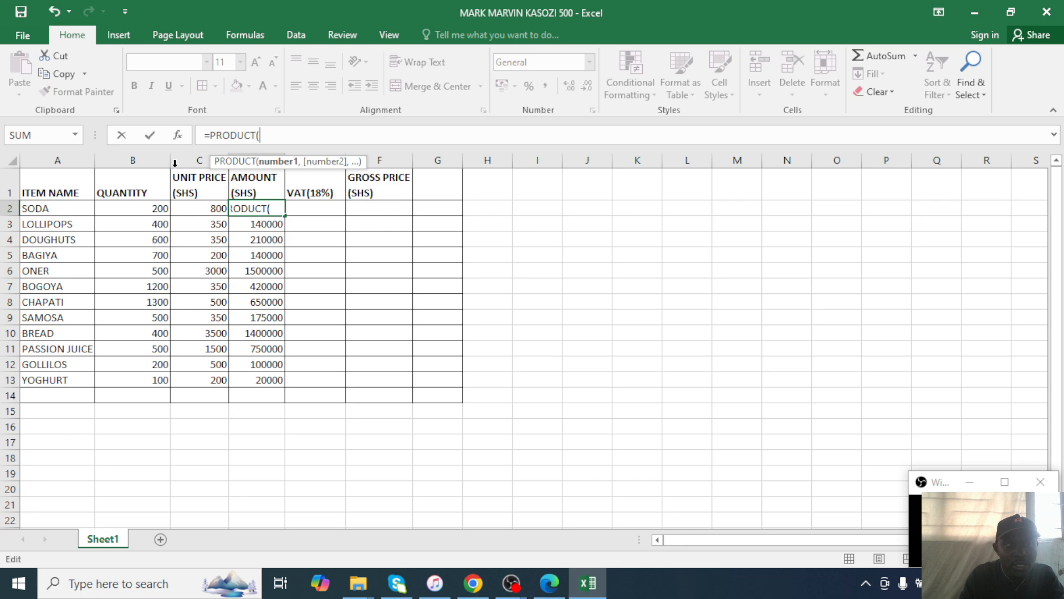
{"action": "left_click", "coordinate": [128, 205]}
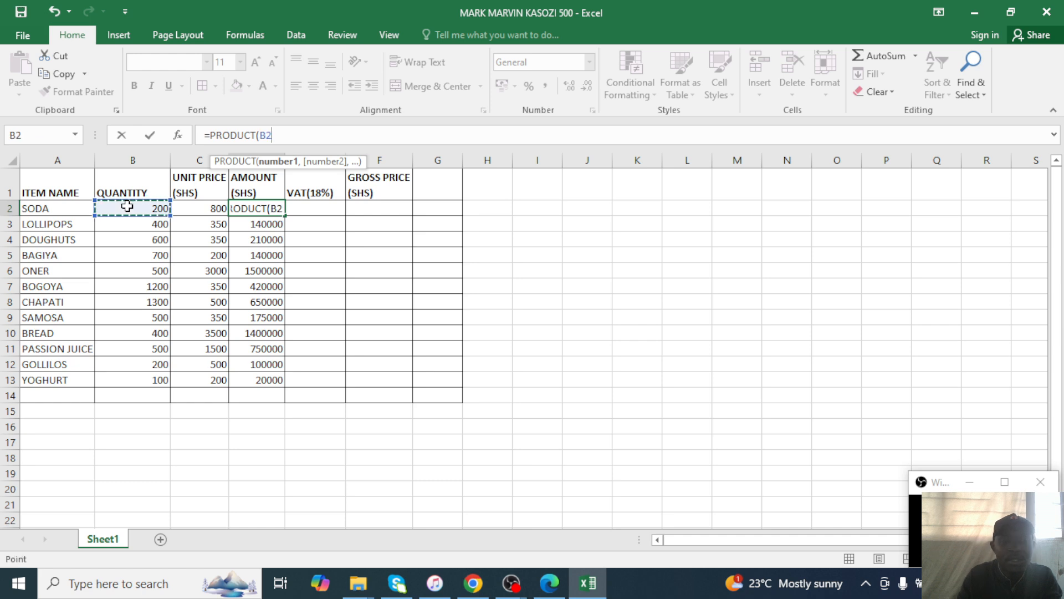
{"action": "type", "text": "/"}
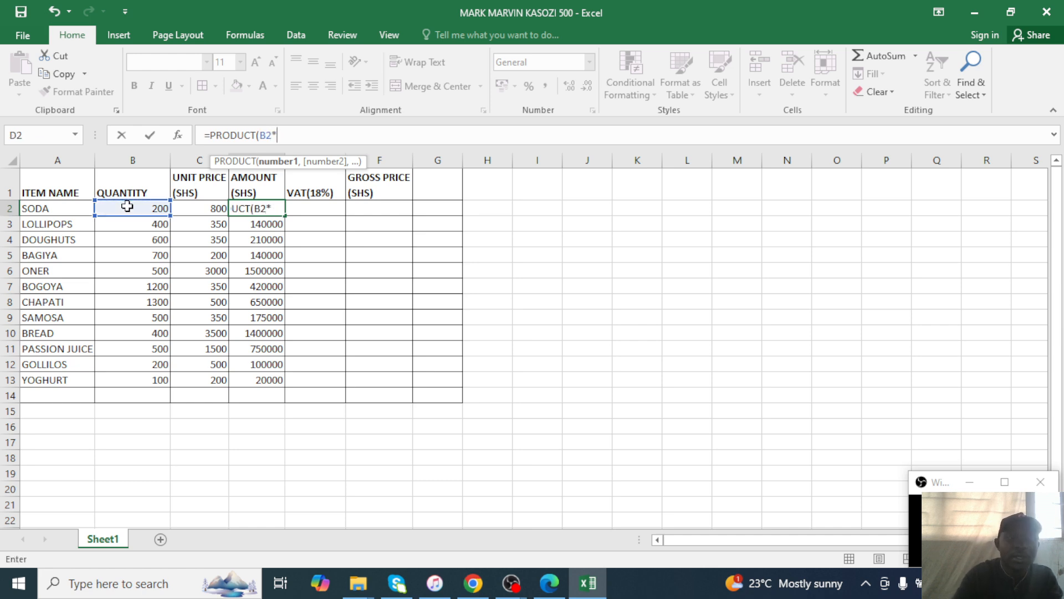
{"action": "left_click", "coordinate": [185, 208]}
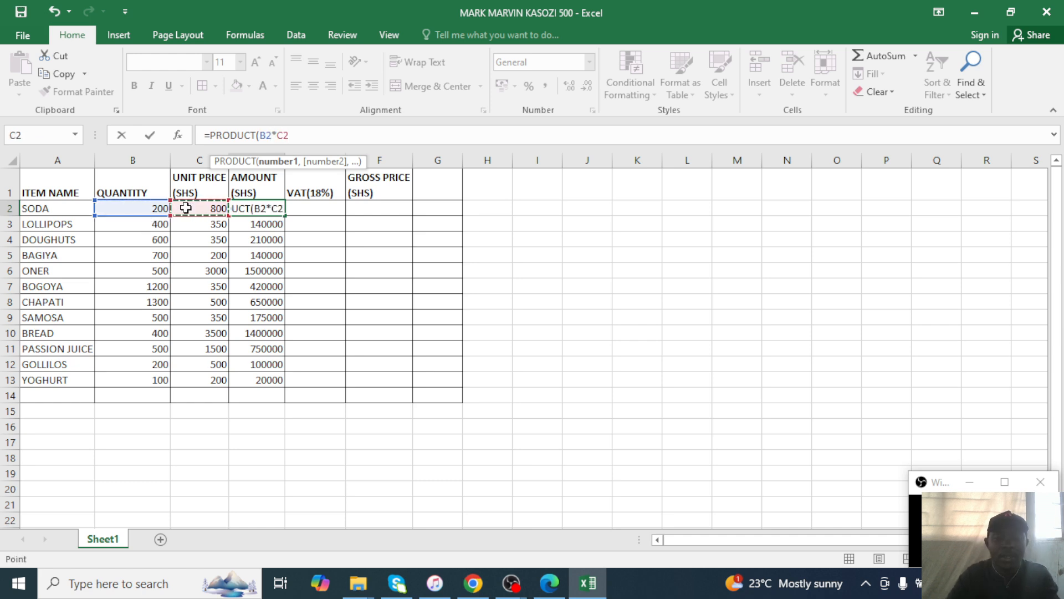
{"action": "type", "text": ")"}
{"action": "key", "text": "Return"}
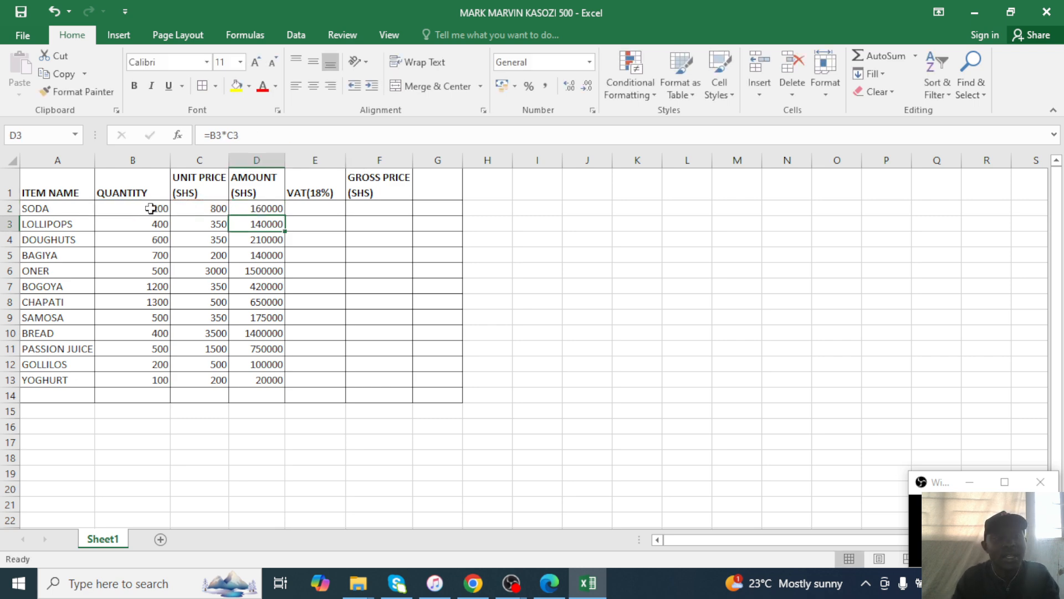
Fill the PRODUCT formula down to D13, check it, then bring up the exam paper.
{"action": "left_click", "coordinate": [242, 208]}
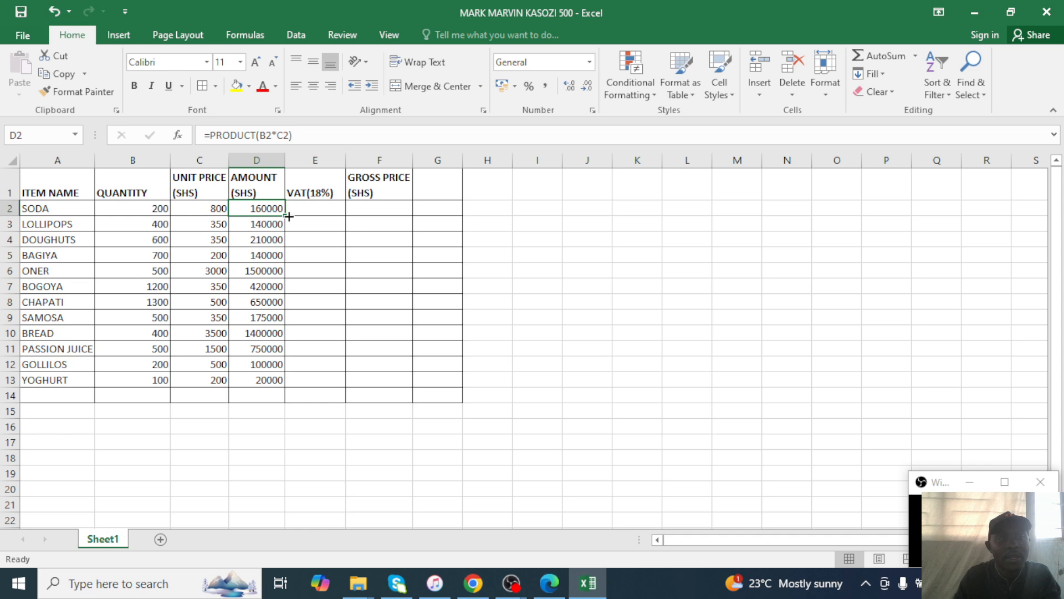
{"action": "left_click_drag", "start_coordinate": [288, 216], "coordinate": [308, 387]}
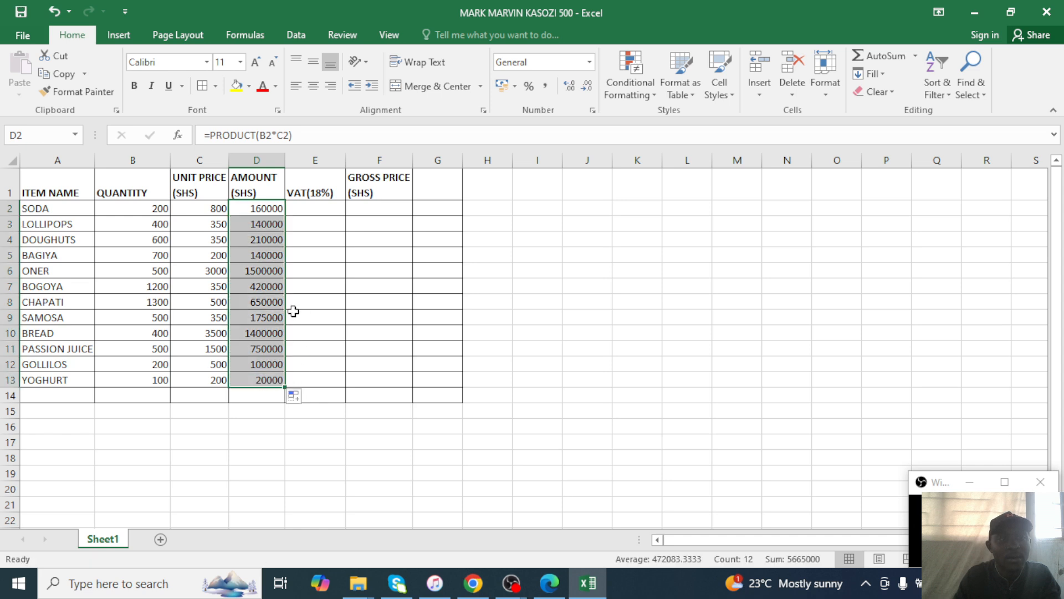
{"action": "left_click", "coordinate": [280, 134]}
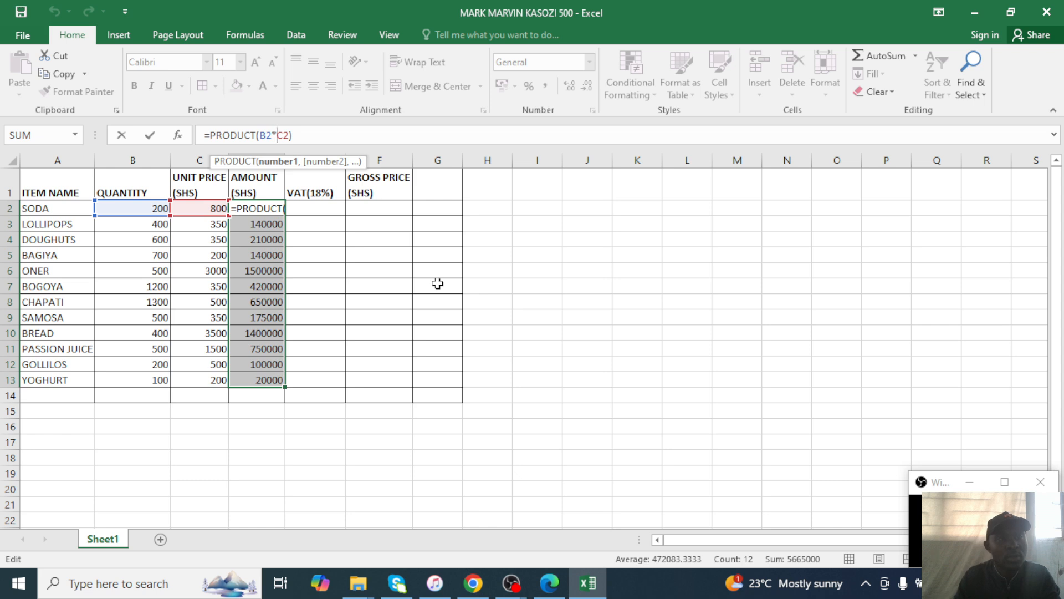
{"action": "key", "text": "Return"}
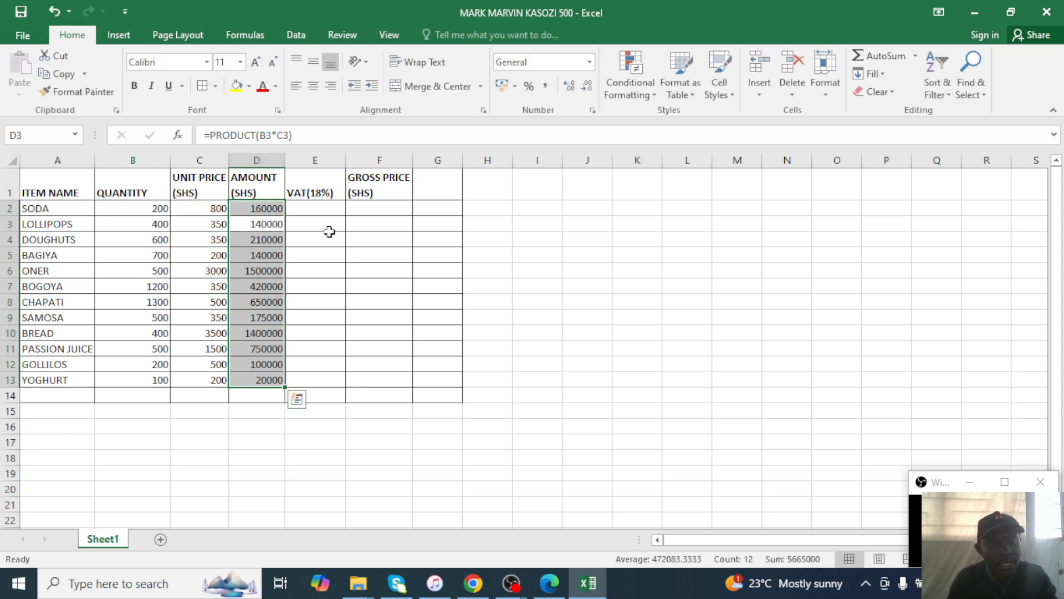
{"action": "left_click_drag", "start_coordinate": [296, 247], "coordinate": [299, 257]}
{"action": "left_click", "coordinate": [301, 215]}
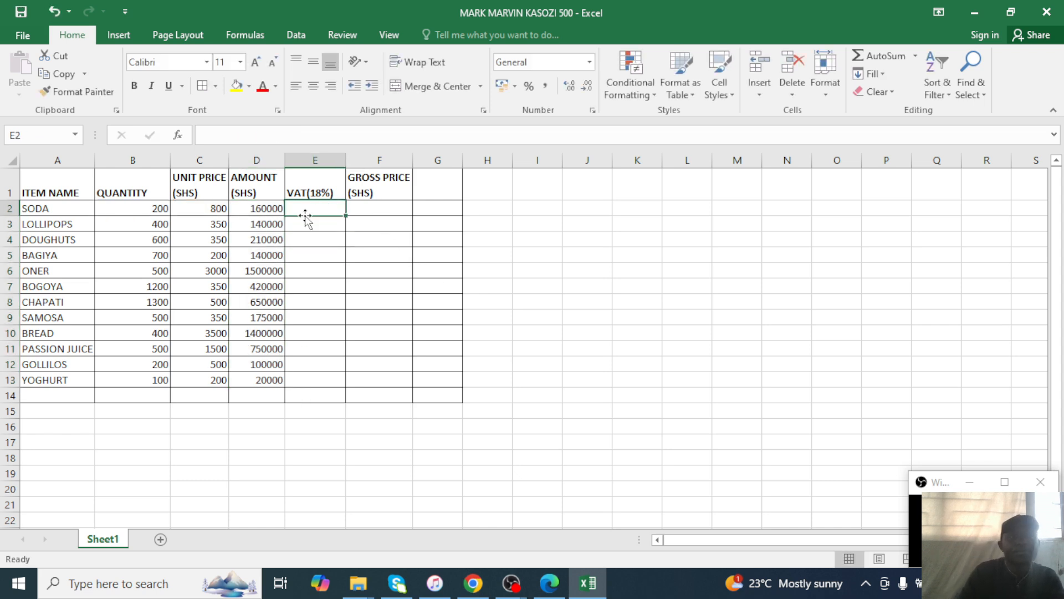
{"action": "left_click", "coordinate": [561, 592]}
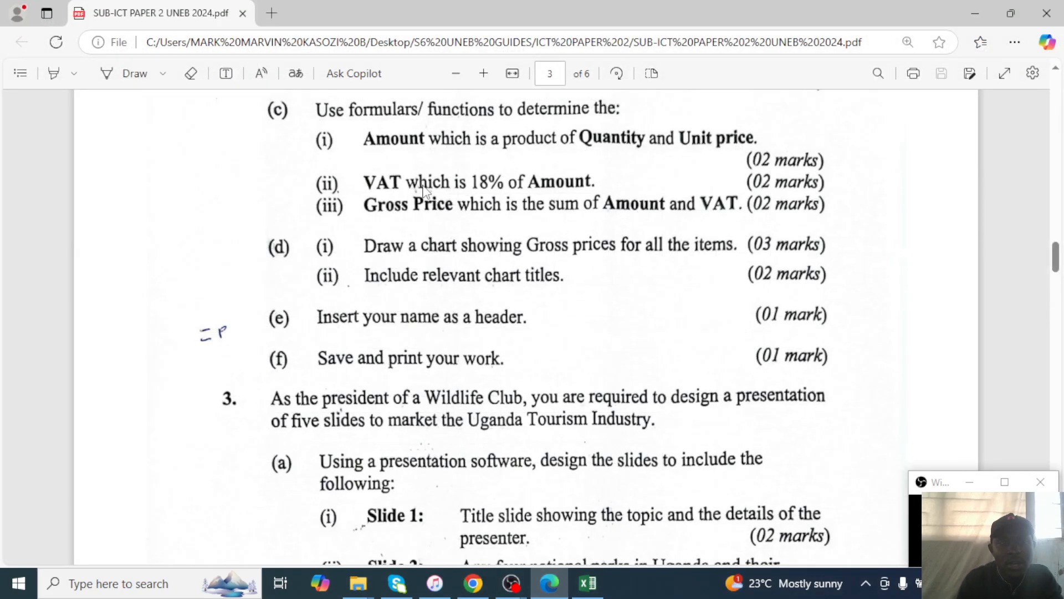
Enter =18%*D2 in E2 and fill it down through E13.
{"action": "key", "text": "alt+Tab"}
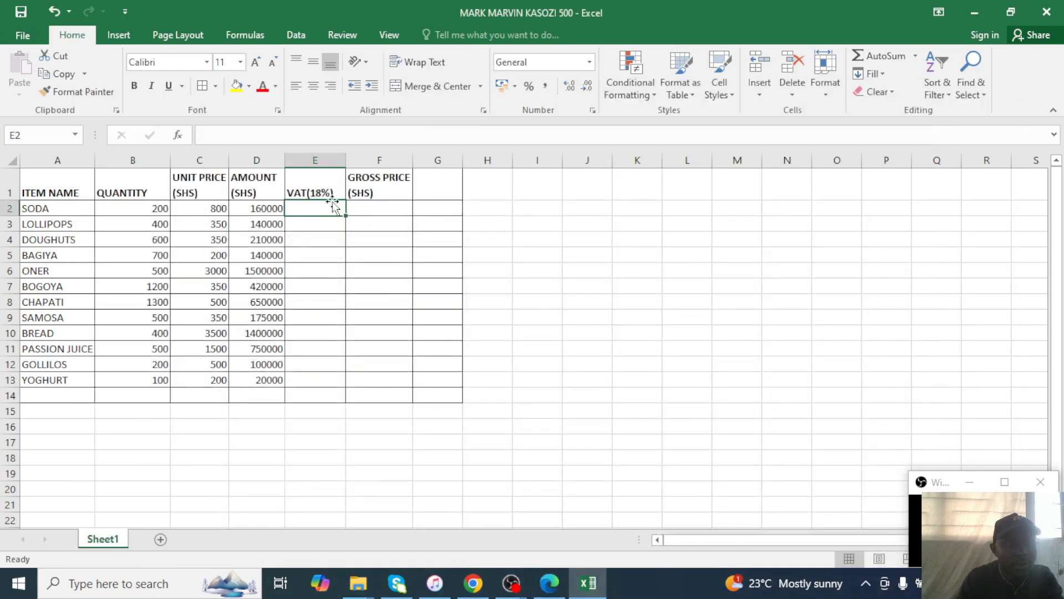
{"action": "type", "text": "="}
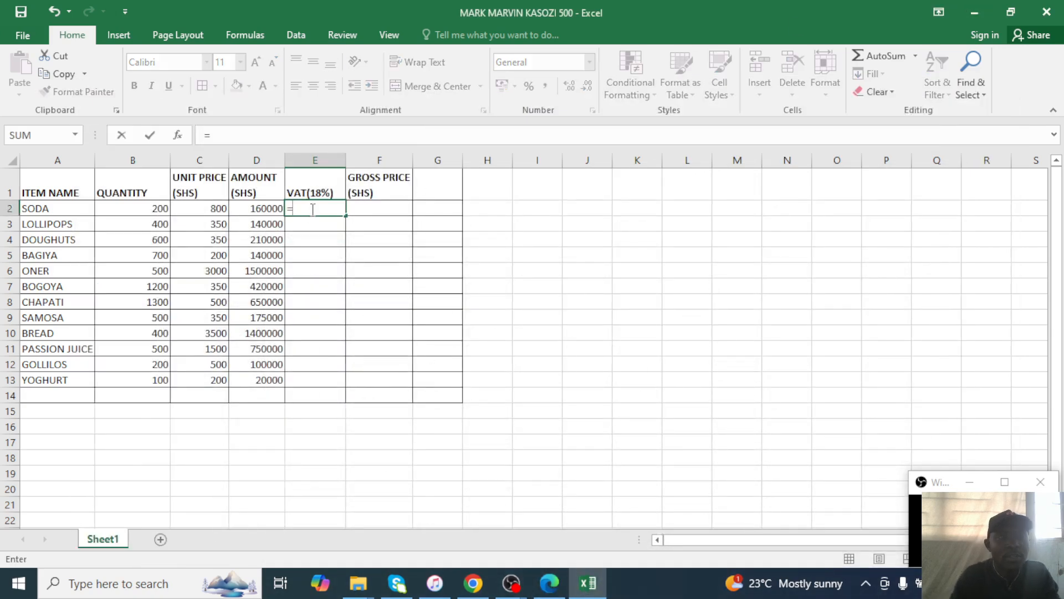
{"action": "type", "text": "18"}
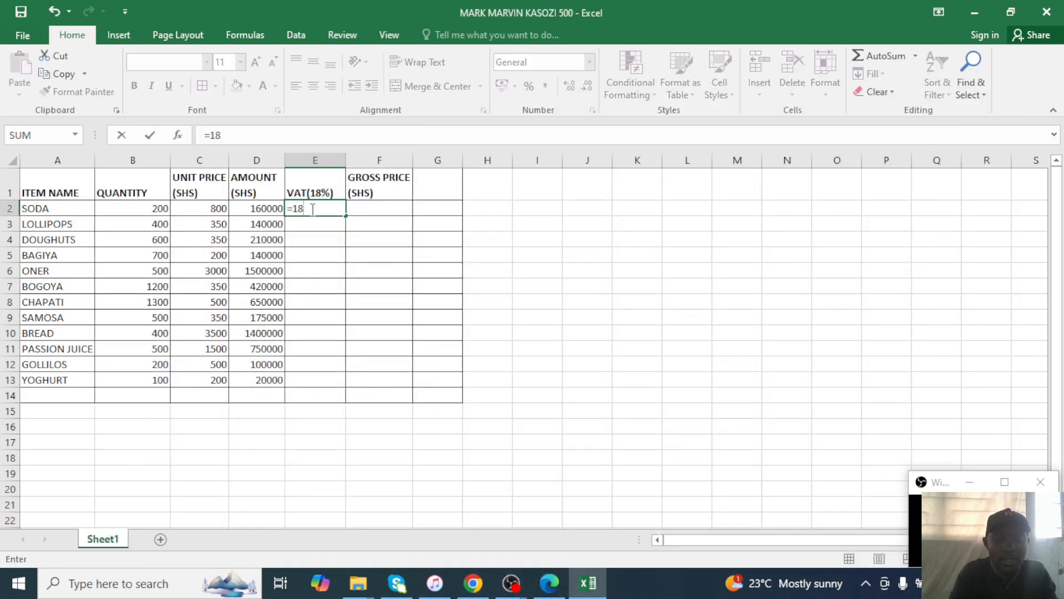
{"action": "type", "text": "%"}
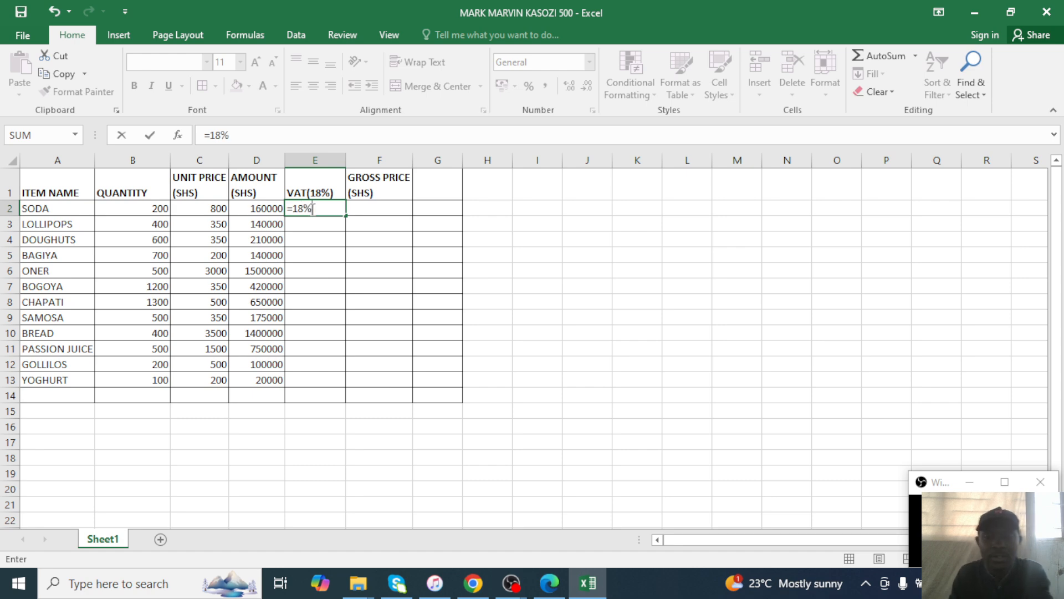
{"action": "type", "text": "*"}
{"action": "left_click", "coordinate": [260, 205]}
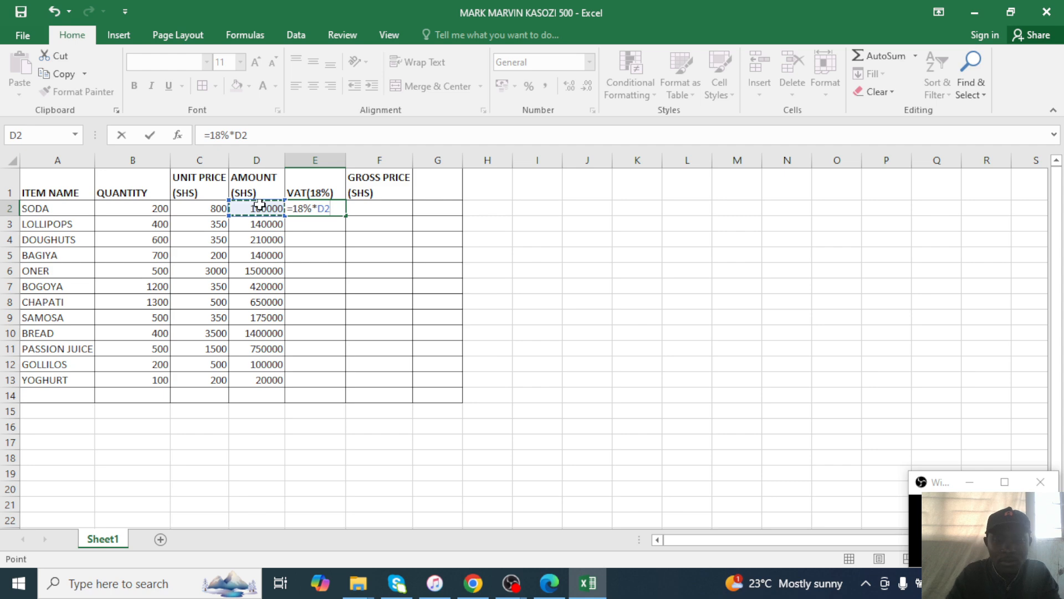
{"action": "key", "text": "Return"}
{"action": "left_click", "coordinate": [313, 207]}
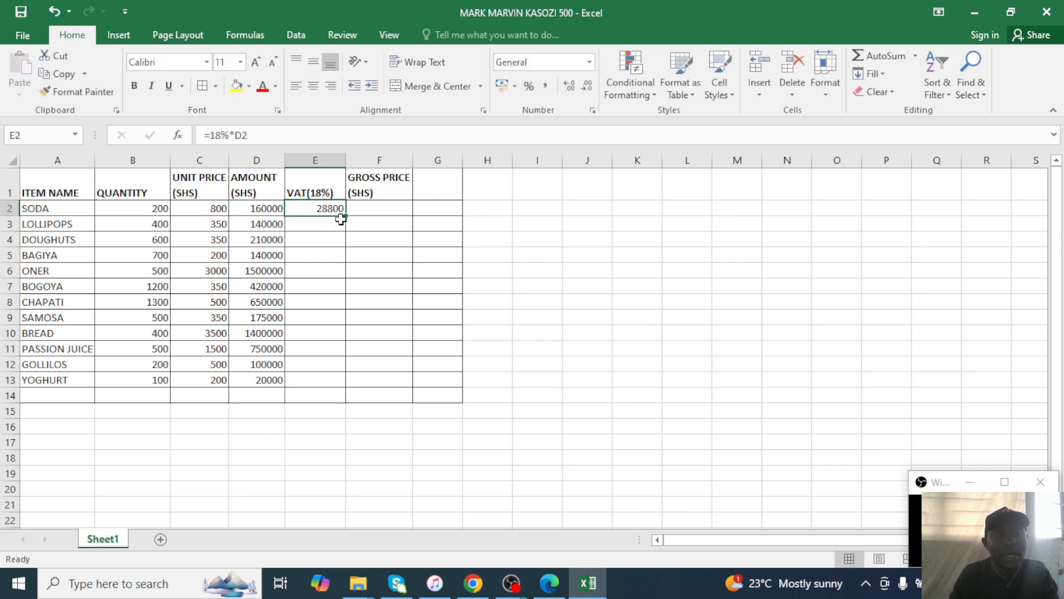
{"action": "left_click_drag", "start_coordinate": [345, 215], "coordinate": [346, 392]}
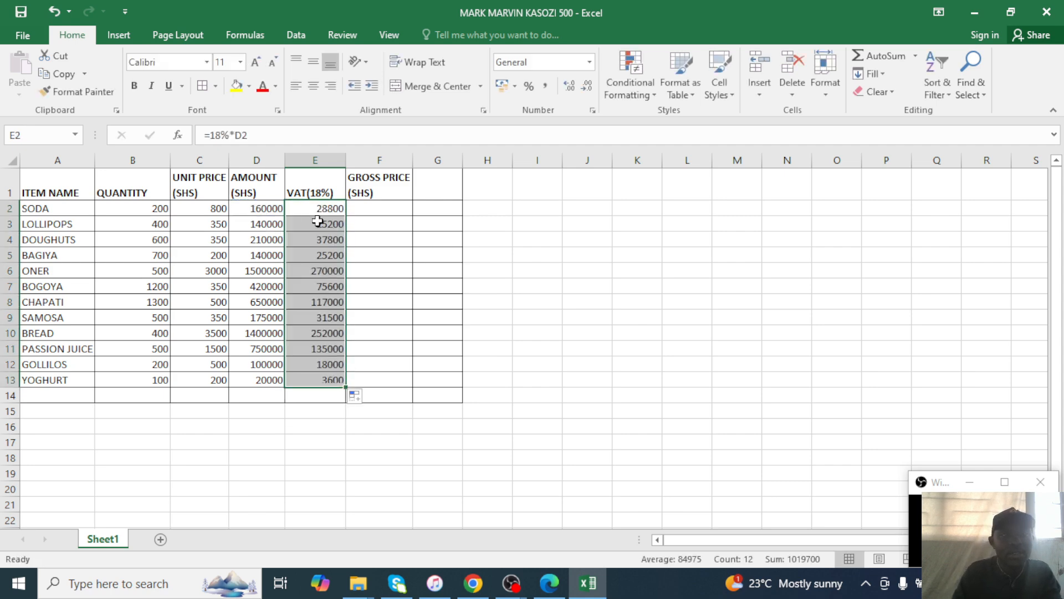
{"action": "left_click", "coordinate": [547, 589]}
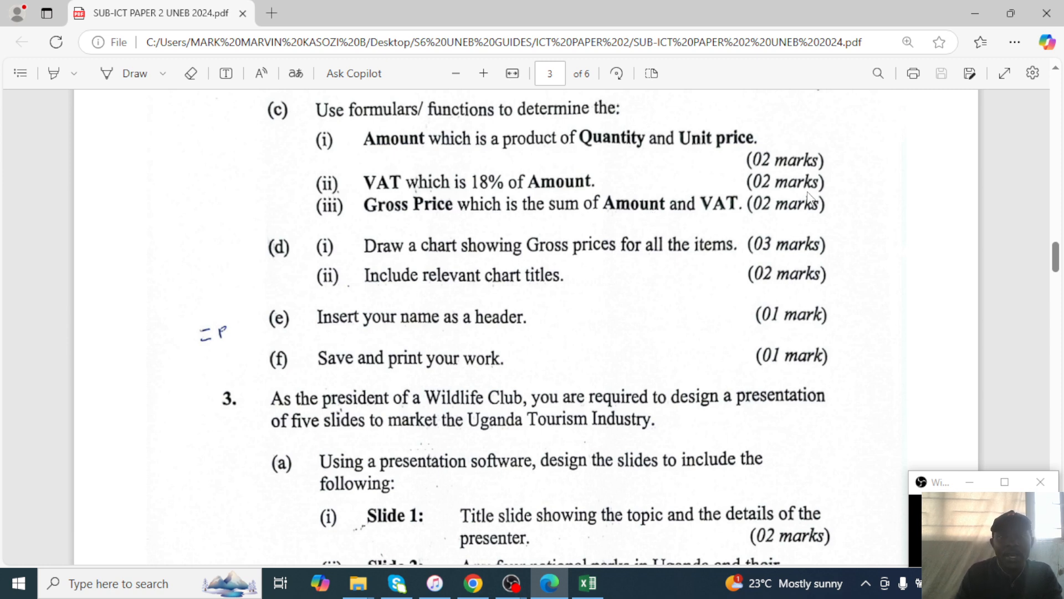
Enter =D2+E2 in F2 and fill it down through F13.
{"action": "left_click", "coordinate": [975, 13]}
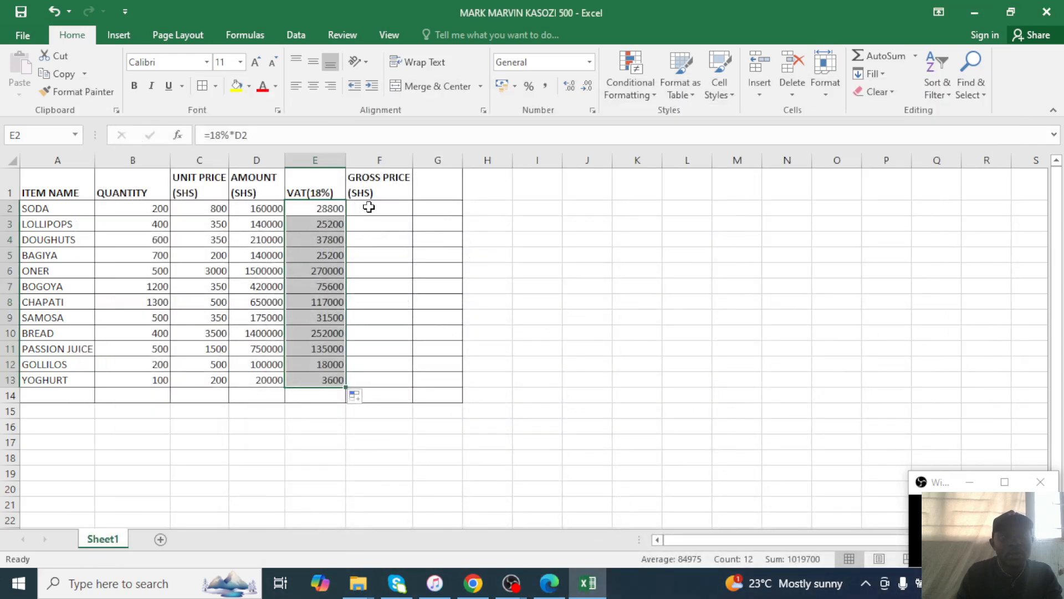
{"action": "left_click", "coordinate": [368, 208]}
{"action": "type", "text": "="}
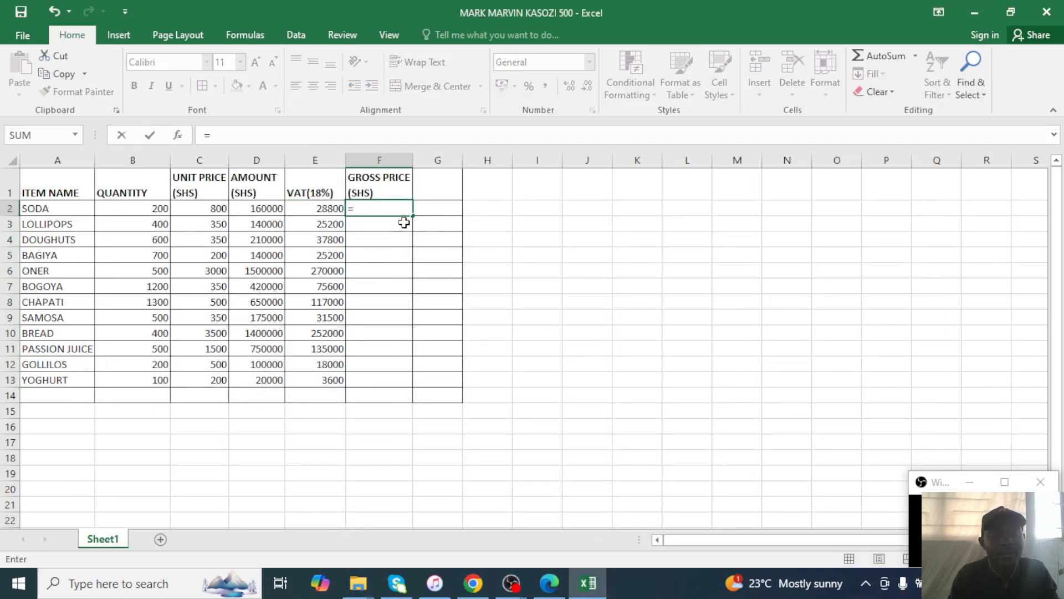
{"action": "left_click", "coordinate": [244, 210]}
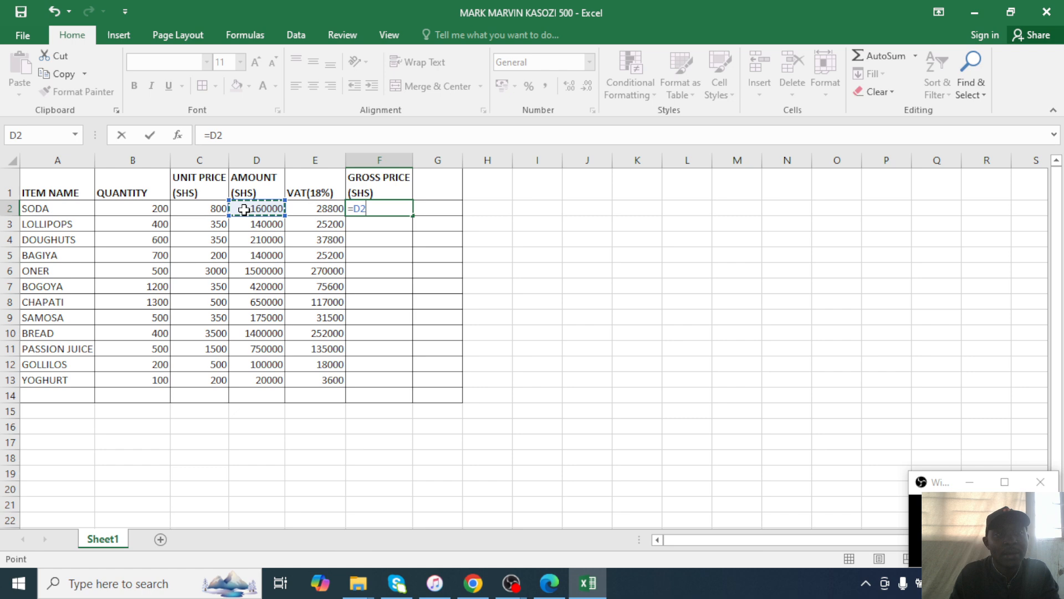
{"action": "type", "text": "+"}
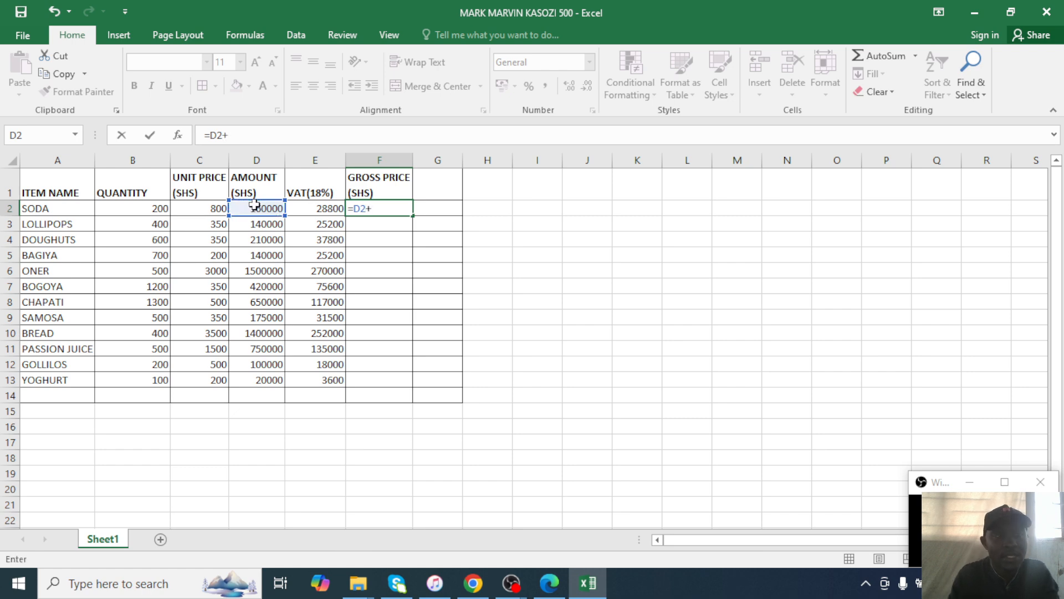
{"action": "left_click", "coordinate": [318, 209]}
{"action": "key", "text": "Return"}
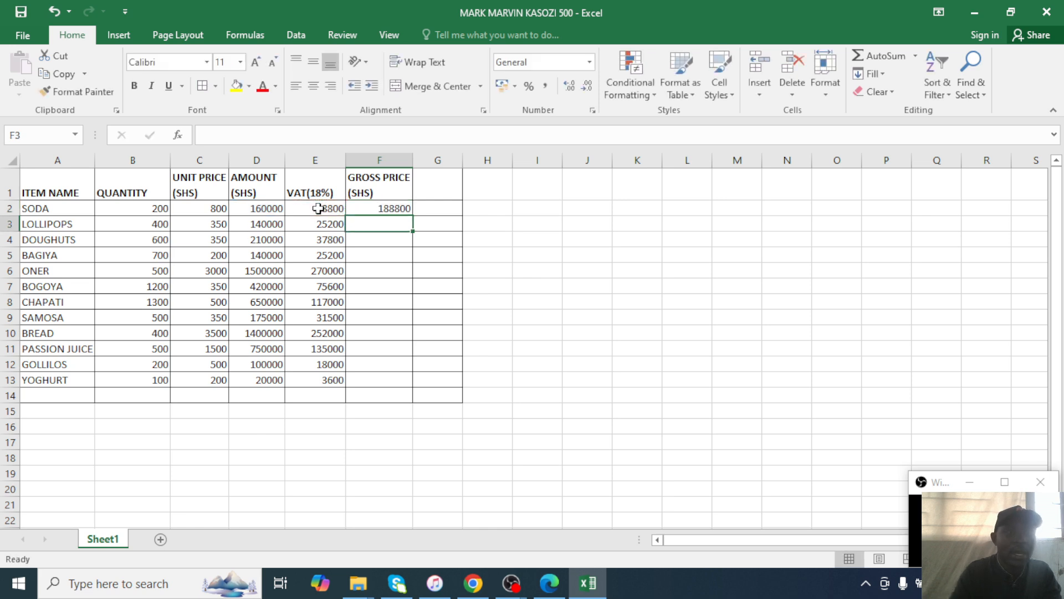
{"action": "left_click", "coordinate": [398, 208]}
{"action": "left_click_drag", "start_coordinate": [413, 215], "coordinate": [394, 383]}
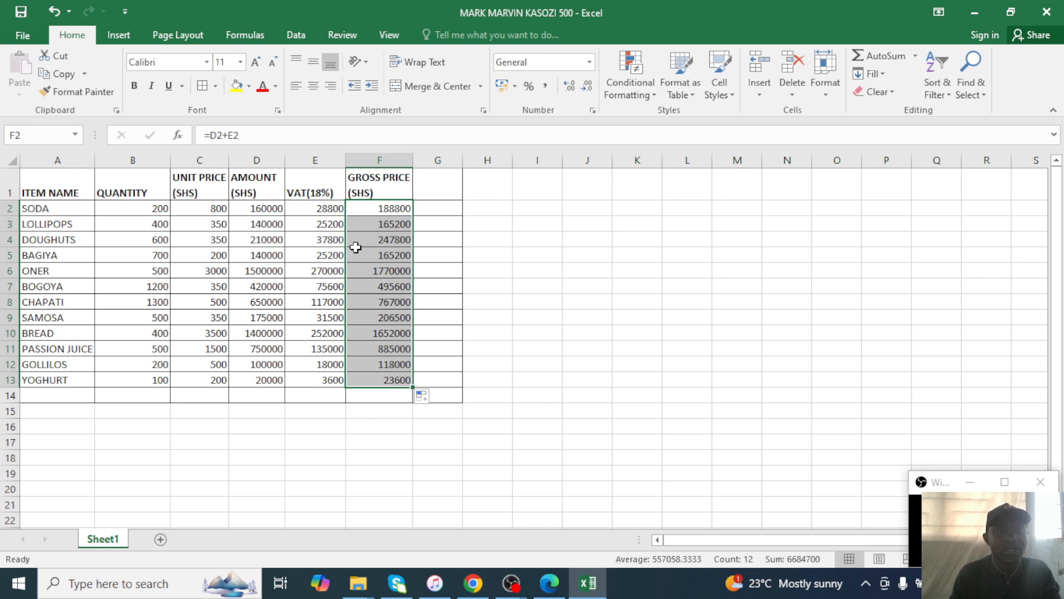
{"action": "left_click", "coordinate": [378, 211]}
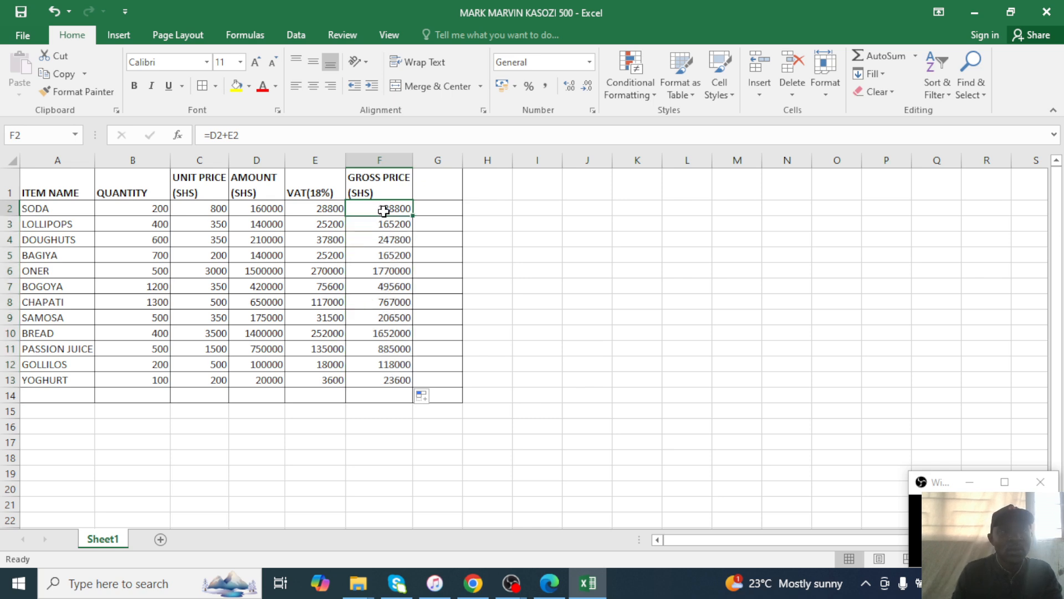
{"action": "double_click", "coordinate": [384, 210]}
Change F2 to =SUM(D2:E2) and fill it down through F13.
{"action": "key", "text": "BackSpace"}
{"action": "key", "text": "BackSpace"}
{"action": "key", "text": "BackSpace"}
{"action": "key", "text": "BackSpace"}
{"action": "key", "text": "BackSpace"}
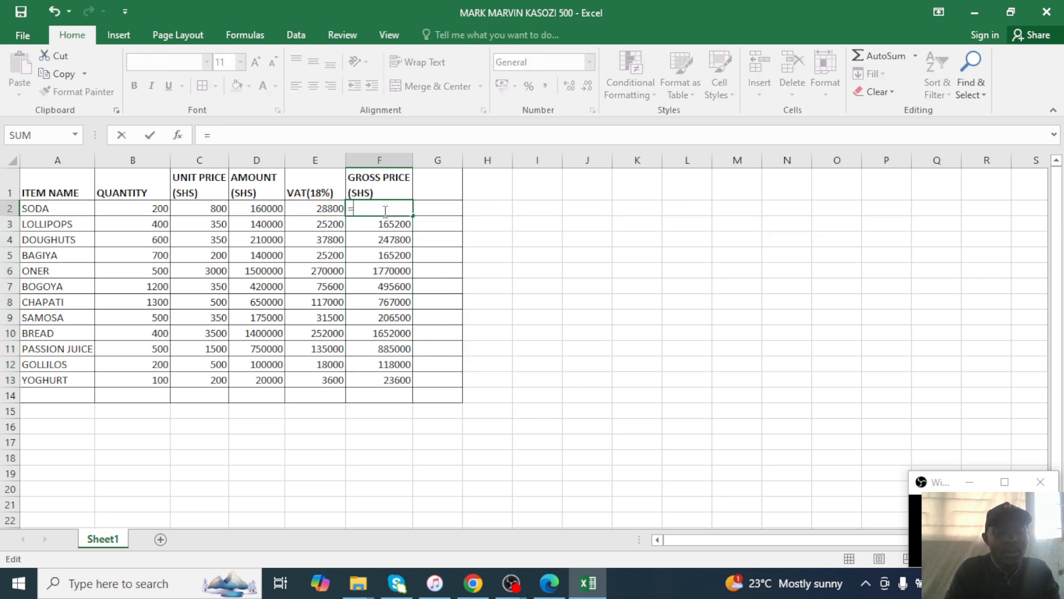
{"action": "type", "text": "SUM("}
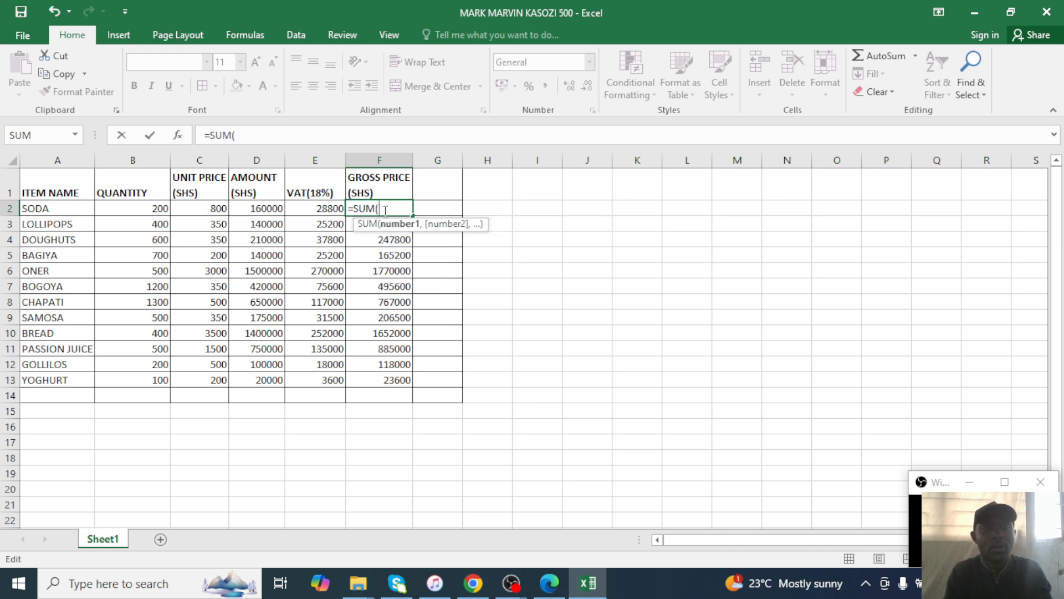
{"action": "left_click_drag", "start_coordinate": [251, 209], "coordinate": [298, 209]}
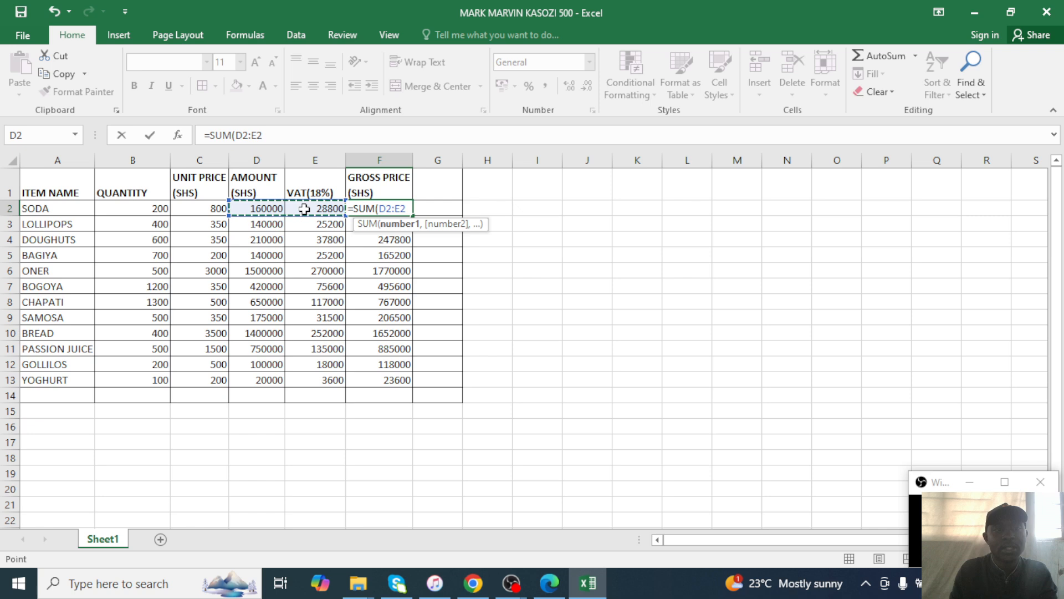
{"action": "type", "text": ")"}
{"action": "key", "text": "Return"}
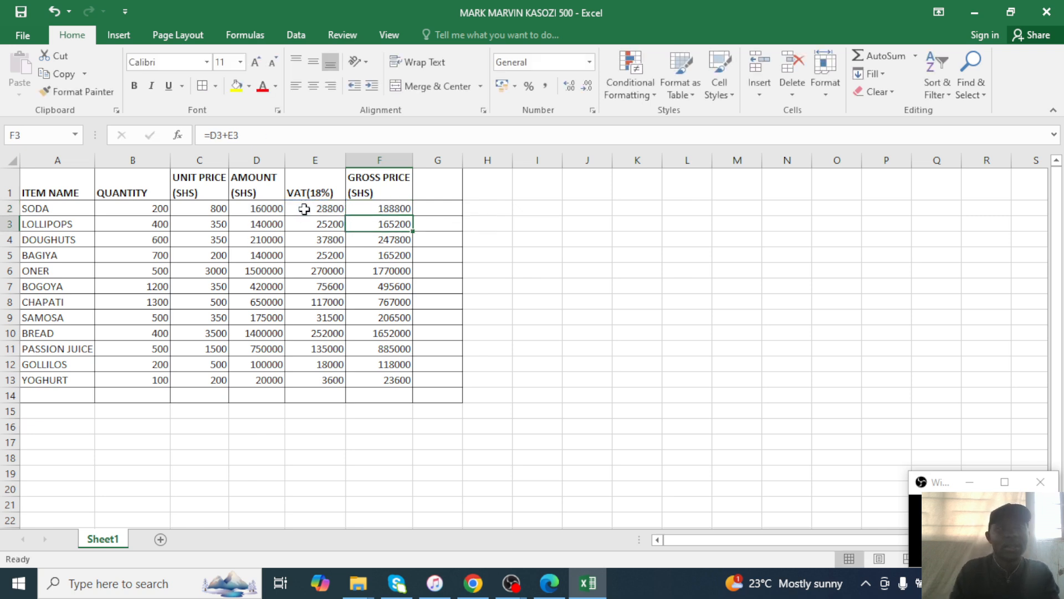
{"action": "left_click", "coordinate": [371, 209]}
{"action": "left_click_drag", "start_coordinate": [413, 215], "coordinate": [408, 382]}
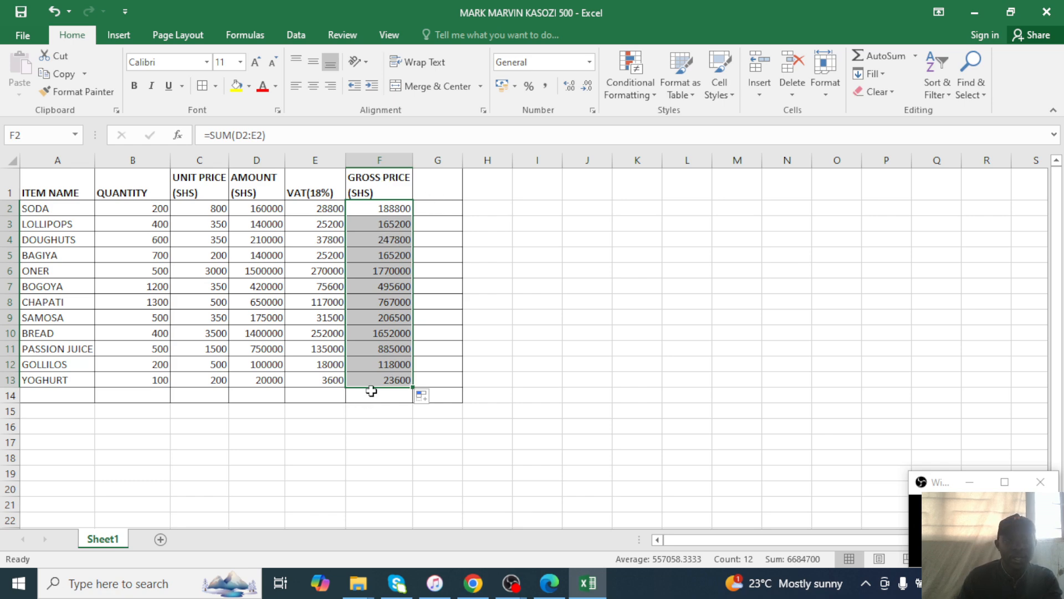
{"action": "left_click", "coordinate": [377, 315]}
{"action": "left_click", "coordinate": [551, 582]}
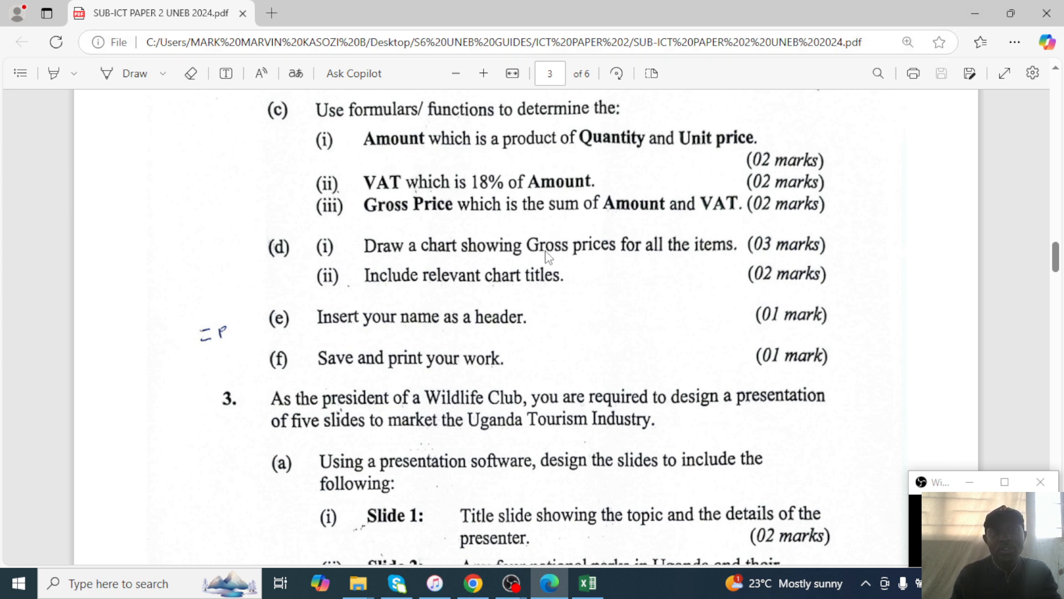
Select the item names A1:A13 together with the gross prices F1:F13.
{"action": "left_click", "coordinate": [976, 14]}
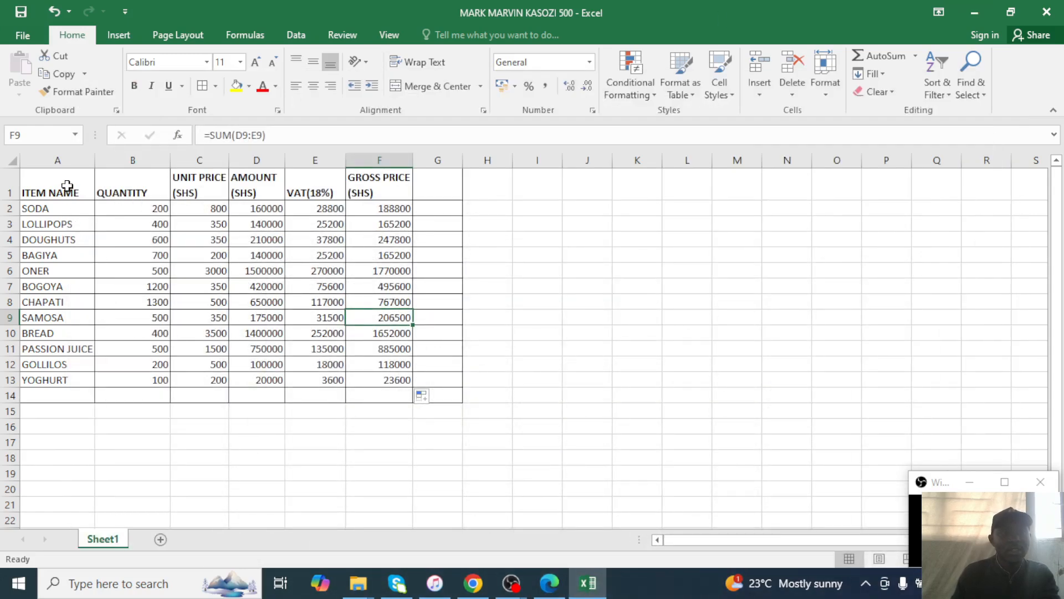
{"action": "left_click_drag", "start_coordinate": [66, 185], "coordinate": [53, 379]}
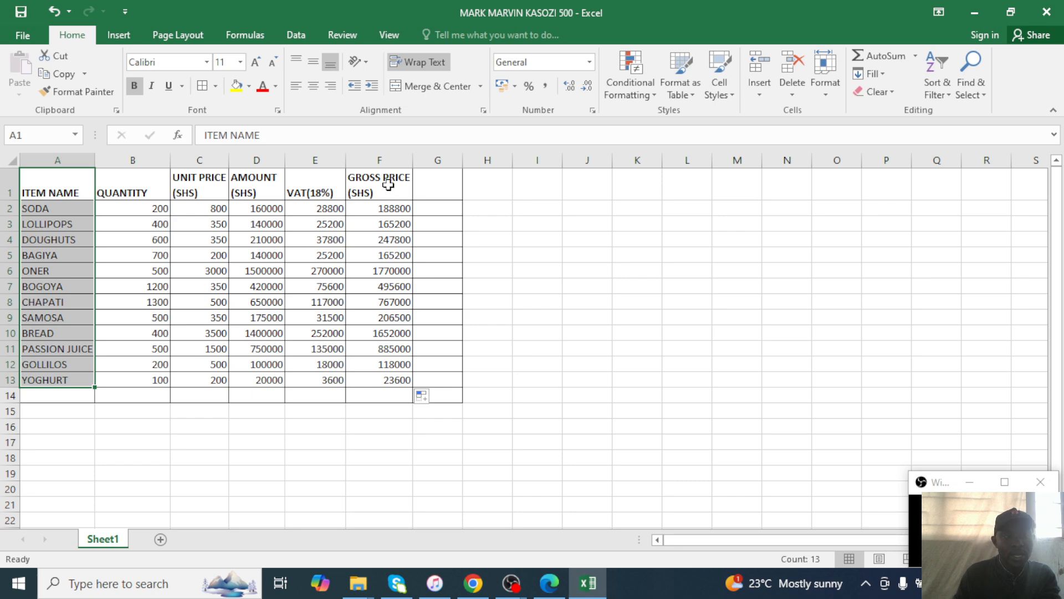
{"action": "left_click_drag", "start_coordinate": [384, 189], "coordinate": [382, 255]}
{"action": "left_click_drag", "start_coordinate": [376, 375], "coordinate": [373, 382]}
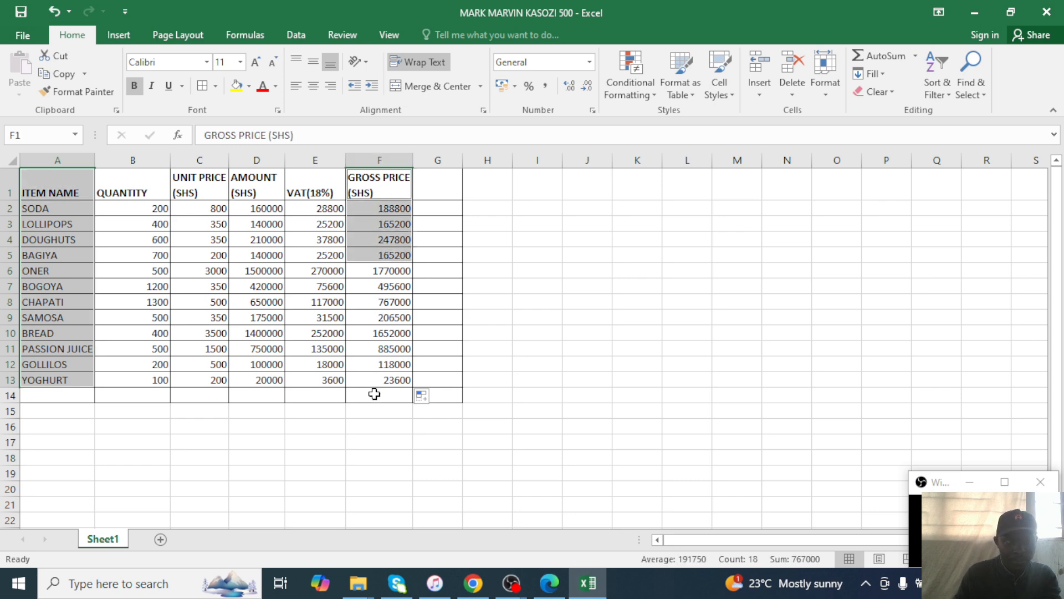
{"action": "left_click", "coordinate": [544, 252]}
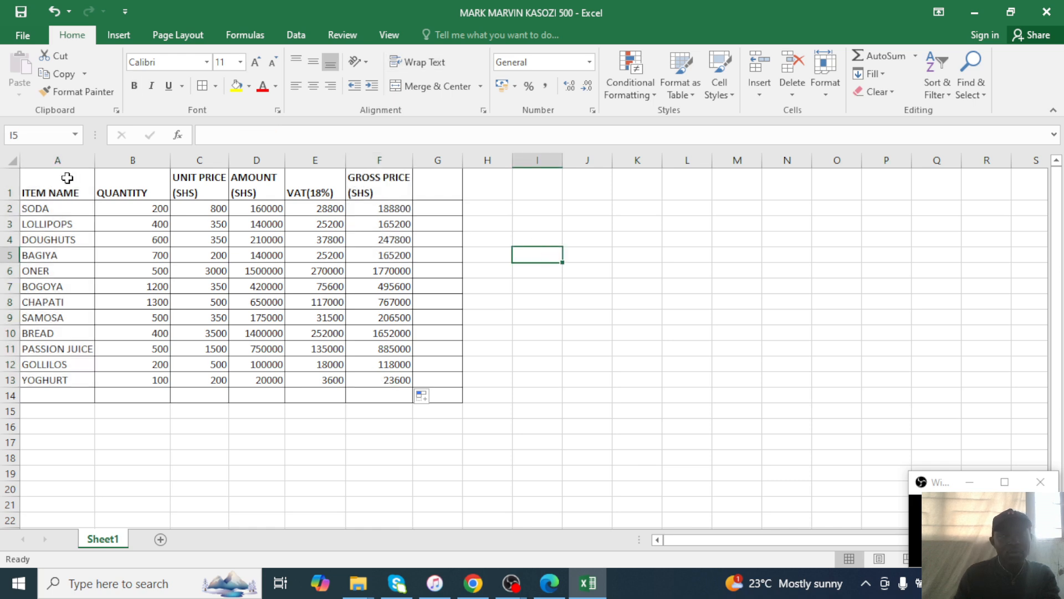
{"action": "left_click_drag", "start_coordinate": [65, 177], "coordinate": [58, 372]}
{"action": "left_click_drag", "start_coordinate": [67, 185], "coordinate": [67, 375]}
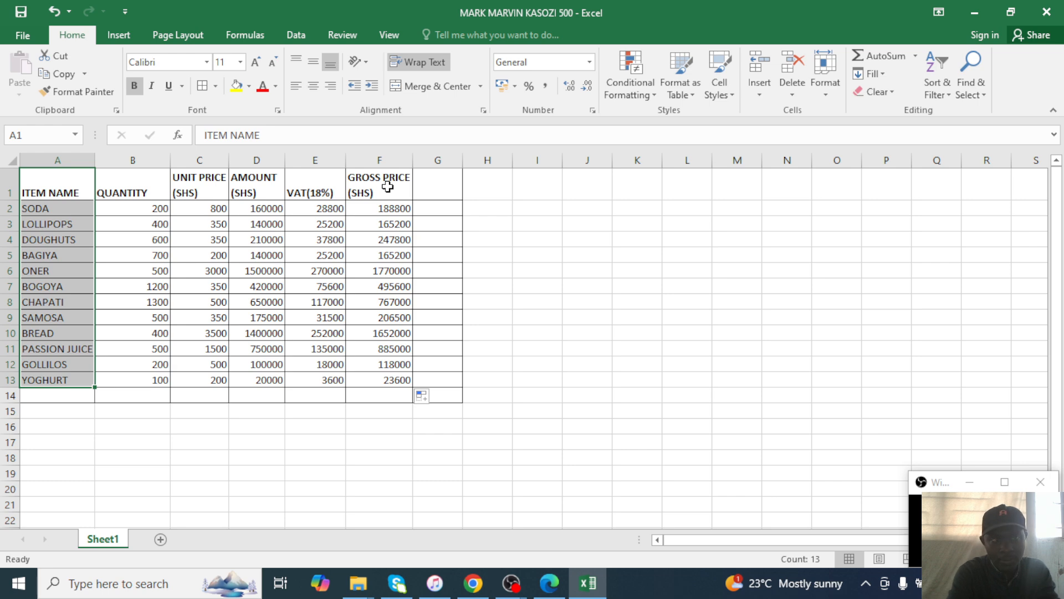
{"action": "left_click_drag", "start_coordinate": [387, 187], "coordinate": [368, 375]}
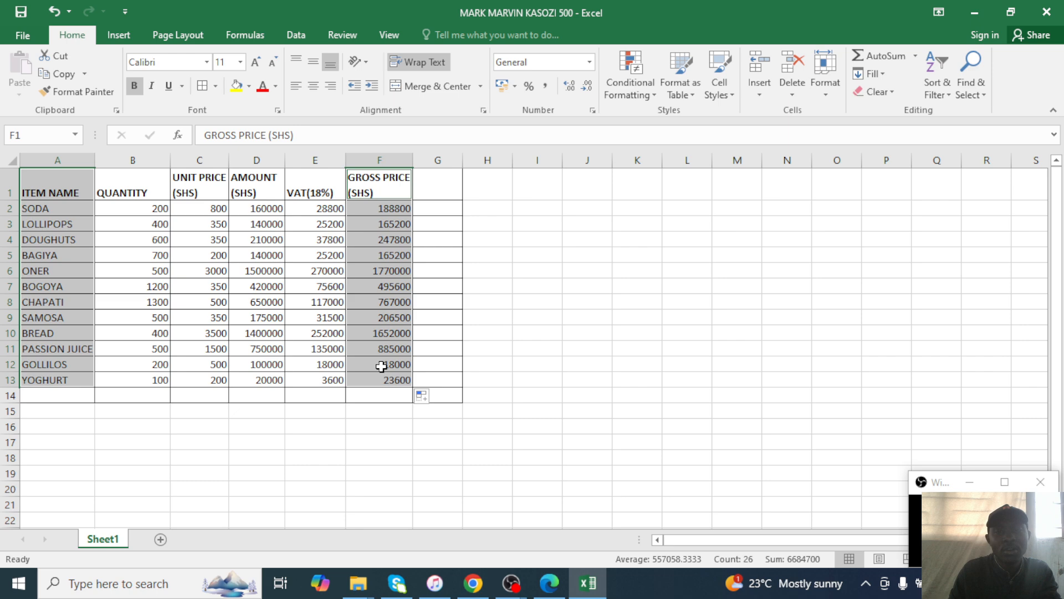
{"action": "left_click", "coordinate": [118, 37]}
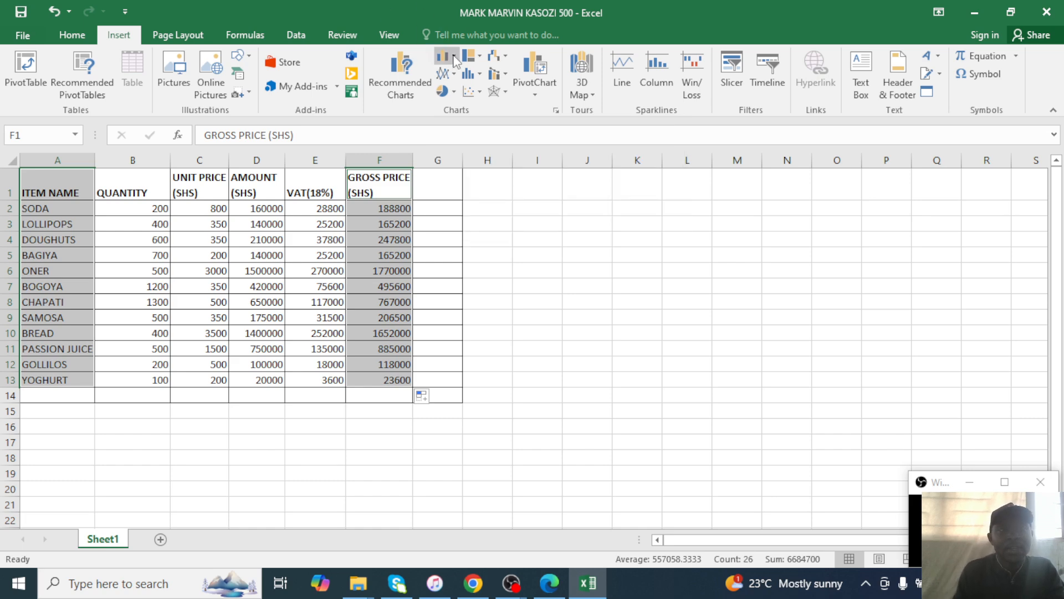
Insert a 3-D Clustered Column chart of gross prices and move it right of the table.
{"action": "left_click", "coordinate": [443, 91]}
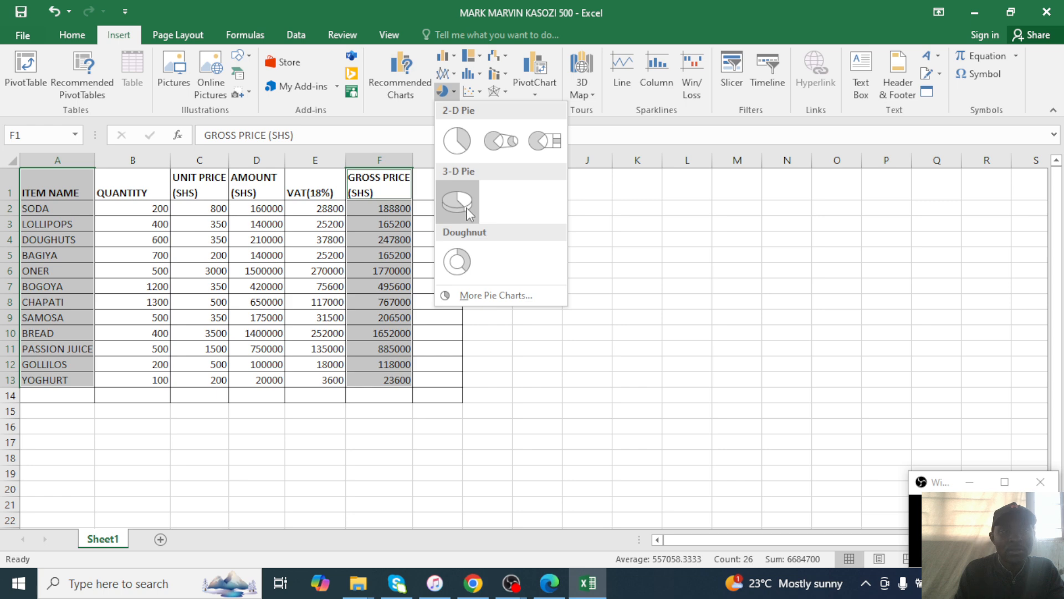
{"action": "left_click", "coordinate": [444, 55]}
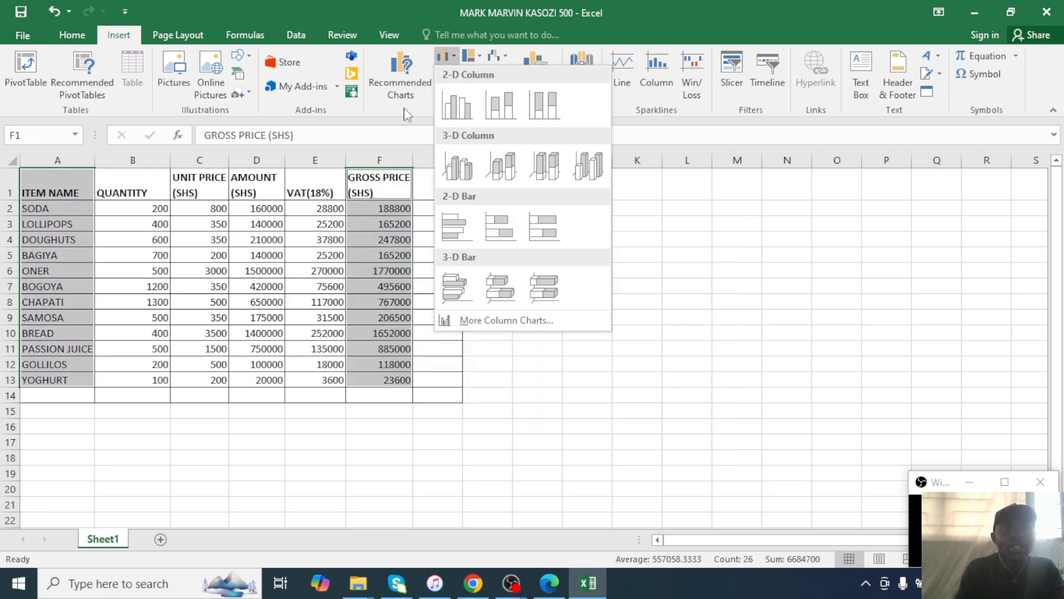
{"action": "left_click", "coordinate": [405, 109]}
{"action": "left_click", "coordinate": [442, 91]}
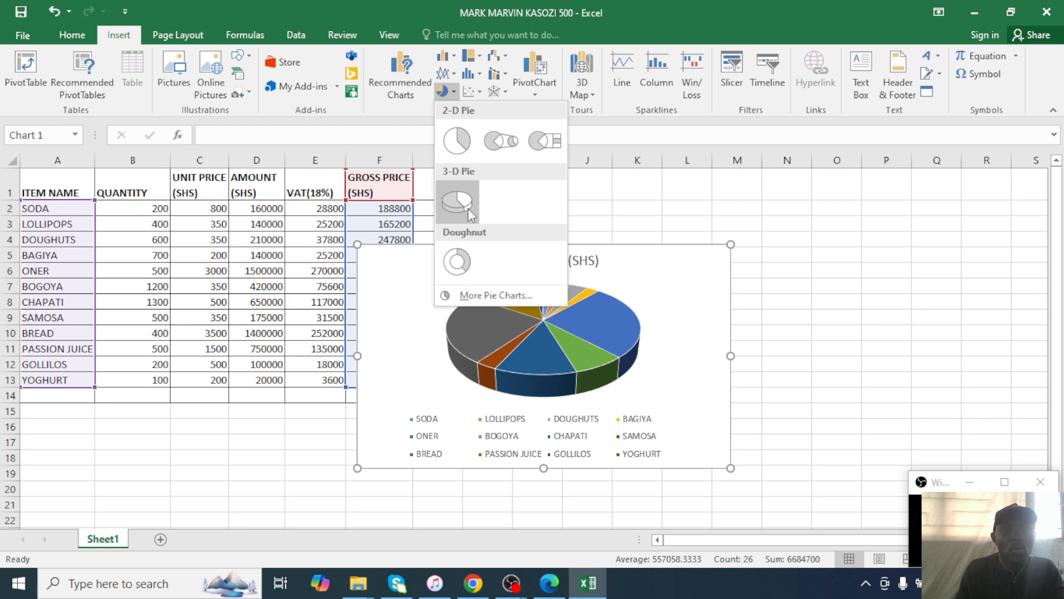
{"action": "left_click", "coordinate": [445, 56]}
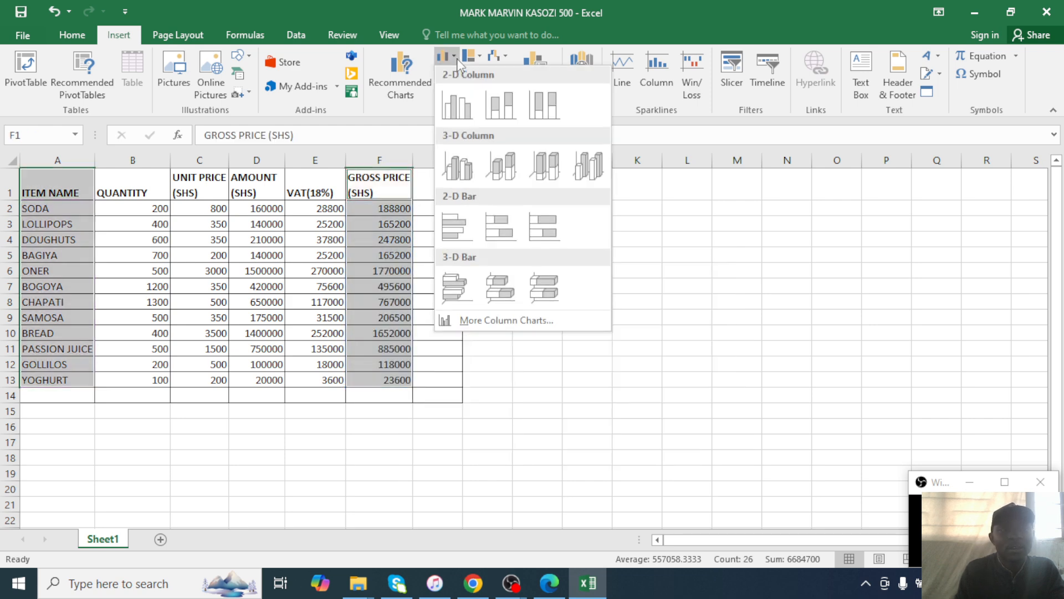
{"action": "left_click", "coordinate": [471, 176]}
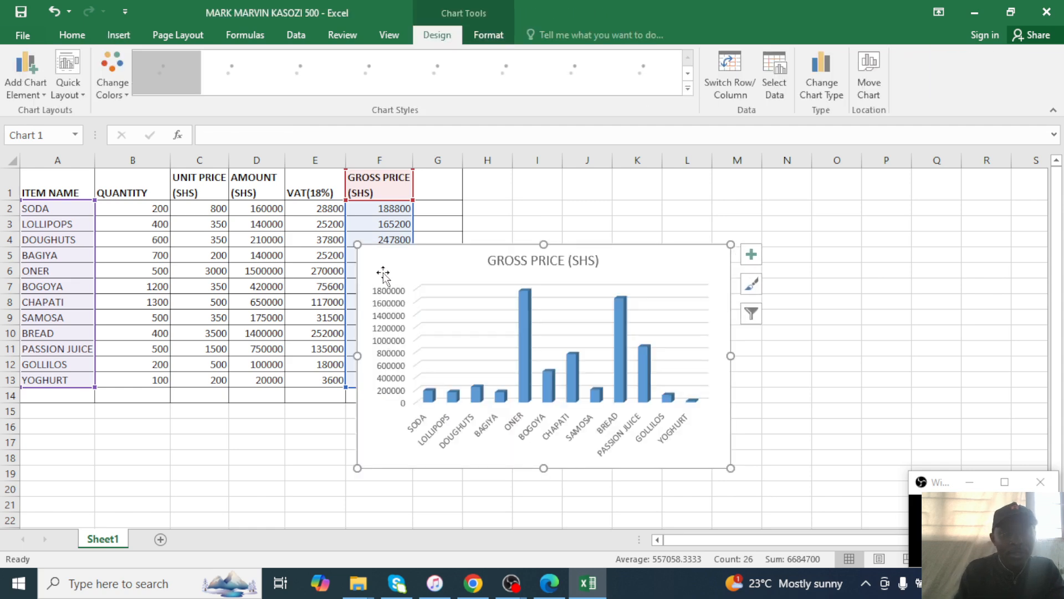
{"action": "left_click_drag", "start_coordinate": [492, 274], "coordinate": [586, 253]}
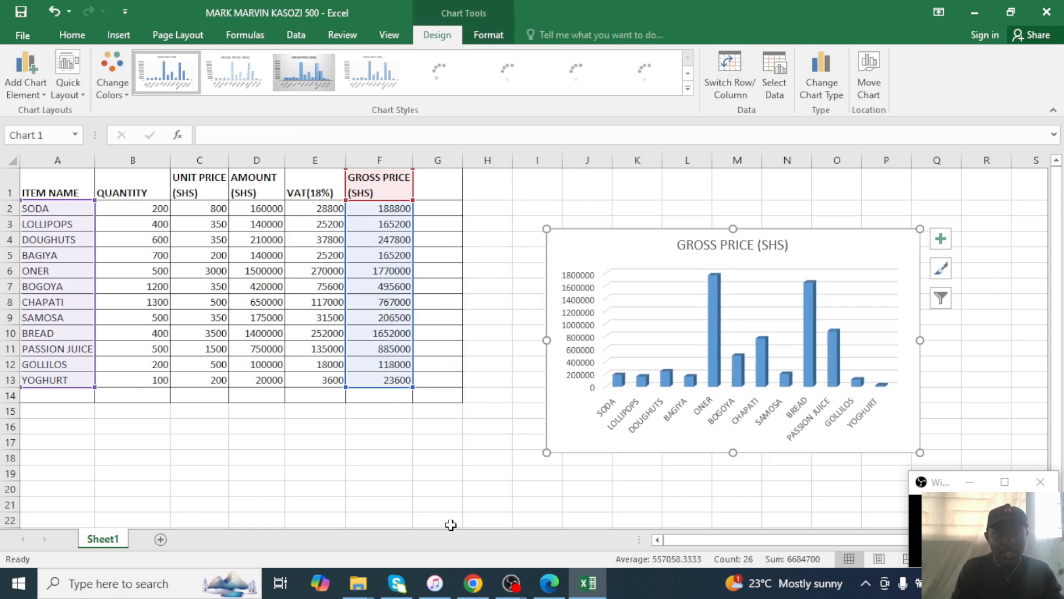
{"action": "left_click", "coordinate": [550, 582]}
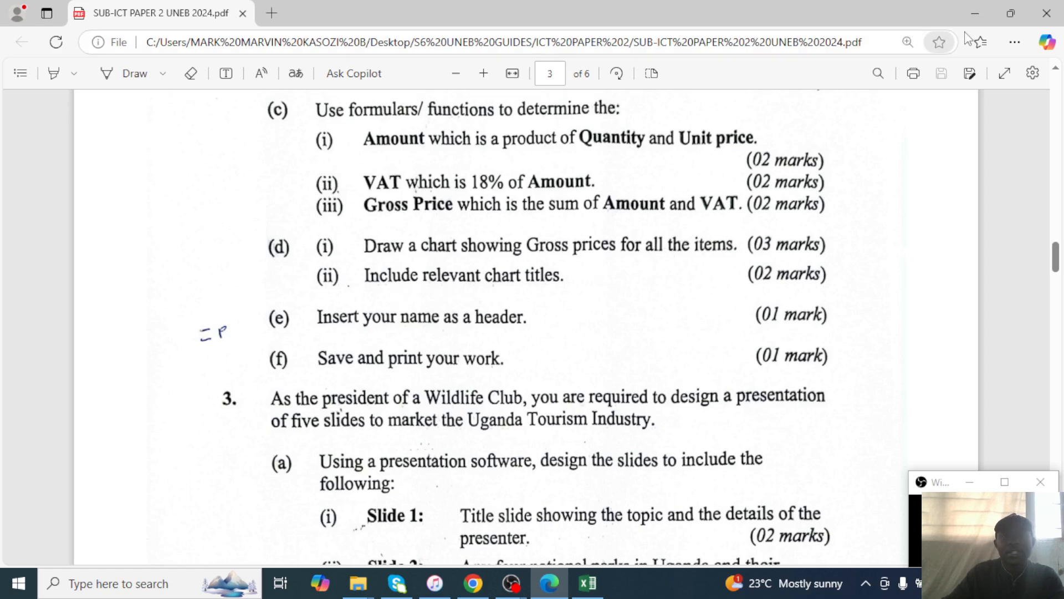
{"action": "left_click", "coordinate": [976, 12]}
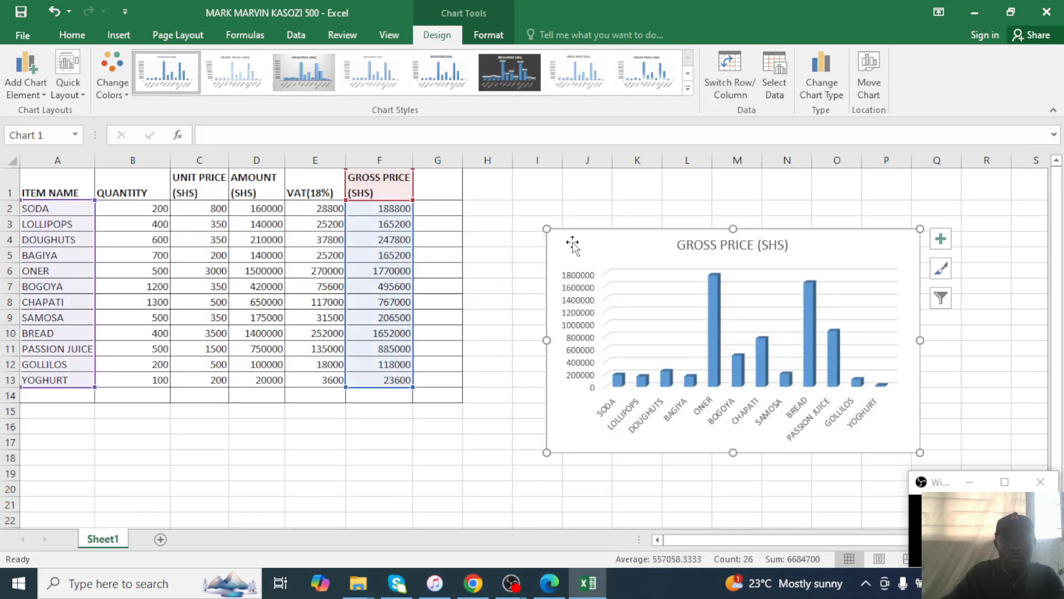
Replace the chart title with 'A WELL LABELLED CHART OR GRAPH BASING ON ITEM AND GROSS PRICE'.
{"action": "left_click", "coordinate": [786, 245]}
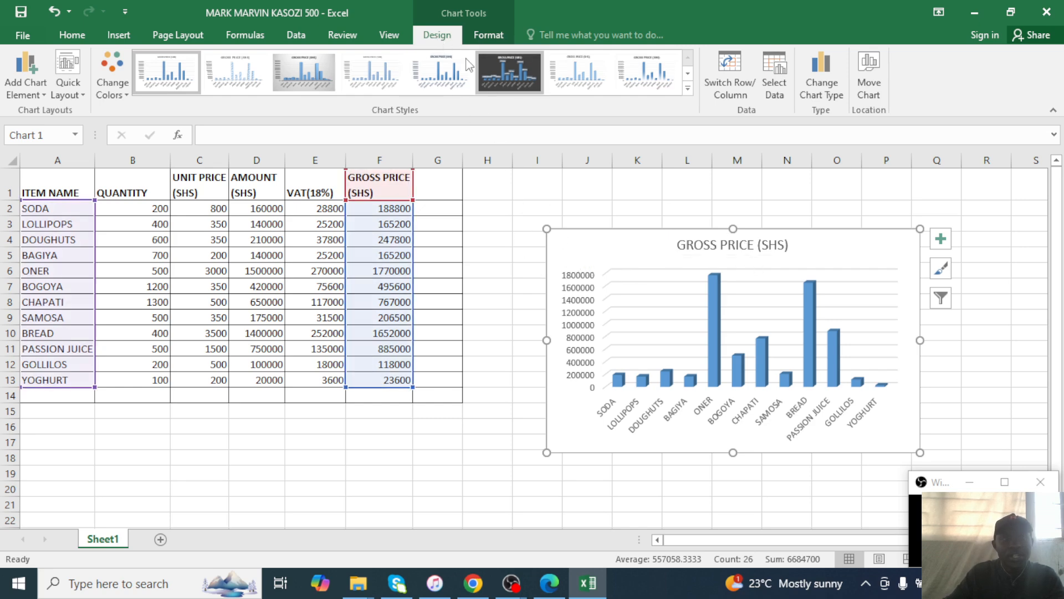
{"action": "left_click", "coordinate": [26, 83]}
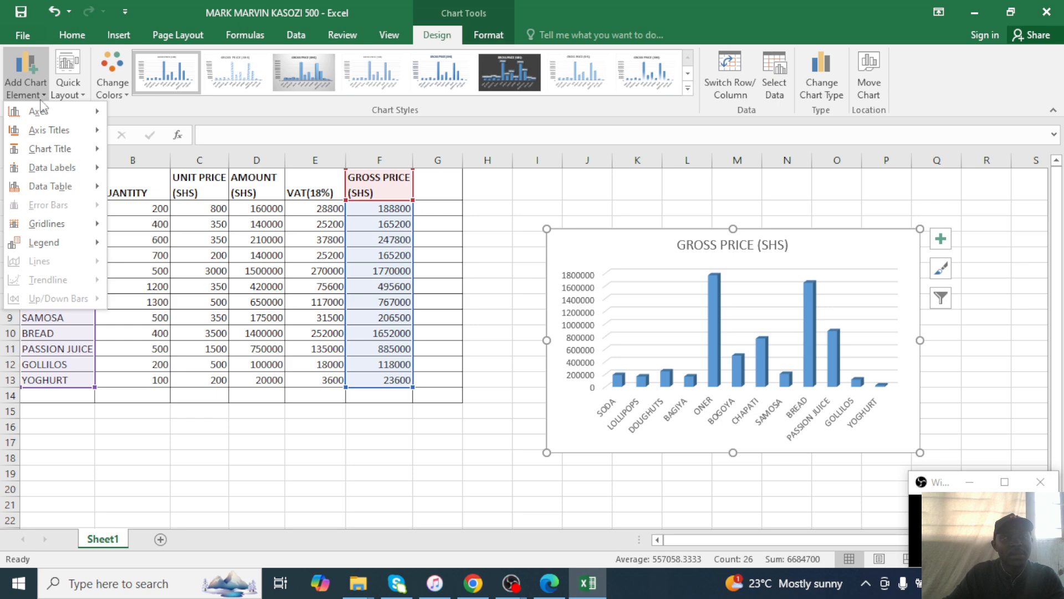
{"action": "mouse_move", "coordinate": [47, 129]}
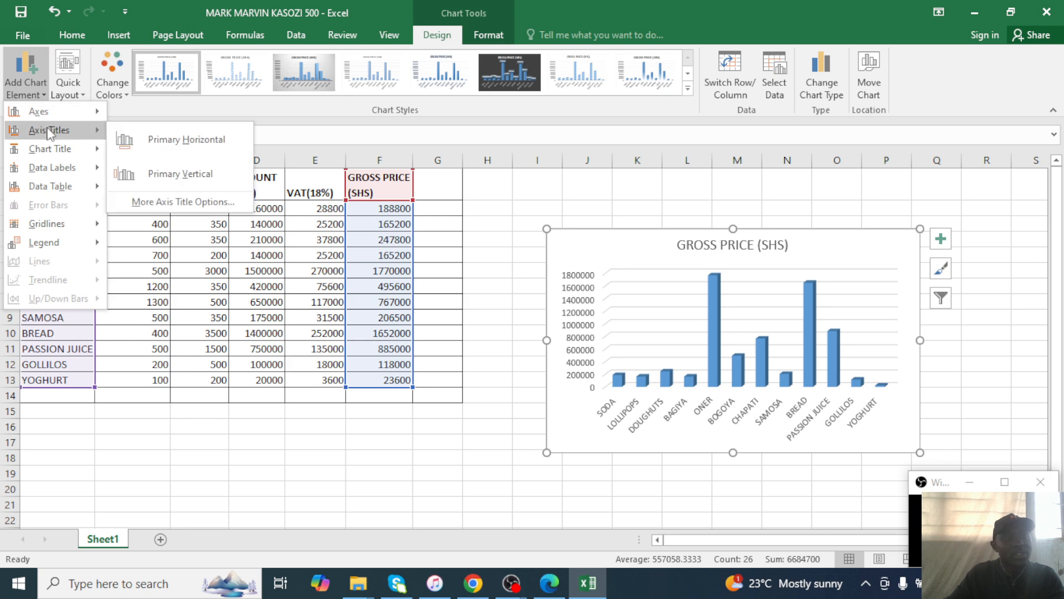
{"action": "mouse_move", "coordinate": [87, 151]}
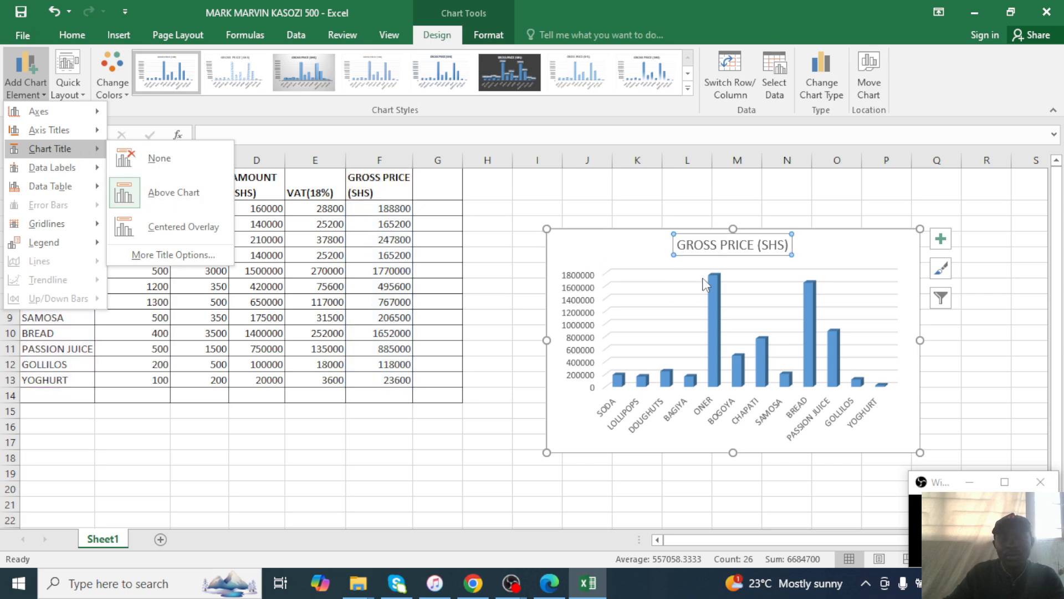
{"action": "left_click", "coordinate": [781, 239]}
{"action": "left_click", "coordinate": [788, 244]}
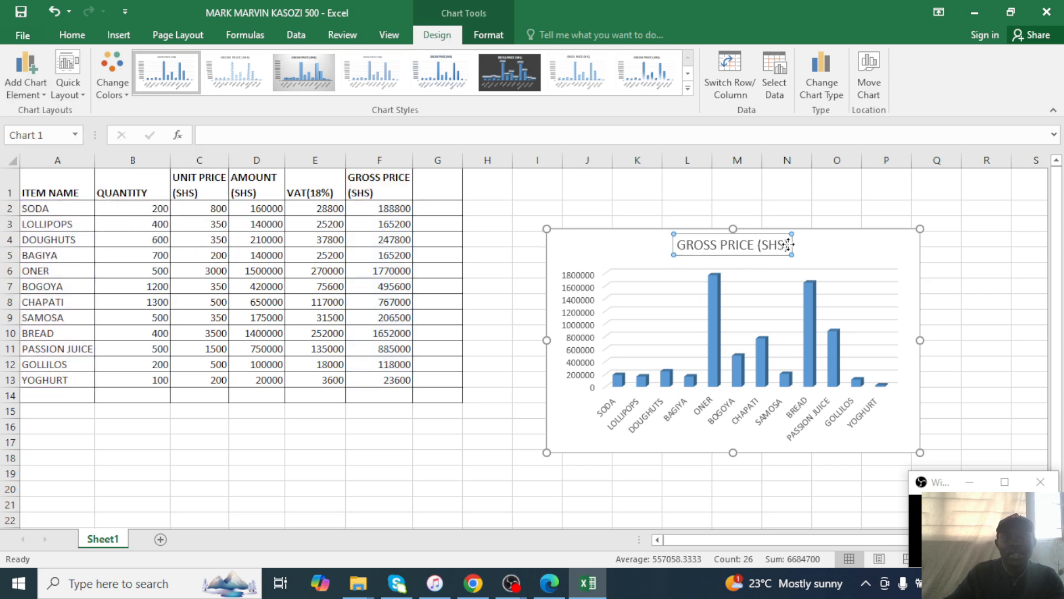
{"action": "key", "text": "BackSpace"}
{"action": "key", "text": "BackSpace"}
{"action": "key", "text": "BackSpace"}
{"action": "key", "text": "BackSpace"}
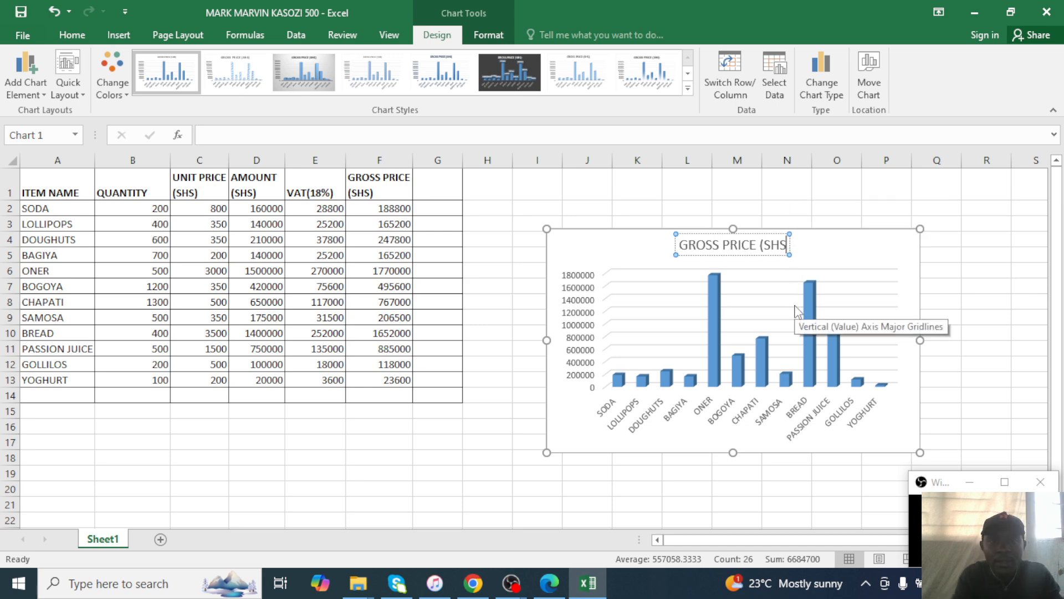
{"action": "key", "text": "BackSpace"}
{"action": "key", "text": "BackSpace"}
{"action": "key", "text": "BackSpace"}
{"action": "key", "text": "BackSpace"}
{"action": "key", "text": "BackSpace"}
{"action": "key", "text": "BackSpace"}
{"action": "key", "text": "BackSpace"}
{"action": "key", "text": "BackSpace"}
{"action": "key", "text": "BackSpace"}
{"action": "key", "text": "BackSpace"}
{"action": "key", "text": "BackSpace"}
{"action": "key", "text": "BackSpace"}
{"action": "key", "text": "BackSpace"}
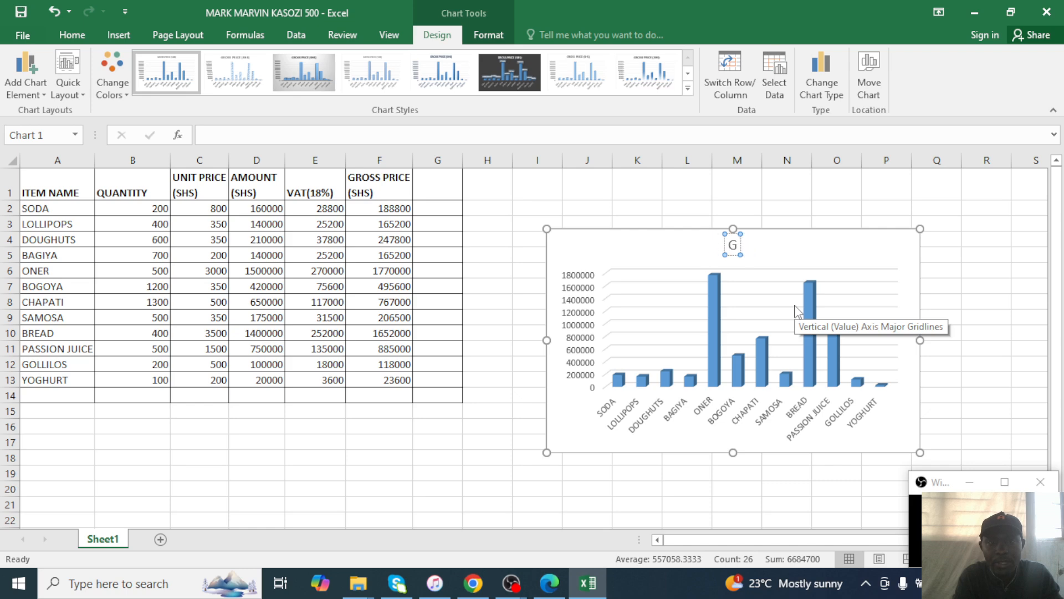
{"action": "type", "text": "A"}
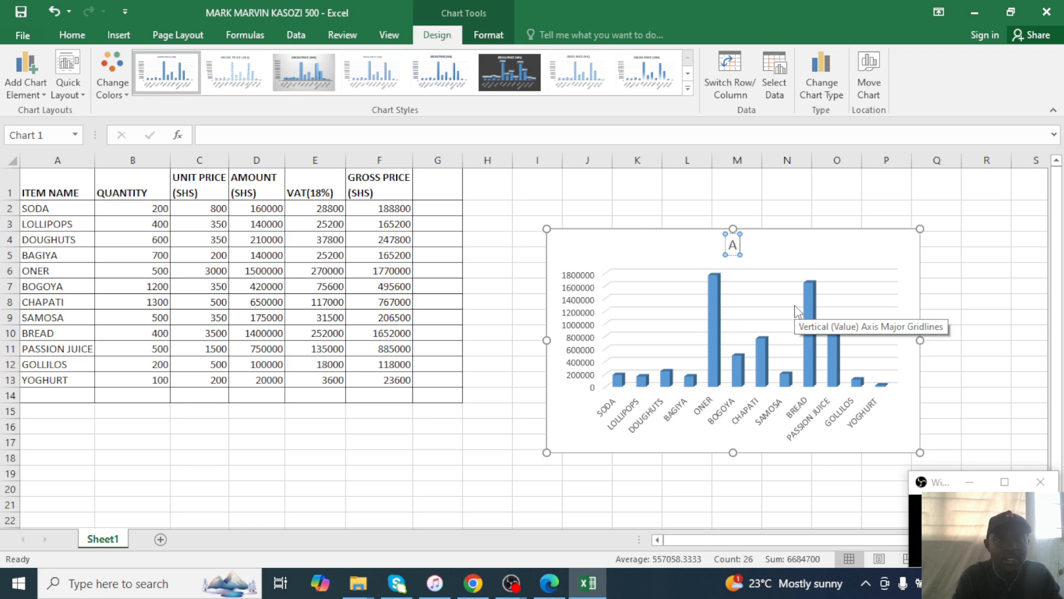
{"action": "type", "text": " WELL"}
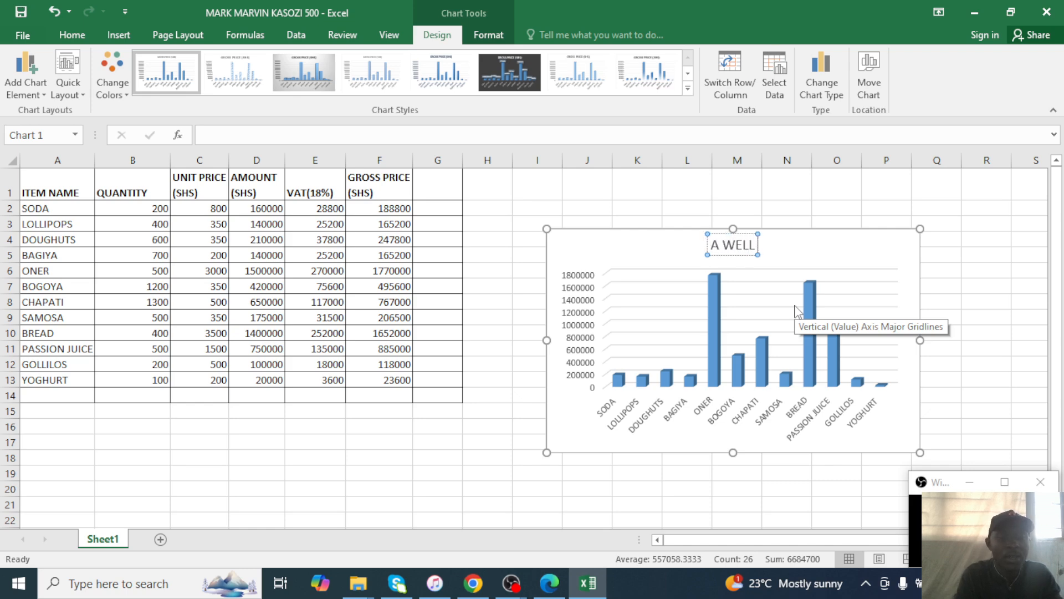
{"action": "type", "text": " LABELL"}
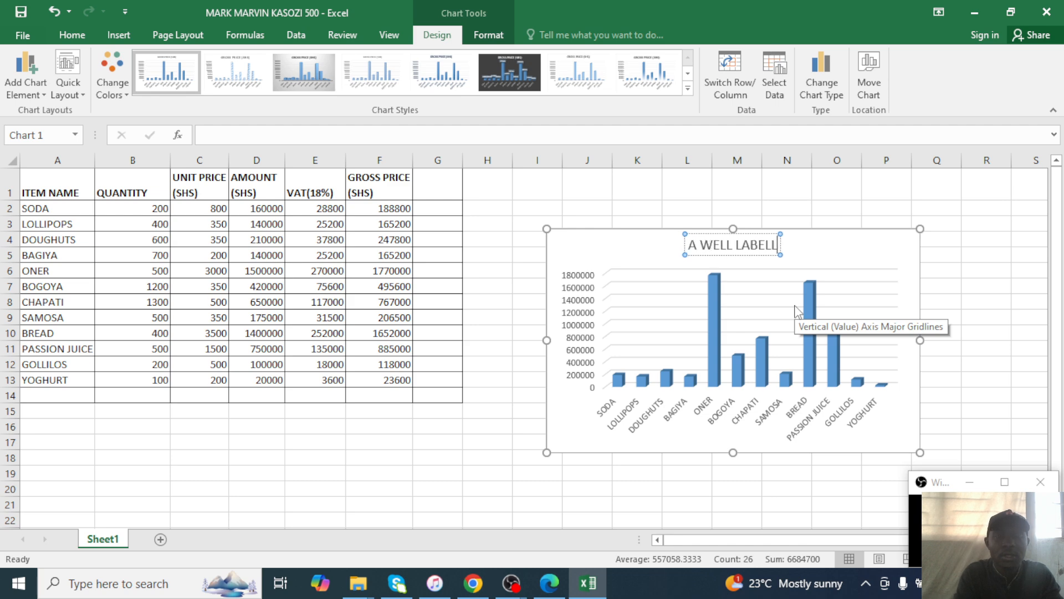
{"action": "type", "text": "ED CHART"}
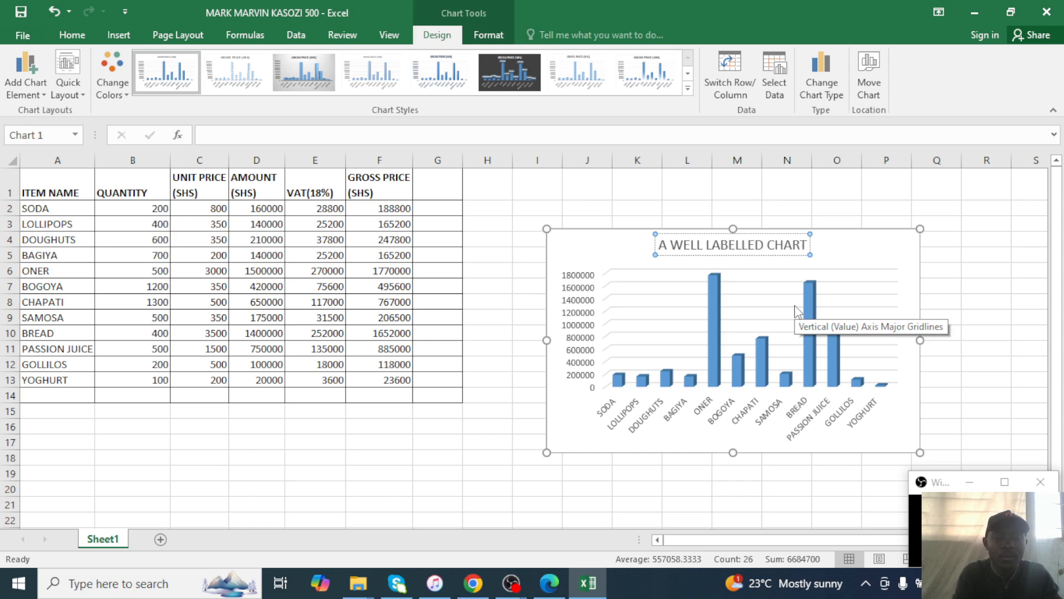
{"action": "type", "text": " OR"}
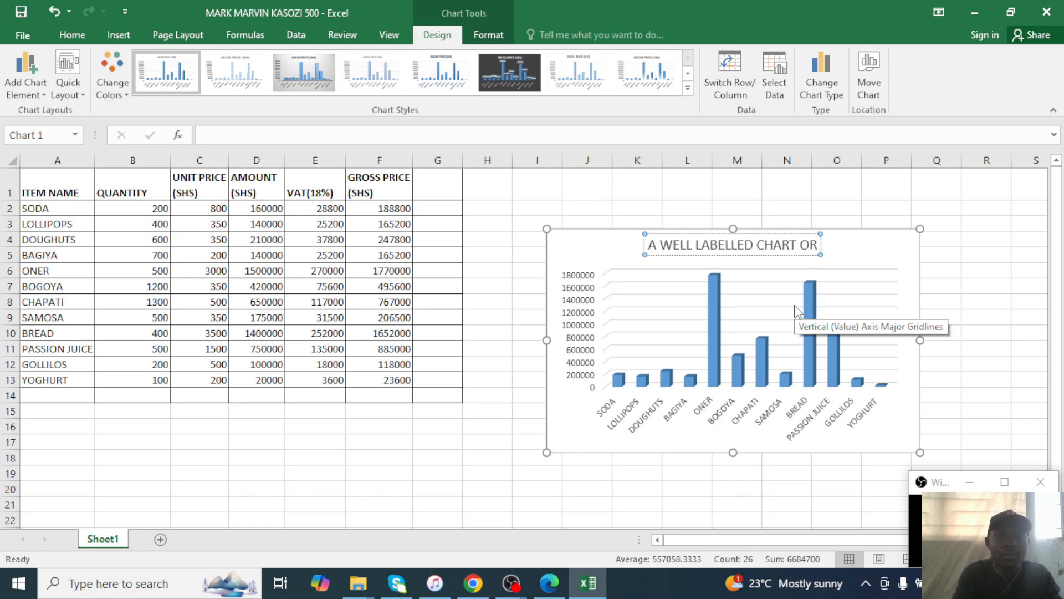
{"action": "type", "text": " GE"}
{"action": "key", "text": "BackSpace"}
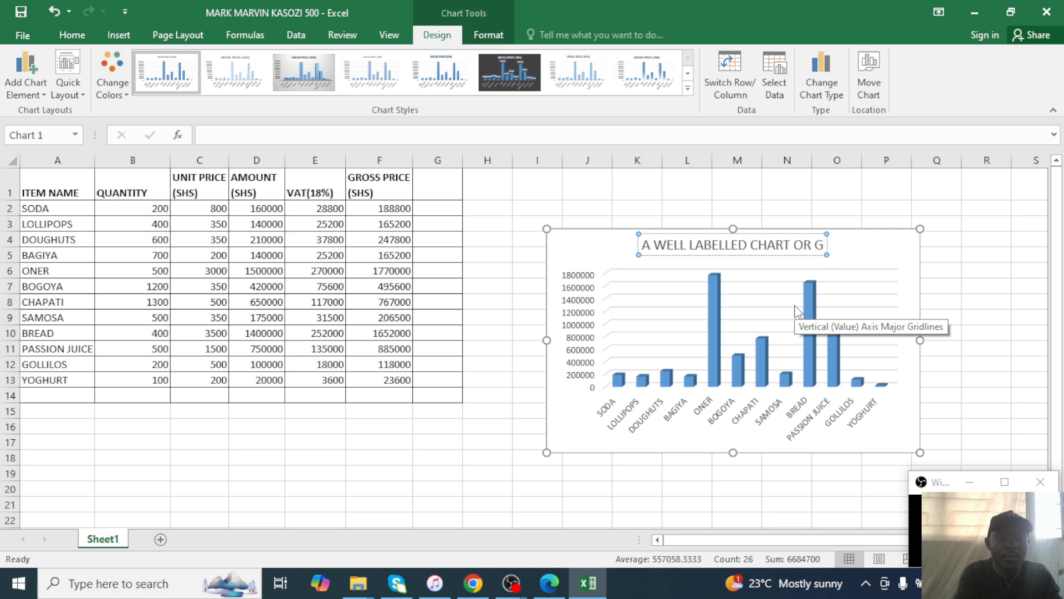
{"action": "type", "text": "RAPH"}
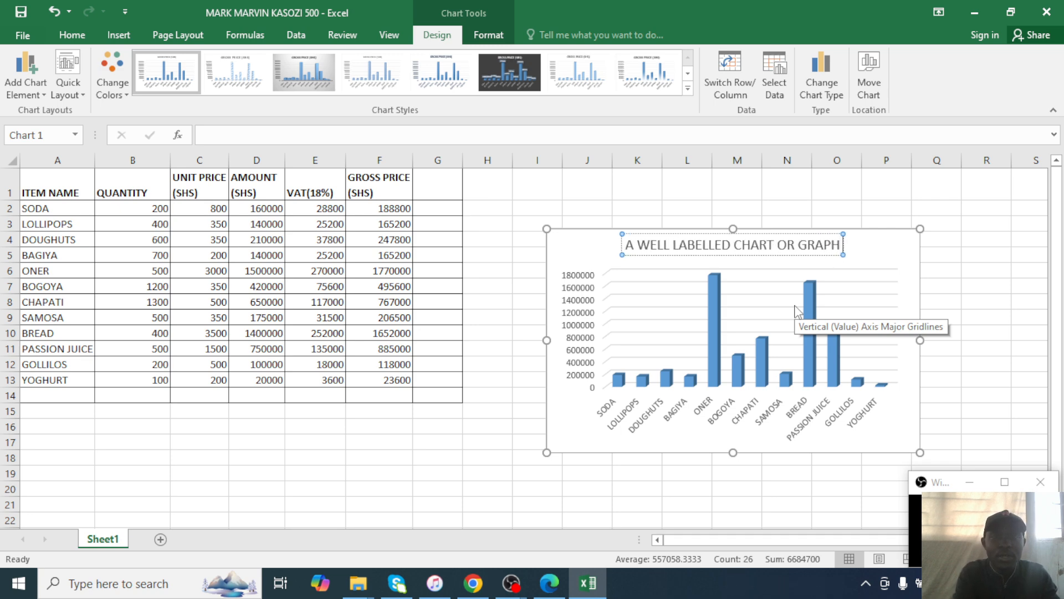
{"action": "type", "text": " B"}
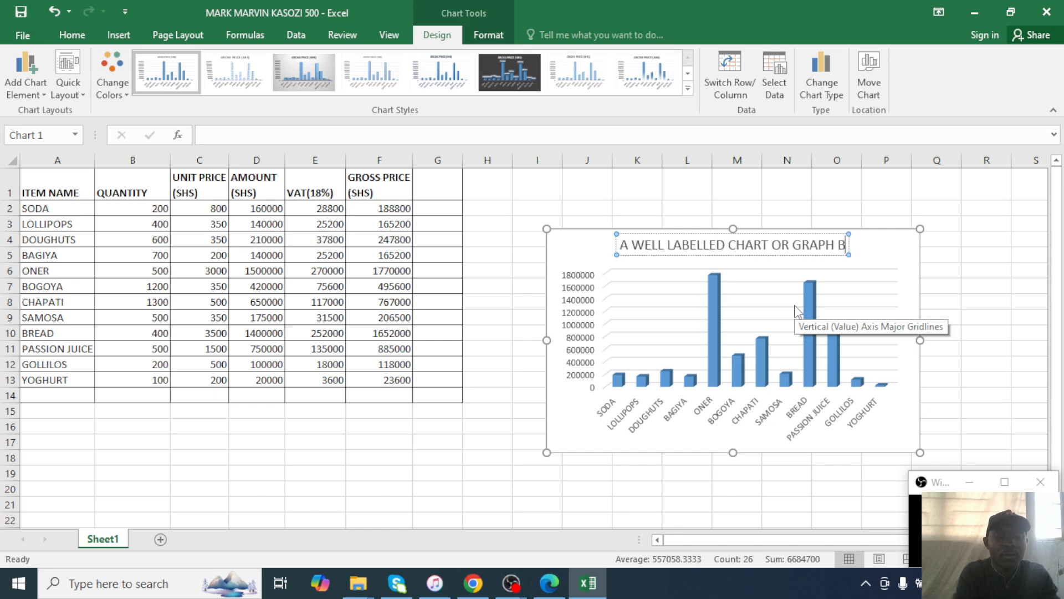
{"action": "type", "text": "ASING ON"}
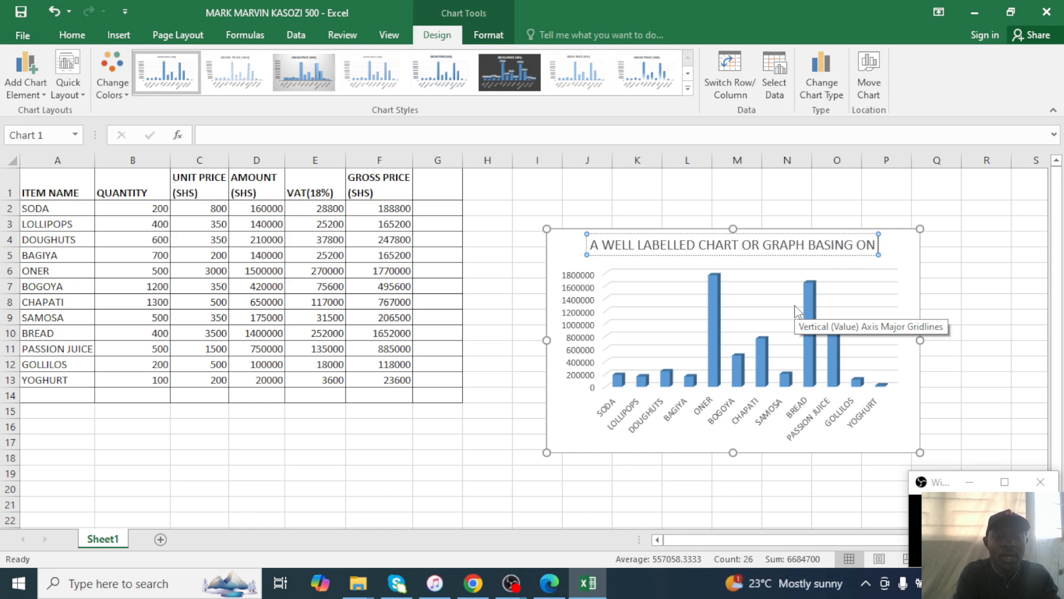
{"action": "type", "text": " ITEM AND"}
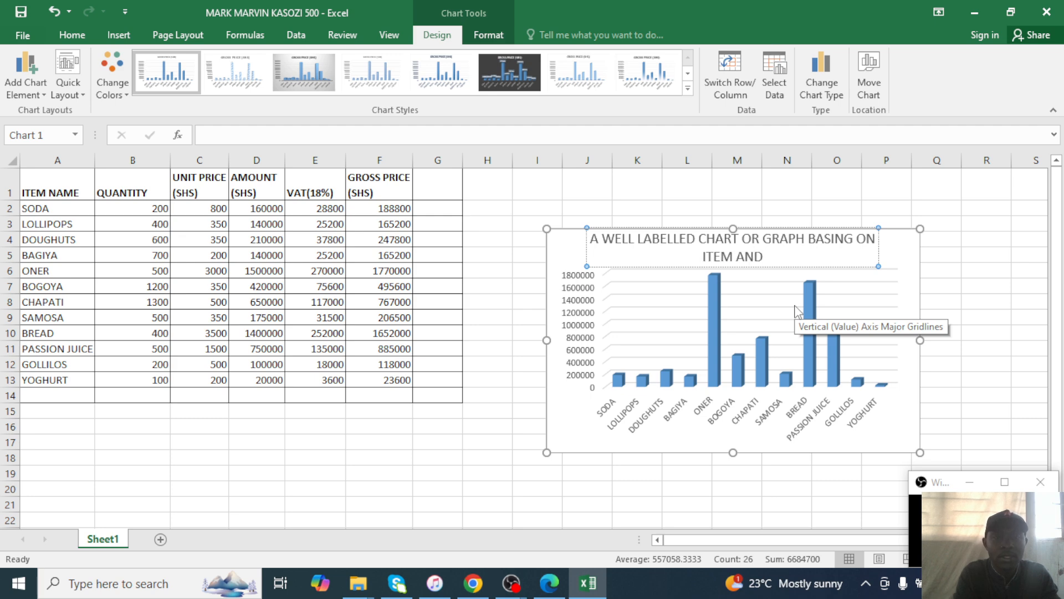
{"action": "type", "text": " G"}
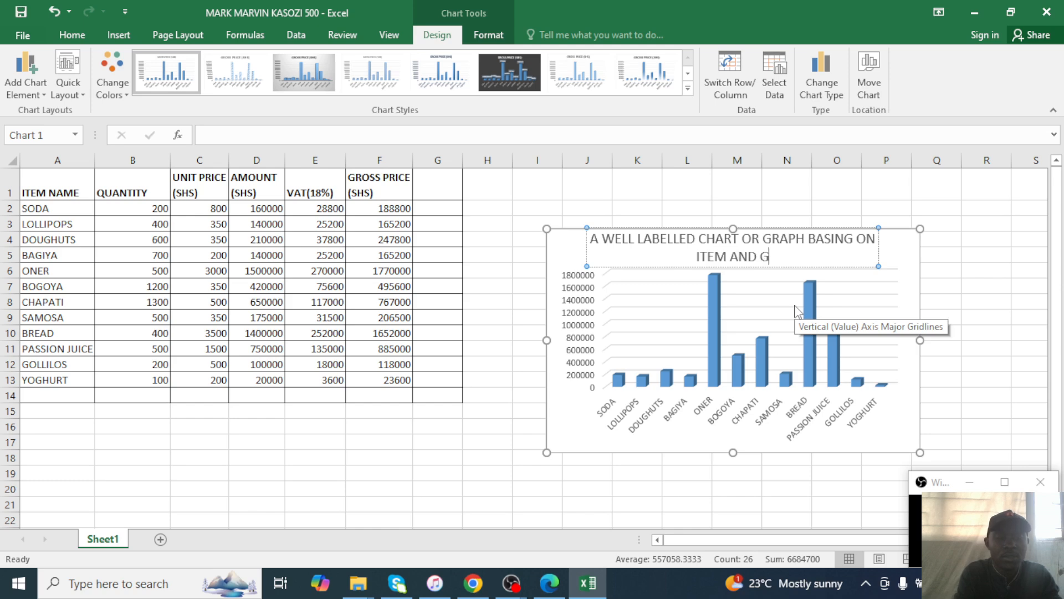
{"action": "type", "text": "RSS"}
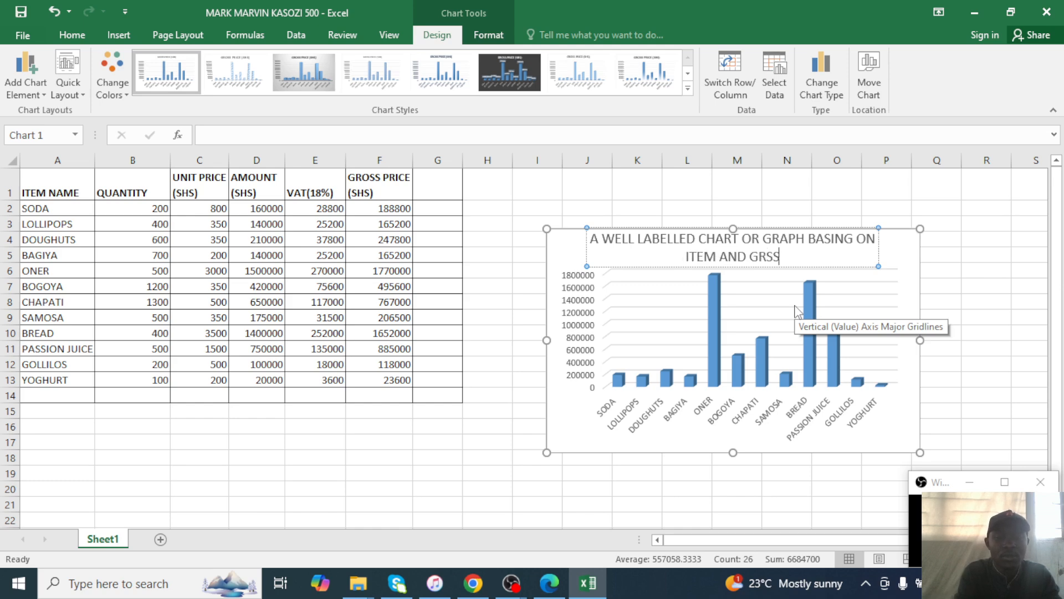
{"action": "key", "text": "BackSpace"}
{"action": "key", "text": "BackSpace"}
{"action": "type", "text": "OSS PR"}
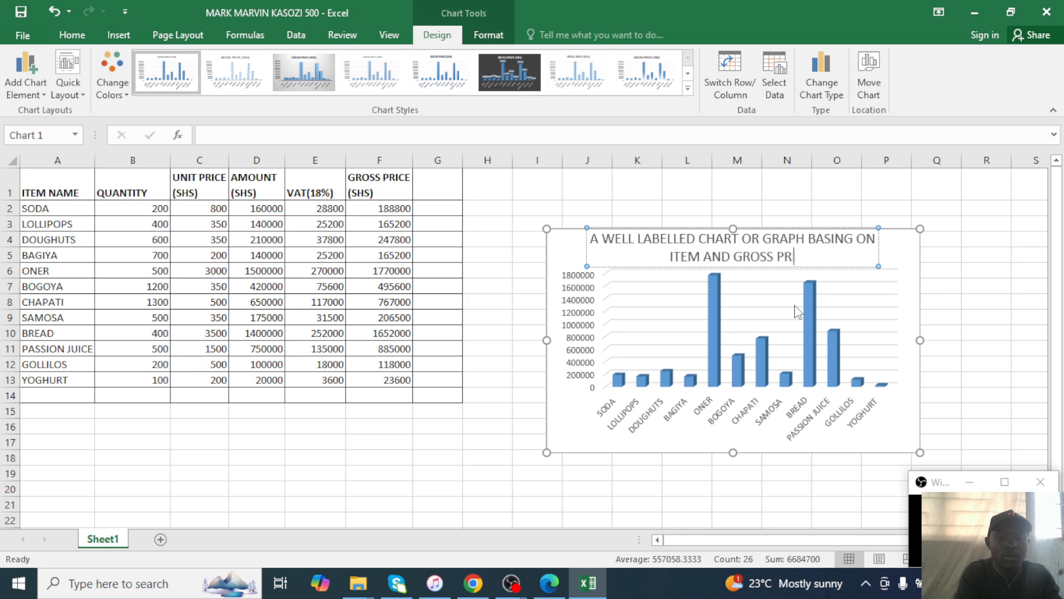
{"action": "type", "text": "ICE"}
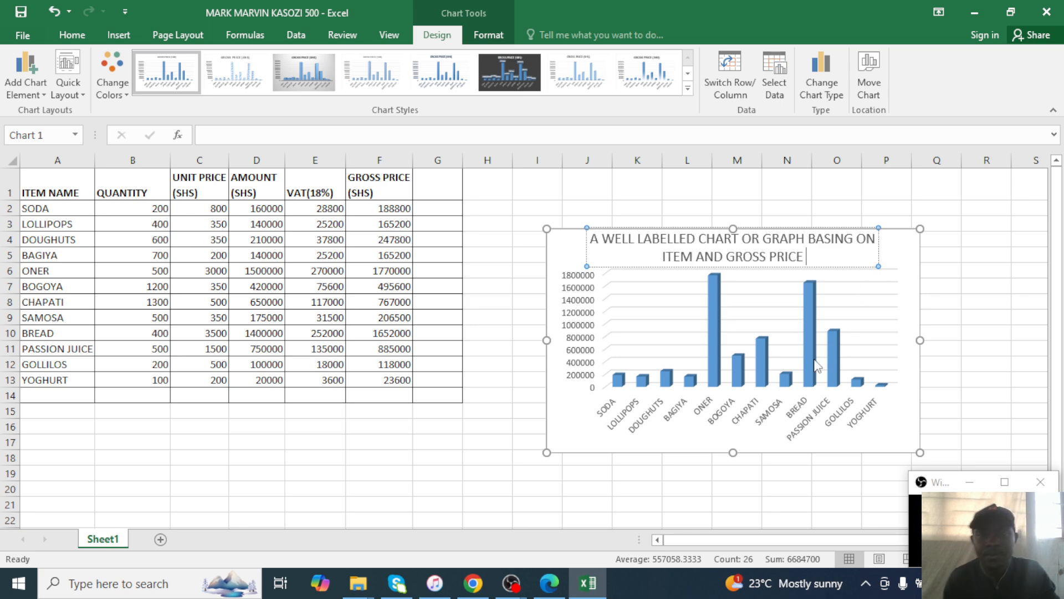
Make the new chart title bold and blue.
{"action": "left_click_drag", "start_coordinate": [808, 258], "coordinate": [579, 232]}
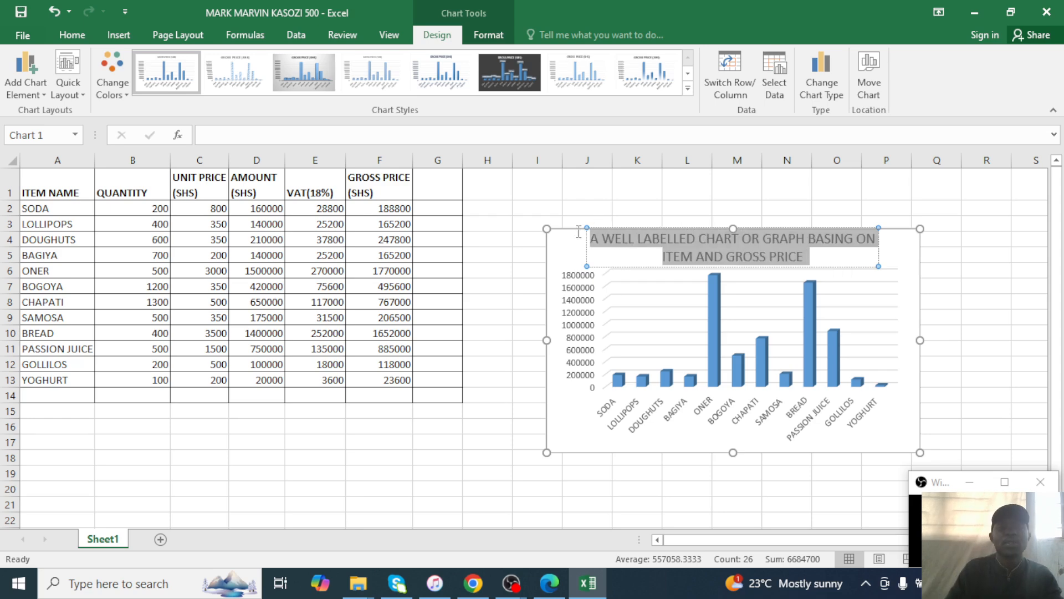
{"action": "left_click", "coordinate": [73, 35]}
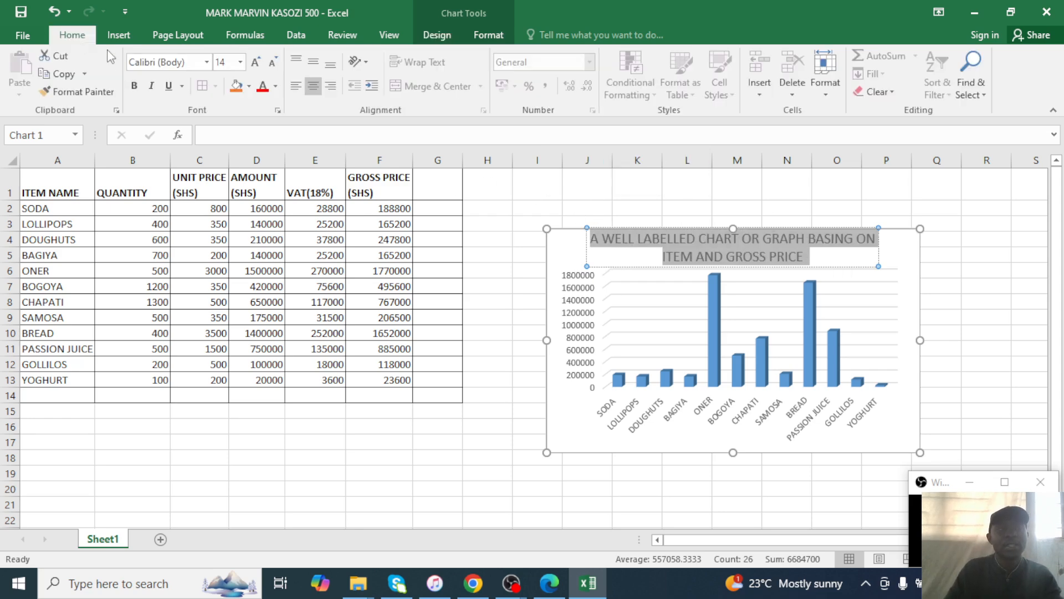
{"action": "left_click", "coordinate": [275, 86]}
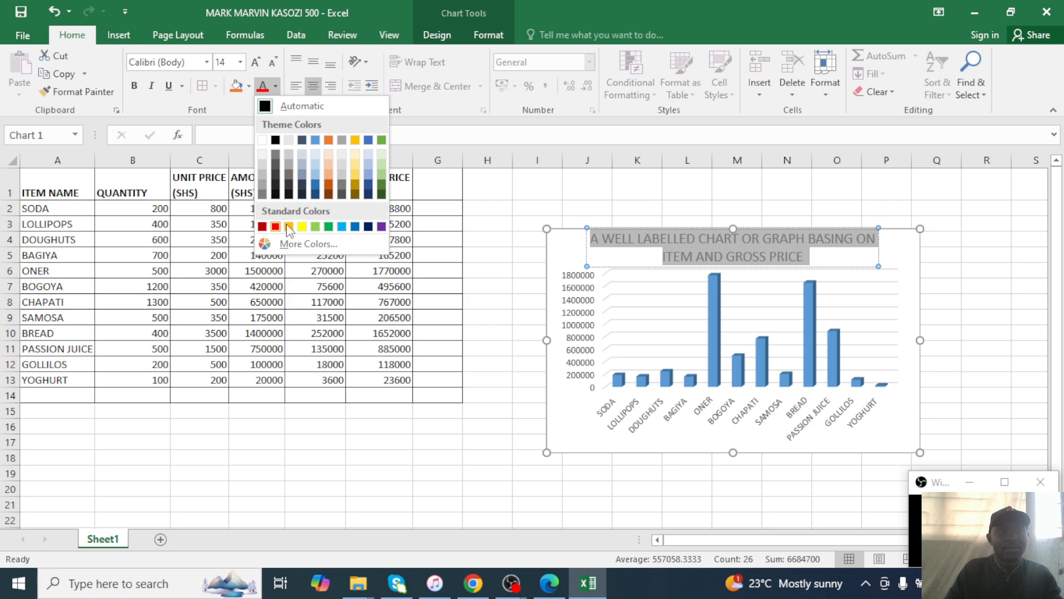
{"action": "left_click", "coordinate": [355, 227]}
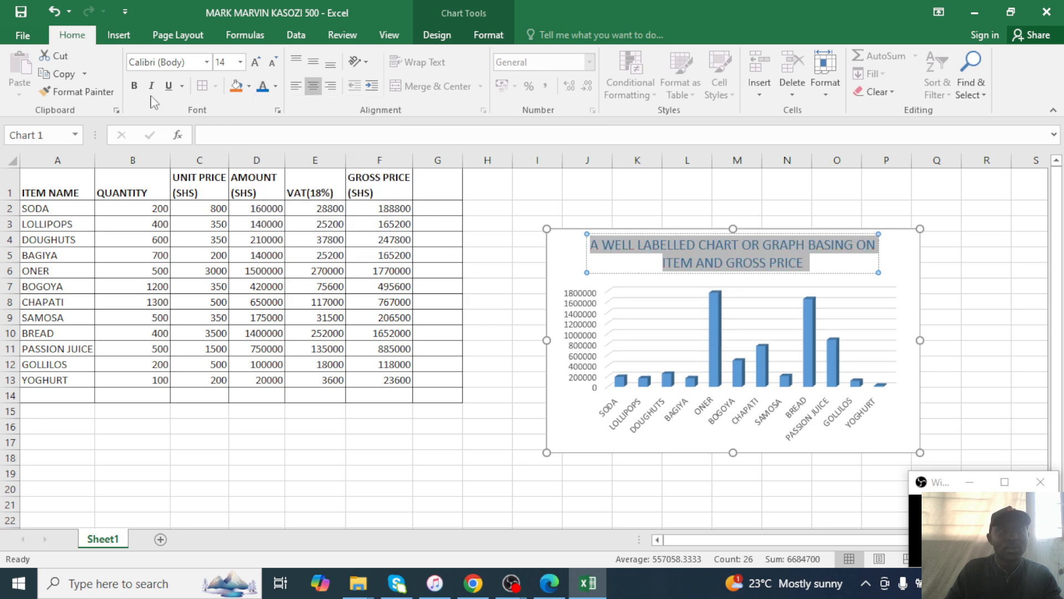
{"action": "left_click", "coordinate": [133, 85]}
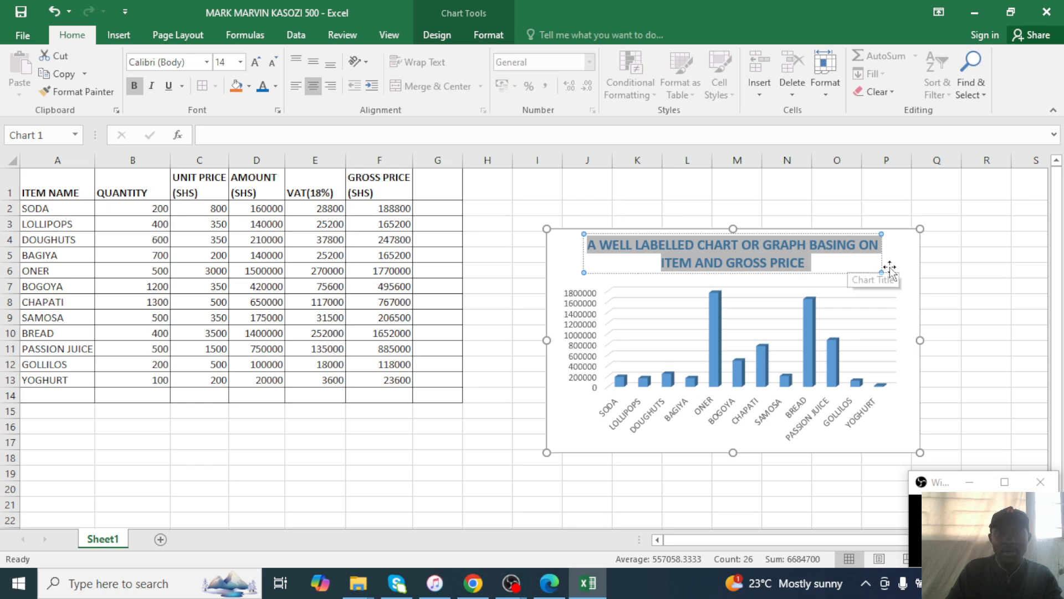
{"action": "left_click", "coordinate": [910, 288]}
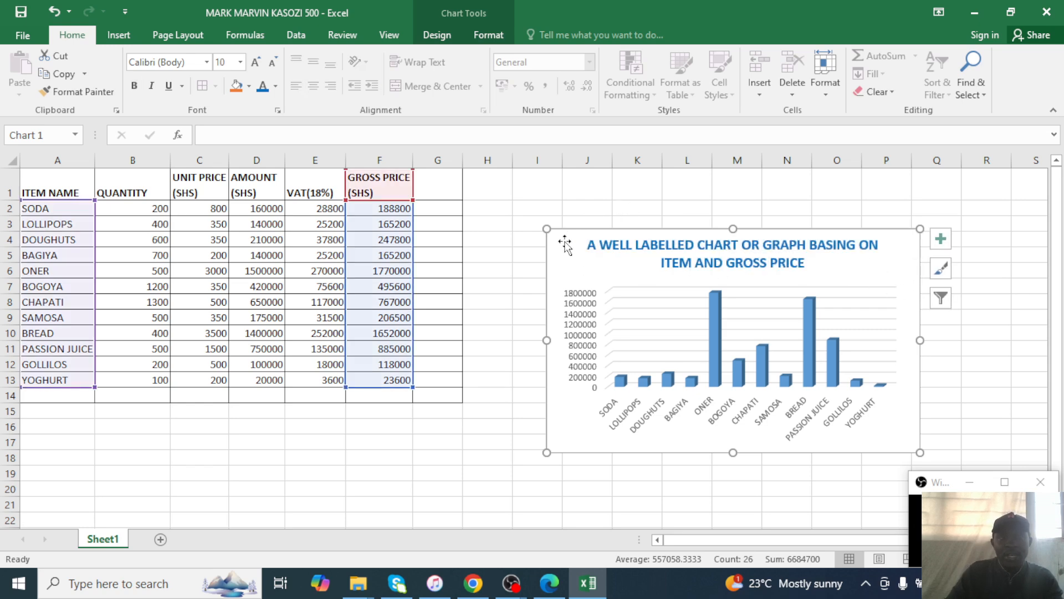
{"action": "left_click", "coordinate": [495, 38]}
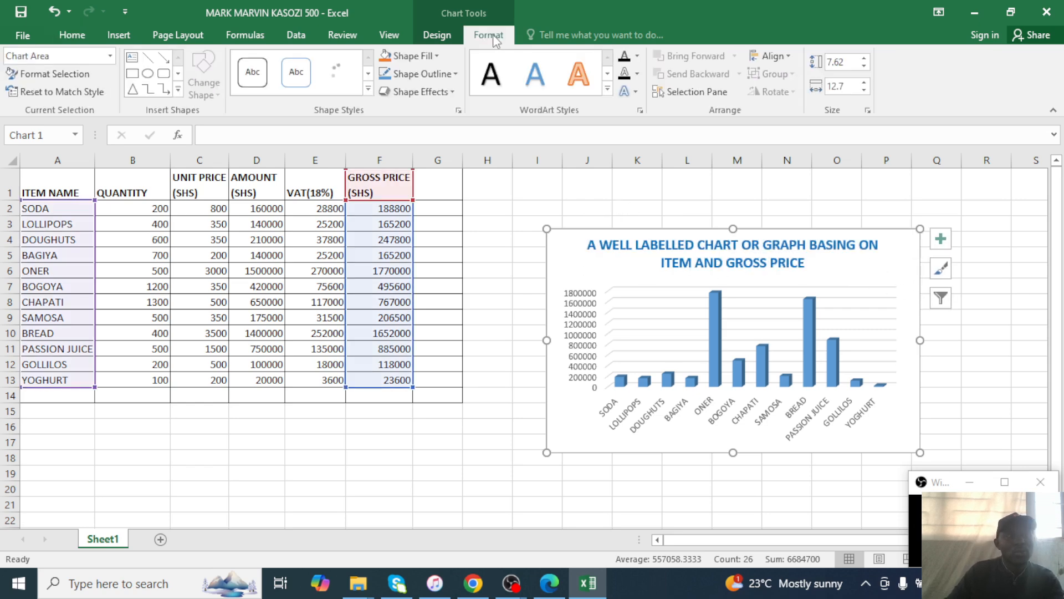
Keep the item labels under the bars and make the chart taller.
{"action": "left_click", "coordinate": [444, 37]}
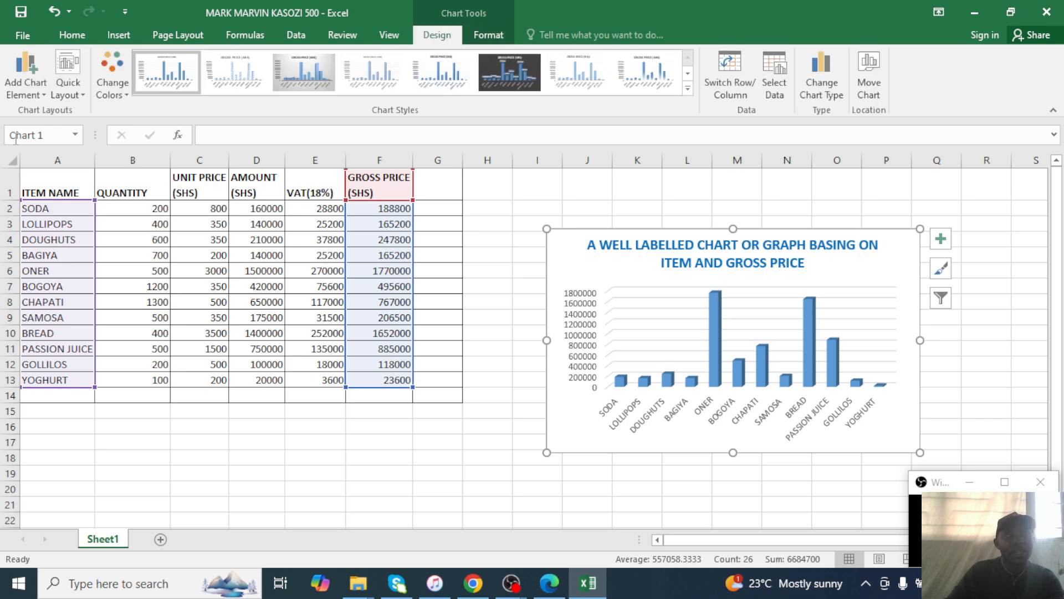
{"action": "left_click", "coordinate": [42, 91]}
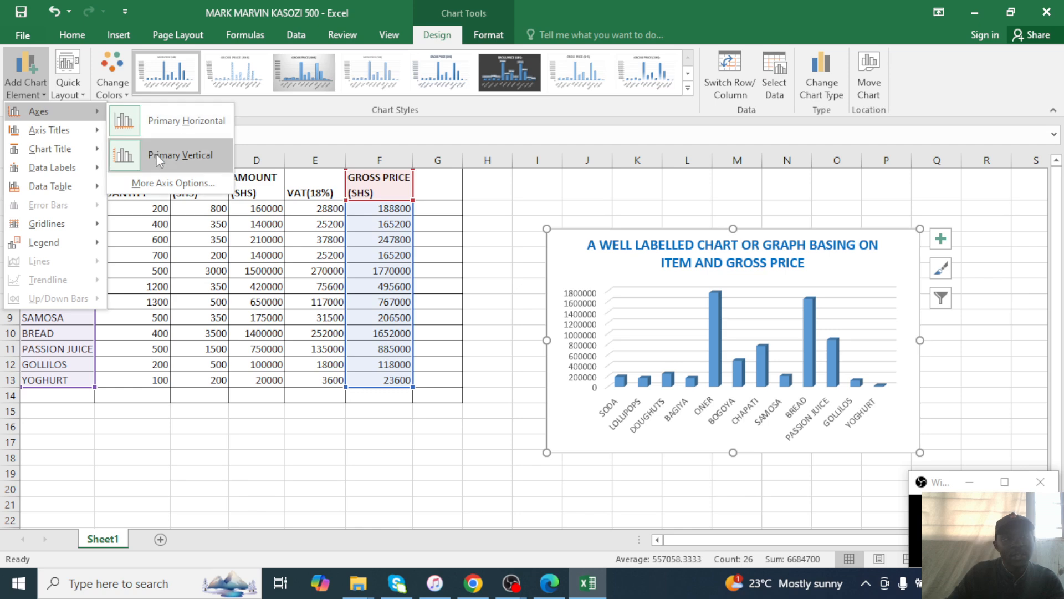
{"action": "left_click", "coordinate": [166, 123]}
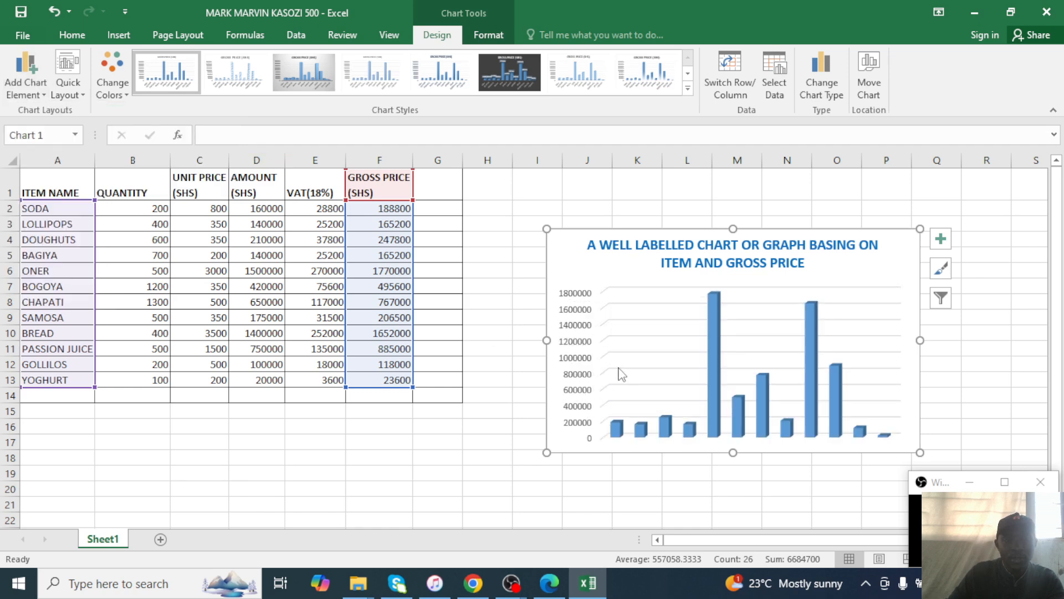
{"action": "left_click", "coordinate": [34, 95]}
{"action": "mouse_move", "coordinate": [93, 113]}
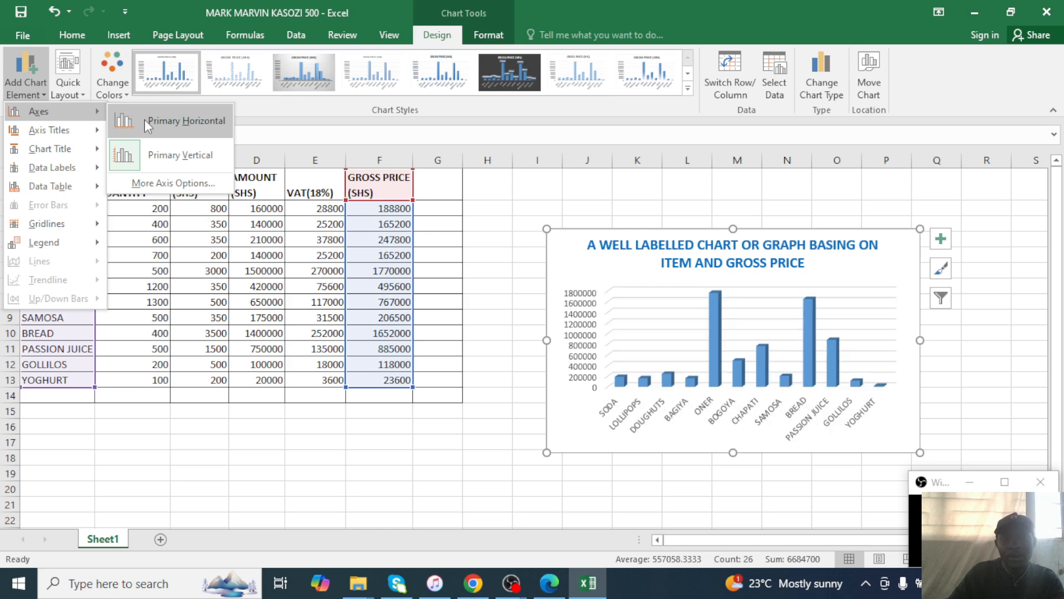
{"action": "left_click", "coordinate": [145, 118]}
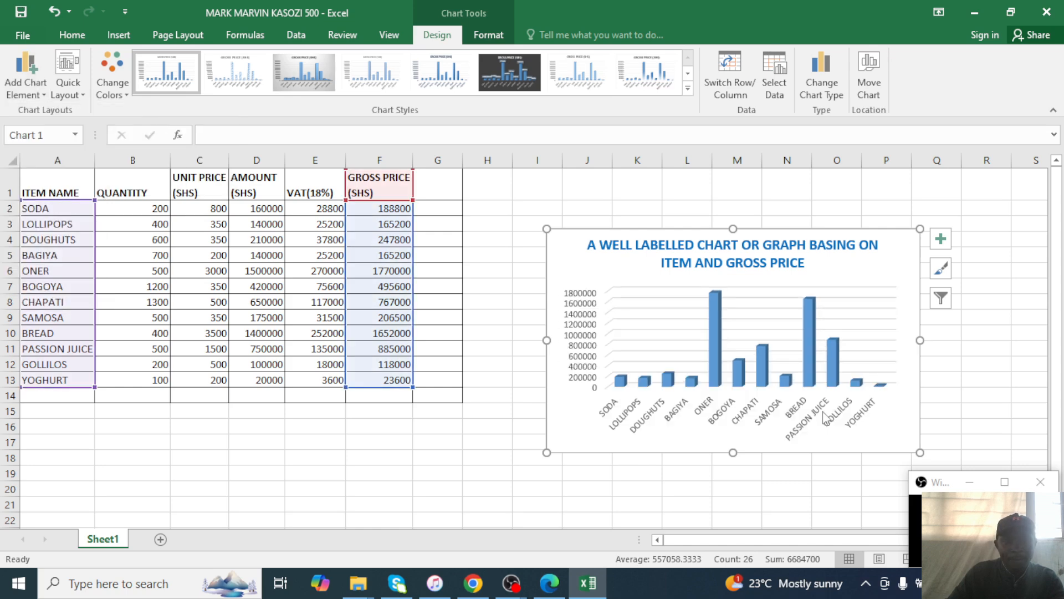
{"action": "left_click_drag", "start_coordinate": [733, 453], "coordinate": [726, 486]}
{"action": "left_click", "coordinate": [726, 487]}
{"action": "left_click", "coordinate": [562, 244]}
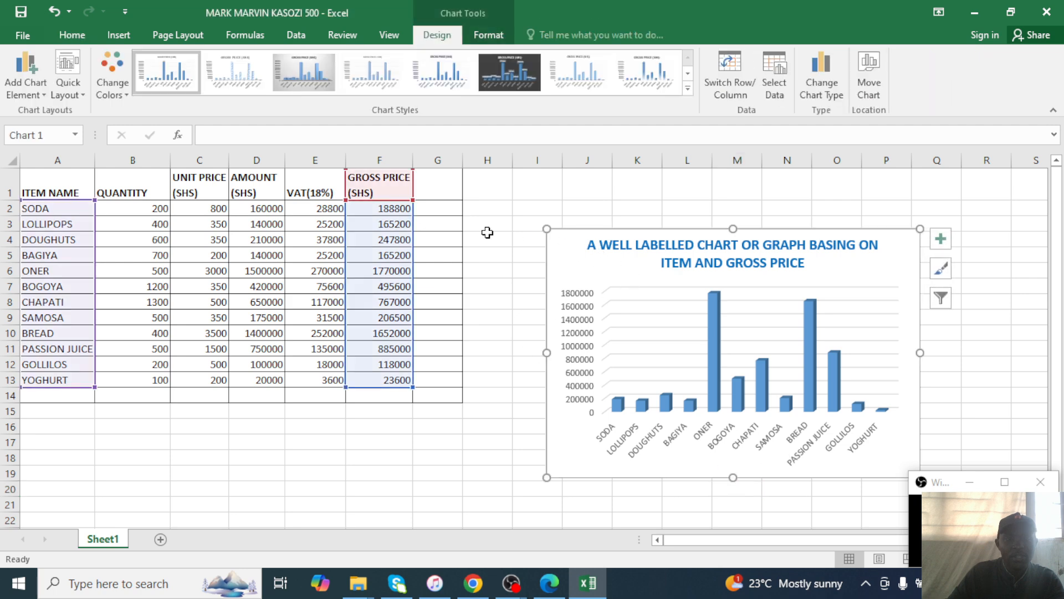
Add a primary horizontal axis title reading ITEMS.
{"action": "left_click", "coordinate": [26, 72]}
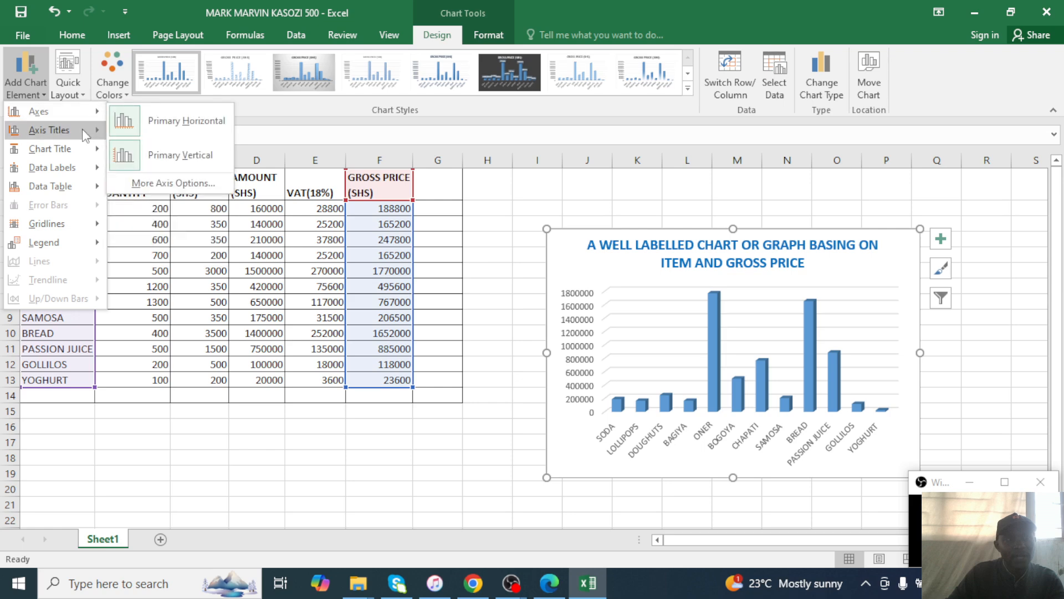
{"action": "mouse_move", "coordinate": [82, 129]}
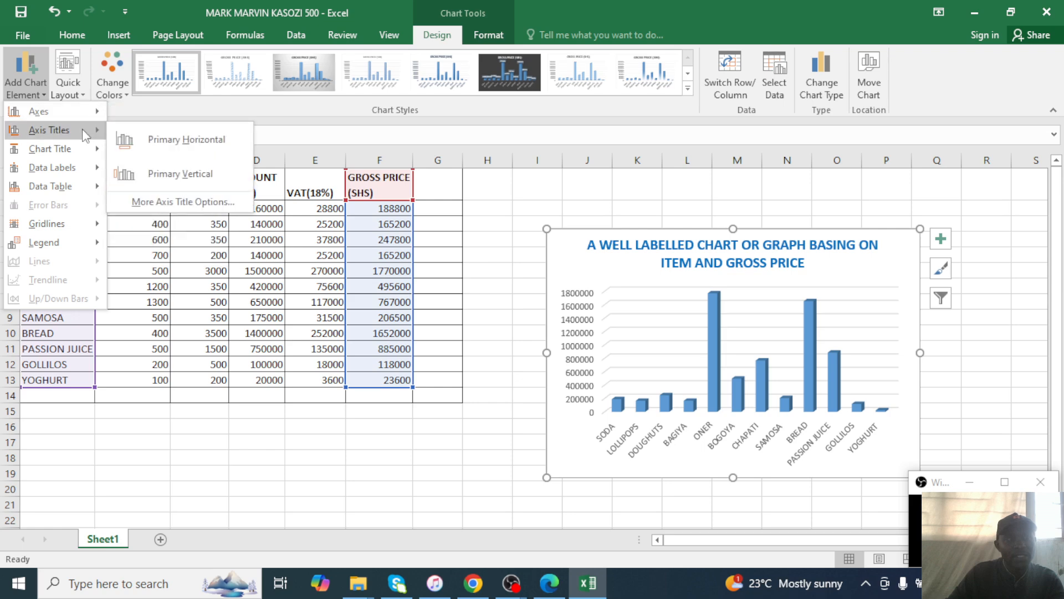
{"action": "left_click", "coordinate": [165, 144]}
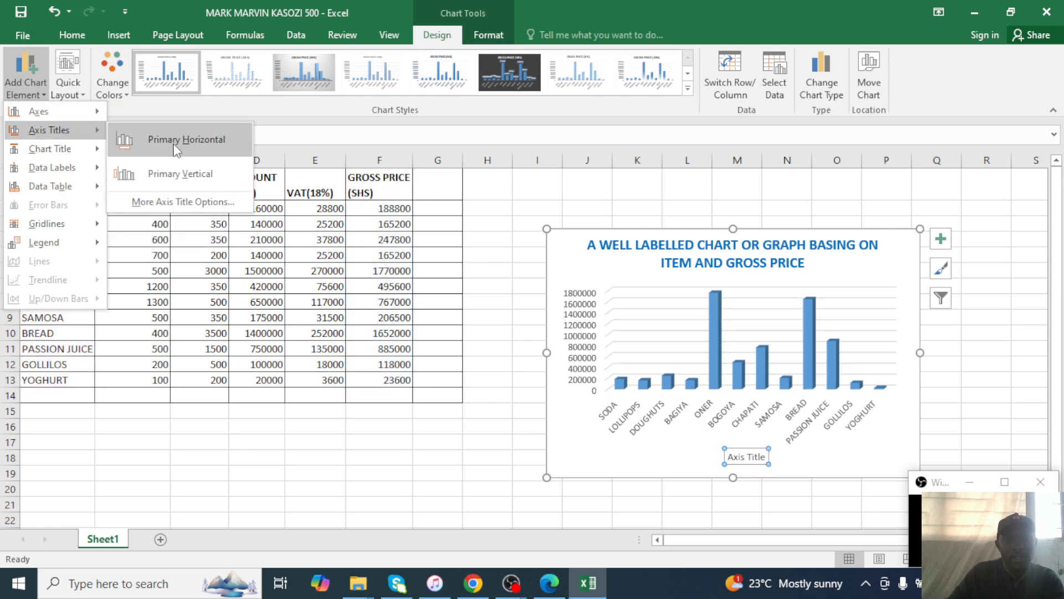
{"action": "left_click", "coordinate": [758, 457]}
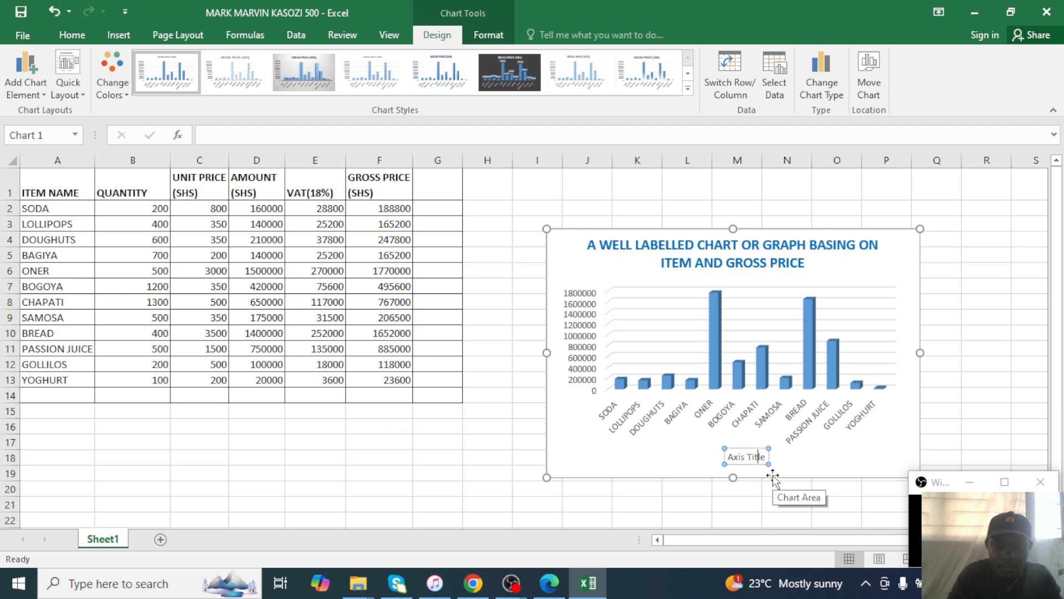
{"action": "key", "text": "ctrl+a"}
{"action": "key", "text": "BackSpace"}
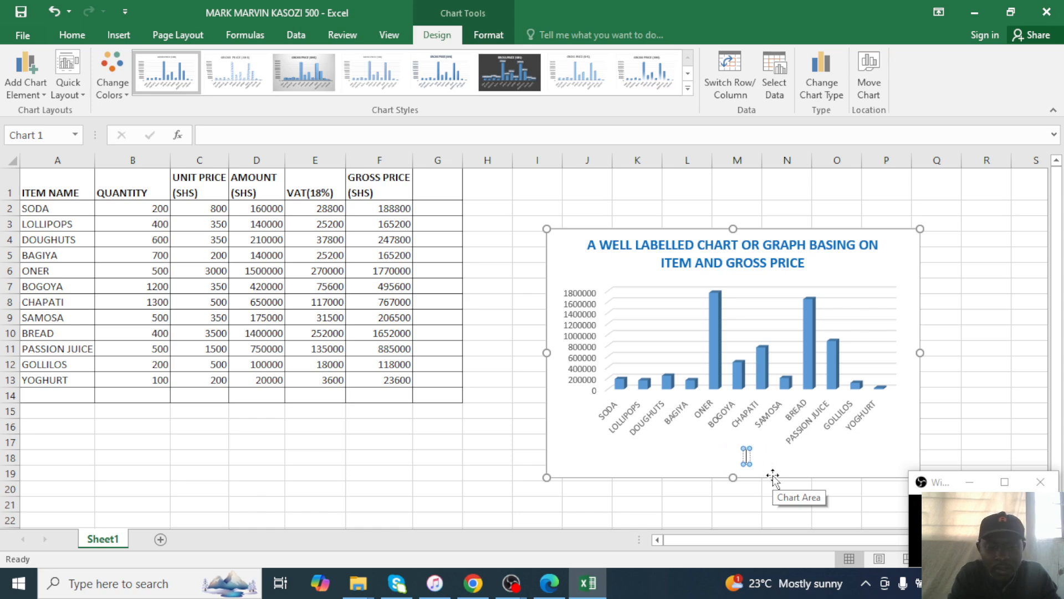
{"action": "type", "text": "ITEMS"}
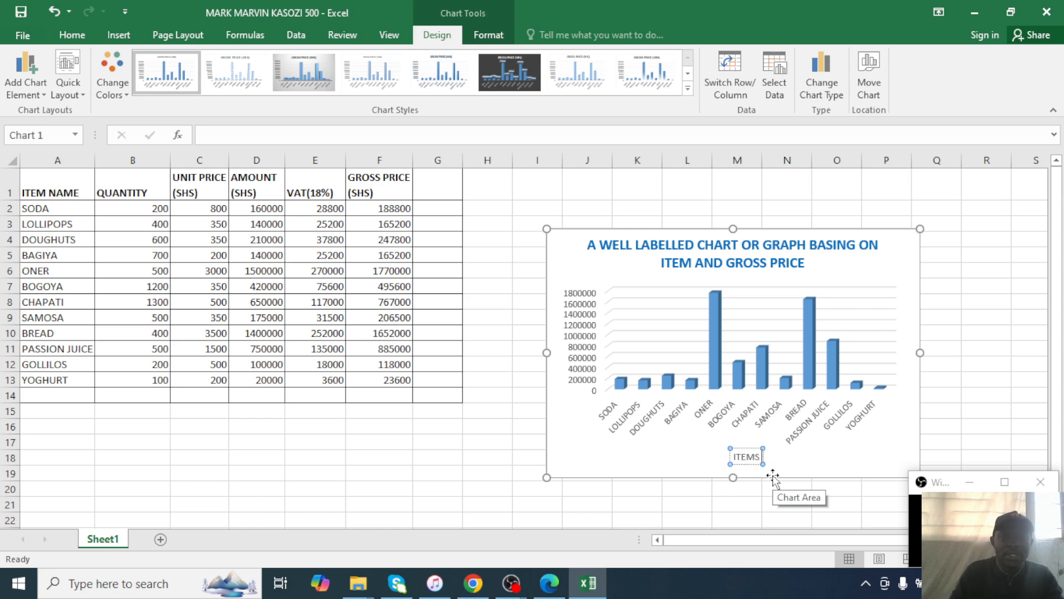
Add a primary vertical axis title reading GROSS PRICE.
{"action": "left_click", "coordinate": [26, 72]}
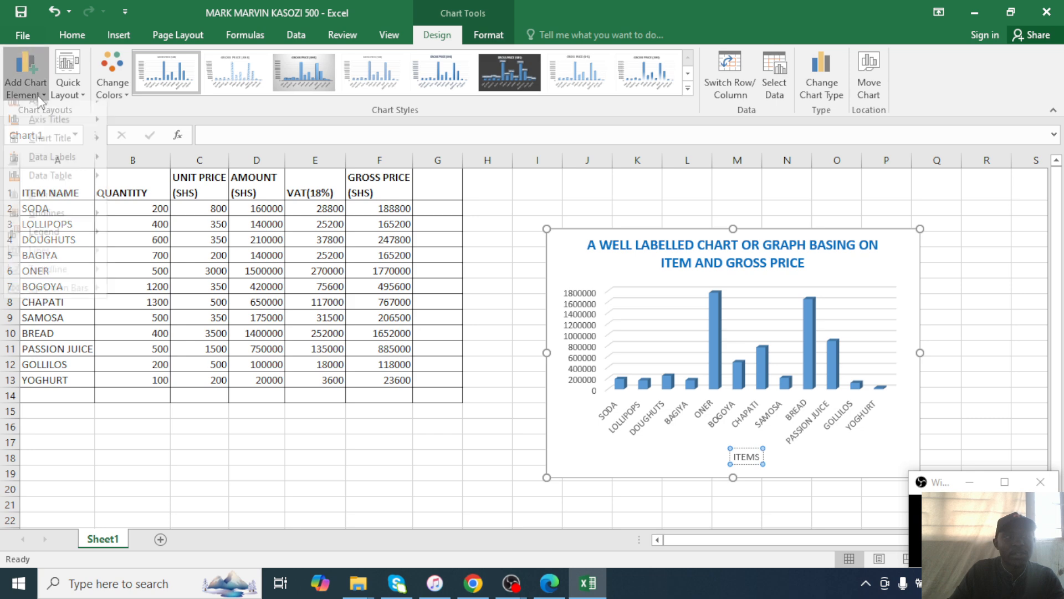
{"action": "mouse_move", "coordinate": [50, 130]}
{"action": "left_click", "coordinate": [147, 161]}
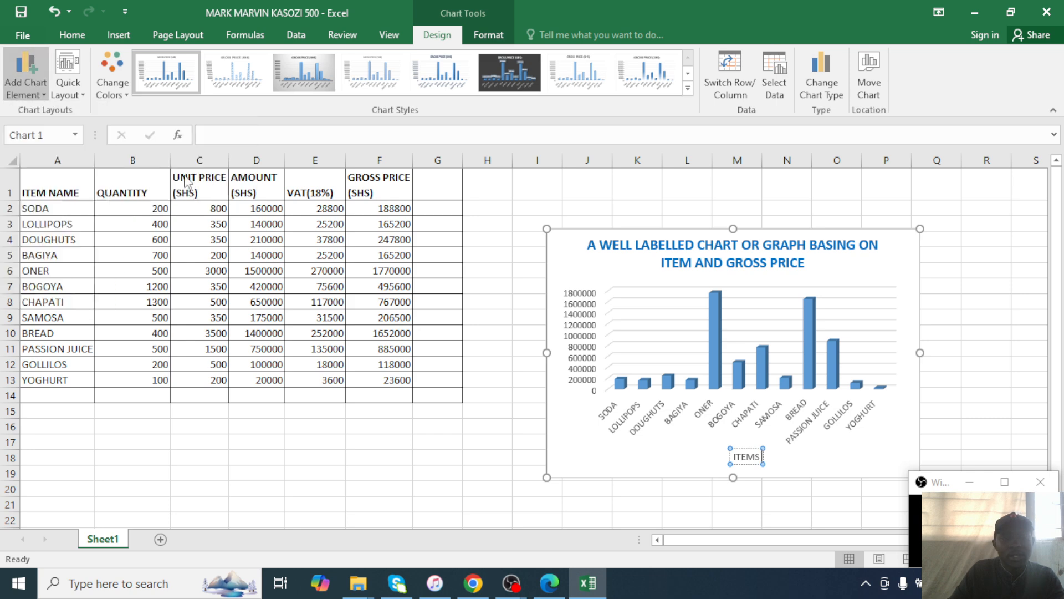
{"action": "left_click", "coordinate": [32, 92]}
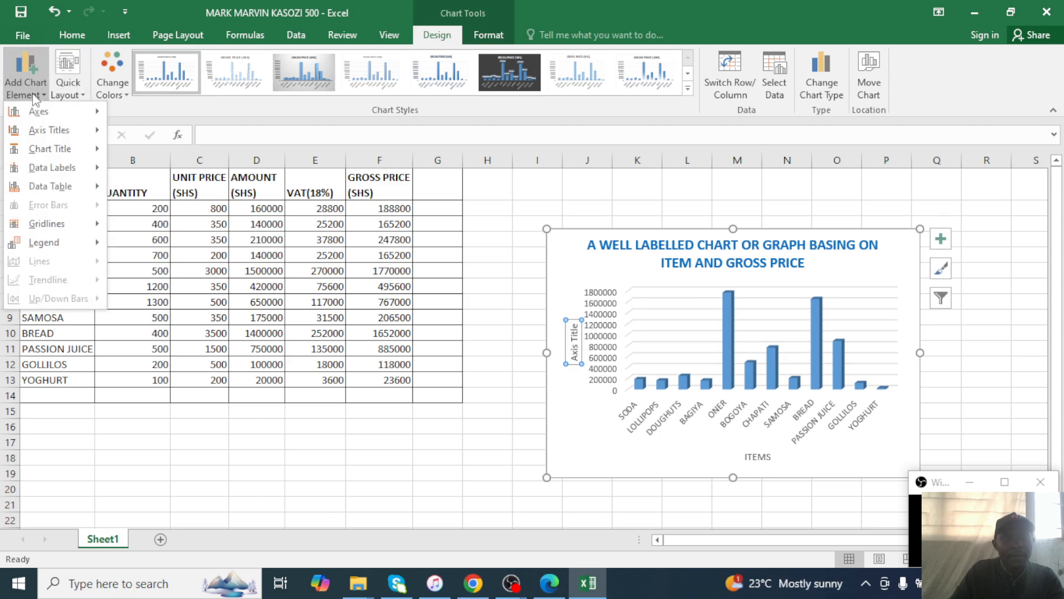
{"action": "left_click", "coordinate": [577, 328]}
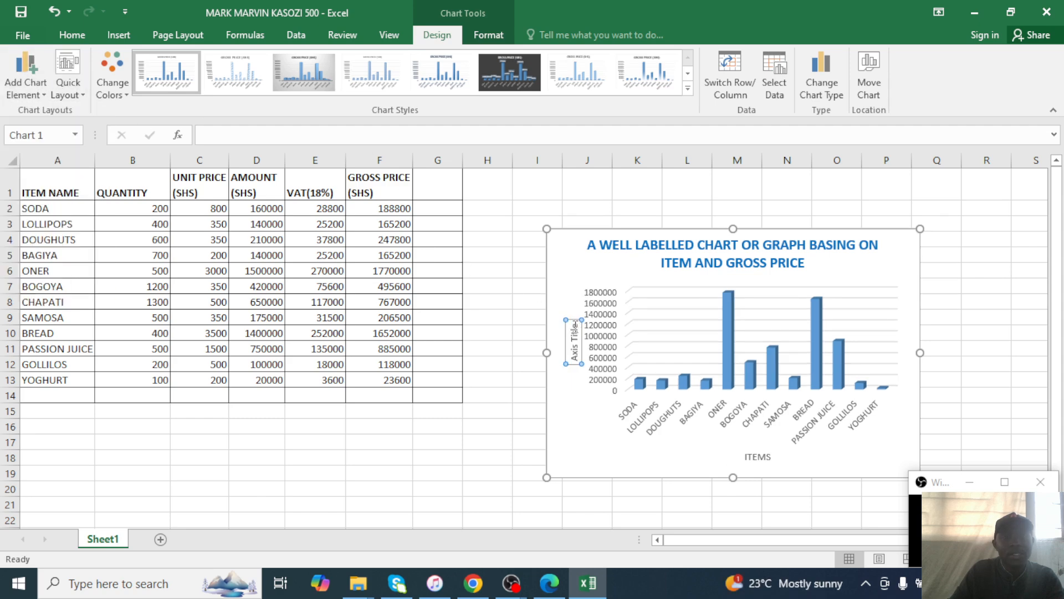
{"action": "key", "text": "BackSpace"}
{"action": "key", "text": "BackSpace"}
{"action": "key", "text": "BackSpace"}
{"action": "key", "text": "BackSpace"}
{"action": "key", "text": "BackSpace"}
{"action": "key", "text": "BackSpace"}
{"action": "key", "text": "BackSpace"}
{"action": "key", "text": "BackSpace"}
{"action": "key", "text": "BackSpace"}
{"action": "key", "text": "BackSpace"}
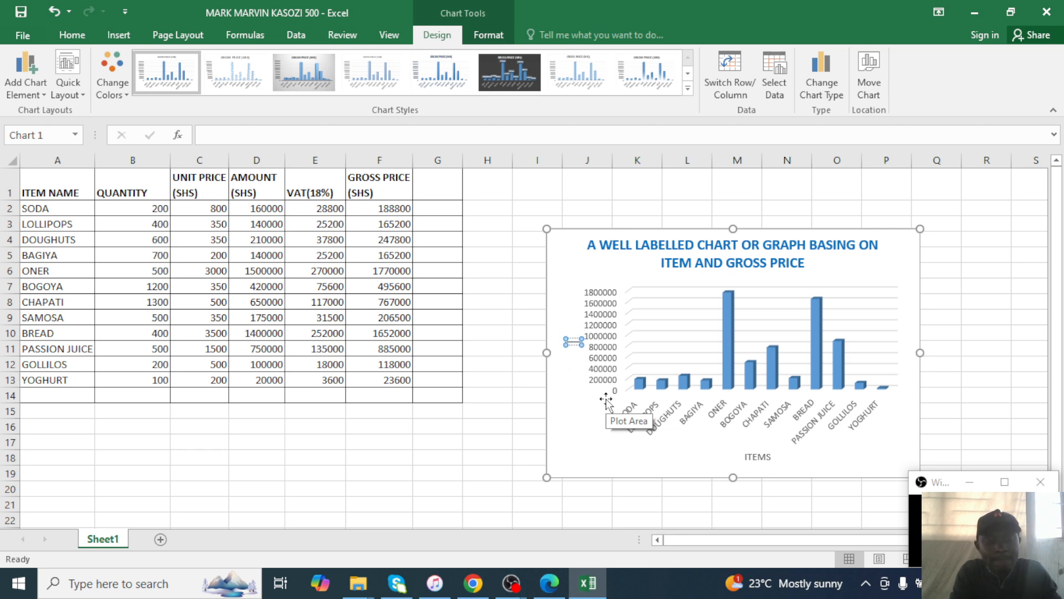
{"action": "type", "text": "GROSS"}
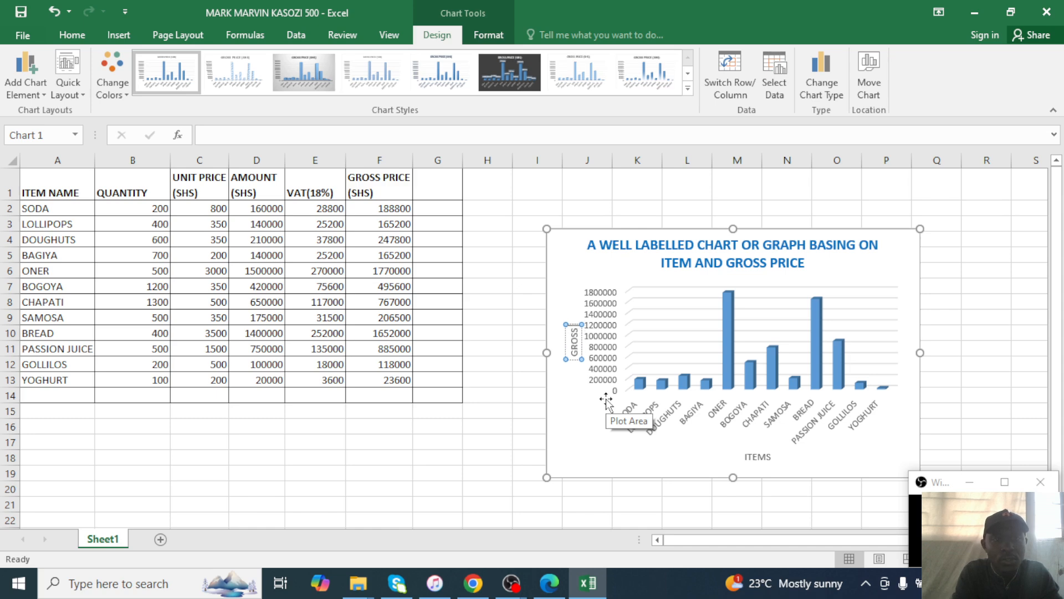
{"action": "type", "text": " PRICE"}
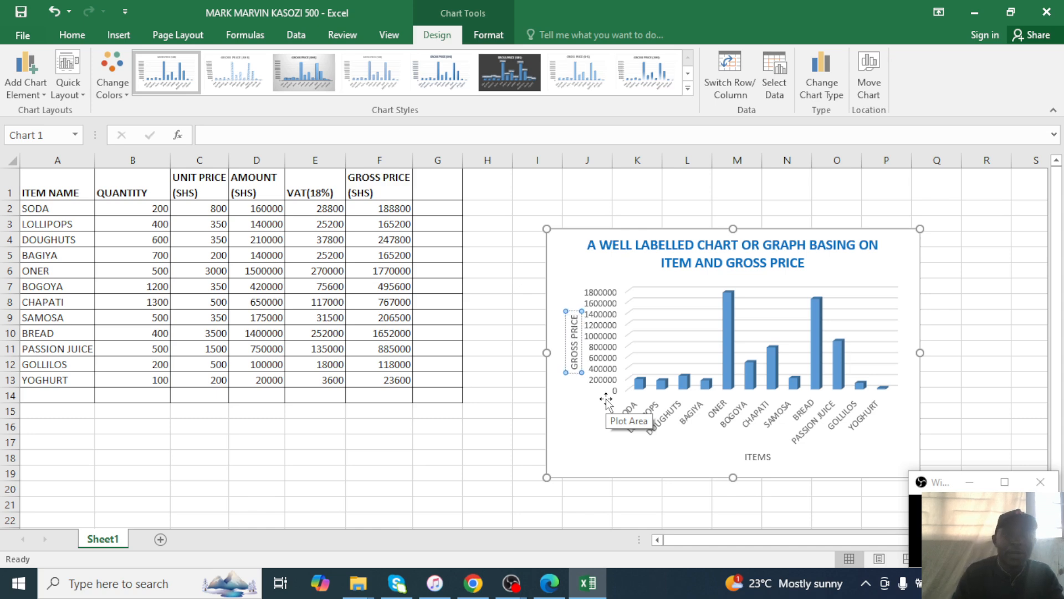
{"action": "left_click", "coordinate": [578, 441]}
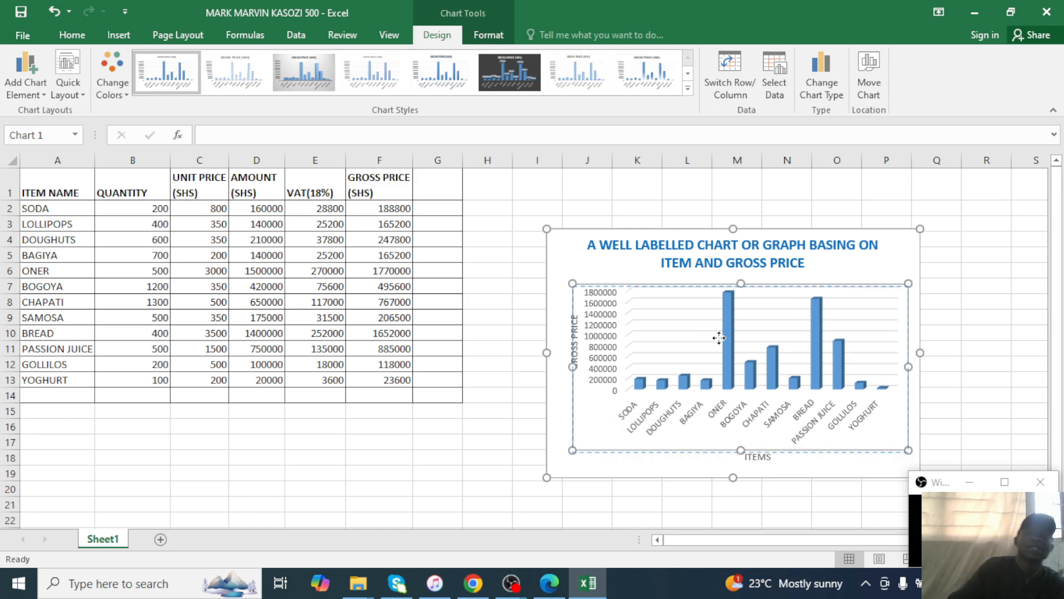
{"action": "left_click", "coordinate": [892, 251]}
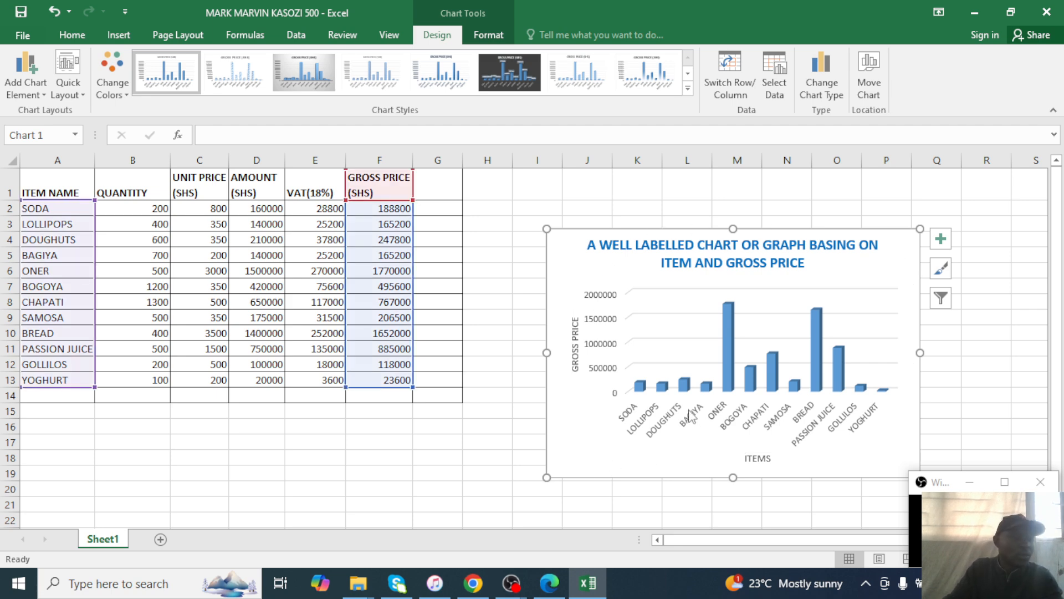
{"action": "key", "text": "super"}
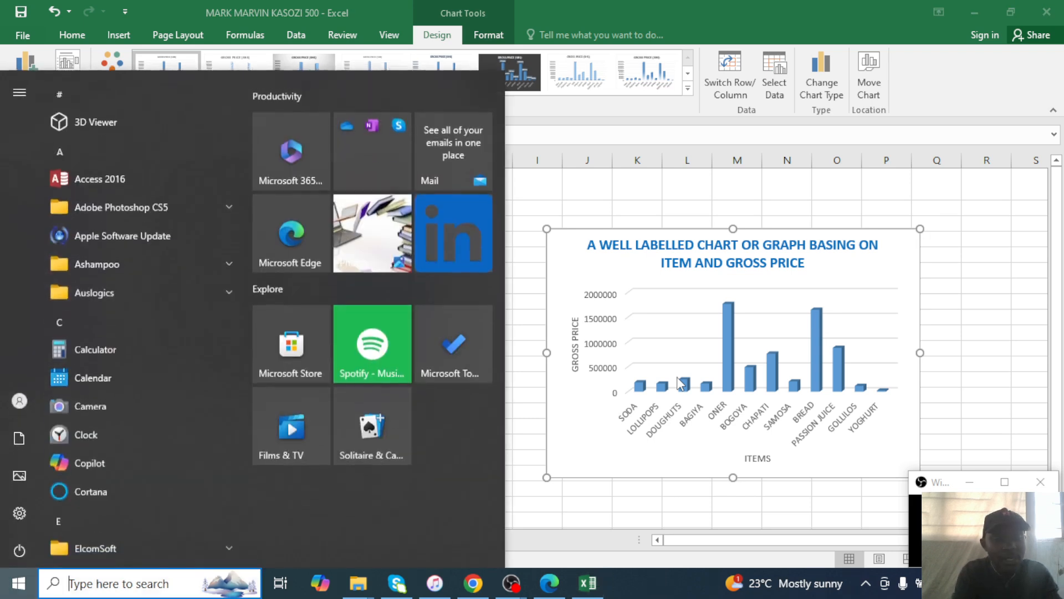
{"action": "type", "text": "EXCEL"}
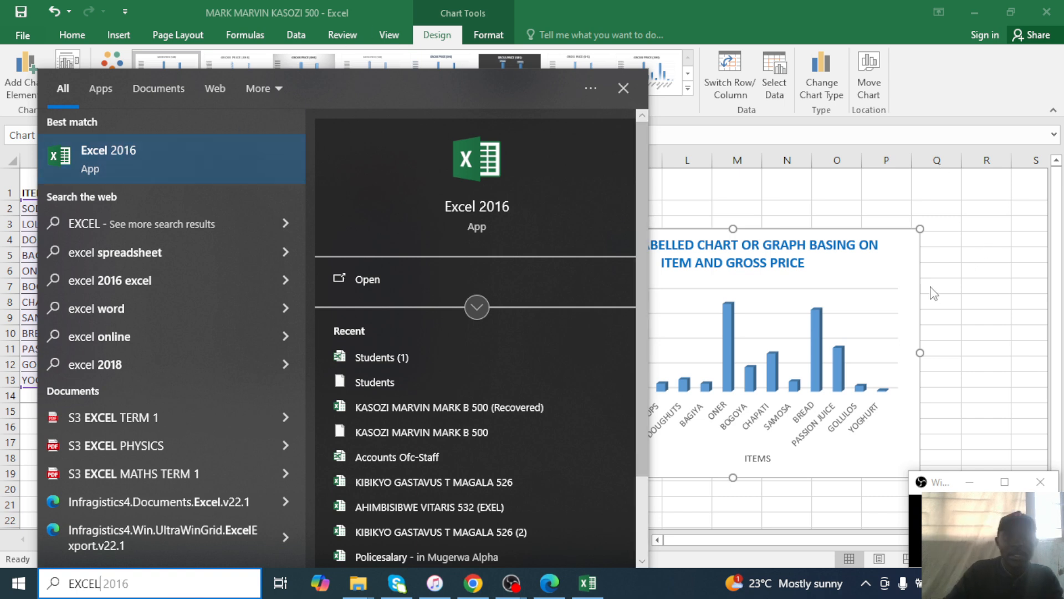
{"action": "left_click", "coordinate": [911, 247]}
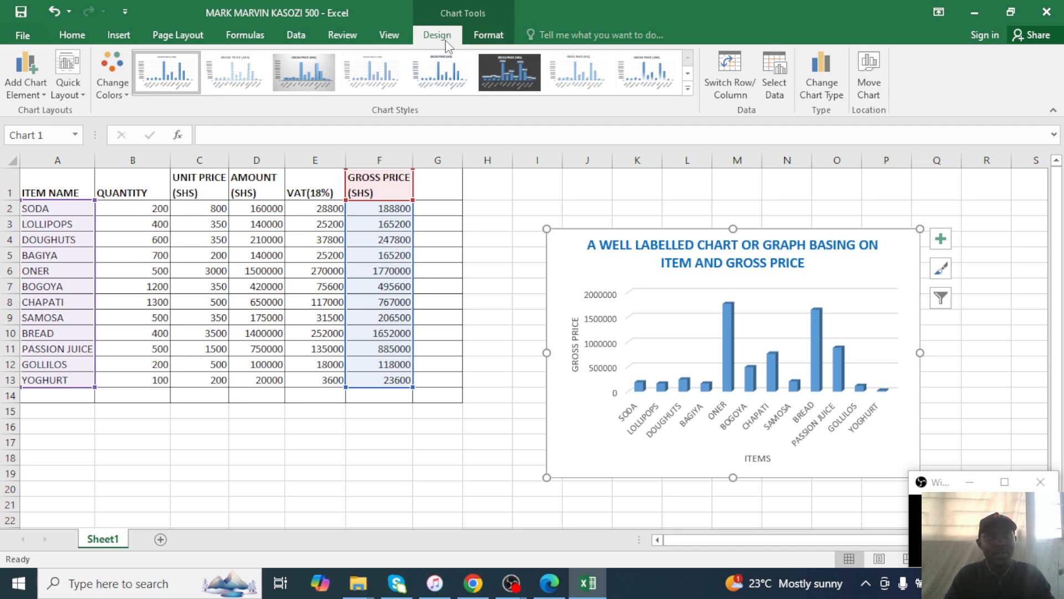
Add the GROSS PRICE (SHS) legend on the right side of the chart.
{"action": "left_click", "coordinate": [499, 315]}
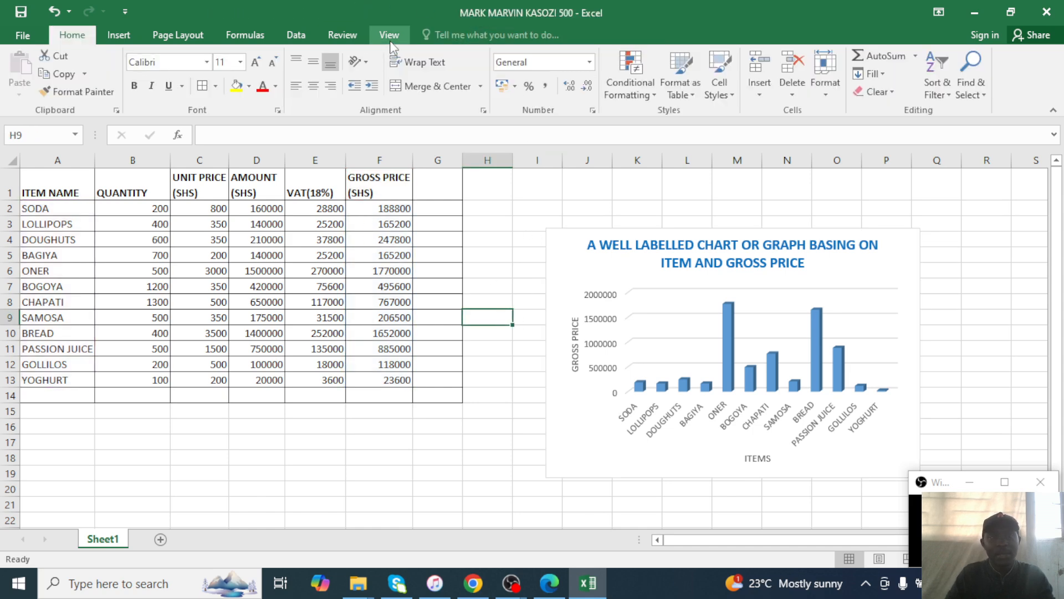
{"action": "left_click", "coordinate": [570, 265]}
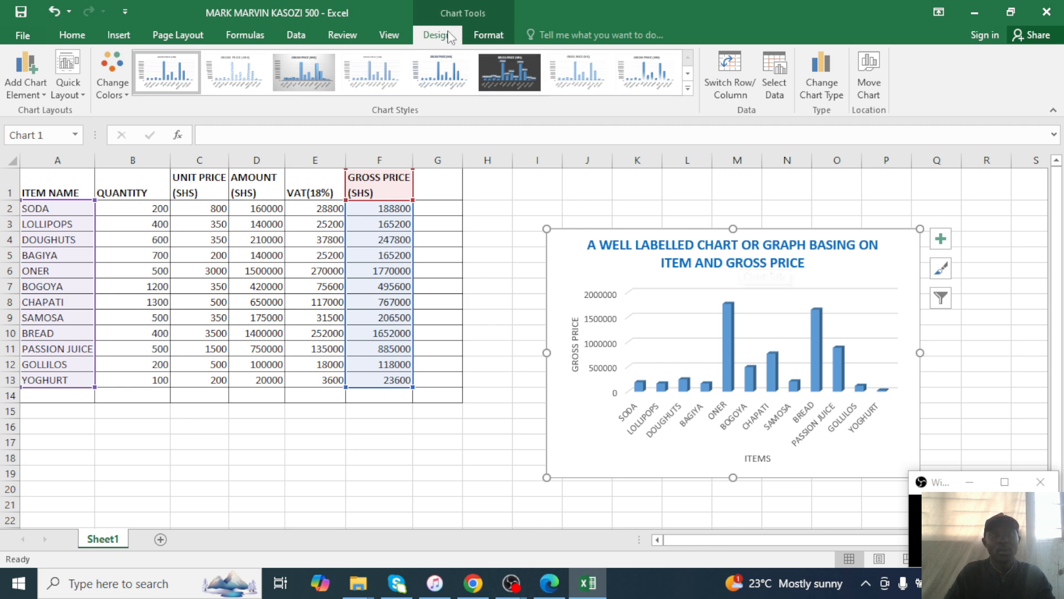
{"action": "left_click", "coordinate": [49, 95]}
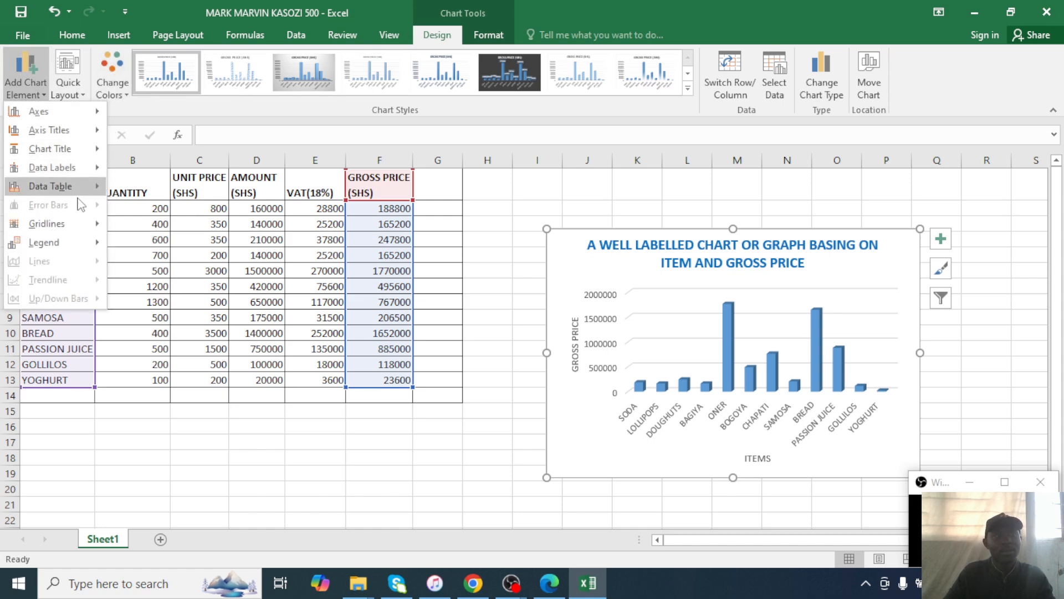
{"action": "mouse_move", "coordinate": [82, 244]}
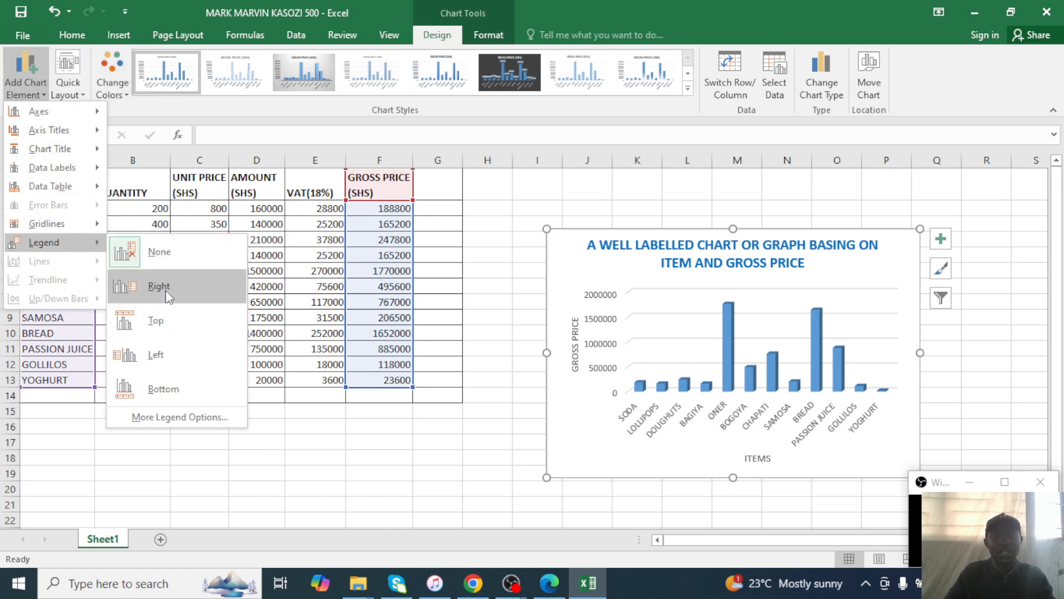
{"action": "left_click", "coordinate": [175, 380]}
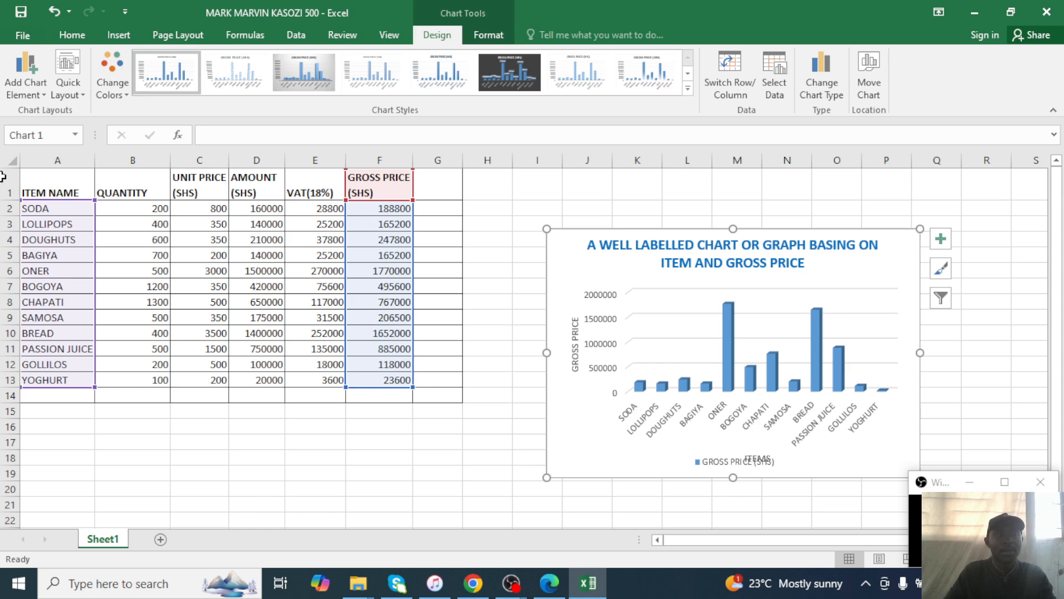
{"action": "key", "text": "ctrl+z"}
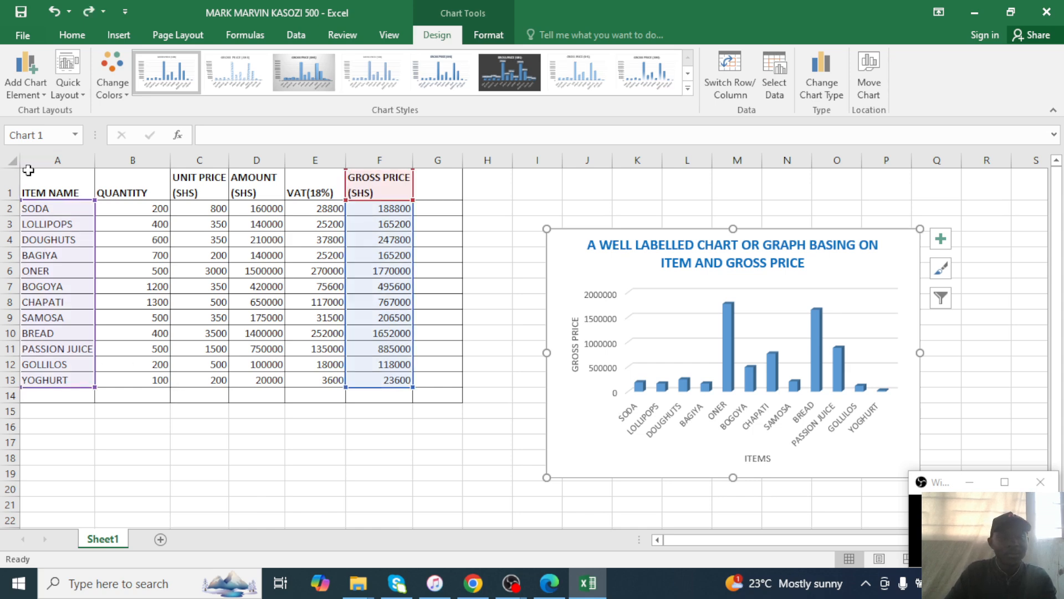
{"action": "left_click", "coordinate": [26, 77]}
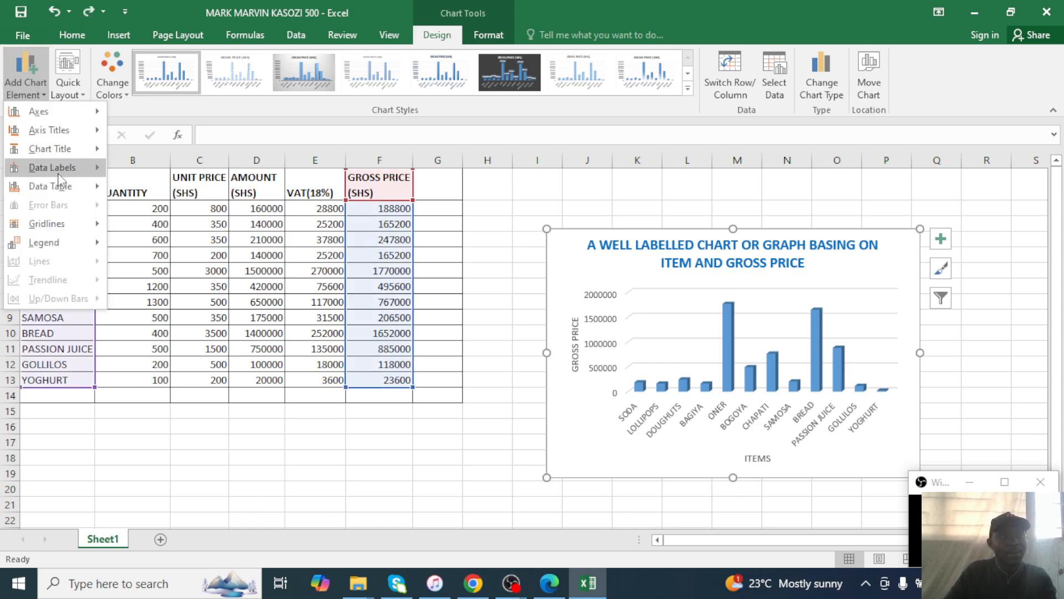
{"action": "mouse_move", "coordinate": [89, 243]}
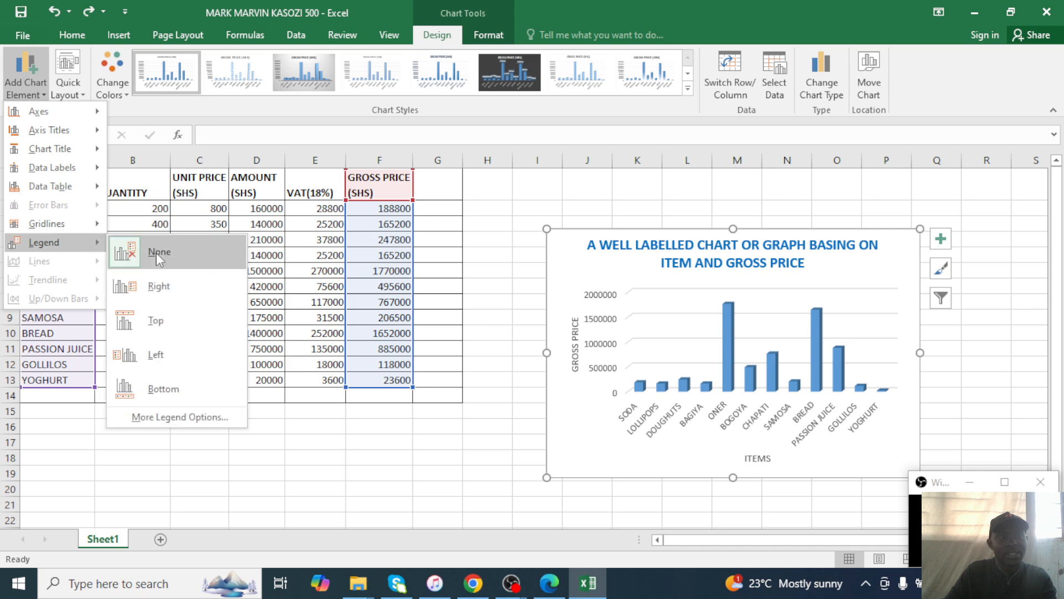
{"action": "left_click", "coordinate": [183, 297]}
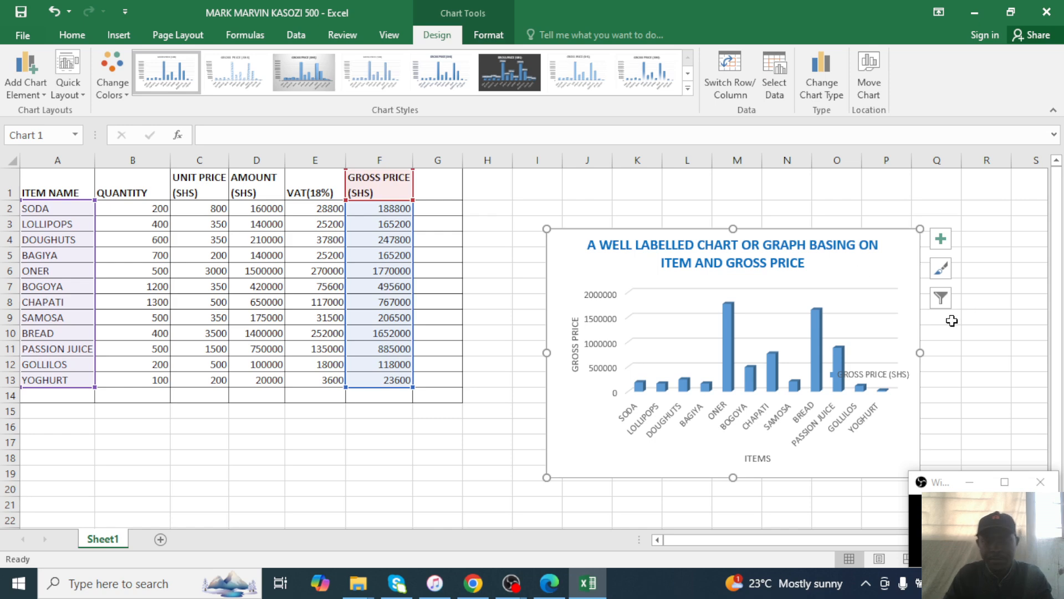
Widen the chart to the right and shift it up and to the left.
{"action": "left_click_drag", "start_coordinate": [920, 355], "coordinate": [991, 355]}
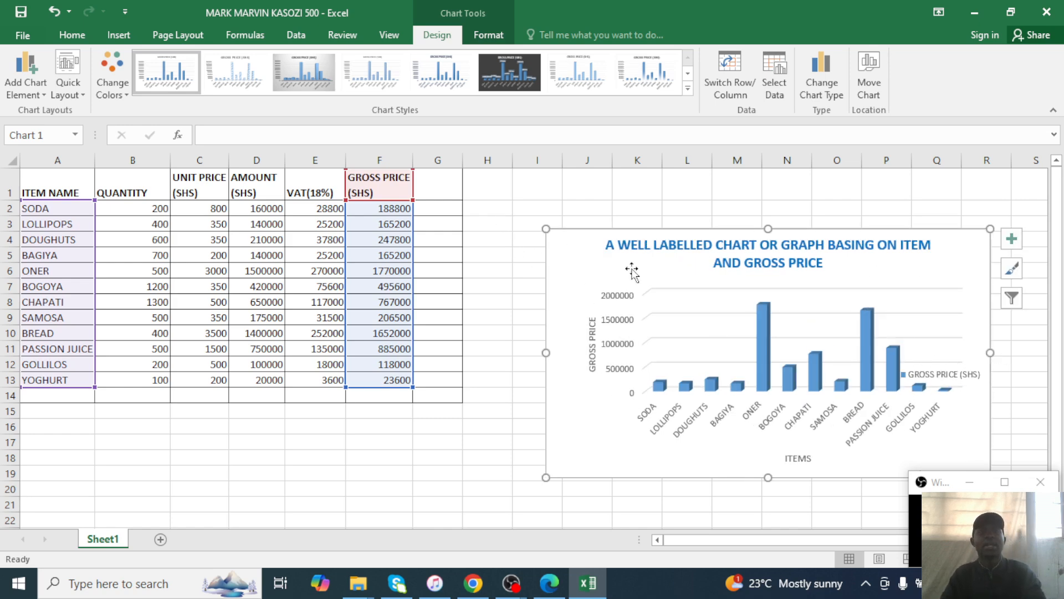
{"action": "left_click_drag", "start_coordinate": [583, 258], "coordinate": [531, 215]}
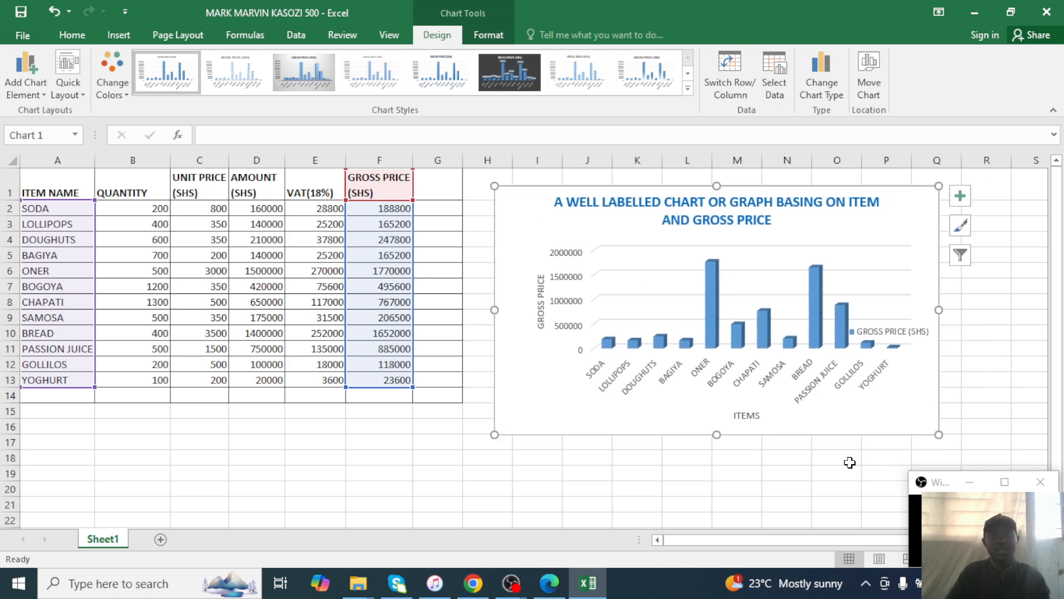
{"action": "left_click", "coordinate": [560, 589]}
Read the exam's chart-title and header tasks in the PDF, then return to the Excel workbook.
{"action": "mouse_move", "coordinate": [574, 567]}
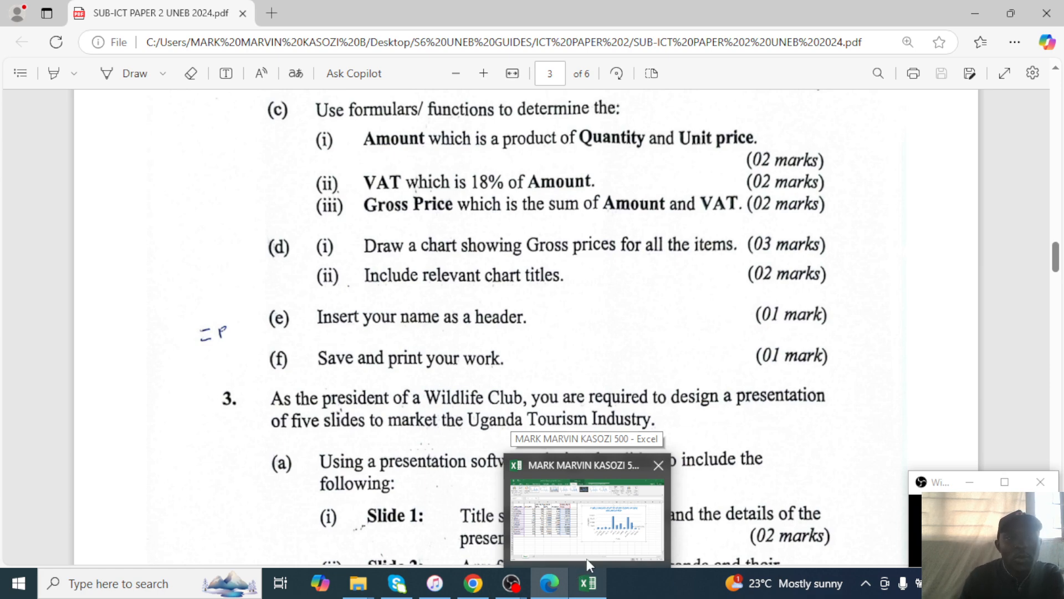
{"action": "left_click", "coordinate": [609, 523]}
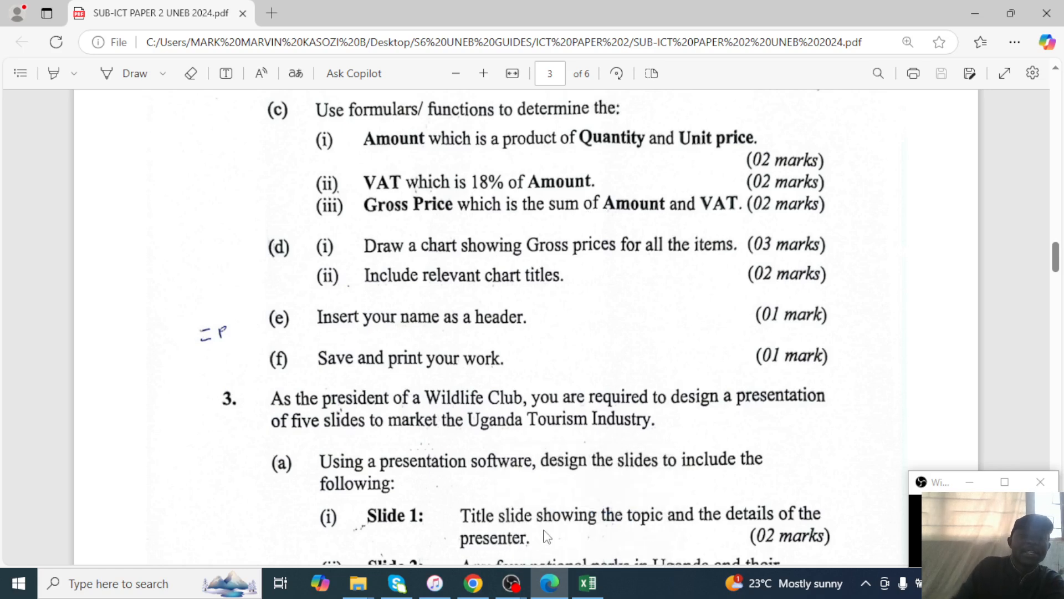
{"action": "left_click", "coordinate": [558, 579]}
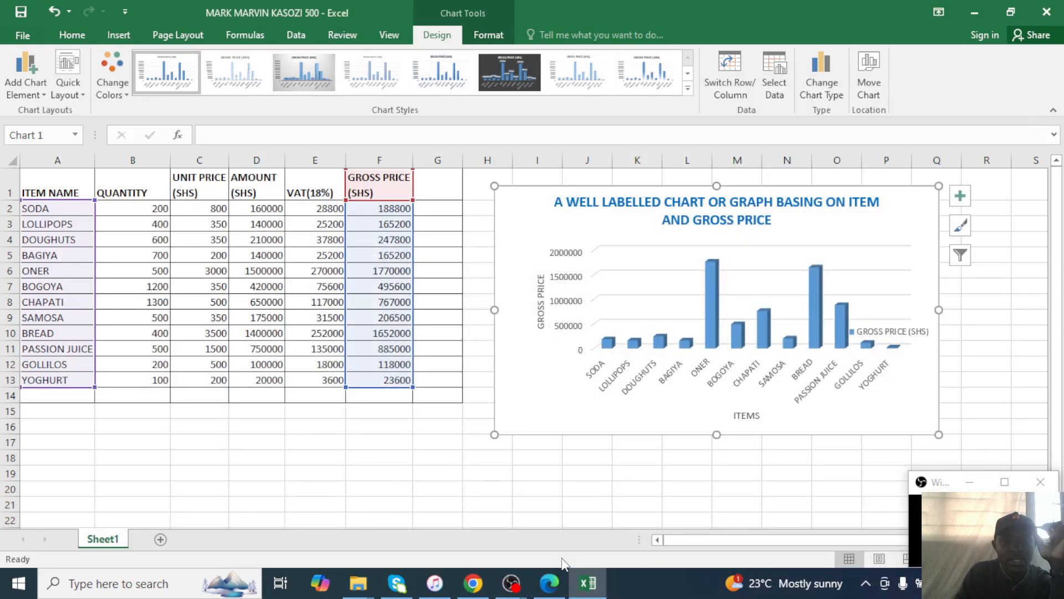
{"action": "left_click", "coordinate": [552, 577]}
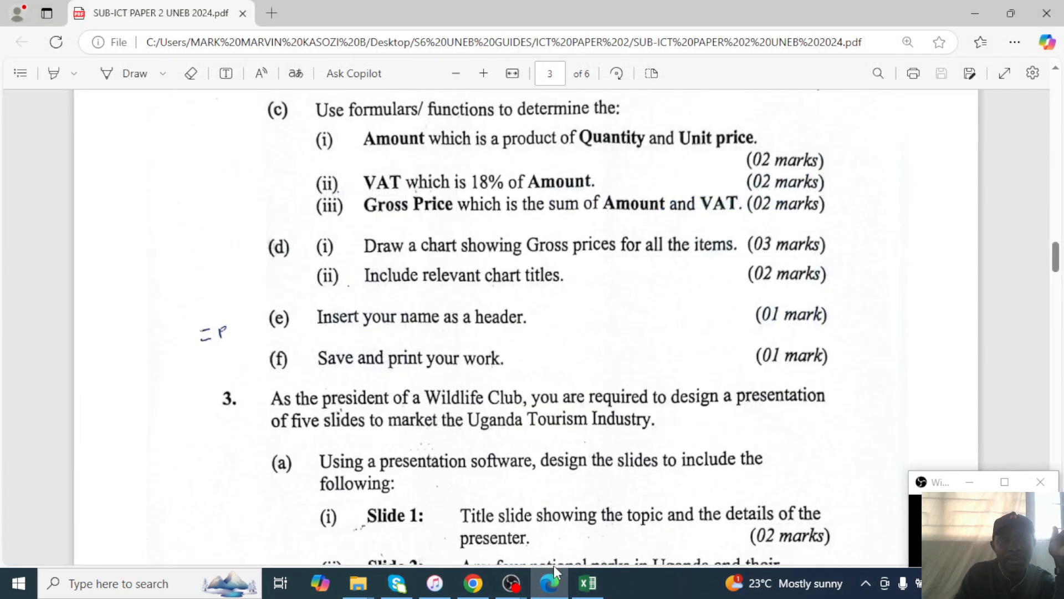
{"action": "left_click", "coordinate": [976, 13]}
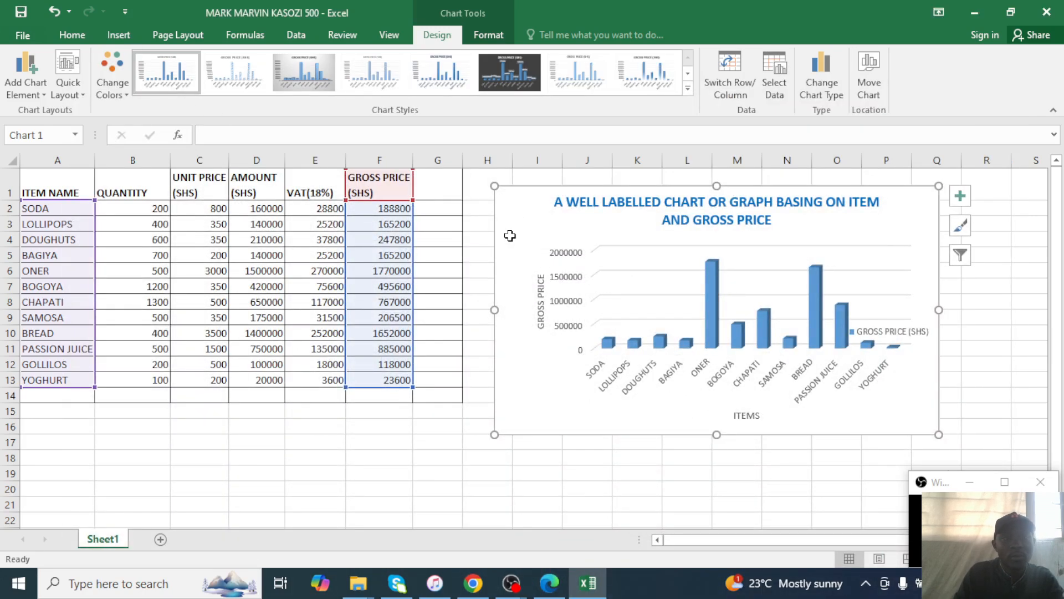
Drag the chart below the sales table and zoom the sheet out to 80%.
{"action": "left_click_drag", "start_coordinate": [512, 211], "coordinate": [21, 408]}
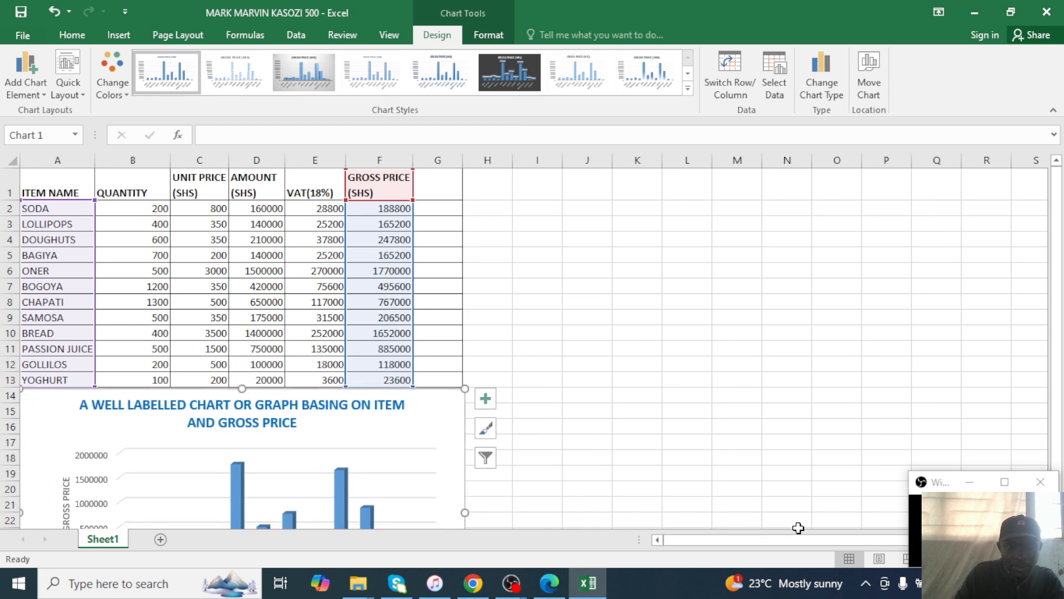
{"action": "left_click", "coordinate": [1011, 14]}
{"action": "left_click_drag", "start_coordinate": [809, 23], "coordinate": [683, 39]}
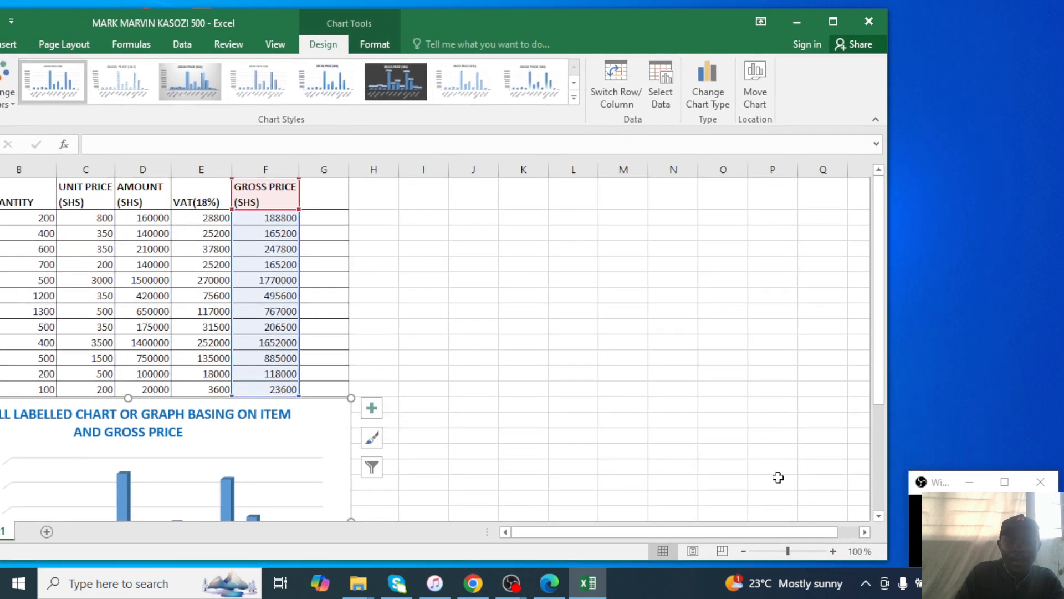
{"action": "left_click", "coordinate": [743, 552]}
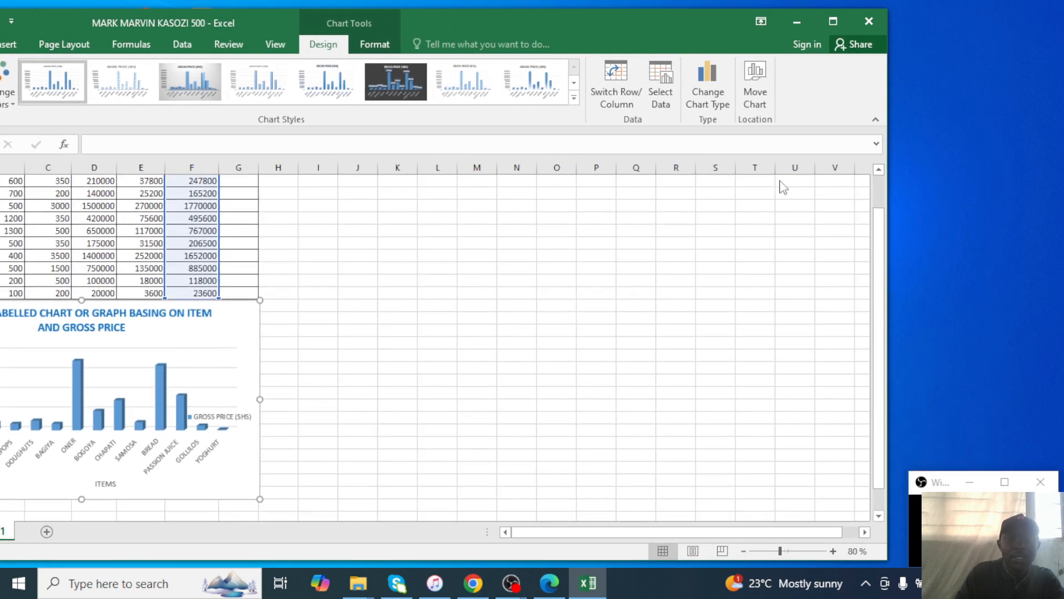
{"action": "left_click", "coordinate": [822, 21]}
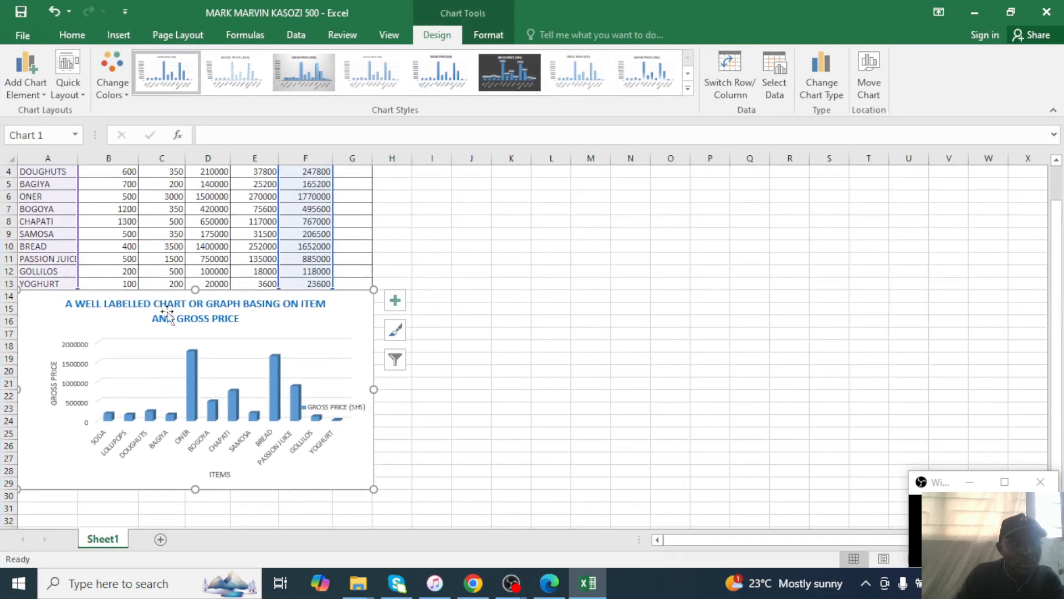
Settle the Gross Price chart directly beneath the sales table, in rows 15–28.
{"action": "left_click_drag", "start_coordinate": [41, 319], "coordinate": [627, 202]}
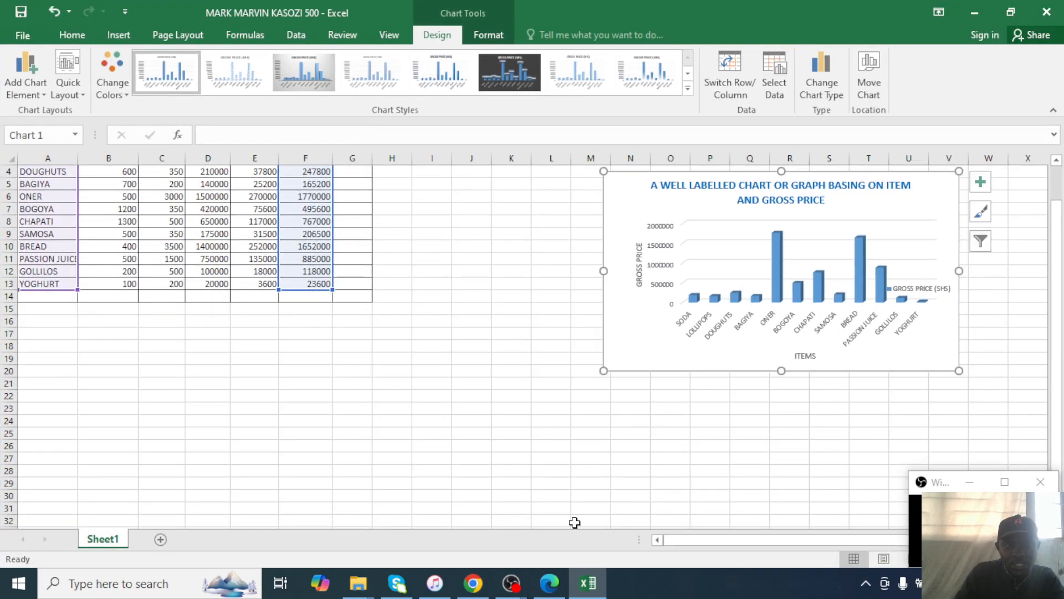
{"action": "left_click_drag", "start_coordinate": [629, 191], "coordinate": [48, 324]}
{"action": "scroll", "coordinate": [442, 263], "scroll_direction": "up", "scroll_amount": 1}
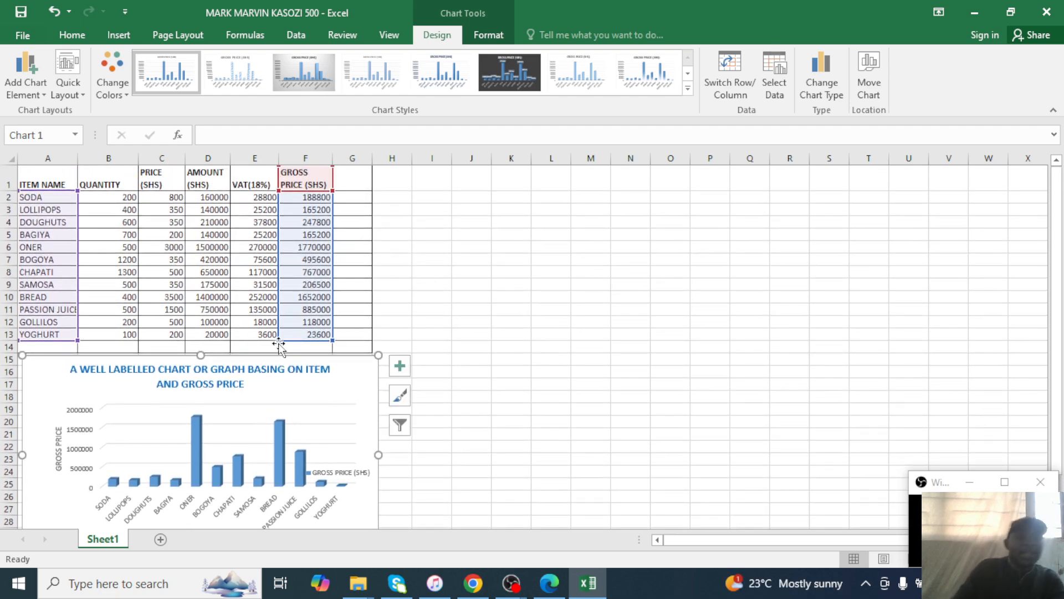
{"action": "left_click", "coordinate": [483, 295]}
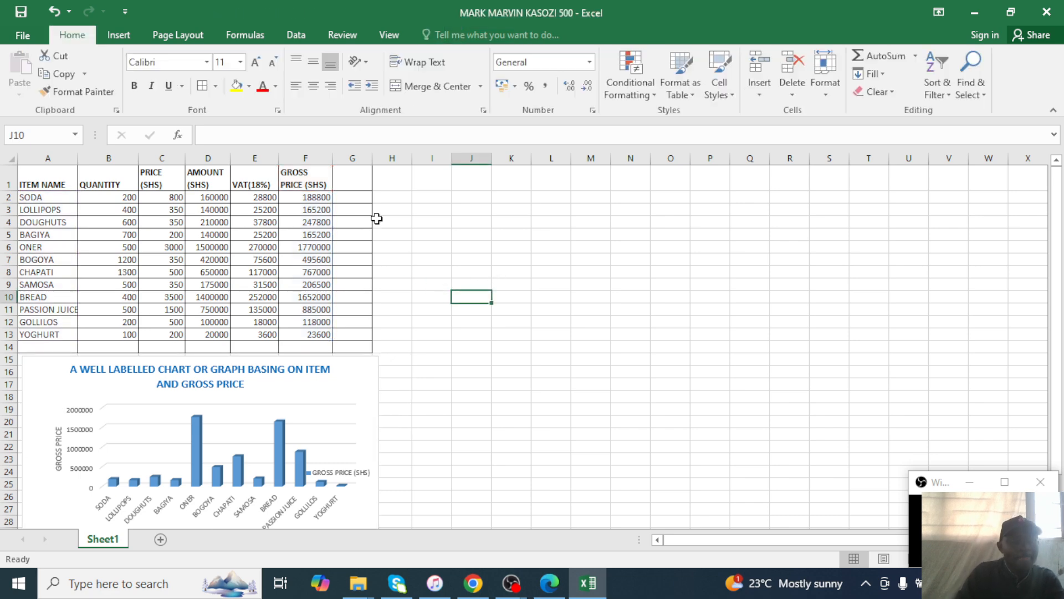
{"action": "left_click", "coordinate": [351, 176]}
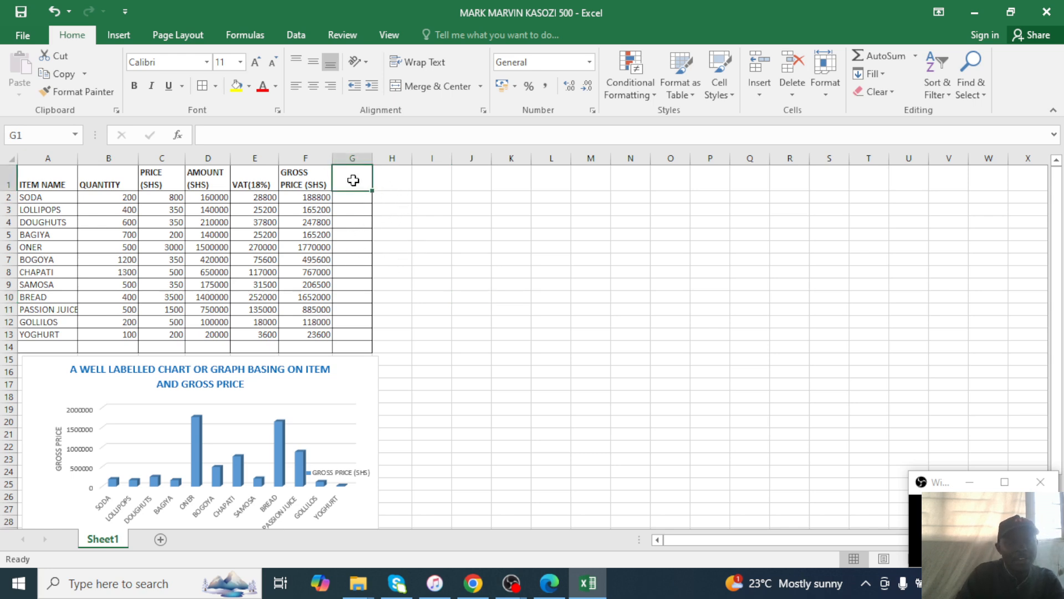
{"action": "left_click", "coordinate": [115, 39]}
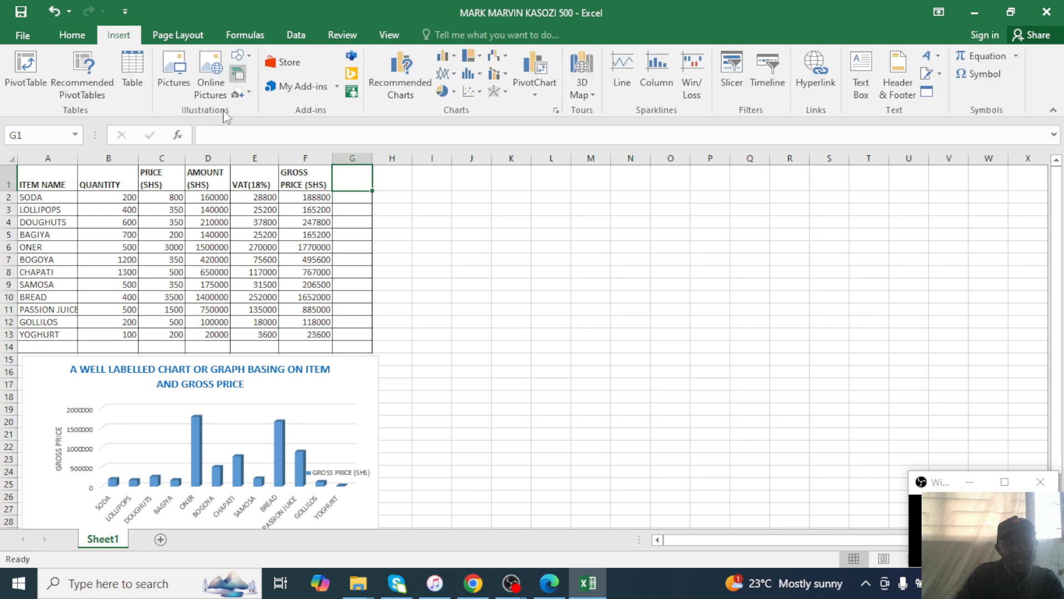
{"action": "left_click_drag", "start_coordinate": [69, 176], "coordinate": [53, 336]}
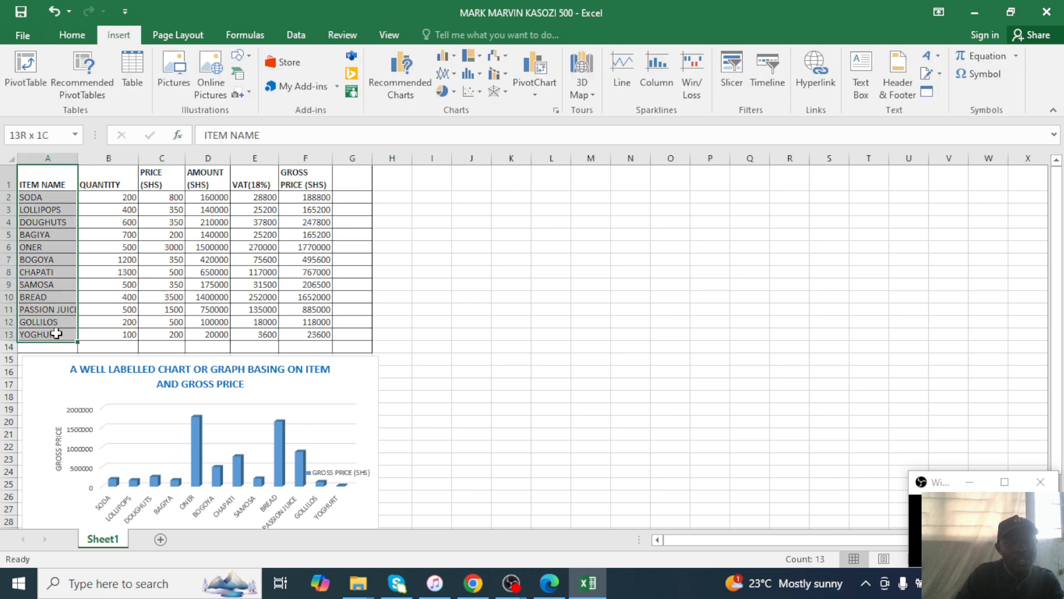
{"action": "left_click", "coordinate": [295, 177], "text": "ctrl"}
{"action": "left_click_drag", "start_coordinate": [295, 206], "coordinate": [296, 234]}
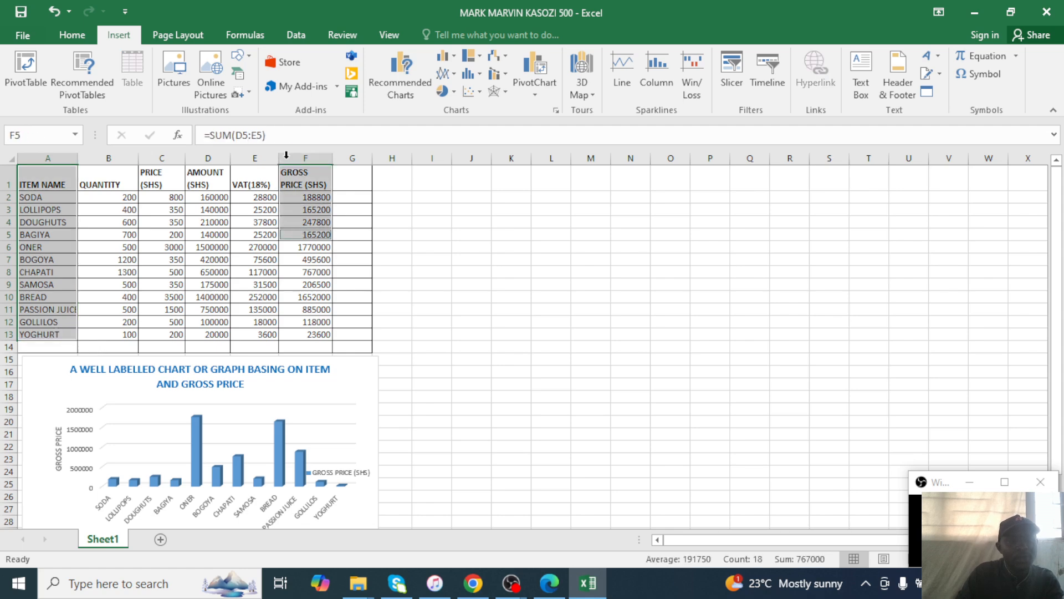
{"action": "left_click", "coordinate": [446, 56]}
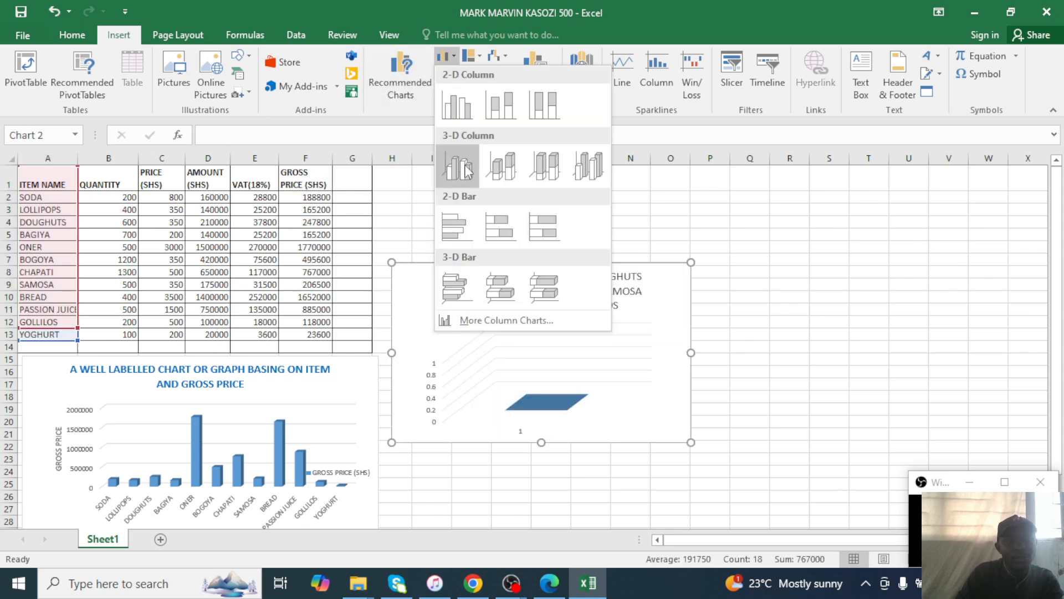
{"action": "left_click", "coordinate": [466, 155]}
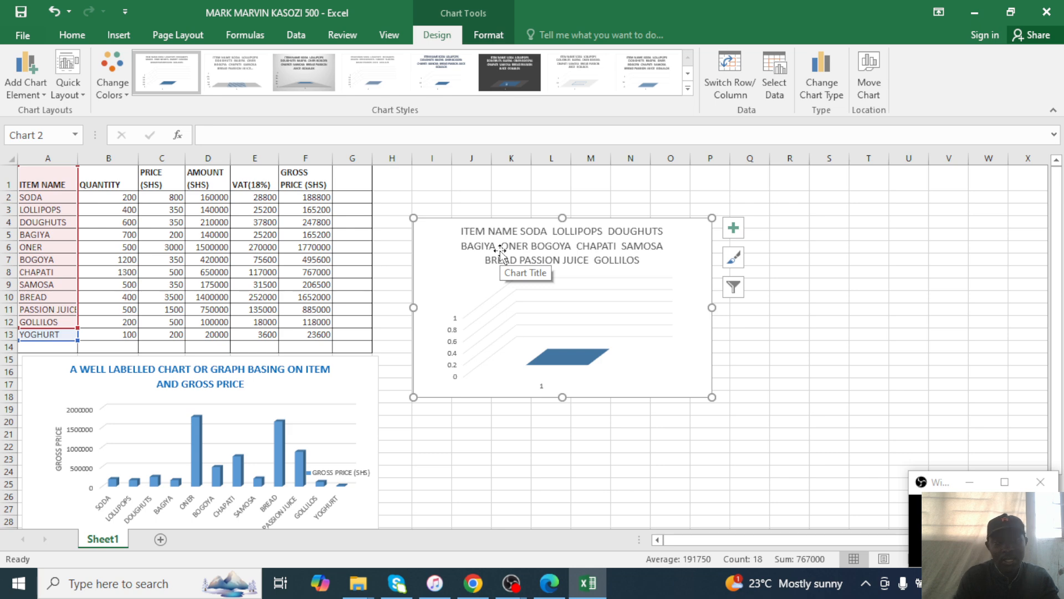
{"action": "key", "text": "ctrl+z"}
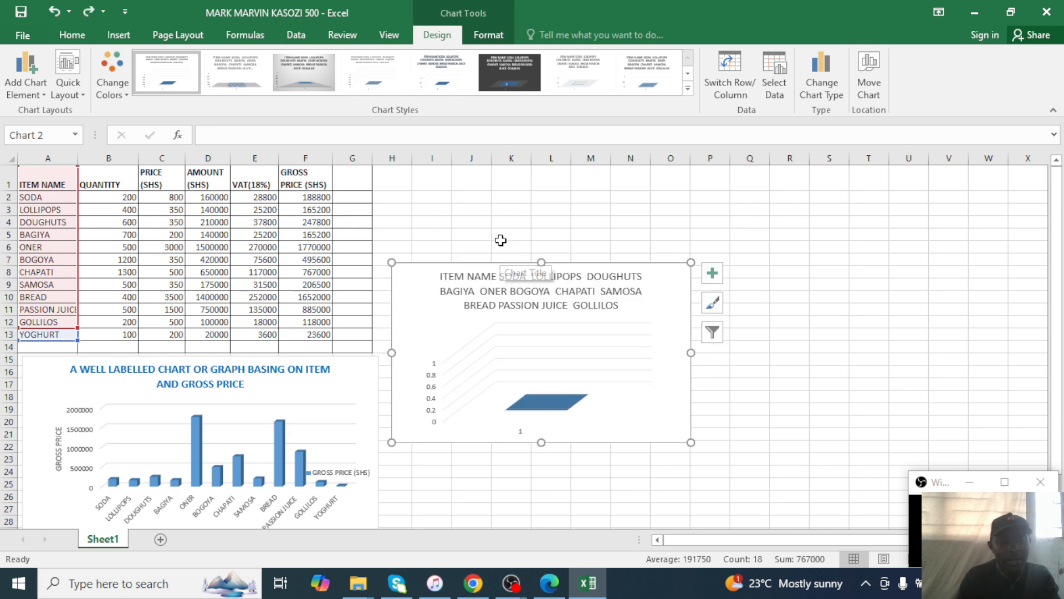
{"action": "key", "text": "ctrl+z"}
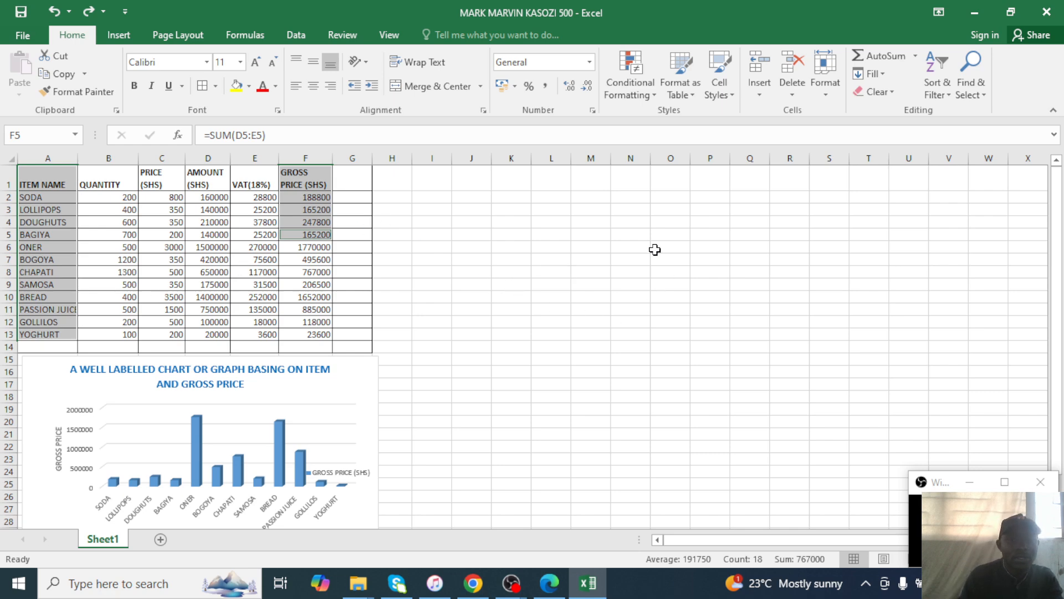
{"action": "left_click", "coordinate": [446, 227]}
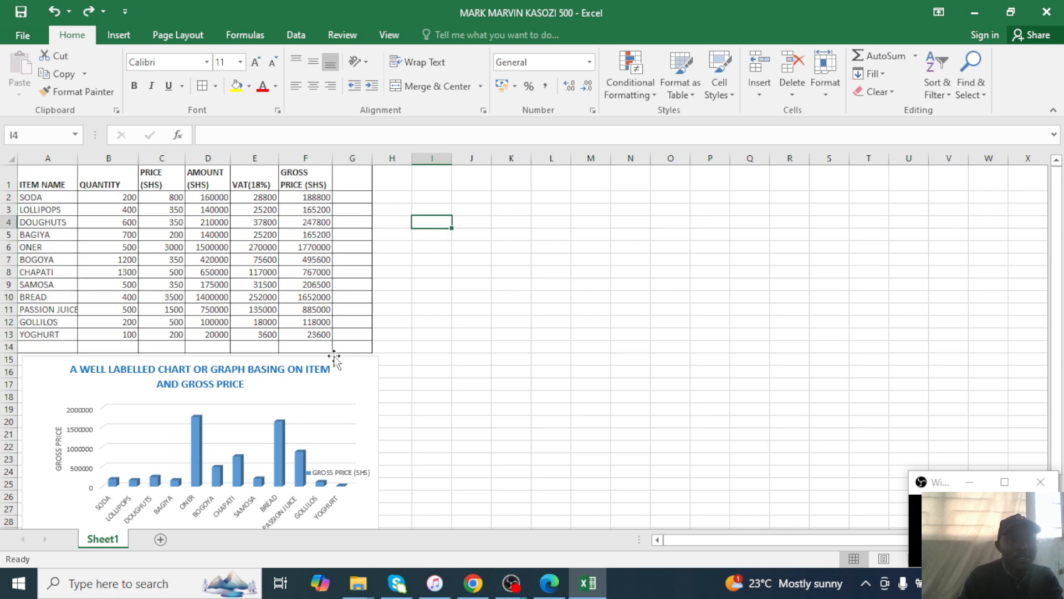
Type the student's name and number into the centre section of the page header.
{"action": "left_click", "coordinate": [119, 35]}
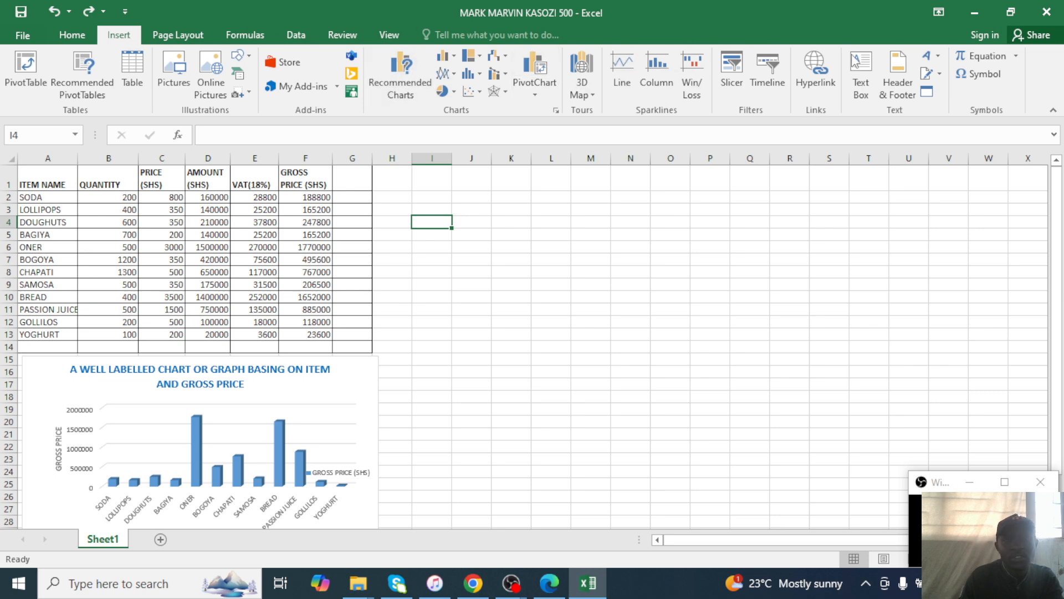
{"action": "left_click", "coordinate": [898, 77]}
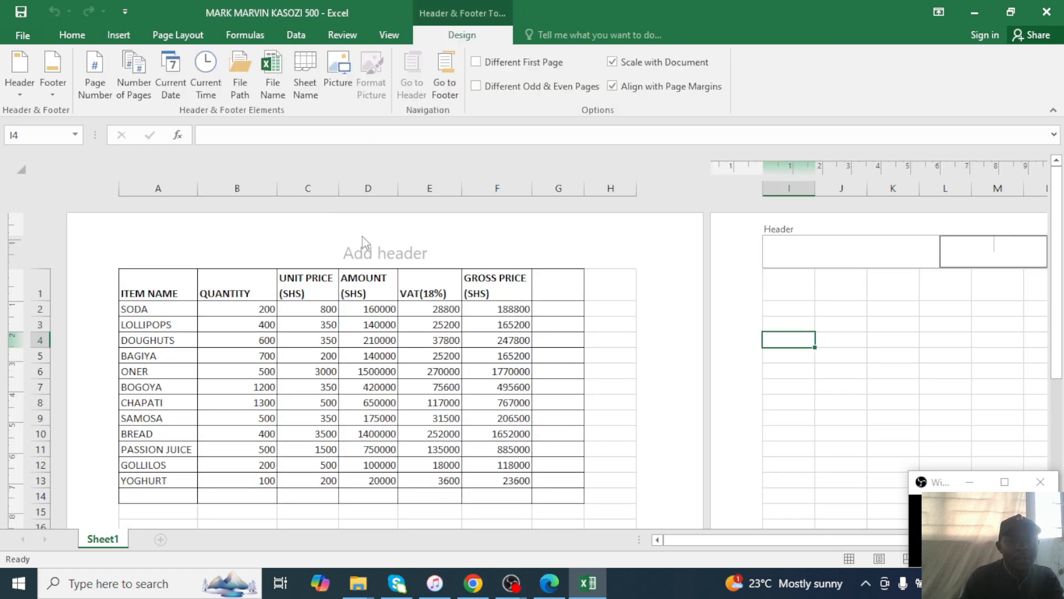
{"action": "left_click", "coordinate": [376, 252]}
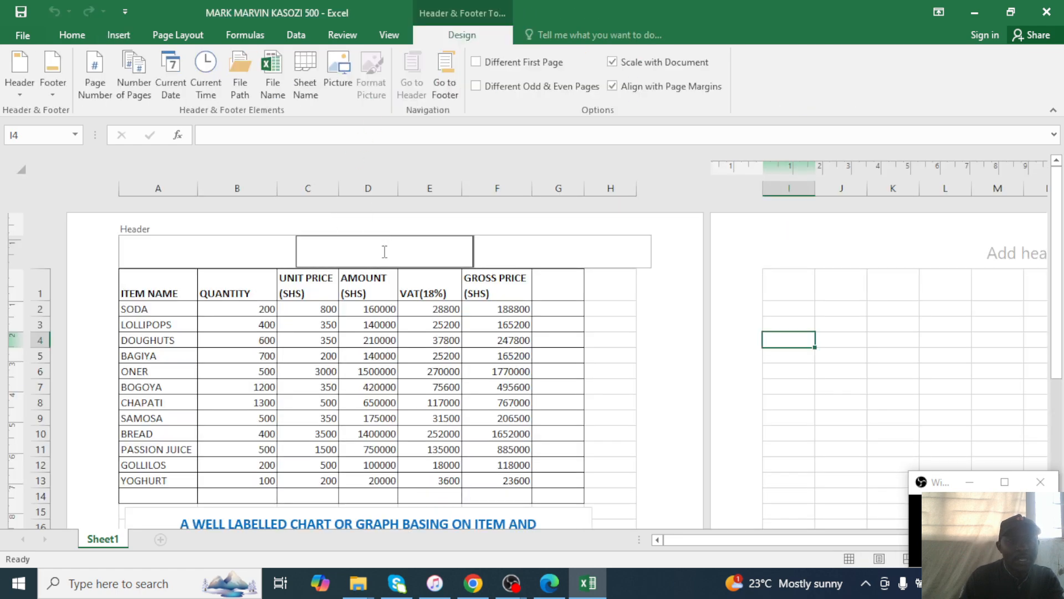
{"action": "left_click", "coordinate": [549, 583]}
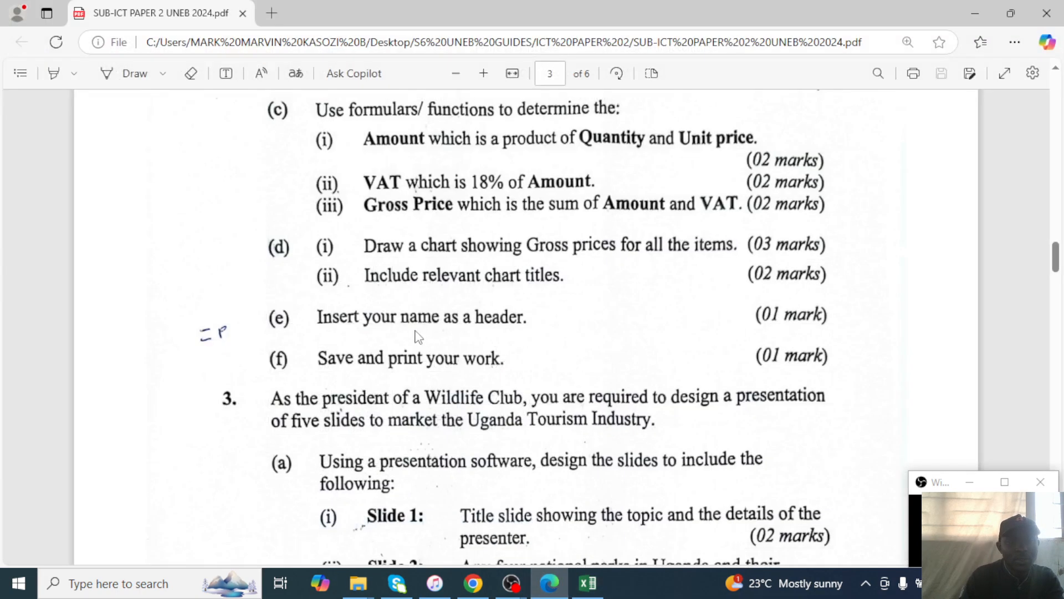
{"action": "left_click", "coordinate": [964, 12]}
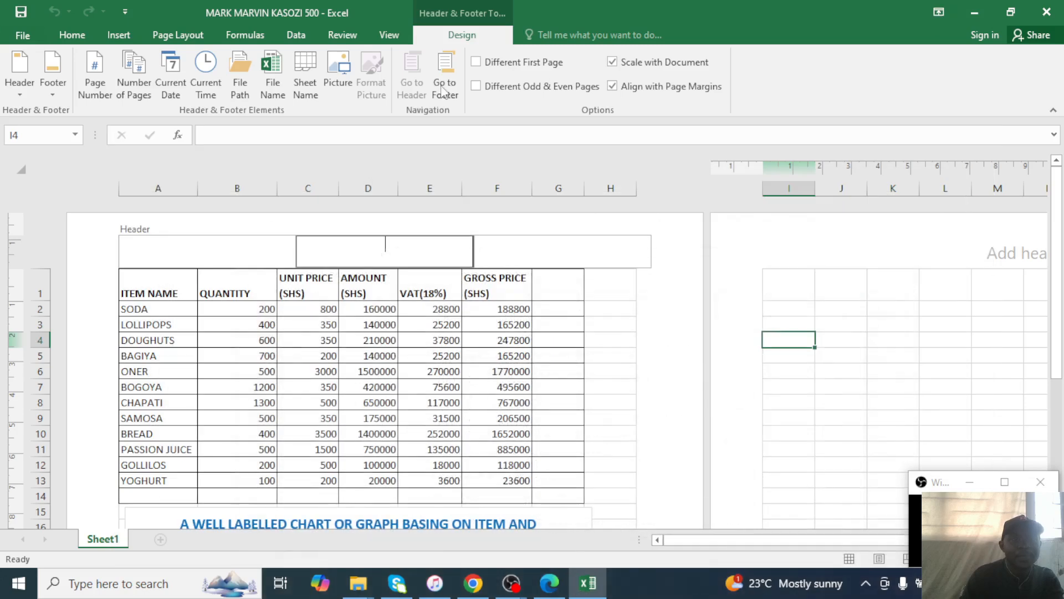
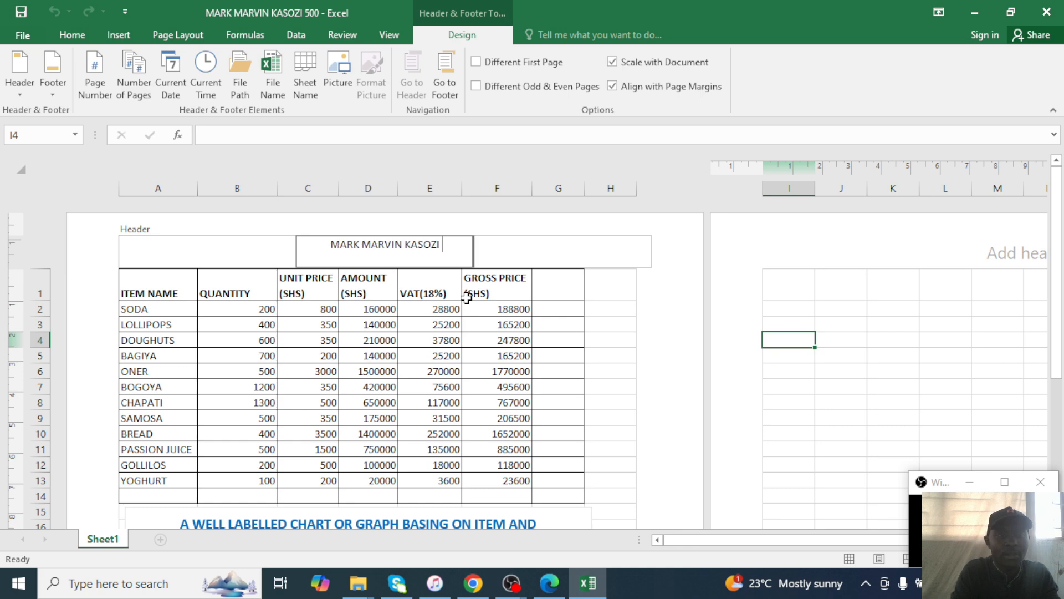
{"action": "type", "text": "500"}
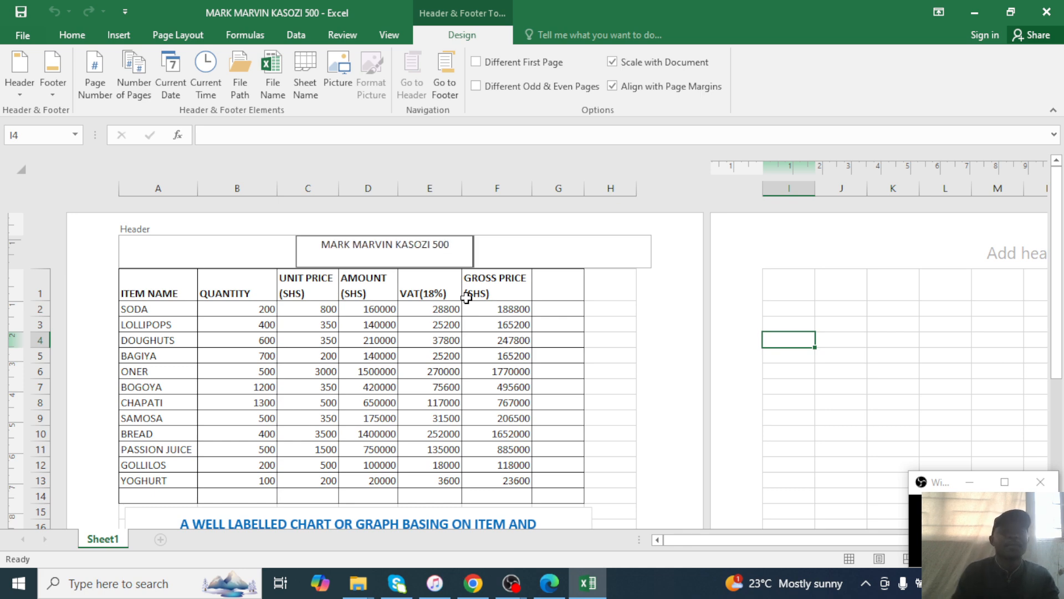
{"action": "left_click", "coordinate": [665, 344]}
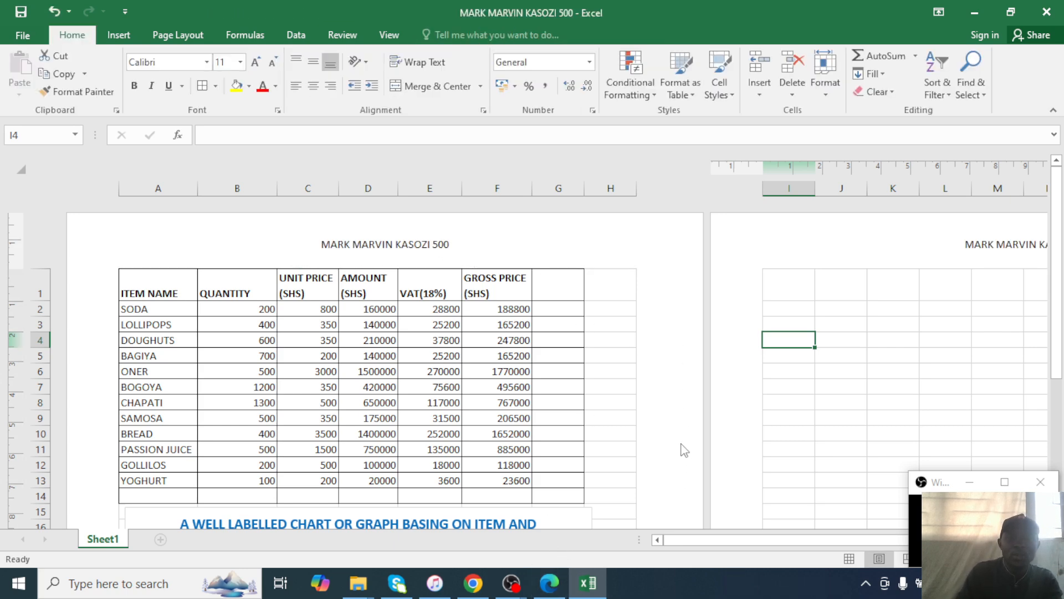
Scroll through the sheet and select an empty cell beside the table.
{"action": "scroll", "coordinate": [530, 399], "scroll_direction": "down", "scroll_amount": 5}
{"action": "scroll", "coordinate": [534, 402], "scroll_direction": "up", "scroll_amount": 5}
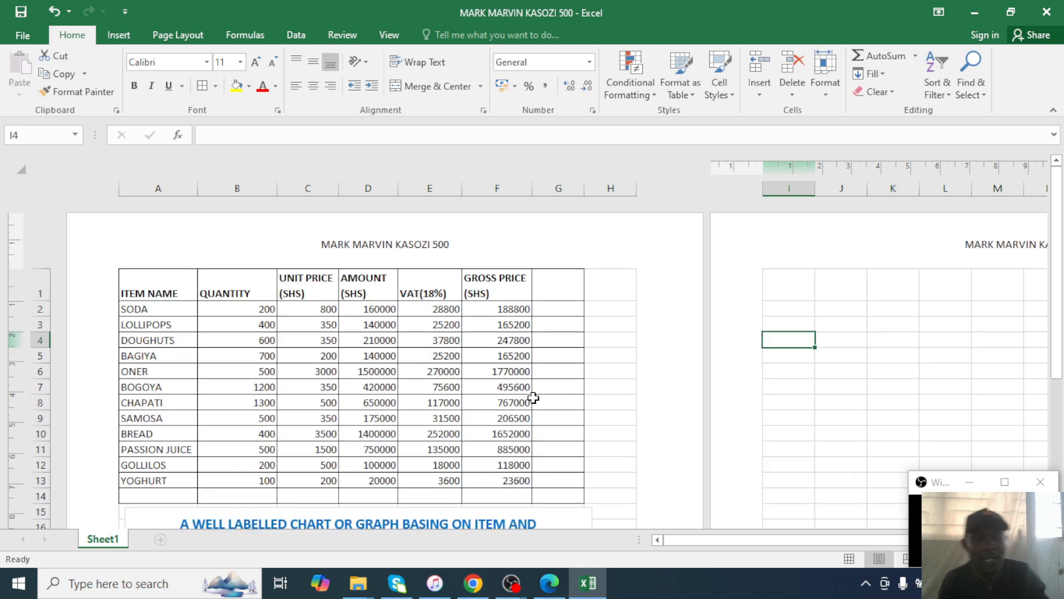
{"action": "scroll", "coordinate": [549, 388], "scroll_direction": "down", "scroll_amount": 3}
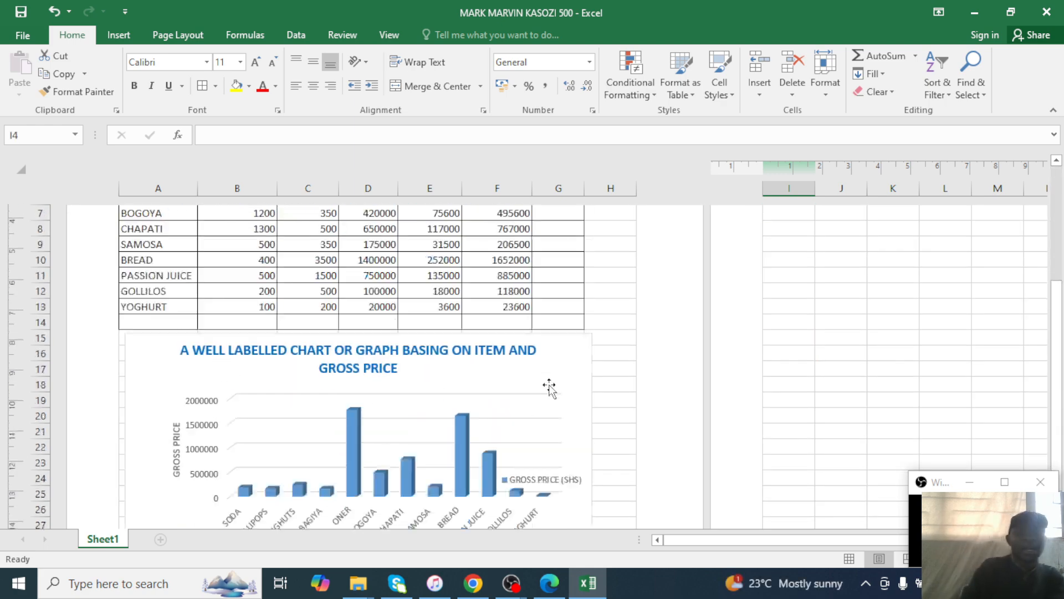
{"action": "scroll", "coordinate": [549, 388], "scroll_direction": "up", "scroll_amount": 3}
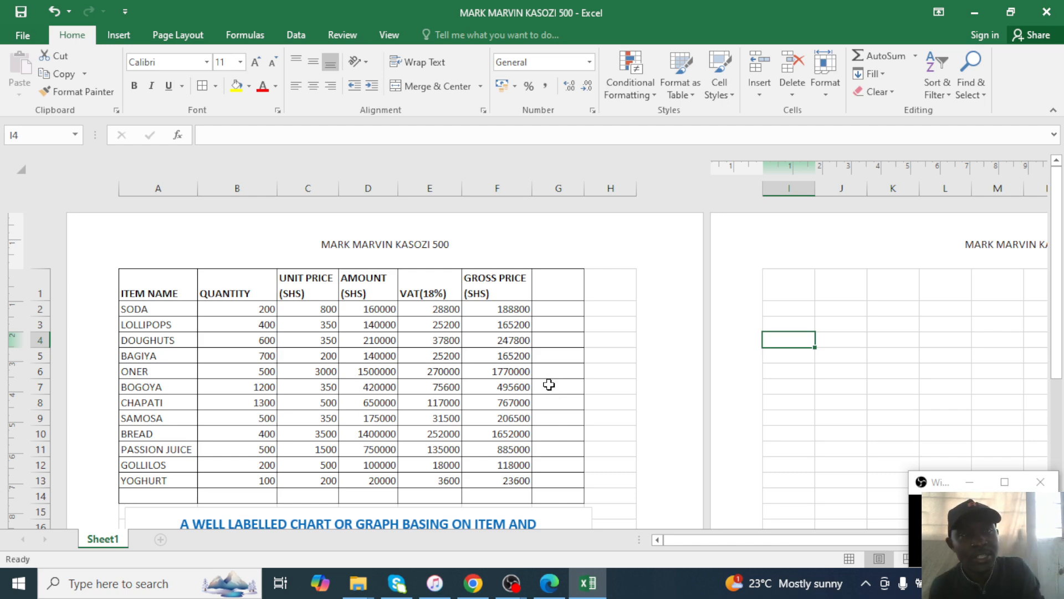
{"action": "scroll", "coordinate": [547, 409], "scroll_direction": "down", "scroll_amount": 3}
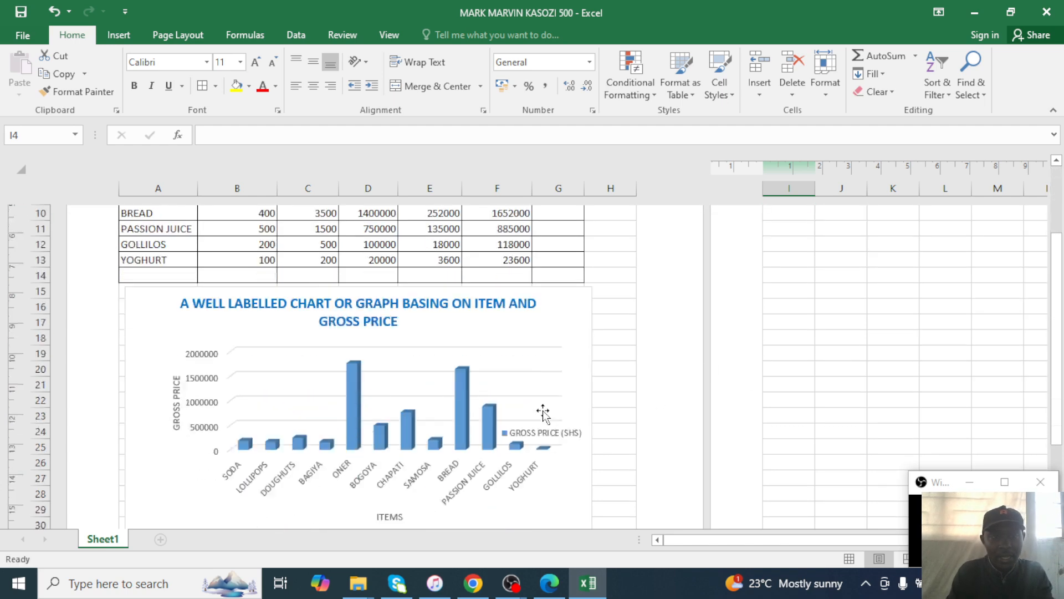
{"action": "scroll", "coordinate": [549, 400], "scroll_direction": "up", "scroll_amount": 3}
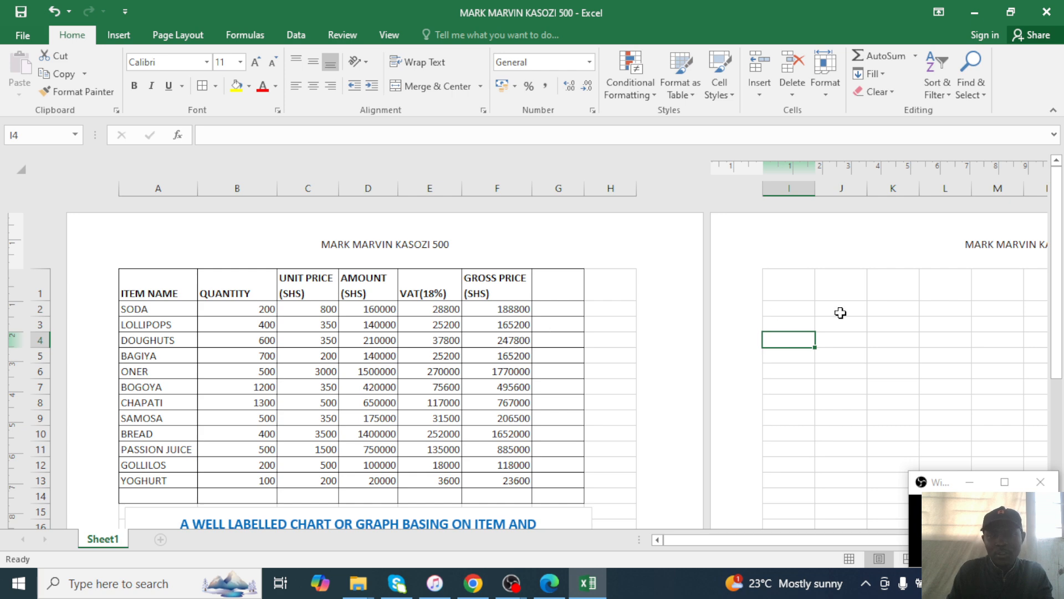
{"action": "left_click_drag", "start_coordinate": [802, 290], "coordinate": [796, 465]}
{"action": "left_click", "coordinate": [796, 466]}
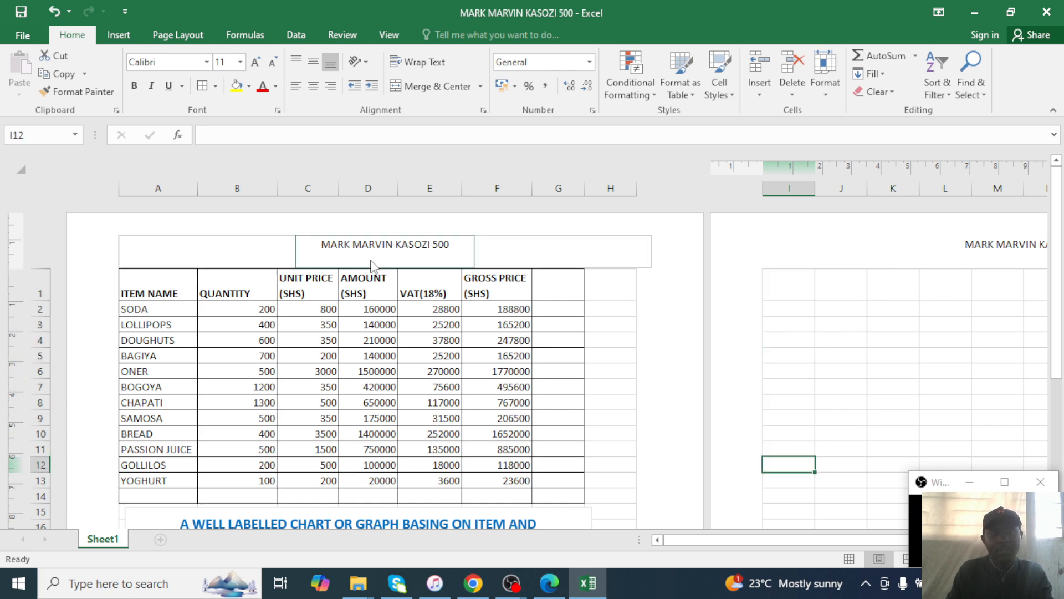
Narrow the GROSS PRICE column F and the QUANTITY column B.
{"action": "left_click_drag", "start_coordinate": [533, 192], "coordinate": [450, 188]}
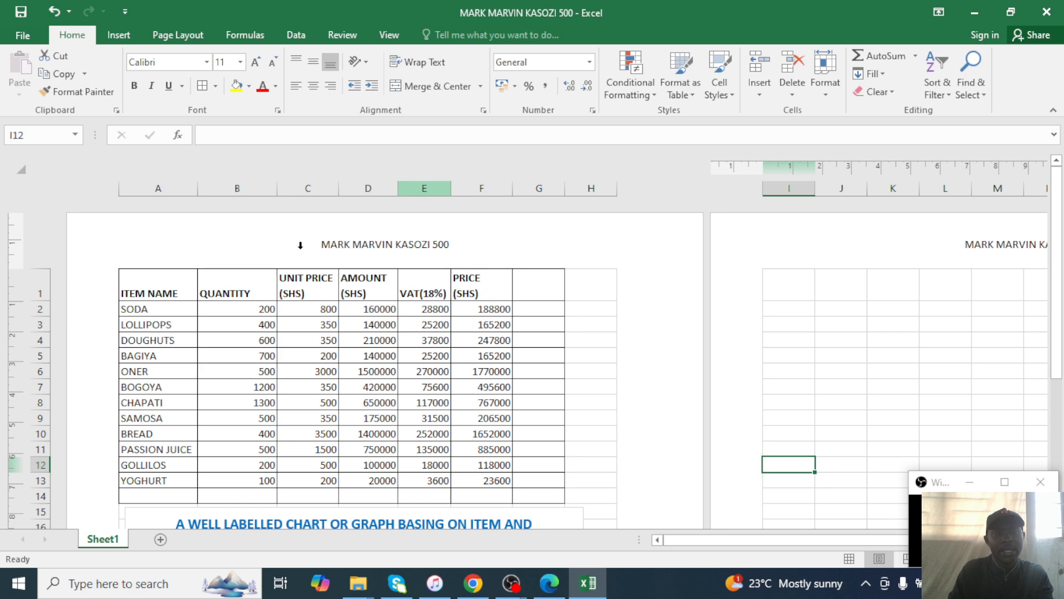
{"action": "left_click_drag", "start_coordinate": [349, 287], "coordinate": [368, 495]}
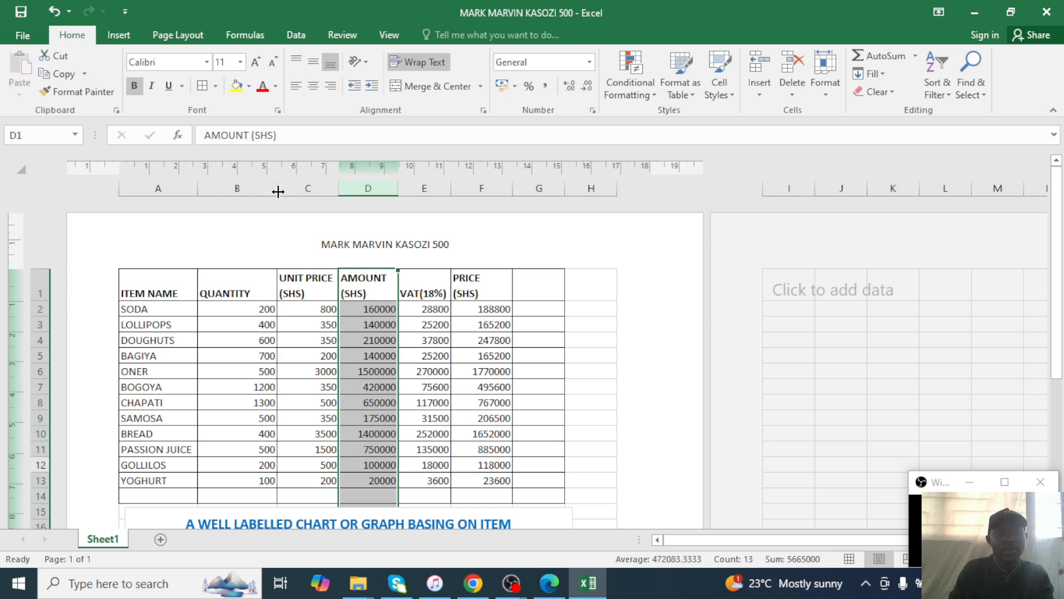
{"action": "left_click_drag", "start_coordinate": [277, 189], "coordinate": [257, 191]}
{"action": "scroll", "coordinate": [438, 365], "scroll_direction": "down", "scroll_amount": 4}
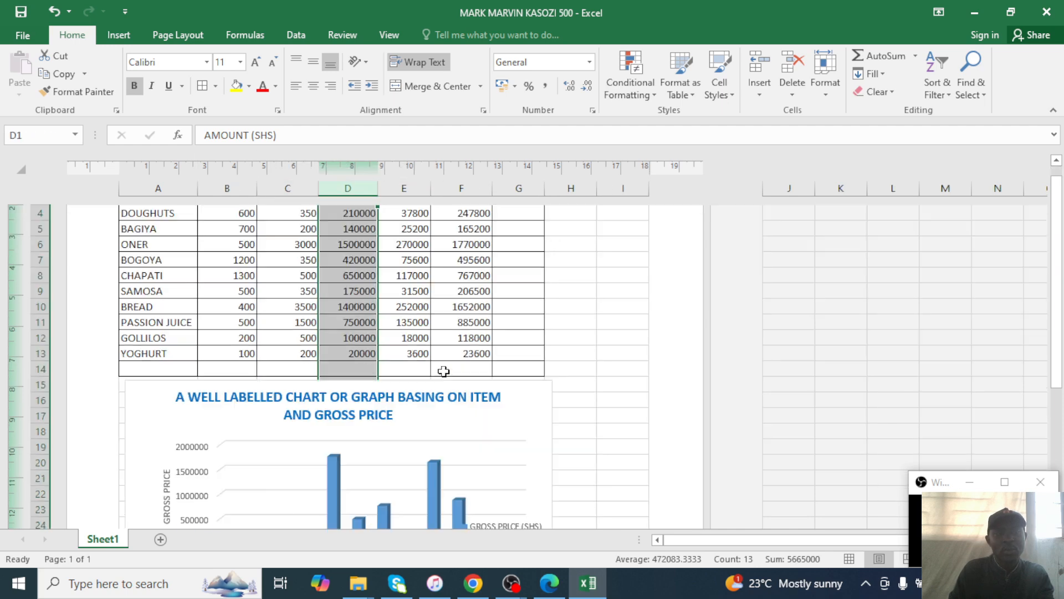
{"action": "scroll", "coordinate": [416, 291], "scroll_direction": "up", "scroll_amount": 3}
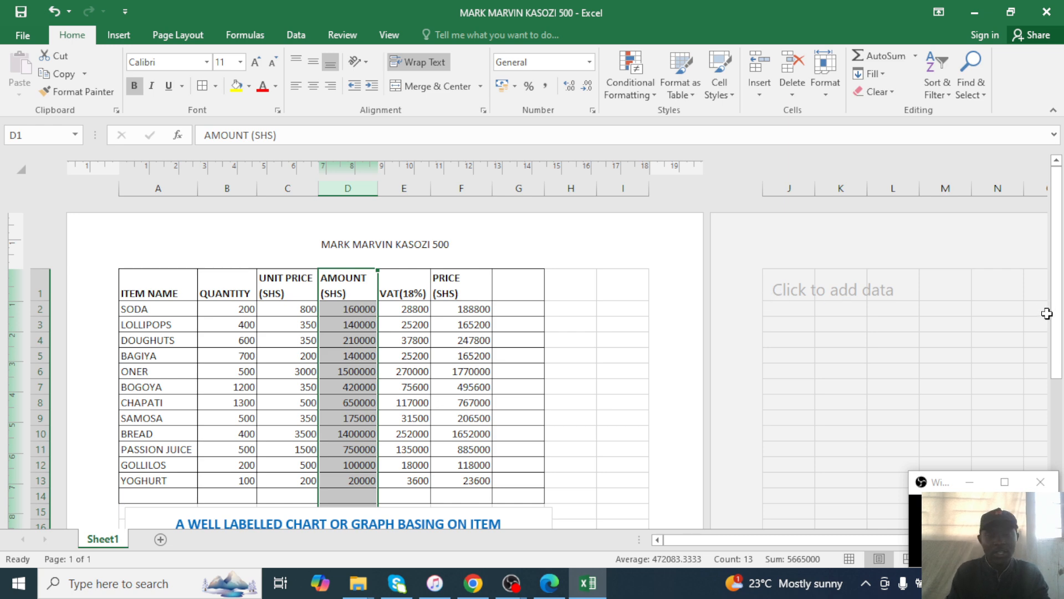
{"action": "scroll", "coordinate": [831, 432], "scroll_direction": "down", "scroll_amount": 5}
{"action": "scroll", "coordinate": [824, 431], "scroll_direction": "up", "scroll_amount": 5}
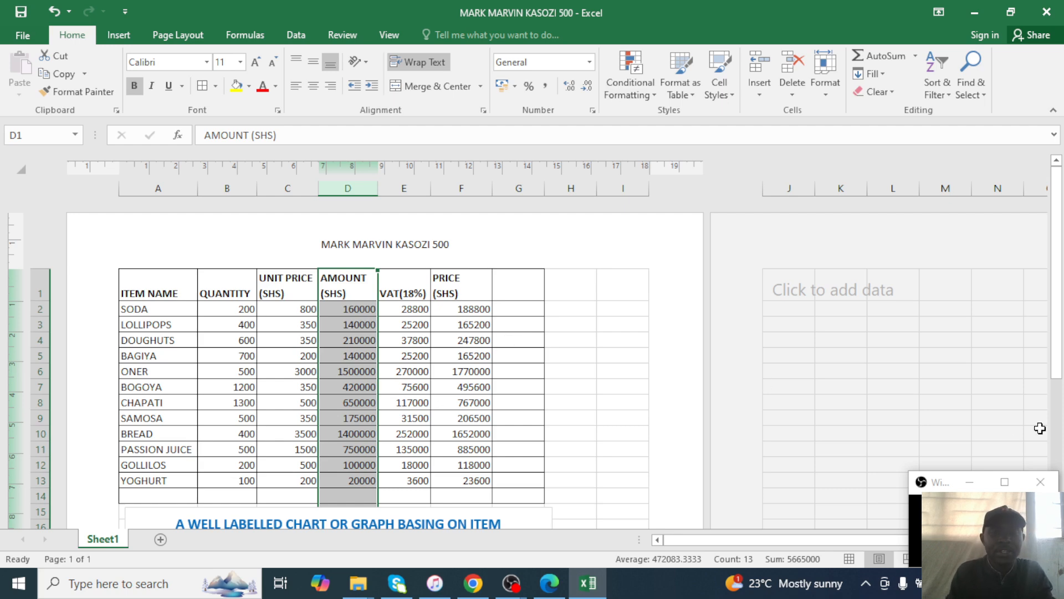
{"action": "left_click", "coordinate": [23, 35]}
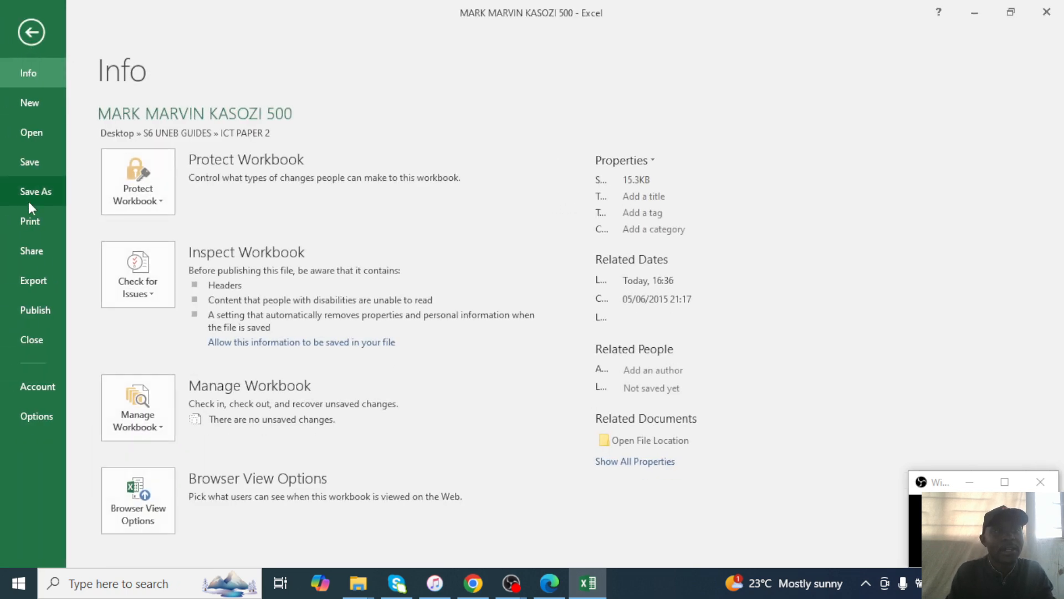
In the print settings, keep the HP LaserJet as the printer.
{"action": "left_click", "coordinate": [43, 219]}
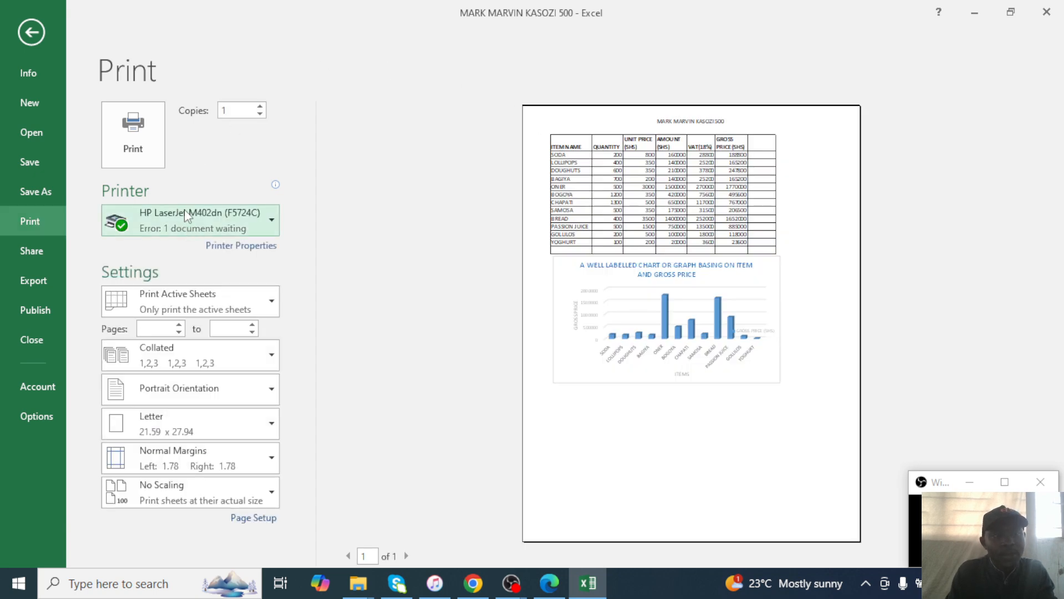
{"action": "left_click", "coordinate": [182, 221]}
{"action": "left_click", "coordinate": [204, 222]}
{"action": "left_click", "coordinate": [218, 228]}
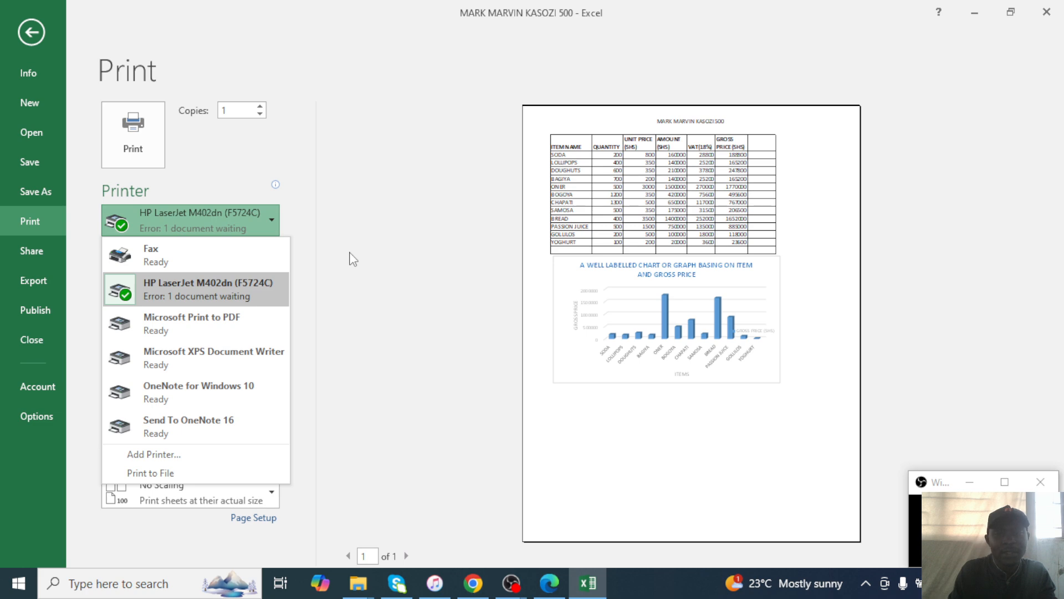
{"action": "left_click", "coordinate": [235, 227]}
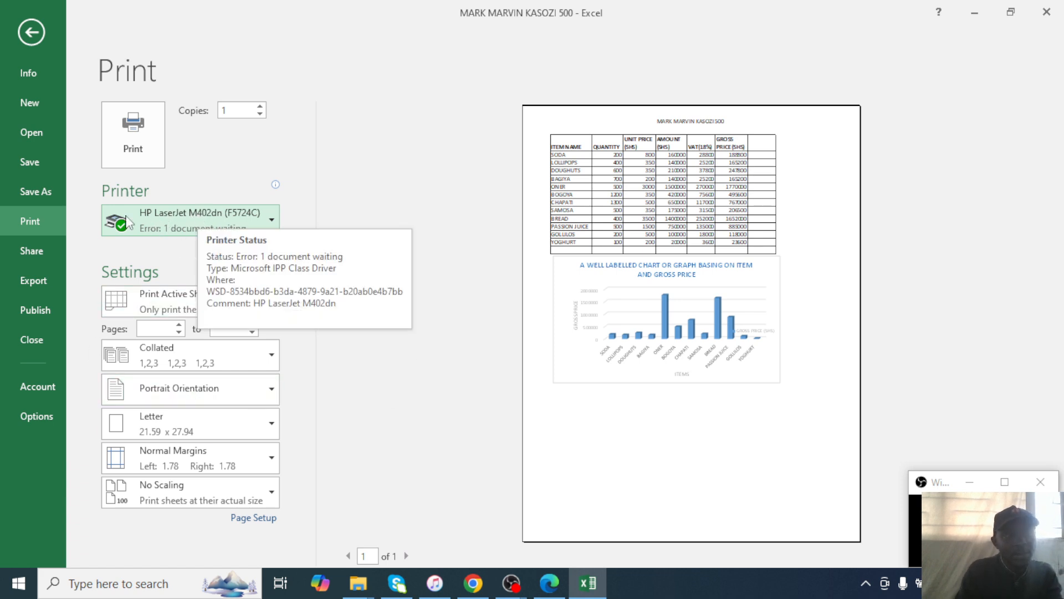
{"action": "left_click", "coordinate": [215, 228]}
{"action": "left_click", "coordinate": [211, 226]}
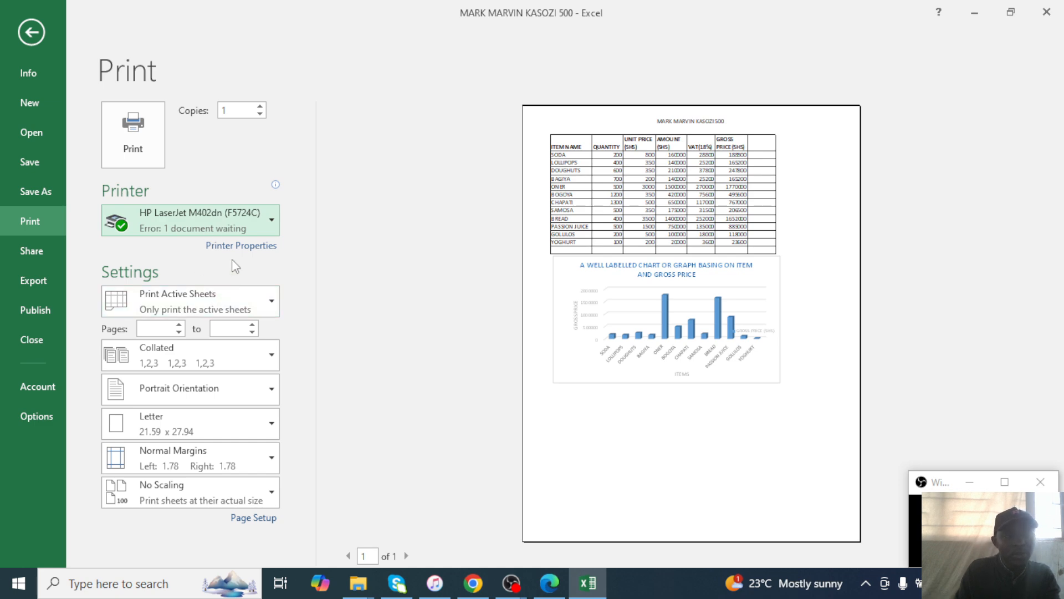
Set print scaling to Fit Sheet on One Page and return to the worksheet.
{"action": "left_click", "coordinate": [148, 485]}
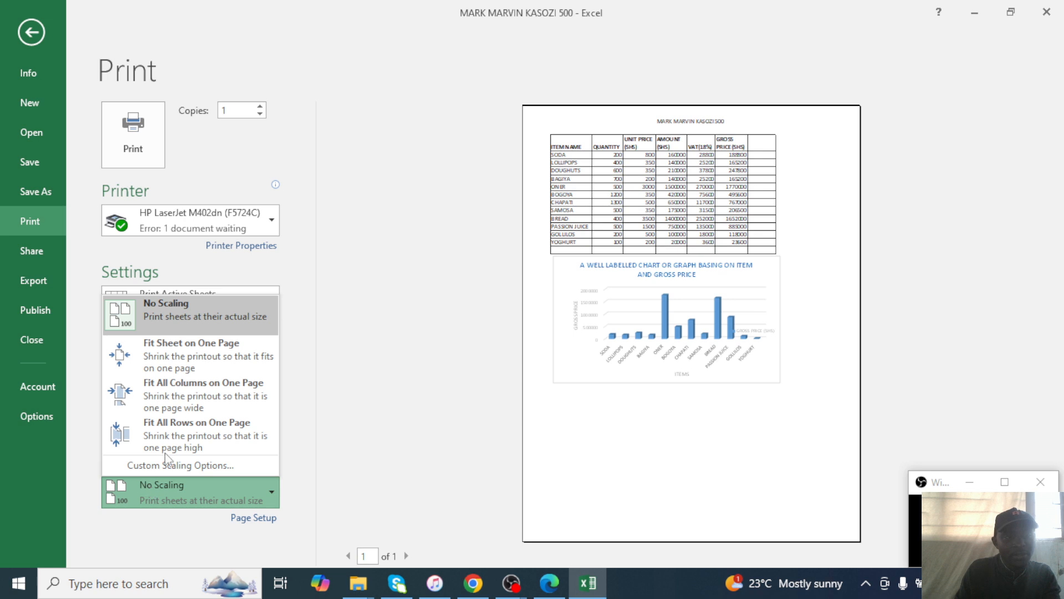
{"action": "left_click", "coordinate": [195, 232]}
{"action": "left_click", "coordinate": [194, 233]}
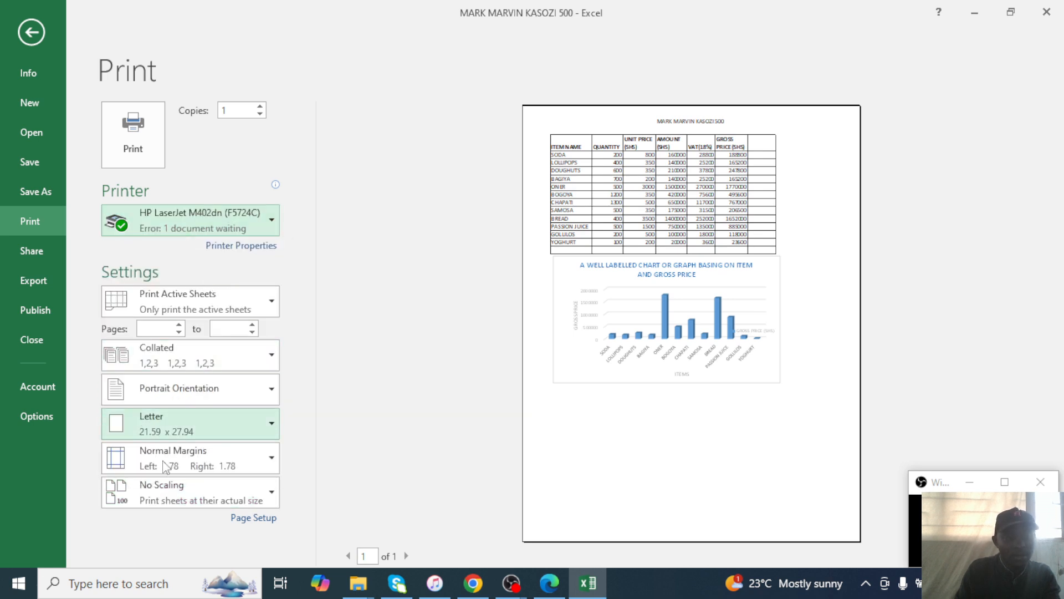
{"action": "left_click", "coordinate": [142, 488]}
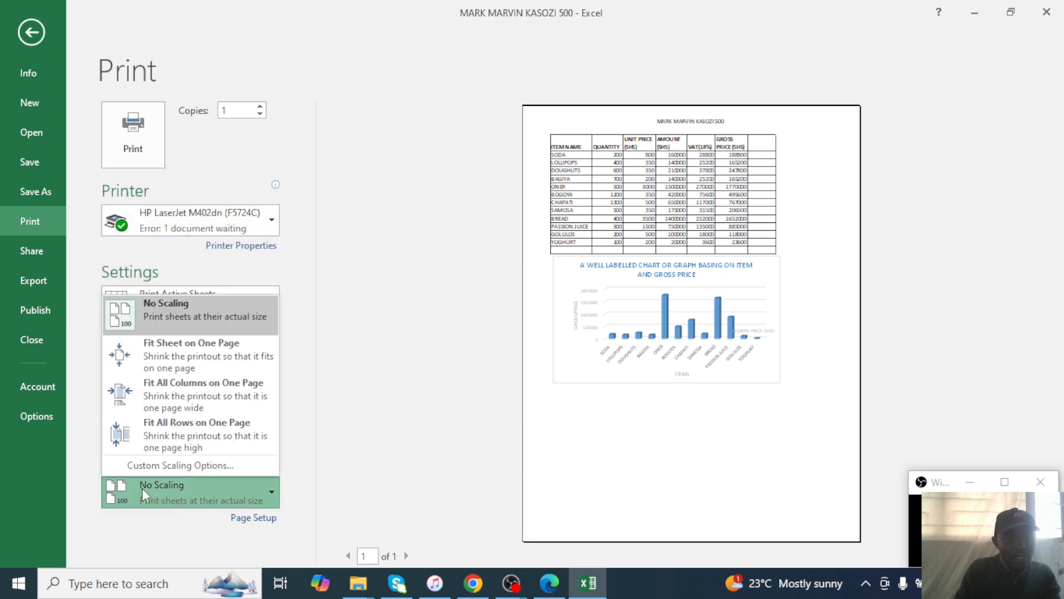
{"action": "left_click", "coordinate": [166, 347]}
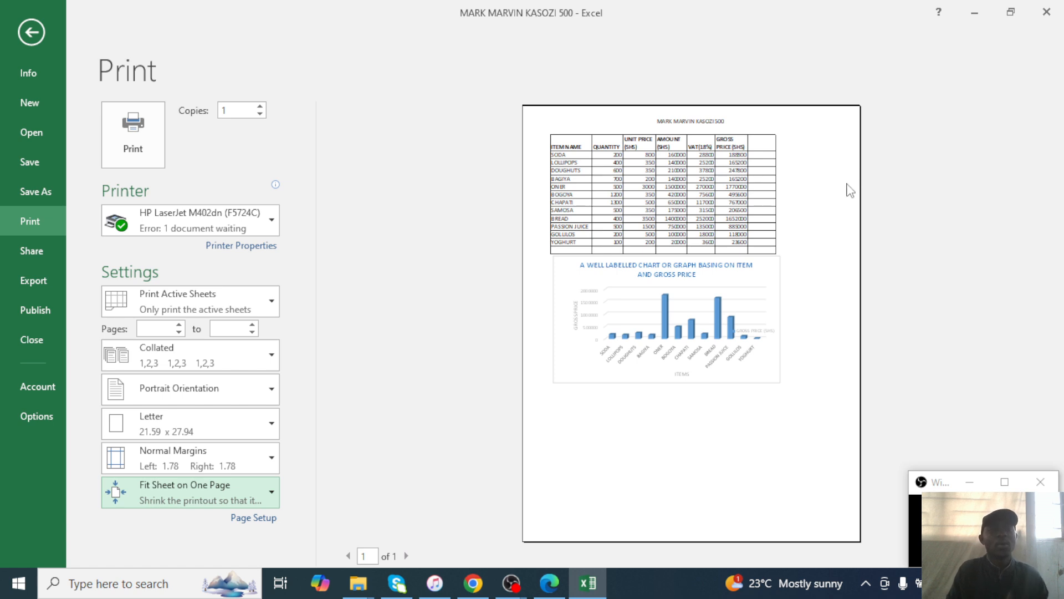
{"action": "key", "text": "Escape"}
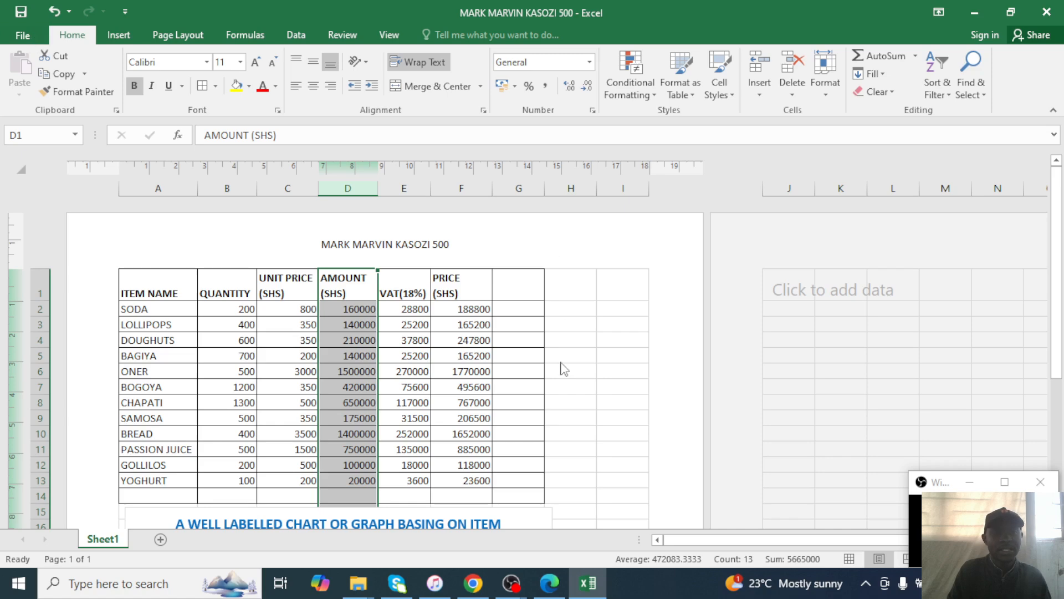
Move the gross price chart up beside the table and preview its printout.
{"action": "left_click", "coordinate": [176, 325]}
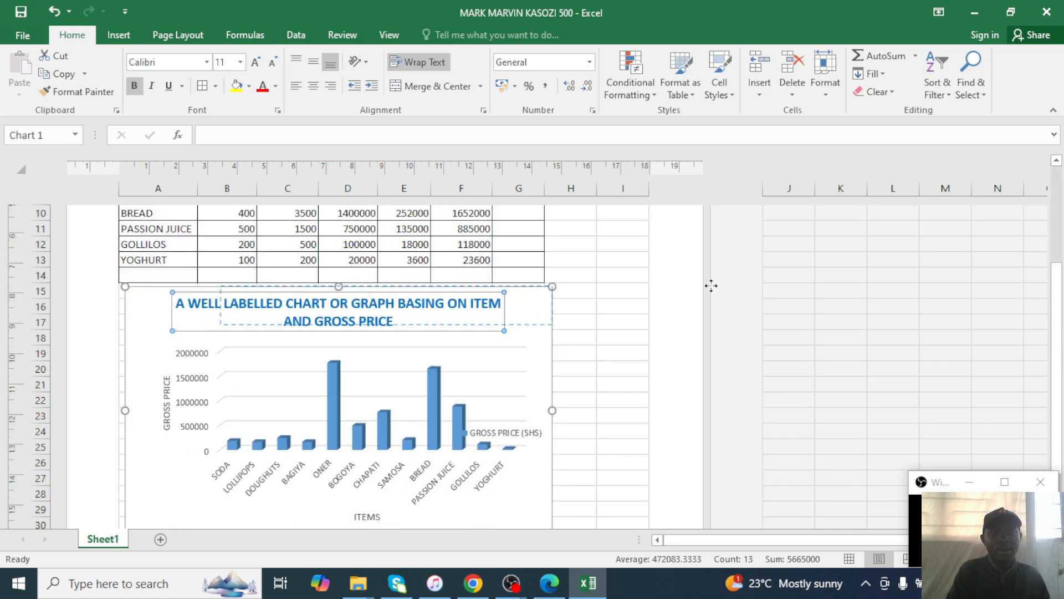
{"action": "scroll", "coordinate": [185, 467], "scroll_direction": "up", "scroll_amount": 3}
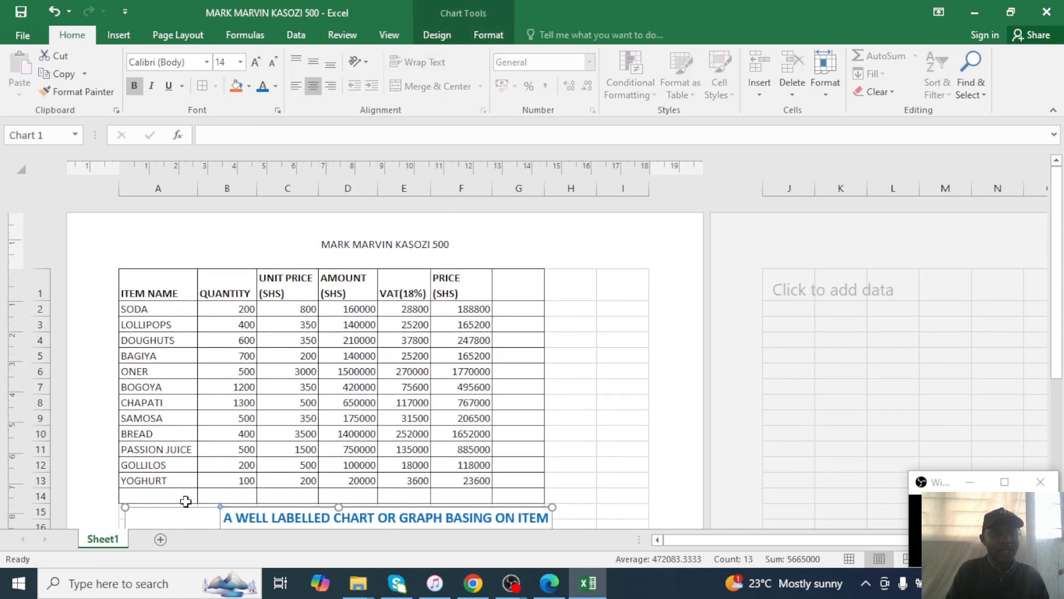
{"action": "scroll", "coordinate": [199, 471], "scroll_direction": "down", "scroll_amount": 1}
{"action": "left_click_drag", "start_coordinate": [143, 406], "coordinate": [505, 296]}
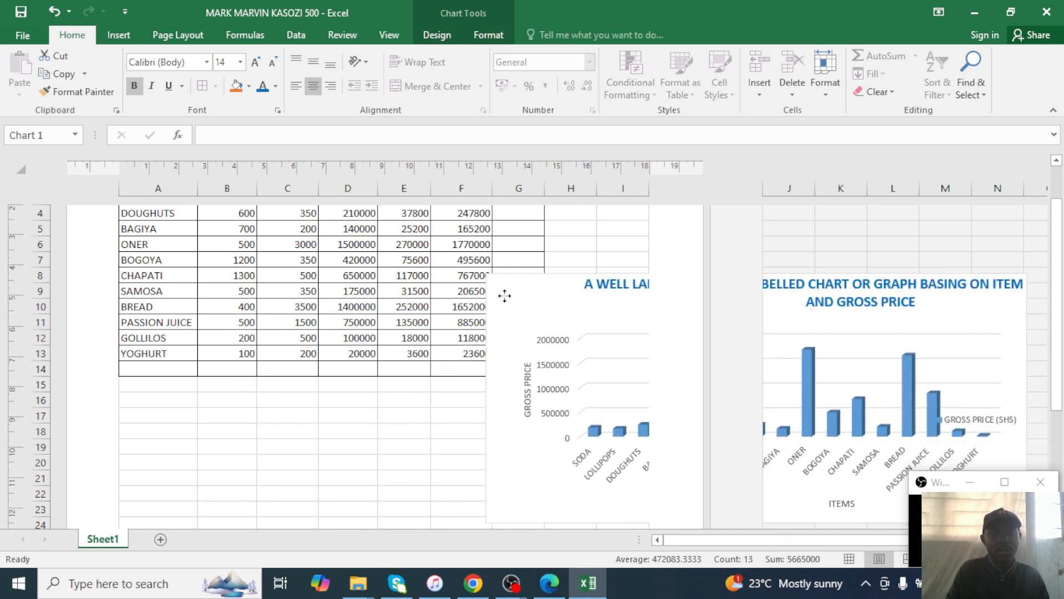
{"action": "key", "text": "ctrl+p"}
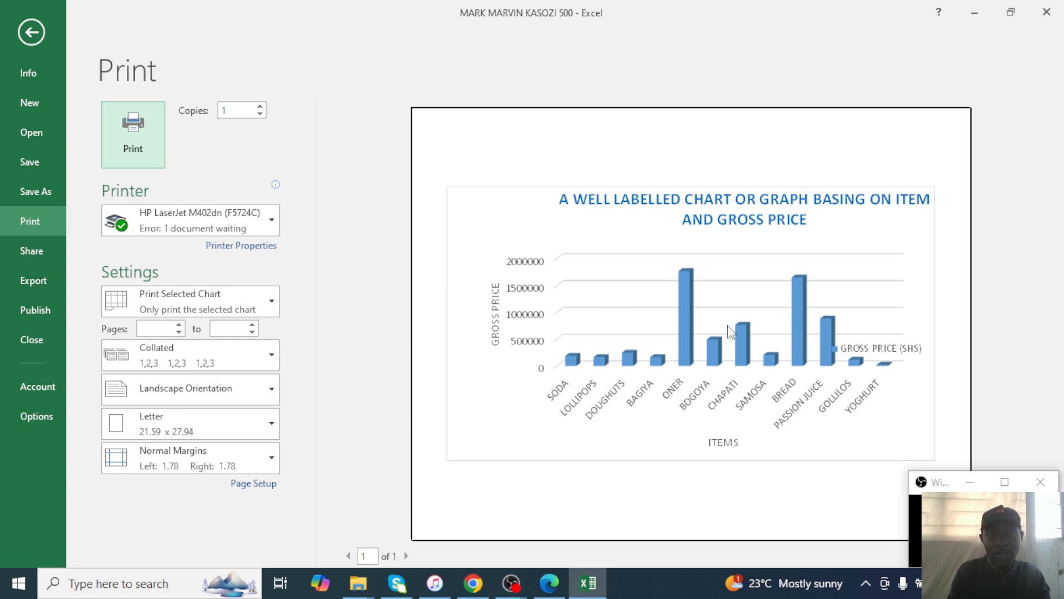
{"action": "left_click", "coordinate": [29, 31]}
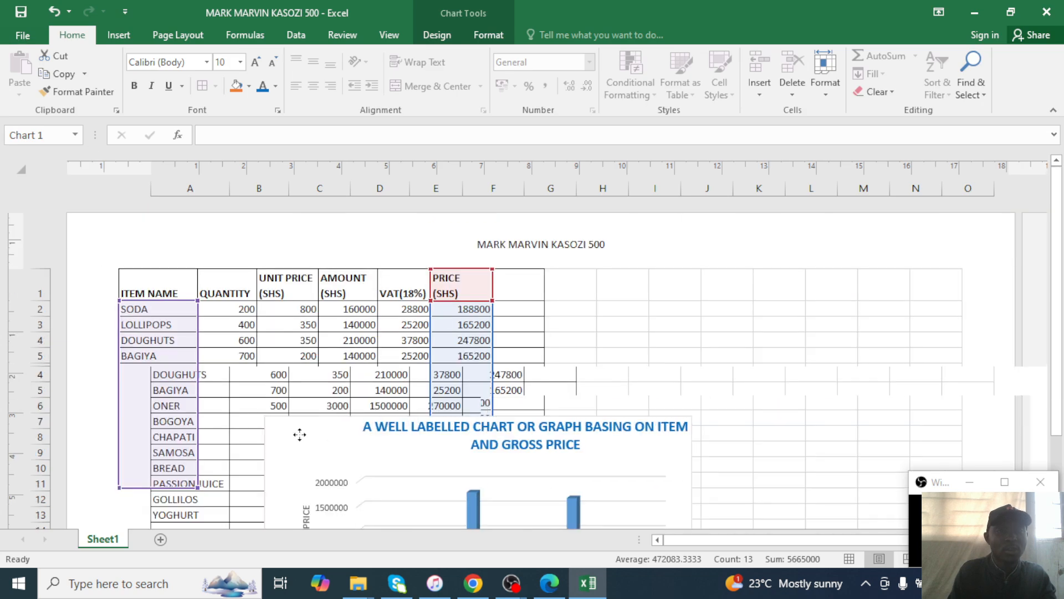
Scroll back to the top of the sheet and bring up the File Info page.
{"action": "scroll", "coordinate": [311, 429], "scroll_direction": "down", "scroll_amount": 5}
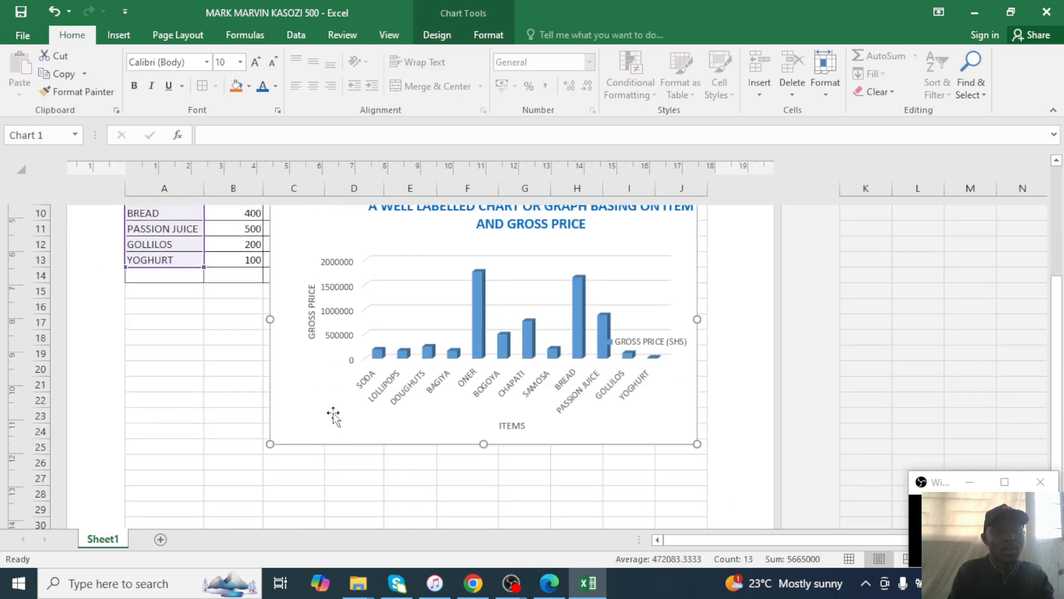
{"action": "scroll", "coordinate": [333, 417], "scroll_direction": "up", "scroll_amount": 5}
{"action": "left_click_drag", "start_coordinate": [293, 443], "coordinate": [175, 496]}
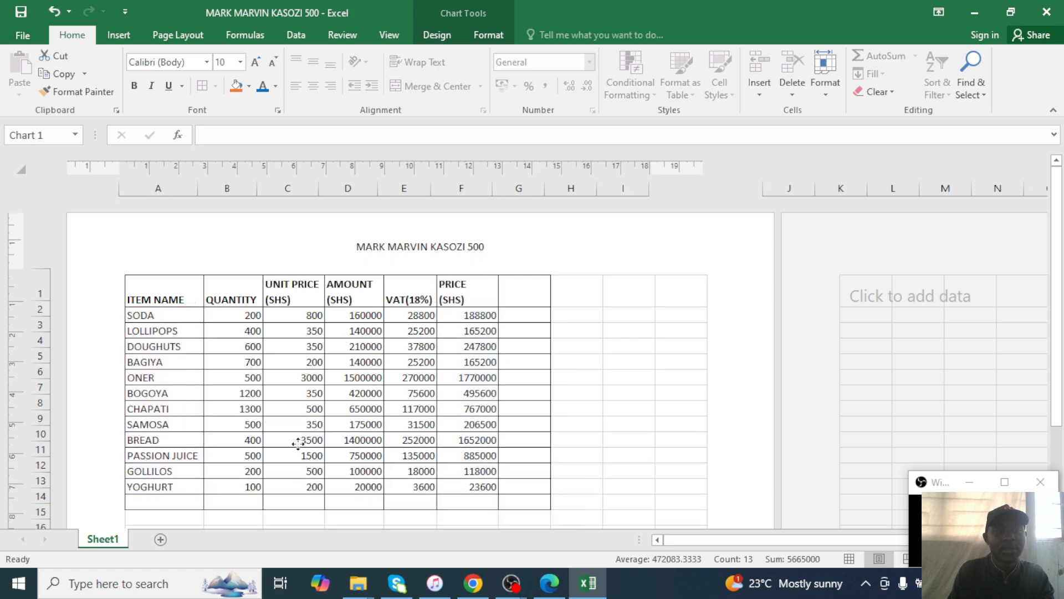
{"action": "scroll", "coordinate": [299, 438], "scroll_direction": "down", "scroll_amount": 5}
{"action": "left_click_drag", "start_coordinate": [169, 276], "coordinate": [128, 319]}
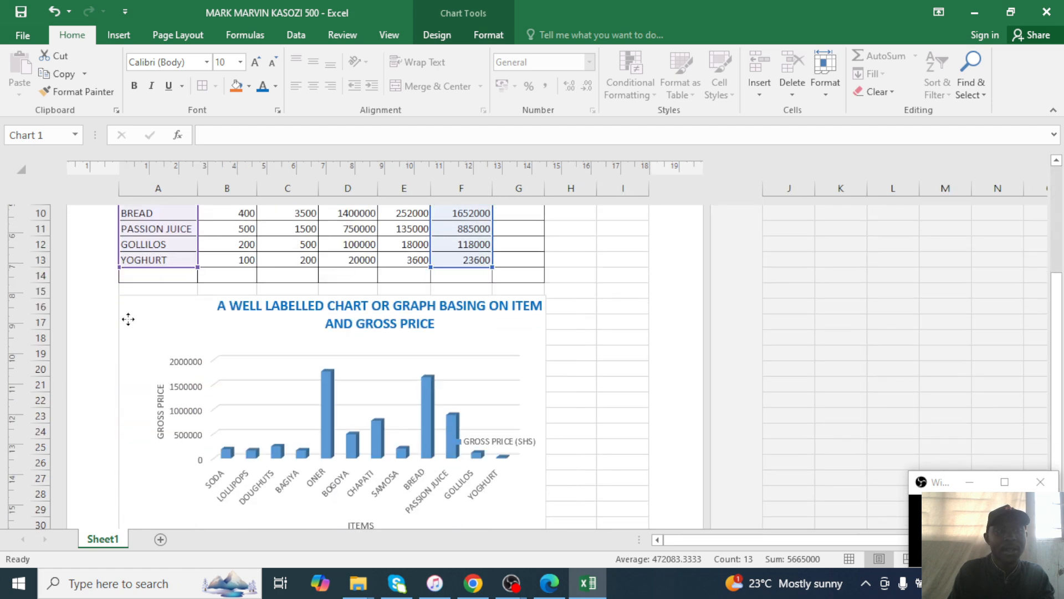
{"action": "scroll", "coordinate": [596, 304], "scroll_direction": "up", "scroll_amount": 5}
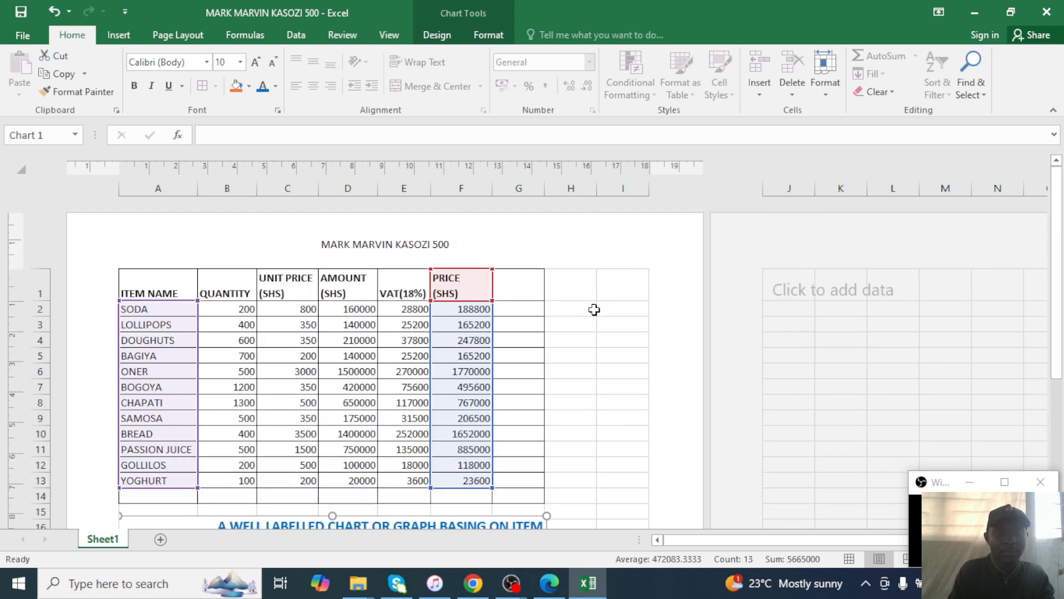
{"action": "left_click", "coordinate": [22, 35]}
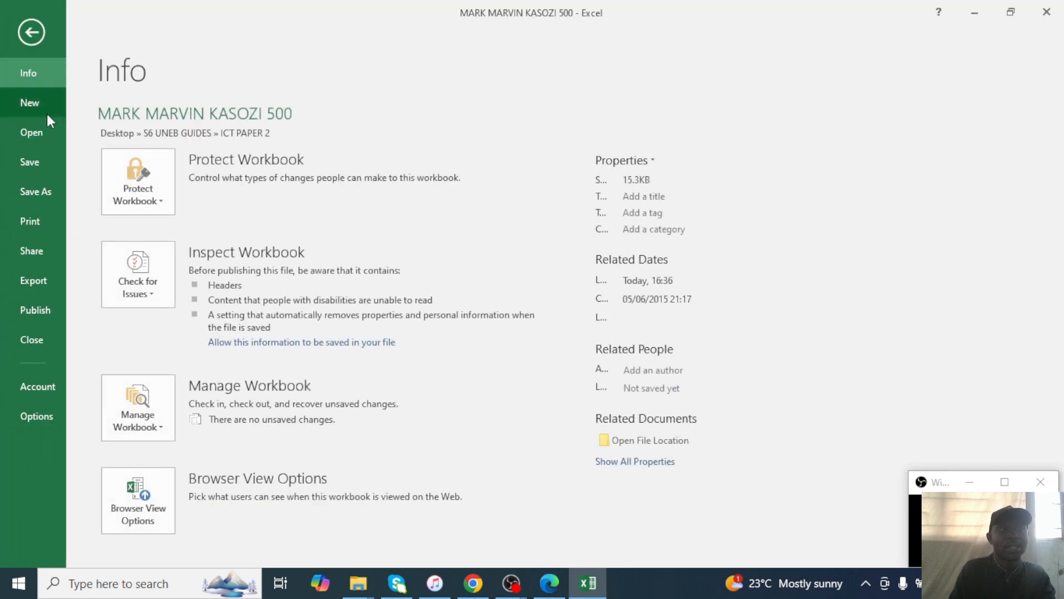
Deselect the chart by choosing cell A1, then print the whole sheet to the HP LaserJet.
{"action": "left_click", "coordinate": [44, 227]}
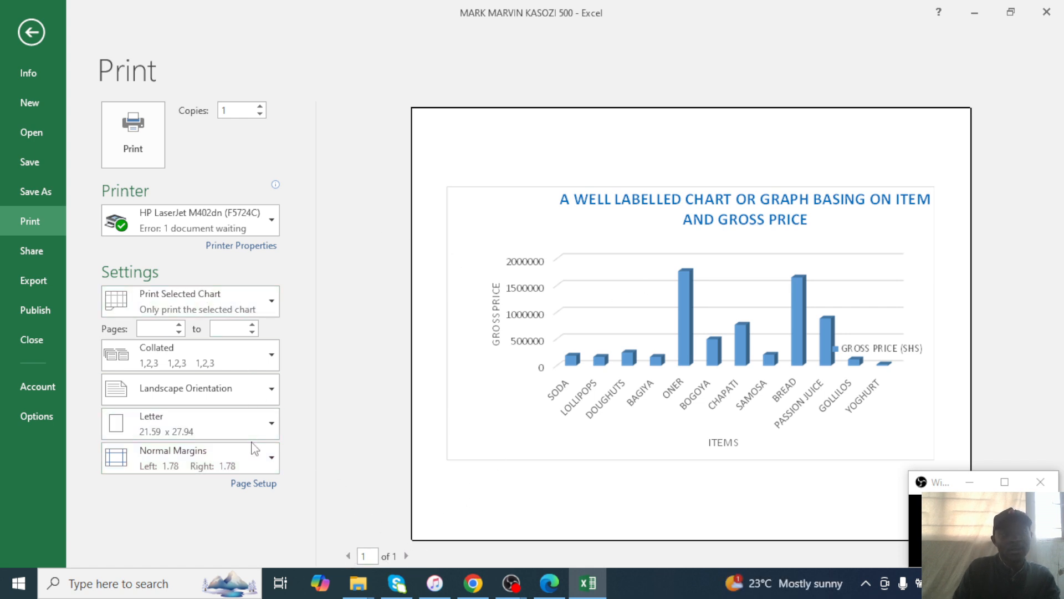
{"action": "left_click", "coordinate": [31, 32]}
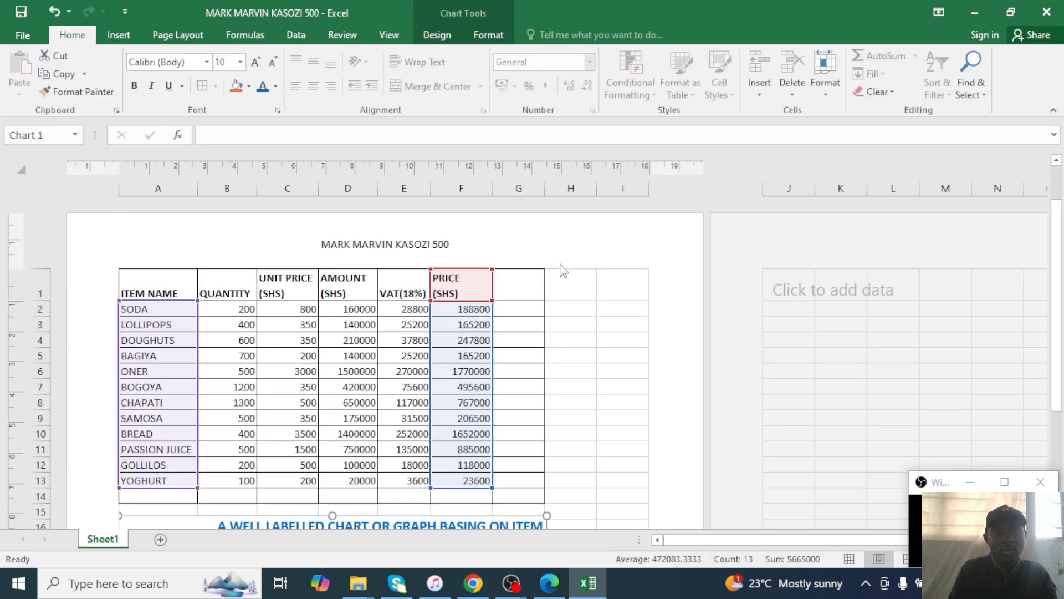
{"action": "left_click", "coordinate": [135, 223]}
{"action": "left_click", "coordinate": [145, 286]}
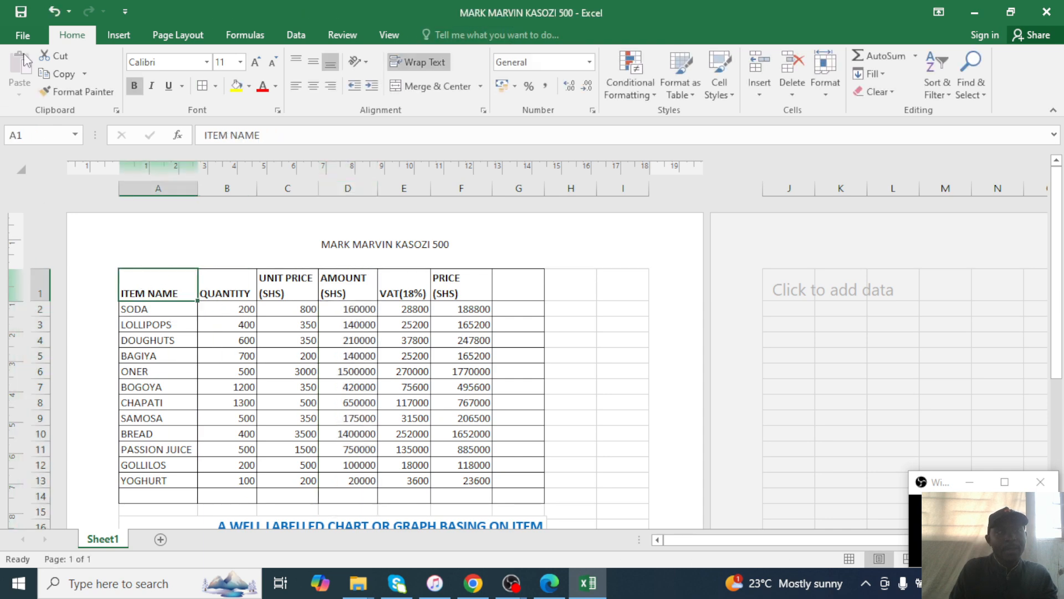
{"action": "left_click", "coordinate": [23, 35]}
{"action": "left_click", "coordinate": [31, 221]}
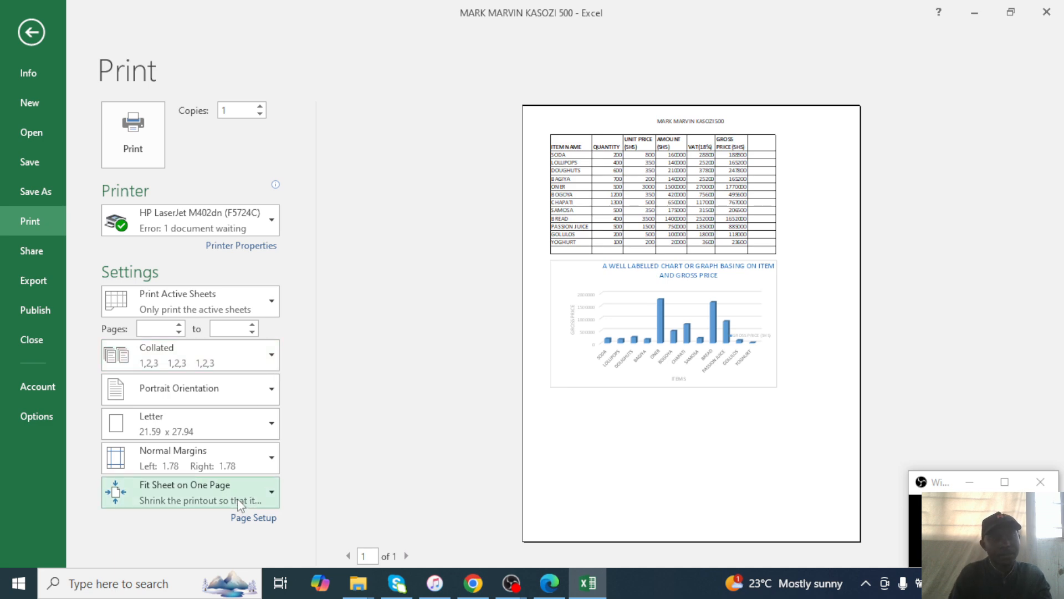
{"action": "left_click", "coordinate": [136, 143]}
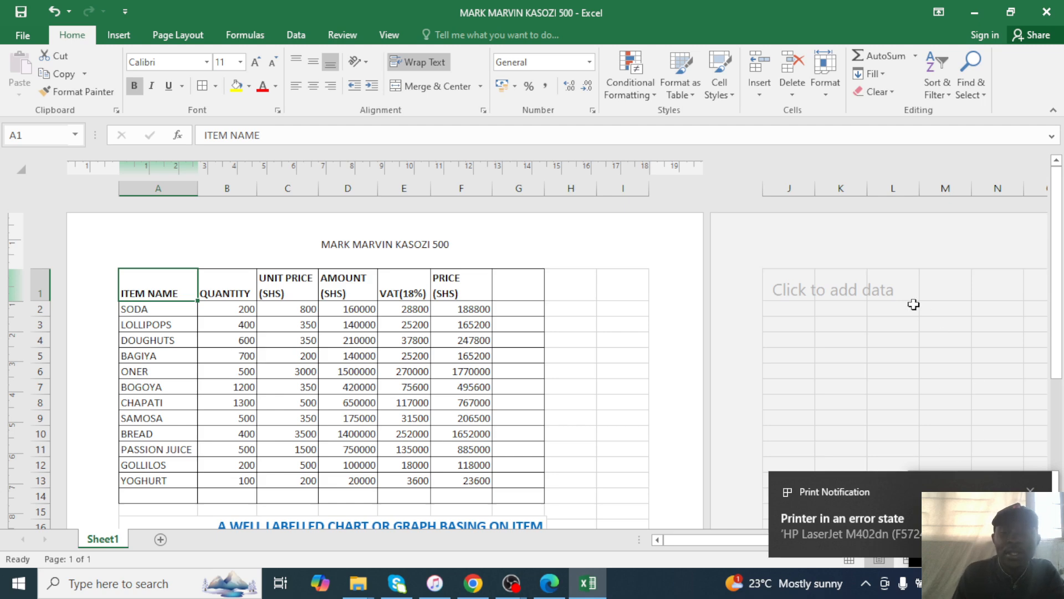
Dismiss the printer error and close Excel, saving the workbook.
{"action": "left_click", "coordinate": [1031, 491]}
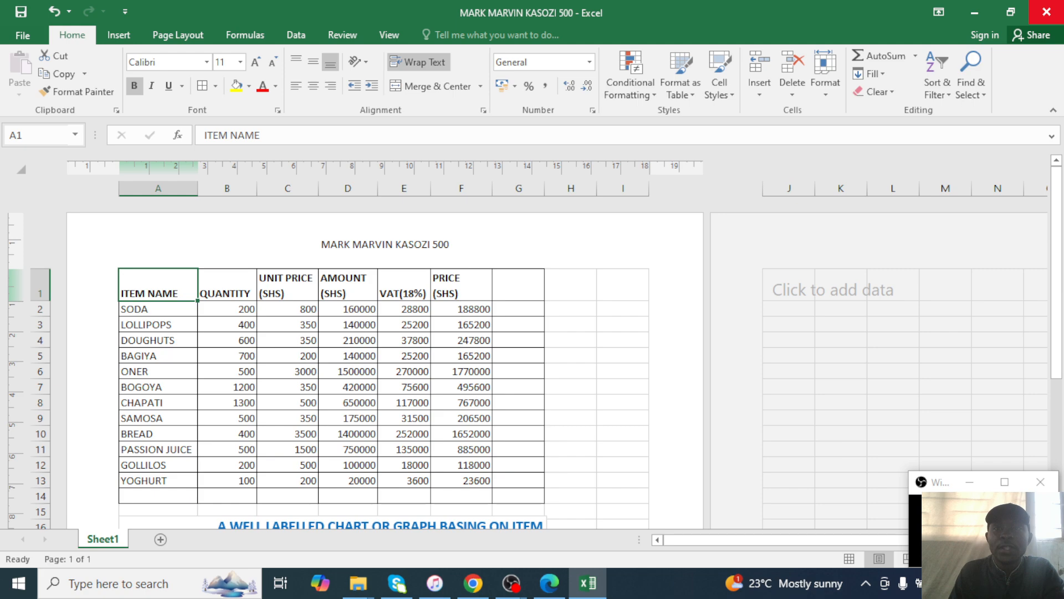
{"action": "left_click", "coordinate": [1046, 11]}
{"action": "left_click", "coordinate": [465, 311]}
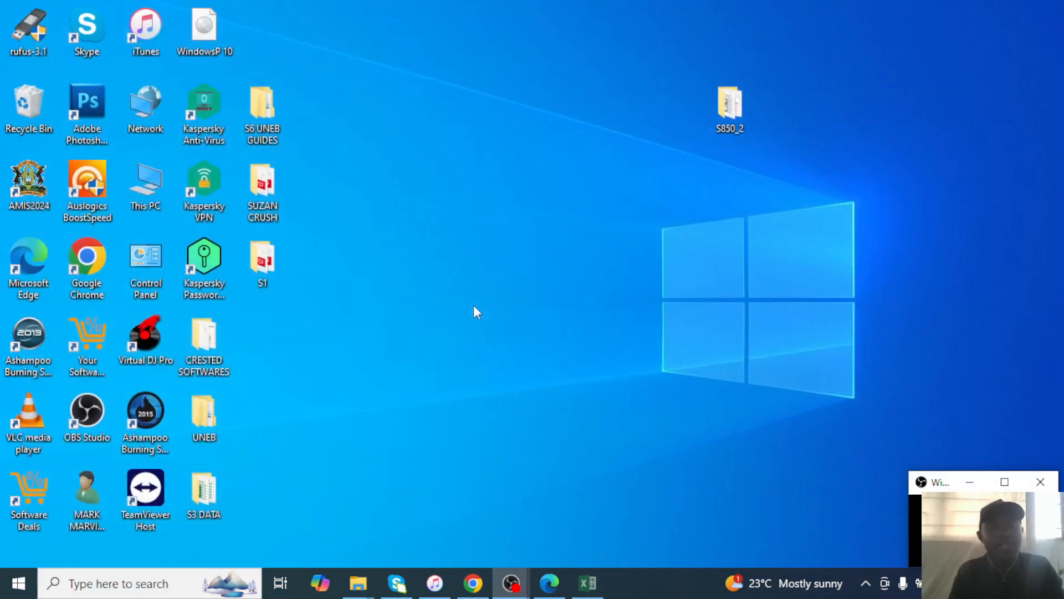
Read question 5 about the Consultancy database, then select the Consultancy file in S850_2.
{"action": "left_click", "coordinate": [549, 583]}
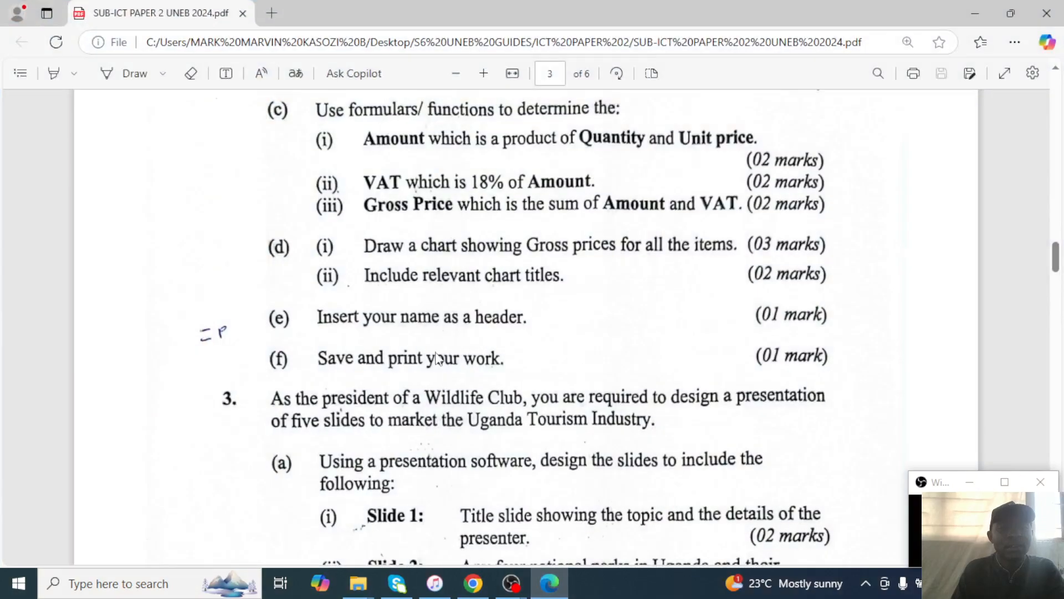
{"action": "scroll", "coordinate": [438, 357], "scroll_direction": "down", "scroll_amount": 8}
{"action": "scroll", "coordinate": [438, 358], "scroll_direction": "down", "scroll_amount": 10}
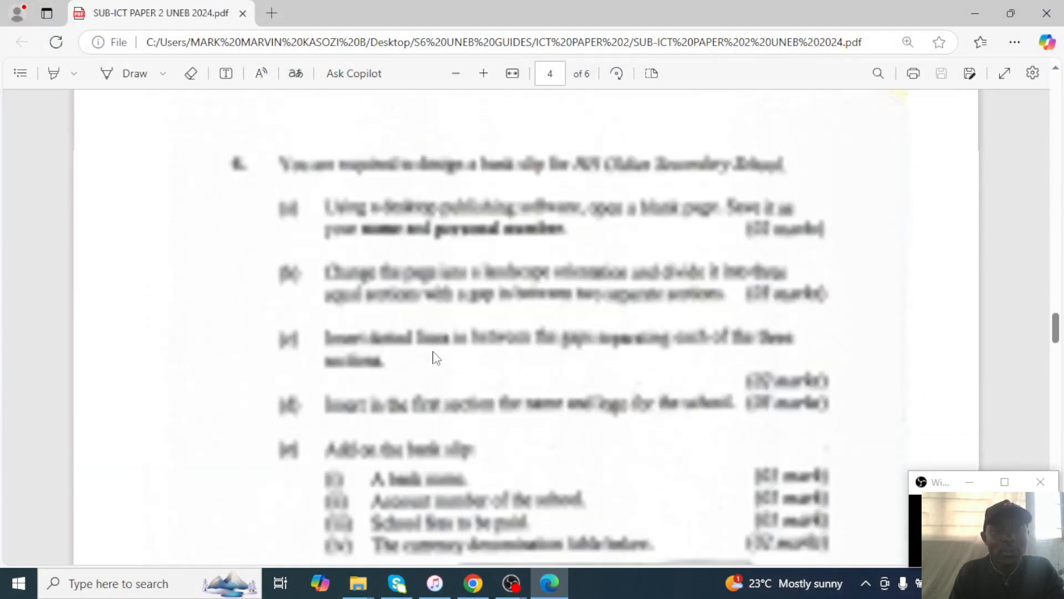
{"action": "scroll", "coordinate": [437, 358], "scroll_direction": "up", "scroll_amount": 10}
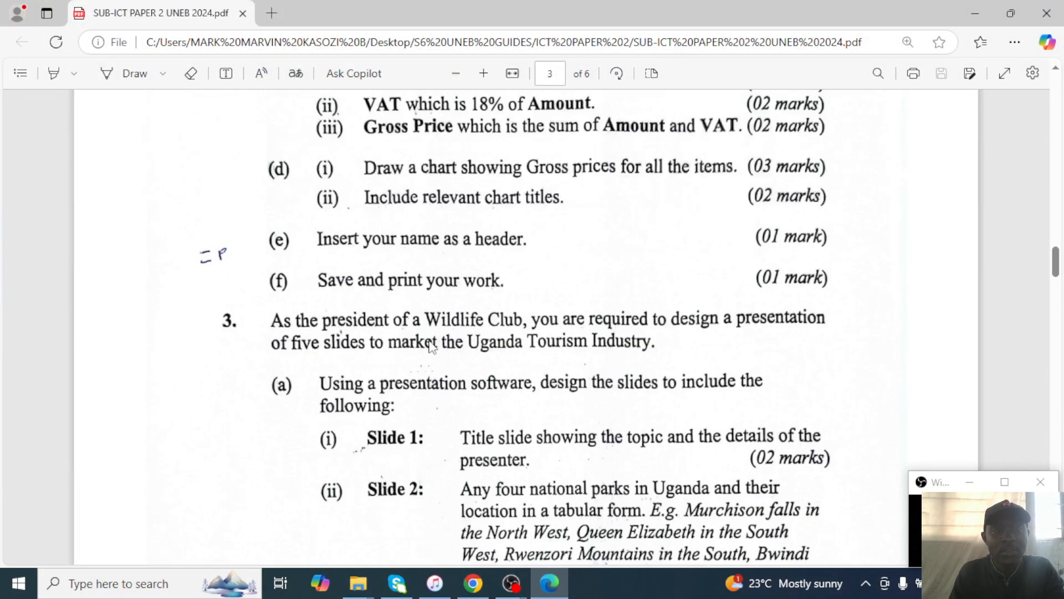
{"action": "scroll", "coordinate": [430, 344], "scroll_direction": "down", "scroll_amount": 15}
{"action": "scroll", "coordinate": [433, 346], "scroll_direction": "down", "scroll_amount": 15}
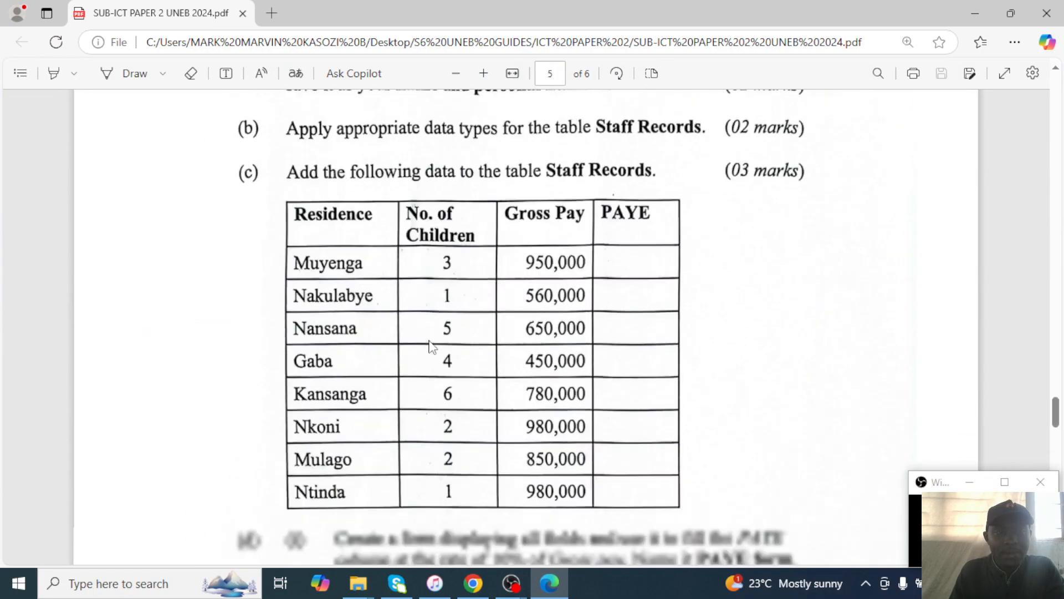
{"action": "scroll", "coordinate": [433, 347], "scroll_direction": "up", "scroll_amount": 2}
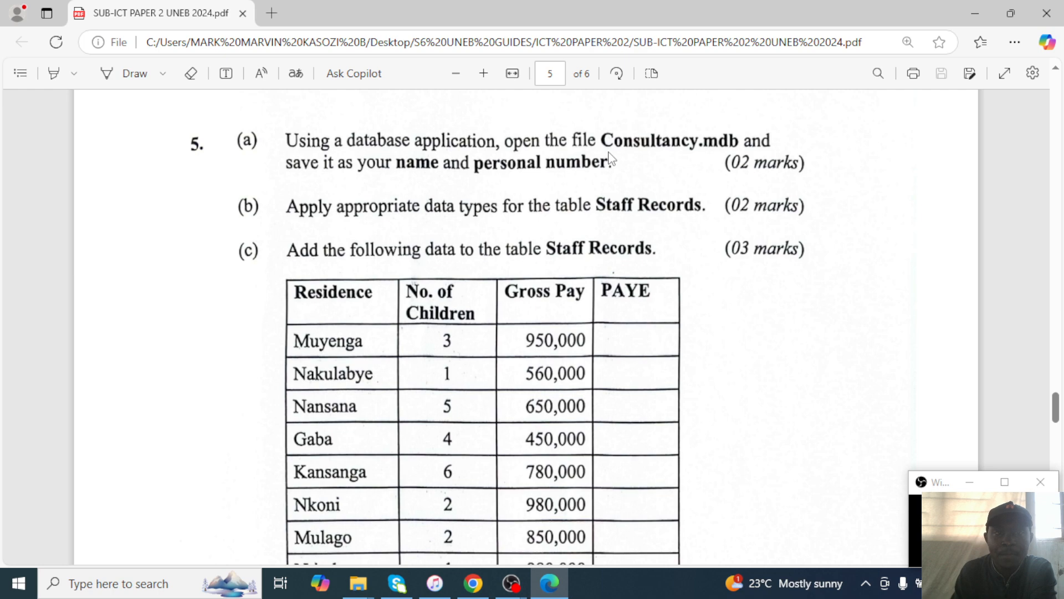
{"action": "left_click", "coordinate": [970, 6]}
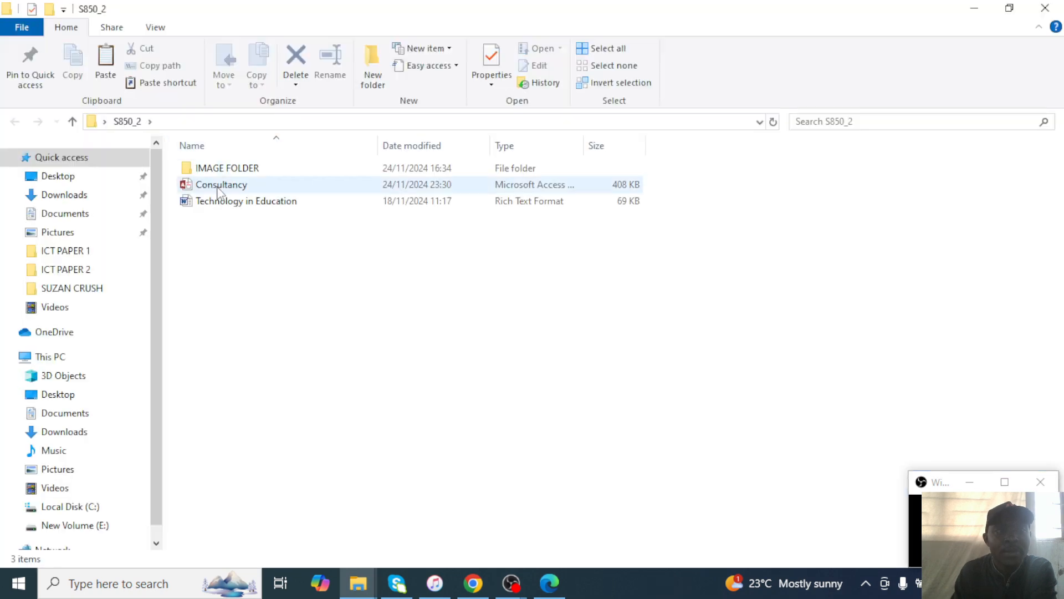
{"action": "left_click", "coordinate": [219, 188]}
Copy the Consultancy database and paste it into S6 UNEB GUIDES > ICT PAPER 2.
{"action": "right_click", "coordinate": [218, 189]}
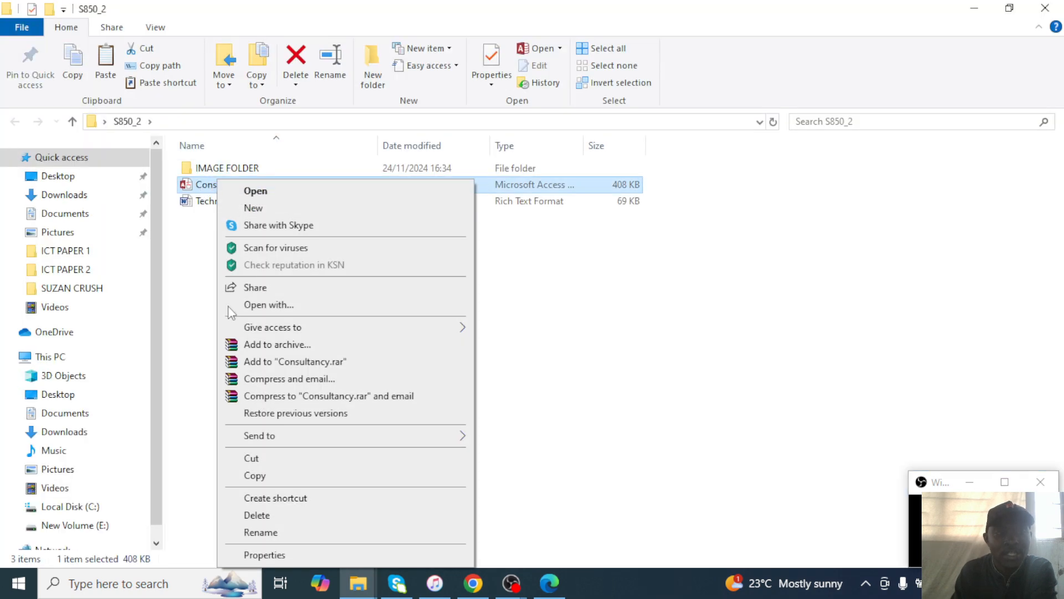
{"action": "left_click", "coordinate": [255, 475]}
{"action": "left_click", "coordinate": [973, 8]}
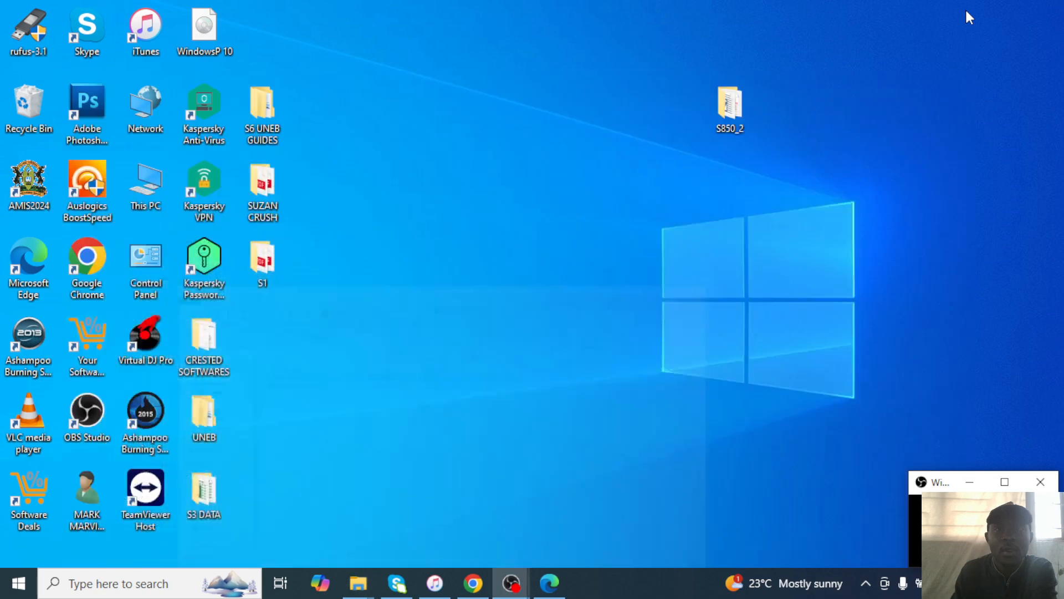
{"action": "double_click", "coordinate": [262, 111]}
{"action": "double_click", "coordinate": [227, 184]}
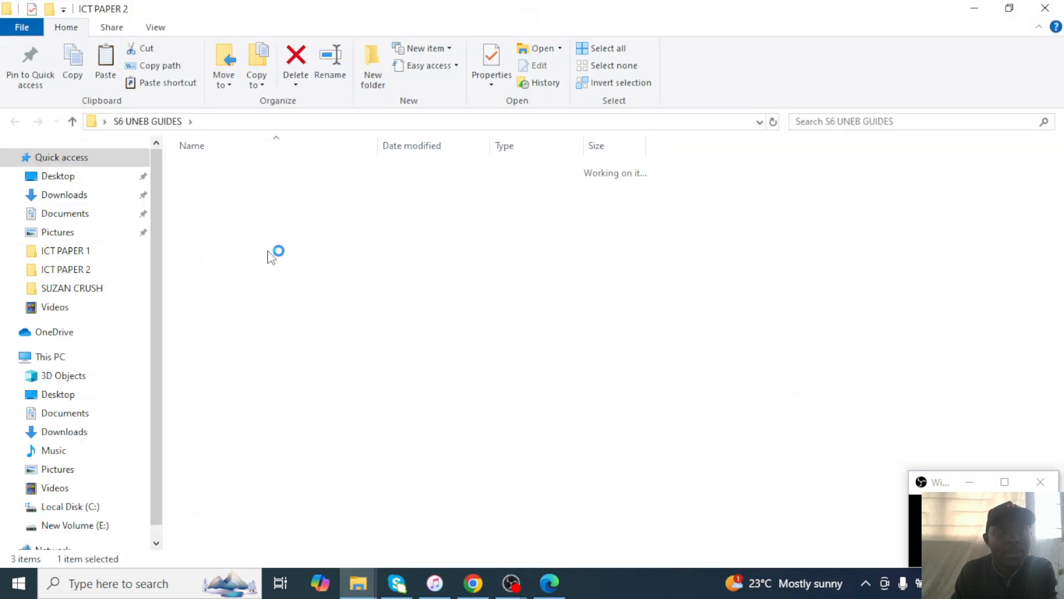
{"action": "right_click", "coordinate": [259, 258]}
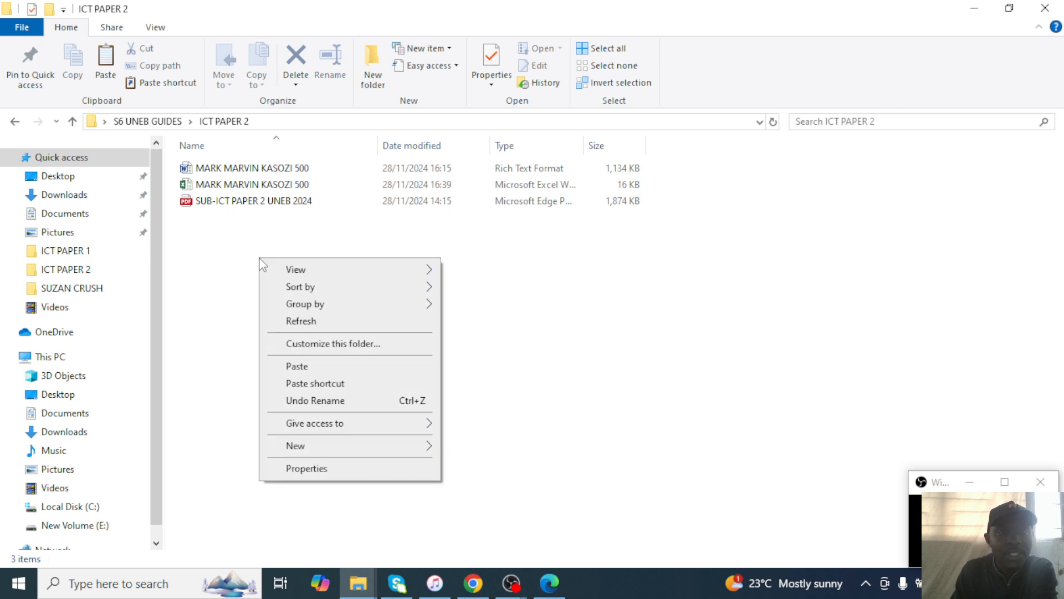
{"action": "left_click", "coordinate": [300, 367]}
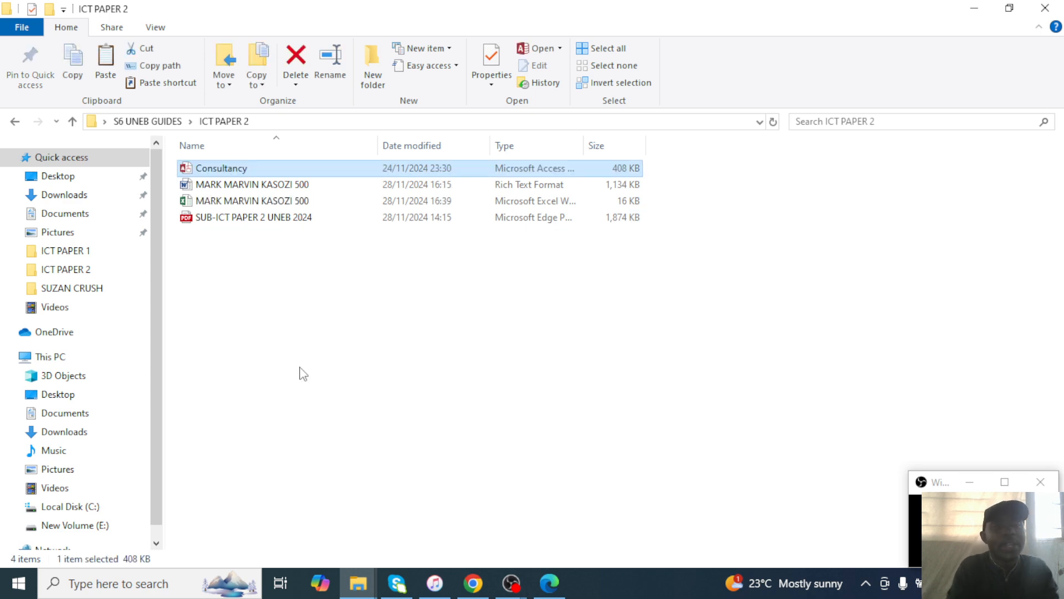
{"action": "left_click", "coordinate": [557, 583]}
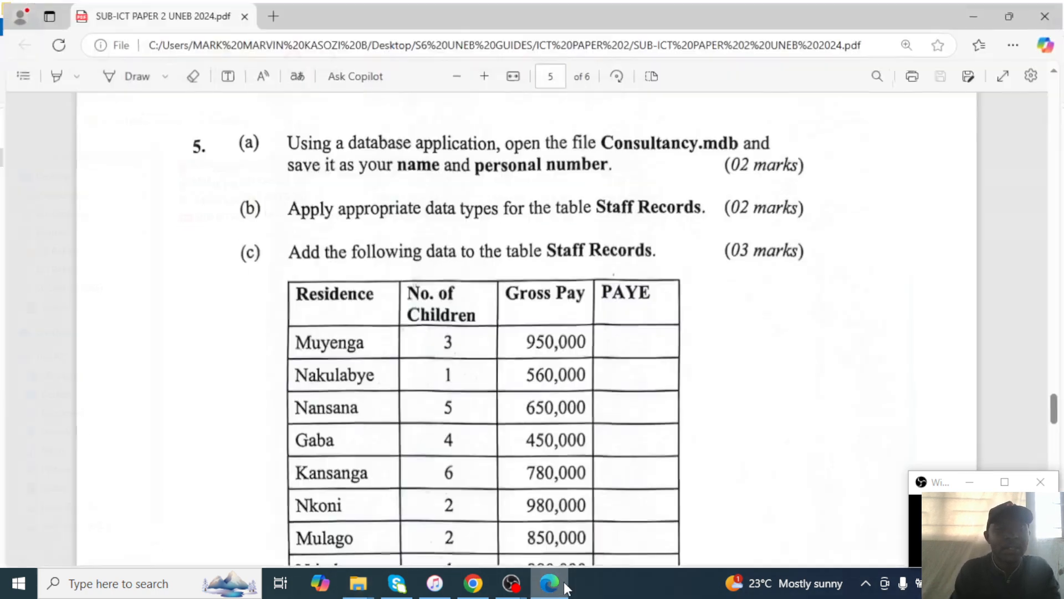
{"action": "left_click", "coordinate": [976, 13]}
Rename the copied Consultancy file to the student's name and number.
{"action": "right_click", "coordinate": [245, 171]}
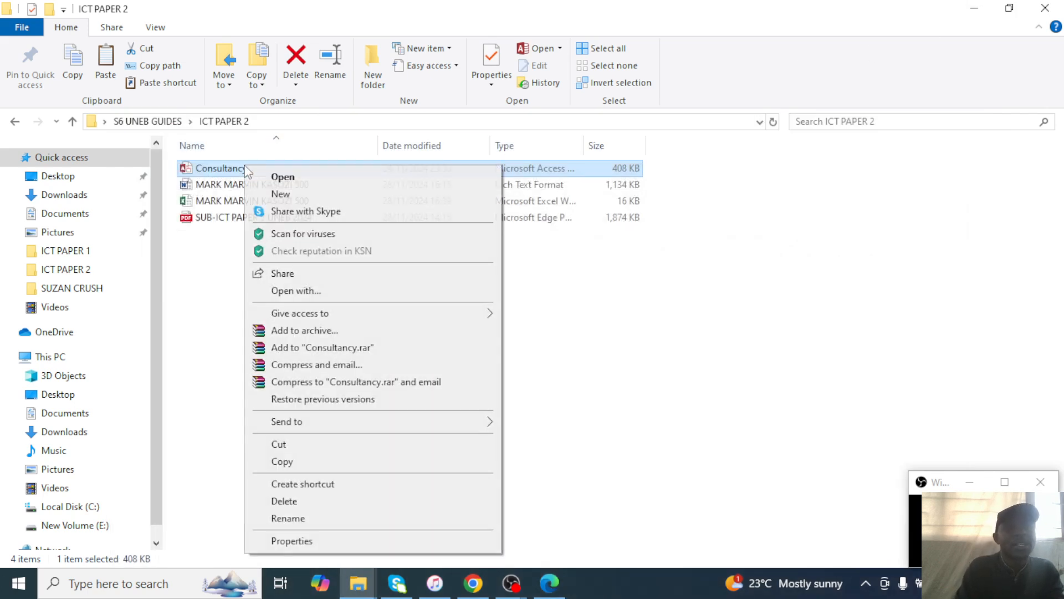
{"action": "left_click", "coordinate": [308, 520]}
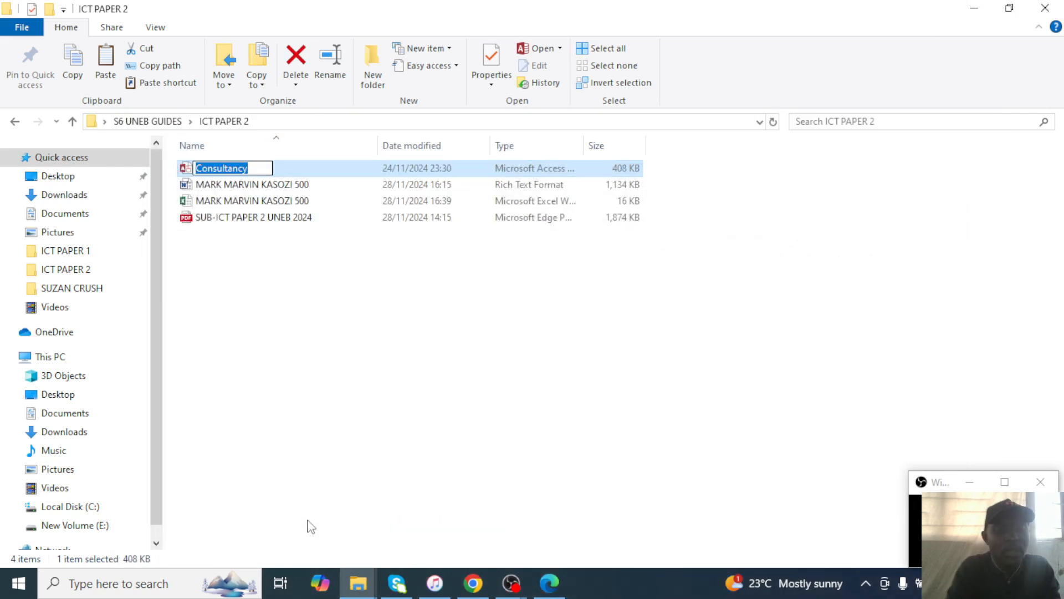
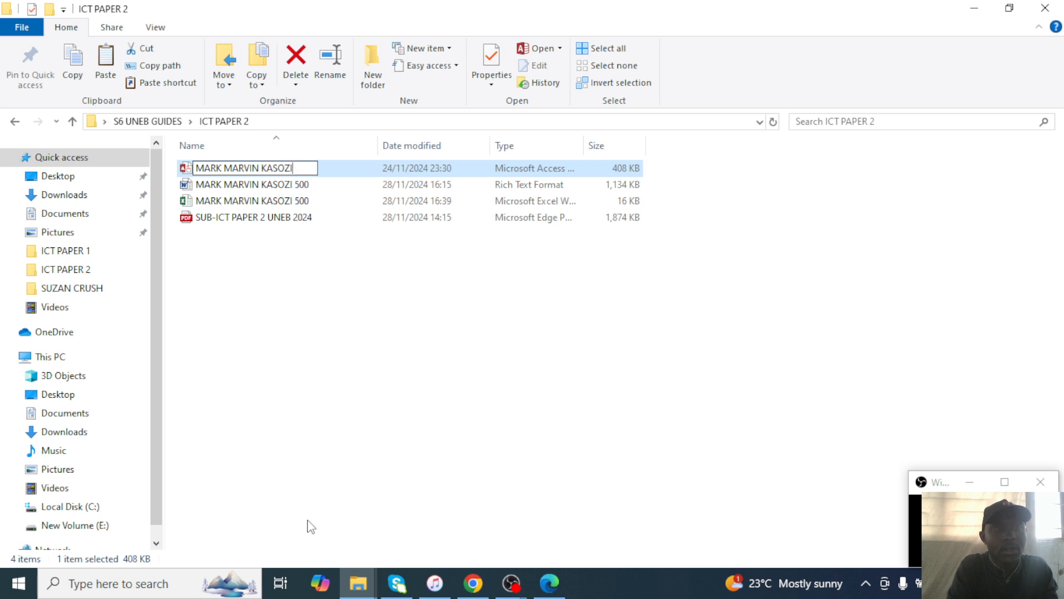
{"action": "type", "text": " 500"}
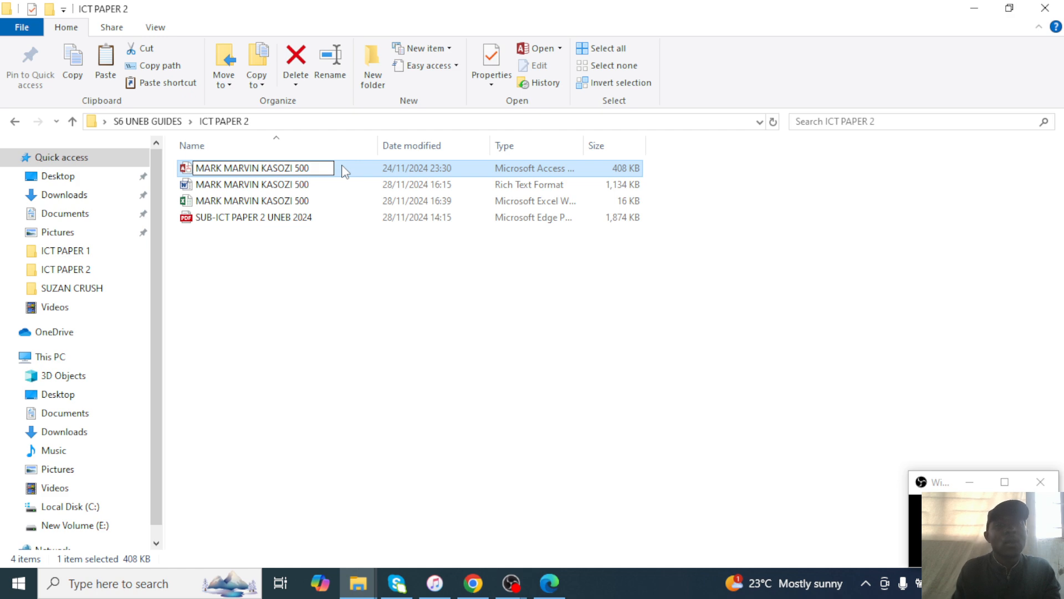
{"action": "key", "text": "Return"}
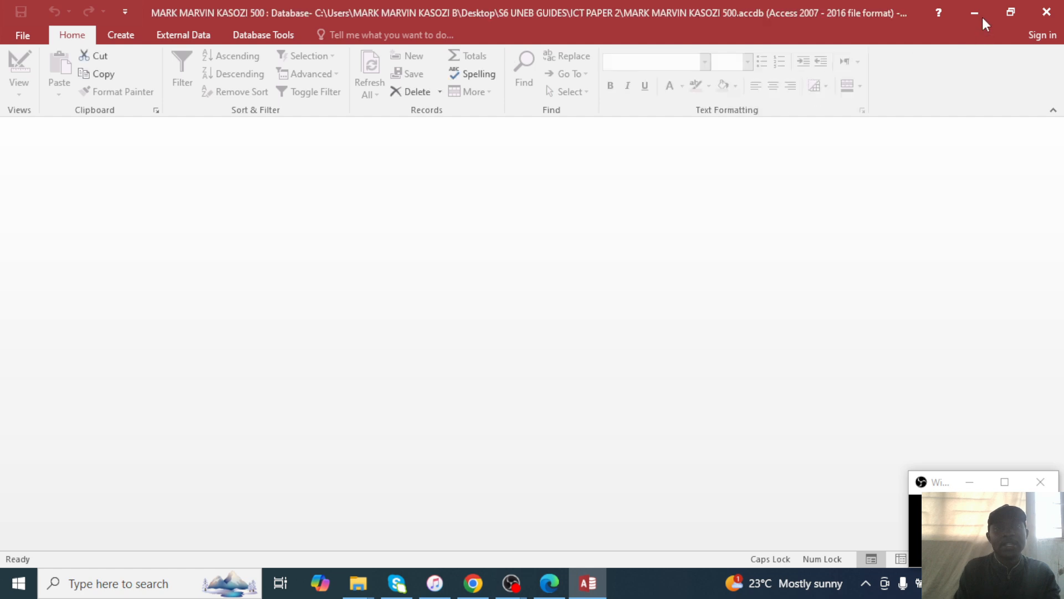
Enable the database's blocked content, view the Staff Records table, and check the exam paper.
{"action": "left_click", "coordinate": [464, 133]}
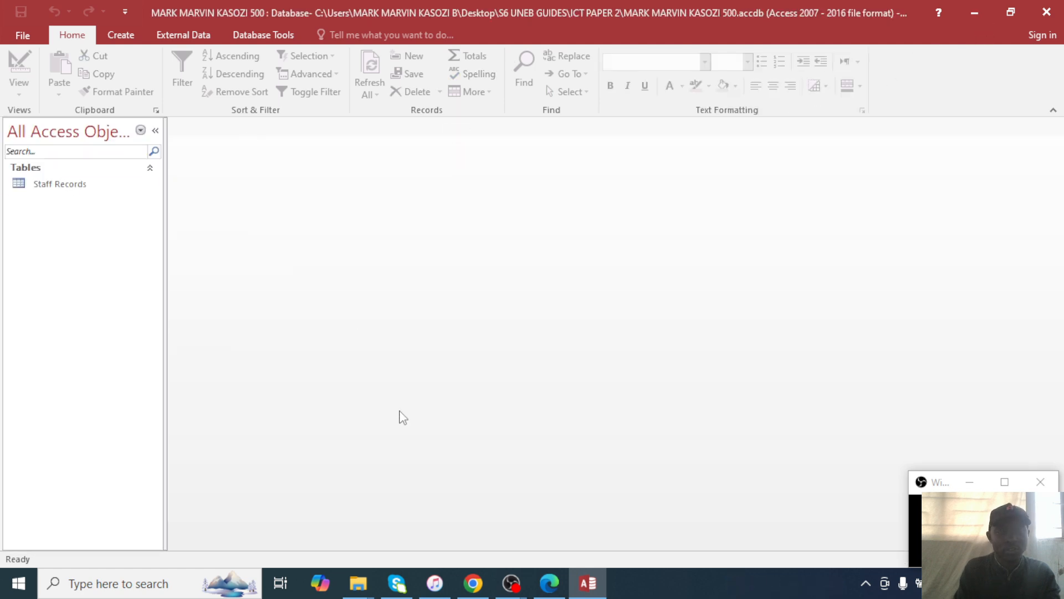
{"action": "double_click", "coordinate": [45, 190]}
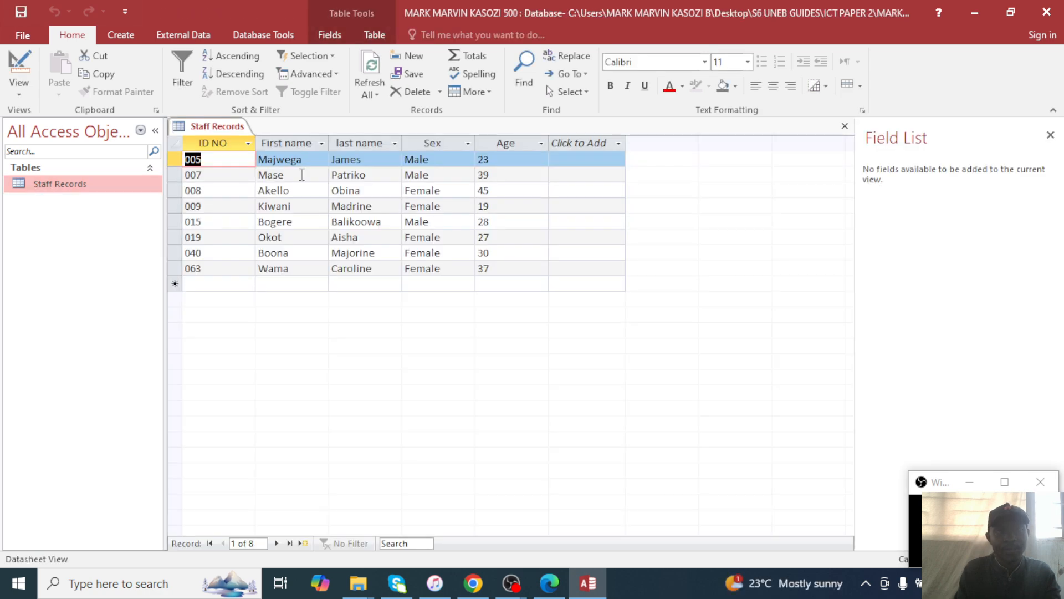
{"action": "left_click", "coordinate": [548, 583]}
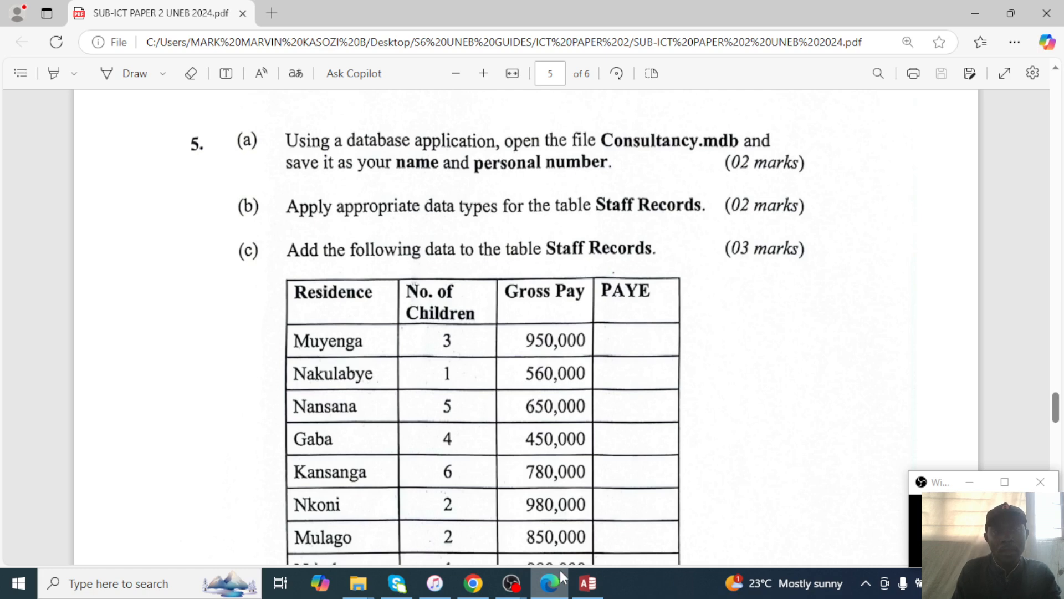
Return to Access, close the Staff Records table, and bring up its options menu.
{"action": "left_click", "coordinate": [981, 21]}
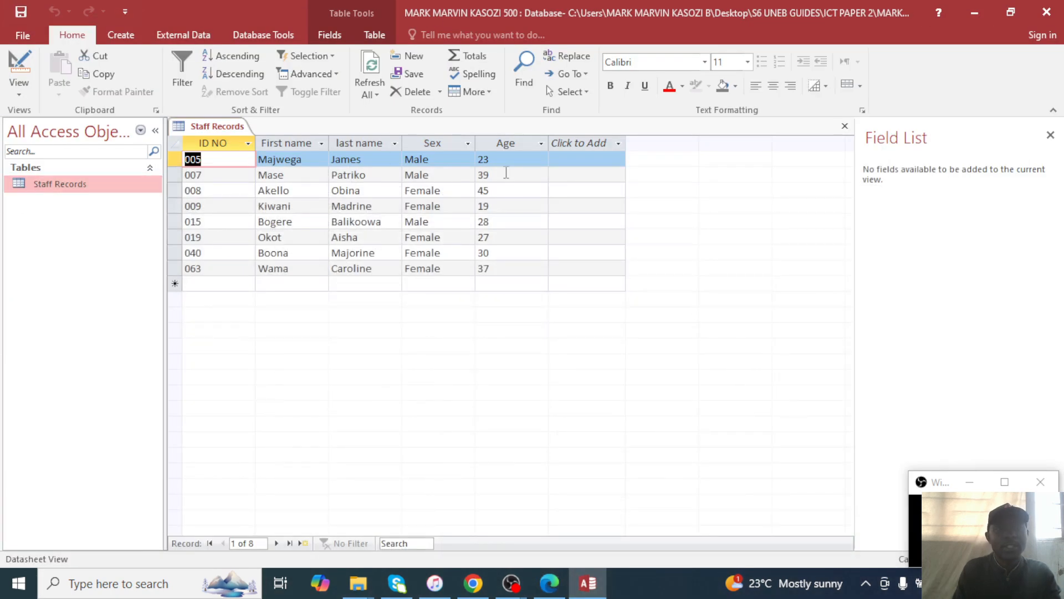
{"action": "left_click", "coordinate": [845, 126]}
{"action": "right_click", "coordinate": [28, 185]}
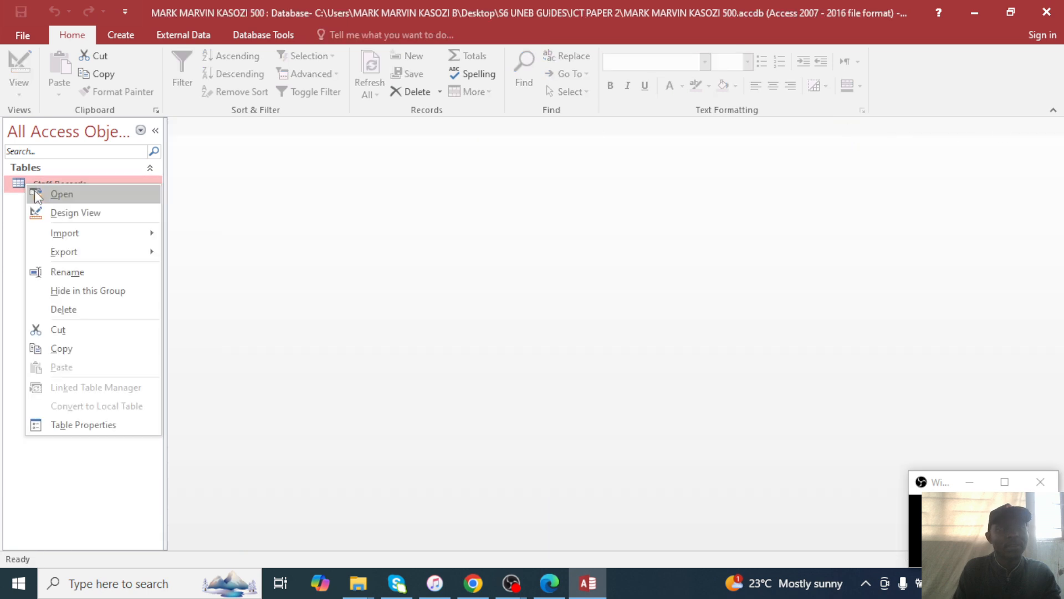
In Staff Records Design View, make ID NO a Number field and check the name fields.
{"action": "left_click", "coordinate": [85, 214]}
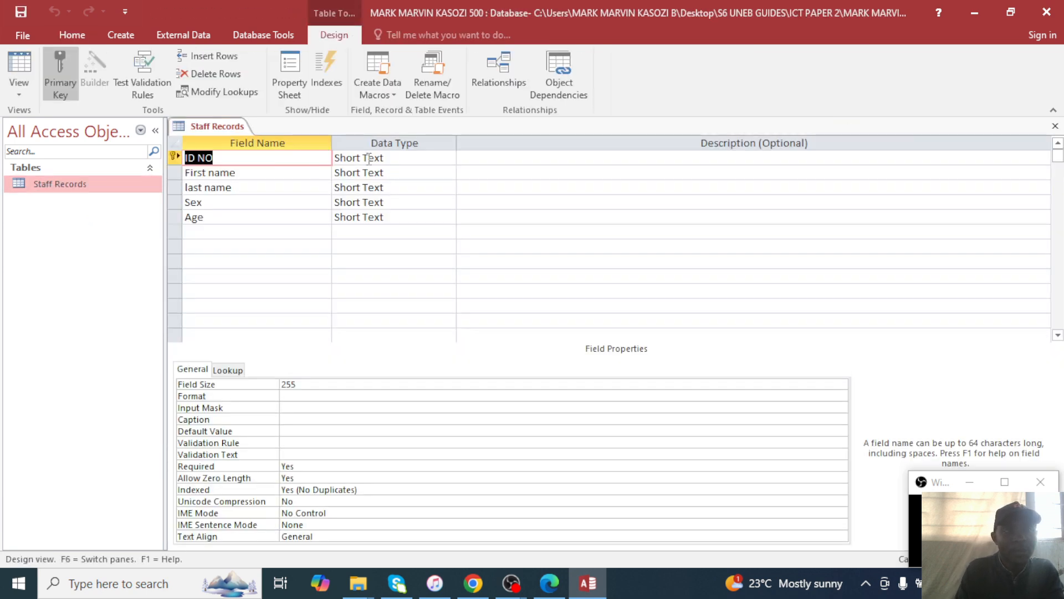
{"action": "left_click", "coordinate": [368, 158]}
{"action": "left_click", "coordinate": [449, 158]}
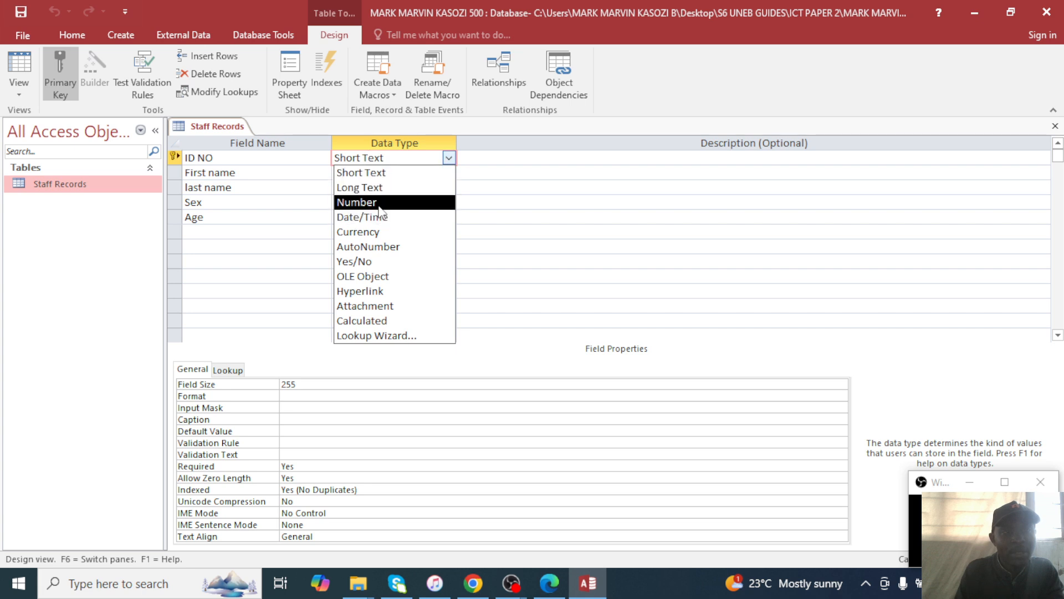
{"action": "left_click", "coordinate": [390, 203]}
{"action": "left_click", "coordinate": [394, 173]}
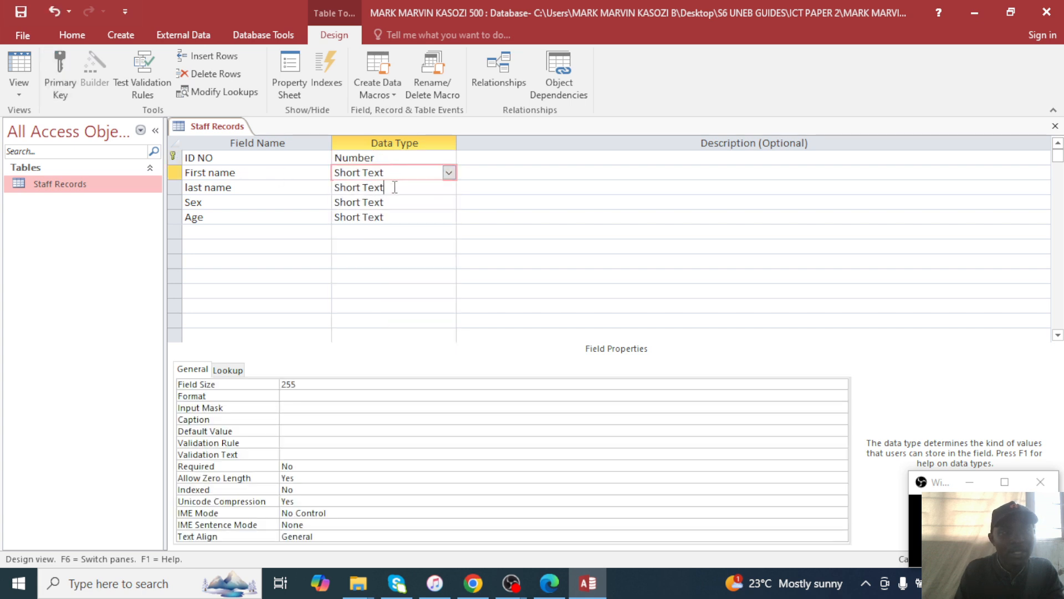
{"action": "left_click", "coordinate": [394, 187]}
Turn Sex into a Lookup Wizard field with typed values MALE and FEMALE.
{"action": "left_click", "coordinate": [376, 203]}
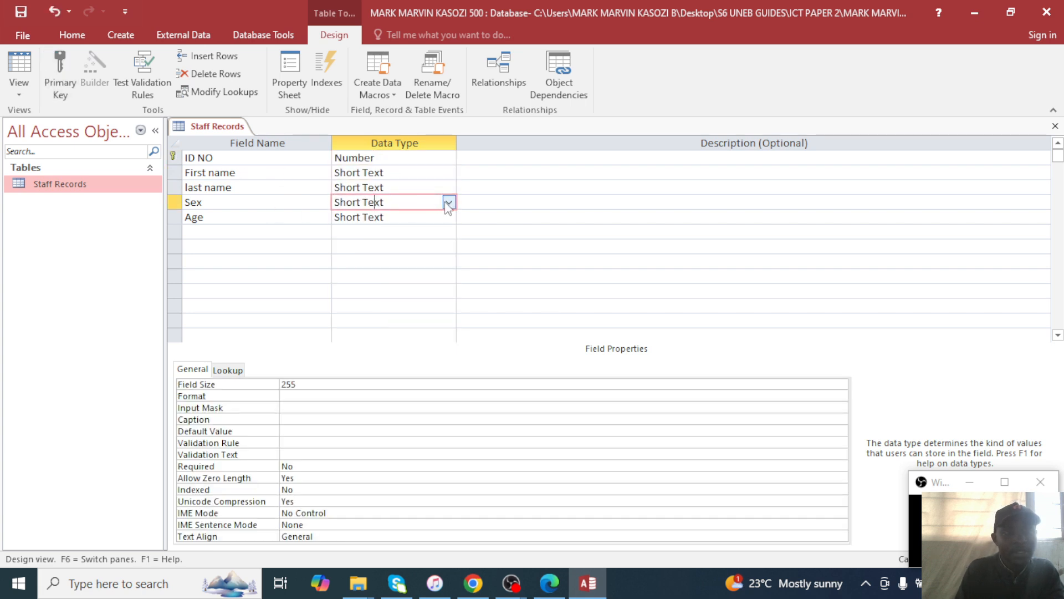
{"action": "left_click", "coordinate": [449, 203]}
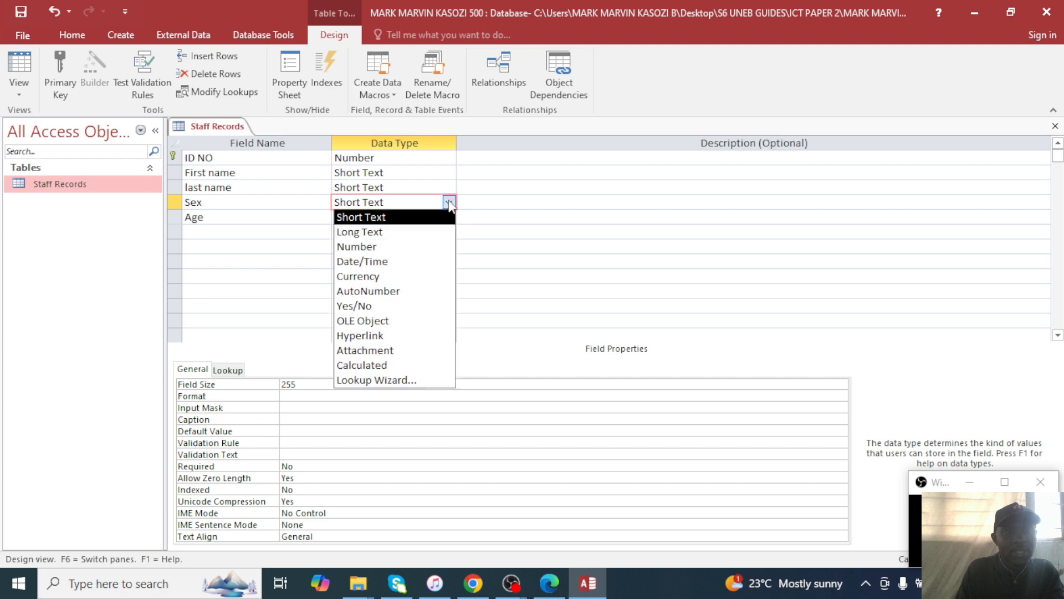
{"action": "left_click", "coordinate": [366, 380]}
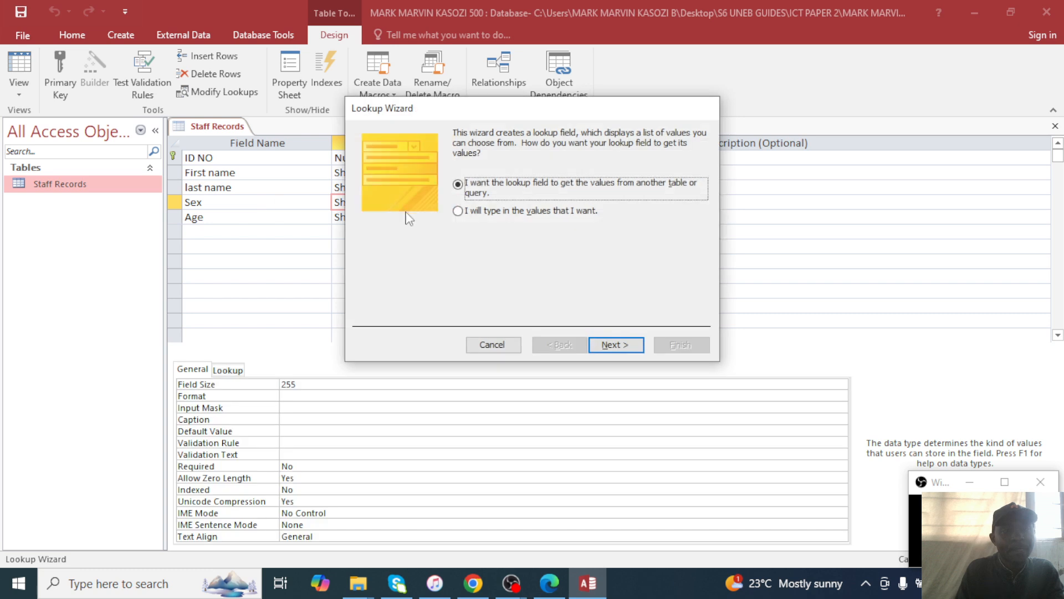
{"action": "left_click", "coordinate": [465, 215]}
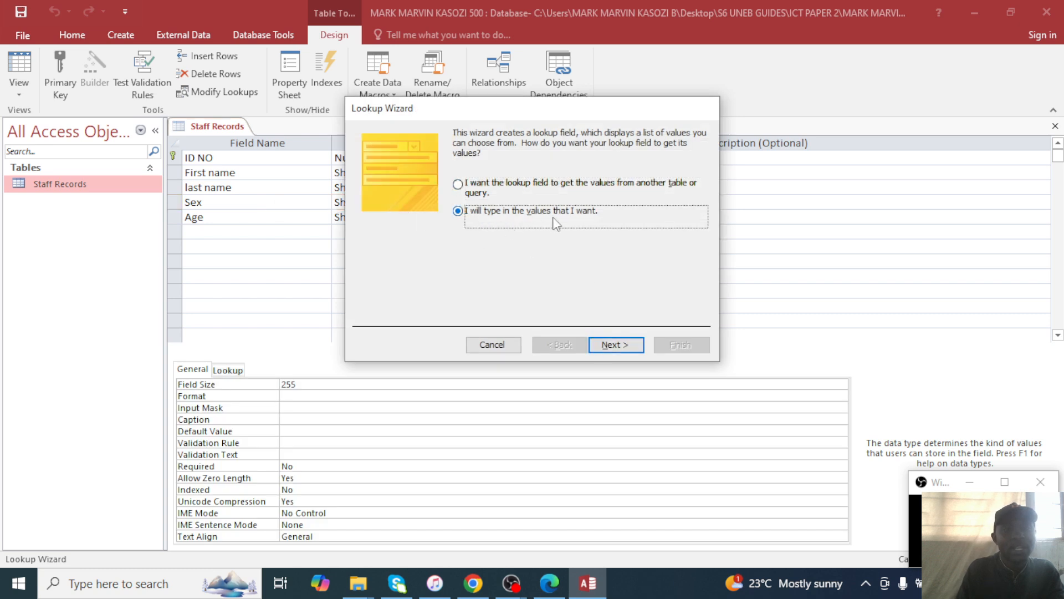
{"action": "left_click", "coordinate": [612, 342]}
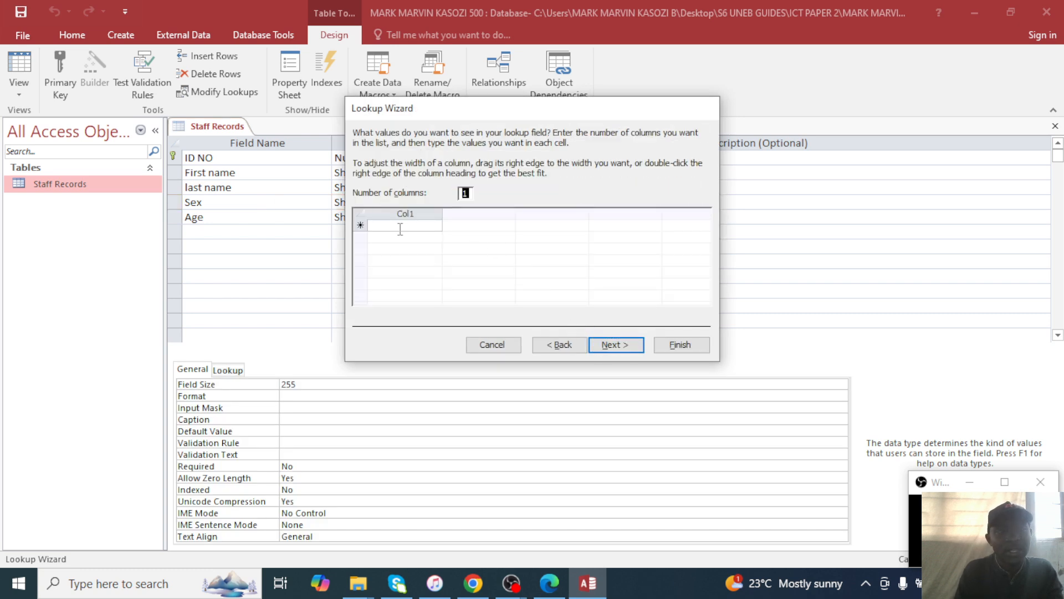
{"action": "left_click", "coordinate": [399, 226]}
{"action": "type", "text": "MA"}
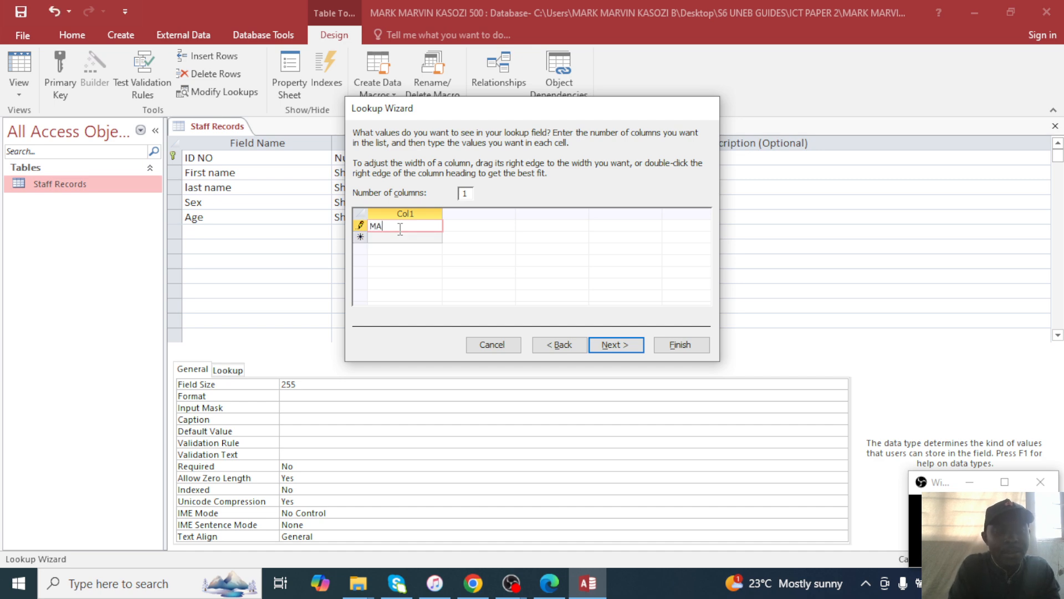
{"action": "type", "text": "LE"}
{"action": "left_click", "coordinate": [391, 237]}
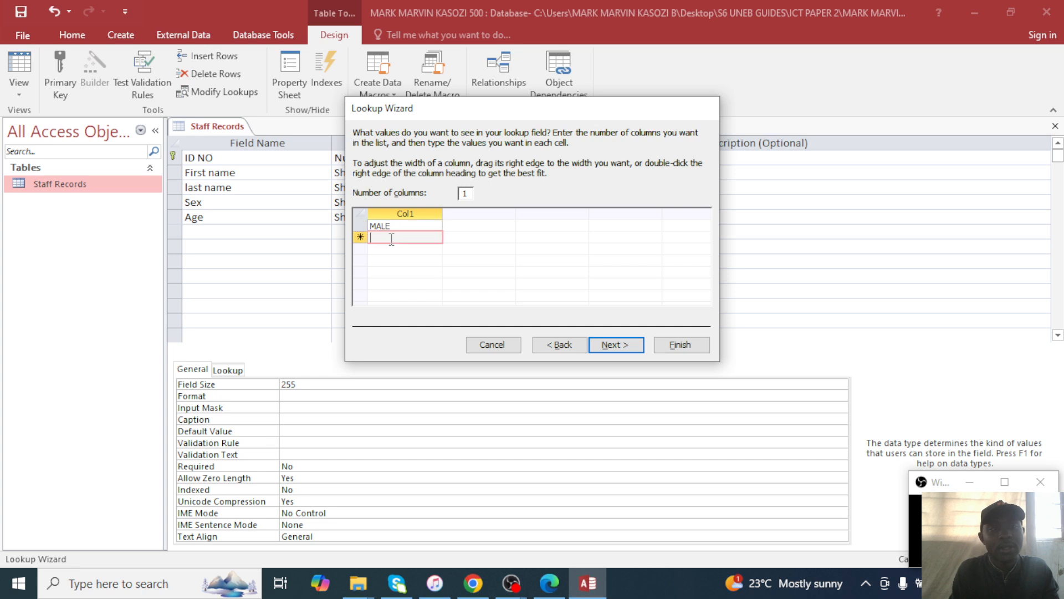
{"action": "type", "text": "FEMALE"}
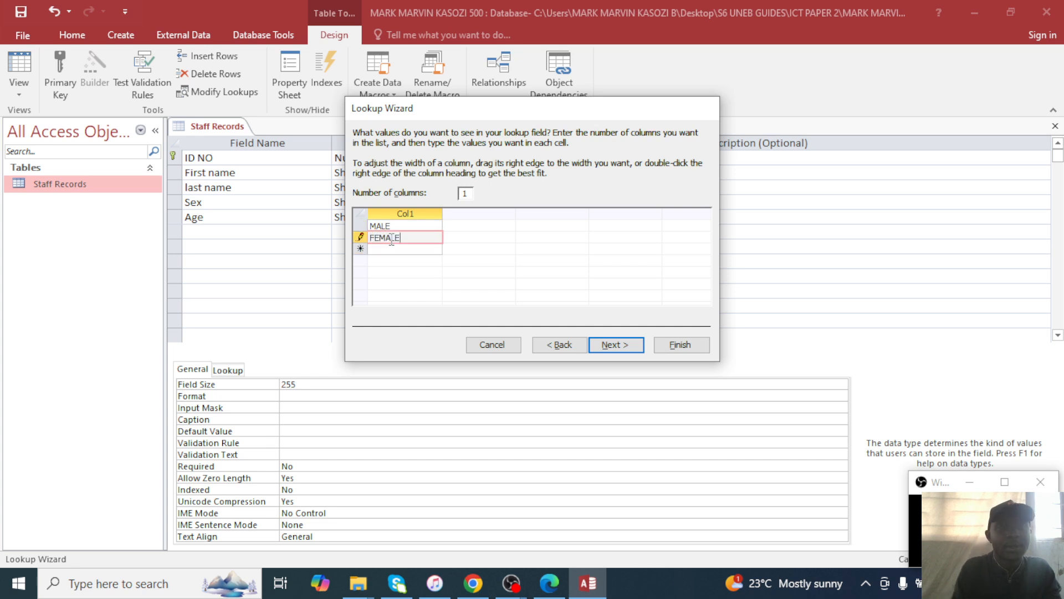
{"action": "left_click", "coordinate": [614, 344]}
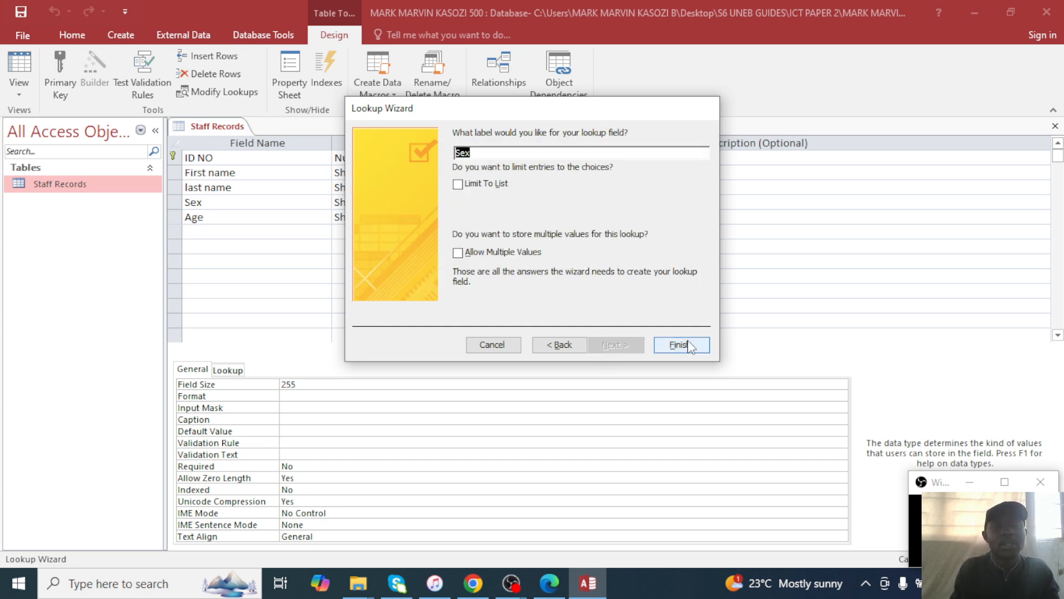
{"action": "left_click", "coordinate": [681, 345]}
Make Age a Number field, save the design despite the data-loss warning, and reopen the datasheet.
{"action": "left_click", "coordinate": [342, 221]}
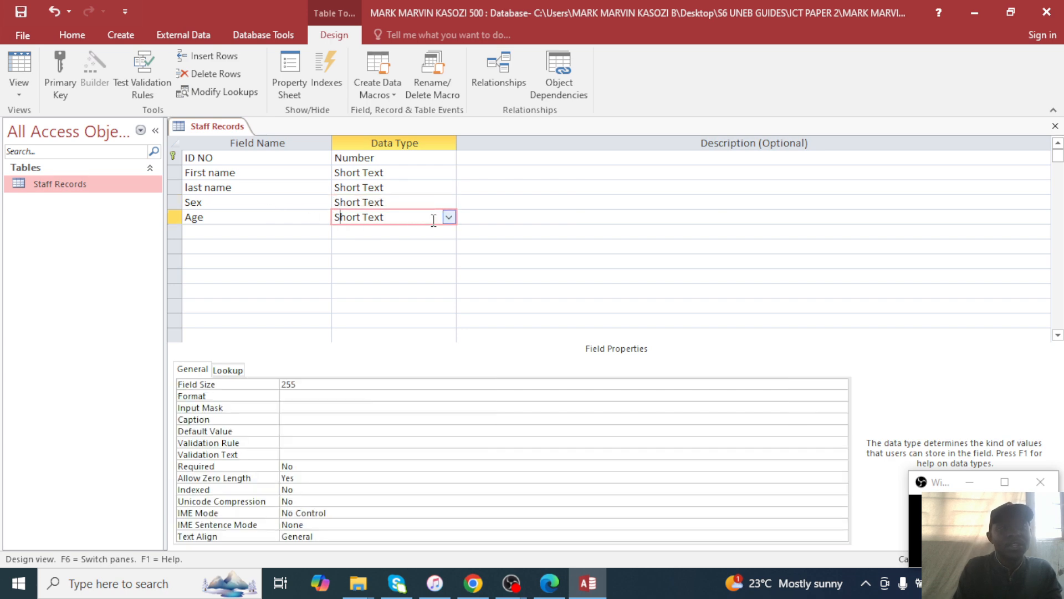
{"action": "left_click", "coordinate": [448, 217]}
{"action": "left_click", "coordinate": [385, 263]}
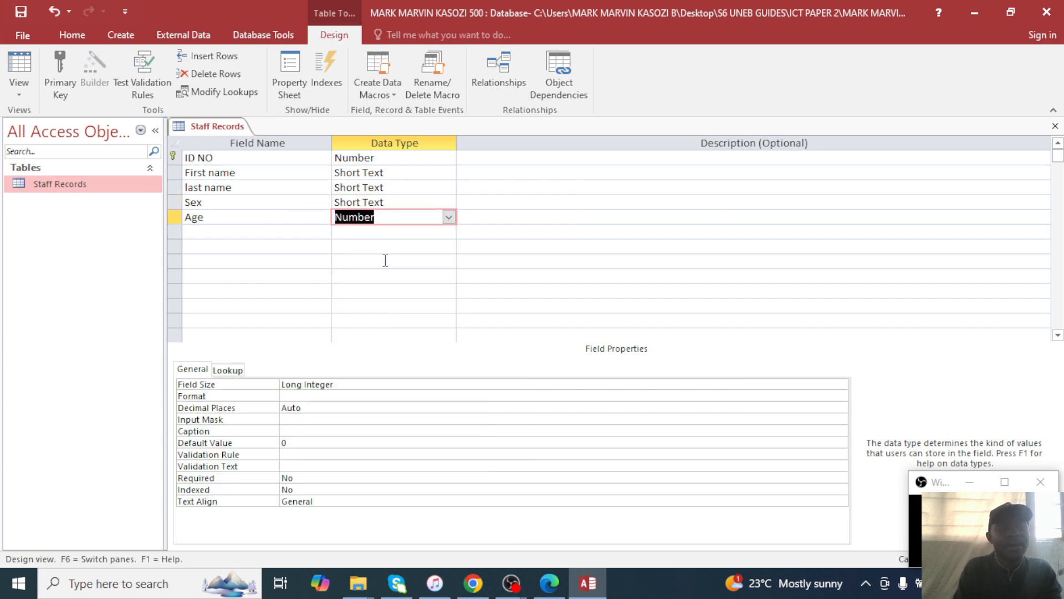
{"action": "key", "text": "ctrl+s"}
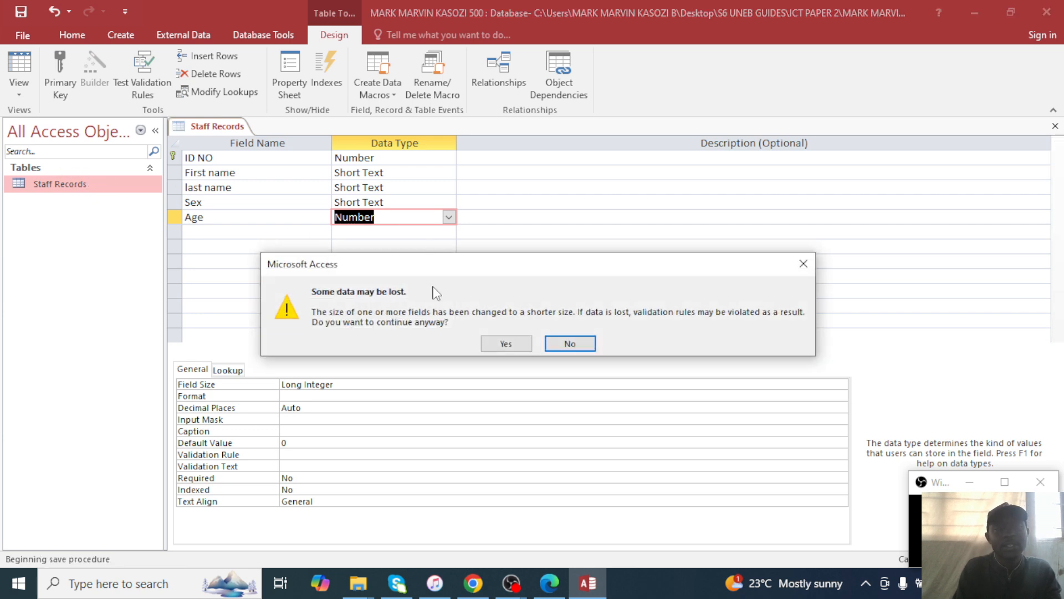
{"action": "left_click", "coordinate": [506, 343]}
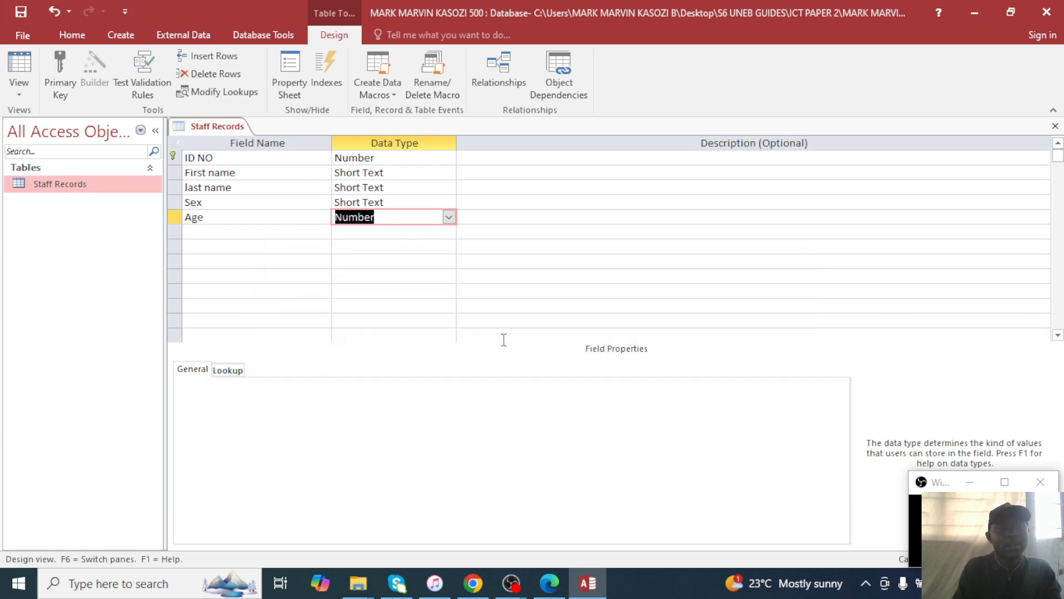
{"action": "double_click", "coordinate": [143, 188]}
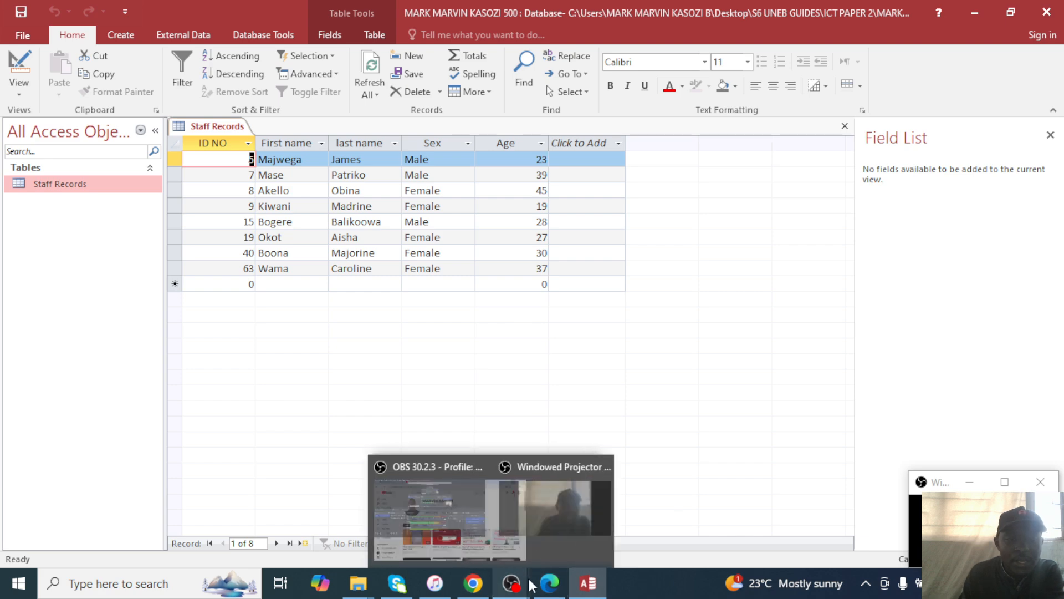
Compare question 5(c)'s Residence, Children and Gross Pay table with the database, ending on the PDF.
{"action": "left_click", "coordinate": [549, 583]}
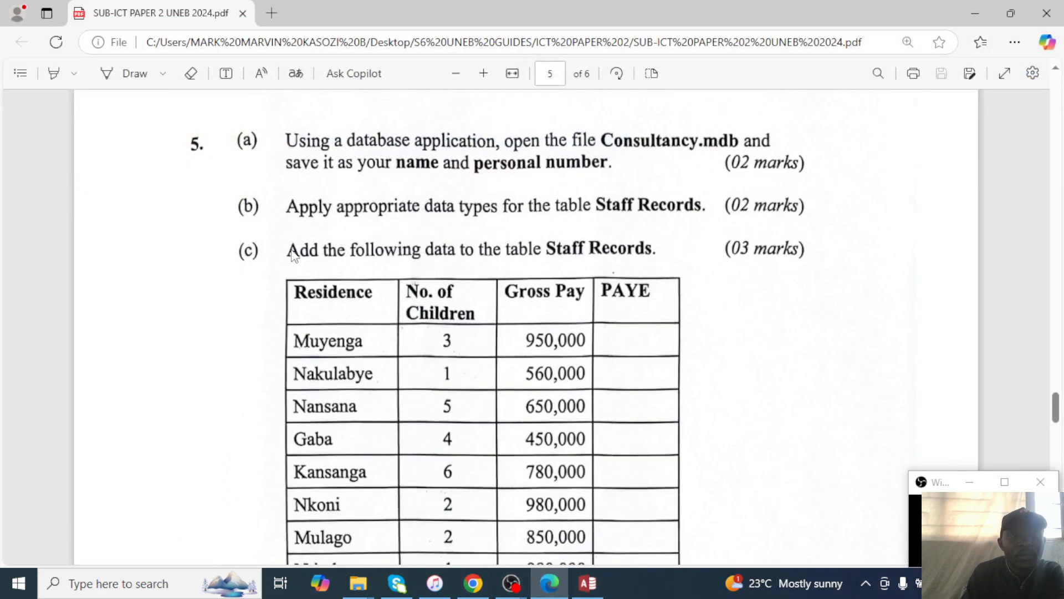
{"action": "scroll", "coordinate": [291, 247], "scroll_direction": "down", "scroll_amount": 3}
{"action": "scroll", "coordinate": [291, 243], "scroll_direction": "up", "scroll_amount": 2}
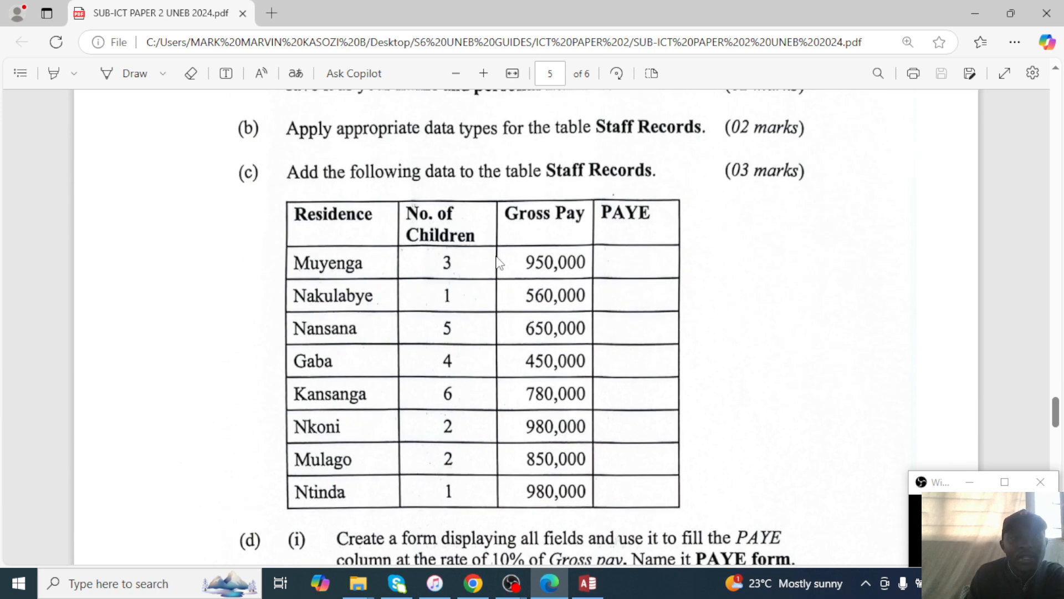
{"action": "left_click", "coordinate": [588, 590]}
{"action": "left_click", "coordinate": [588, 590]}
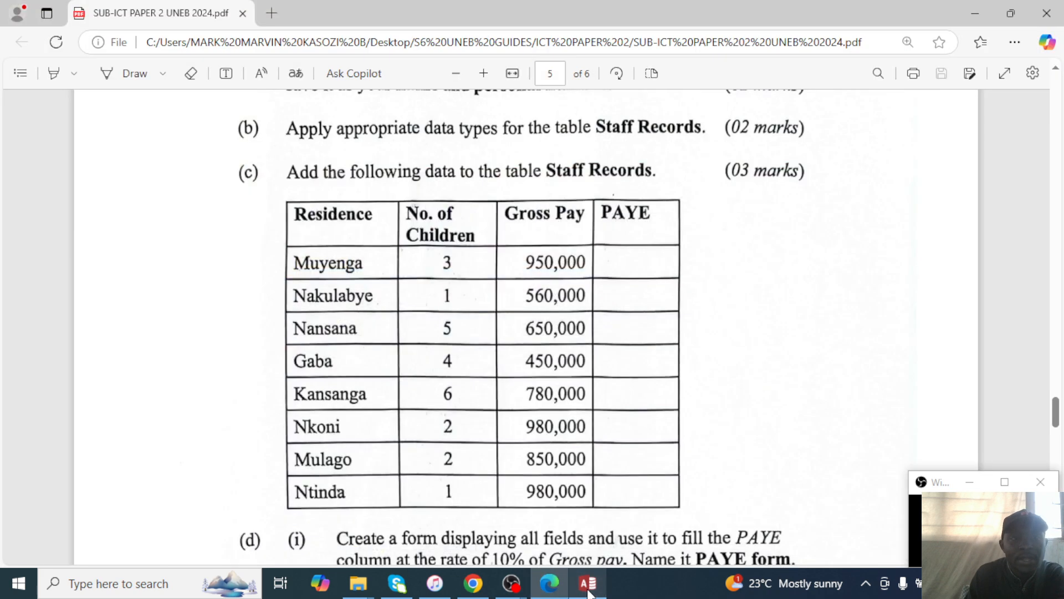
{"action": "left_click", "coordinate": [588, 590]}
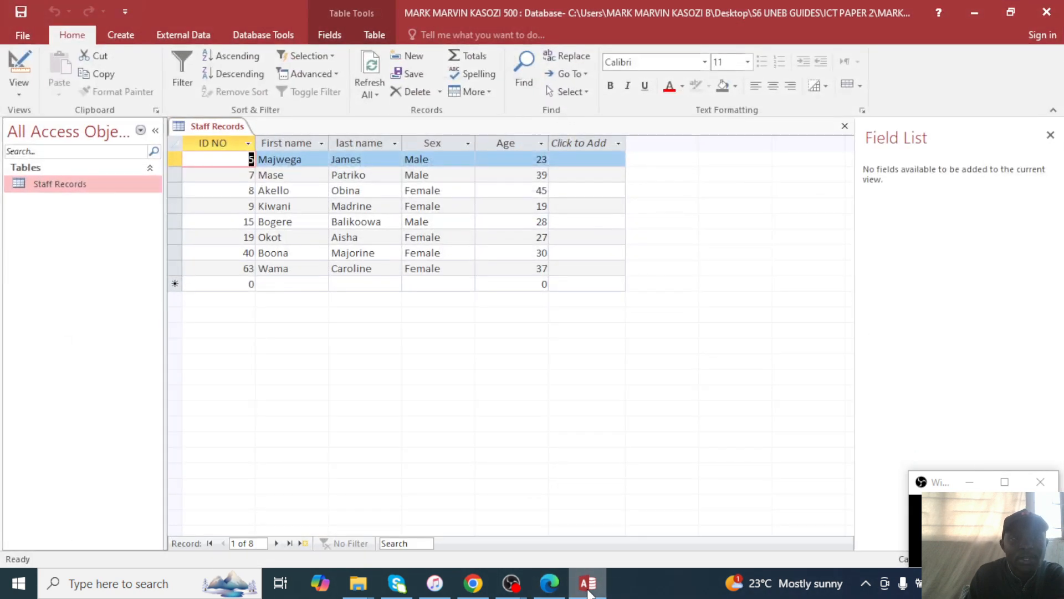
{"action": "left_click", "coordinate": [588, 590]}
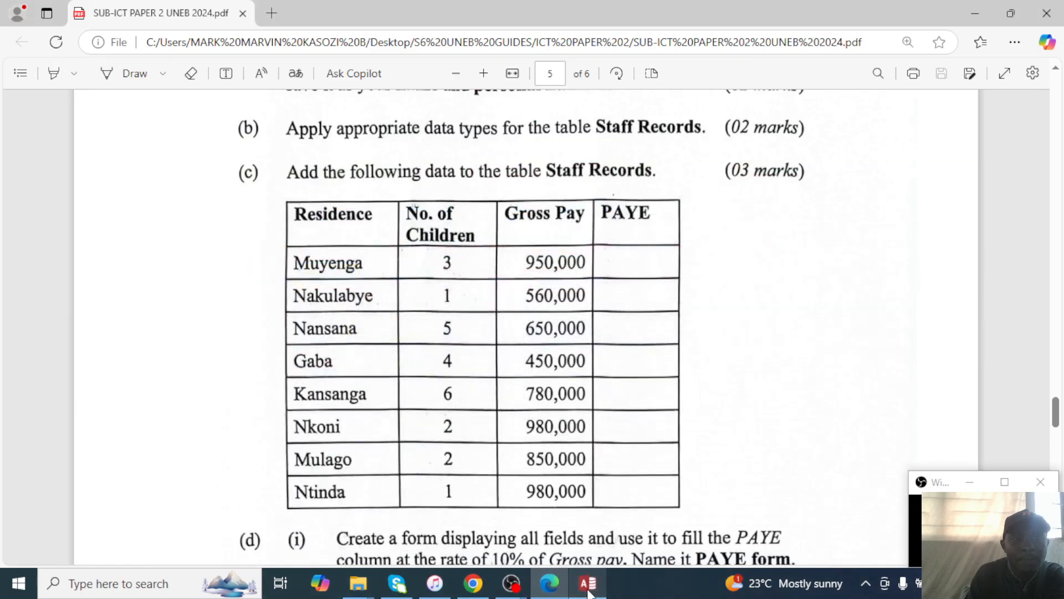
{"action": "scroll", "coordinate": [569, 438], "scroll_direction": "down", "scroll_amount": 1}
{"action": "scroll", "coordinate": [421, 311], "scroll_direction": "up", "scroll_amount": 1}
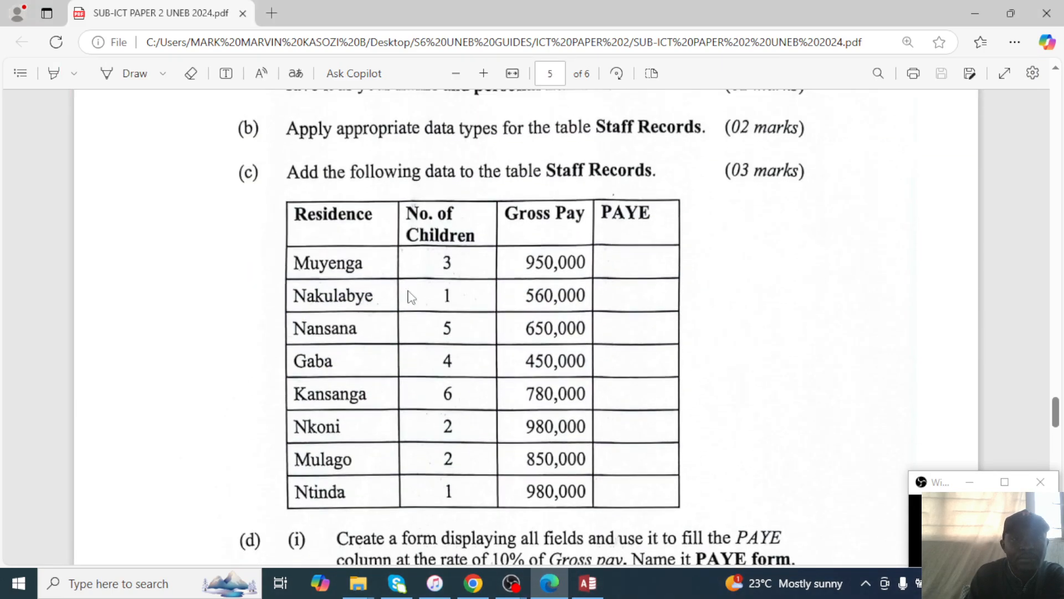
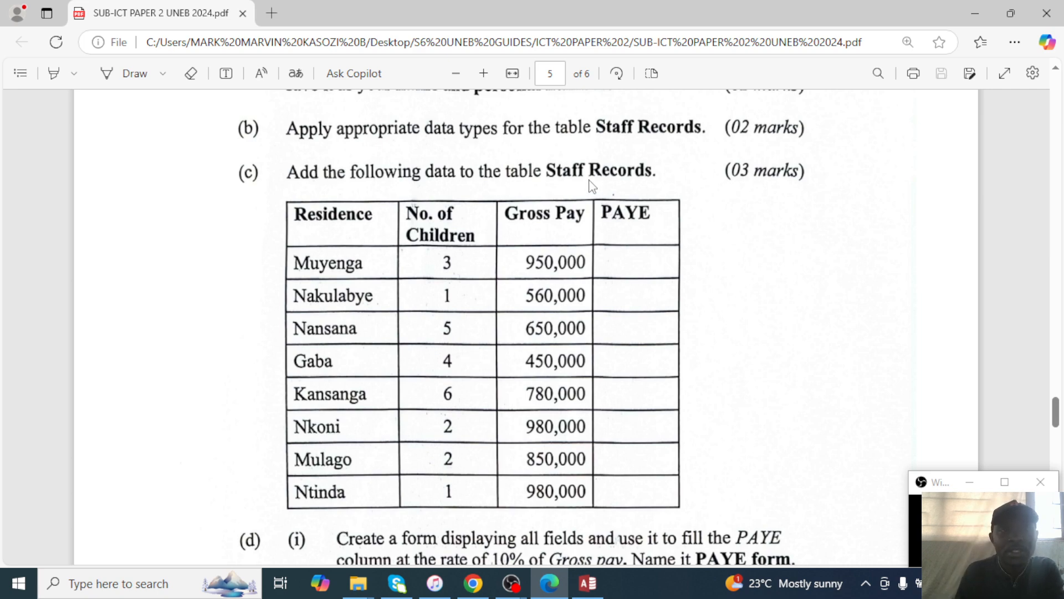
Close the Staff Records datasheet and reopen it in Design View, on the empty row below Age.
{"action": "left_click", "coordinate": [974, 14]}
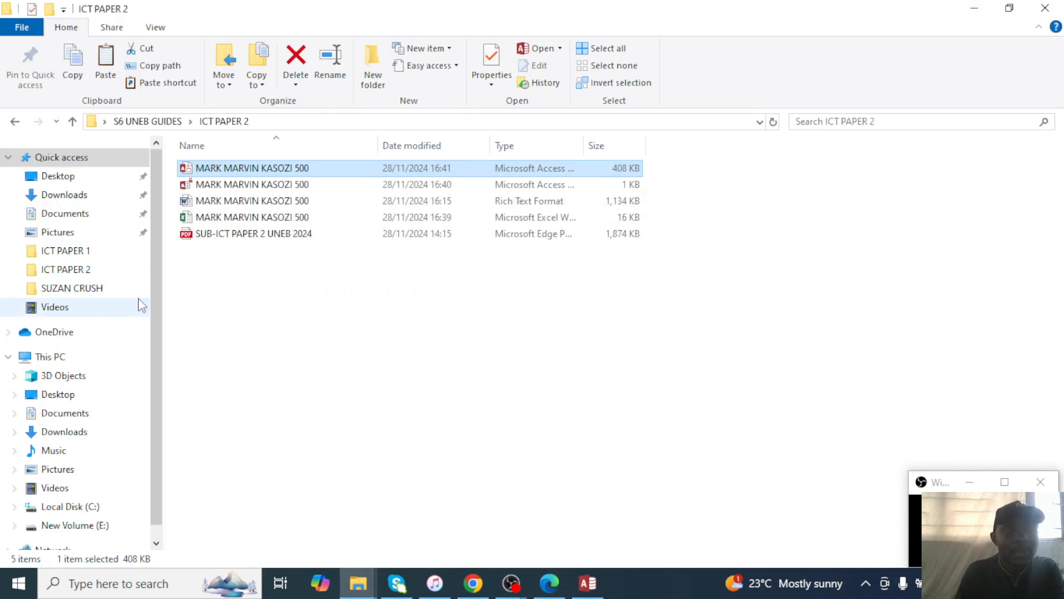
{"action": "left_click", "coordinate": [586, 583]}
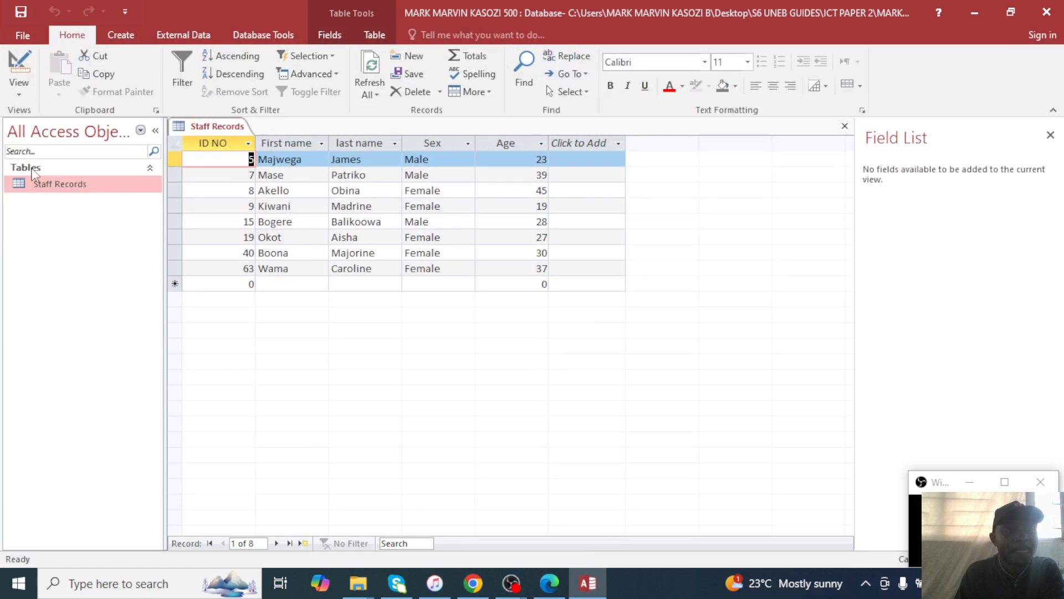
{"action": "left_click", "coordinate": [845, 127]}
{"action": "right_click", "coordinate": [77, 189]}
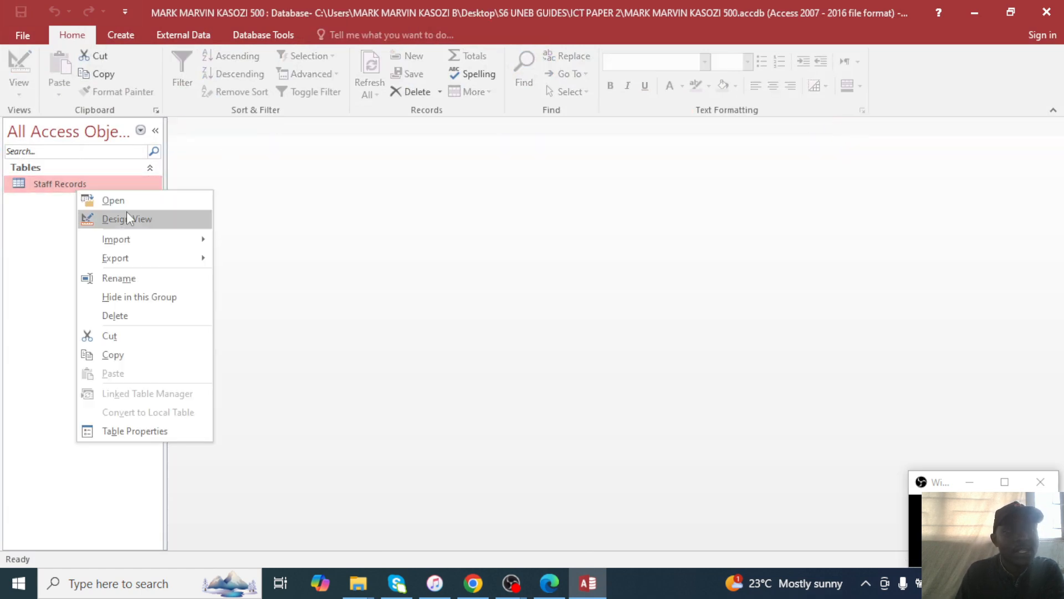
{"action": "left_click", "coordinate": [126, 212]}
{"action": "left_click", "coordinate": [300, 235]}
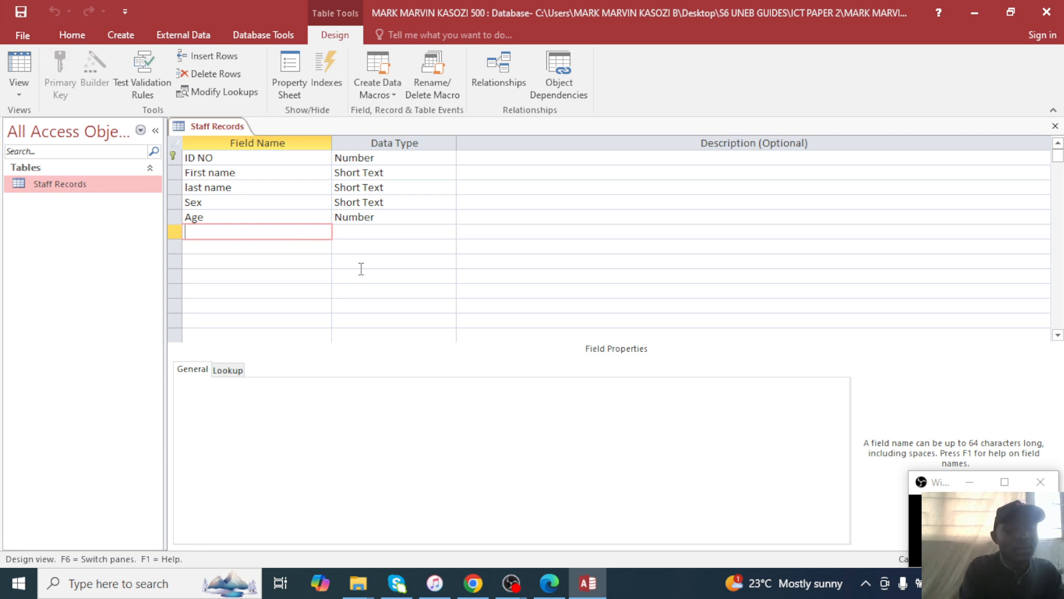
Add the field names RESIDENCE, NO OF CHILDREN, GROSS PAY and PAYE below Age.
{"action": "type", "text": "RESIDENC"}
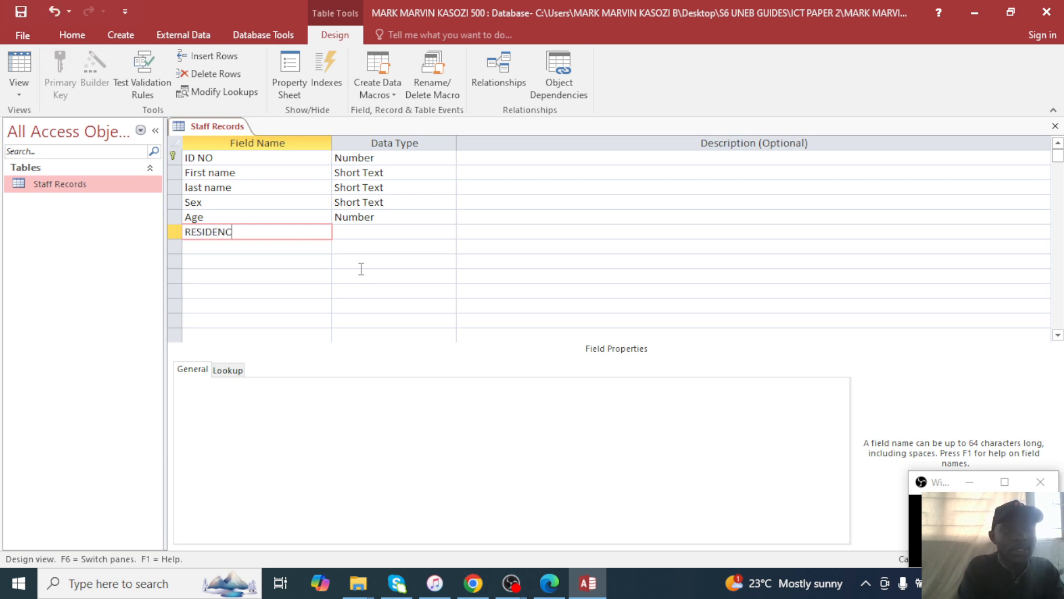
{"action": "type", "text": "E"}
{"action": "key", "text": "Down"}
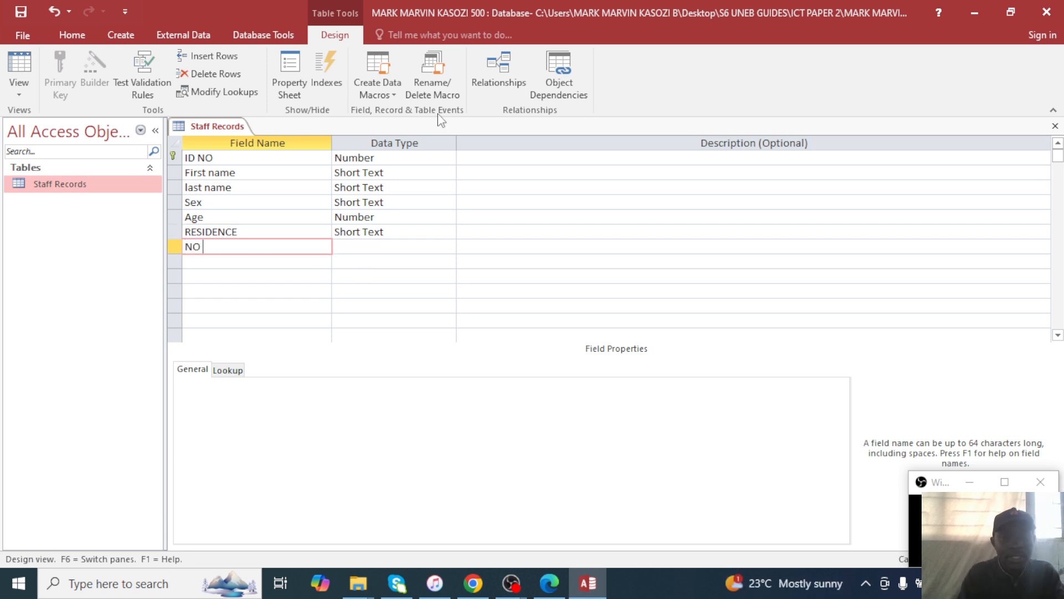
{"action": "left_click", "coordinate": [555, 580]}
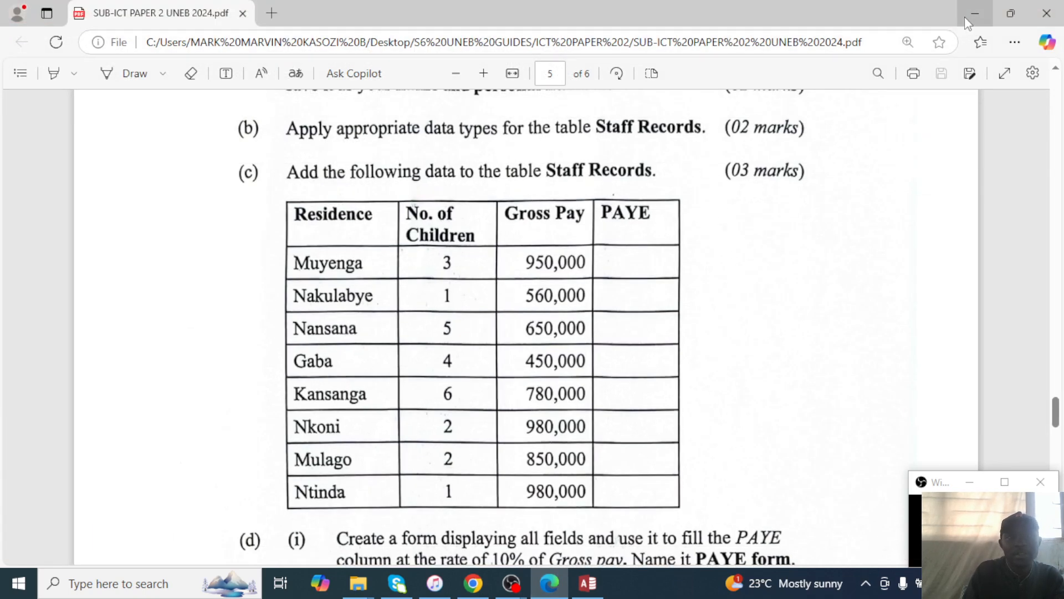
{"action": "left_click", "coordinate": [994, 26]}
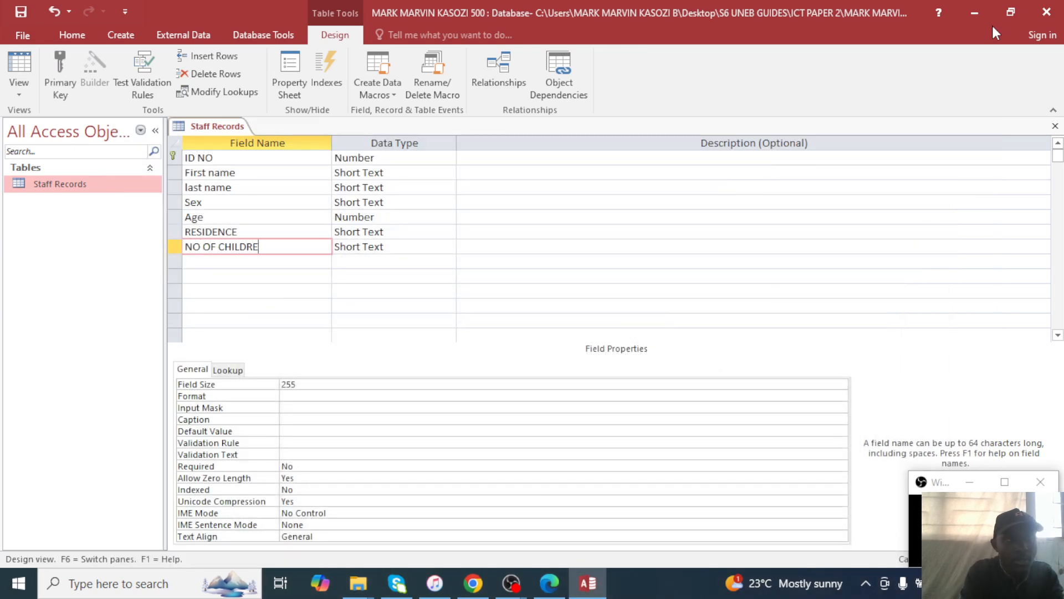
{"action": "key", "text": "Down"}
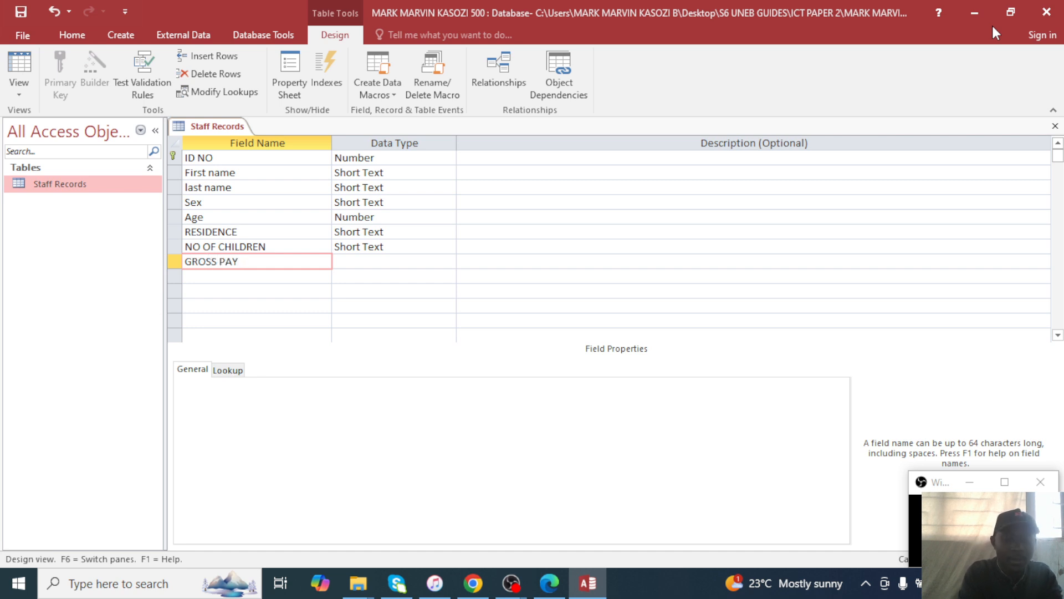
{"action": "key", "text": "Down"}
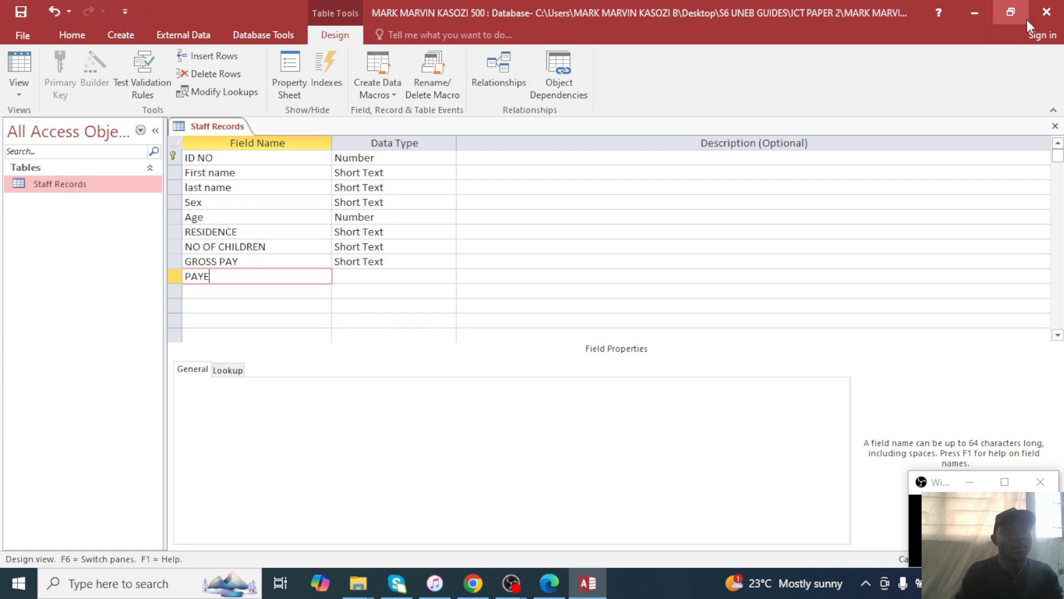
{"action": "left_click", "coordinate": [408, 230]}
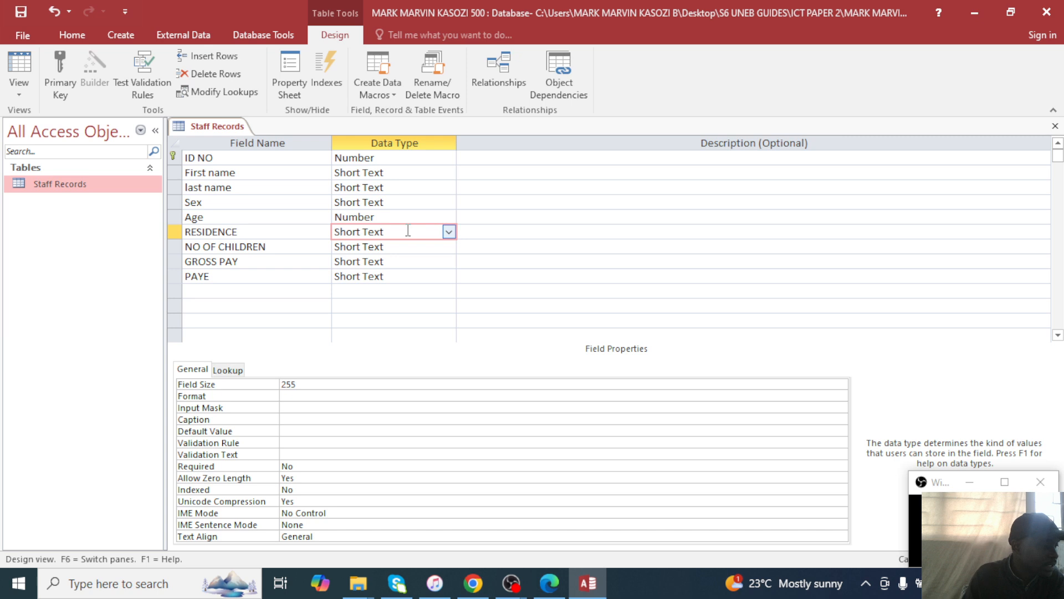
Make NO OF CHILDREN a Number field and GROSS PAY a Currency field.
{"action": "left_click", "coordinate": [441, 246]}
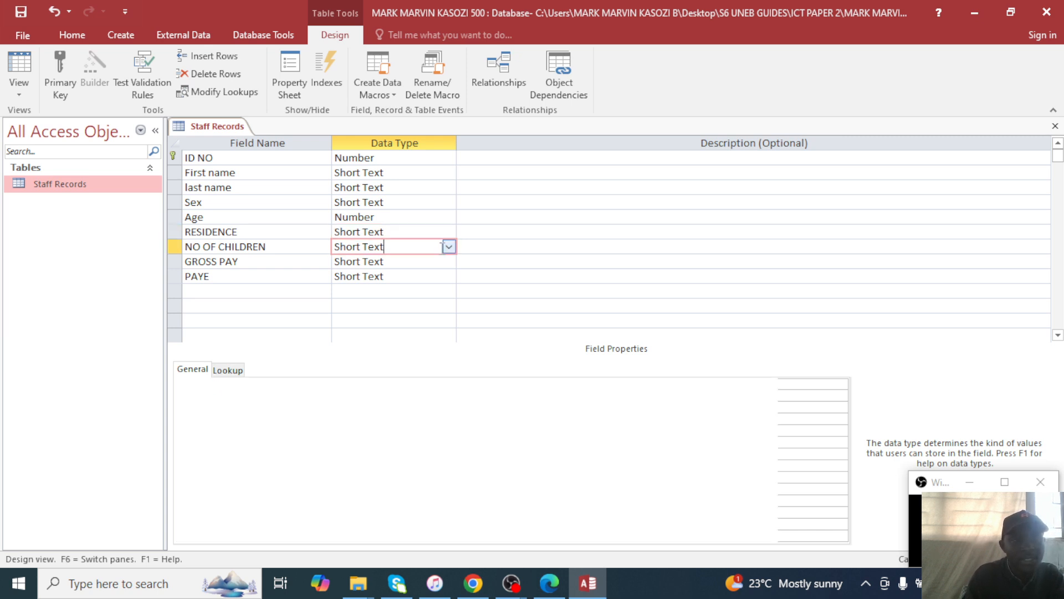
{"action": "left_click", "coordinate": [449, 247]}
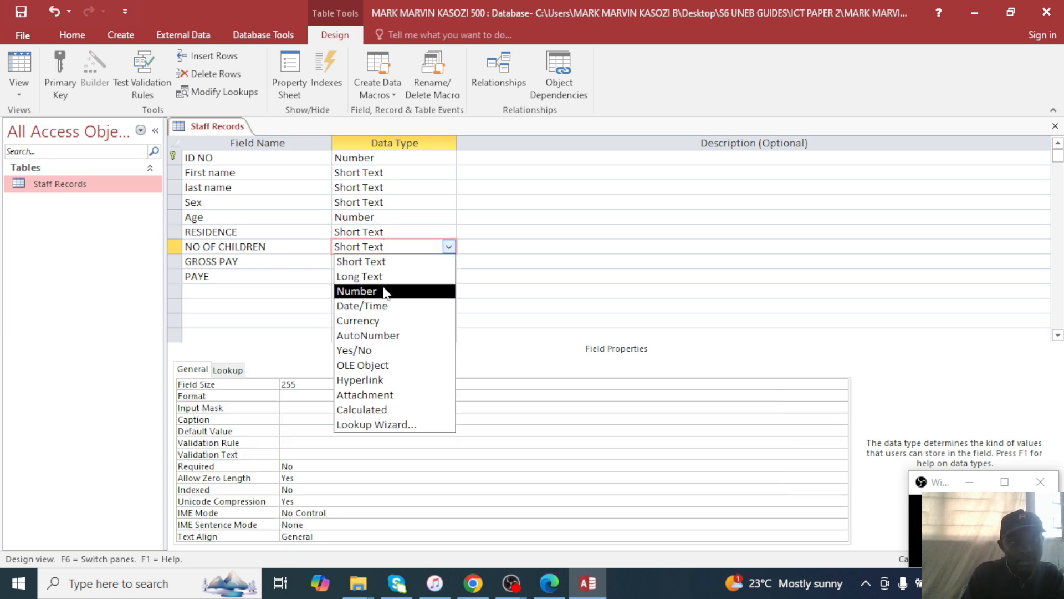
{"action": "left_click", "coordinate": [361, 292]}
{"action": "left_click", "coordinate": [402, 261]}
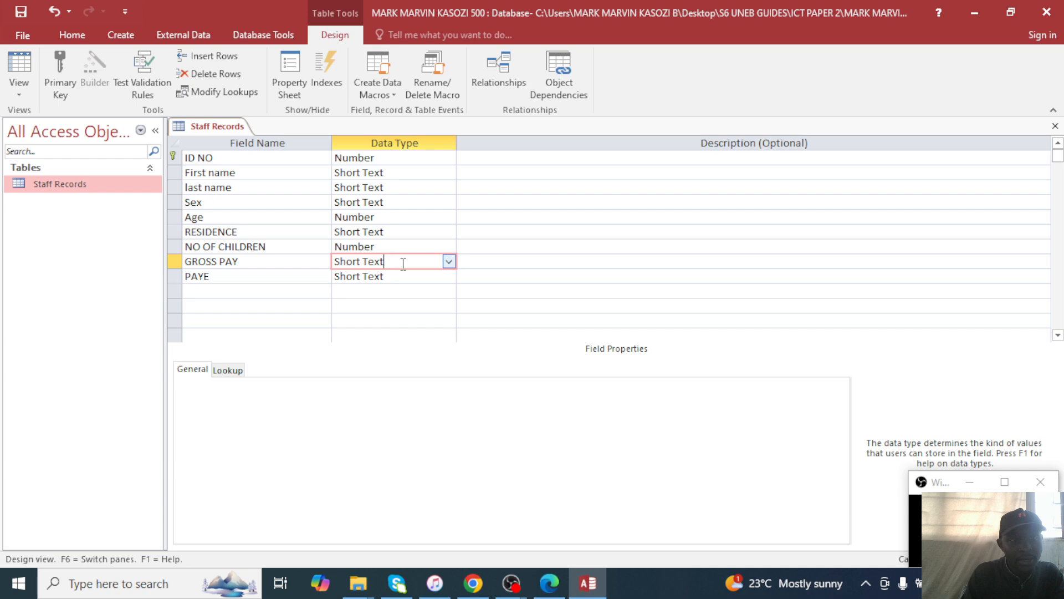
{"action": "left_click", "coordinate": [449, 263]}
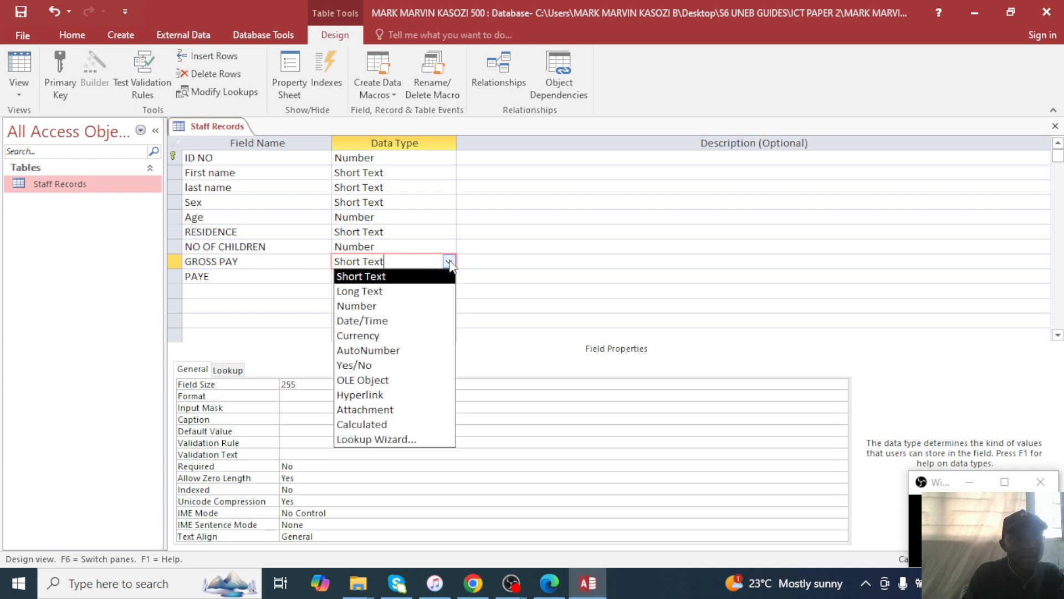
{"action": "left_click", "coordinate": [366, 334]}
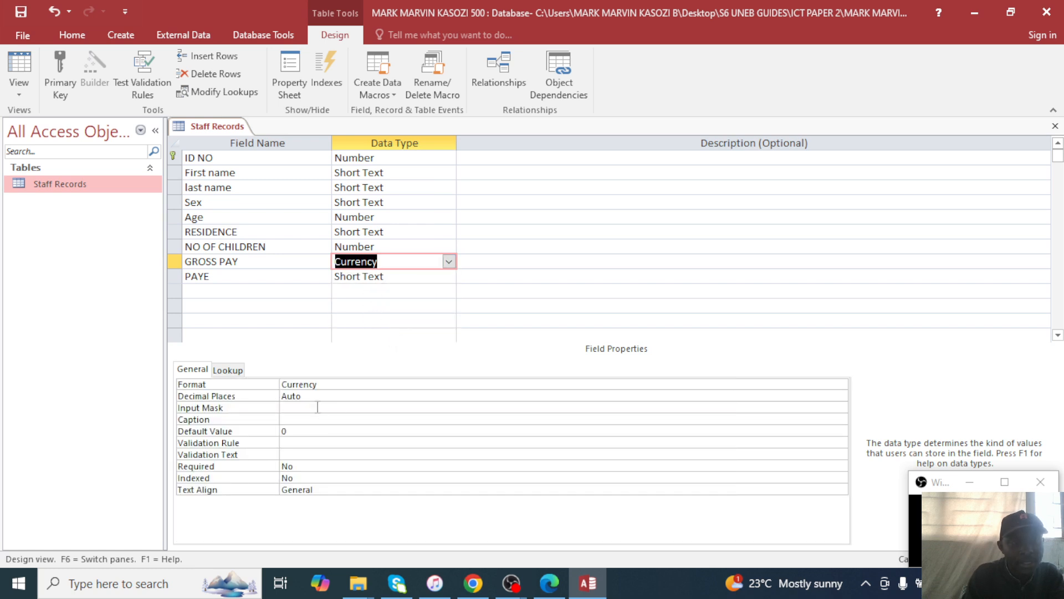
Try Standard format with 0 decimal places on GROSS PAY, then undo it back to Currency.
{"action": "left_click", "coordinate": [328, 385]}
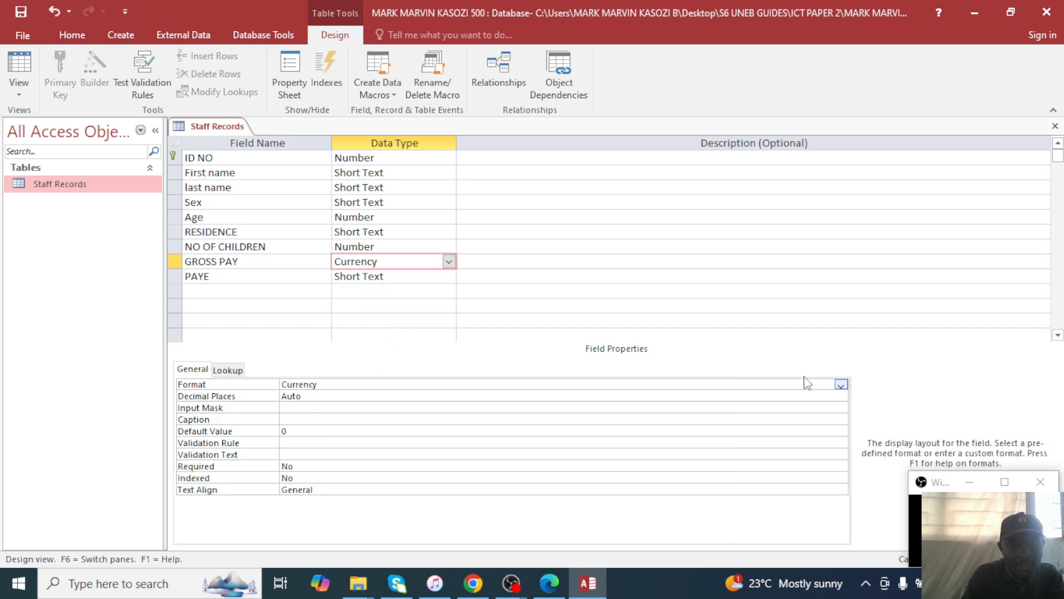
{"action": "left_click", "coordinate": [841, 385]}
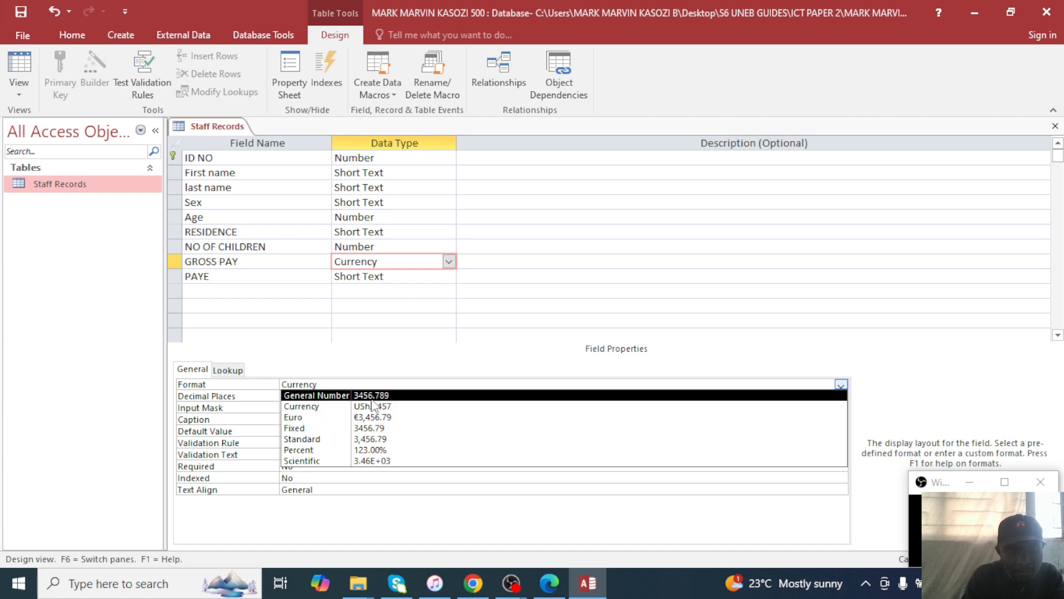
{"action": "left_click", "coordinate": [366, 439]}
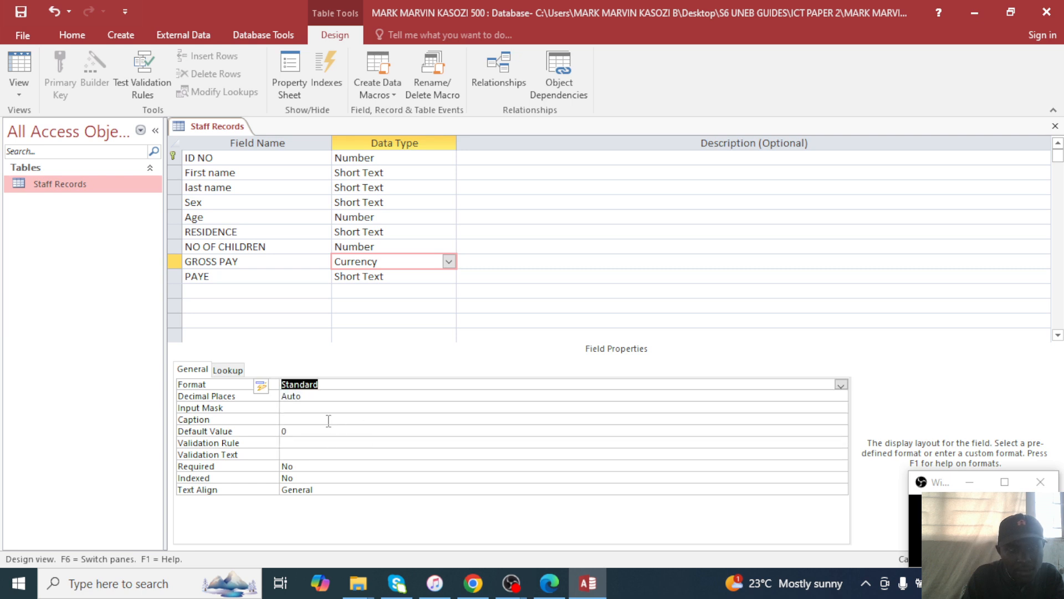
{"action": "left_click", "coordinate": [336, 397]}
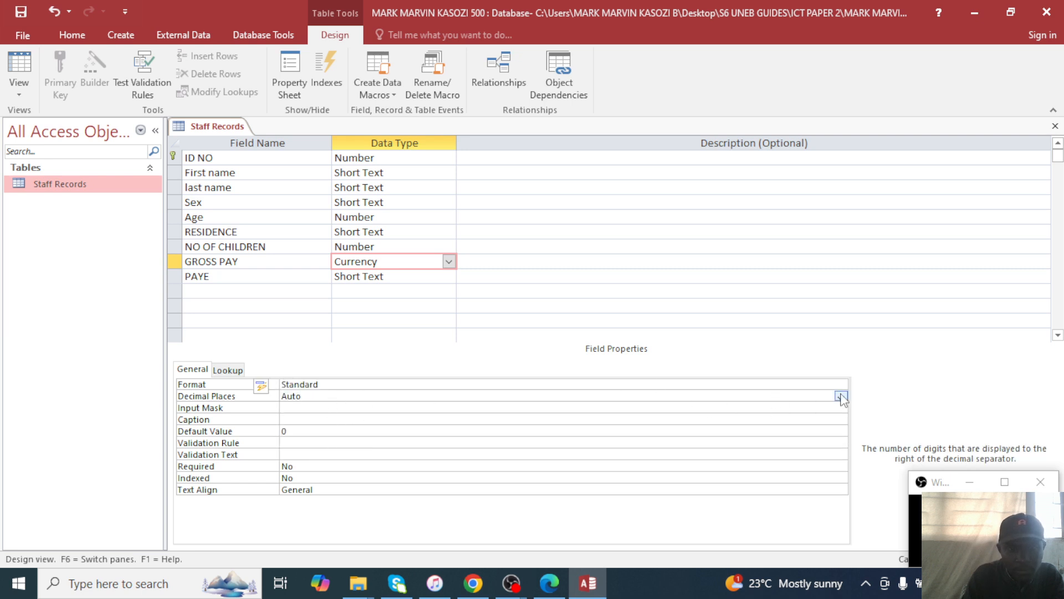
{"action": "left_click", "coordinate": [841, 397]}
{"action": "left_click", "coordinate": [293, 232]}
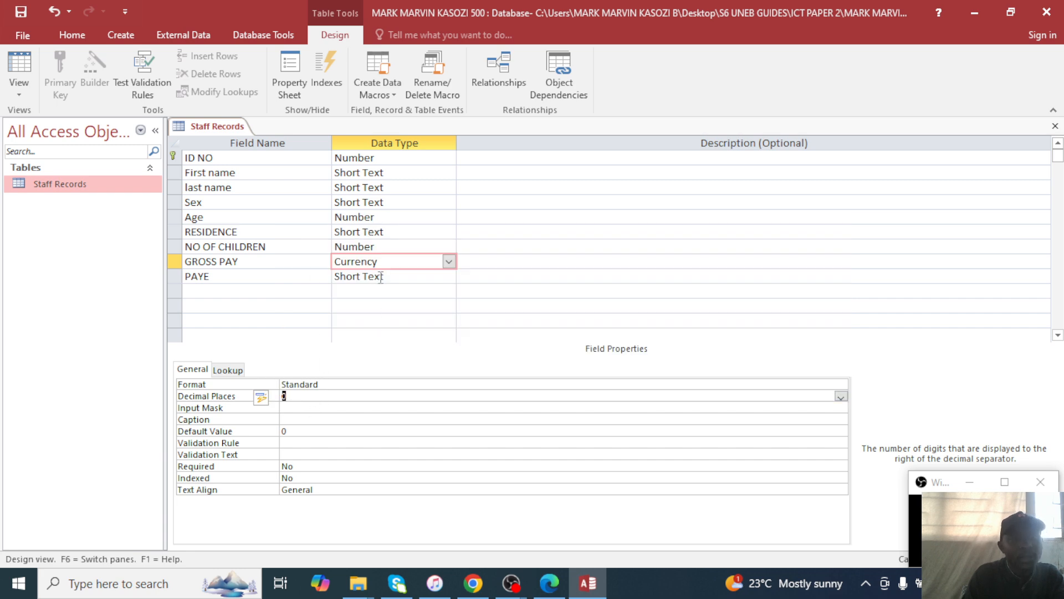
{"action": "key", "text": "ctrl+z"}
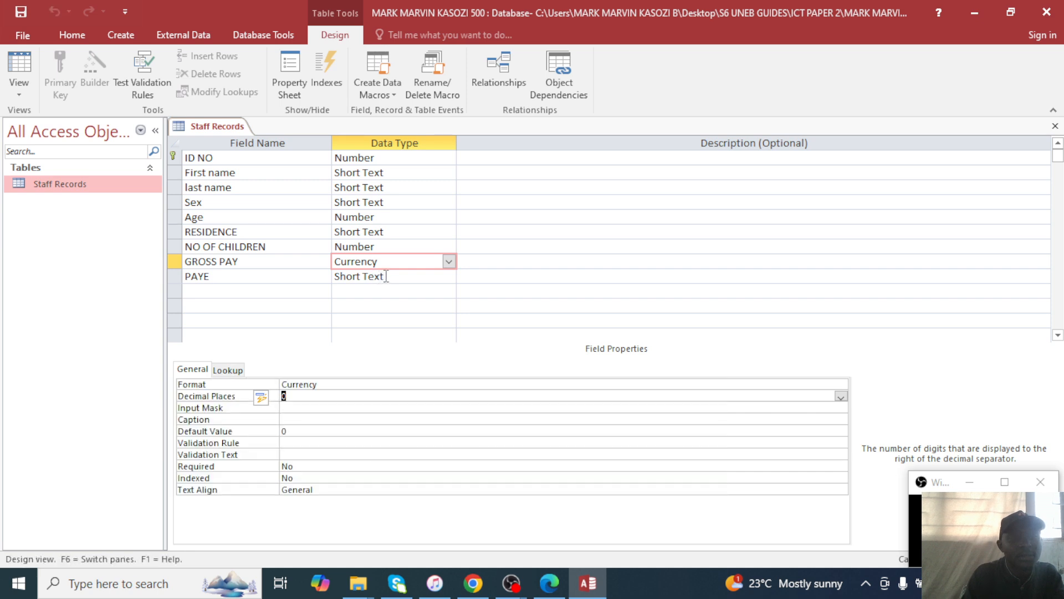
Make PAYE a Currency field and save the design, accepting the data-loss warning.
{"action": "left_click", "coordinate": [395, 277]}
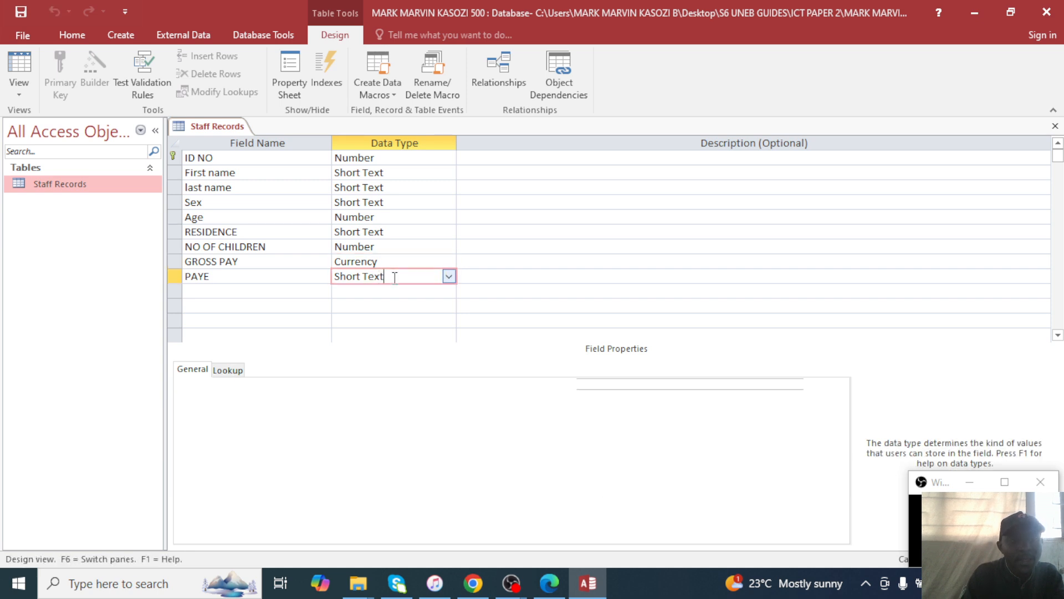
{"action": "left_click", "coordinate": [448, 276]}
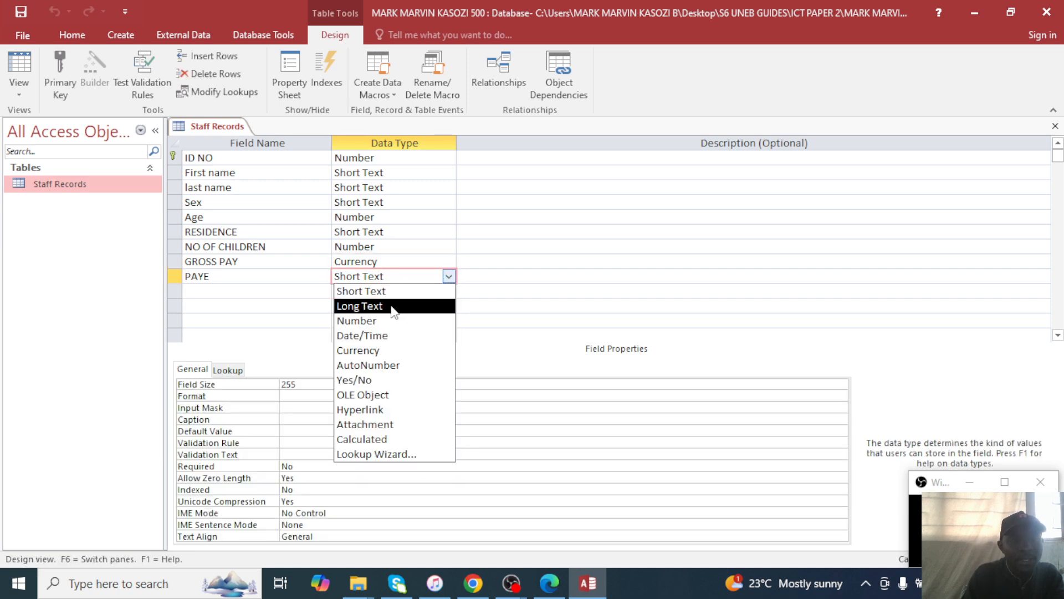
{"action": "left_click", "coordinate": [377, 350]}
{"action": "key", "text": "ctrl+s"}
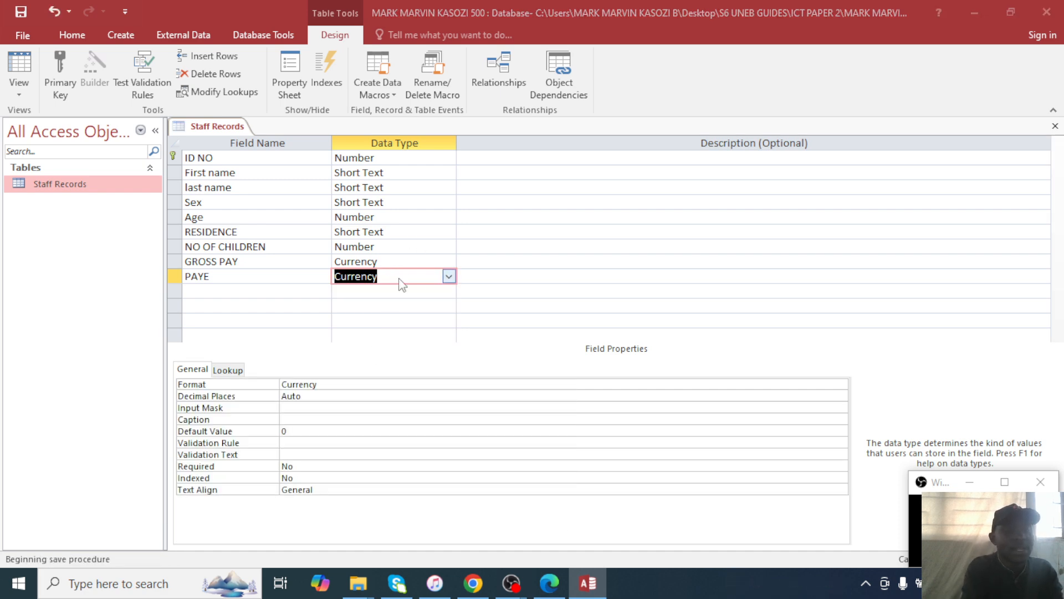
{"action": "left_click", "coordinate": [506, 342]}
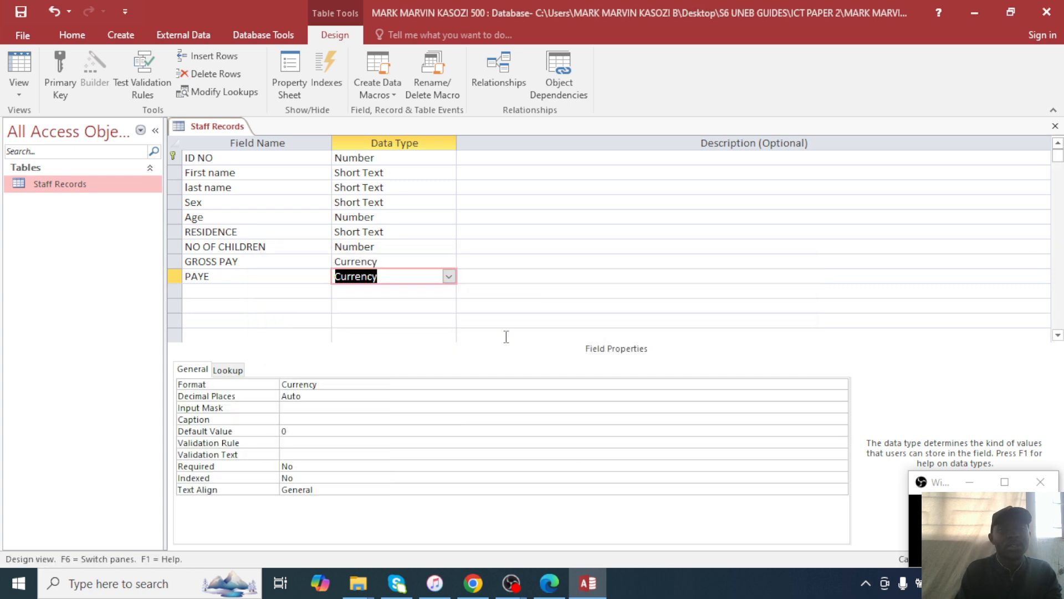
Open the datasheet and enter record 1: MUYENGA, 3 children, gross pay 950000.
{"action": "double_click", "coordinate": [44, 187]}
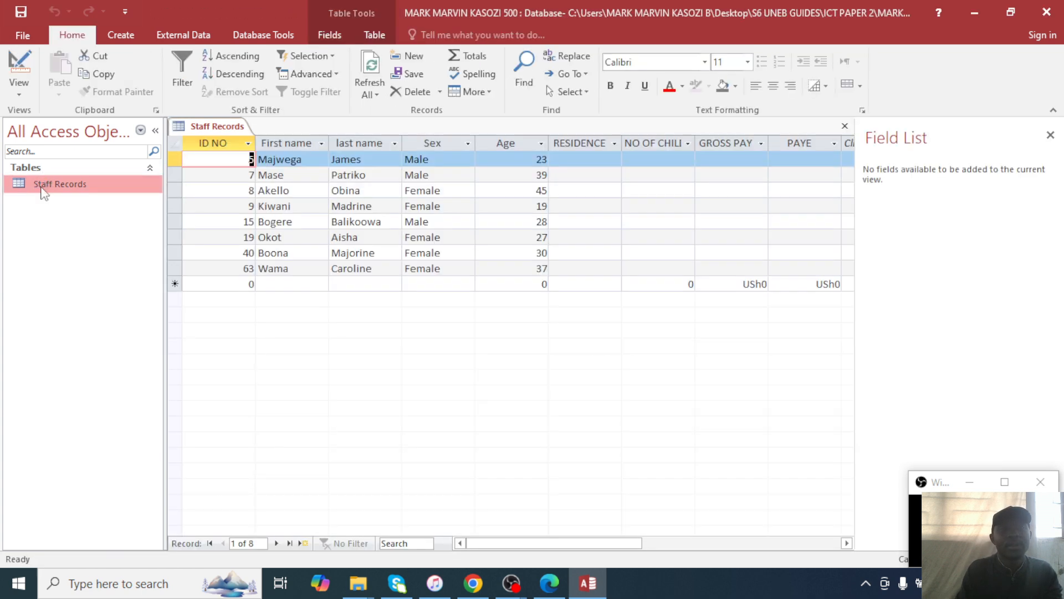
{"action": "left_click", "coordinate": [613, 160]}
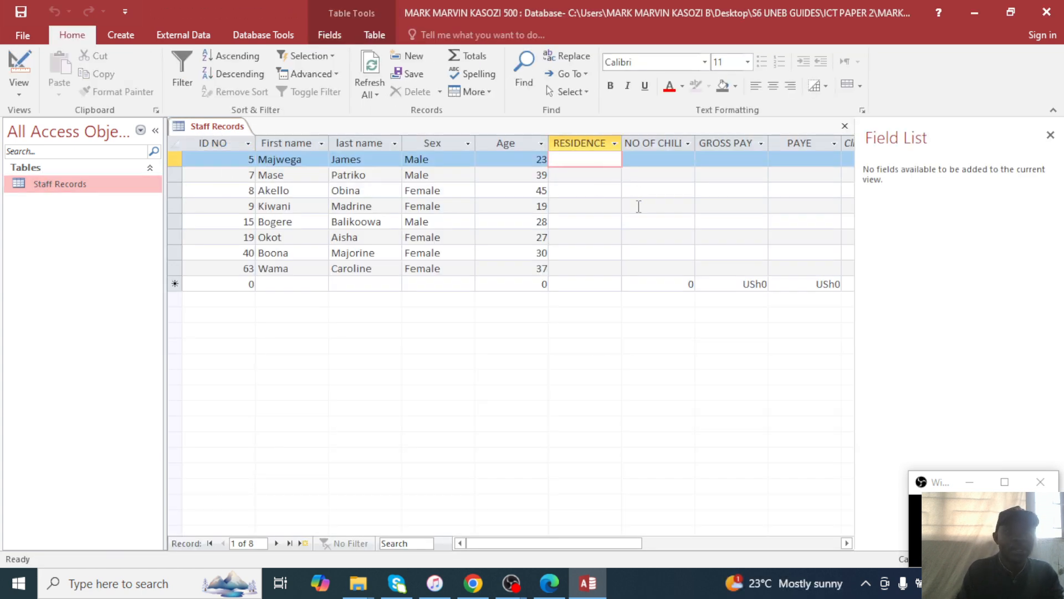
{"action": "left_click", "coordinate": [1051, 135]}
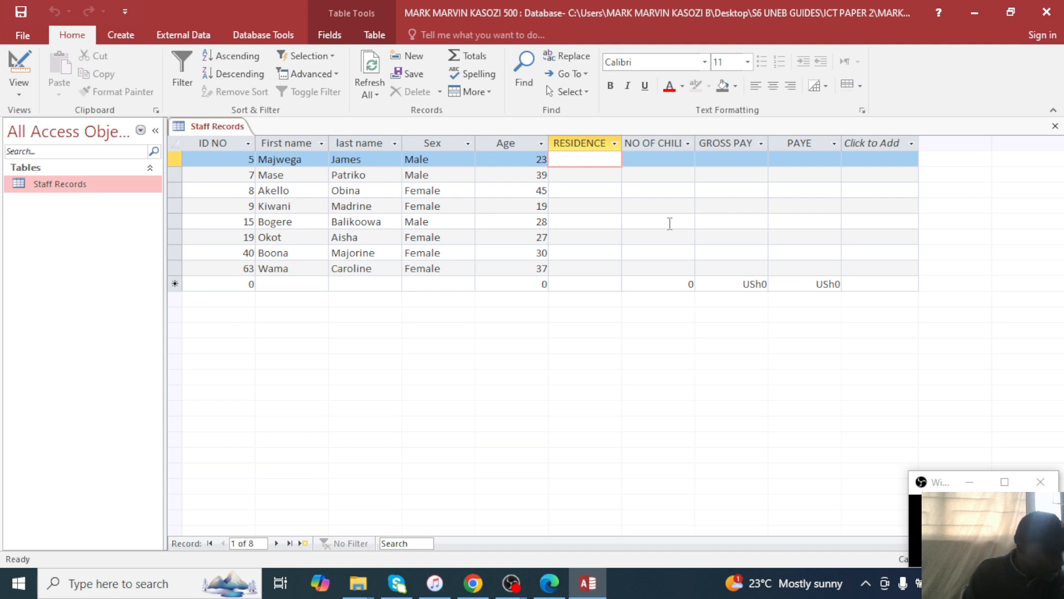
{"action": "type", "text": "MUY"}
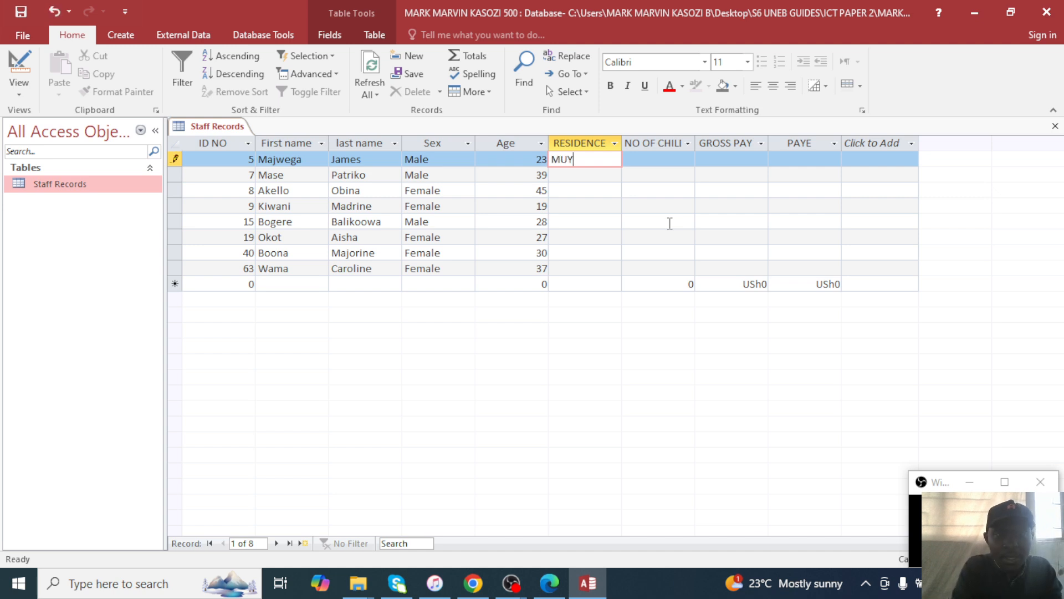
{"action": "type", "text": "ENGA"}
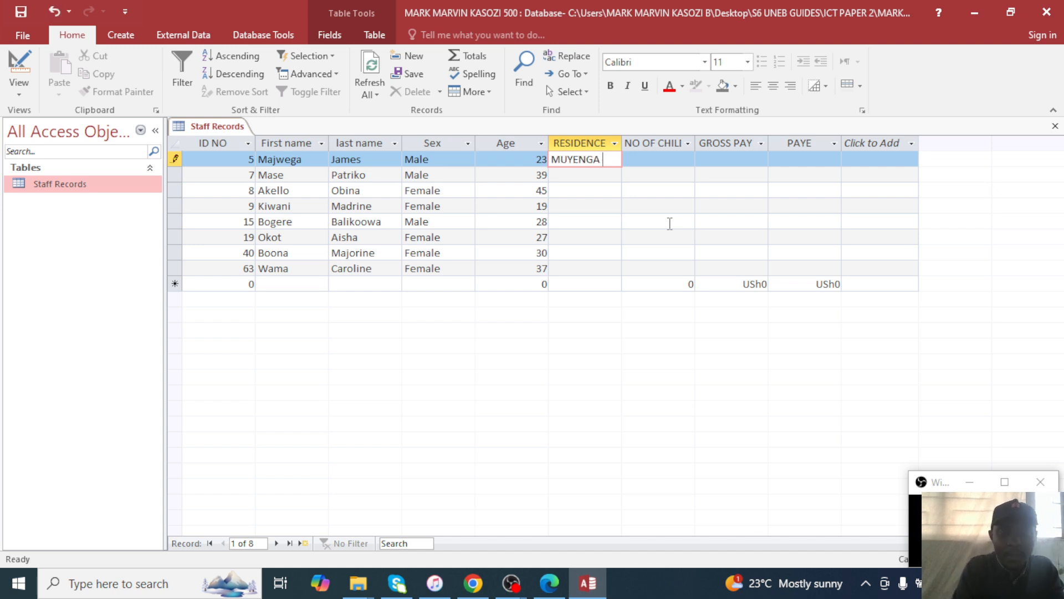
{"action": "key", "text": "Down"}
{"action": "key", "text": "Up"}
{"action": "key", "text": "Tab"}
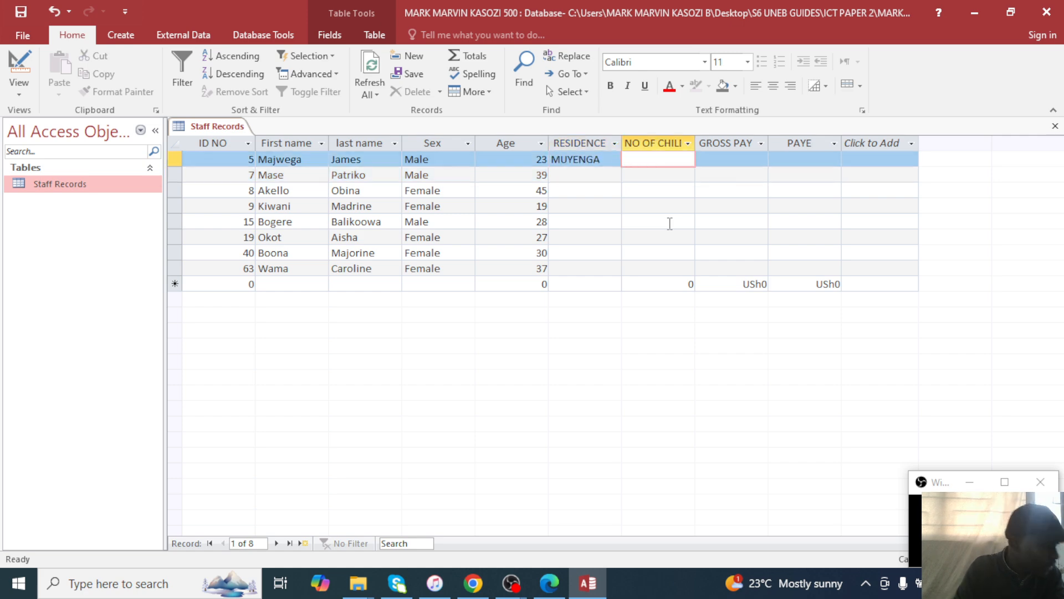
{"action": "type", "text": "3"}
{"action": "key", "text": "Tab"}
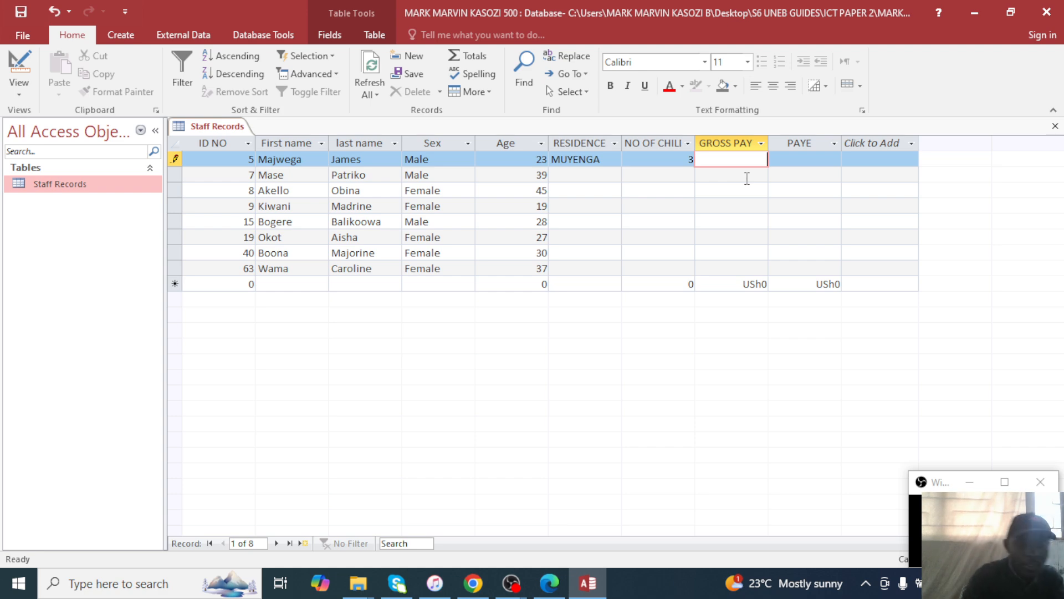
{"action": "type", "text": "950"}
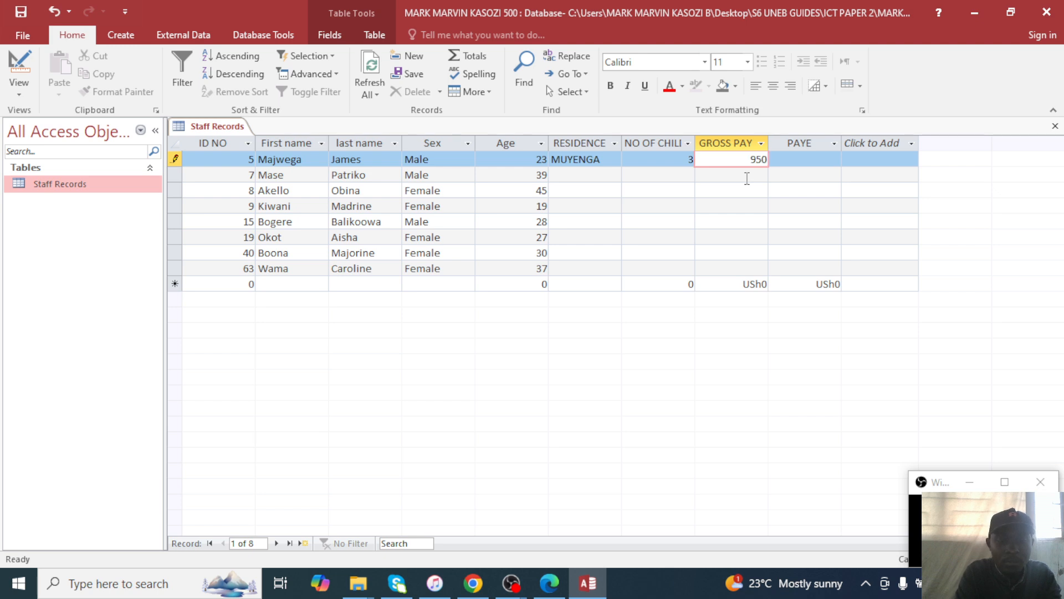
{"action": "type", "text": "000"}
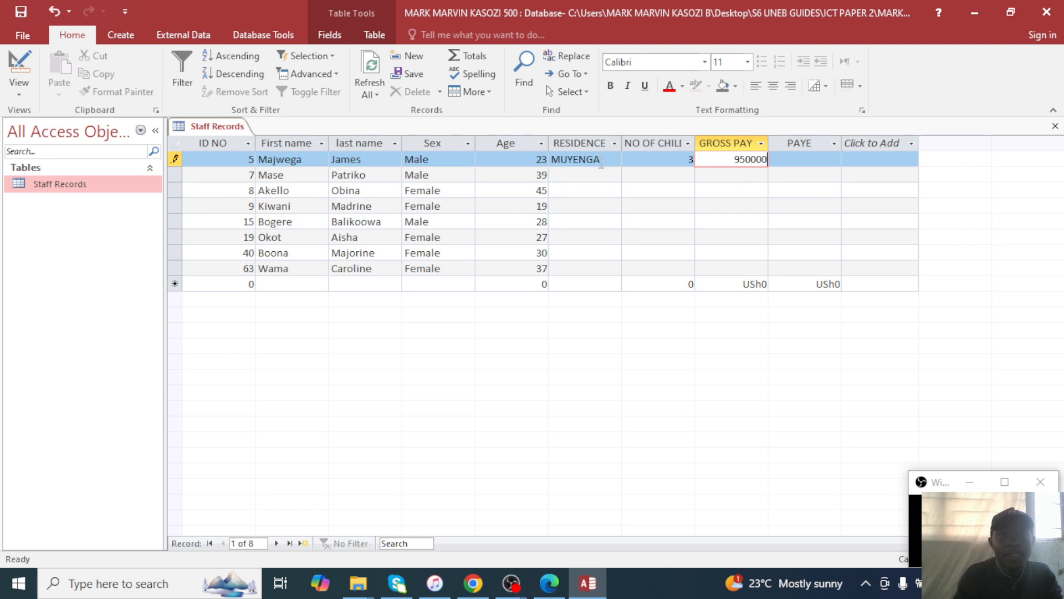
{"action": "left_click", "coordinate": [601, 163]}
Enter record 2: NAKULABYE, 1 child, gross pay 560000.
{"action": "left_click", "coordinate": [588, 176]}
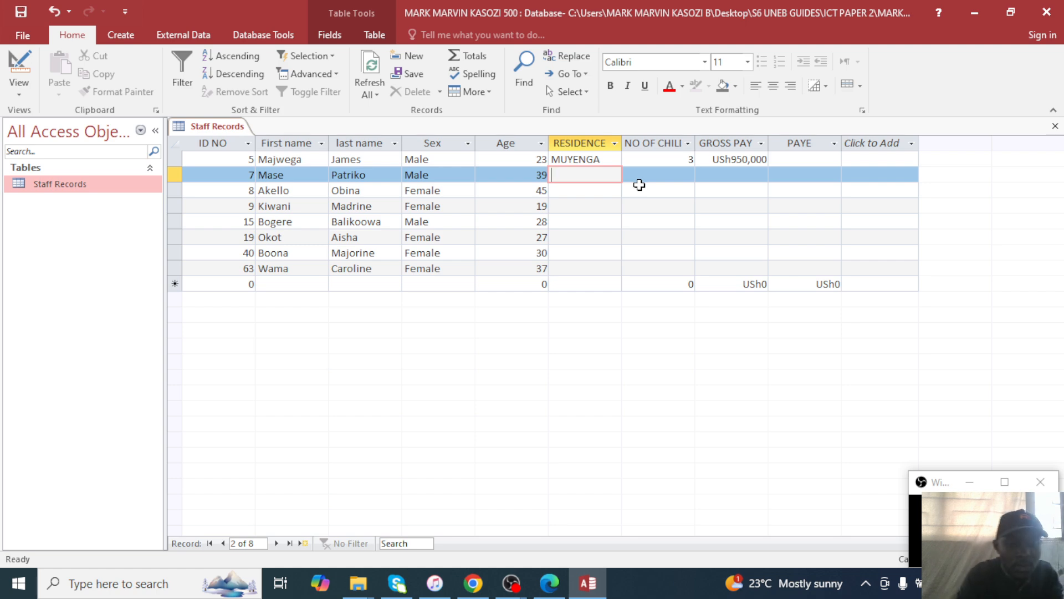
{"action": "type", "text": "NAKU"}
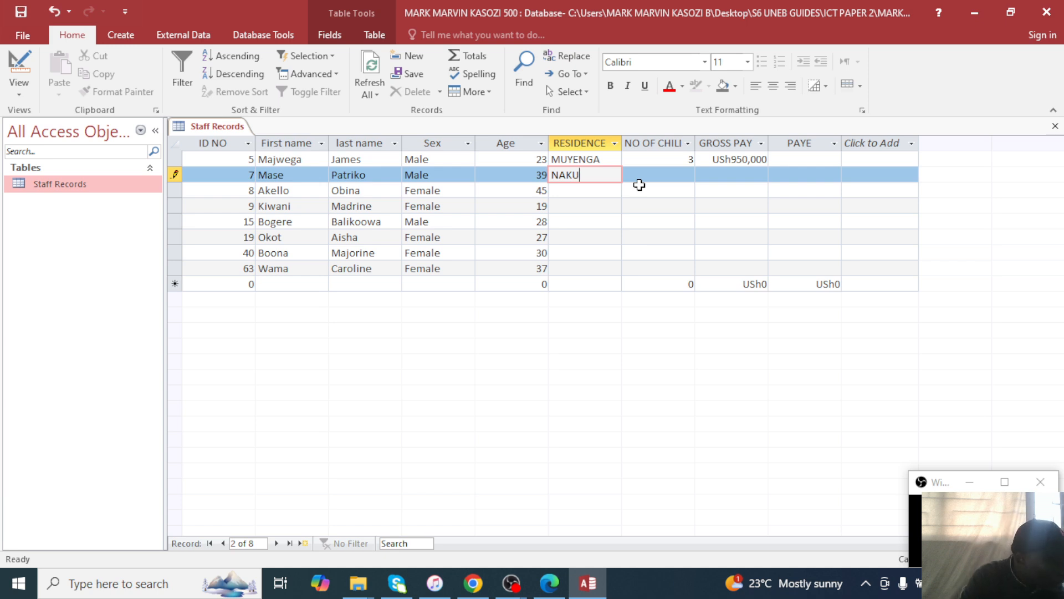
{"action": "type", "text": "LA"}
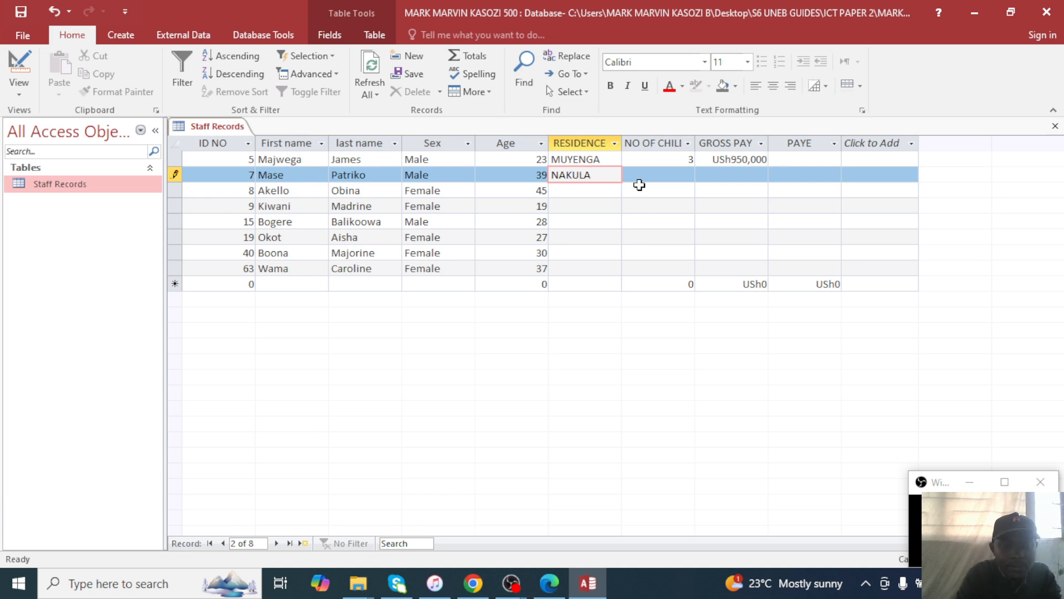
{"action": "type", "text": "BYE"}
{"action": "key", "text": "Tab"}
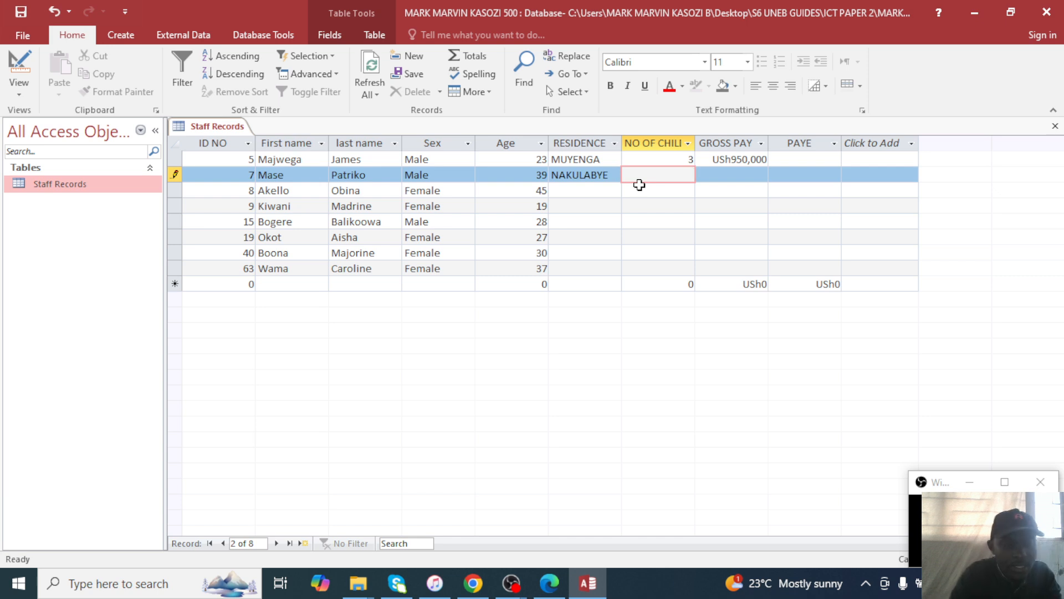
{"action": "type", "text": "1"}
{"action": "key", "text": "Tab"}
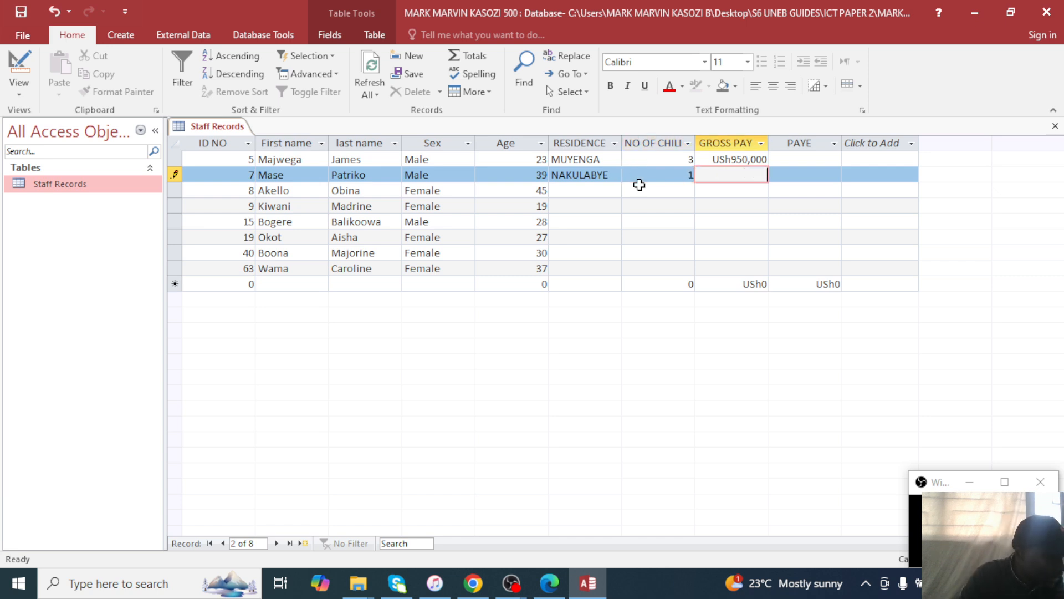
{"action": "type", "text": "560"}
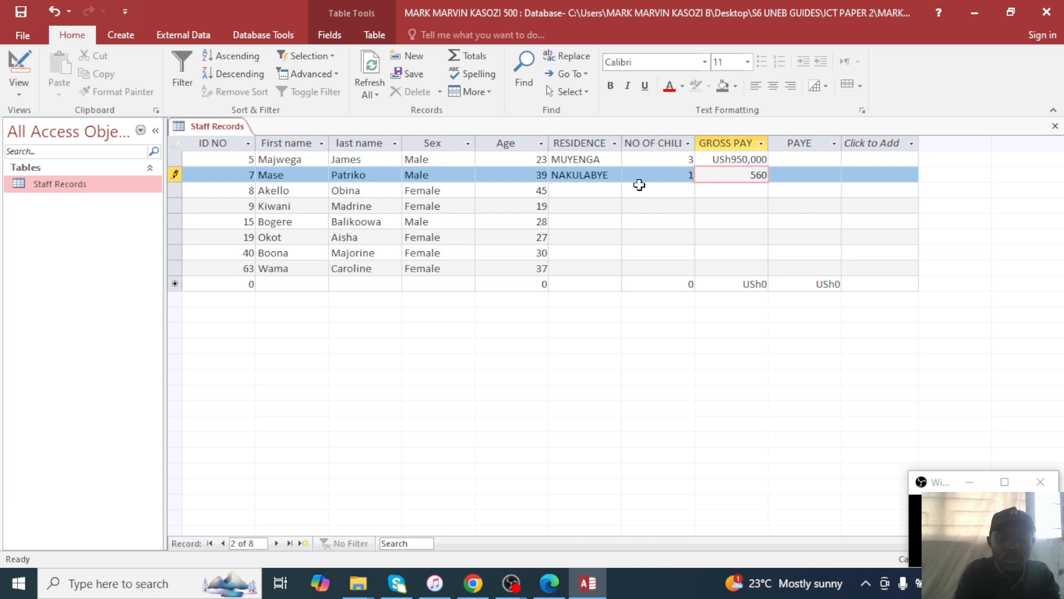
{"action": "type", "text": "000"}
{"action": "key", "text": "Down"}
Enter record 3: NANSANA, 5 children, gross pay 650000.
{"action": "key", "text": "Left"}
{"action": "key", "text": "Left"}
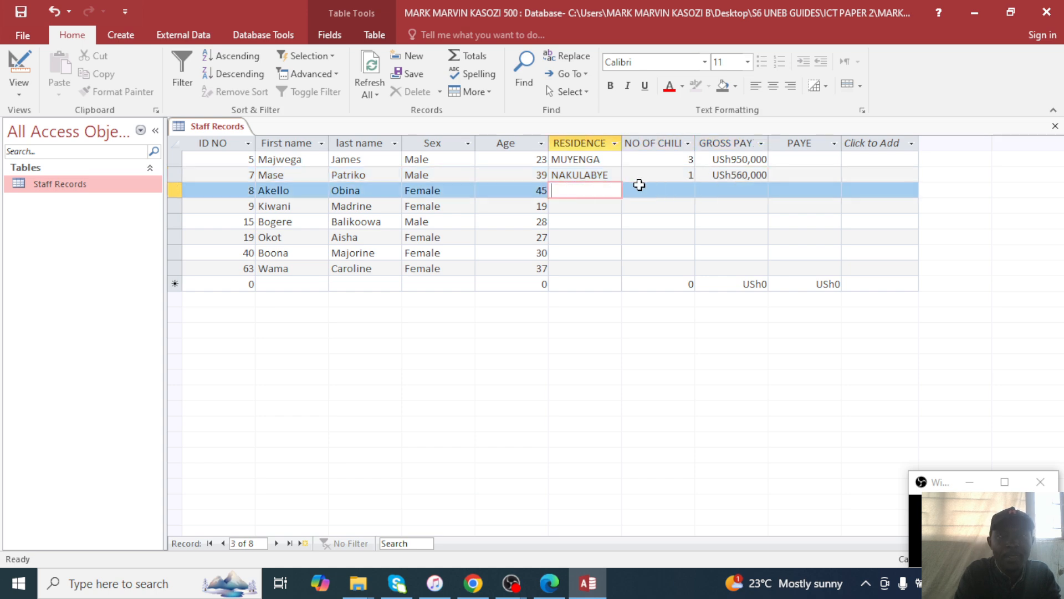
{"action": "type", "text": "NANSANA"}
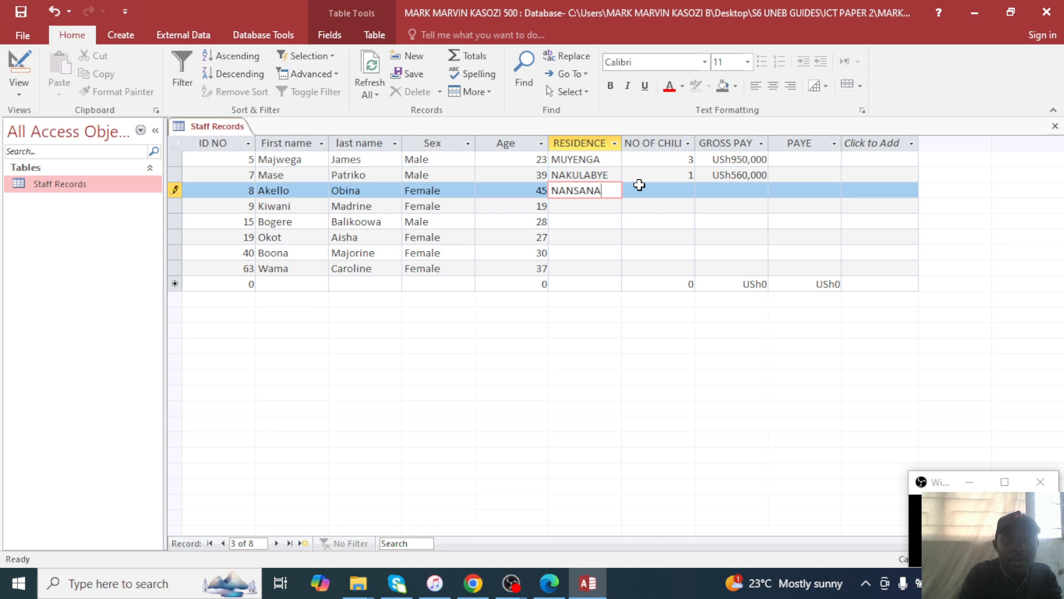
{"action": "left_click", "coordinate": [640, 186]}
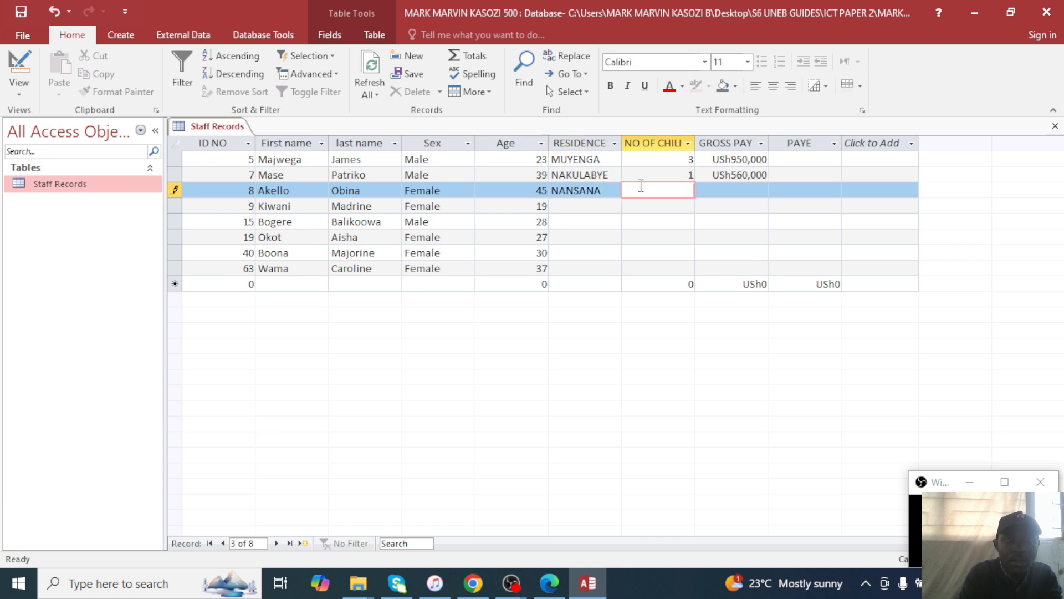
{"action": "type", "text": "5"}
{"action": "key", "text": "Tab"}
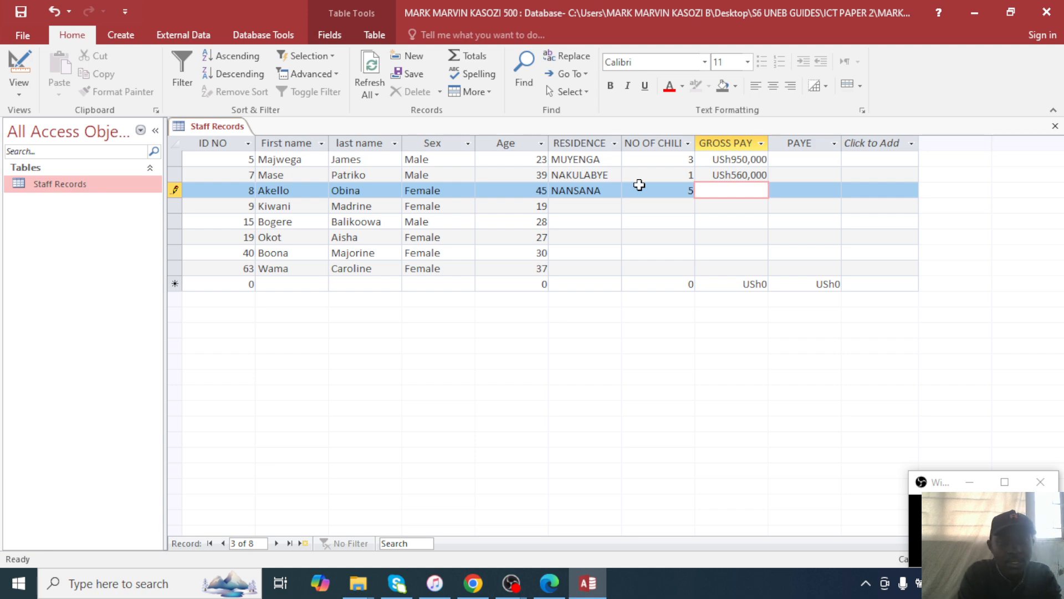
{"action": "type", "text": "650000"}
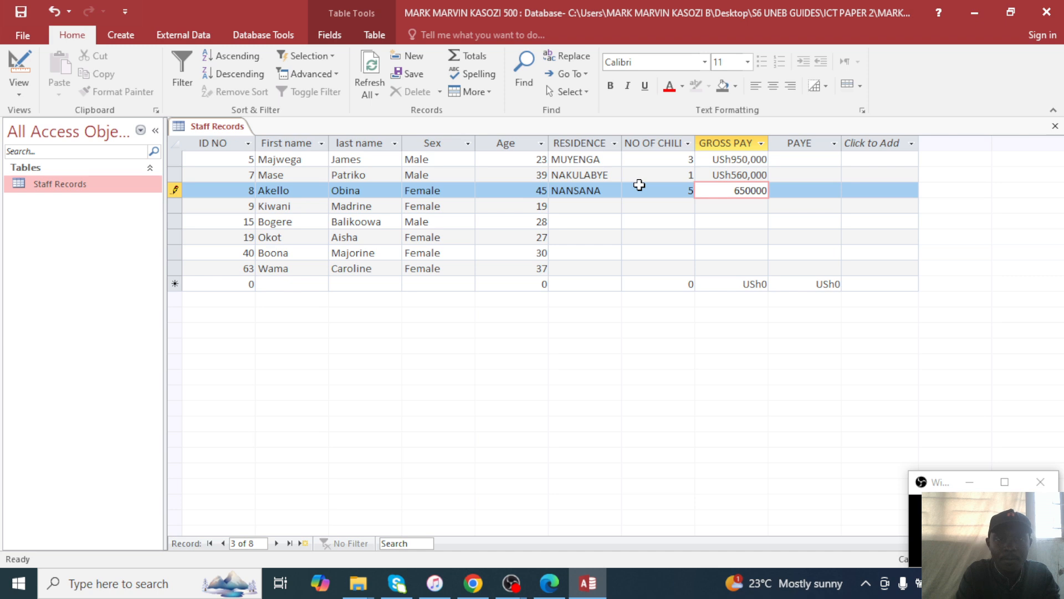
{"action": "key", "text": "Down"}
Enter record 4: GABA, 4 children, gross pay 450000.
{"action": "key", "text": "Left"}
{"action": "key", "text": "Left"}
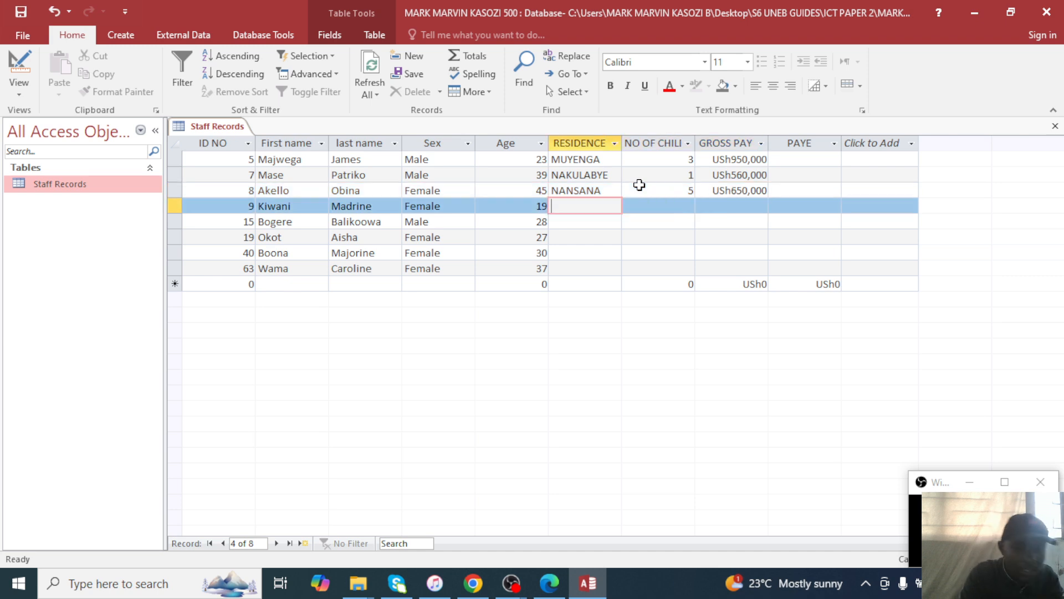
{"action": "type", "text": "GABA"}
{"action": "key", "text": "Tab"}
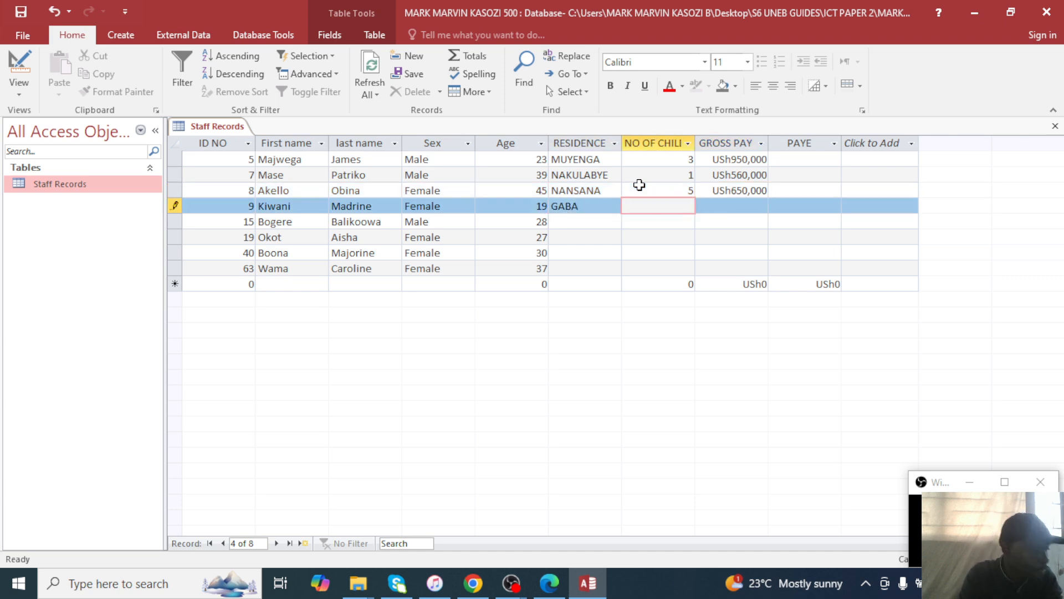
{"action": "type", "text": "4"}
{"action": "key", "text": "Tab"}
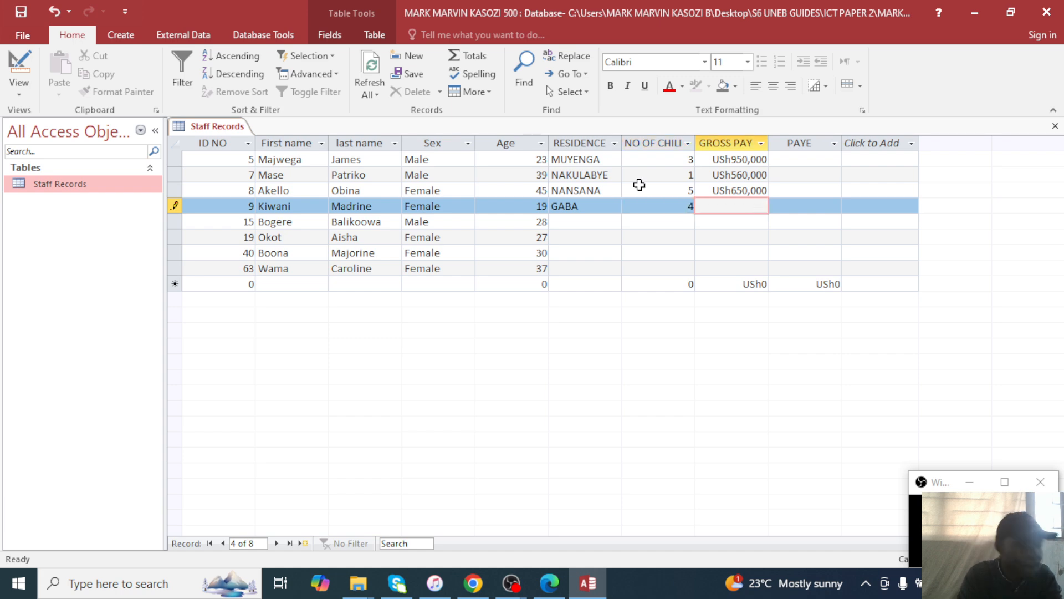
{"action": "type", "text": "450000"}
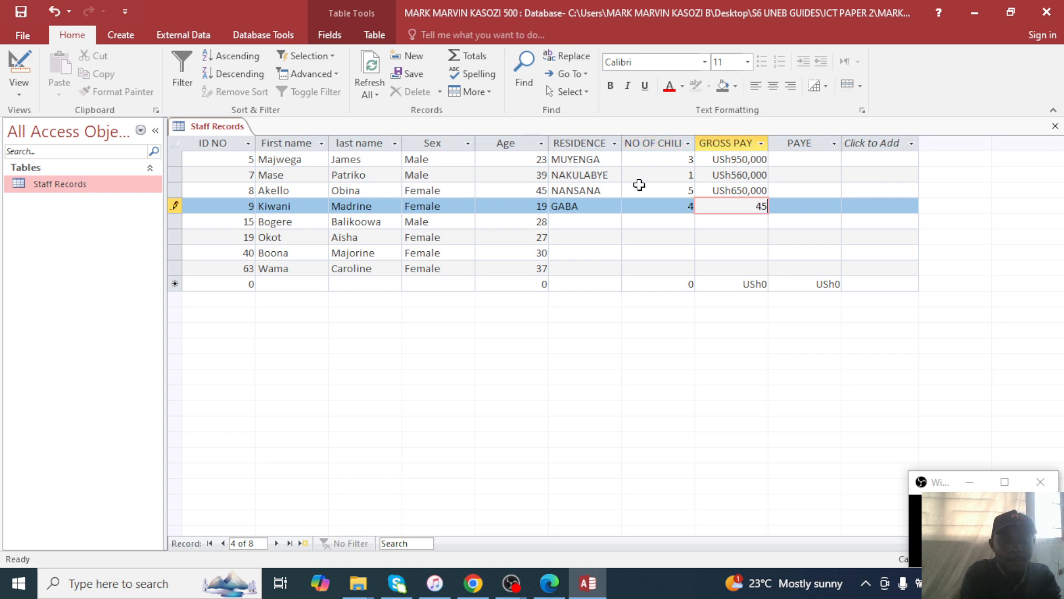
{"action": "key", "text": "Down"}
Enter record 5: KANSANGA, 6 children, gross pay 780000.
{"action": "key", "text": "Left"}
{"action": "key", "text": "Left"}
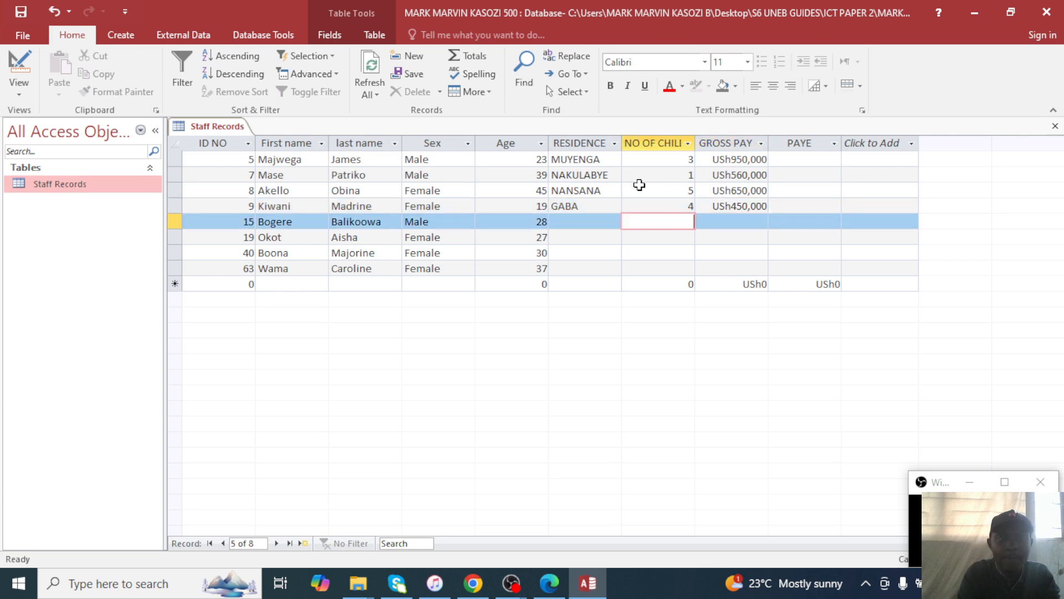
{"action": "type", "text": "KA"}
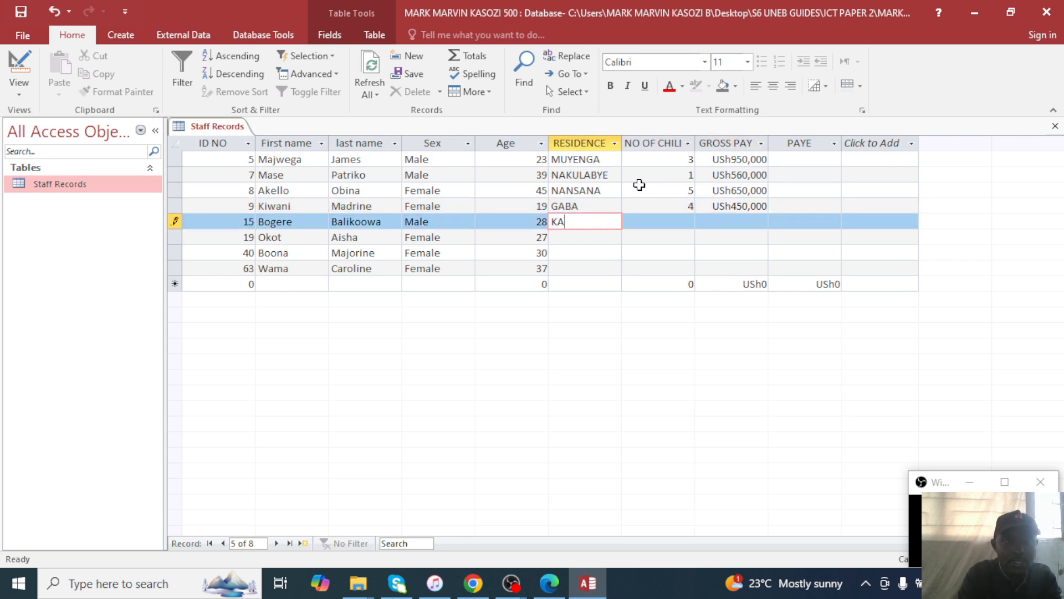
{"action": "type", "text": "NSN"}
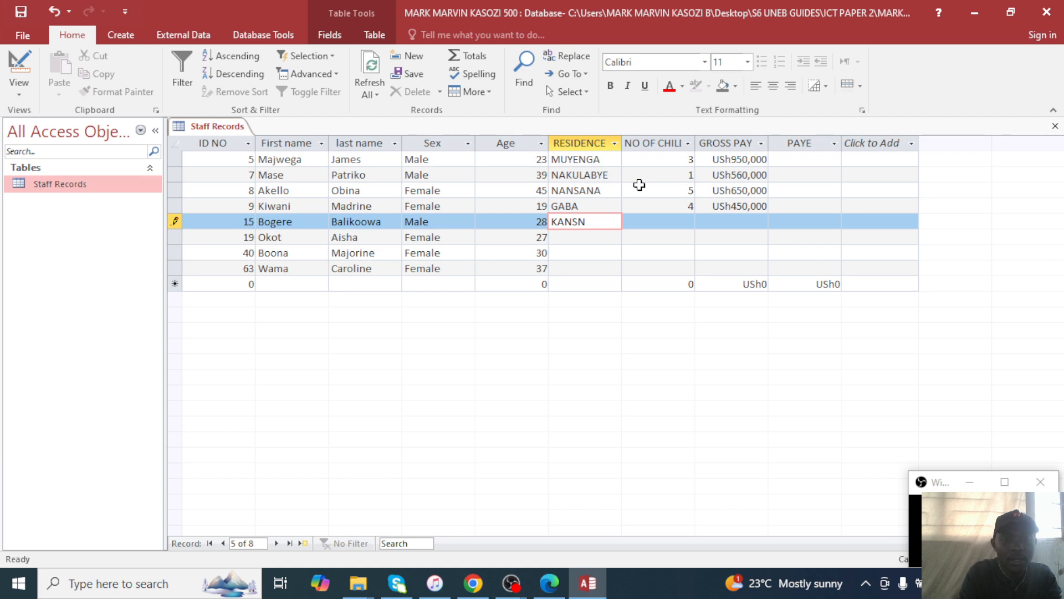
{"action": "key", "text": "BackSpace"}
{"action": "type", "text": "ANGA"}
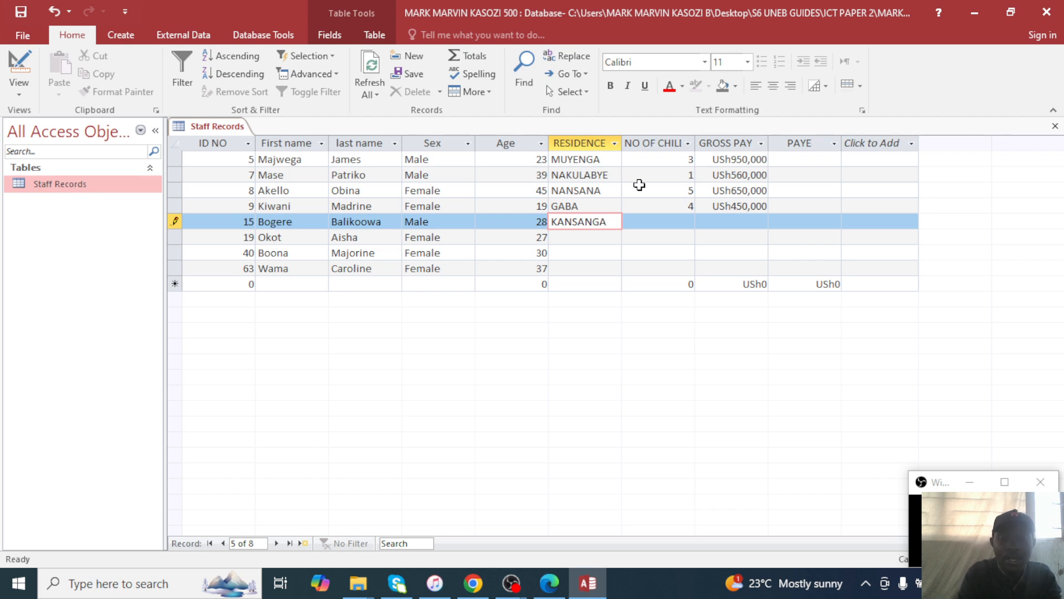
{"action": "key", "text": "Tab"}
{"action": "type", "text": "6"}
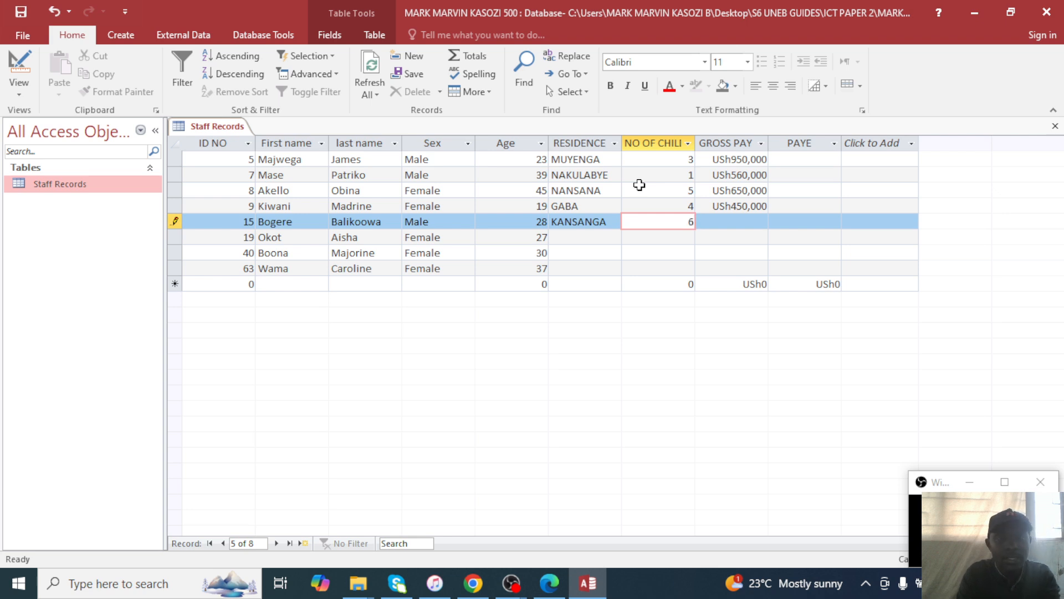
{"action": "key", "text": "Tab"}
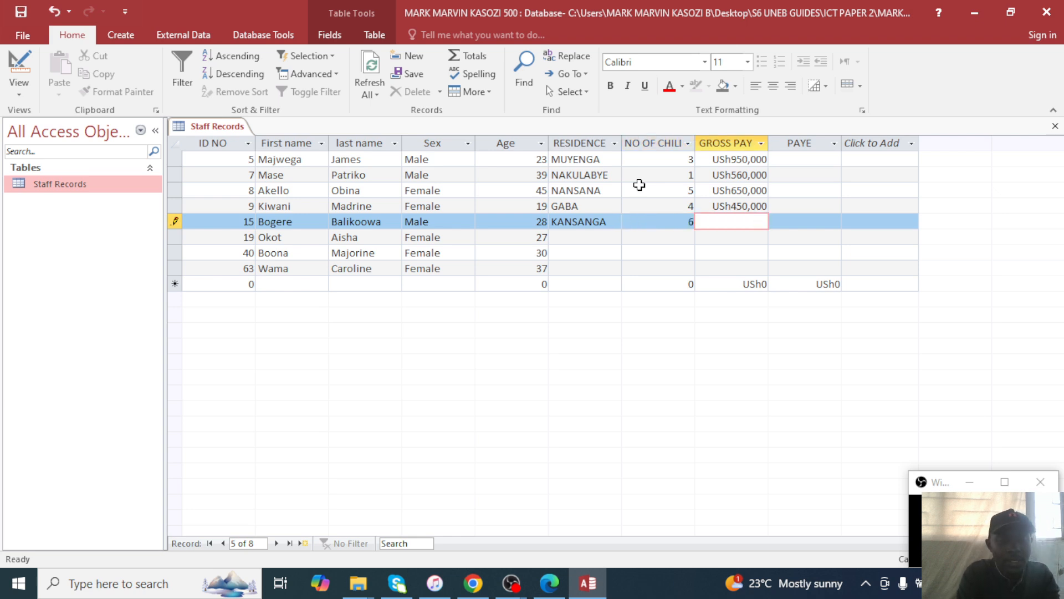
{"action": "type", "text": "780000"}
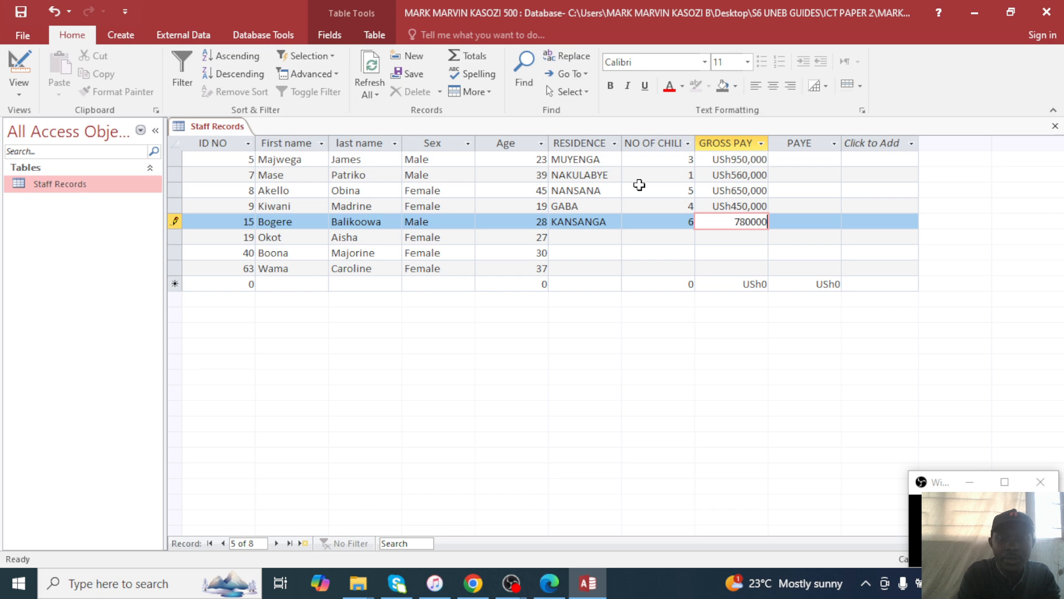
{"action": "key", "text": "Down"}
Enter record 6: NKONI, 2 children, gross pay 980,000.
{"action": "key", "text": "Left"}
{"action": "key", "text": "Left"}
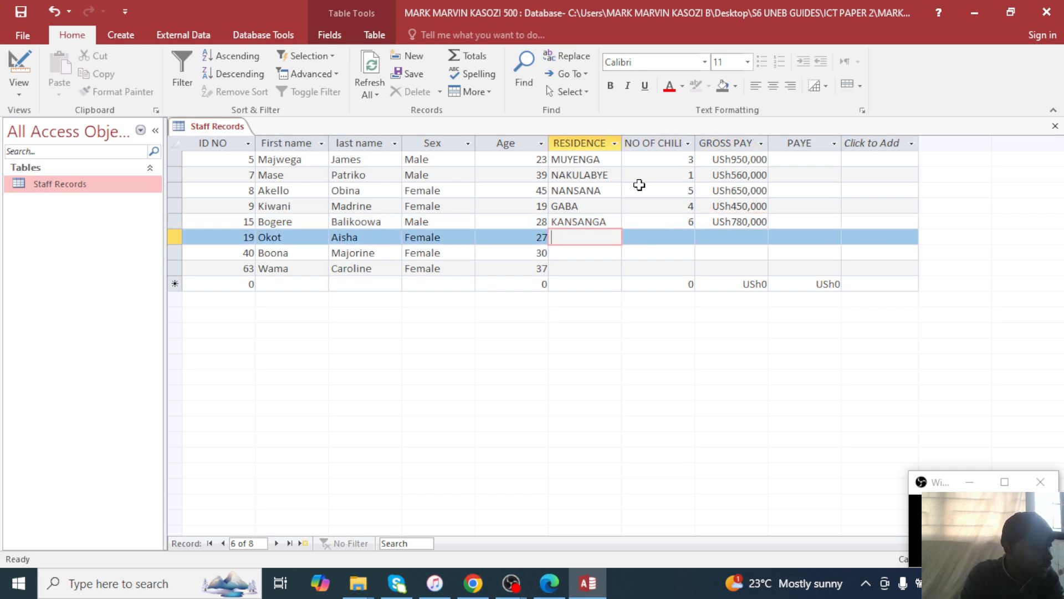
{"action": "type", "text": "NKONI"}
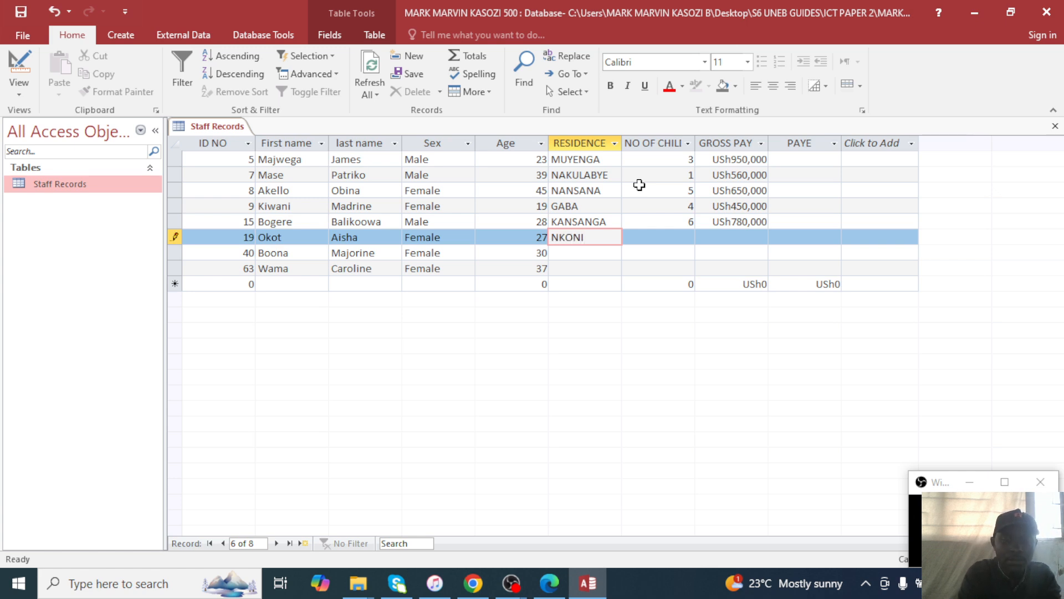
{"action": "key", "text": "Tab"}
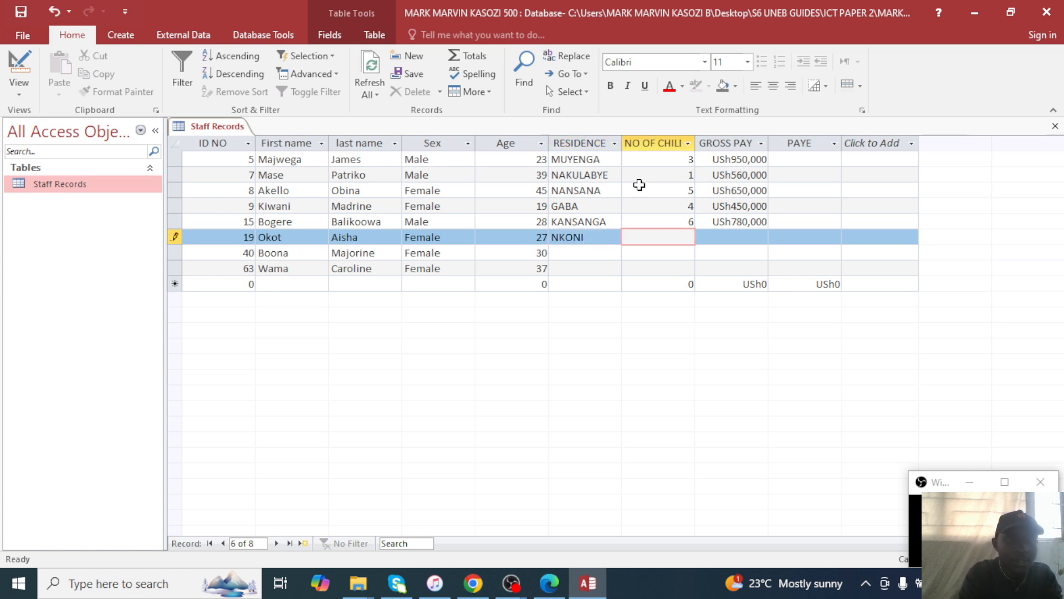
{"action": "type", "text": "2"}
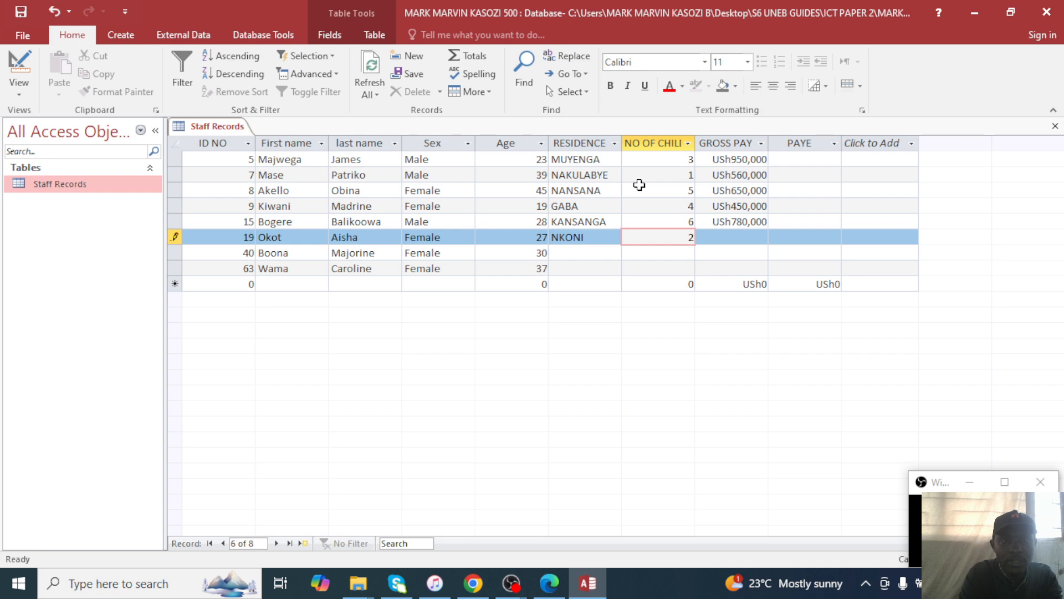
{"action": "key", "text": "Tab"}
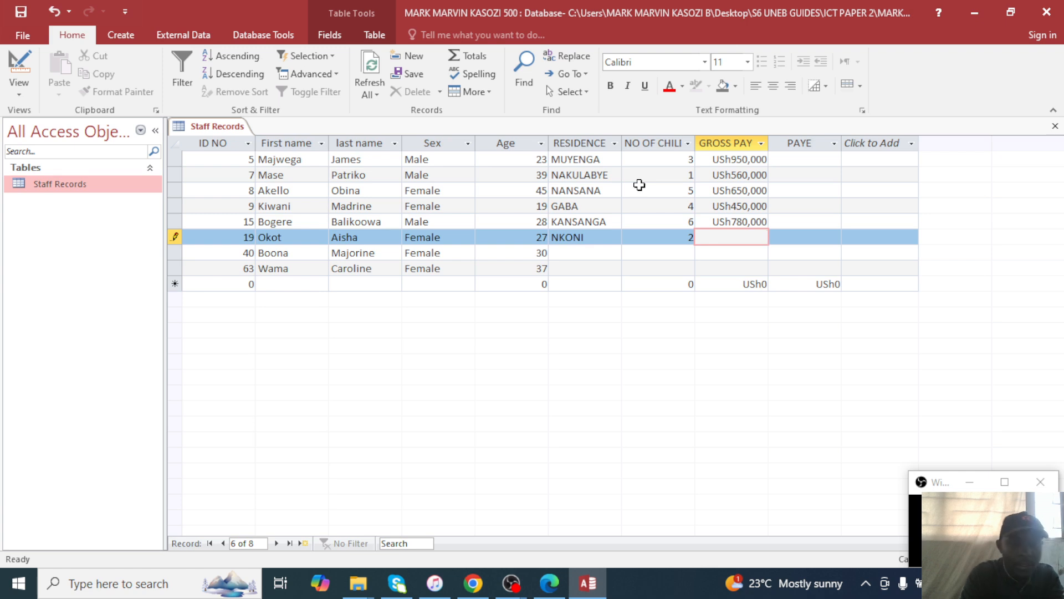
{"action": "type", "text": "980,000"}
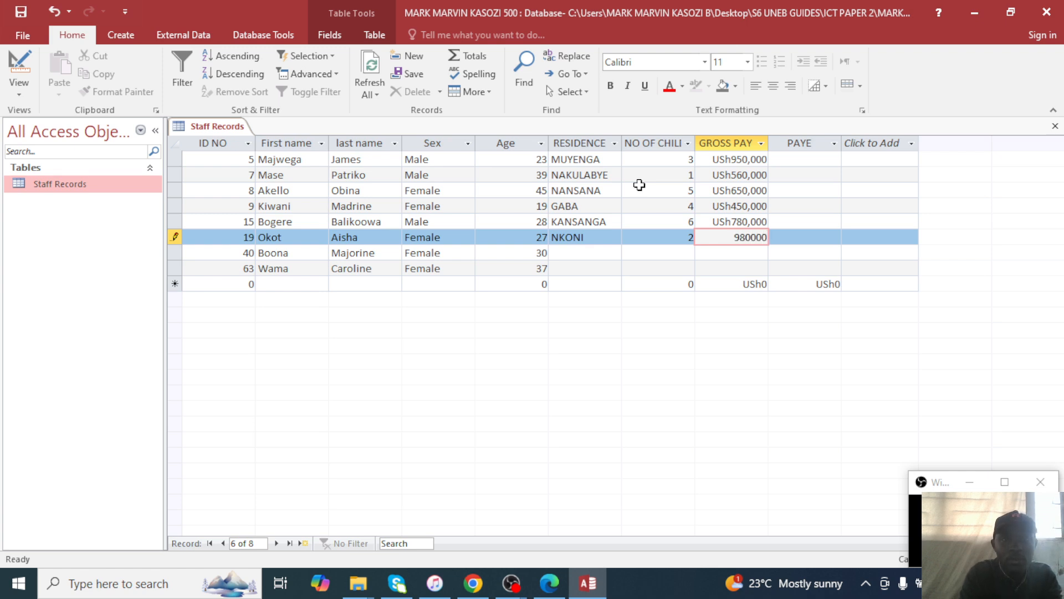
{"action": "key", "text": "Down"}
Enter record 7: MULAGO, 2 children, gross pay 850000.
{"action": "key", "text": "Left"}
{"action": "key", "text": "Left"}
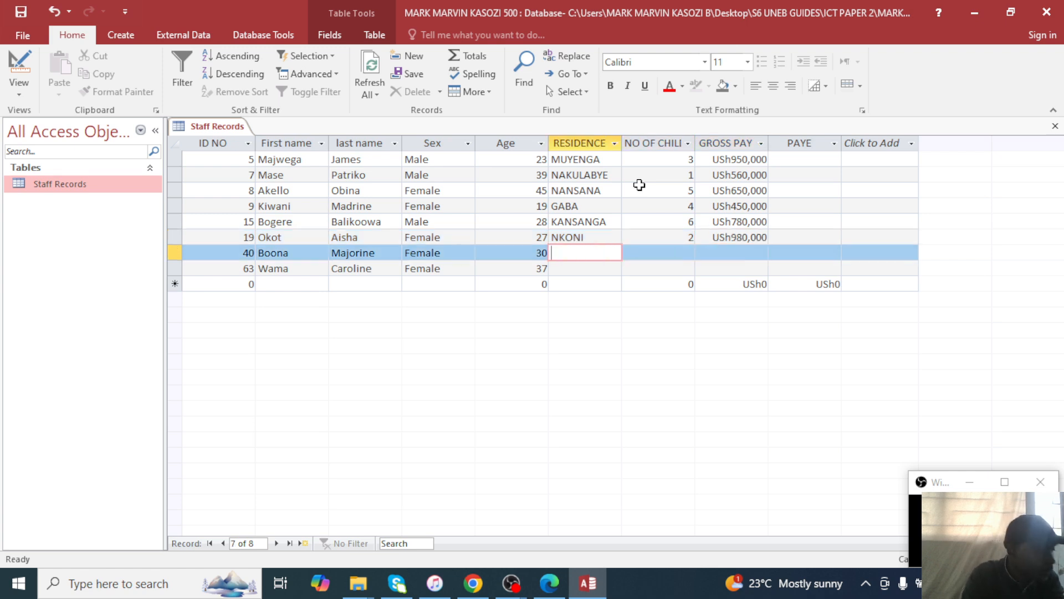
{"action": "type", "text": "MU"}
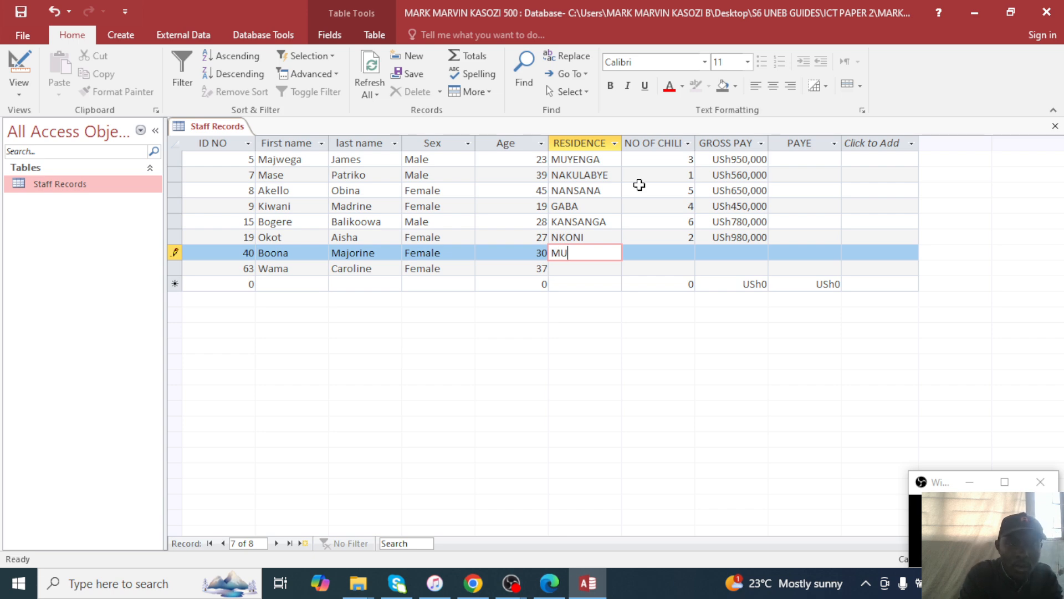
{"action": "type", "text": "LAGO"}
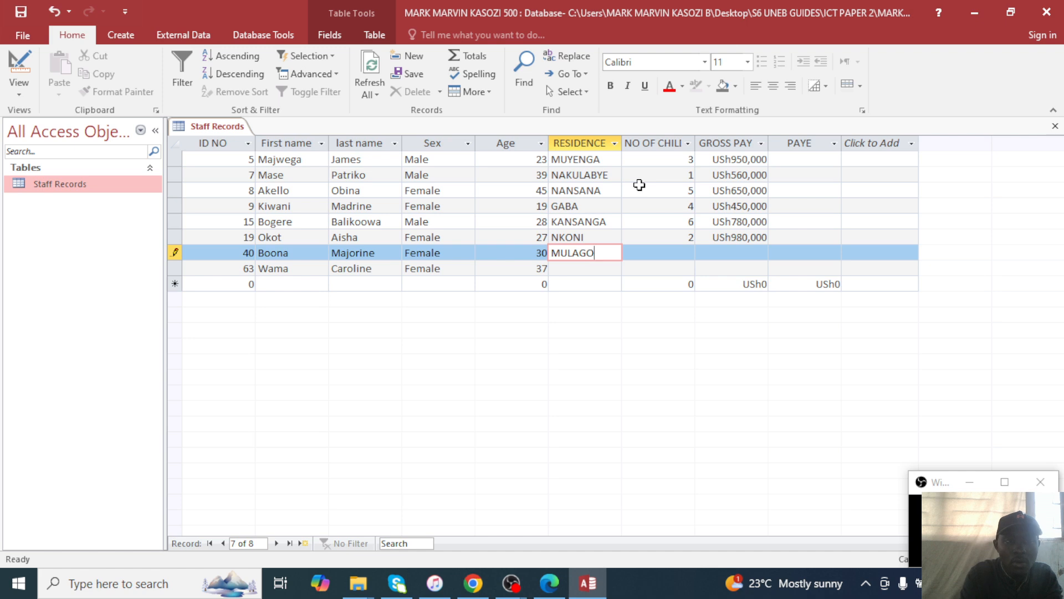
{"action": "key", "text": "Tab"}
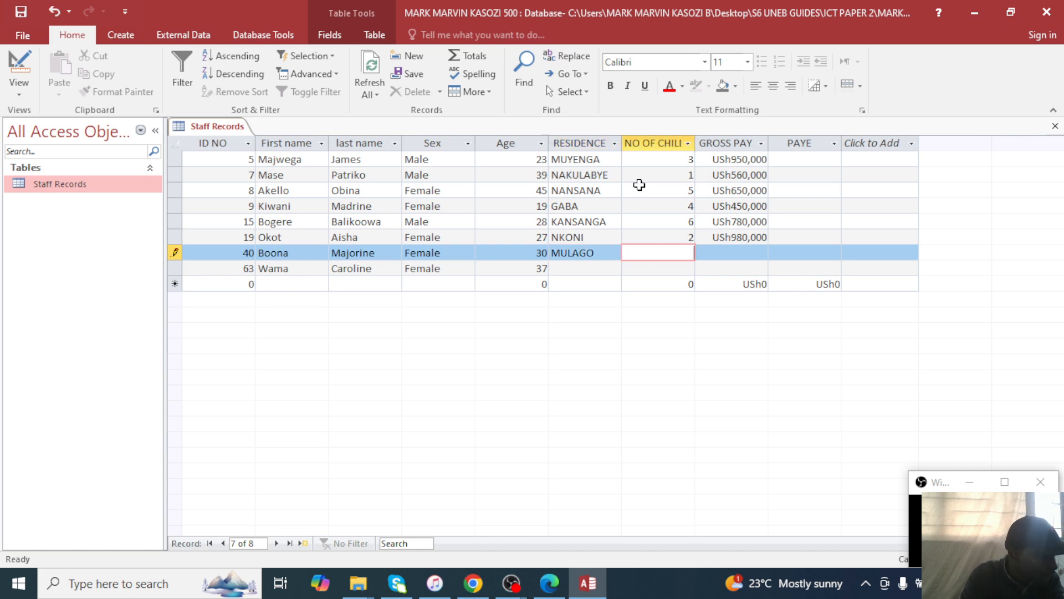
{"action": "type", "text": "2"}
{"action": "key", "text": "Tab"}
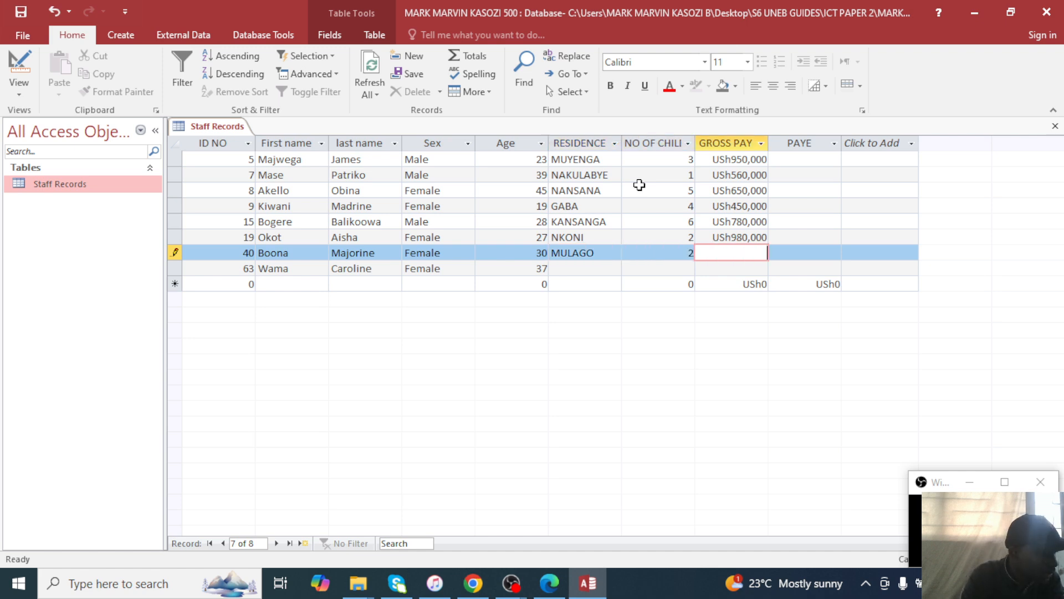
{"action": "type", "text": "85"}
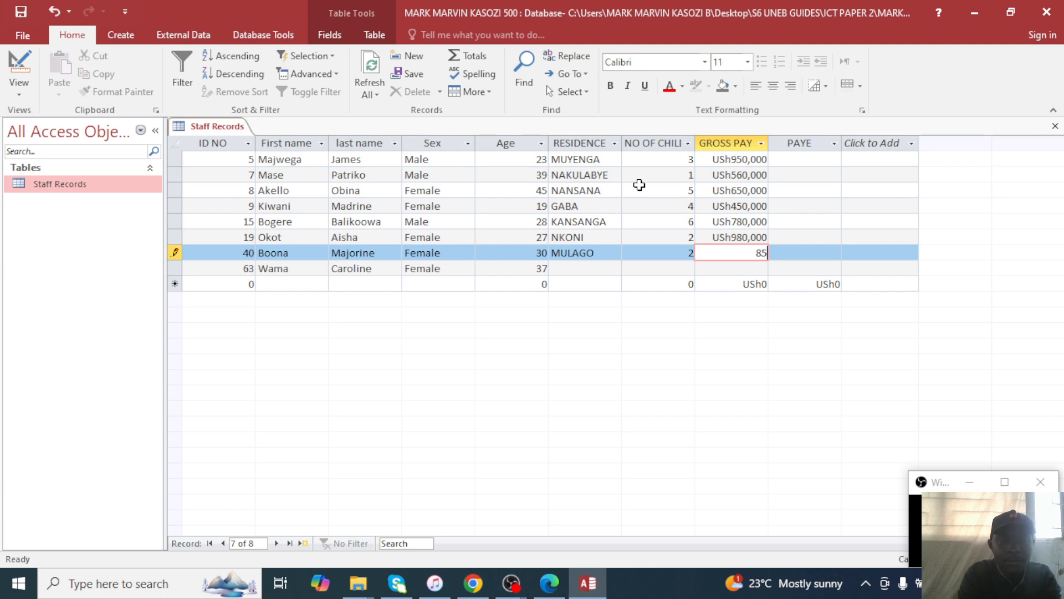
{"action": "type", "text": "0000"}
{"action": "key", "text": "Down"}
Enter the last record, NTINDA with 1 child and its gross pay, then leave the row to save it.
{"action": "key", "text": "Left"}
{"action": "key", "text": "Left"}
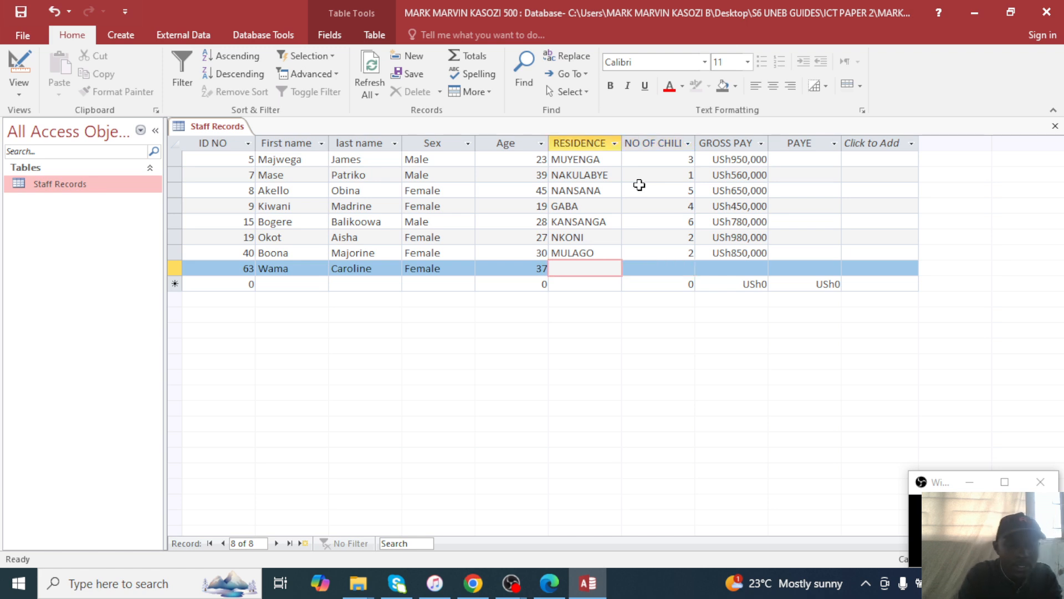
{"action": "type", "text": "NTINDA"}
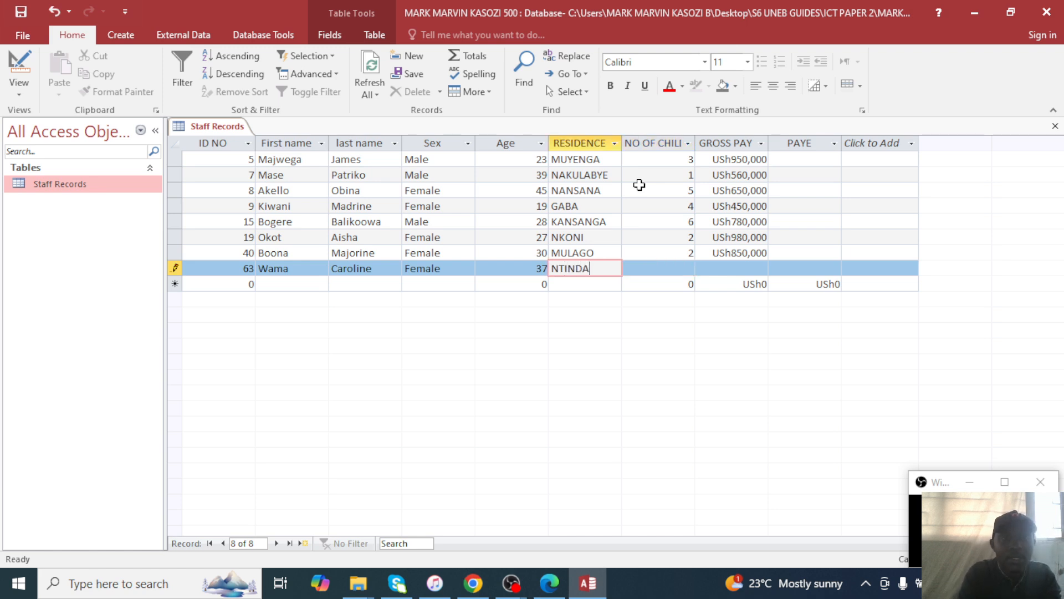
{"action": "key", "text": "Tab"}
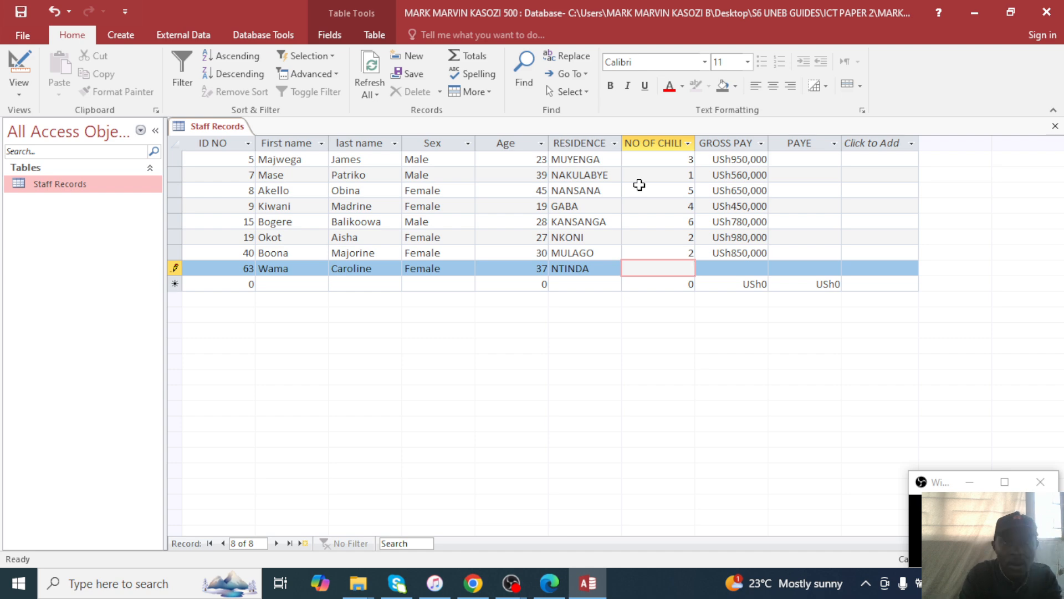
{"action": "type", "text": "1"}
{"action": "key", "text": "Tab"}
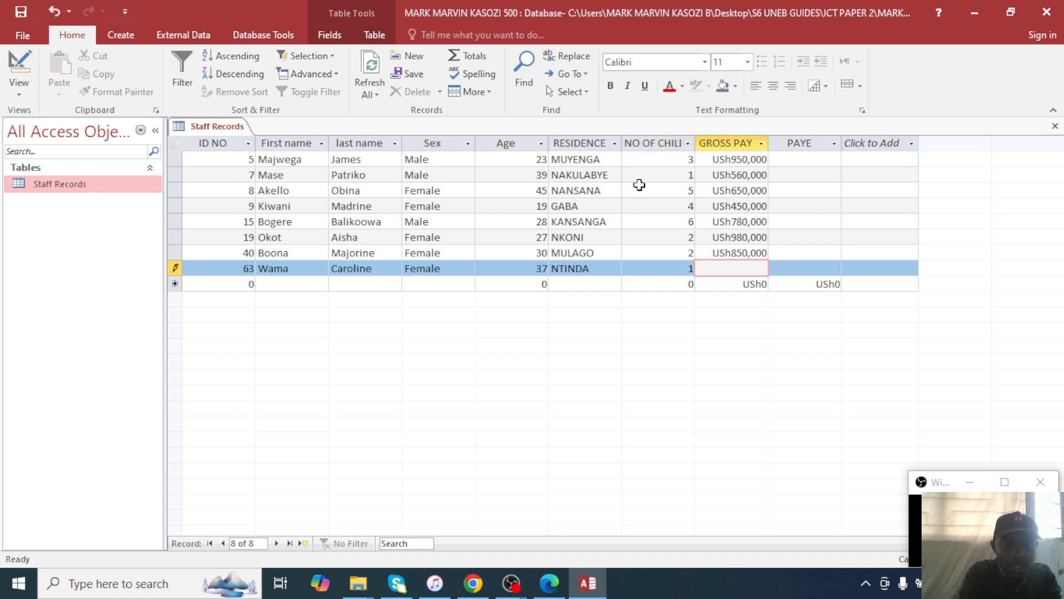
{"action": "type", "text": "9000"}
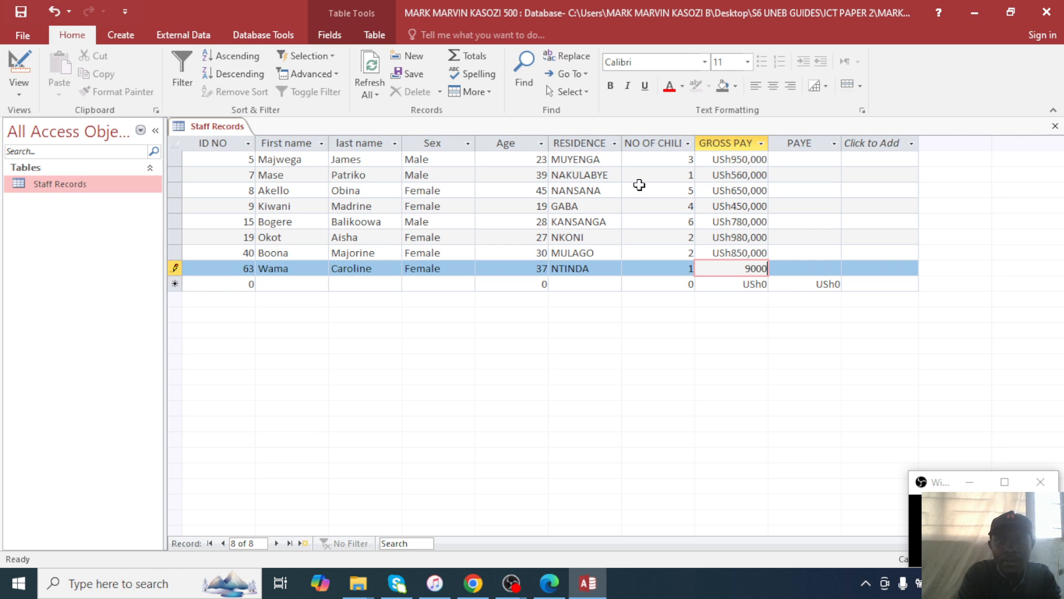
{"action": "key", "text": "BackSpace"}
{"action": "key", "text": "BackSpace"}
{"action": "key", "text": "BackSpace"}
{"action": "type", "text": "80000"}
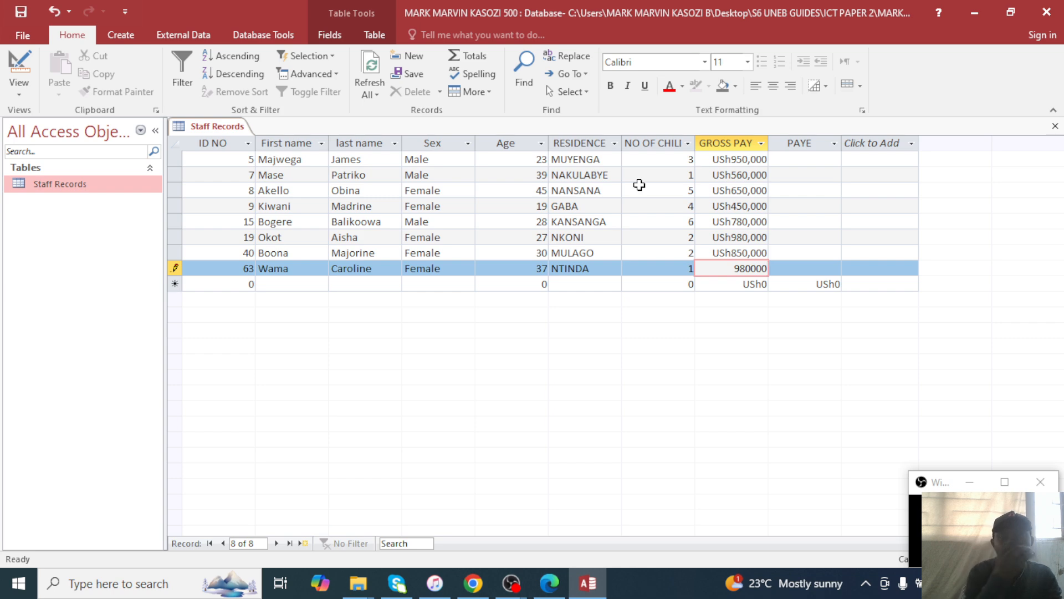
{"action": "left_click", "coordinate": [276, 221]}
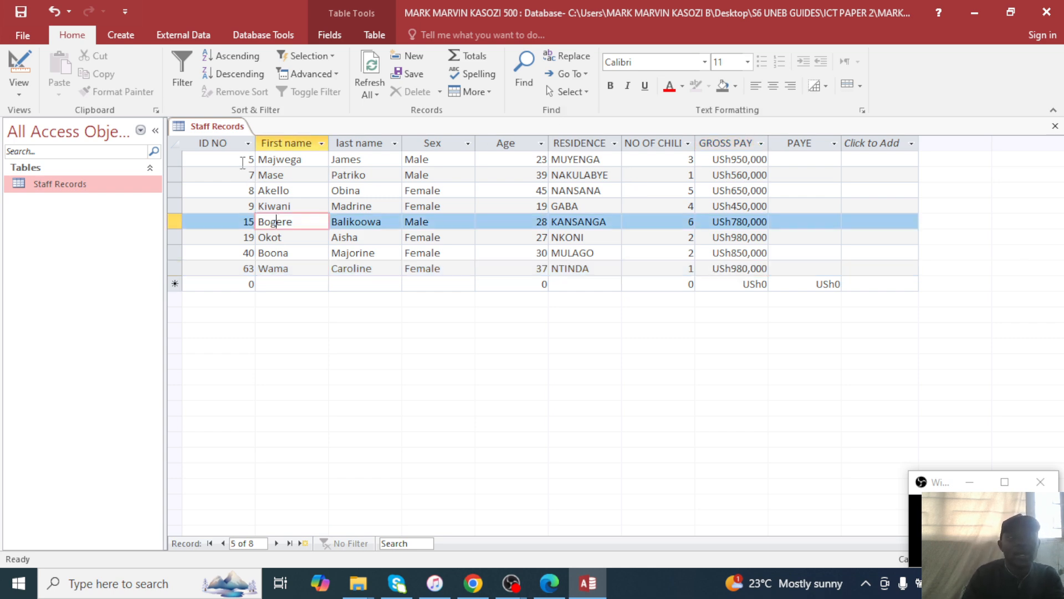
{"action": "left_click", "coordinate": [247, 160]}
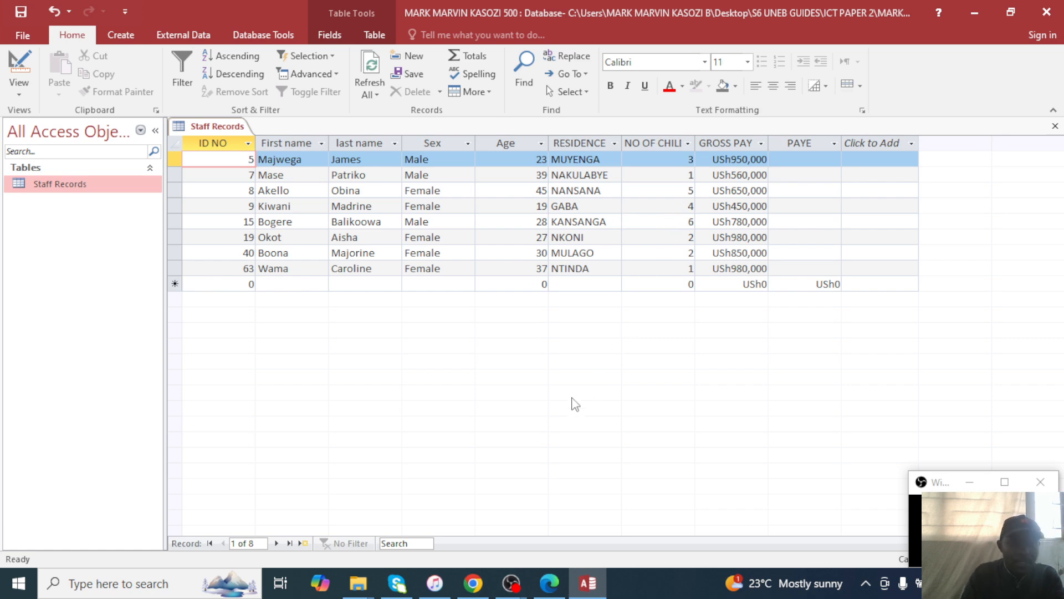
Check the exam paper's data table against the entered records, then close the Staff Records table.
{"action": "left_click", "coordinate": [561, 592]}
{"action": "scroll", "coordinate": [520, 387], "scroll_direction": "down", "scroll_amount": 3}
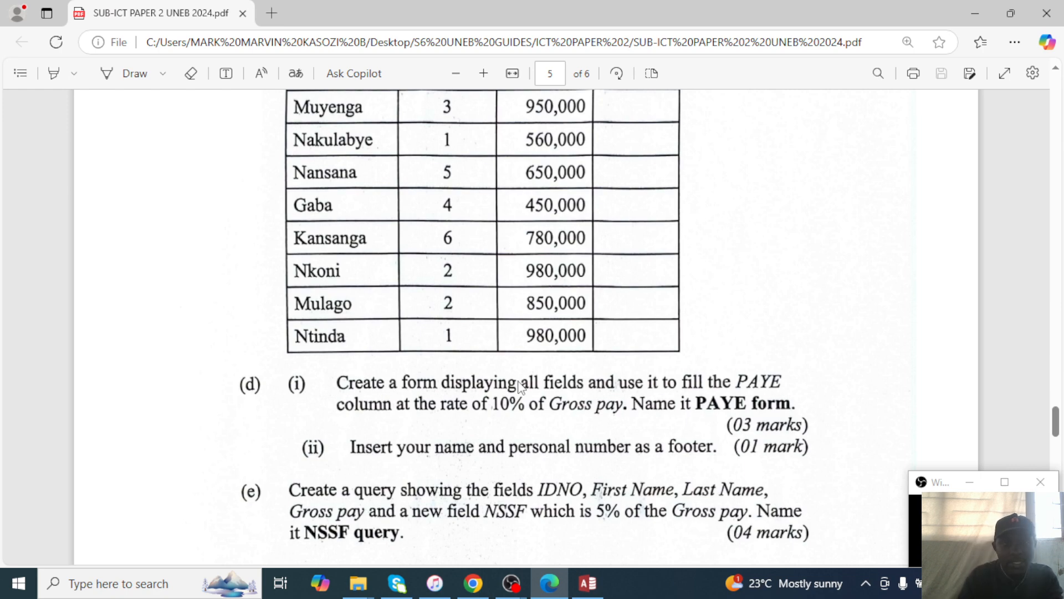
{"action": "scroll", "coordinate": [520, 386], "scroll_direction": "up", "scroll_amount": 3}
{"action": "left_click", "coordinate": [588, 584]}
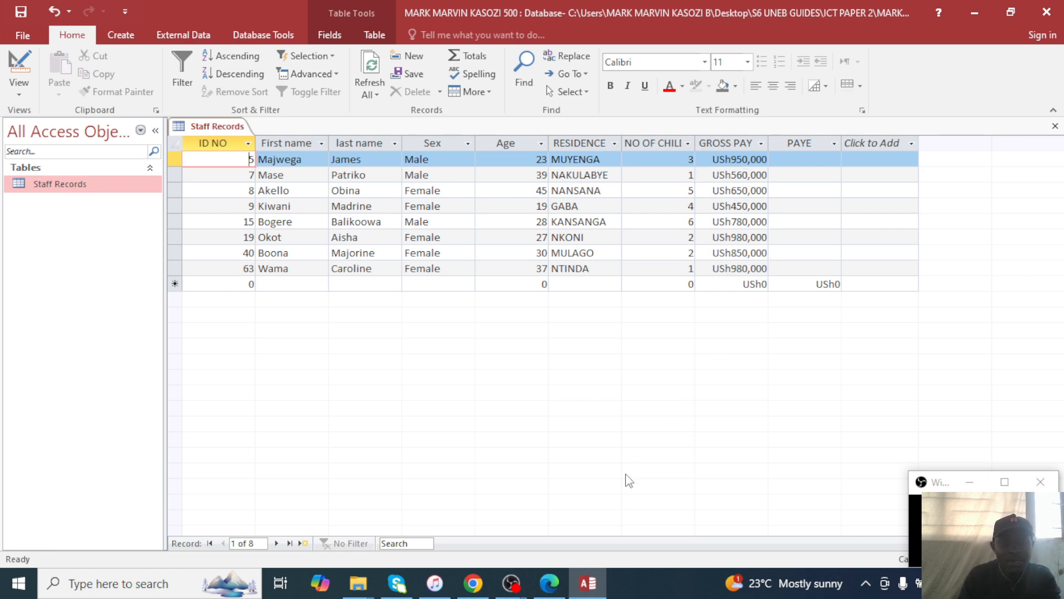
{"action": "left_click", "coordinate": [549, 583]}
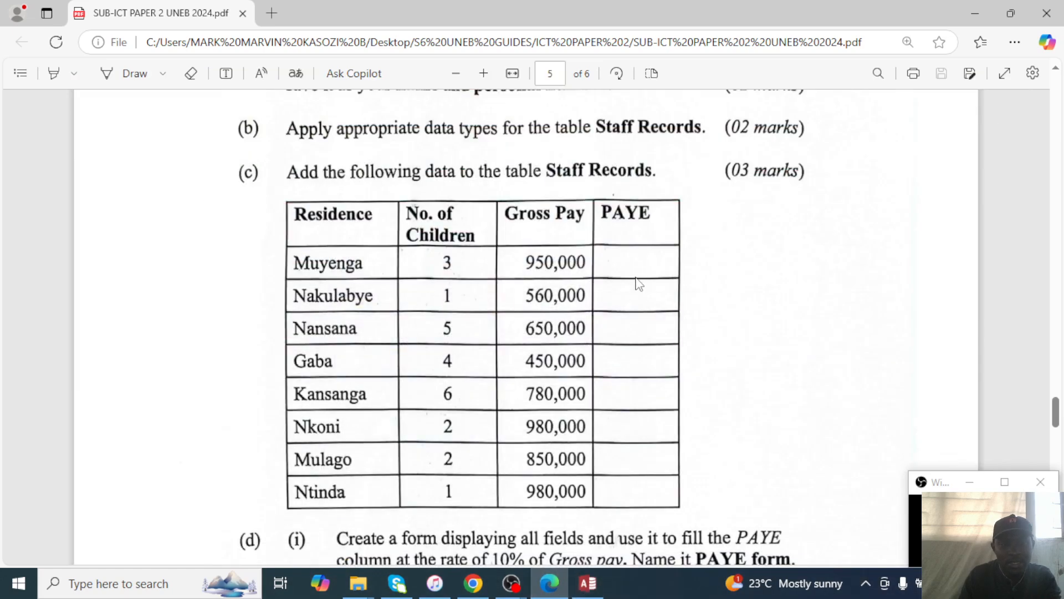
{"action": "left_click", "coordinate": [982, 12]}
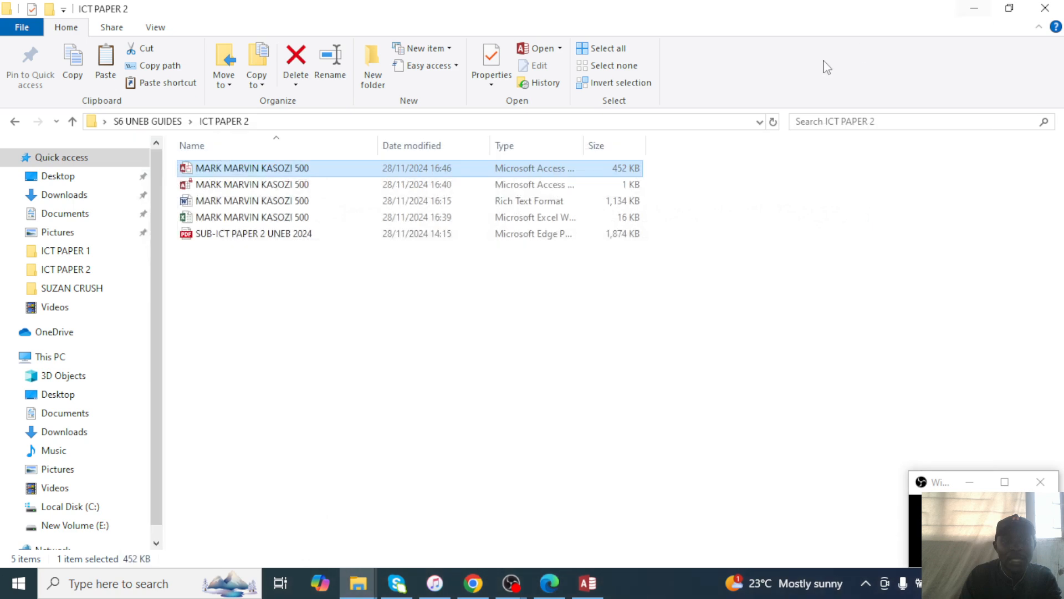
{"action": "left_click", "coordinate": [588, 583]}
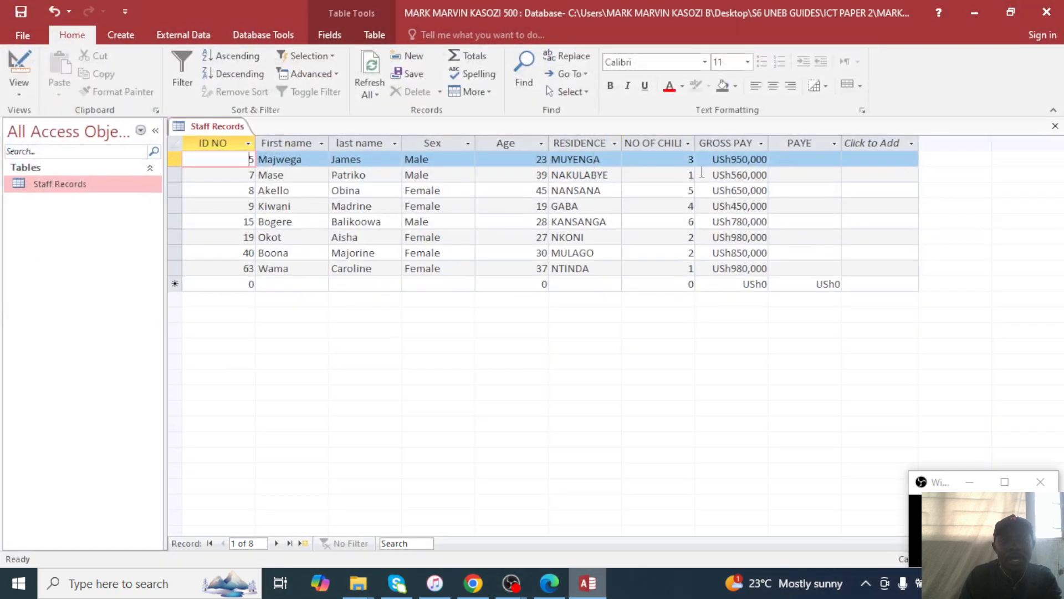
{"action": "left_click", "coordinate": [1055, 127]}
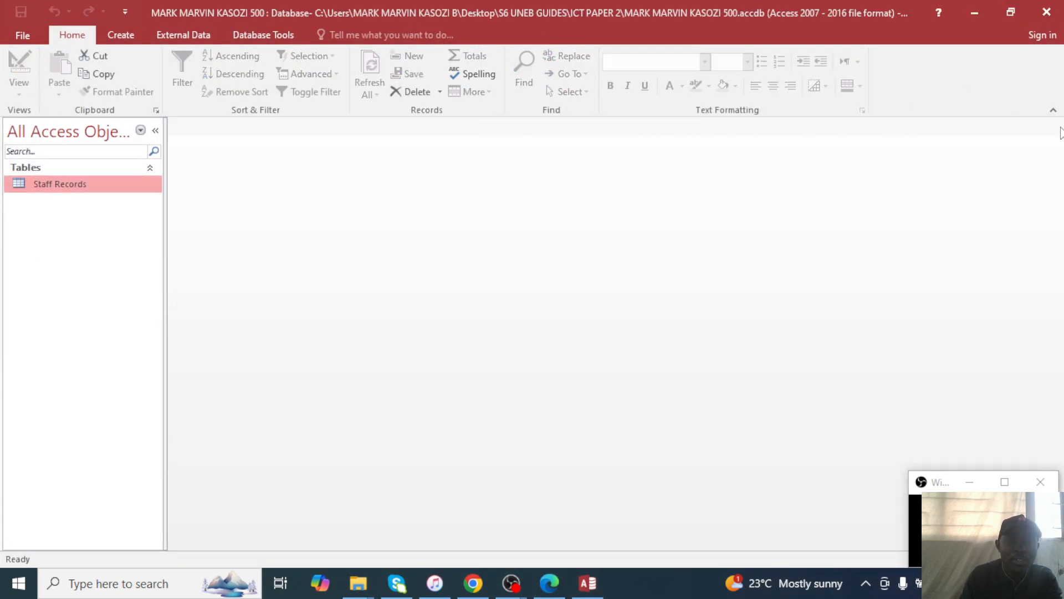
Give GROSS PAY the Standard format with 0 decimal places and save the design.
{"action": "right_click", "coordinate": [21, 181]}
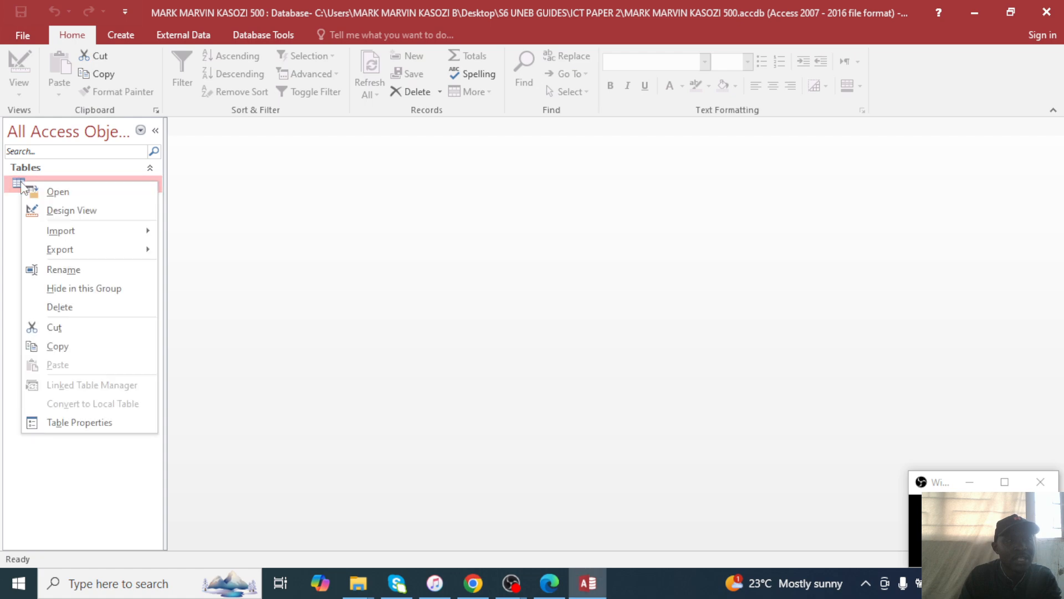
{"action": "left_click", "coordinate": [49, 204]}
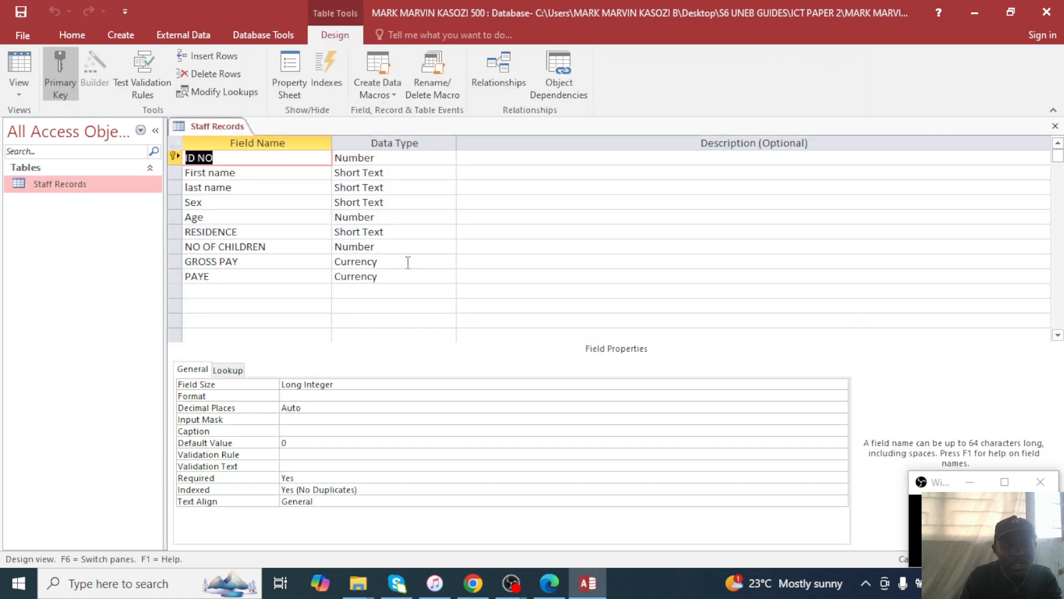
{"action": "left_click", "coordinate": [406, 261]}
{"action": "left_click", "coordinate": [343, 383]}
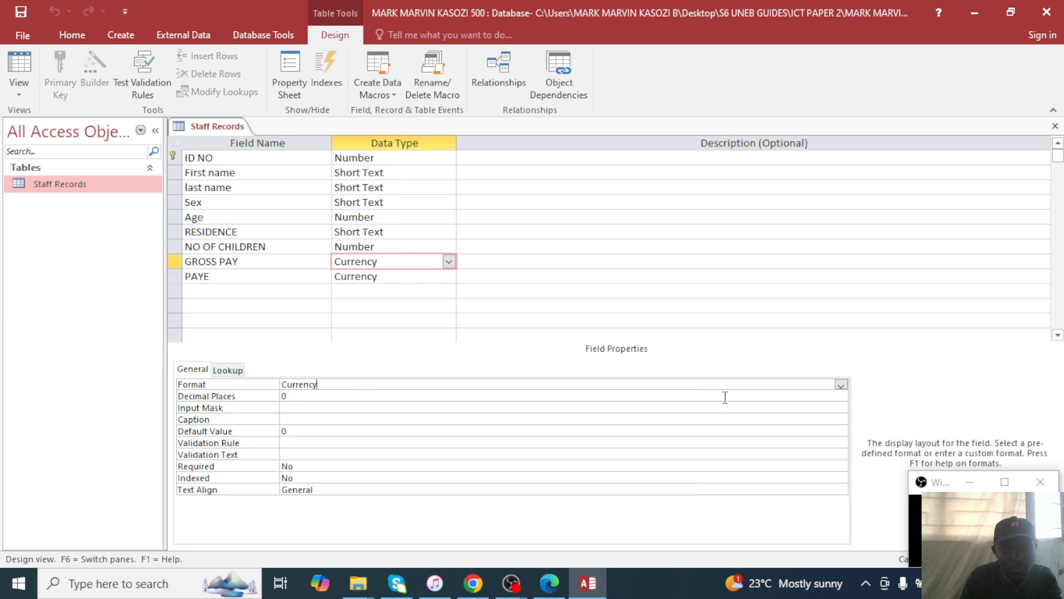
{"action": "left_click", "coordinate": [841, 384]}
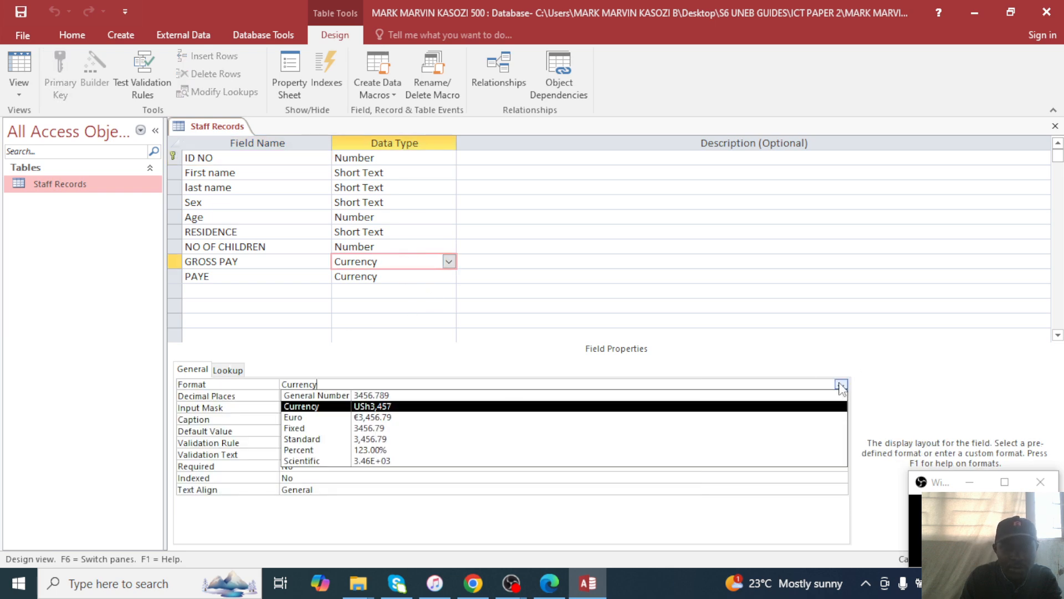
{"action": "left_click", "coordinate": [379, 439]}
{"action": "left_click", "coordinate": [386, 397]}
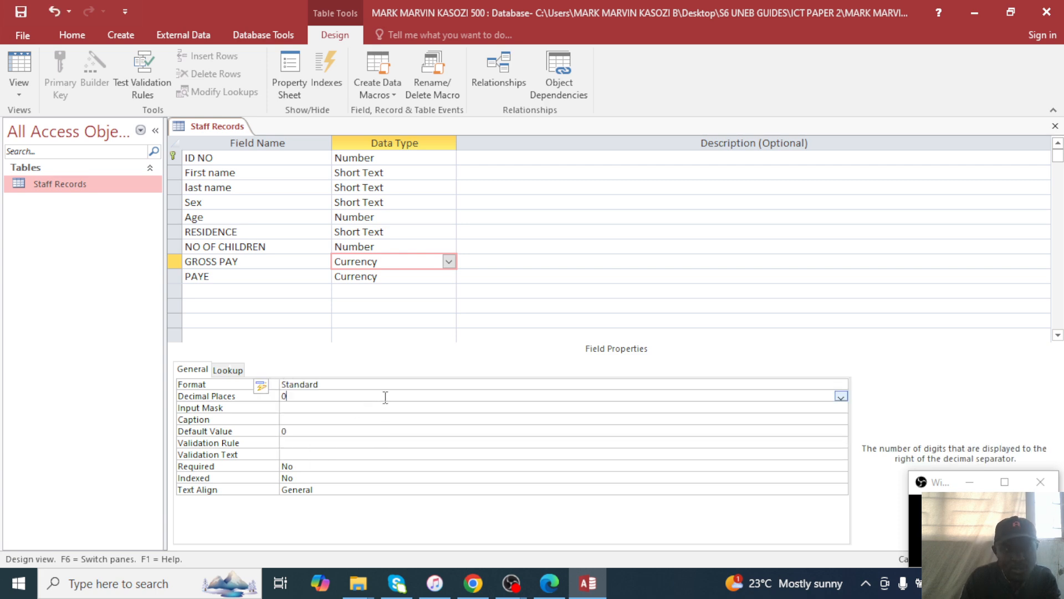
{"action": "key", "text": "ctrl+s"}
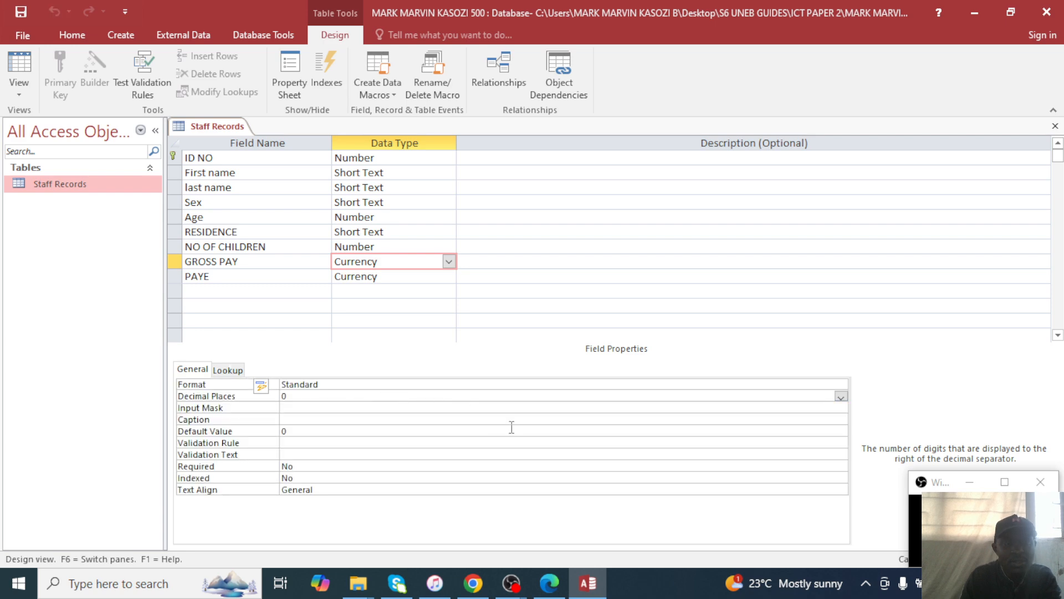
Reopen the datasheet to check the new amounts, close it, and return to the exam paper.
{"action": "double_click", "coordinate": [128, 191]}
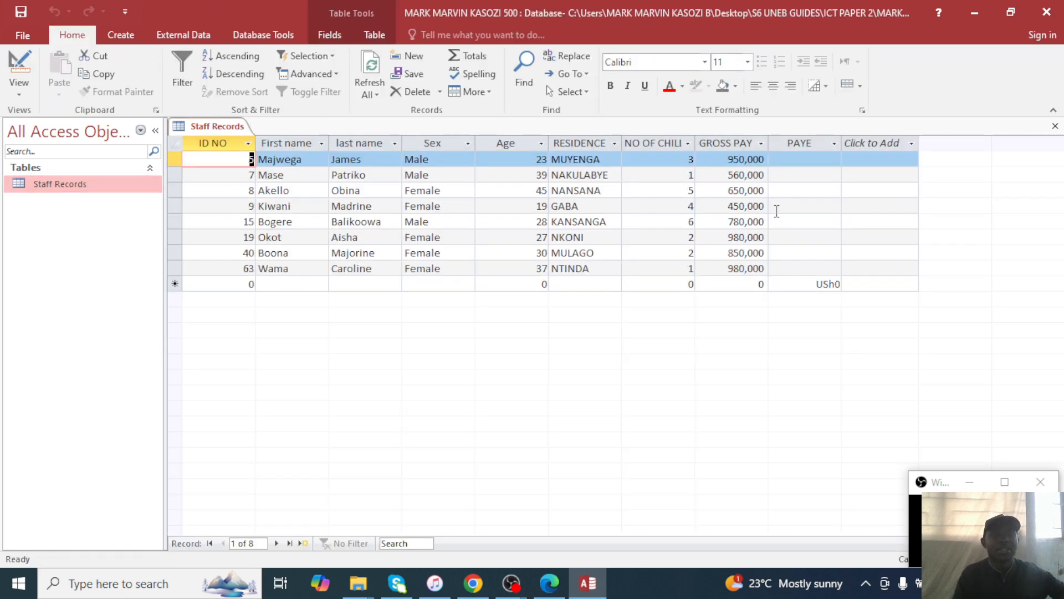
{"action": "left_click", "coordinate": [1055, 126]}
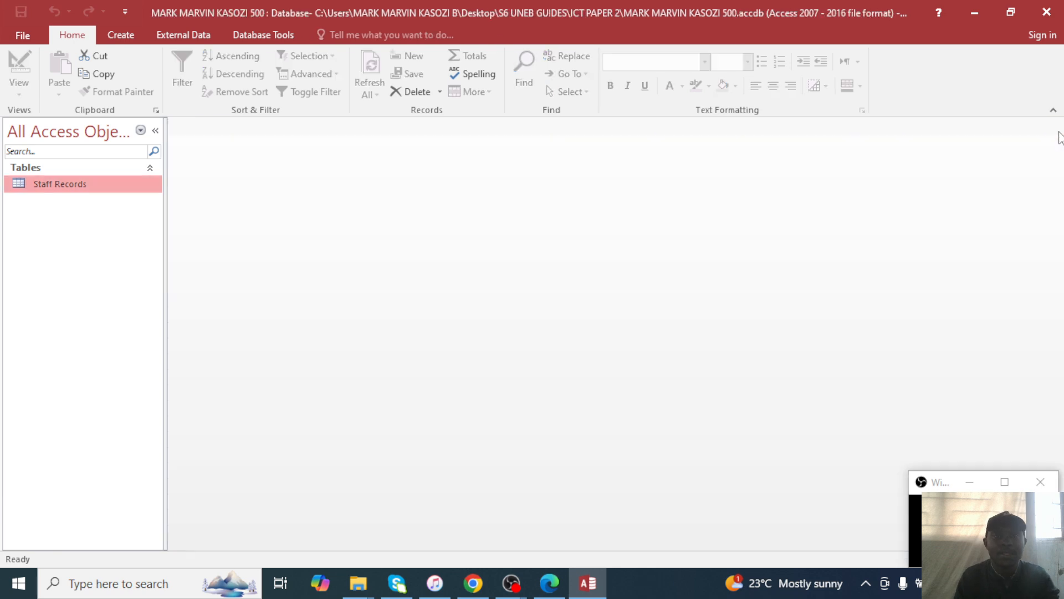
{"action": "left_click", "coordinate": [549, 583]}
Scroll the exam paper down to page 5 to read the next questions.
{"action": "scroll", "coordinate": [553, 386], "scroll_direction": "down", "scroll_amount": 3}
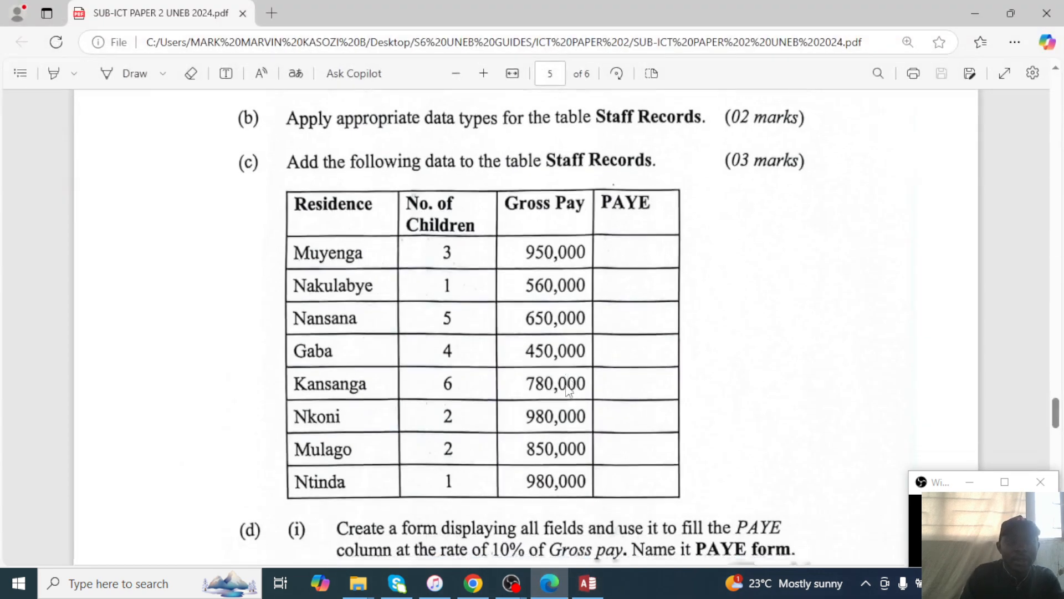
{"action": "scroll", "coordinate": [553, 386], "scroll_direction": "down", "scroll_amount": 2}
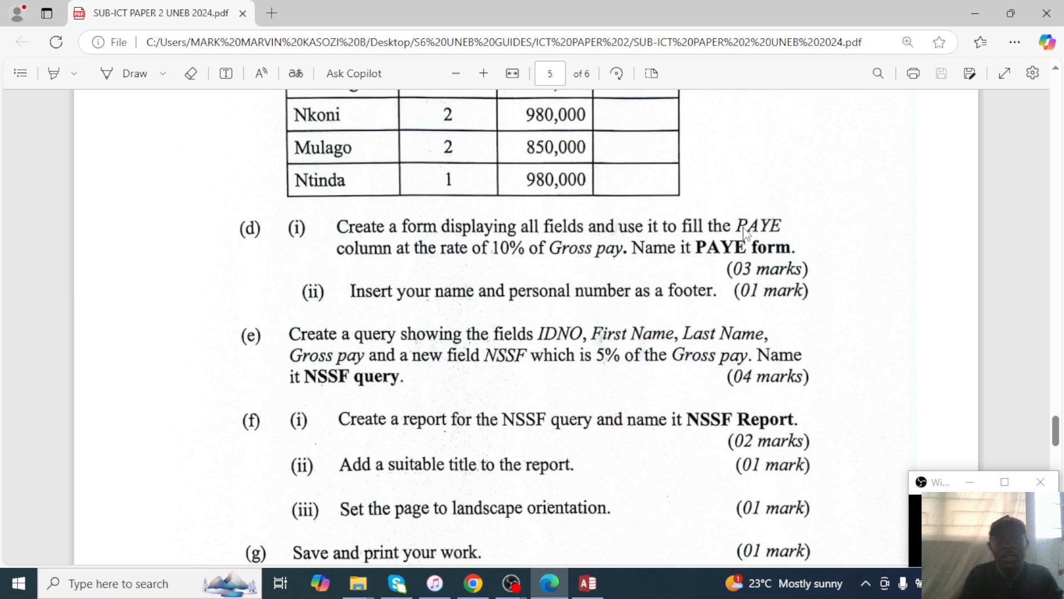
Return to Access and start a new blank form with Create > Form Design.
{"action": "scroll", "coordinate": [827, 172], "scroll_direction": "up", "scroll_amount": 5}
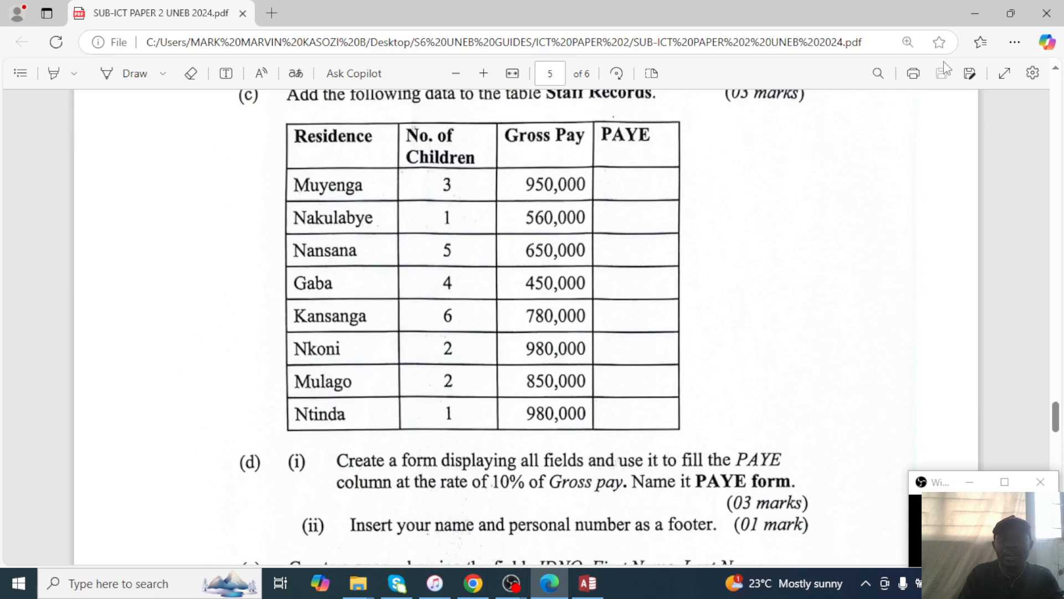
{"action": "left_click", "coordinate": [975, 13]}
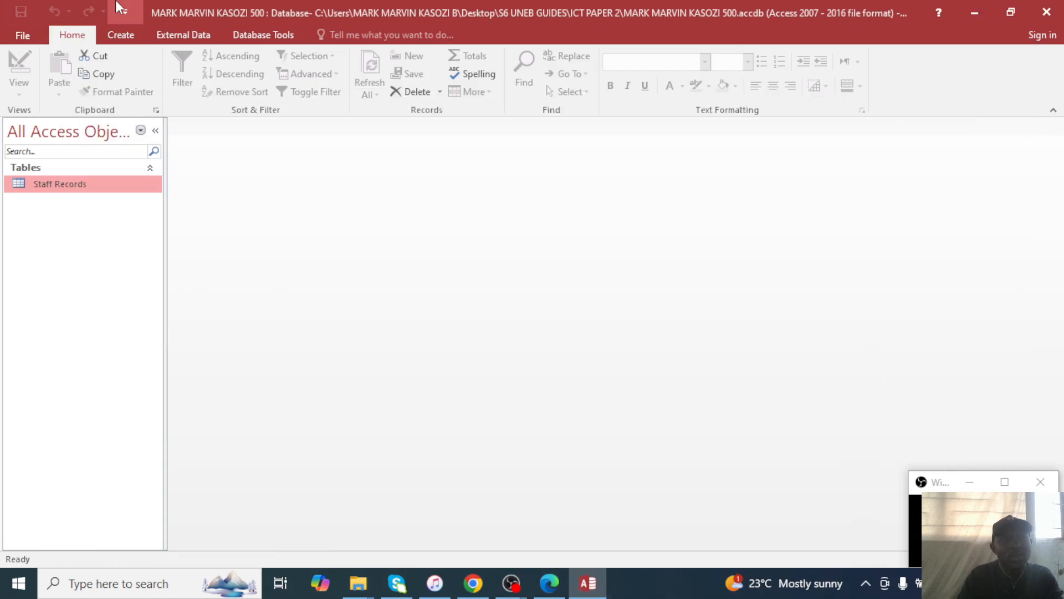
{"action": "left_click", "coordinate": [122, 36]}
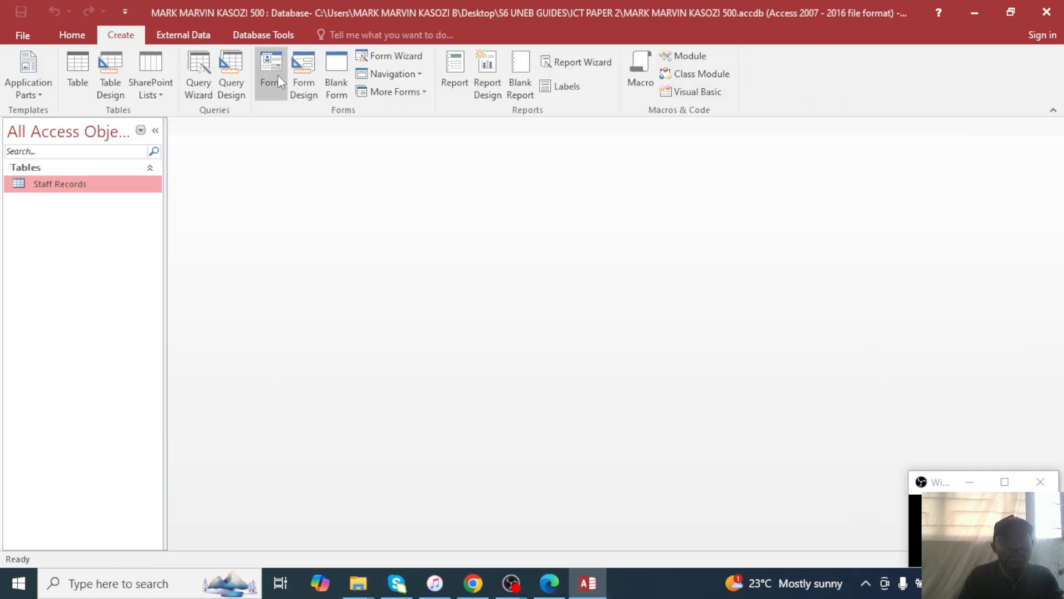
{"action": "left_click", "coordinate": [295, 78]}
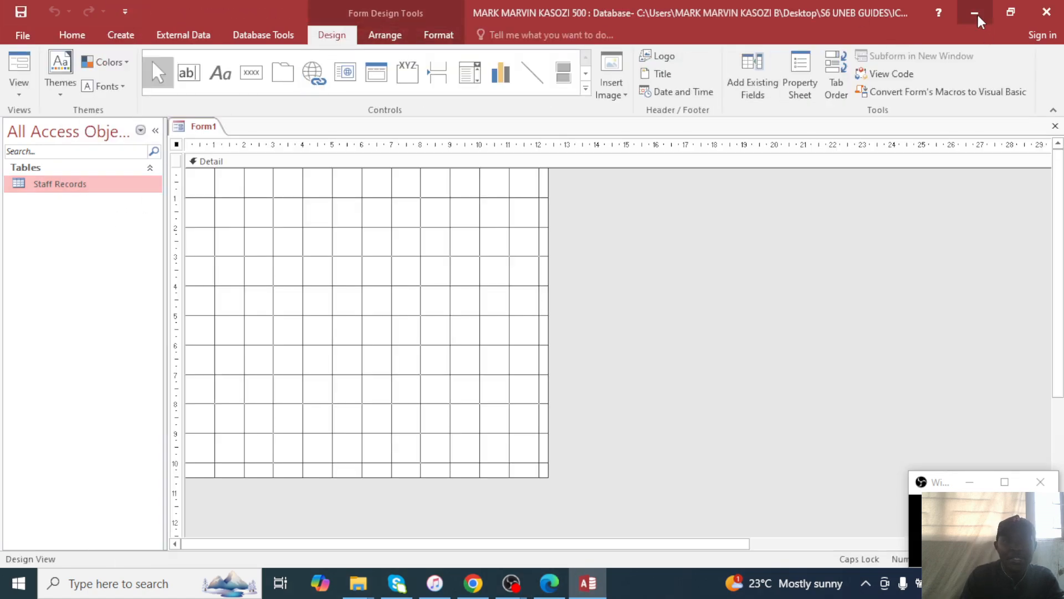
Scroll through the exam paper again, then minimize it.
{"action": "left_click", "coordinate": [974, 13]}
{"action": "left_click", "coordinate": [549, 583]}
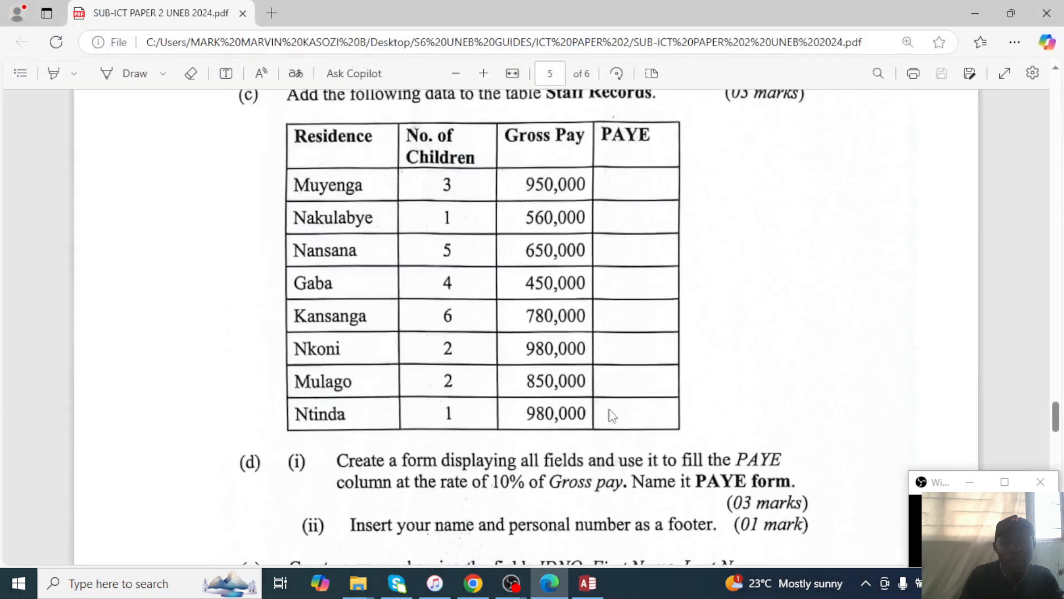
{"action": "scroll", "coordinate": [653, 421], "scroll_direction": "down", "scroll_amount": 3}
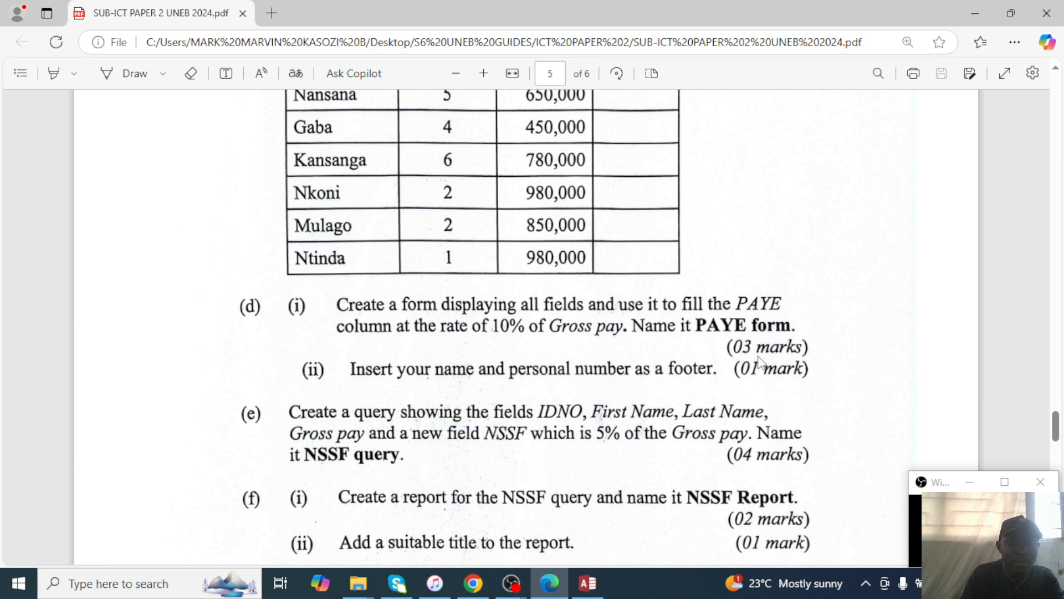
{"action": "left_click", "coordinate": [974, 13]}
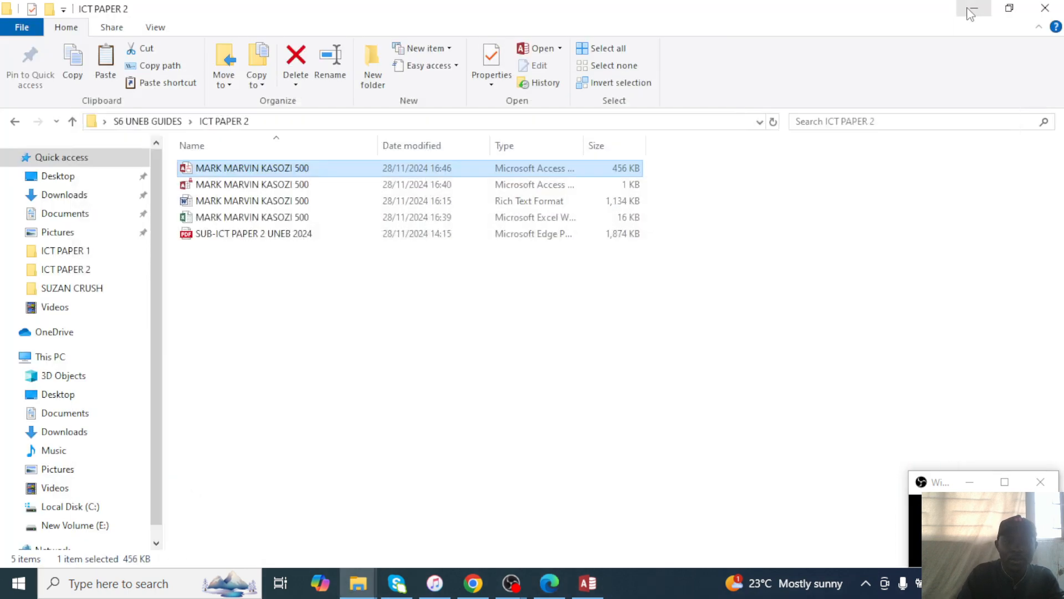
Browse the YouTube channel's Videos page, then go back to the blank Form1 design in Access.
{"action": "left_click", "coordinate": [472, 583]}
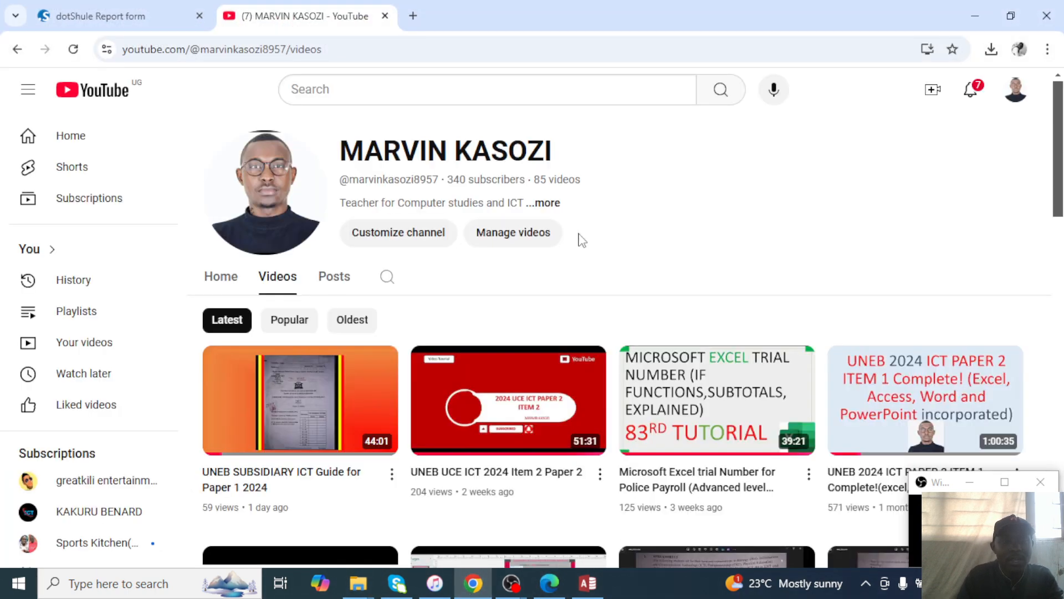
{"action": "scroll", "coordinate": [477, 275], "scroll_direction": "down", "scroll_amount": 12}
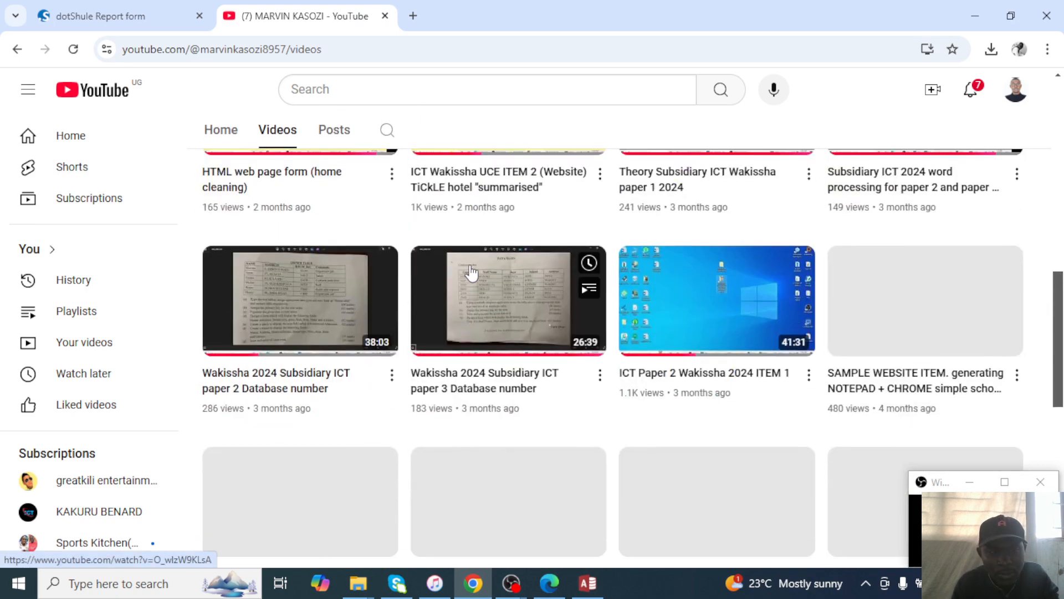
{"action": "scroll", "coordinate": [471, 275], "scroll_direction": "up", "scroll_amount": 1}
{"action": "scroll", "coordinate": [474, 286], "scroll_direction": "down", "scroll_amount": 3}
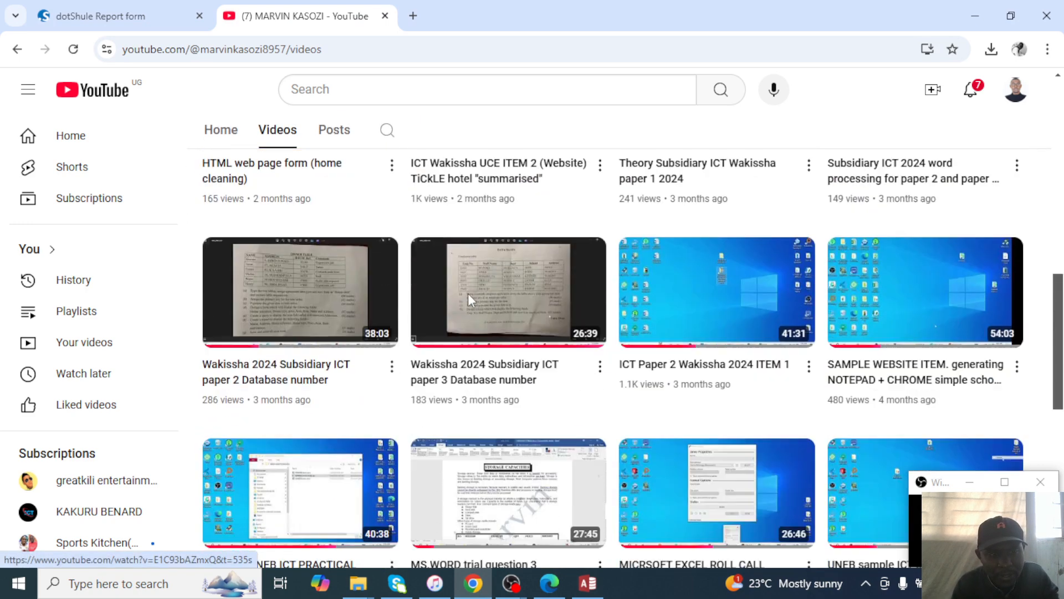
{"action": "scroll", "coordinate": [475, 296], "scroll_direction": "down", "scroll_amount": 3}
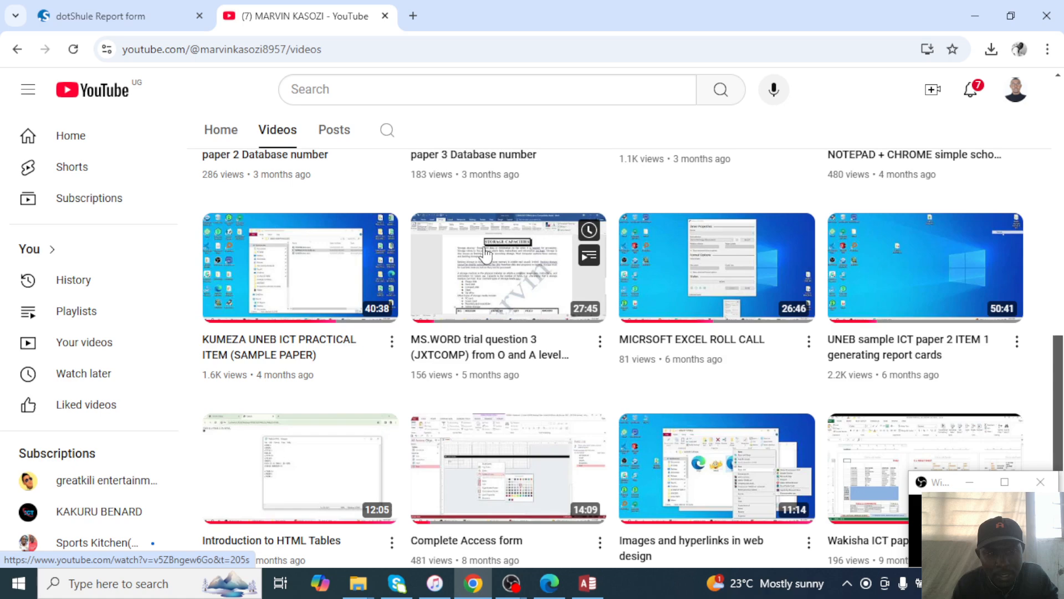
{"action": "scroll", "coordinate": [469, 316], "scroll_direction": "down", "scroll_amount": 3}
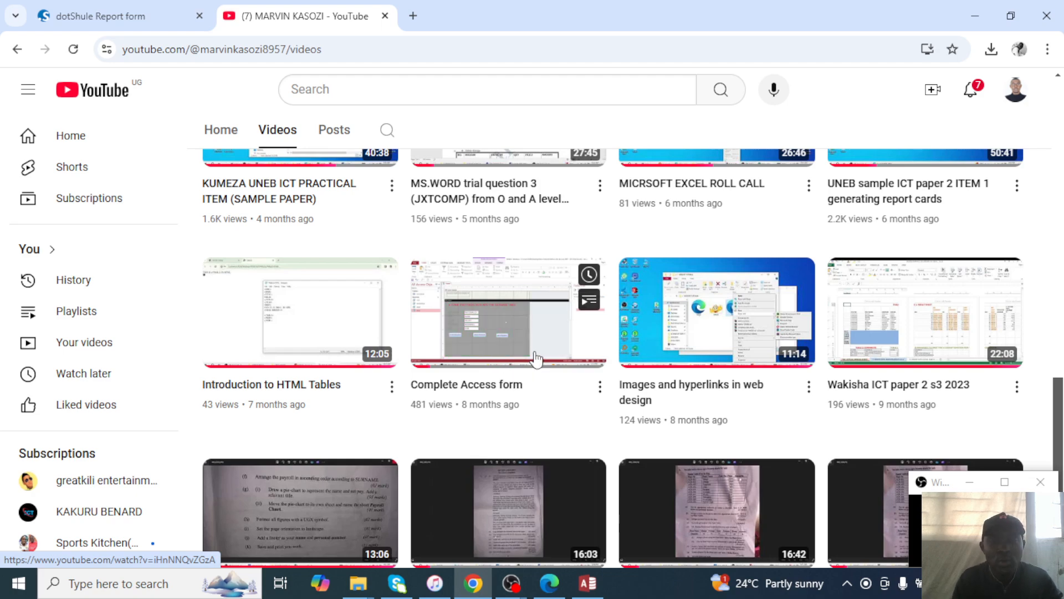
{"action": "scroll", "coordinate": [536, 359], "scroll_direction": "up", "scroll_amount": 3}
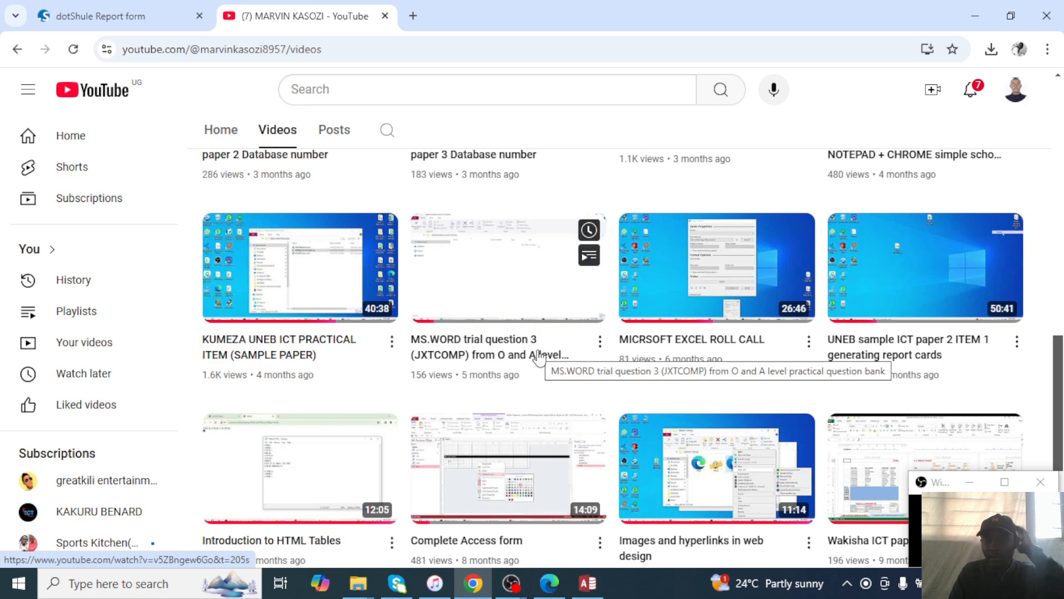
{"action": "scroll", "coordinate": [538, 358], "scroll_direction": "up", "scroll_amount": 10}
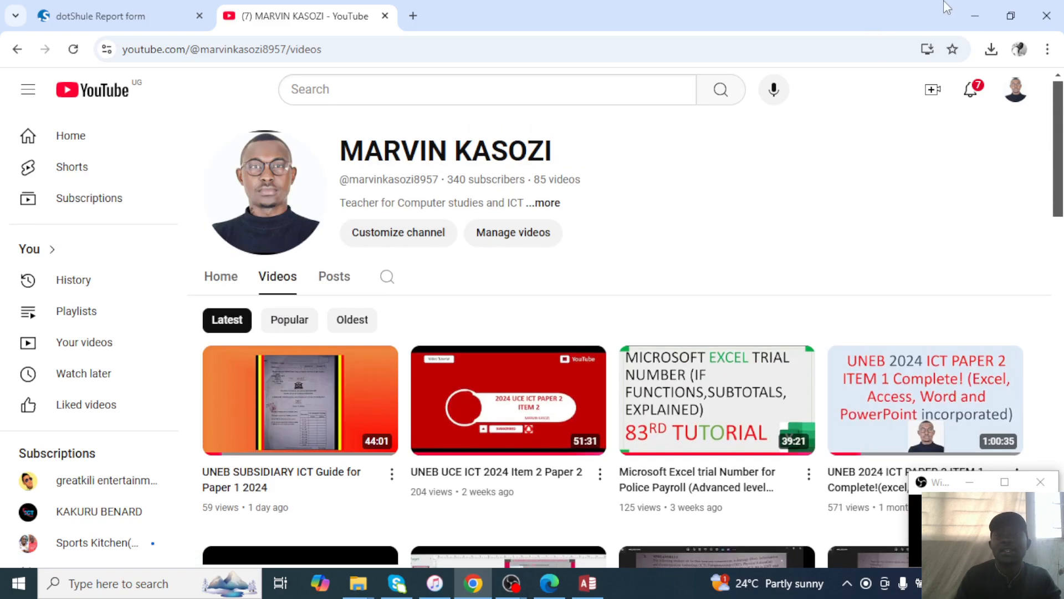
{"action": "left_click", "coordinate": [974, 10]}
{"action": "left_click", "coordinate": [588, 582]}
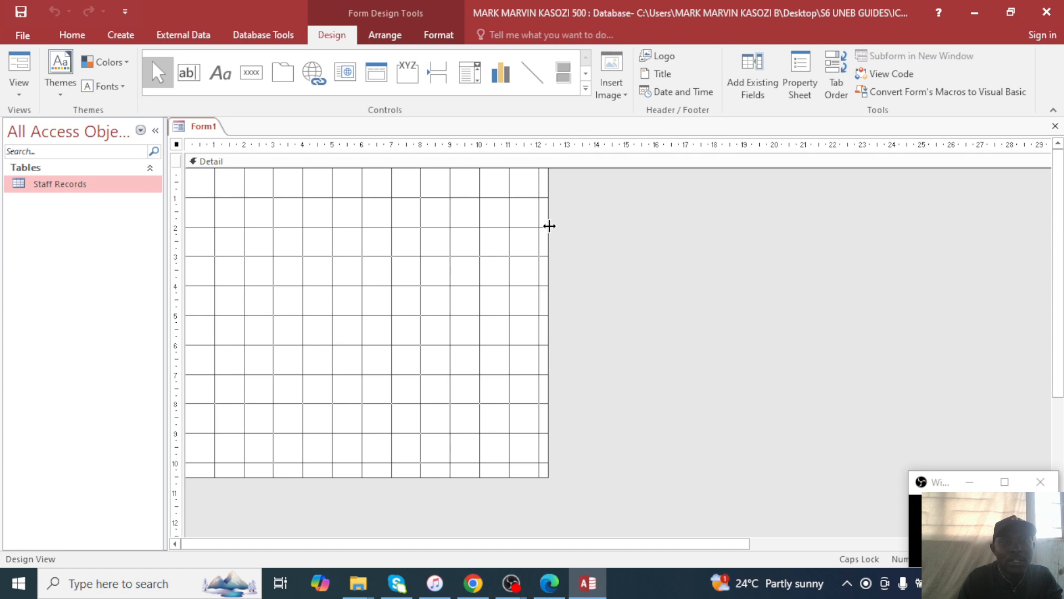
Widen Form1's Detail area to about 23 cm and make it slightly taller.
{"action": "left_click_drag", "start_coordinate": [550, 226], "coordinate": [857, 228]}
{"action": "left_click_drag", "start_coordinate": [679, 477], "coordinate": [671, 483]}
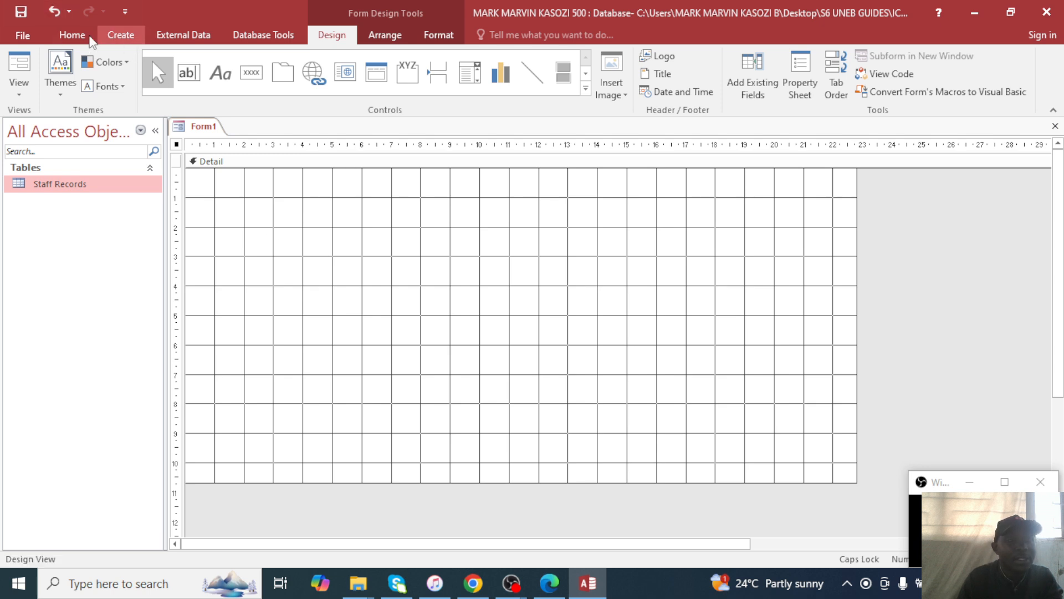
{"action": "left_click", "coordinate": [117, 32]}
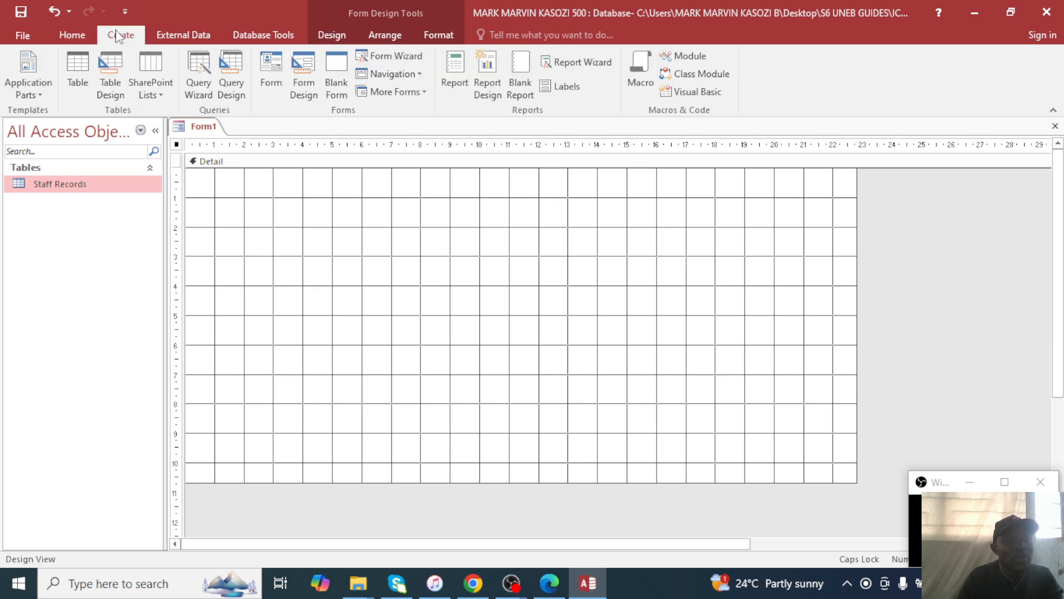
{"action": "left_click", "coordinate": [332, 35]}
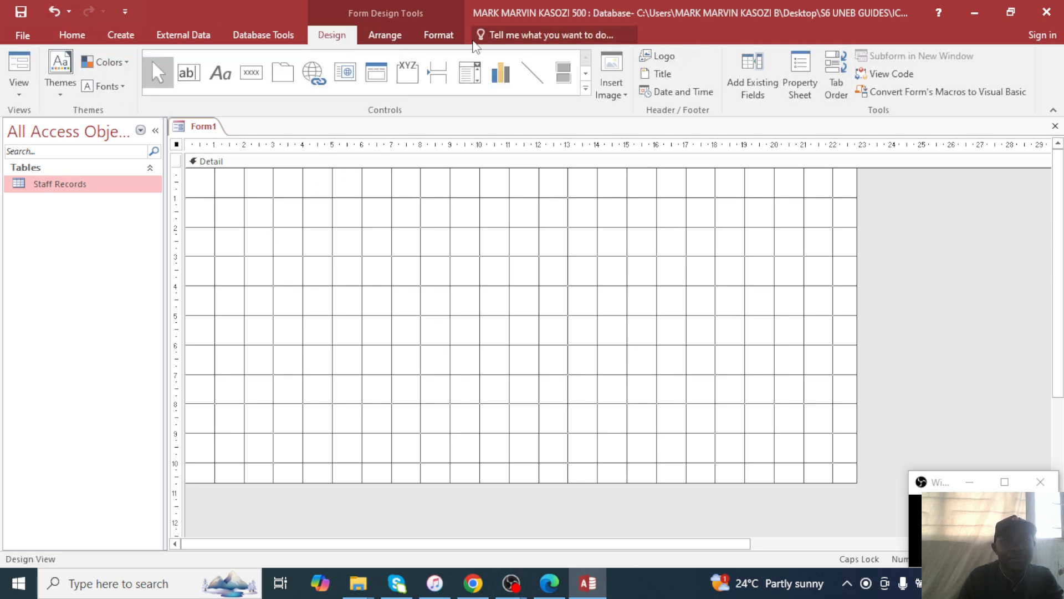
Show the Field List with all tables so the Staff Records fields are available.
{"action": "left_click", "coordinate": [439, 35]}
{"action": "left_click", "coordinate": [385, 35]}
{"action": "left_click", "coordinate": [331, 36]}
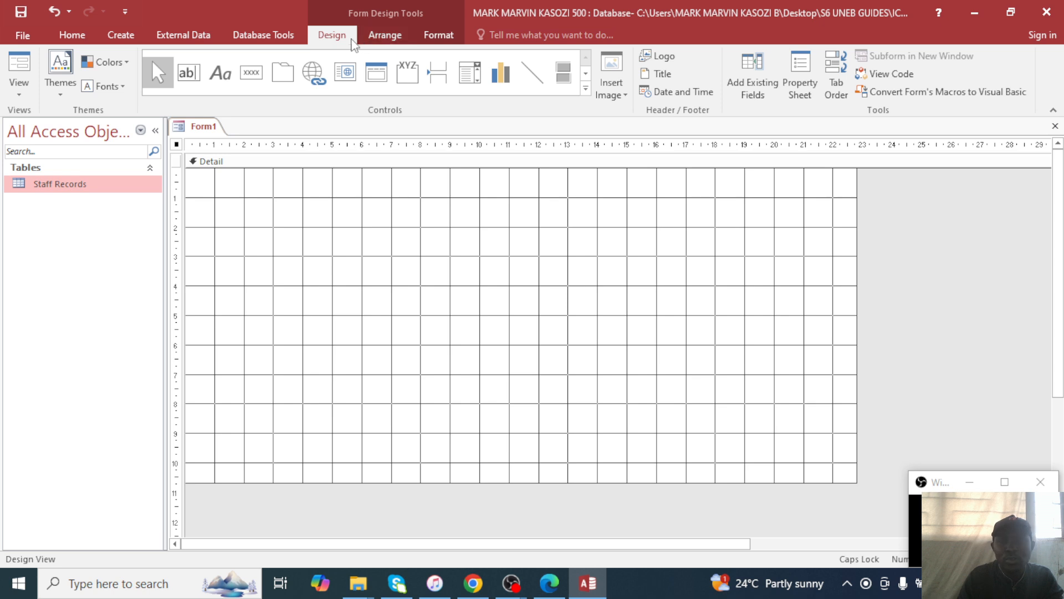
{"action": "left_click", "coordinate": [765, 78]}
{"action": "left_click", "coordinate": [929, 200]}
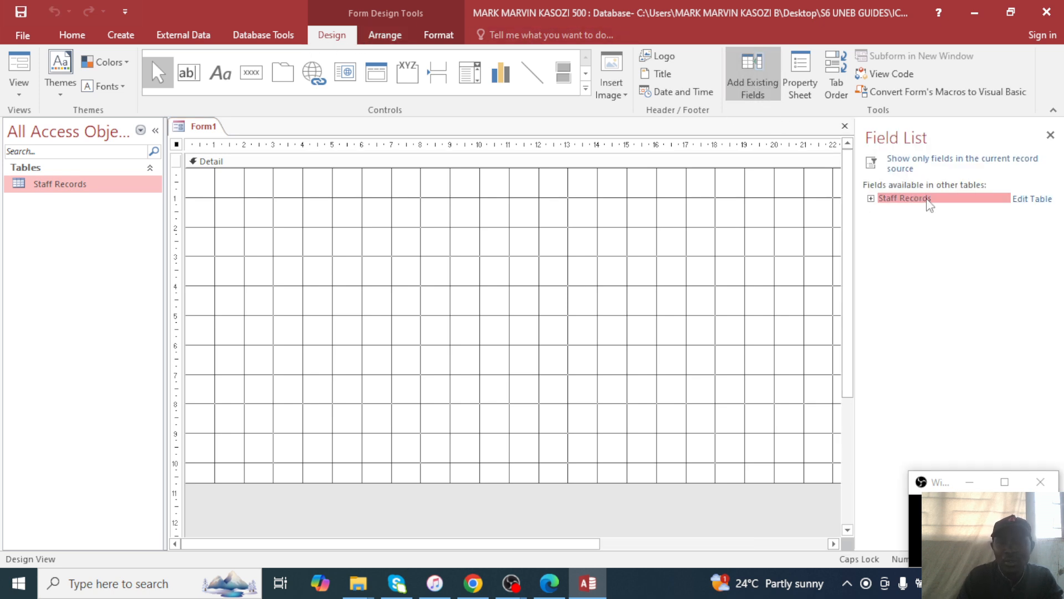
Add the nine Staff Records fields, ID NO through PAYE, to Form1.
{"action": "left_click", "coordinate": [916, 201]}
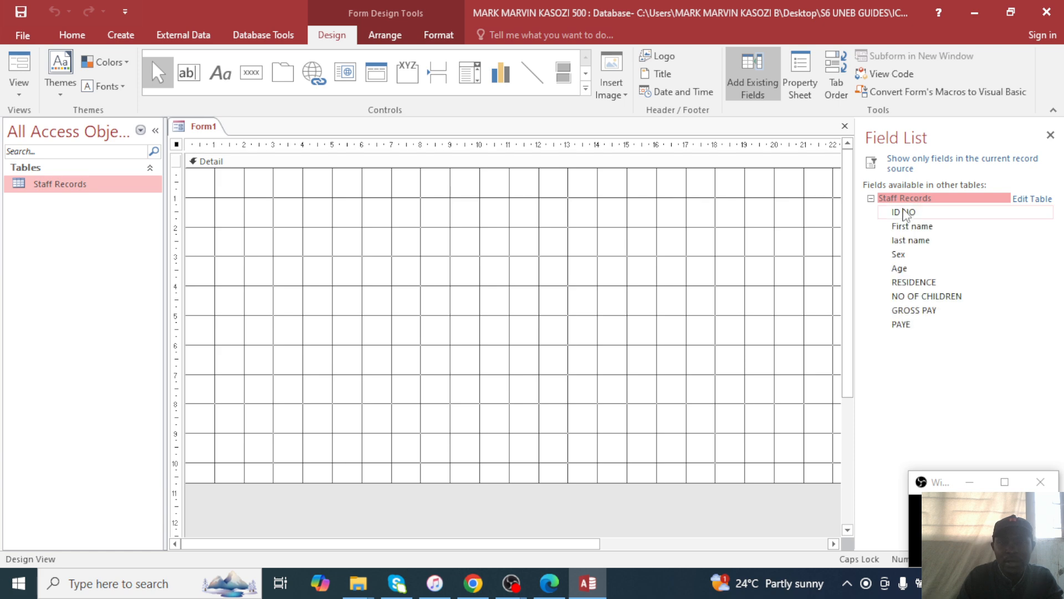
{"action": "double_click", "coordinate": [903, 212]}
{"action": "double_click", "coordinate": [911, 226]}
{"action": "double_click", "coordinate": [901, 241]}
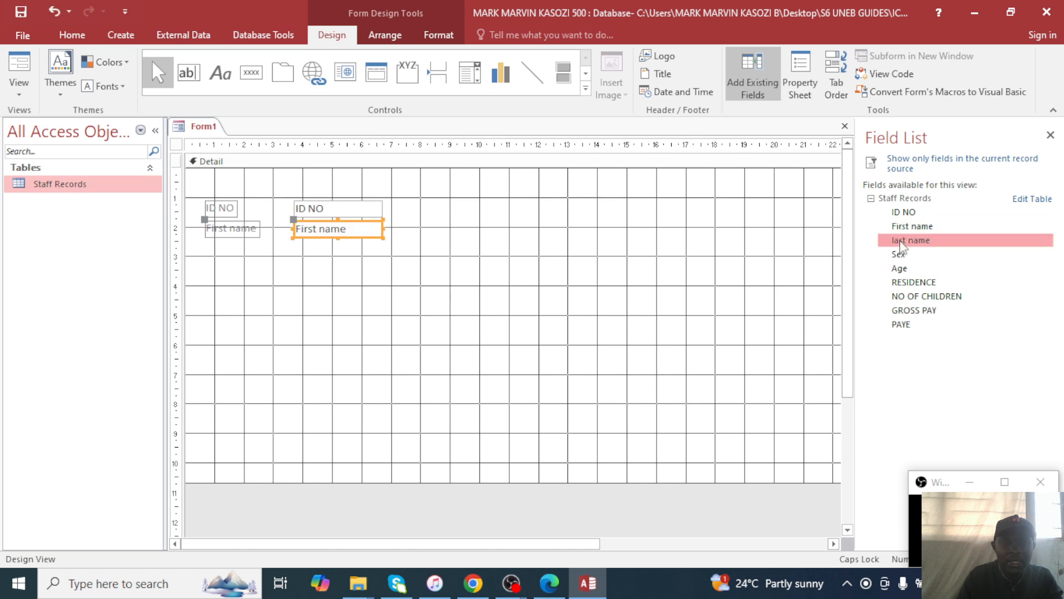
{"action": "double_click", "coordinate": [899, 255]}
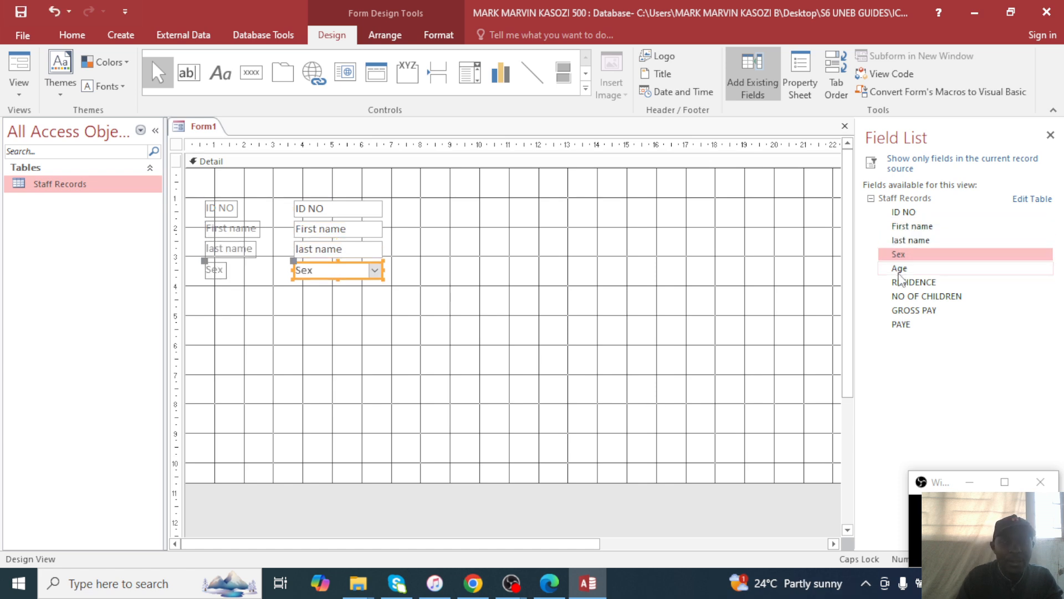
{"action": "double_click", "coordinate": [901, 269]}
{"action": "double_click", "coordinate": [909, 283]}
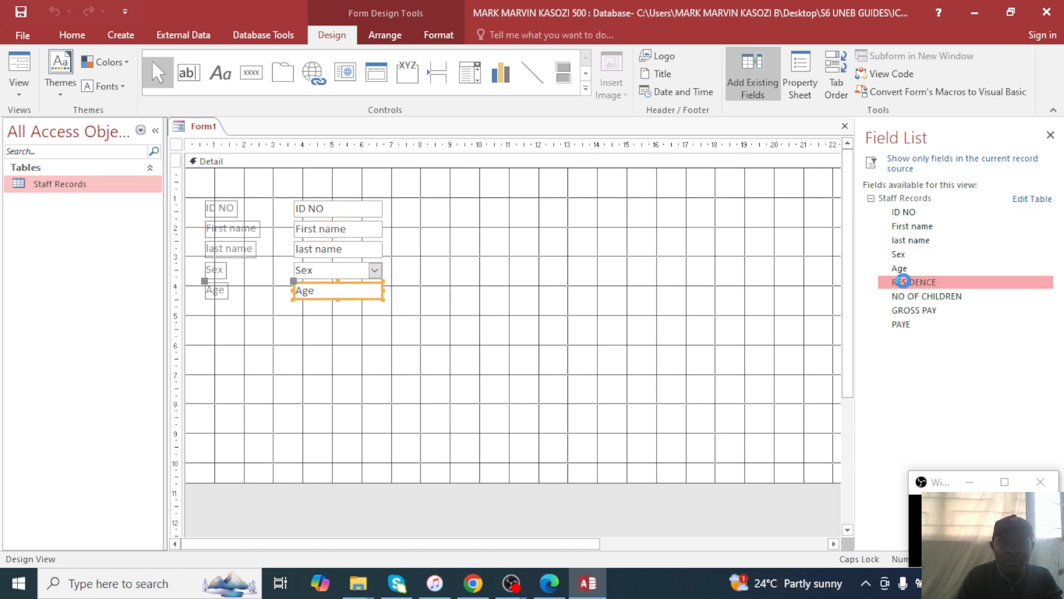
{"action": "double_click", "coordinate": [909, 296]}
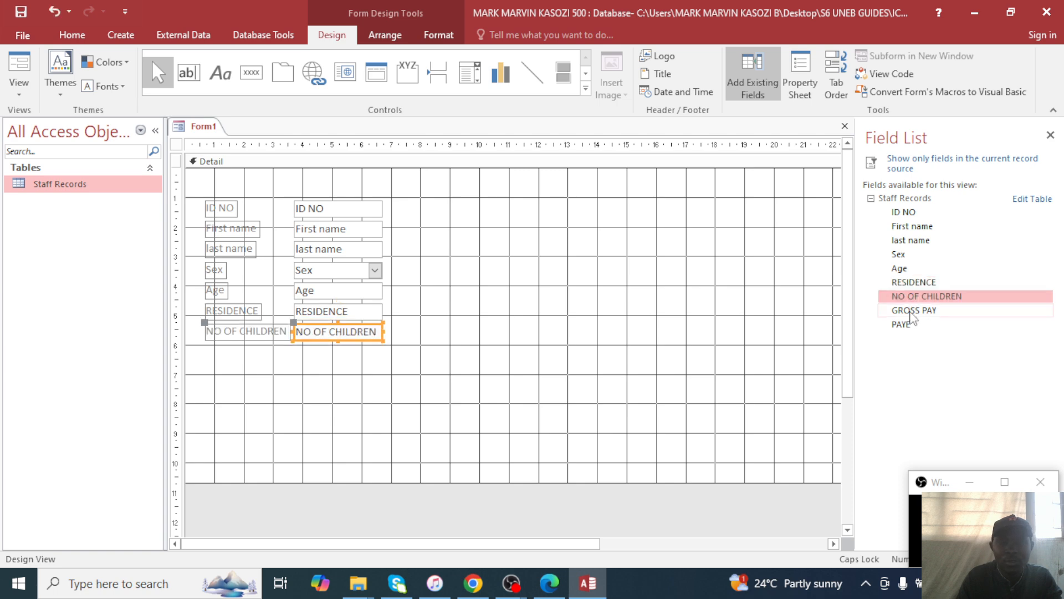
{"action": "double_click", "coordinate": [911, 310]}
{"action": "double_click", "coordinate": [910, 326]}
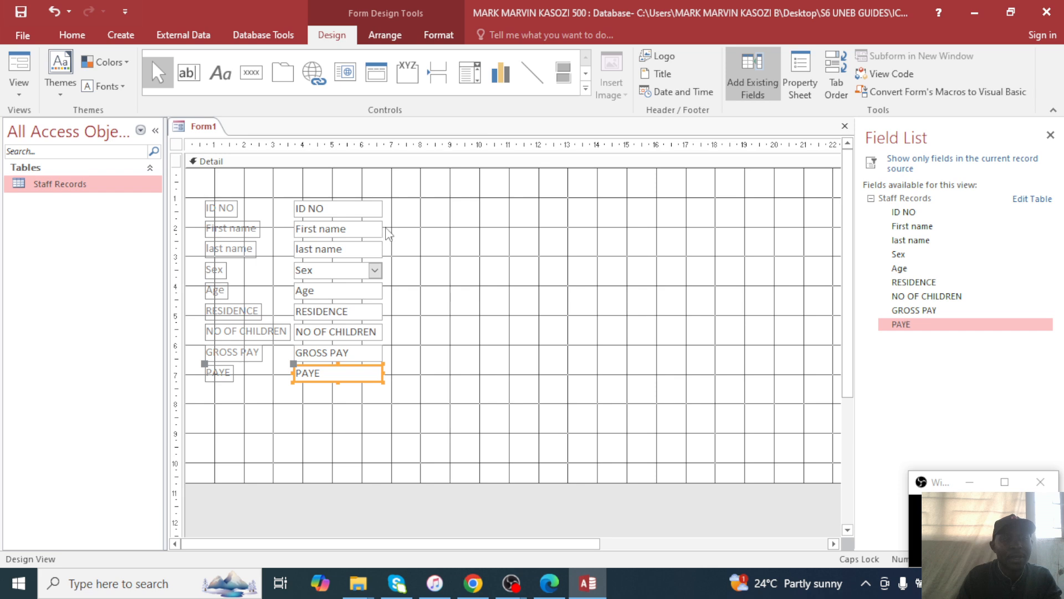
Select all the field labels and boxes and nudge them right, then slightly upward.
{"action": "left_click_drag", "start_coordinate": [204, 190], "coordinate": [408, 432]}
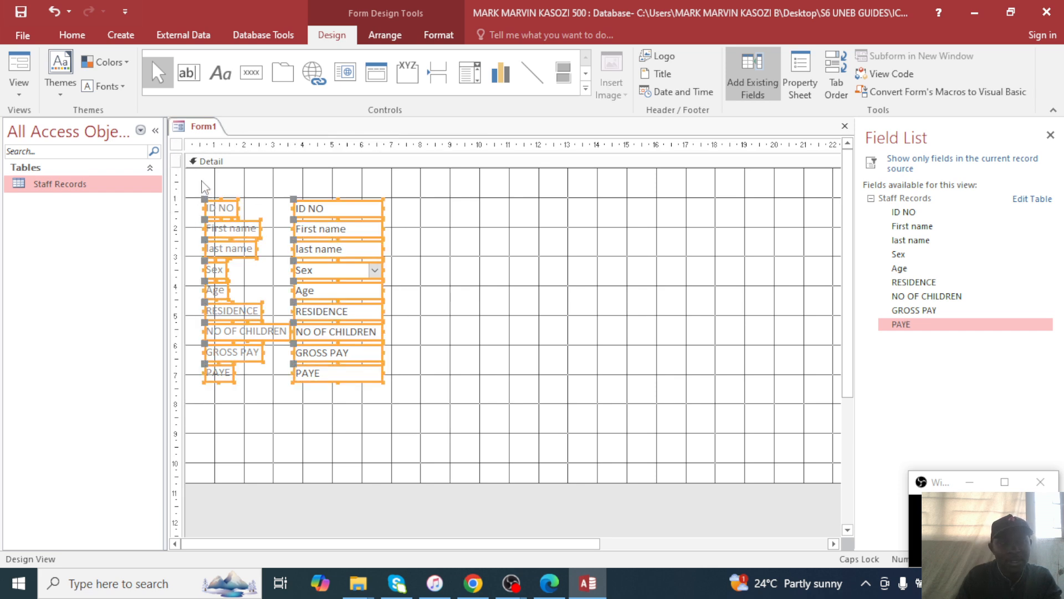
{"action": "left_click_drag", "start_coordinate": [205, 187], "coordinate": [406, 391]}
{"action": "left_click", "coordinate": [415, 383]}
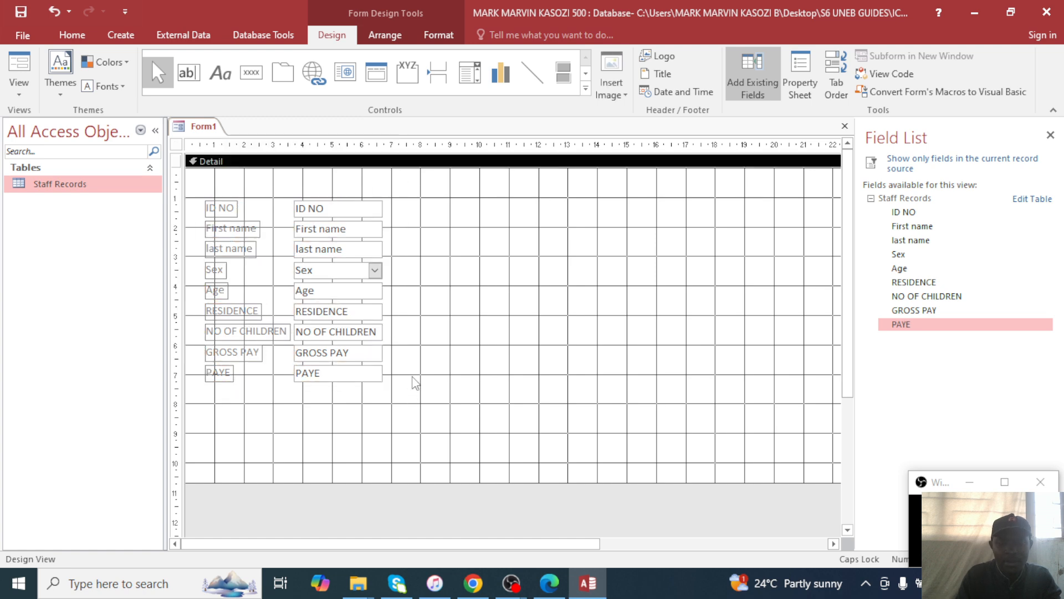
{"action": "left_click_drag", "start_coordinate": [203, 184], "coordinate": [409, 418]}
{"action": "key", "text": "Right"}
{"action": "key", "text": "Right"}
{"action": "key", "text": "Right"}
{"action": "key", "text": "Right"}
{"action": "key", "text": "Right"}
{"action": "key", "text": "Right"}
{"action": "key", "text": "Right"}
{"action": "key", "text": "Right"}
{"action": "key", "text": "Right"}
{"action": "key", "text": "Right"}
{"action": "key", "text": "Right"}
{"action": "key", "text": "Right"}
{"action": "key", "text": "Right"}
{"action": "key", "text": "Right"}
{"action": "key", "text": "Right"}
{"action": "key", "text": "Right"}
{"action": "key", "text": "Right"}
{"action": "key", "text": "Right"}
{"action": "key", "text": "Right"}
{"action": "key", "text": "Right"}
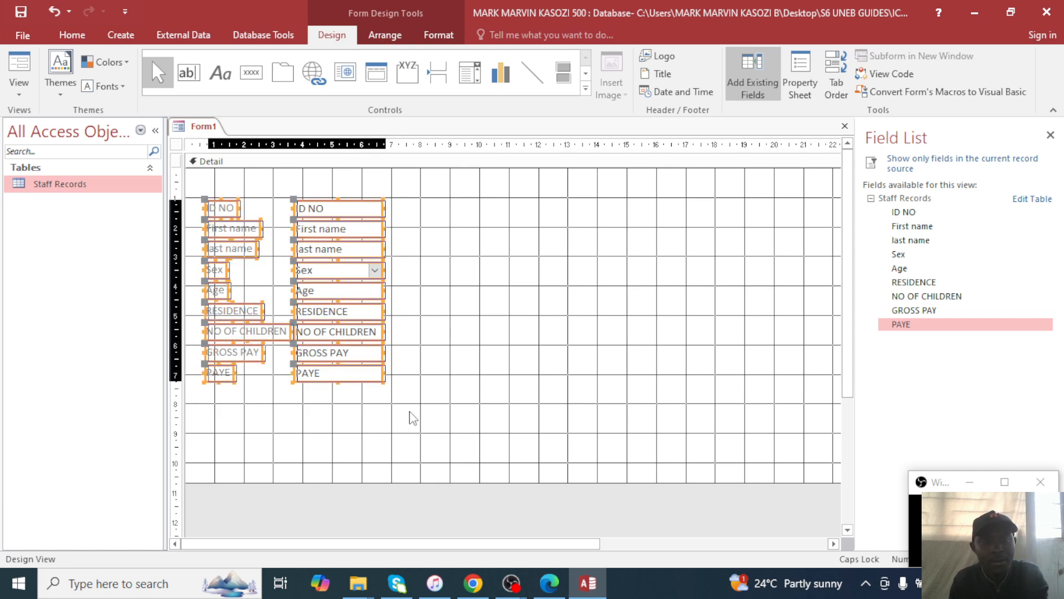
{"action": "key", "text": "Right"}
{"action": "key", "text": "Right"}
{"action": "key", "text": "Right"}
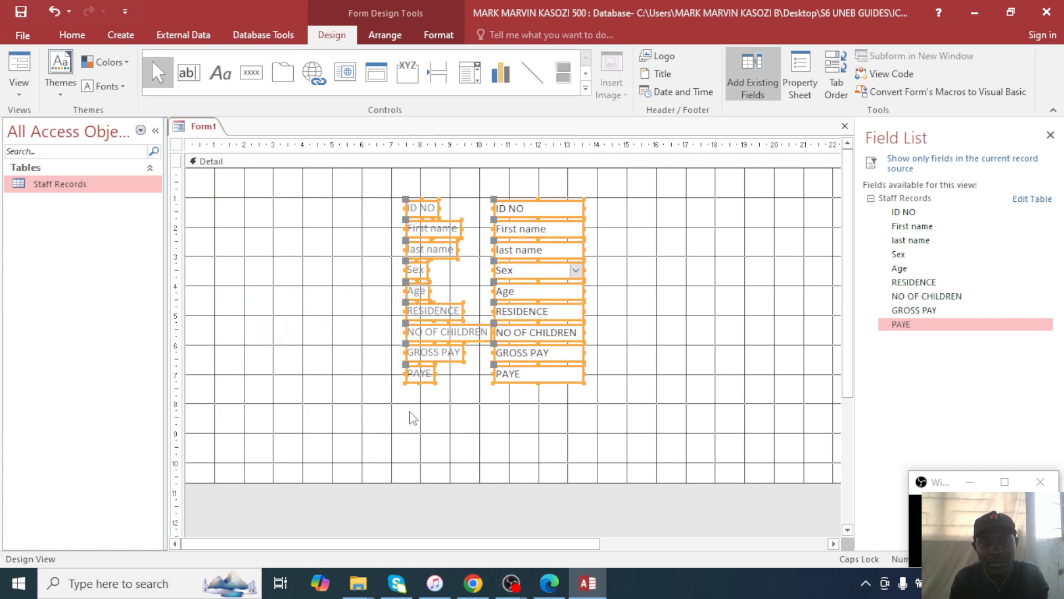
{"action": "key", "text": "Down"}
{"action": "key", "text": "Down"}
{"action": "key", "text": "Down"}
{"action": "key", "text": "Down"}
{"action": "key", "text": "Down"}
{"action": "key", "text": "Down"}
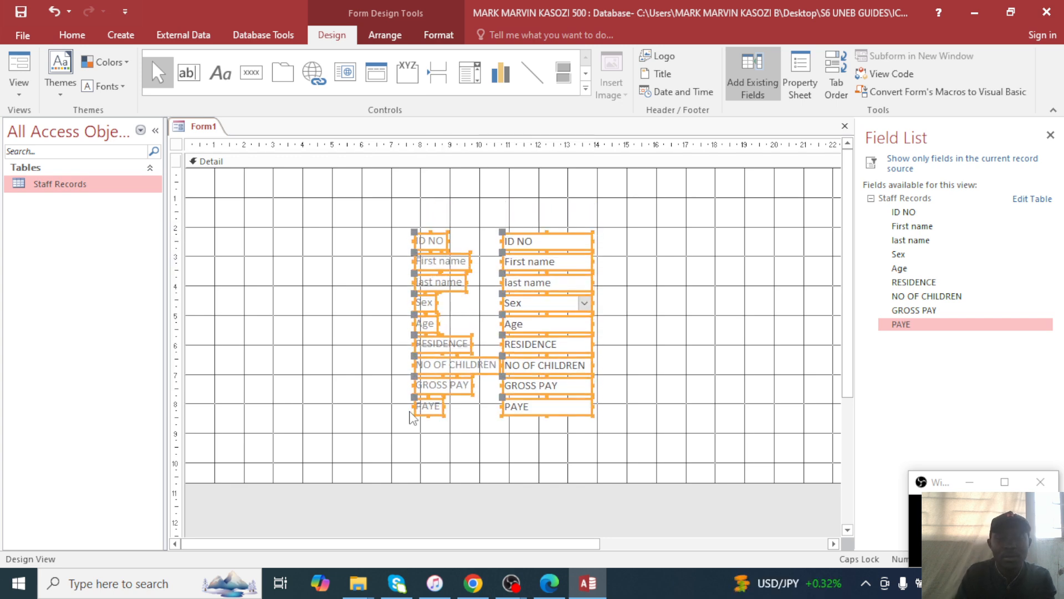
{"action": "key", "text": "Up"}
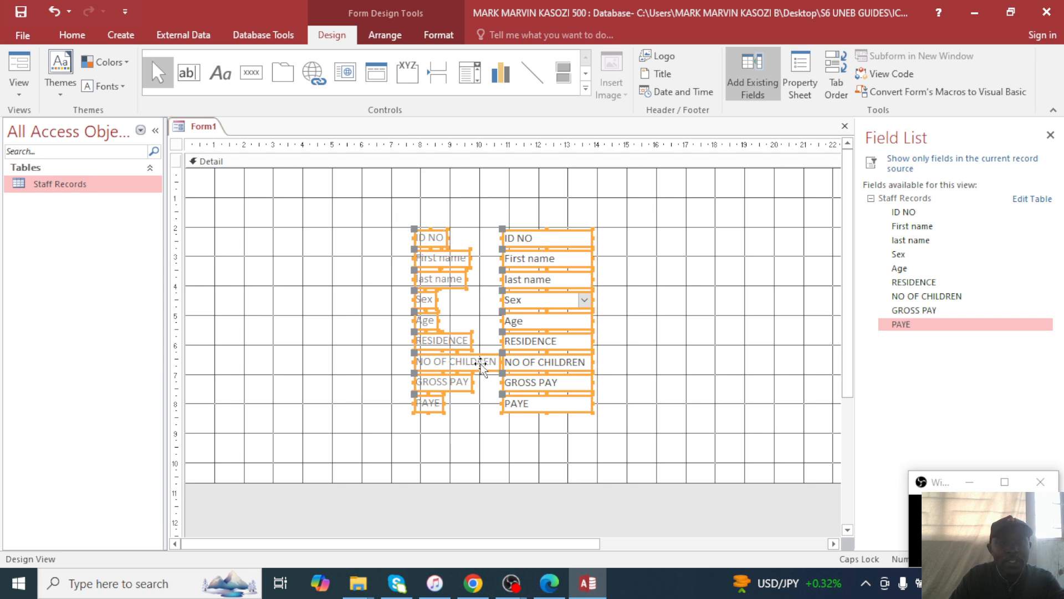
{"action": "left_click", "coordinate": [217, 76]}
Draw a wide label above the fields titled 'A FORM THAT CALCULATES INDIVIDUAL'S PAYE'.
{"action": "left_click_drag", "start_coordinate": [273, 189], "coordinate": [720, 223]}
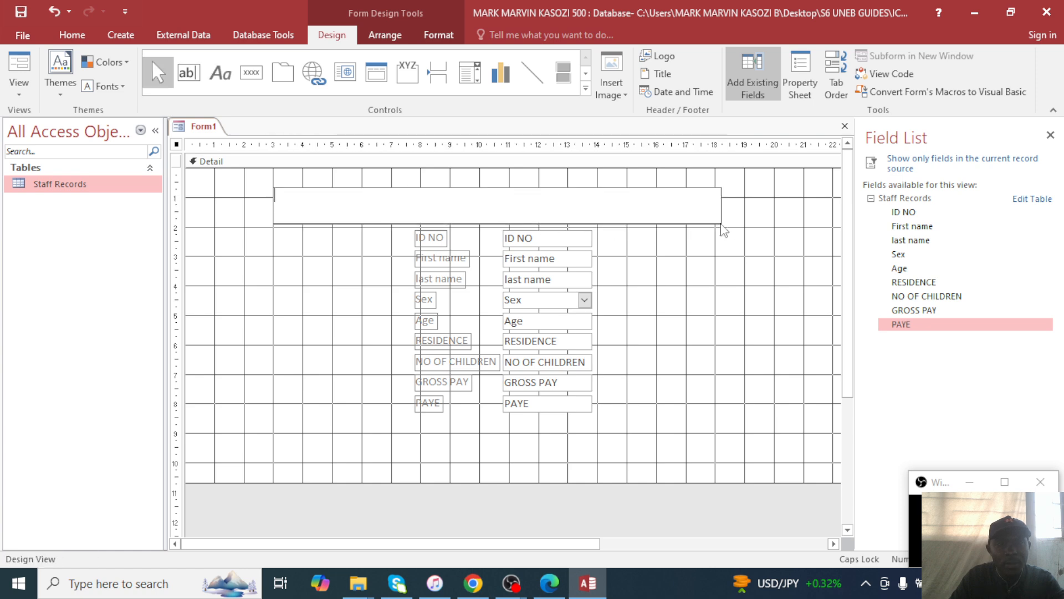
{"action": "type", "text": "A "}
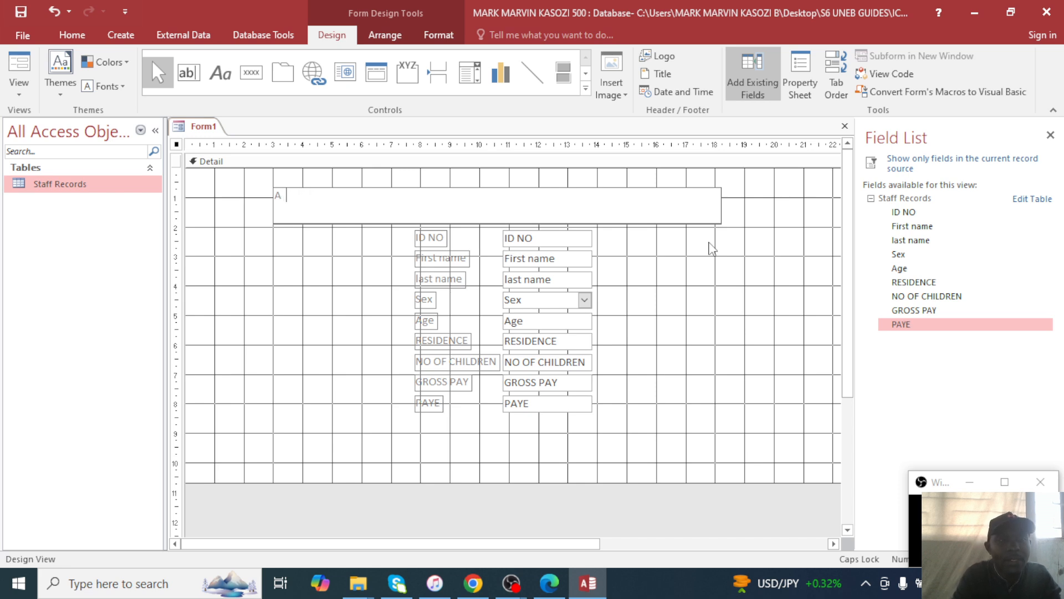
{"action": "type", "text": "FORYE"}
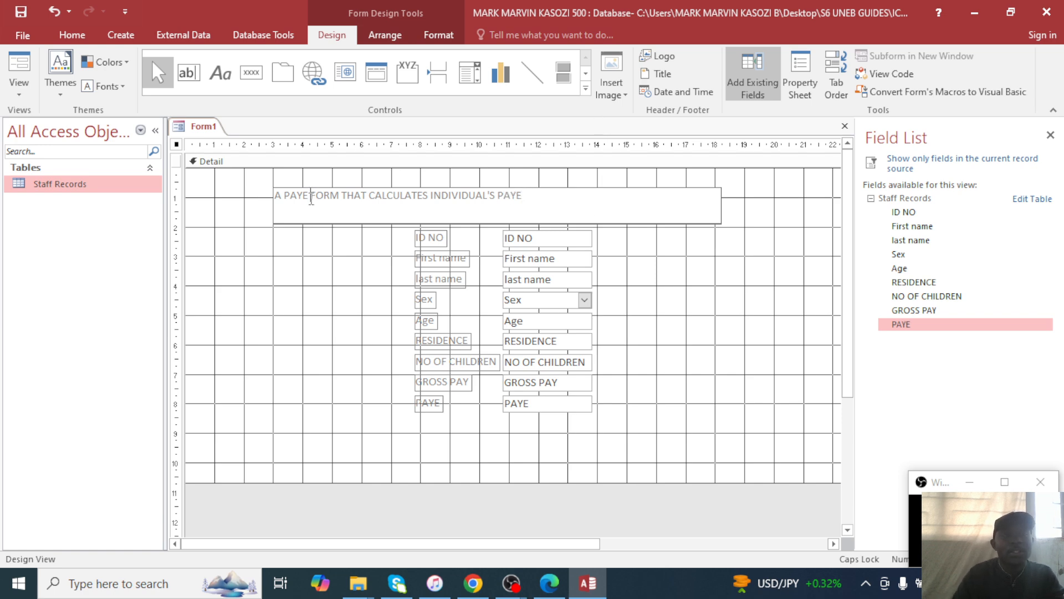
{"action": "key", "text": "BackSpace"}
{"action": "key", "text": "BackSpace"}
{"action": "key", "text": "BackSpace"}
{"action": "key", "text": "BackSpace"}
{"action": "key", "text": "BackSpace"}
{"action": "key", "text": "BackSpace"}
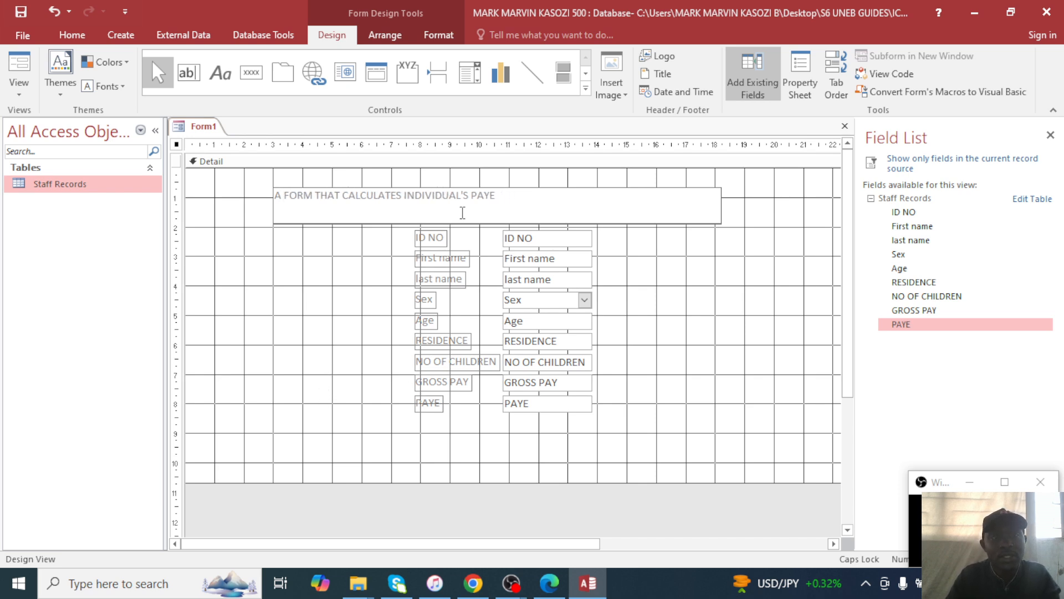
{"action": "left_click_drag", "start_coordinate": [505, 196], "coordinate": [265, 199]}
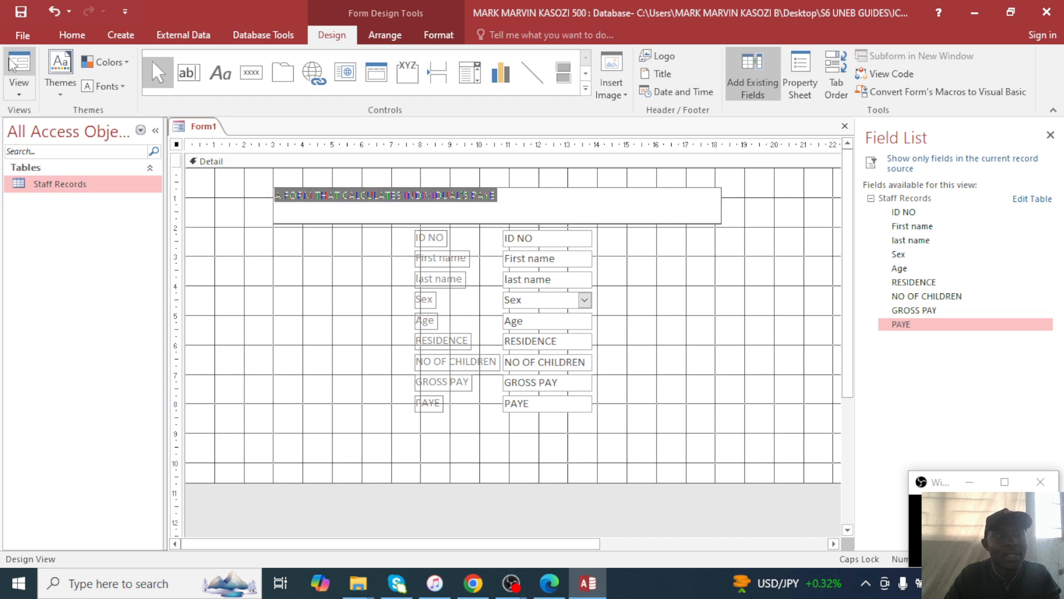
Format the form title text as 18-point red.
{"action": "left_click", "coordinate": [72, 35]}
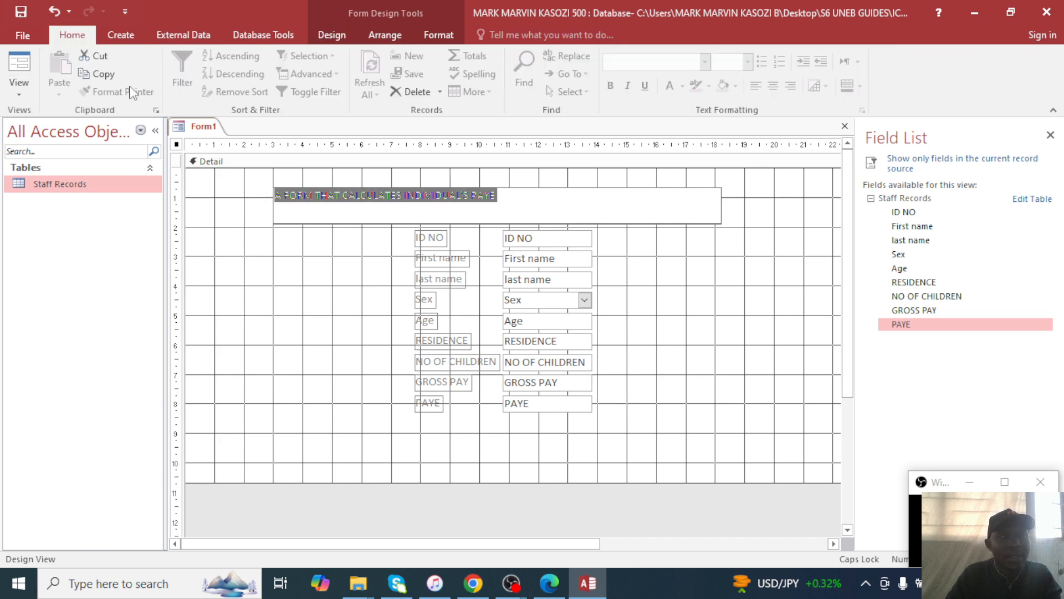
{"action": "left_click", "coordinate": [408, 295]}
{"action": "left_click", "coordinate": [501, 196]}
{"action": "left_click", "coordinate": [501, 195]}
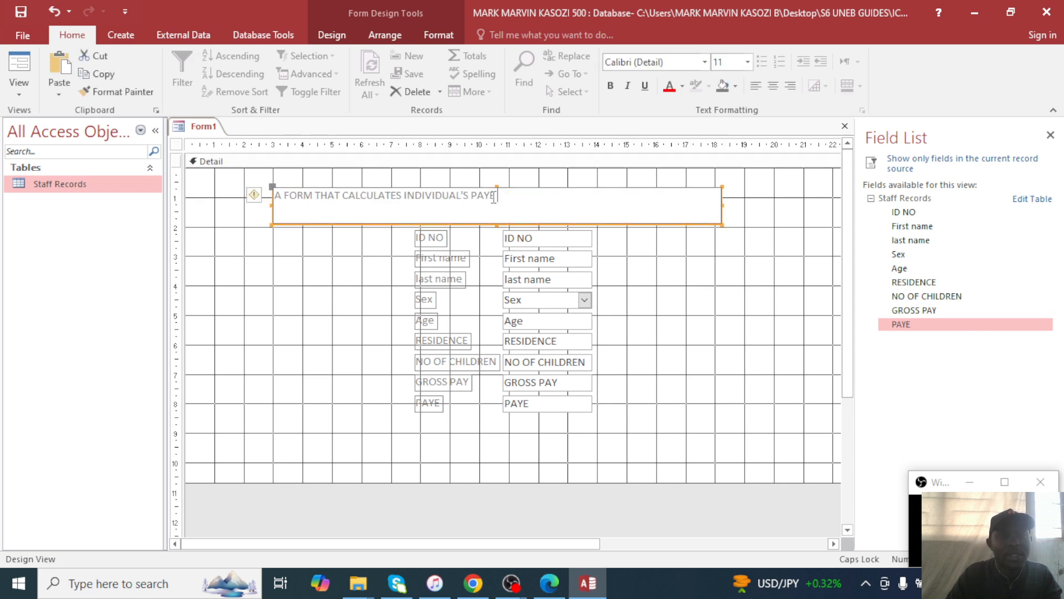
{"action": "left_click_drag", "start_coordinate": [501, 195], "coordinate": [263, 192]}
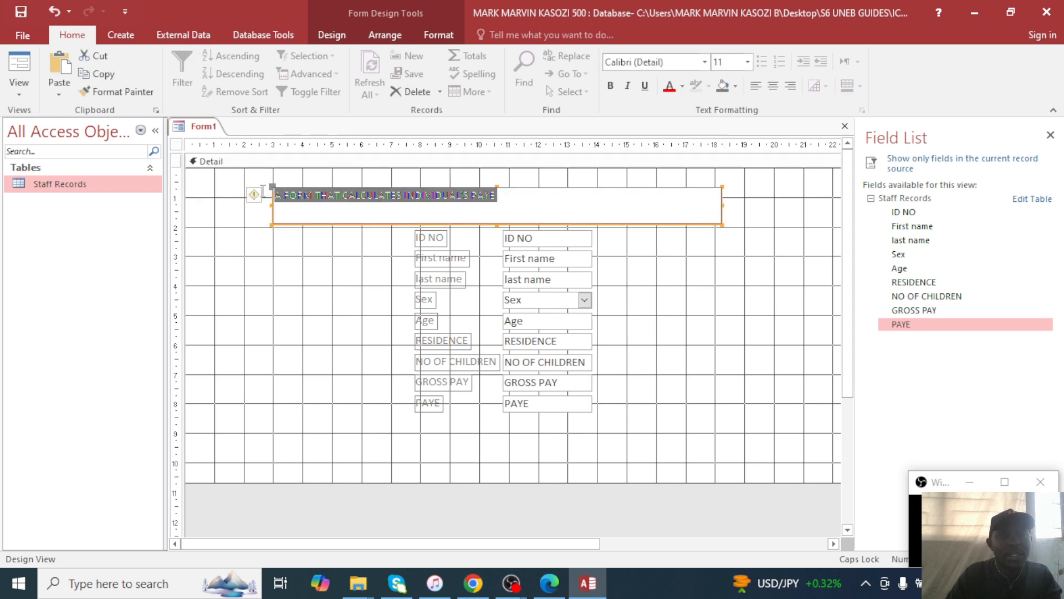
{"action": "left_click", "coordinate": [748, 62]}
{"action": "left_click", "coordinate": [720, 184]}
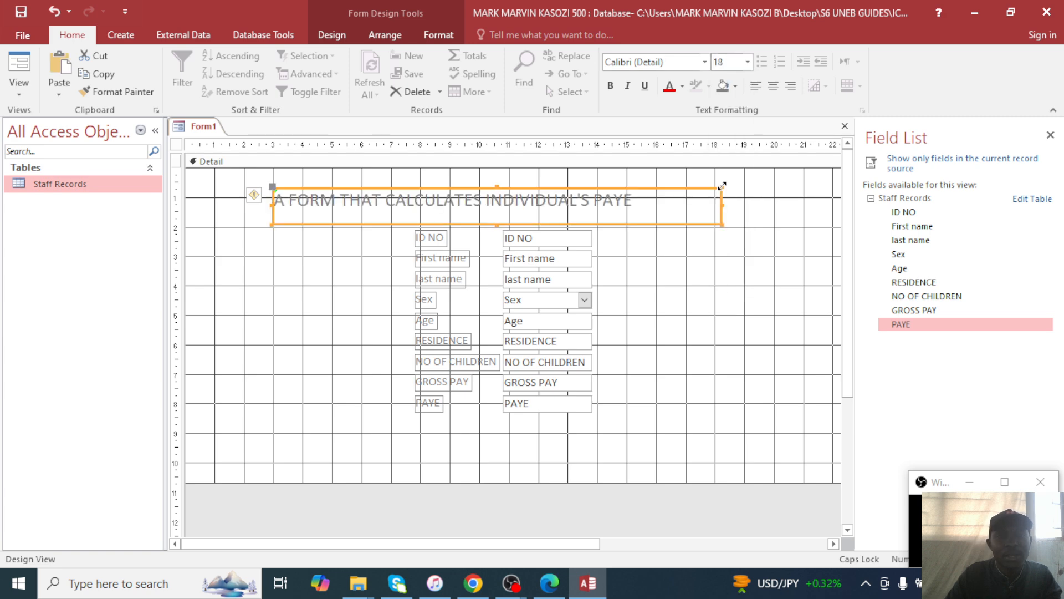
{"action": "left_click", "coordinate": [682, 86]}
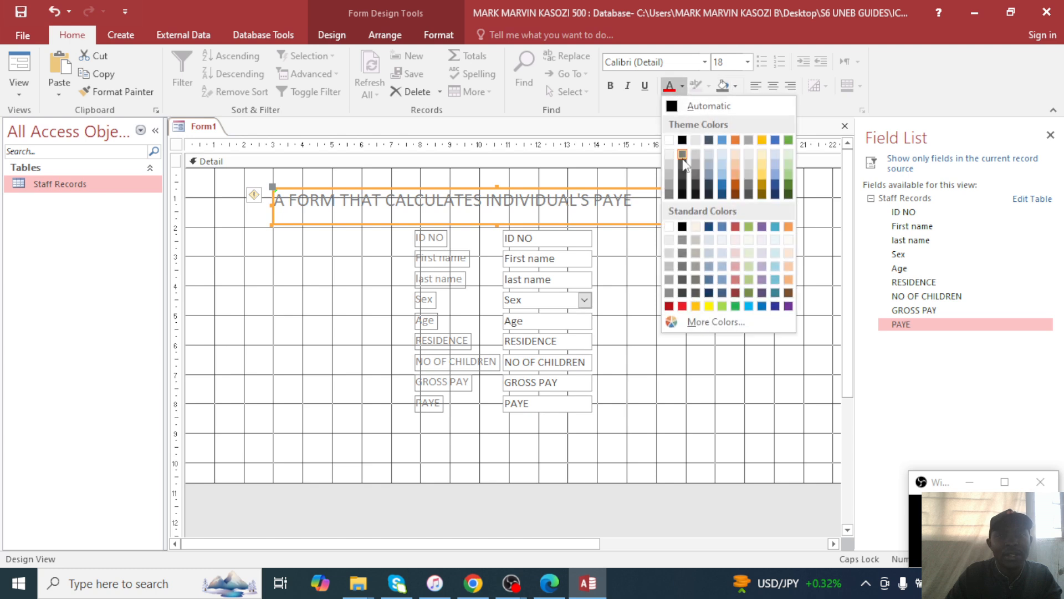
{"action": "left_click", "coordinate": [682, 306]}
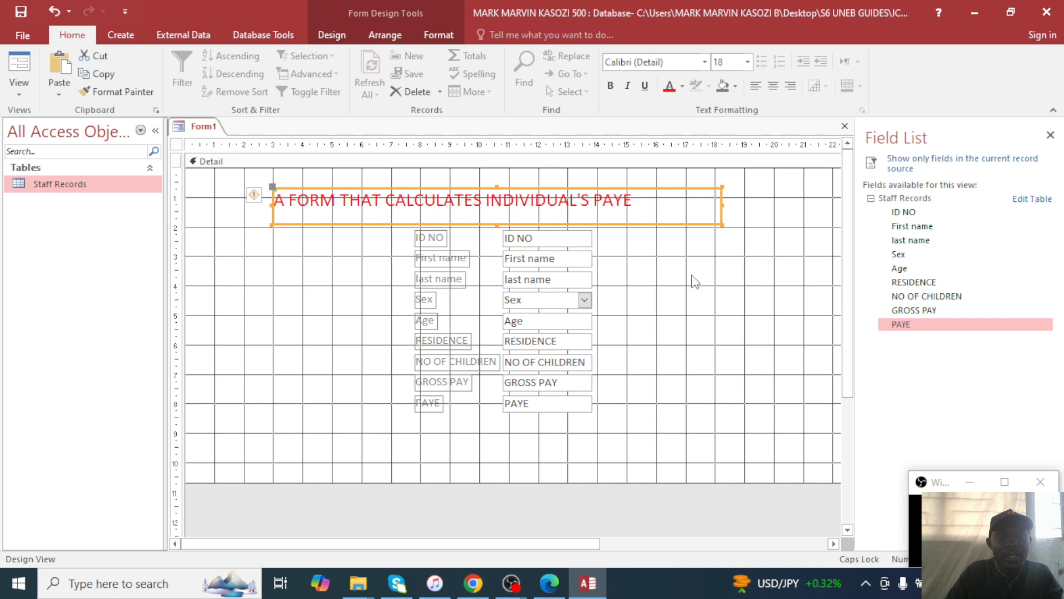
{"action": "left_click", "coordinate": [371, 363]}
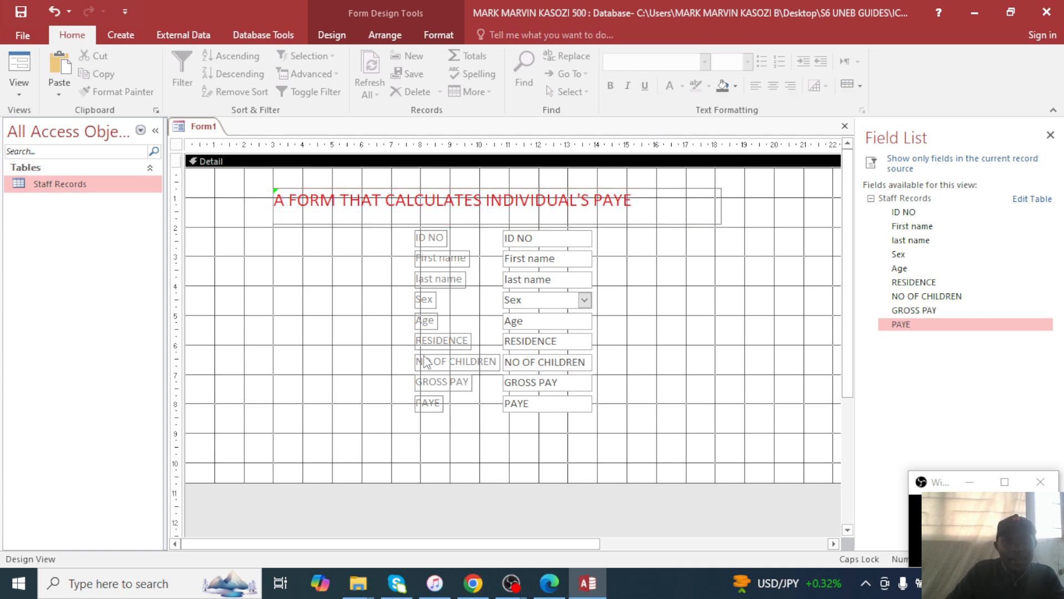
Add Form Header and Footer sections to Form1.
{"action": "left_click", "coordinate": [435, 36]}
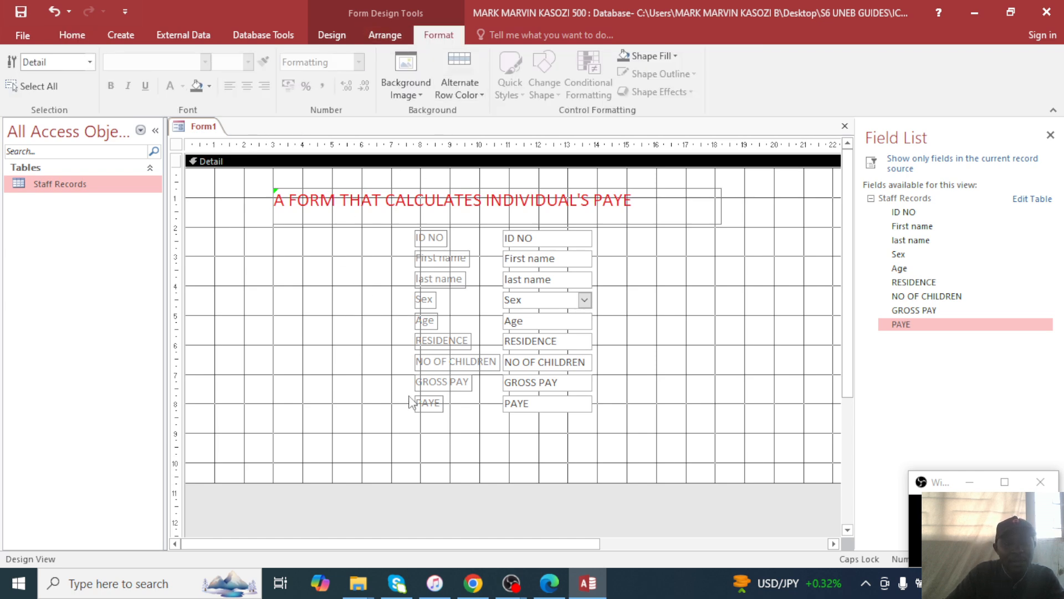
{"action": "right_click", "coordinate": [275, 282]}
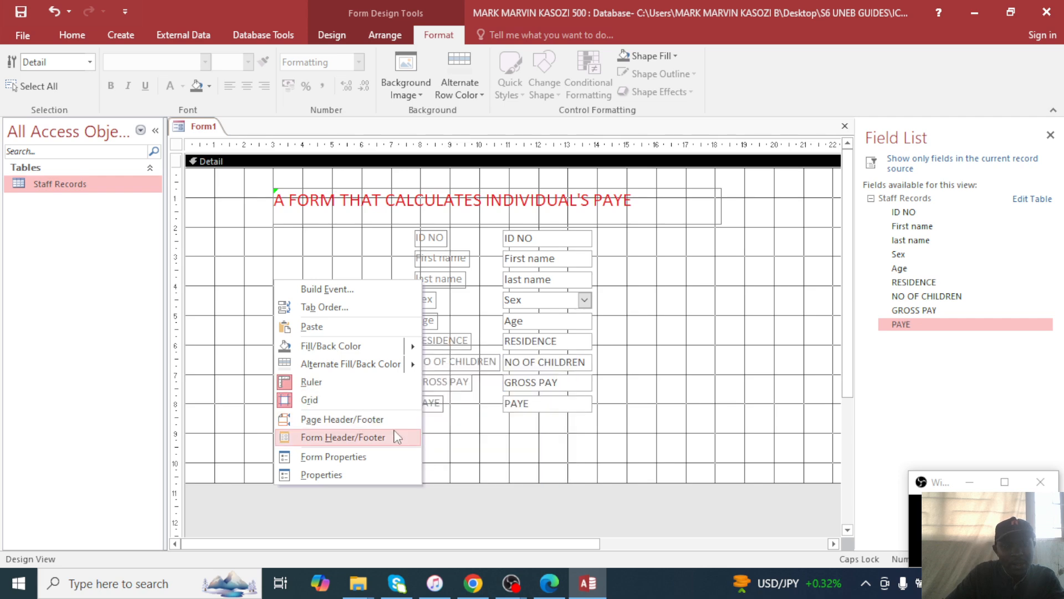
{"action": "left_click", "coordinate": [344, 438]}
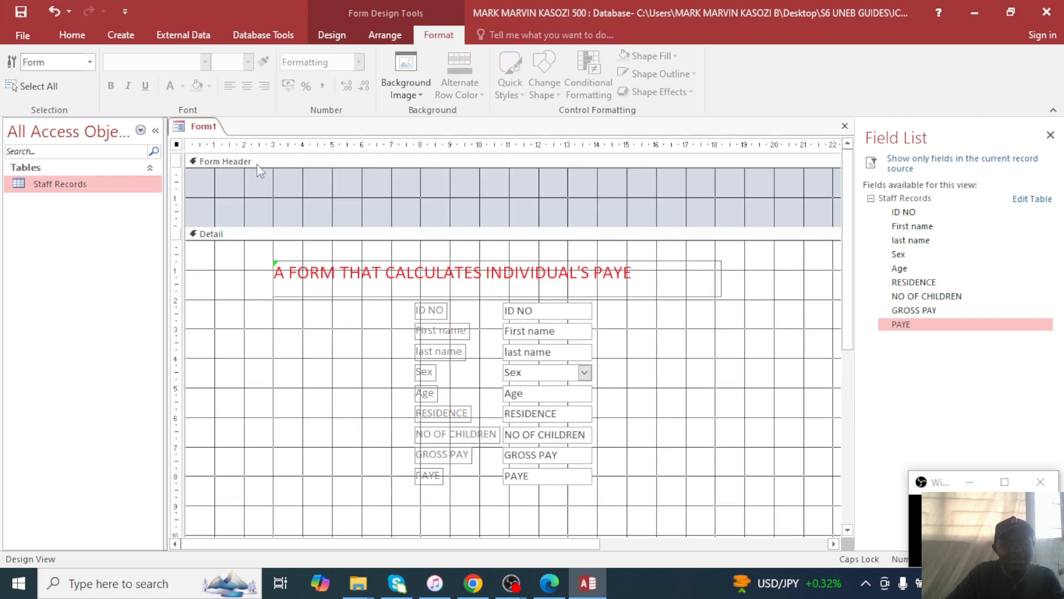
{"action": "left_click", "coordinate": [330, 34]}
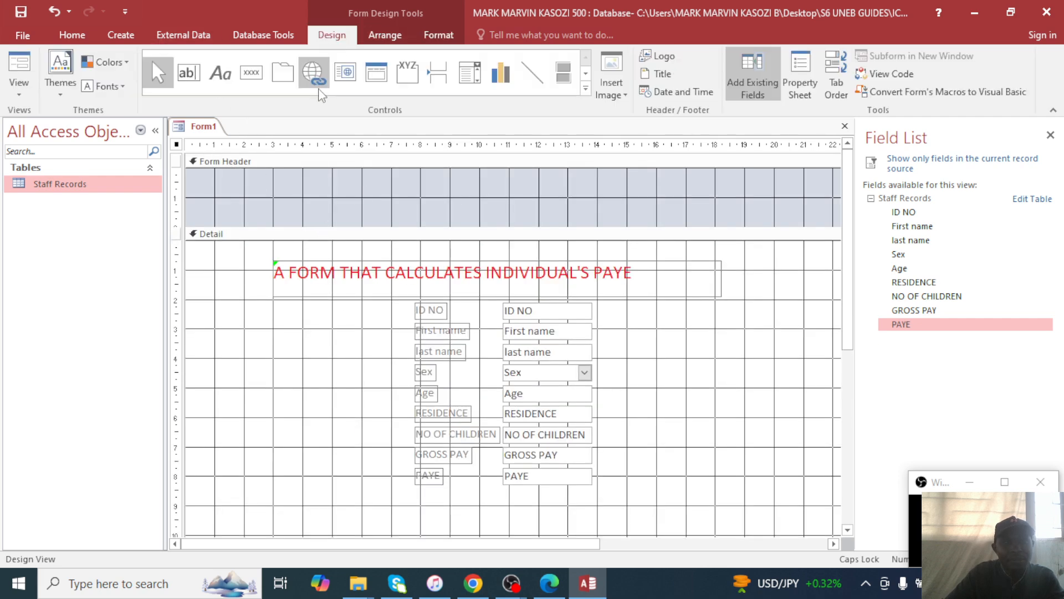
Draw a label in the Form Header containing the author's name.
{"action": "left_click", "coordinate": [218, 83]}
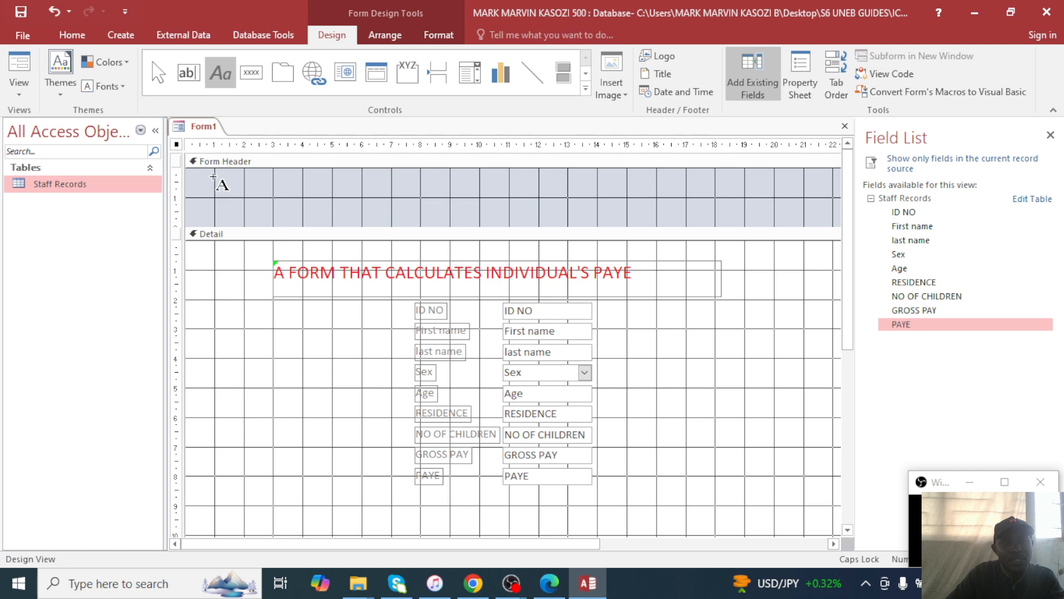
{"action": "left_click_drag", "start_coordinate": [214, 176], "coordinate": [291, 197]}
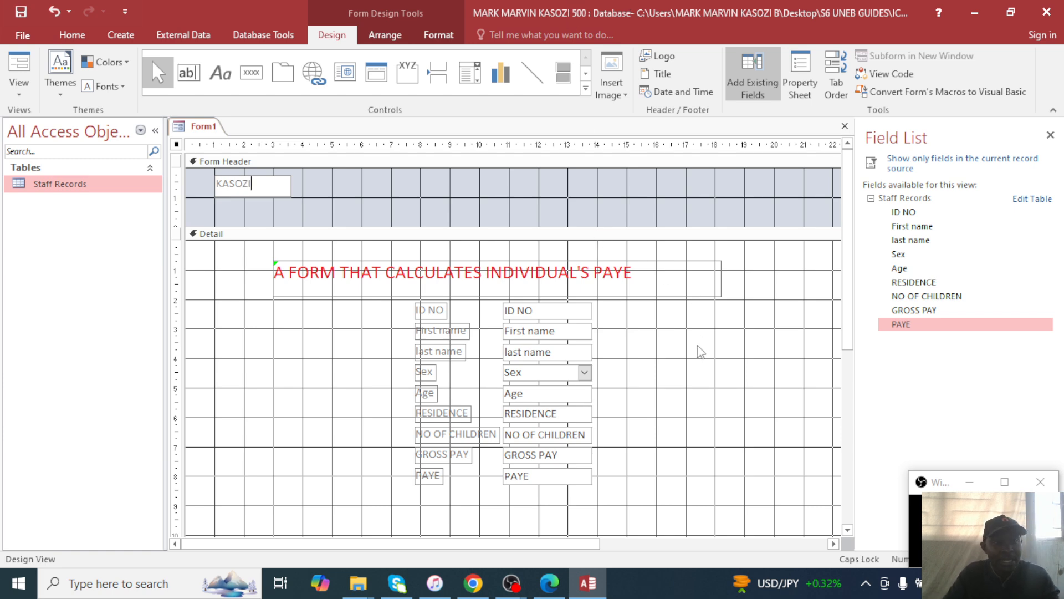
{"action": "scroll", "coordinate": [244, 336], "scroll_direction": "down", "scroll_amount": 3}
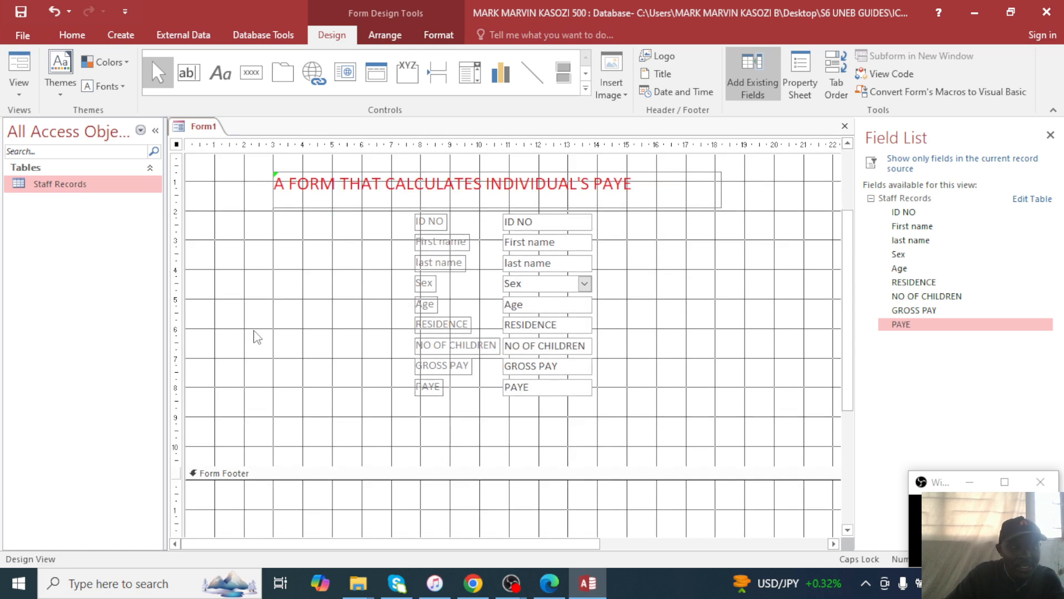
{"action": "scroll", "coordinate": [262, 338], "scroll_direction": "up", "scroll_amount": 3}
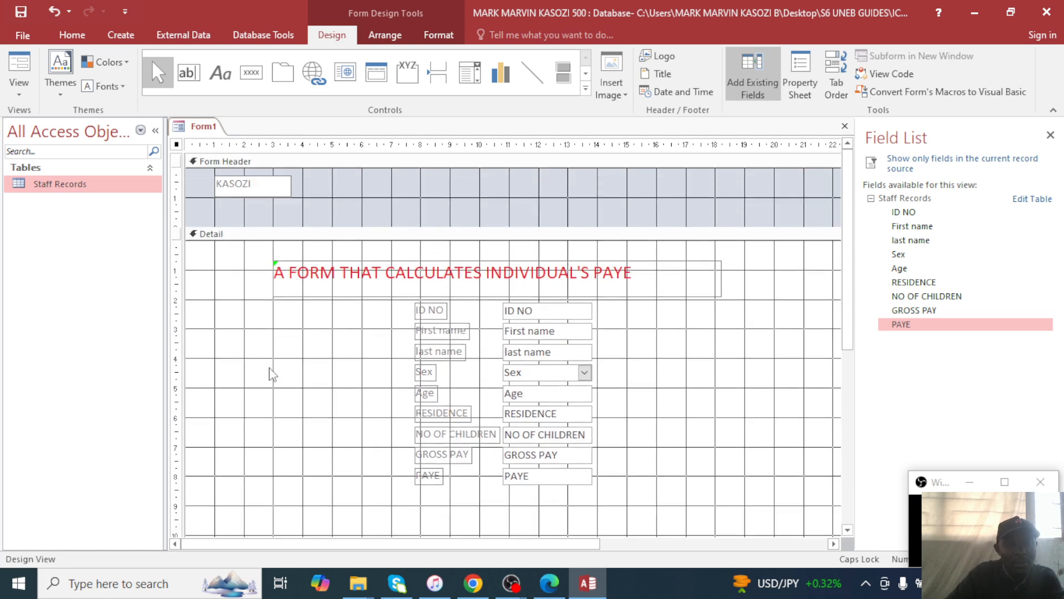
{"action": "scroll", "coordinate": [269, 375], "scroll_direction": "down", "scroll_amount": 3}
{"action": "scroll", "coordinate": [248, 397], "scroll_direction": "up", "scroll_amount": 3}
{"action": "scroll", "coordinate": [276, 385], "scroll_direction": "down", "scroll_amount": 3}
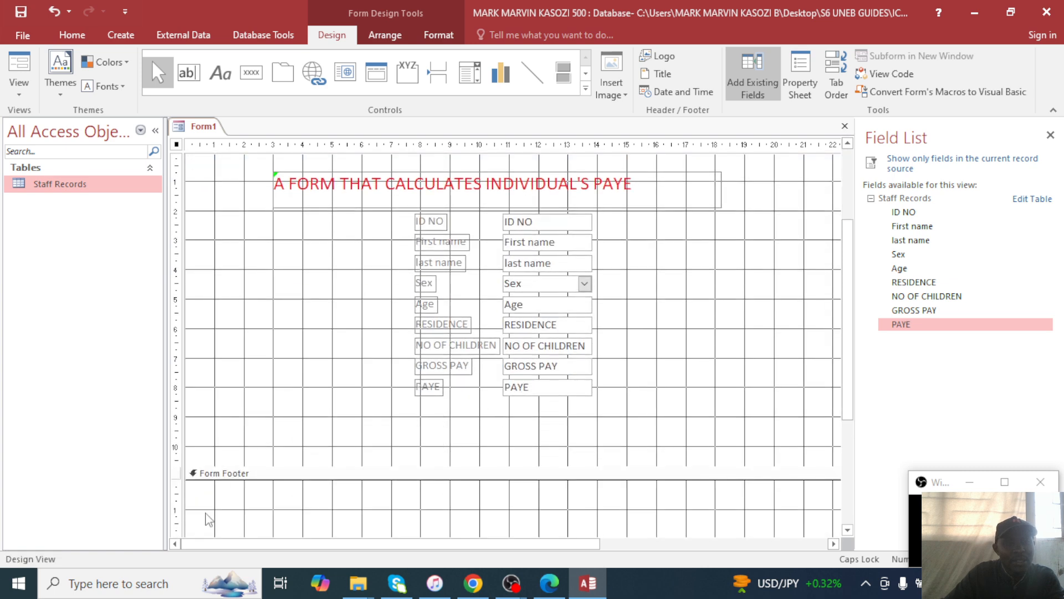
{"action": "scroll", "coordinate": [248, 526], "scroll_direction": "down", "scroll_amount": 1}
{"action": "scroll", "coordinate": [340, 482], "scroll_direction": "up", "scroll_amount": 4}
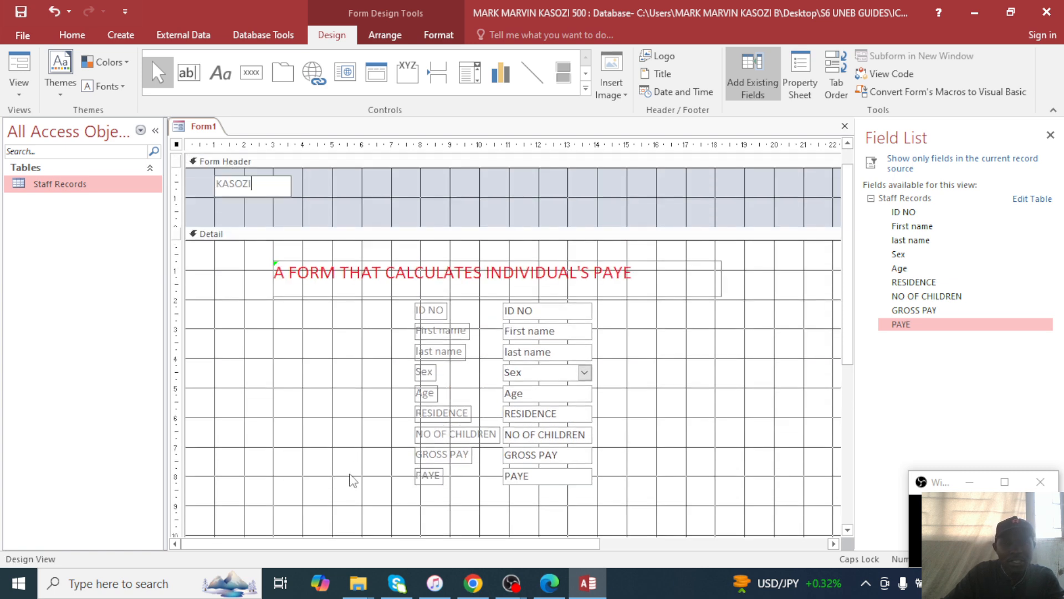
Insert the current date and time into the form header.
{"action": "left_click", "coordinate": [682, 93]}
{"action": "left_click", "coordinate": [534, 331]}
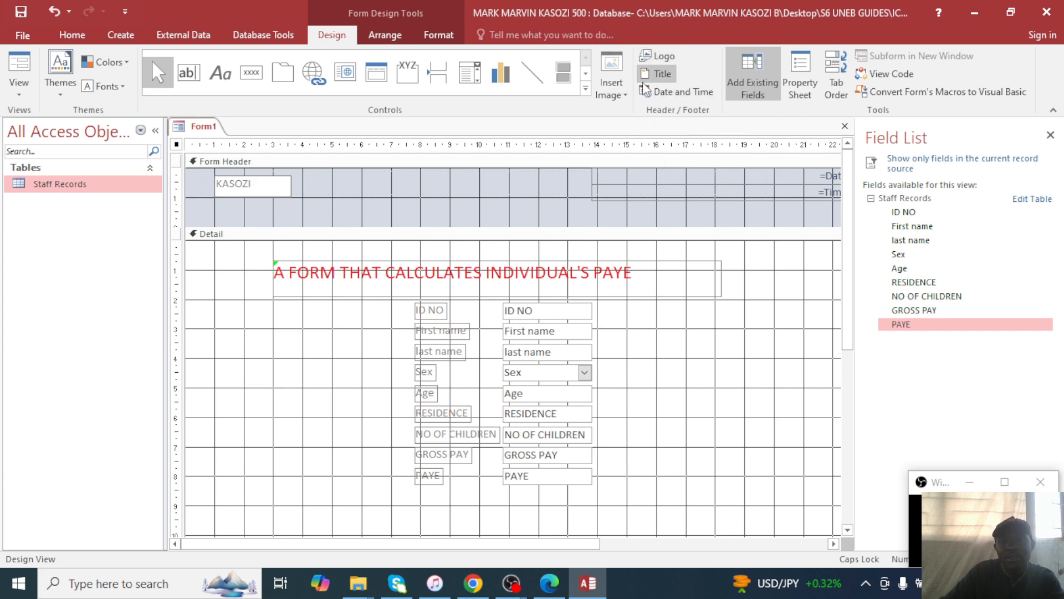
{"action": "left_click", "coordinate": [251, 72]}
Add a text button below the fields that goes to the next record.
{"action": "left_click_drag", "start_coordinate": [329, 471], "coordinate": [418, 488]}
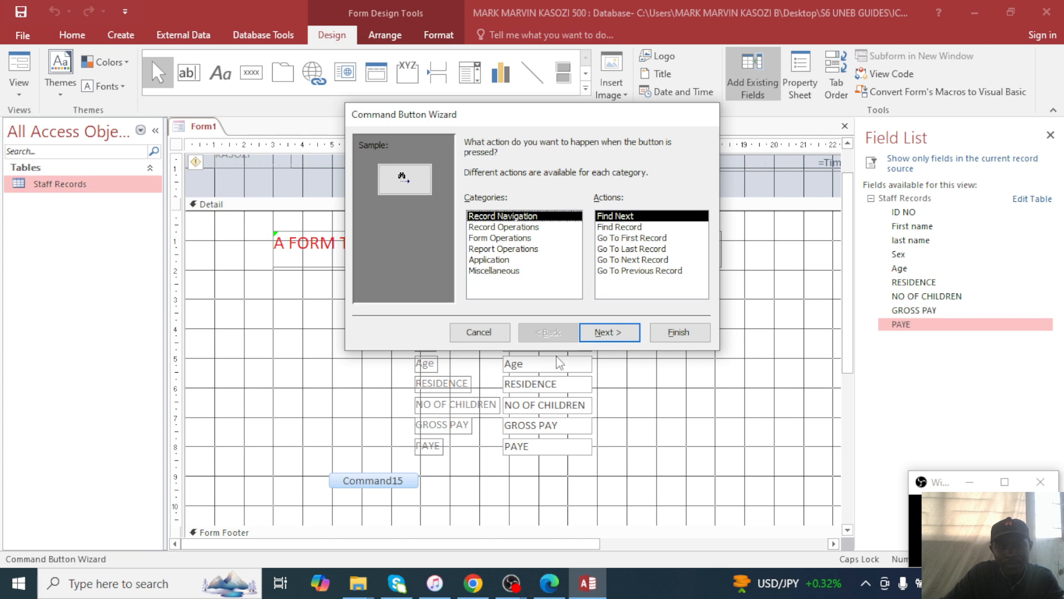
{"action": "left_click", "coordinate": [627, 238]}
{"action": "left_click", "coordinate": [632, 259]}
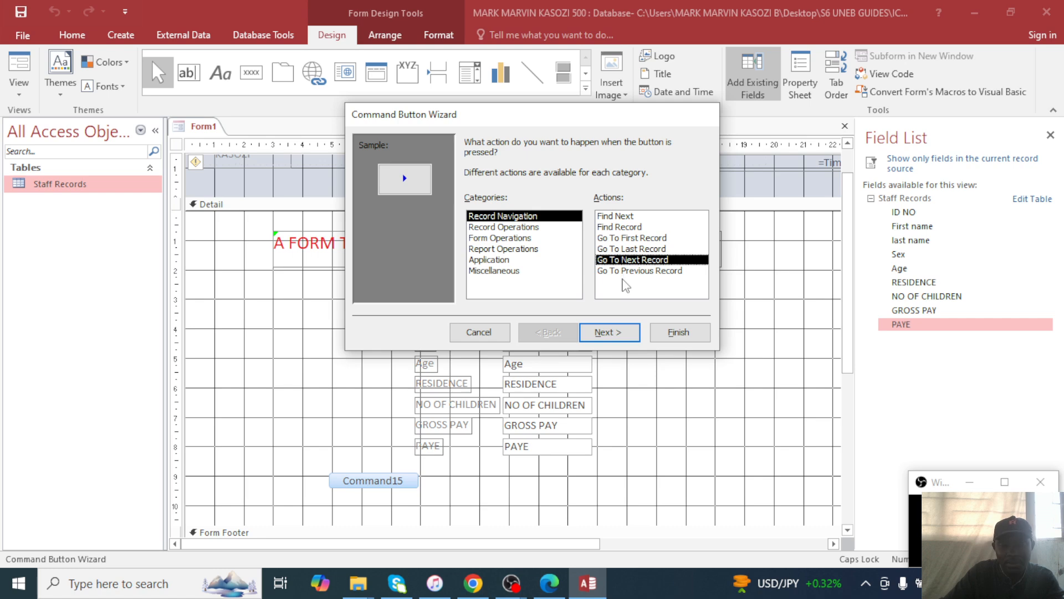
{"action": "left_click", "coordinate": [610, 332]}
{"action": "left_click", "coordinate": [483, 205]}
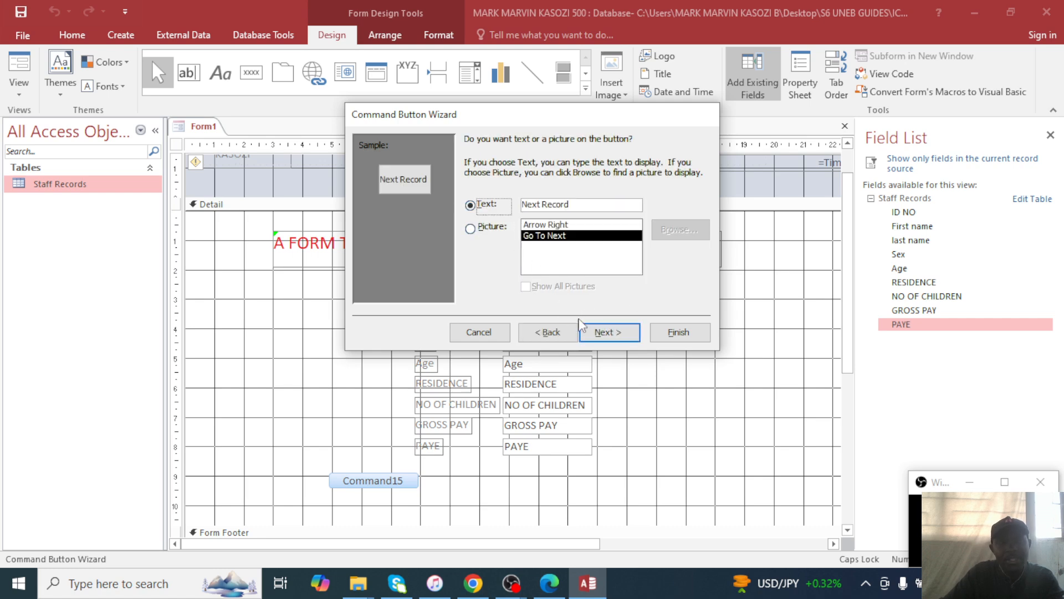
{"action": "left_click", "coordinate": [609, 332]}
{"action": "left_click", "coordinate": [665, 333]}
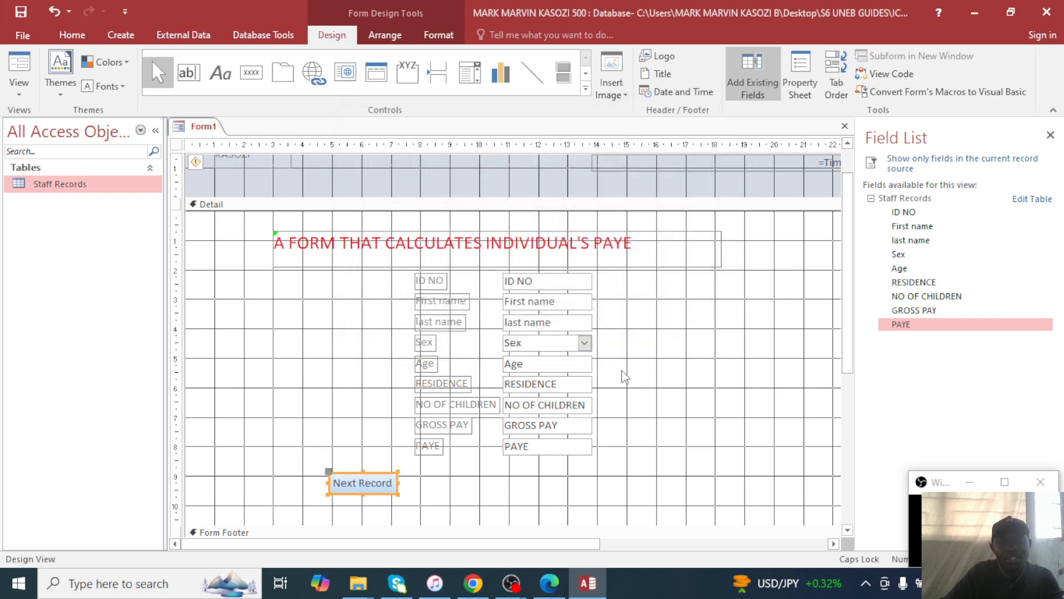
Add a second text button beside it that goes to the previous record.
{"action": "left_click", "coordinate": [251, 72]}
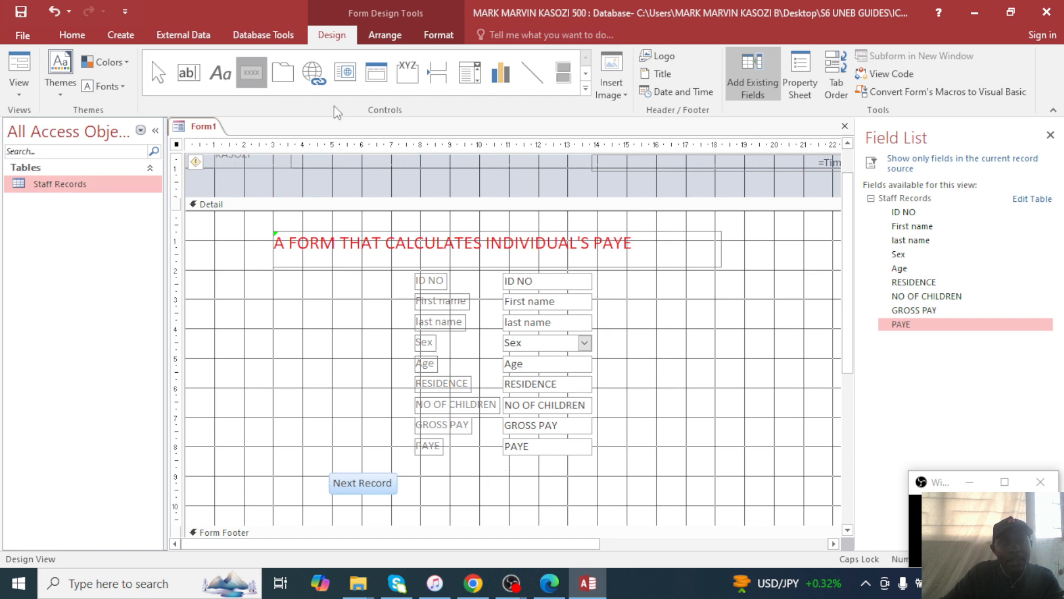
{"action": "left_click_drag", "start_coordinate": [483, 473], "coordinate": [589, 493]}
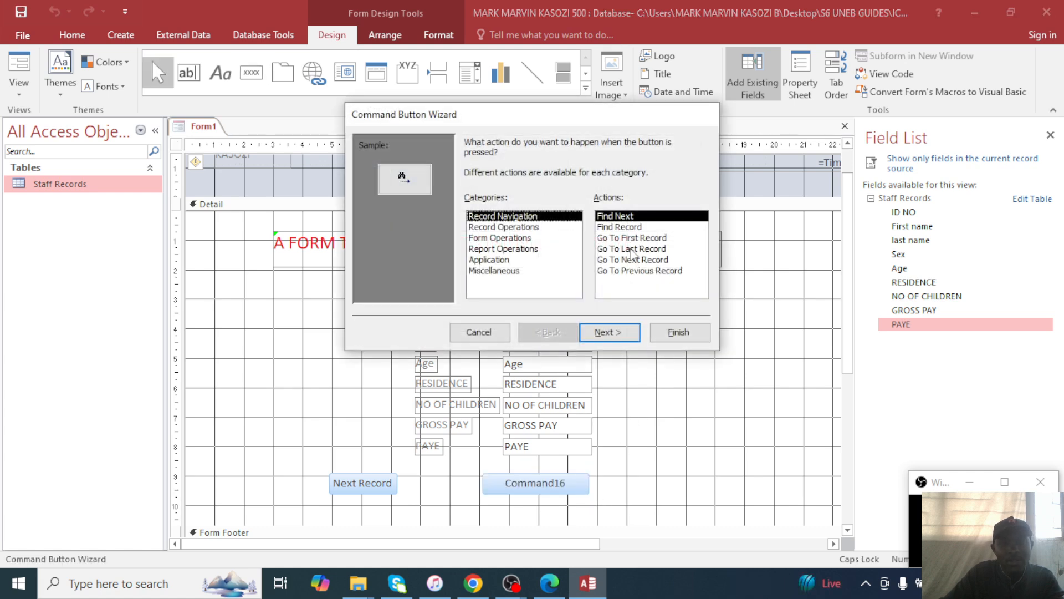
{"action": "left_click", "coordinate": [635, 272]}
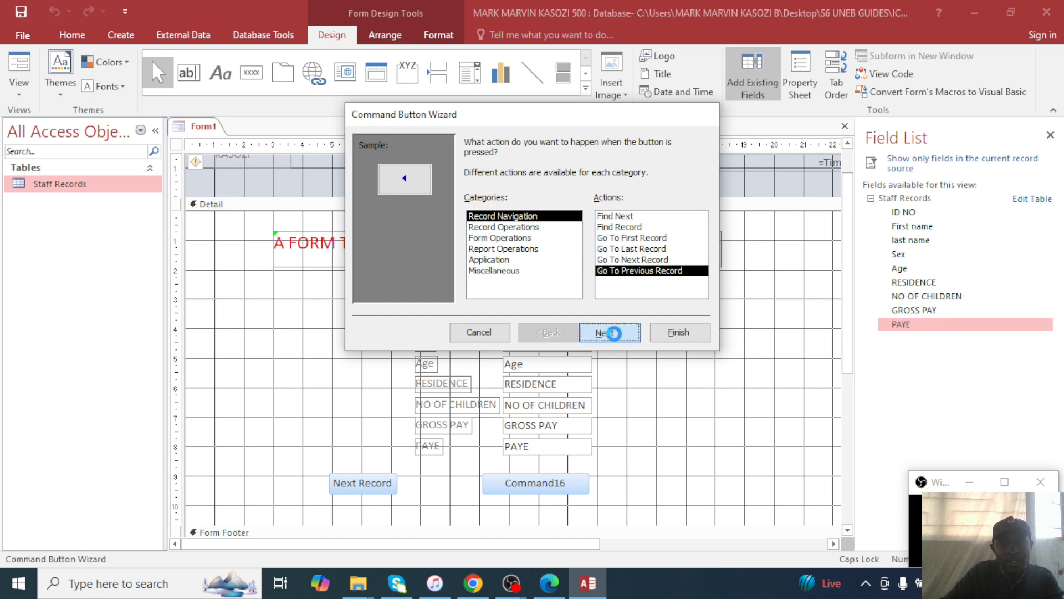
{"action": "left_click", "coordinate": [609, 331]}
{"action": "left_click", "coordinate": [488, 213]}
{"action": "left_click", "coordinate": [609, 332]}
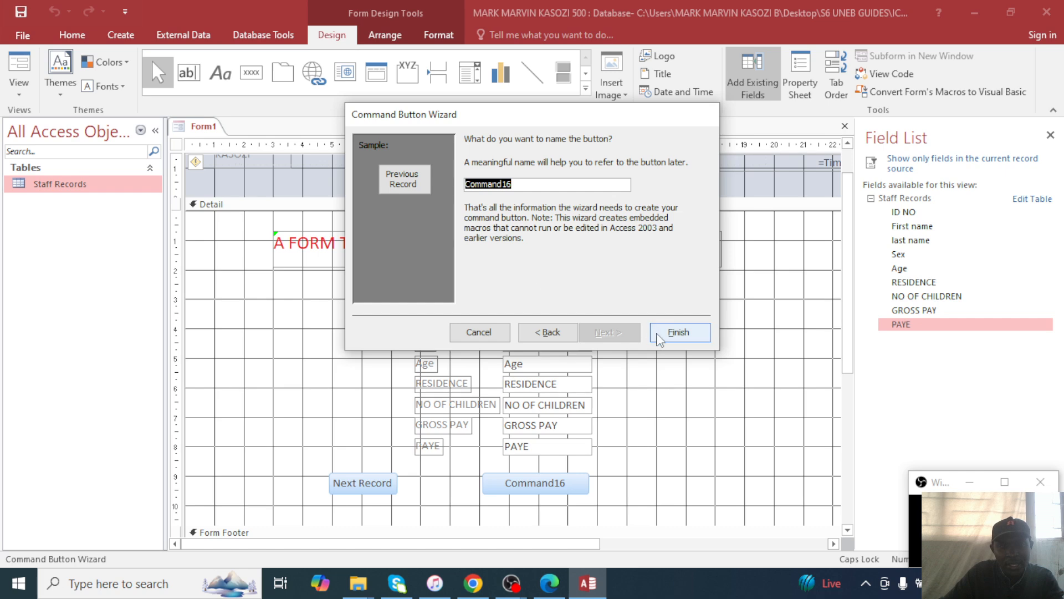
{"action": "left_click", "coordinate": [678, 332]}
Try light and darker blue-grey Detail backgrounds, settling on light grey.
{"action": "right_click", "coordinate": [703, 305]}
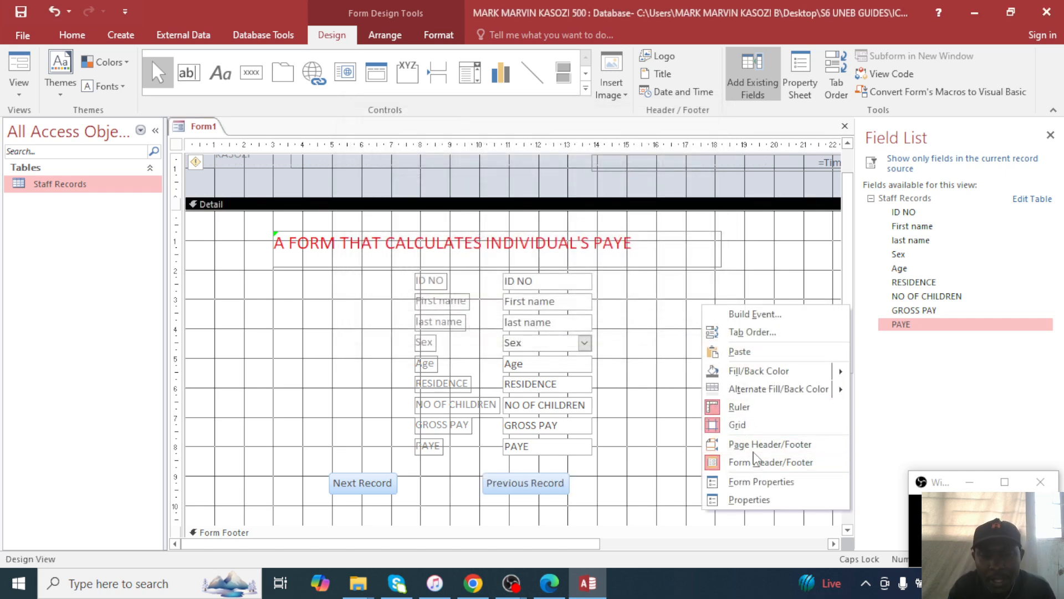
{"action": "mouse_move", "coordinate": [804, 371]}
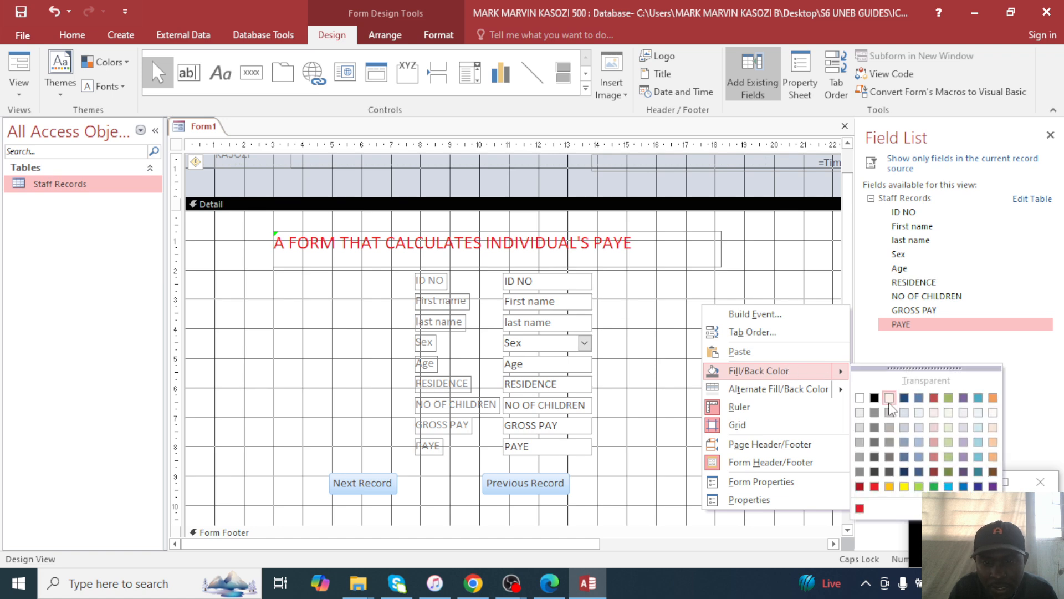
{"action": "left_click", "coordinate": [918, 428]}
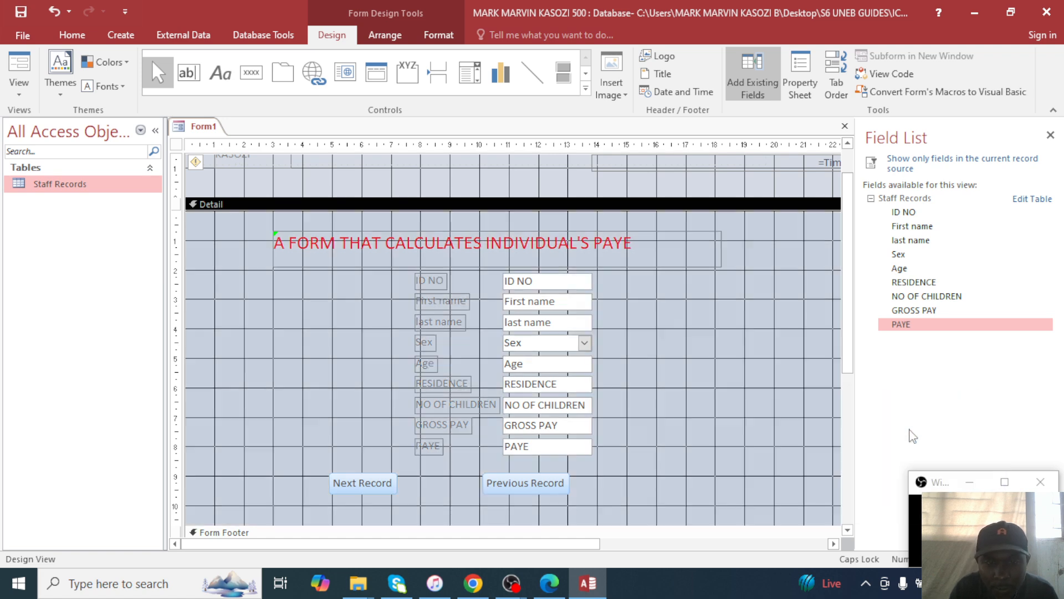
{"action": "right_click", "coordinate": [720, 386]}
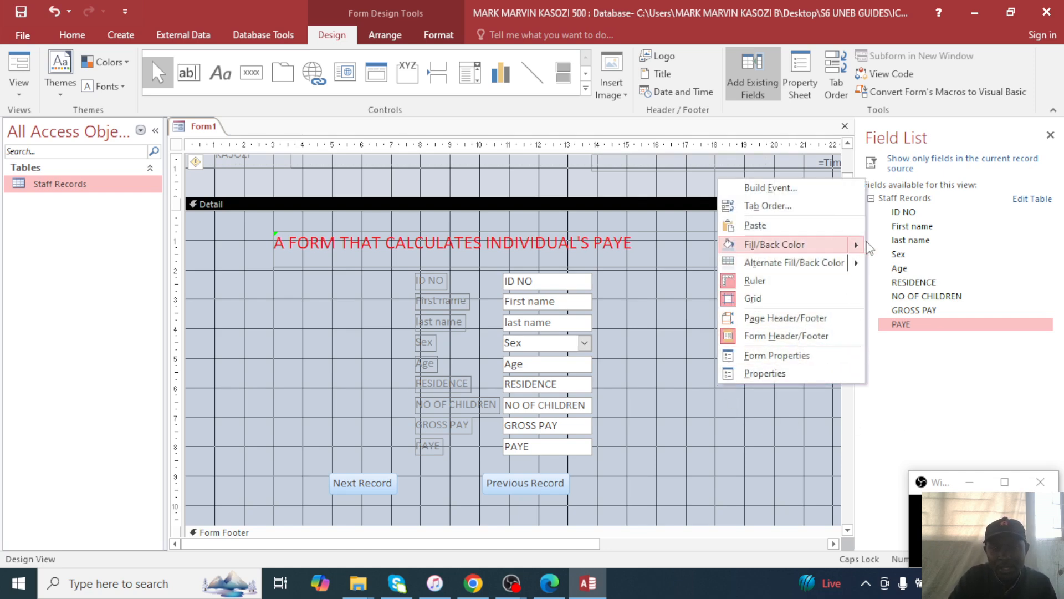
{"action": "mouse_move", "coordinate": [857, 247]}
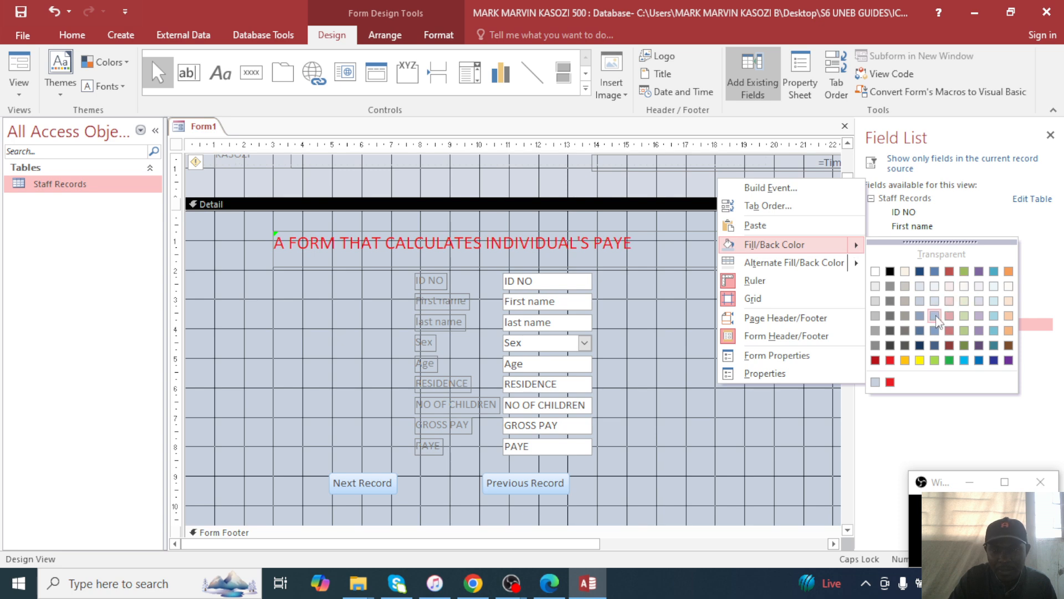
{"action": "left_click", "coordinate": [921, 317]}
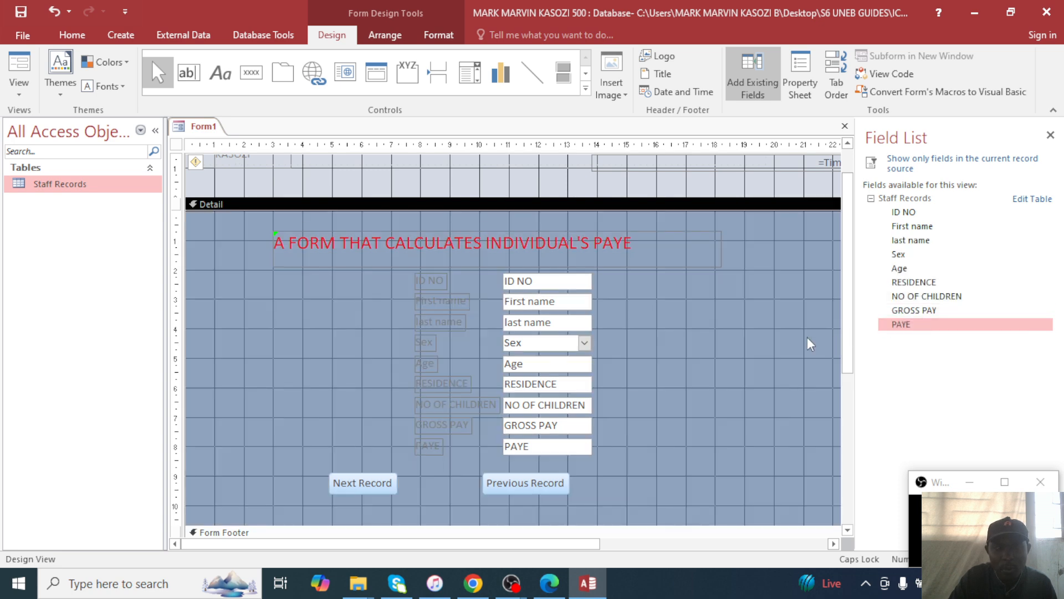
{"action": "right_click", "coordinate": [734, 342]}
{"action": "left_click", "coordinate": [873, 413]}
{"action": "right_click", "coordinate": [648, 363]}
{"action": "mouse_move", "coordinate": [784, 226]}
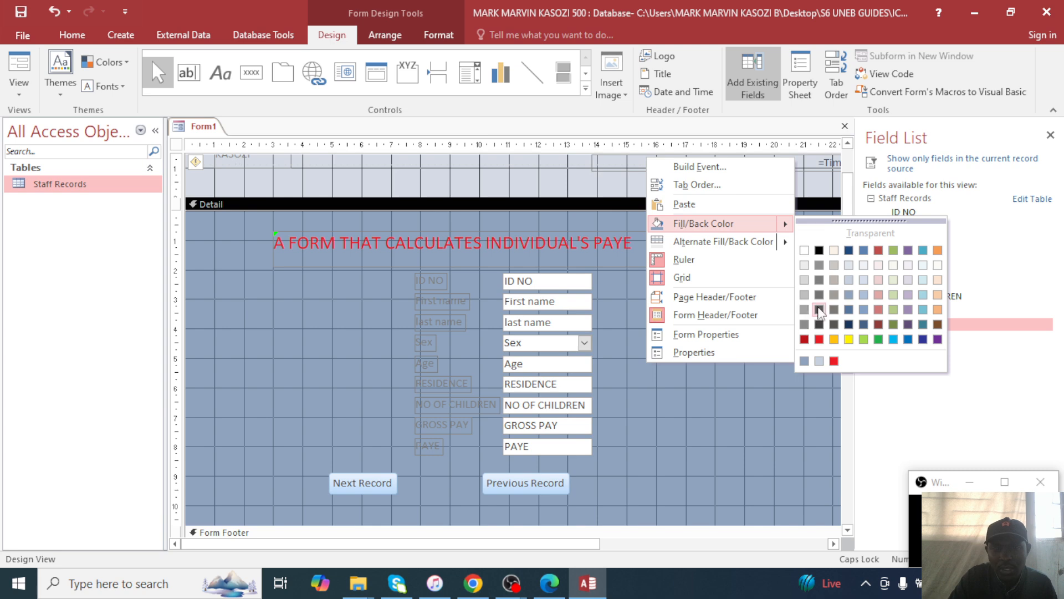
{"action": "left_click", "coordinate": [805, 266]}
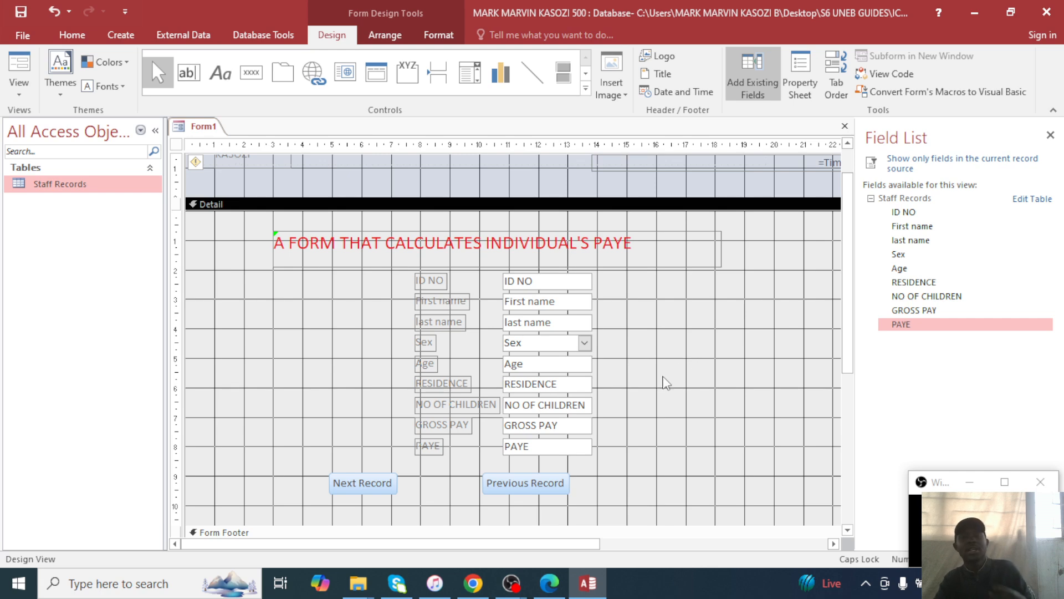
{"action": "scroll", "coordinate": [671, 366], "scroll_direction": "down", "scroll_amount": 3}
Widen the PAYE label and PAYE text box, then check question (d) in the exam PDF.
{"action": "scroll", "coordinate": [664, 381], "scroll_direction": "down", "scroll_amount": 3}
{"action": "scroll", "coordinate": [664, 382], "scroll_direction": "up", "scroll_amount": 8}
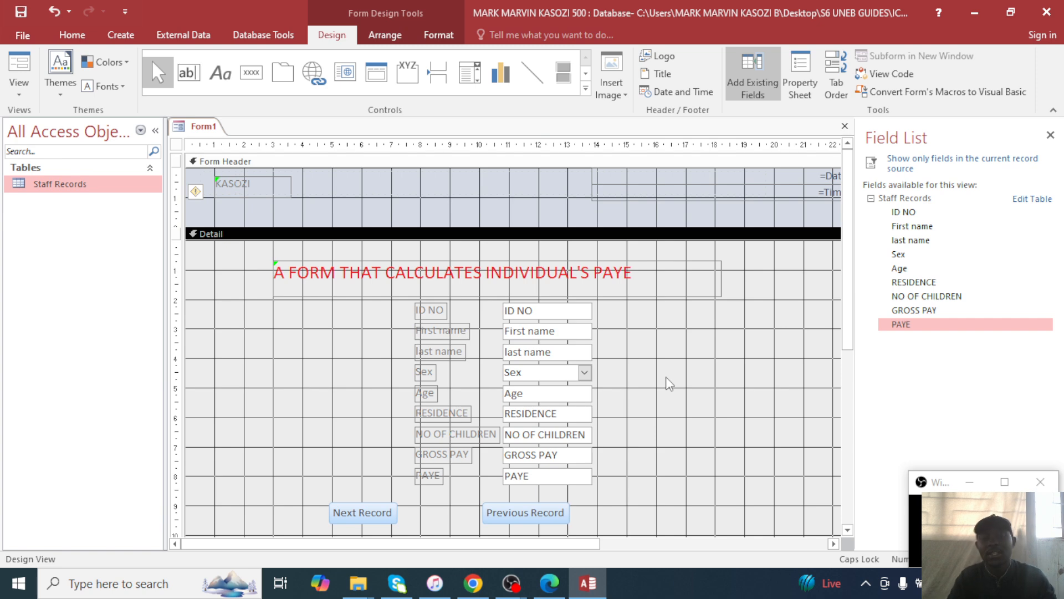
{"action": "left_click", "coordinate": [436, 479]}
{"action": "left_click_drag", "start_coordinate": [441, 476], "coordinate": [486, 476]}
{"action": "left_click", "coordinate": [449, 475]}
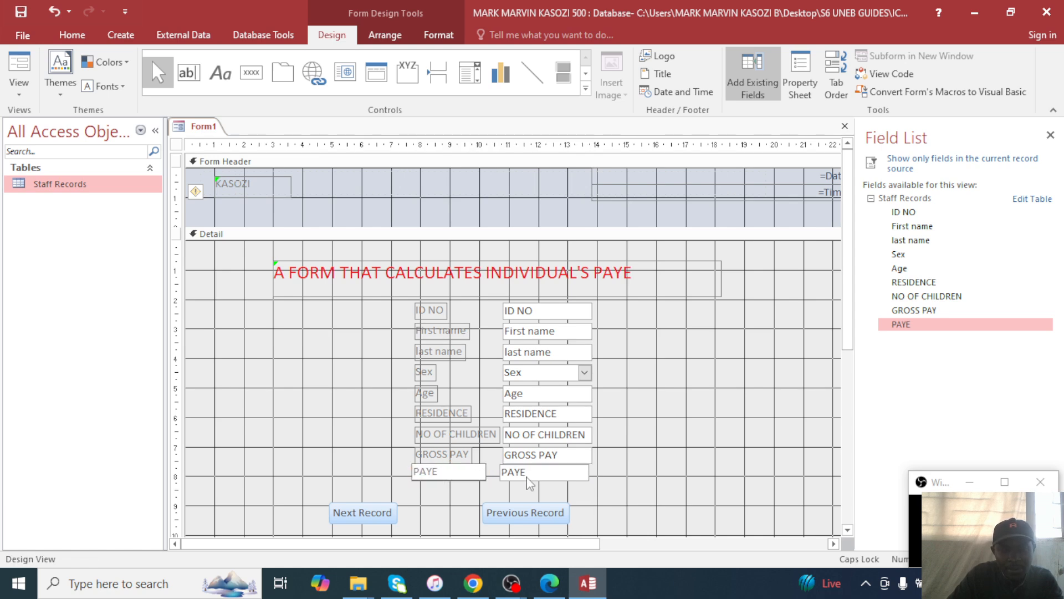
{"action": "left_click", "coordinate": [583, 472]}
{"action": "left_click_drag", "start_coordinate": [589, 472], "coordinate": [788, 470]}
{"action": "left_click", "coordinate": [549, 584]}
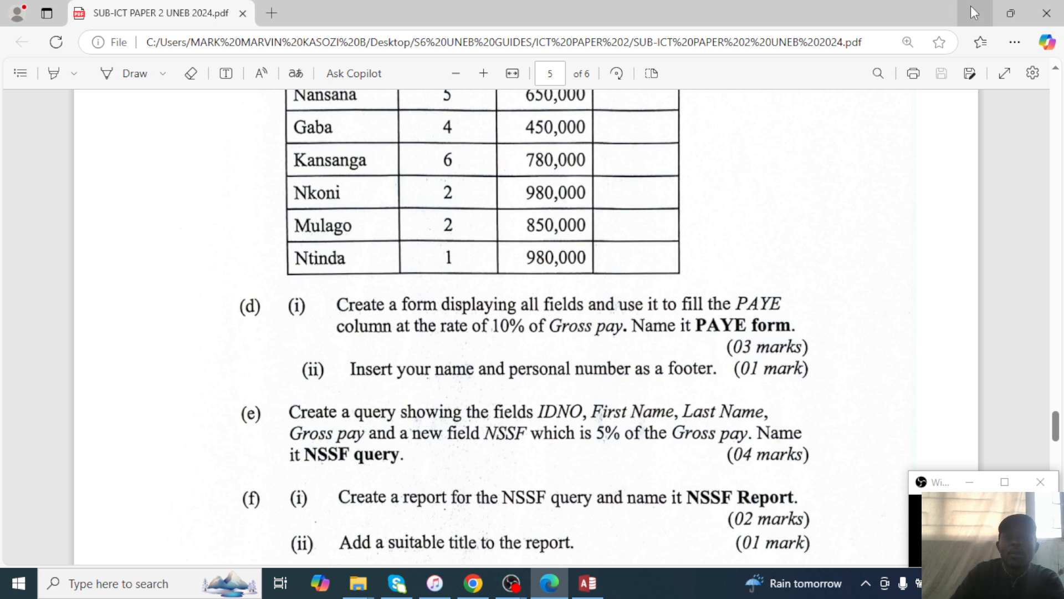
{"action": "key", "text": "alt+Tab"}
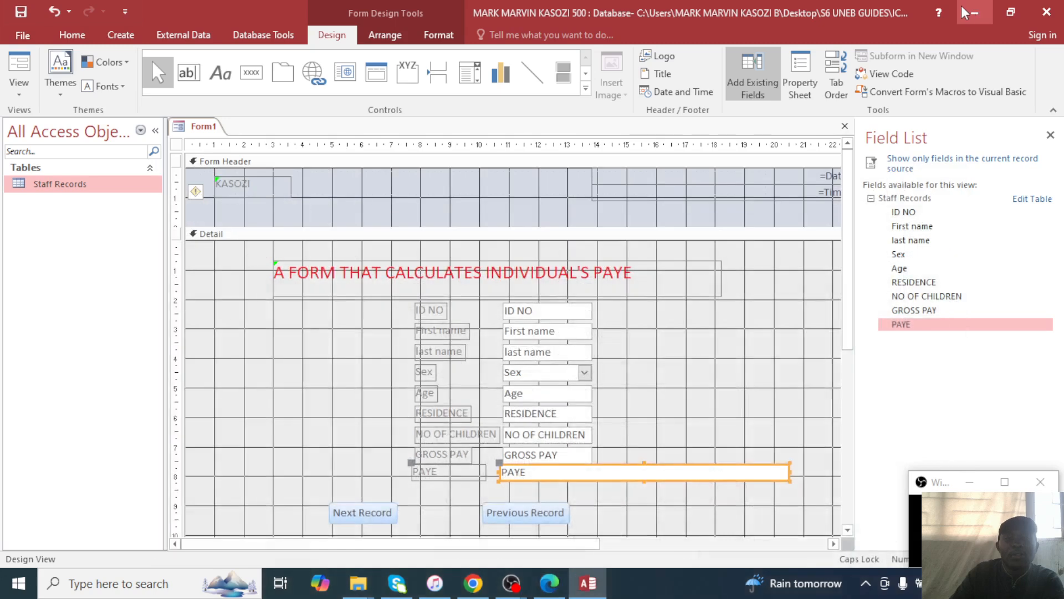
Open the Expression Builder for the PAYE text box's Control Source and clear it.
{"action": "right_click", "coordinate": [785, 480]}
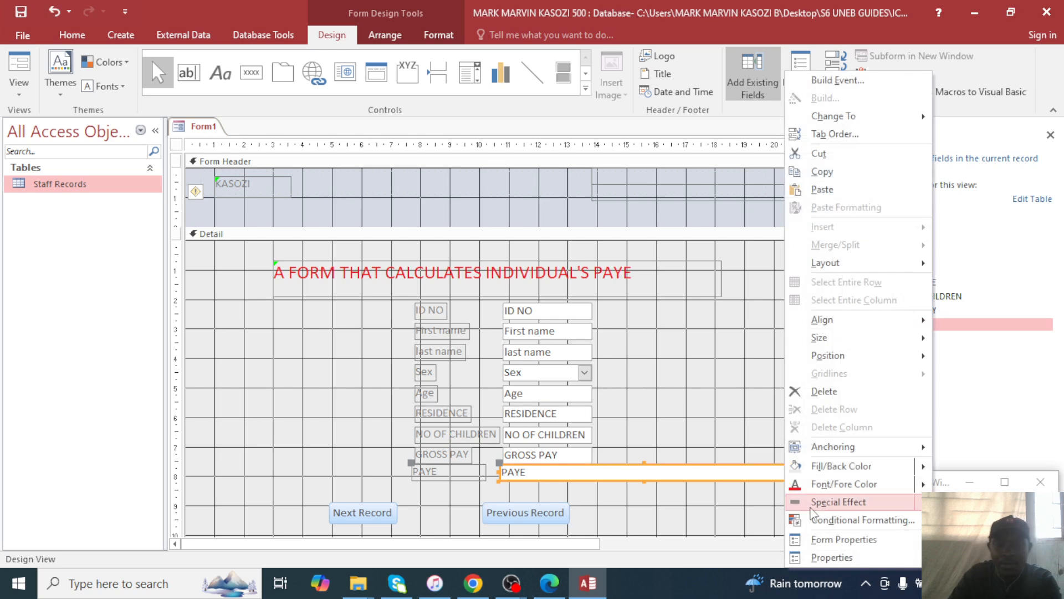
{"action": "left_click", "coordinate": [835, 558]}
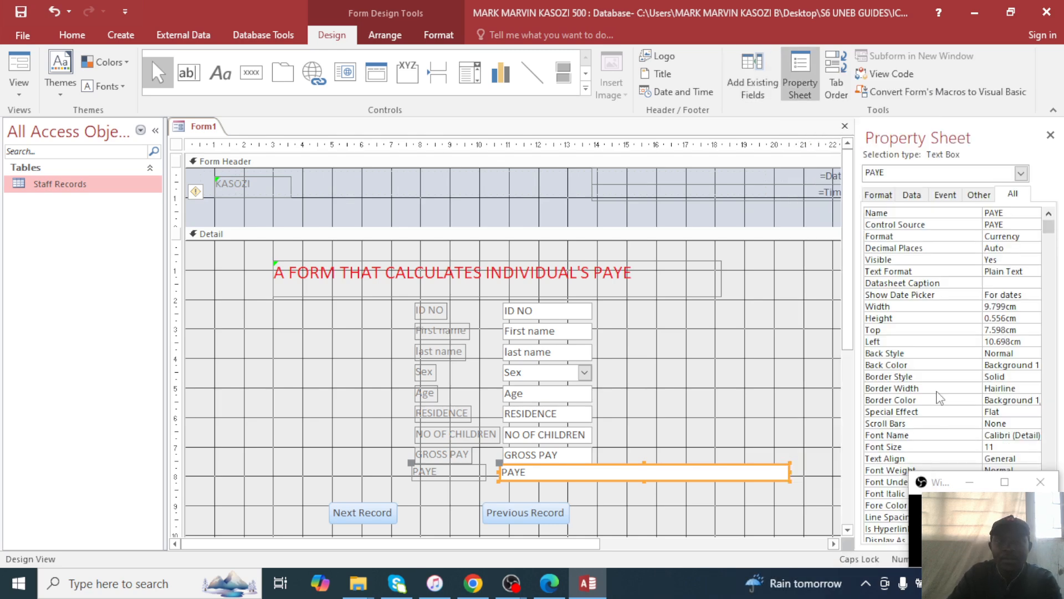
{"action": "left_click", "coordinate": [912, 193]}
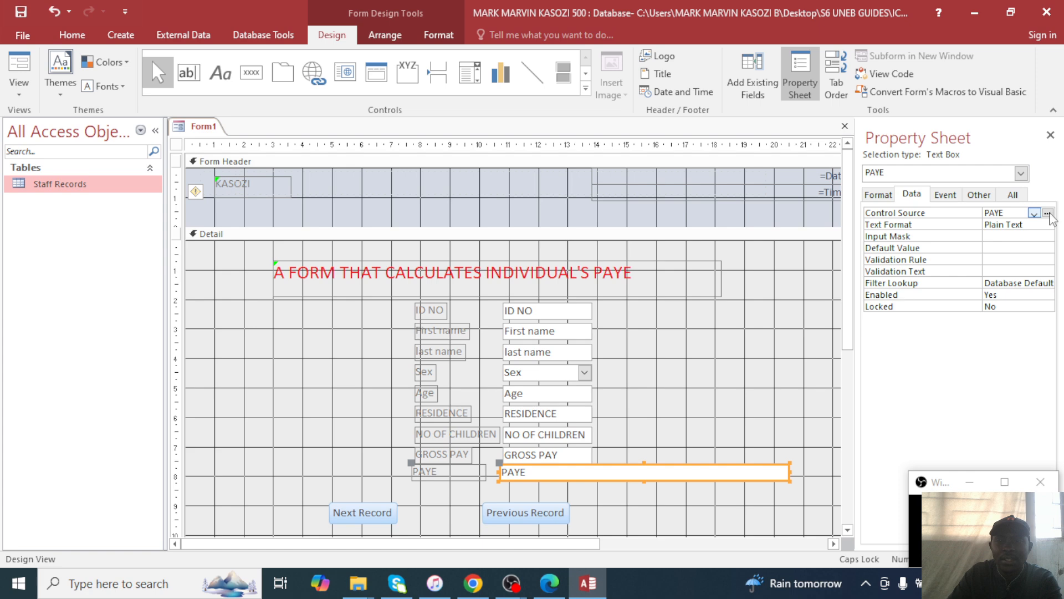
{"action": "left_click", "coordinate": [1048, 213]}
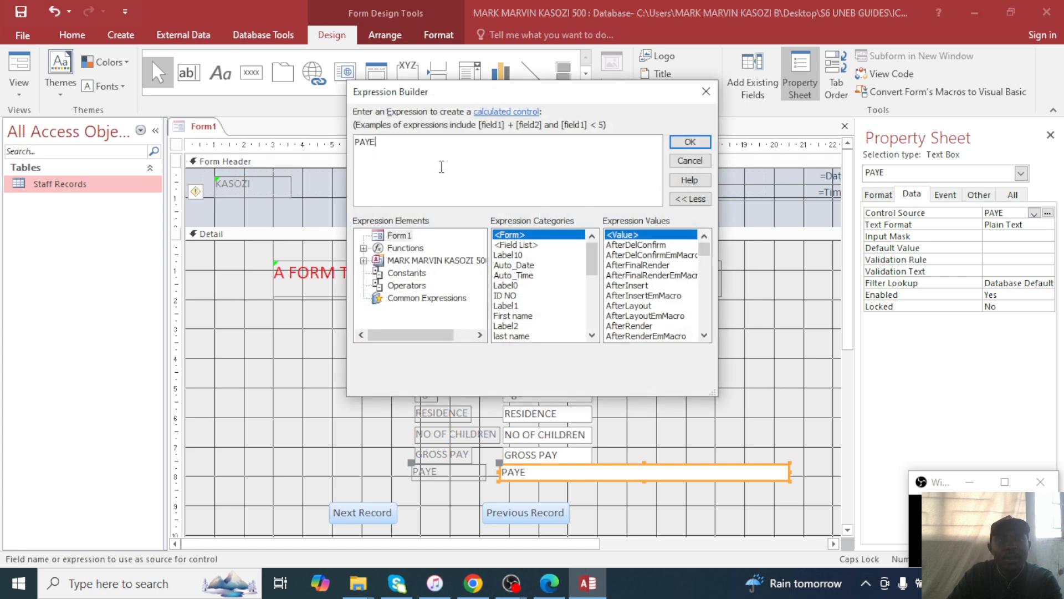
{"action": "type", "text": "="}
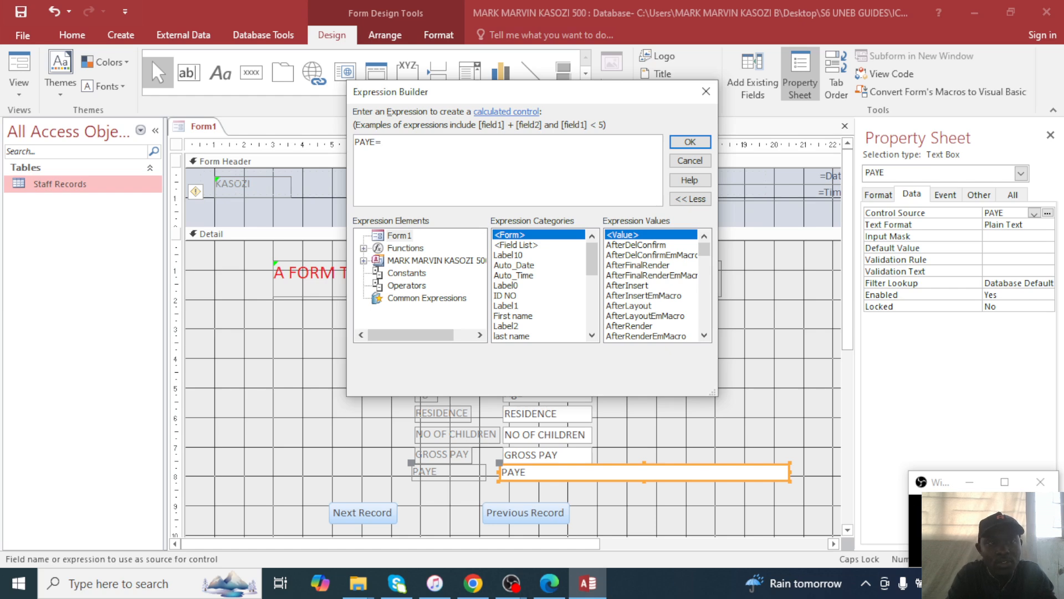
{"action": "key", "text": "ctrl+a"}
{"action": "key", "text": "BackSpace"}
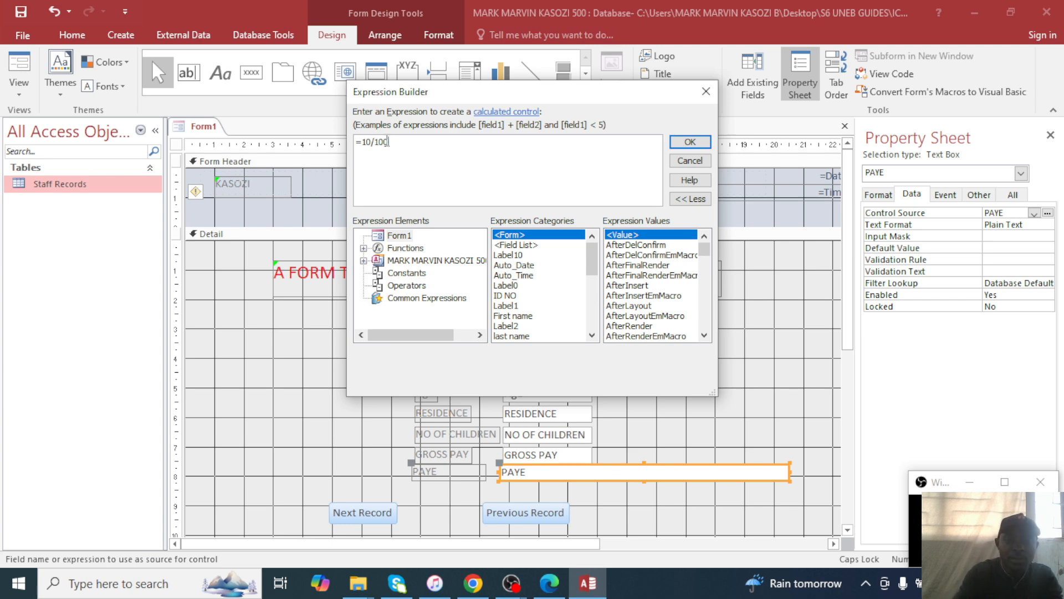
{"action": "type", "text": "*"}
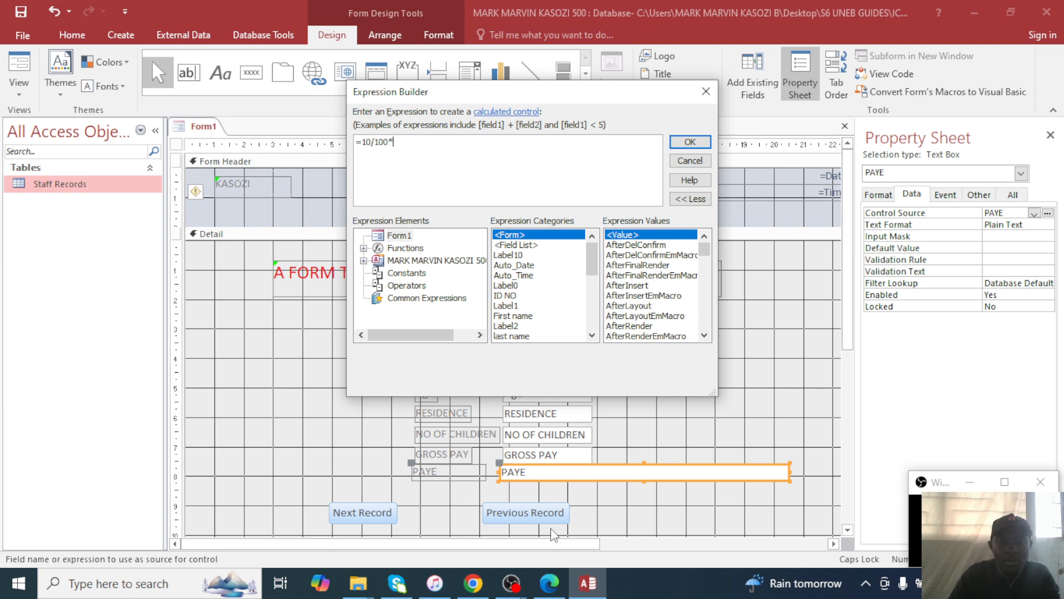
Build the expression =10/100*[GROSS PAY] using Staff Records' GROSS PAY field and confirm.
{"action": "left_click", "coordinate": [549, 583]}
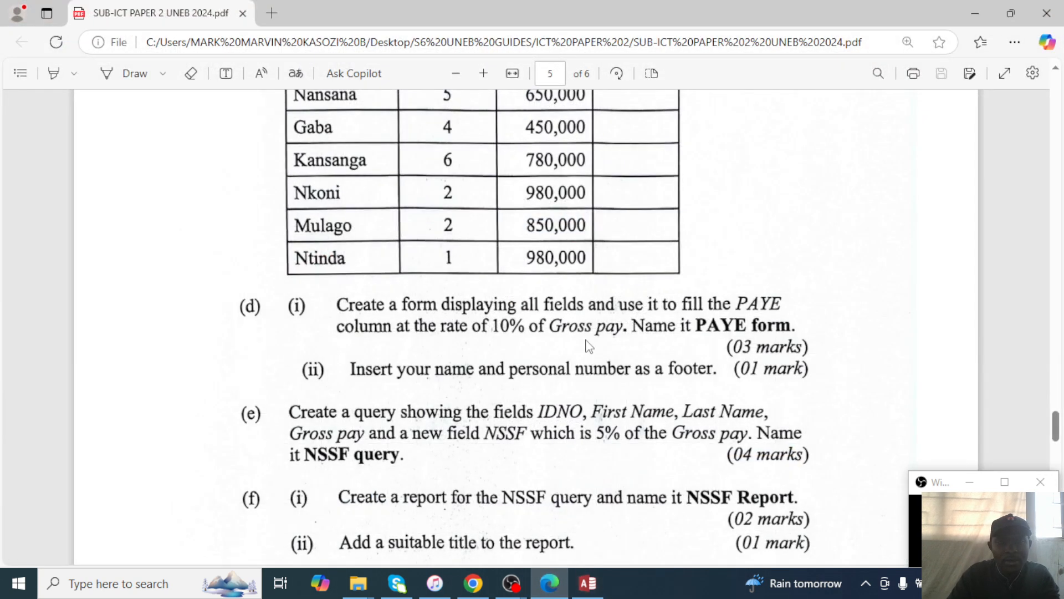
{"action": "key", "text": "alt+Tab"}
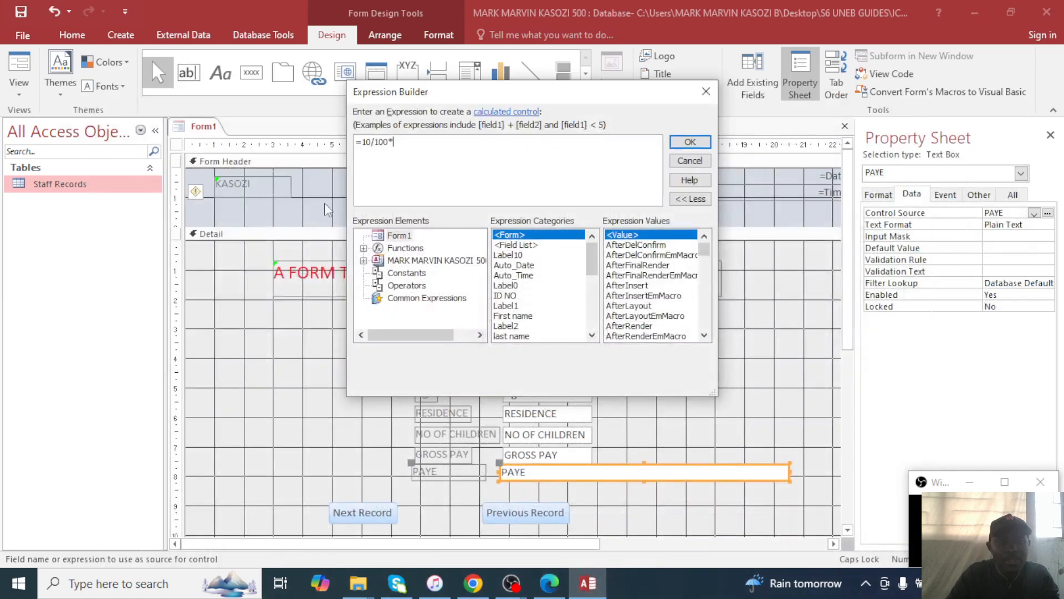
{"action": "double_click", "coordinate": [407, 262]}
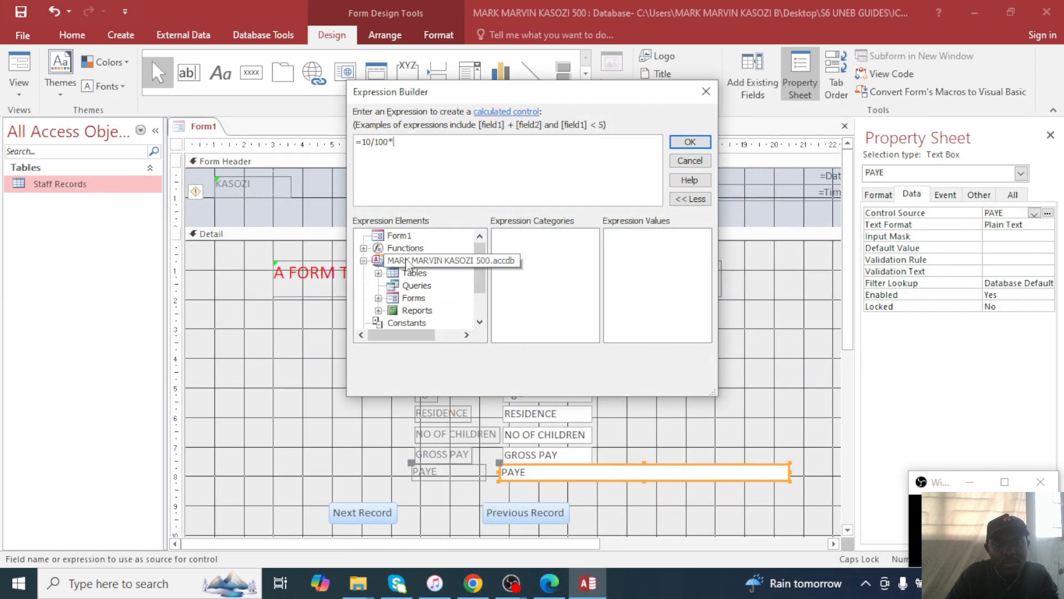
{"action": "double_click", "coordinate": [415, 273]}
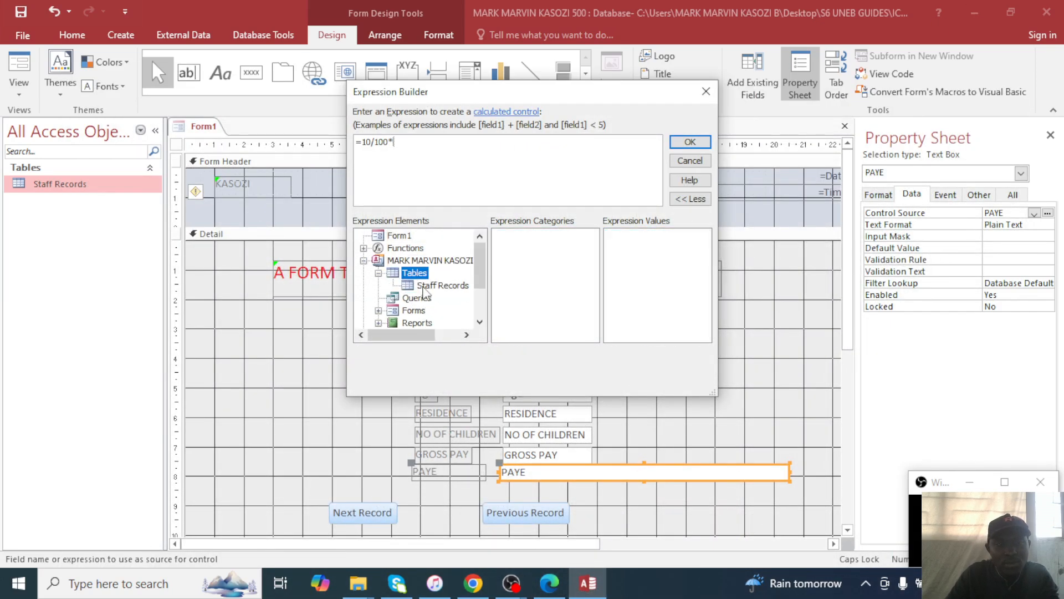
{"action": "left_click", "coordinate": [441, 286]}
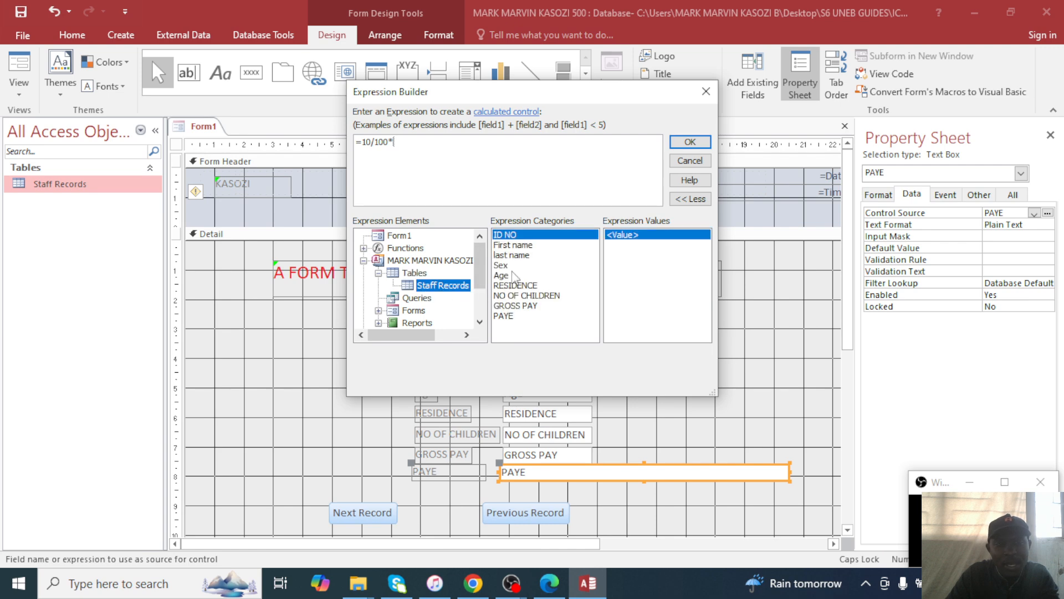
{"action": "double_click", "coordinate": [519, 308]}
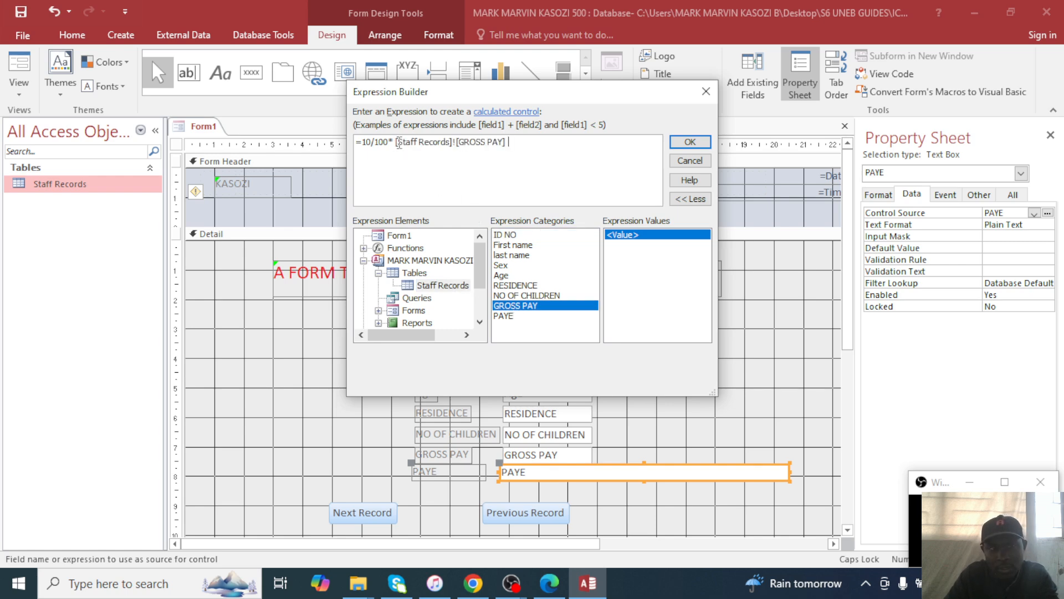
{"action": "key", "text": "BackSpace"}
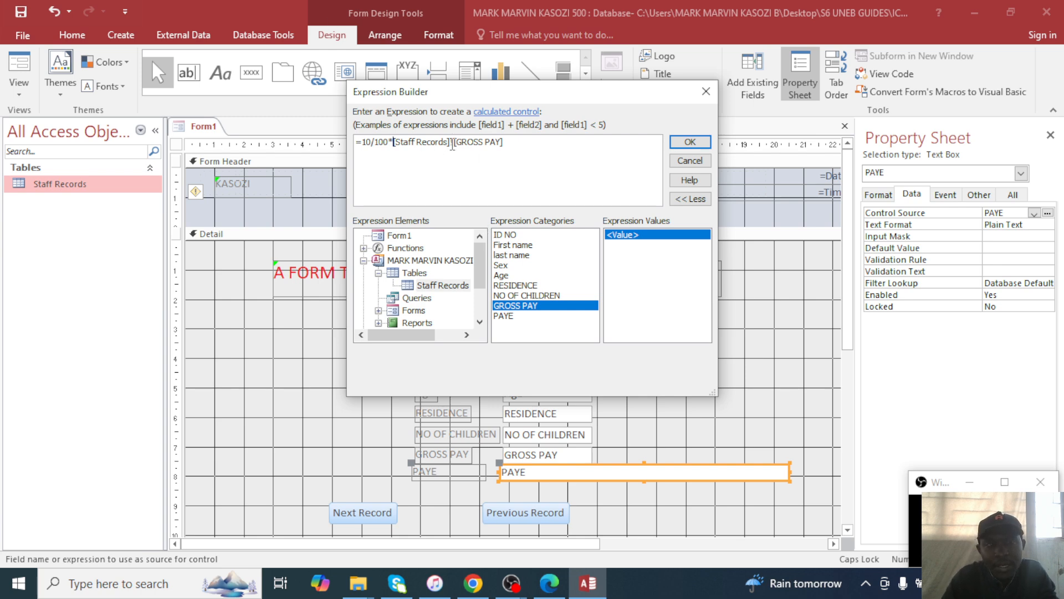
{"action": "left_click_drag", "start_coordinate": [453, 143], "coordinate": [462, 145]}
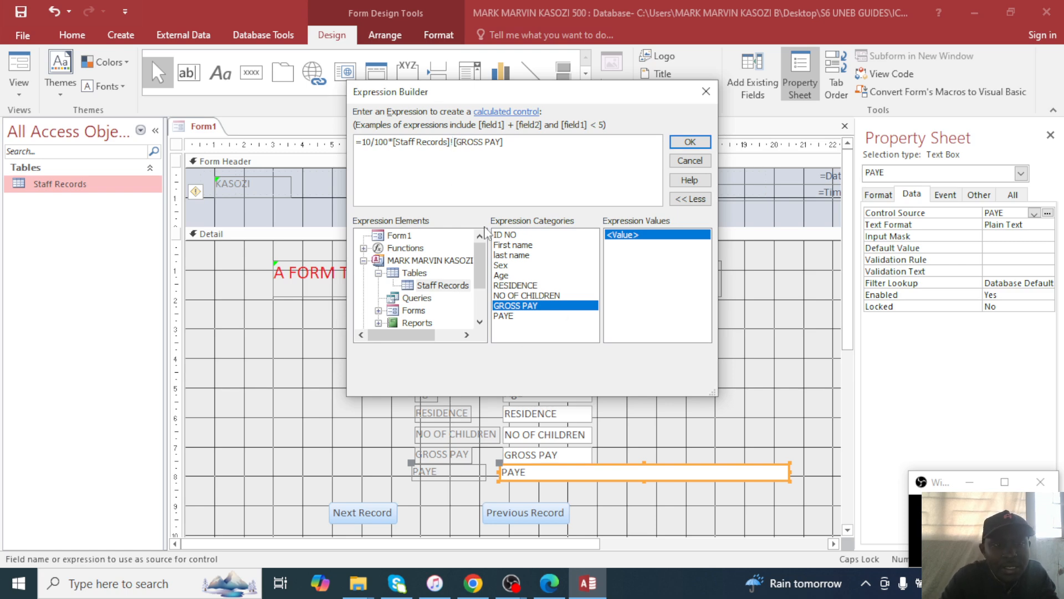
{"action": "key", "text": "BackSpace"}
{"action": "key", "text": "BackSpace"}
{"action": "key", "text": "BackSpace"}
{"action": "key", "text": "BackSpace"}
{"action": "key", "text": "BackSpace"}
{"action": "key", "text": "BackSpace"}
{"action": "key", "text": "BackSpace"}
{"action": "key", "text": "BackSpace"}
{"action": "key", "text": "BackSpace"}
{"action": "key", "text": "BackSpace"}
{"action": "key", "text": "BackSpace"}
{"action": "key", "text": "BackSpace"}
{"action": "key", "text": "BackSpace"}
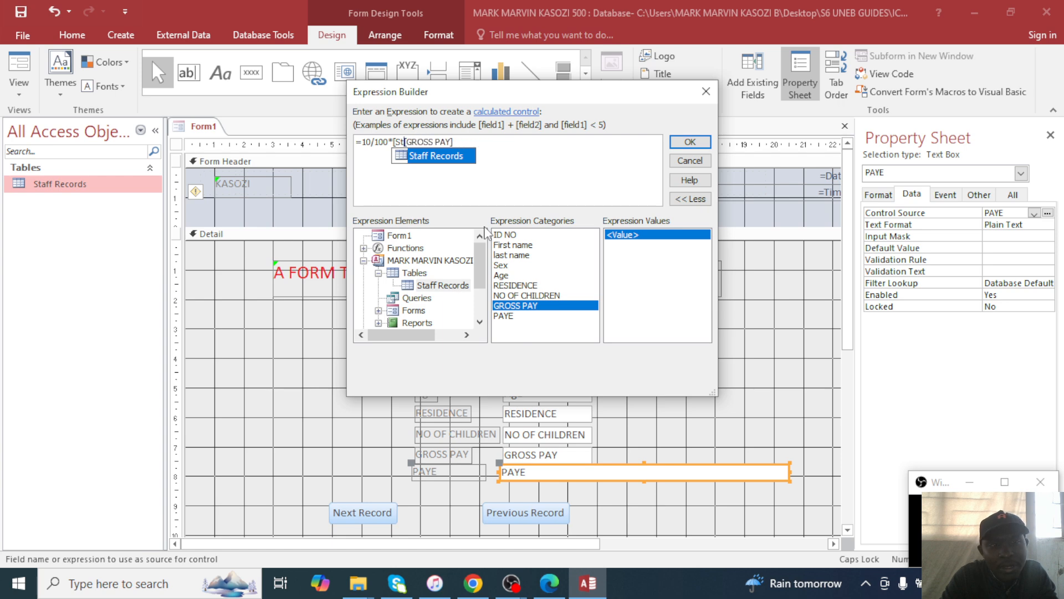
{"action": "key", "text": "BackSpace"}
{"action": "key", "text": "BackSpace"}
{"action": "key", "text": "BackSpace"}
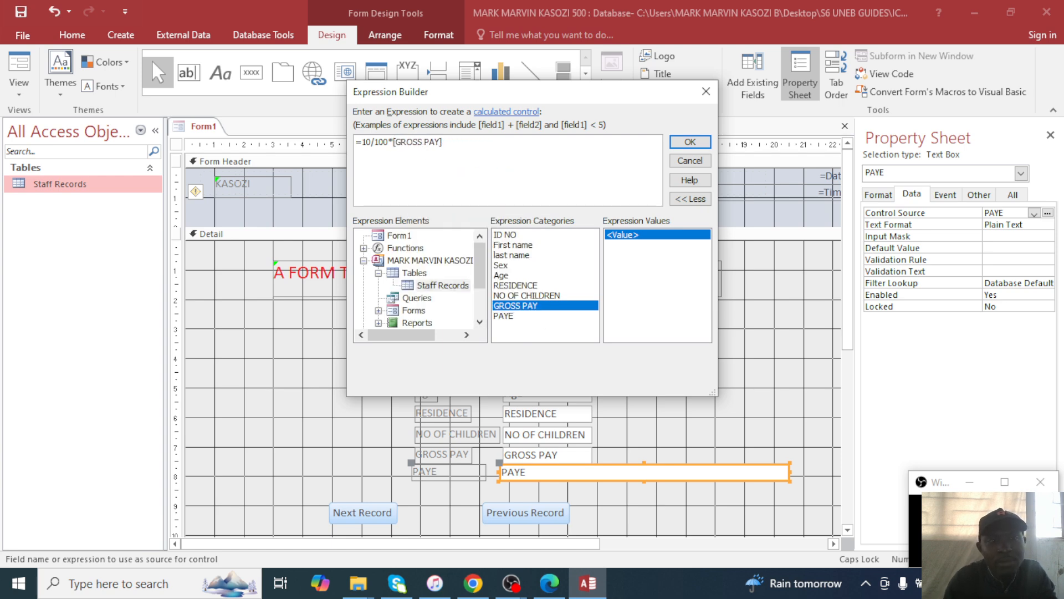
{"action": "left_click", "coordinate": [708, 141]}
Save the form as 'PAYE FORM', close its design, and open it to view records.
{"action": "key", "text": "ctrl+s"}
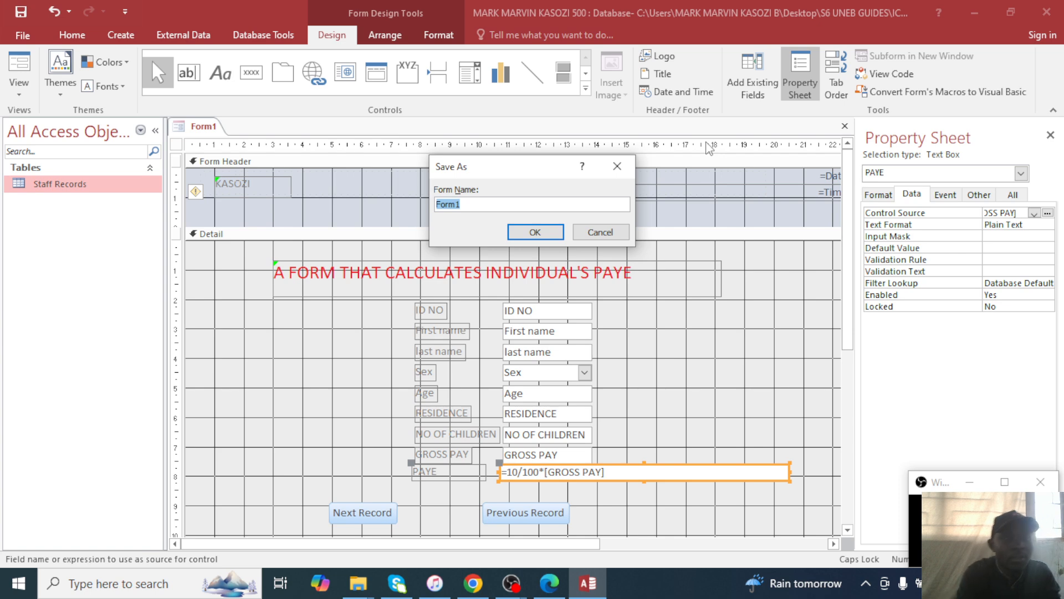
{"action": "type", "text": "PAYE FOR"}
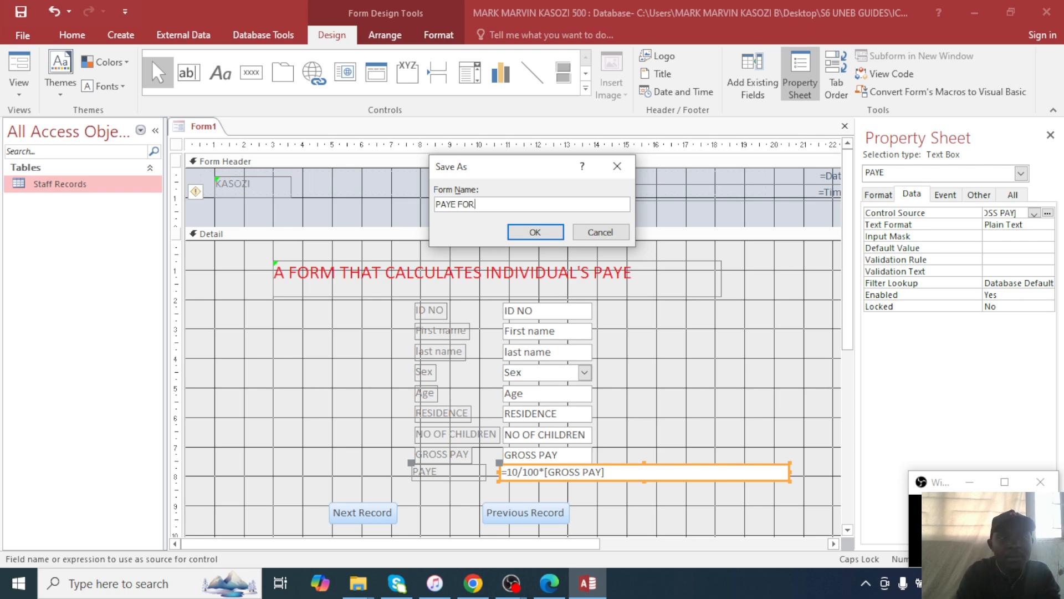
{"action": "type", "text": "M"}
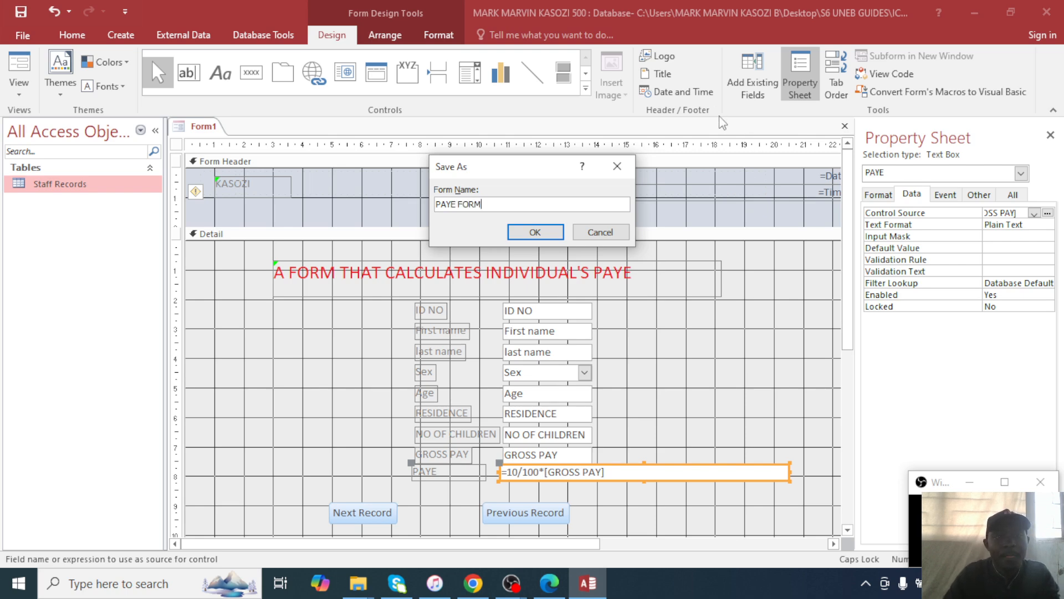
{"action": "left_click", "coordinate": [537, 228]}
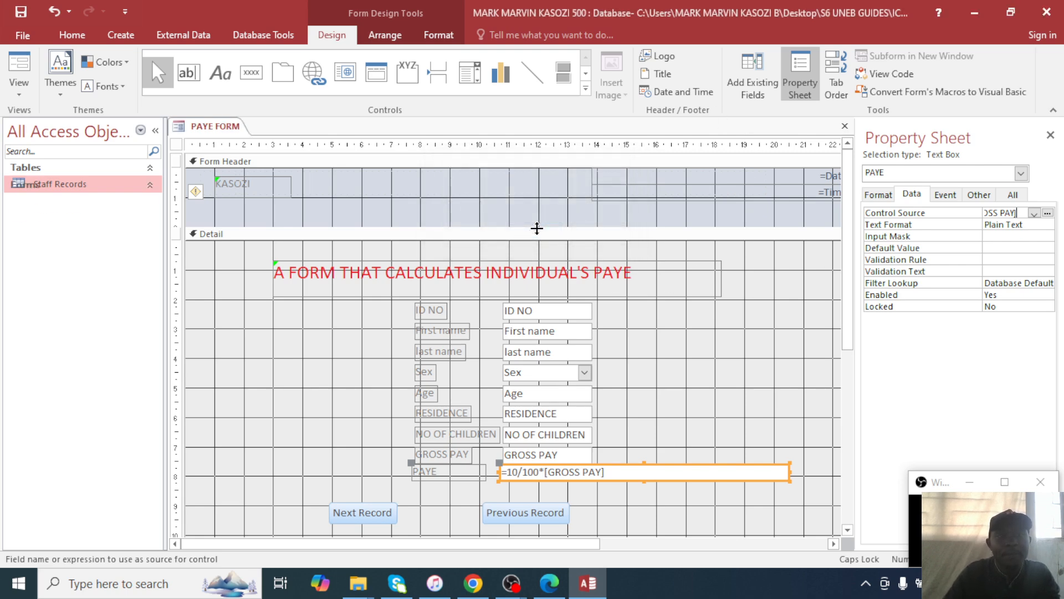
{"action": "left_click", "coordinate": [845, 126]}
{"action": "double_click", "coordinate": [56, 217]}
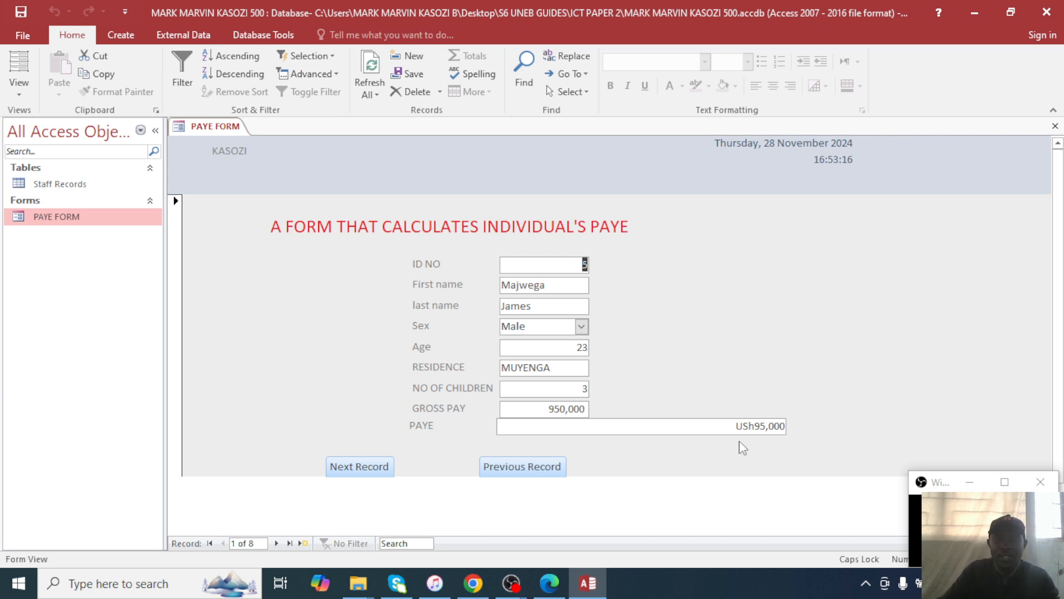
Step through PAYE FORM to record 5 of 8, showing PAYE USh78,000 on 780,000 gross pay.
{"action": "scroll", "coordinate": [760, 440], "scroll_direction": "down", "scroll_amount": 1}
{"action": "scroll", "coordinate": [748, 432], "scroll_direction": "up", "scroll_amount": 1}
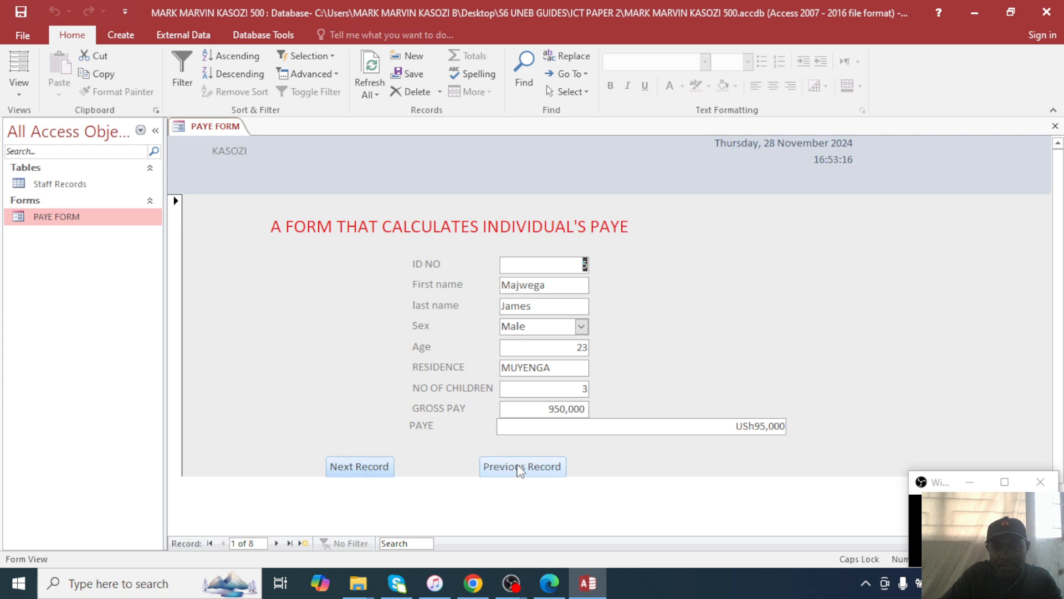
{"action": "left_click", "coordinate": [357, 468]}
{"action": "left_click", "coordinate": [367, 468]}
{"action": "left_click", "coordinate": [377, 469]}
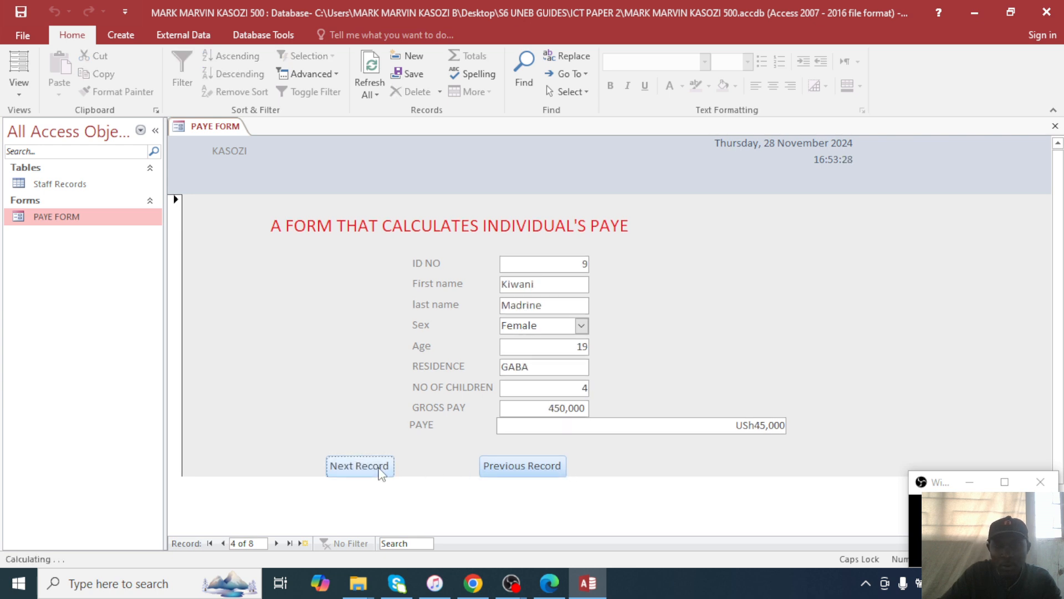
{"action": "left_click", "coordinate": [380, 470]}
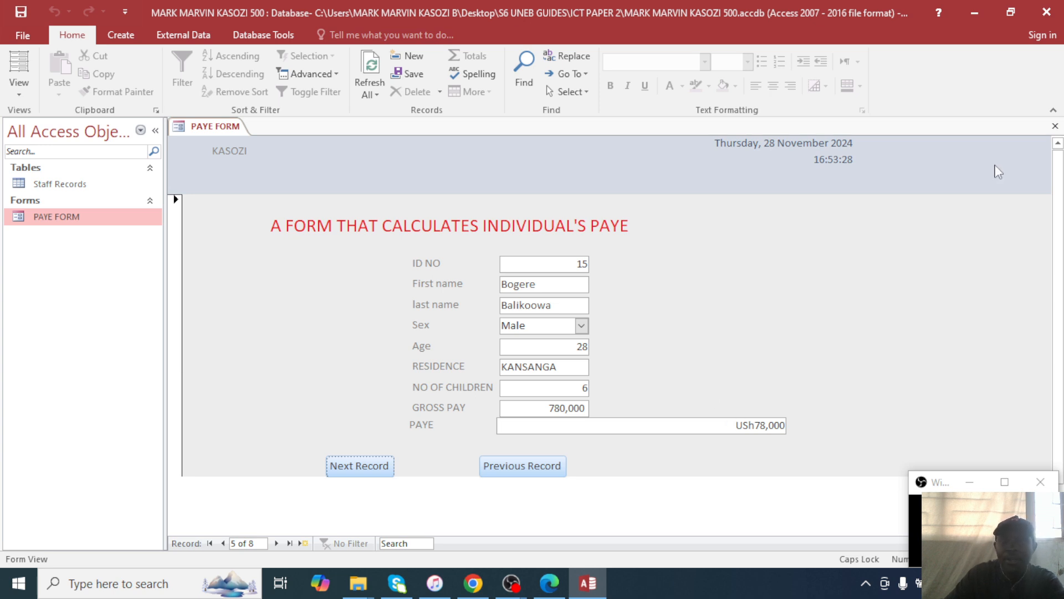
{"action": "right_click", "coordinate": [98, 227]}
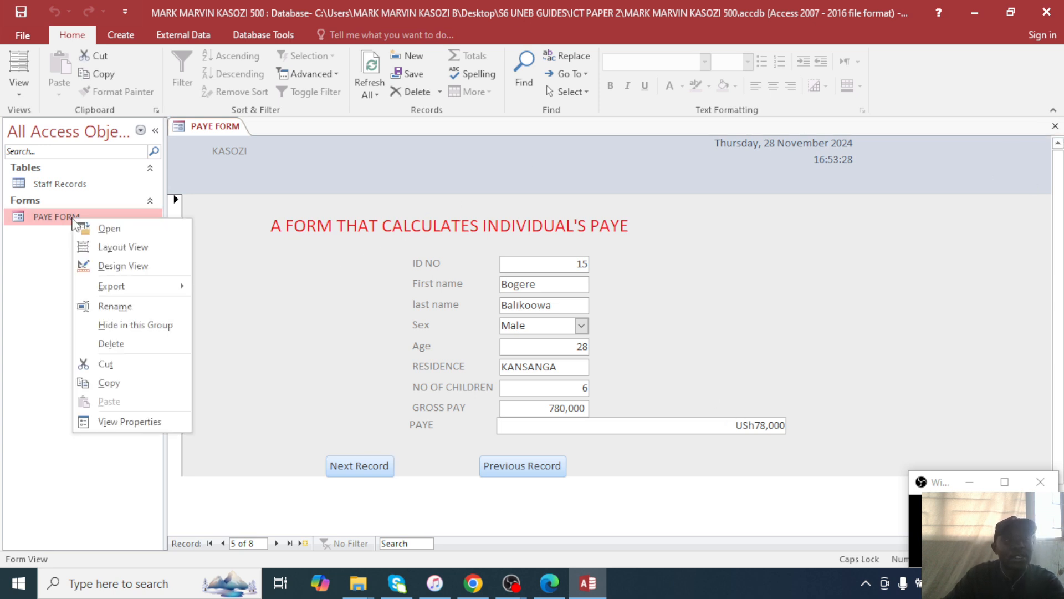
Open PAYE FORM in Design View and browse the Property Sheet's Format, Other, Event and Data tabs.
{"action": "left_click", "coordinate": [143, 273]}
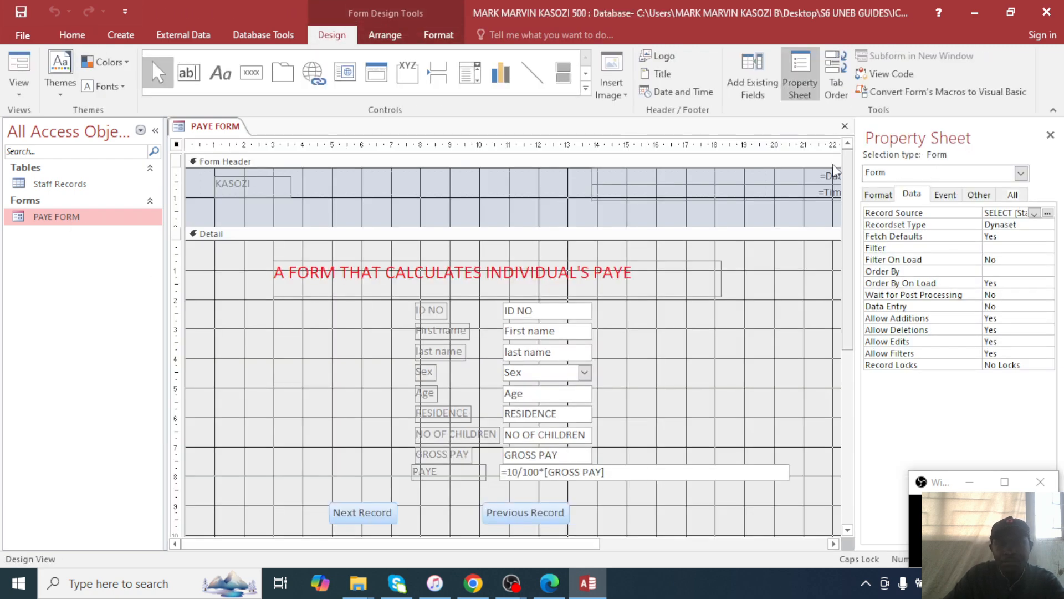
{"action": "left_click", "coordinate": [879, 194]}
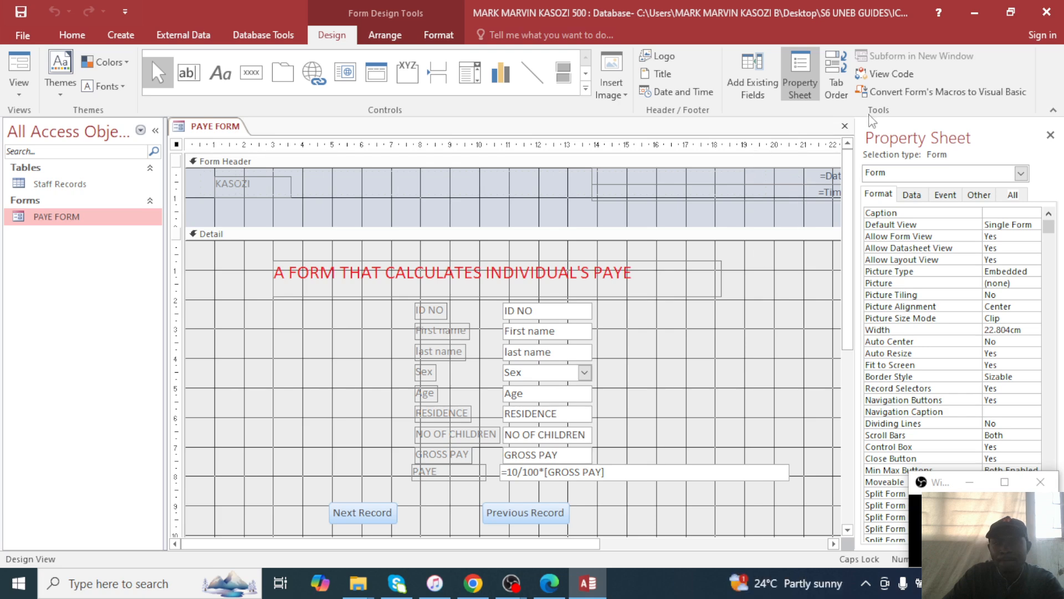
{"action": "left_click", "coordinate": [977, 195]}
{"action": "left_click", "coordinate": [961, 198]}
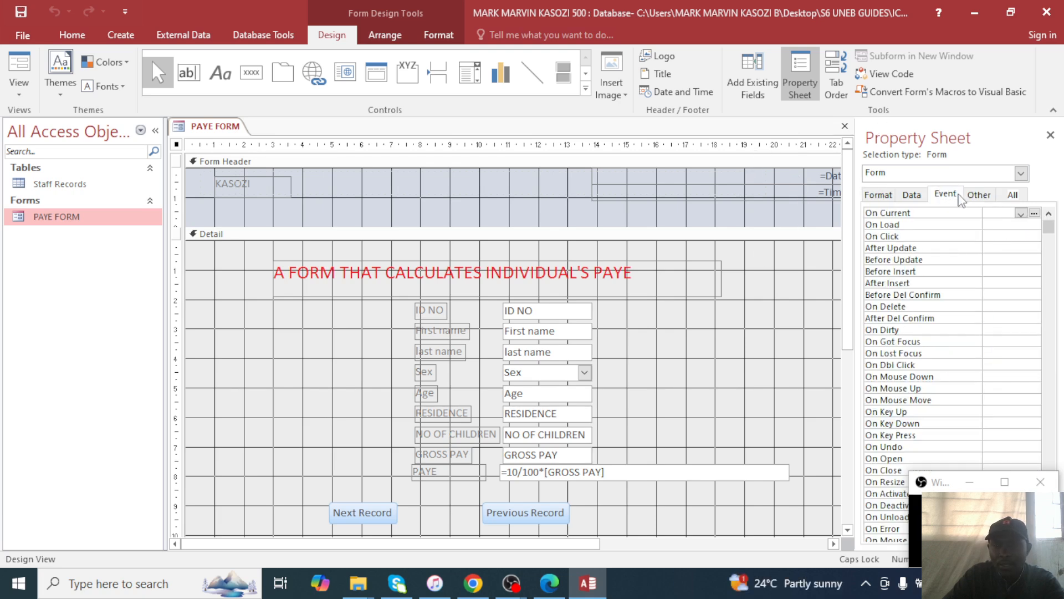
{"action": "left_click", "coordinate": [912, 195]}
{"action": "left_click", "coordinate": [879, 194]}
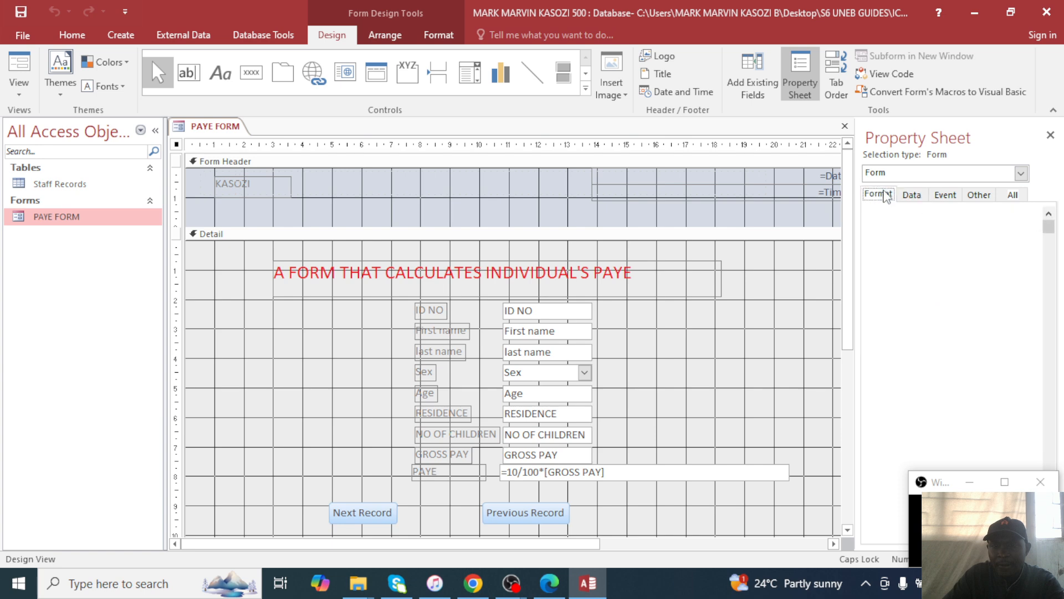
{"action": "left_click", "coordinate": [1003, 212]}
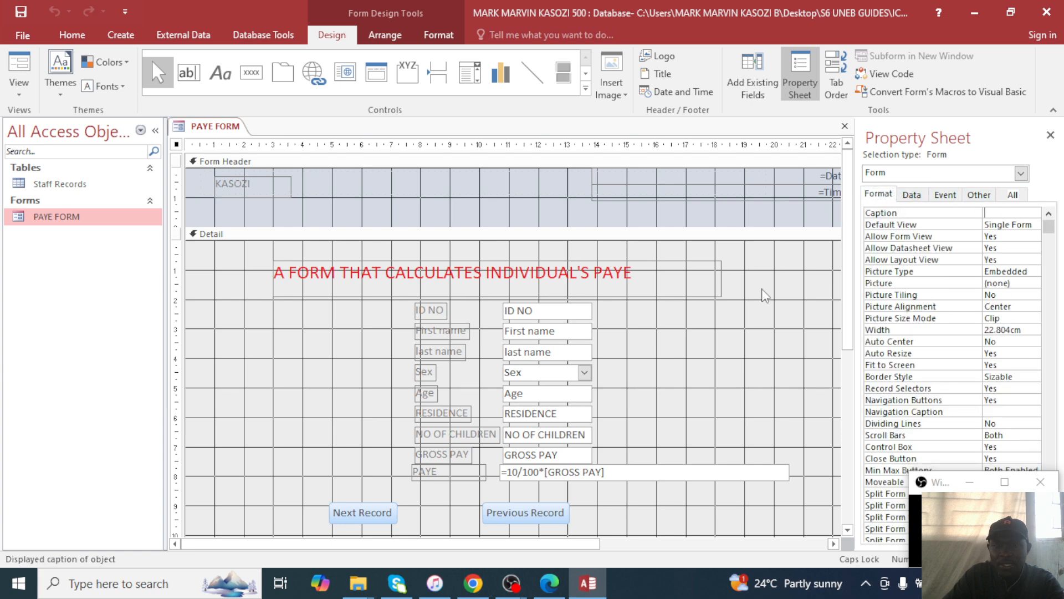
Select the Detail section, then the PAYE calculated text box.
{"action": "left_click", "coordinate": [728, 331]}
{"action": "left_click", "coordinate": [638, 473]}
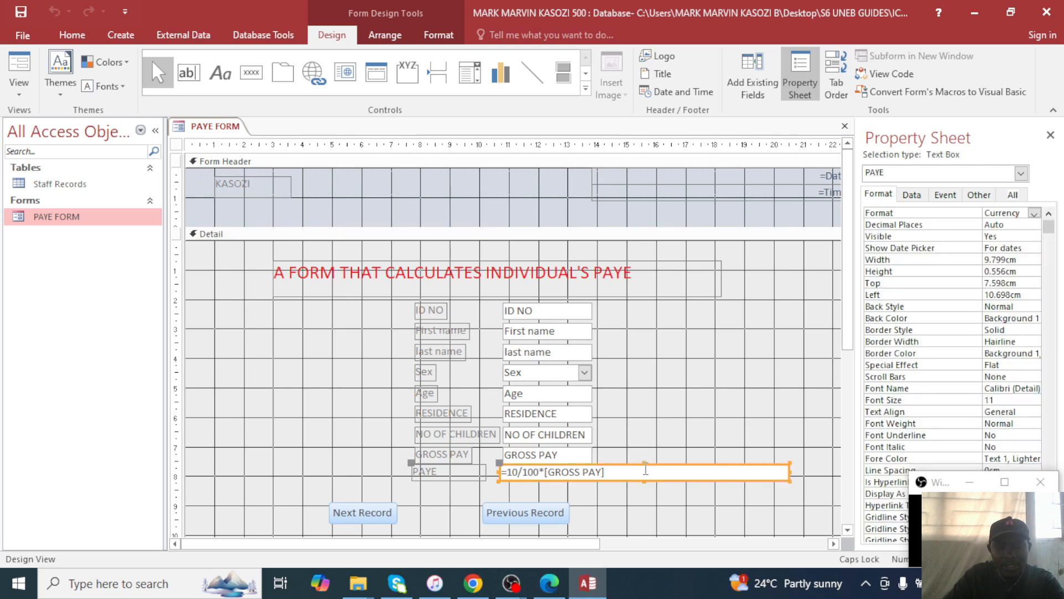
{"action": "left_click", "coordinate": [645, 469]}
Format the PAYE box as Standard with 0 decimal places, then view PAYE FORM in Form View.
{"action": "left_click", "coordinate": [715, 495]}
{"action": "left_click", "coordinate": [722, 470]}
{"action": "left_click", "coordinate": [1034, 215]}
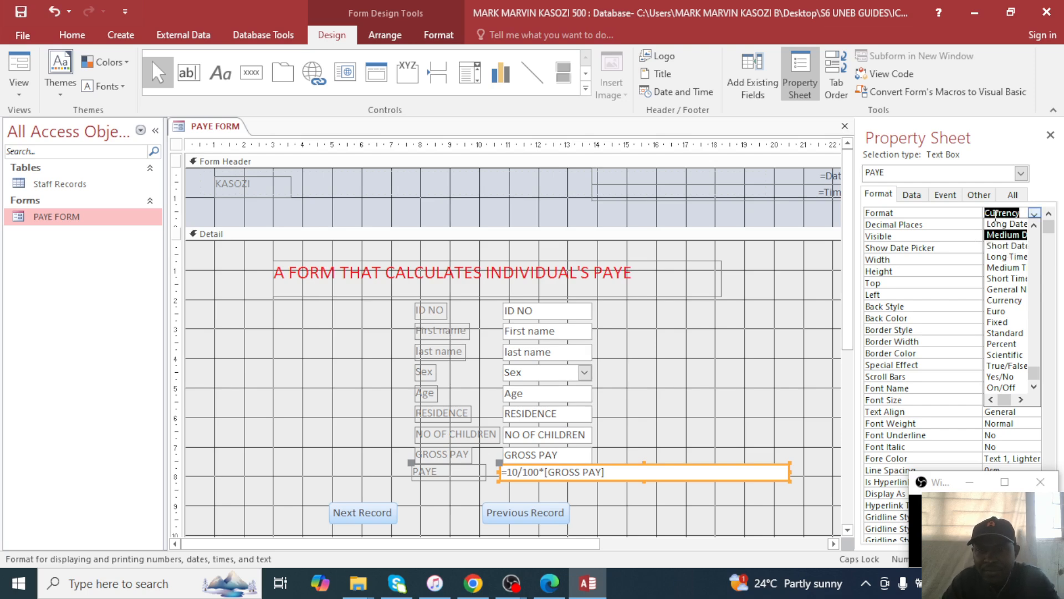
{"action": "left_click", "coordinate": [1035, 215]}
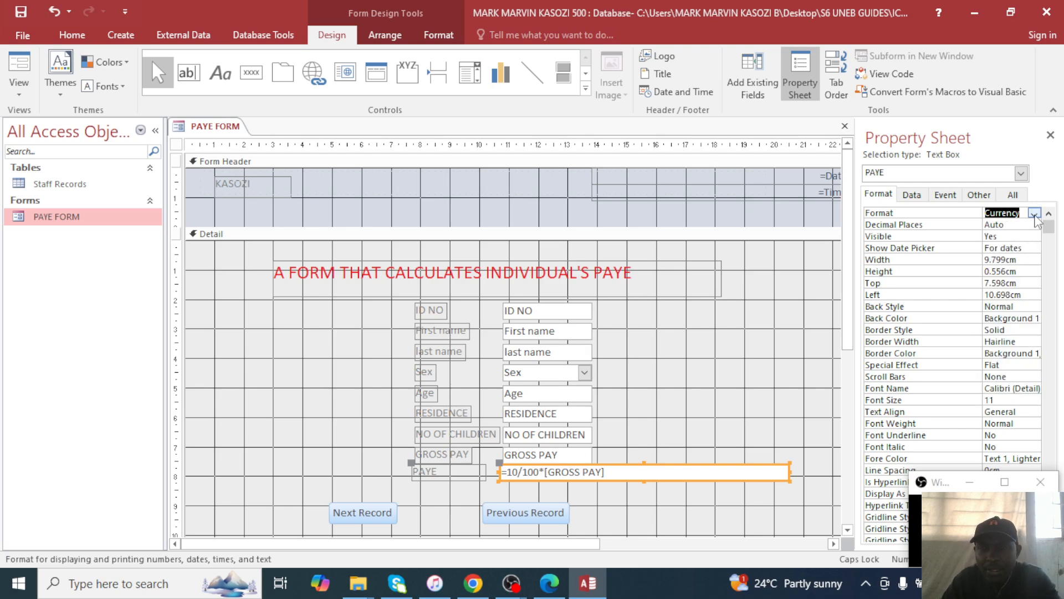
{"action": "left_click_drag", "start_coordinate": [981, 215], "coordinate": [946, 215]}
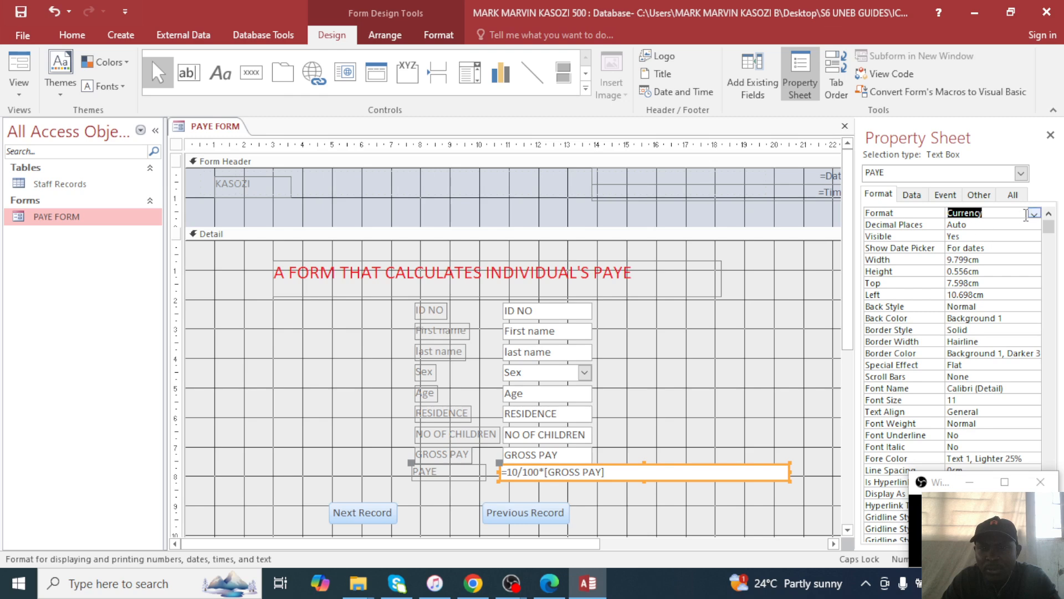
{"action": "left_click", "coordinate": [1035, 215]}
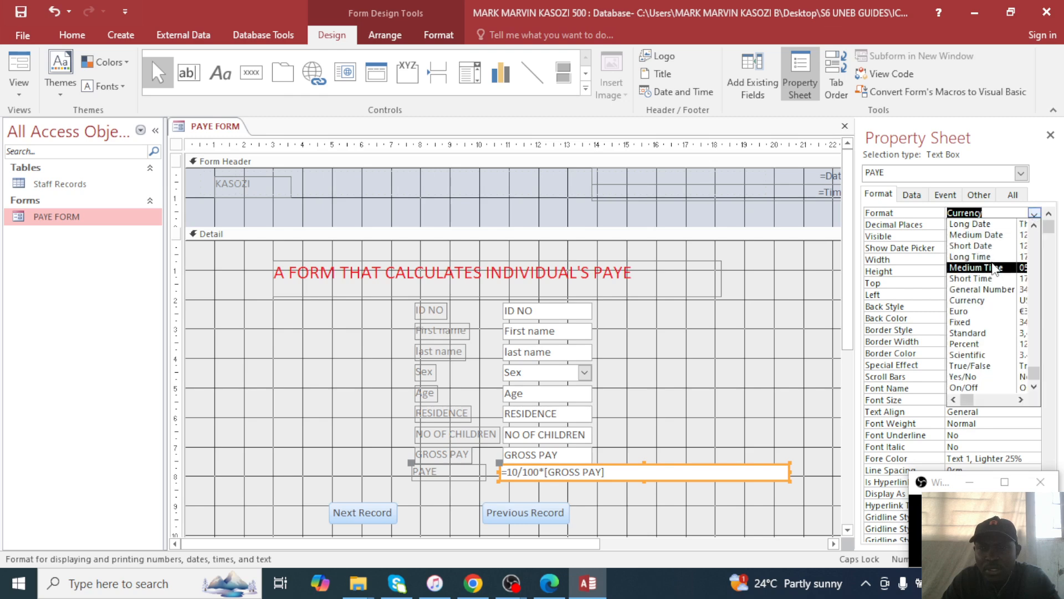
{"action": "scroll", "coordinate": [991, 266], "scroll_direction": "up", "scroll_amount": 1}
{"action": "scroll", "coordinate": [987, 280], "scroll_direction": "down", "scroll_amount": 1}
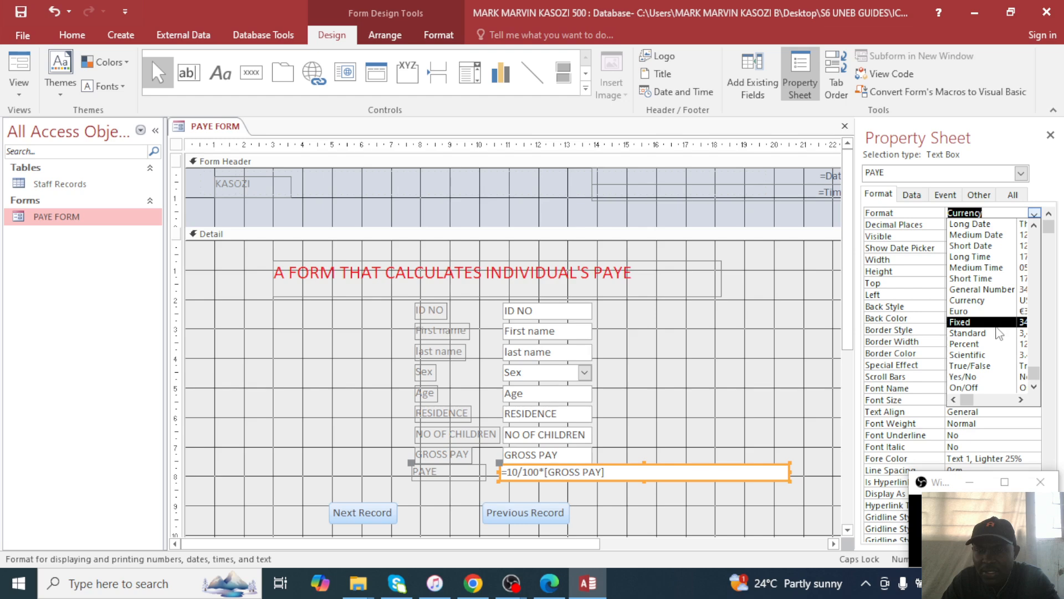
{"action": "left_click", "coordinate": [999, 333]}
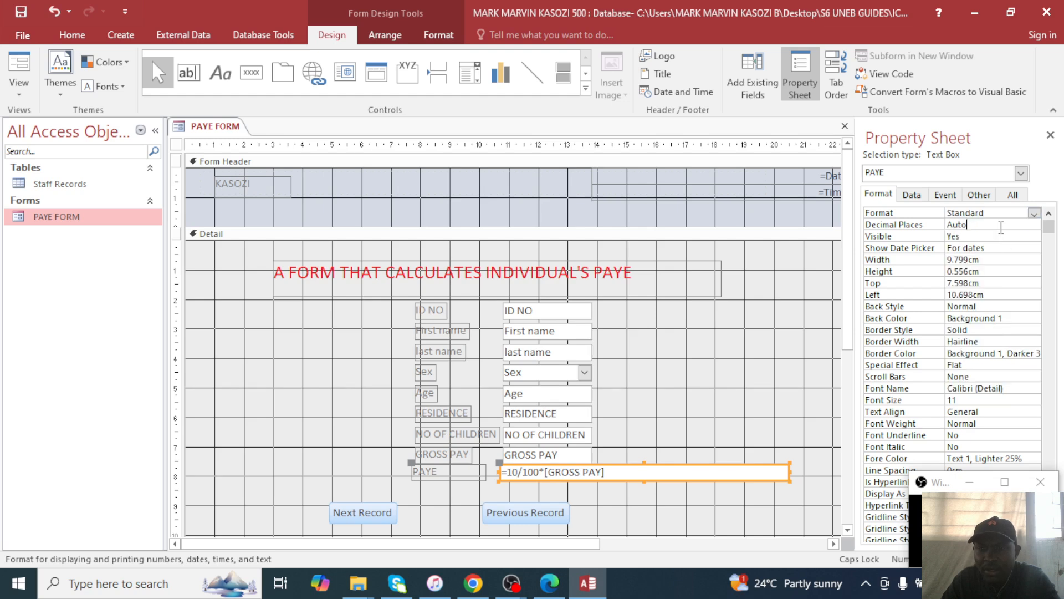
{"action": "left_click", "coordinate": [987, 224]}
{"action": "left_click", "coordinate": [1035, 225]}
{"action": "left_click", "coordinate": [986, 247]}
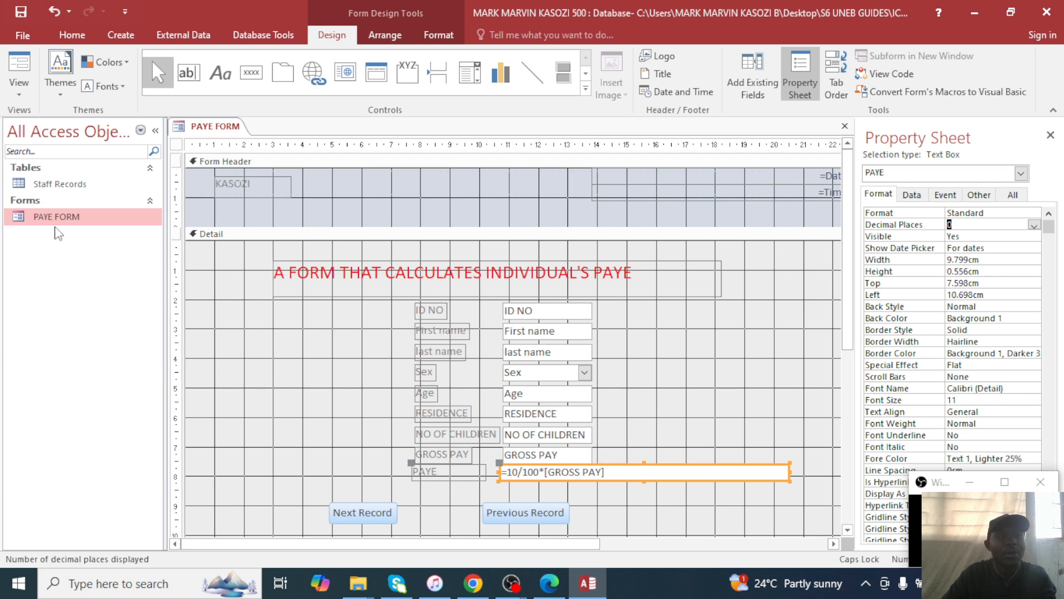
{"action": "double_click", "coordinate": [126, 216]}
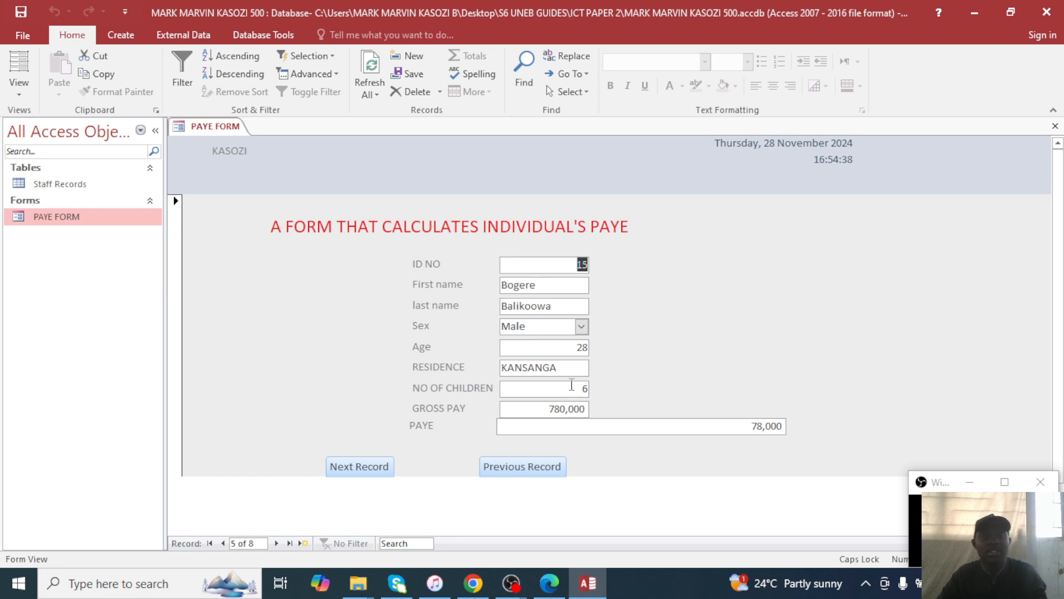
Reread the exam question, then close the Property Sheet and PAYE FORM from Layout View.
{"action": "left_click", "coordinate": [557, 589]}
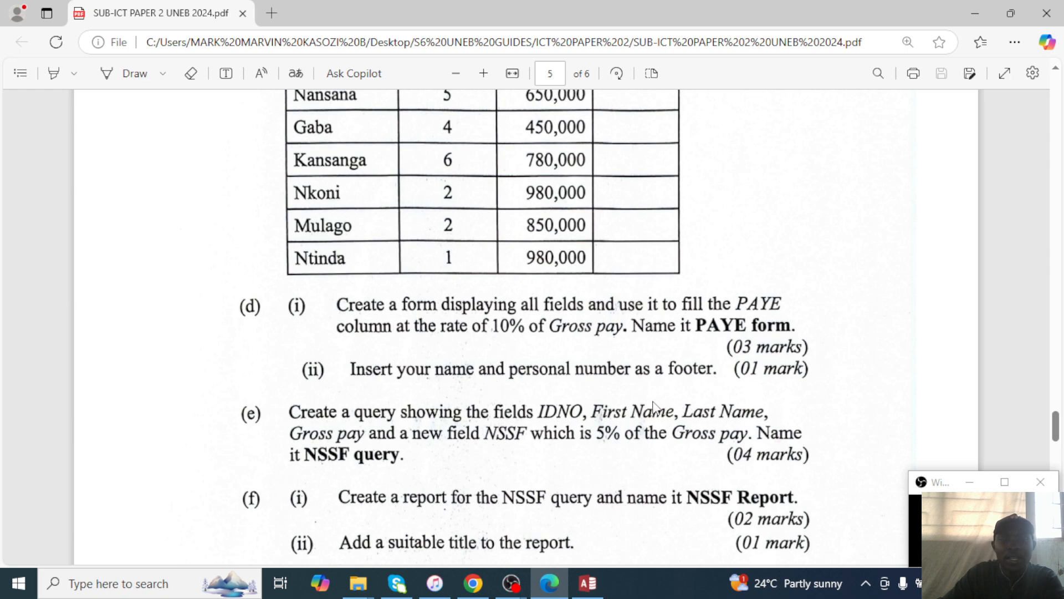
{"action": "left_click", "coordinate": [976, 14]}
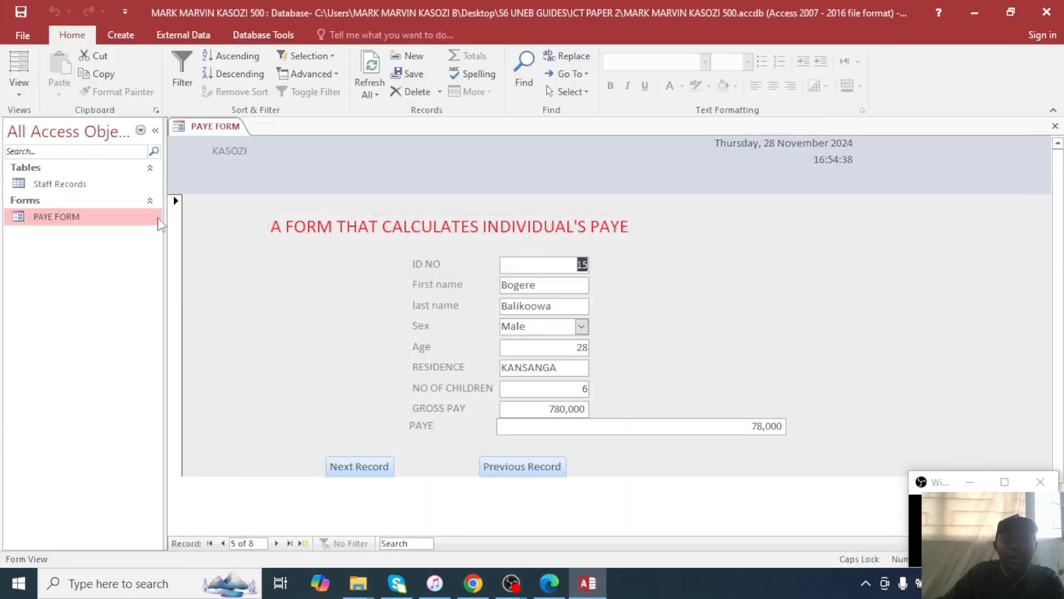
{"action": "right_click", "coordinate": [82, 225]}
{"action": "left_click", "coordinate": [106, 247]}
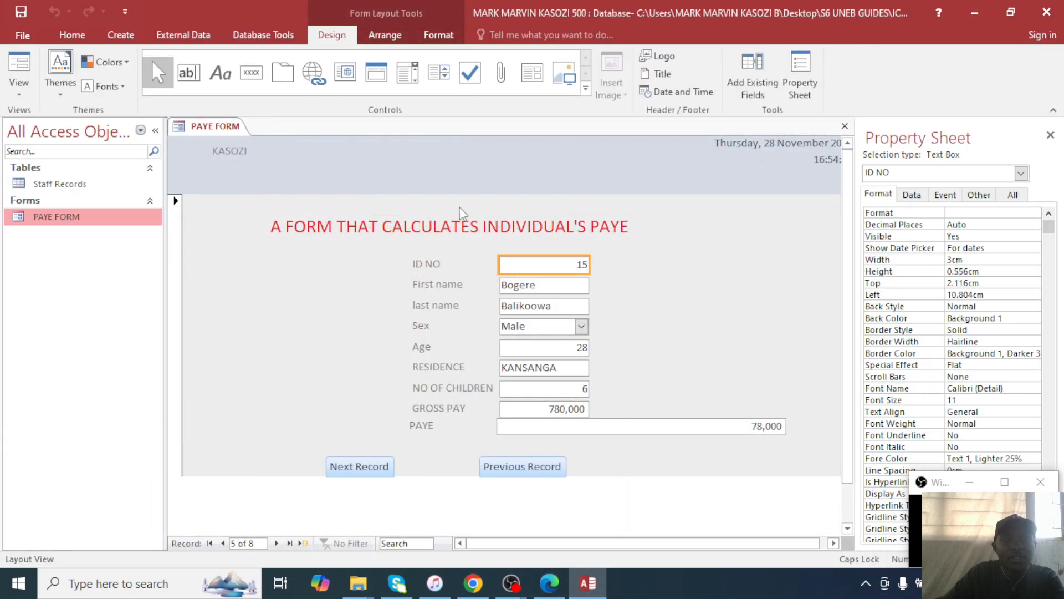
{"action": "left_click", "coordinate": [1051, 134]}
{"action": "left_click", "coordinate": [1056, 126]}
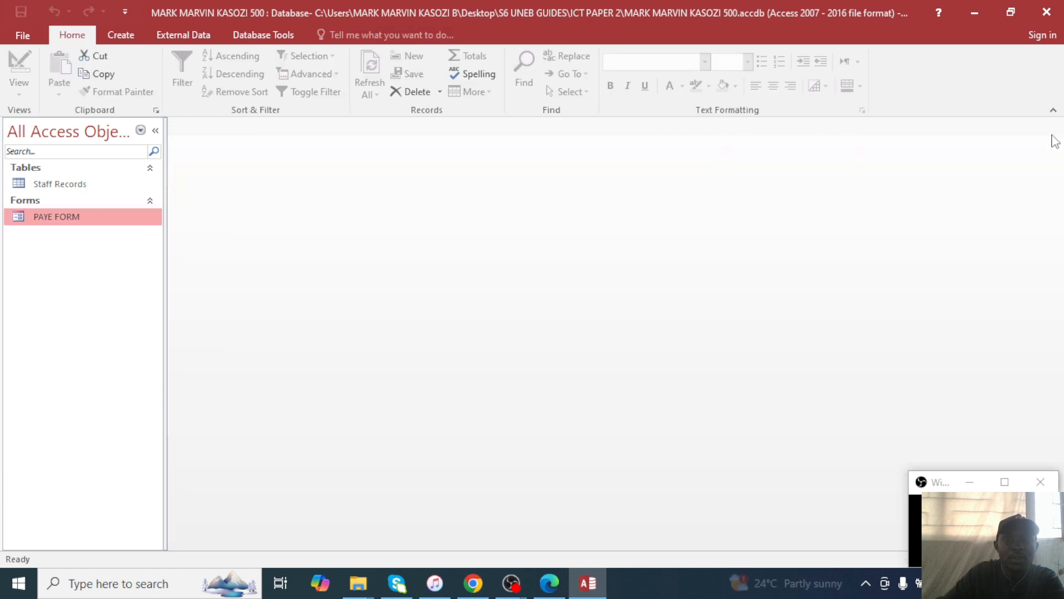
{"action": "right_click", "coordinate": [68, 217]}
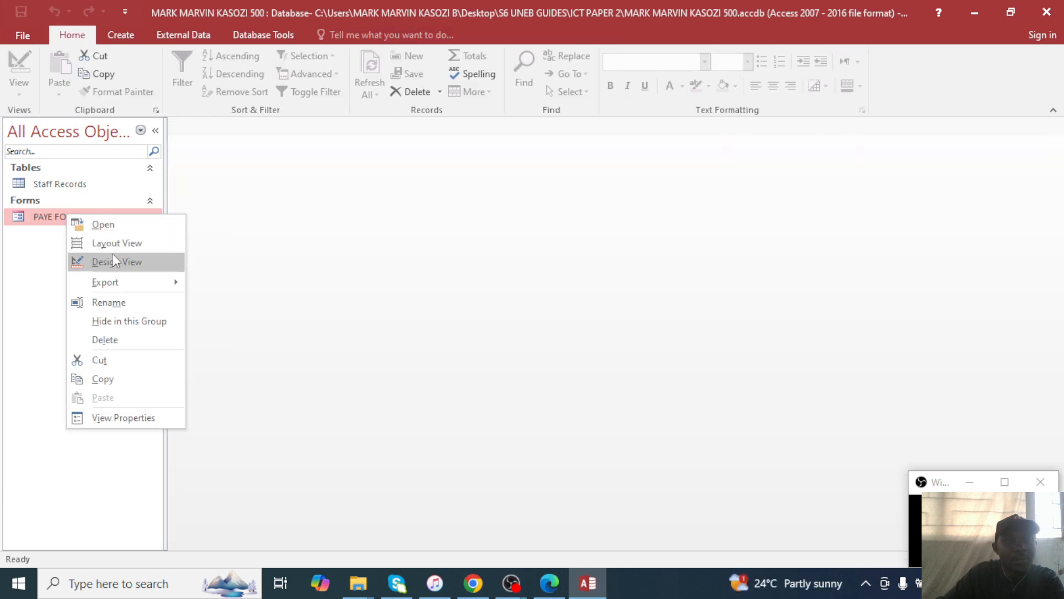
Open PAYE FORM in Design View and draw a Label box in the Form Footer.
{"action": "left_click", "coordinate": [114, 261]}
{"action": "scroll", "coordinate": [488, 377], "scroll_direction": "down", "scroll_amount": 3}
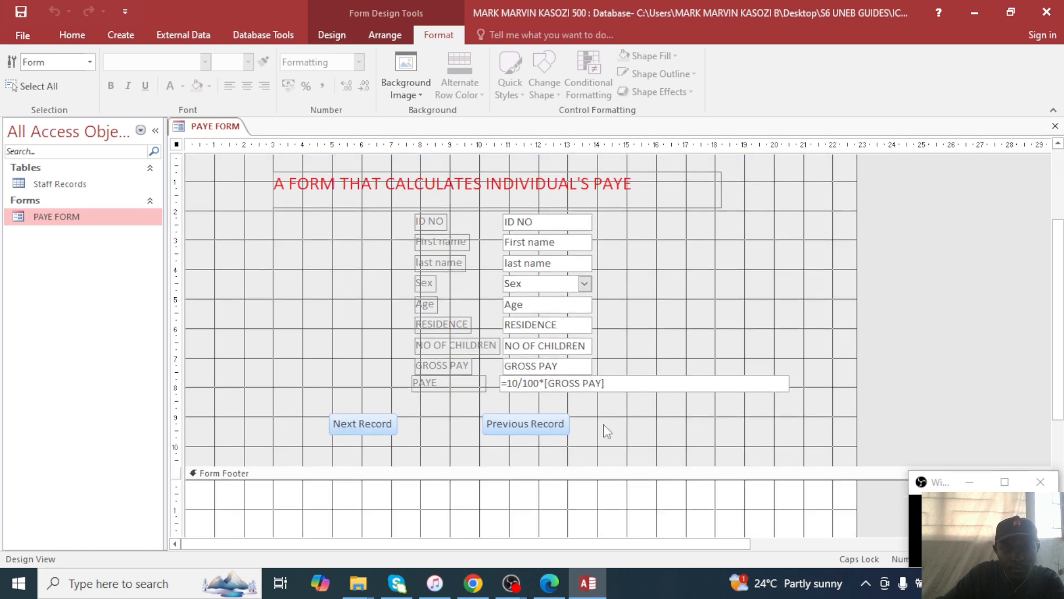
{"action": "scroll", "coordinate": [605, 434], "scroll_direction": "down", "scroll_amount": 3}
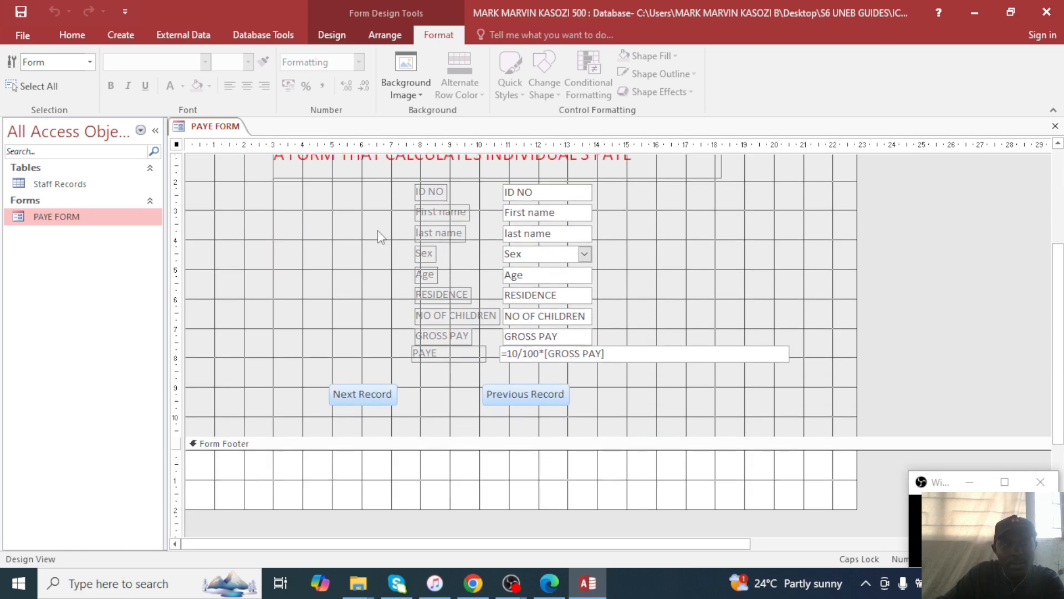
{"action": "scroll", "coordinate": [340, 280], "scroll_direction": "up", "scroll_amount": 4}
{"action": "scroll", "coordinate": [314, 297], "scroll_direction": "down", "scroll_amount": 6}
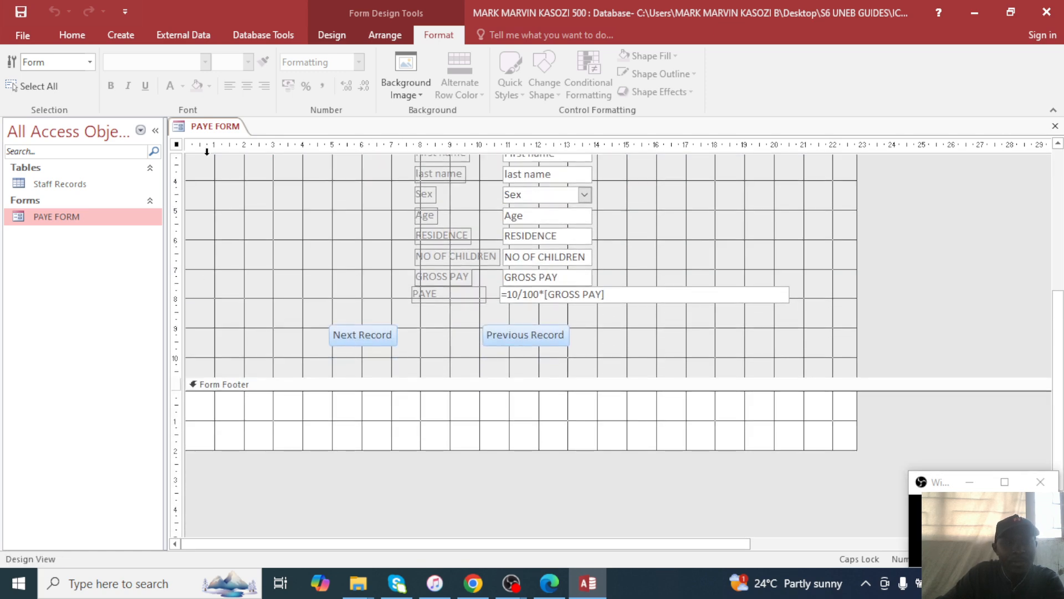
{"action": "left_click", "coordinate": [336, 35]}
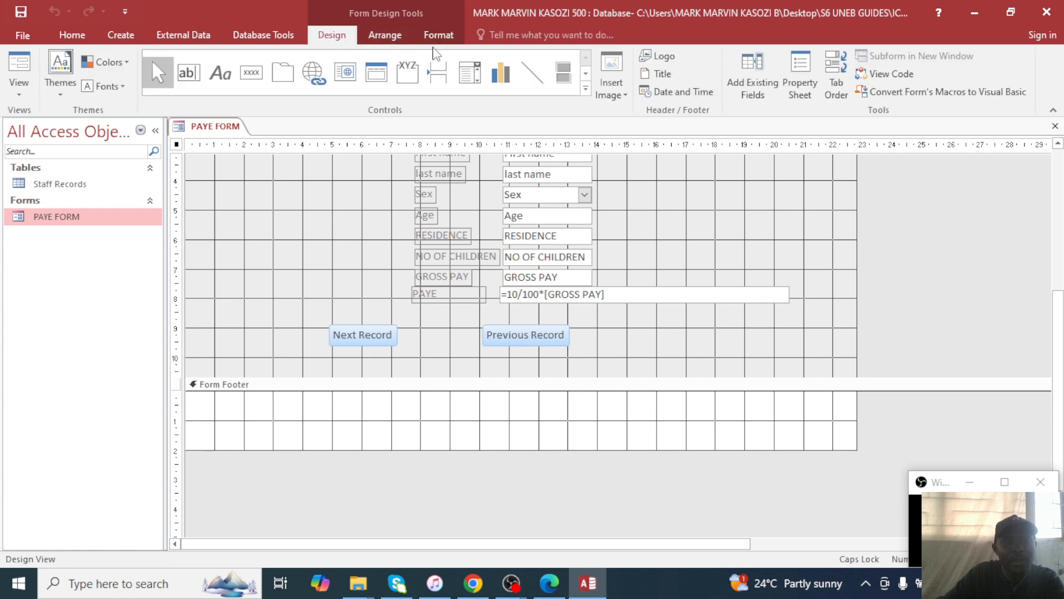
{"action": "left_click", "coordinate": [220, 72]}
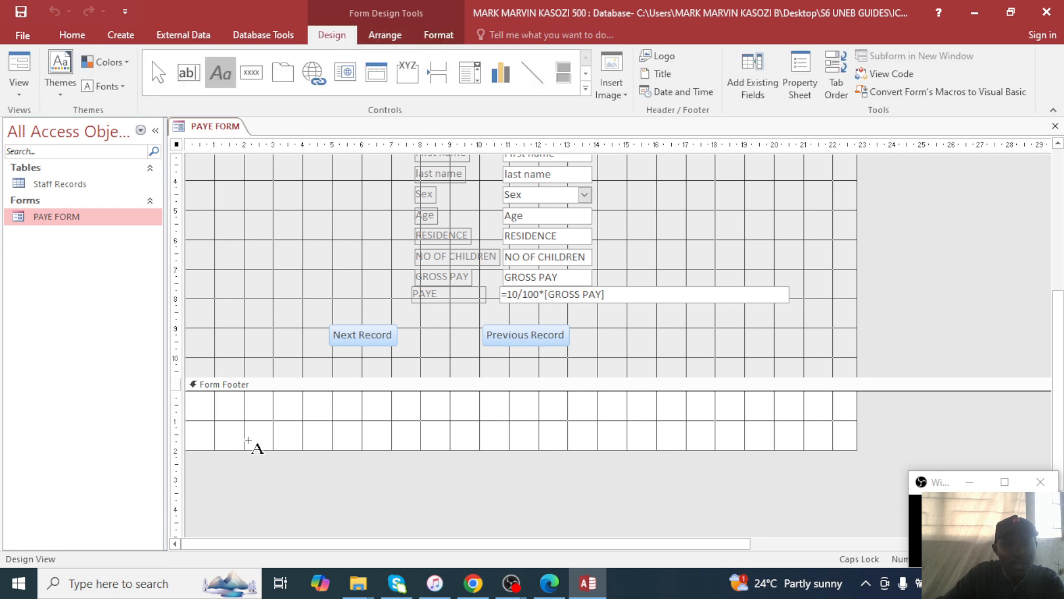
{"action": "left_click_drag", "start_coordinate": [212, 401], "coordinate": [344, 429]}
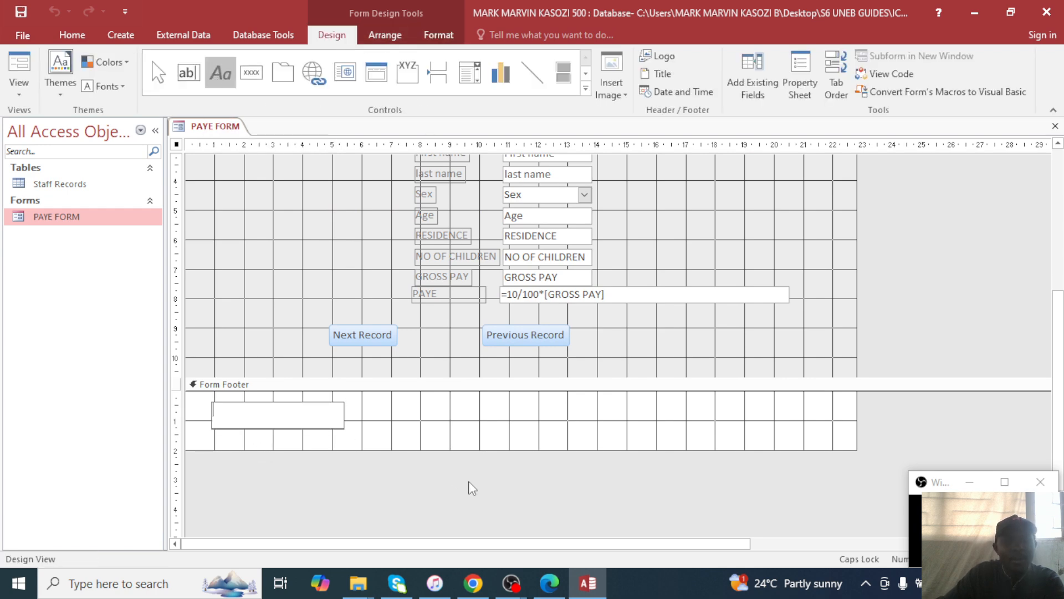
Enter the student's name and personal number in the footer label and view the finished form.
{"action": "left_click", "coordinate": [549, 582]}
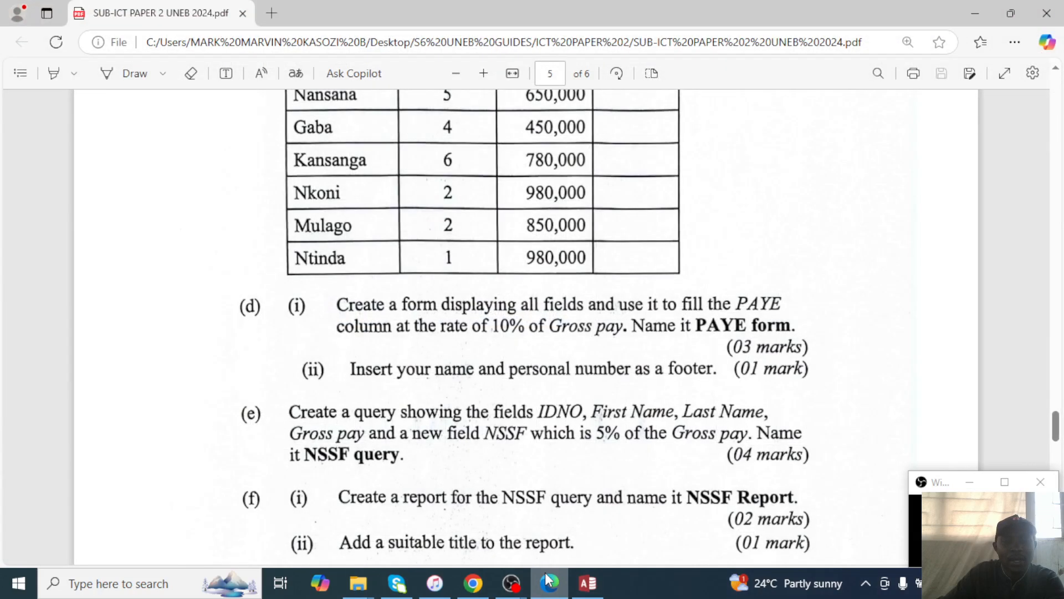
{"action": "left_click", "coordinate": [546, 573]}
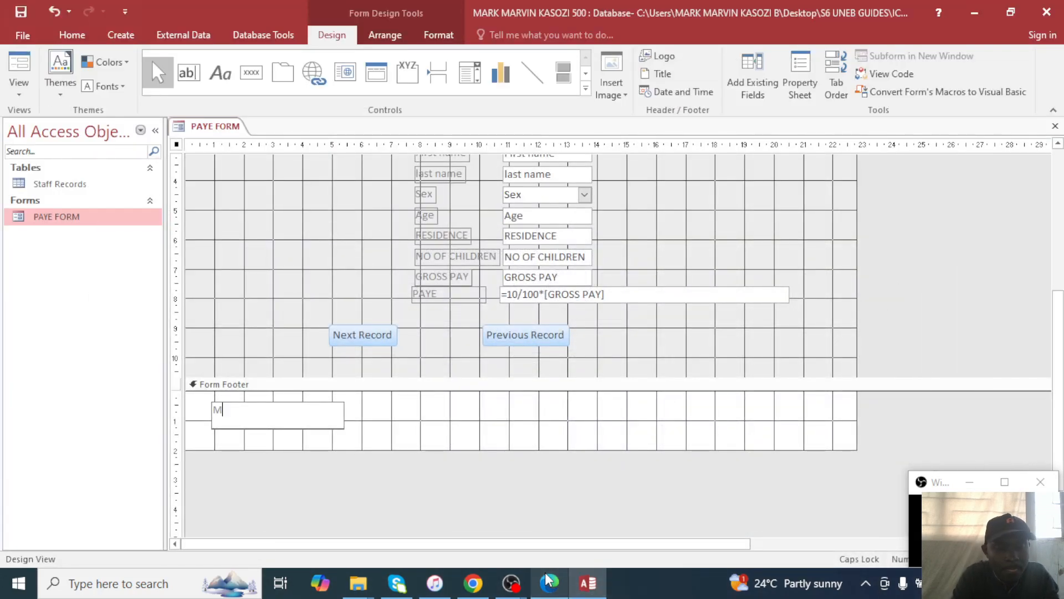
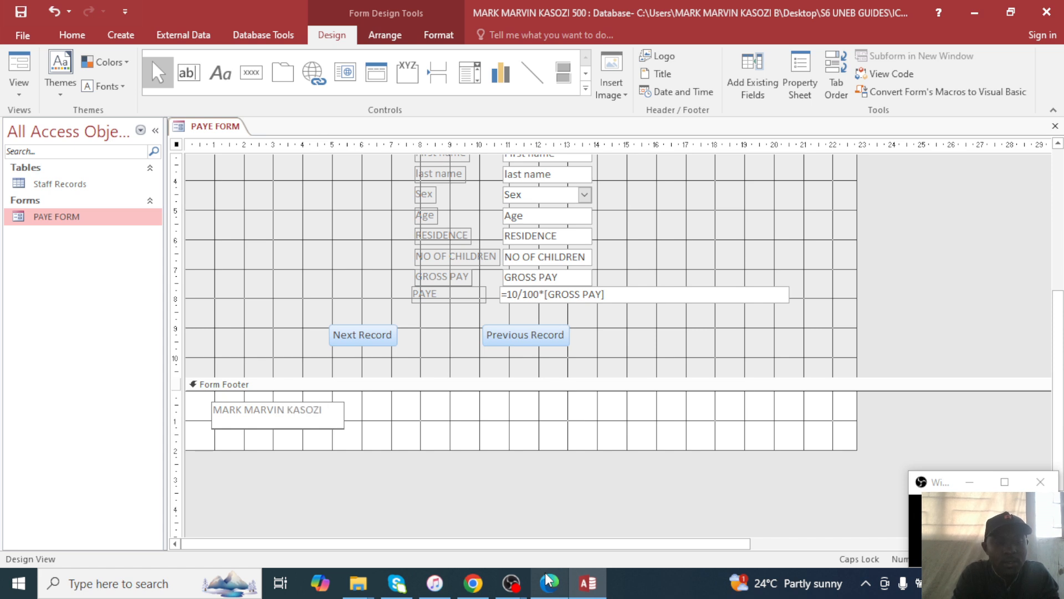
{"action": "type", "text": "500"}
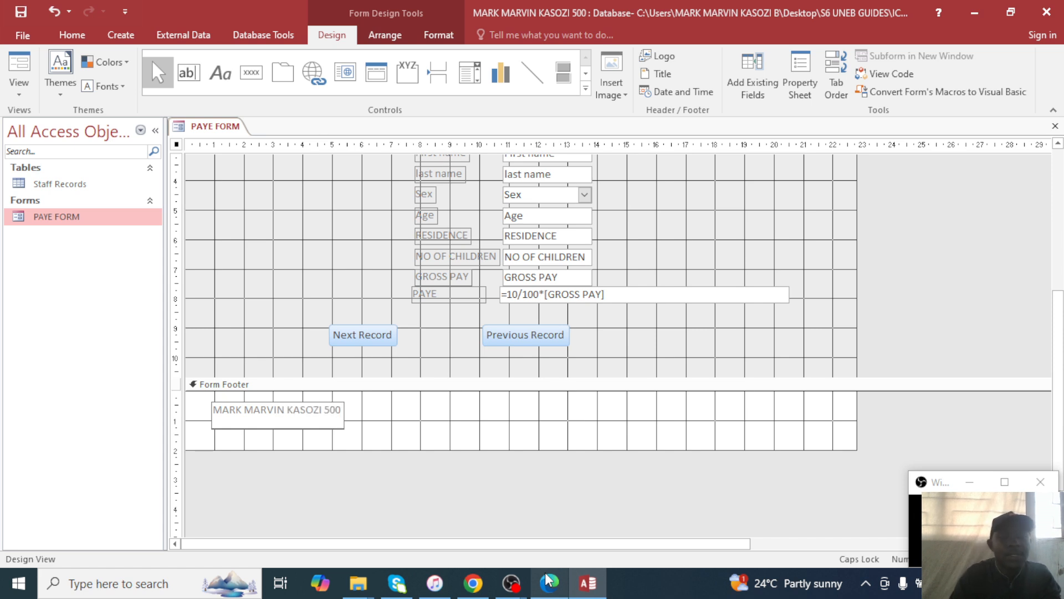
{"action": "key", "text": "Return"}
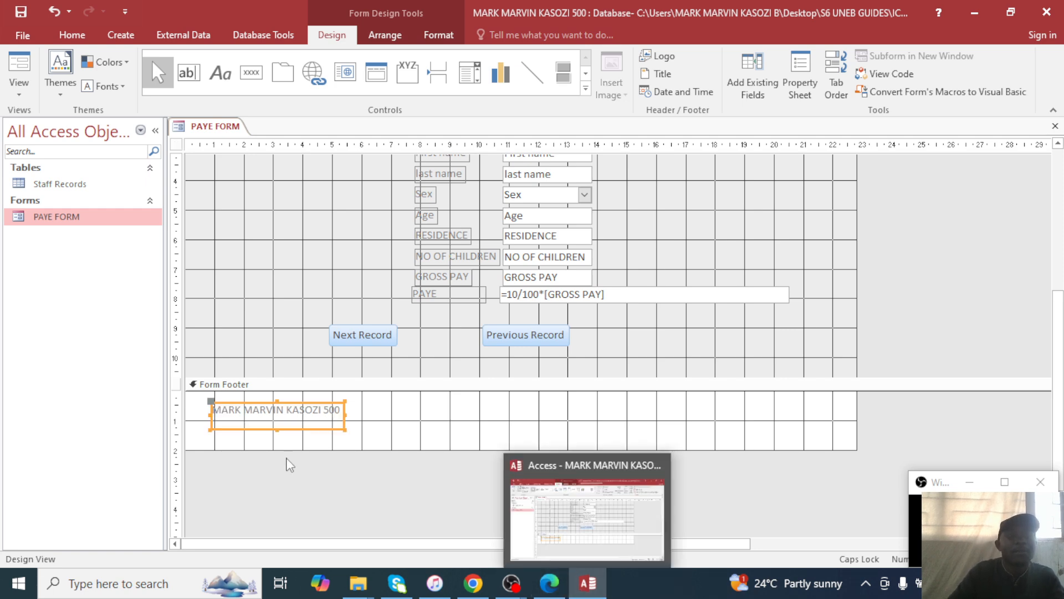
{"action": "left_click", "coordinate": [91, 220]}
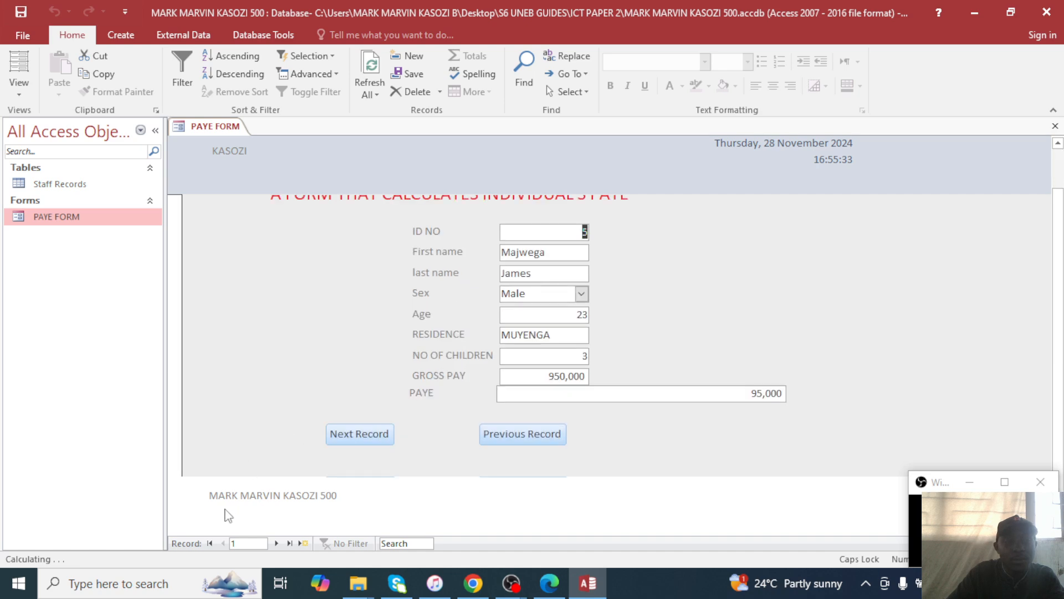
{"action": "left_click", "coordinate": [550, 583]}
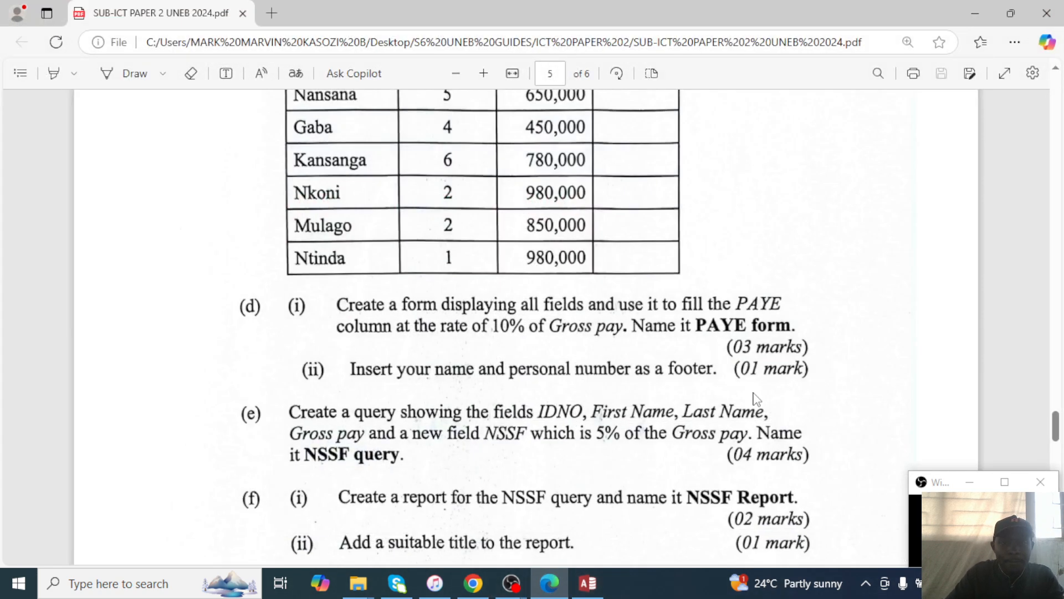
{"action": "scroll", "coordinate": [537, 391], "scroll_direction": "down", "scroll_amount": 1}
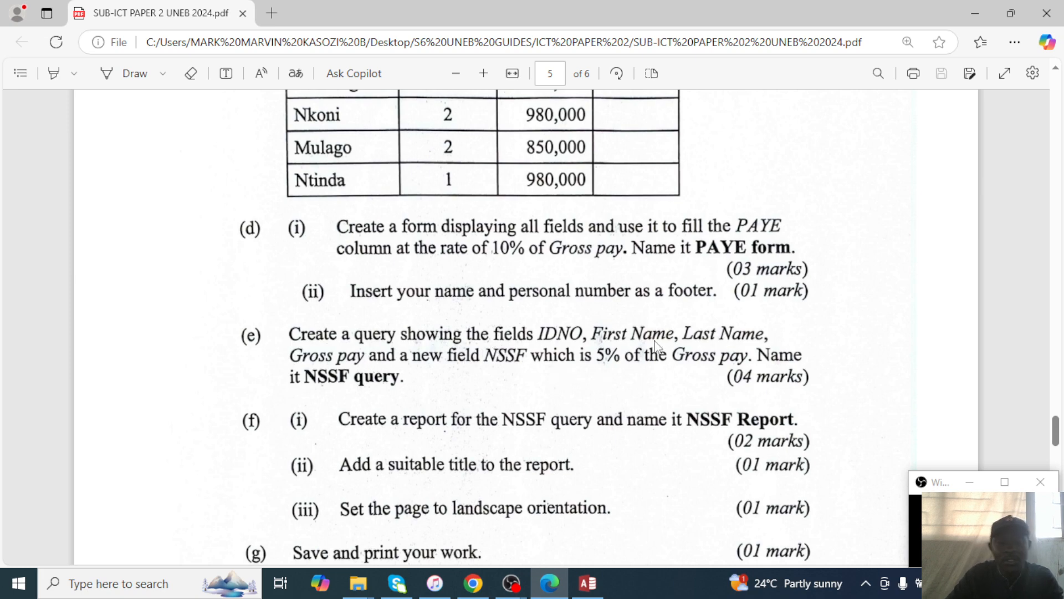
{"action": "scroll", "coordinate": [798, 205], "scroll_direction": "up", "scroll_amount": 1}
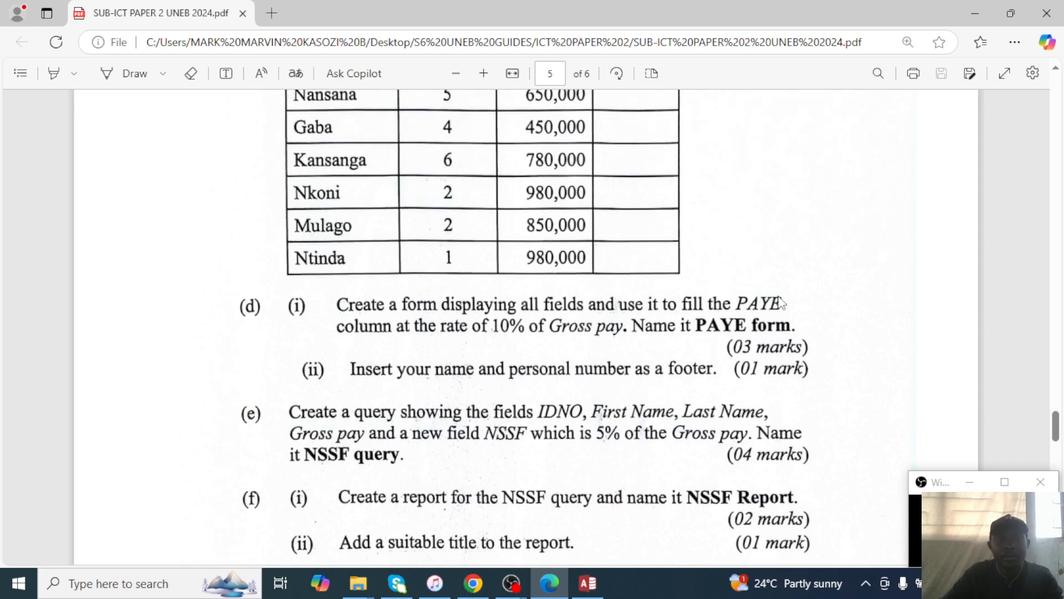
{"action": "left_click", "coordinate": [975, 15]}
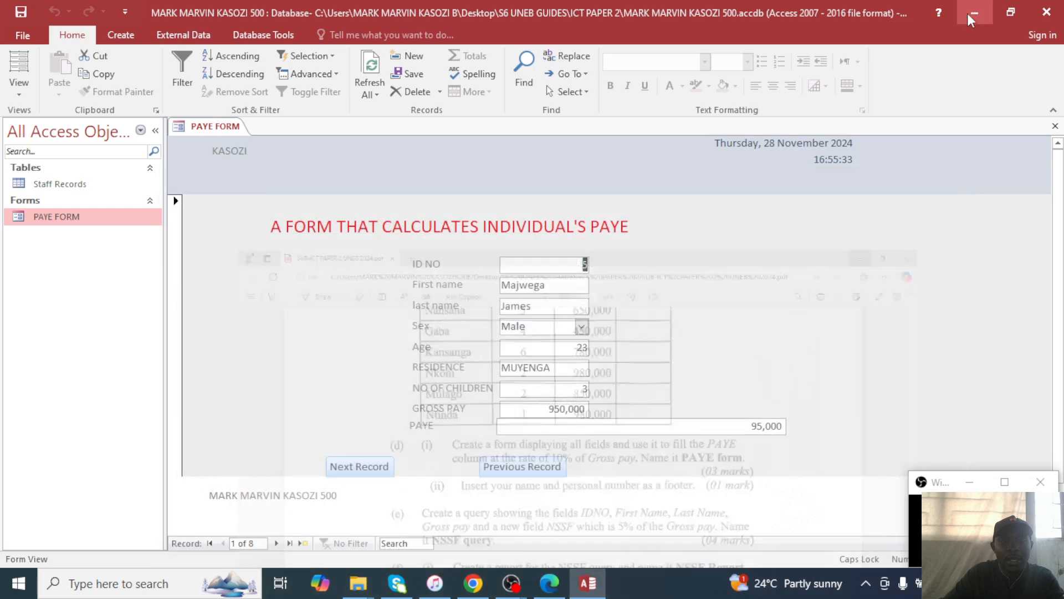
Close the form and start a new Query Design using the Staff Records table.
{"action": "left_click", "coordinate": [1053, 126]}
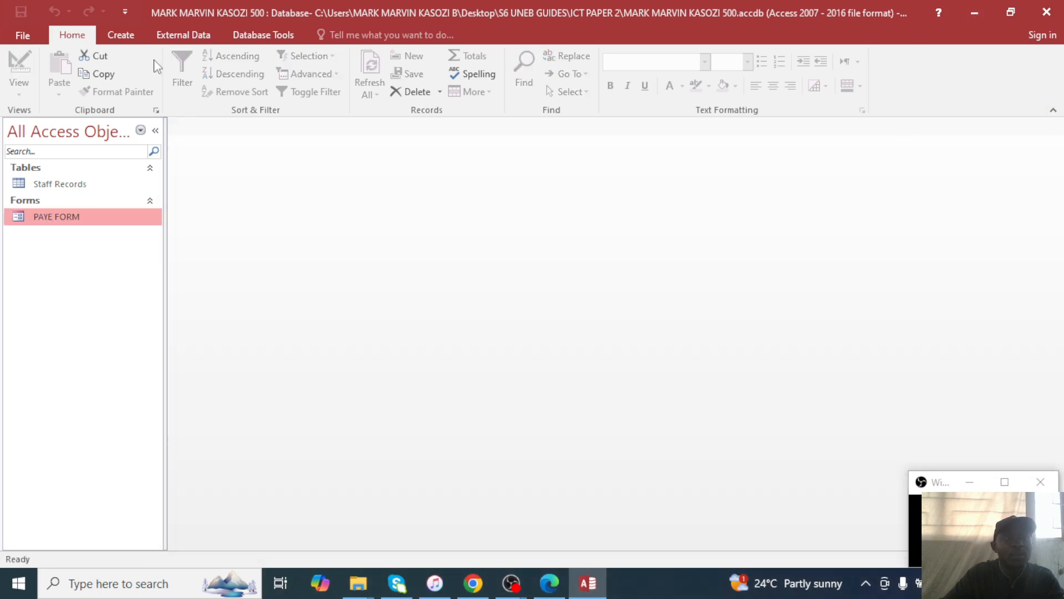
{"action": "left_click", "coordinate": [132, 32]}
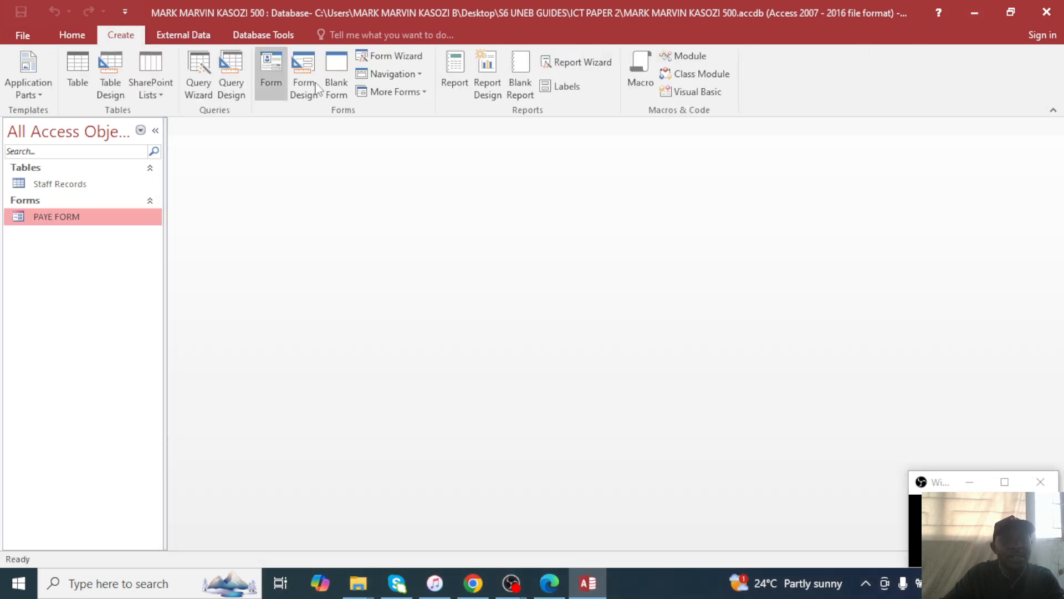
{"action": "left_click", "coordinate": [230, 74]}
{"action": "left_click", "coordinate": [563, 546]}
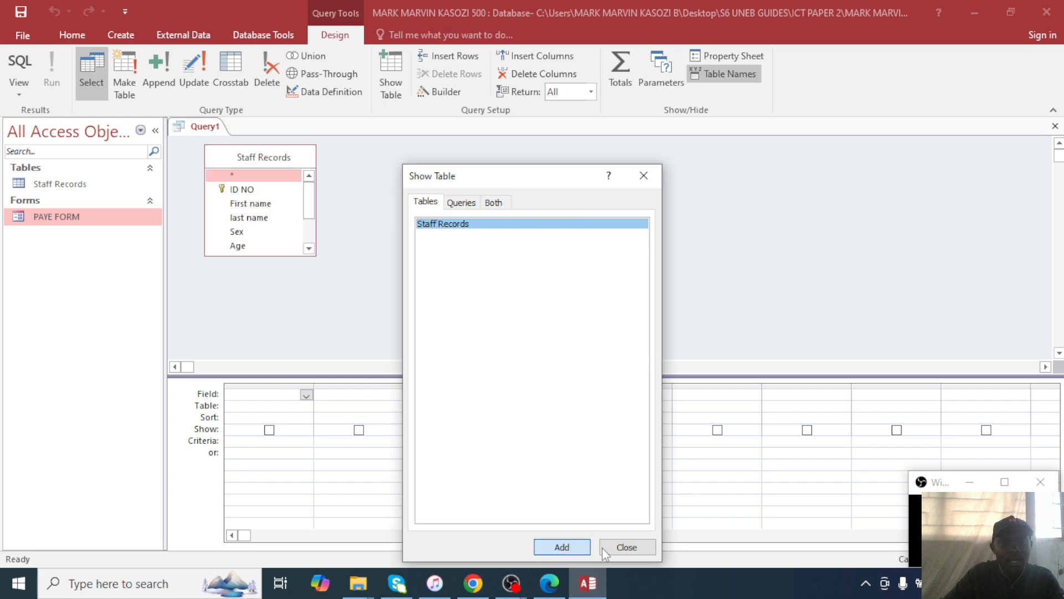
{"action": "left_click", "coordinate": [626, 547]}
{"action": "left_click_drag", "start_coordinate": [239, 155], "coordinate": [582, 162]}
Add ID NO, First name, last name and GROSS PAY, and begin an 'NSSF:' field in column five.
{"action": "double_click", "coordinate": [582, 195]}
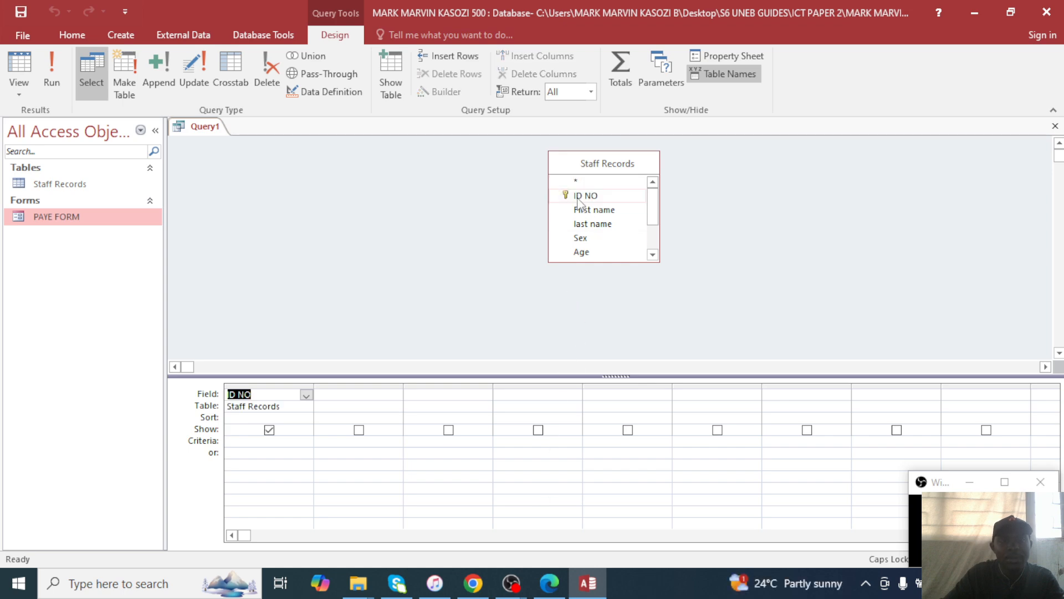
{"action": "left_click", "coordinate": [554, 590]}
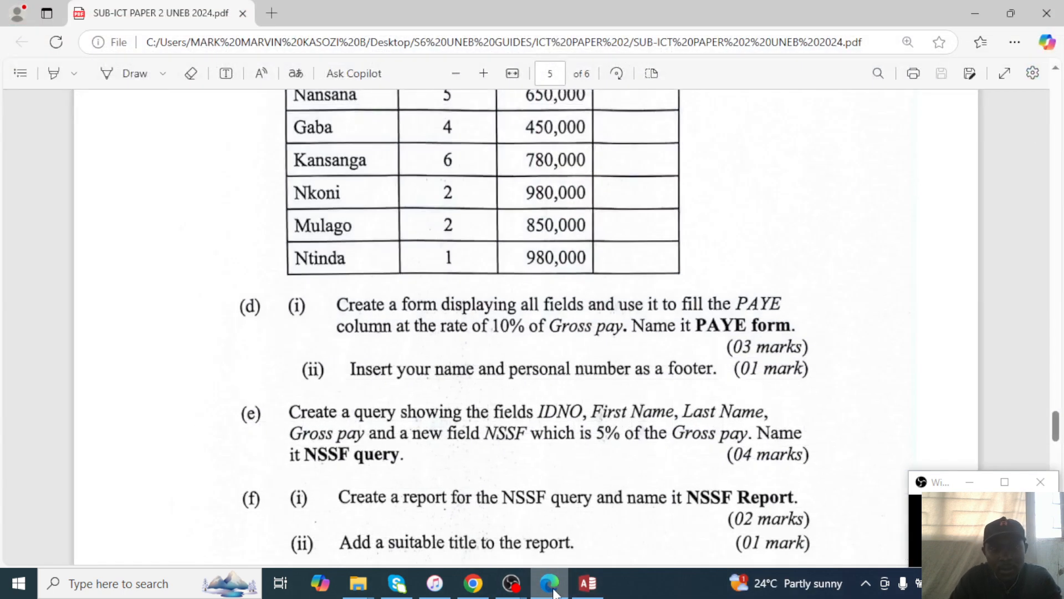
{"action": "left_click", "coordinate": [588, 584]}
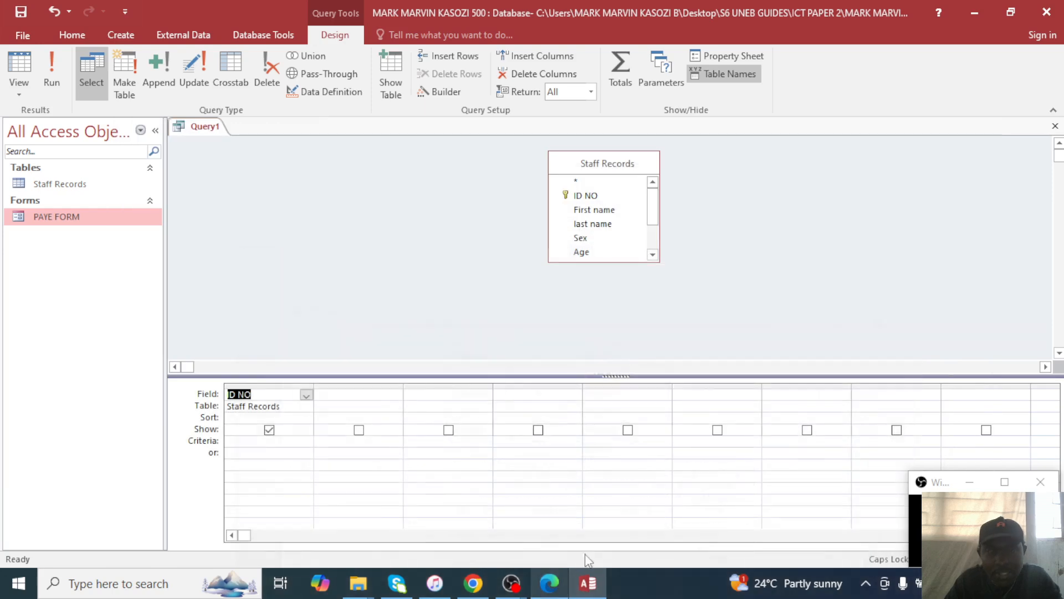
{"action": "double_click", "coordinate": [593, 210]}
{"action": "double_click", "coordinate": [592, 224]}
{"action": "left_click", "coordinate": [551, 588]}
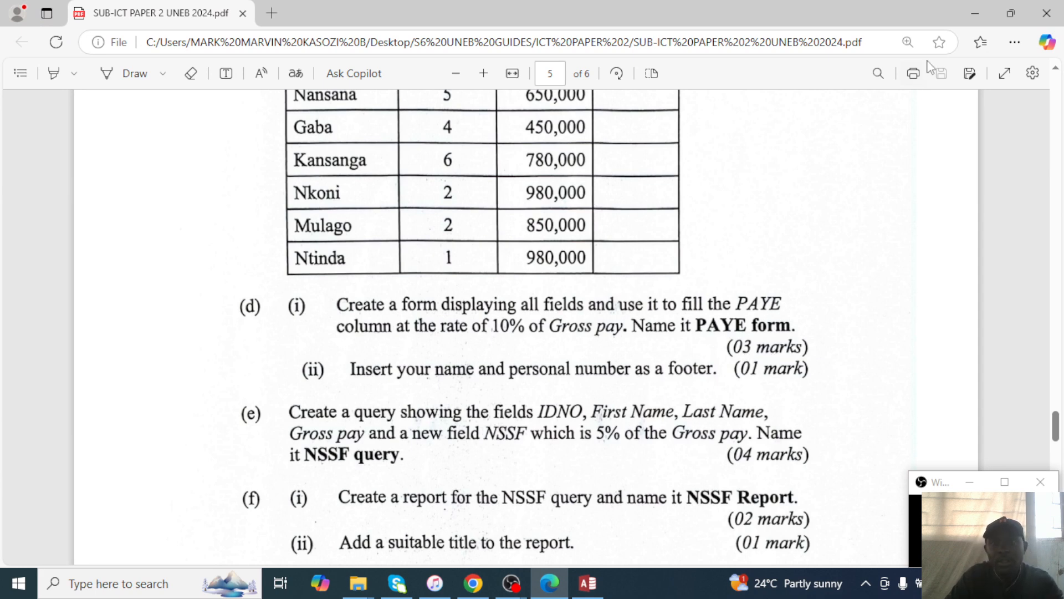
{"action": "left_click", "coordinate": [987, 14]}
{"action": "scroll", "coordinate": [607, 236], "scroll_direction": "down", "scroll_amount": 1}
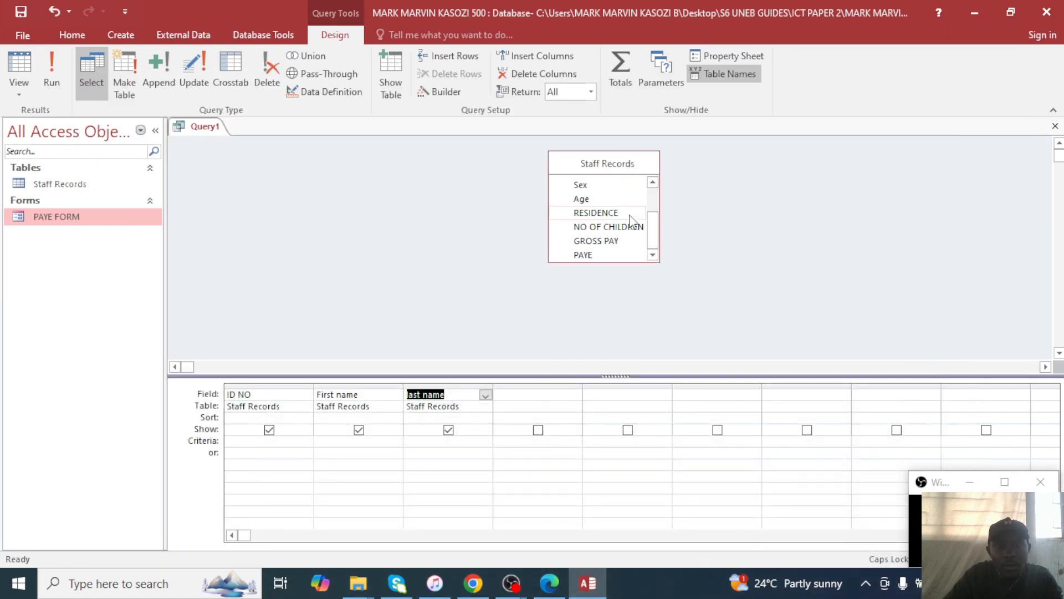
{"action": "double_click", "coordinate": [610, 240]}
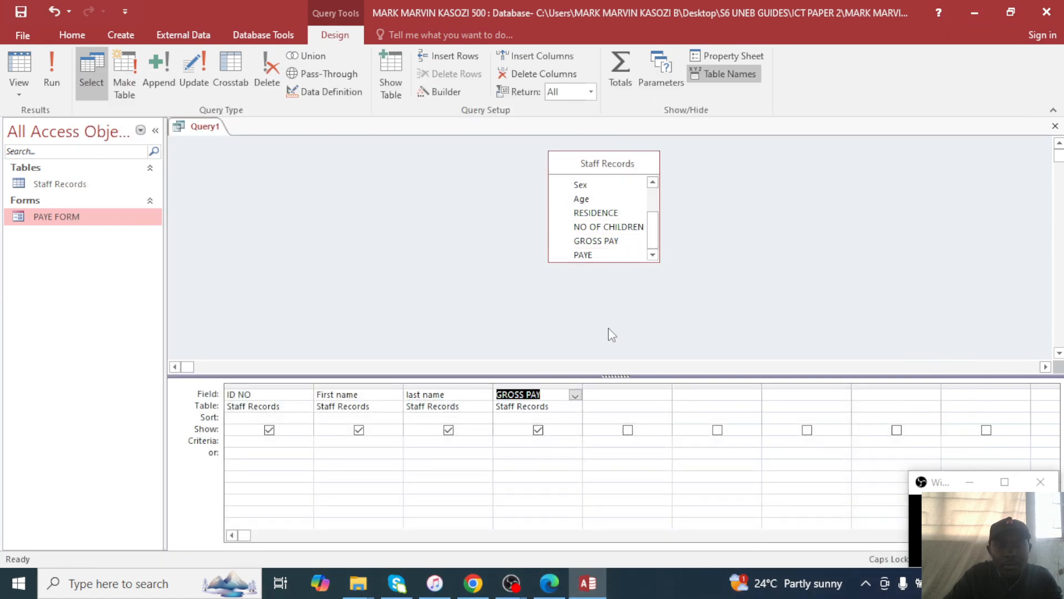
{"action": "left_click", "coordinate": [617, 392]}
{"action": "type", "text": "NSSF"}
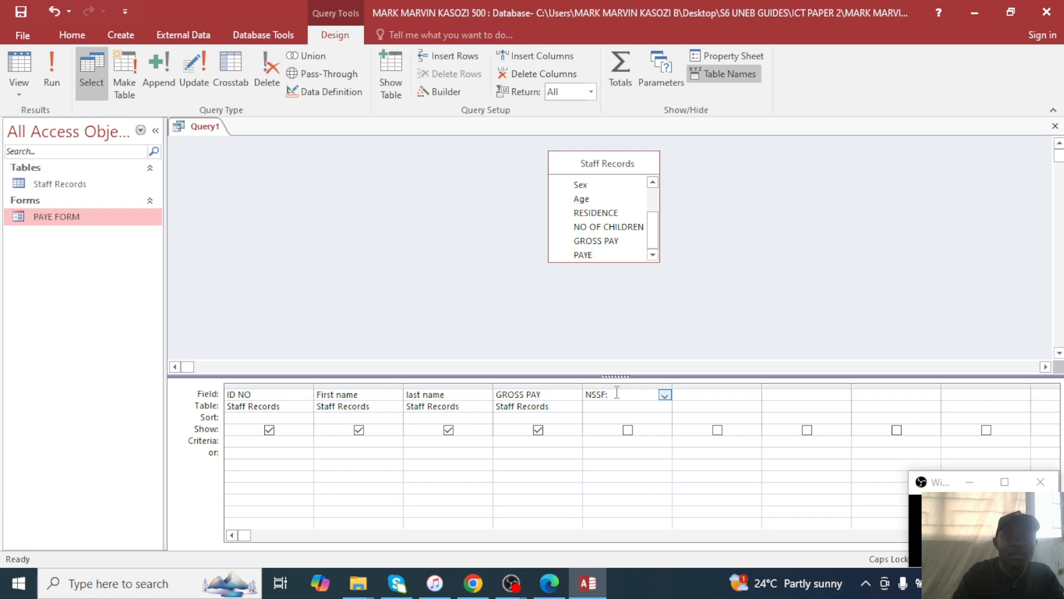
{"action": "type", "text": ":"}
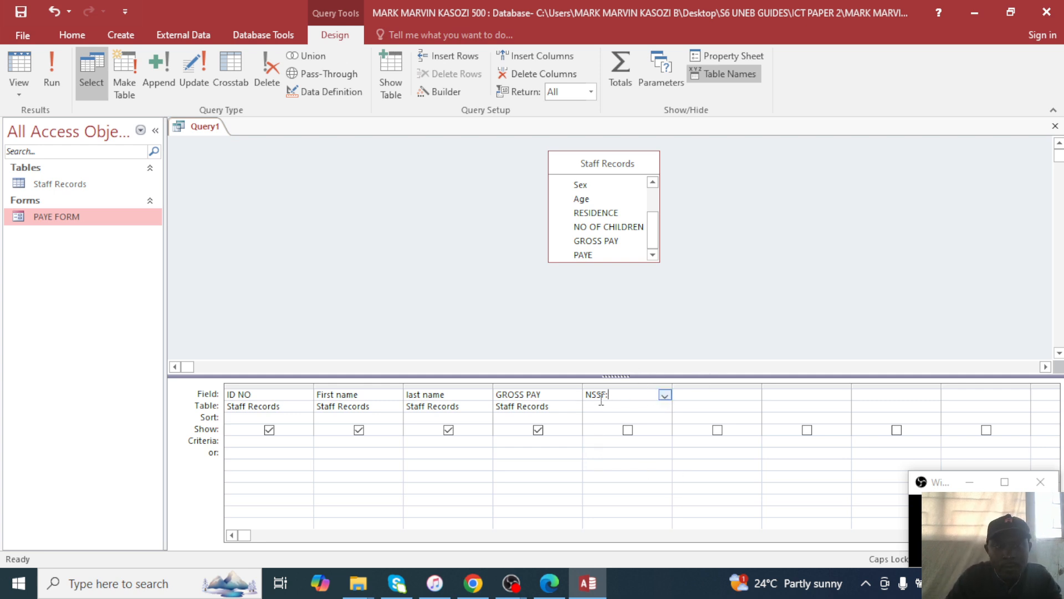
Build NSSF: 5/100*[Staff Records]![GROSS PAY] in the Expression Builder and insert it into the grid.
{"action": "right_click", "coordinate": [666, 398]}
{"action": "left_click", "coordinate": [698, 498]}
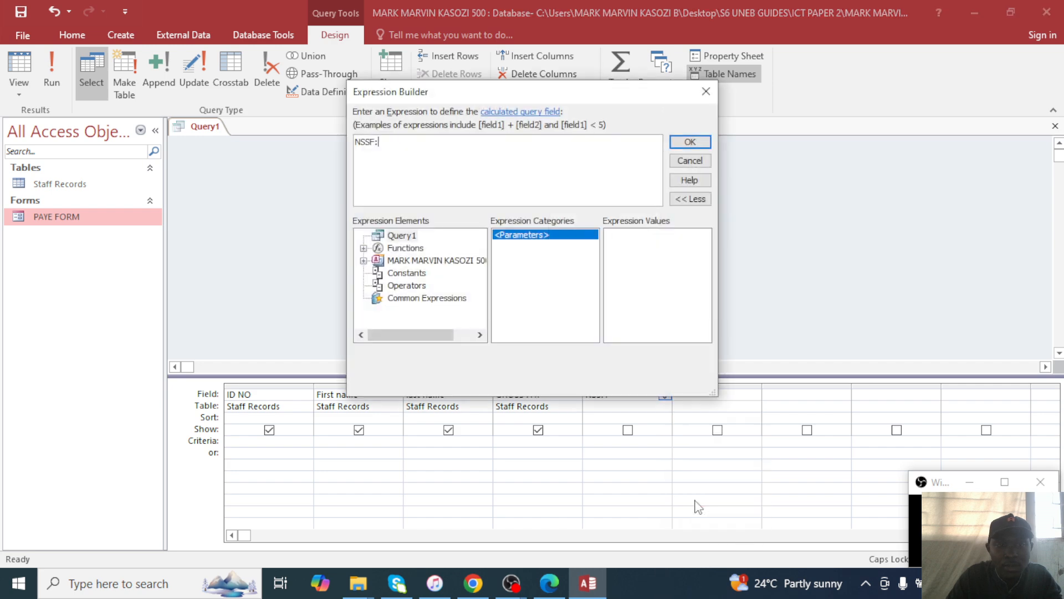
{"action": "left_click", "coordinate": [549, 583]}
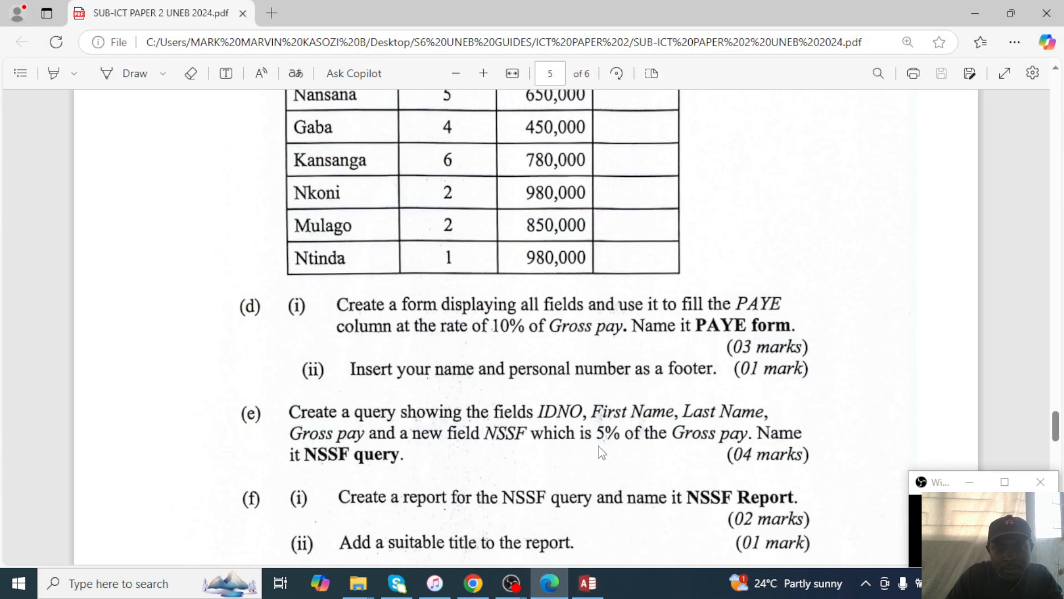
{"action": "left_click", "coordinate": [971, 8]}
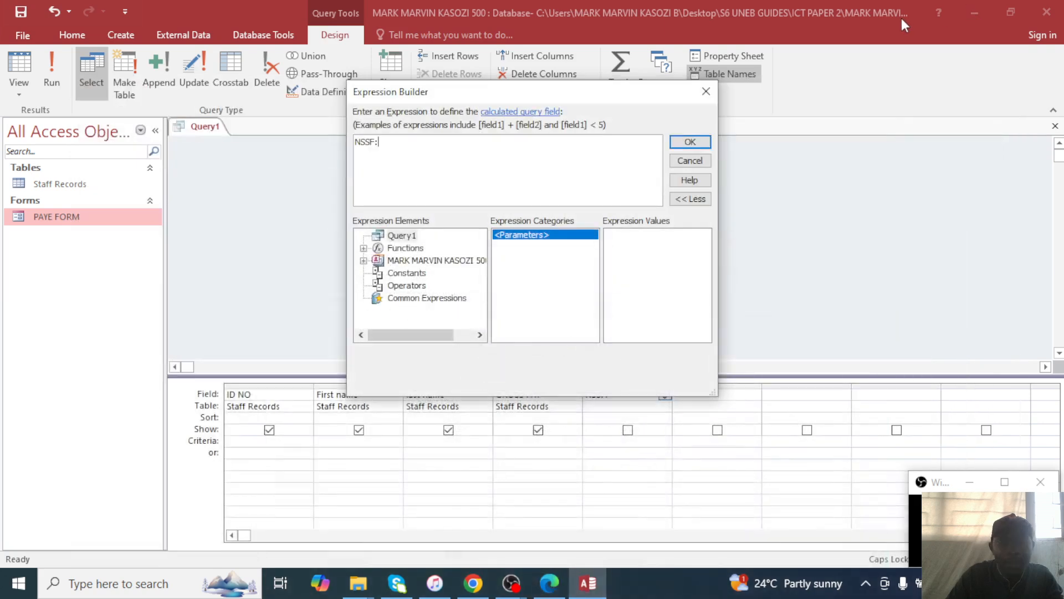
{"action": "type", "text": "5"}
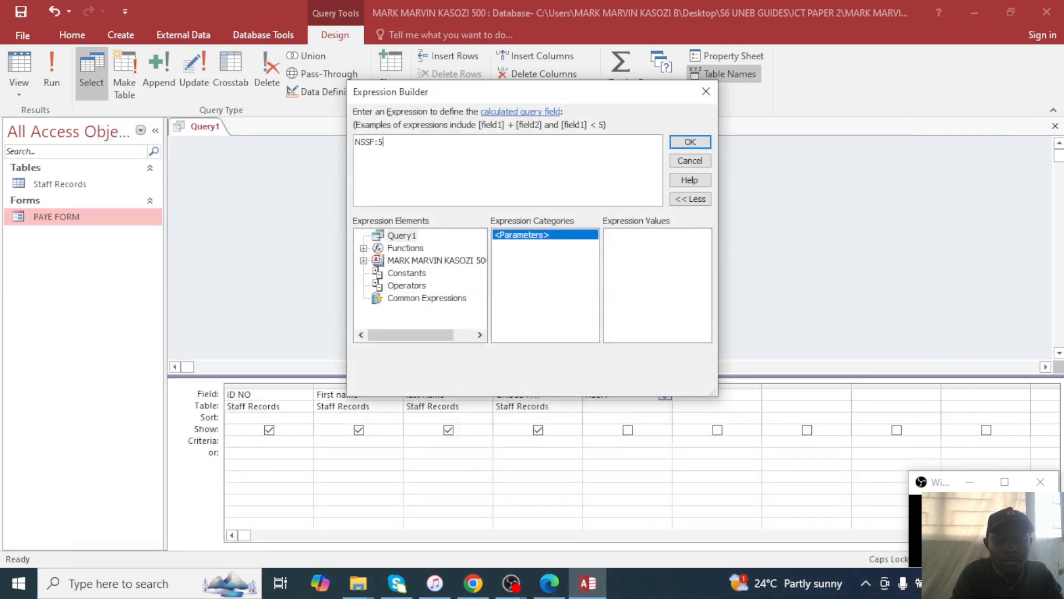
{"action": "type", "text": "/100"}
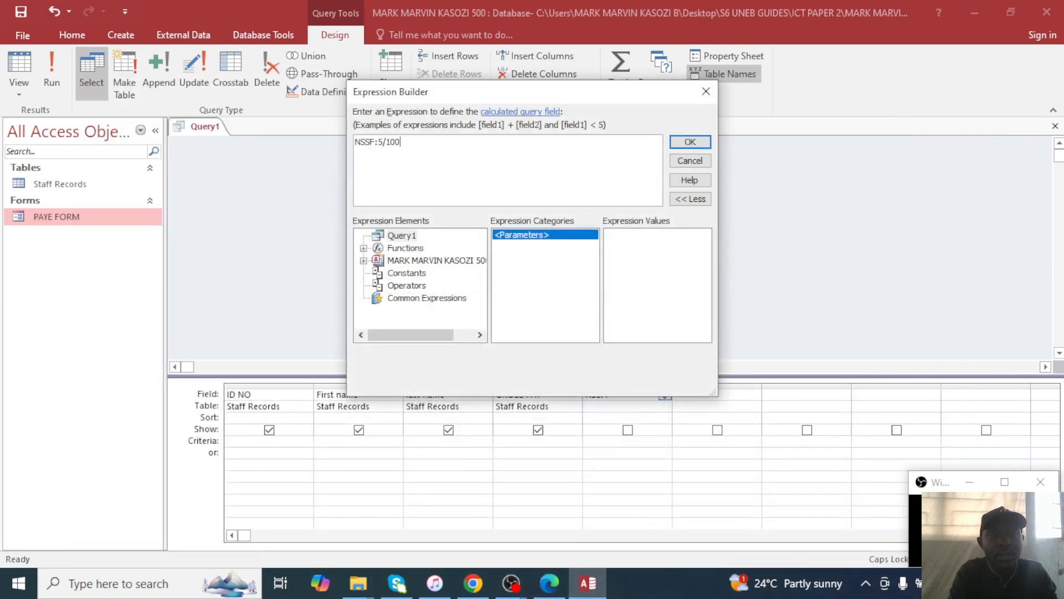
{"action": "type", "text": "*"}
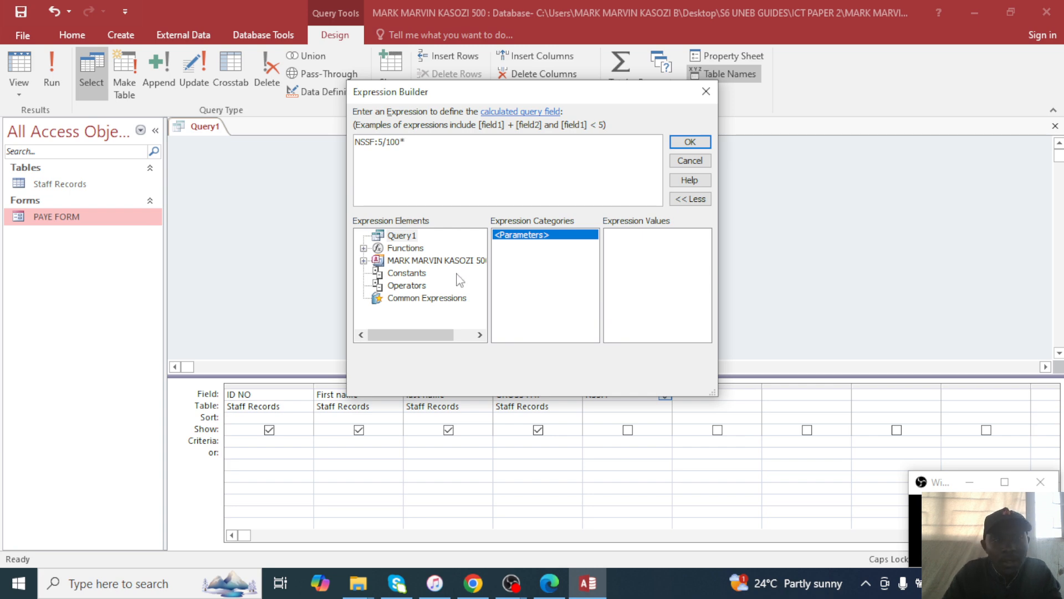
{"action": "double_click", "coordinate": [435, 261]}
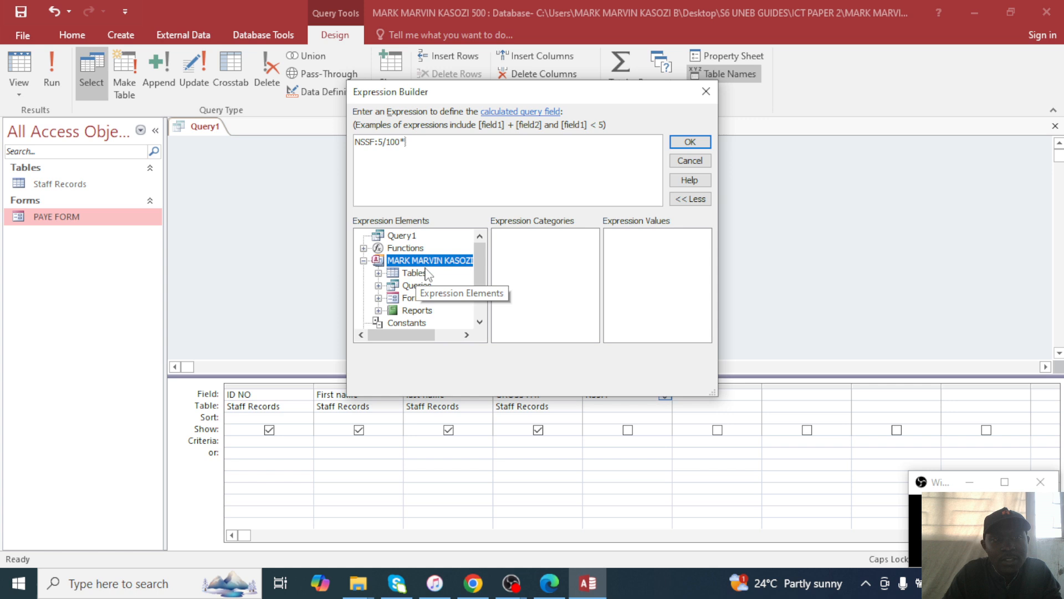
{"action": "double_click", "coordinate": [427, 273]}
{"action": "left_click", "coordinate": [426, 286]}
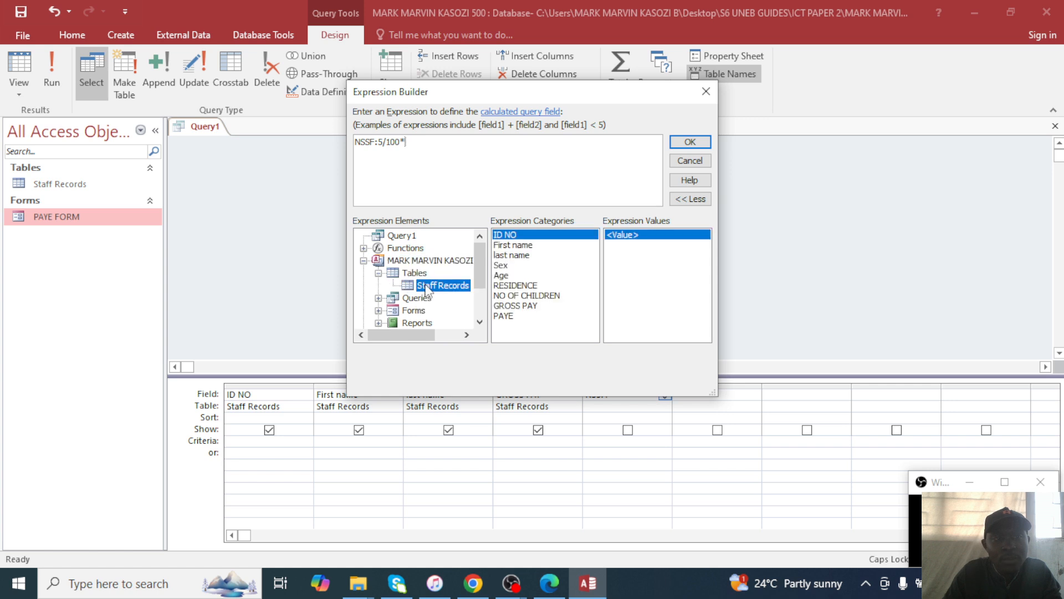
{"action": "double_click", "coordinate": [509, 307]}
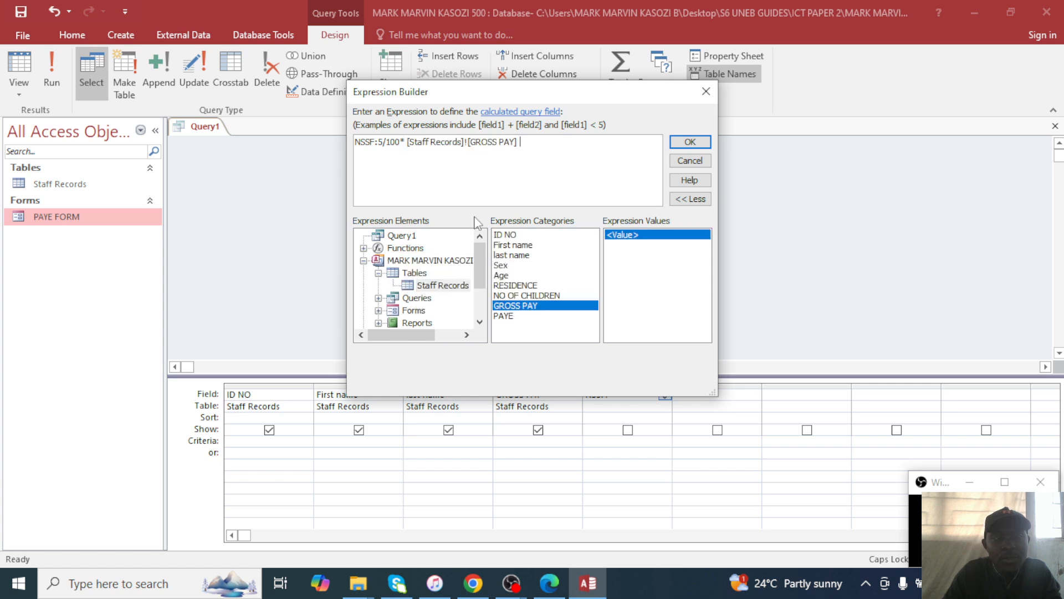
{"action": "left_click", "coordinate": [406, 142]}
{"action": "key", "text": "BackSpace"}
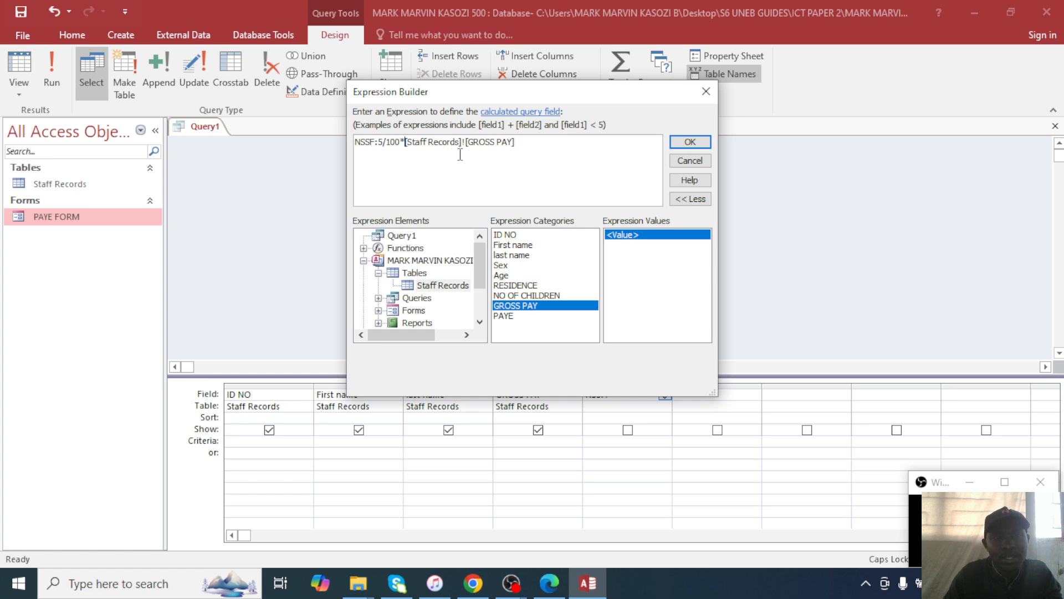
{"action": "left_click", "coordinate": [692, 143]}
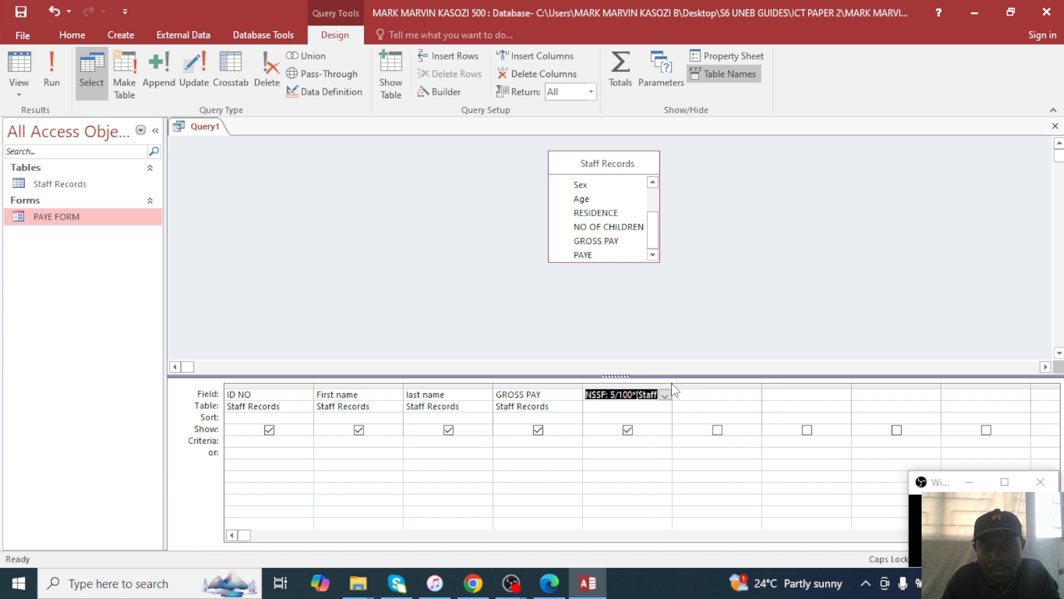
Widen the NSSF column and run the query to compute NSSF for all 8 staff.
{"action": "left_click_drag", "start_coordinate": [672, 391], "coordinate": [858, 391]}
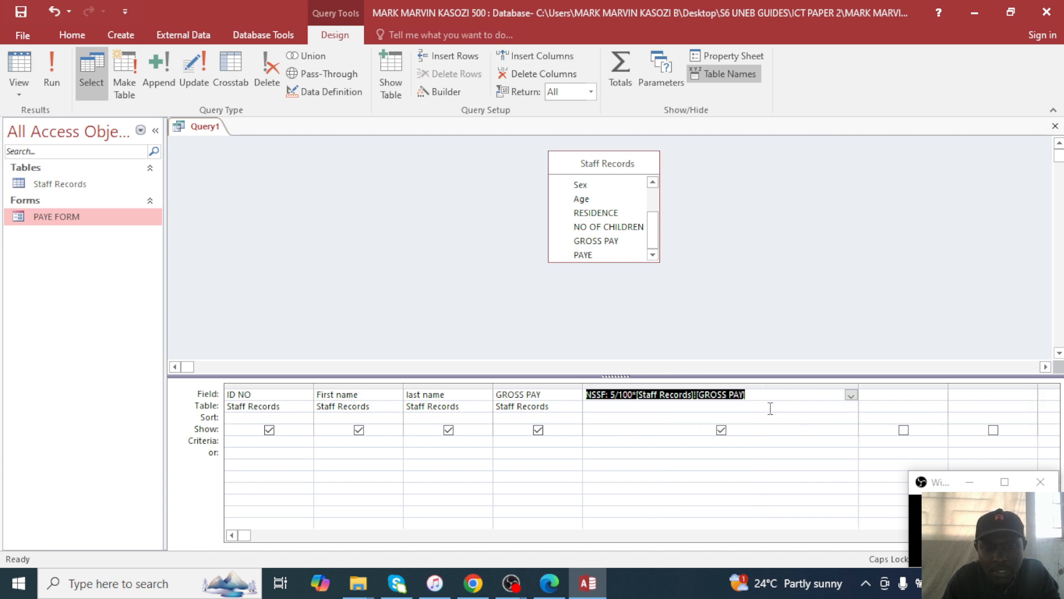
{"action": "left_click", "coordinate": [769, 394]}
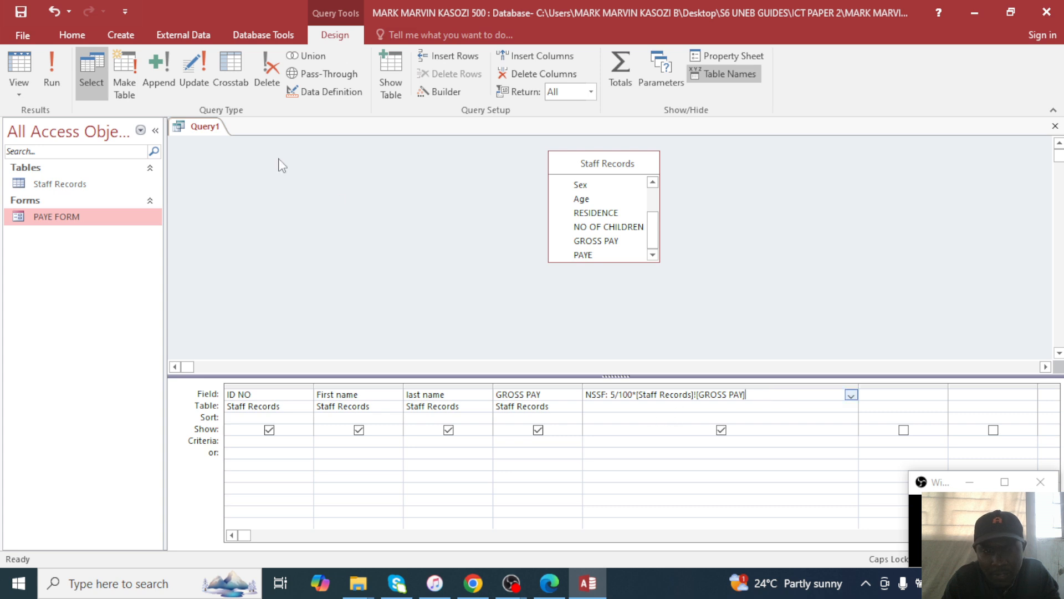
{"action": "left_click", "coordinate": [60, 62]}
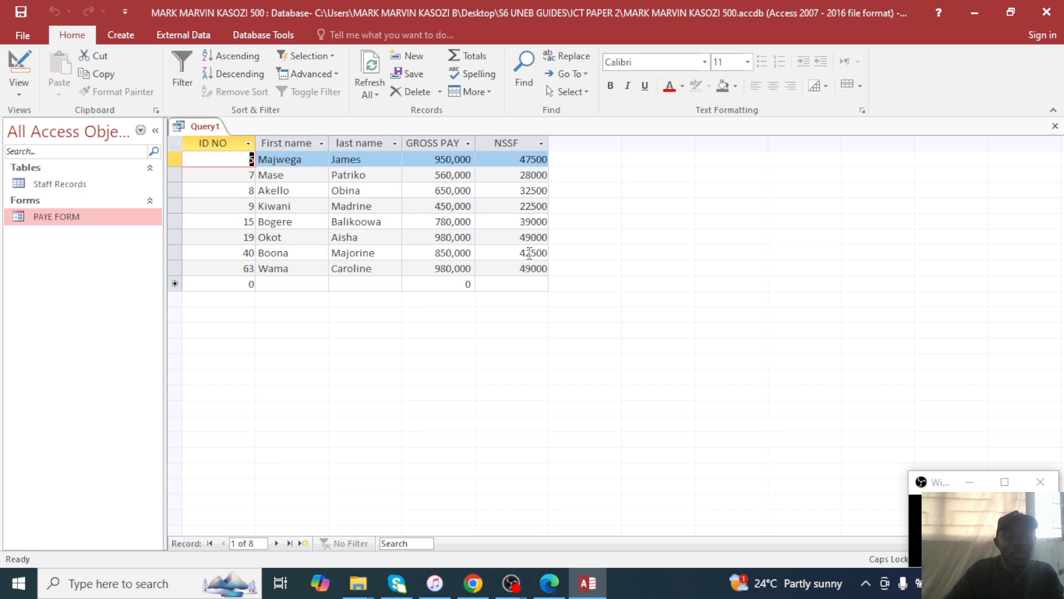
Save the query as NSSF QUERY and close its datasheet.
{"action": "key", "text": "ctrl+s"}
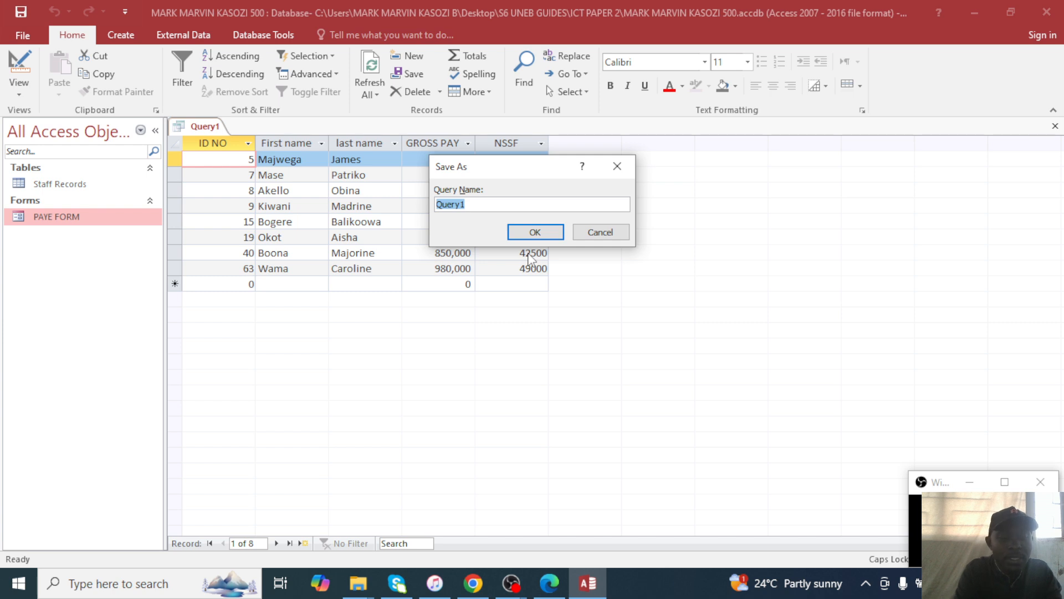
{"action": "type", "text": "NSSF QUERY"}
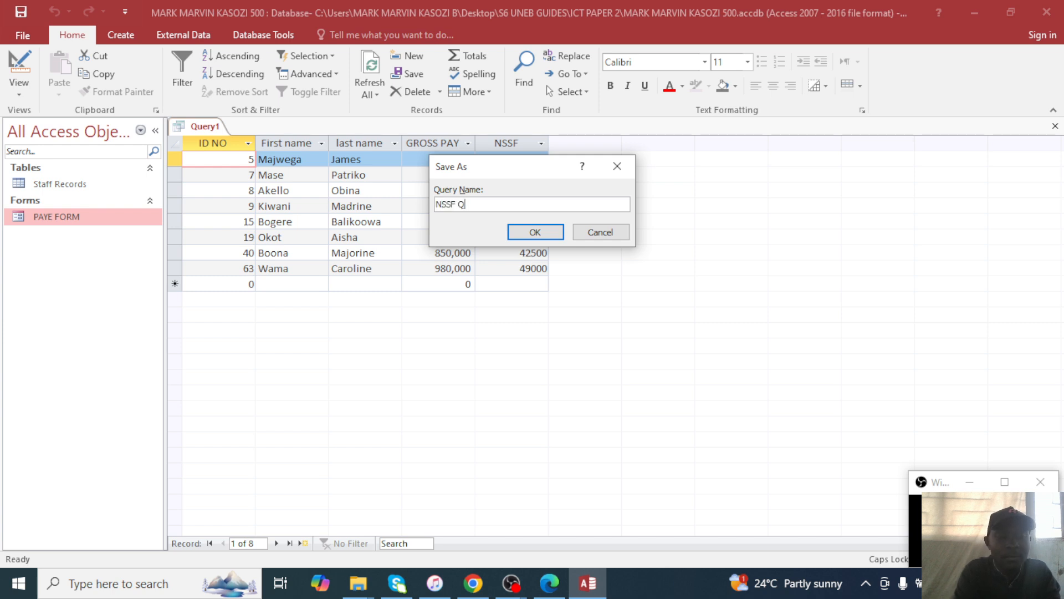
{"action": "left_click", "coordinate": [535, 231]}
{"action": "left_click", "coordinate": [1057, 128]}
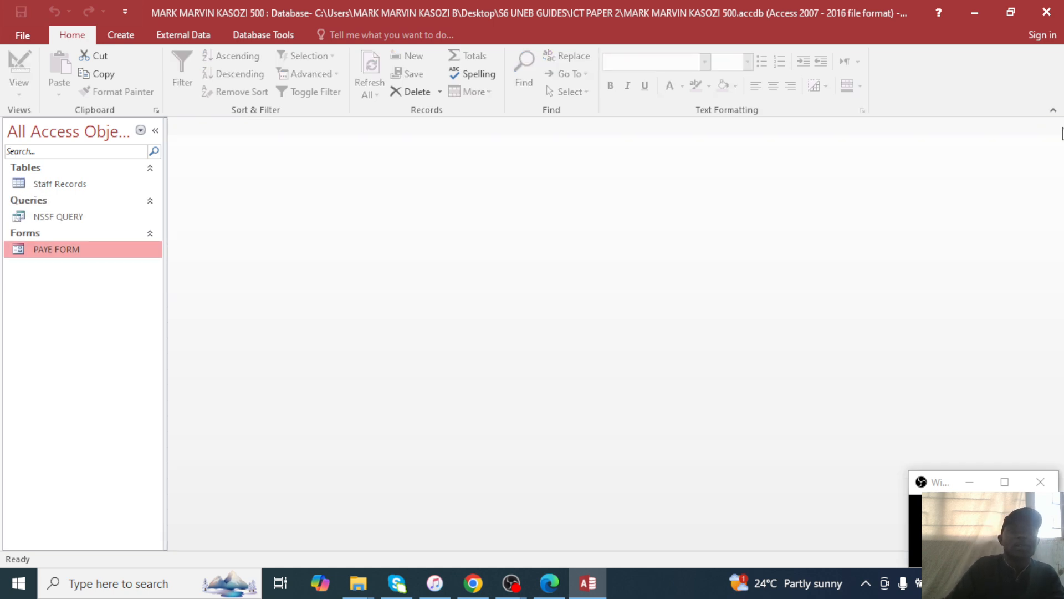
Read report questions (e)–(g) in the exam PDF in Edge.
{"action": "left_click", "coordinate": [550, 582]}
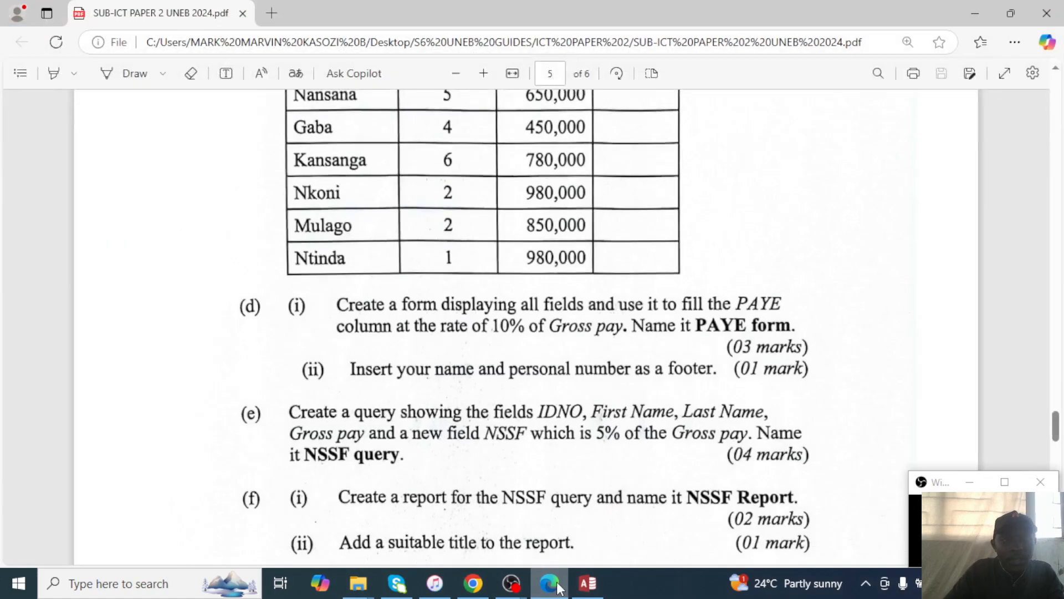
{"action": "scroll", "coordinate": [548, 495], "scroll_direction": "down", "scroll_amount": 6}
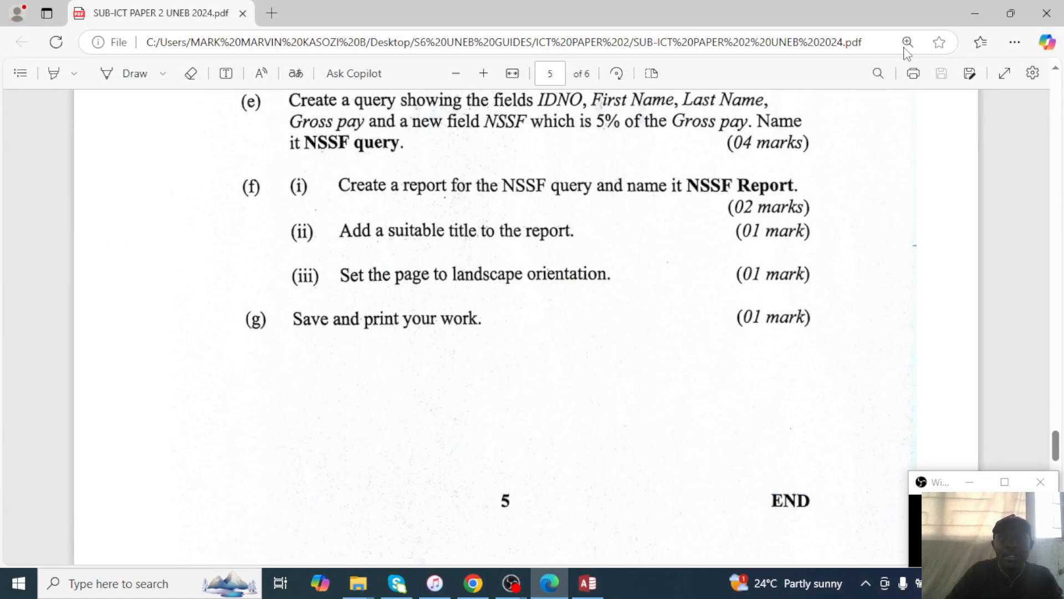
{"action": "left_click", "coordinate": [976, 6]}
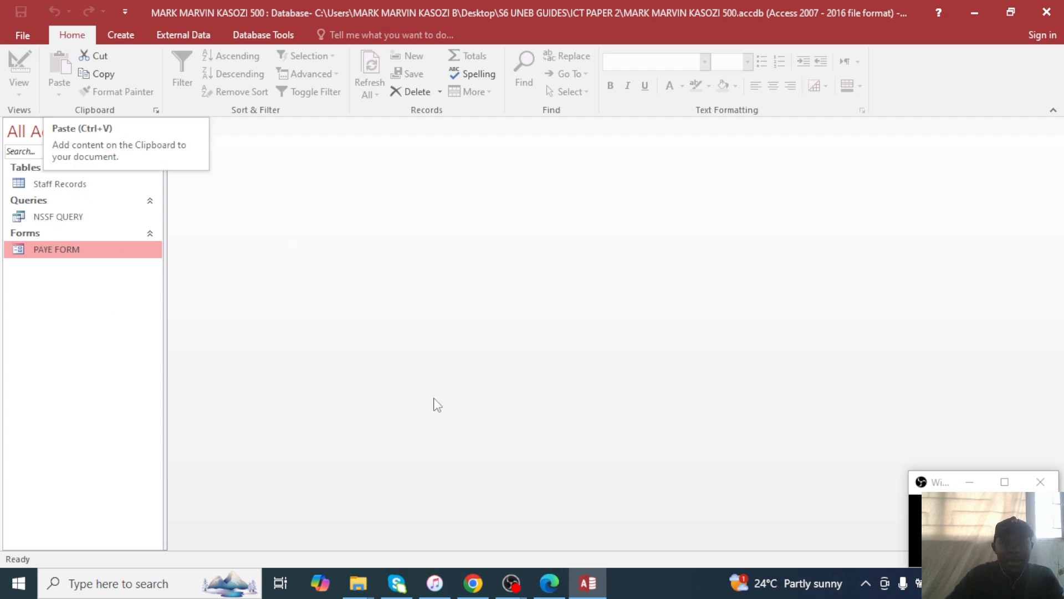
{"action": "left_click", "coordinate": [549, 583]}
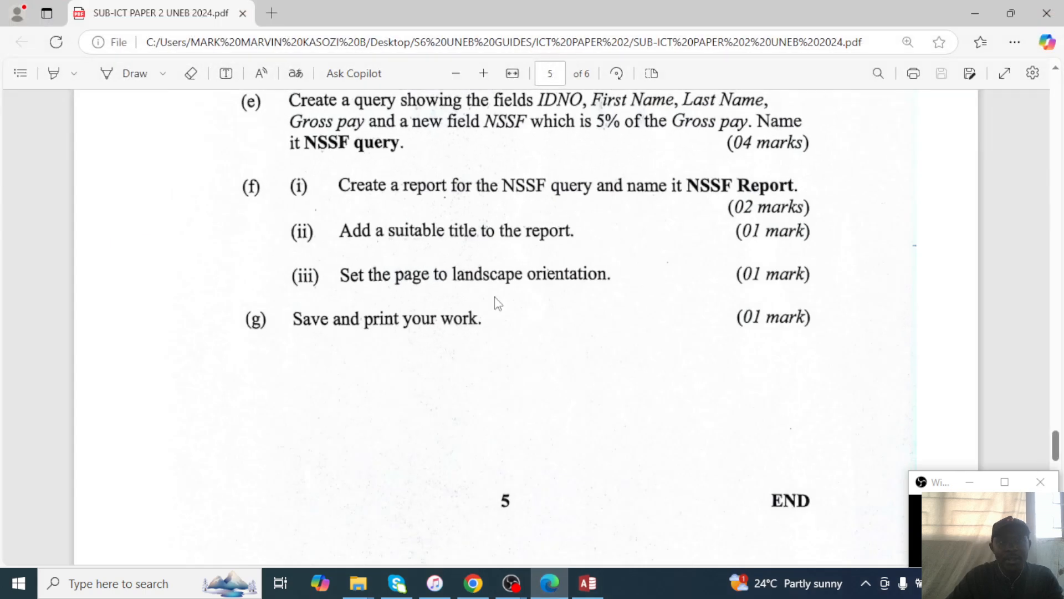
{"action": "scroll", "coordinate": [488, 305], "scroll_direction": "up", "scroll_amount": 3}
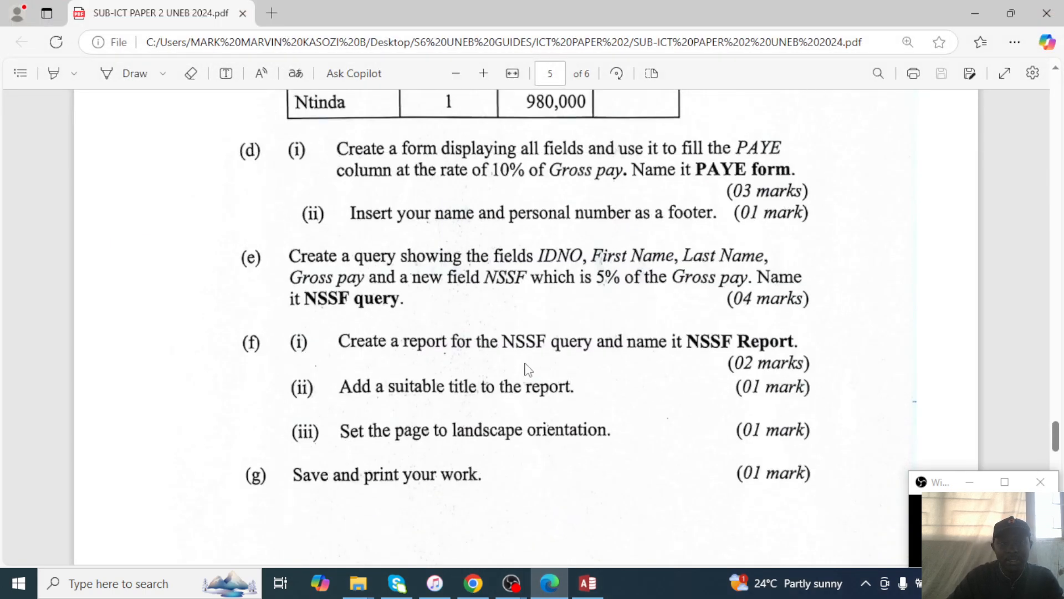
{"action": "left_click", "coordinate": [972, 2]}
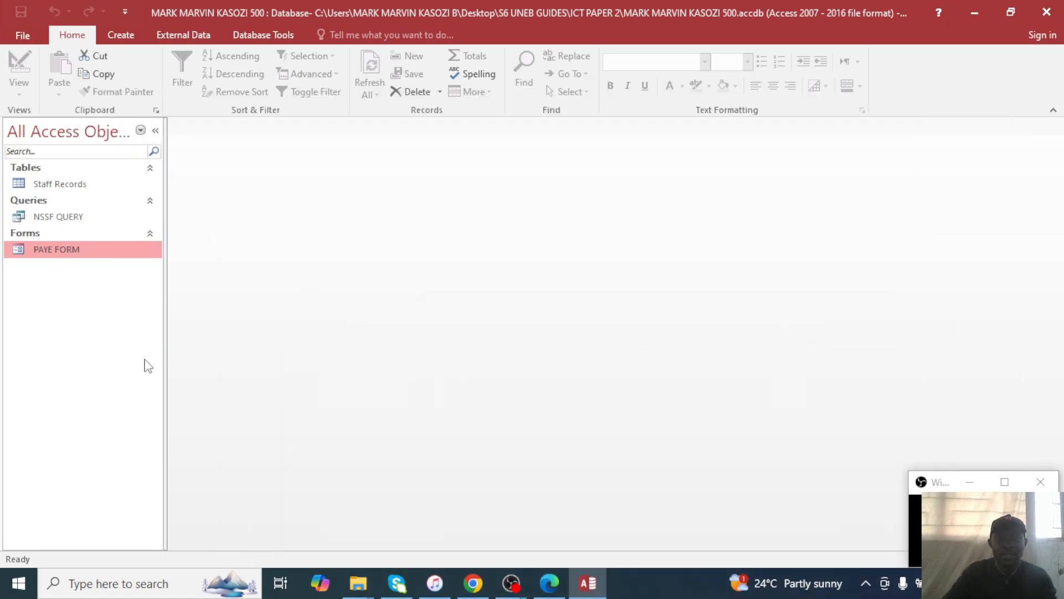
Return to the Access database and launch the Report Wizard from the Create tab.
{"action": "left_click", "coordinate": [592, 580]}
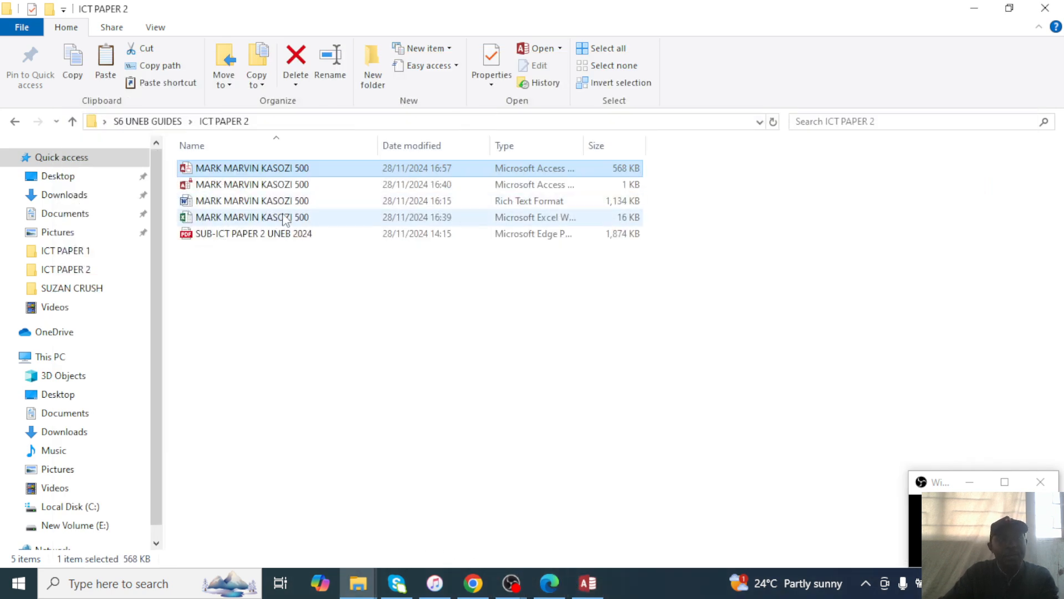
{"action": "left_click", "coordinate": [588, 582]}
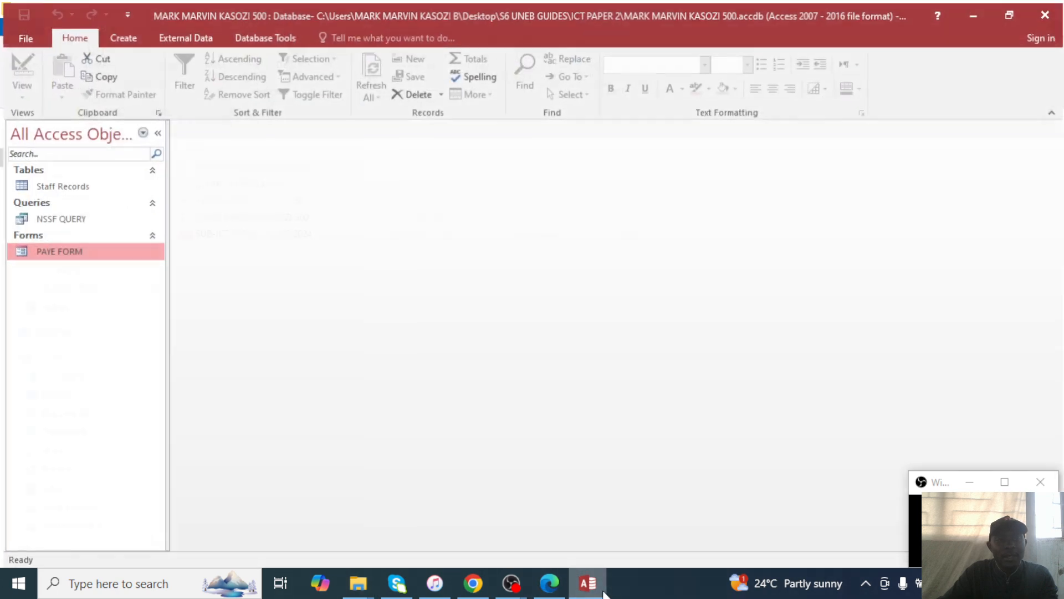
{"action": "left_click", "coordinate": [124, 38]}
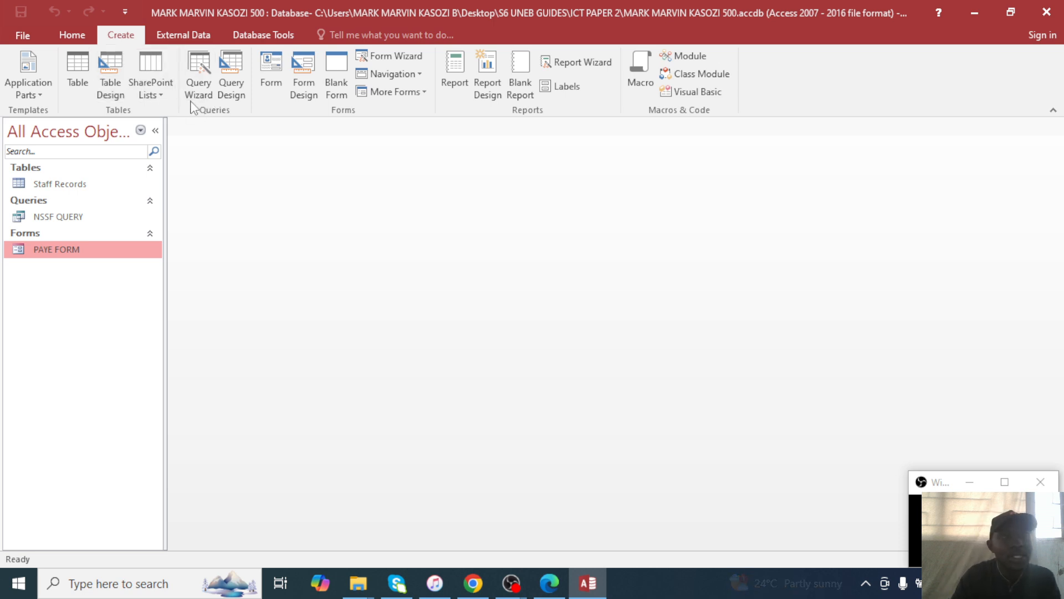
{"action": "left_click", "coordinate": [587, 64]}
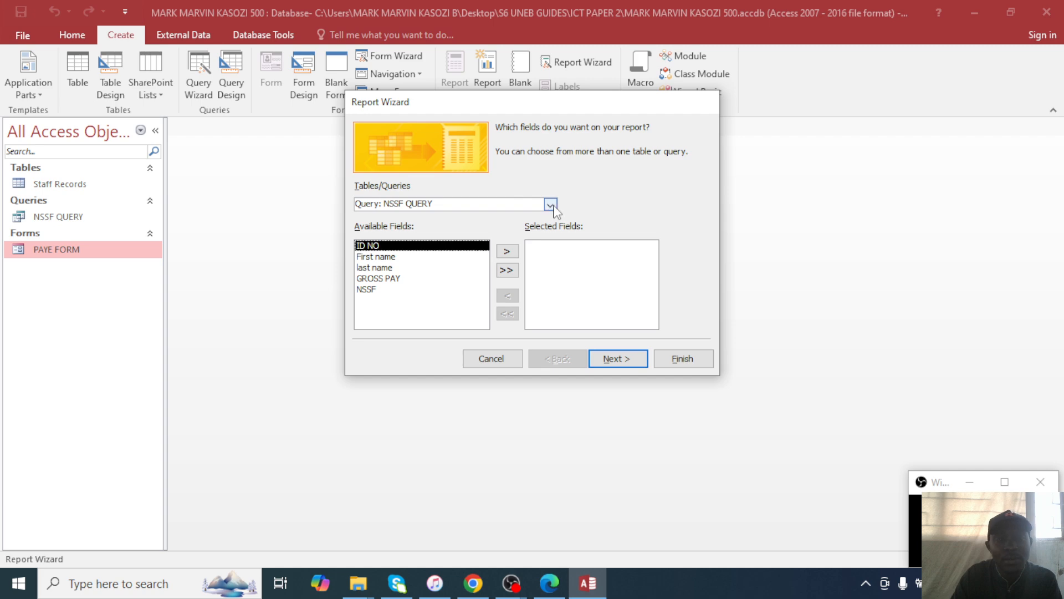
Choose NSSF QUERY as the report source and add all five of its fields.
{"action": "left_click", "coordinate": [551, 205]}
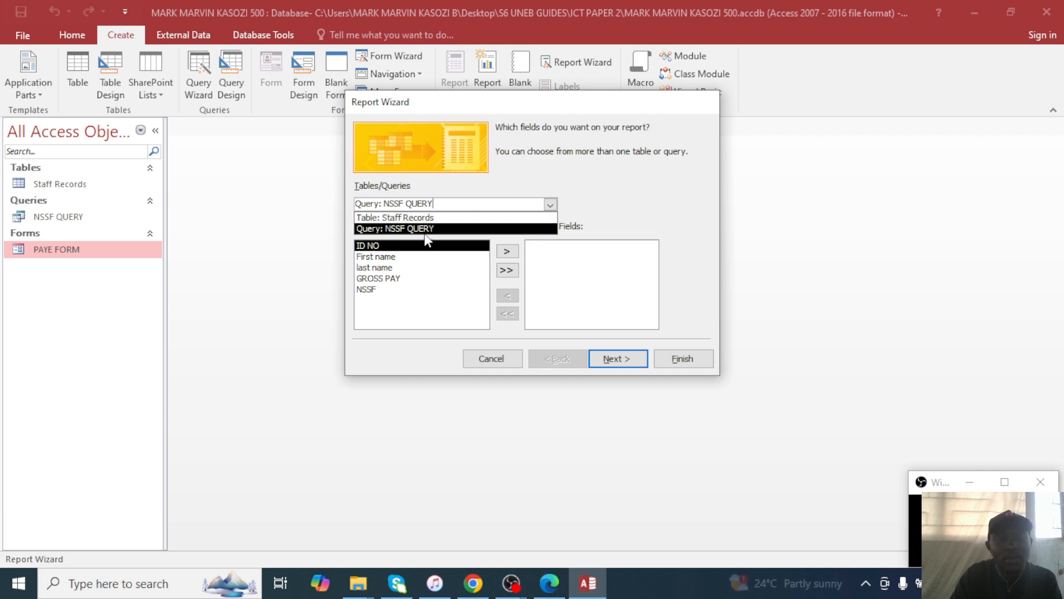
{"action": "left_click", "coordinate": [386, 230]}
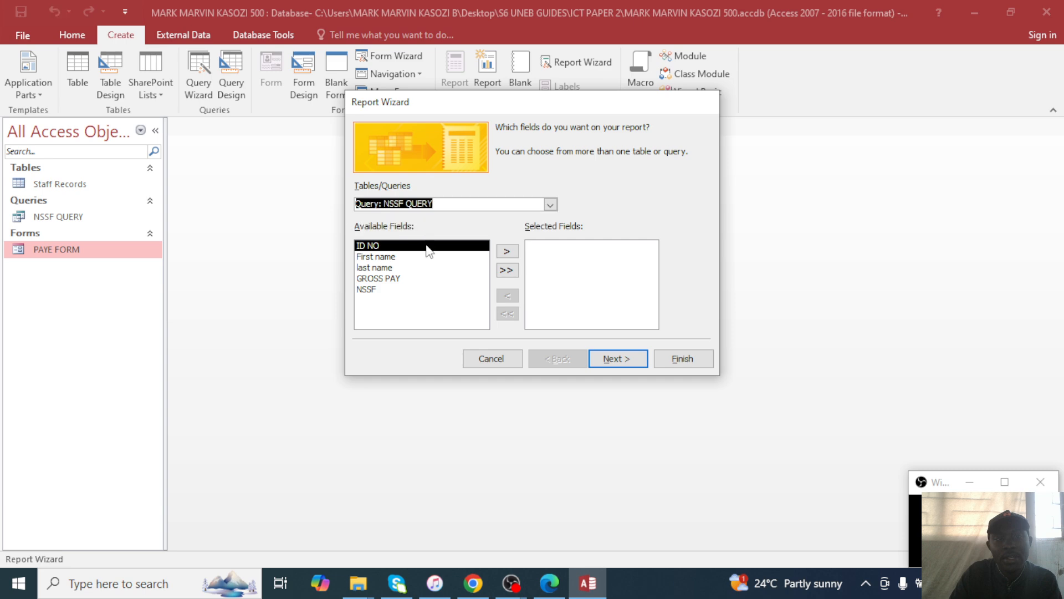
{"action": "left_click", "coordinate": [506, 270]}
{"action": "left_click", "coordinate": [610, 357]}
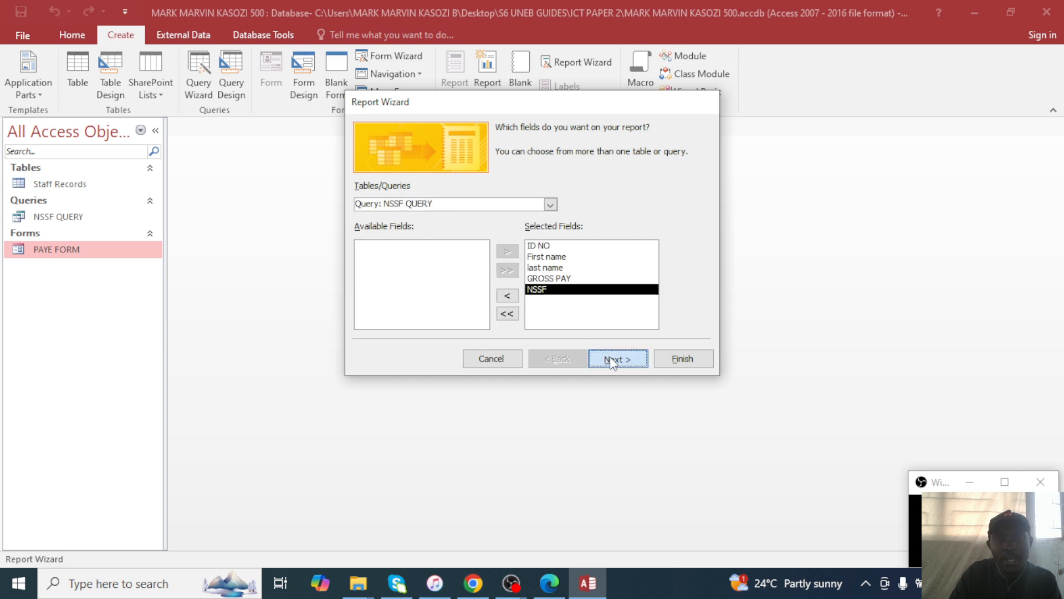
{"action": "left_click", "coordinate": [550, 587]}
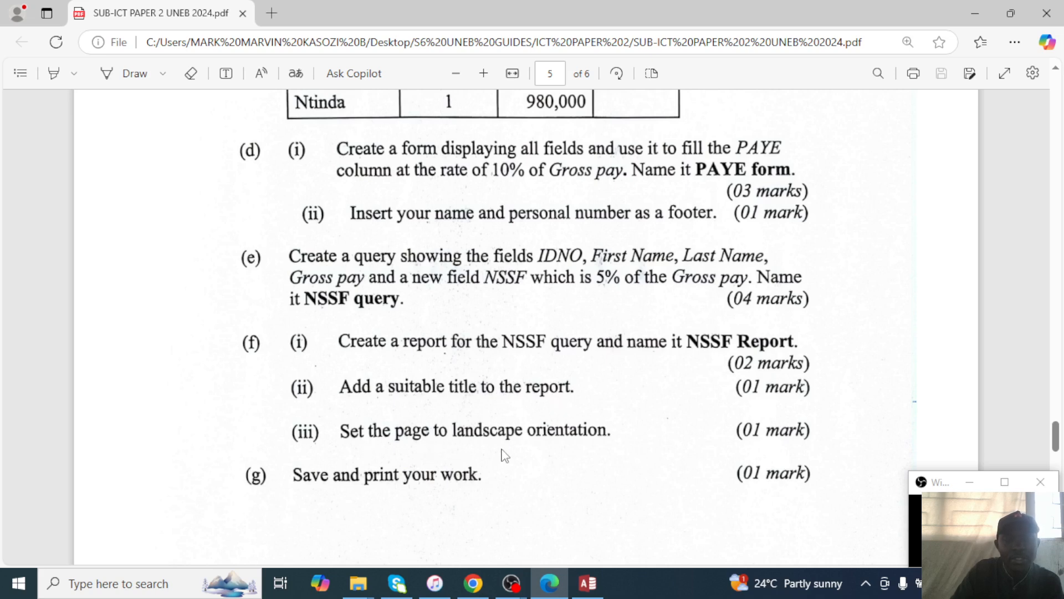
{"action": "left_click", "coordinate": [976, 15]}
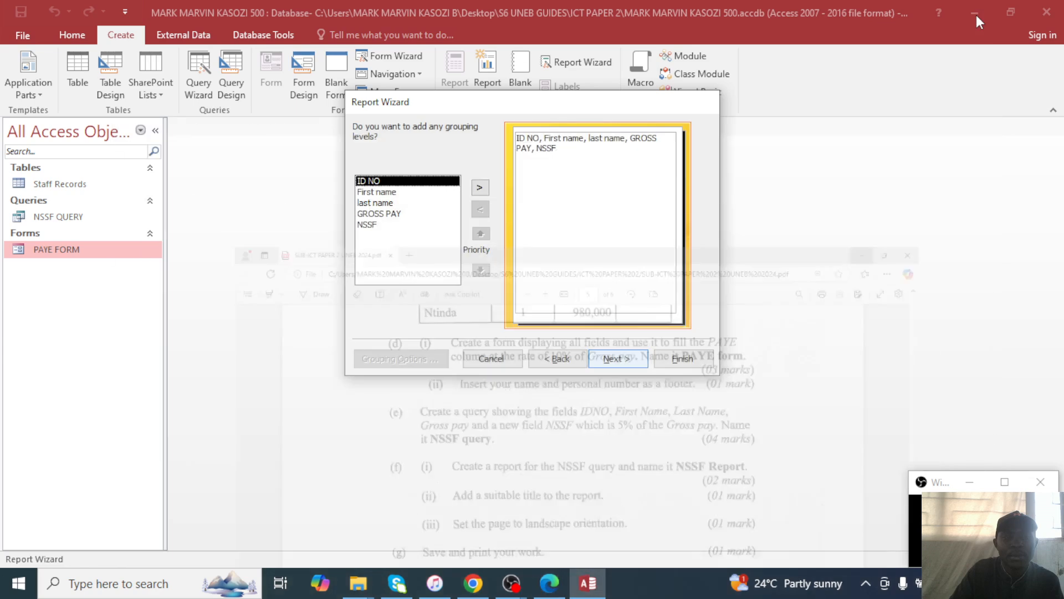
Skip grouping and sorting, use Tabular Landscape layout, and finish the report titled NSSF QUERY.
{"action": "left_click", "coordinate": [607, 362]}
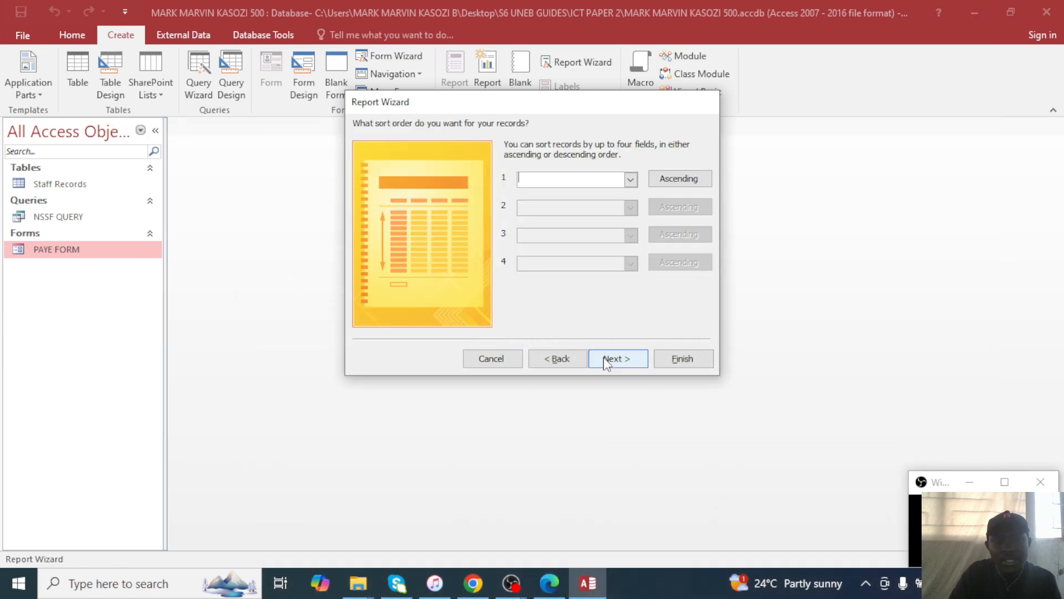
{"action": "left_click", "coordinate": [607, 362]}
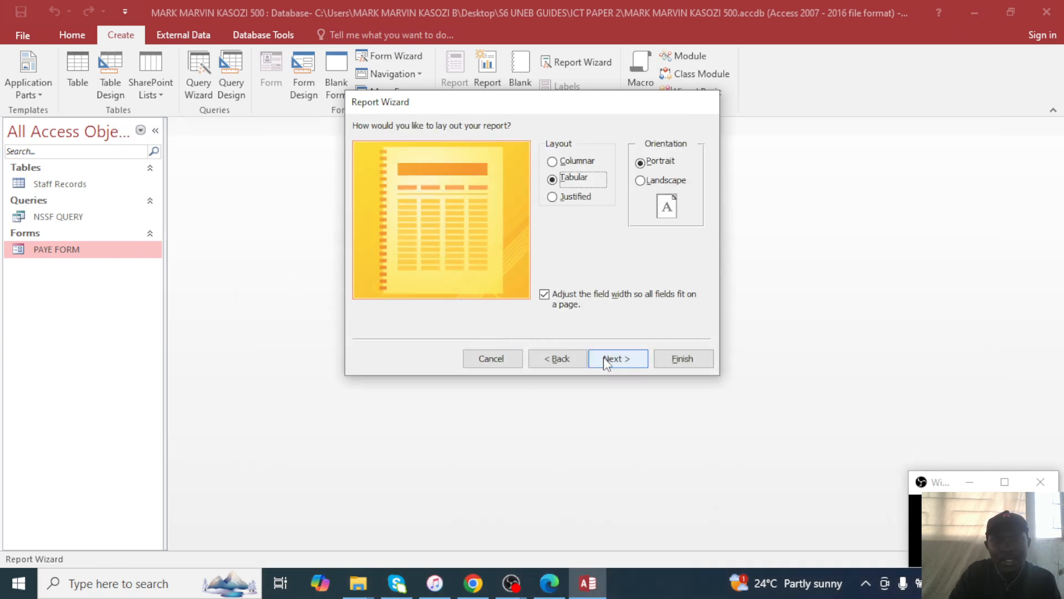
{"action": "left_click", "coordinate": [643, 182]}
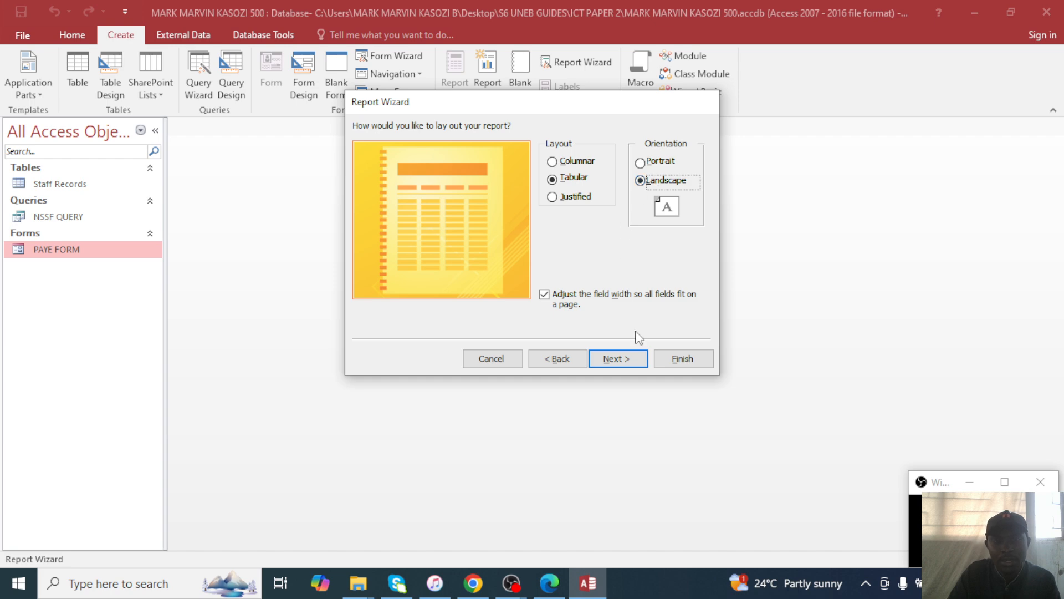
{"action": "left_click", "coordinate": [621, 359]}
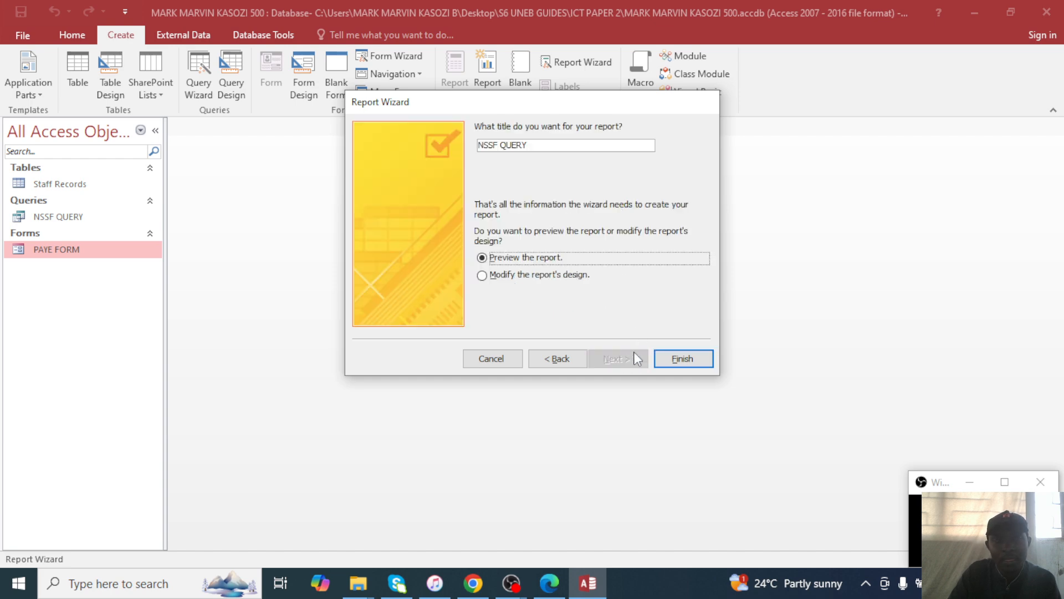
{"action": "left_click", "coordinate": [670, 355]}
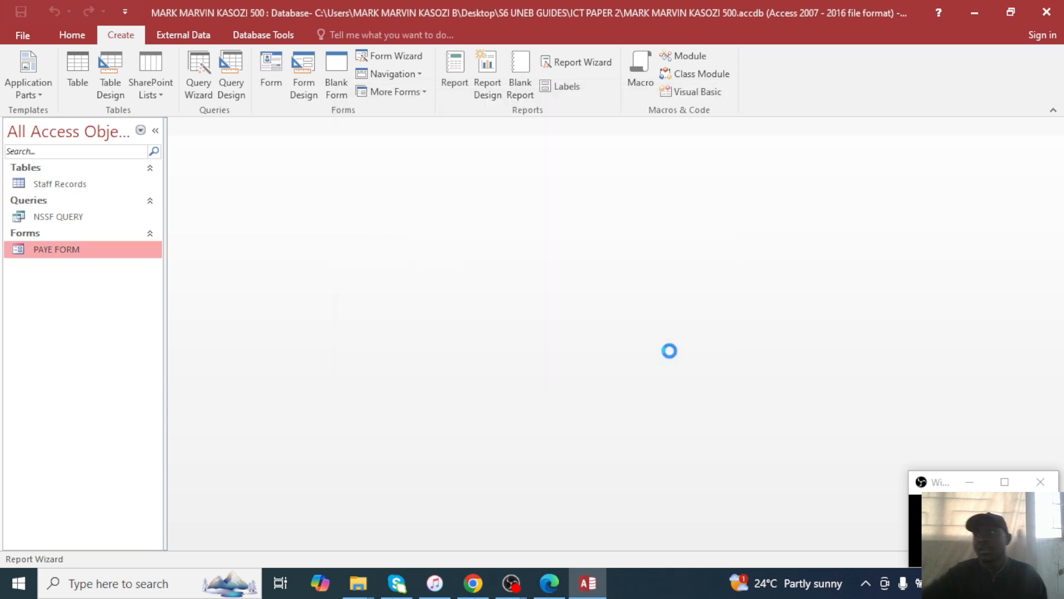
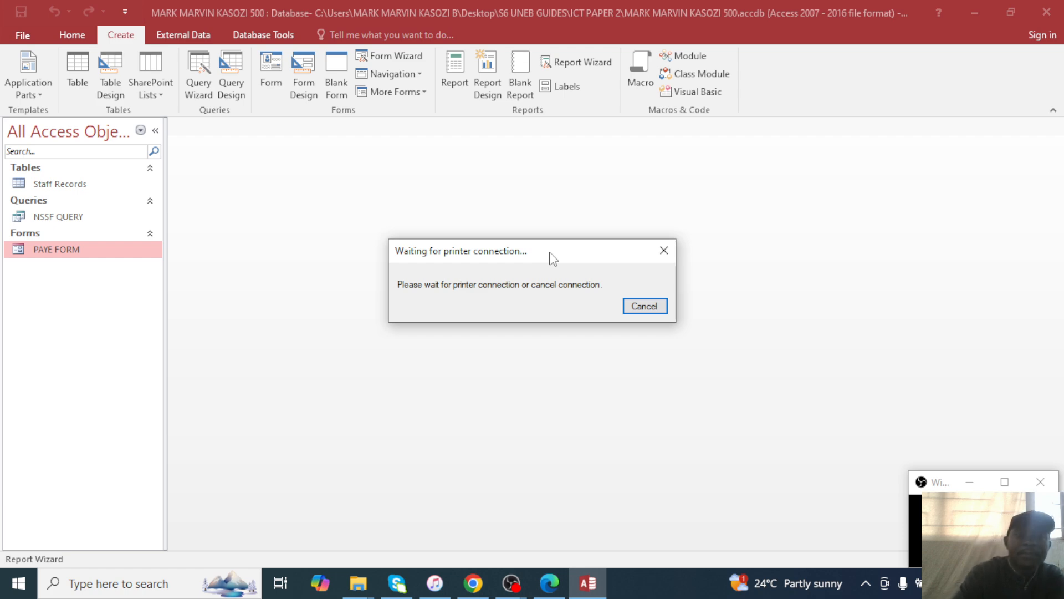
Move the printer message aside and review the NSSF QUERY report's landscape print preview.
{"action": "left_click_drag", "start_coordinate": [553, 258], "coordinate": [516, 293]}
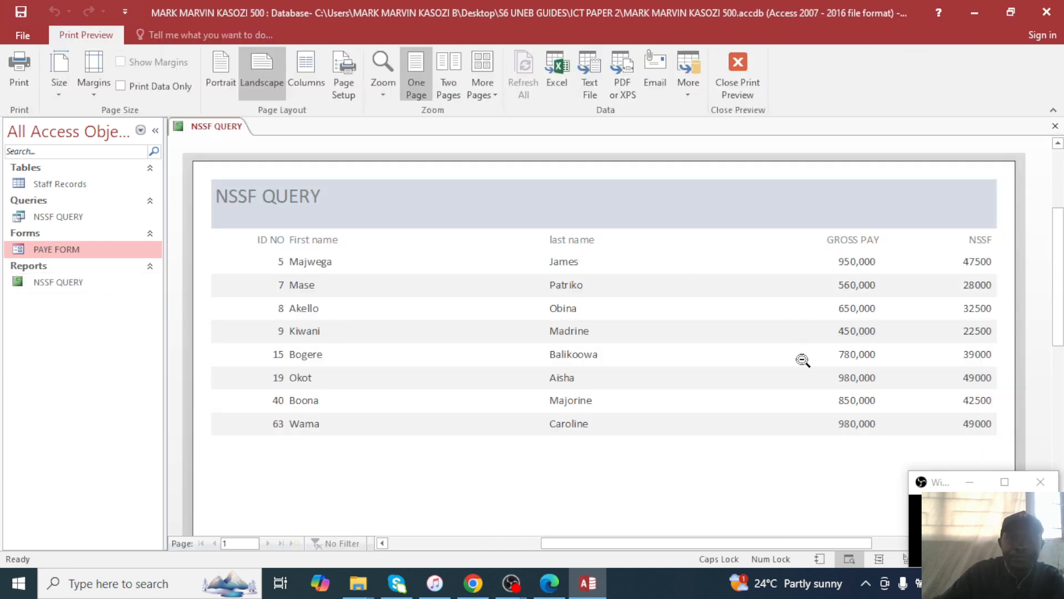
{"action": "scroll", "coordinate": [809, 371], "scroll_direction": "down", "scroll_amount": 2}
{"action": "scroll", "coordinate": [671, 352], "scroll_direction": "up", "scroll_amount": 5}
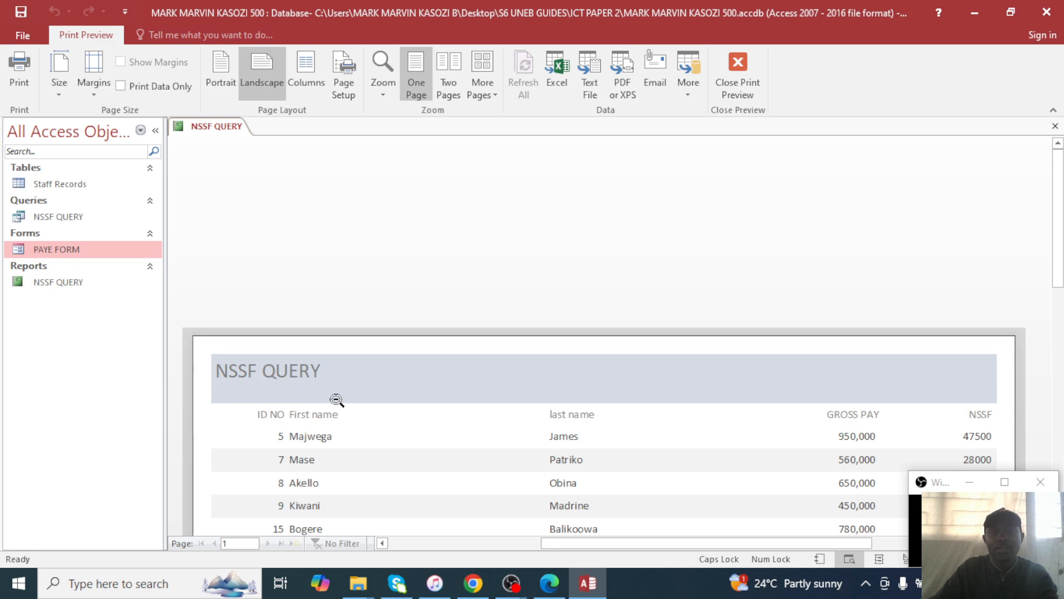
Check the exam tasks in the PDF, then return to the NSSF QUERY report in Access.
{"action": "left_click", "coordinate": [550, 587]}
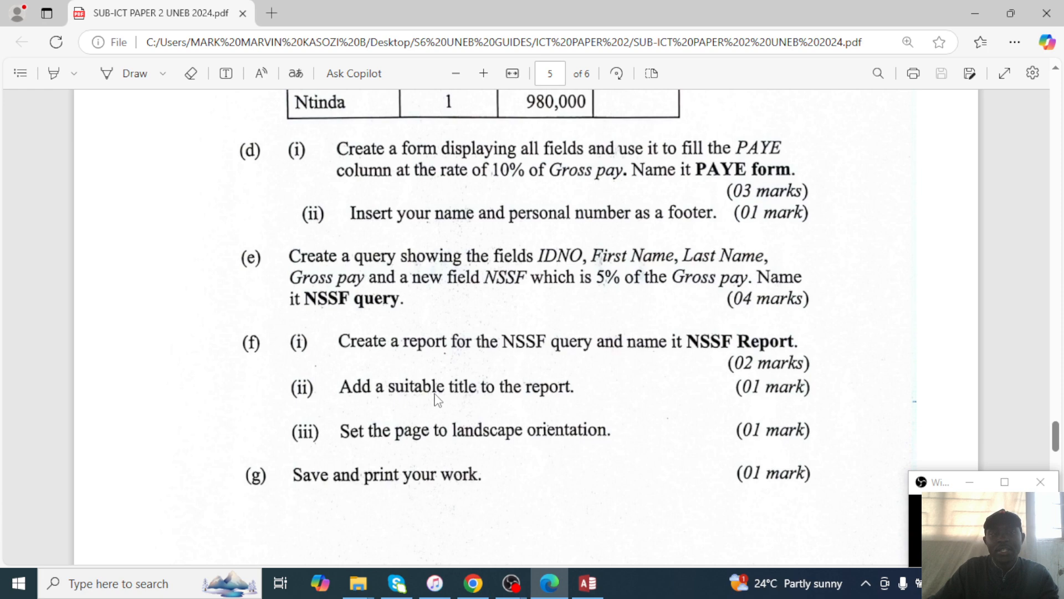
{"action": "left_click", "coordinate": [977, 7]}
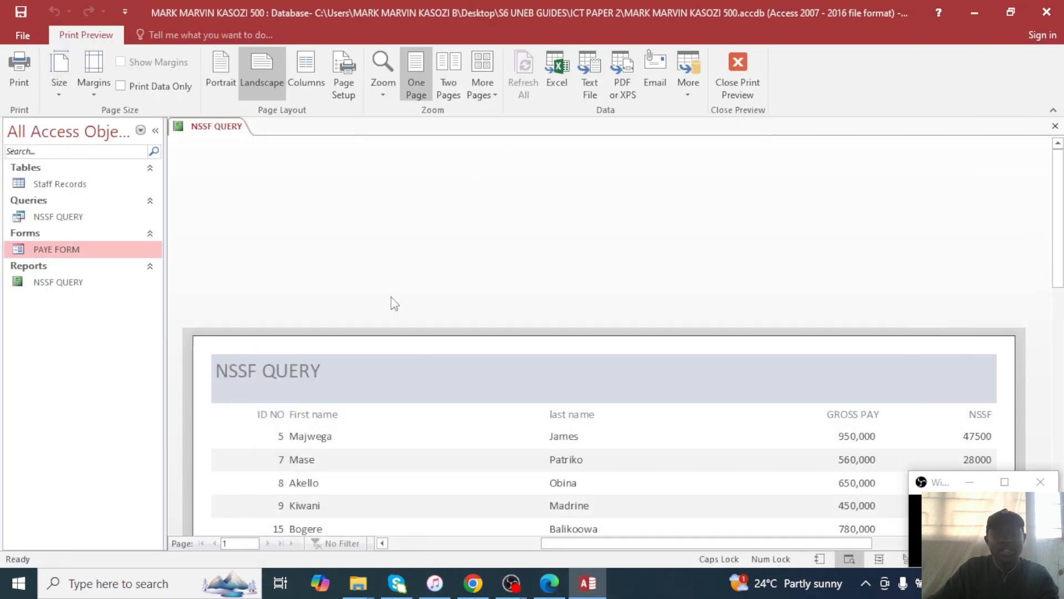
{"action": "right_click", "coordinate": [38, 283]}
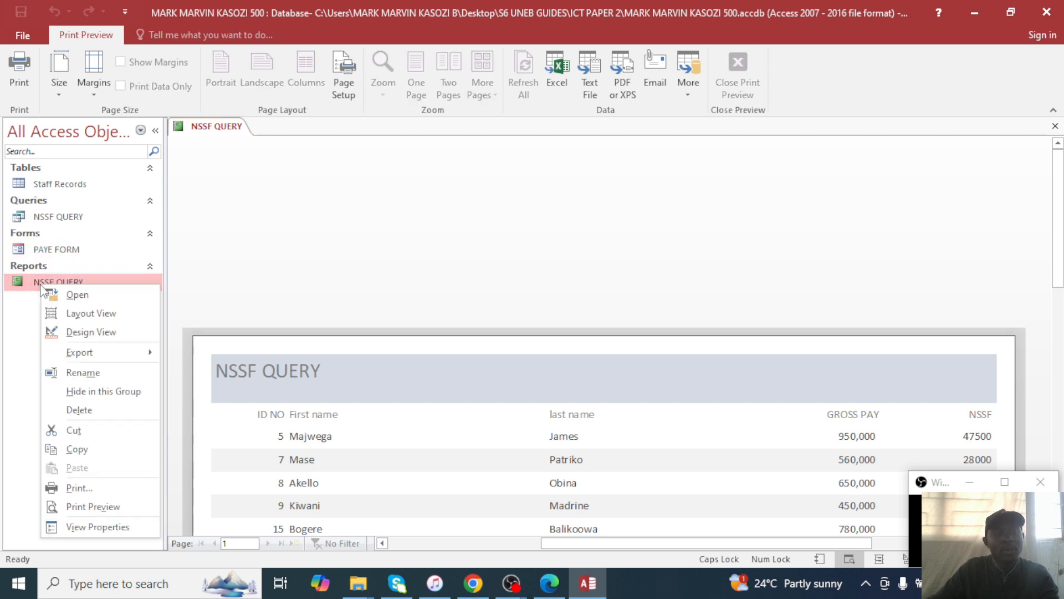
In Design View, widen the title label and retype it as 'A REPORT THAT HAS BEEN GENEARTED FROM THE NSSF QUERY'.
{"action": "left_click", "coordinate": [86, 333]}
{"action": "left_click", "coordinate": [293, 185]}
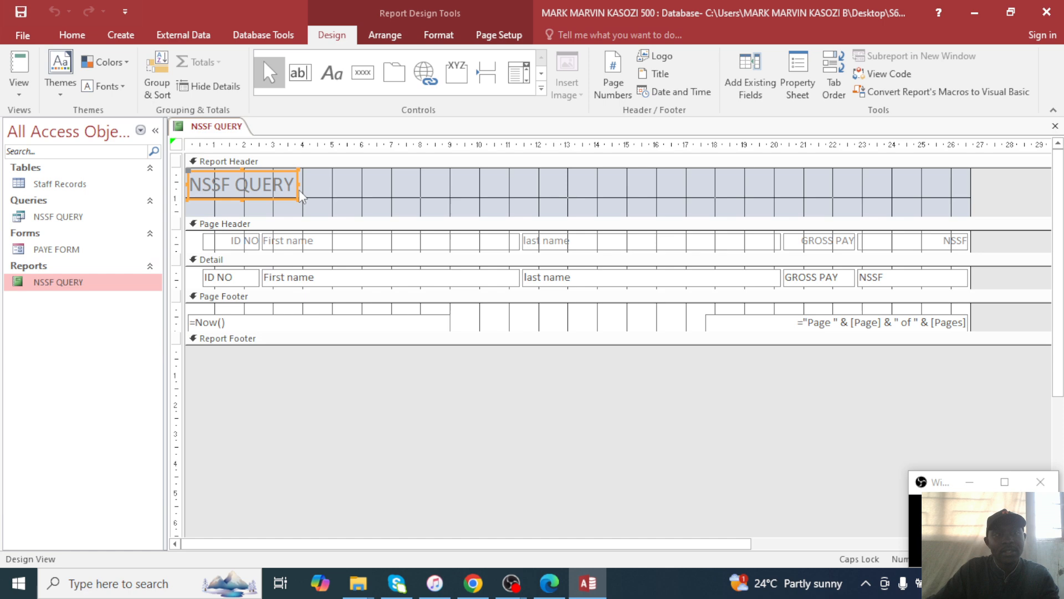
{"action": "left_click_drag", "start_coordinate": [295, 184], "coordinate": [843, 184]}
{"action": "left_click_drag", "start_coordinate": [333, 184], "coordinate": [189, 185]}
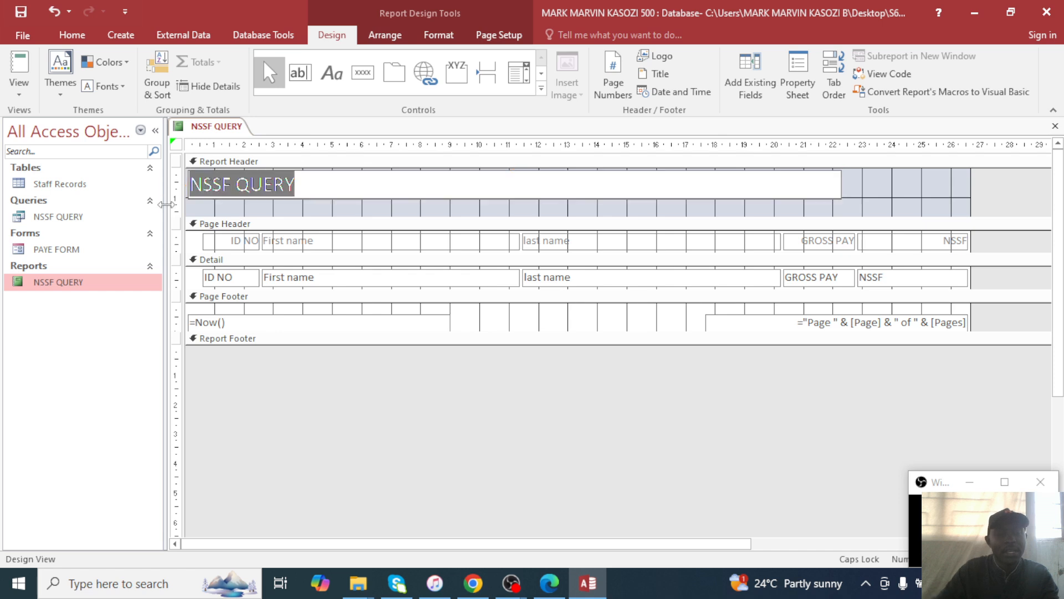
{"action": "type", "text": "A REPORT "}
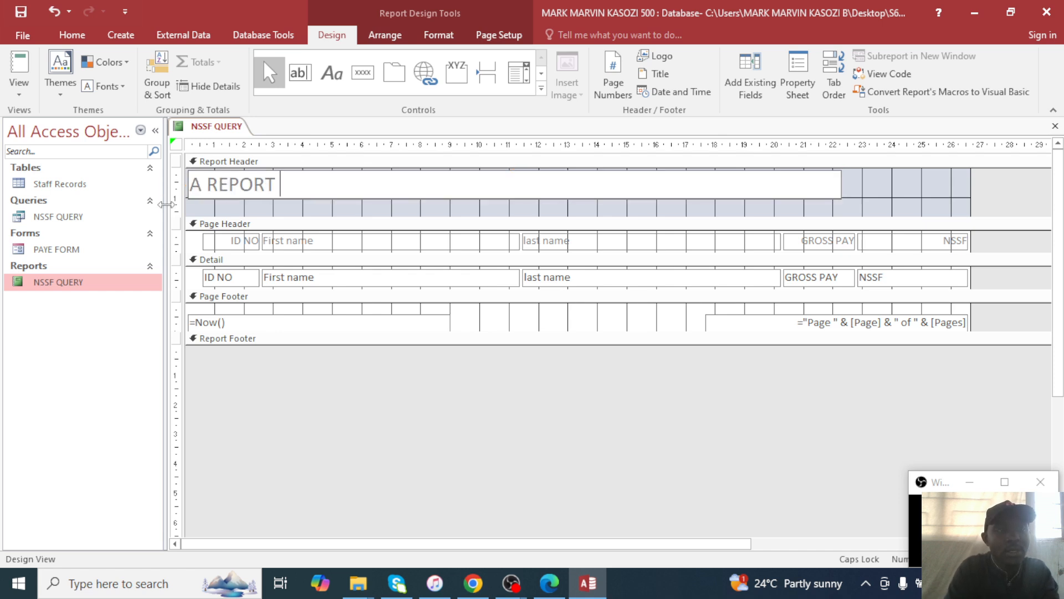
{"action": "type", "text": "THAT HAS"}
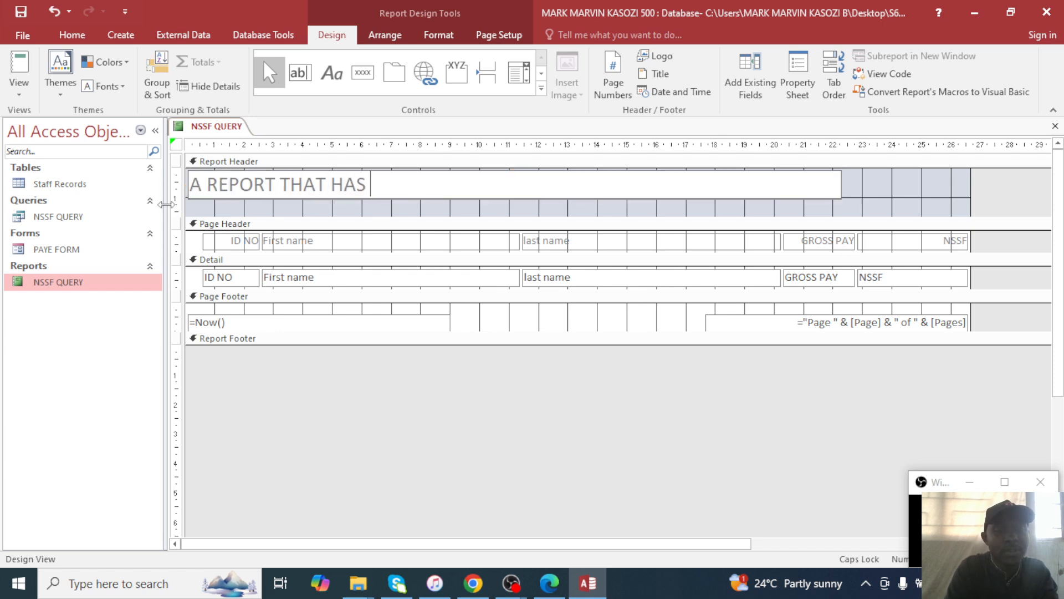
{"action": "type", "text": " BEEN GEN"}
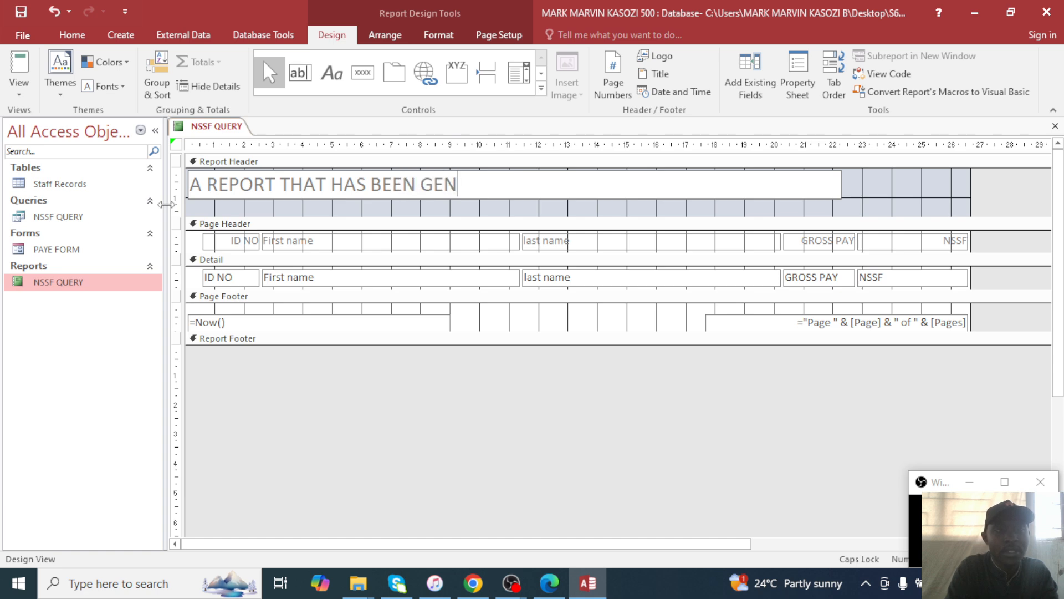
{"action": "type", "text": "EARTED F"}
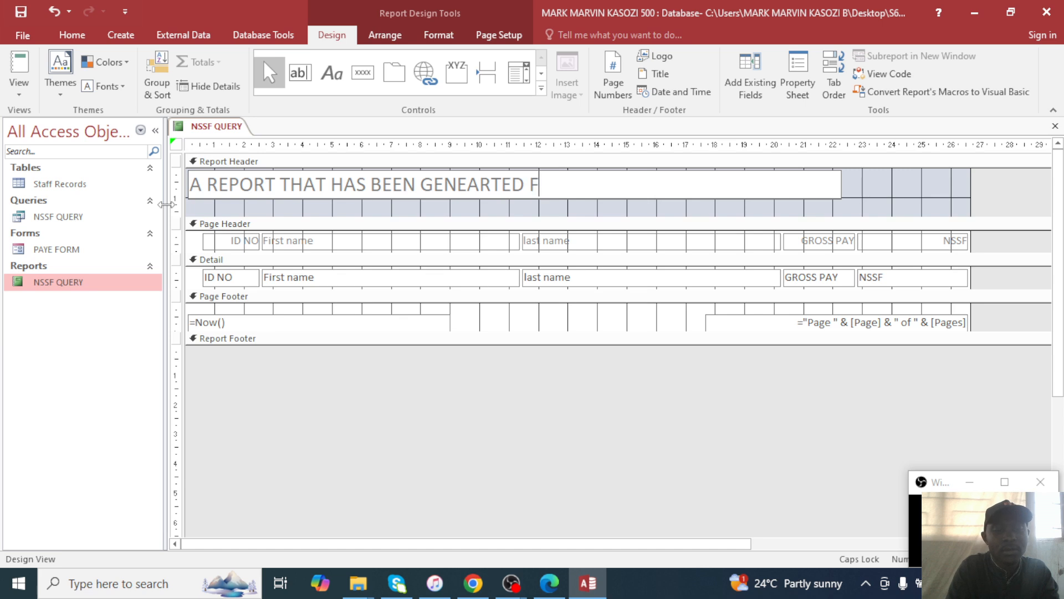
{"action": "type", "text": "ROM THE N"}
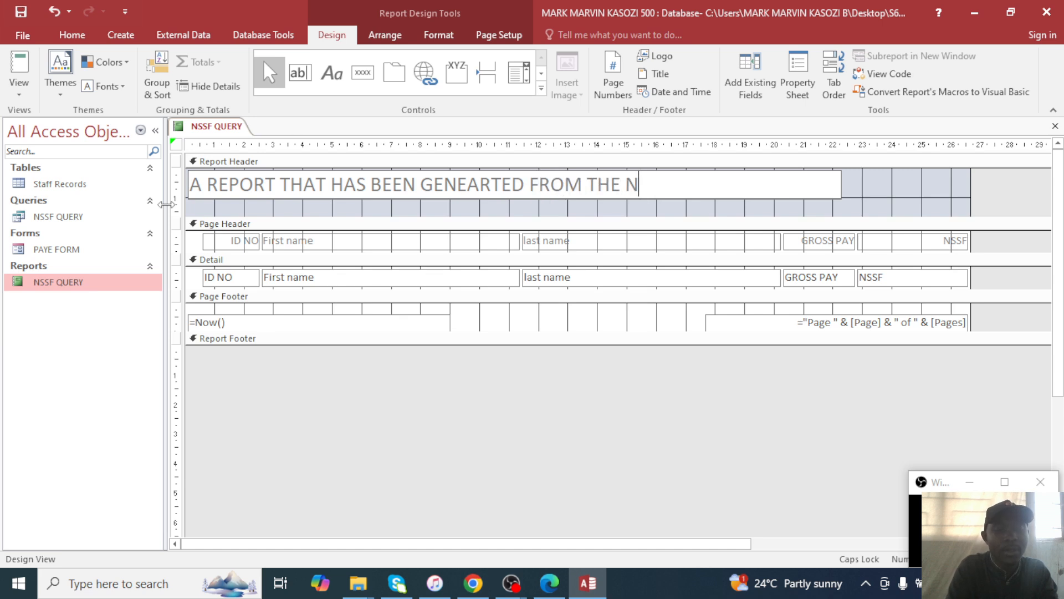
{"action": "type", "text": "SSF QUETY"}
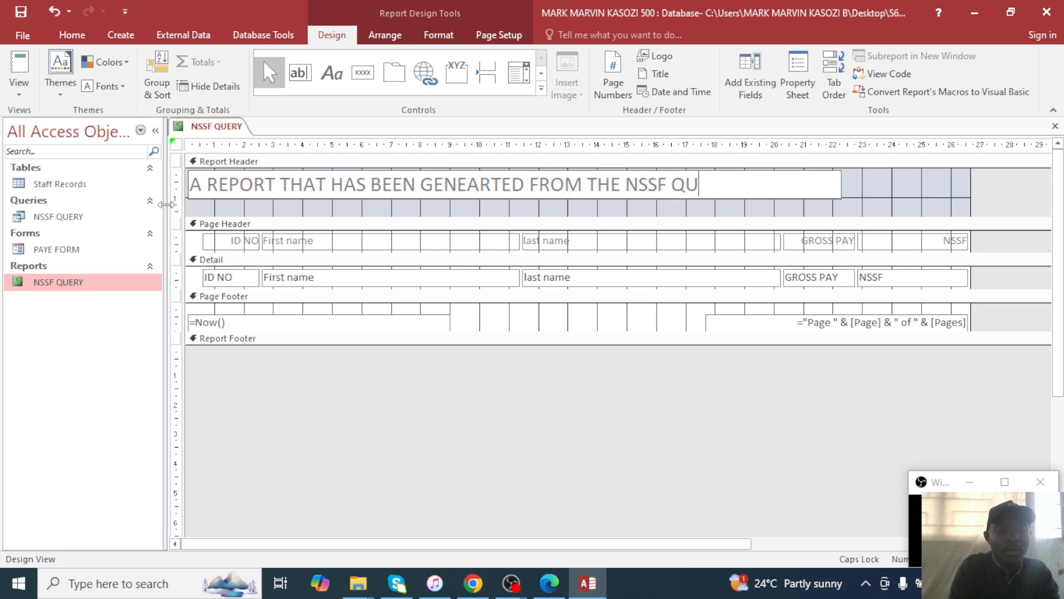
{"action": "key", "text": "BackSpace"}
{"action": "key", "text": "BackSpace"}
{"action": "type", "text": "RY"}
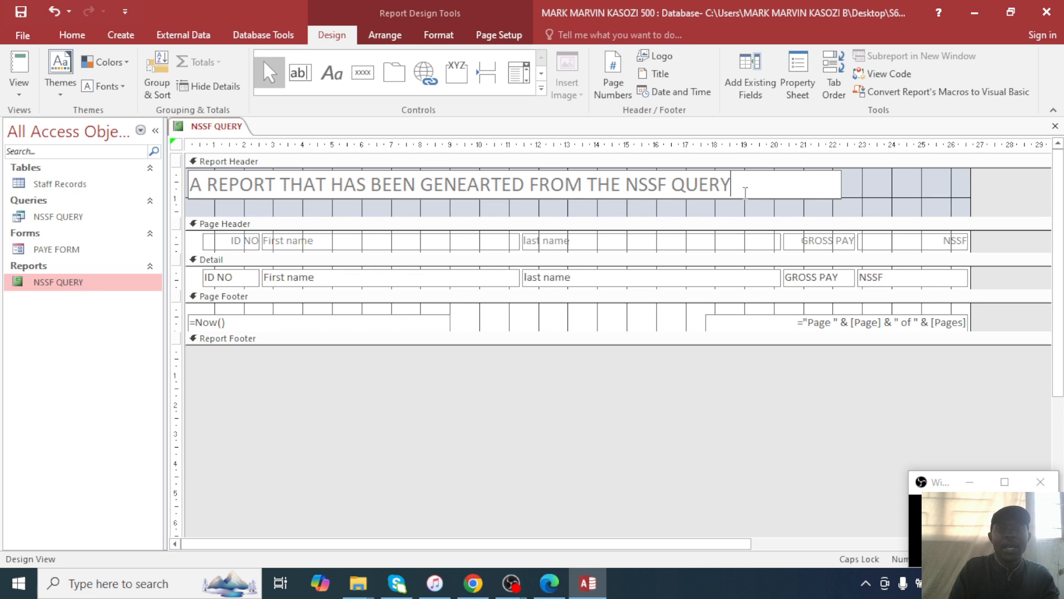
{"action": "left_click_drag", "start_coordinate": [743, 188], "coordinate": [189, 189]}
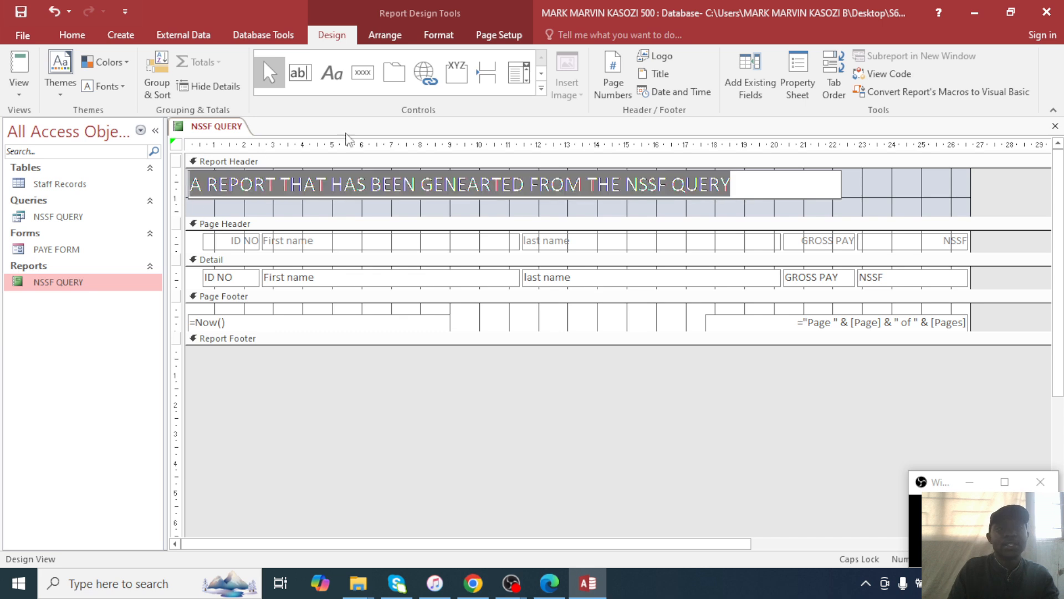
Format the report title as 22-point red text.
{"action": "left_click", "coordinate": [118, 35]}
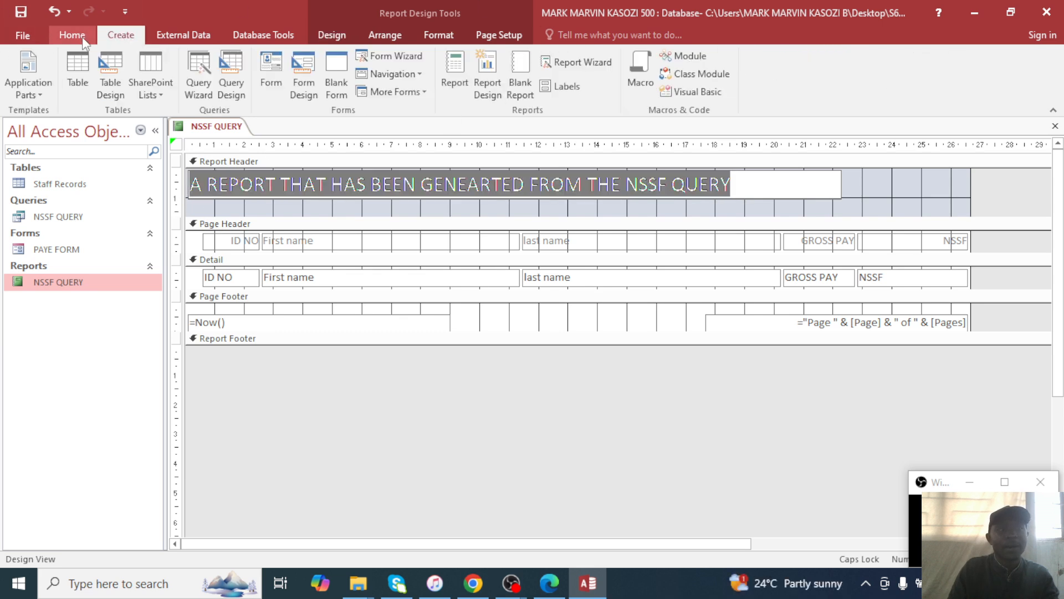
{"action": "left_click", "coordinate": [72, 35]}
{"action": "left_click", "coordinate": [750, 68]}
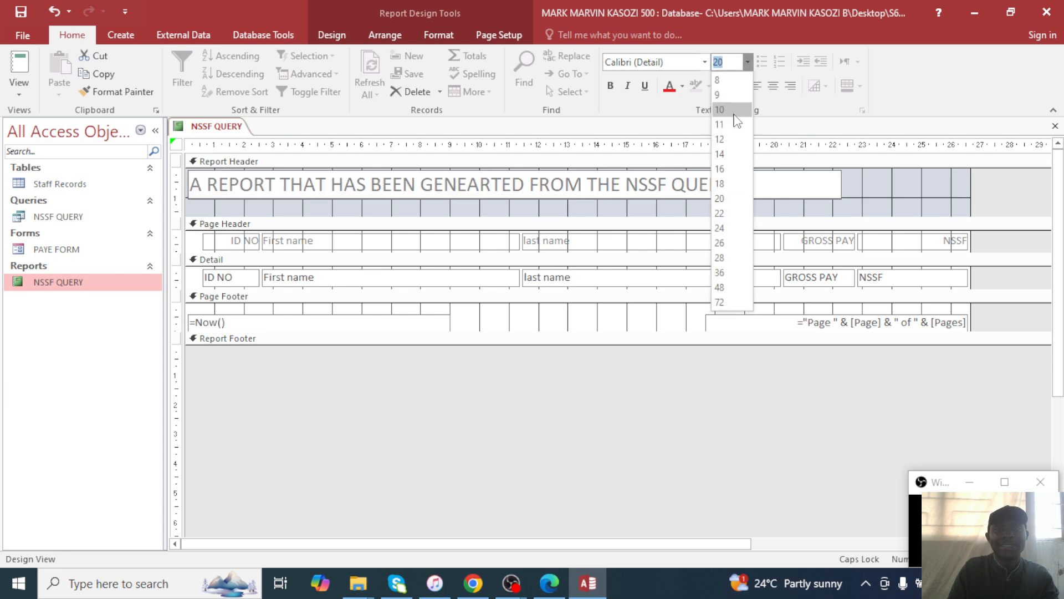
{"action": "left_click", "coordinate": [721, 216]}
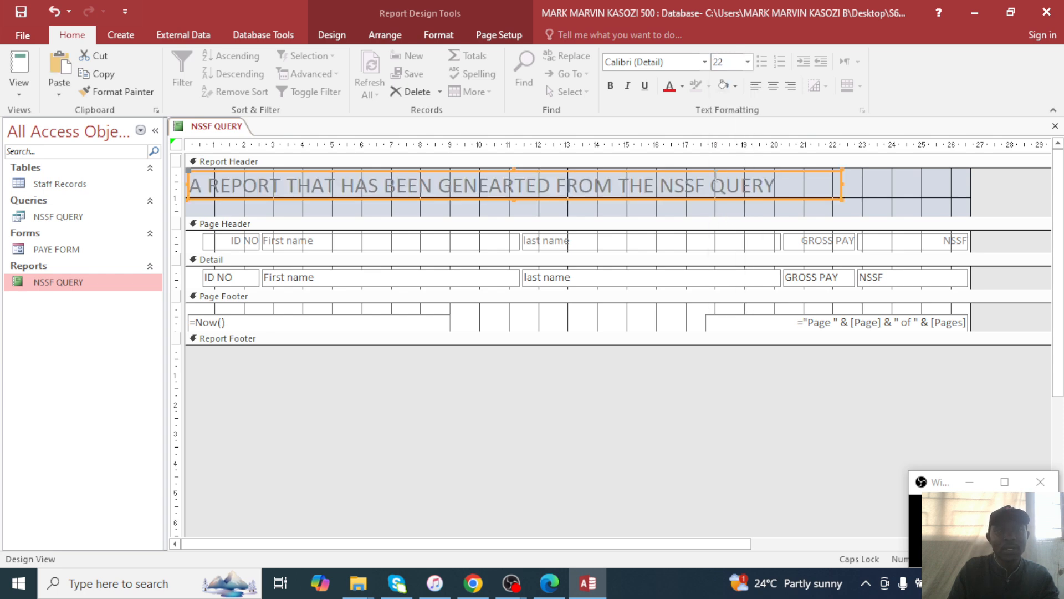
{"action": "left_click", "coordinate": [682, 86]}
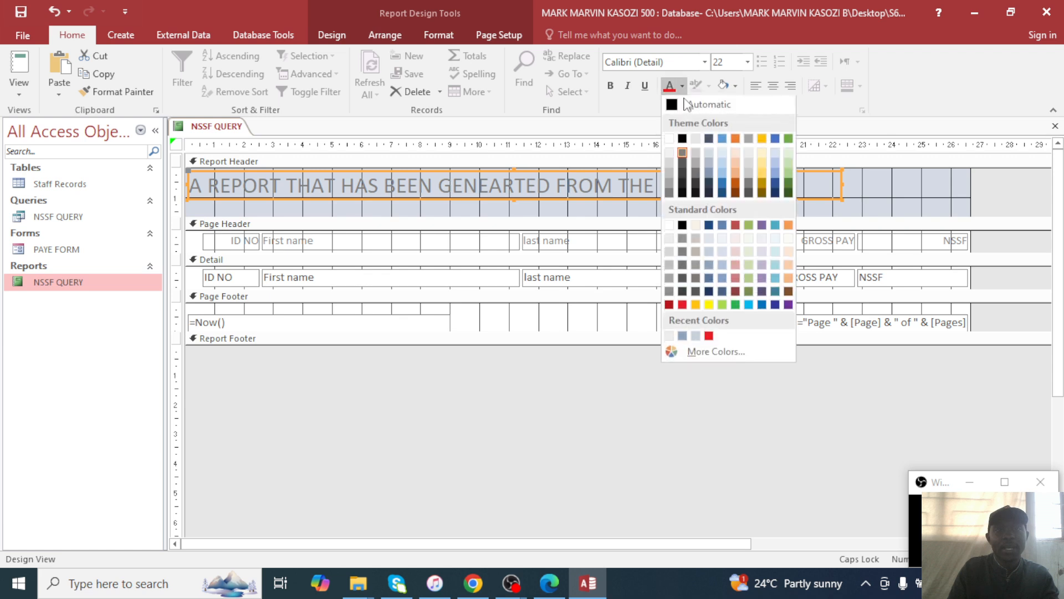
{"action": "left_click", "coordinate": [686, 309]}
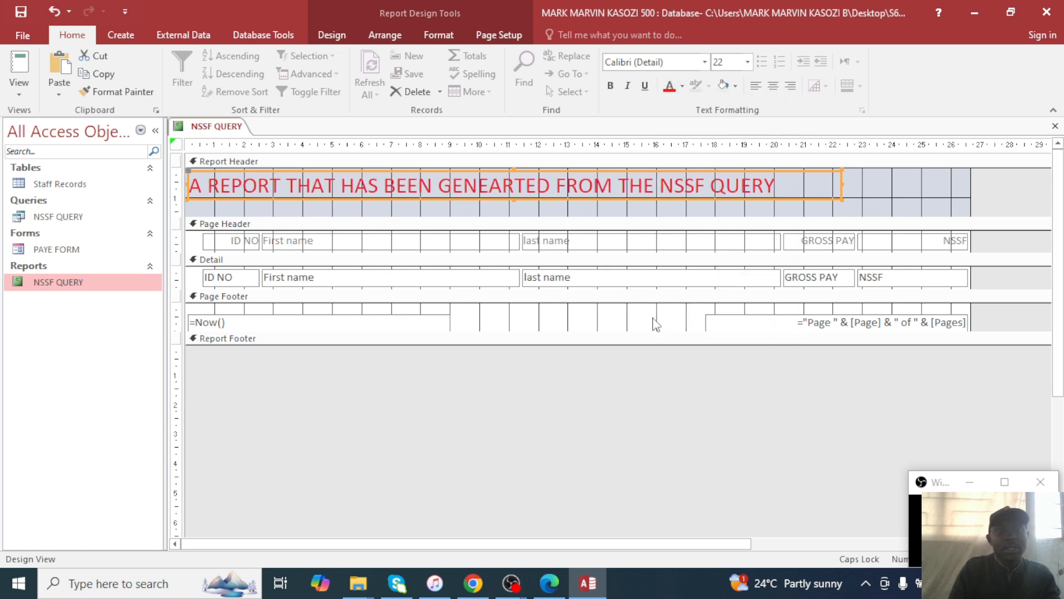
Correct the title's misspelling GENEARTED to GENERATED.
{"action": "left_click", "coordinate": [528, 209]}
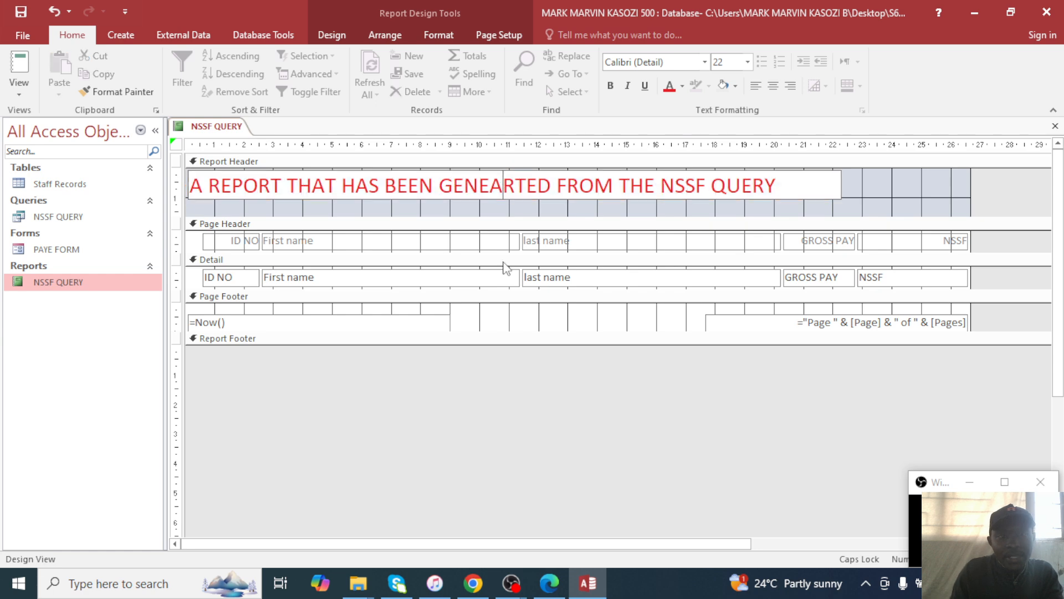
{"action": "key", "text": "BackSpace"}
{"action": "key", "text": "Right"}
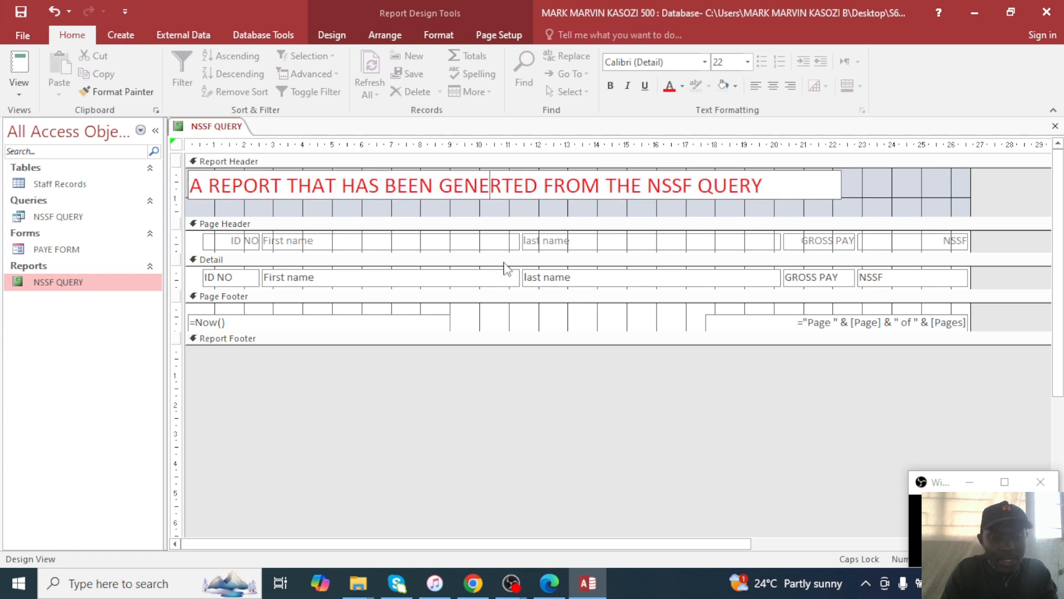
{"action": "type", "text": "A"}
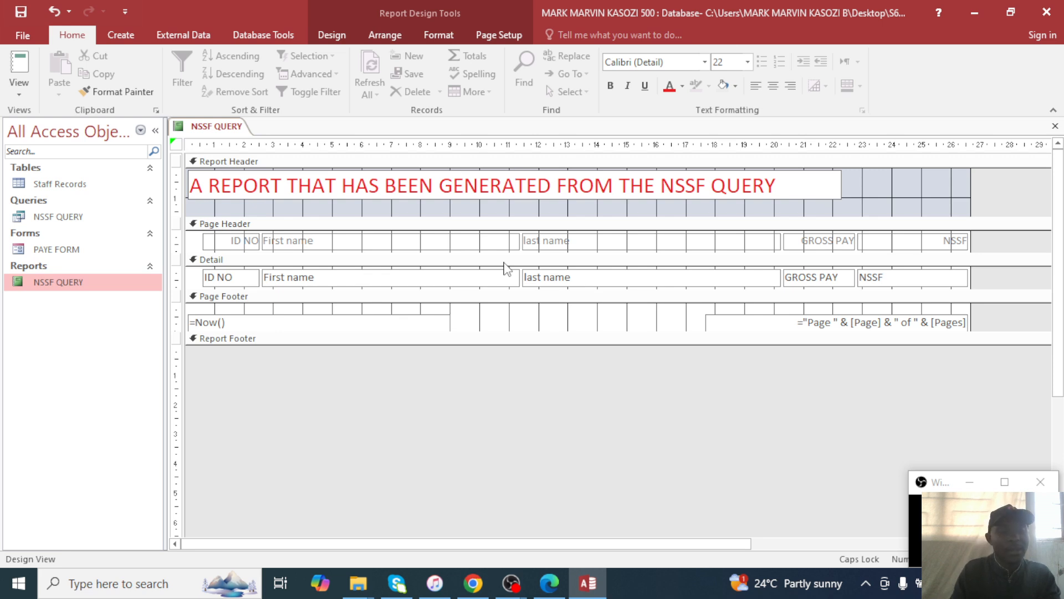
{"action": "key", "text": "Return"}
View the NSSF QUERY report in Report View and check the next exam task.
{"action": "double_click", "coordinate": [88, 285]}
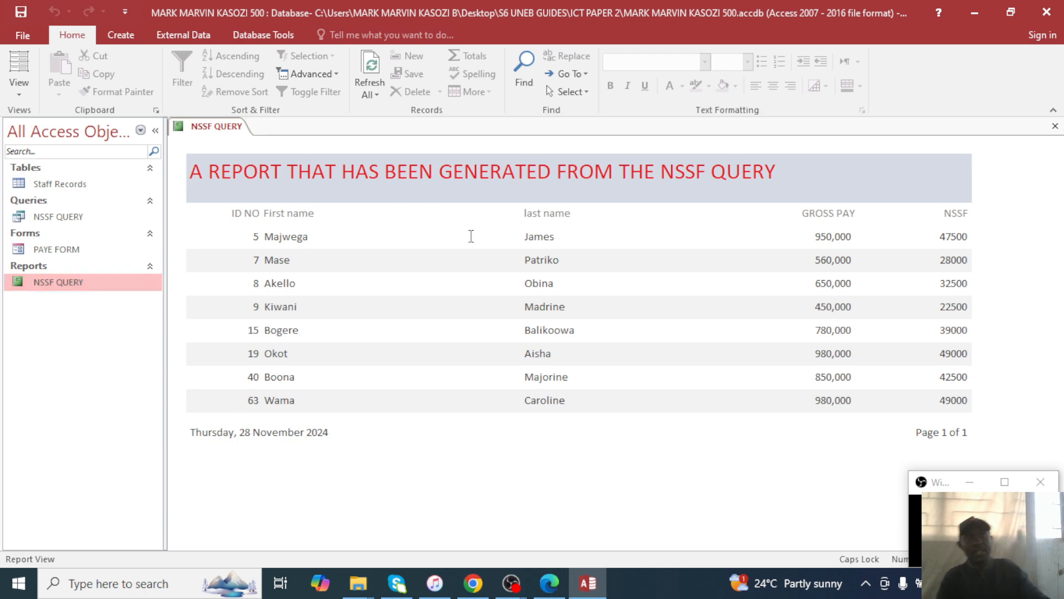
{"action": "left_click", "coordinate": [561, 586]}
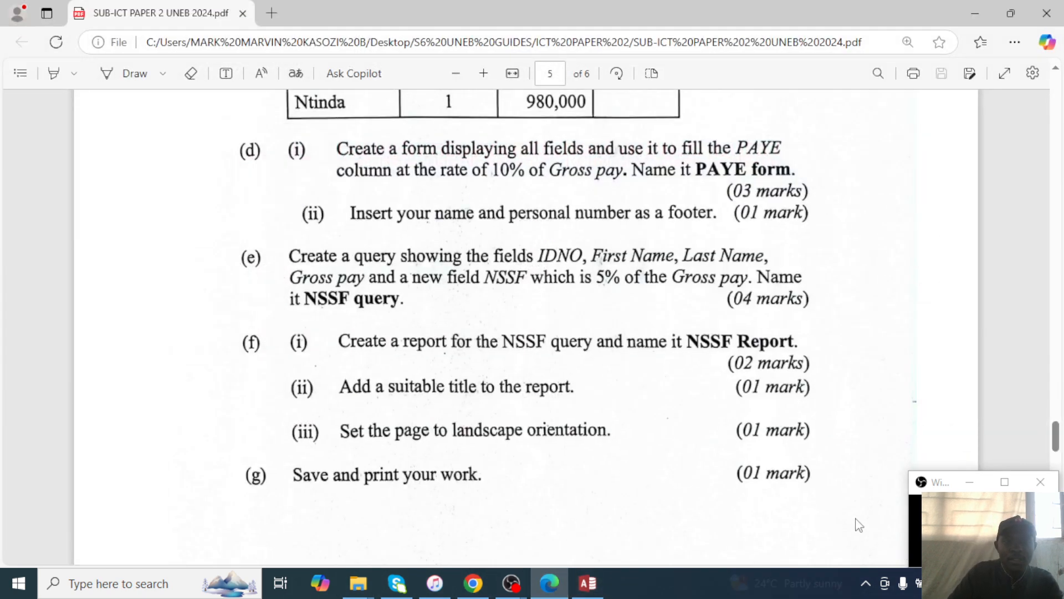
{"action": "scroll", "coordinate": [813, 470], "scroll_direction": "up", "scroll_amount": 1}
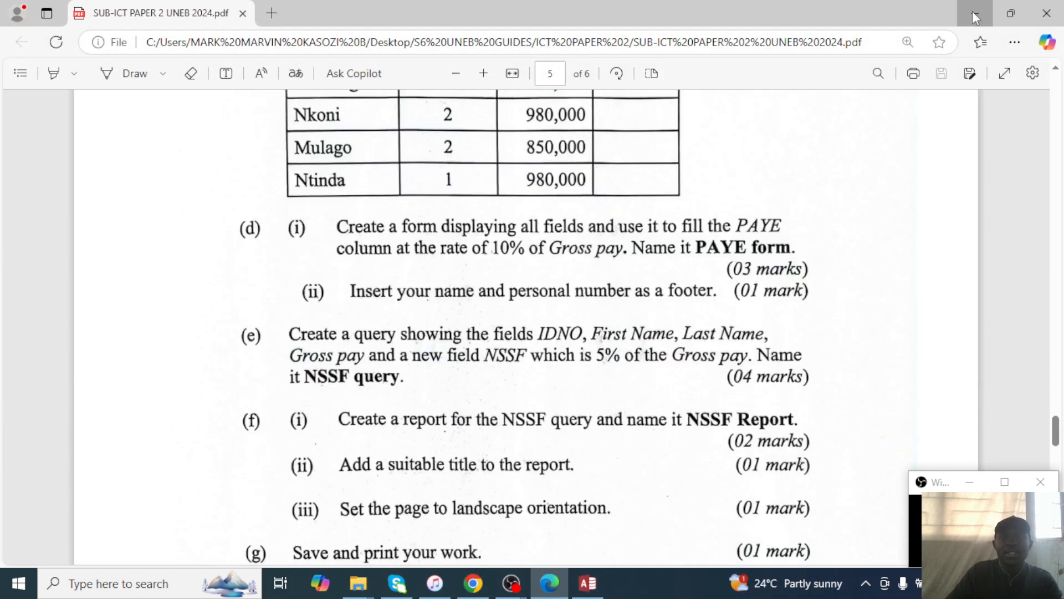
Close the NSSF QUERY report and open the Staff Records table.
{"action": "left_click", "coordinate": [976, 15]}
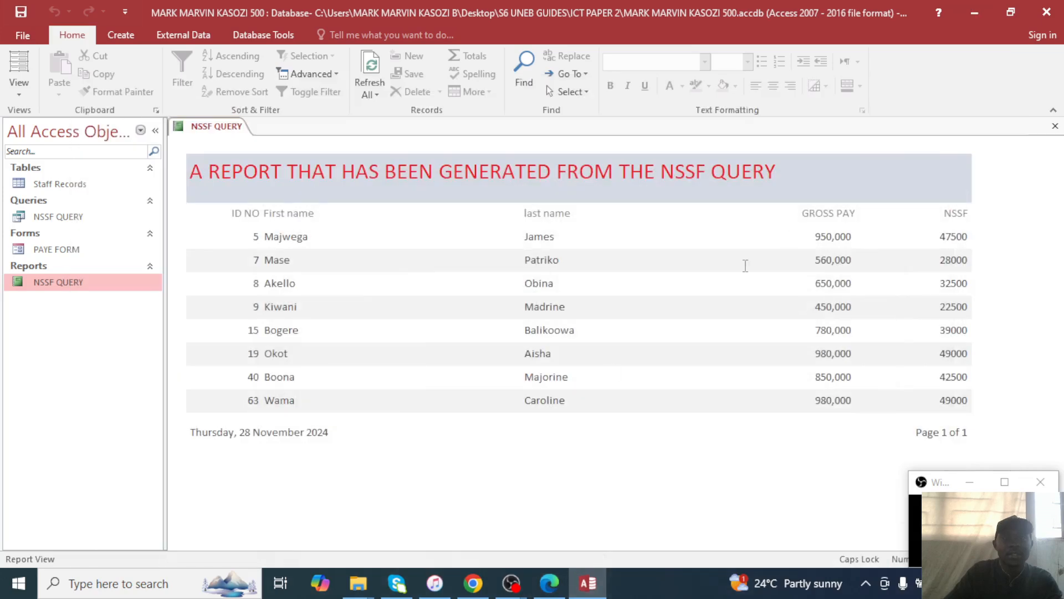
{"action": "left_click", "coordinate": [1055, 125]}
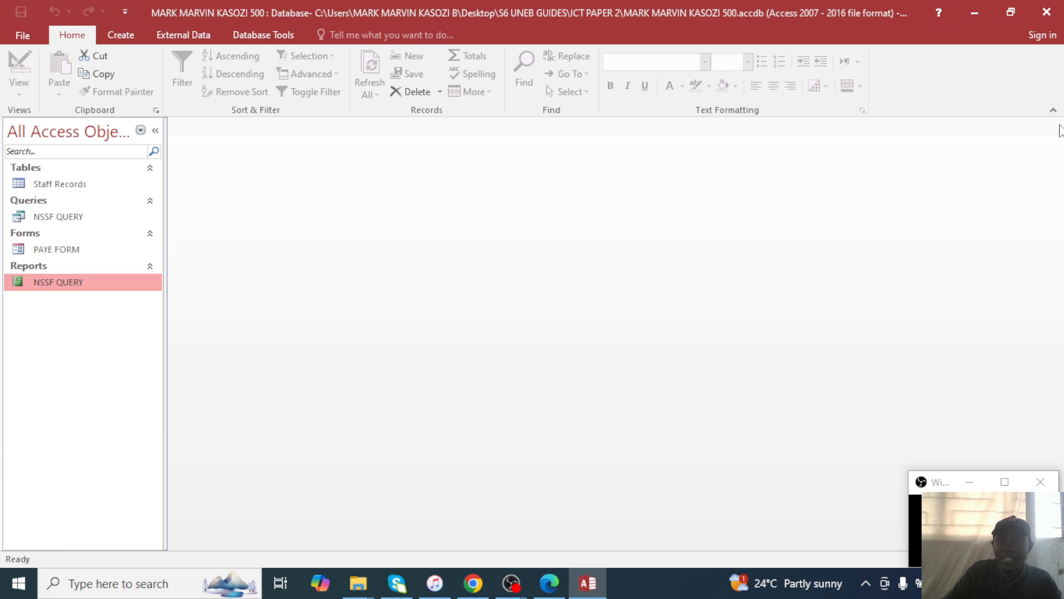
{"action": "double_click", "coordinate": [97, 187]}
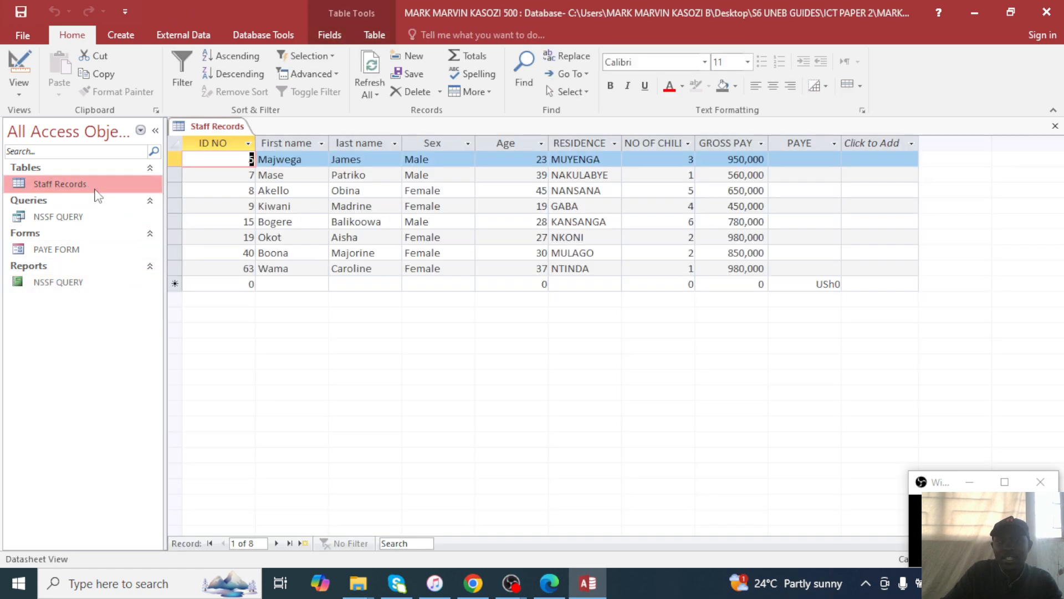
Quick Print the Staff Records table.
{"action": "left_click", "coordinate": [1055, 126]}
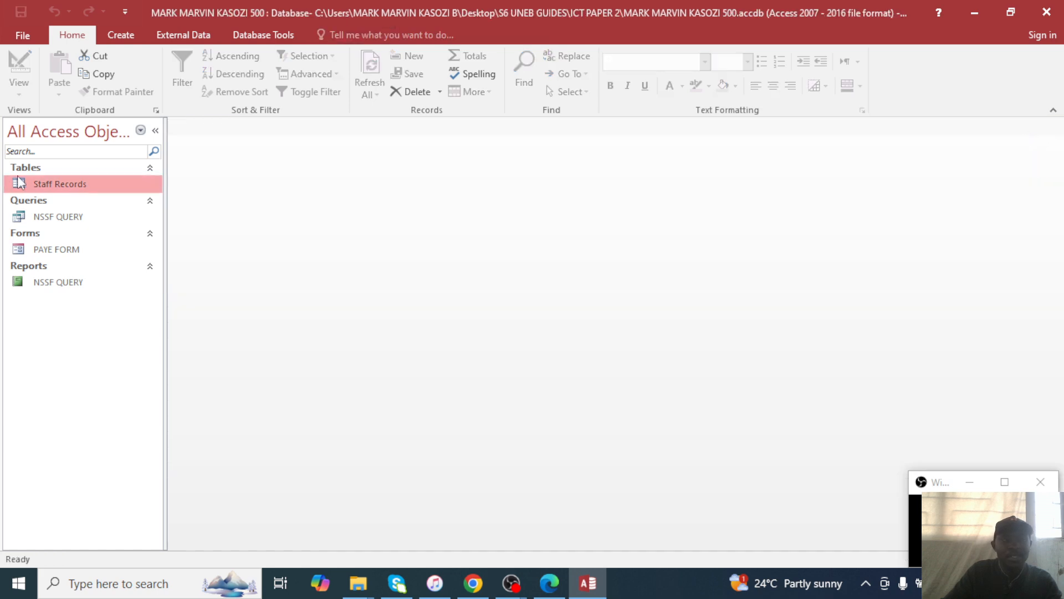
{"action": "double_click", "coordinate": [29, 182]}
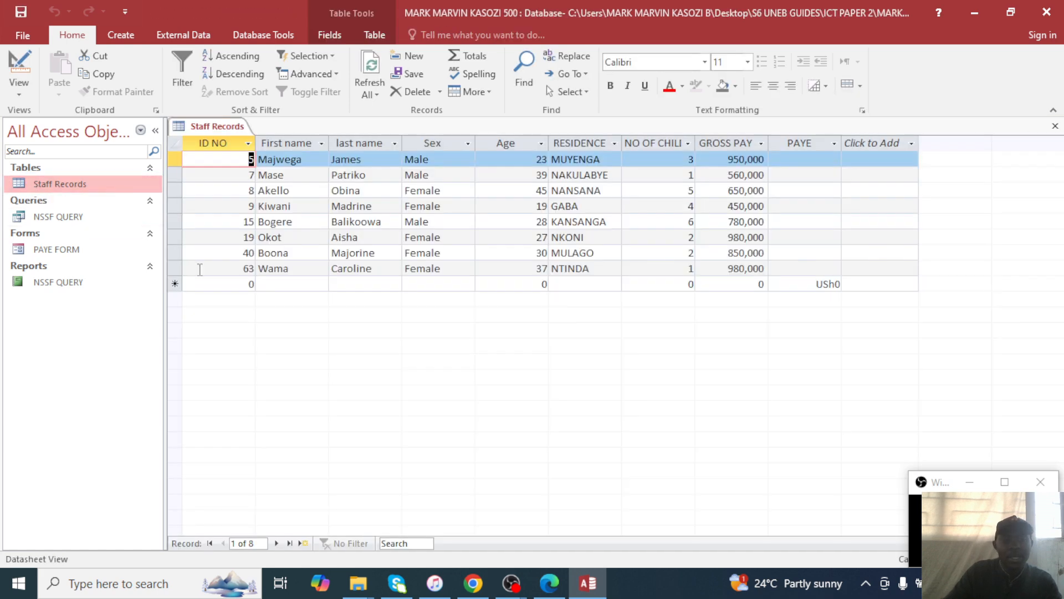
{"action": "key", "text": "ctrl+p"}
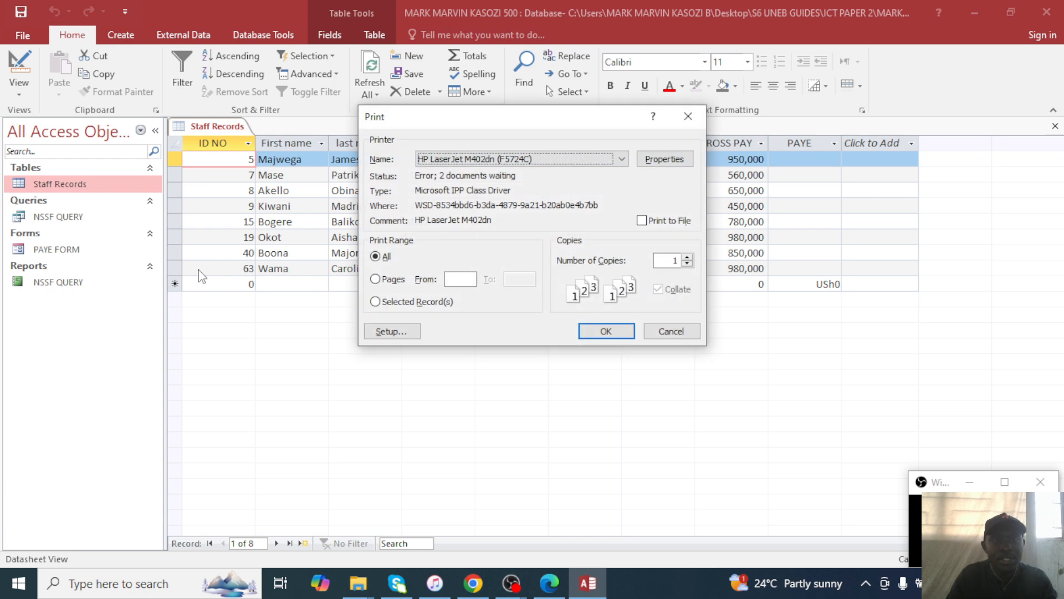
{"action": "left_click", "coordinate": [688, 116]}
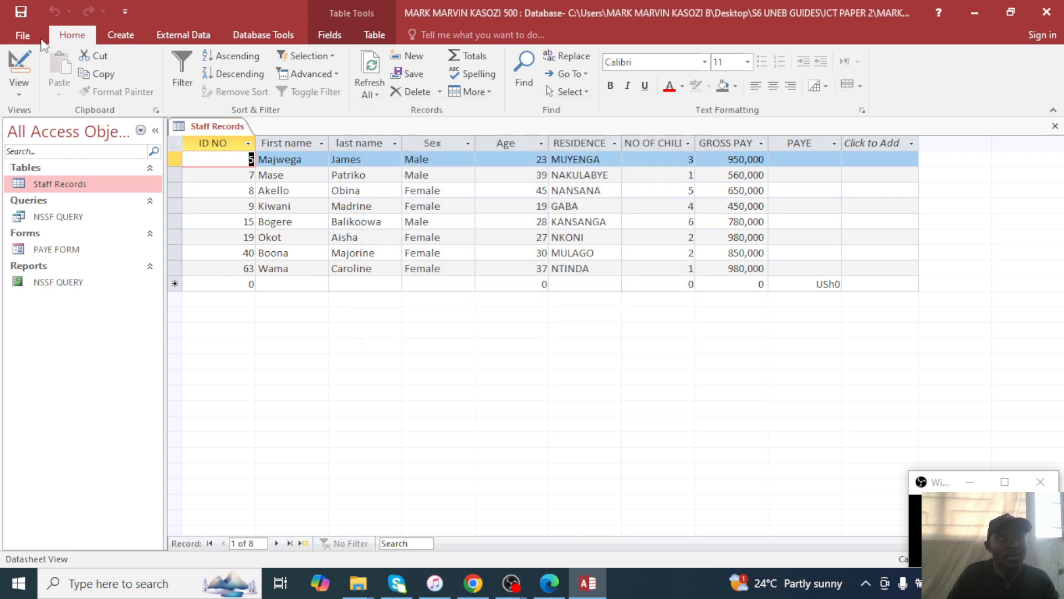
{"action": "left_click", "coordinate": [22, 34]}
{"action": "left_click", "coordinate": [31, 214]}
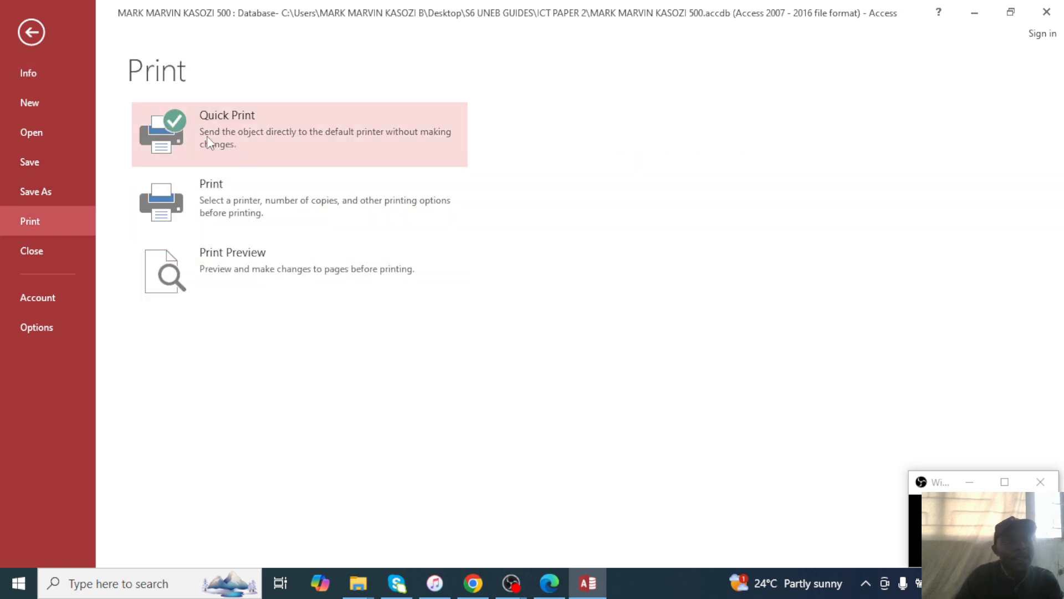
{"action": "left_click", "coordinate": [264, 145]}
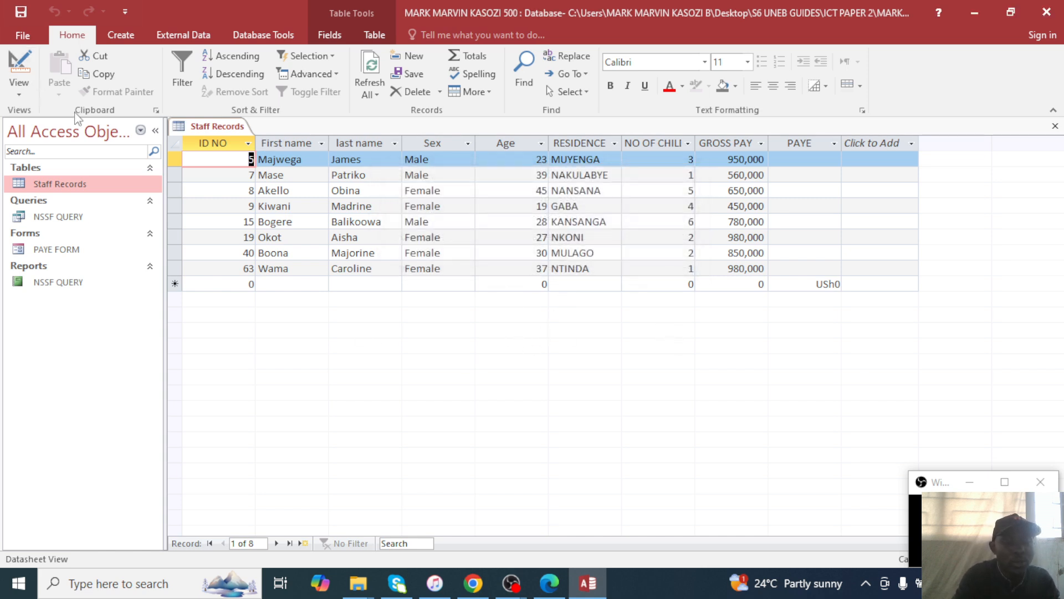
Set the Staff Records print orientation to landscape, closing the print settings without printing.
{"action": "left_click", "coordinate": [23, 34]}
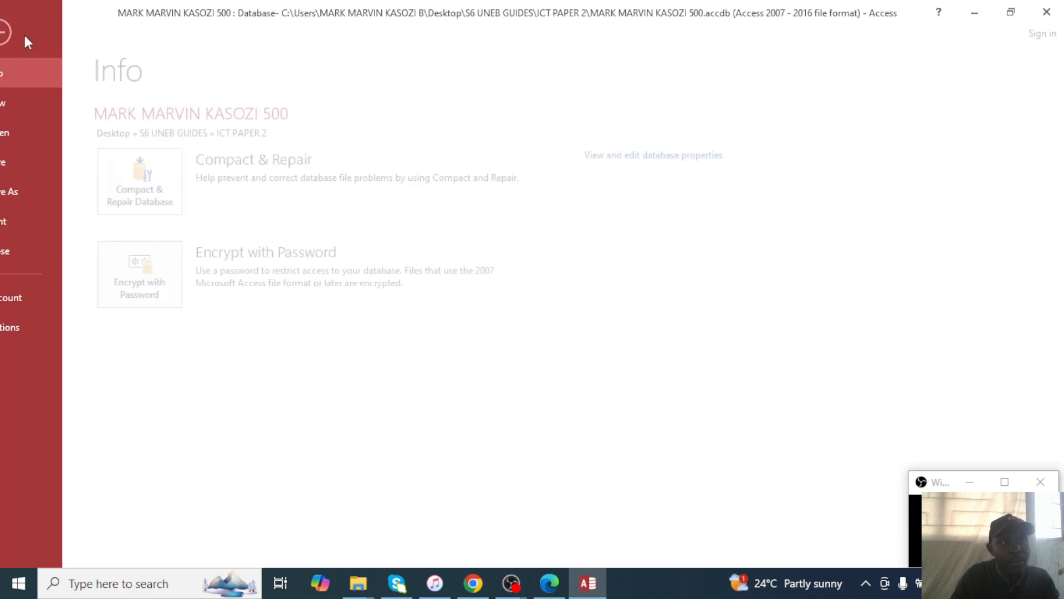
{"action": "left_click", "coordinate": [41, 222]}
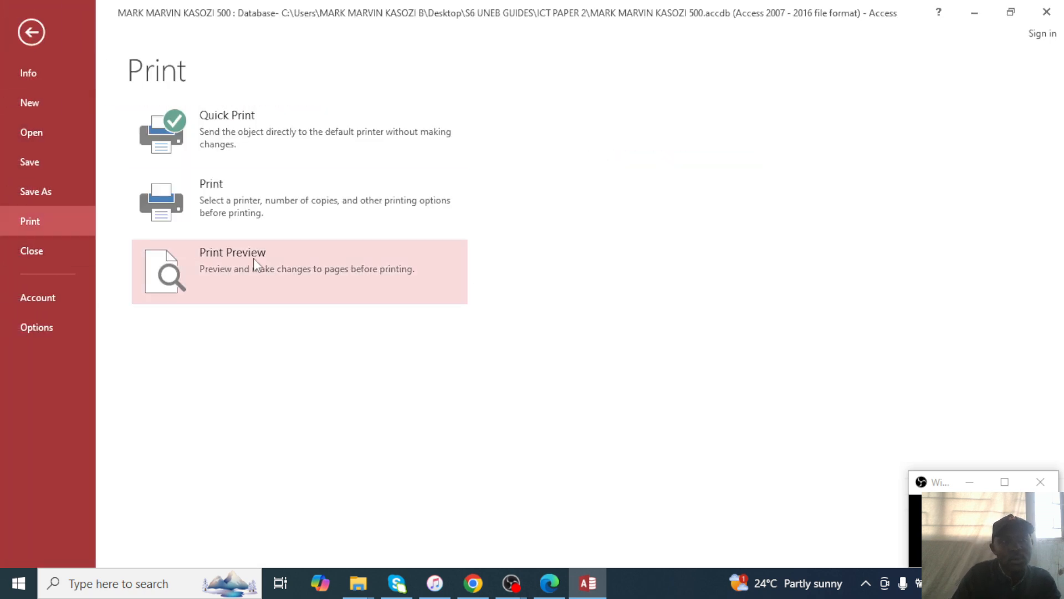
{"action": "left_click", "coordinate": [229, 214]}
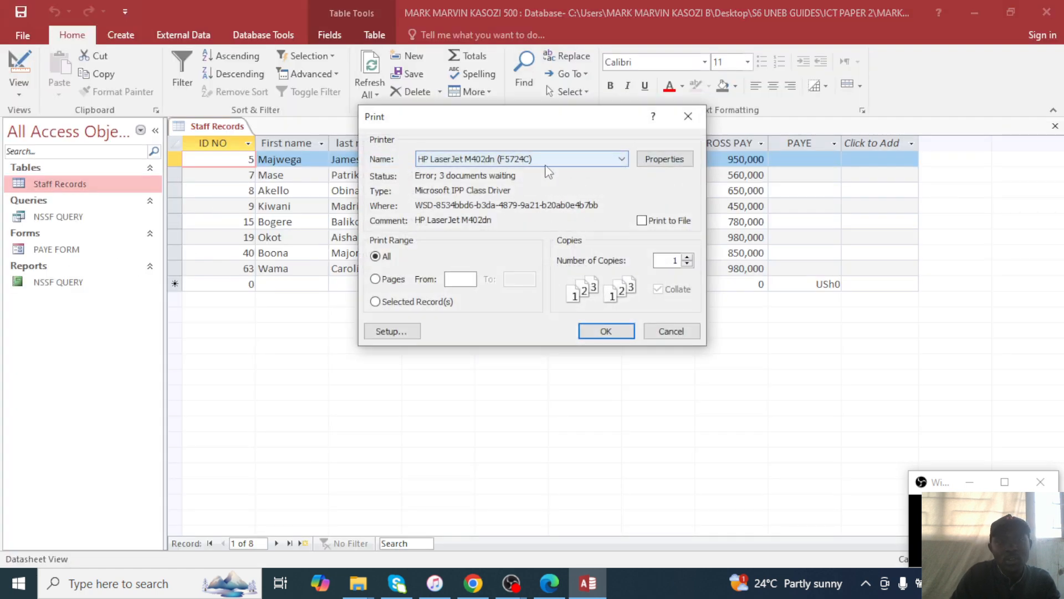
{"action": "left_click", "coordinate": [547, 160]}
{"action": "left_click", "coordinate": [547, 172]}
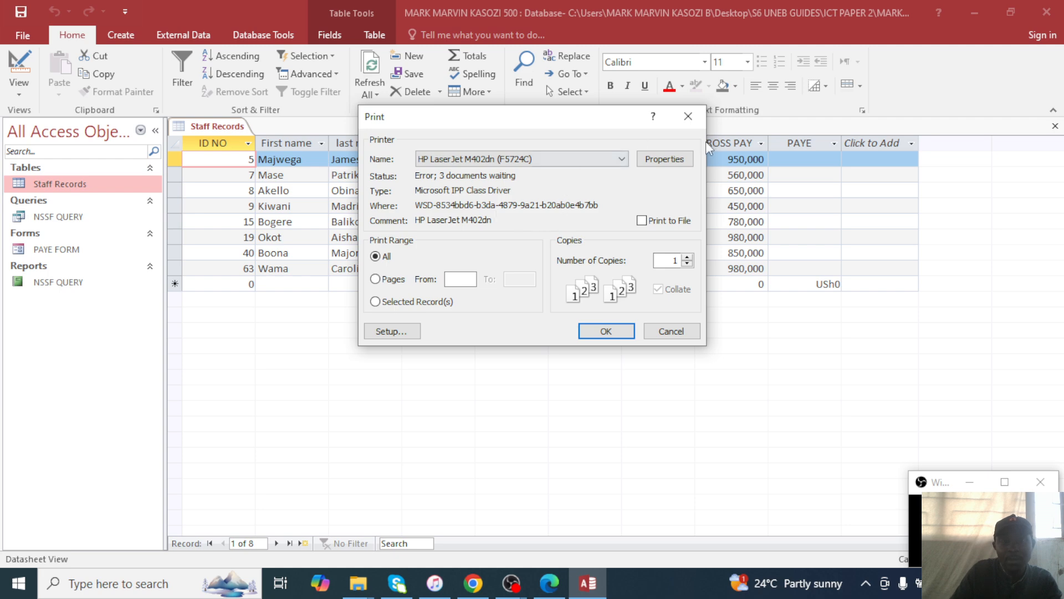
{"action": "left_click", "coordinate": [664, 159]}
{"action": "left_click", "coordinate": [537, 198]}
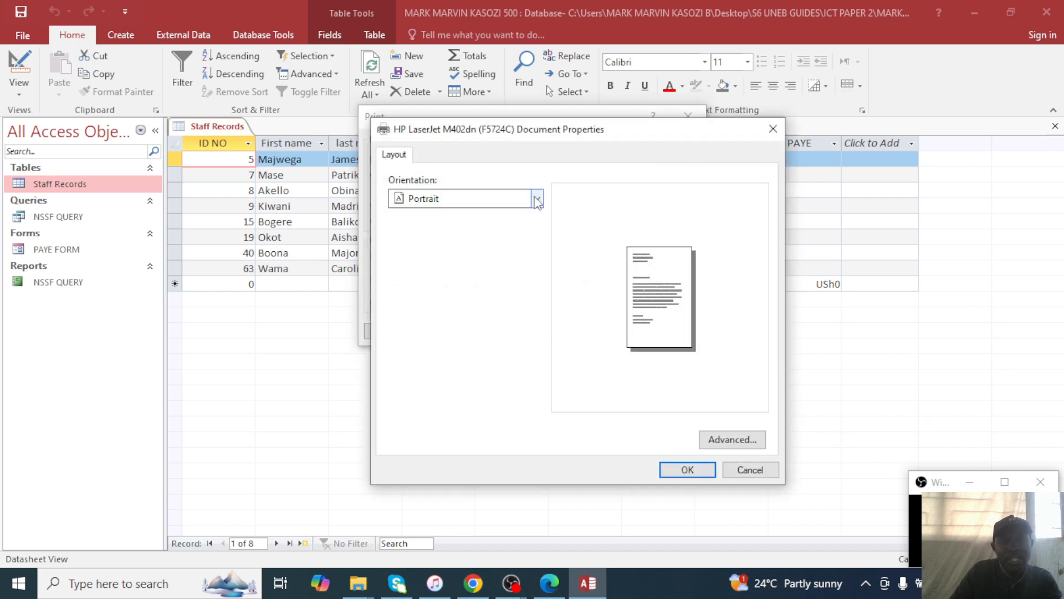
{"action": "left_click", "coordinate": [421, 215]}
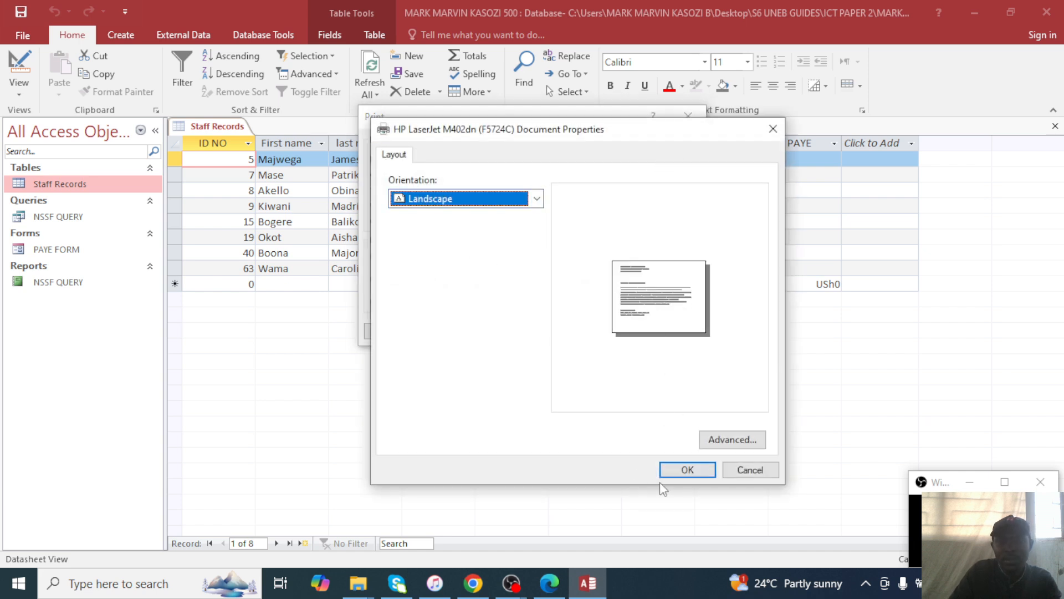
{"action": "left_click", "coordinate": [686, 470]}
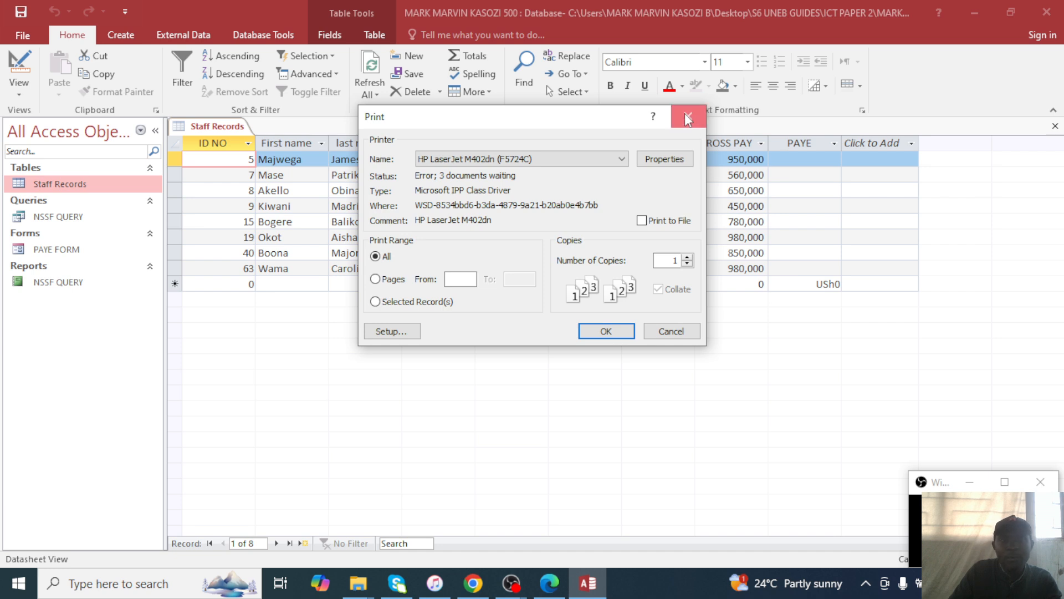
{"action": "left_click", "coordinate": [688, 118]}
Set the NSSF QUERY results' print orientation to landscape without printing, then open the PAYE FORM.
{"action": "double_click", "coordinate": [58, 216]}
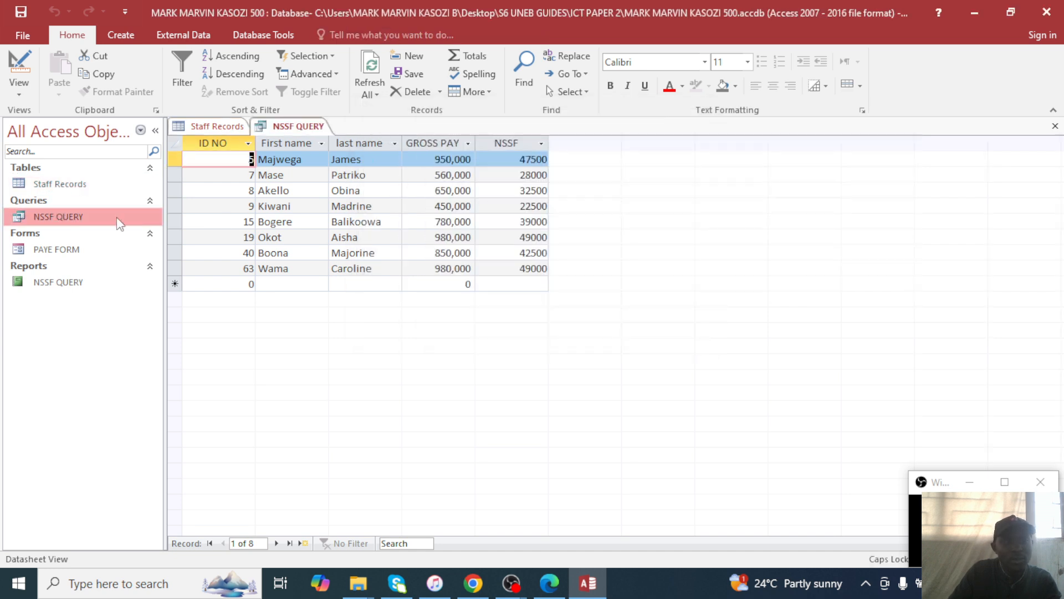
{"action": "left_click", "coordinate": [23, 35]}
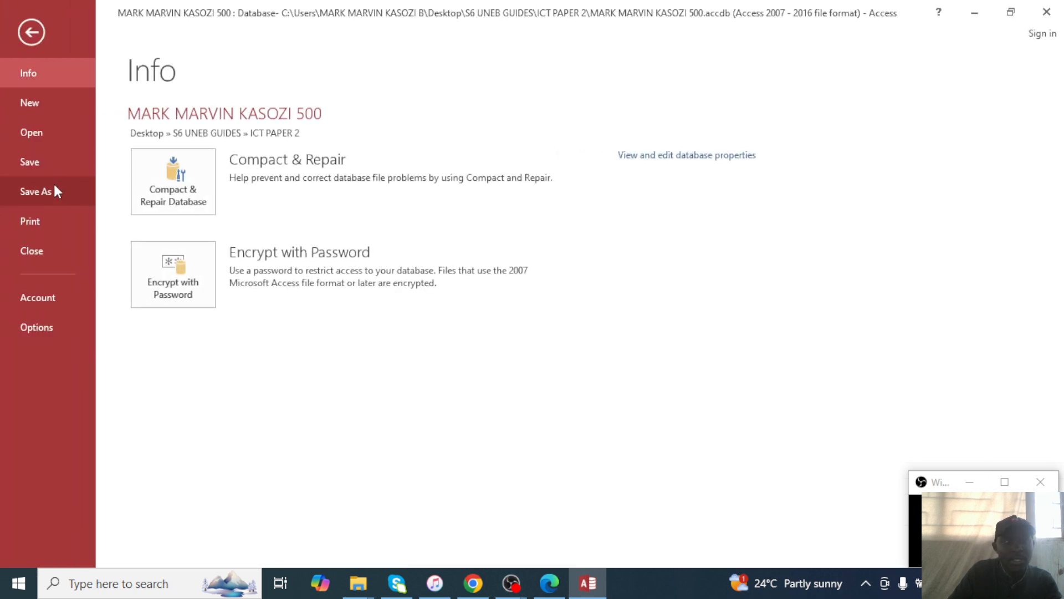
{"action": "left_click", "coordinate": [34, 220]}
{"action": "left_click", "coordinate": [258, 214]}
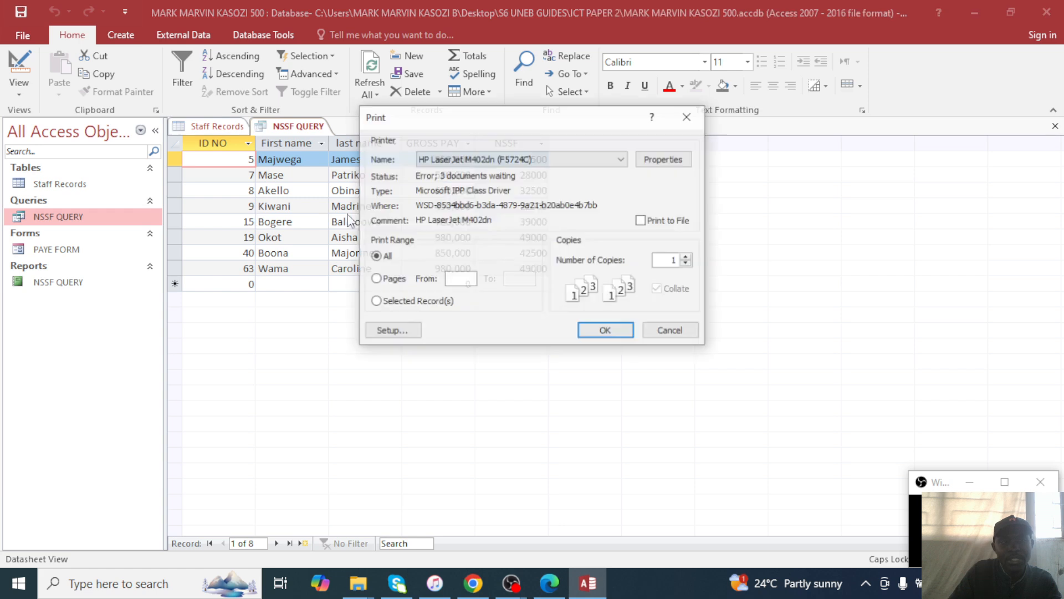
{"action": "left_click", "coordinate": [644, 160]}
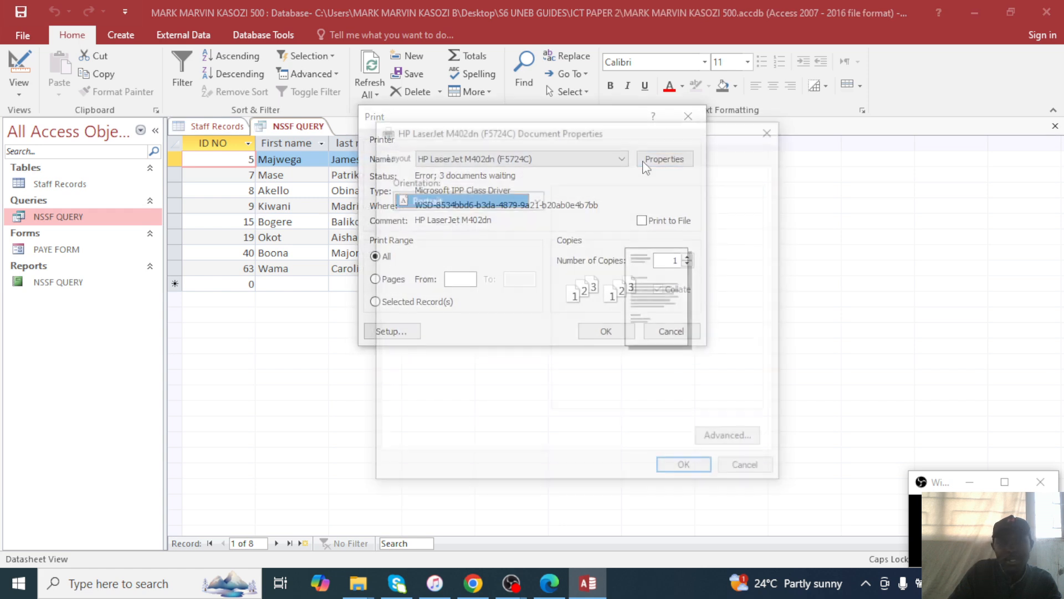
{"action": "left_click", "coordinate": [460, 198]}
{"action": "left_click", "coordinate": [460, 216]}
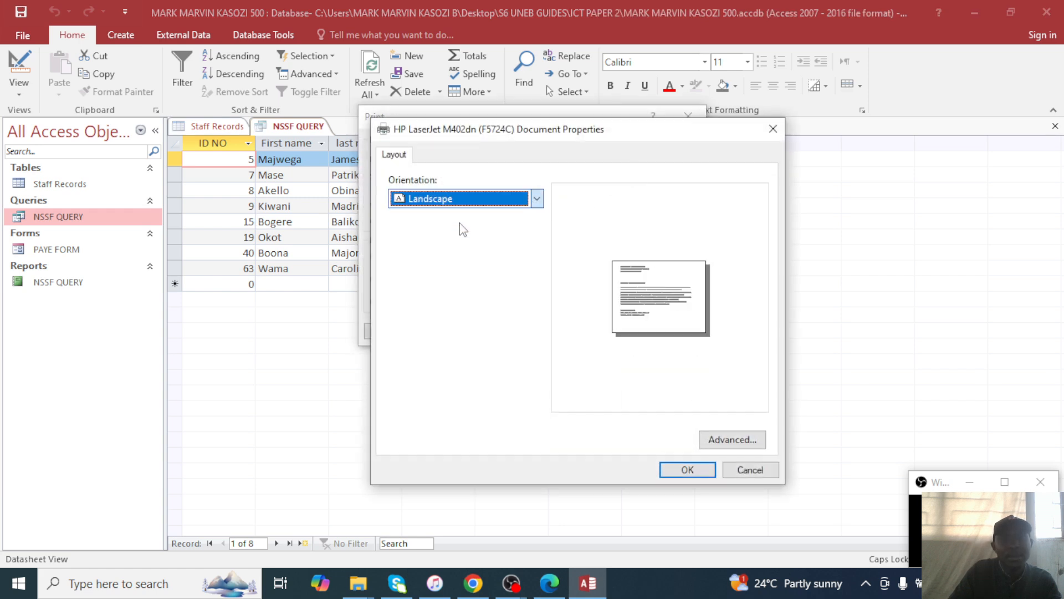
{"action": "left_click", "coordinate": [671, 471]}
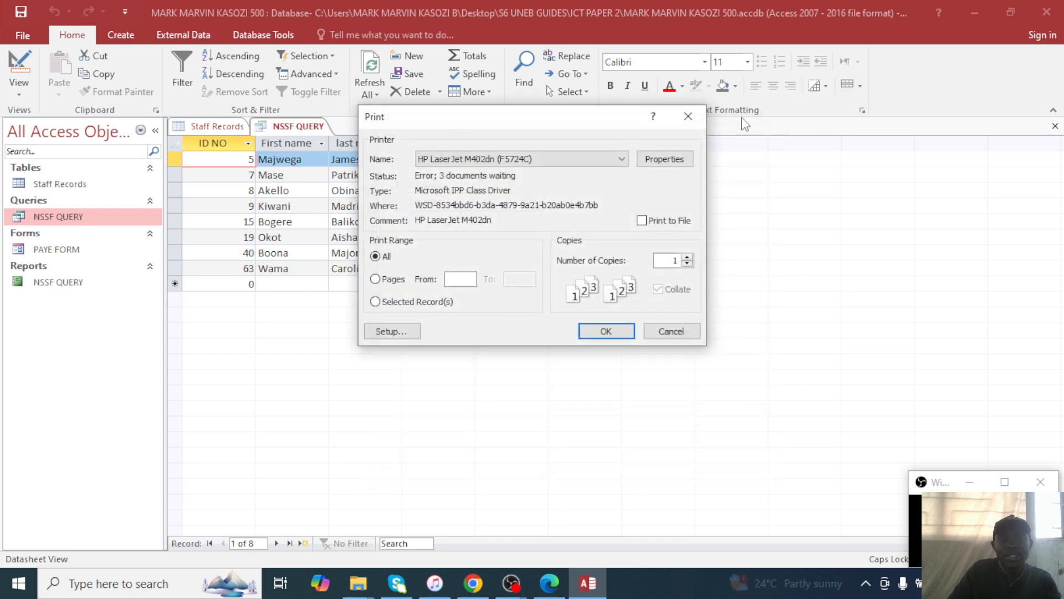
{"action": "left_click", "coordinate": [688, 116]}
{"action": "double_click", "coordinate": [69, 250]}
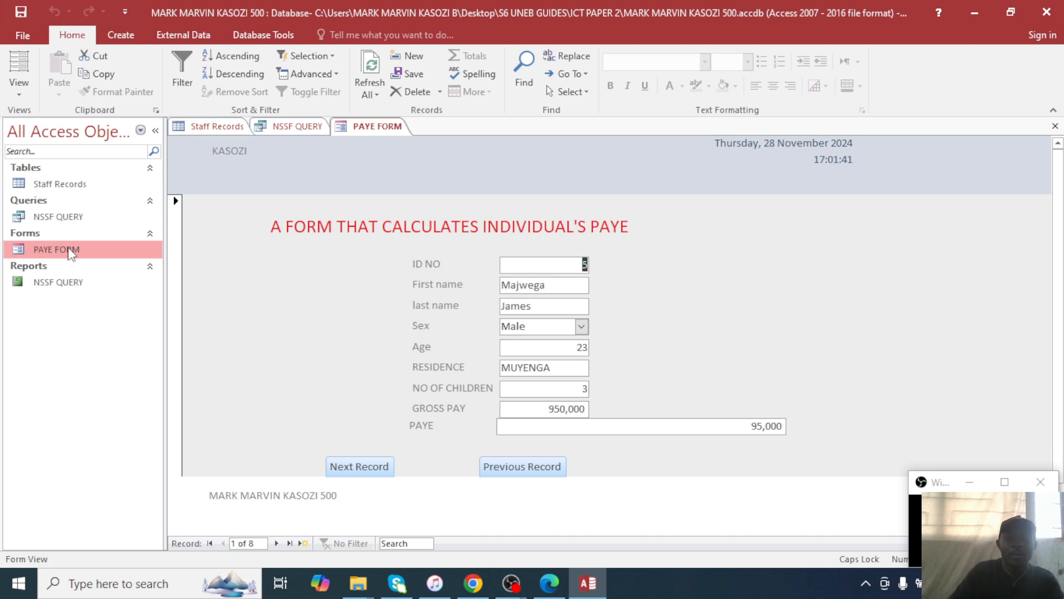
Set the PAYE FORM's print orientation to landscape without printing.
{"action": "key", "text": "ctrl+p"}
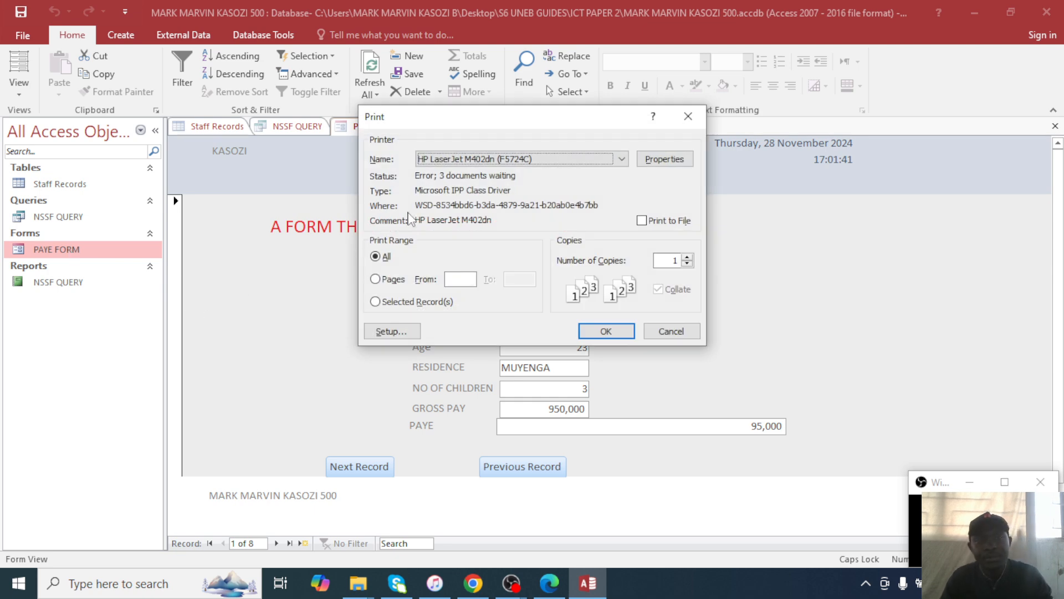
{"action": "left_click", "coordinate": [659, 159]}
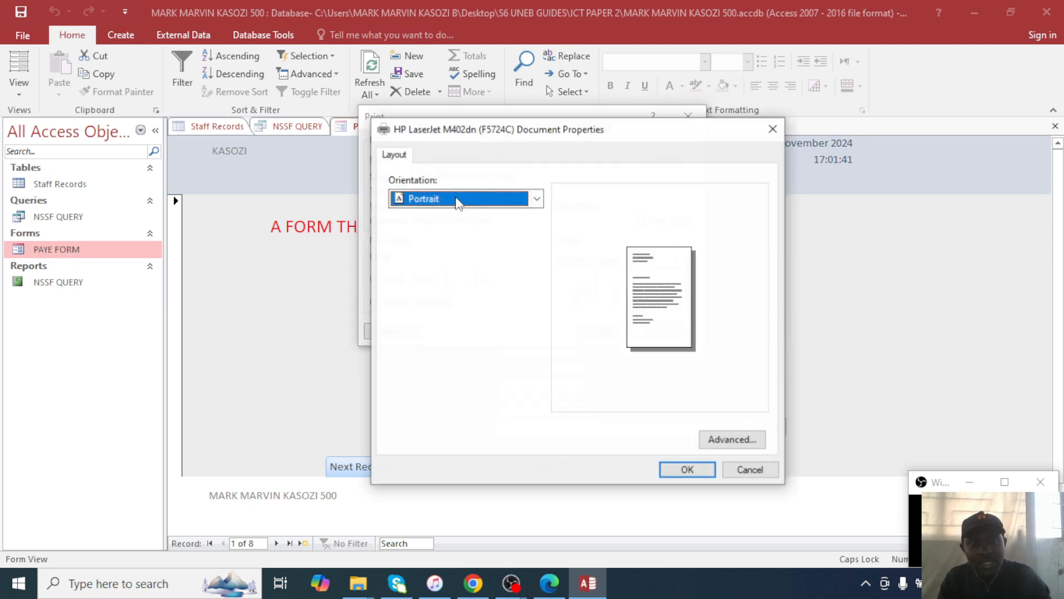
{"action": "left_click", "coordinate": [474, 204]}
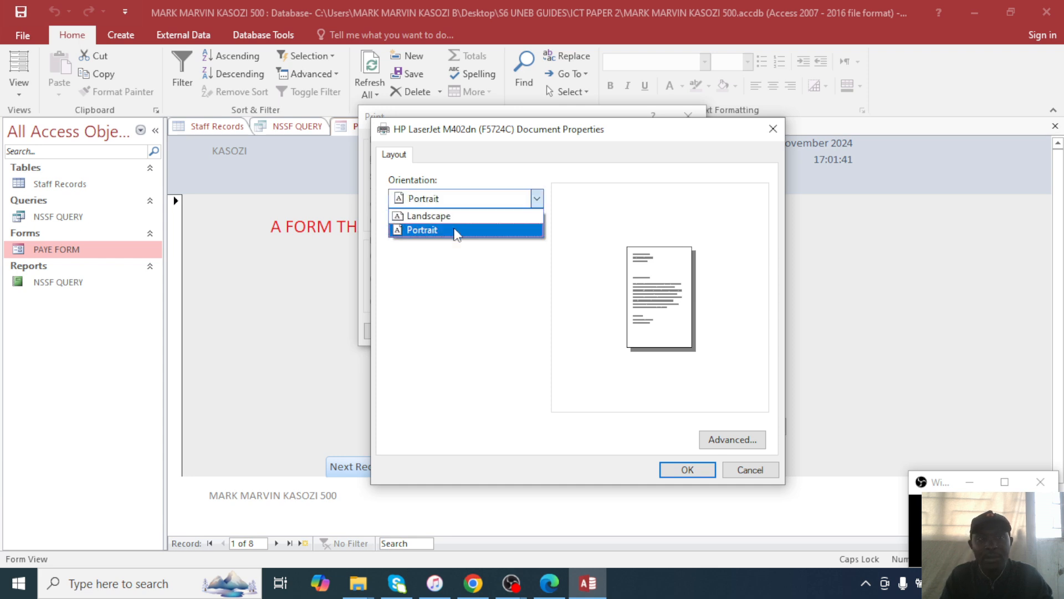
{"action": "left_click", "coordinate": [444, 216]}
{"action": "left_click", "coordinate": [687, 470]}
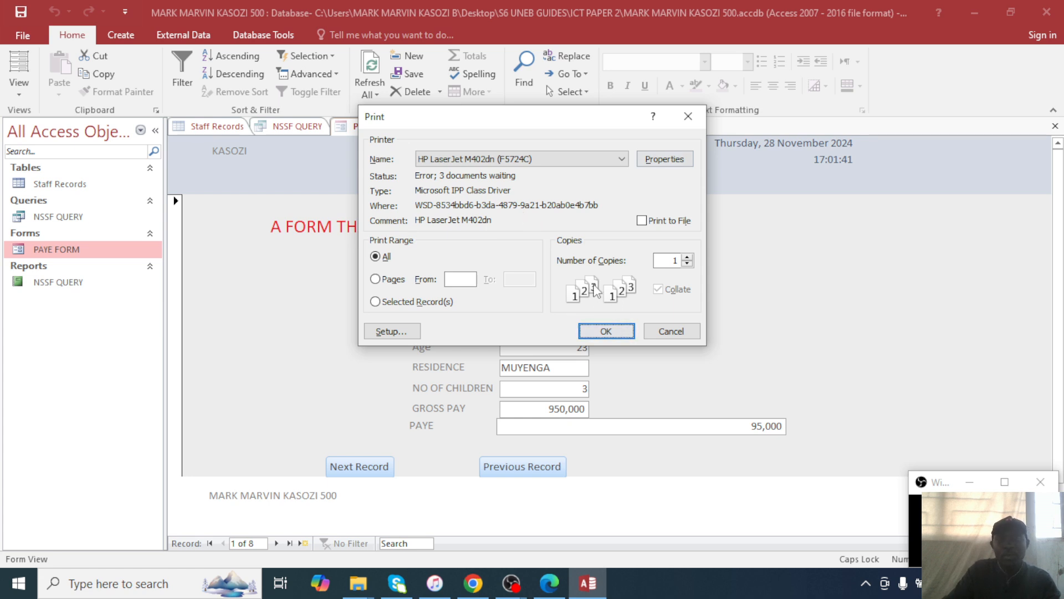
{"action": "left_click", "coordinate": [665, 161]}
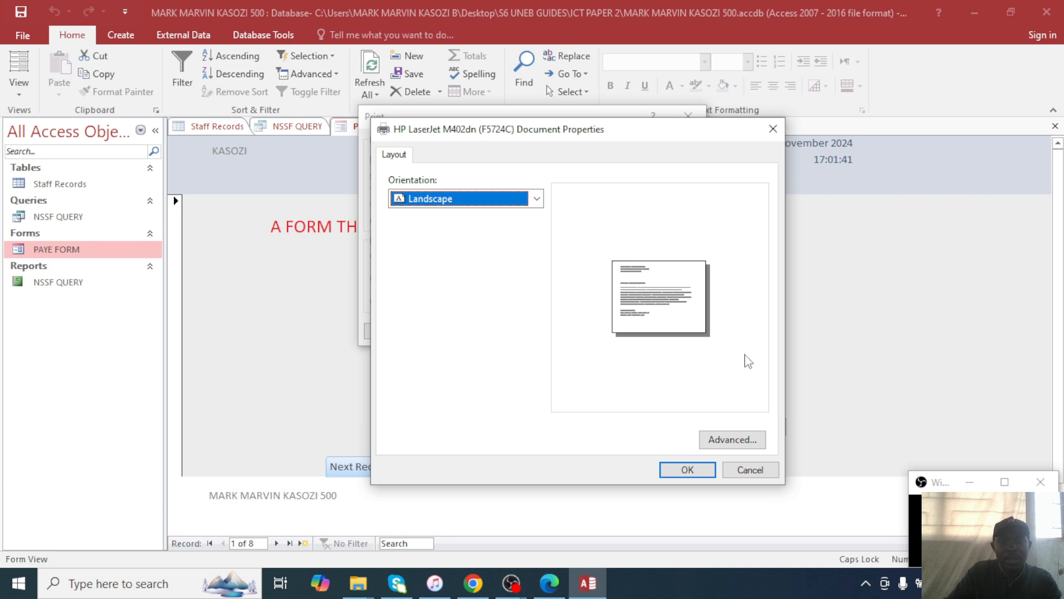
{"action": "left_click", "coordinate": [773, 129]}
{"action": "left_click", "coordinate": [688, 116]}
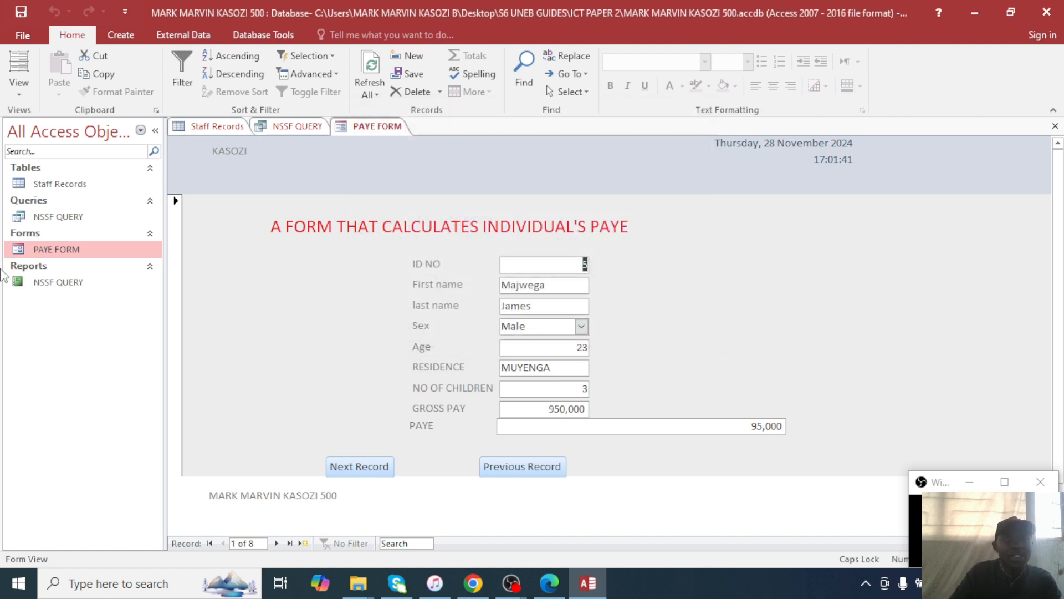
Open the NSSF QUERY report, set its page orientation, and print it.
{"action": "left_click", "coordinate": [57, 269]}
{"action": "left_click", "coordinate": [63, 268]}
{"action": "double_click", "coordinate": [58, 282]}
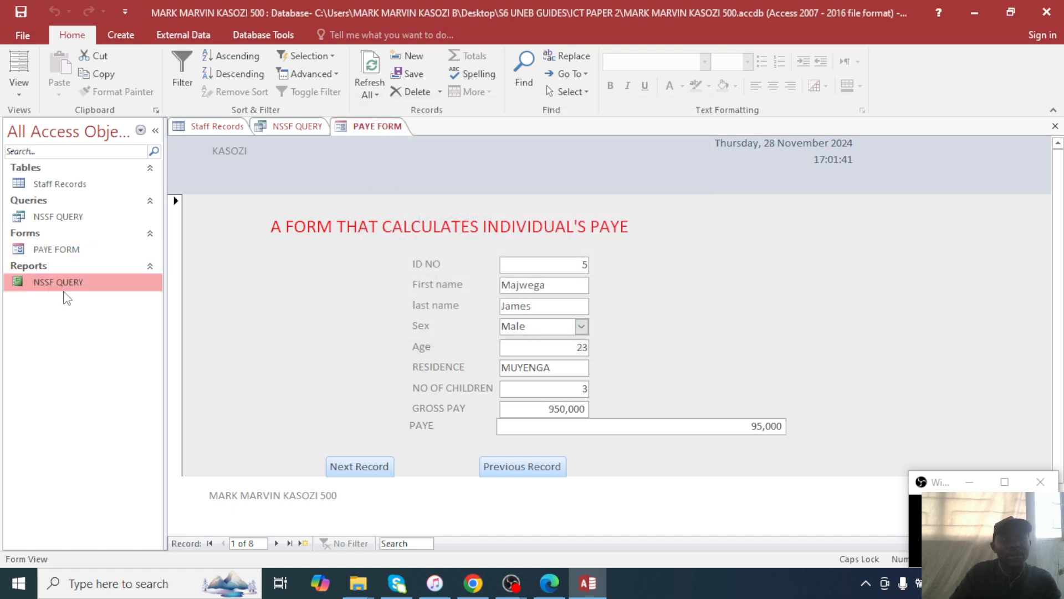
{"action": "key", "text": "ctrl+p"}
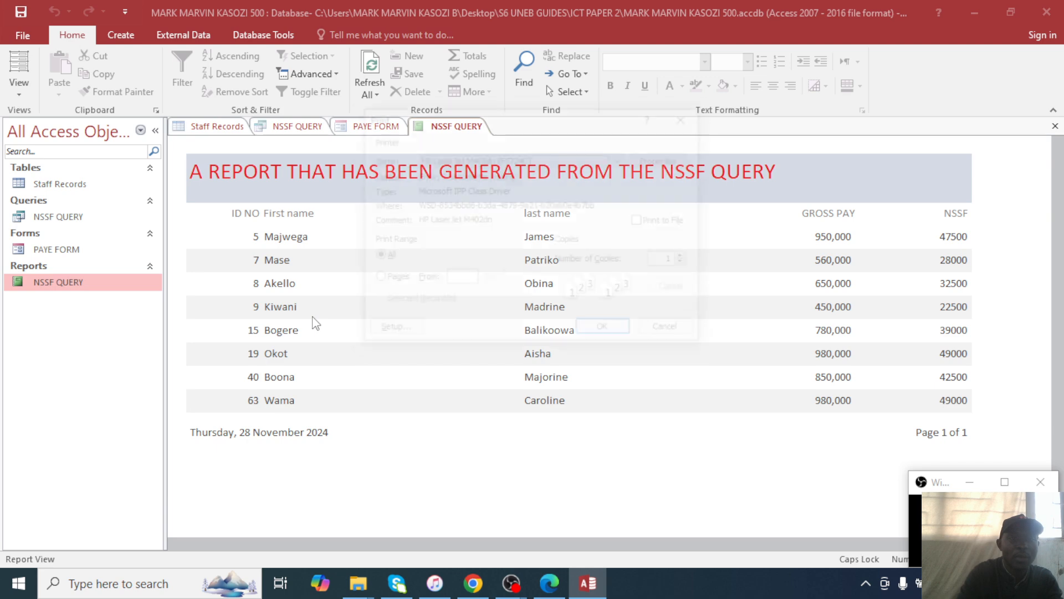
{"action": "left_click", "coordinate": [666, 159]}
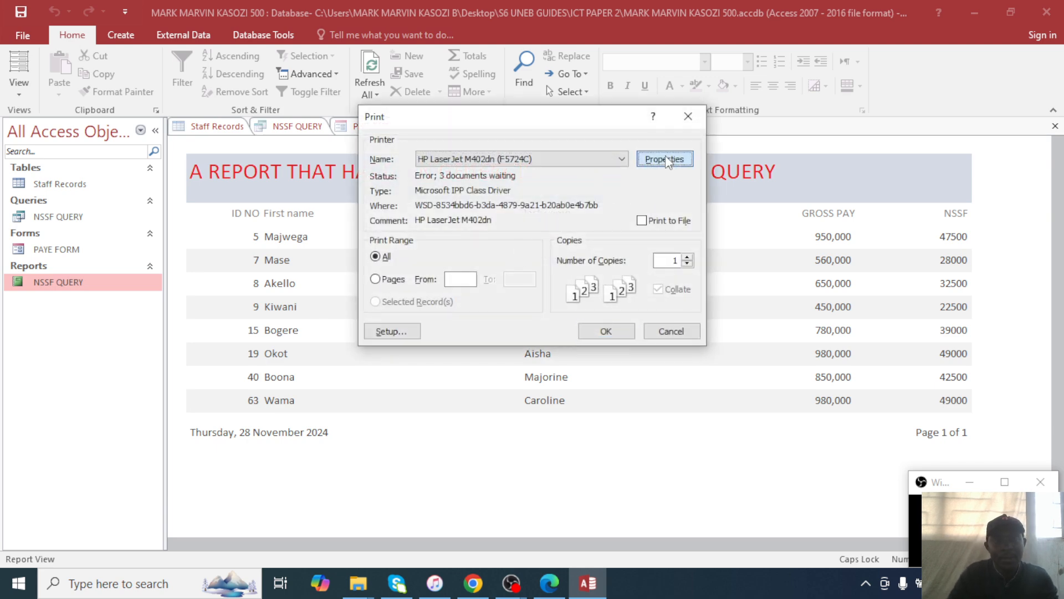
{"action": "left_click", "coordinate": [536, 198]}
{"action": "left_click", "coordinate": [490, 230]}
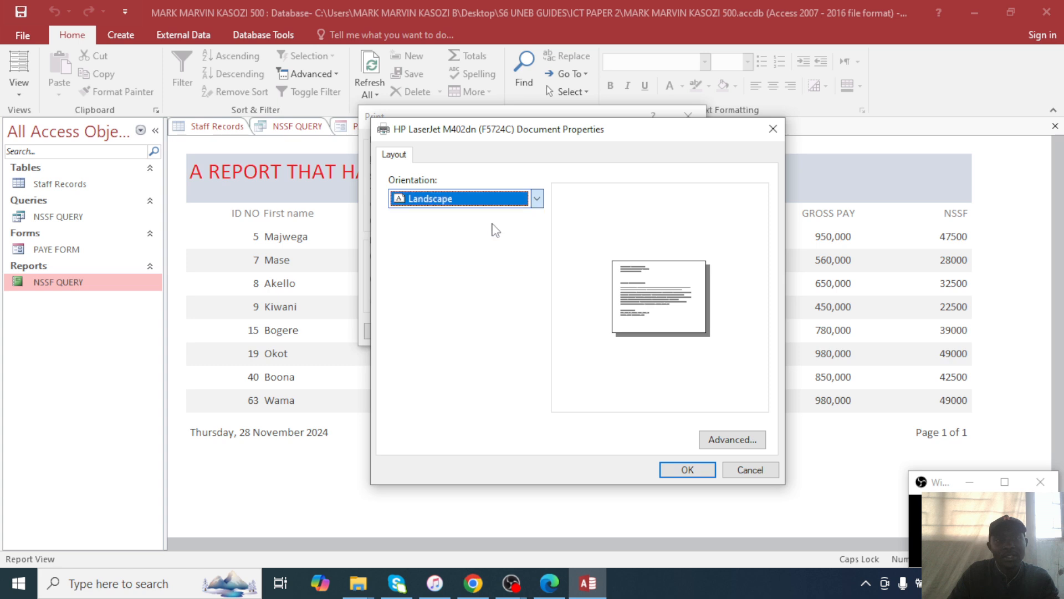
{"action": "left_click", "coordinate": [671, 467]}
{"action": "left_click", "coordinate": [606, 331]}
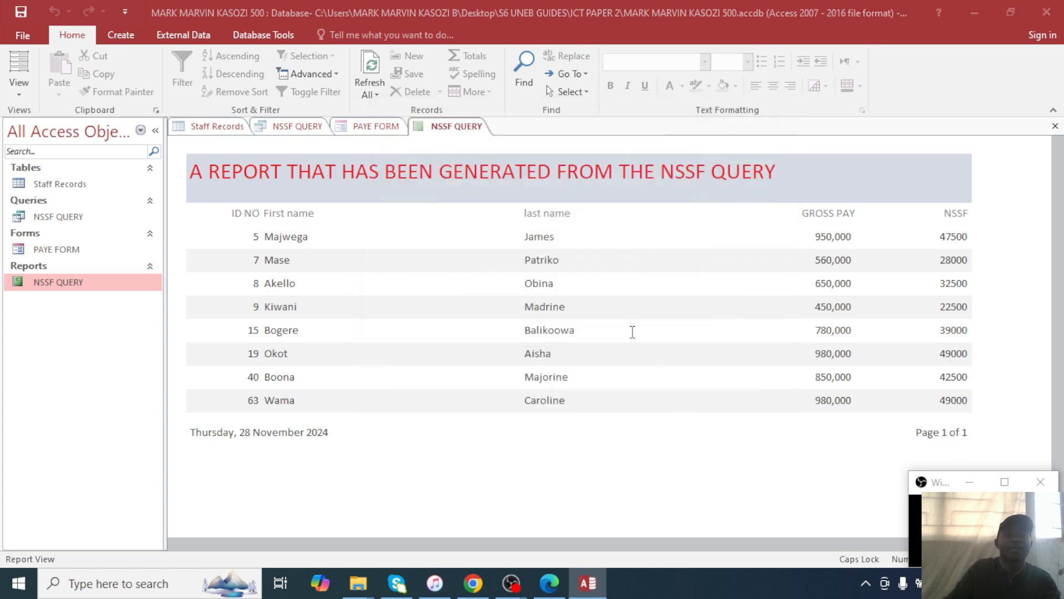
Close all open object tabs and the Access database window.
{"action": "left_click", "coordinate": [1055, 126]}
{"action": "left_click", "coordinate": [1055, 126]}
{"action": "left_click", "coordinate": [1055, 126]}
{"action": "left_click", "coordinate": [1055, 125]}
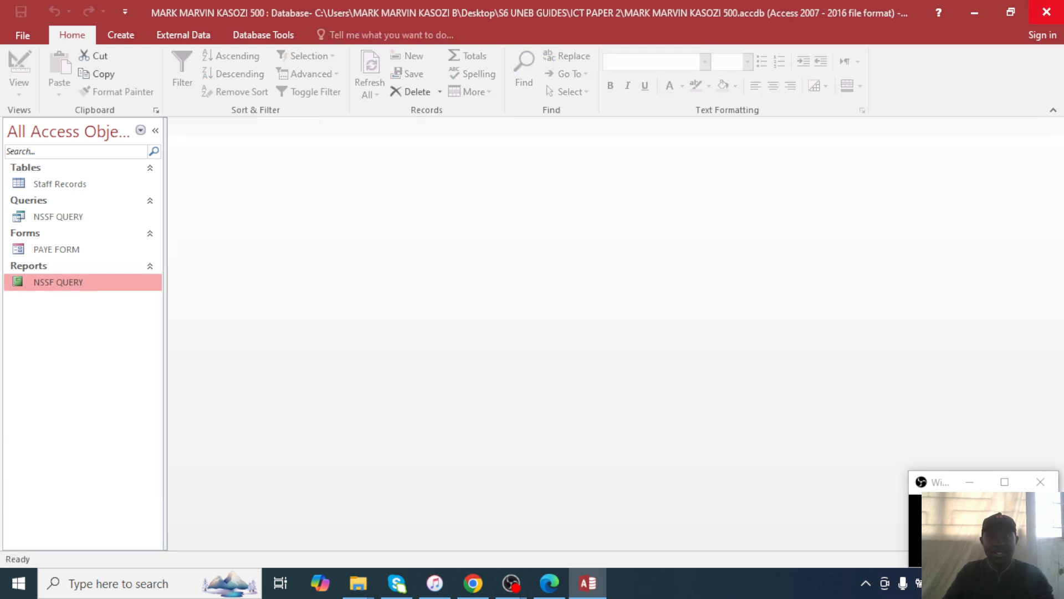
{"action": "left_click", "coordinate": [1047, 12]}
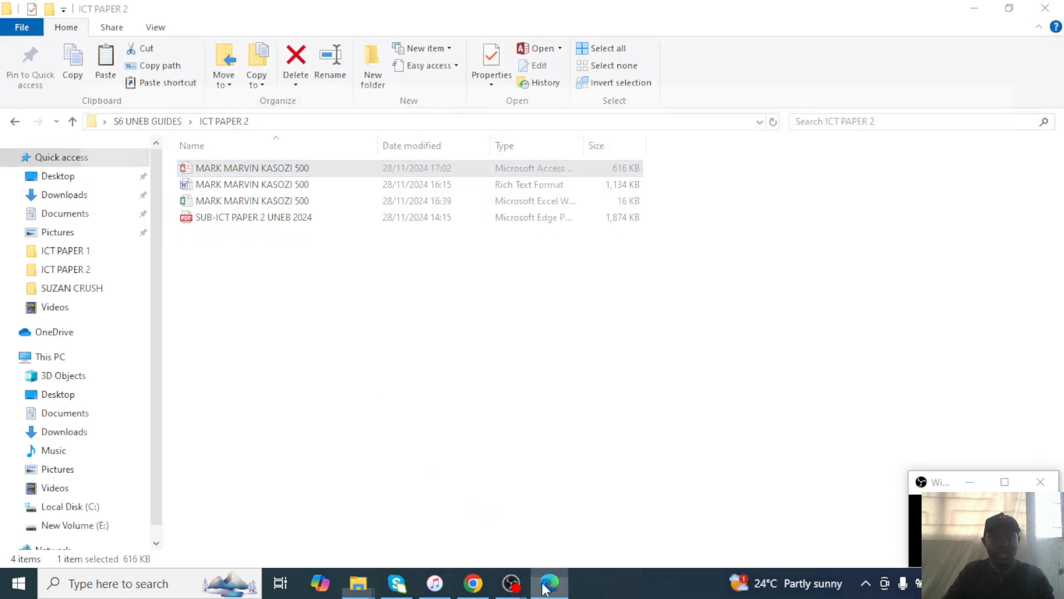
Read question 3's presentation requirements (a)–(f) on page 3 of the exam PDF.
{"action": "left_click", "coordinate": [549, 583]}
{"action": "scroll", "coordinate": [421, 424], "scroll_direction": "up", "scroll_amount": 15}
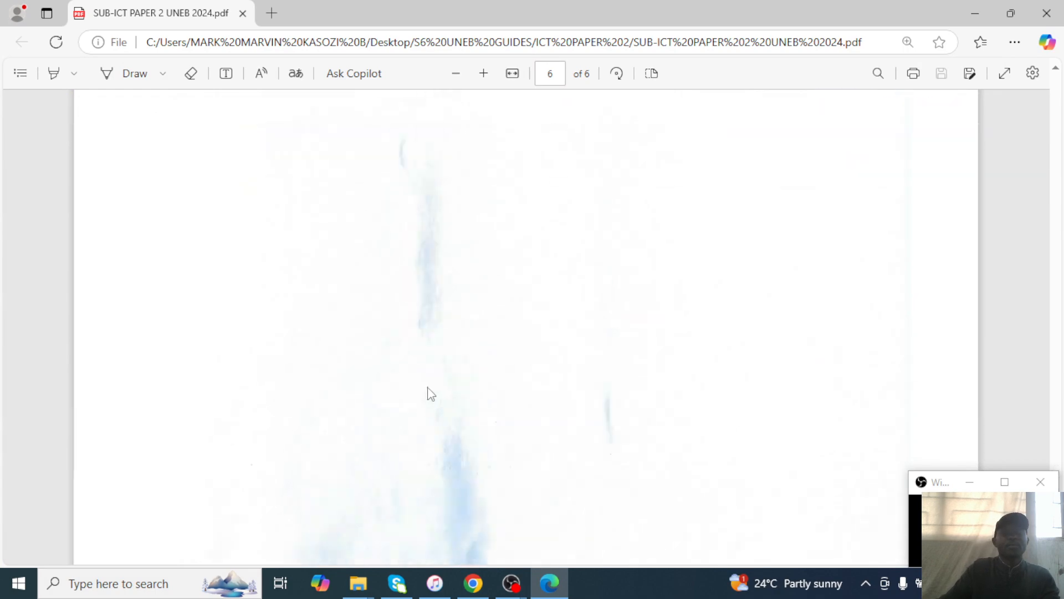
{"action": "scroll", "coordinate": [434, 394], "scroll_direction": "up", "scroll_amount": 12}
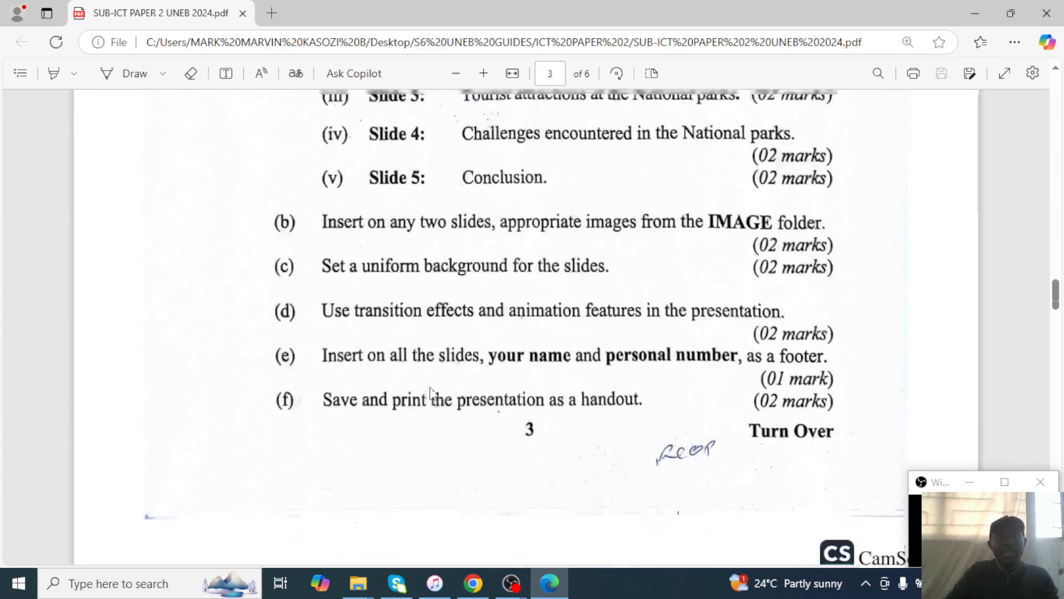
{"action": "scroll", "coordinate": [434, 394], "scroll_direction": "down", "scroll_amount": 1}
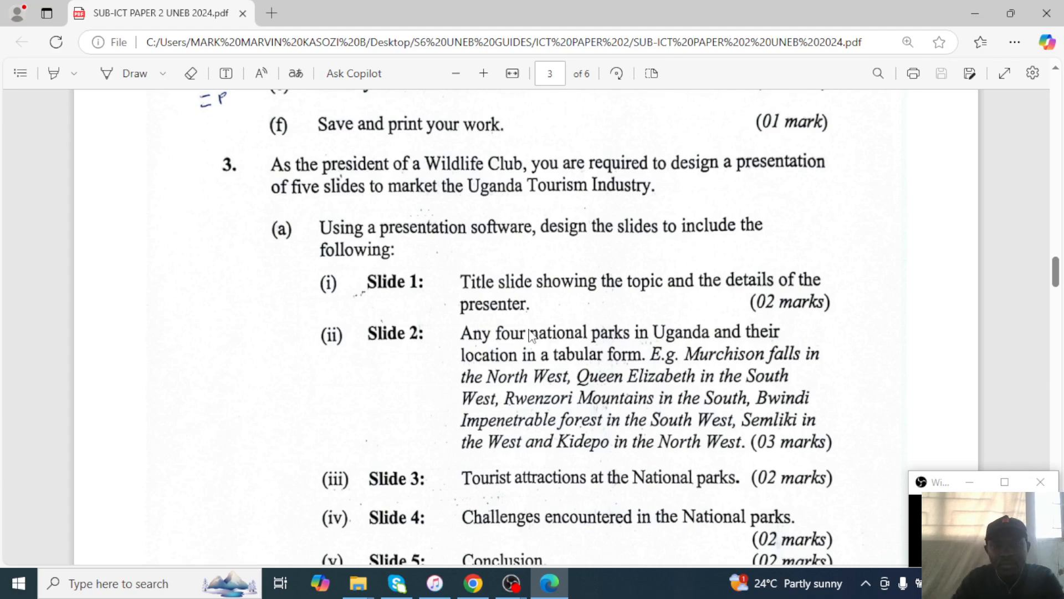
{"action": "scroll", "coordinate": [532, 338], "scroll_direction": "down", "scroll_amount": 6}
{"action": "scroll", "coordinate": [561, 355], "scroll_direction": "up", "scroll_amount": 5}
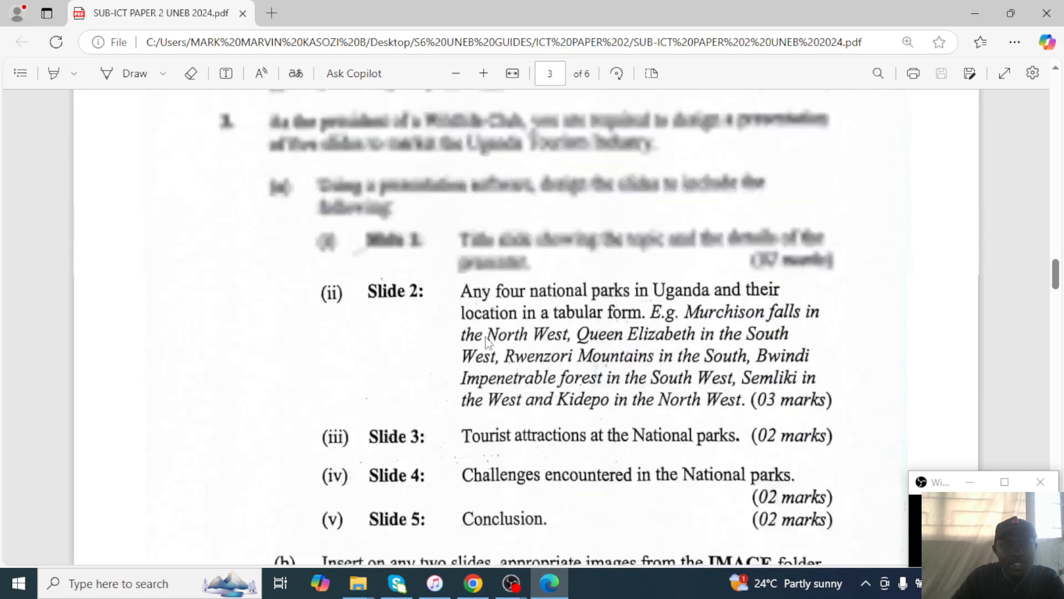
{"action": "scroll", "coordinate": [492, 349], "scroll_direction": "down", "scroll_amount": 4}
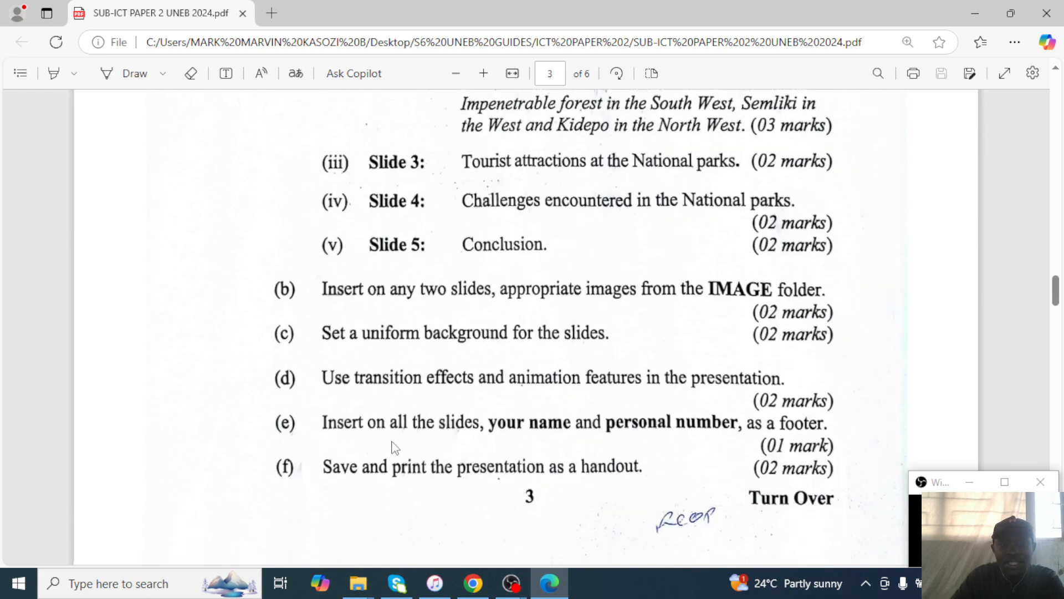
{"action": "scroll", "coordinate": [392, 446], "scroll_direction": "down", "scroll_amount": 3}
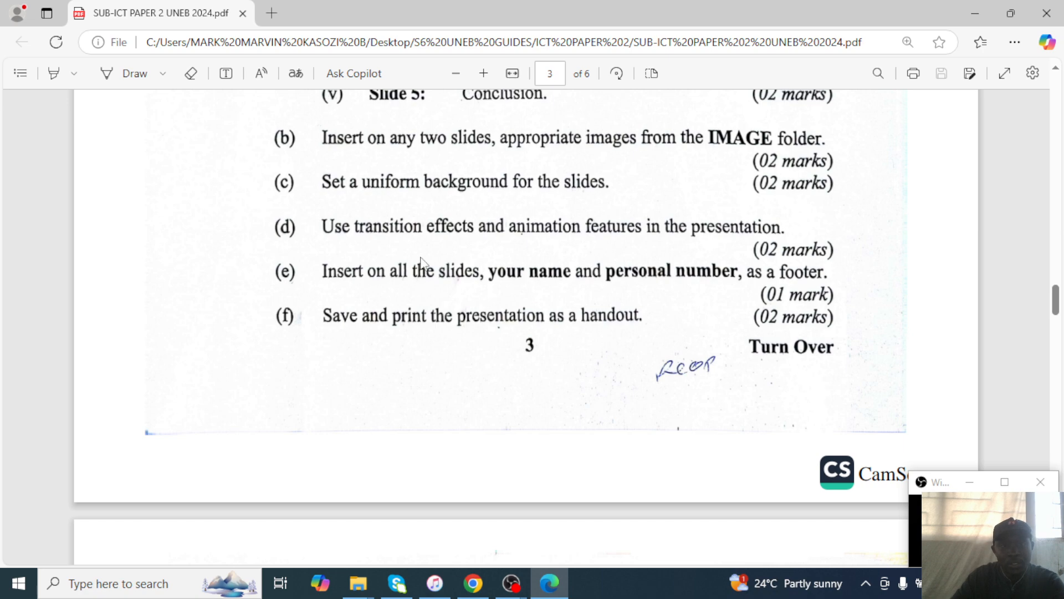
{"action": "left_click", "coordinate": [976, 14]}
Create a new PowerPoint presentation in ICT PAPER 2 named with the candidate's name and 500.
{"action": "right_click", "coordinate": [226, 303]}
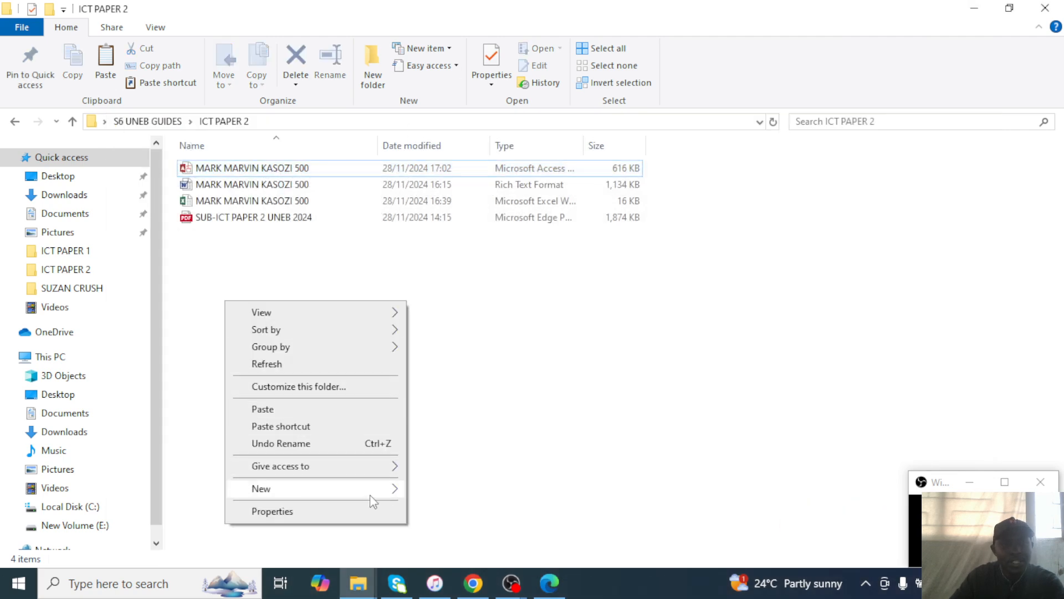
{"action": "mouse_move", "coordinate": [372, 491]}
{"action": "left_click", "coordinate": [504, 403]}
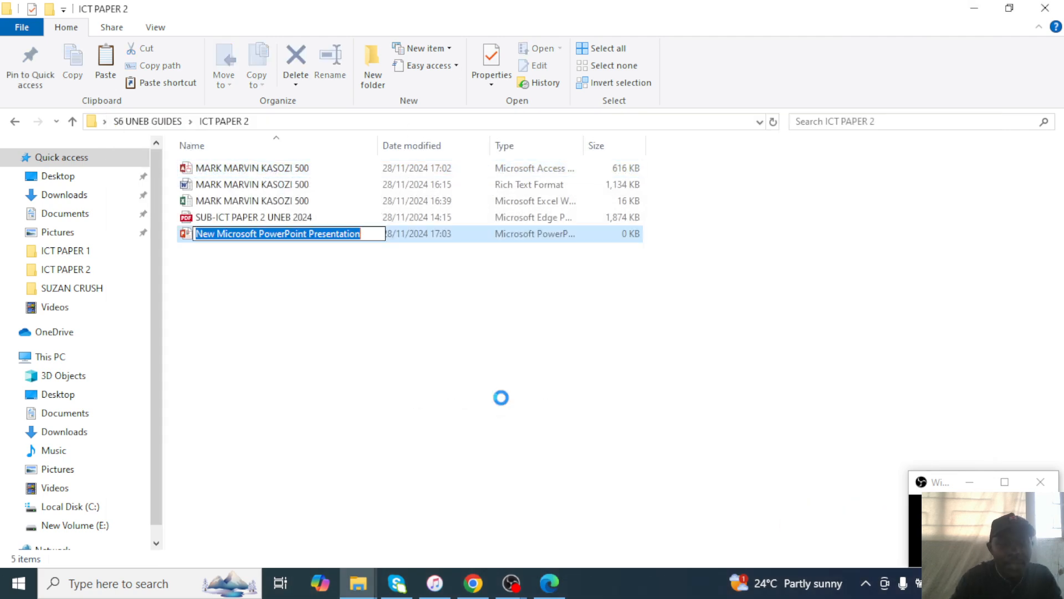
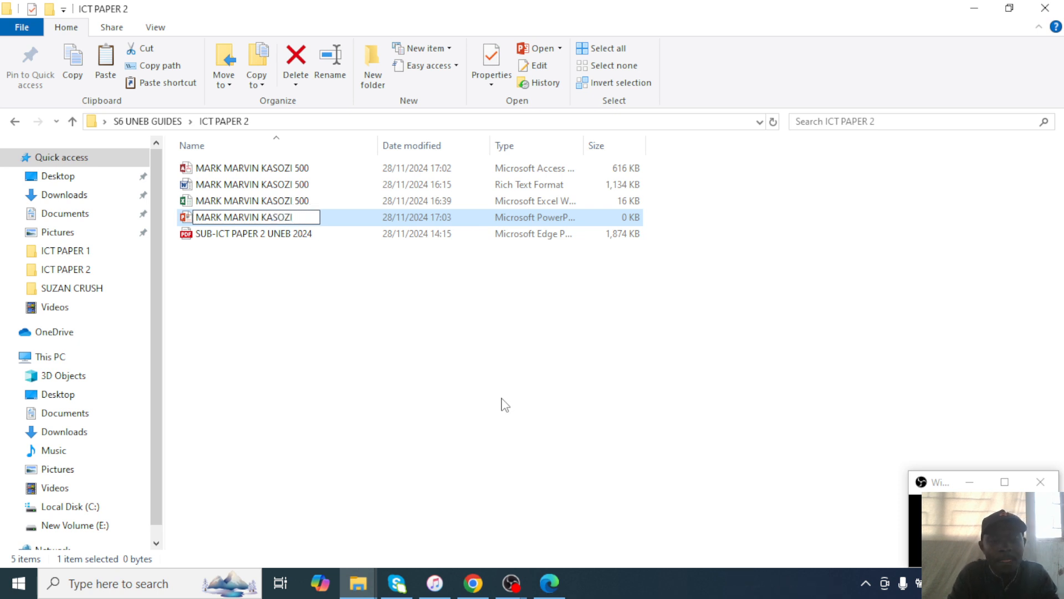
{"action": "type", "text": "500"}
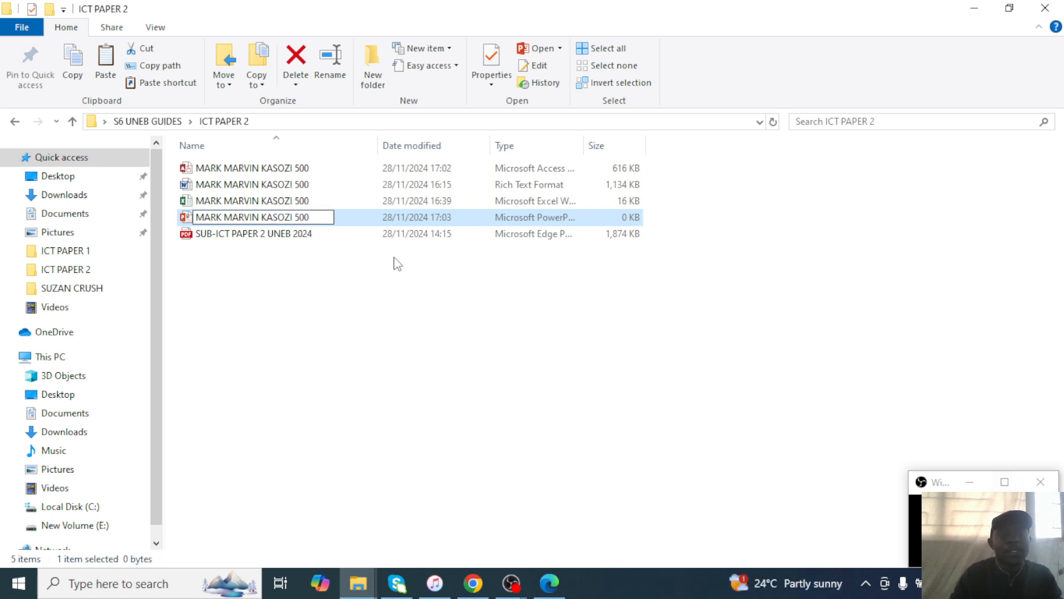
{"action": "left_click", "coordinate": [359, 219]}
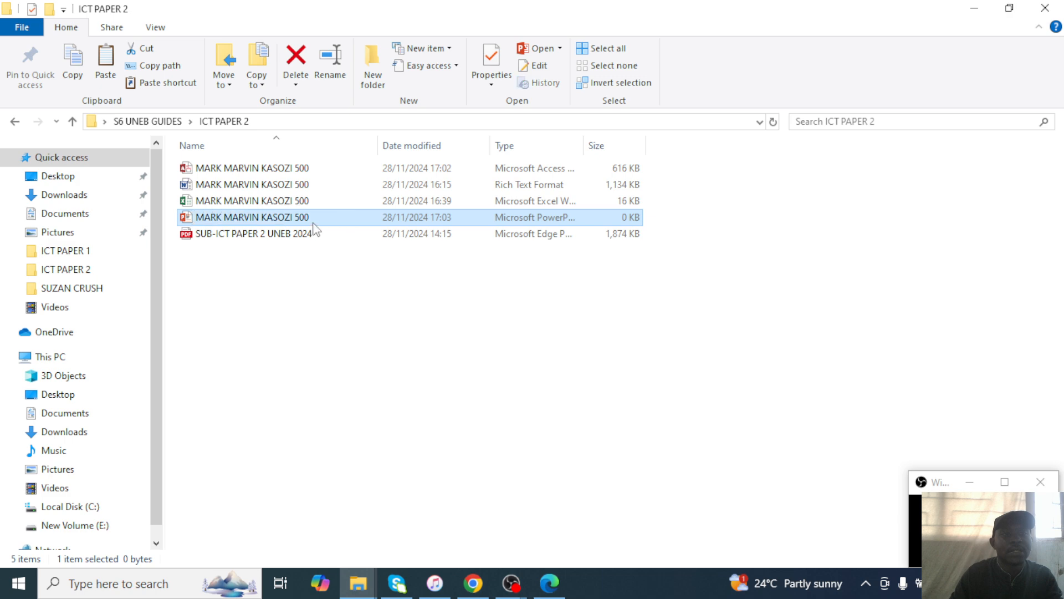
{"action": "left_click", "coordinate": [297, 221]}
{"action": "left_click", "coordinate": [208, 188]}
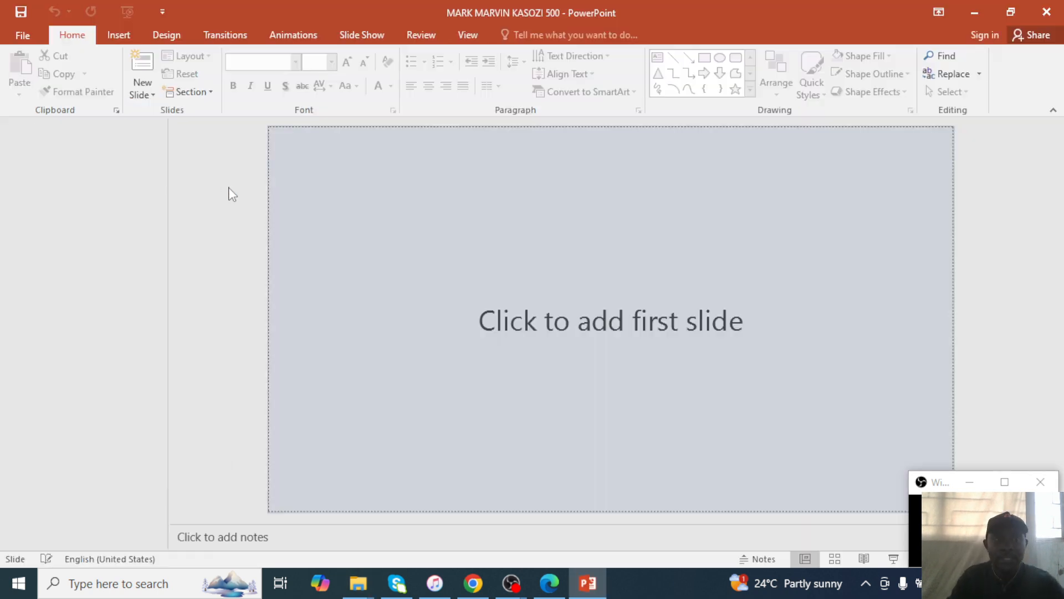
Reread question 3's slide requirements in the exam PDF.
{"action": "left_click", "coordinate": [549, 583]}
{"action": "scroll", "coordinate": [410, 476], "scroll_direction": "up", "scroll_amount": 10}
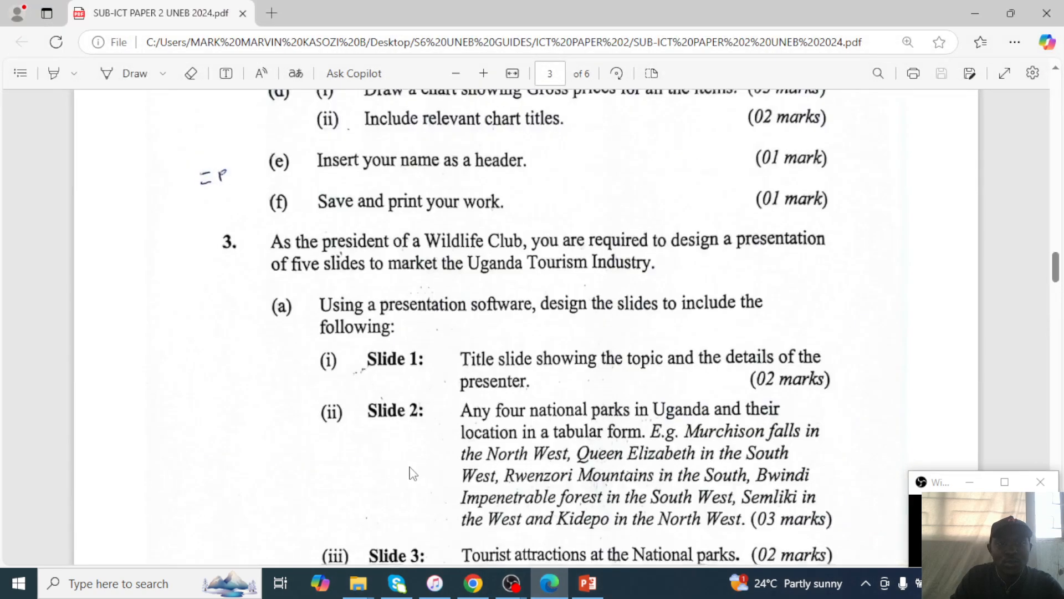
{"action": "scroll", "coordinate": [412, 472], "scroll_direction": "down", "scroll_amount": 3}
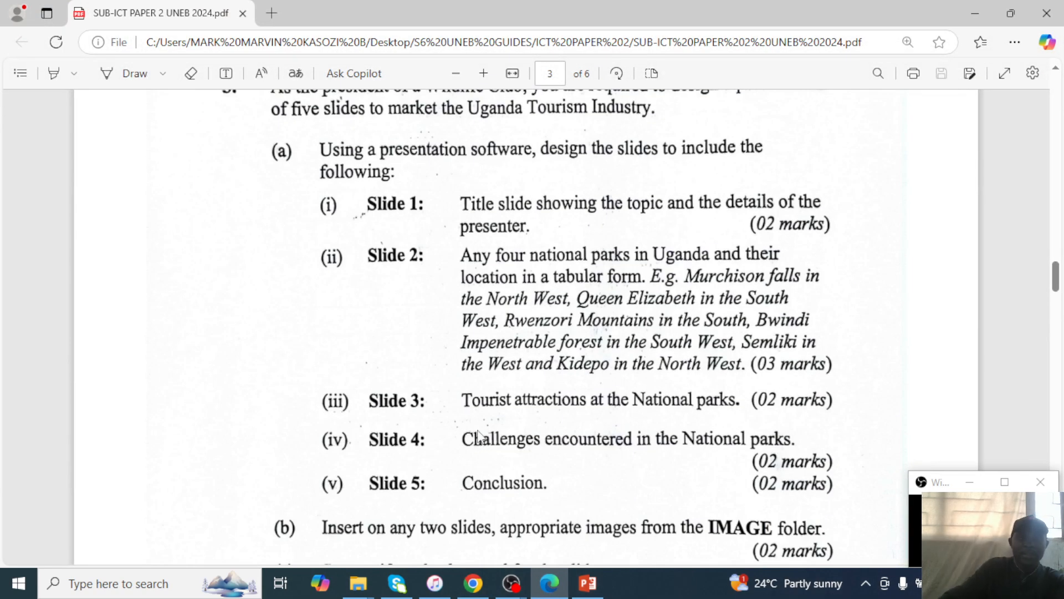
{"action": "scroll", "coordinate": [468, 371], "scroll_direction": "up", "scroll_amount": 7}
{"action": "scroll", "coordinate": [468, 371], "scroll_direction": "down", "scroll_amount": 4}
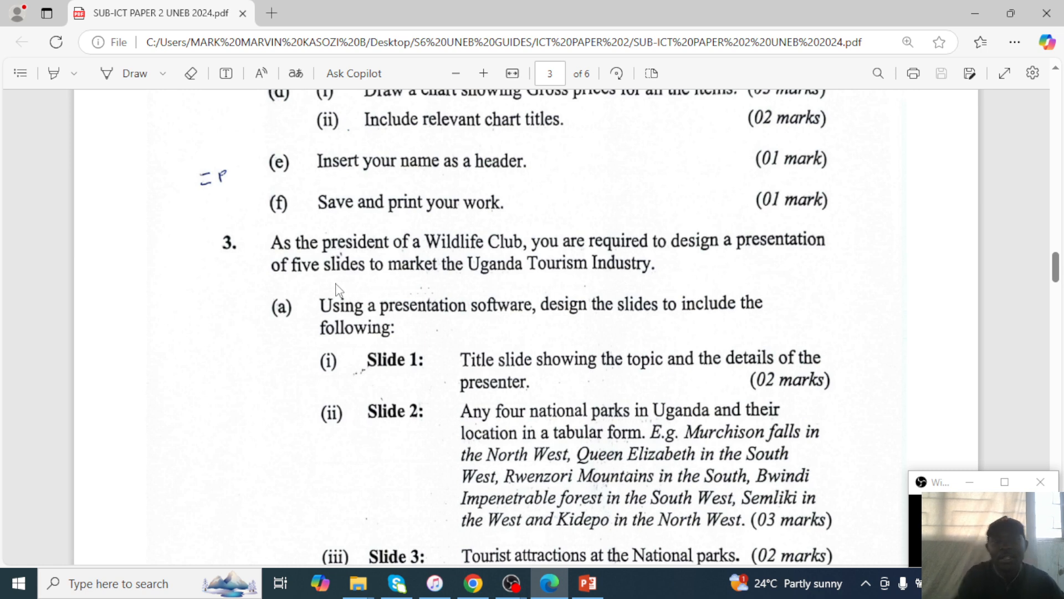
{"action": "left_click", "coordinate": [978, 5]}
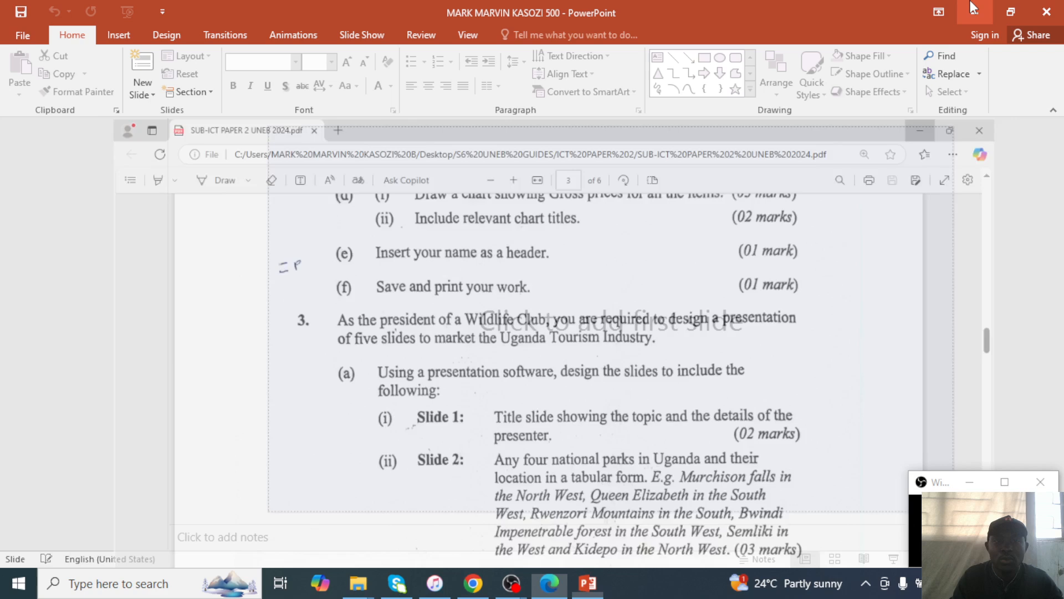
Add a Title Slide as the presentation's first slide.
{"action": "left_click", "coordinate": [144, 88]}
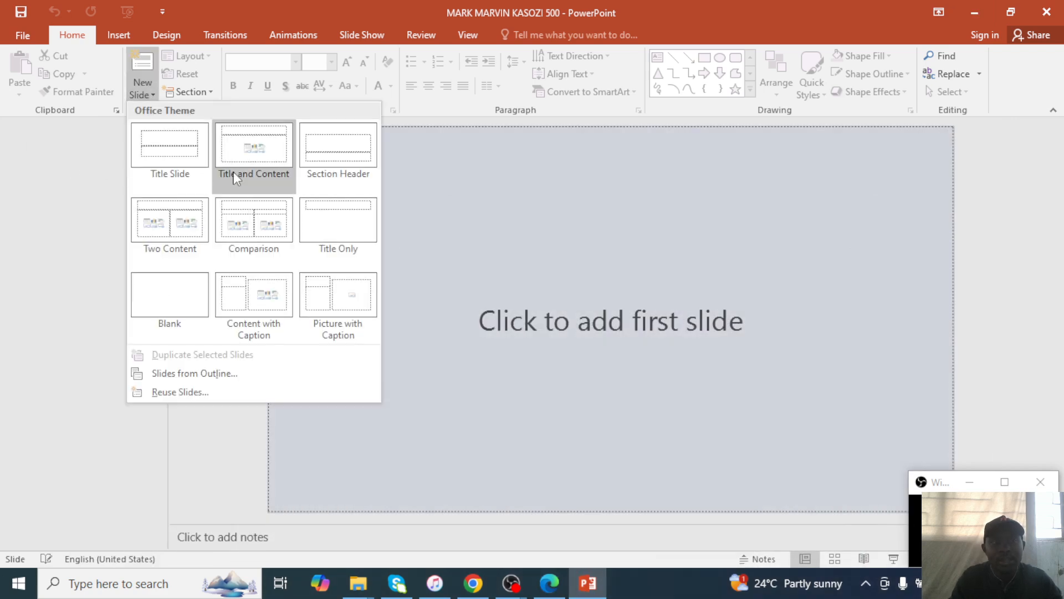
{"action": "left_click", "coordinate": [171, 166]}
{"action": "left_click", "coordinate": [545, 271]}
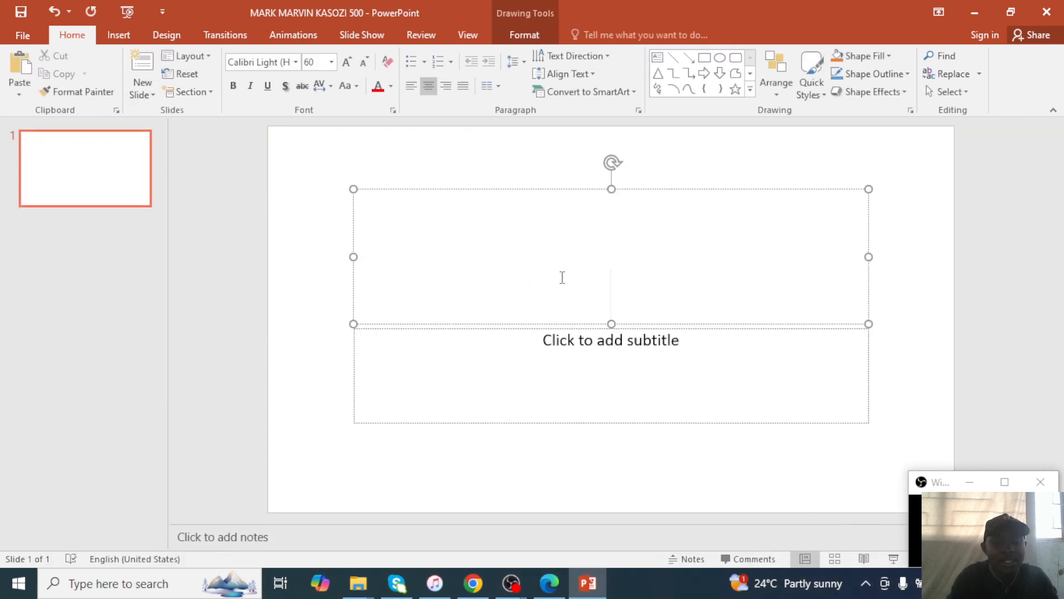
Title the first slide 'THE UGANDAN TOURISM INDUSTRY'.
{"action": "type", "text": "THE UGA"}
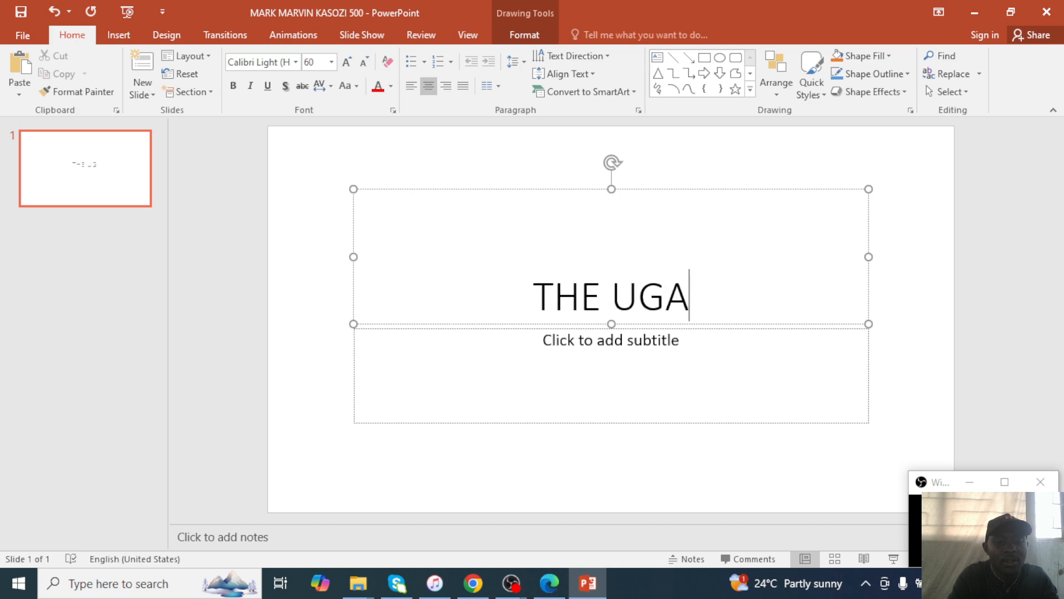
{"action": "type", "text": "NDAN TO"}
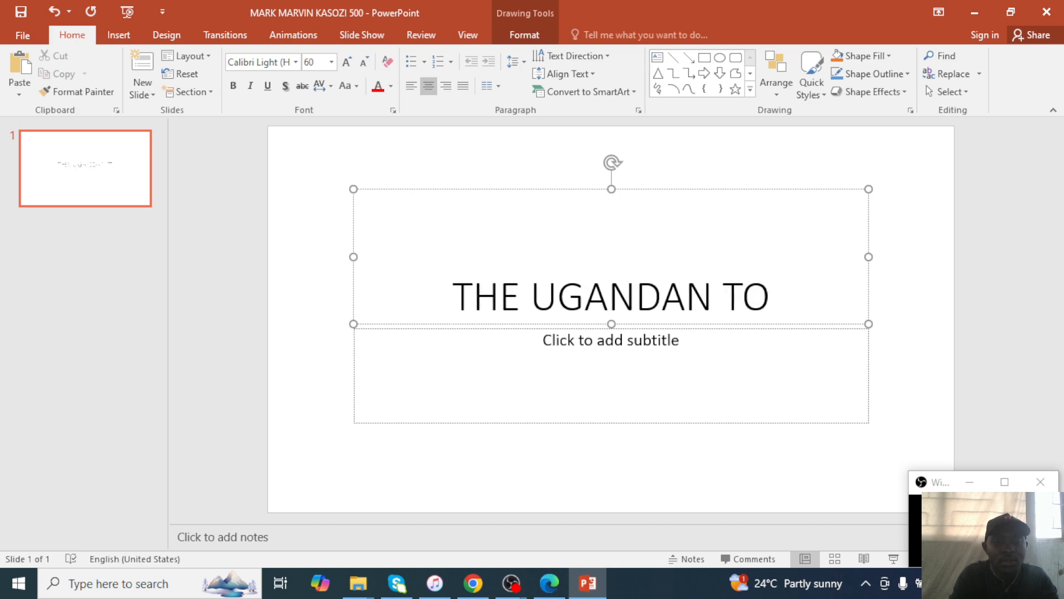
{"action": "type", "text": "URISM INDIUS"}
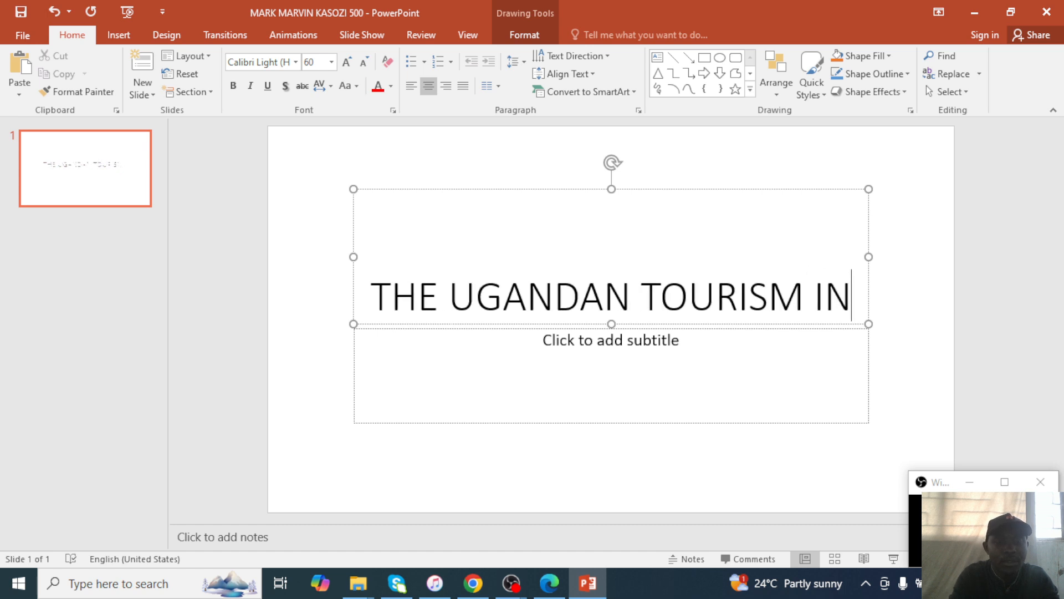
{"action": "key", "text": "BackSpace"}
{"action": "key", "text": "BackSpace"}
{"action": "key", "text": "BackSpace"}
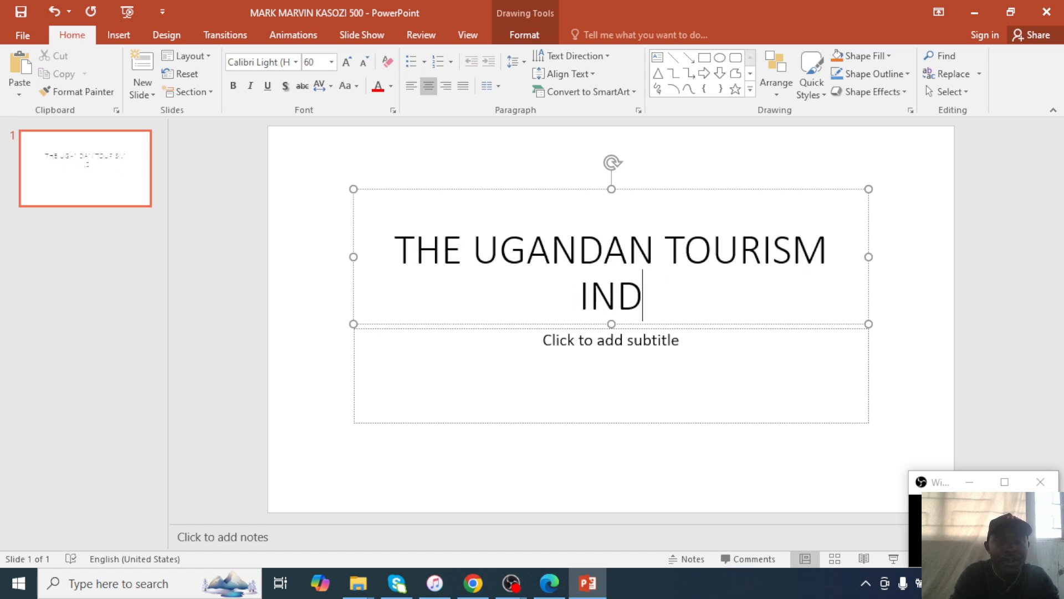
{"action": "type", "text": "USTRY"}
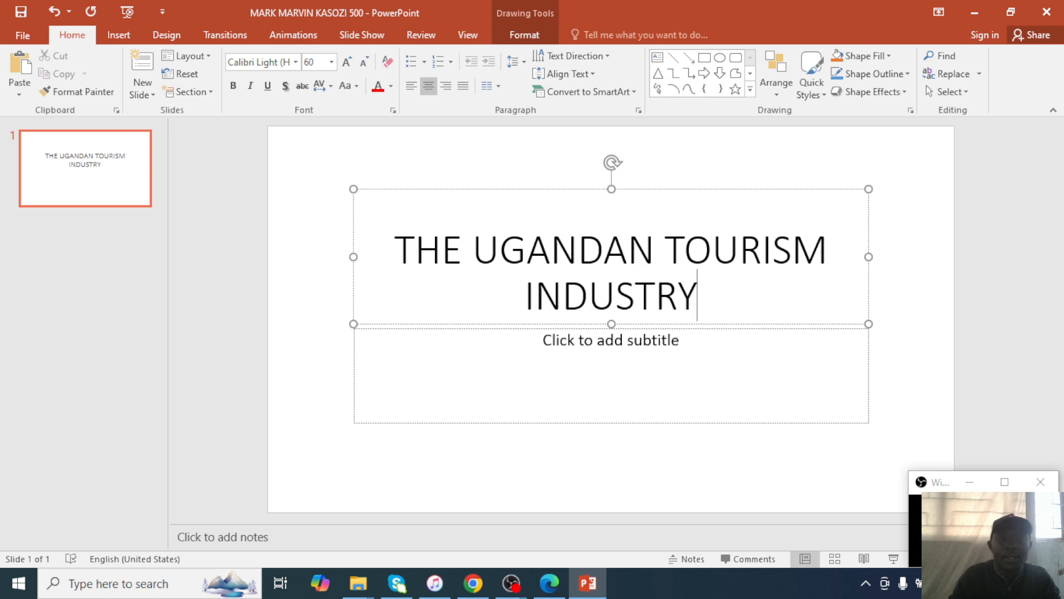
Begin the subtitle with 'compiled by', the presenter's name and 'president of'.
{"action": "left_click", "coordinate": [560, 346]}
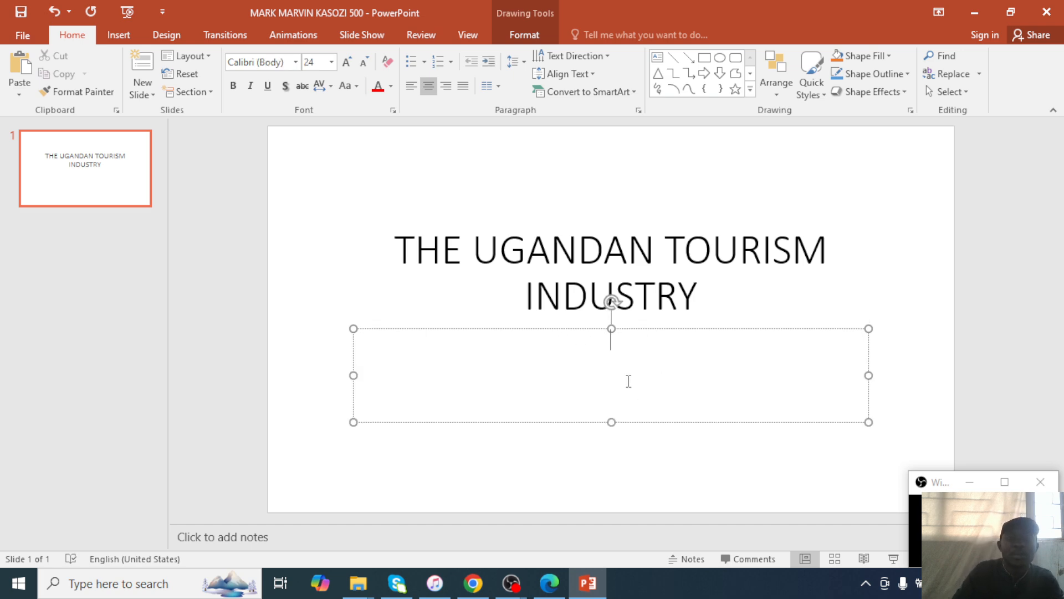
{"action": "left_click", "coordinate": [549, 583]}
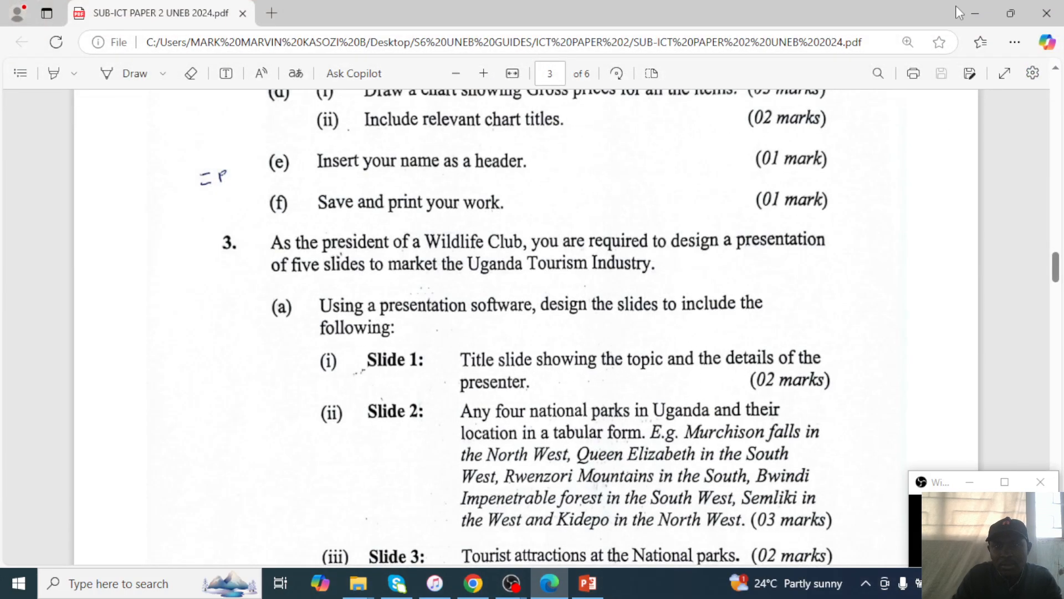
{"action": "left_click", "coordinate": [975, 12]}
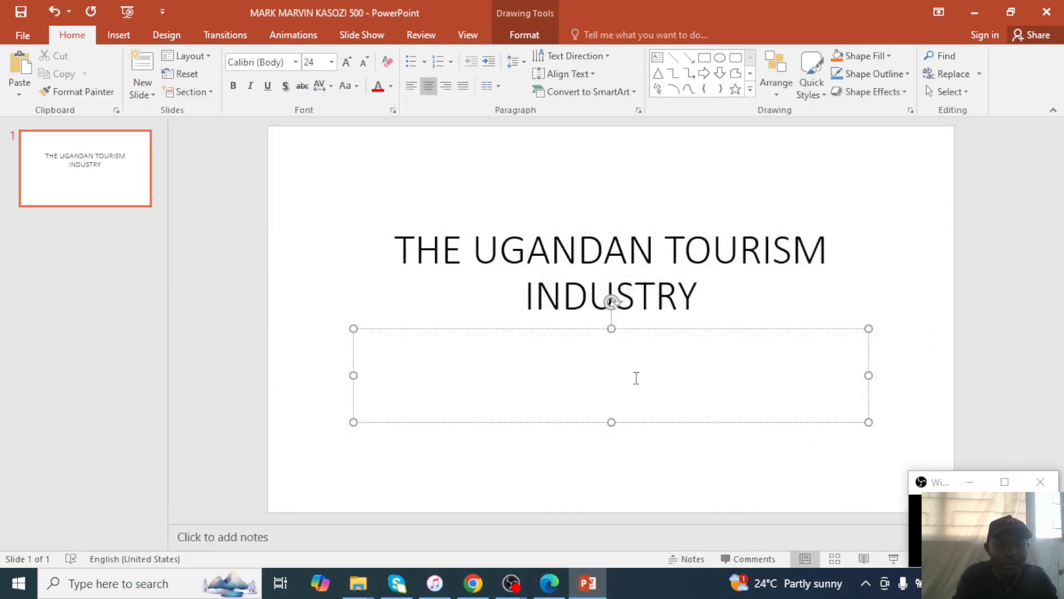
{"action": "type", "text": "comp"}
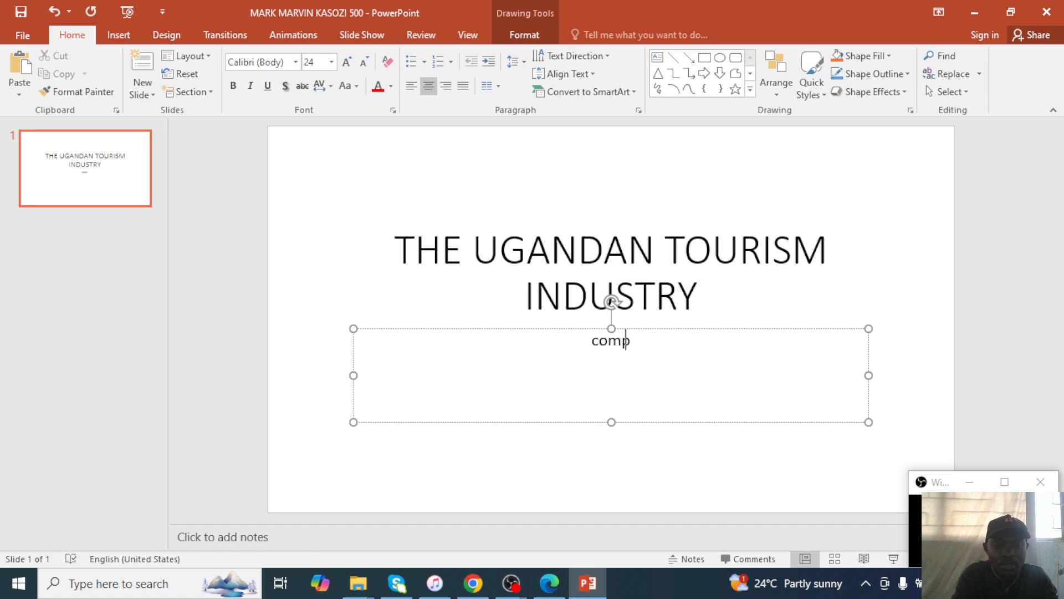
{"action": "type", "text": "iled "}
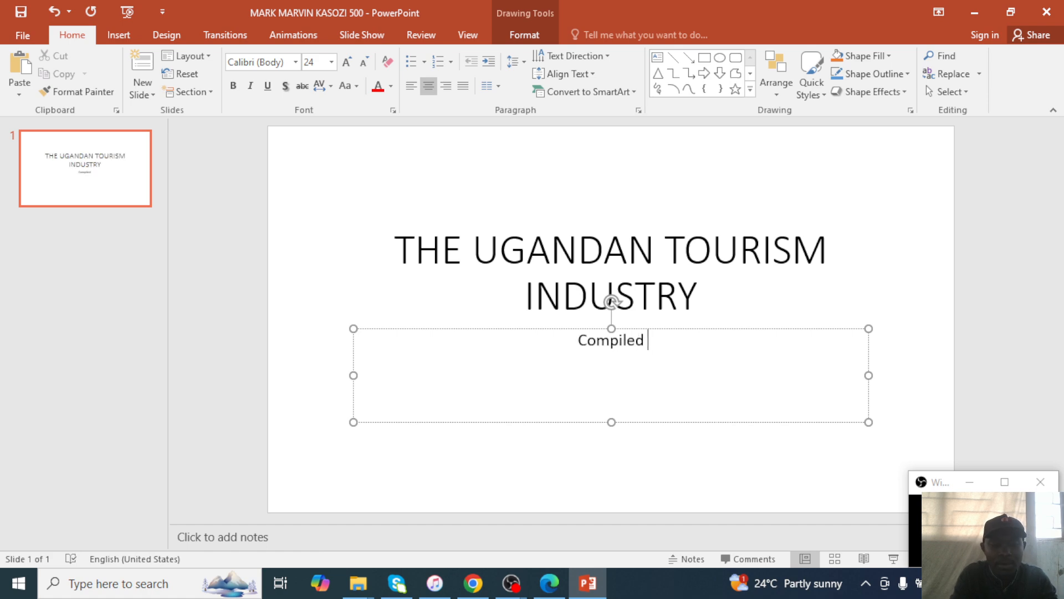
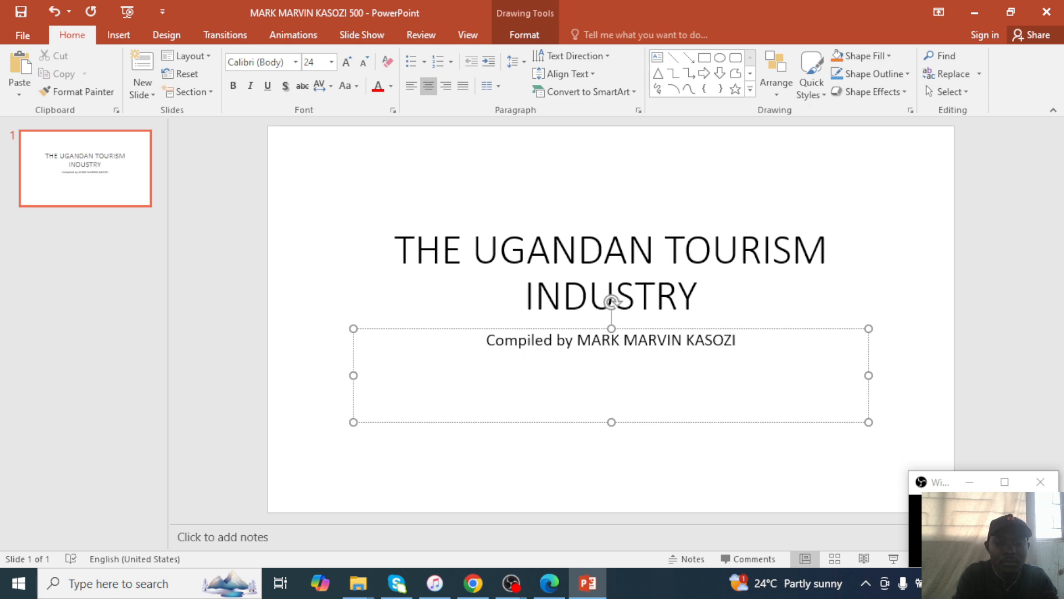
{"action": "type", "text": "pre"}
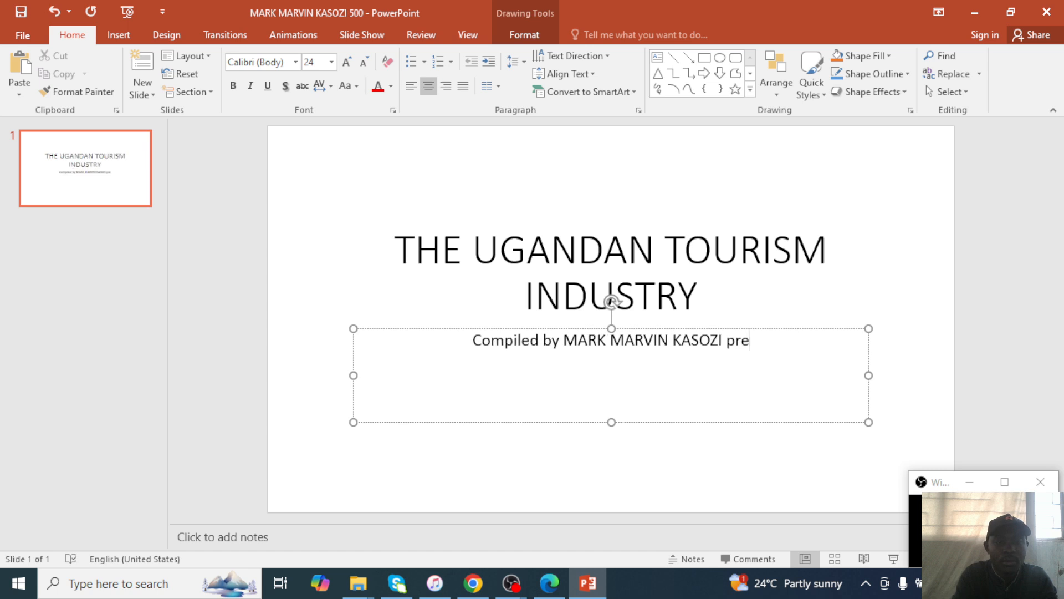
{"action": "type", "text": "sident oft"}
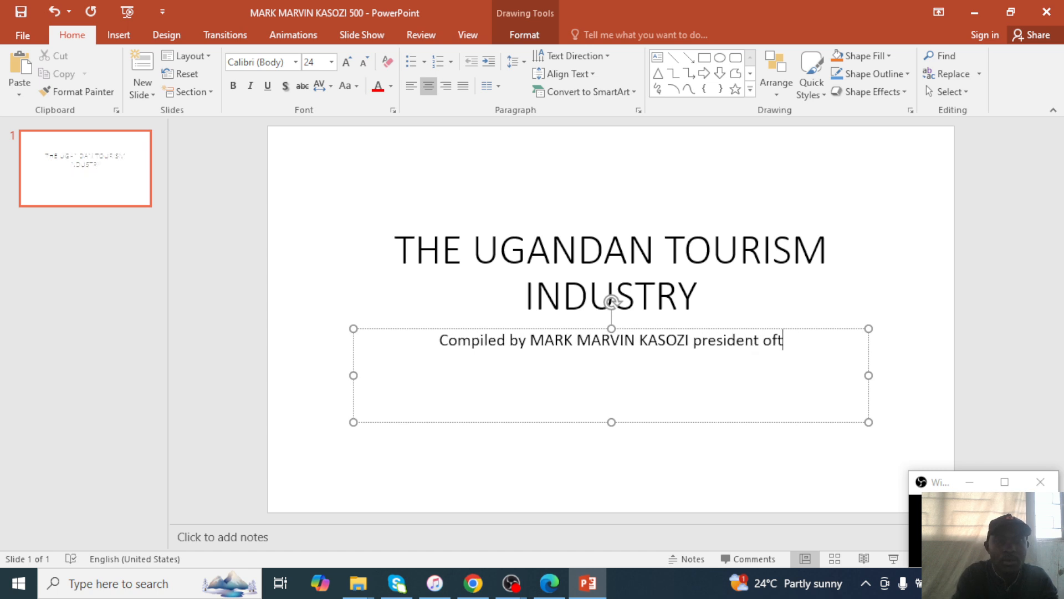
Finish the subtitle with 'of the Ugandan Wild Life club.' after checking the exam paper.
{"action": "key", "text": "BackSpace"}
{"action": "type", "text": "the"}
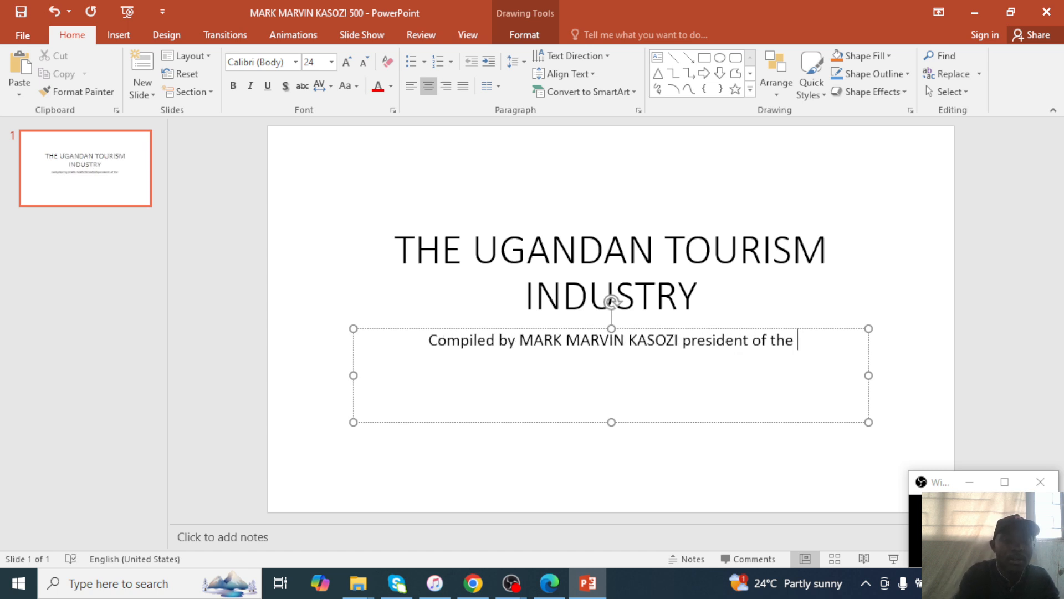
{"action": "type", "text": " Ugand"}
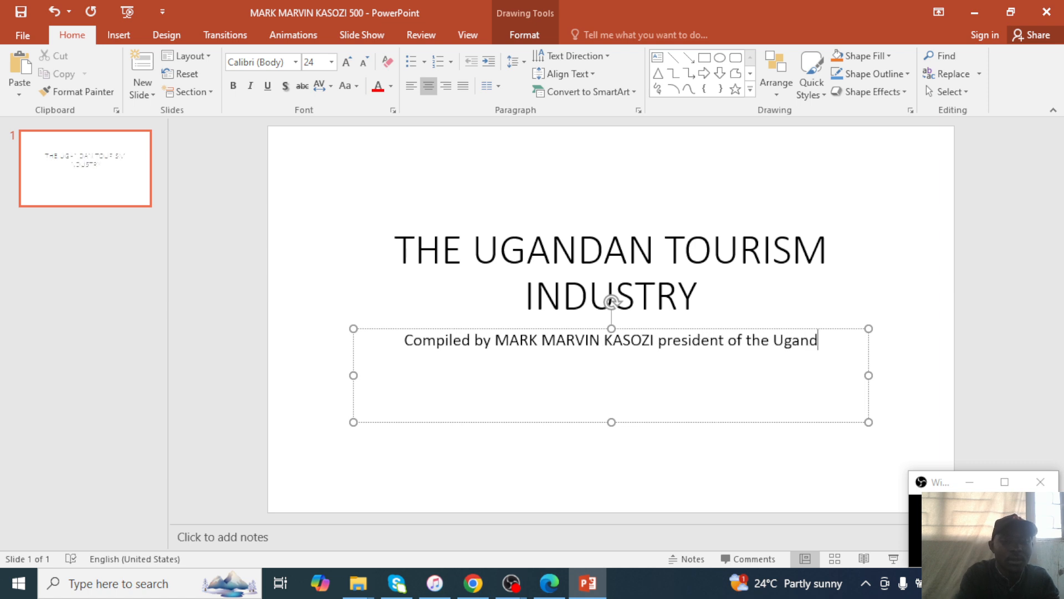
{"action": "type", "text": "an"}
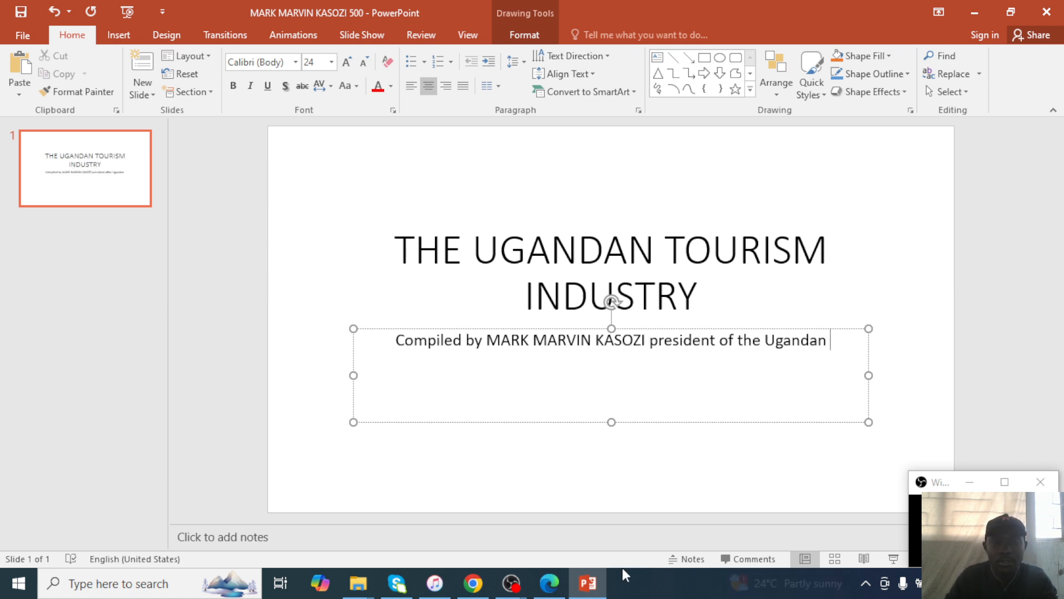
{"action": "left_click", "coordinate": [557, 581]}
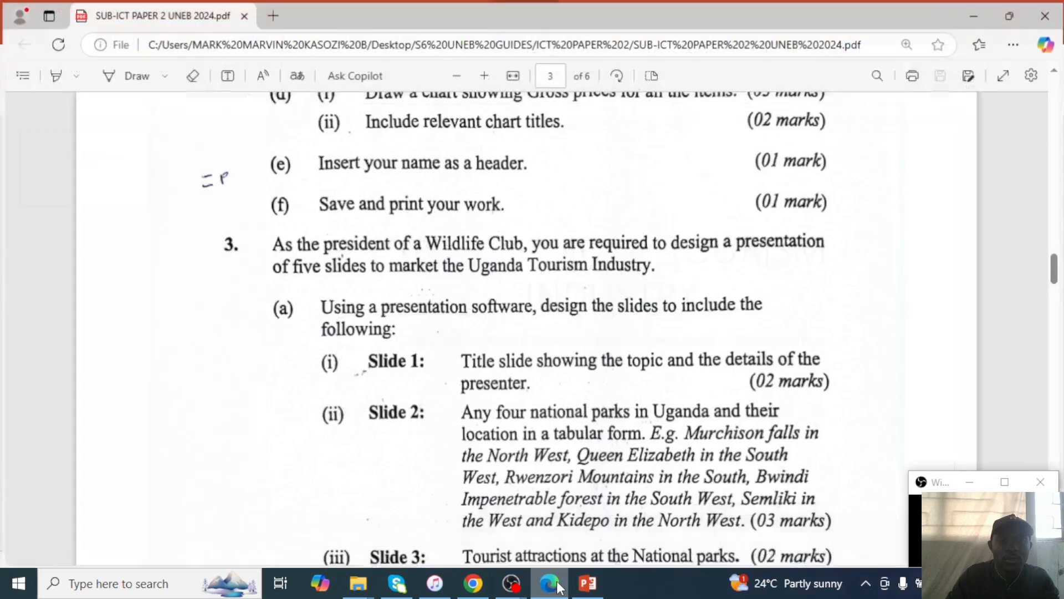
{"action": "left_click", "coordinate": [556, 581]}
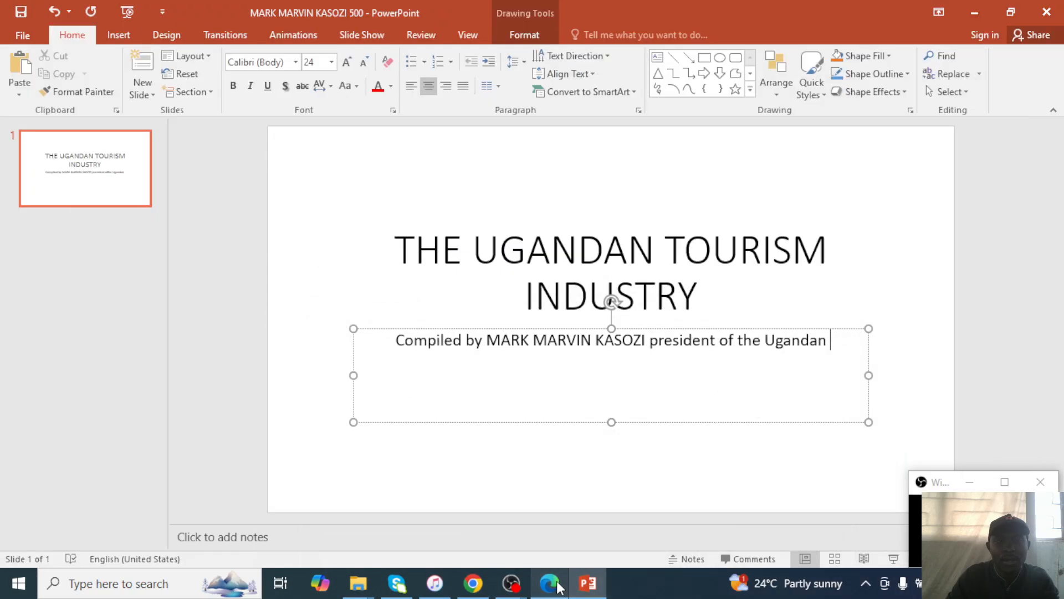
{"action": "type", "text": "E"}
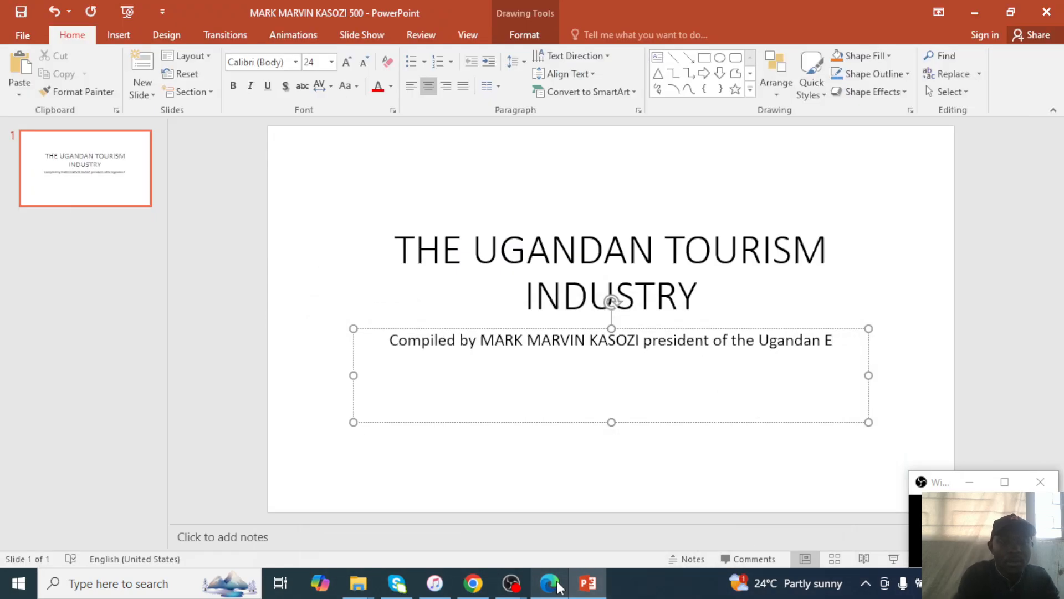
{"action": "key", "text": "BackSpace"}
{"action": "type", "text": "W"}
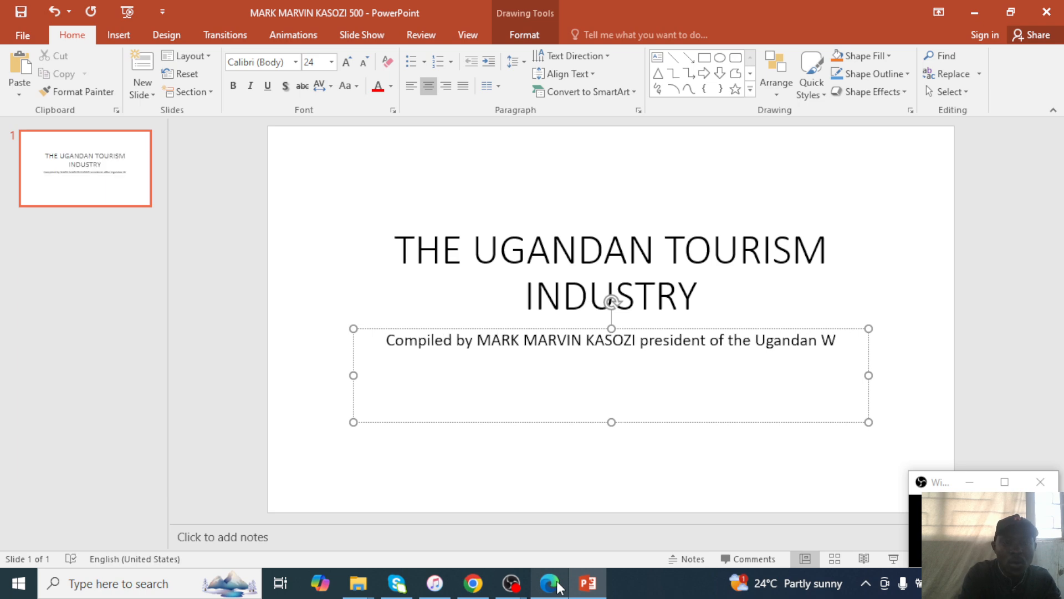
{"action": "type", "text": "ild Life clu"}
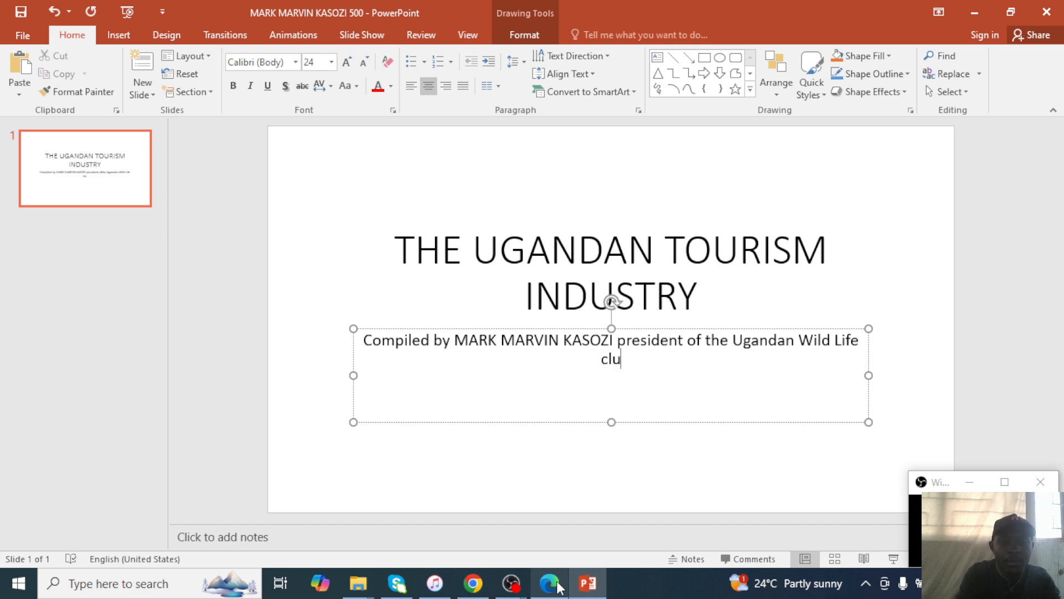
{"action": "type", "text": "b."}
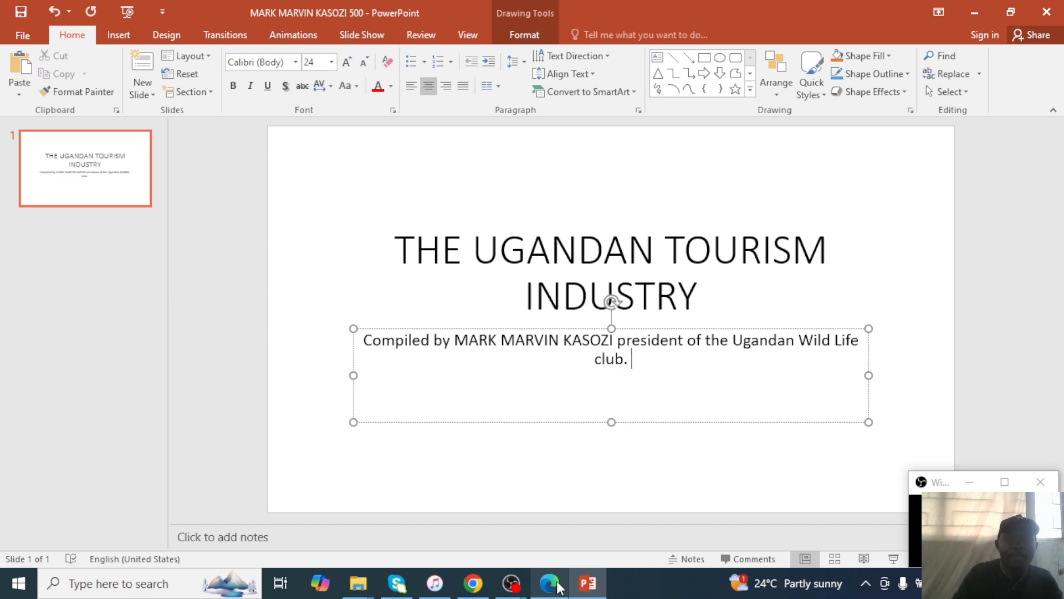
{"action": "left_click", "coordinate": [439, 198]}
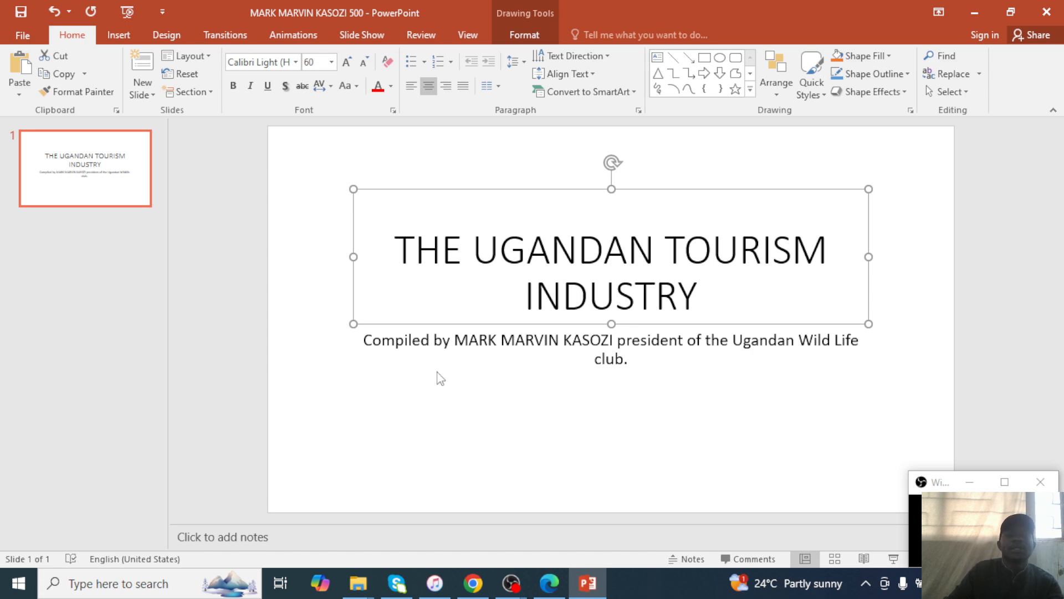
{"action": "left_click", "coordinate": [457, 451]}
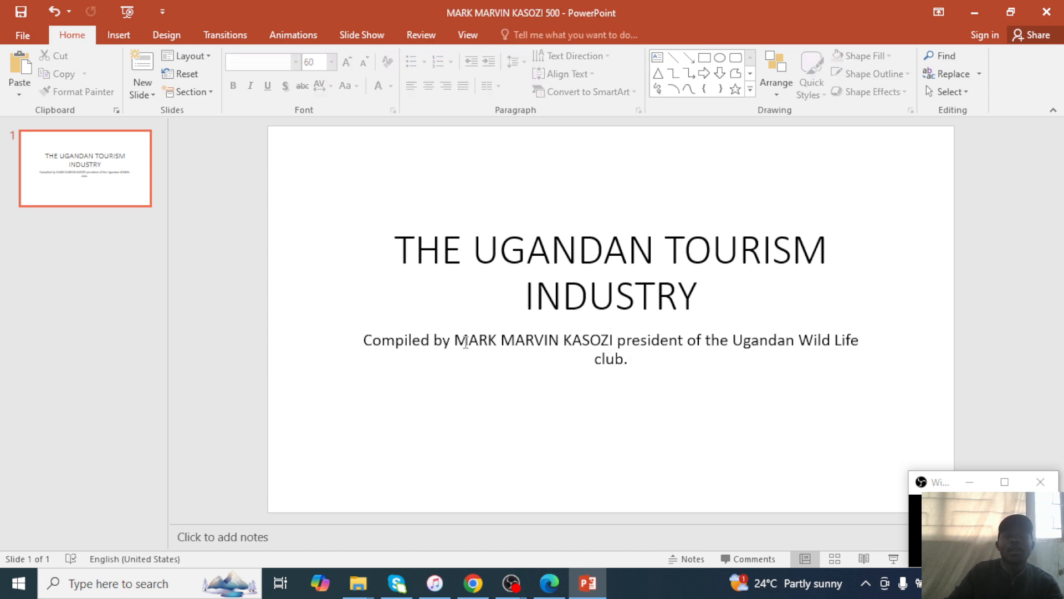
Colour the presenter's name in the subtitle red.
{"action": "left_click_drag", "start_coordinate": [456, 341], "coordinate": [640, 341]}
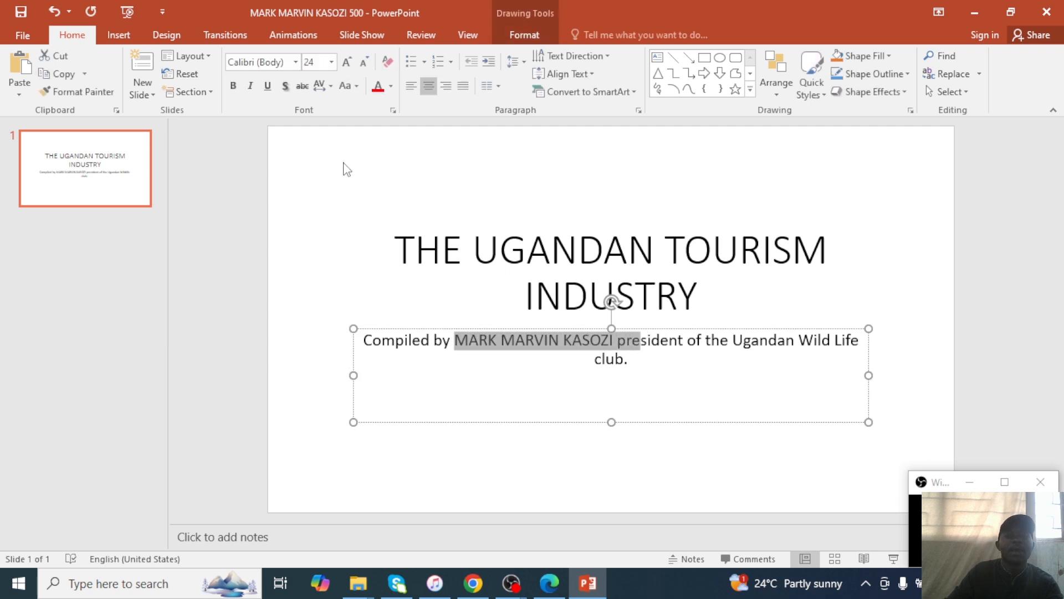
{"action": "left_click", "coordinate": [390, 92]}
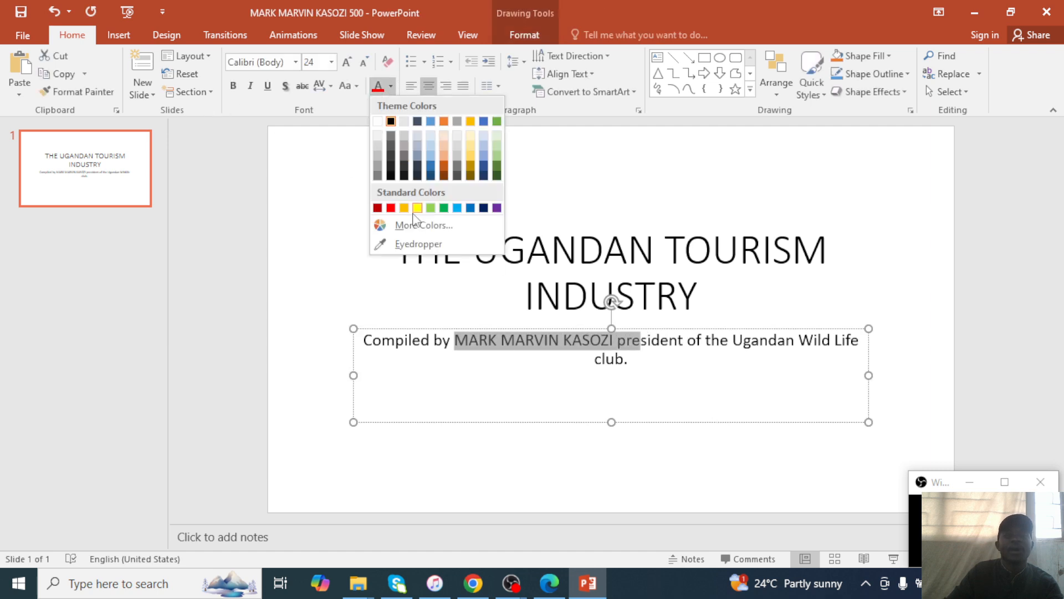
{"action": "left_click", "coordinate": [391, 210]}
{"action": "left_click", "coordinate": [641, 254]}
{"action": "left_click", "coordinate": [338, 420]}
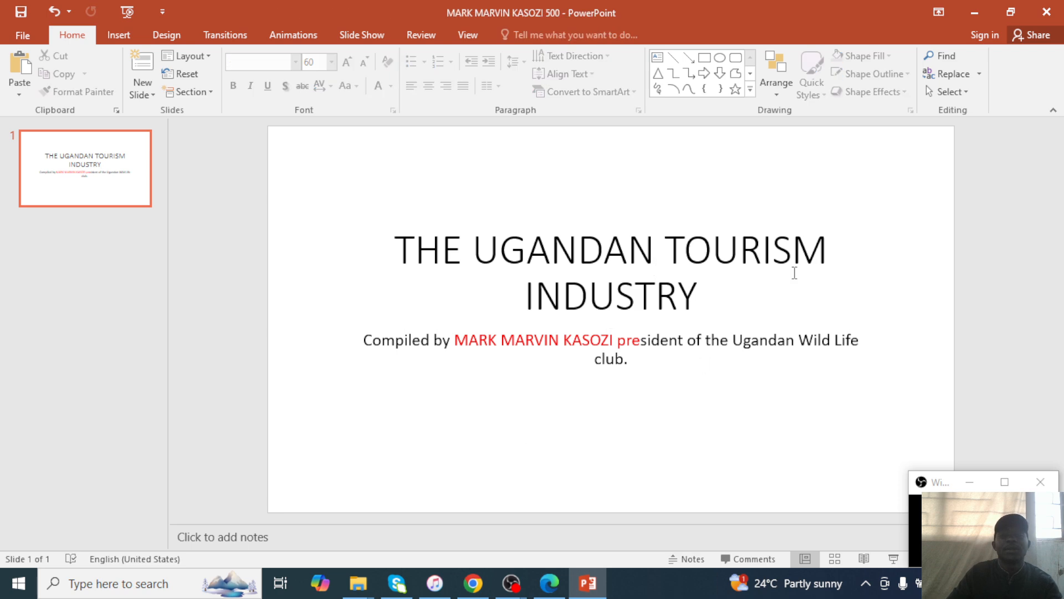
{"action": "left_click", "coordinate": [557, 592]}
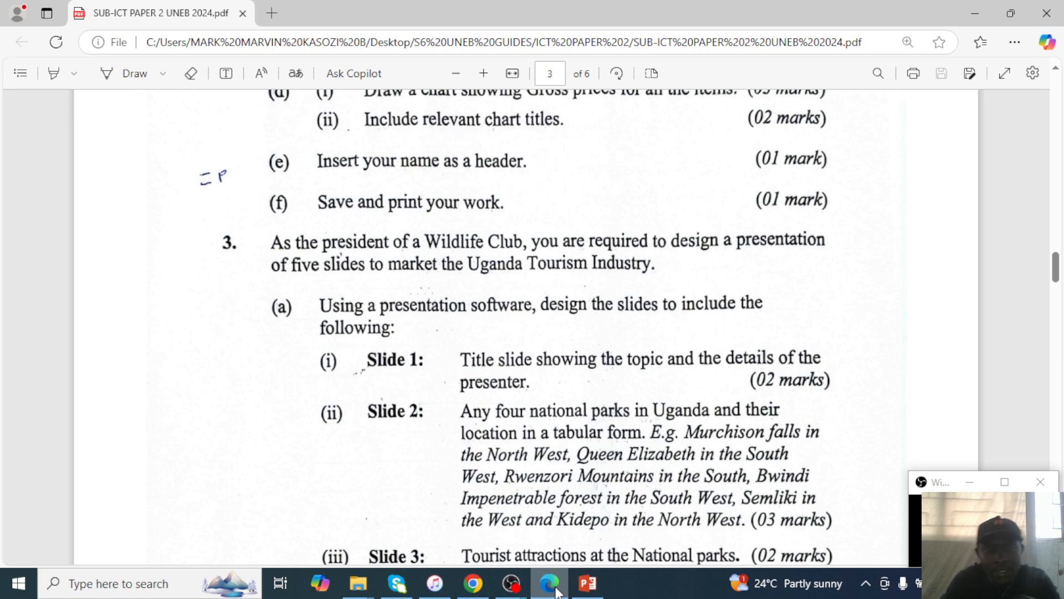
Read the Slide 3–5 requirements further down the exam PDF, then return to PowerPoint.
{"action": "scroll", "coordinate": [511, 395], "scroll_direction": "down", "scroll_amount": 3}
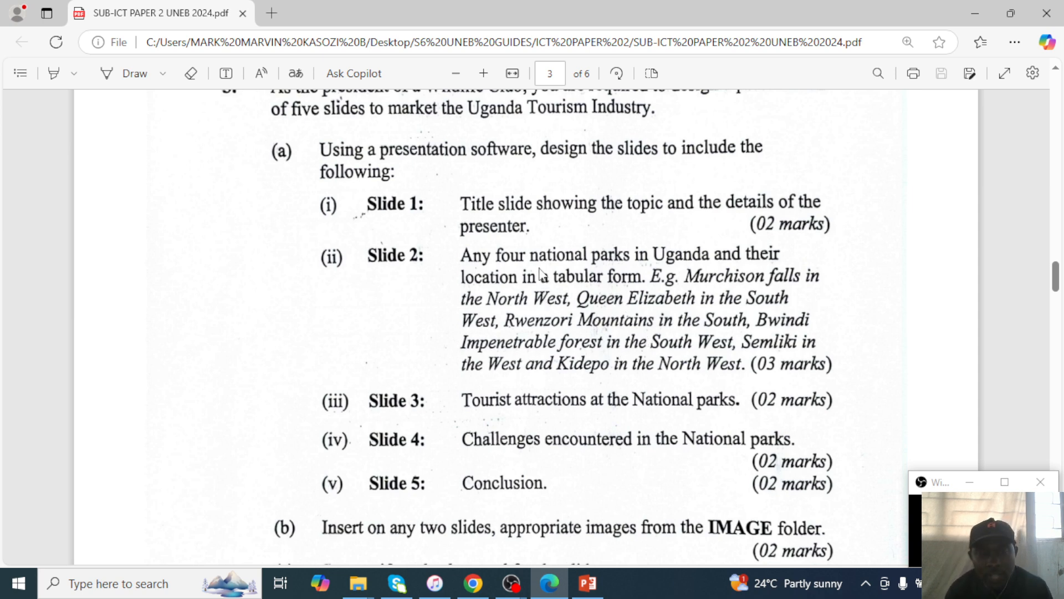
{"action": "left_click", "coordinate": [976, 14]}
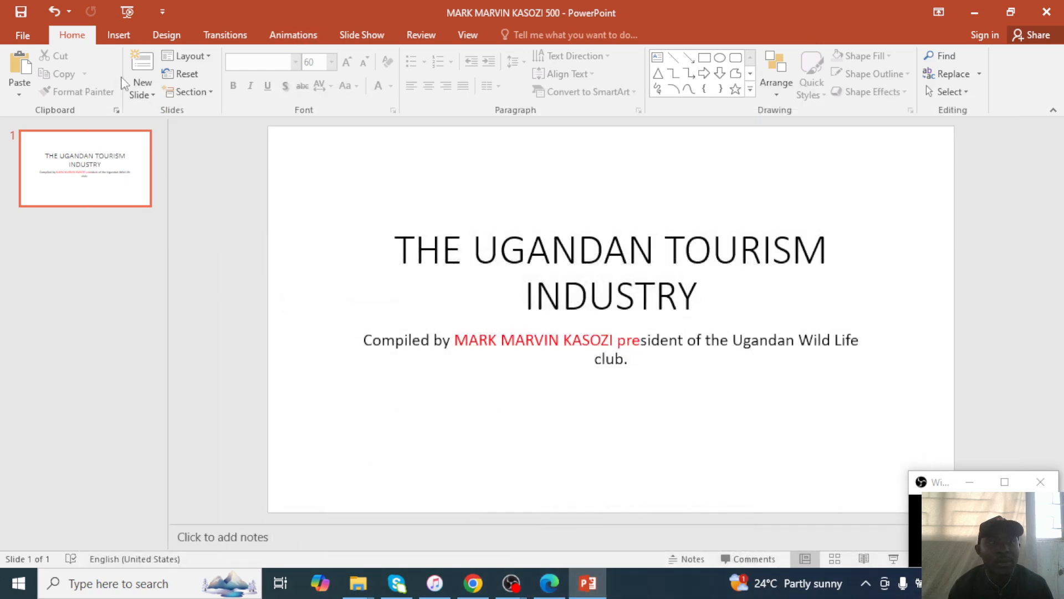
{"action": "left_click", "coordinate": [143, 92]}
Add a Title and Content slide 2 titled 'NATIONAL PARKS IN UGANDA'.
{"action": "left_click", "coordinate": [231, 166]}
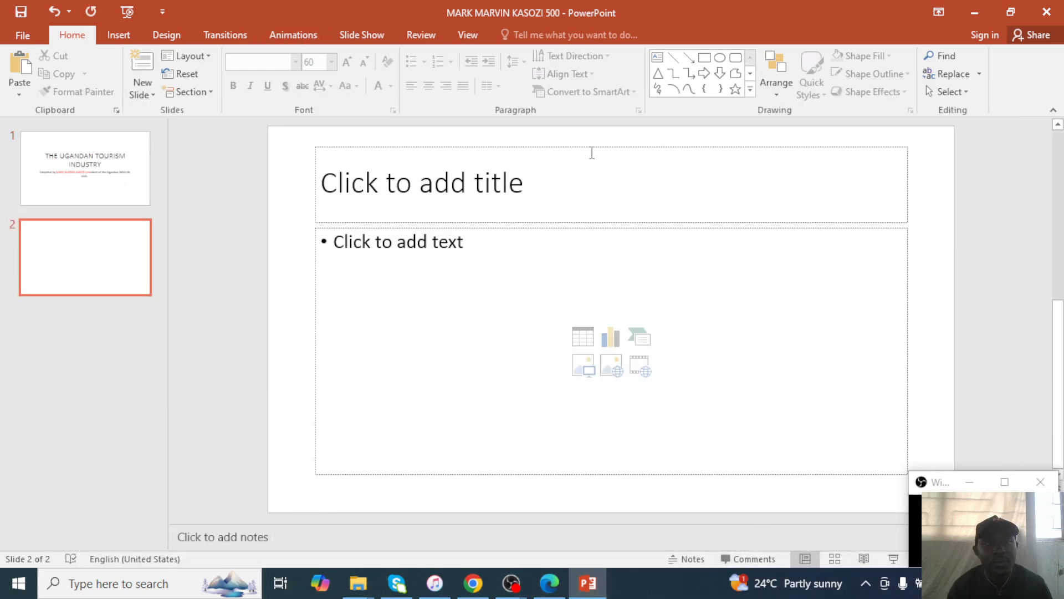
{"action": "left_click", "coordinate": [560, 197]}
{"action": "type", "text": "NAT"}
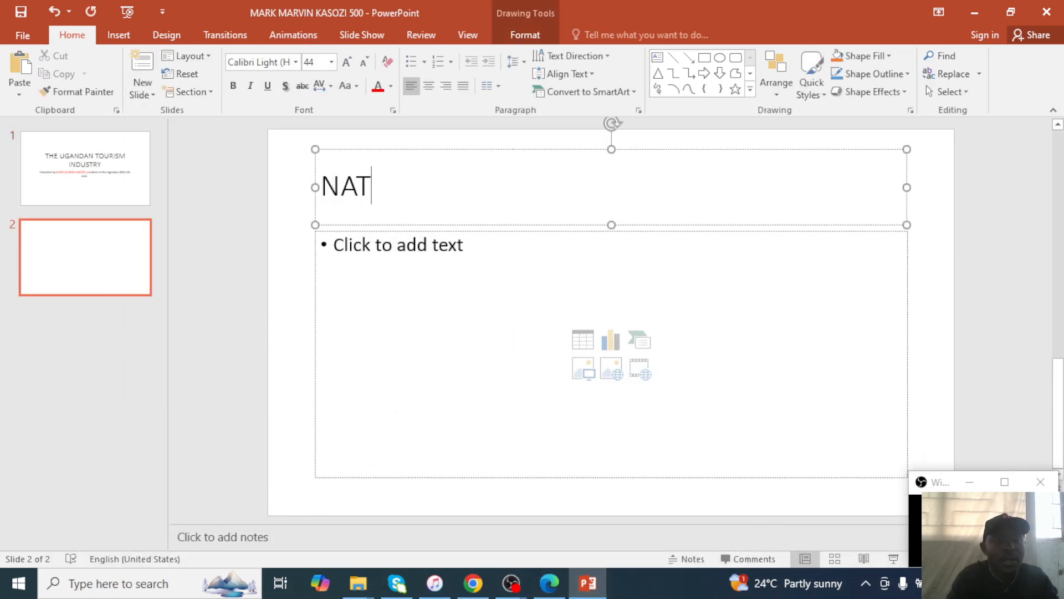
{"action": "type", "text": "IONAL PAR"}
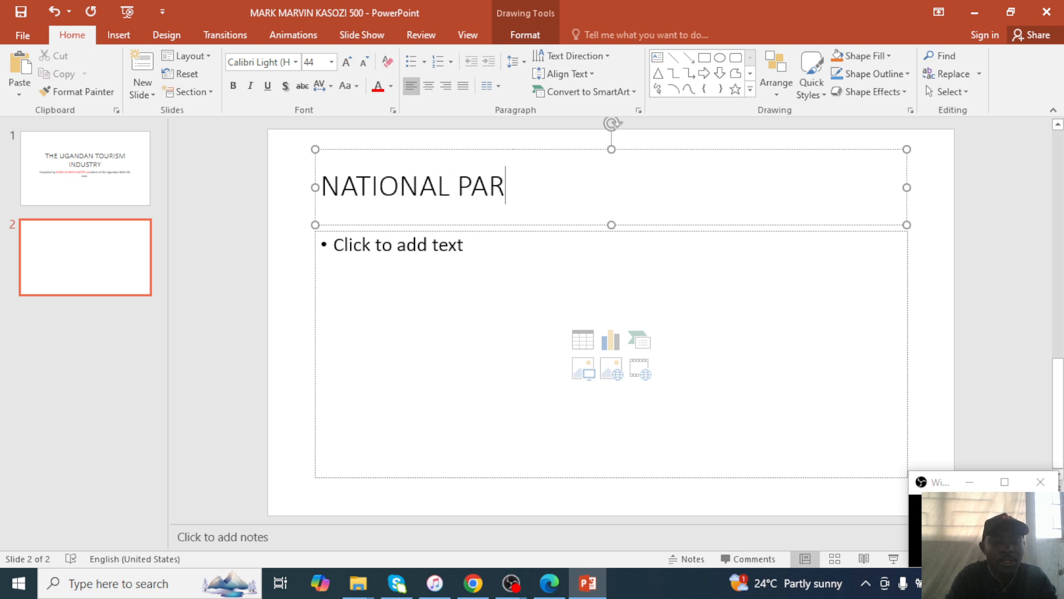
{"action": "type", "text": "KS IN UGANDA"}
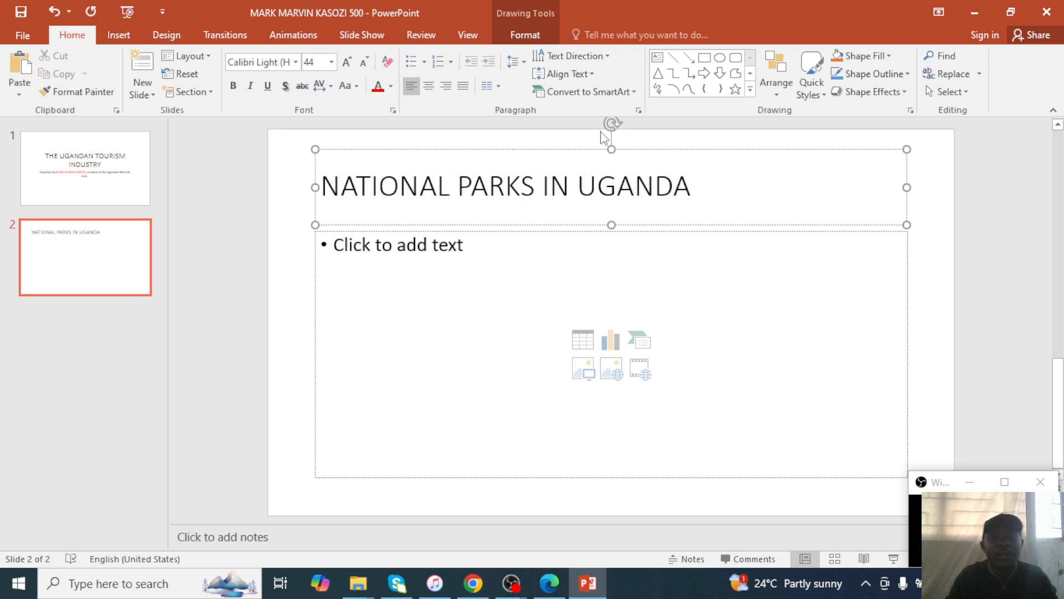
{"action": "left_click", "coordinate": [501, 243]}
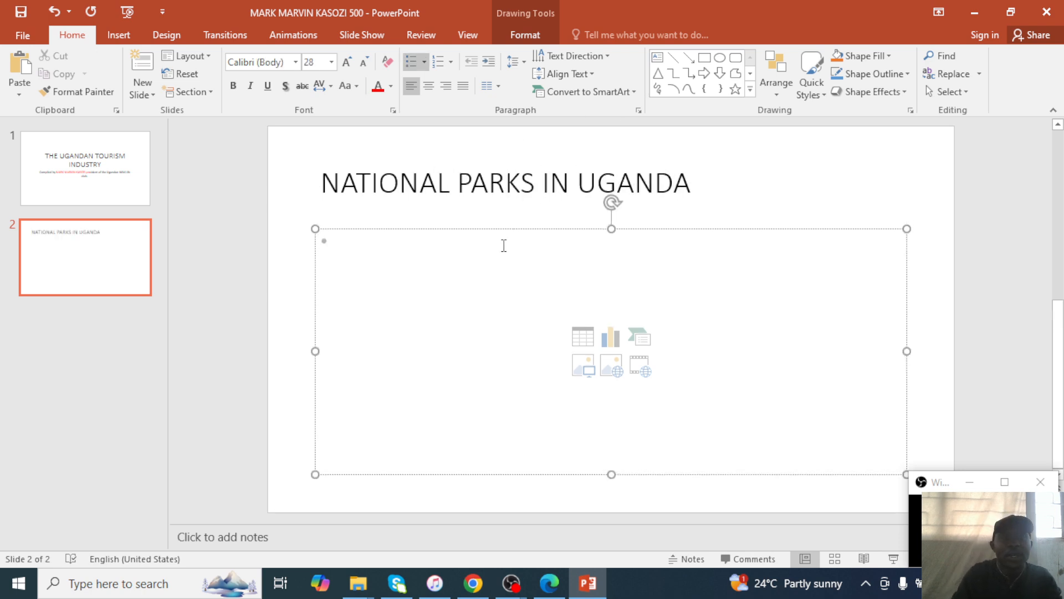
{"action": "left_click", "coordinate": [549, 584]}
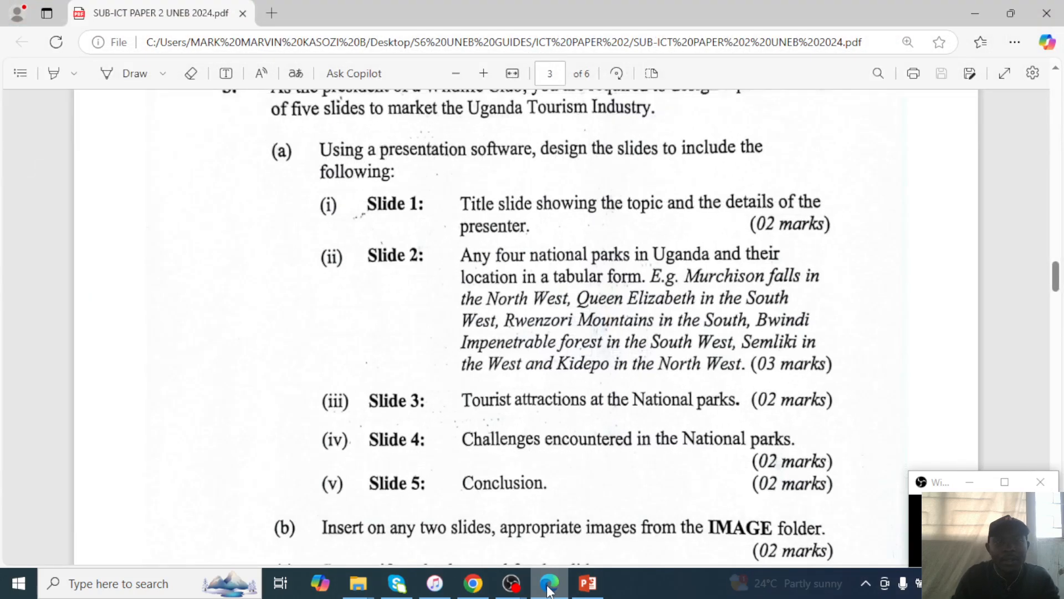
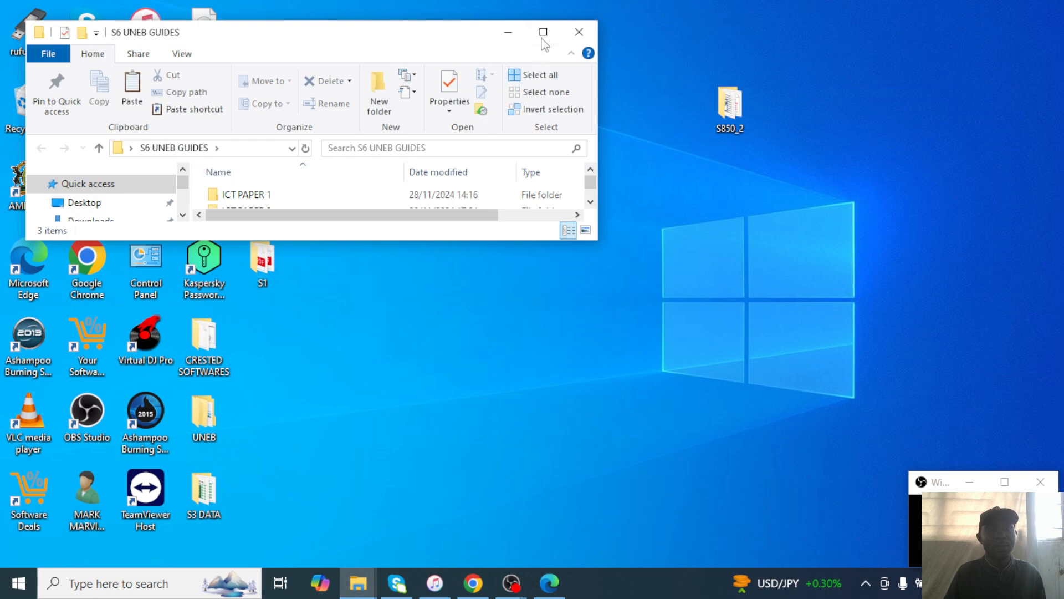
Open the ICT PAPER 2 folder and create a new Microsoft Publisher Document in it.
{"action": "left_click", "coordinate": [544, 32]}
{"action": "double_click", "coordinate": [238, 184]}
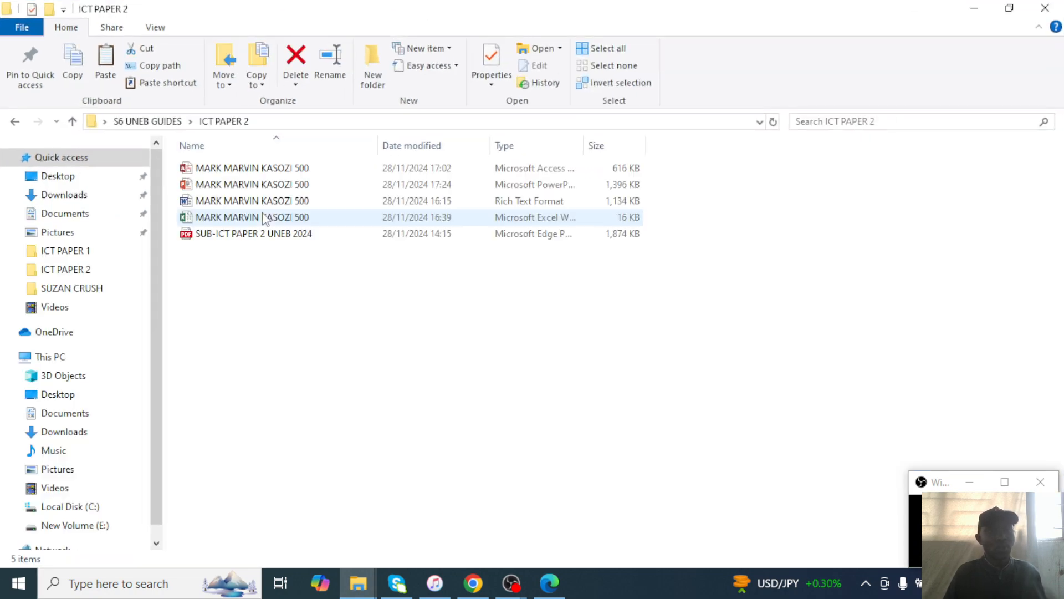
{"action": "right_click", "coordinate": [294, 274]}
{"action": "mouse_move", "coordinate": [436, 468]}
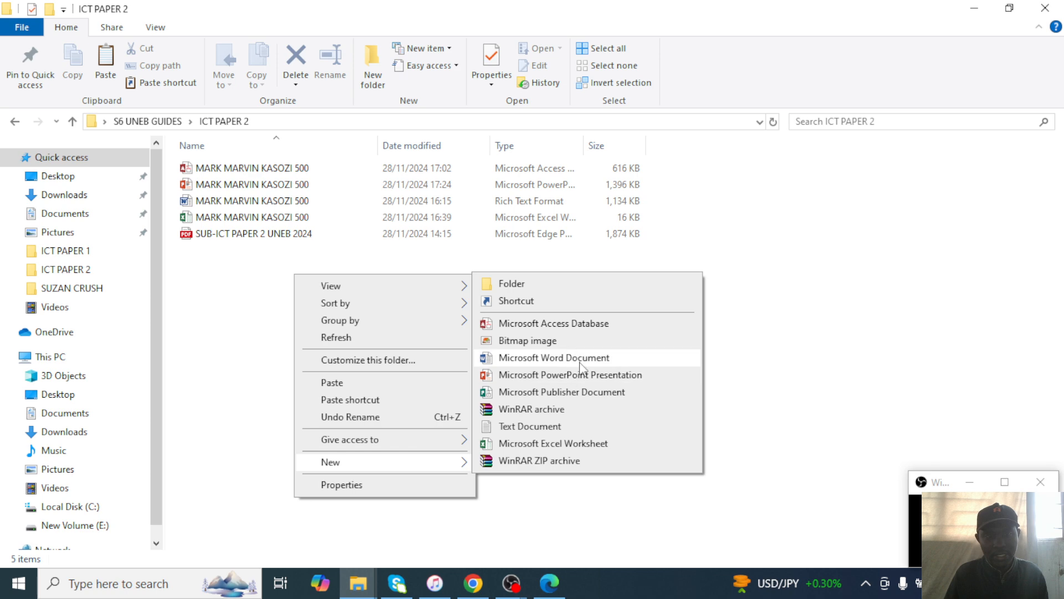
{"action": "left_click", "coordinate": [578, 392]}
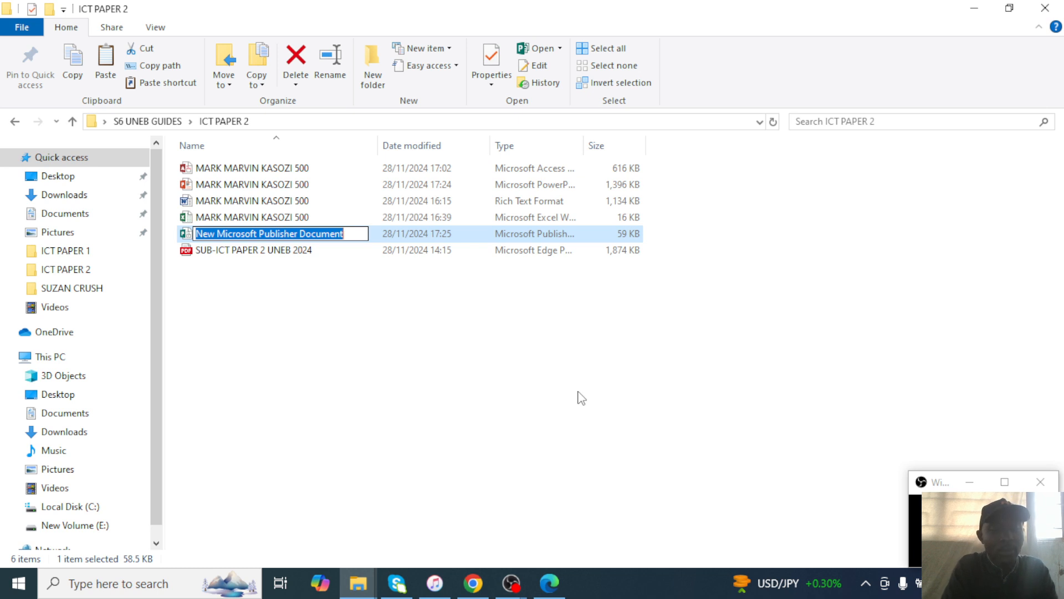
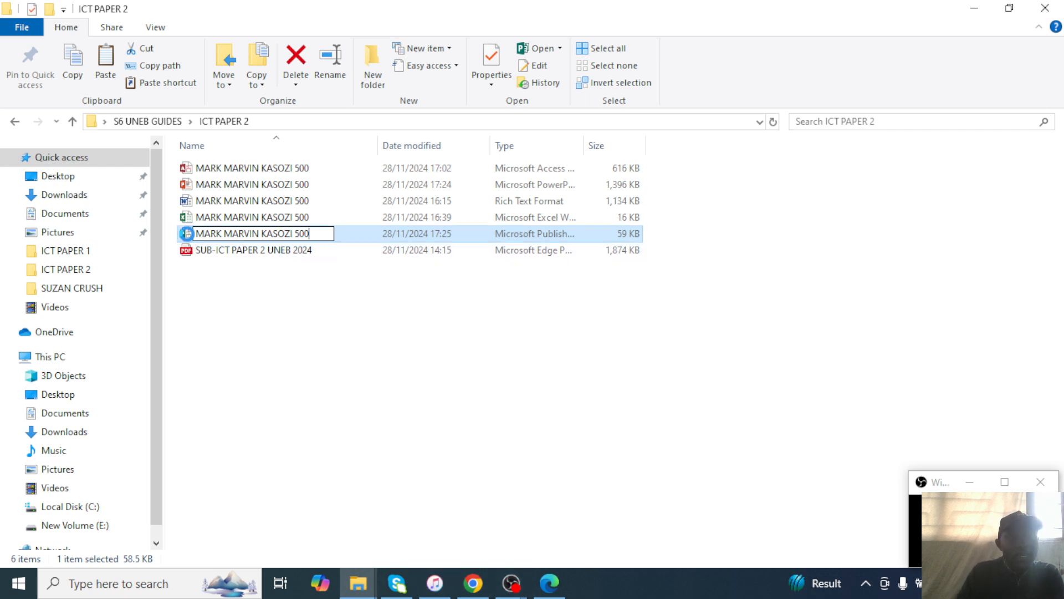
Rename the new Publisher file with the candidate's full name and personal number.
{"action": "left_click", "coordinate": [341, 238]}
{"action": "left_click", "coordinate": [340, 235]}
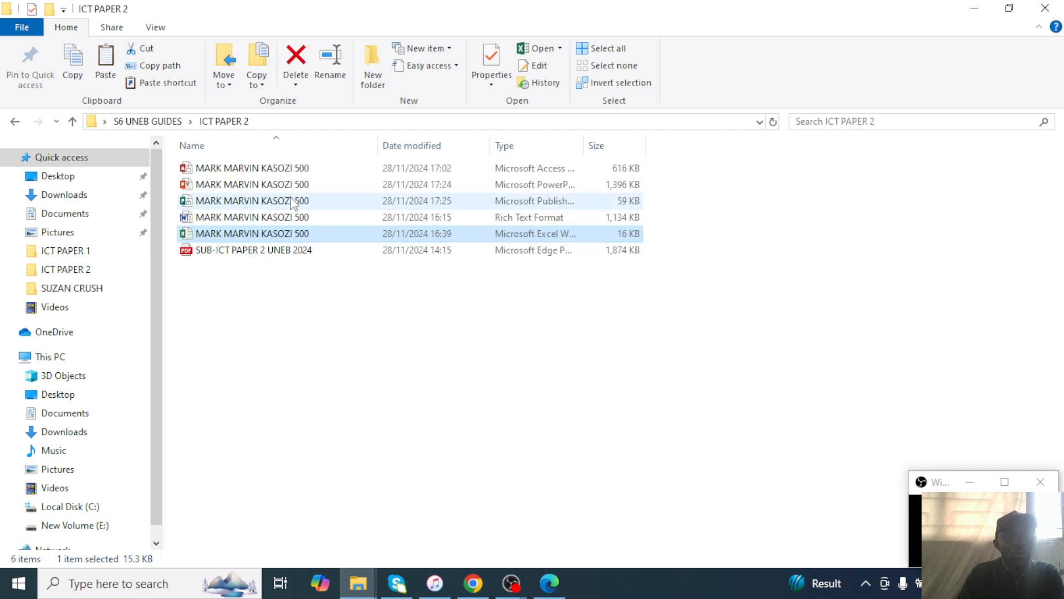
Open the renamed .pub file and maximize the Publisher window.
{"action": "double_click", "coordinate": [294, 202]}
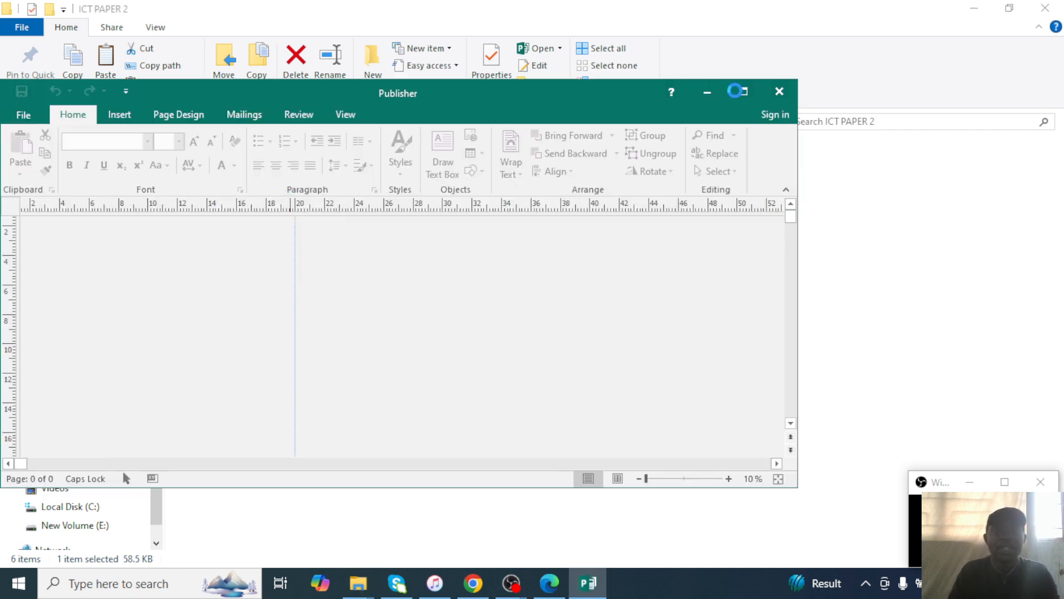
{"action": "left_click", "coordinate": [737, 90]}
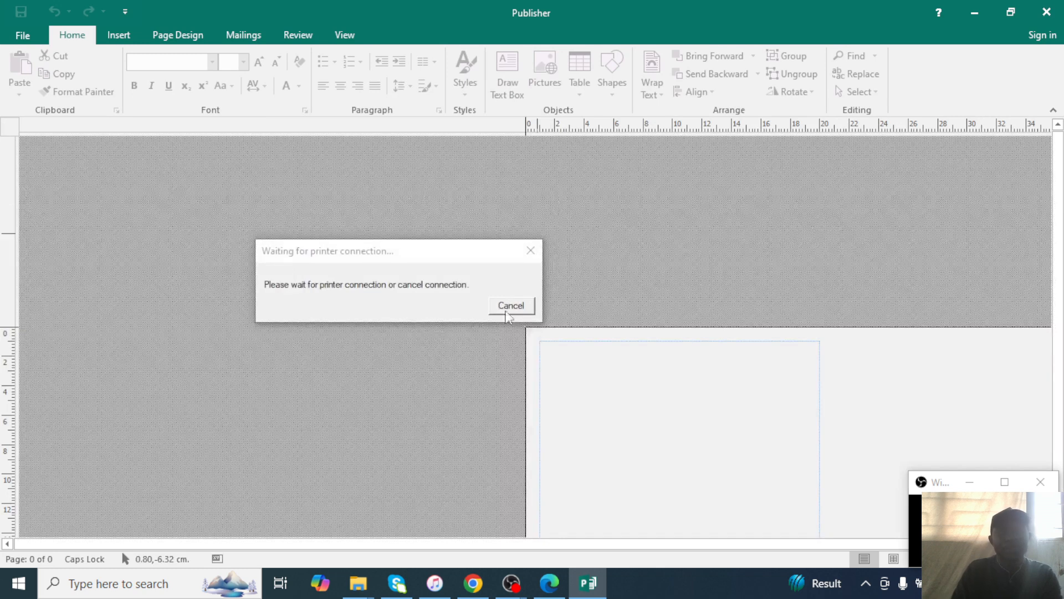
{"action": "left_click_drag", "start_coordinate": [478, 250], "coordinate": [535, 250]}
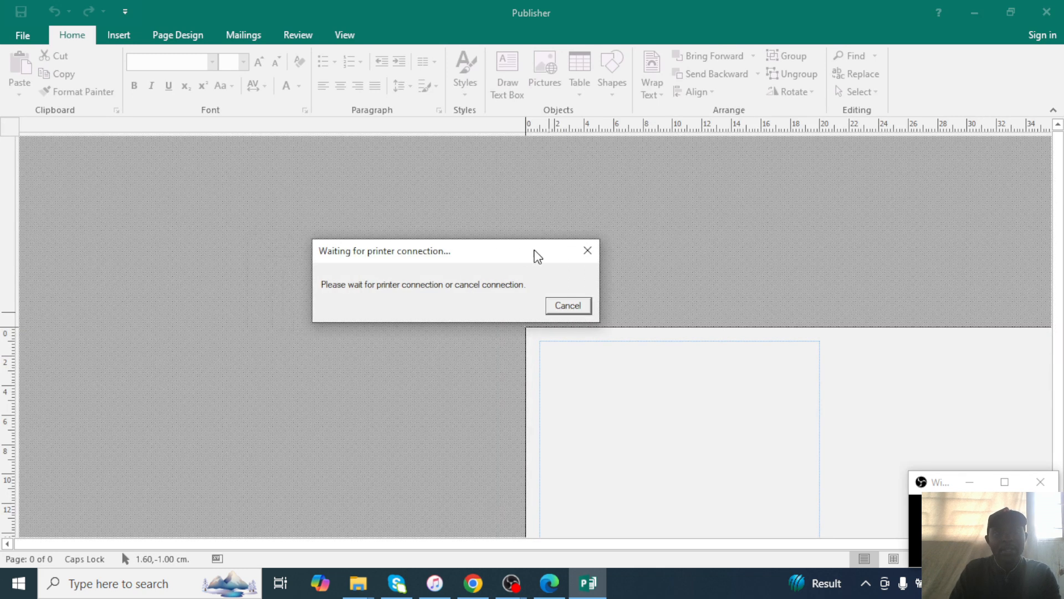
{"action": "left_click", "coordinate": [833, 343]}
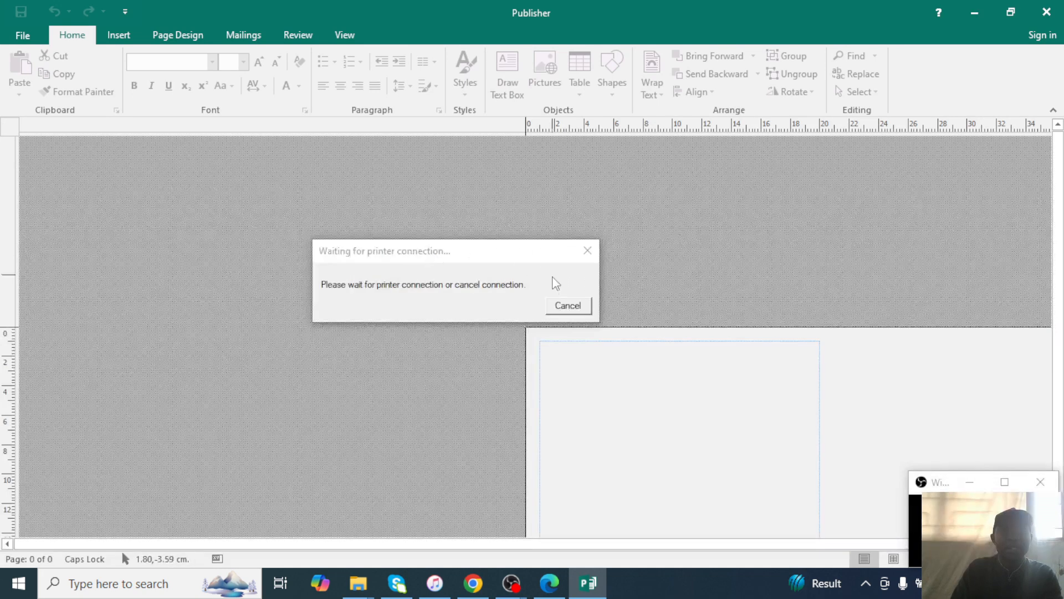
Check the exam paper PDF, then return and dismiss the printer-connection notice.
{"action": "left_click", "coordinate": [549, 583]}
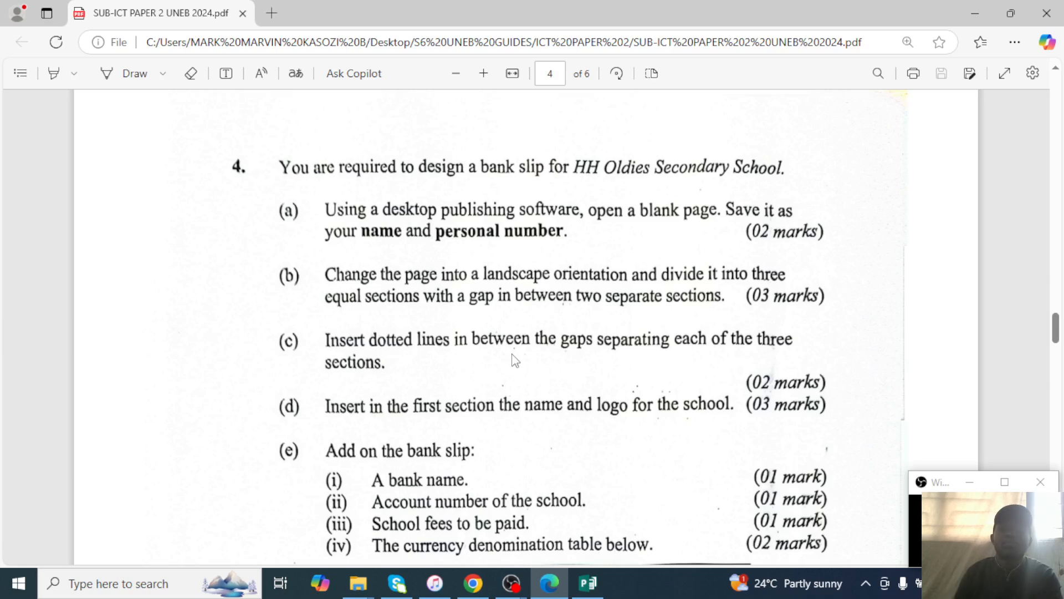
{"action": "left_click", "coordinate": [601, 590]}
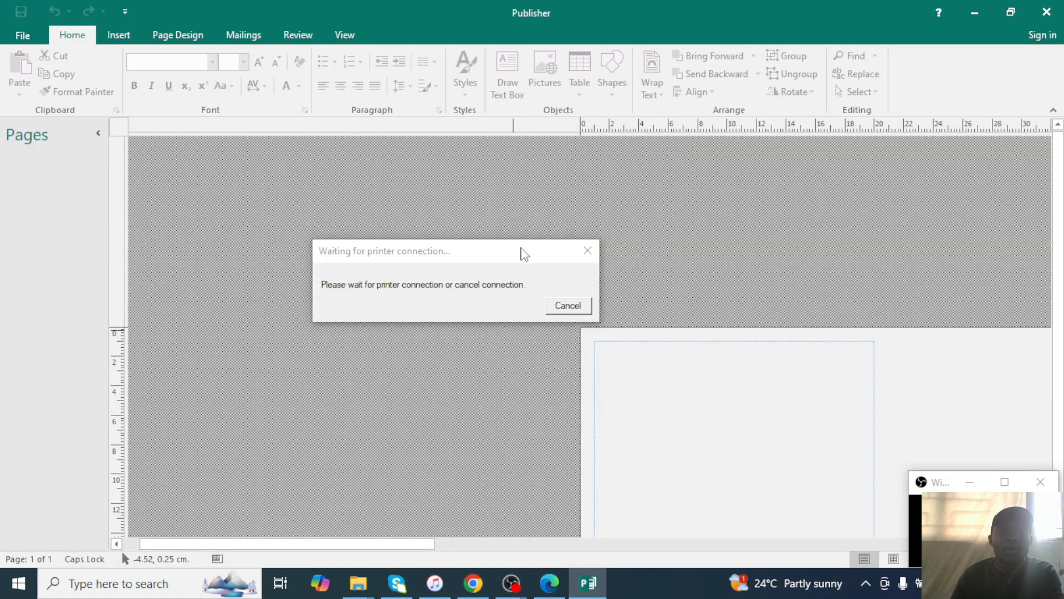
{"action": "left_click_drag", "start_coordinate": [568, 245], "coordinate": [618, 249]}
{"action": "left_click", "coordinate": [633, 257]}
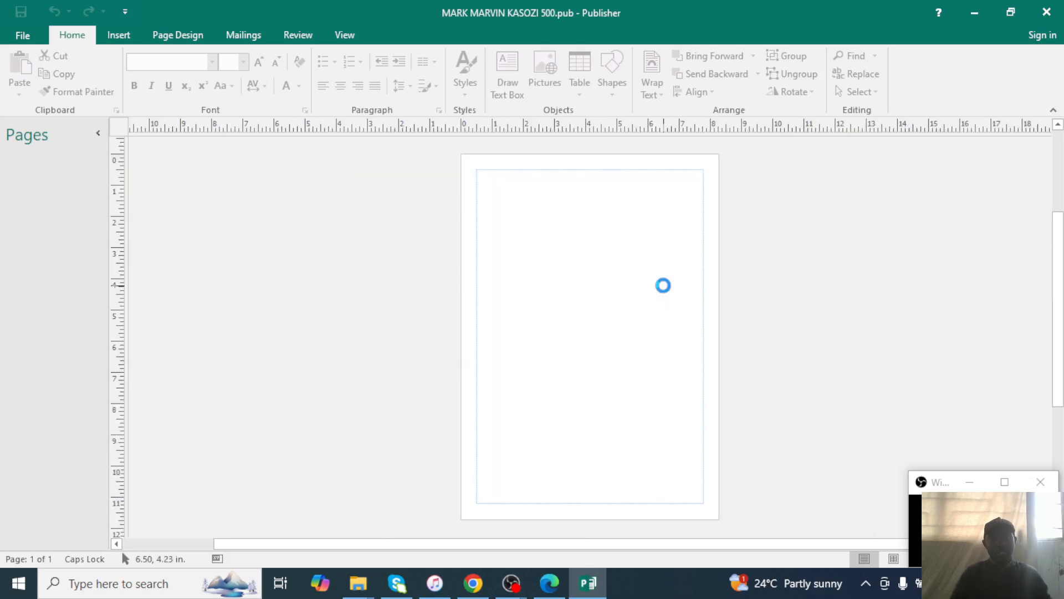
After rechecking the exam paper, switch the page to Landscape orientation and zoom out.
{"action": "left_click", "coordinate": [549, 583]}
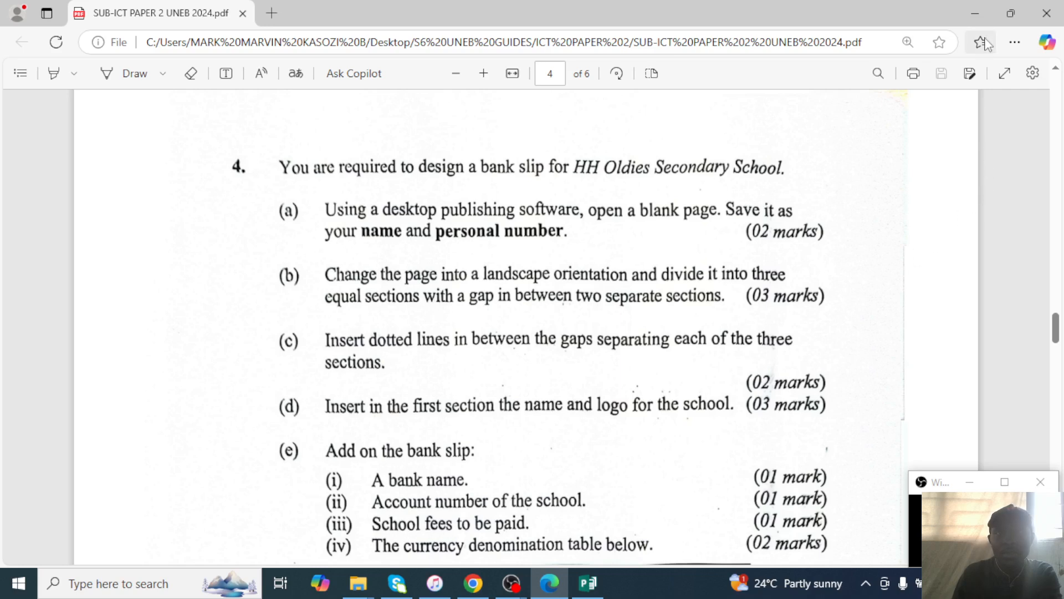
{"action": "left_click", "coordinate": [976, 13]}
{"action": "left_click", "coordinate": [174, 38]}
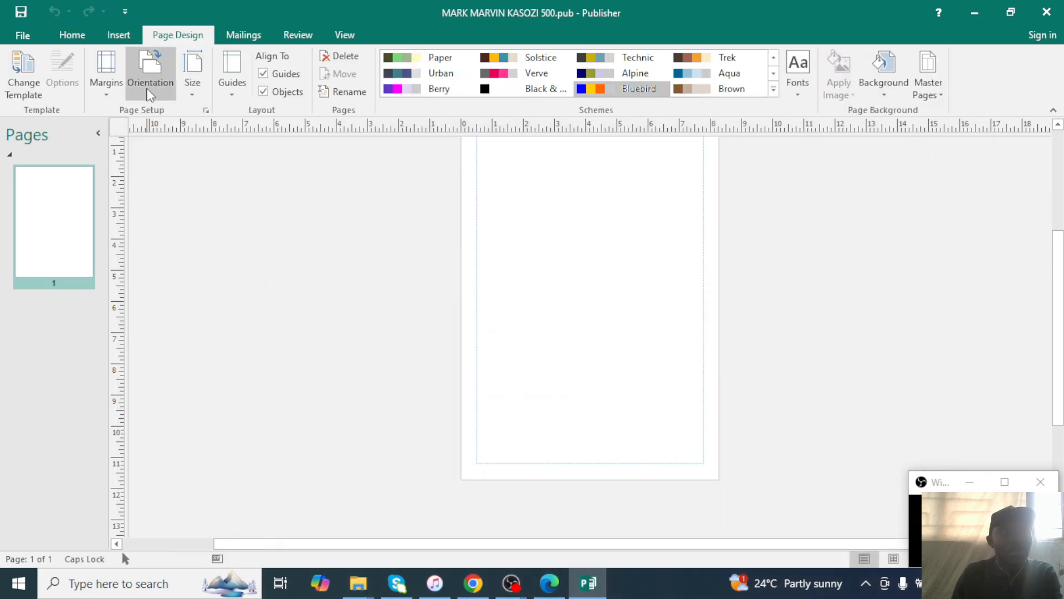
{"action": "left_click", "coordinate": [149, 89]}
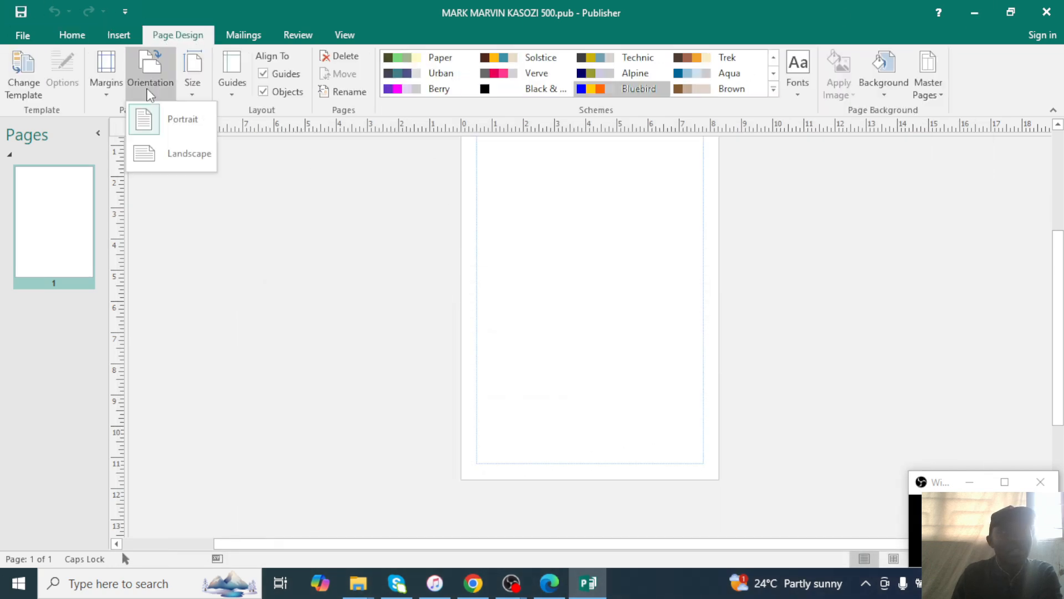
{"action": "left_click", "coordinate": [177, 154]}
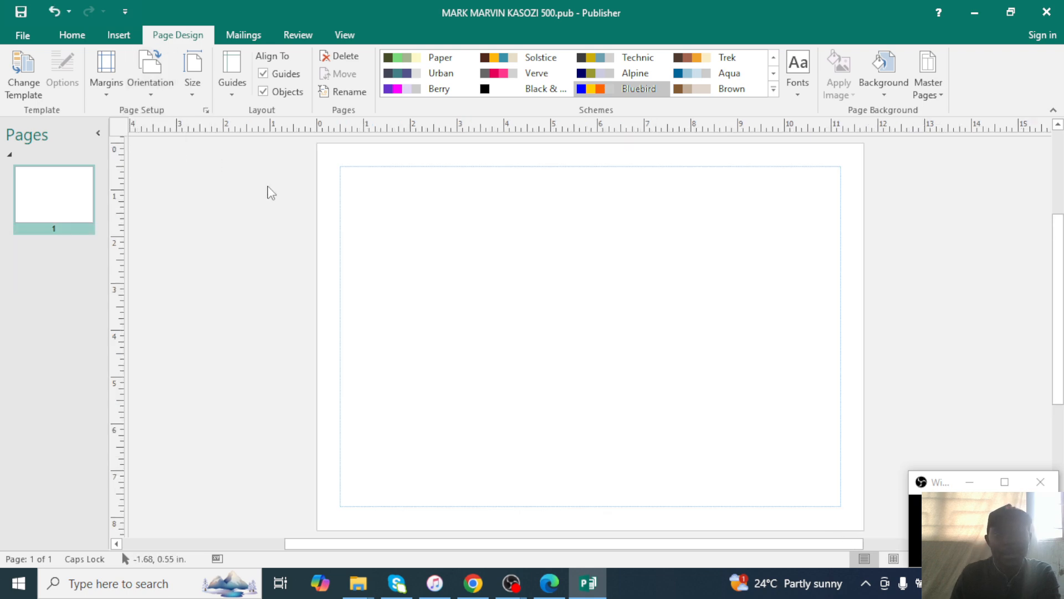
{"action": "scroll", "coordinate": [405, 263], "scroll_direction": "down", "scroll_amount": 2}
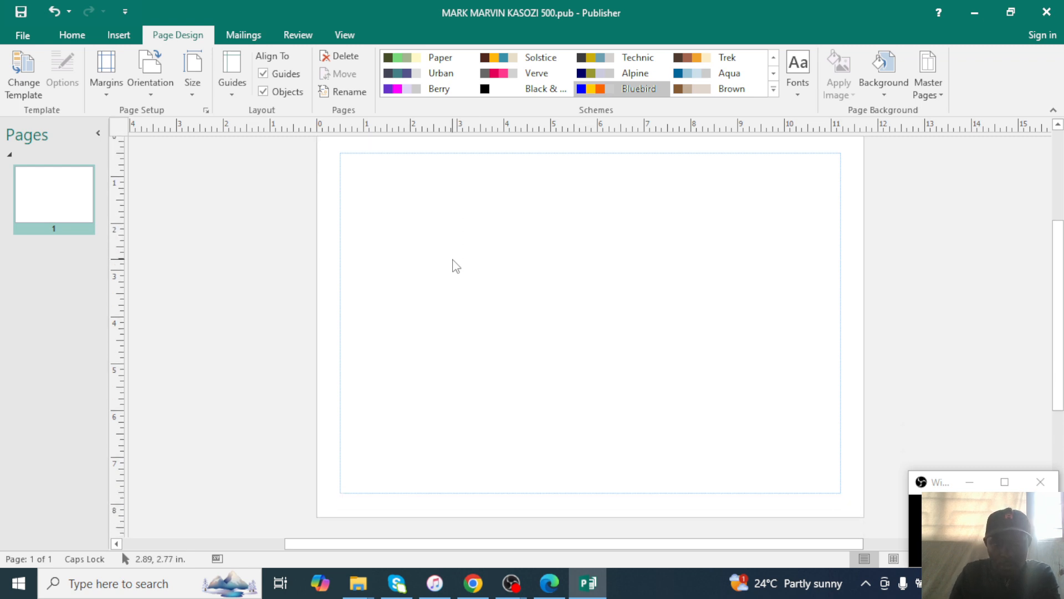
{"action": "left_click", "coordinate": [1011, 12]}
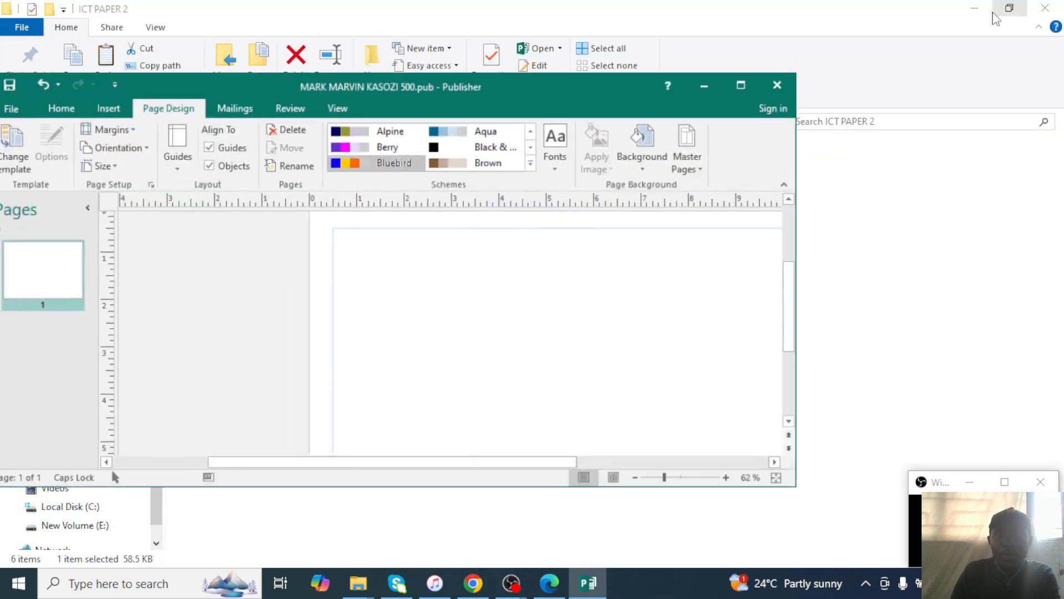
{"action": "left_click", "coordinate": [639, 479]}
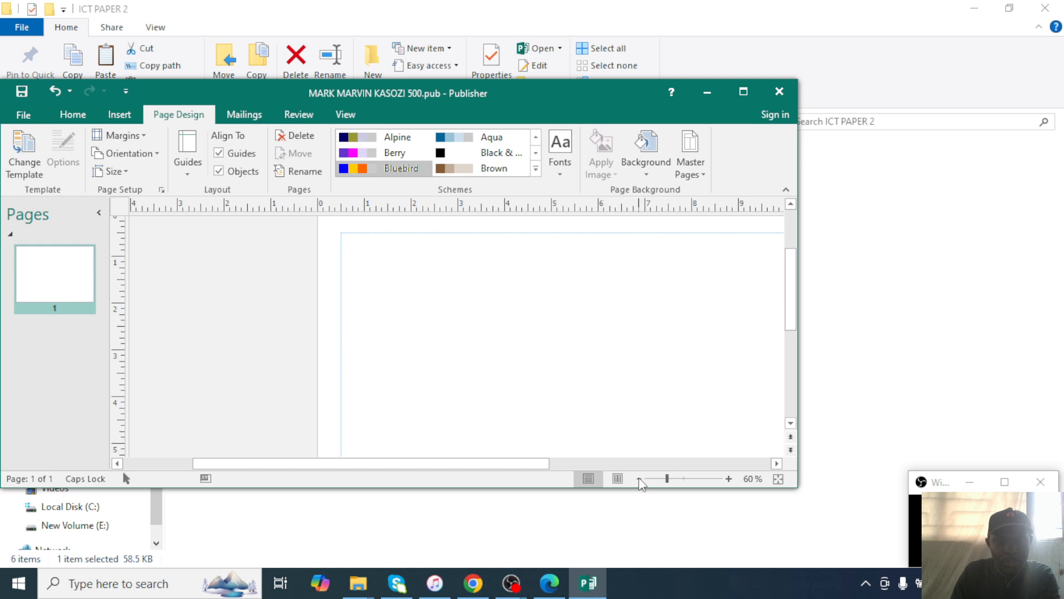
{"action": "left_click", "coordinate": [640, 479]}
{"action": "left_click", "coordinate": [639, 479]}
{"action": "left_click", "coordinate": [744, 92]}
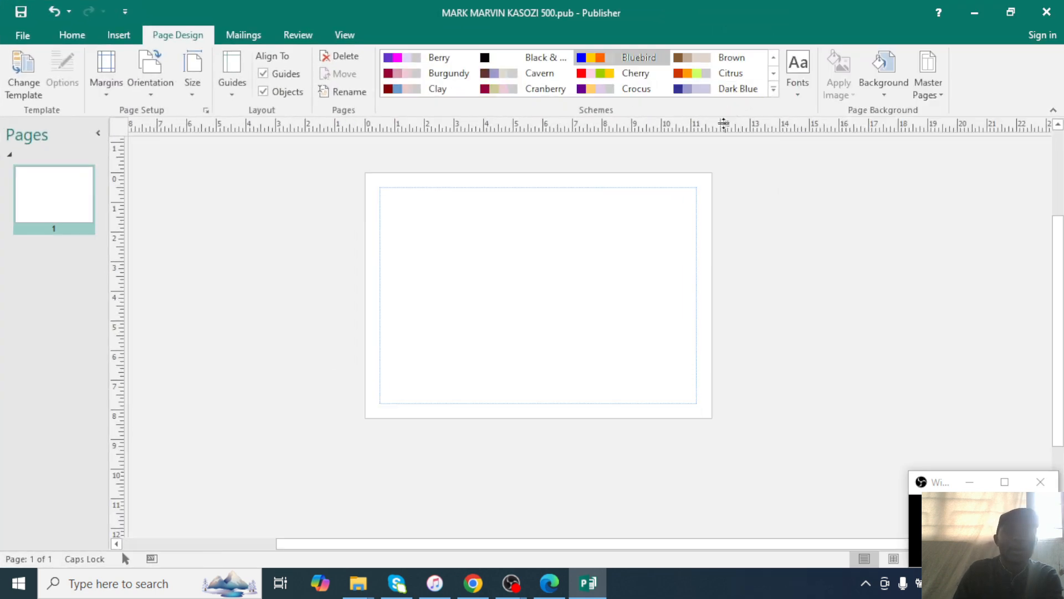
Draw a tall text box down the left column of the landscape page.
{"action": "left_click", "coordinate": [101, 40]}
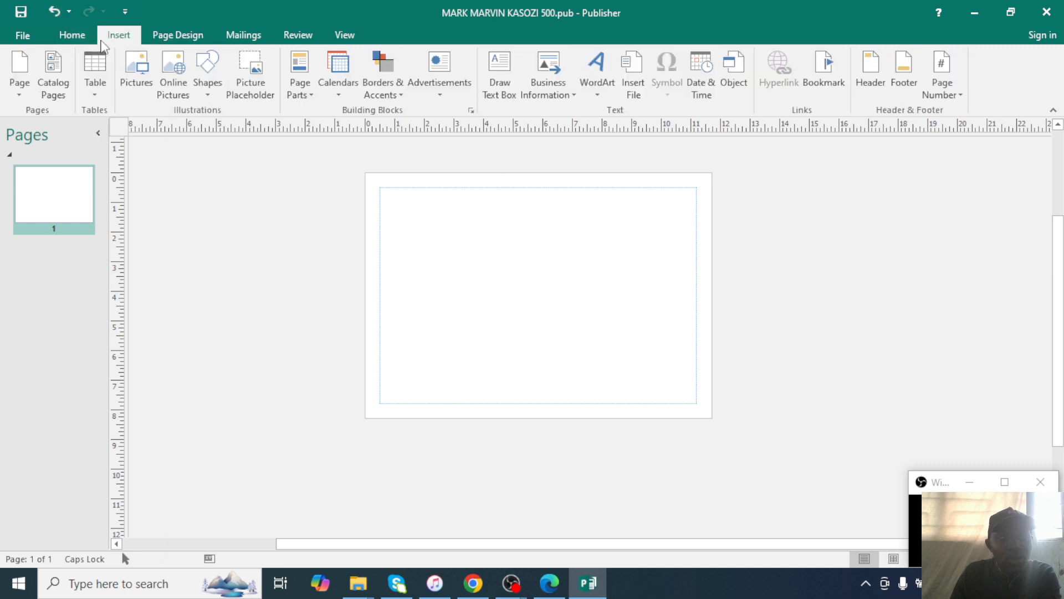
{"action": "left_click", "coordinate": [500, 74]}
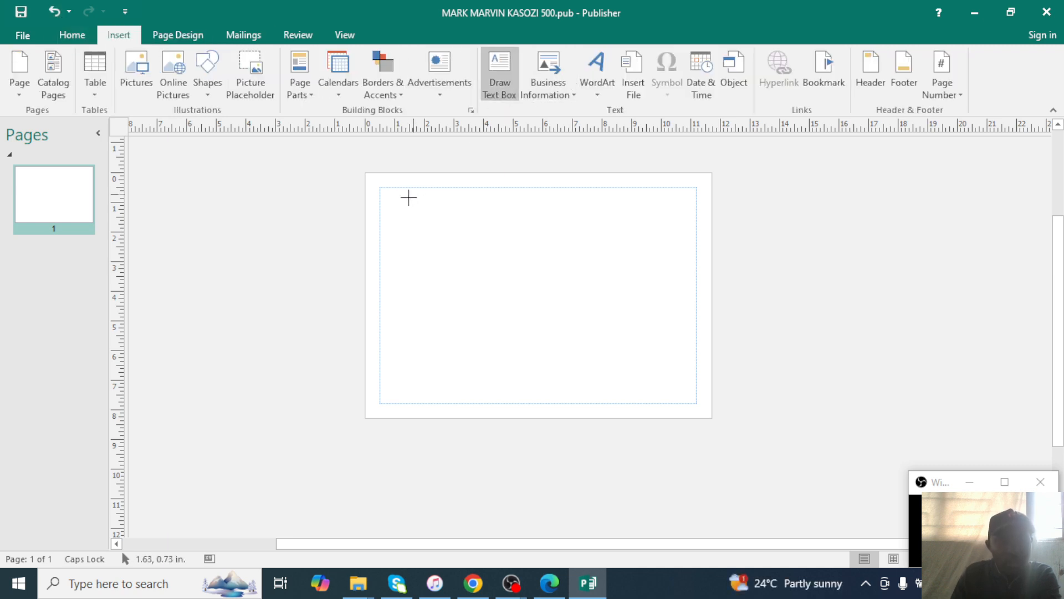
{"action": "left_click_drag", "start_coordinate": [380, 188], "coordinate": [487, 404]}
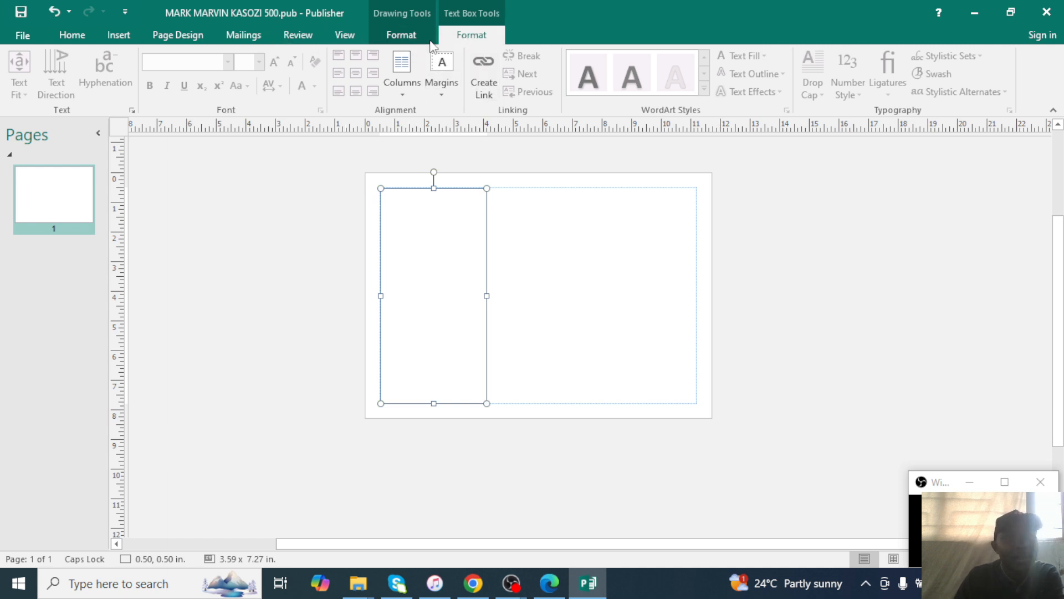
Set the text box's Shape Outline to red from Standard Colors.
{"action": "left_click", "coordinate": [178, 35]}
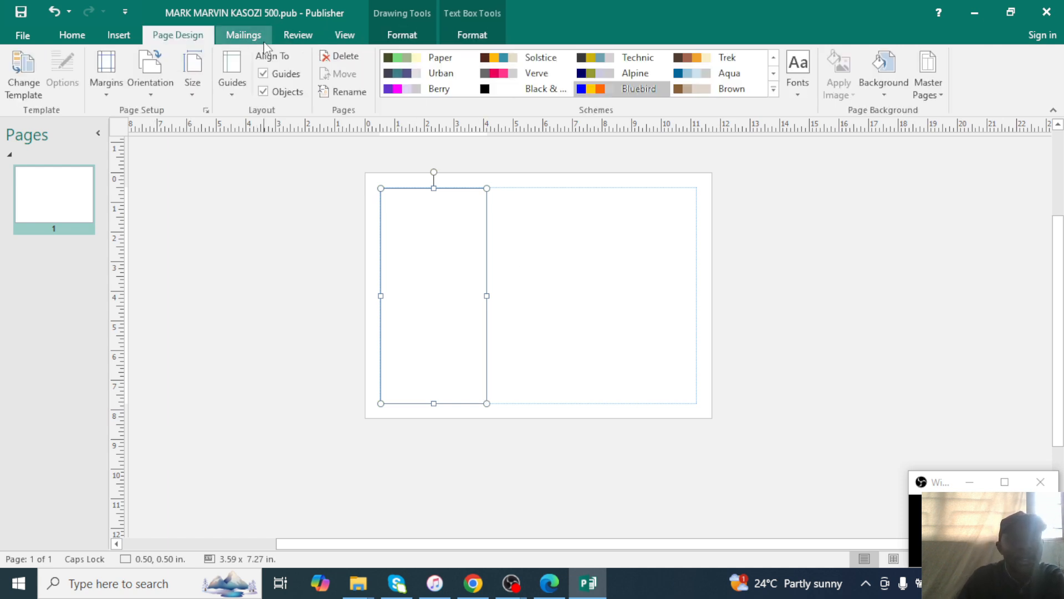
{"action": "left_click", "coordinate": [245, 35]}
{"action": "left_click", "coordinate": [186, 41]}
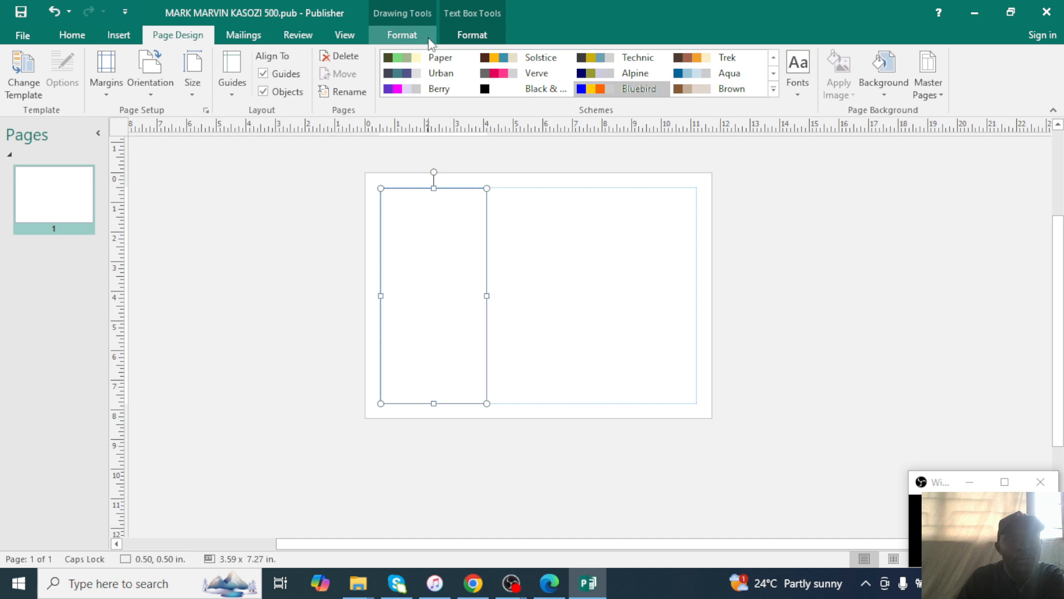
{"action": "left_click", "coordinate": [401, 35]}
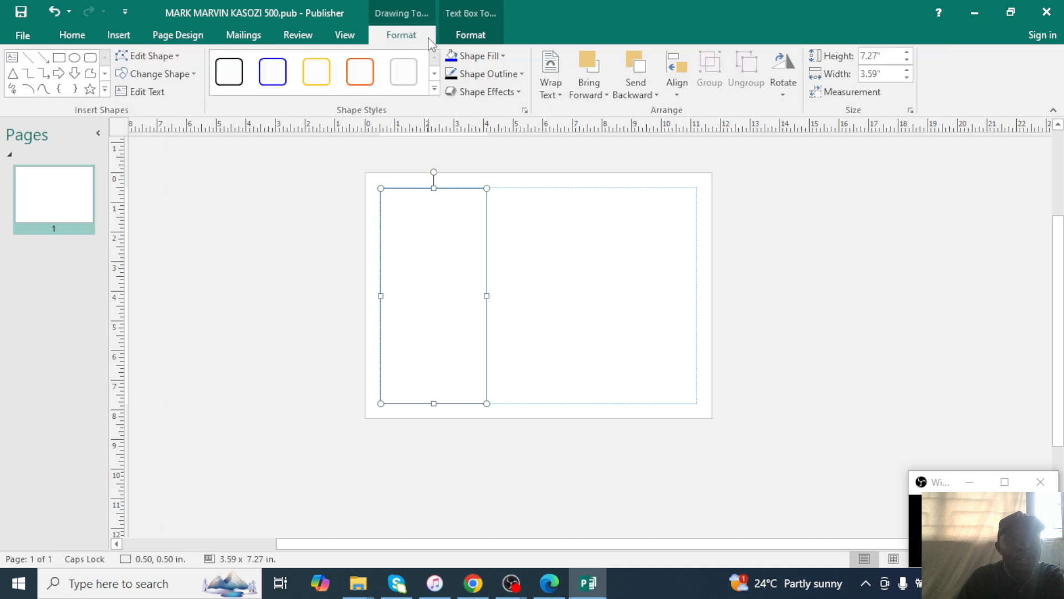
{"action": "left_click", "coordinate": [502, 55]}
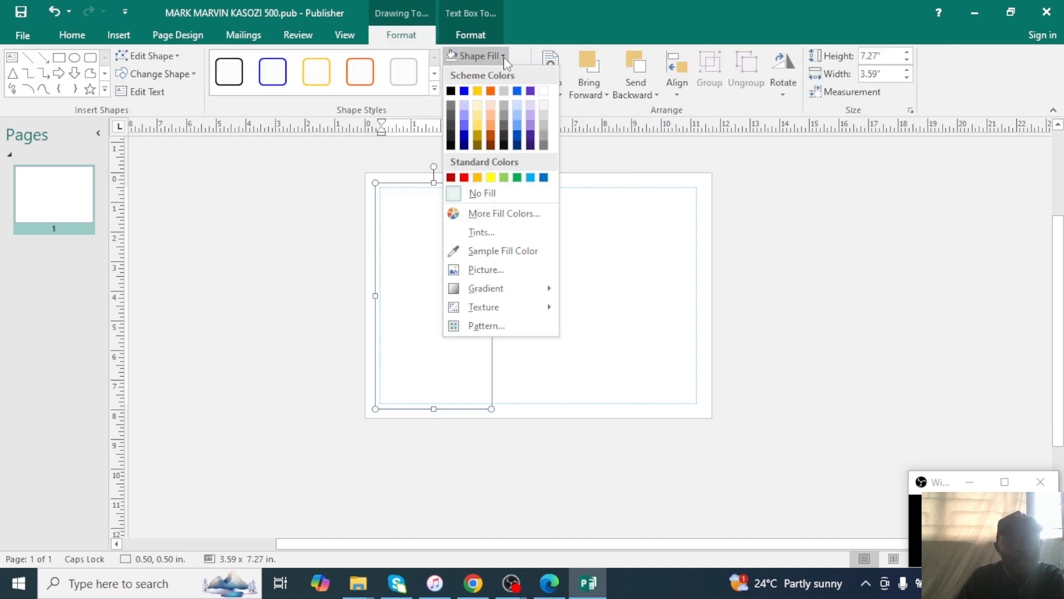
{"action": "left_click", "coordinate": [504, 56]}
{"action": "left_click", "coordinate": [523, 77]}
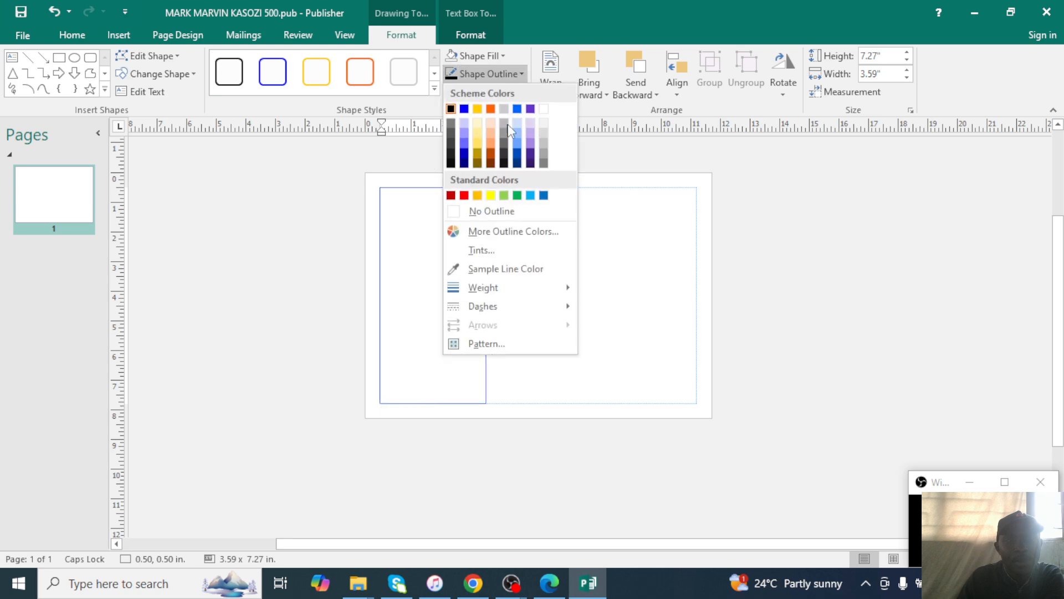
{"action": "left_click", "coordinate": [467, 198]}
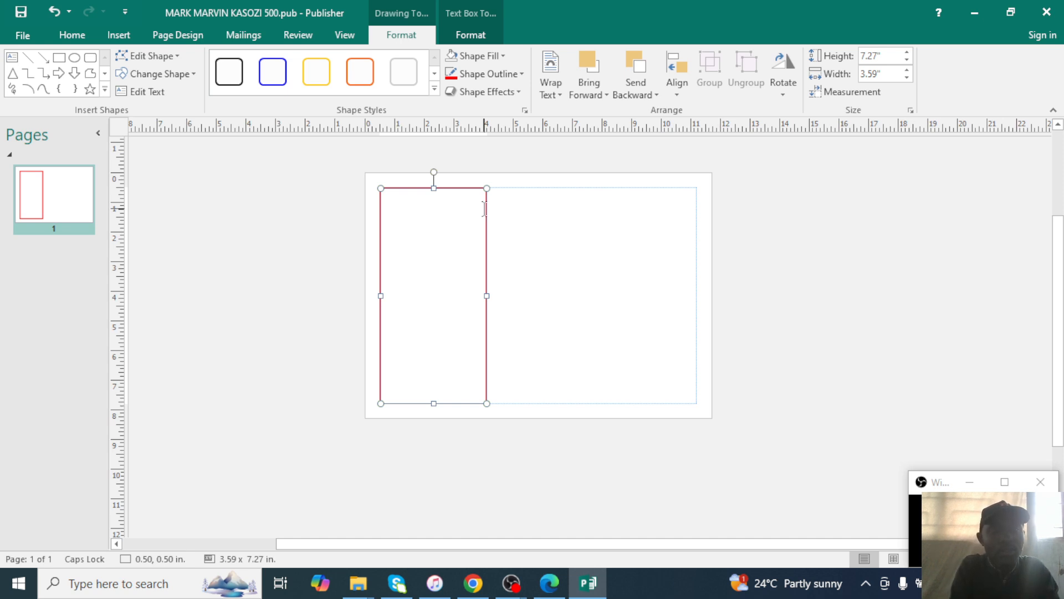
{"action": "left_click", "coordinate": [484, 208]}
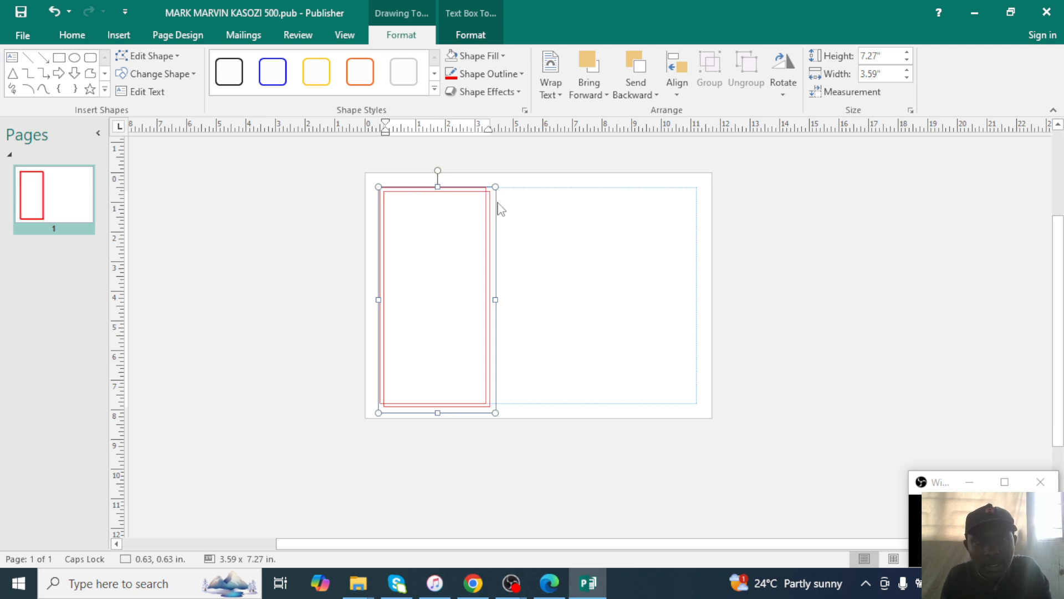
Place copies of the red text box in the middle and right columns.
{"action": "left_click_drag", "start_coordinate": [492, 200], "coordinate": [605, 195]}
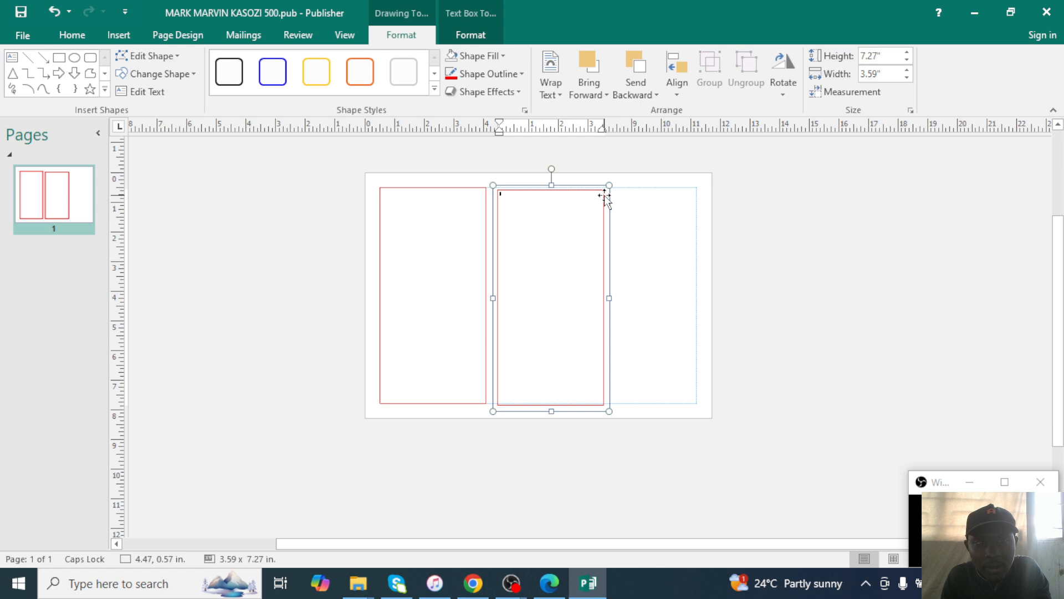
{"action": "mouse_move", "coordinate": [606, 198]}
{"action": "left_mouse_down"}
{"action": "mouse_move", "coordinate": [591, 194]}
{"action": "mouse_move", "coordinate": [600, 192]}
{"action": "left_mouse_up"}
{"action": "left_click", "coordinate": [278, 215]}
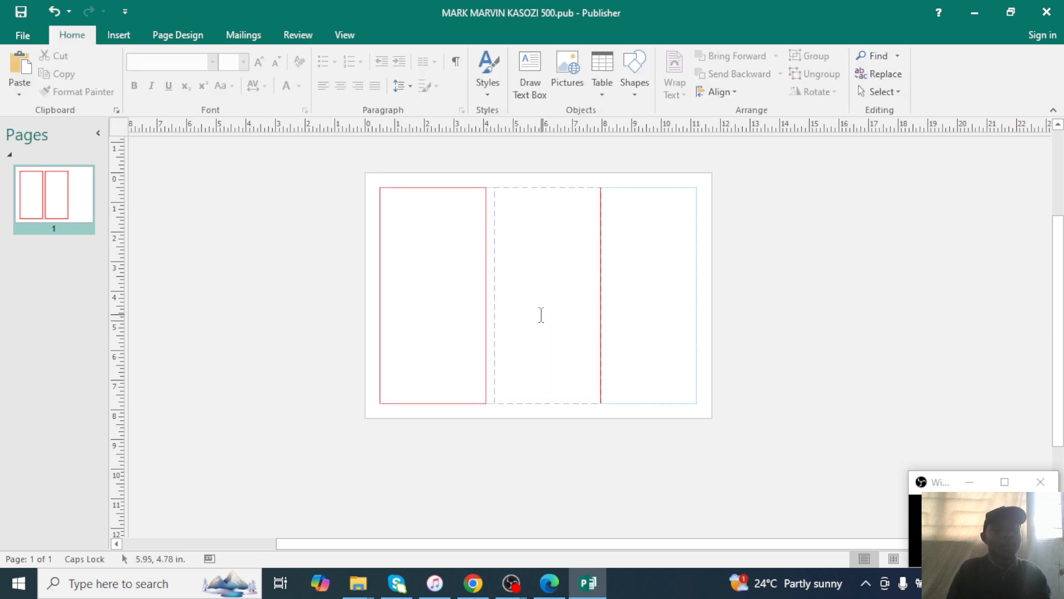
{"action": "key", "text": "ctrl+v"}
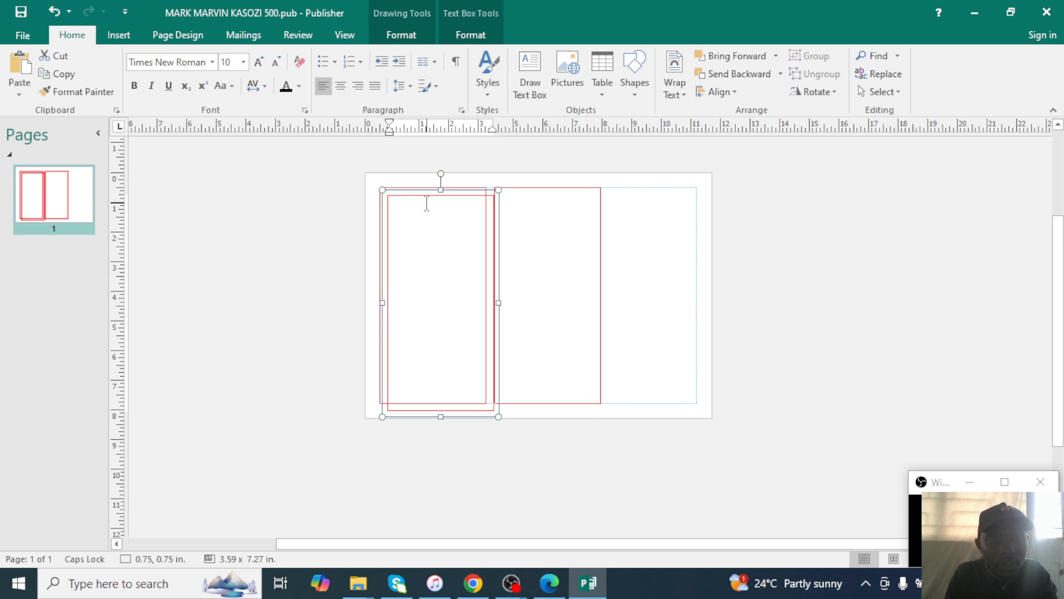
{"action": "left_click_drag", "start_coordinate": [430, 194], "coordinate": [646, 189]}
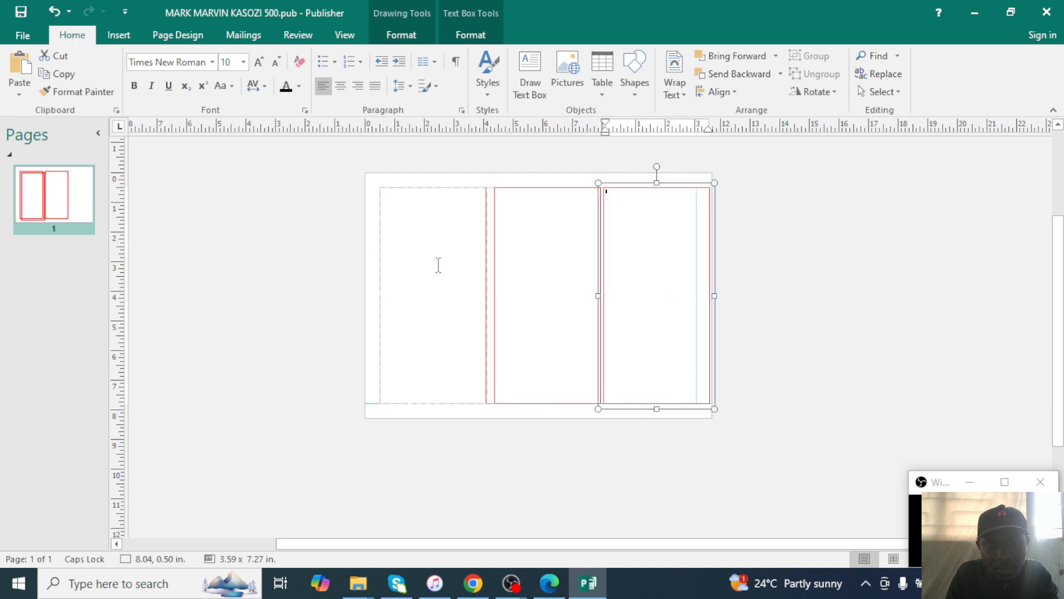
Narrow the three text boxes so small gaps separate the panels.
{"action": "left_click", "coordinate": [478, 202]}
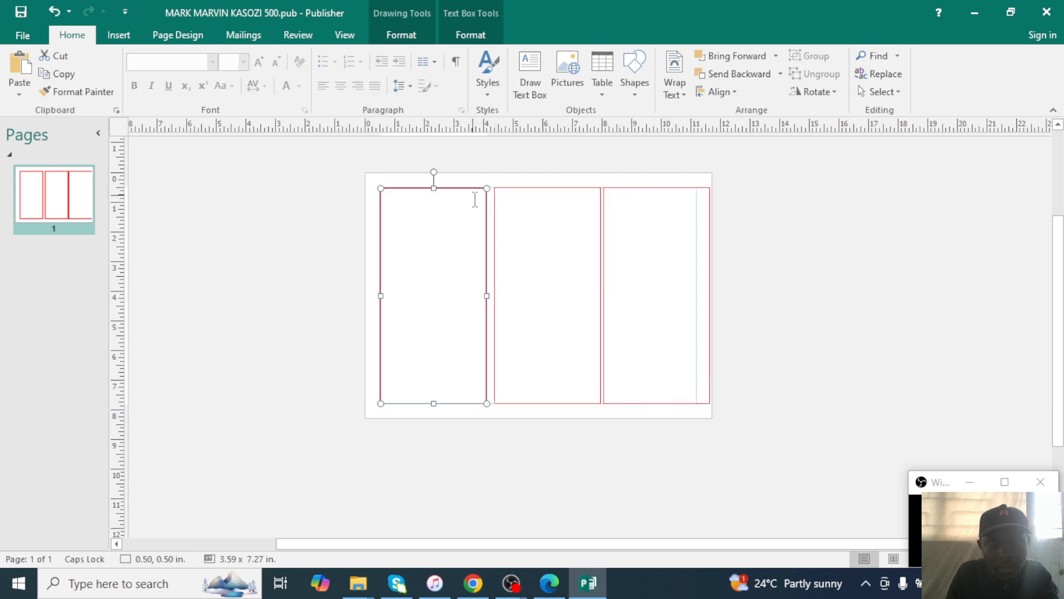
{"action": "mouse_move", "coordinate": [486, 296]}
{"action": "left_mouse_down"}
{"action": "mouse_move", "coordinate": [469, 294]}
{"action": "mouse_move", "coordinate": [480, 295]}
{"action": "left_mouse_up"}
{"action": "left_click", "coordinate": [495, 294]}
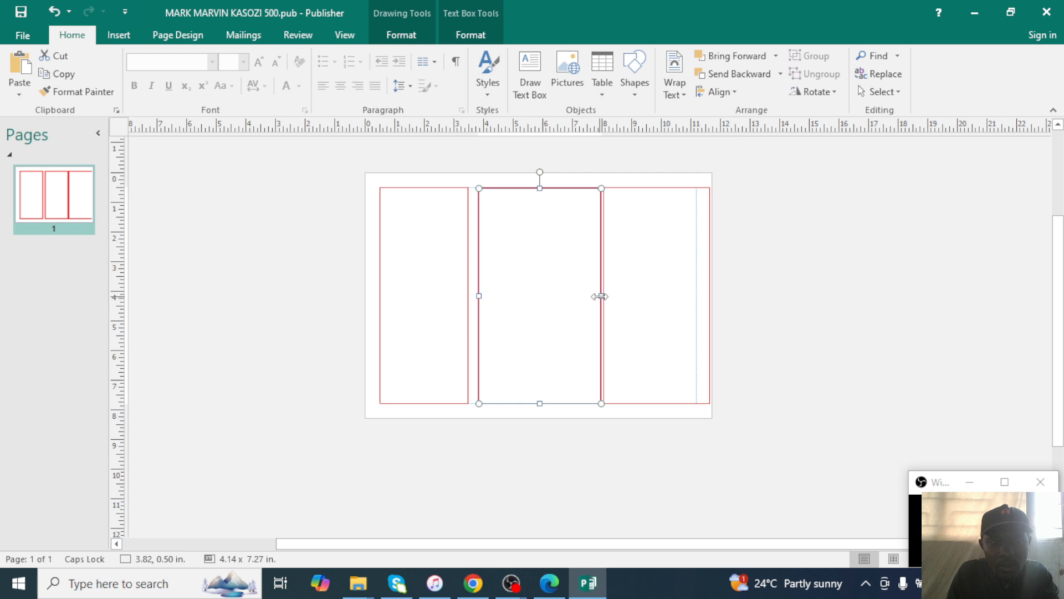
{"action": "left_click_drag", "start_coordinate": [600, 297], "coordinate": [582, 297]}
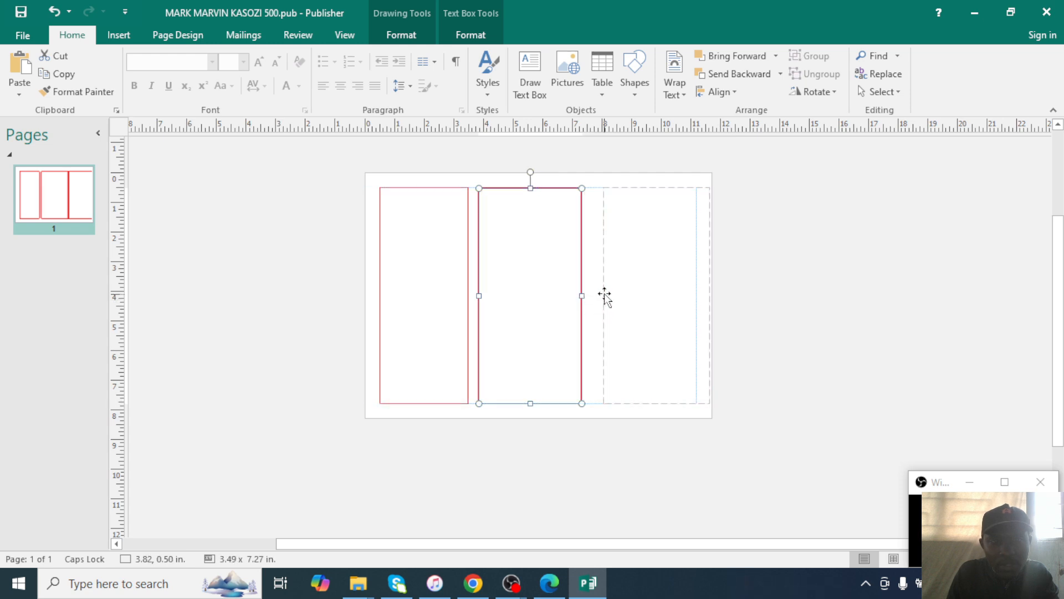
{"action": "left_click", "coordinate": [602, 297]}
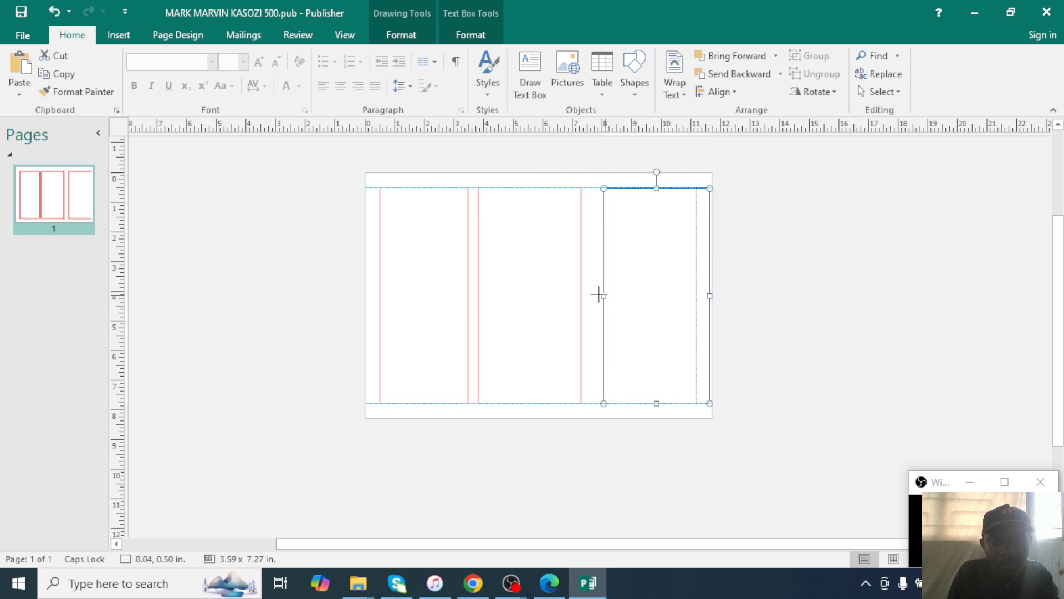
{"action": "left_click_drag", "start_coordinate": [592, 295], "coordinate": [591, 295]}
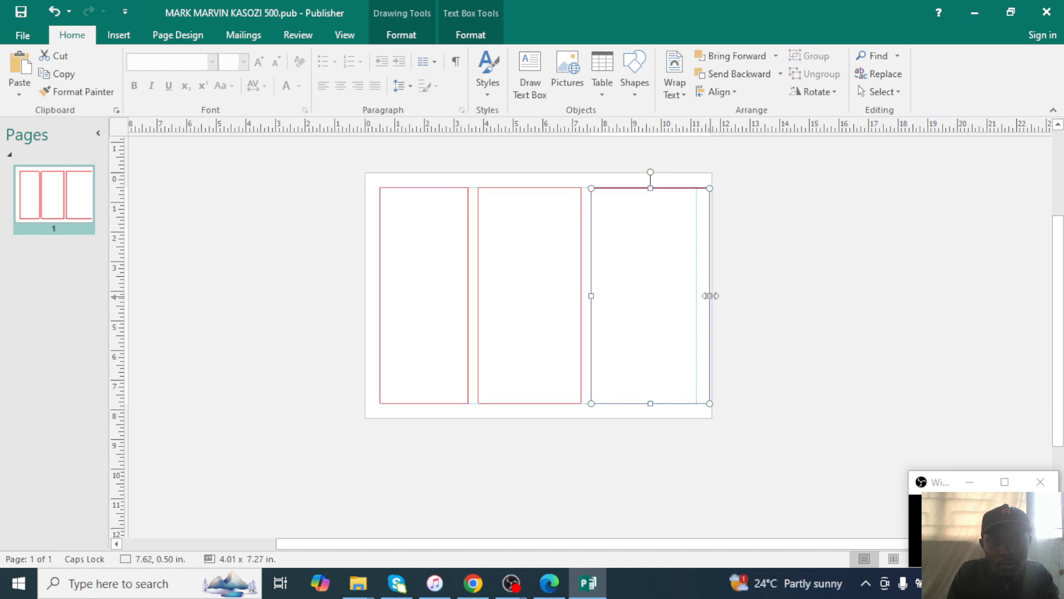
{"action": "left_click_drag", "start_coordinate": [708, 297], "coordinate": [697, 297]}
{"action": "left_click", "coordinate": [758, 306]}
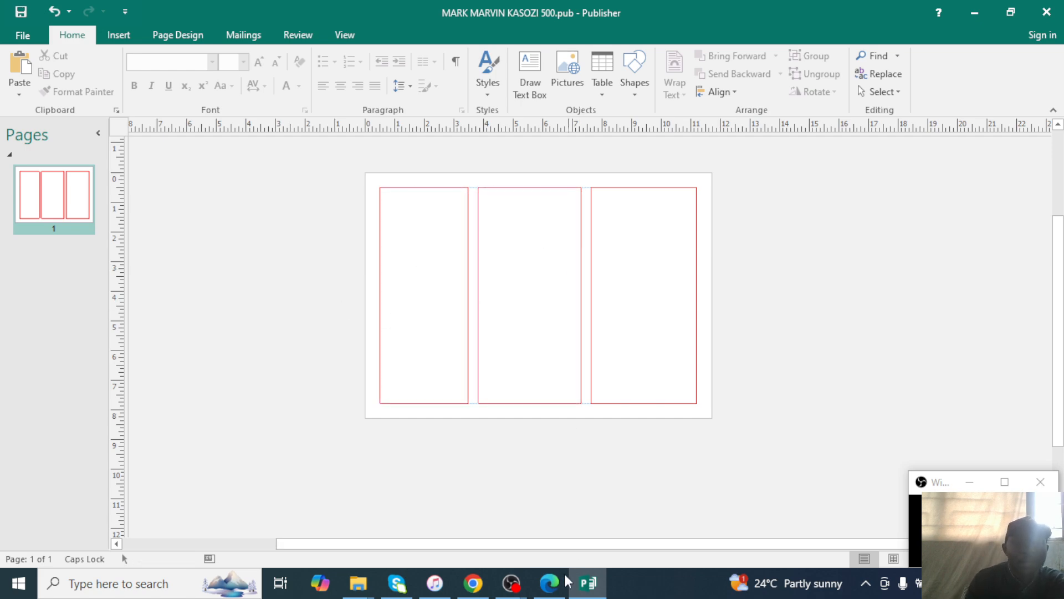
{"action": "left_click", "coordinate": [550, 584]}
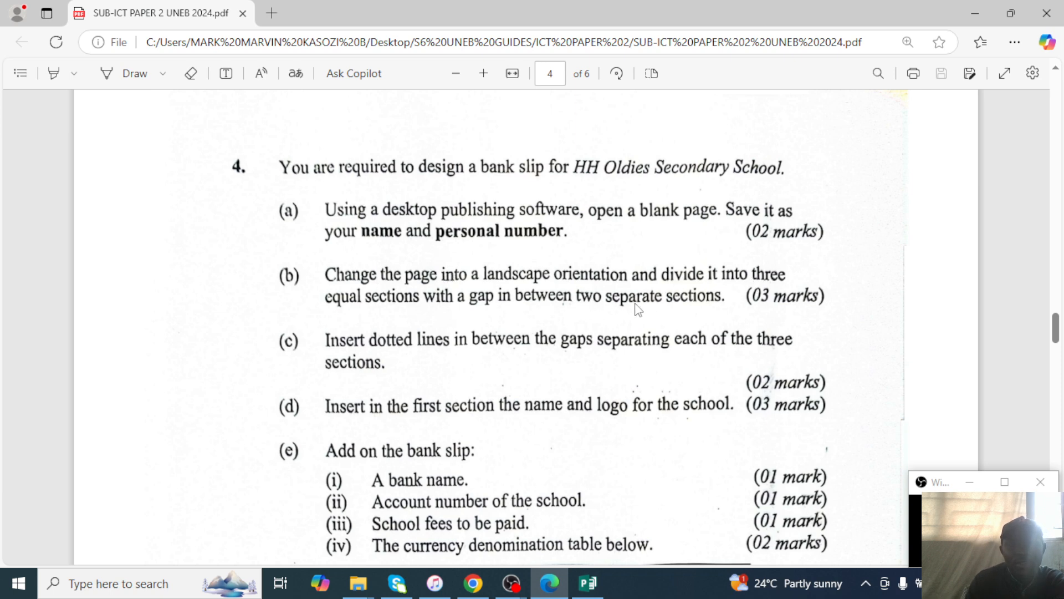
{"action": "left_click", "coordinate": [955, 20]}
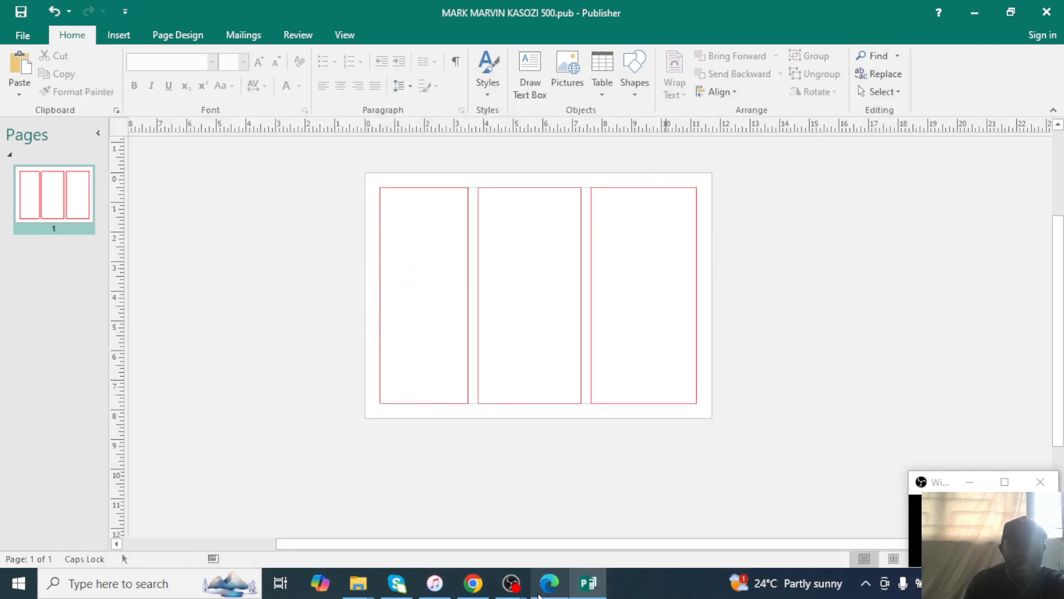
{"action": "left_click", "coordinate": [549, 583]}
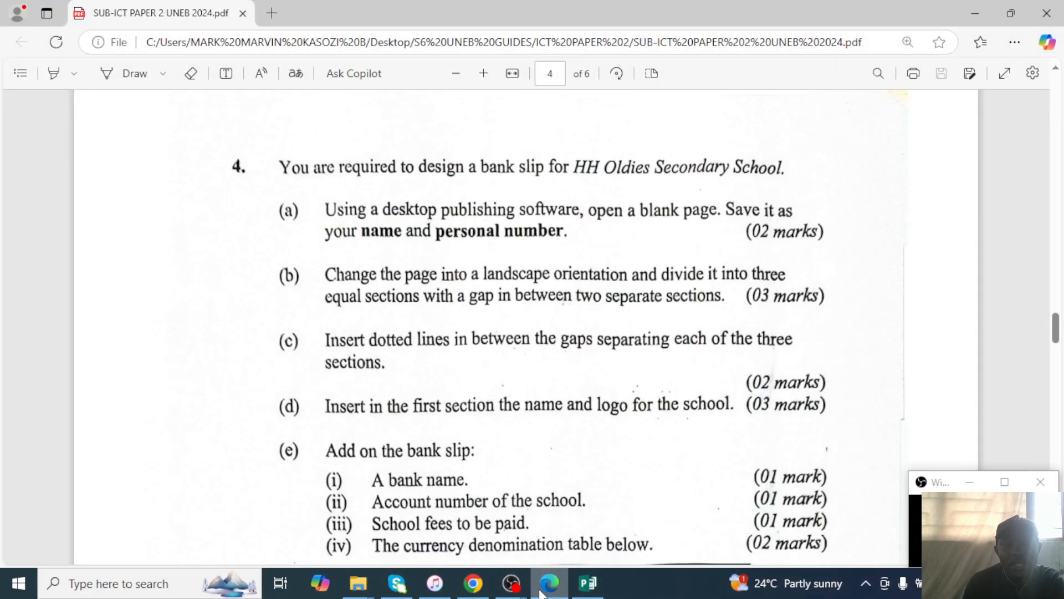
{"action": "left_click", "coordinate": [974, 13]}
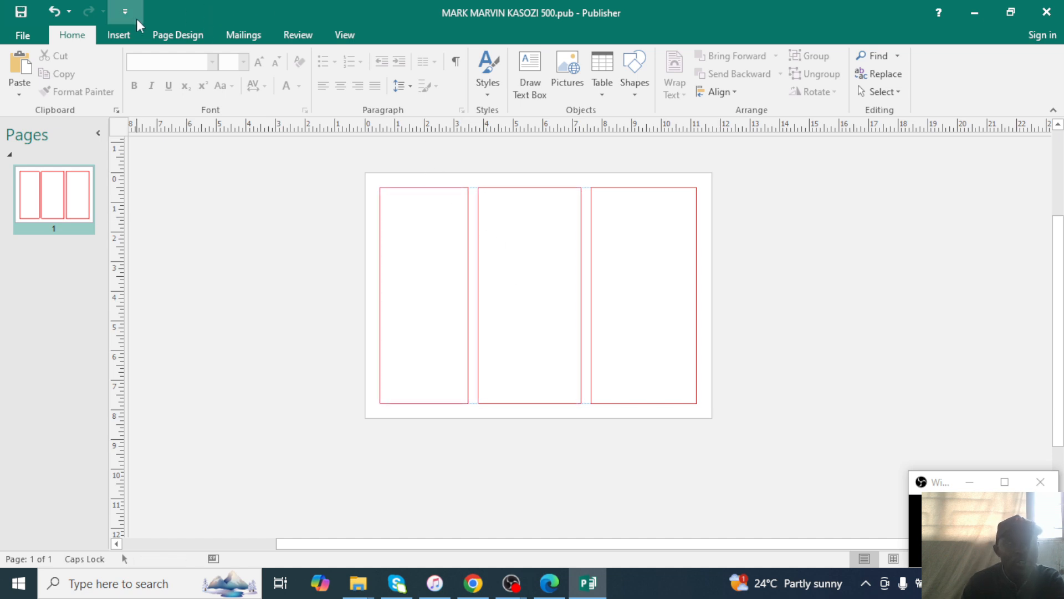
Draw a straight vertical line in the gap between the first and second panels.
{"action": "left_click", "coordinate": [119, 34]}
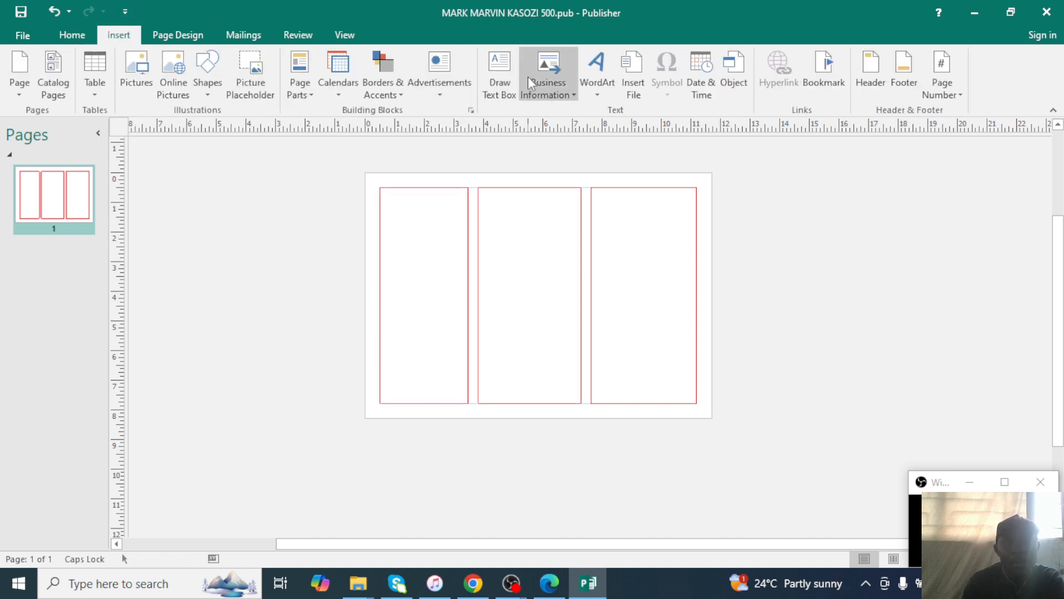
{"action": "left_click", "coordinate": [207, 83]}
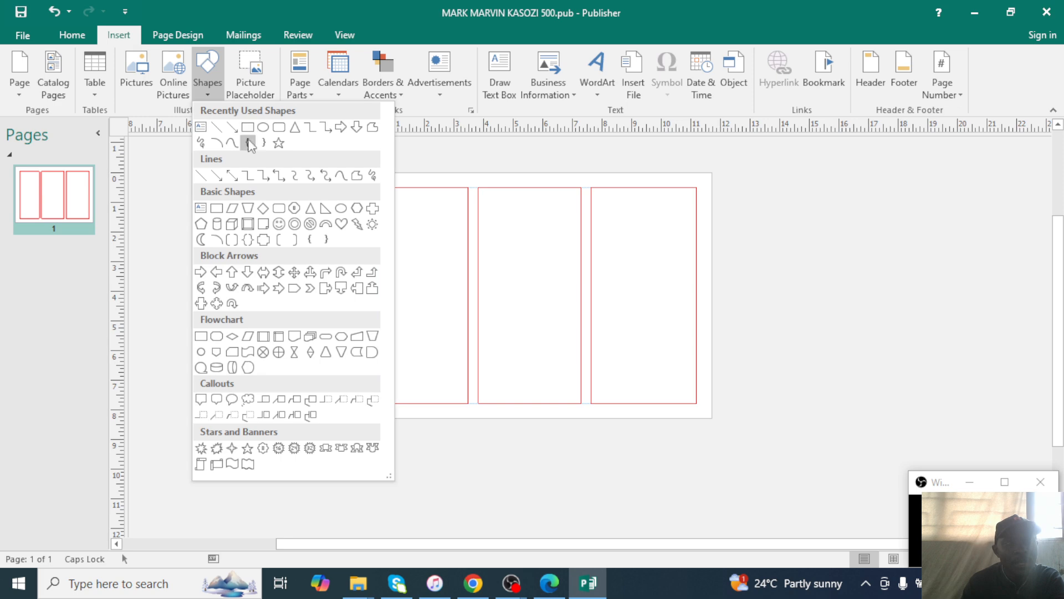
{"action": "left_click", "coordinate": [222, 137]}
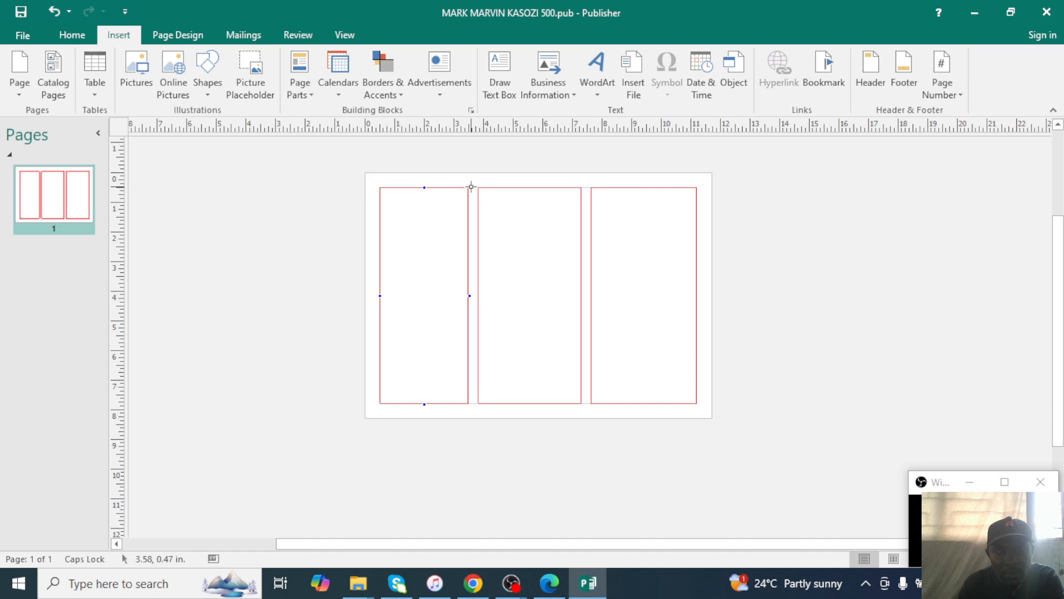
{"action": "left_click_drag", "start_coordinate": [475, 285], "coordinate": [472, 355]}
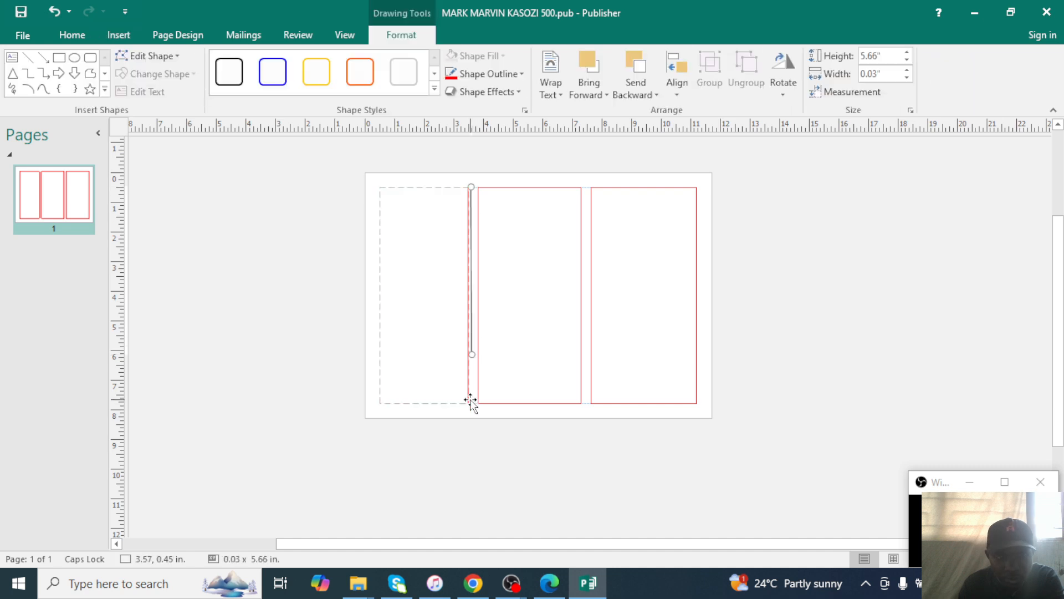
{"action": "left_click", "coordinate": [467, 399]}
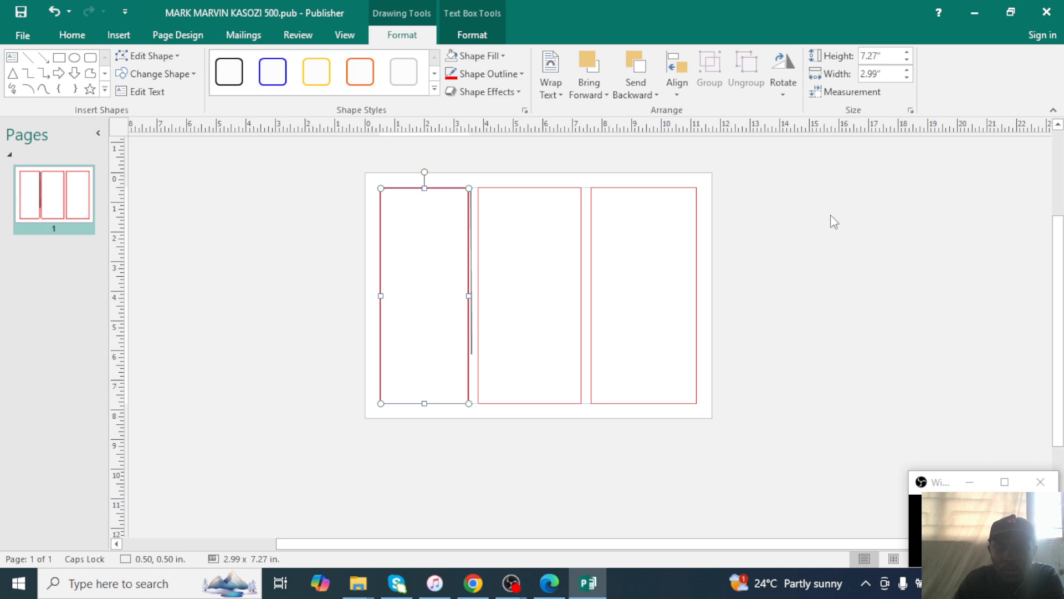
Zoom in and extend the line's bottom end down toward the panels' bottom.
{"action": "left_click", "coordinate": [1011, 12]}
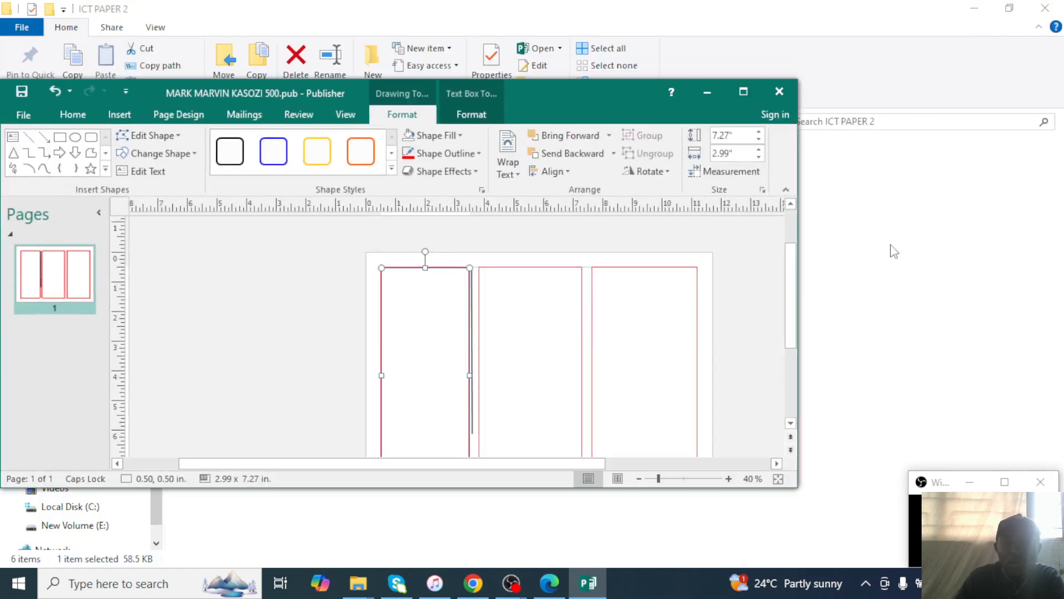
{"action": "left_click", "coordinate": [728, 478]}
{"action": "left_click", "coordinate": [728, 478]}
{"action": "left_click", "coordinate": [743, 92]}
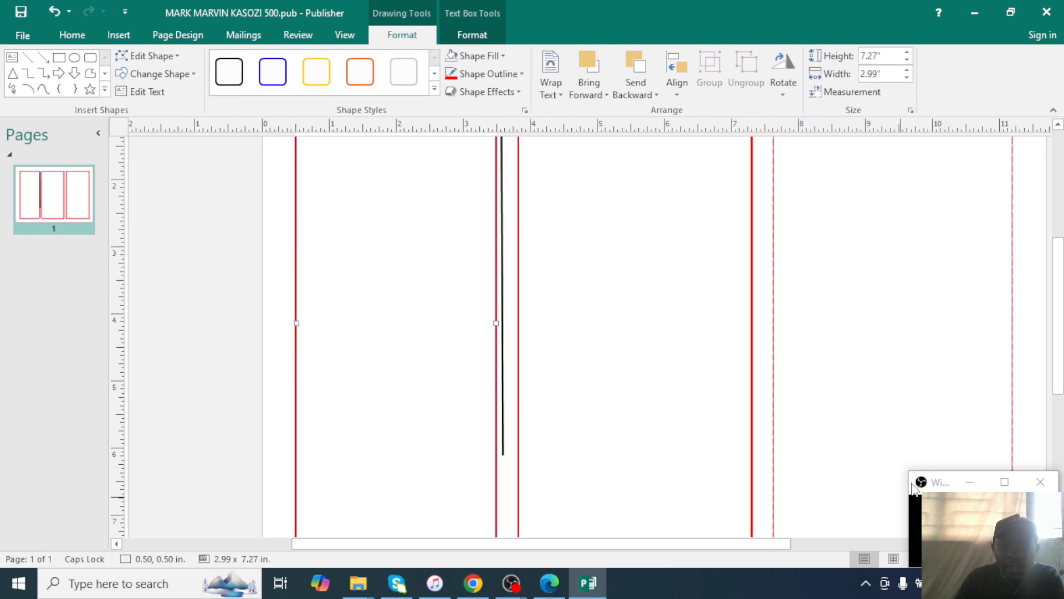
{"action": "left_click_drag", "start_coordinate": [914, 487], "coordinate": [3, 487]}
{"action": "left_click", "coordinate": [471, 12]}
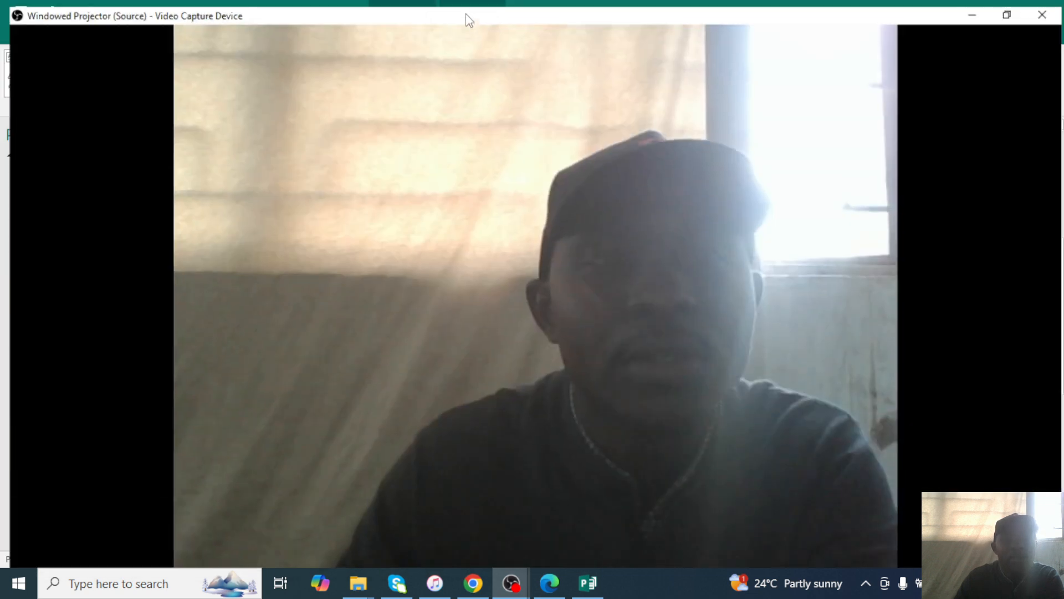
{"action": "left_click", "coordinate": [1007, 15]}
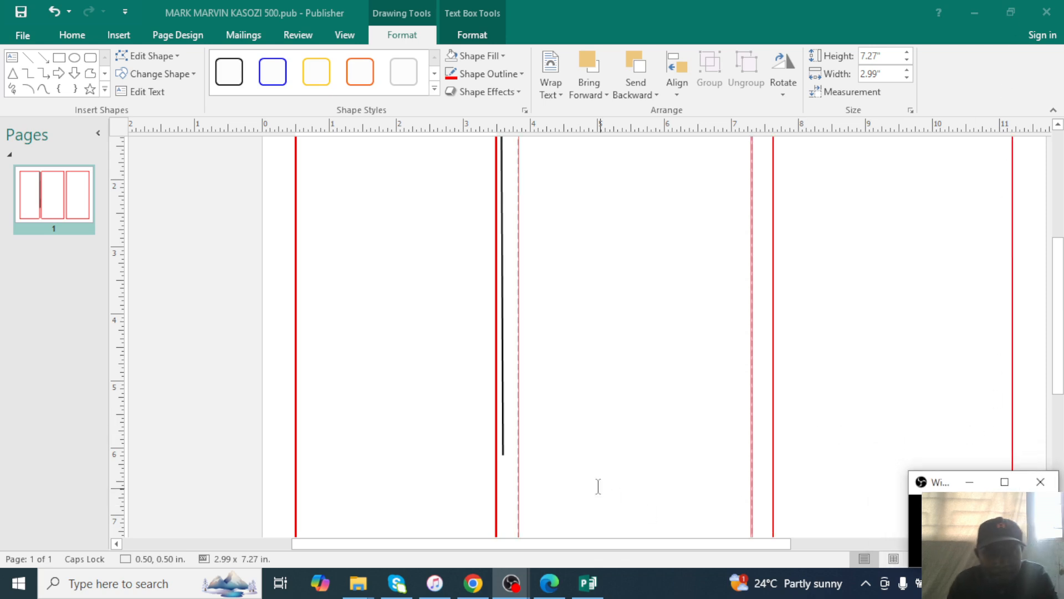
{"action": "left_click", "coordinate": [504, 452]}
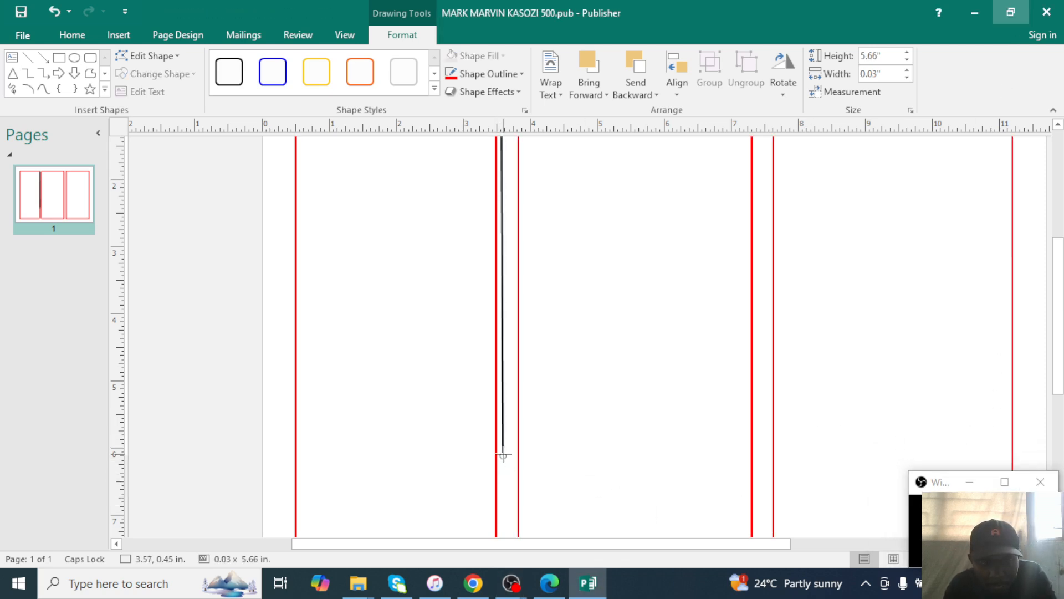
{"action": "left_click_drag", "start_coordinate": [503, 454], "coordinate": [505, 518]}
{"action": "left_click", "coordinate": [520, 521]}
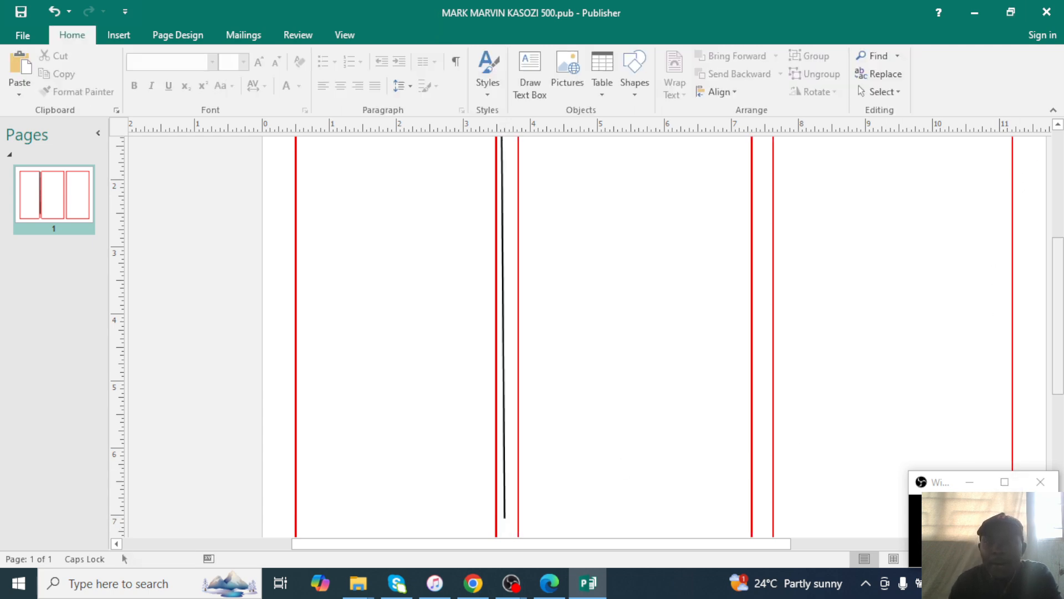
Nudge the divider line right into the gap between panels one and two.
{"action": "left_click_drag", "start_coordinate": [1062, 263], "coordinate": [744, 307]}
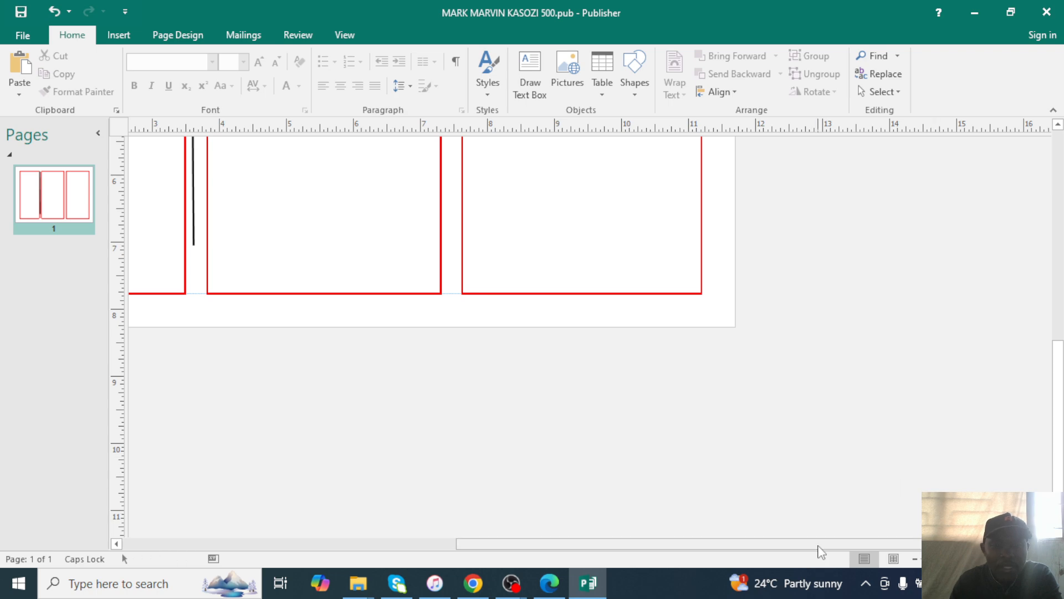
{"action": "left_click_drag", "start_coordinate": [887, 544], "coordinate": [787, 544]}
{"action": "left_click", "coordinate": [920, 560]}
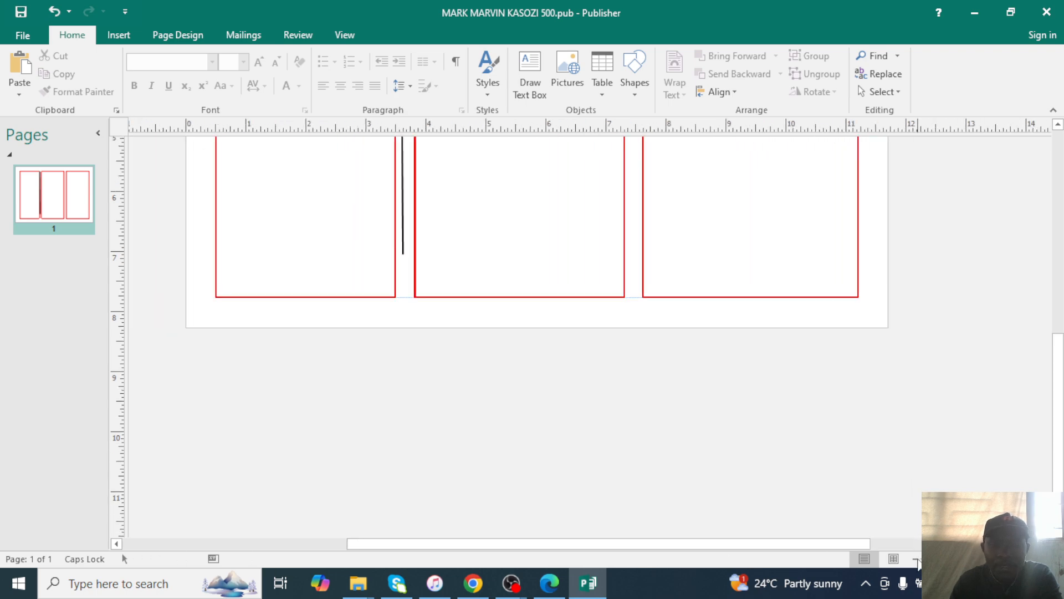
{"action": "left_click", "coordinate": [919, 559]}
{"action": "left_click", "coordinate": [919, 559]}
{"action": "left_click", "coordinate": [919, 560]}
{"action": "left_click", "coordinate": [919, 559]}
{"action": "left_click", "coordinate": [919, 560]}
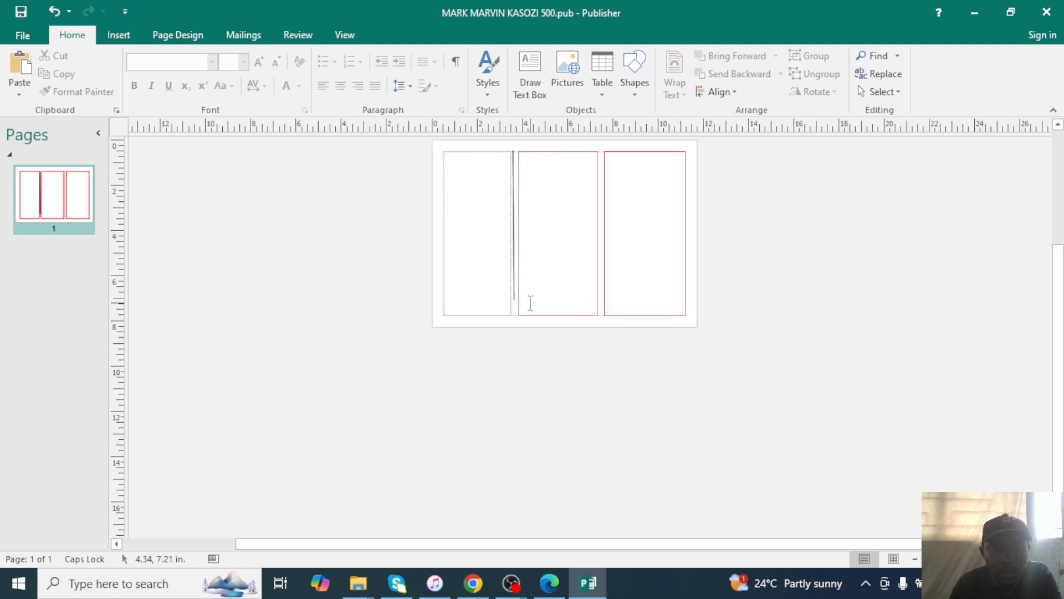
{"action": "left_click", "coordinate": [514, 300]}
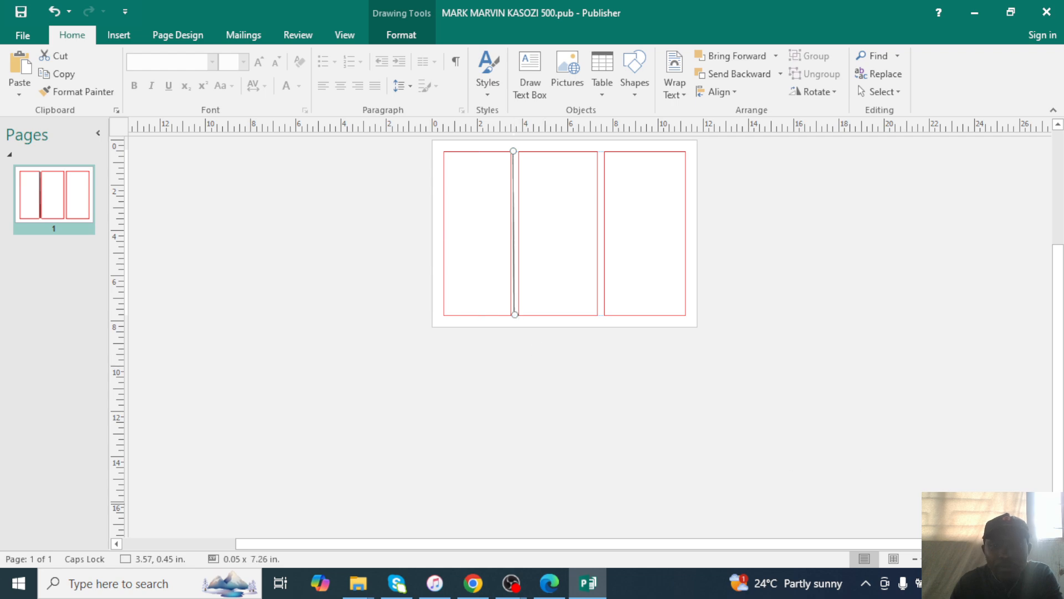
{"action": "left_click", "coordinate": [1004, 559]}
{"action": "left_click", "coordinate": [1004, 559]}
{"action": "left_click", "coordinate": [1004, 560]}
{"action": "left_click", "coordinate": [1004, 560]}
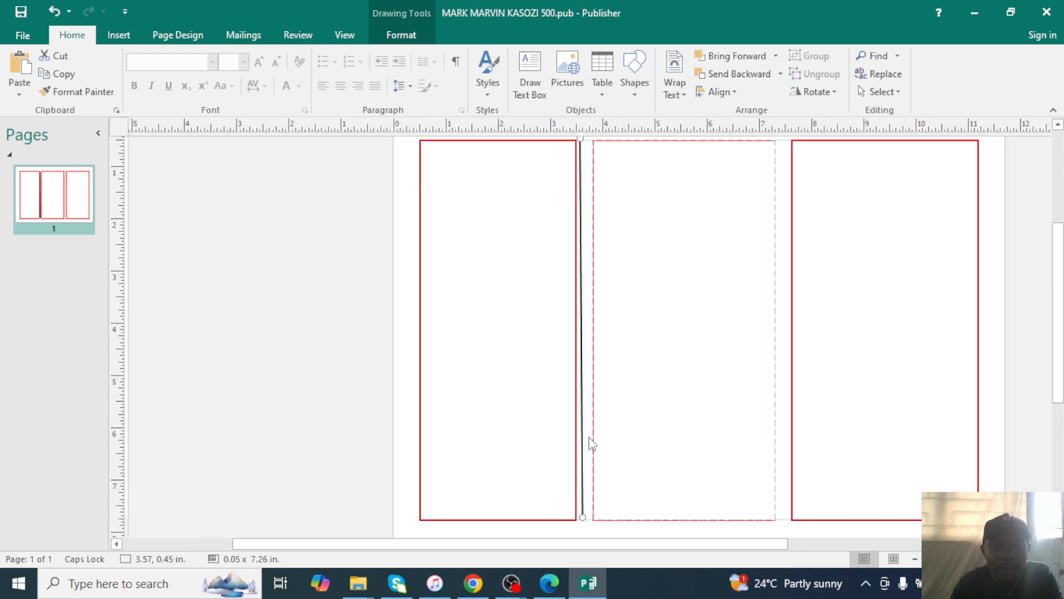
{"action": "key", "text": "Right"}
{"action": "key", "text": "Right"}
{"action": "key", "text": "Right"}
{"action": "scroll", "coordinate": [604, 319], "scroll_direction": "up", "scroll_amount": 3}
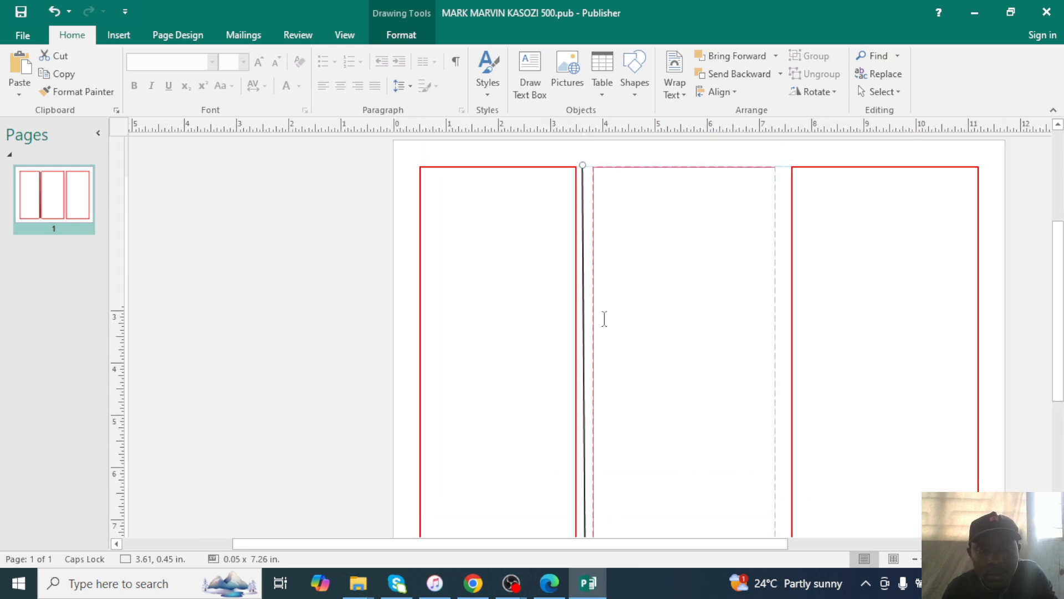
{"action": "scroll", "coordinate": [605, 319], "scroll_direction": "down", "scroll_amount": 2}
{"action": "key", "text": "Right"}
{"action": "scroll", "coordinate": [604, 319], "scroll_direction": "down", "scroll_amount": 1}
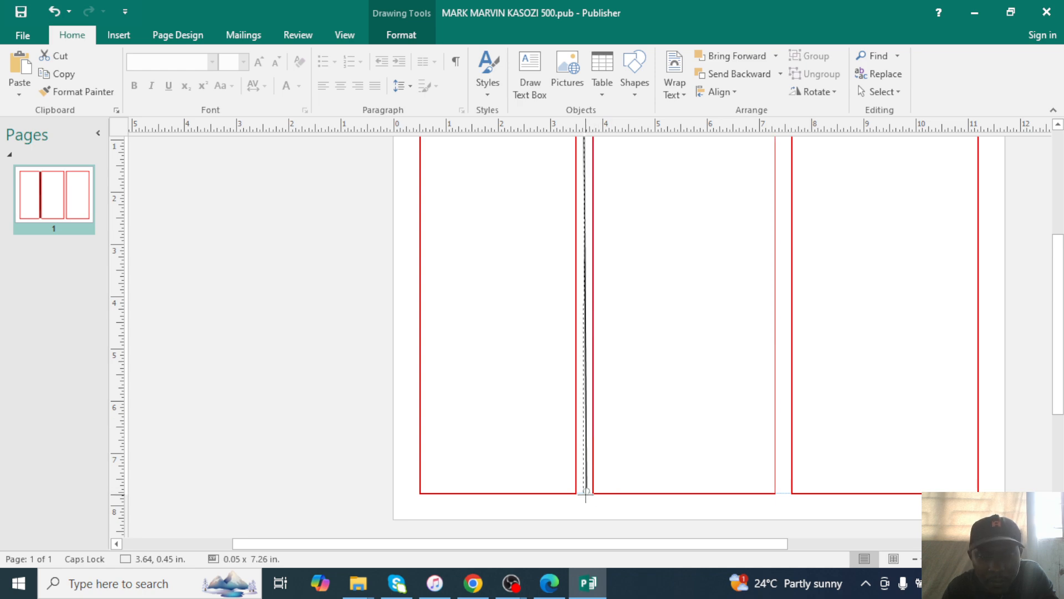
Straighten the divider so it runs vertically, 7.33 in long, full panel height.
{"action": "left_click_drag", "start_coordinate": [586, 494], "coordinate": [585, 494]}
{"action": "scroll", "coordinate": [632, 369], "scroll_direction": "up", "scroll_amount": 1}
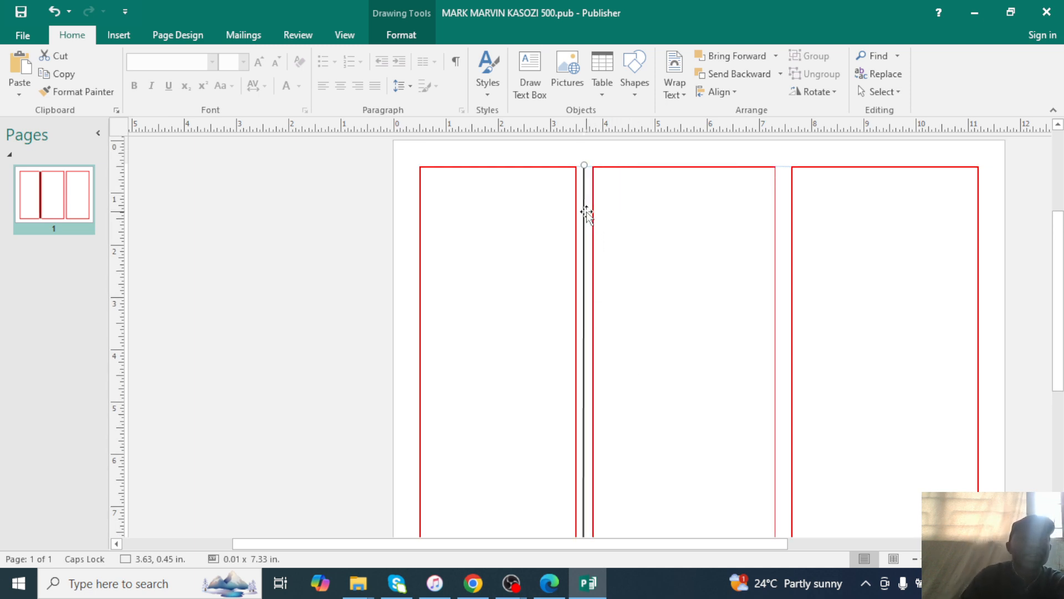
{"action": "left_click", "coordinate": [401, 39]}
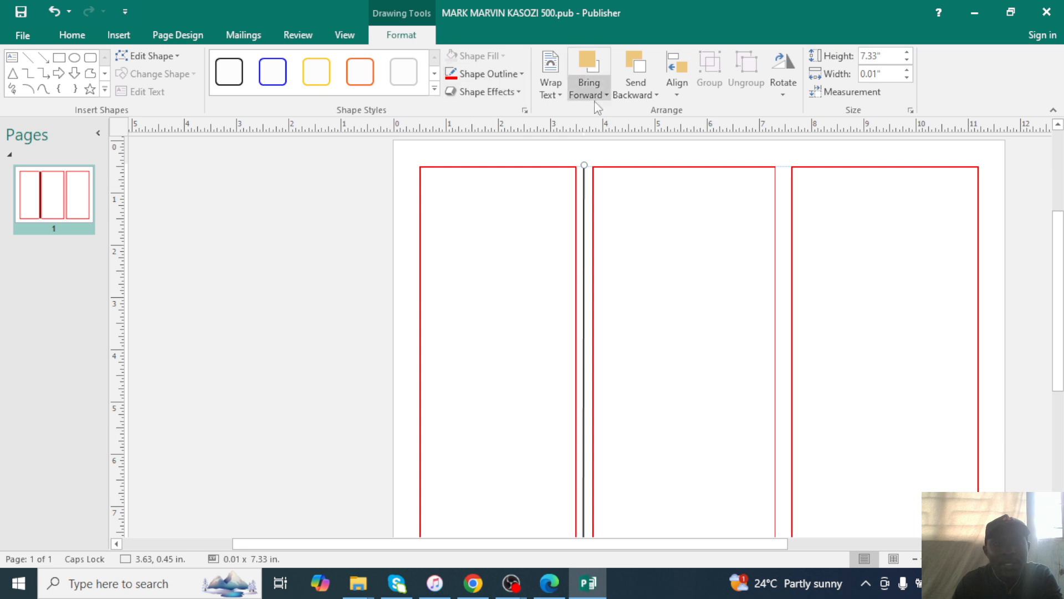
{"action": "scroll", "coordinate": [333, 266], "scroll_direction": "down", "scroll_amount": 1}
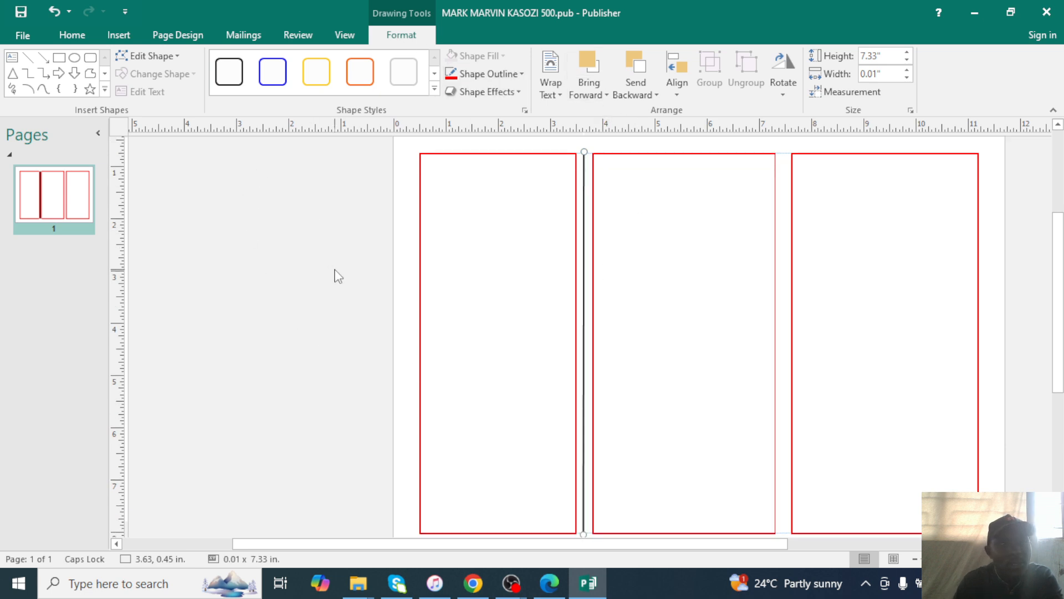
{"action": "scroll", "coordinate": [338, 275], "scroll_direction": "down", "scroll_amount": 3}
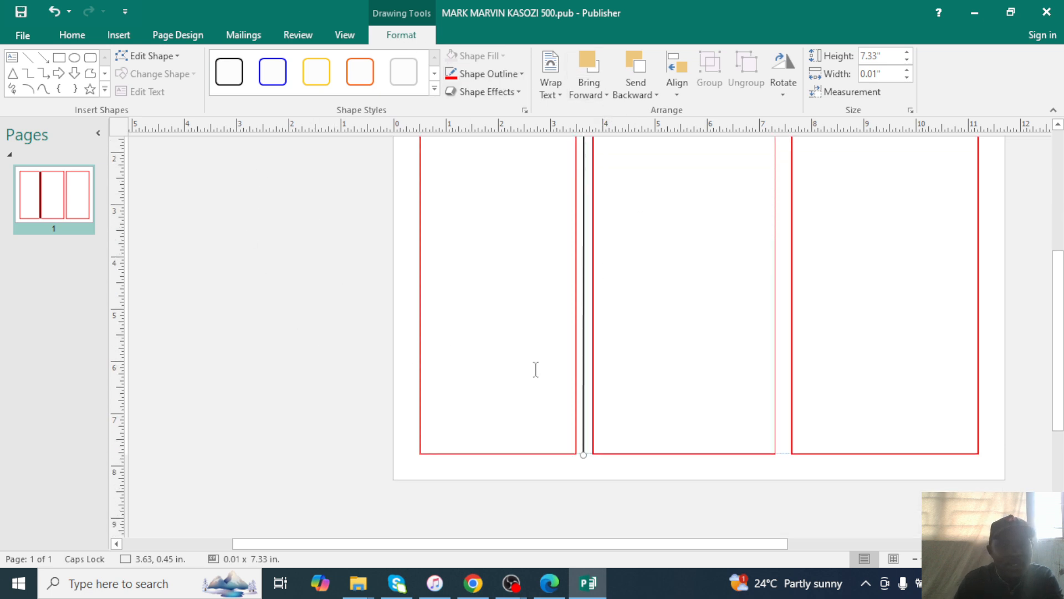
Set the divider line's dash type to Round Dot in Format AutoShape.
{"action": "left_click_drag", "start_coordinate": [585, 453], "coordinate": [582, 456]}
{"action": "right_click", "coordinate": [583, 448]}
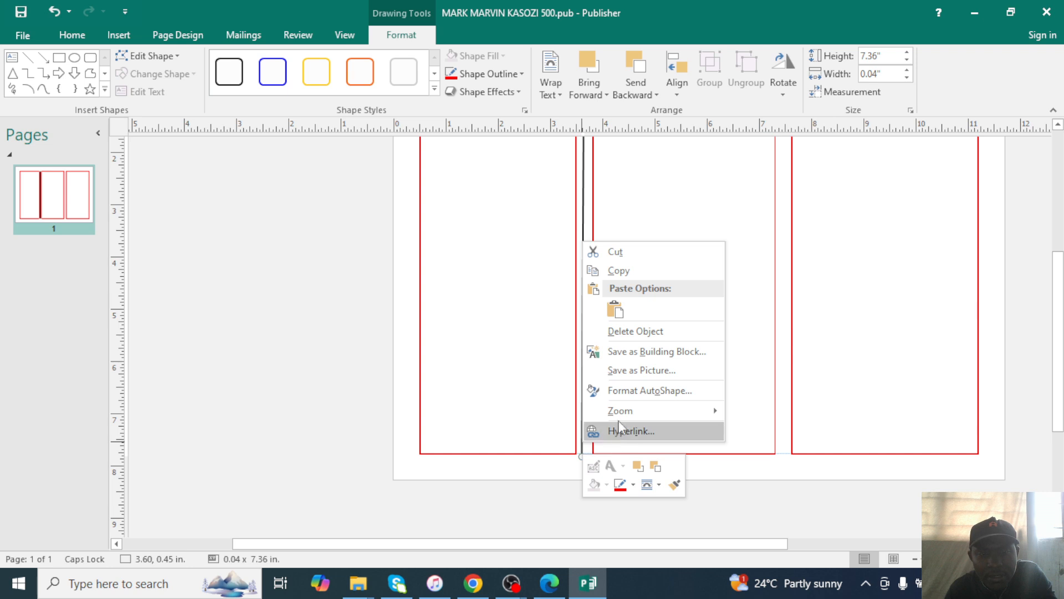
{"action": "mouse_move", "coordinate": [623, 410]}
{"action": "left_click", "coordinate": [669, 395]}
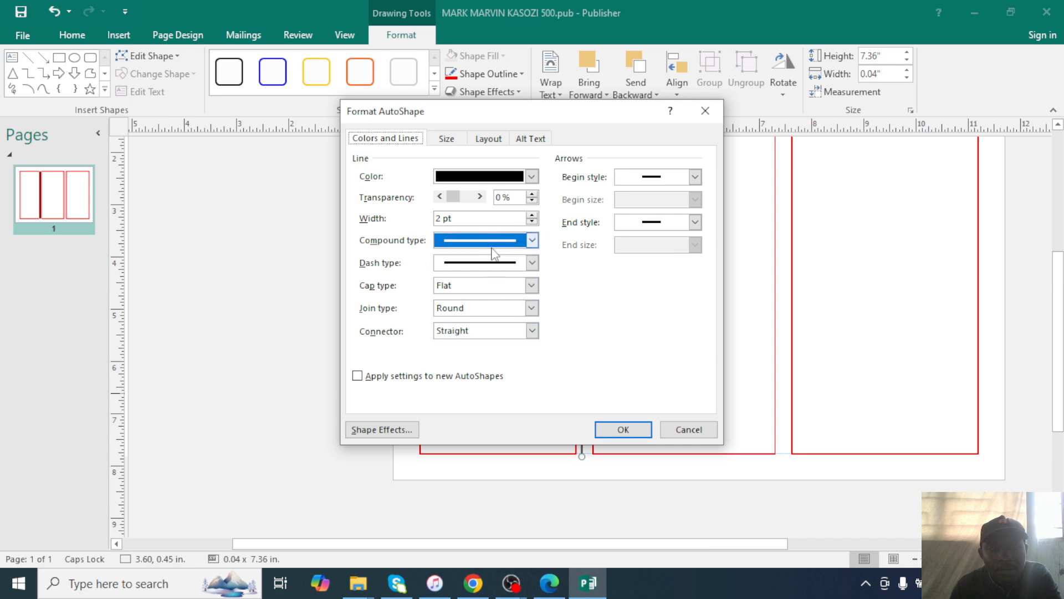
{"action": "left_click", "coordinate": [532, 262]}
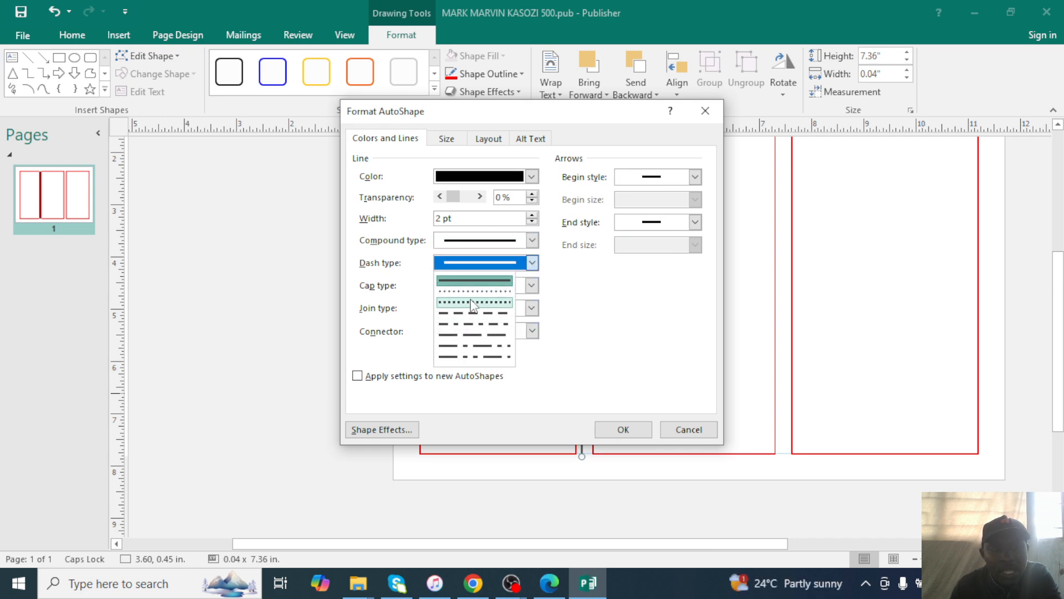
{"action": "left_click", "coordinate": [472, 303]}
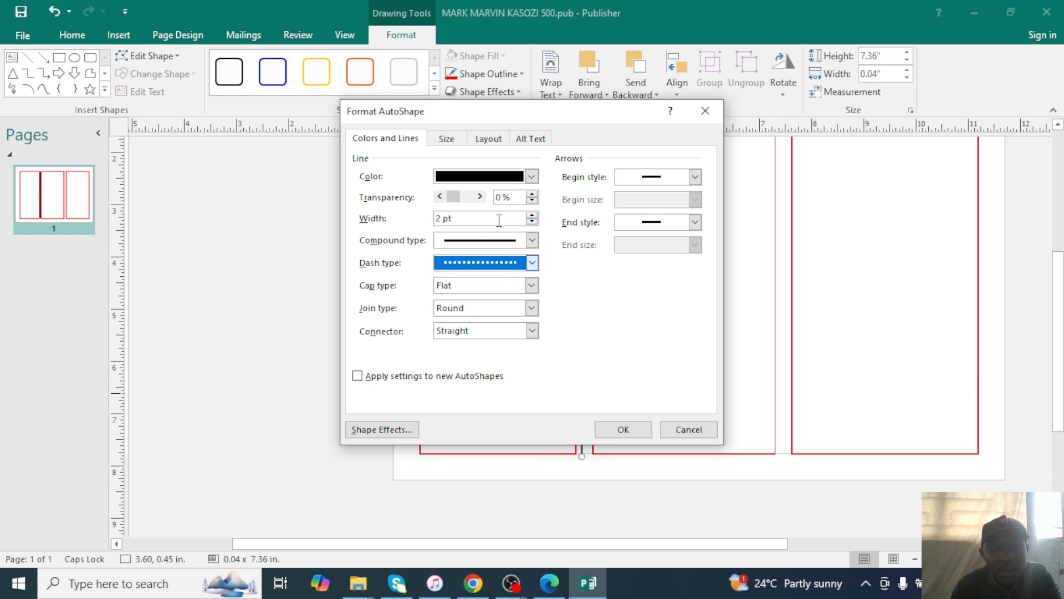
Apply the round-dot style and make a copy of the dotted line.
{"action": "left_click", "coordinate": [638, 427]}
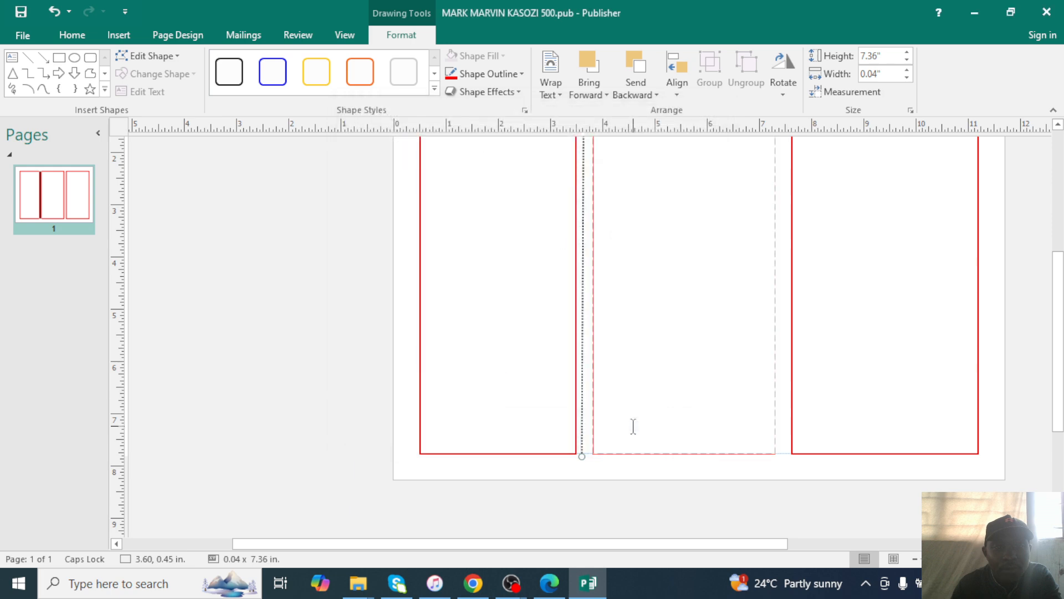
{"action": "scroll", "coordinate": [632, 366], "scroll_direction": "up", "scroll_amount": 3}
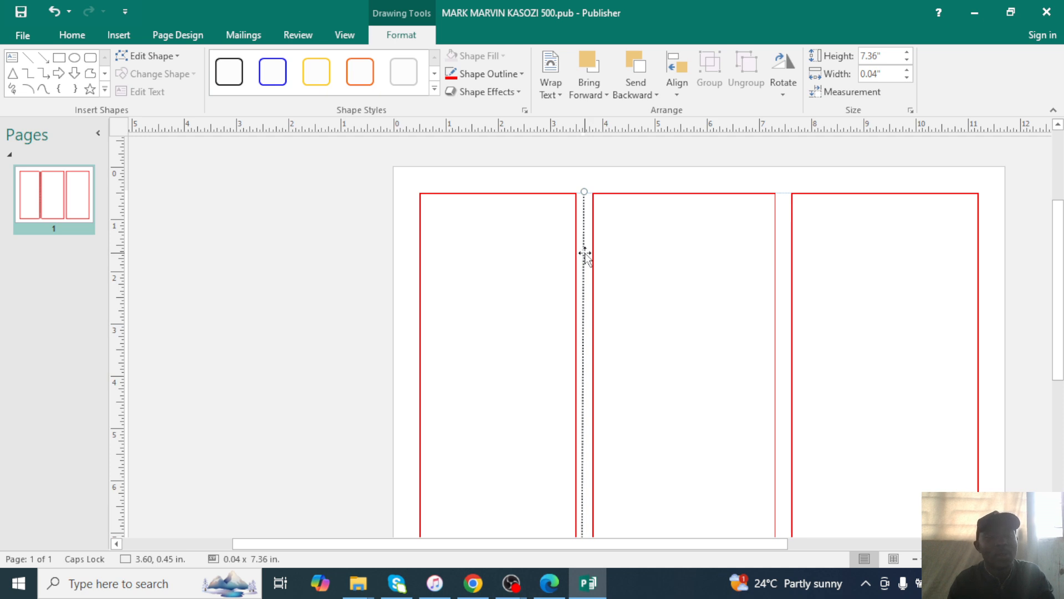
{"action": "left_click_drag", "start_coordinate": [584, 253], "coordinate": [590, 259]}
Move the copied dotted line into the gap between the middle and right panels, aligned with the first.
{"action": "key", "text": "Right"}
{"action": "key", "text": "Right"}
{"action": "key", "text": "Right"}
{"action": "key", "text": "Right"}
{"action": "key", "text": "Right"}
{"action": "key", "text": "Right"}
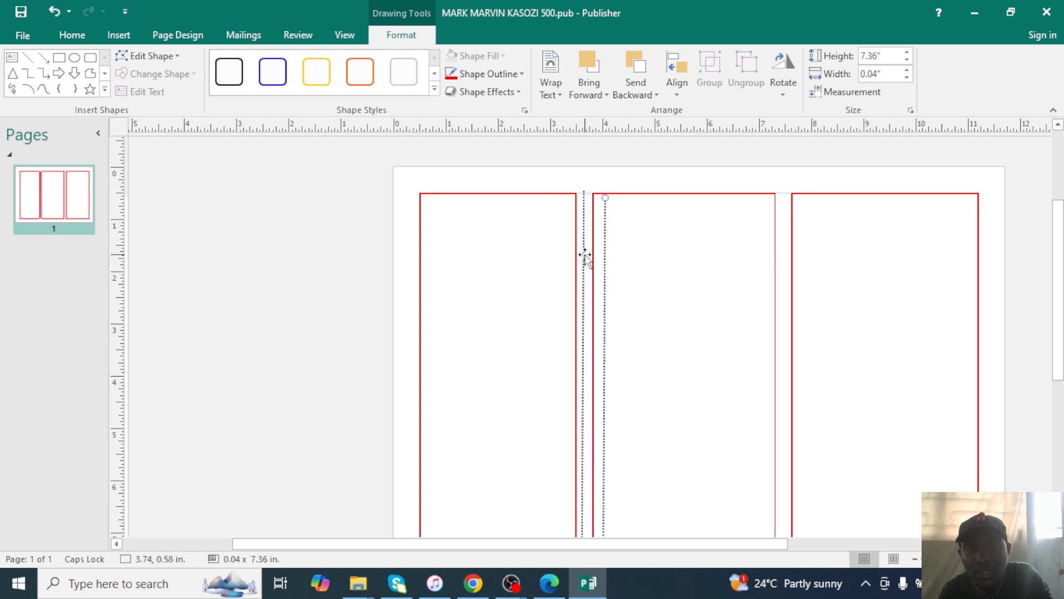
{"action": "key", "text": "Right"}
{"action": "key", "text": "Right"}
{"action": "key", "text": "Right"}
{"action": "key", "text": "Right"}
{"action": "key", "text": "Right"}
{"action": "key", "text": "Right"}
{"action": "key", "text": "Right"}
{"action": "key", "text": "Right"}
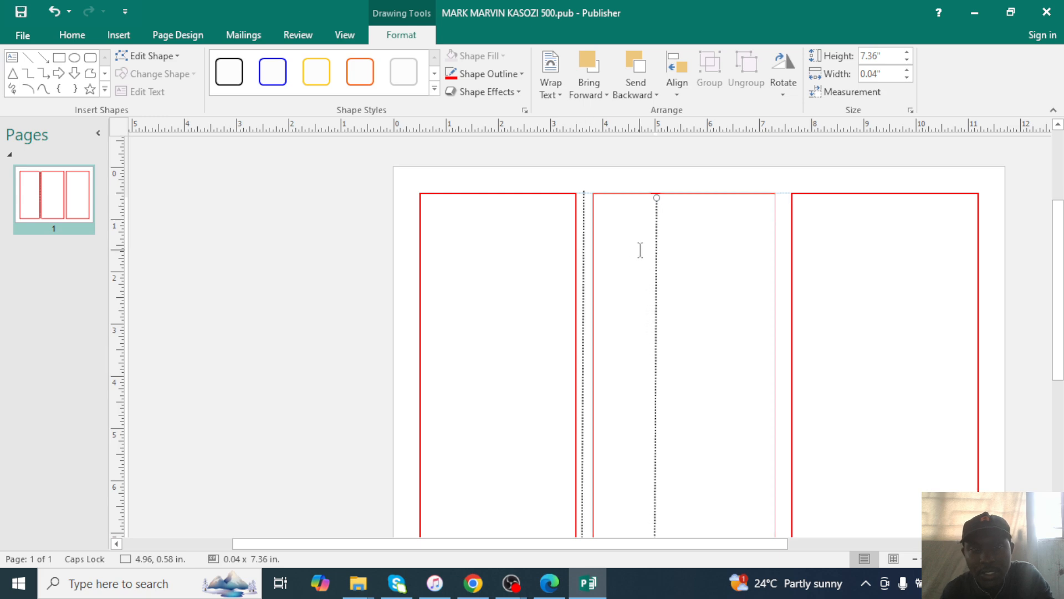
{"action": "key", "text": "Right"}
{"action": "key", "text": "Right"}
{"action": "key", "text": "Right"}
{"action": "key", "text": "Right"}
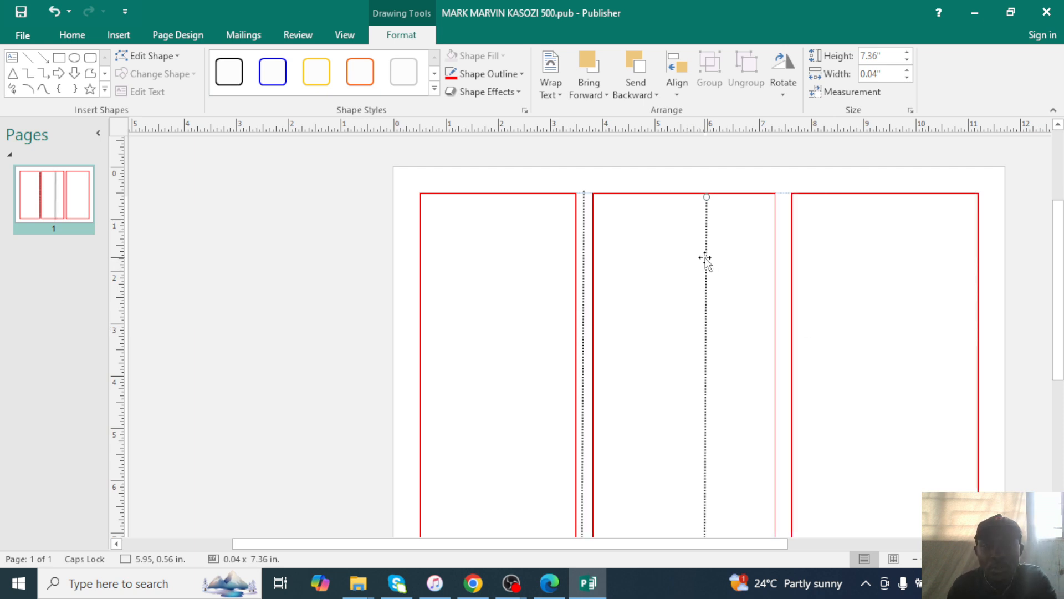
{"action": "left_click_drag", "start_coordinate": [782, 262], "coordinate": [780, 294]}
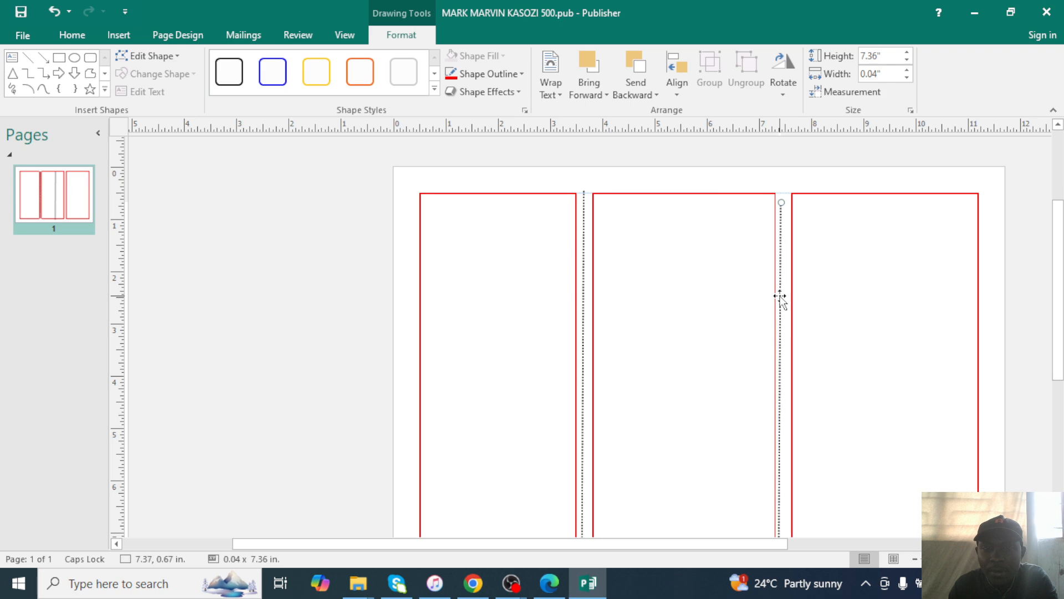
{"action": "key", "text": "Up"}
{"action": "key", "text": "Up"}
{"action": "key", "text": "Up"}
{"action": "key", "text": "Up"}
{"action": "key", "text": "Up"}
{"action": "key", "text": "Up"}
{"action": "key", "text": "Up"}
{"action": "key", "text": "Up"}
{"action": "key", "text": "Up"}
{"action": "key", "text": "Up"}
{"action": "key", "text": "Up"}
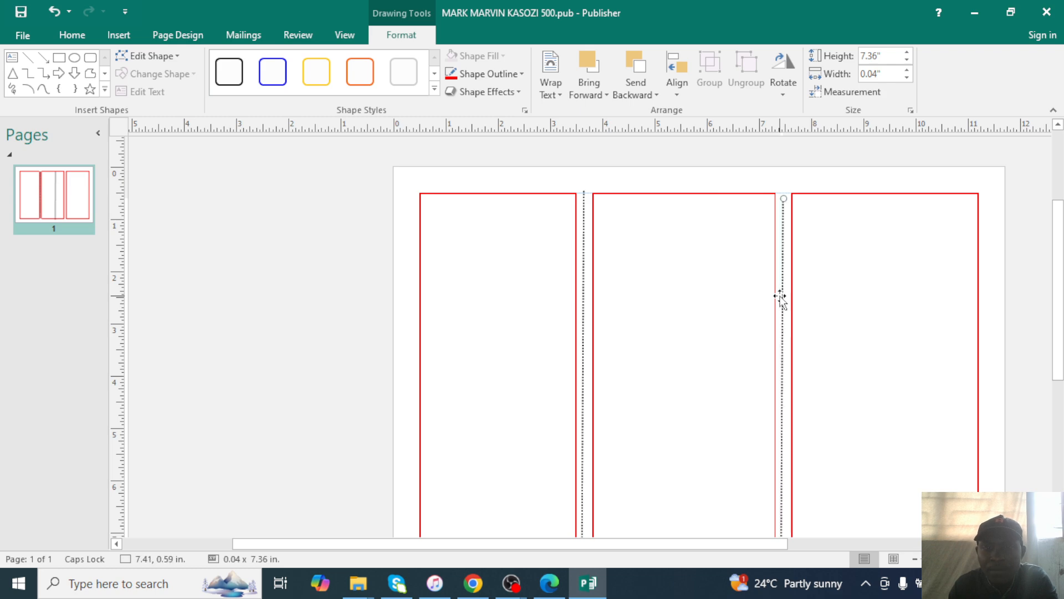
{"action": "key", "text": "Up"}
{"action": "key", "text": "Up"}
{"action": "key", "text": "Up"}
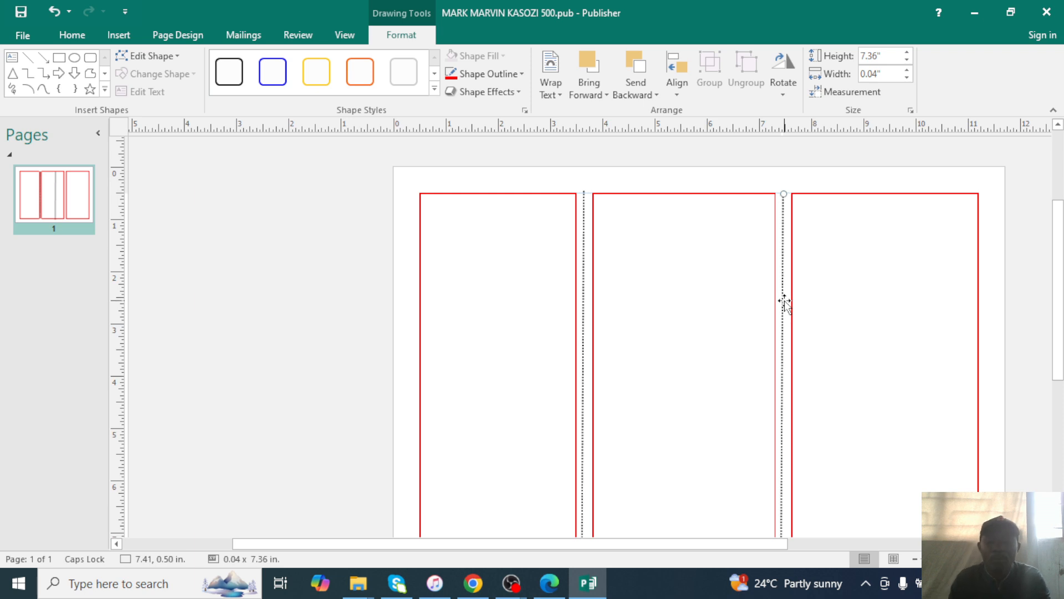
{"action": "key", "text": "Left"}
{"action": "scroll", "coordinate": [786, 302], "scroll_direction": "down", "scroll_amount": 3}
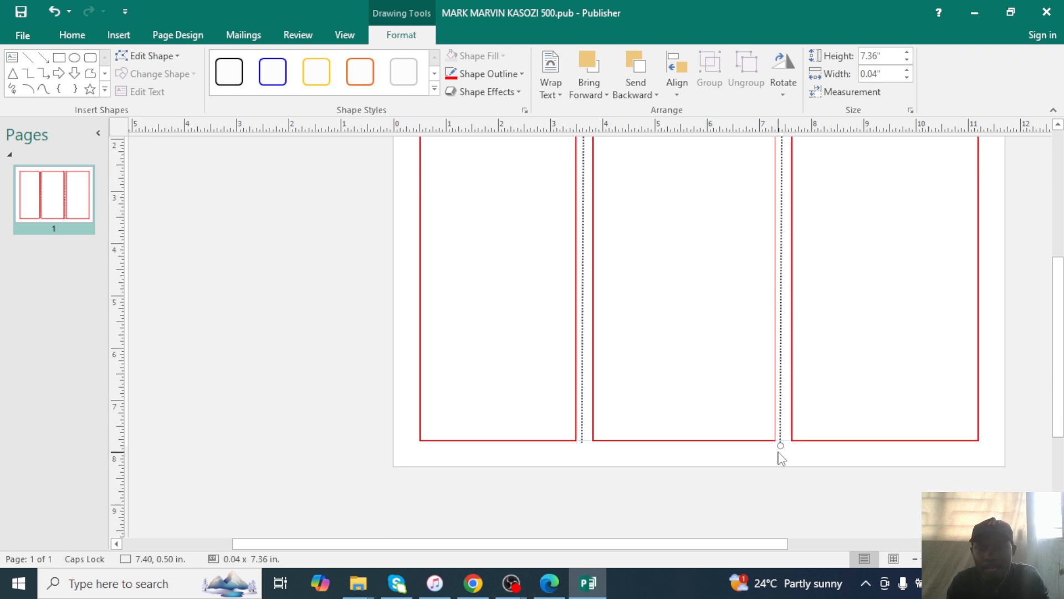
{"action": "left_click_drag", "start_coordinate": [781, 443], "coordinate": [784, 443]}
{"action": "left_click", "coordinate": [342, 311]}
{"action": "scroll", "coordinate": [629, 359], "scroll_direction": "up", "scroll_amount": 2}
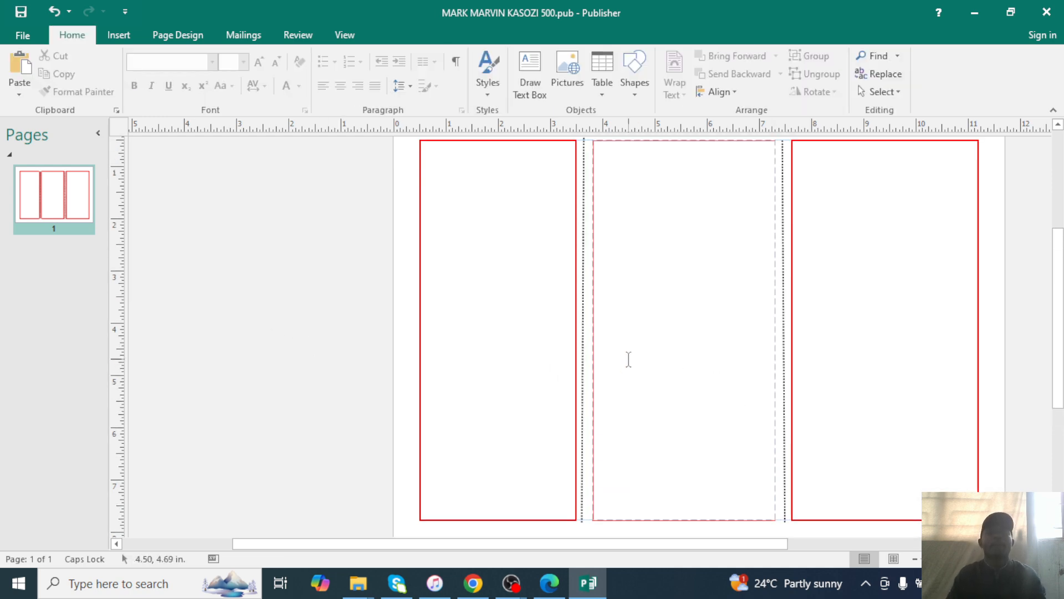
{"action": "scroll", "coordinate": [628, 360], "scroll_direction": "up", "scroll_amount": 1}
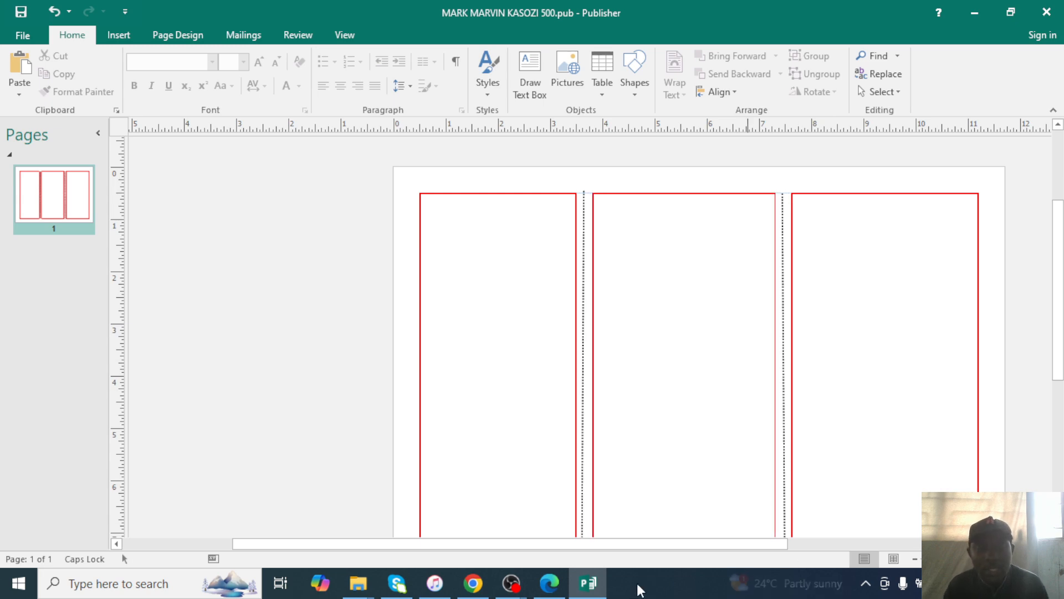
Read question 4's bank slip instructions in the exam PDF, briefly checking the Publisher layout.
{"action": "left_click", "coordinate": [550, 582]}
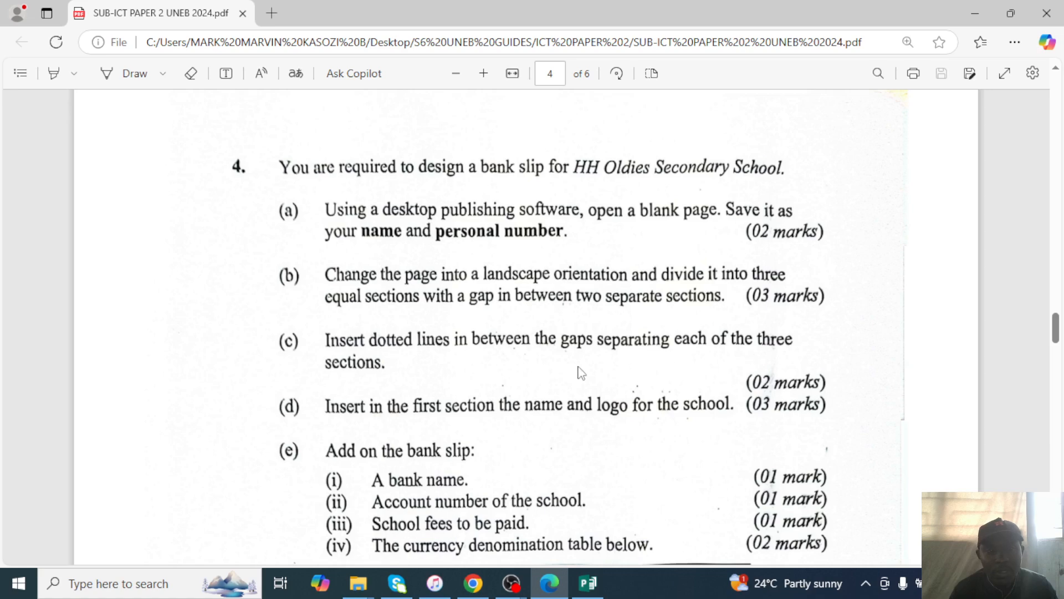
{"action": "scroll", "coordinate": [554, 374], "scroll_direction": "down", "scroll_amount": 5}
{"action": "scroll", "coordinate": [516, 380], "scroll_direction": "up", "scroll_amount": 1}
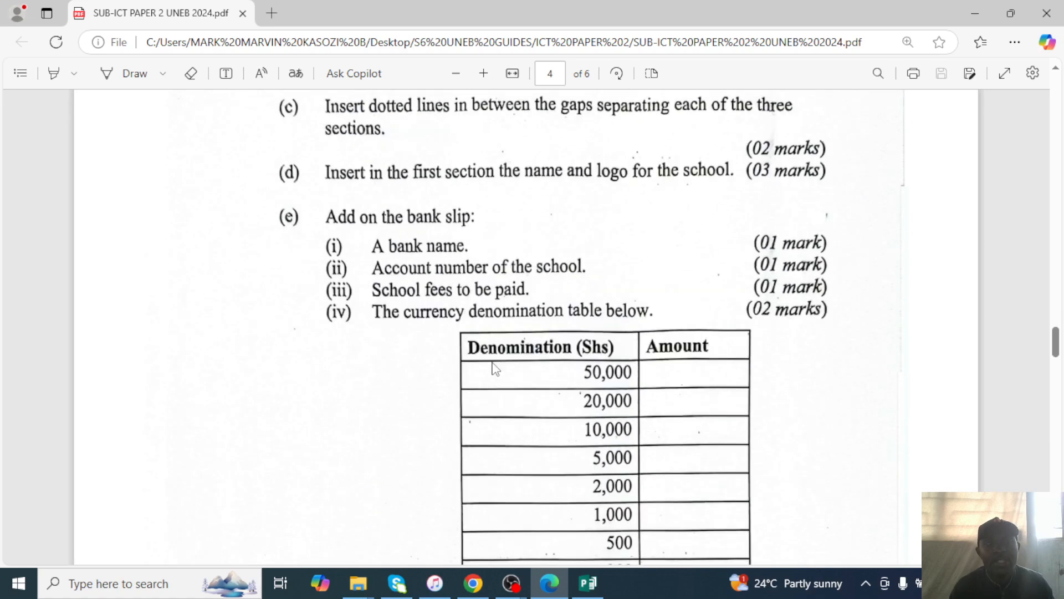
{"action": "scroll", "coordinate": [508, 316], "scroll_direction": "up", "scroll_amount": 3}
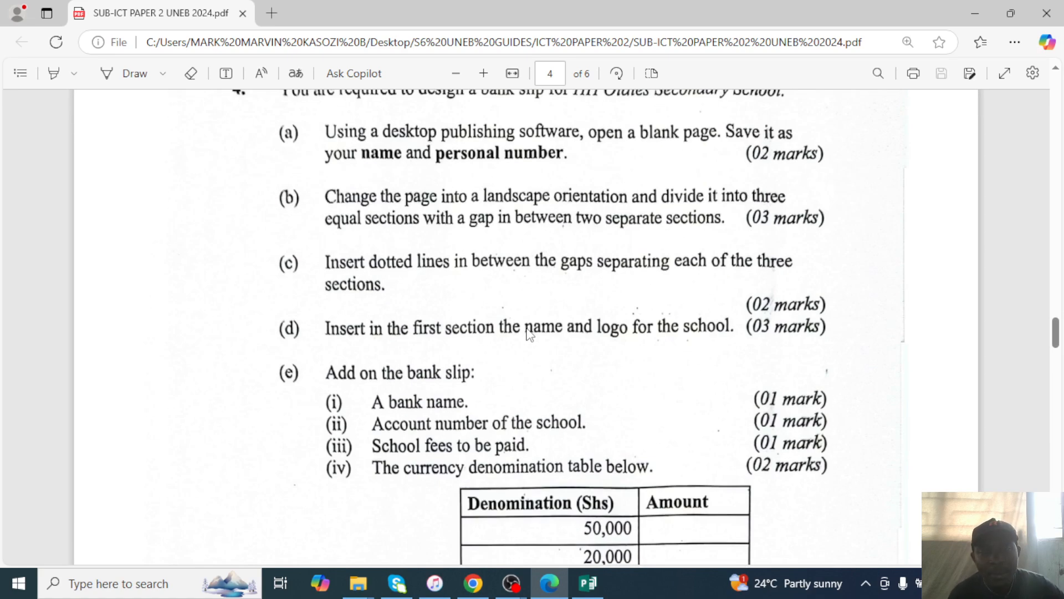
{"action": "left_click", "coordinate": [982, 11]}
{"action": "left_click", "coordinate": [550, 583]}
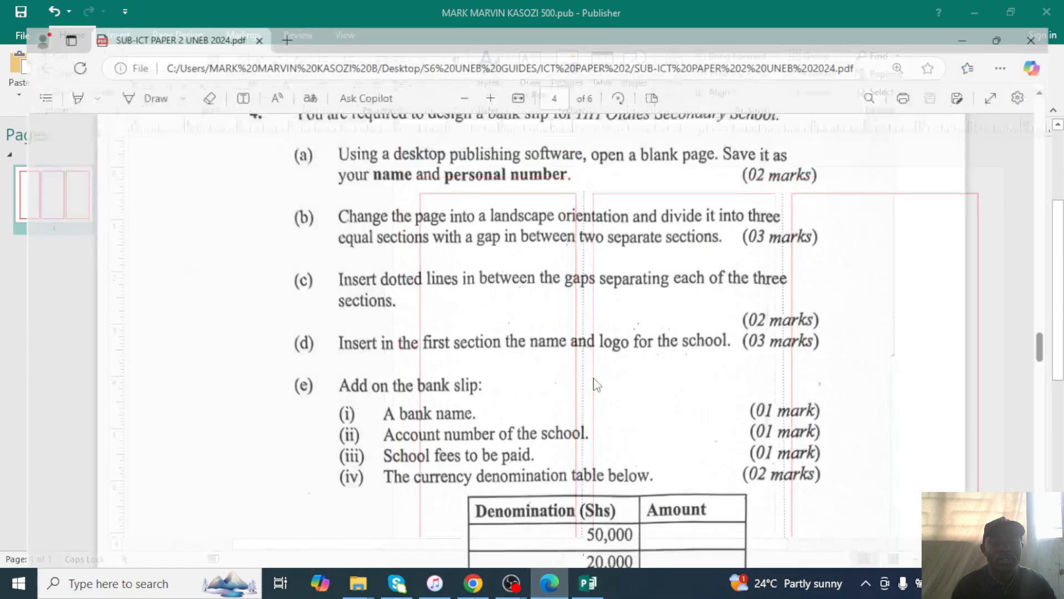
{"action": "scroll", "coordinate": [593, 331], "scroll_direction": "up", "scroll_amount": 6}
{"action": "scroll", "coordinate": [593, 332], "scroll_direction": "down", "scroll_amount": 8}
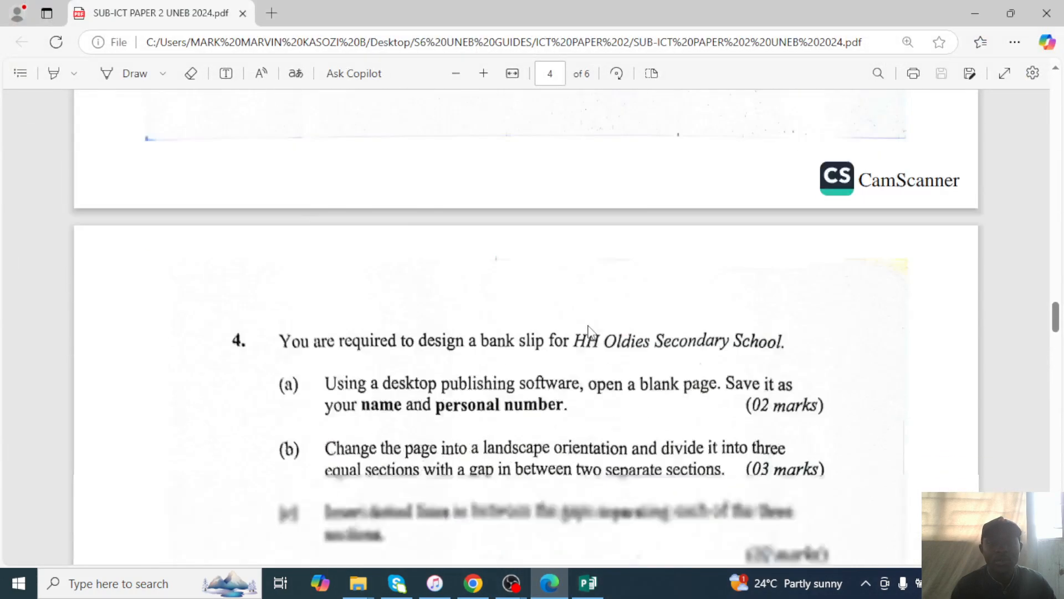
Type HH OLDIES SECONDARY SCHOOL at the top of the first panel's text box.
{"action": "left_click", "coordinate": [977, 12]}
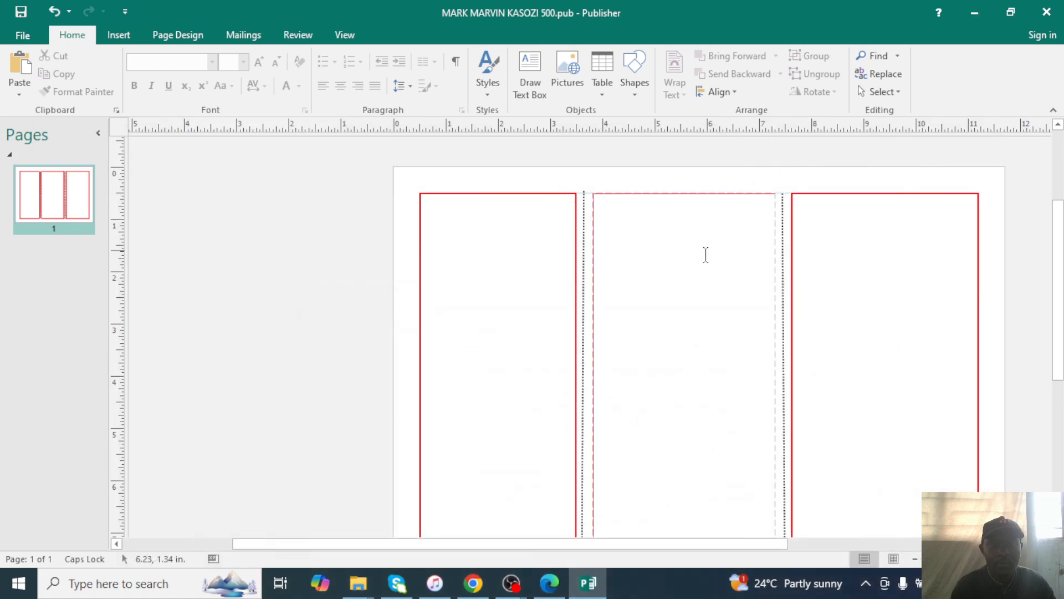
{"action": "left_click", "coordinate": [449, 219]}
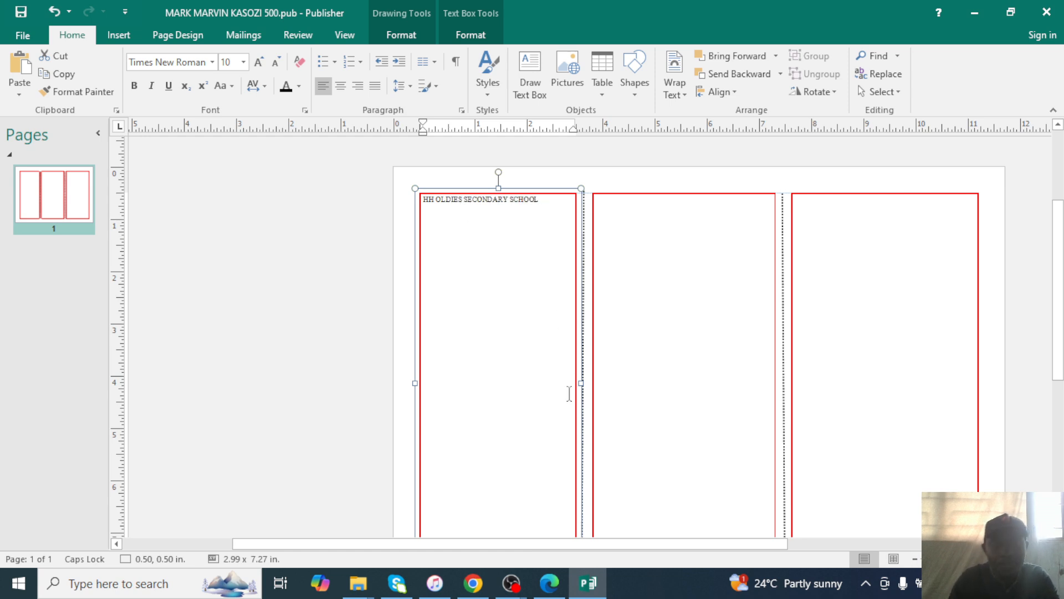
{"action": "left_click", "coordinate": [556, 590]}
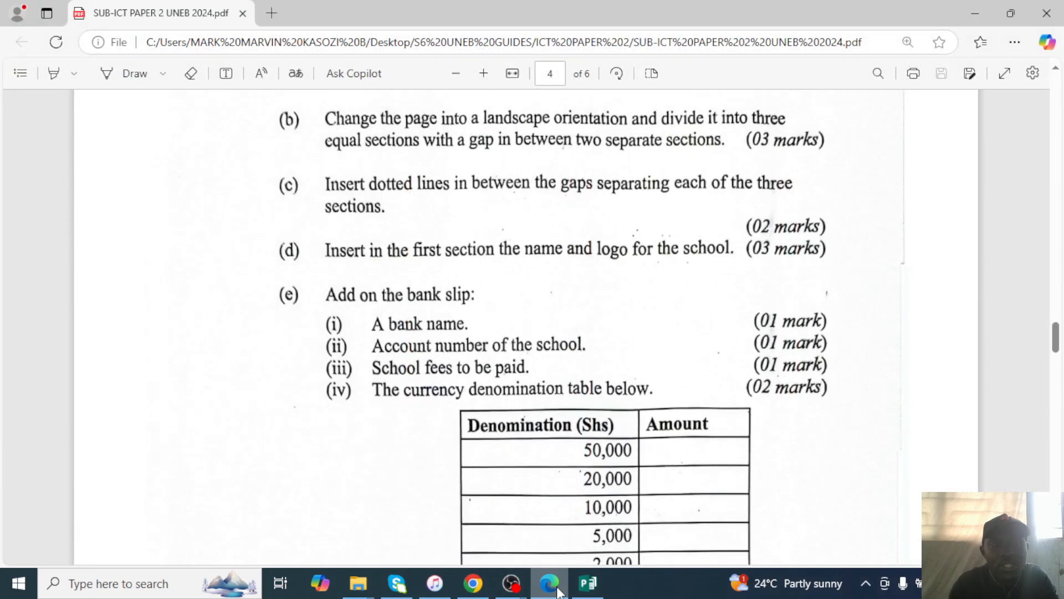
Scroll through question 4's parts (a)–(e) and its denomination table in the exam PDF.
{"action": "scroll", "coordinate": [585, 428], "scroll_direction": "up", "scroll_amount": 5}
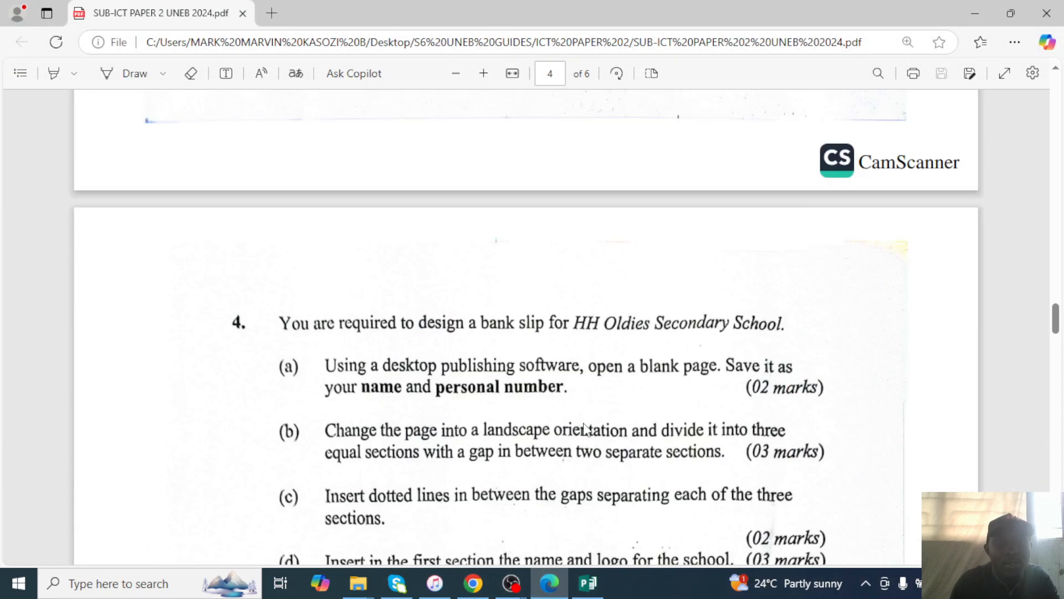
{"action": "scroll", "coordinate": [586, 421], "scroll_direction": "down", "scroll_amount": 1}
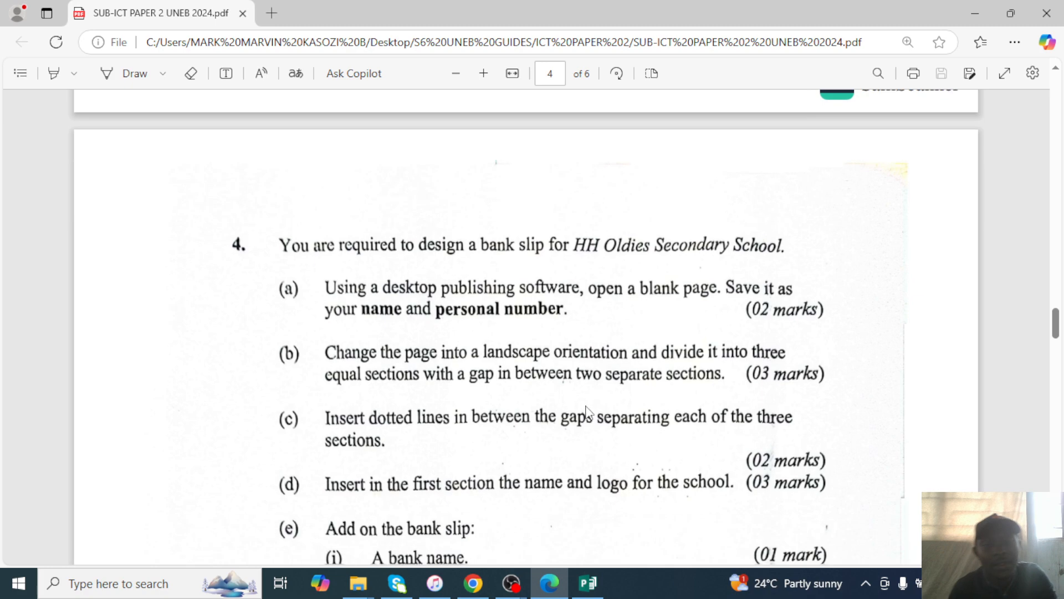
{"action": "scroll", "coordinate": [601, 400], "scroll_direction": "down", "scroll_amount": 3}
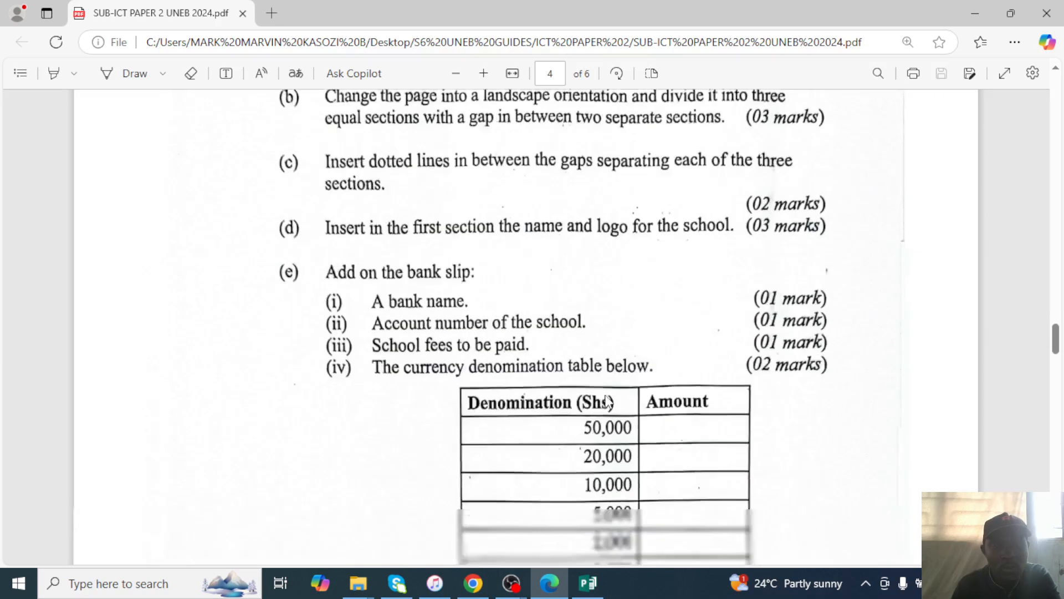
{"action": "scroll", "coordinate": [608, 402], "scroll_direction": "down", "scroll_amount": 3}
{"action": "scroll", "coordinate": [515, 363], "scroll_direction": "up", "scroll_amount": 3}
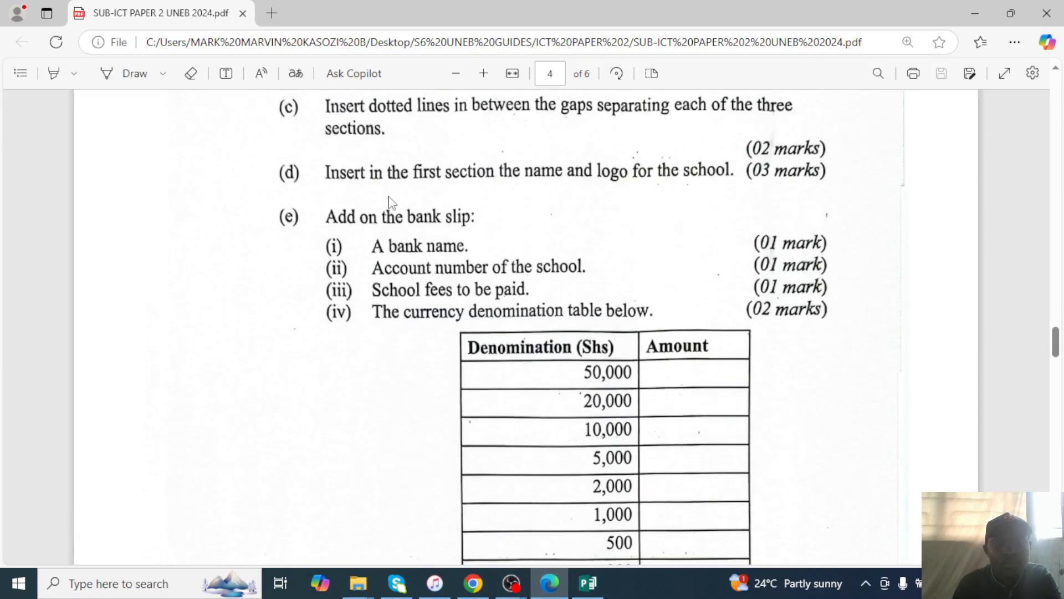
{"action": "scroll", "coordinate": [365, 190], "scroll_direction": "up", "scroll_amount": 2}
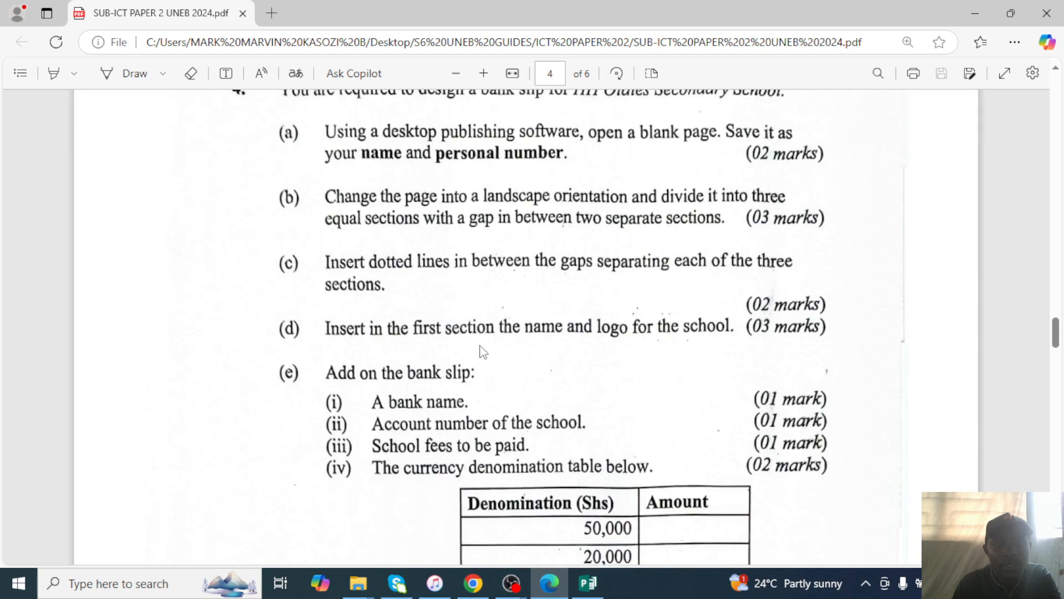
{"action": "left_click", "coordinate": [976, 11]}
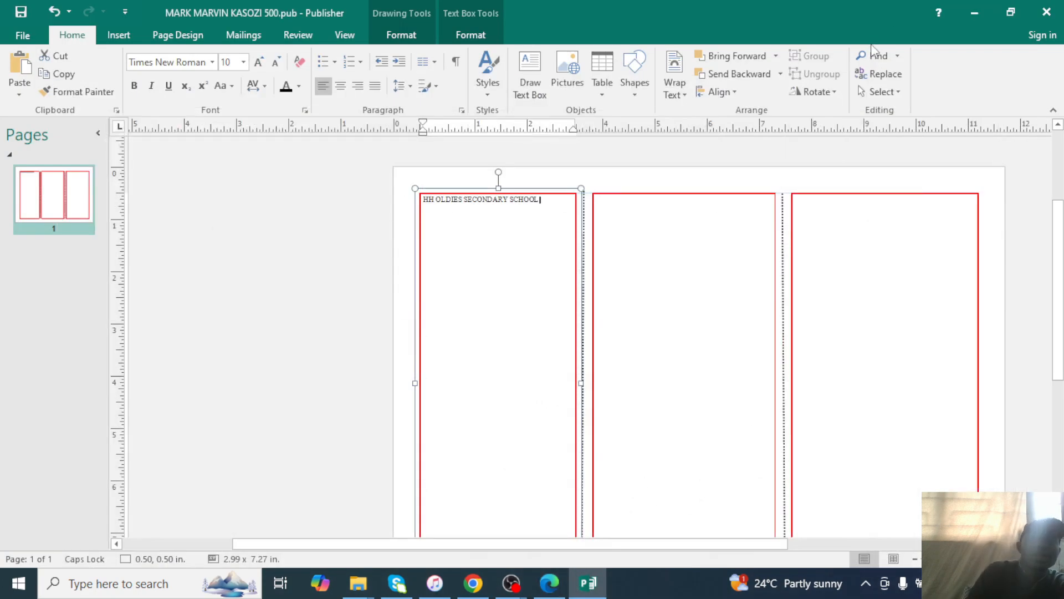
Open the IMAGE FOLDER window full screen and browse its pictures.
{"action": "left_click", "coordinate": [975, 12]}
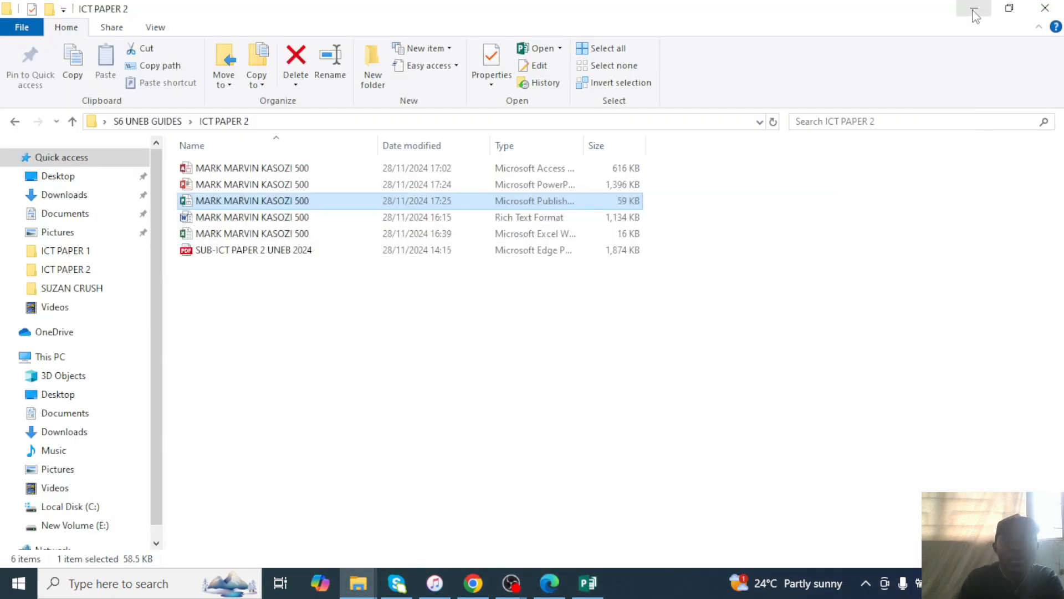
{"action": "left_click", "coordinate": [972, 9]}
{"action": "mouse_move", "coordinate": [359, 576]}
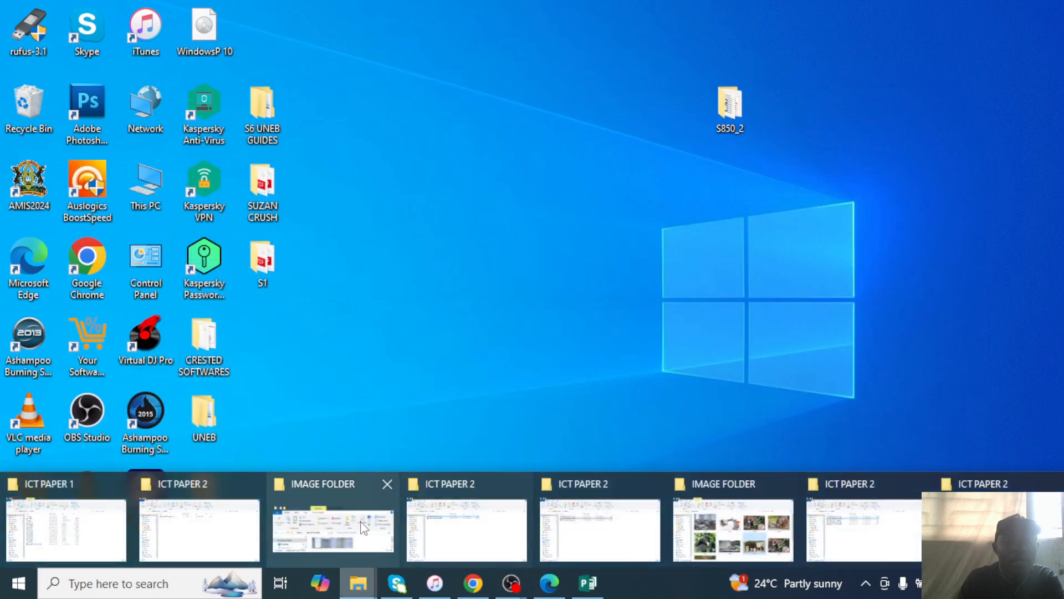
{"action": "left_click", "coordinate": [361, 527]}
{"action": "left_click", "coordinate": [522, 12]}
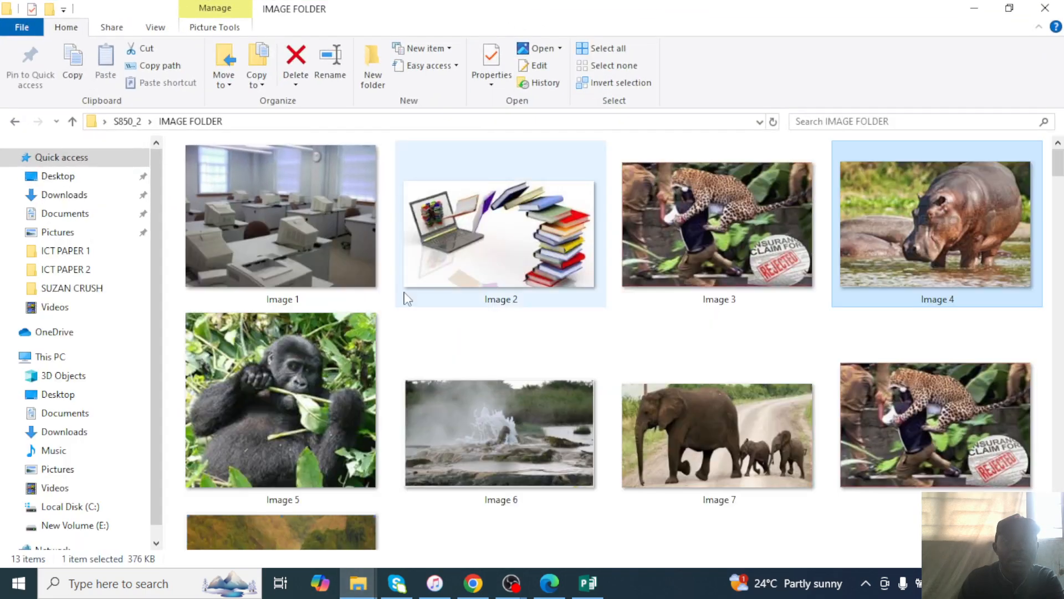
{"action": "scroll", "coordinate": [447, 340], "scroll_direction": "down", "scroll_amount": 5}
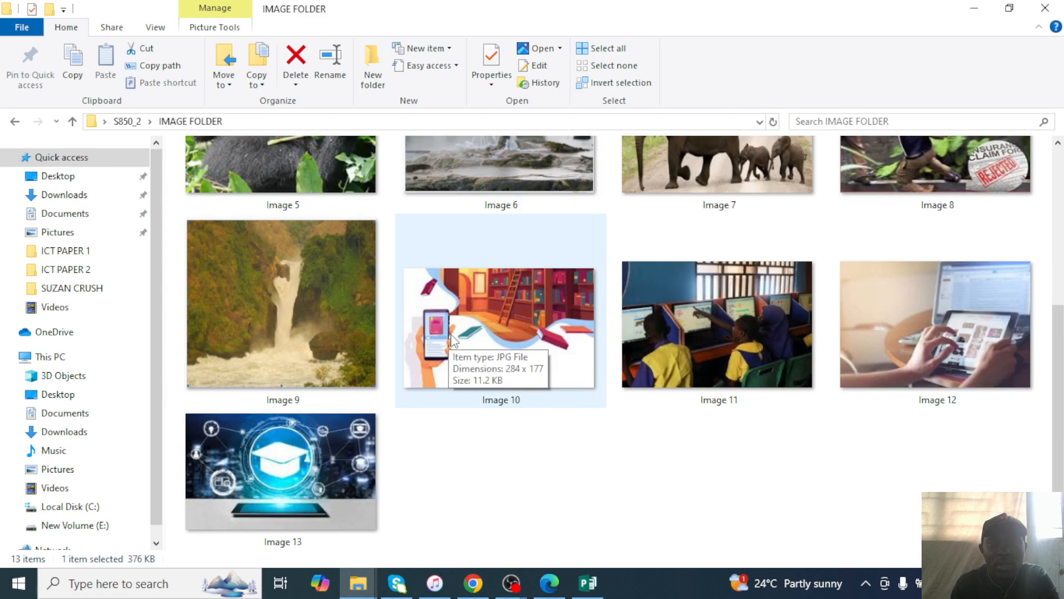
{"action": "left_click", "coordinate": [284, 480]}
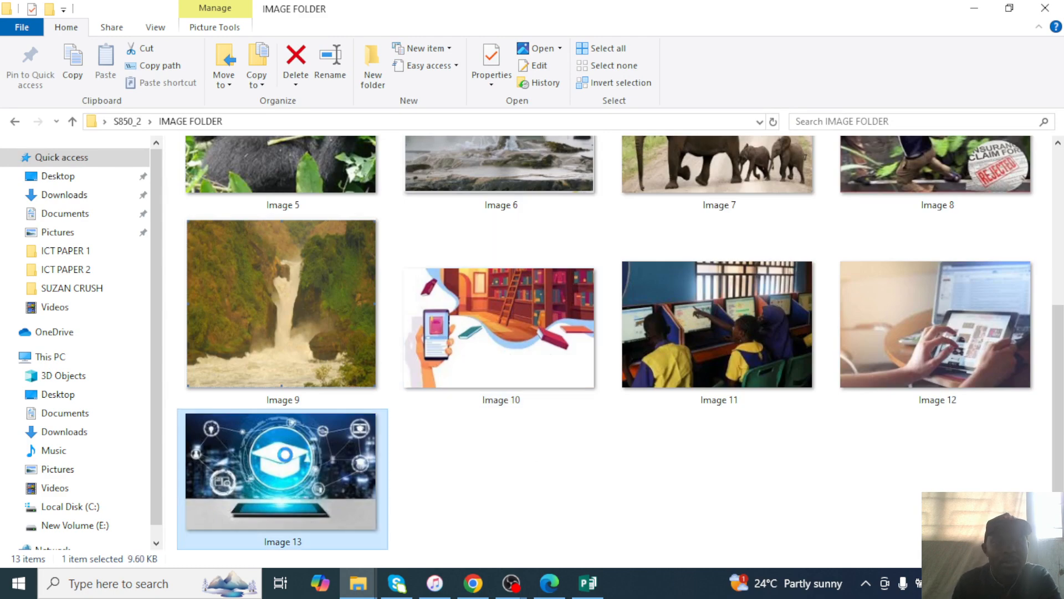
{"action": "right_click", "coordinate": [285, 455]}
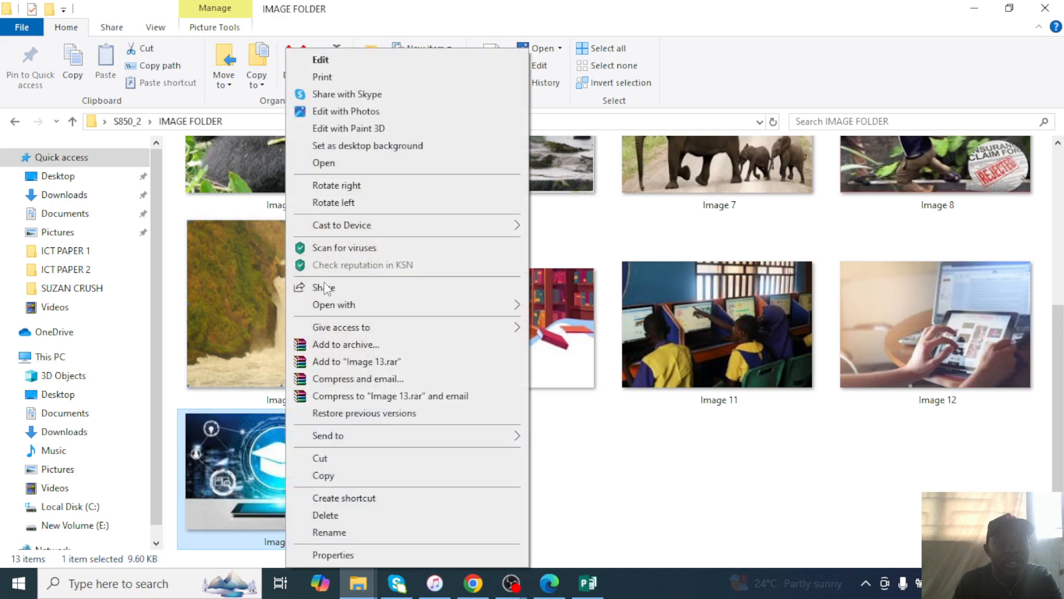
{"action": "left_click", "coordinate": [664, 441]}
Copy Image 12 and bring up paste options in Publisher's school-name box.
{"action": "scroll", "coordinate": [671, 368], "scroll_direction": "up", "scroll_amount": 5}
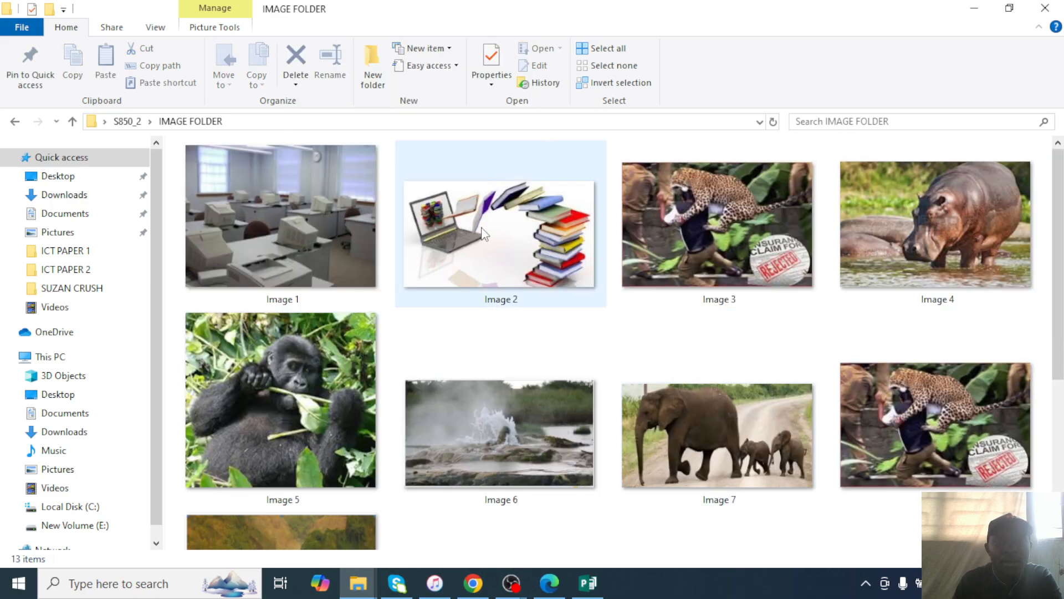
{"action": "scroll", "coordinate": [510, 239], "scroll_direction": "down", "scroll_amount": 5}
{"action": "scroll", "coordinate": [942, 440], "scroll_direction": "up", "scroll_amount": 5}
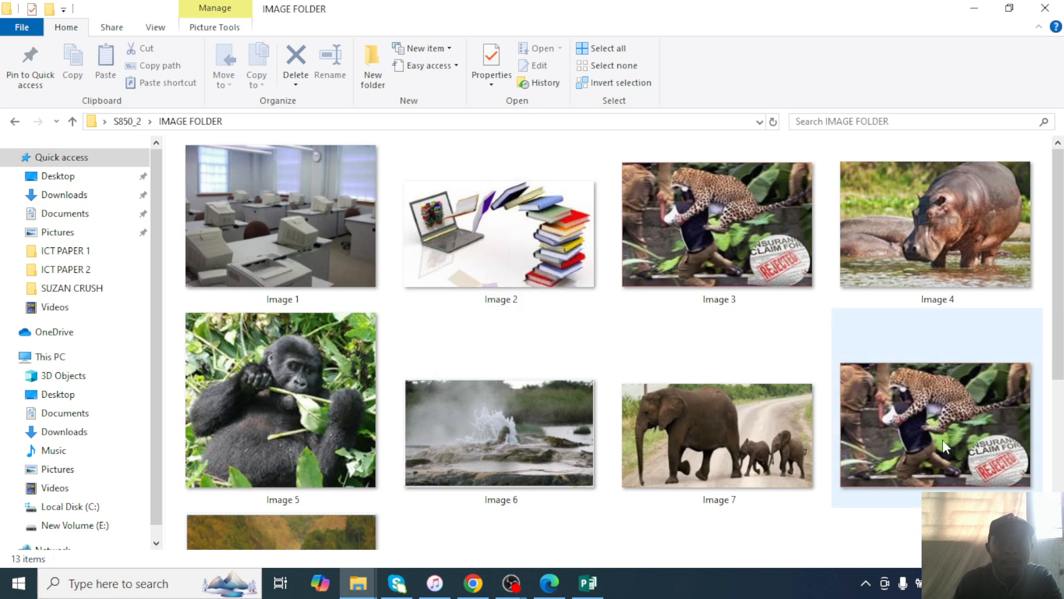
{"action": "scroll", "coordinate": [942, 388], "scroll_direction": "down", "scroll_amount": 5}
{"action": "right_click", "coordinate": [937, 359]}
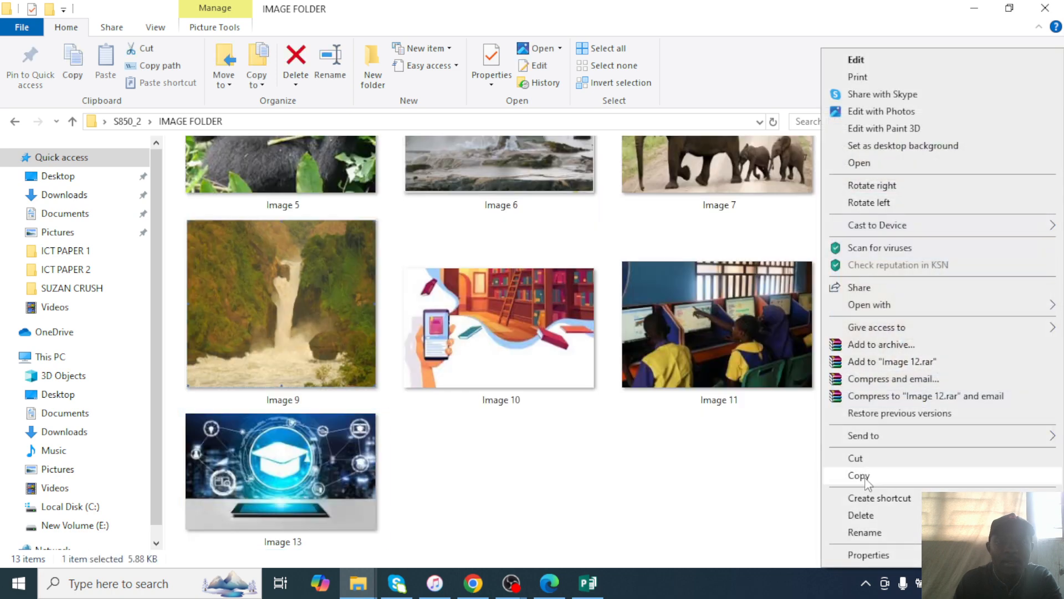
{"action": "left_click", "coordinate": [891, 478]}
{"action": "left_click", "coordinate": [974, 8]}
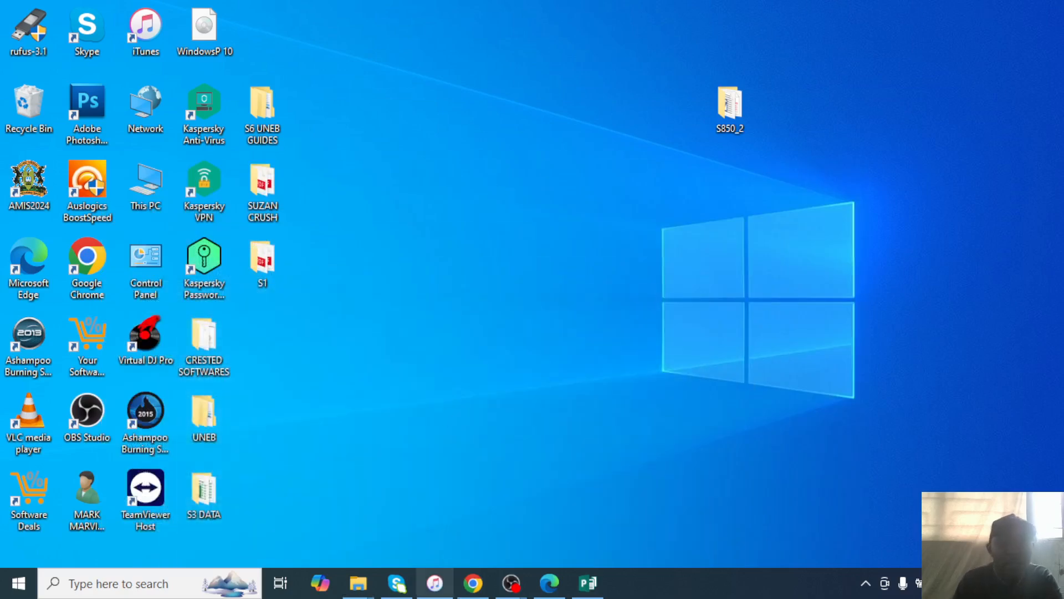
{"action": "left_click", "coordinate": [588, 582]}
{"action": "right_click", "coordinate": [456, 192]}
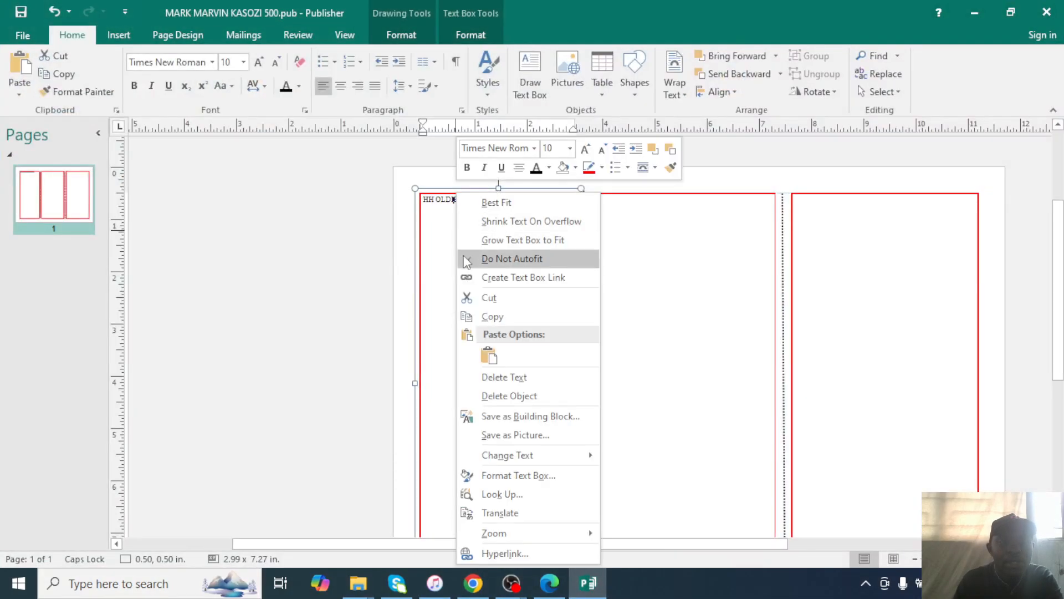
Paste the copied Image 12 logo into the first panel.
{"action": "left_click", "coordinate": [489, 355]}
{"action": "mouse_move", "coordinate": [576, 329]}
{"action": "left_mouse_down"}
{"action": "mouse_move", "coordinate": [508, 324]}
{"action": "mouse_move", "coordinate": [487, 278]}
{"action": "mouse_move", "coordinate": [496, 278]}
{"action": "mouse_move", "coordinate": [526, 402]}
{"action": "mouse_move", "coordinate": [522, 429]}
{"action": "left_mouse_up"}
{"action": "left_click", "coordinate": [530, 292]}
{"action": "left_click_drag", "start_coordinate": [546, 201], "coordinate": [392, 169]}
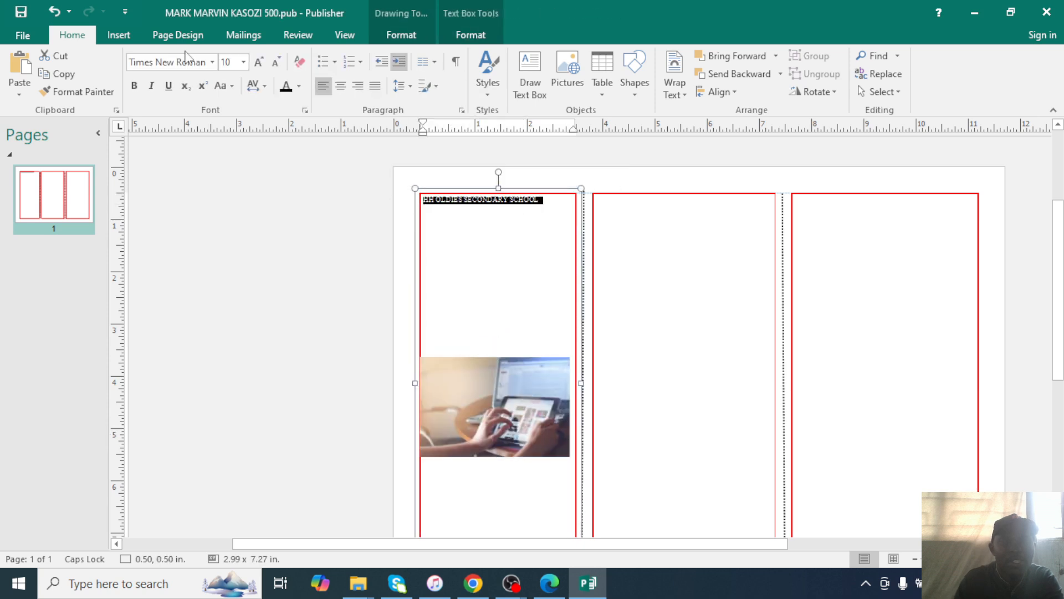
Set the school name's font size to 33 pt.
{"action": "left_click", "coordinate": [243, 61]}
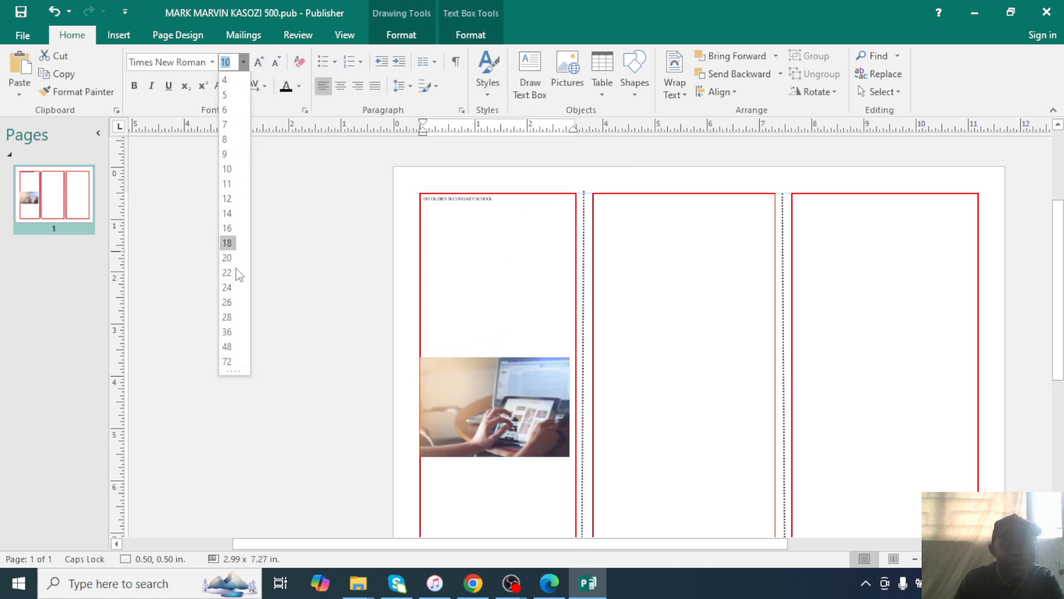
{"action": "left_click", "coordinate": [227, 331]}
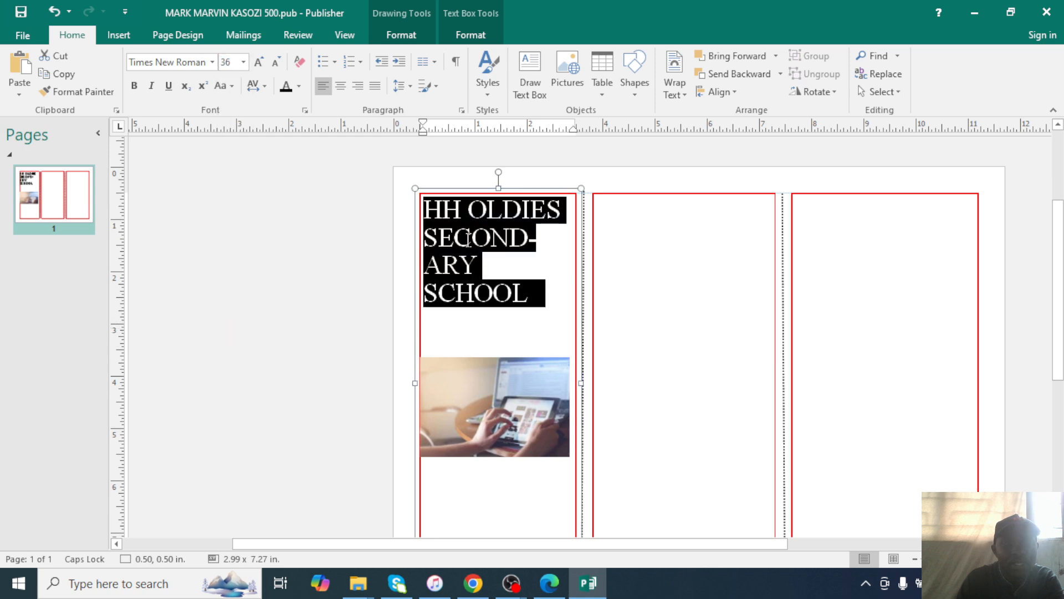
{"action": "left_click", "coordinate": [560, 214]}
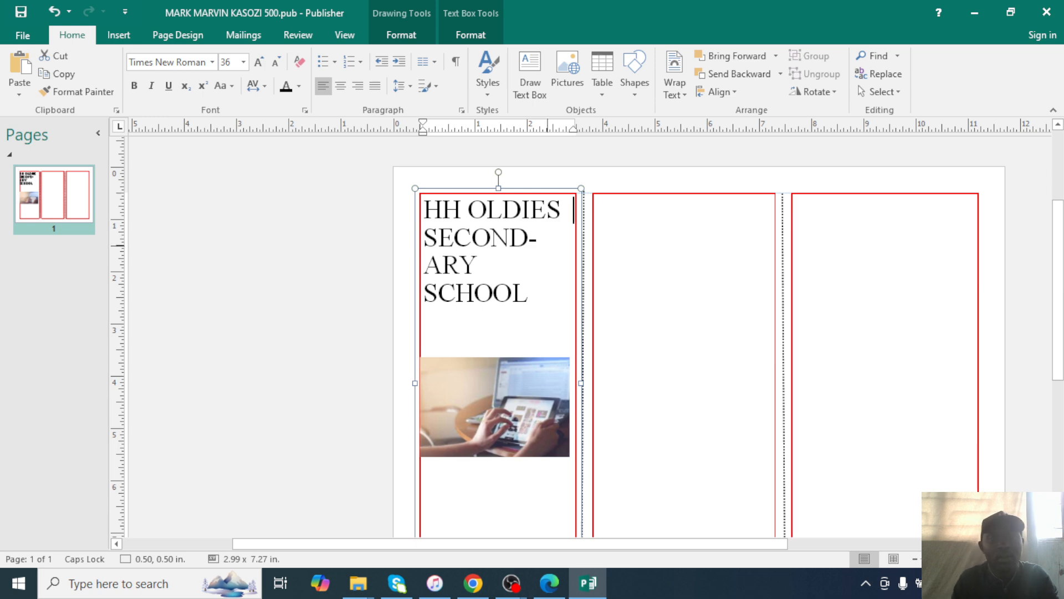
{"action": "left_click_drag", "start_coordinate": [526, 284], "coordinate": [423, 206]}
{"action": "left_click", "coordinate": [244, 62]}
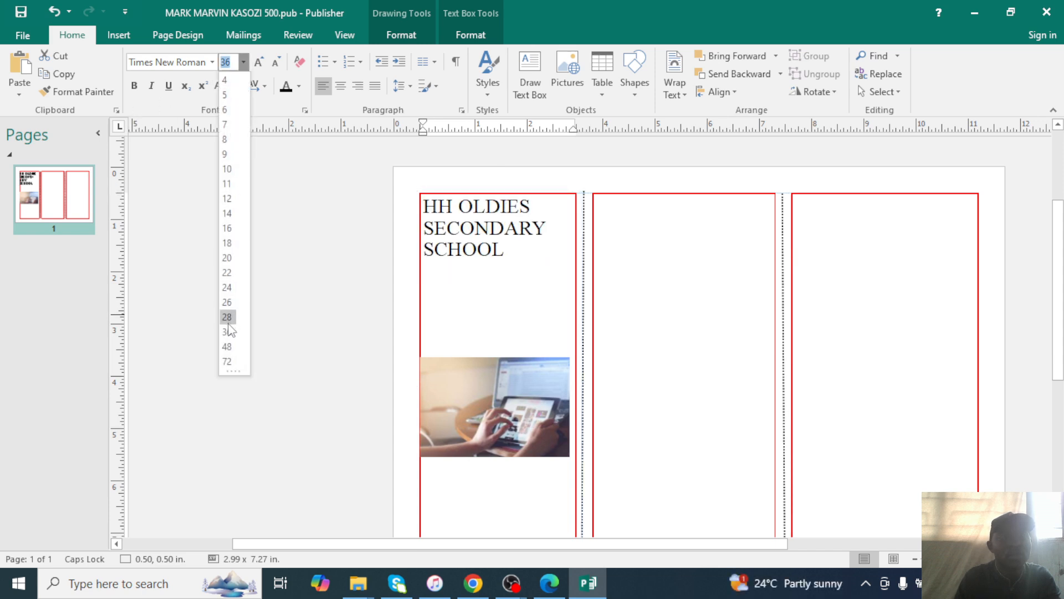
{"action": "type", "text": "33"}
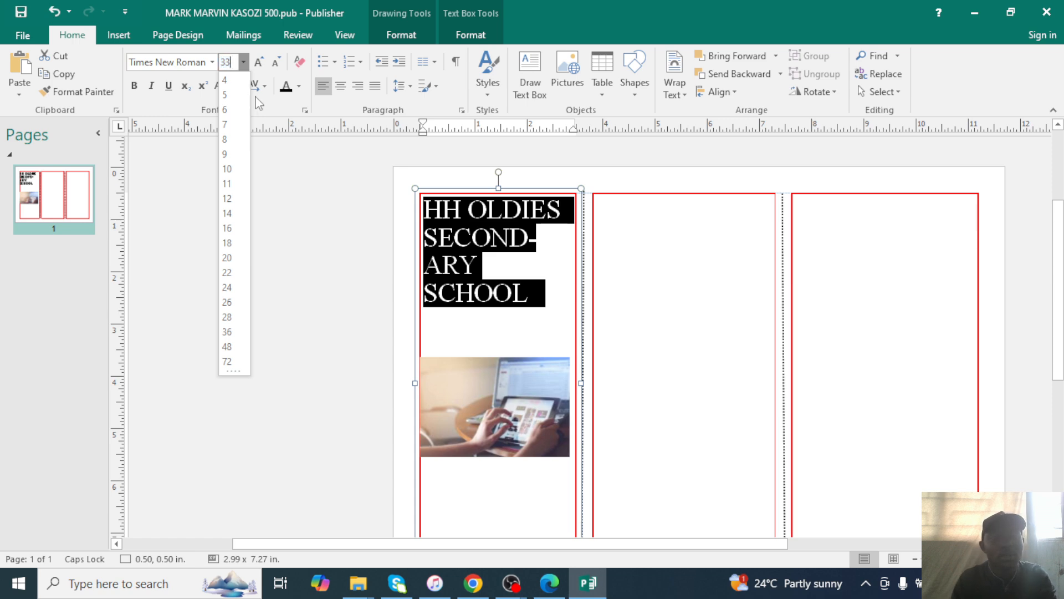
{"action": "key", "text": "Return"}
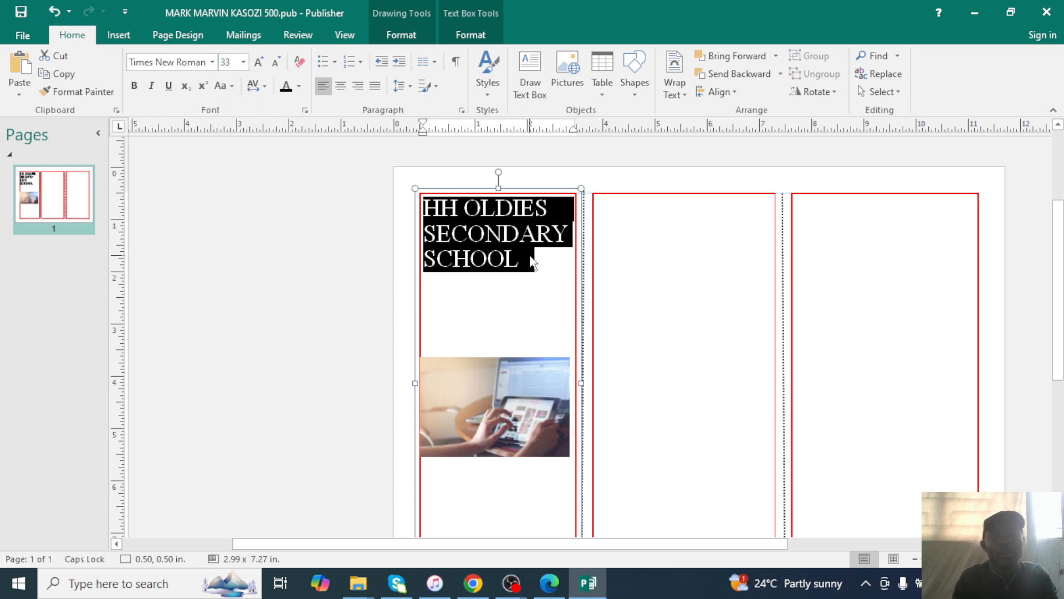
{"action": "left_click", "coordinate": [531, 277]}
Place the logo just below the school name, and make the name bold and dark purple.
{"action": "mouse_move", "coordinate": [522, 421]}
{"action": "left_mouse_down"}
{"action": "mouse_move", "coordinate": [530, 366]}
{"action": "mouse_move", "coordinate": [503, 328]}
{"action": "mouse_move", "coordinate": [505, 337]}
{"action": "left_mouse_up"}
{"action": "left_click_drag", "start_coordinate": [522, 265], "coordinate": [424, 208]}
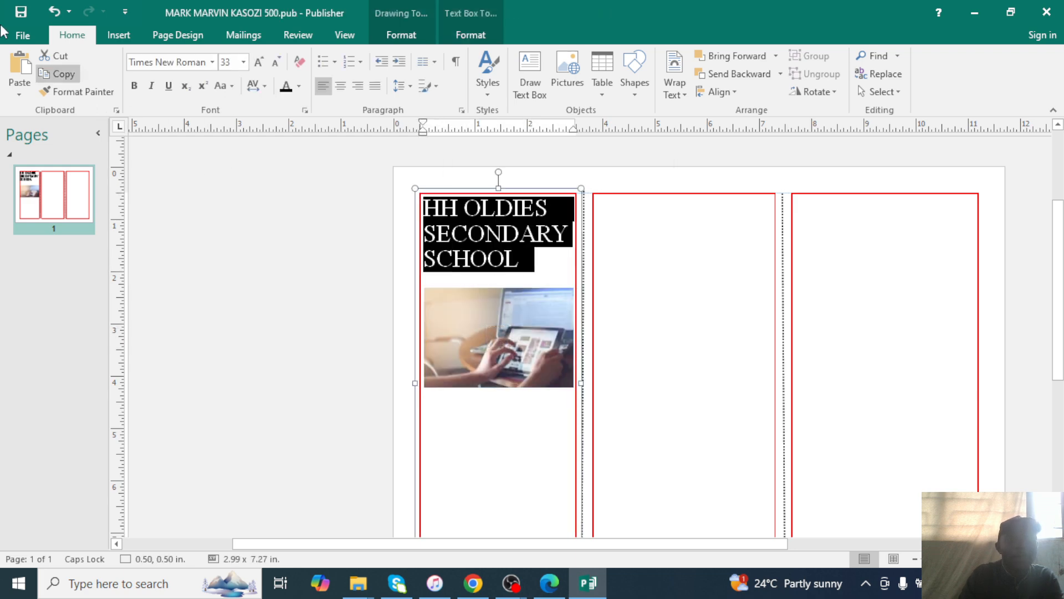
{"action": "left_click", "coordinate": [134, 85]}
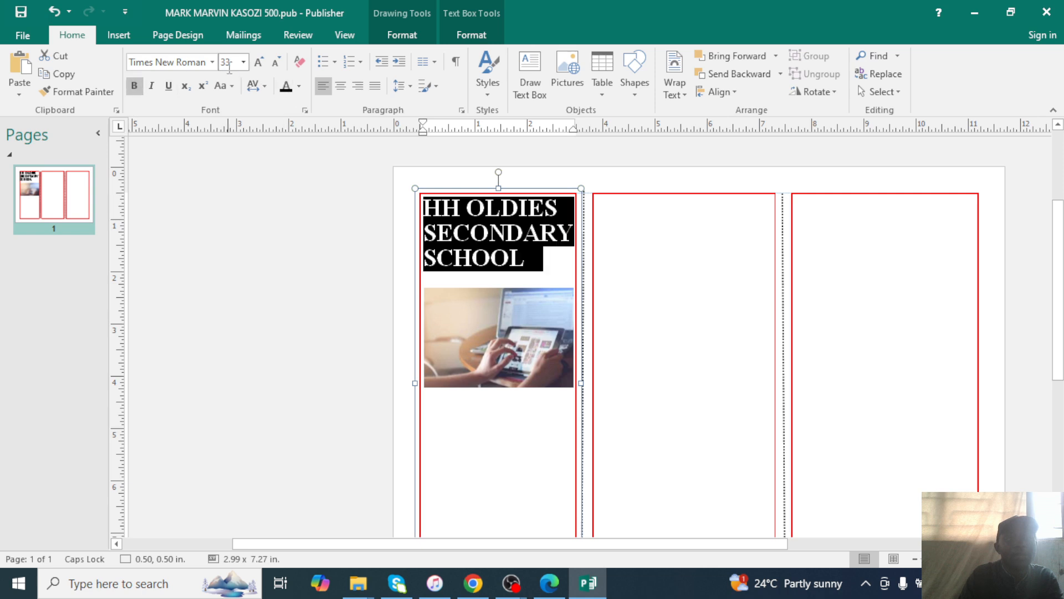
{"action": "left_click", "coordinate": [299, 86]}
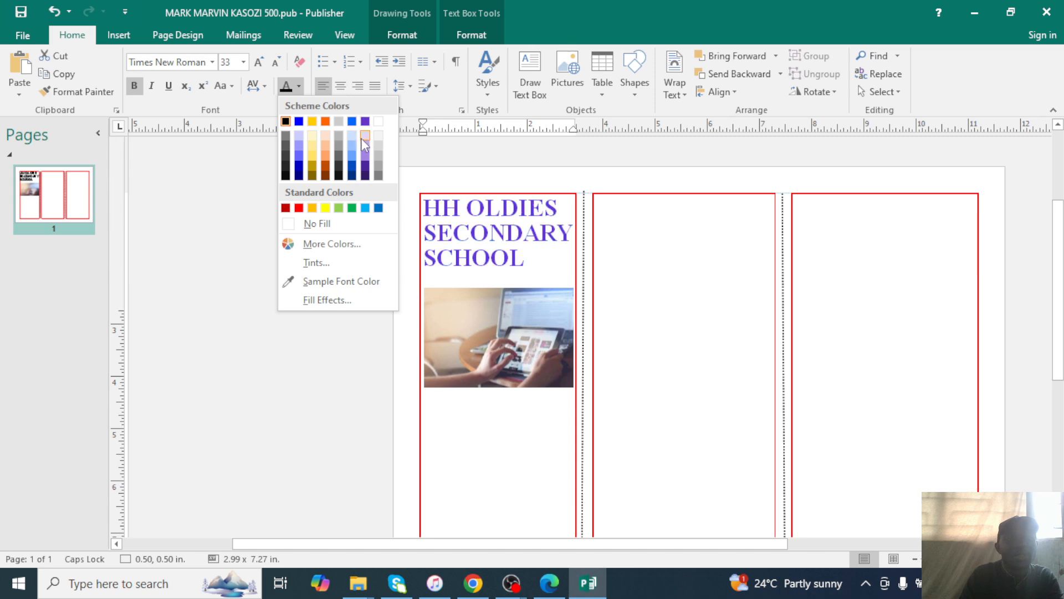
{"action": "left_click", "coordinate": [367, 171]}
{"action": "left_click", "coordinate": [545, 315]}
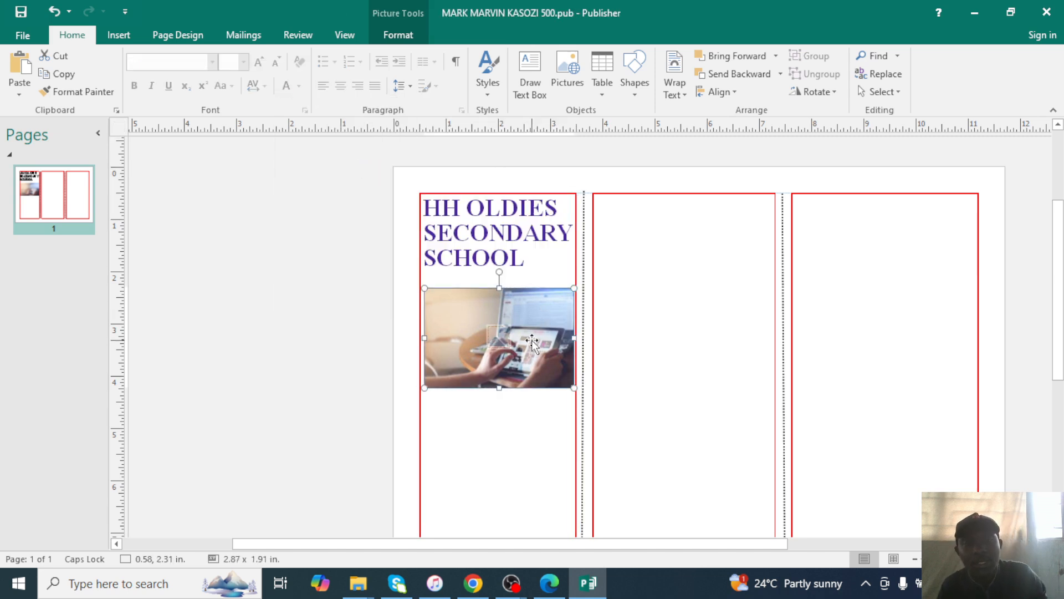
{"action": "scroll", "coordinate": [544, 314], "scroll_direction": "down", "scroll_amount": 1}
{"action": "left_click", "coordinate": [566, 592]}
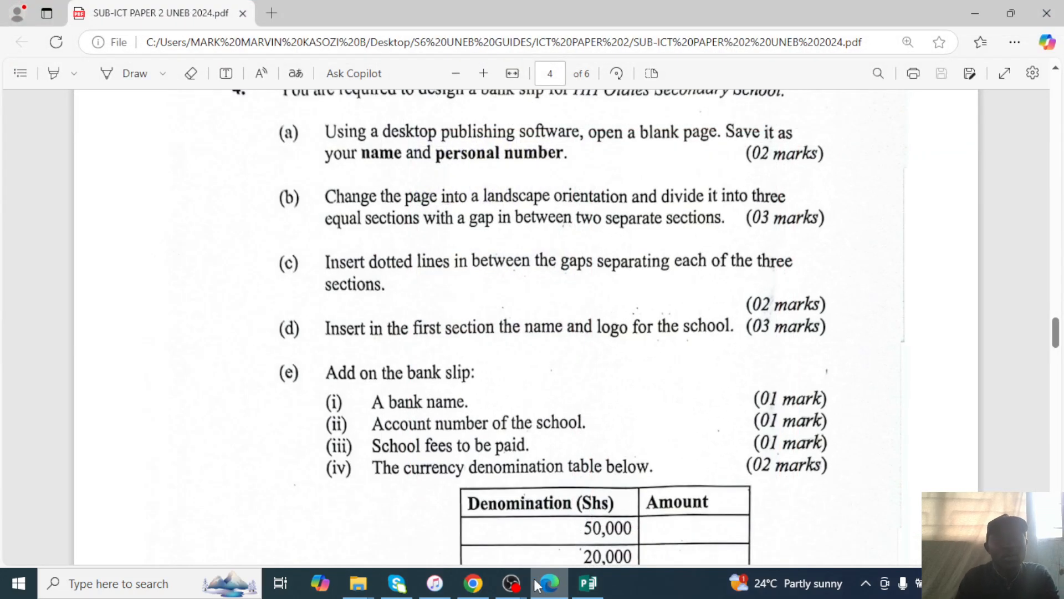
Scroll the exam PDF to part (e)'s bank slip items and denomination table.
{"action": "scroll", "coordinate": [438, 334], "scroll_direction": "down", "scroll_amount": 3}
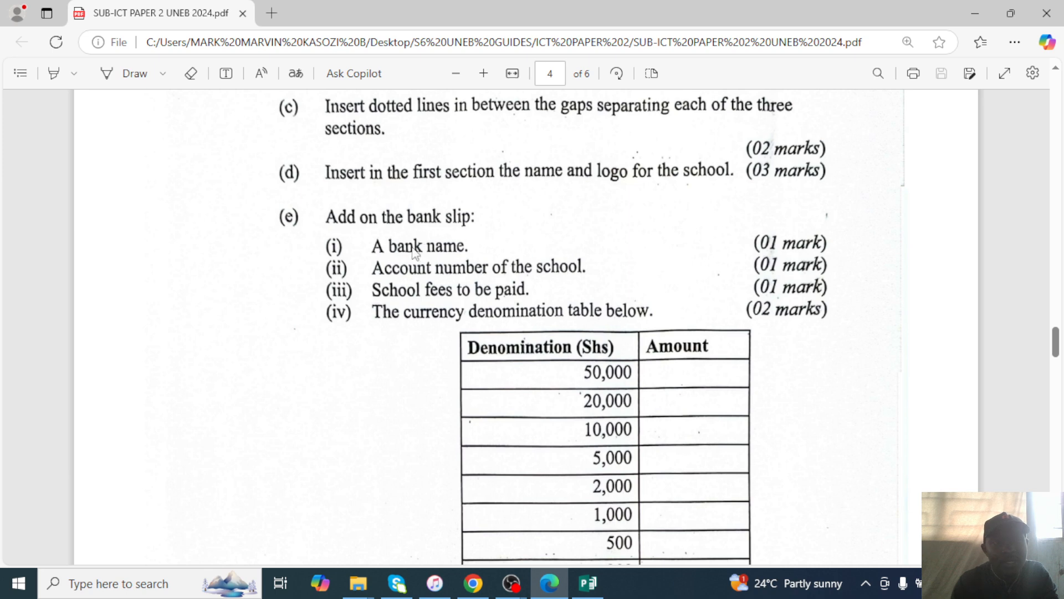
{"action": "left_click", "coordinate": [589, 583]}
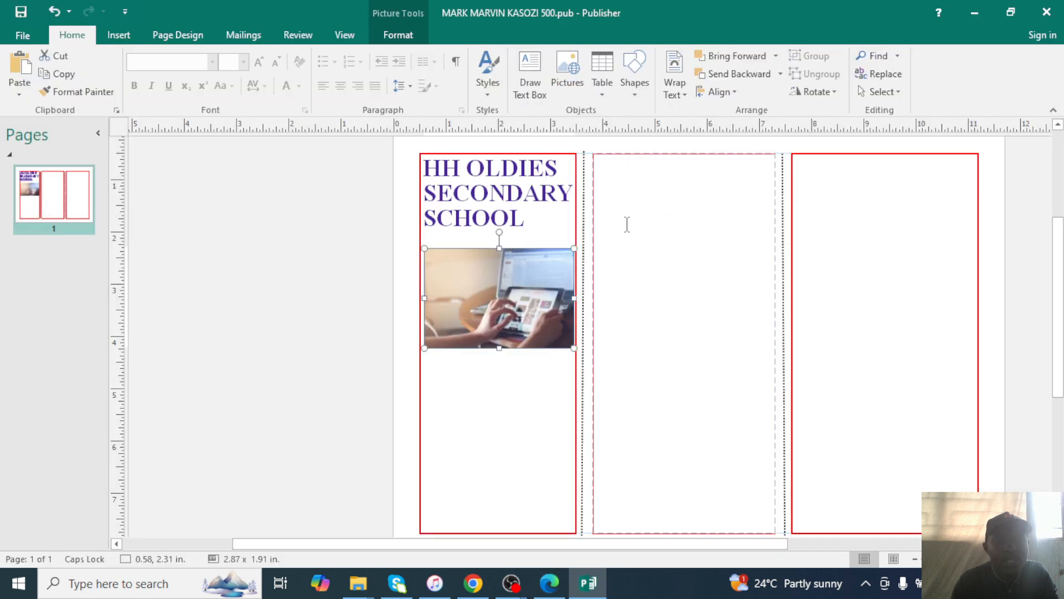
Add a centred, bold TRUST DEVELOPMENT BANK heading sized to fit one line.
{"action": "left_click", "coordinate": [617, 183]}
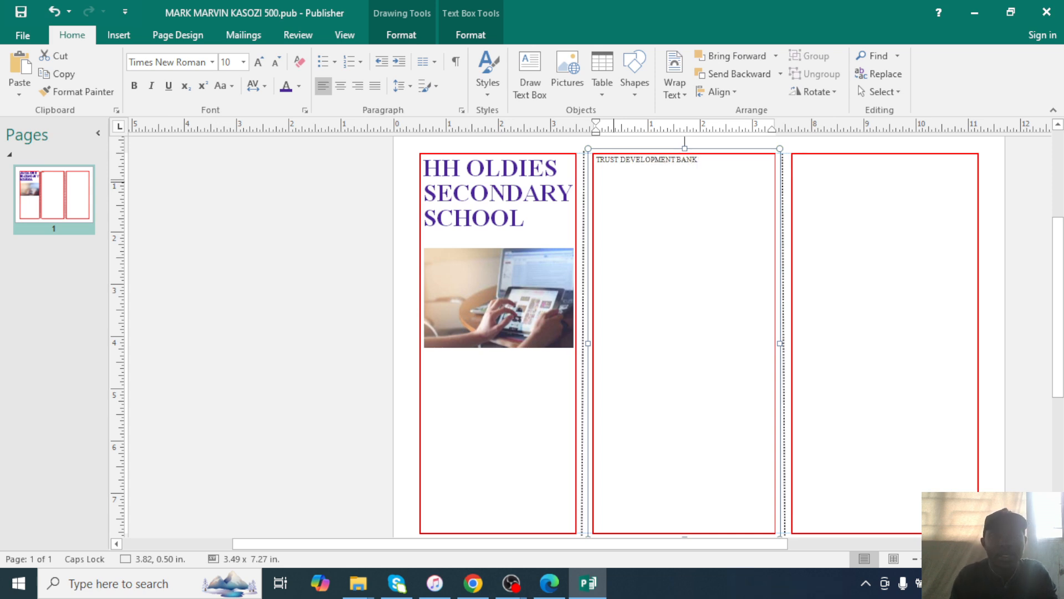
{"action": "triple_click", "coordinate": [703, 162]}
{"action": "left_click", "coordinate": [341, 85]}
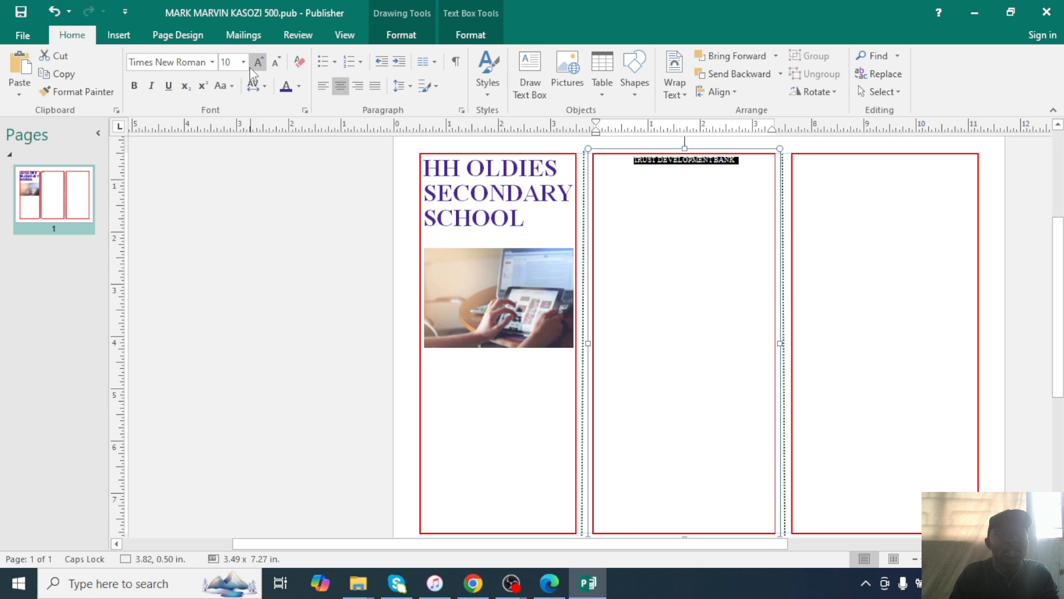
{"action": "left_click", "coordinate": [243, 61]}
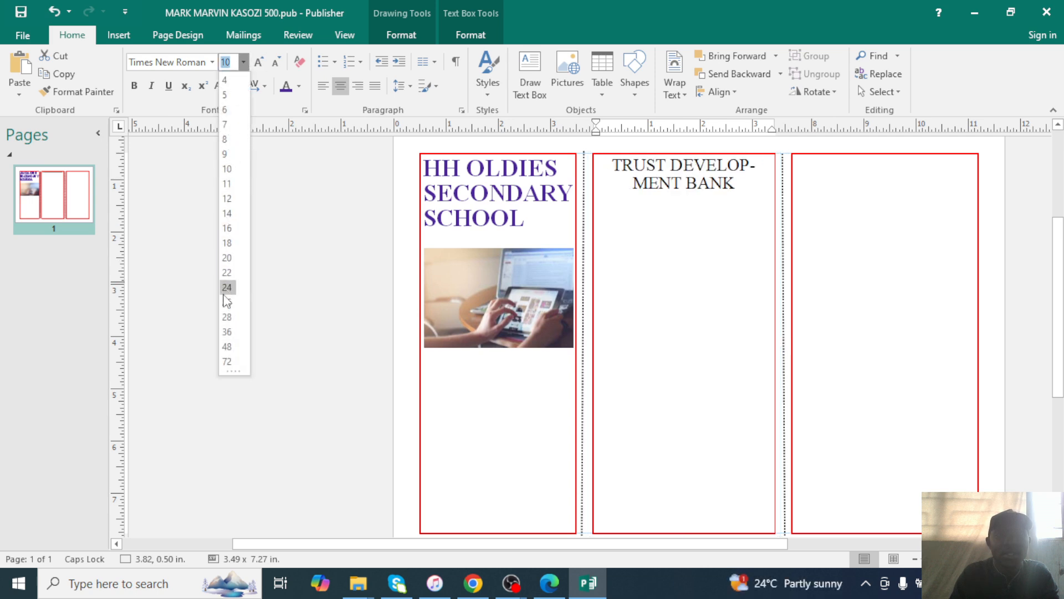
{"action": "left_click", "coordinate": [227, 273]}
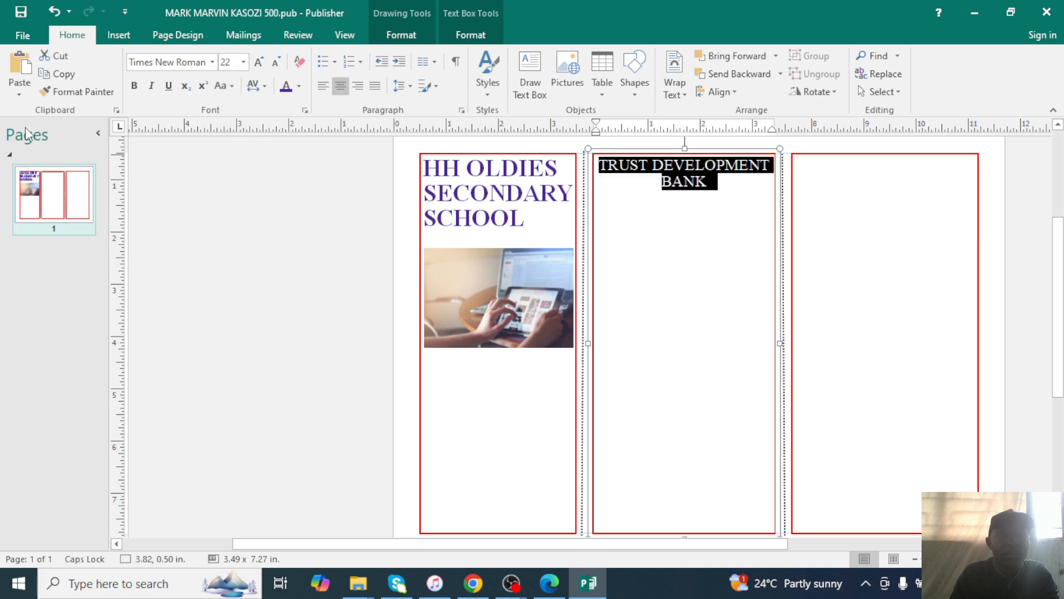
{"action": "left_click", "coordinate": [135, 86]}
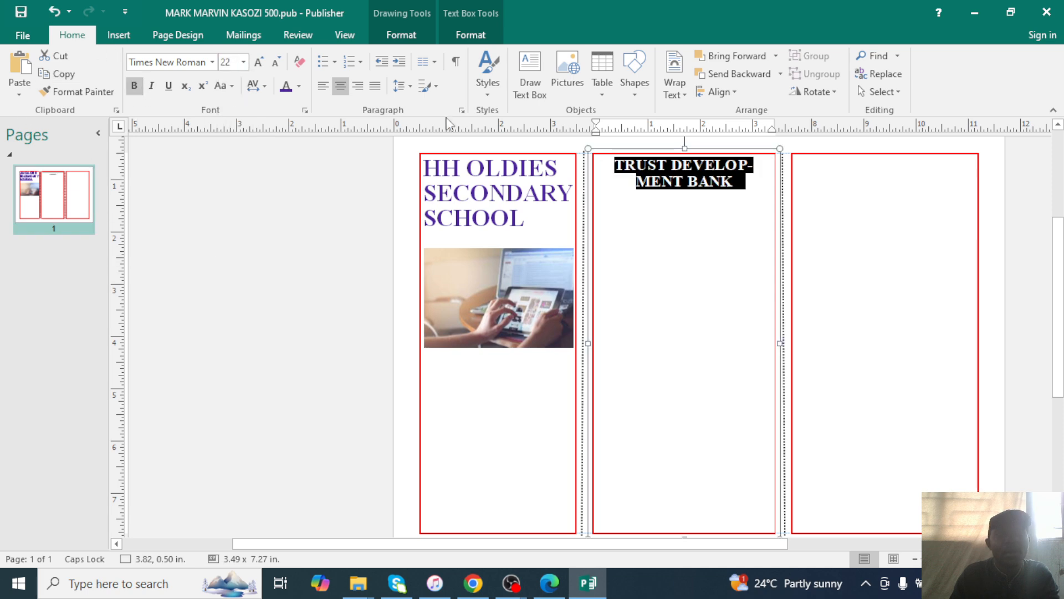
{"action": "left_click", "coordinate": [745, 194]}
{"action": "left_click_drag", "start_coordinate": [745, 187], "coordinate": [614, 162]}
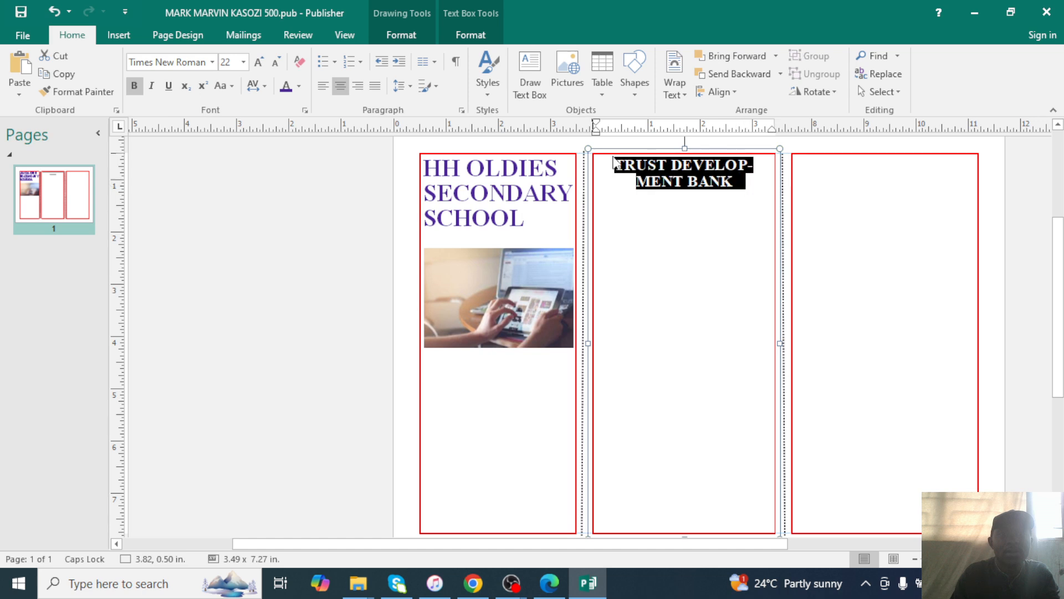
{"action": "left_click", "coordinate": [244, 62]}
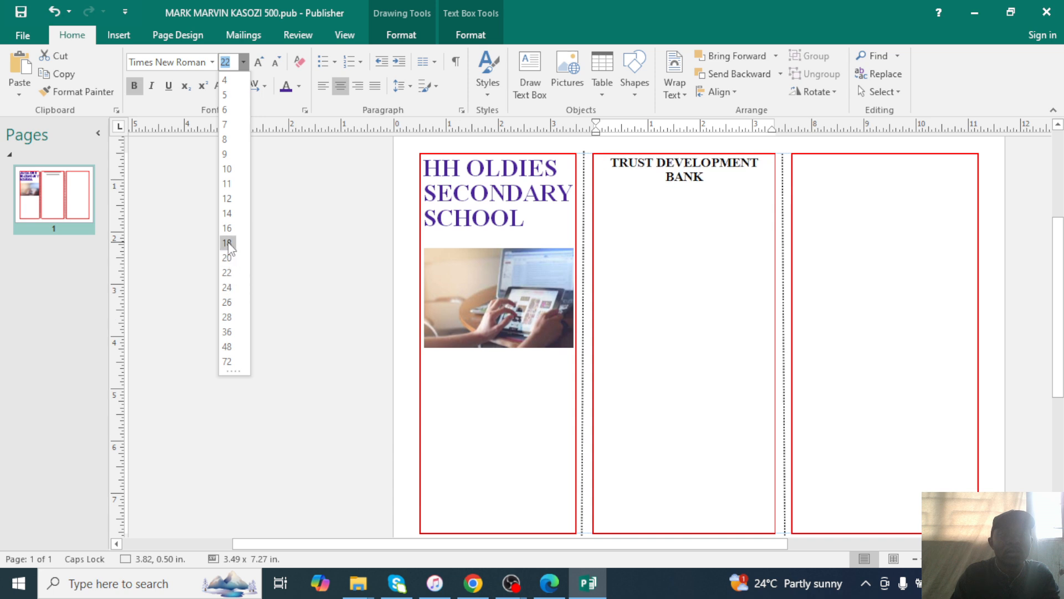
{"action": "left_click", "coordinate": [231, 266]}
Add a SCHOOL AC NUMBER line with the school's account number below the bank name.
{"action": "left_click", "coordinate": [684, 194]}
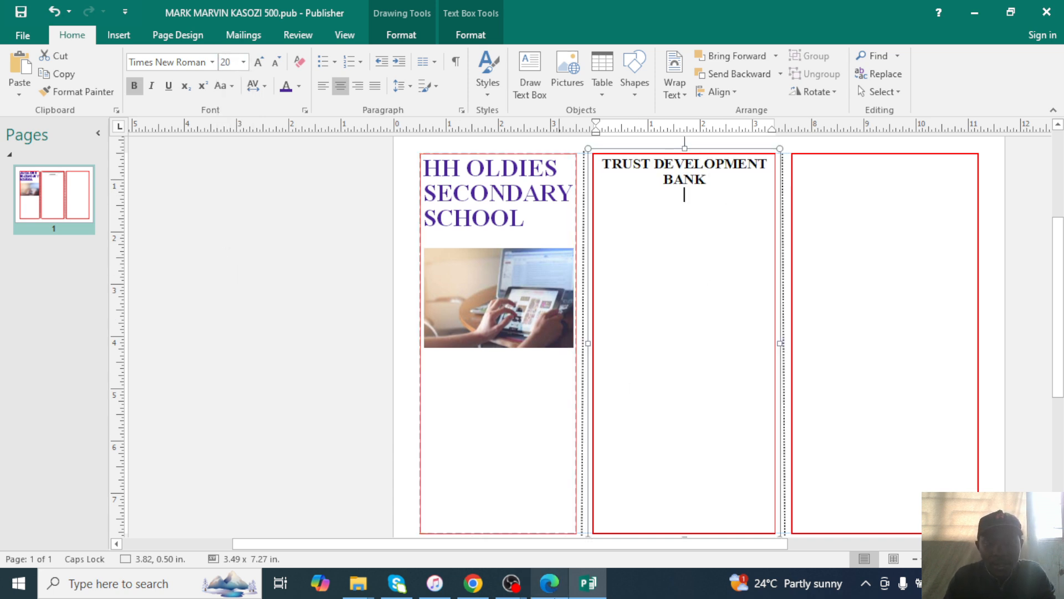
{"action": "left_click", "coordinate": [550, 583]}
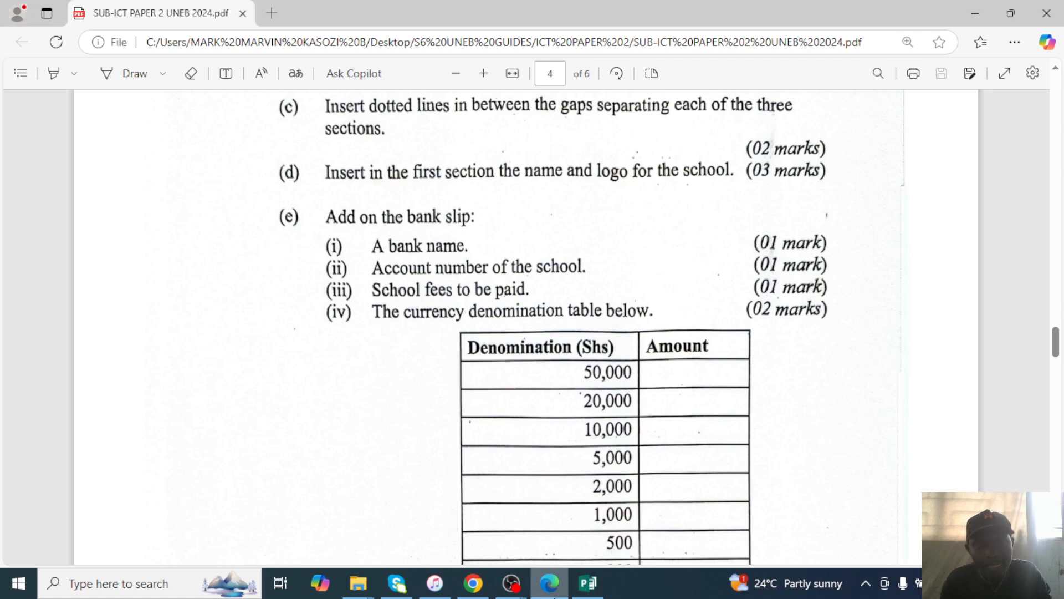
{"action": "left_click", "coordinate": [554, 597]}
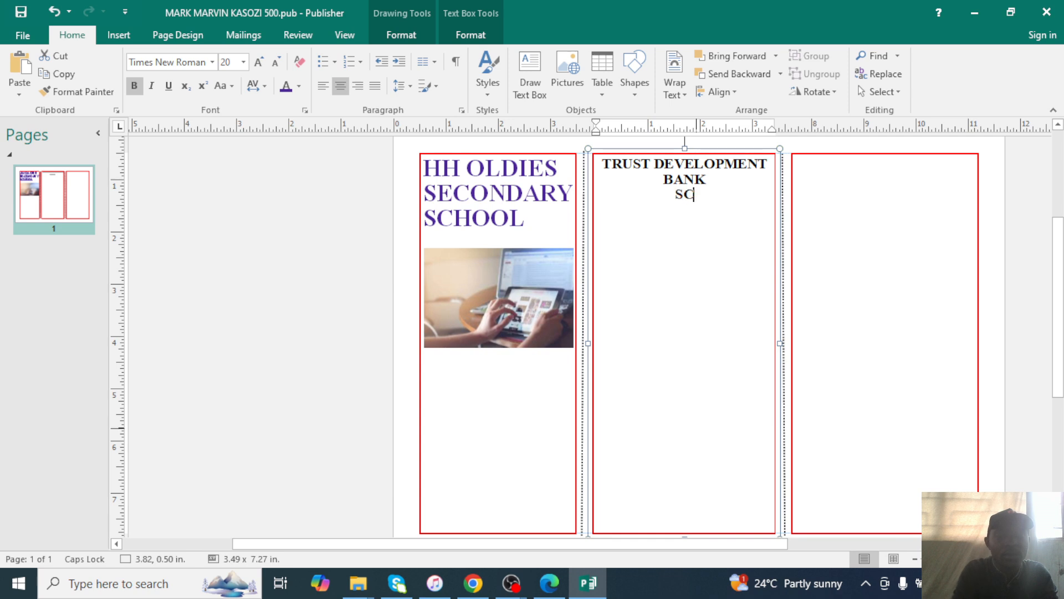
{"action": "type", "text": "HOO"}
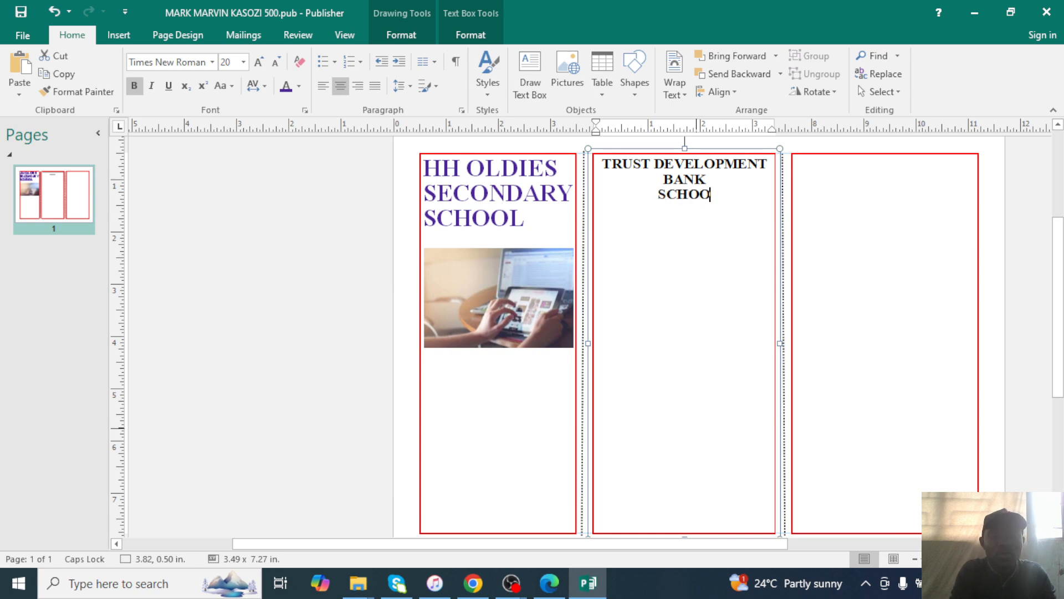
{"action": "type", "text": "L AC "}
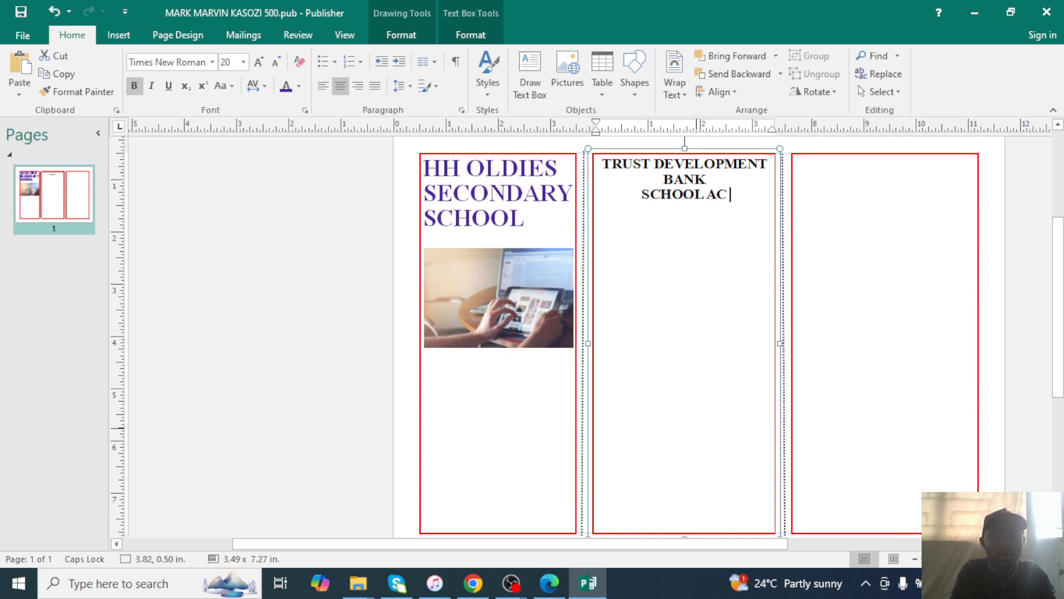
{"action": "type", "text": "NUMBER: "}
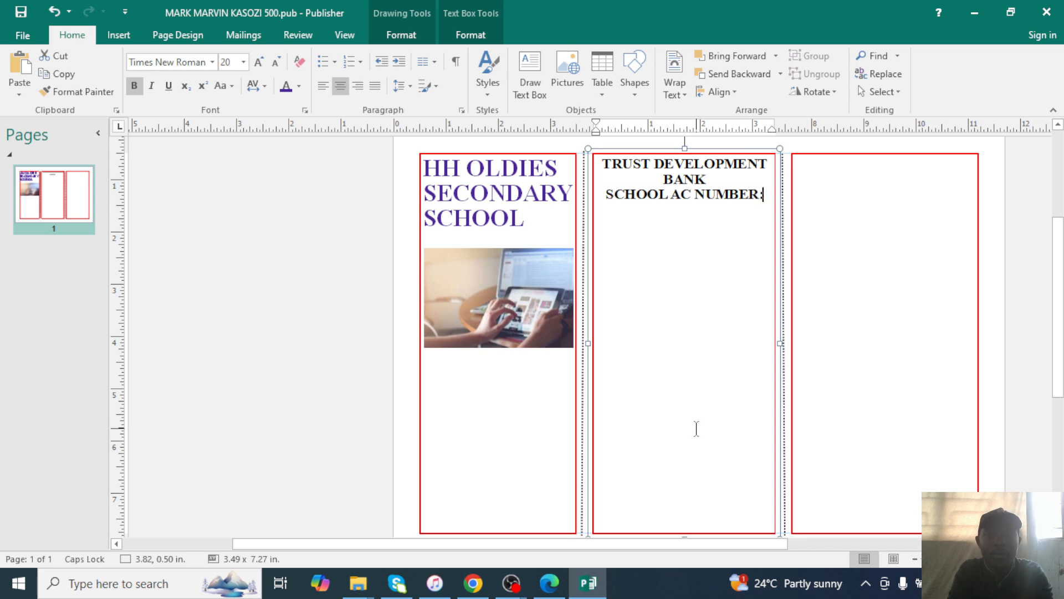
{"action": "type", "text": "00"}
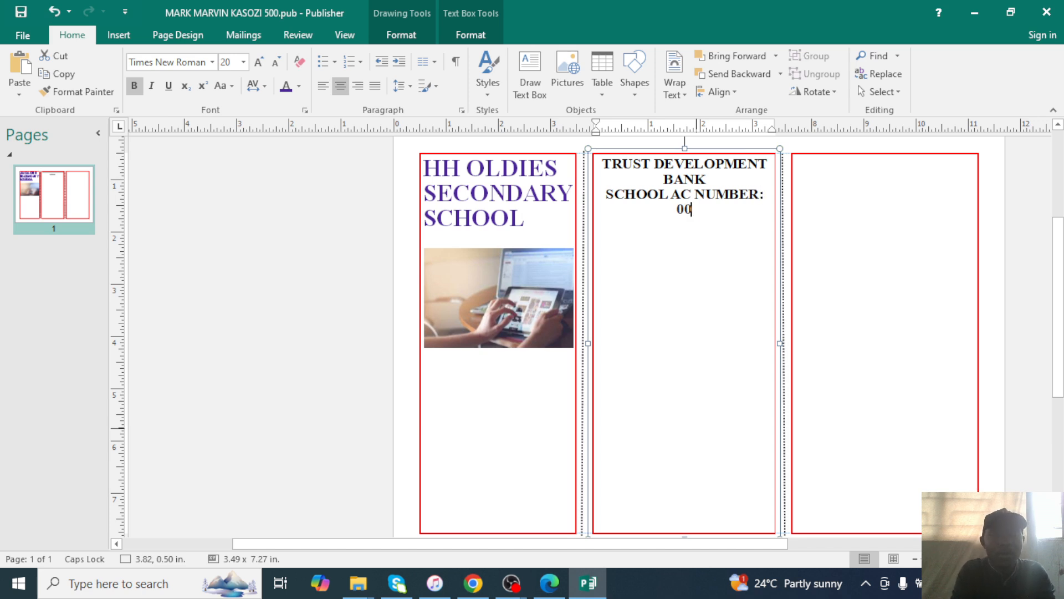
{"action": "type", "text": "0000000001"}
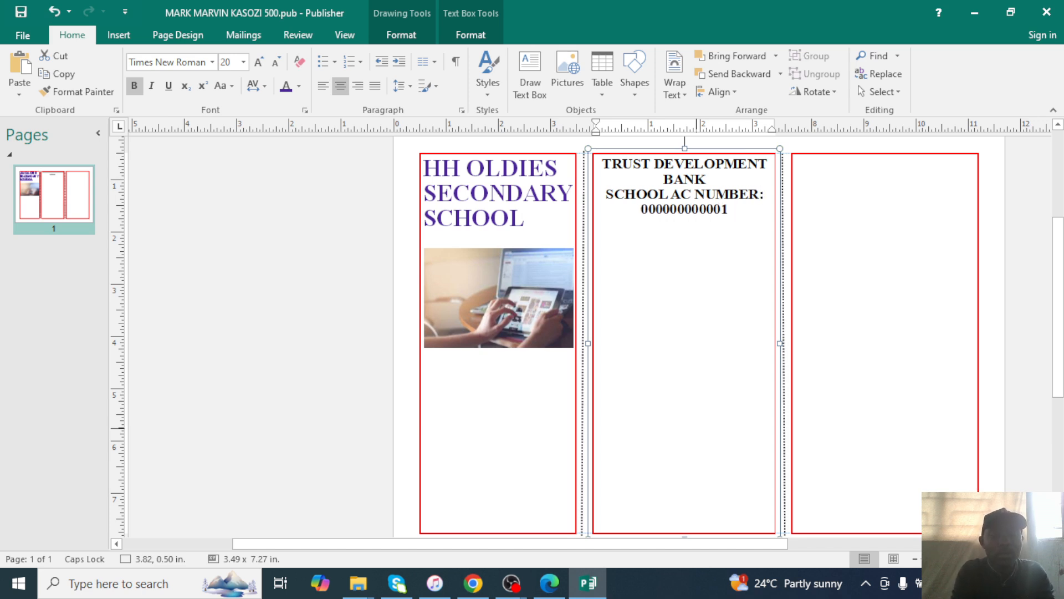
{"action": "type", "text": "AC"}
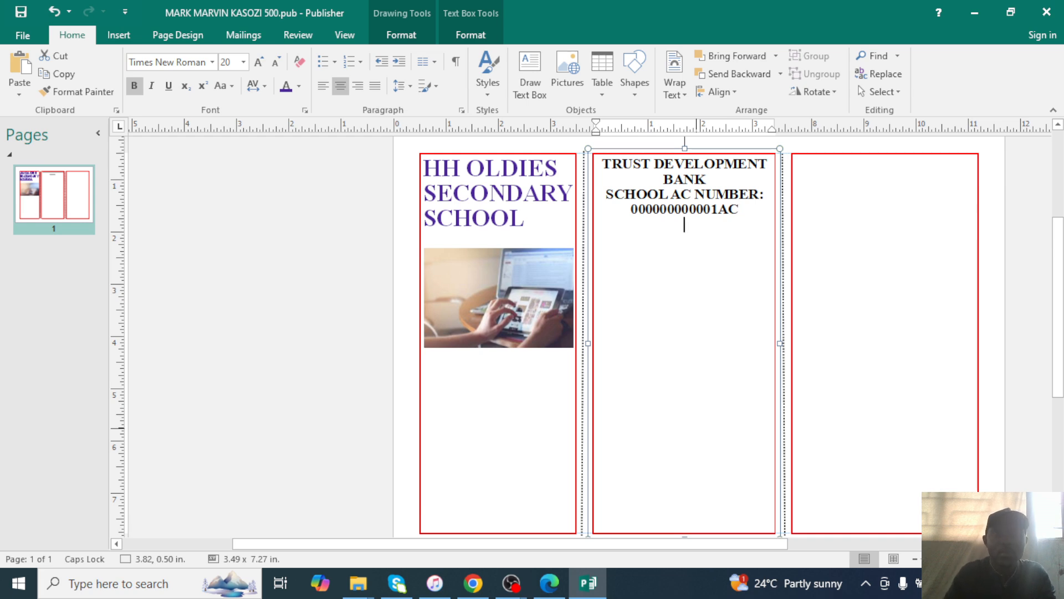
{"action": "left_click", "coordinate": [564, 590]}
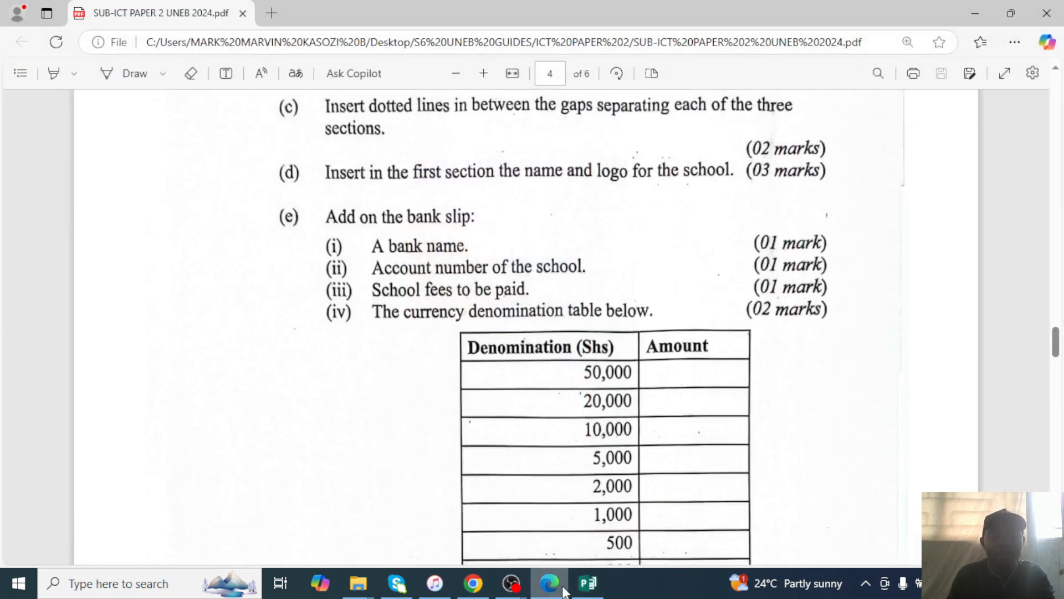
{"action": "left_click", "coordinate": [565, 591]}
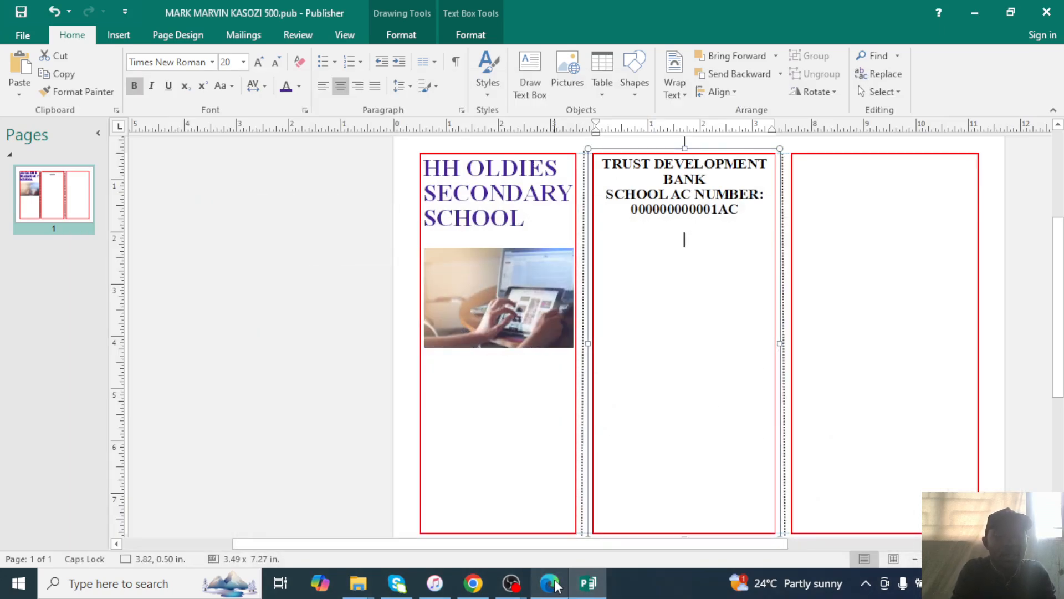
Type the line SCHOOL FEES TO BE PAID:, correcting the typos.
{"action": "type", "text": "OOL FEE S"}
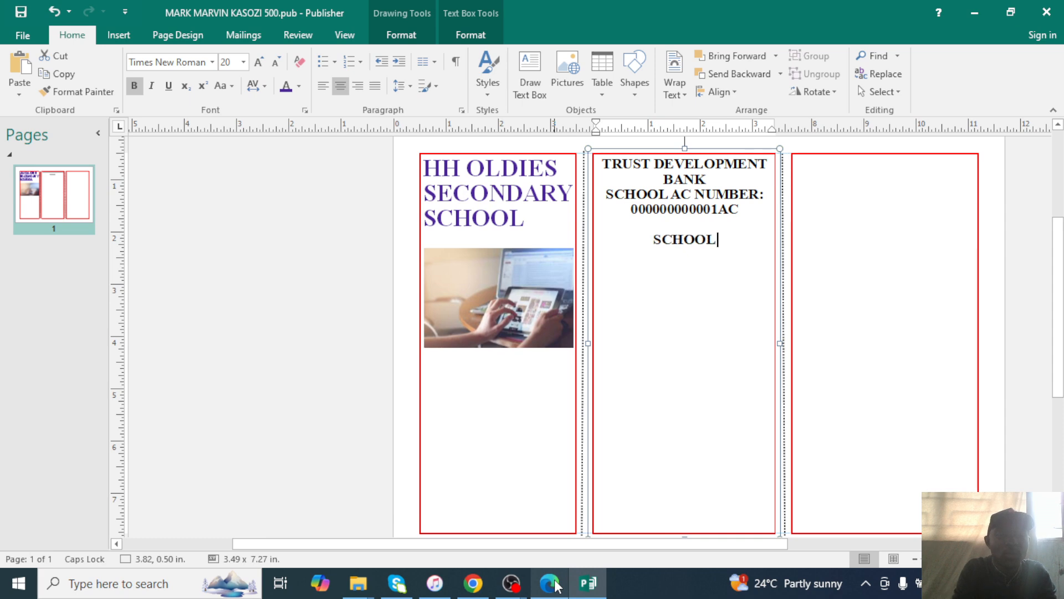
{"action": "key", "text": "BackSpace"}
{"action": "key", "text": "BackSpace"}
{"action": "type", "text": "S"}
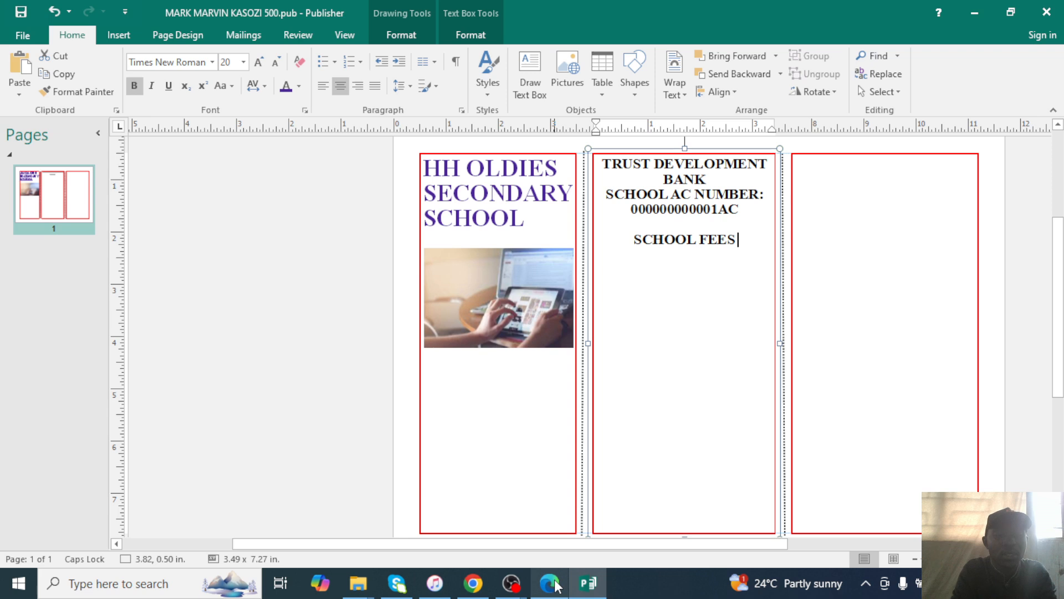
{"action": "type", "text": " TO BE PAISD"}
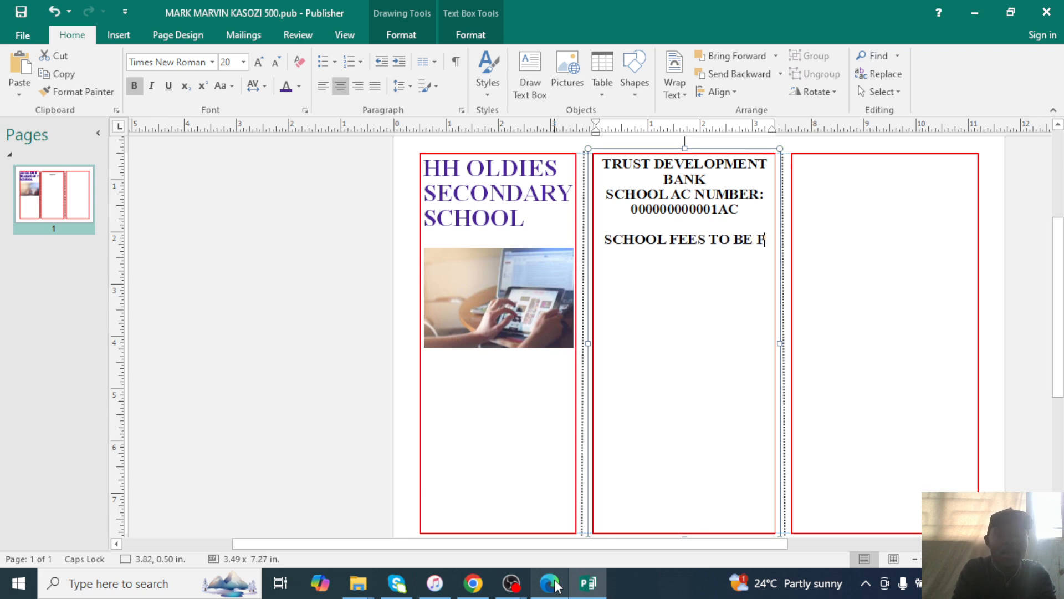
{"action": "key", "text": "BackSpace"}
{"action": "key", "text": "BackSpace"}
{"action": "type", "text": "D"}
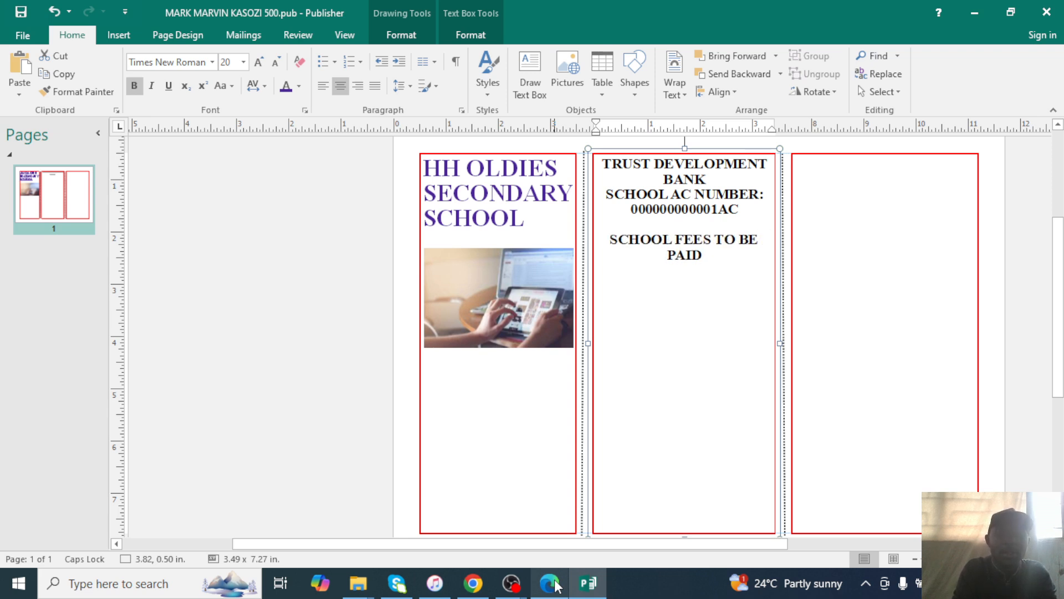
{"action": "type", "text": ":"}
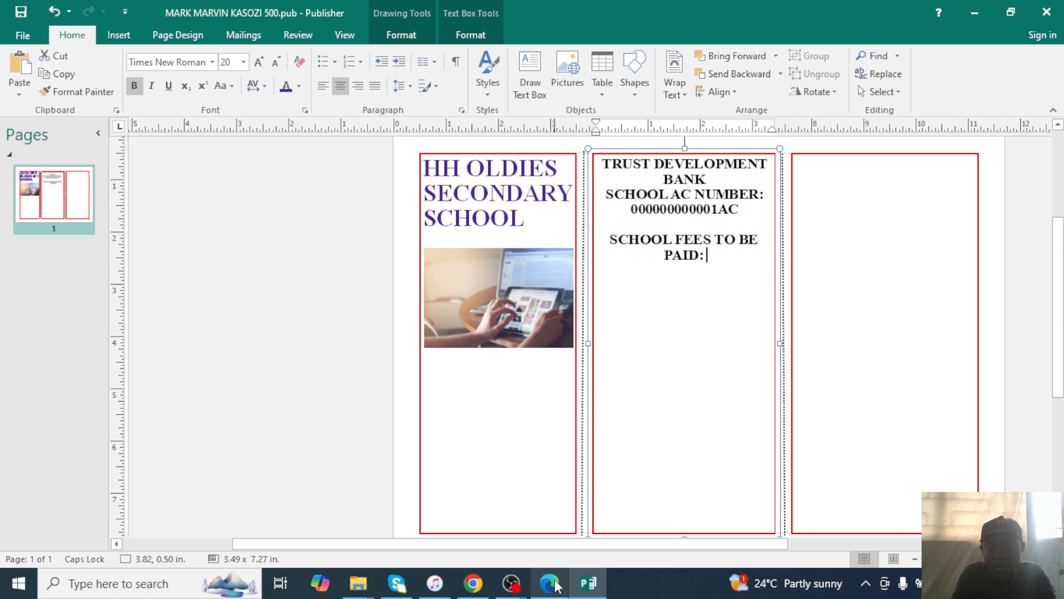
Remove the stray characters after PAID: and add dotted rows for the amount.
{"action": "left_click", "coordinate": [547, 585]}
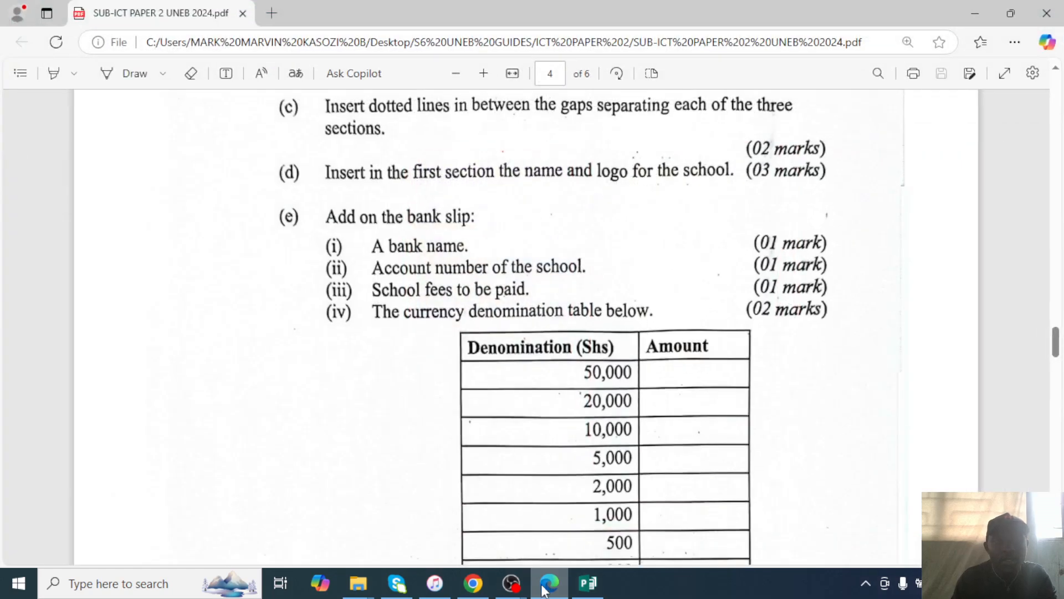
{"action": "scroll", "coordinate": [579, 535], "scroll_direction": "down", "scroll_amount": 2}
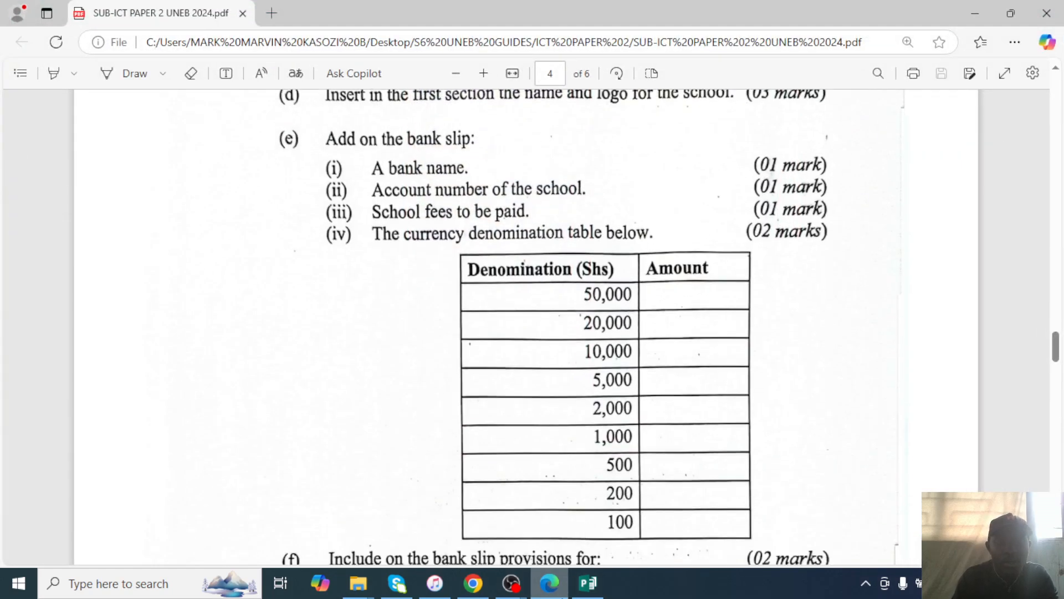
{"action": "left_click", "coordinate": [587, 585]}
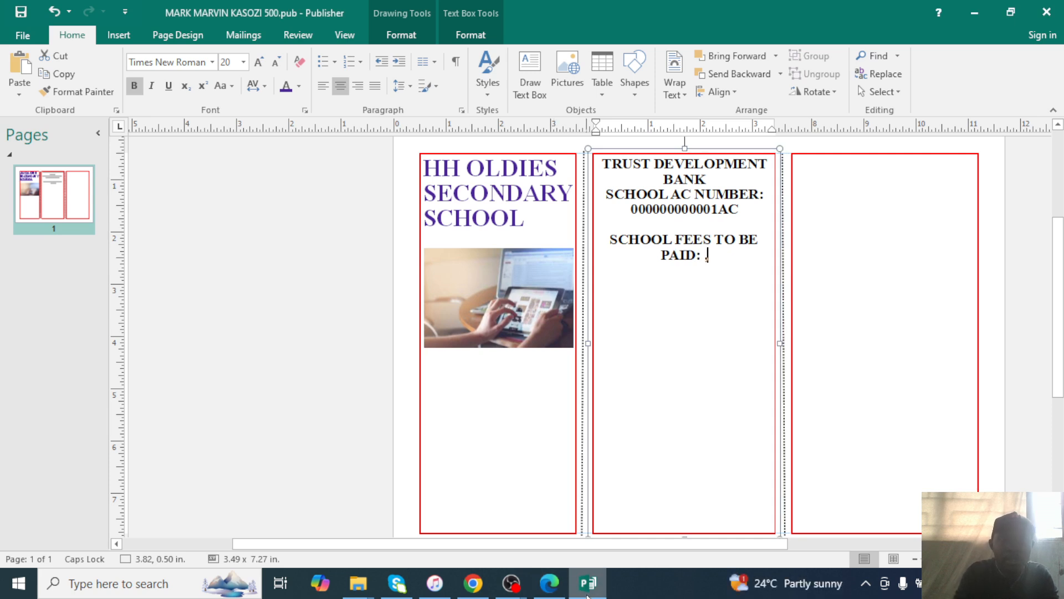
{"action": "key", "text": "BackSpace"}
{"action": "key", "text": "BackSpace"}
{"action": "type", "text": "..............."}
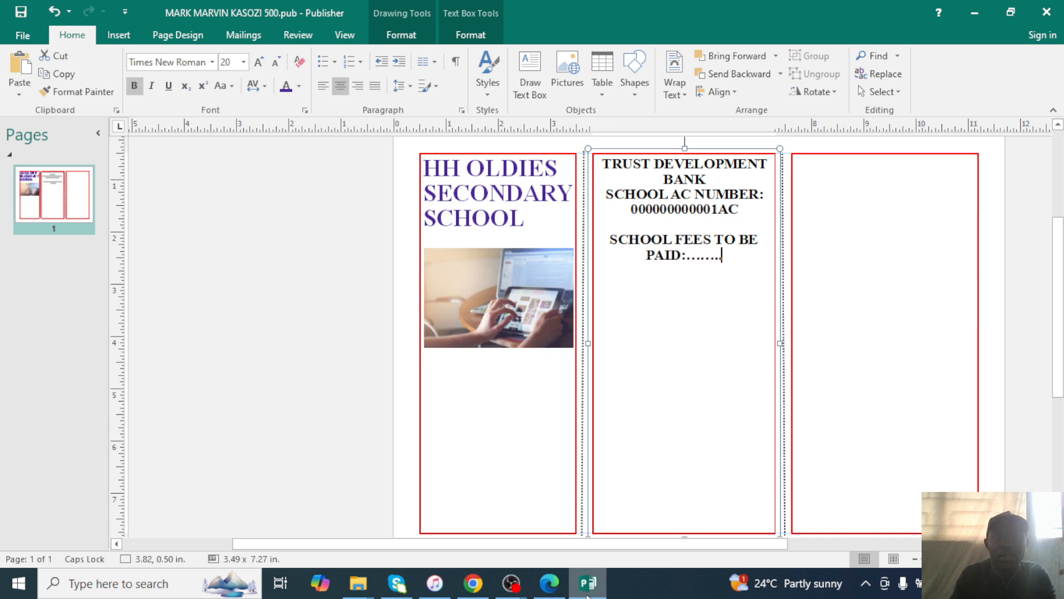
{"action": "type", "text": "..............................."}
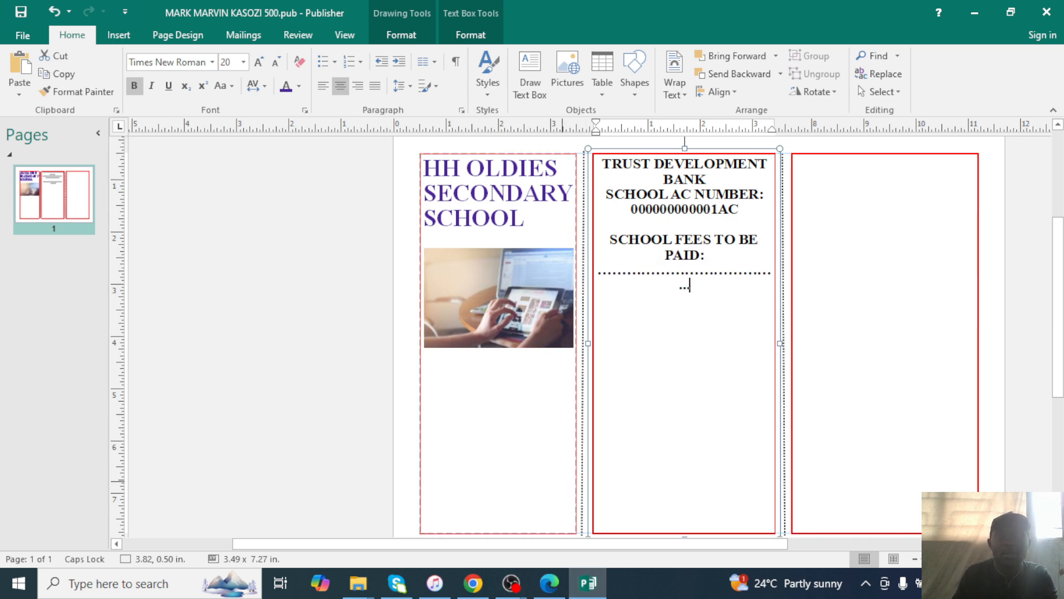
{"action": "type", "text": ".................."}
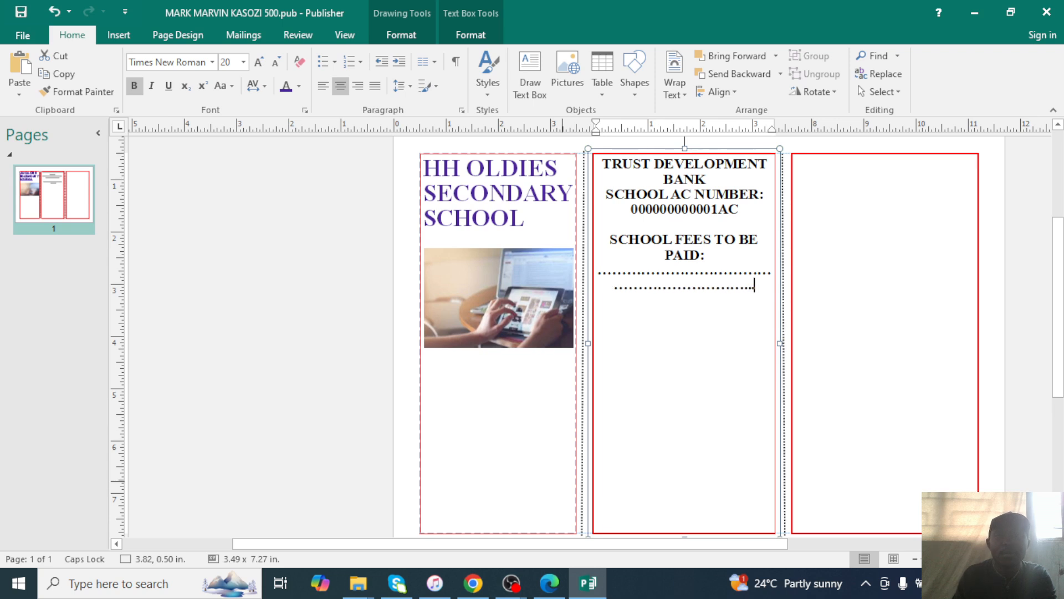
{"action": "type", "text": ".."}
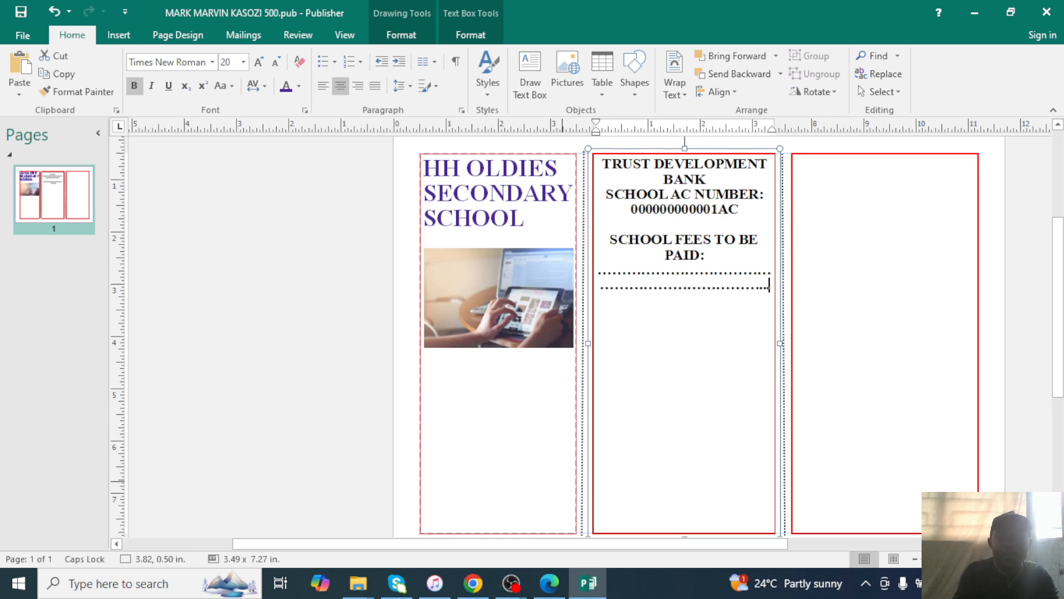
{"action": "left_click", "coordinate": [548, 584]}
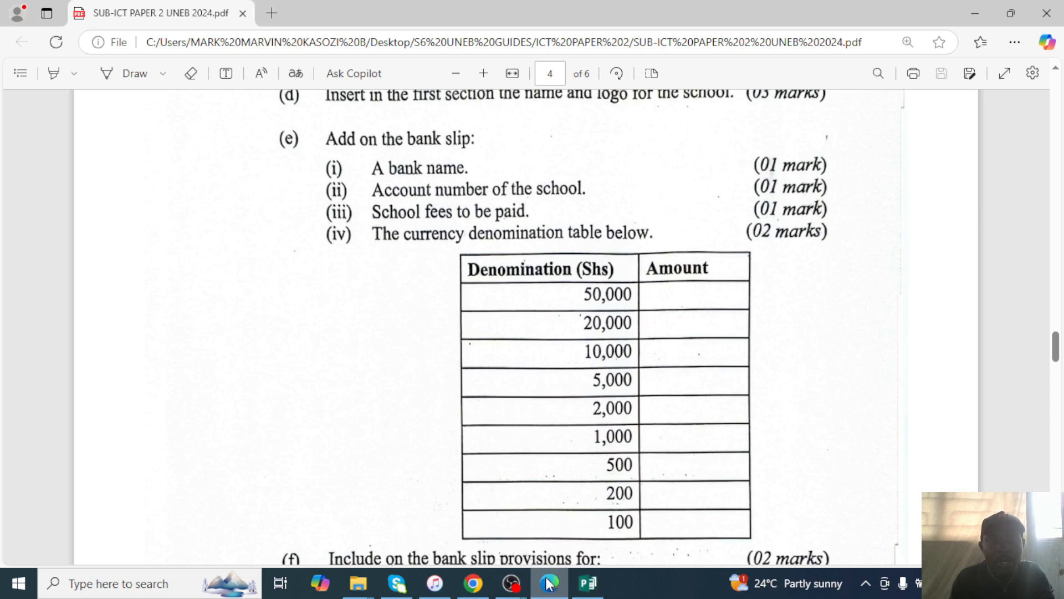
{"action": "left_click", "coordinate": [548, 583]}
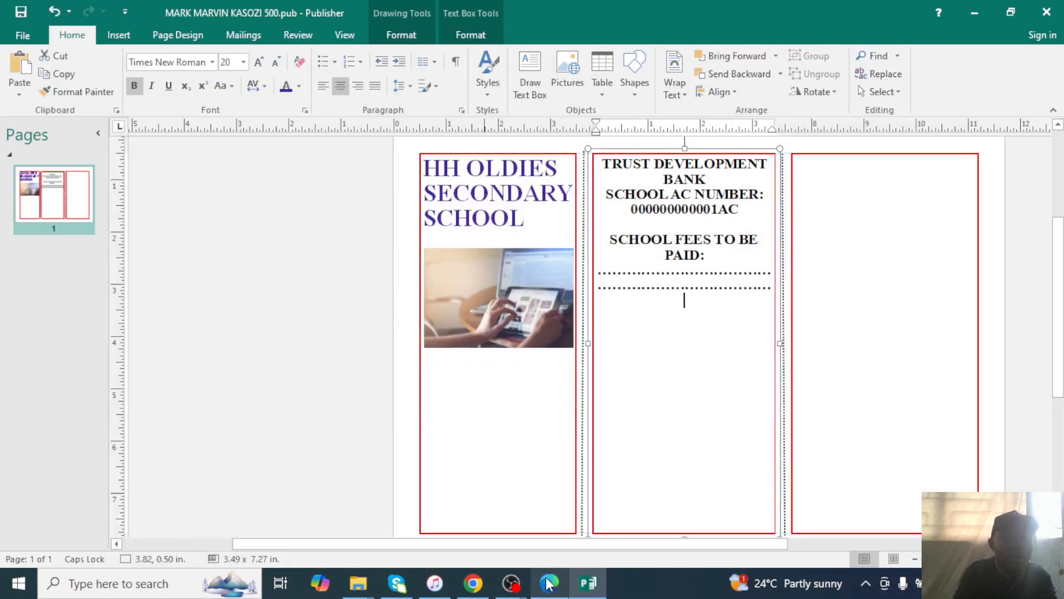
Type the heading THE CURRENCY DENOMINATION TABLE, correcting the misspellings.
{"action": "type", "text": "THE CURRENCY"}
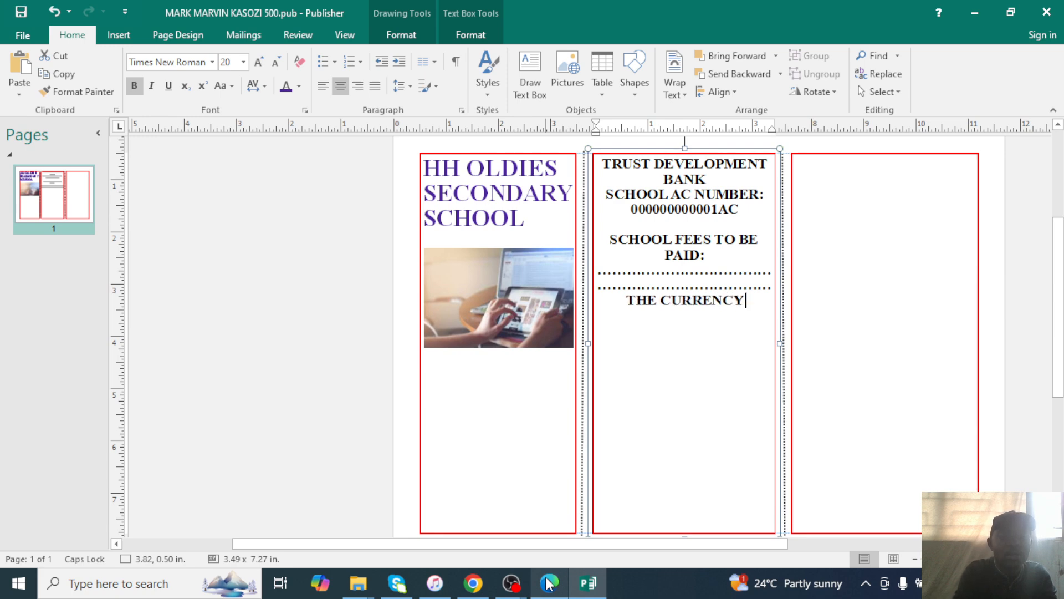
{"action": "type", "text": " DENM"}
{"action": "key", "text": "BackSpace"}
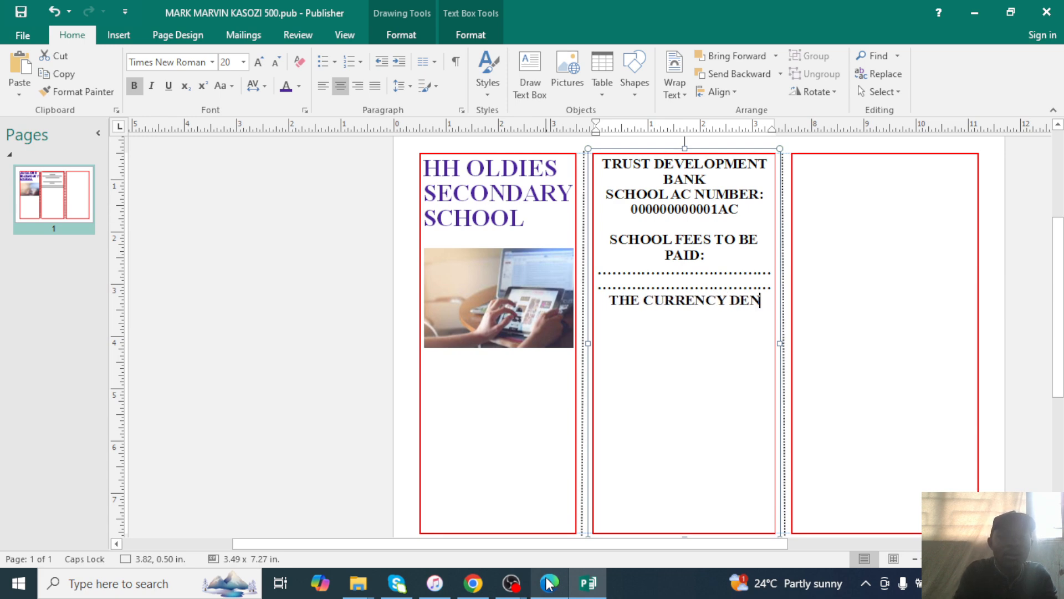
{"action": "type", "text": "OMINA"}
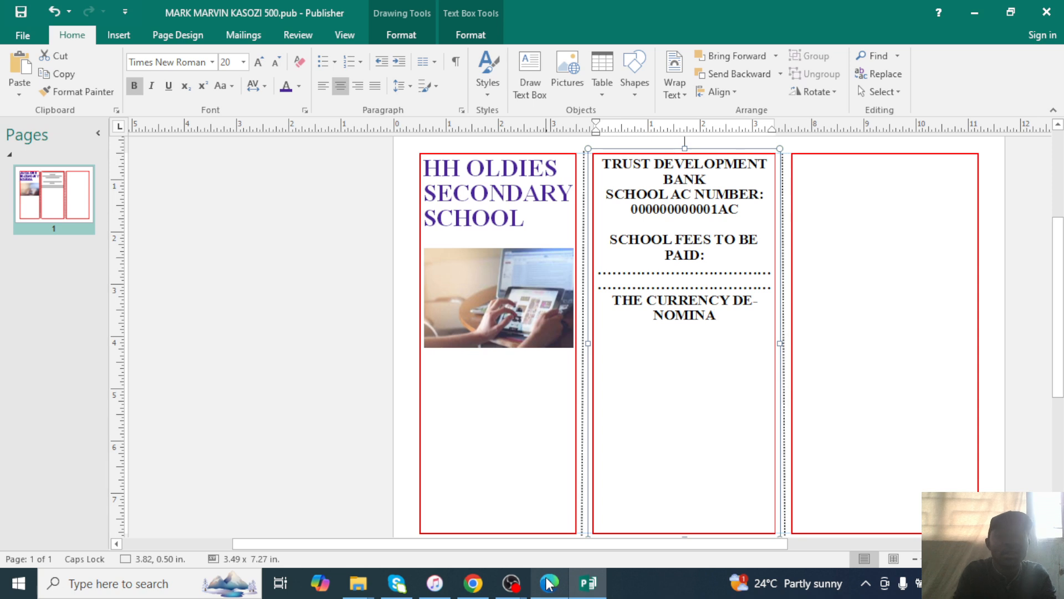
{"action": "type", "text": "TION TEBLE"}
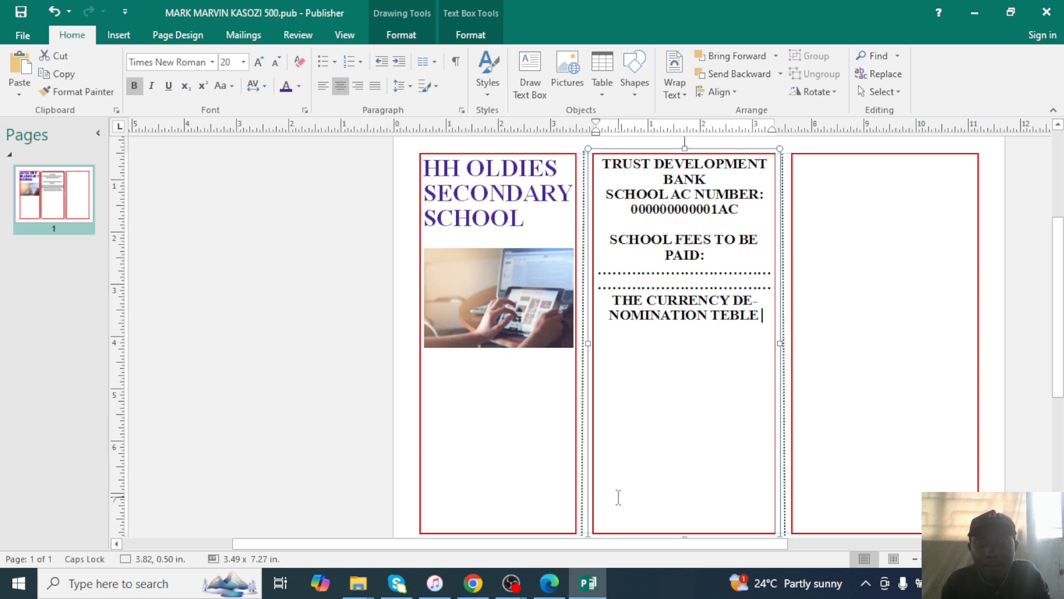
{"action": "key", "text": "BackSpace"}
{"action": "key", "text": "BackSpace"}
{"action": "key", "text": "BackSpace"}
{"action": "key", "text": "BackSpace"}
{"action": "type", "text": "ABLE"}
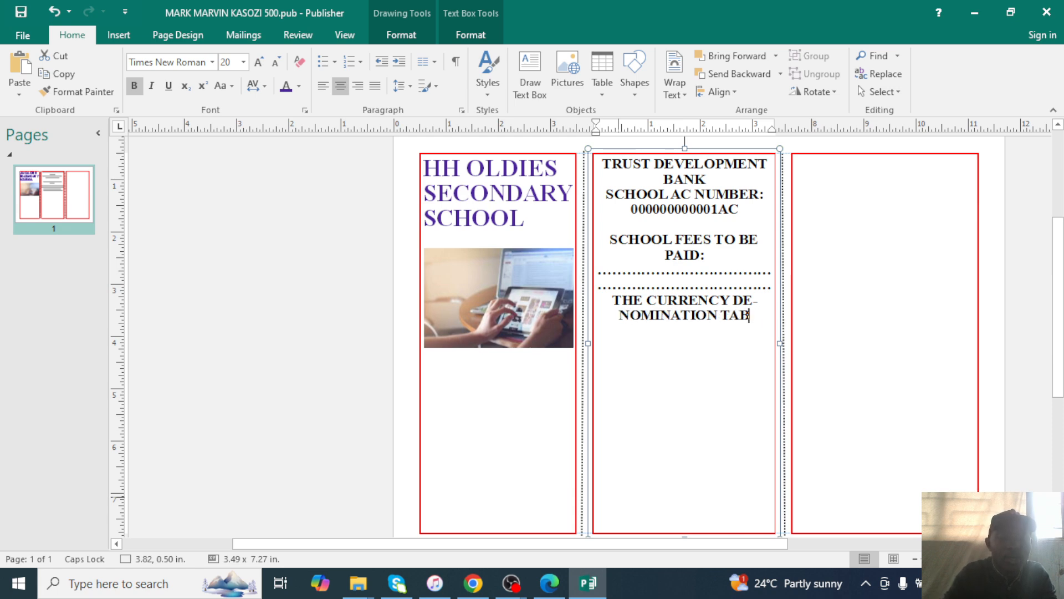
Keep DENOMINATION whole on one line instead of hyphenated, checking against the exam PDF.
{"action": "left_click", "coordinate": [732, 302]}
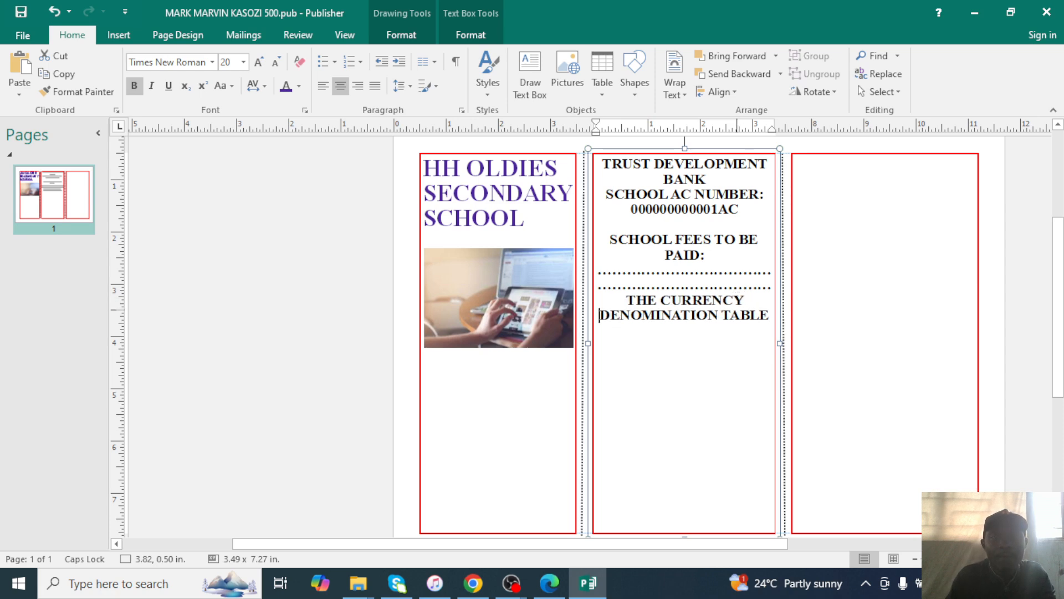
{"action": "key", "text": "Escape"}
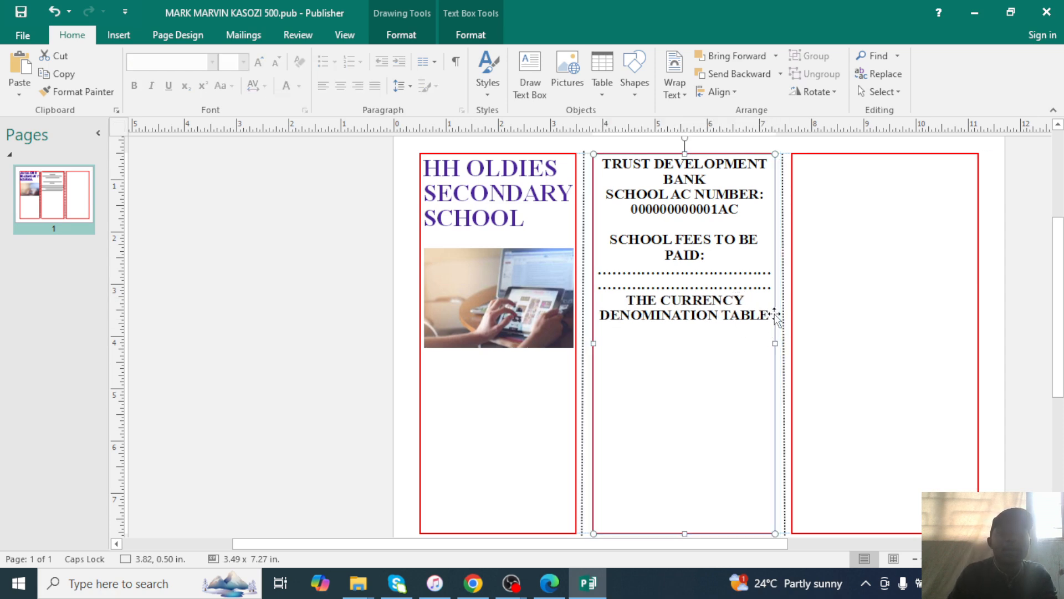
{"action": "left_click", "coordinate": [767, 314]}
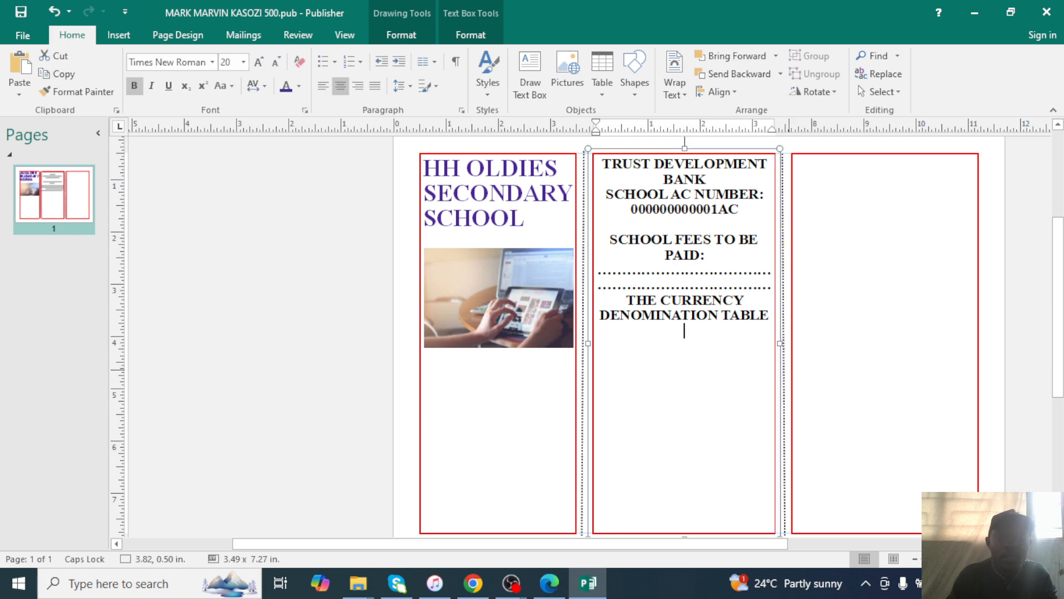
{"action": "left_click", "coordinate": [587, 587]}
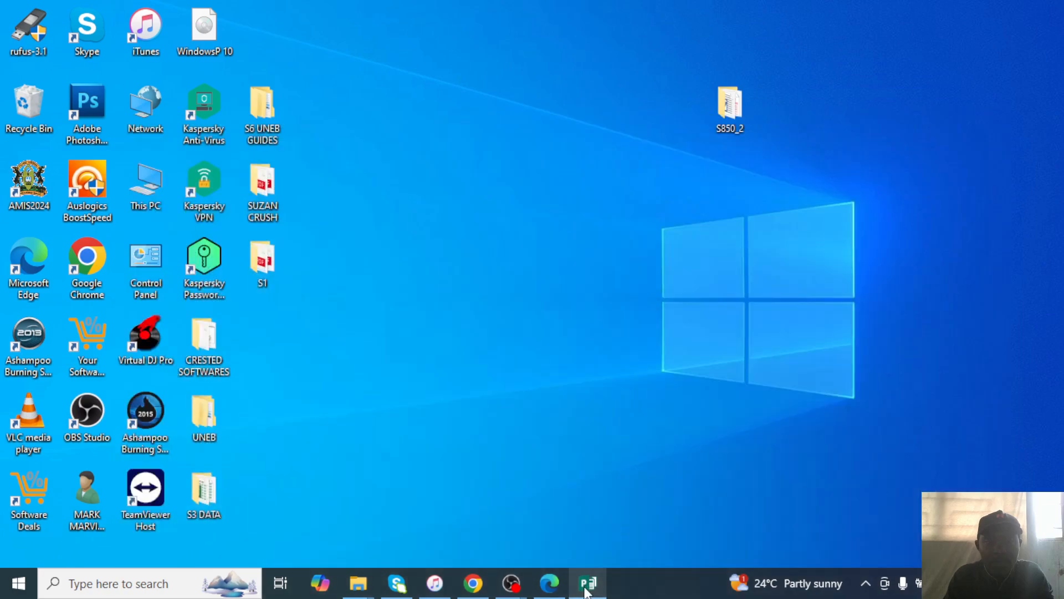
{"action": "left_click", "coordinate": [587, 589]}
{"action": "left_click", "coordinate": [549, 584]}
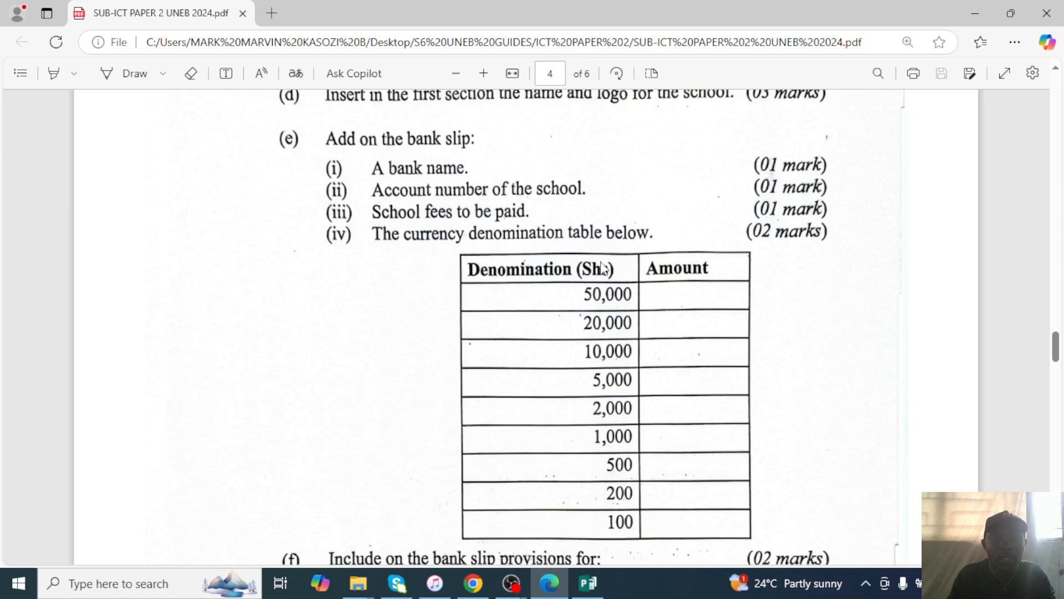
{"action": "left_click", "coordinate": [968, 9]}
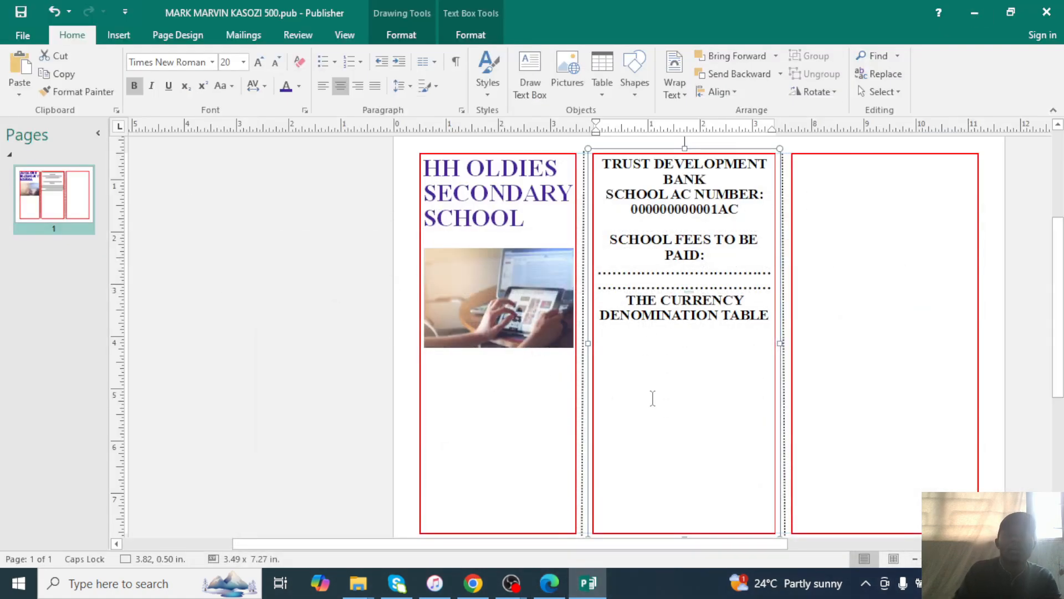
Insert a 10-row table using a custom table size.
{"action": "left_click", "coordinate": [118, 35]}
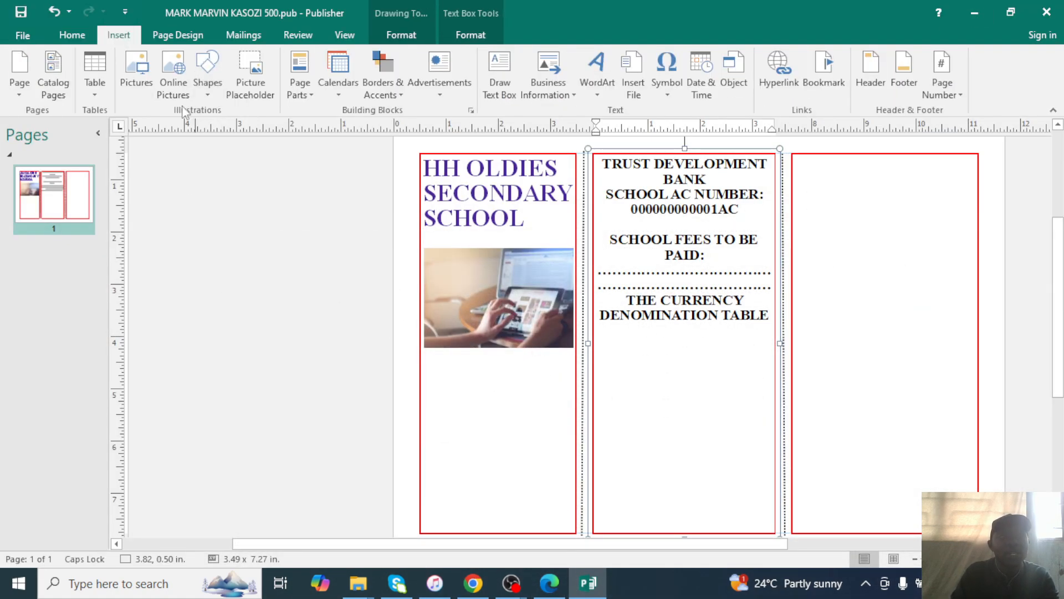
{"action": "left_click", "coordinate": [96, 83]}
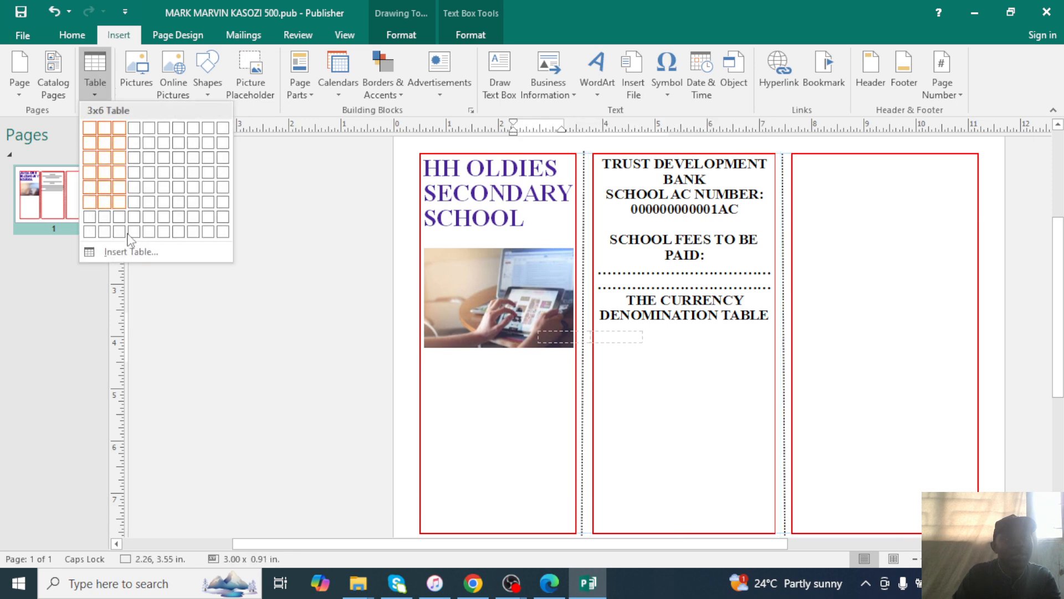
{"action": "left_click", "coordinate": [131, 251]}
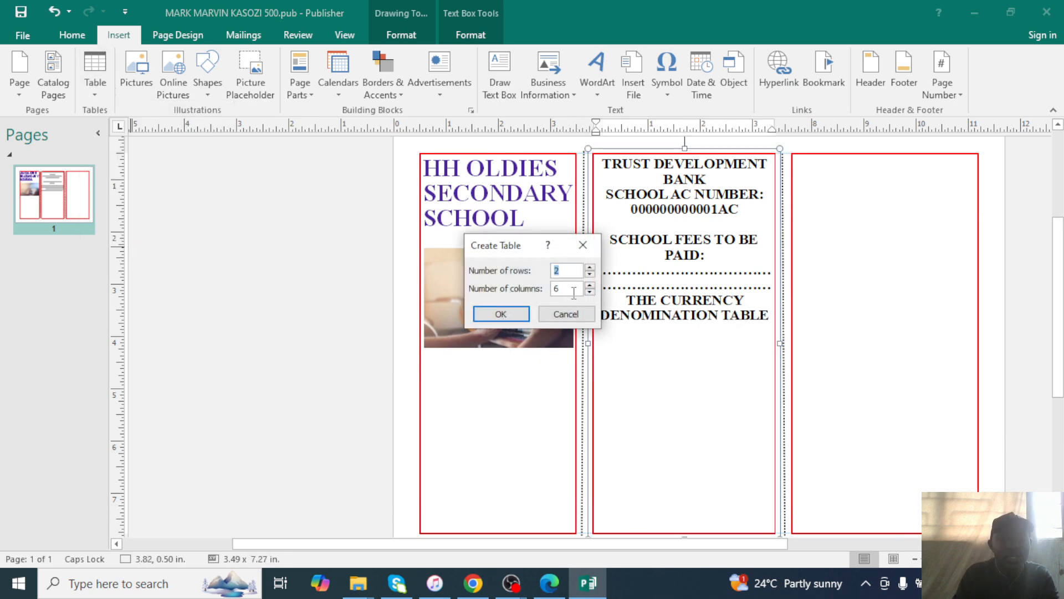
{"action": "type", "text": "10"}
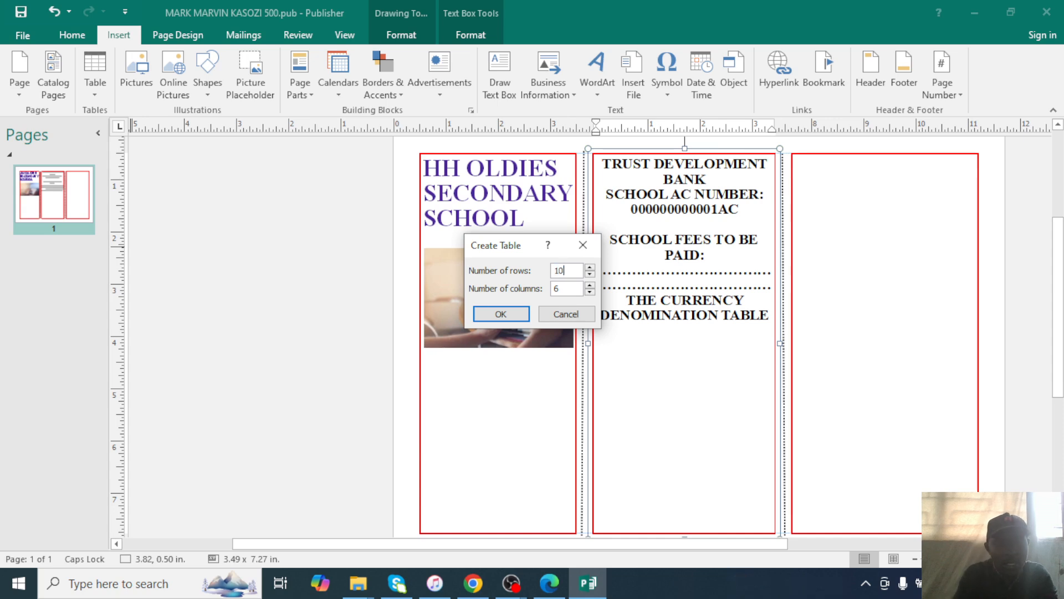
{"action": "key", "text": "Tab"}
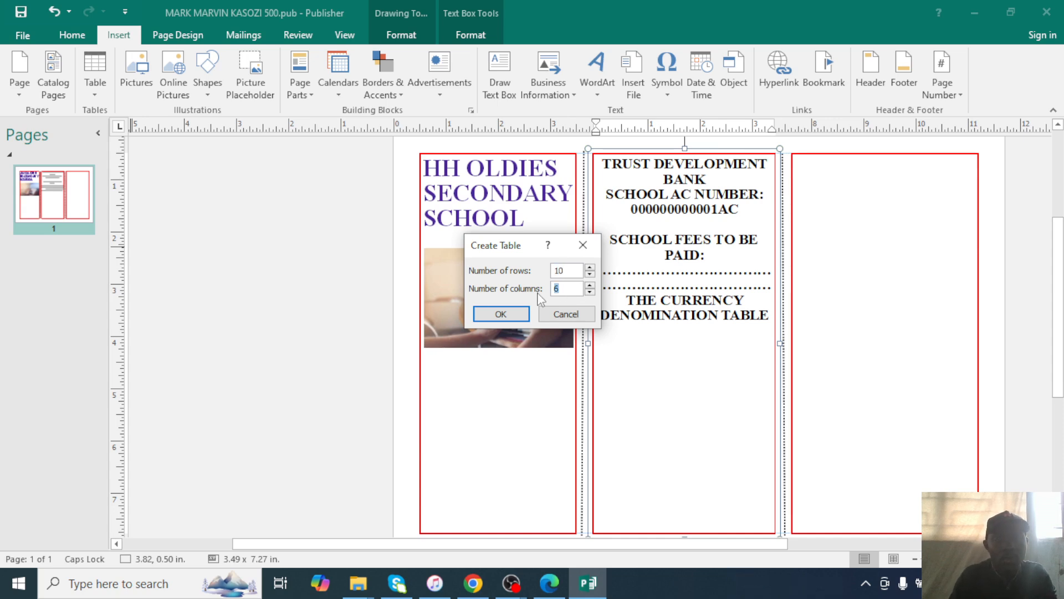
{"action": "left_click", "coordinate": [502, 314]}
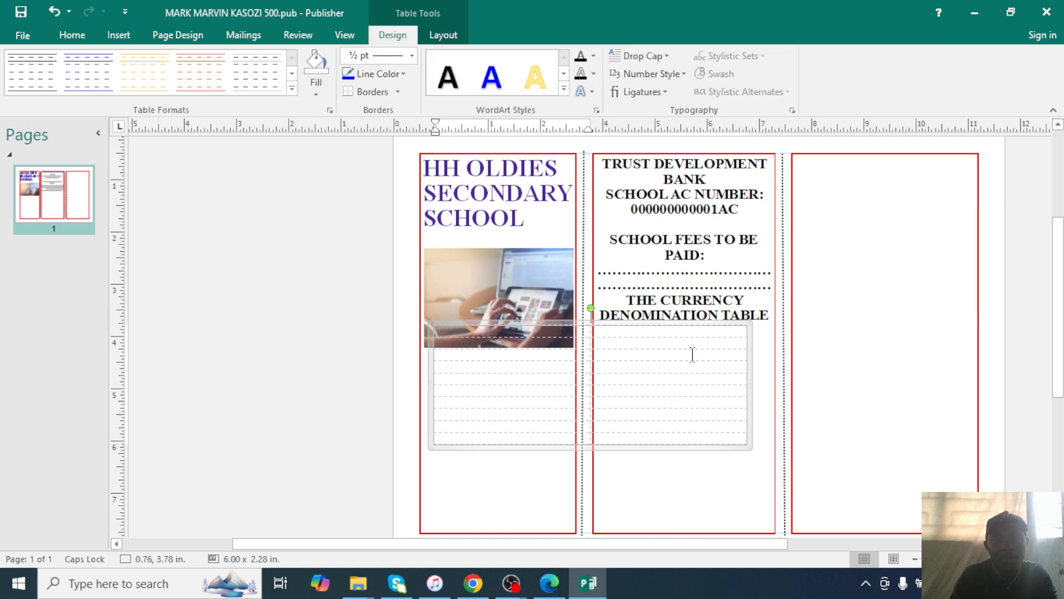
Resize and move the table to fit the middle panel under the denomination heading.
{"action": "left_click_drag", "start_coordinate": [749, 446], "coordinate": [769, 466]}
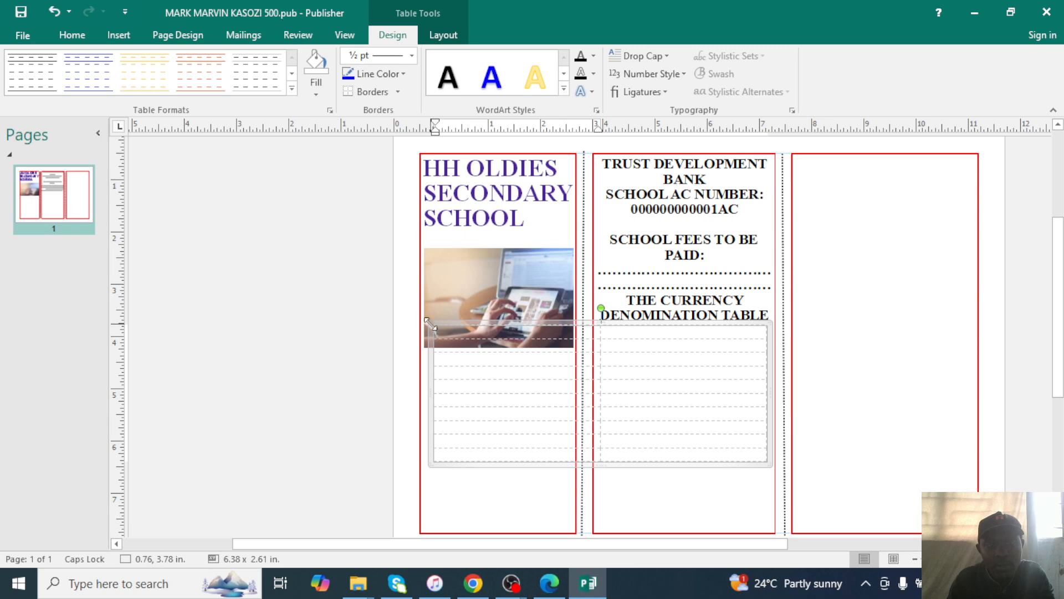
{"action": "left_click", "coordinate": [648, 416]}
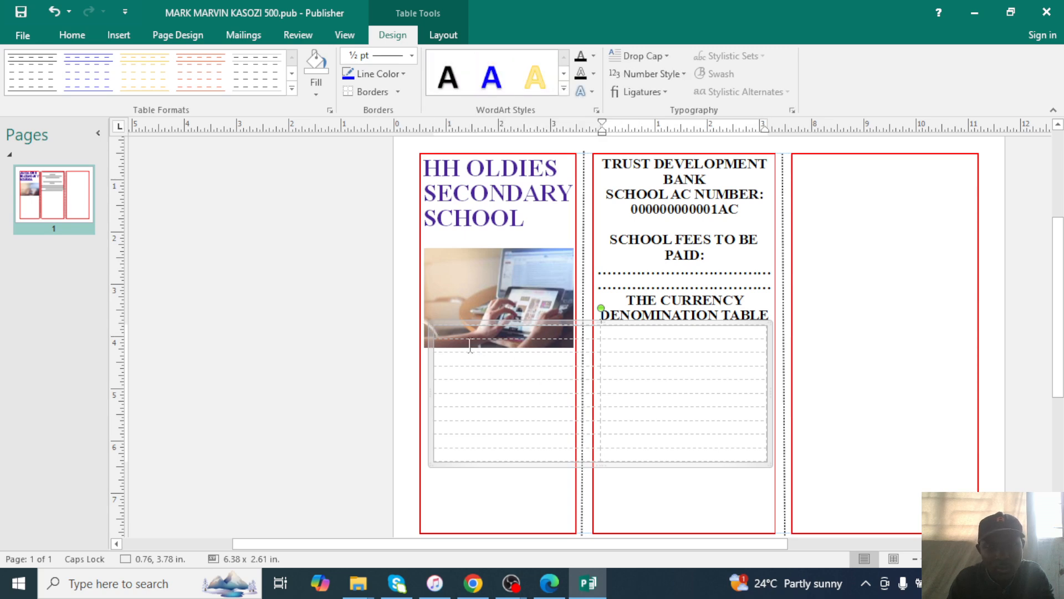
{"action": "left_click", "coordinate": [424, 369]}
{"action": "left_click", "coordinate": [442, 334]}
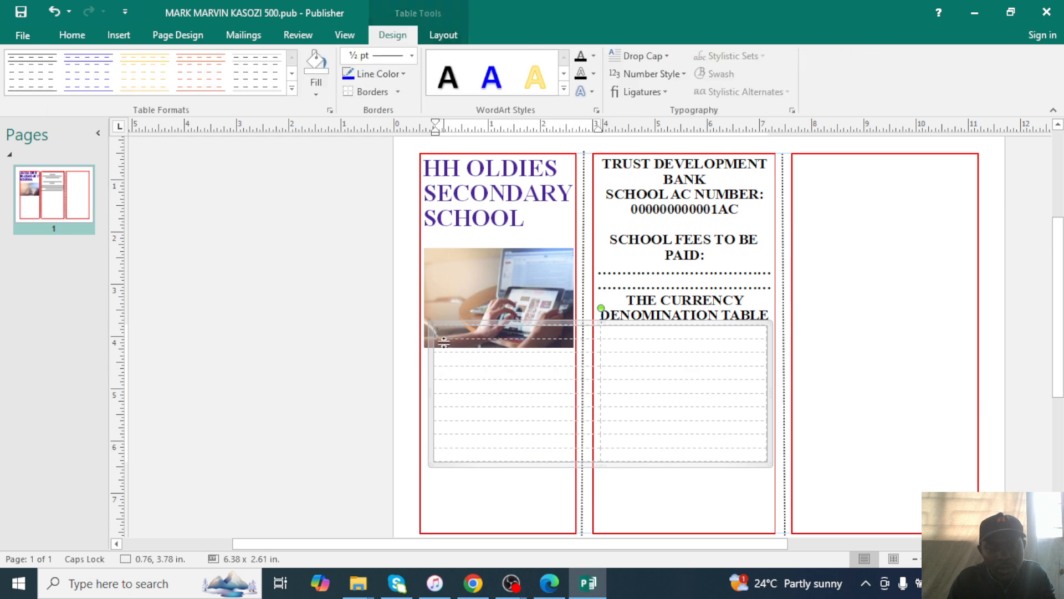
{"action": "left_click_drag", "start_coordinate": [429, 321], "coordinate": [588, 374]}
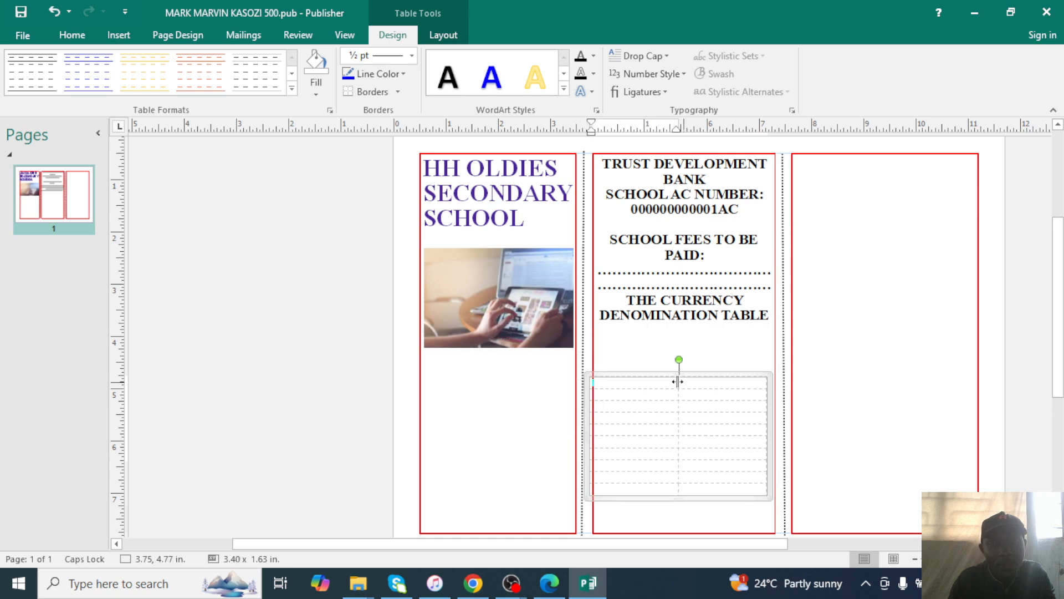
{"action": "left_click_drag", "start_coordinate": [678, 381], "coordinate": [677, 334]}
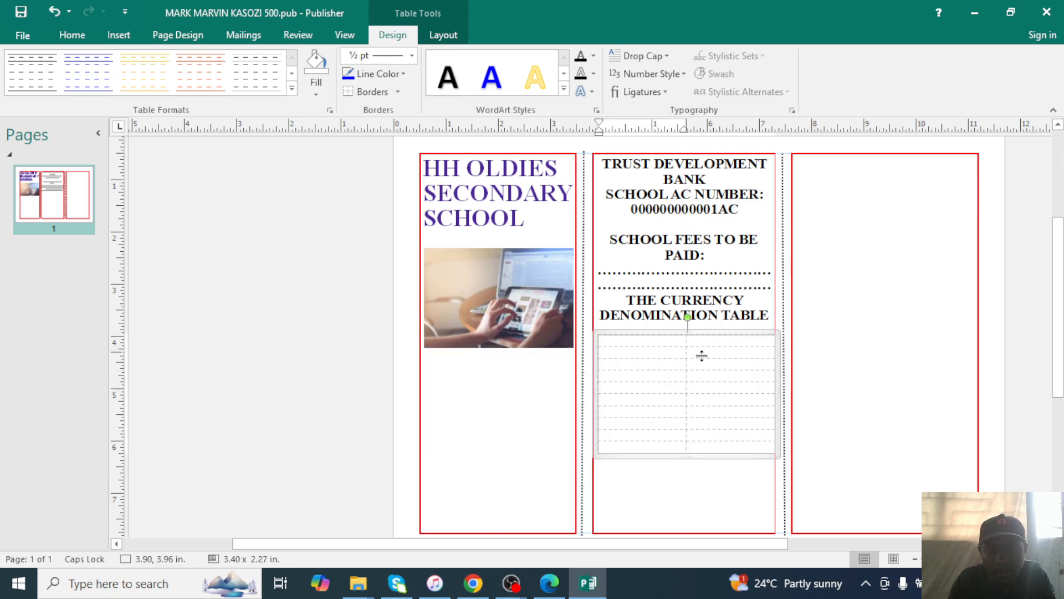
{"action": "left_click_drag", "start_coordinate": [594, 458], "coordinate": [612, 448]}
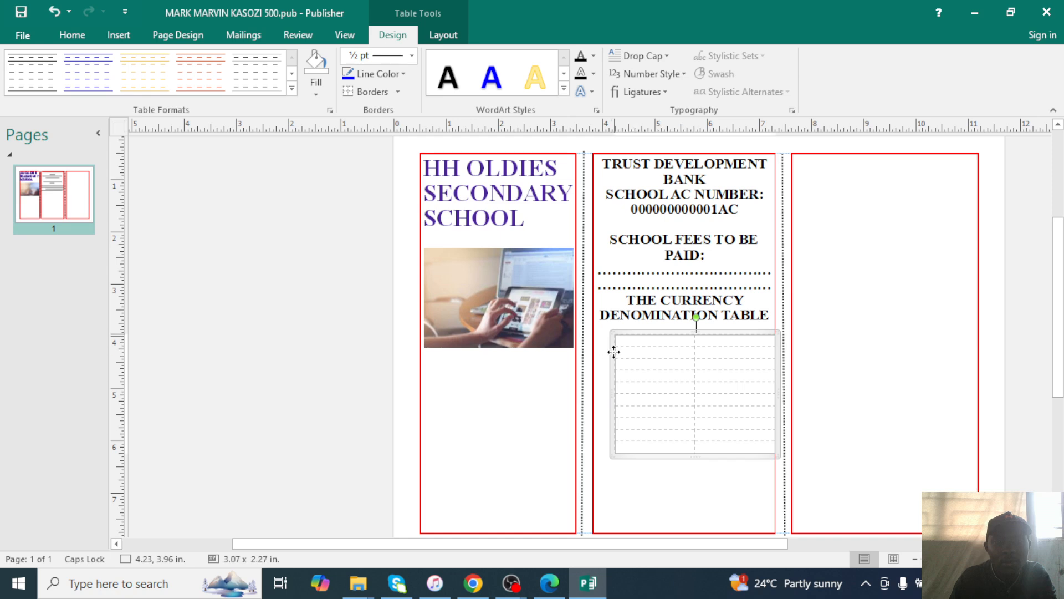
{"action": "left_click_drag", "start_coordinate": [607, 357], "coordinate": [598, 357]}
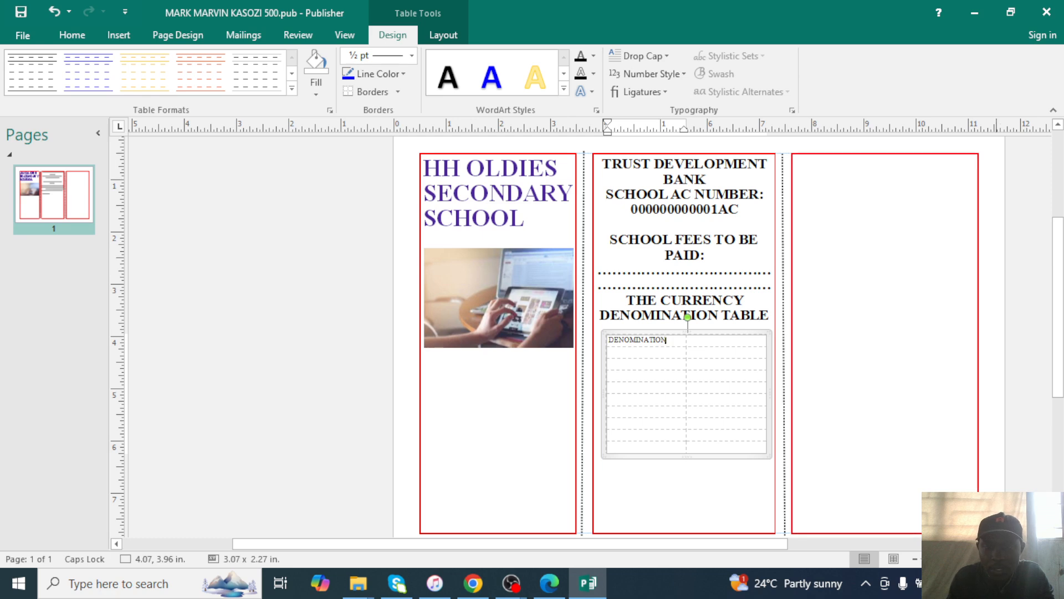
Fill the header row with DENOMINATION (SHS) and AMOUNT.
{"action": "scroll", "coordinate": [688, 388], "scroll_direction": "up", "scroll_amount": 5}
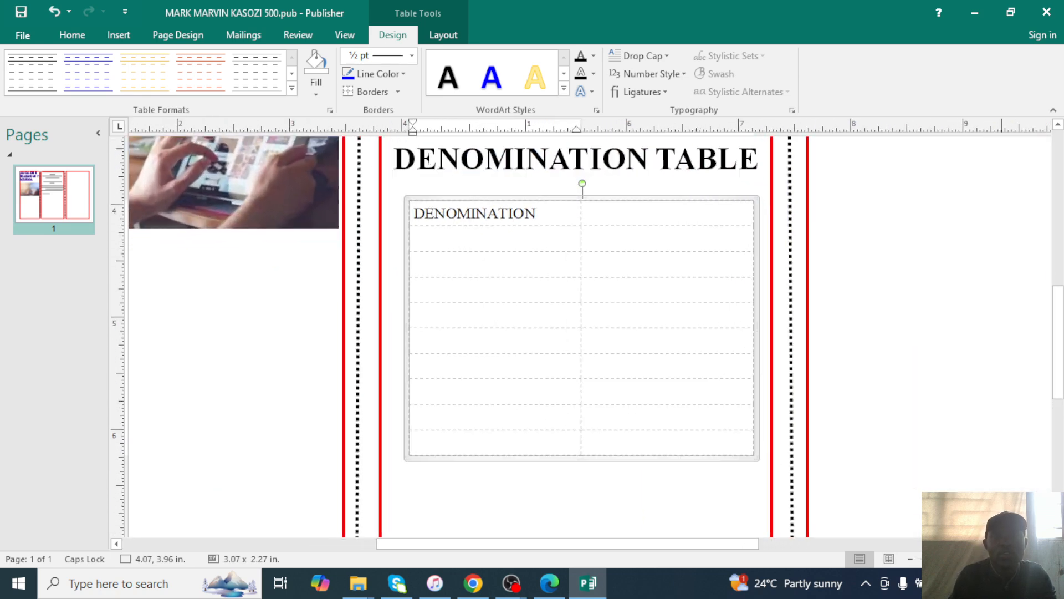
{"action": "left_click", "coordinate": [551, 588]}
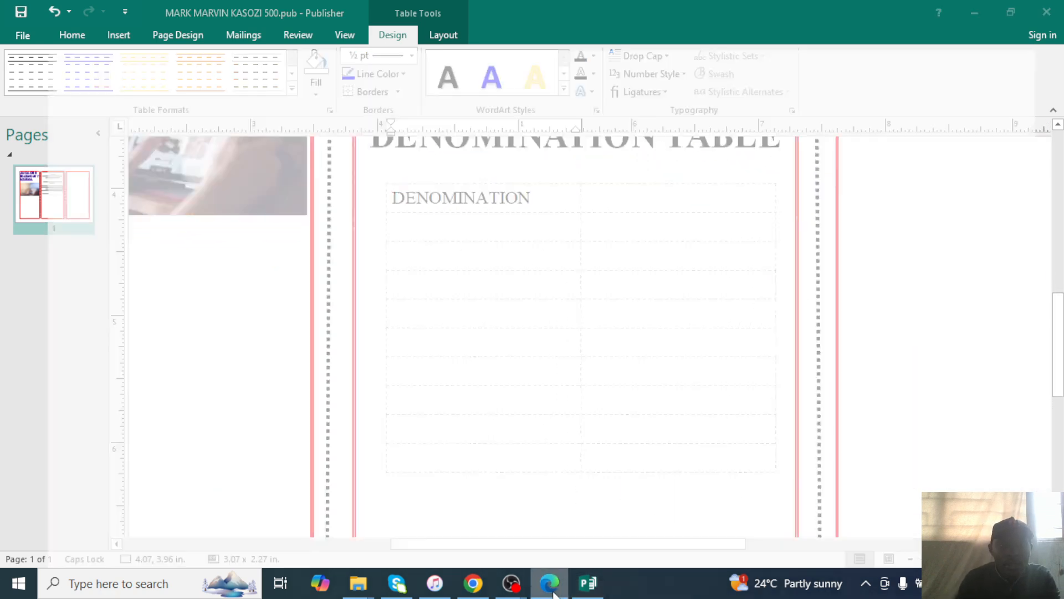
{"action": "left_click", "coordinate": [554, 592]}
{"action": "left_click", "coordinate": [553, 592]}
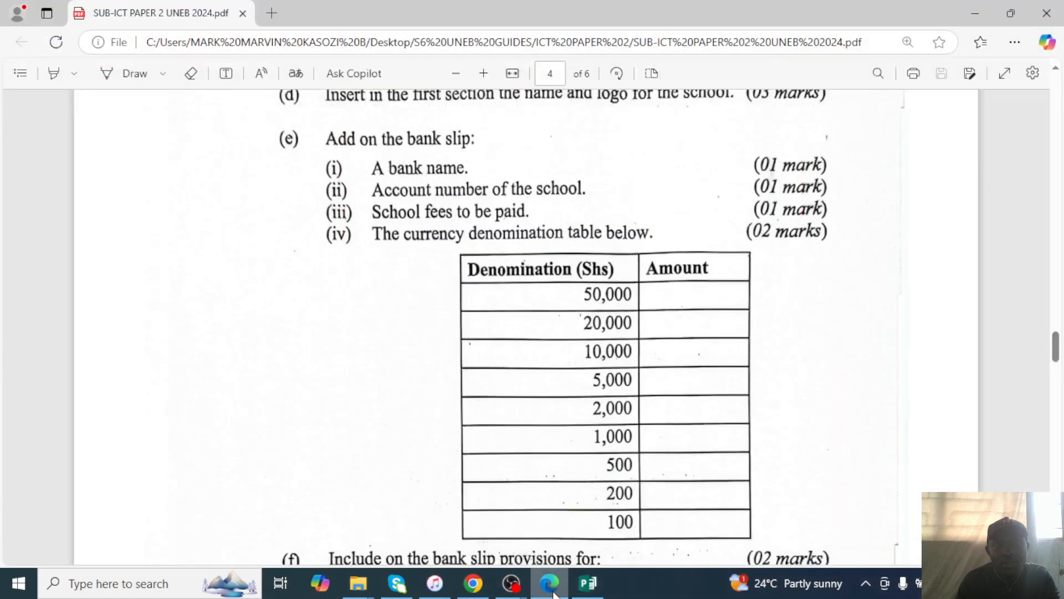
{"action": "left_click", "coordinate": [554, 593]}
{"action": "type", "text": "("}
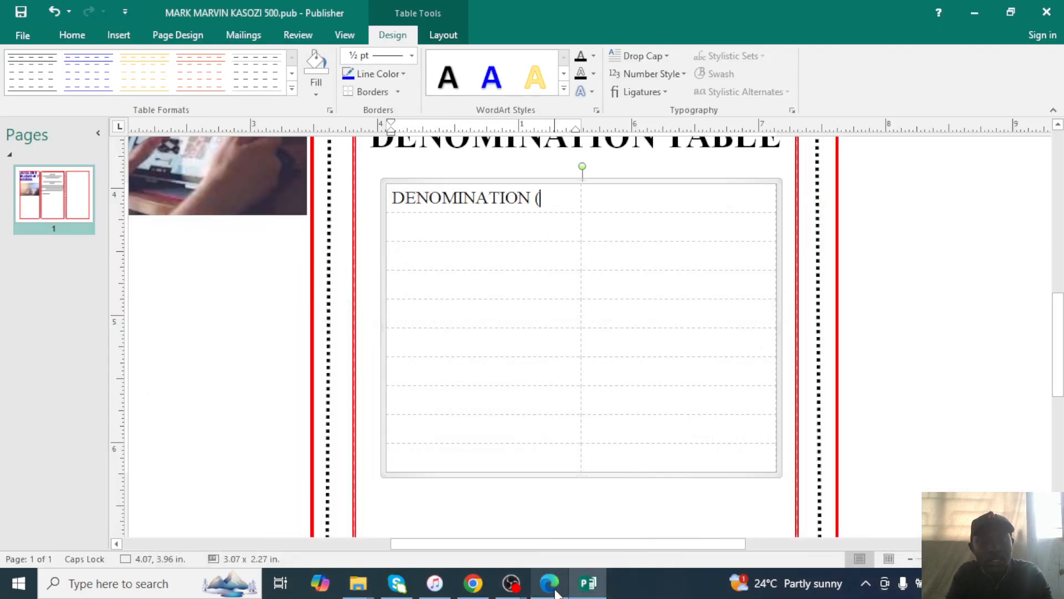
{"action": "type", "text": "SHS"}
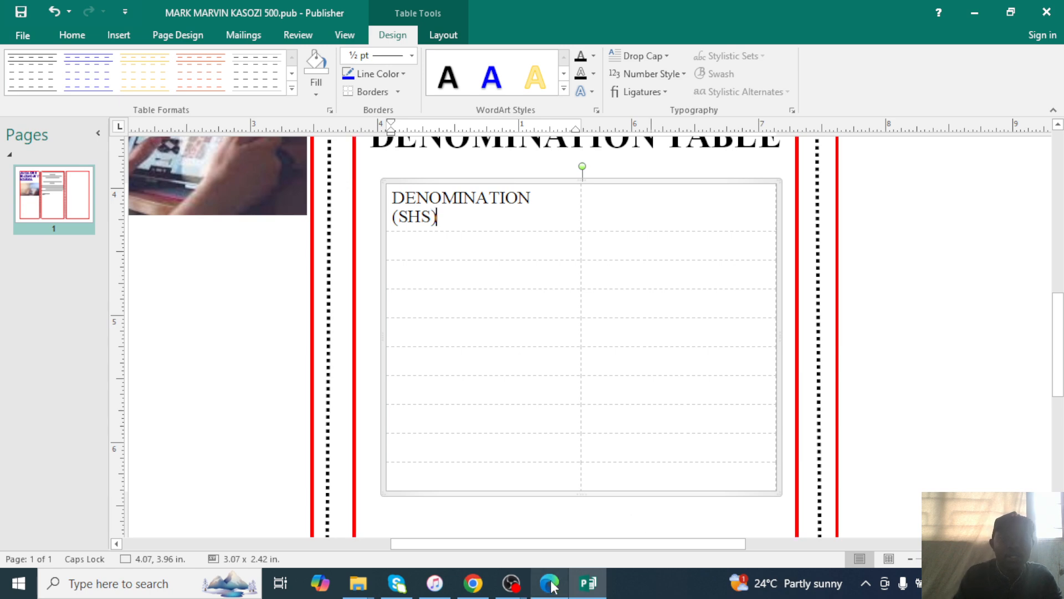
{"action": "left_click", "coordinate": [549, 592]}
{"action": "left_click", "coordinate": [549, 592]}
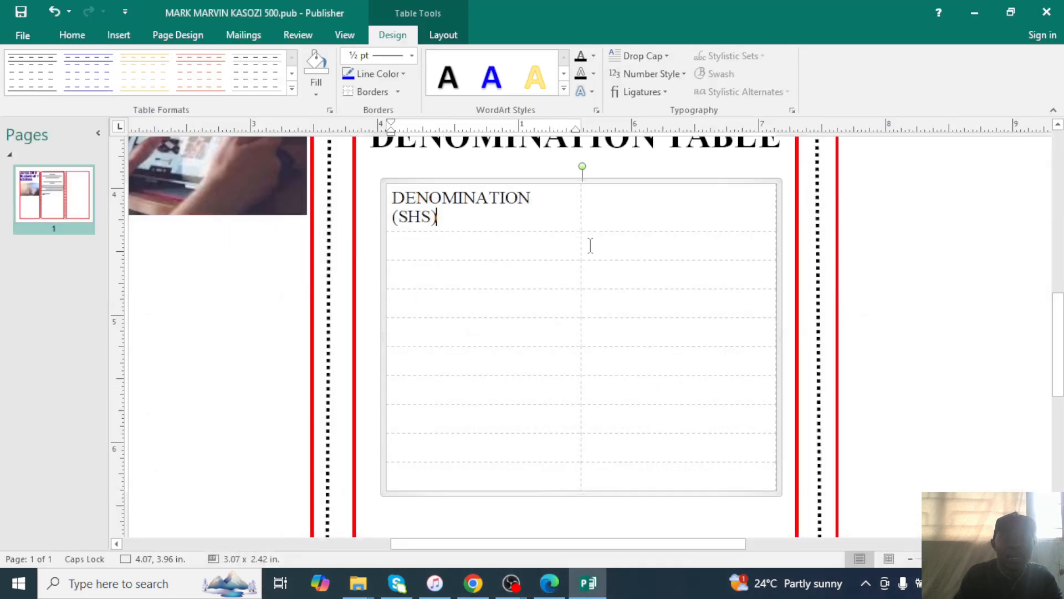
{"action": "left_click", "coordinate": [622, 217]}
{"action": "type", "text": "AMOUNT"}
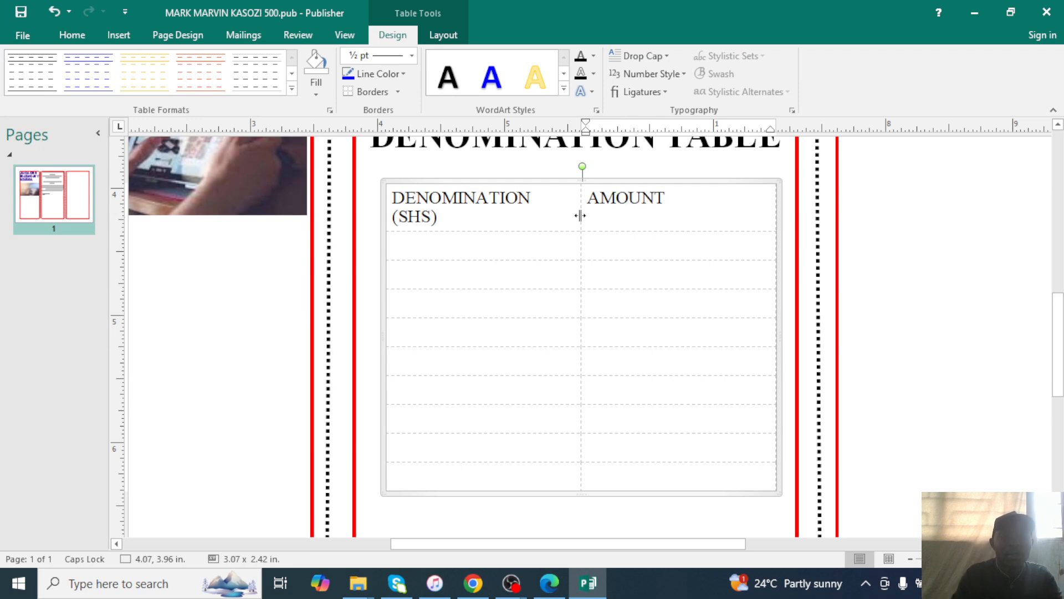
Enter the denominations 50,000, 20,000, 10,000 down to 200 and 100 in the first column.
{"action": "left_click", "coordinate": [509, 244]}
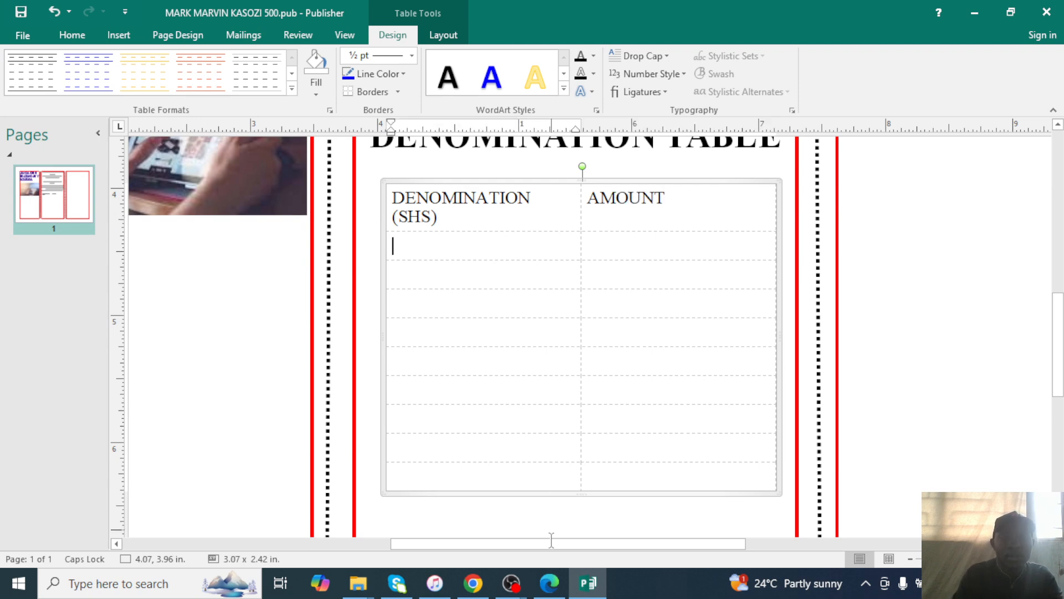
{"action": "left_click", "coordinate": [550, 587]}
{"action": "left_click", "coordinate": [553, 590]}
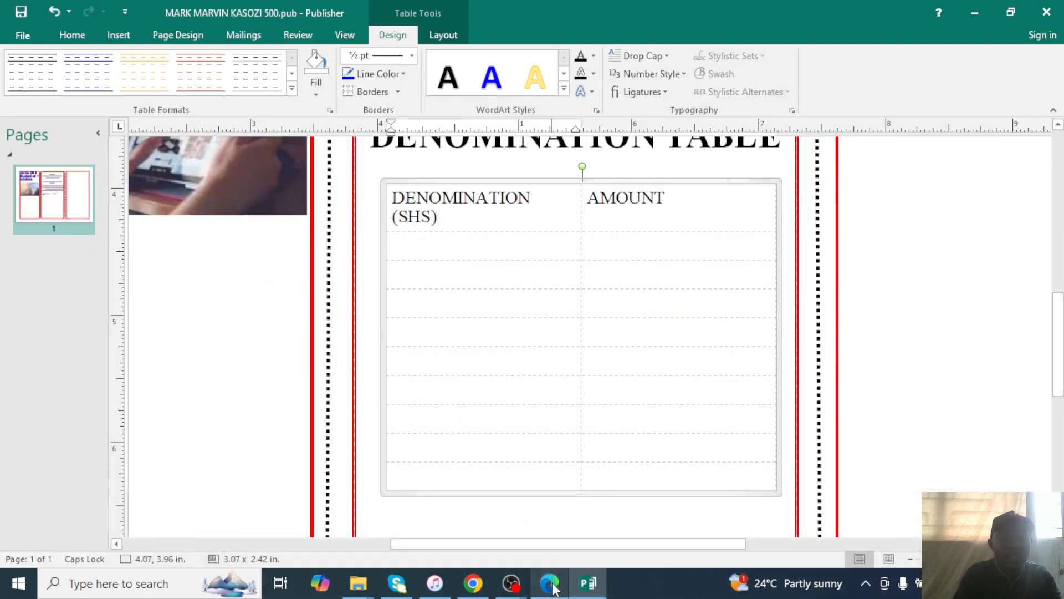
{"action": "type", "text": "50"}
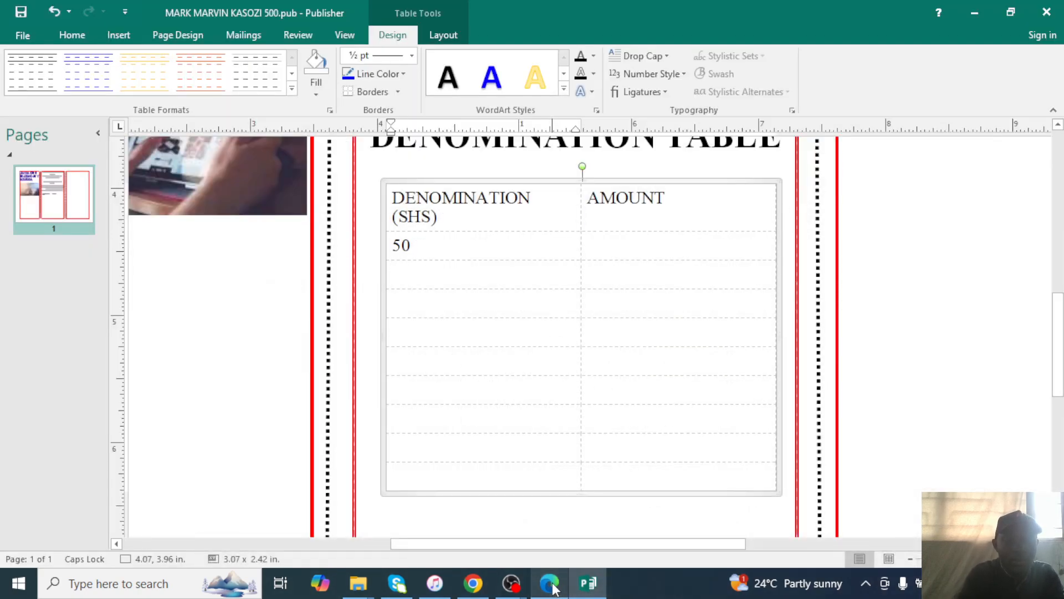
{"action": "type", "text": ",00"}
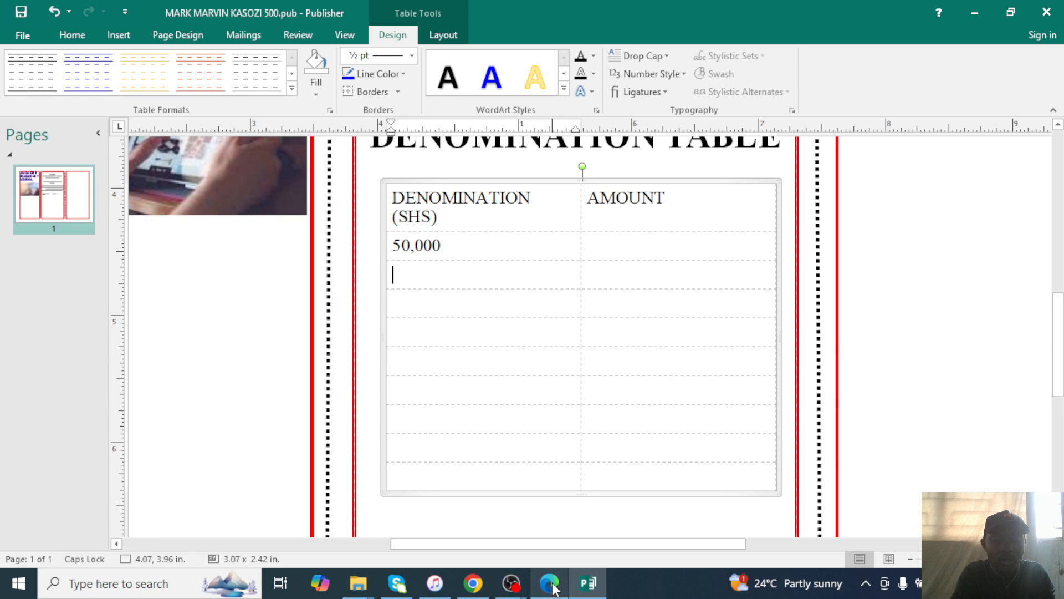
{"action": "type", "text": "20"}
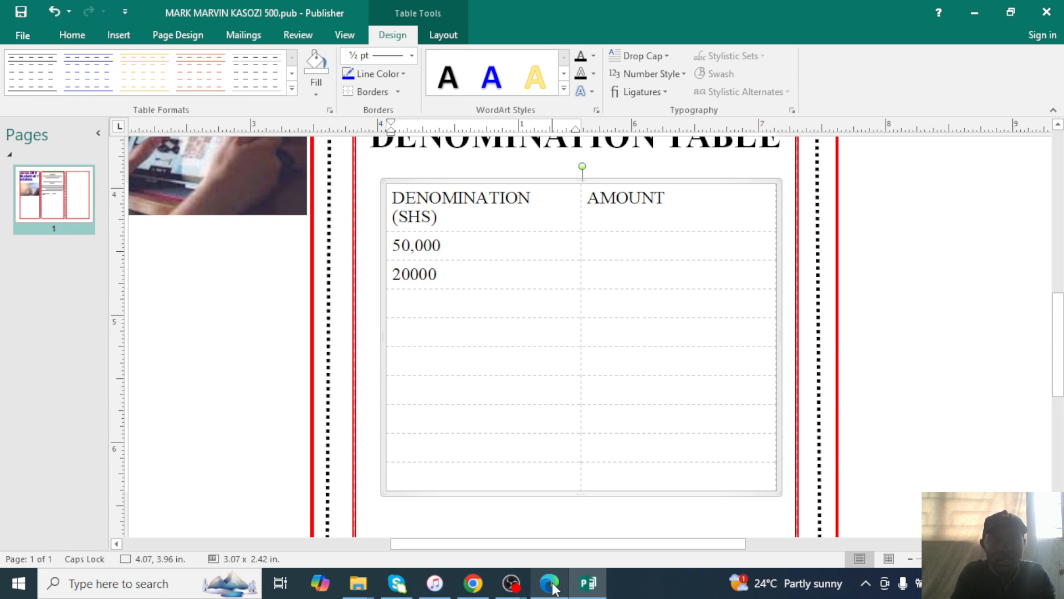
{"action": "type", "text": ",00"}
{"action": "type", "text": "10,000"}
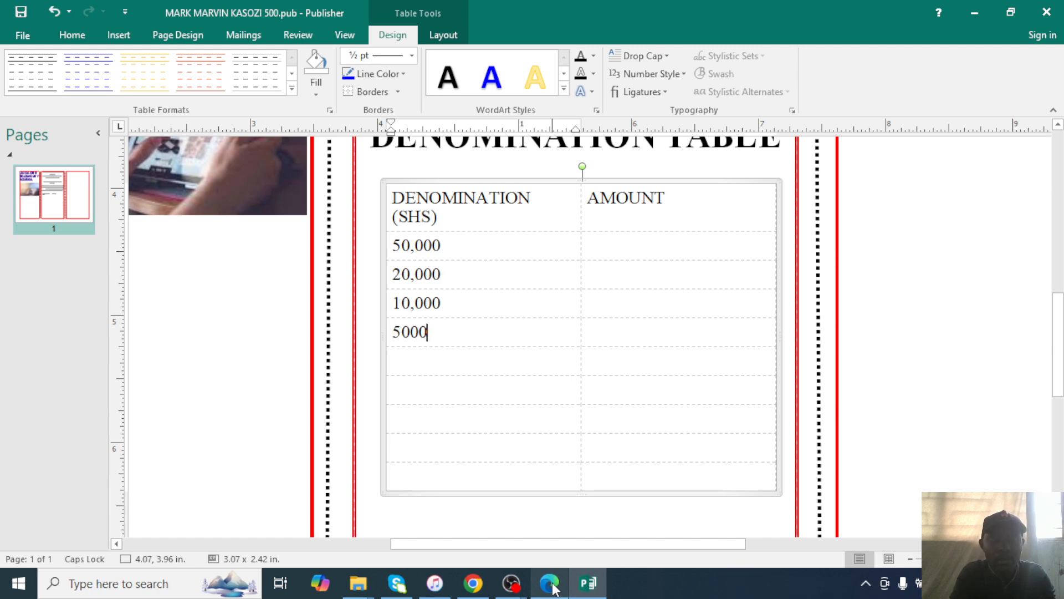
{"action": "key", "text": "Down"}
{"action": "left_click", "coordinate": [554, 587]}
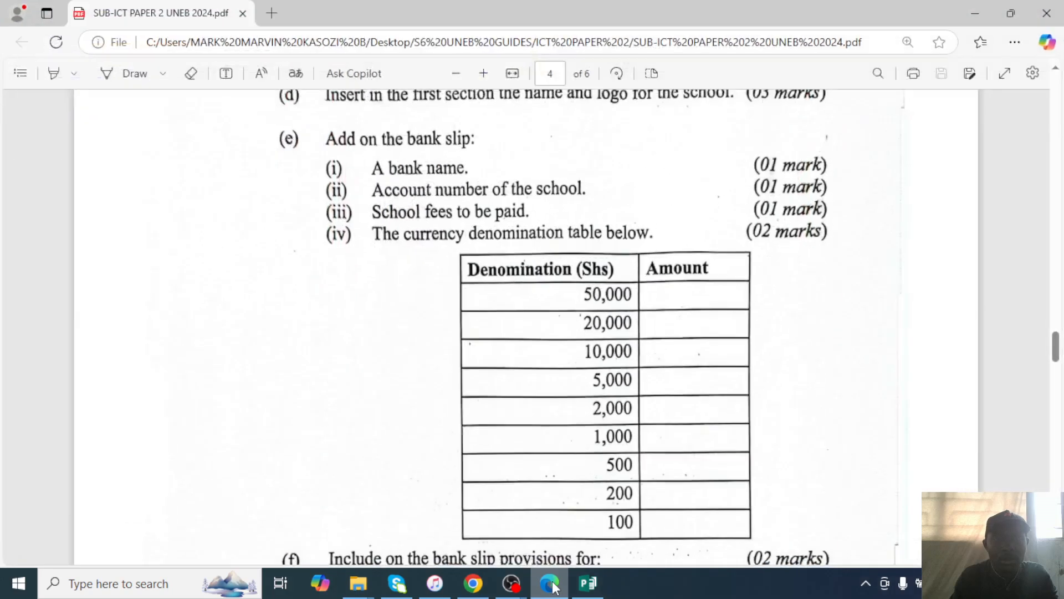
{"action": "left_click", "coordinate": [554, 586]}
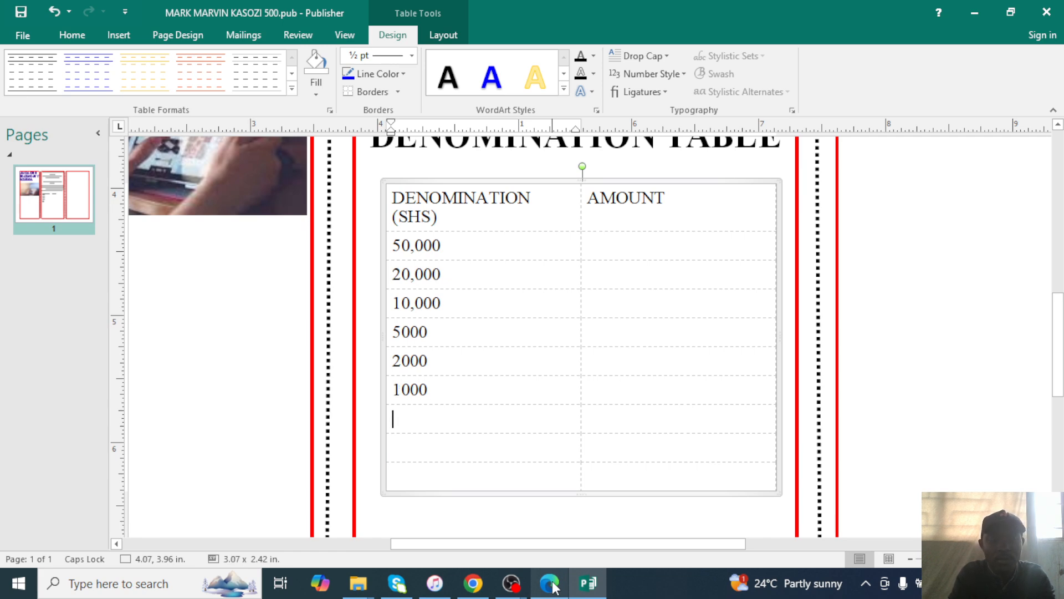
{"action": "type", "text": "20"}
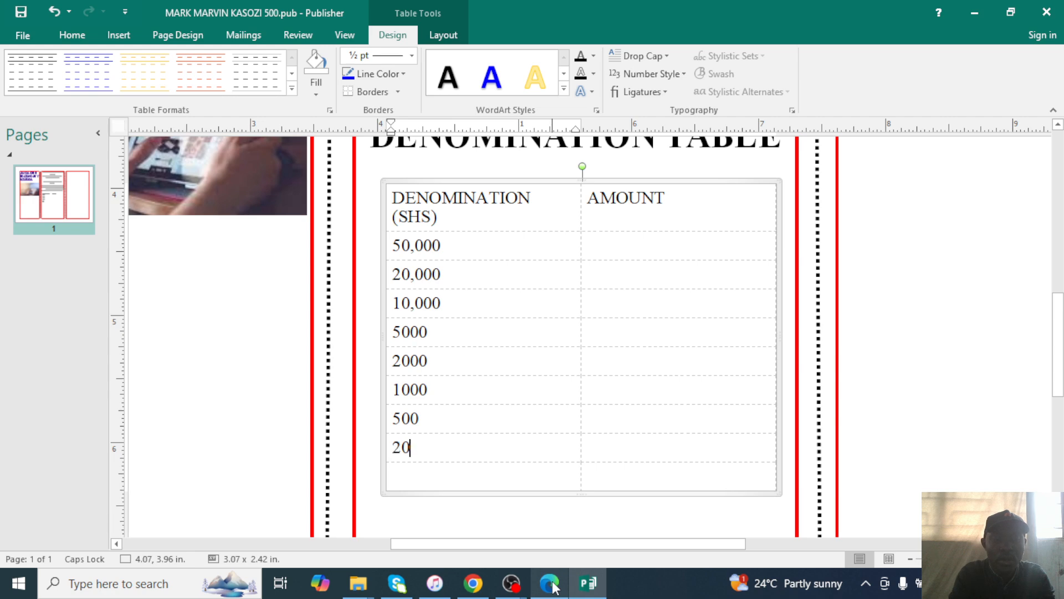
{"action": "type", "text": "0 100"}
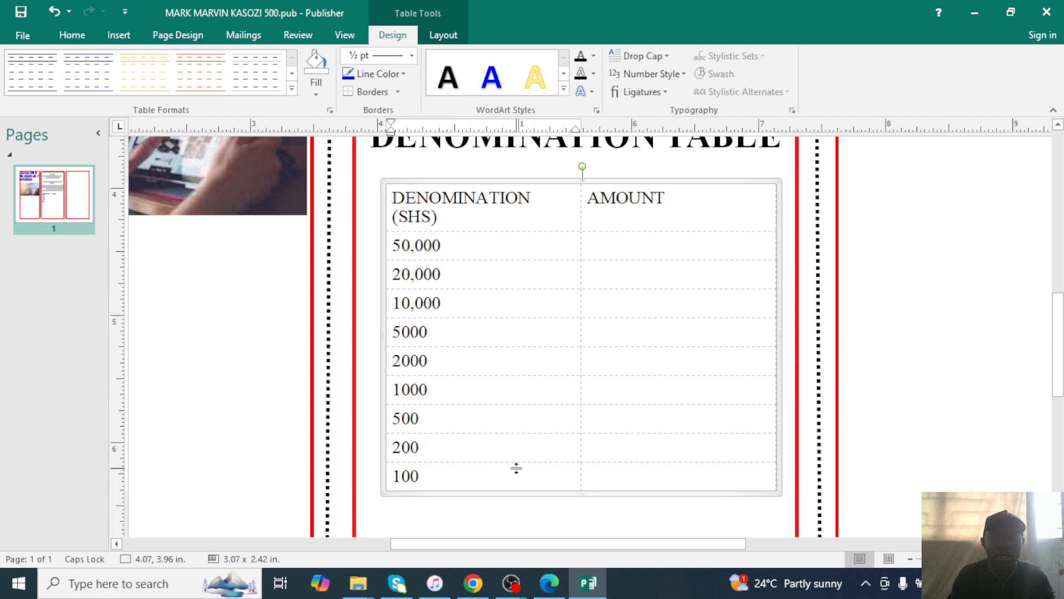
{"action": "left_click", "coordinate": [555, 586]}
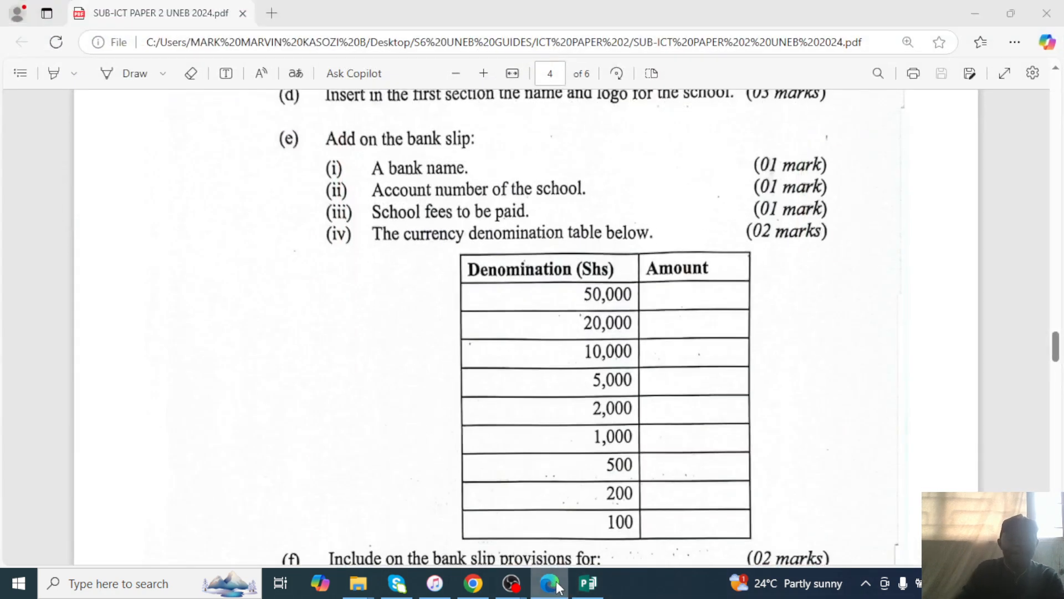
{"action": "left_click", "coordinate": [557, 582]}
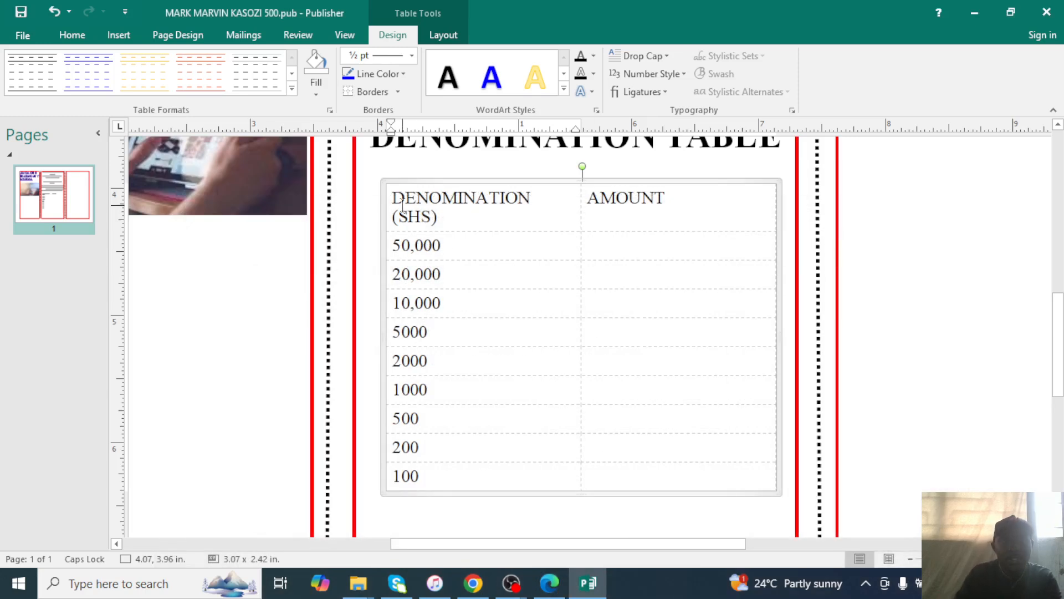
Change the table header text colour and make it bold.
{"action": "left_click_drag", "start_coordinate": [393, 198], "coordinate": [648, 201]}
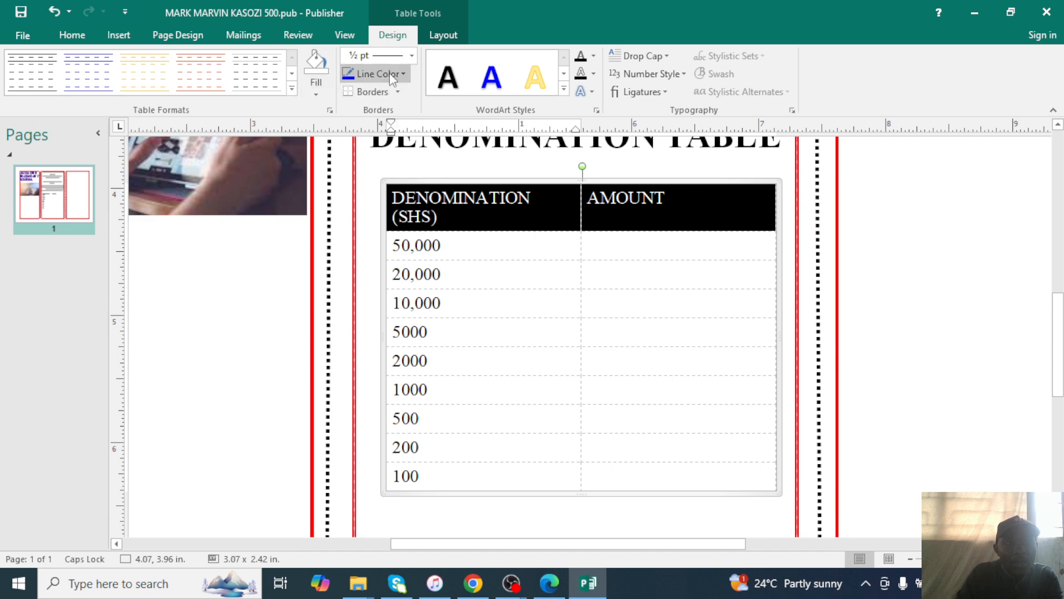
{"action": "left_click", "coordinate": [75, 34]}
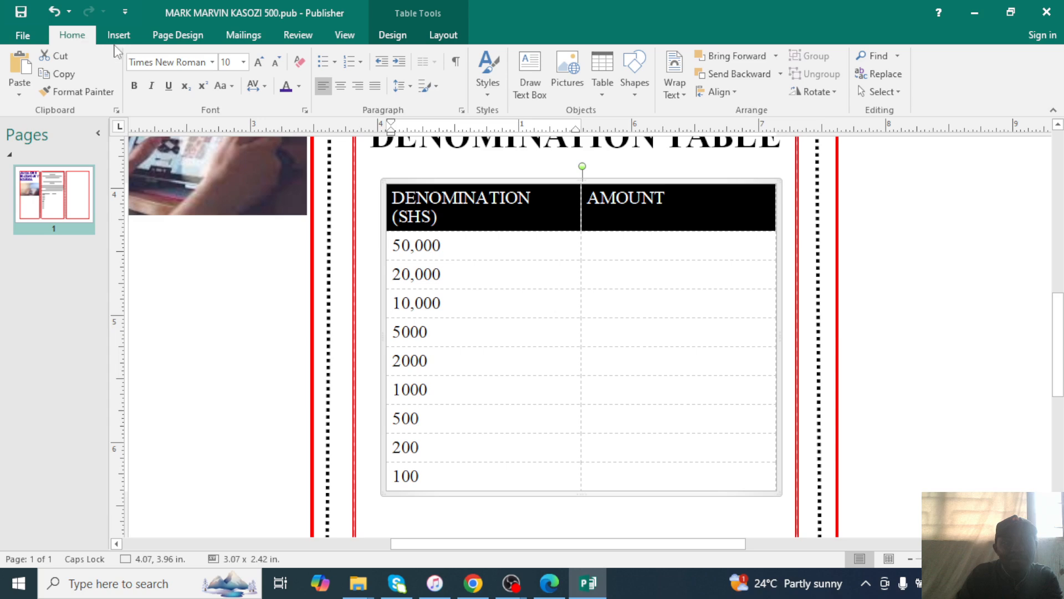
{"action": "left_click", "coordinate": [300, 87]}
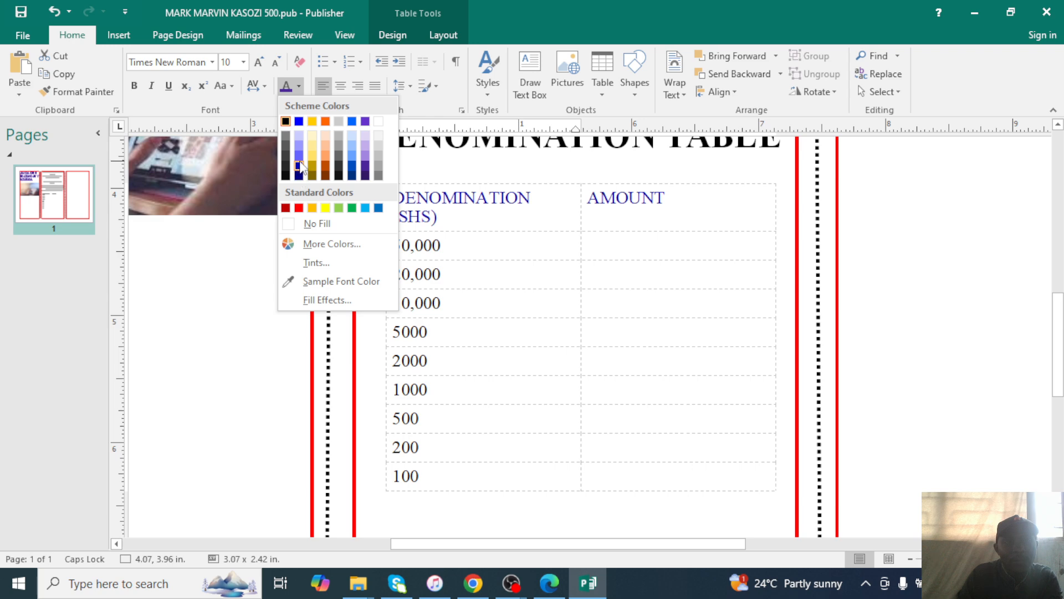
{"action": "left_click", "coordinate": [299, 208]}
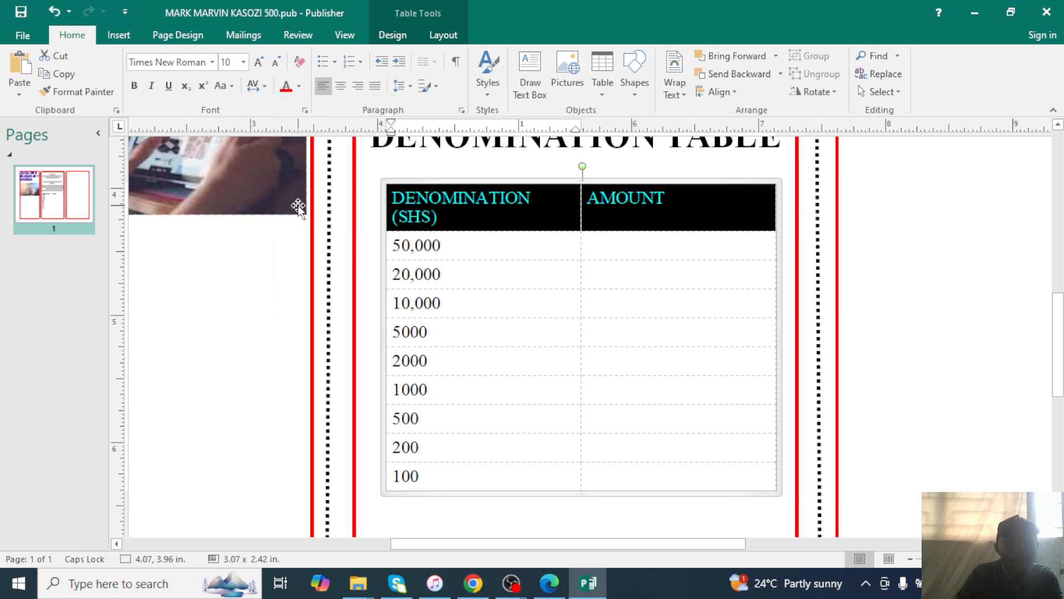
{"action": "left_click", "coordinate": [134, 85]}
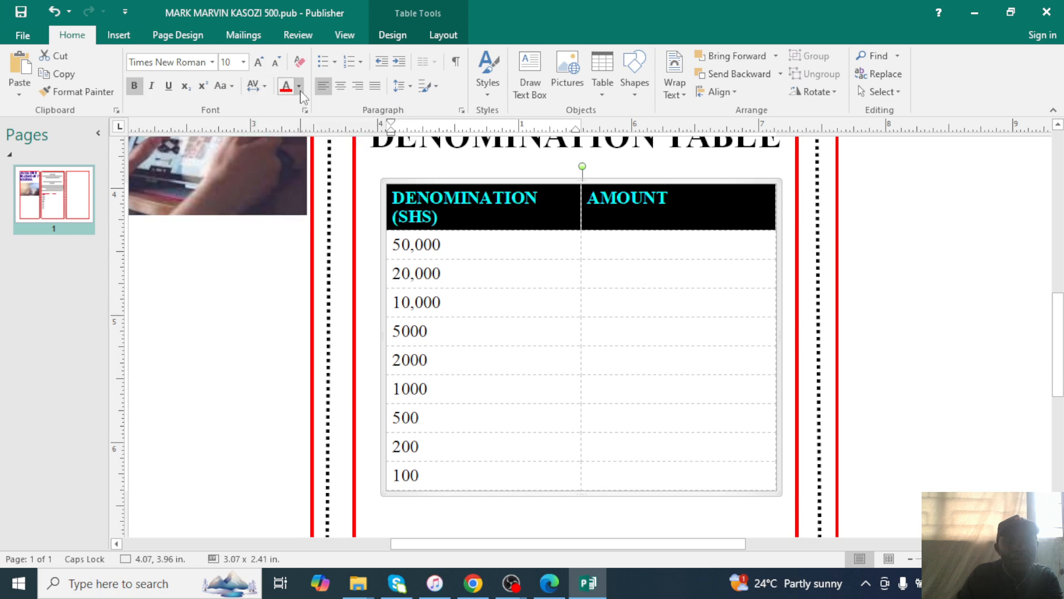
{"action": "left_click", "coordinate": [438, 87]}
{"action": "left_click", "coordinate": [437, 87]}
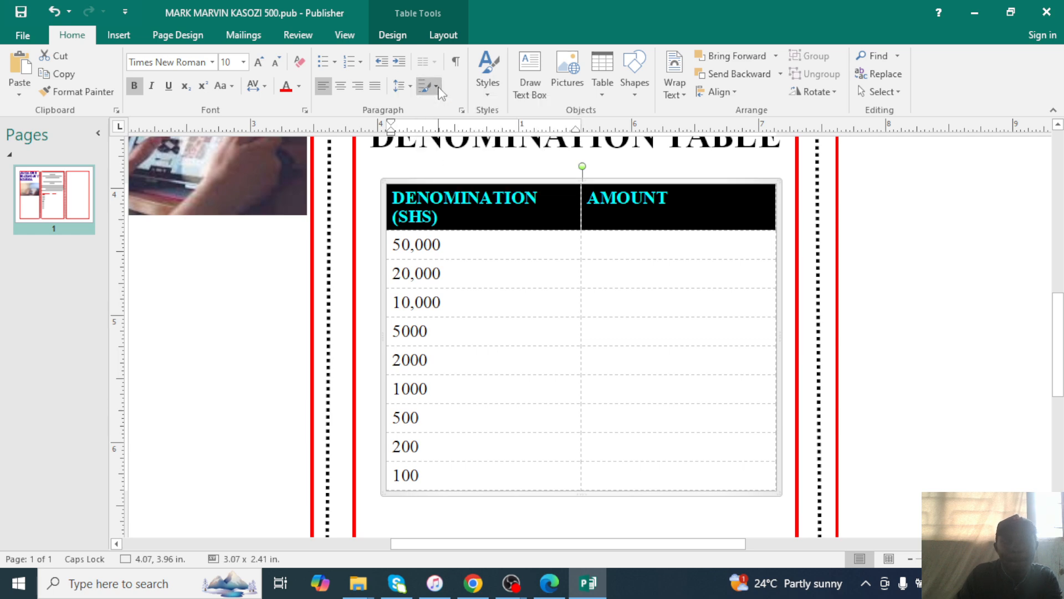
Give the header row a dark grey fill from the table Fill colours.
{"action": "left_click", "coordinate": [391, 34]}
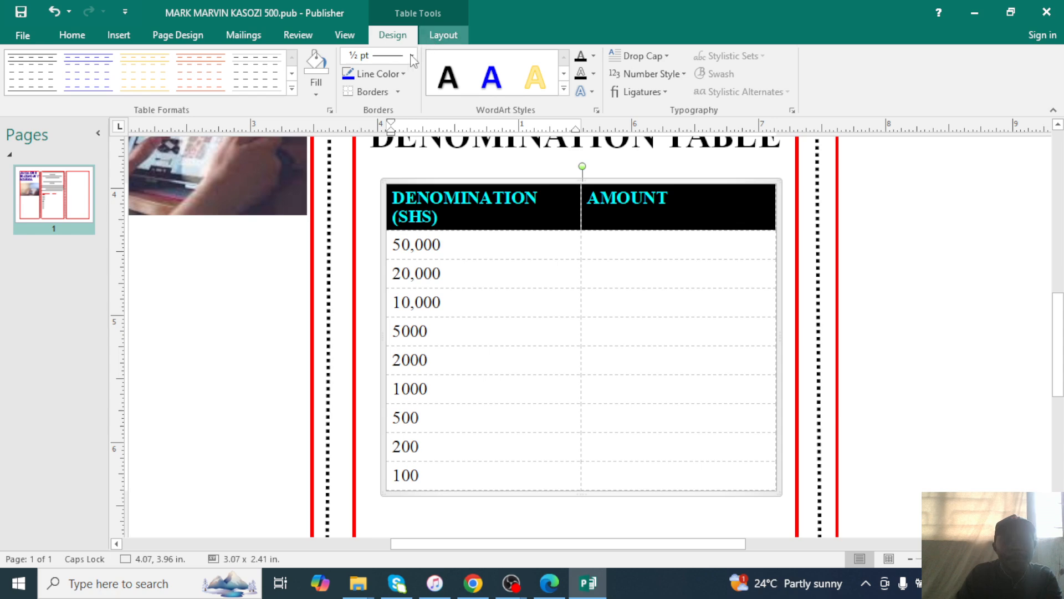
{"action": "left_click", "coordinate": [316, 83]}
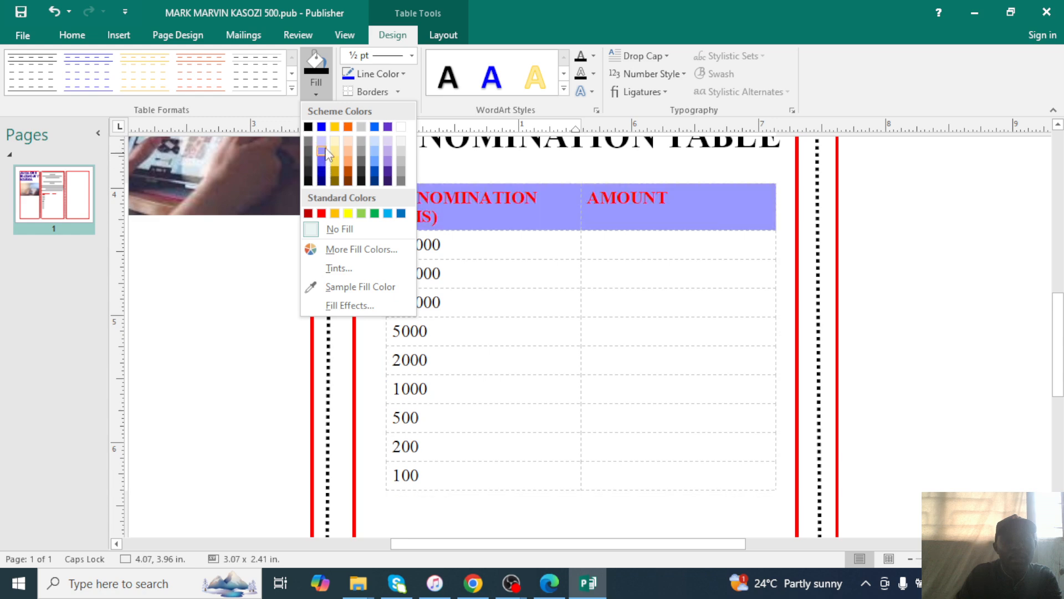
{"action": "left_click", "coordinate": [401, 170]}
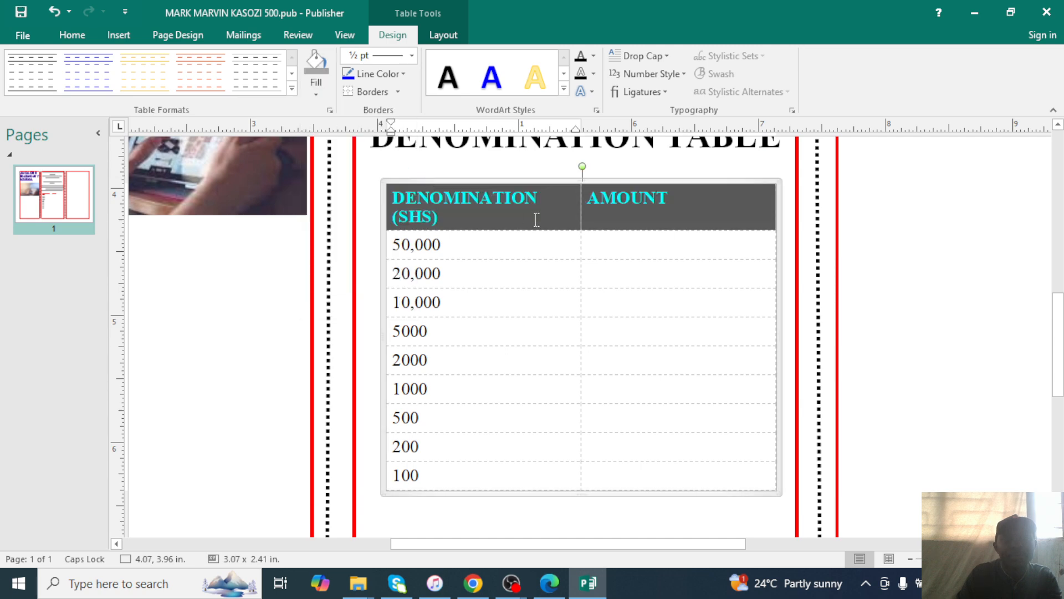
{"action": "left_click", "coordinate": [525, 244]}
{"action": "scroll", "coordinate": [632, 364], "scroll_direction": "down", "scroll_amount": 1}
{"action": "scroll", "coordinate": [633, 364], "scroll_direction": "down", "scroll_amount": 3}
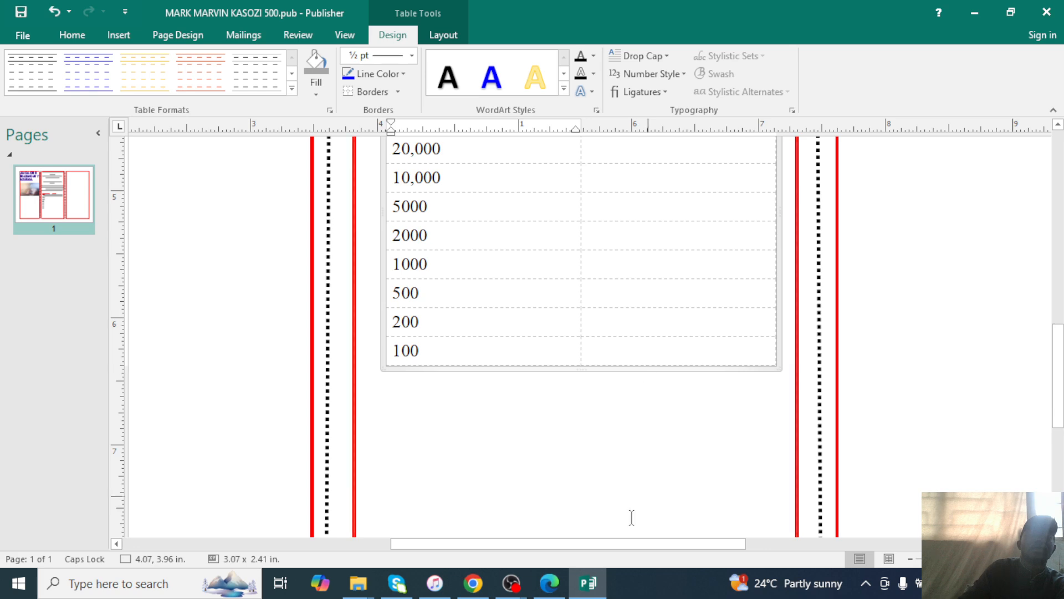
{"action": "left_click", "coordinate": [549, 583]}
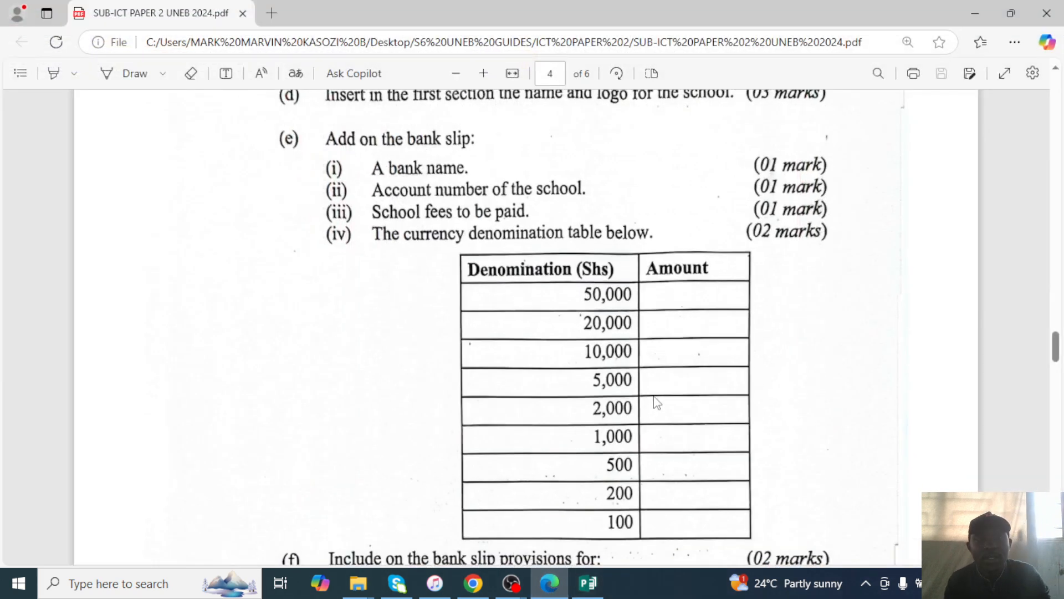
{"action": "scroll", "coordinate": [656, 408], "scroll_direction": "down", "scroll_amount": 6}
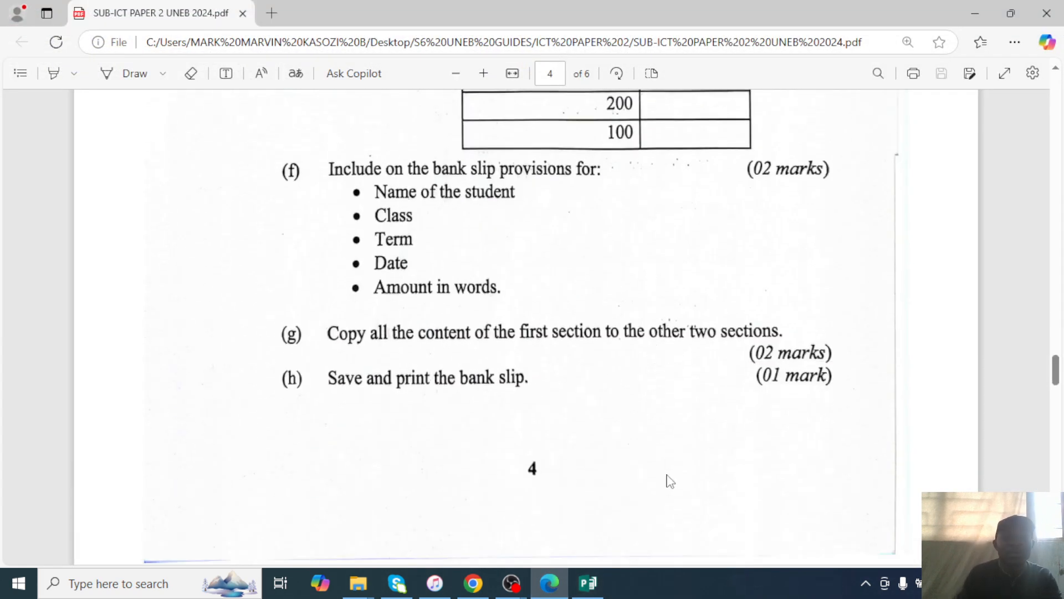
{"action": "left_click", "coordinate": [589, 583]}
{"action": "scroll", "coordinate": [746, 425], "scroll_direction": "down", "scroll_amount": 3}
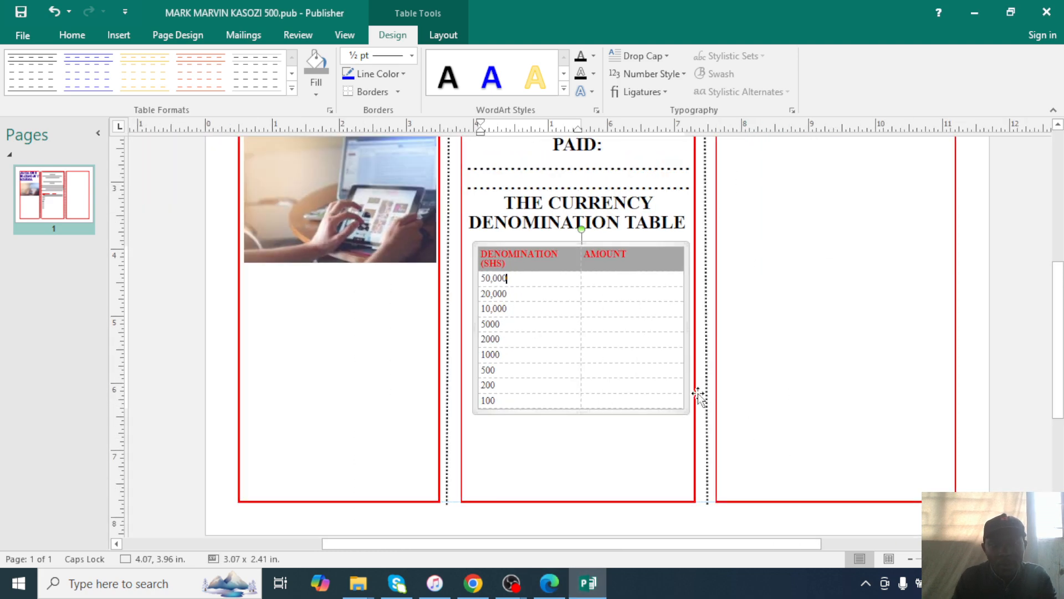
{"action": "left_click", "coordinate": [617, 282]}
{"action": "scroll", "coordinate": [637, 301], "scroll_direction": "up", "scroll_amount": 2}
{"action": "scroll", "coordinate": [641, 258], "scroll_direction": "down", "scroll_amount": 3}
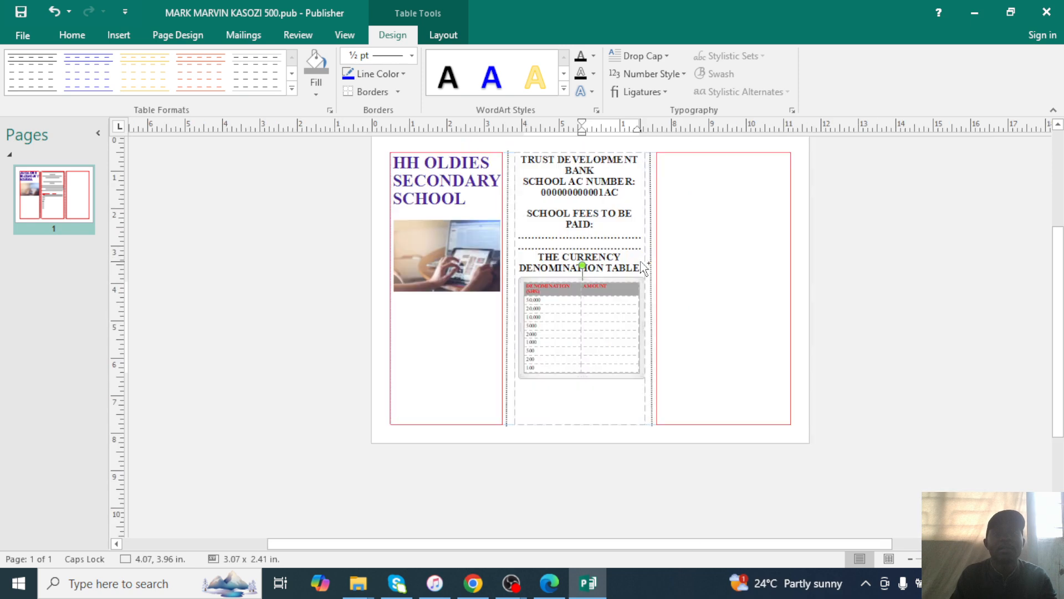
{"action": "scroll", "coordinate": [638, 258], "scroll_direction": "down", "scroll_amount": 1}
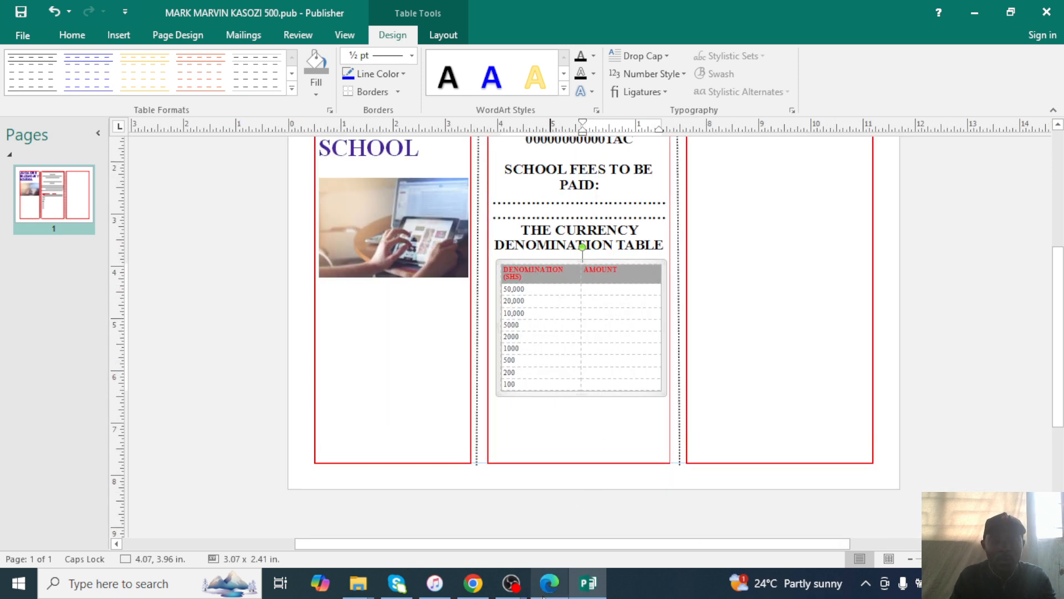
{"action": "left_click", "coordinate": [549, 582]}
{"action": "scroll", "coordinate": [435, 267], "scroll_direction": "up", "scroll_amount": 2}
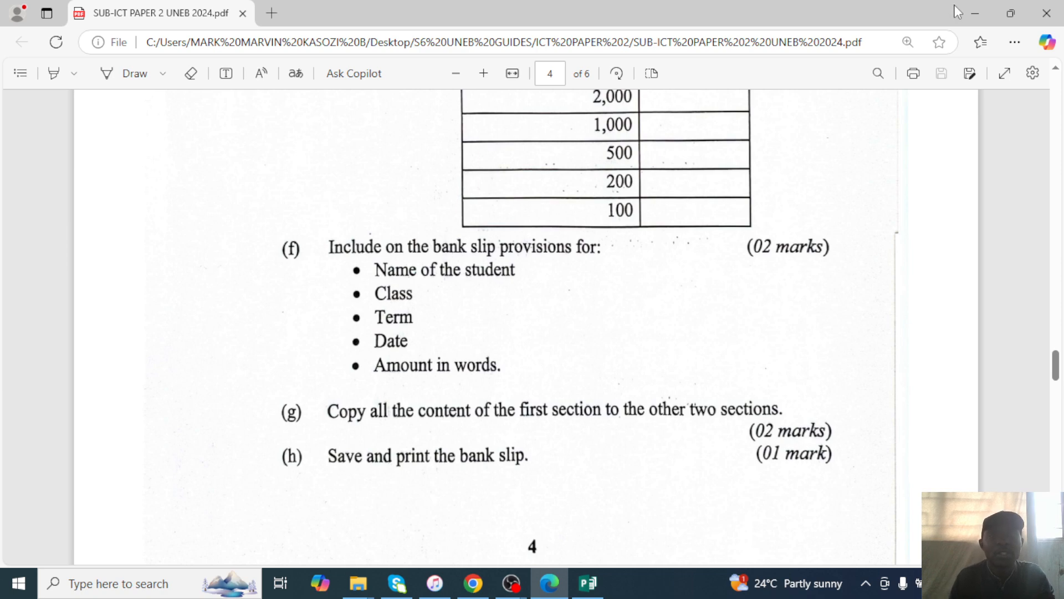
{"action": "left_click", "coordinate": [976, 13]}
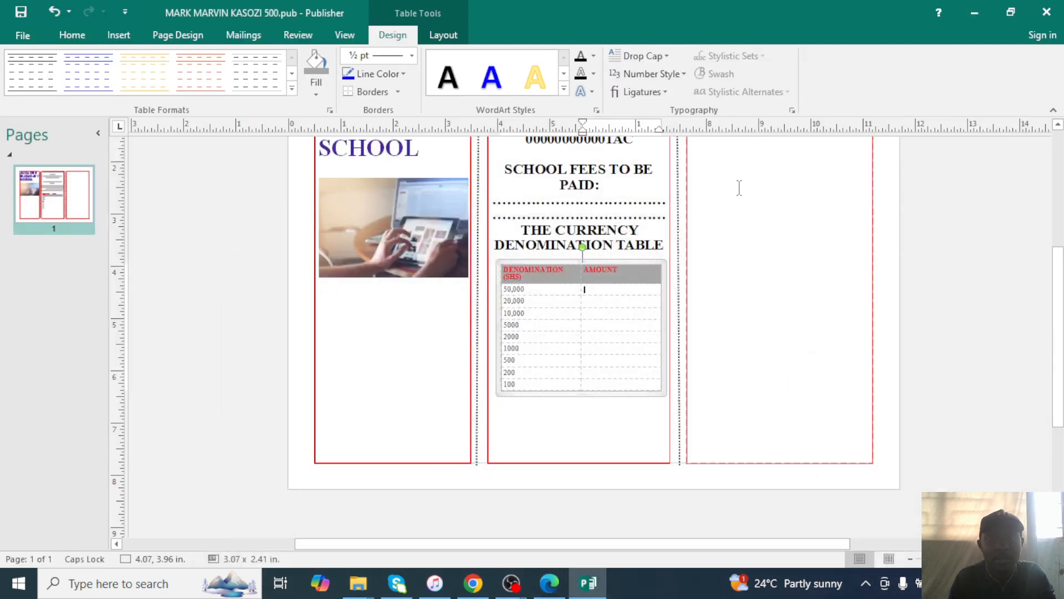
{"action": "scroll", "coordinate": [739, 187], "scroll_direction": "up", "scroll_amount": 2}
Enter the NAME OF STUDENT: dotted field and enlarge its label to 16 pt.
{"action": "left_click", "coordinate": [715, 172]}
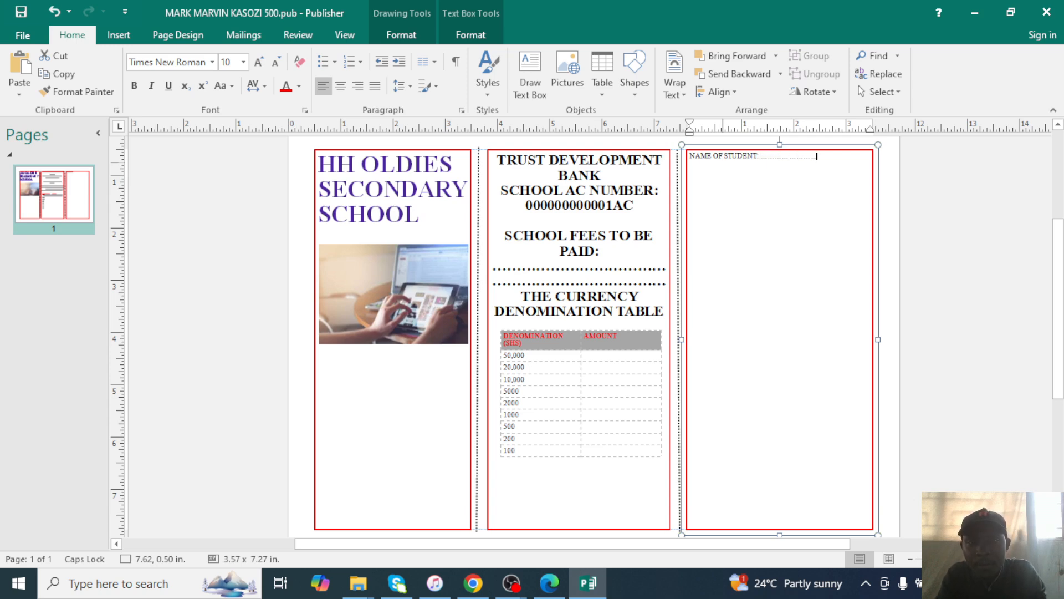
{"action": "type", "text": "........................"}
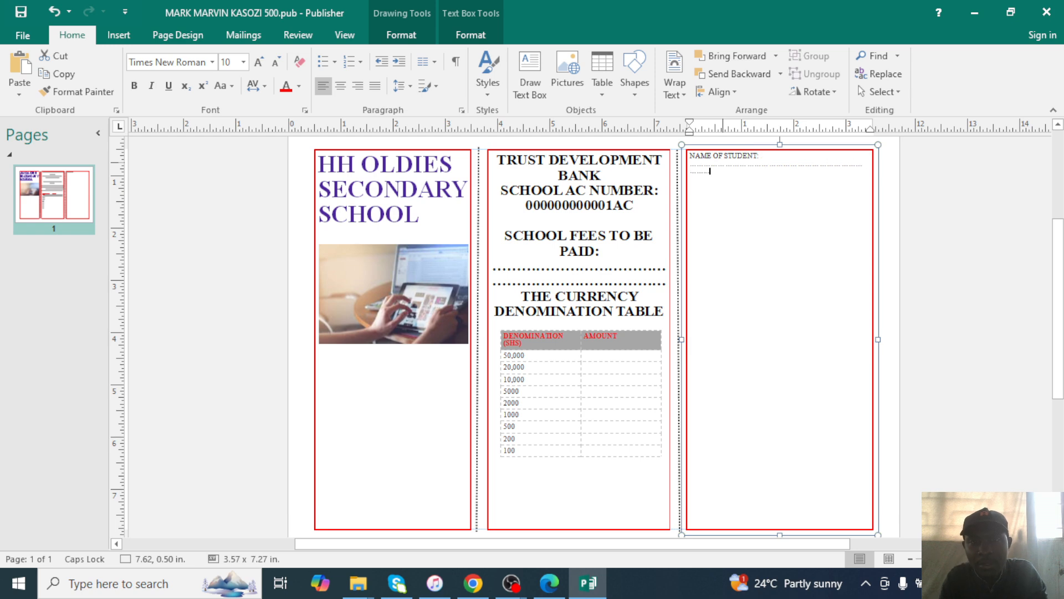
{"action": "type", "text": "................................................"}
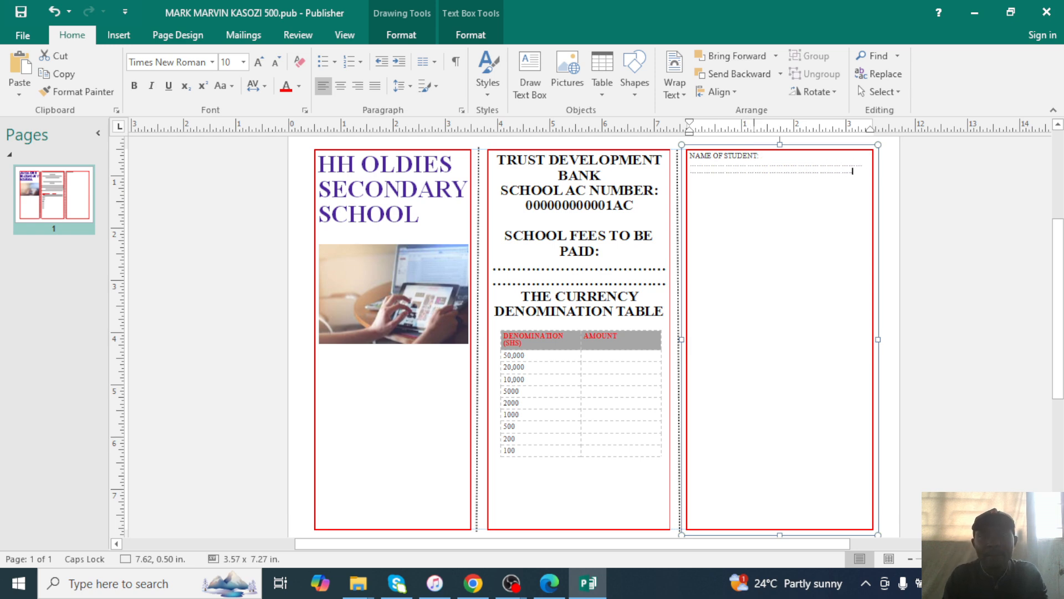
{"action": "type", "text": "......"}
{"action": "left_click_drag", "start_coordinate": [691, 157], "coordinate": [787, 161]}
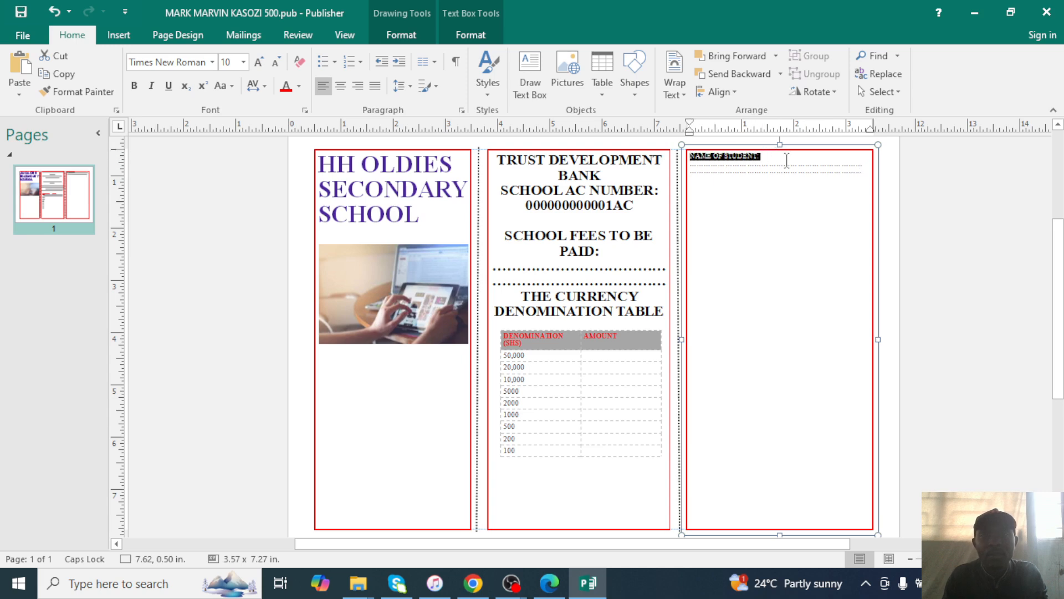
{"action": "left_click", "coordinate": [243, 62]}
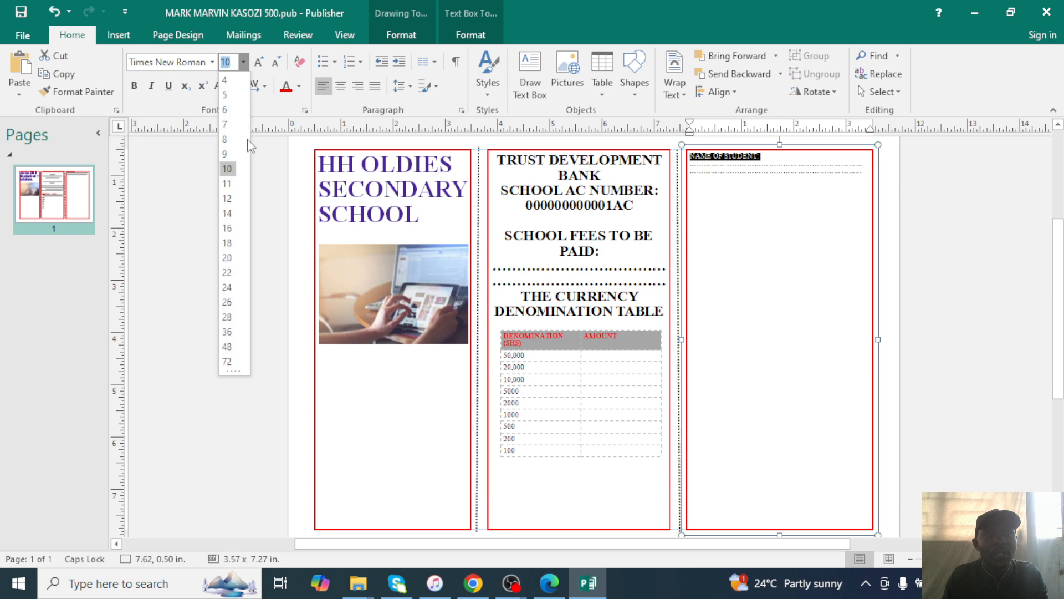
{"action": "left_click", "coordinate": [227, 228]}
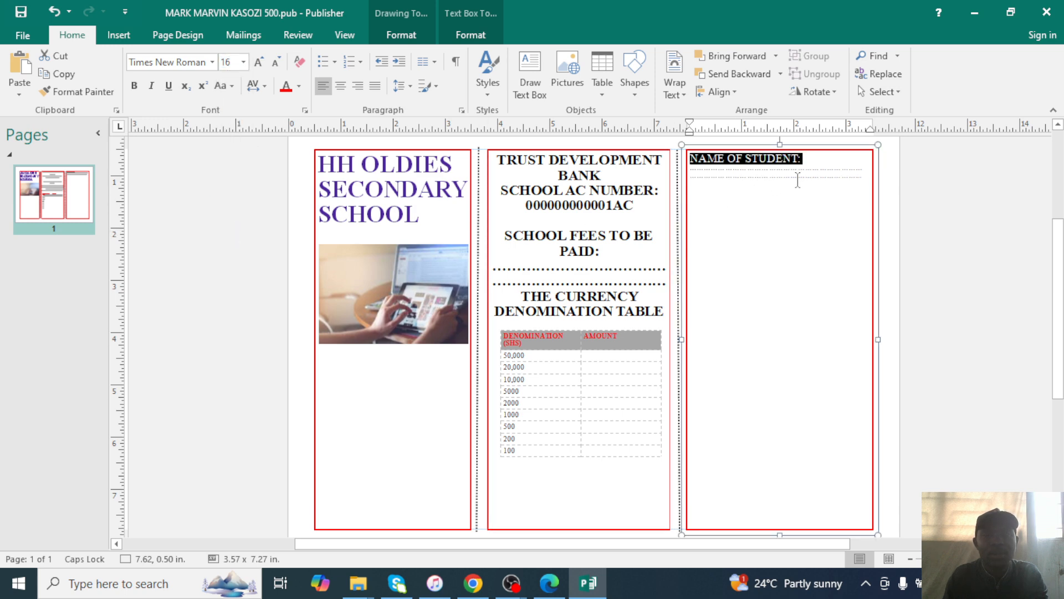
Add CLASS: and TERM: lines with dotted leaders, then a further dotted line.
{"action": "left_click", "coordinate": [863, 167]}
{"action": "key", "text": "Return"}
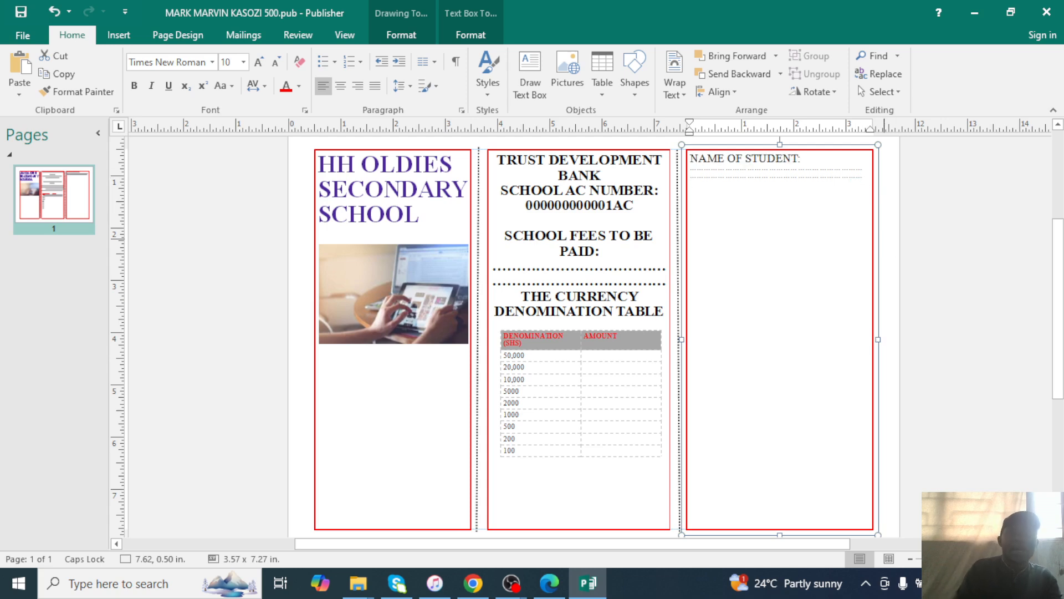
{"action": "left_click", "coordinate": [547, 588]}
{"action": "left_click", "coordinate": [548, 588]}
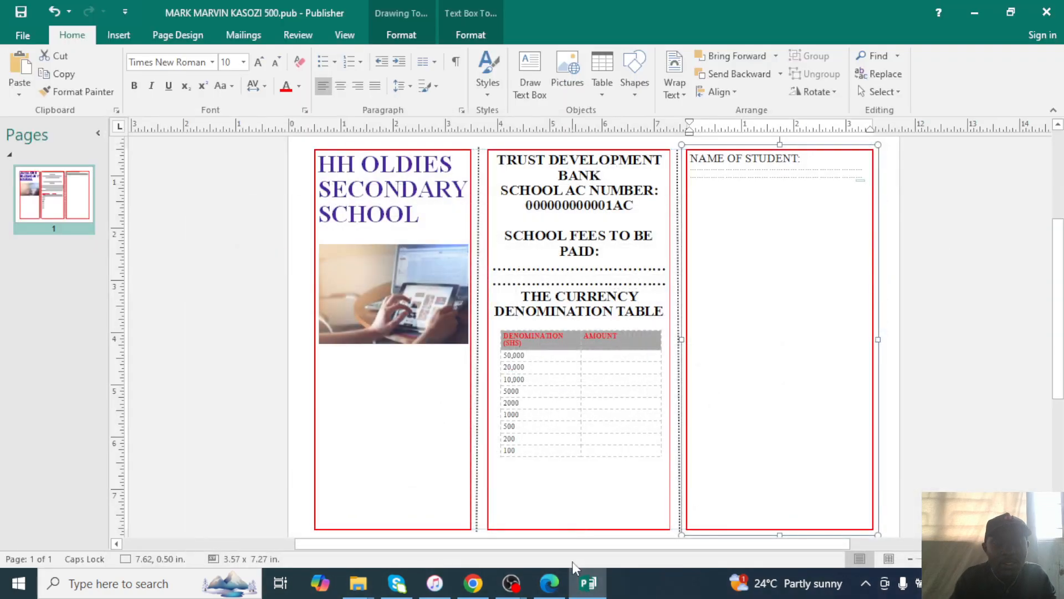
{"action": "key", "text": "Return"}
{"action": "type", "text": "CLASS"}
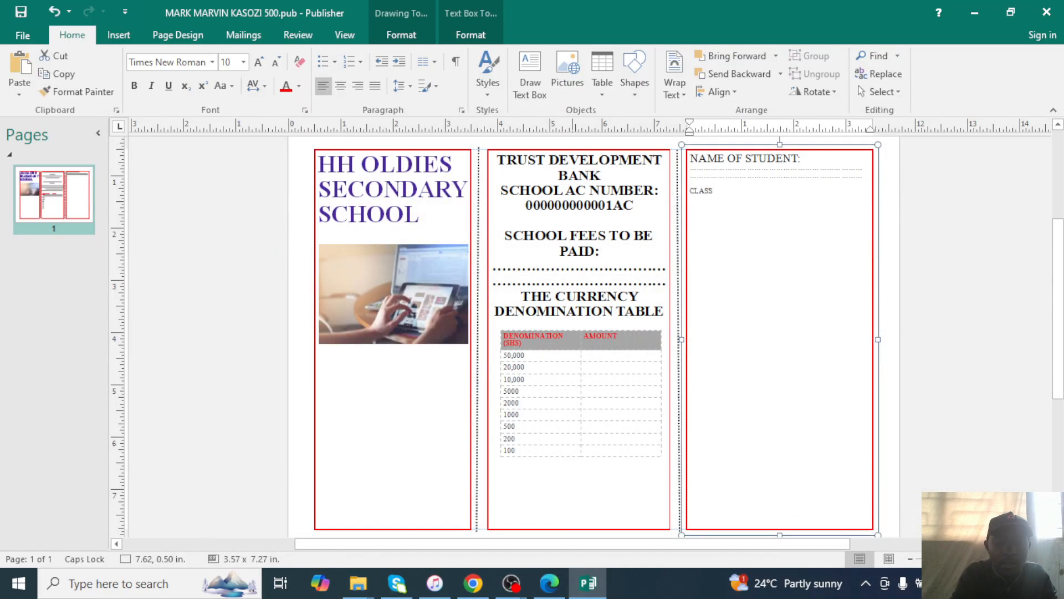
{"action": "type", "text": ":."}
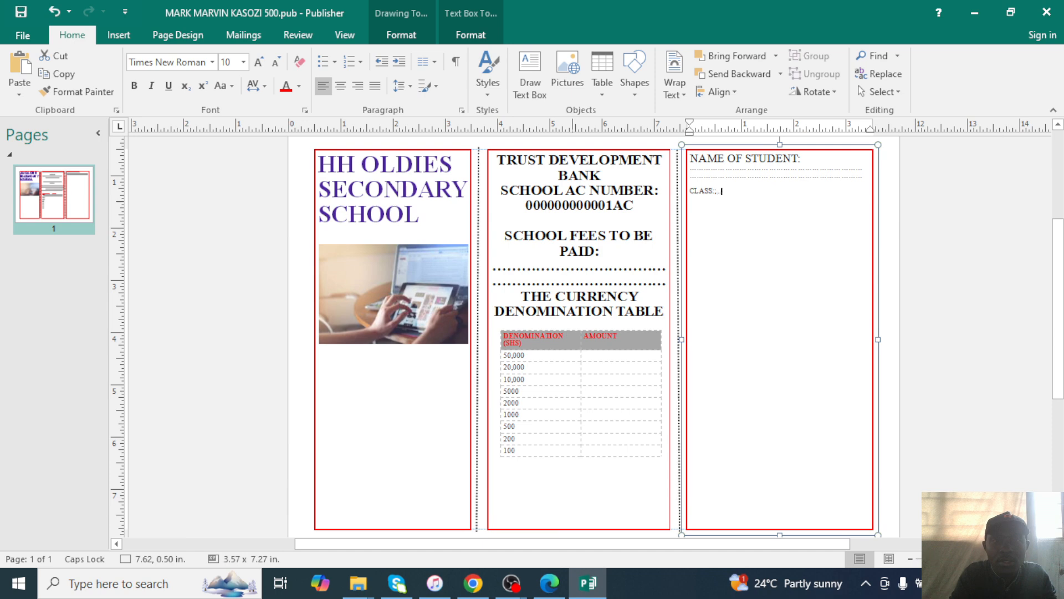
{"action": "type", "text": "..............."}
{"action": "type", "text": "........................."}
{"action": "type", "text": "TER"}
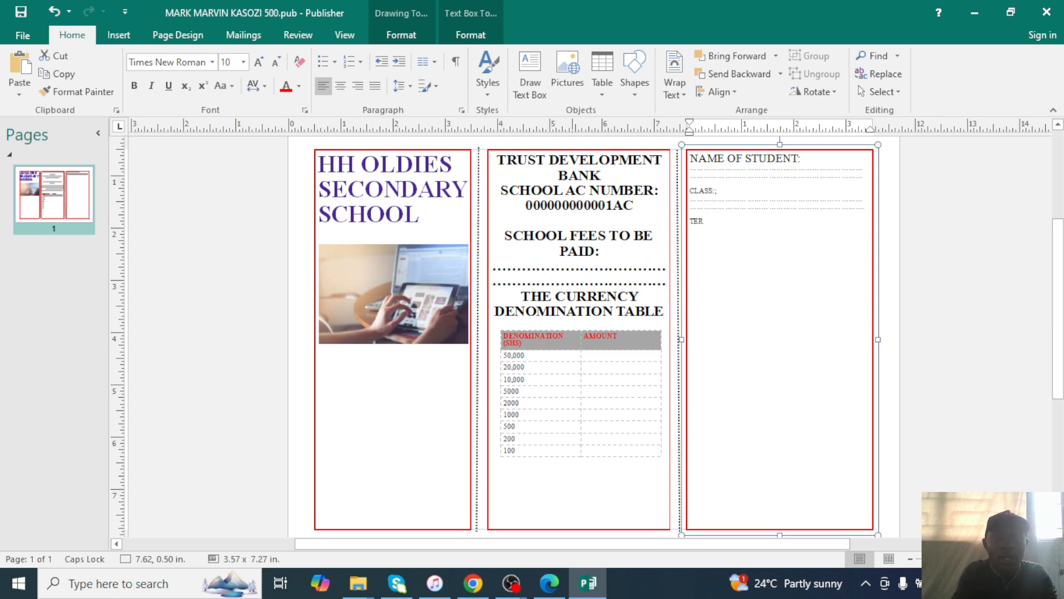
{"action": "type", "text": "M: "}
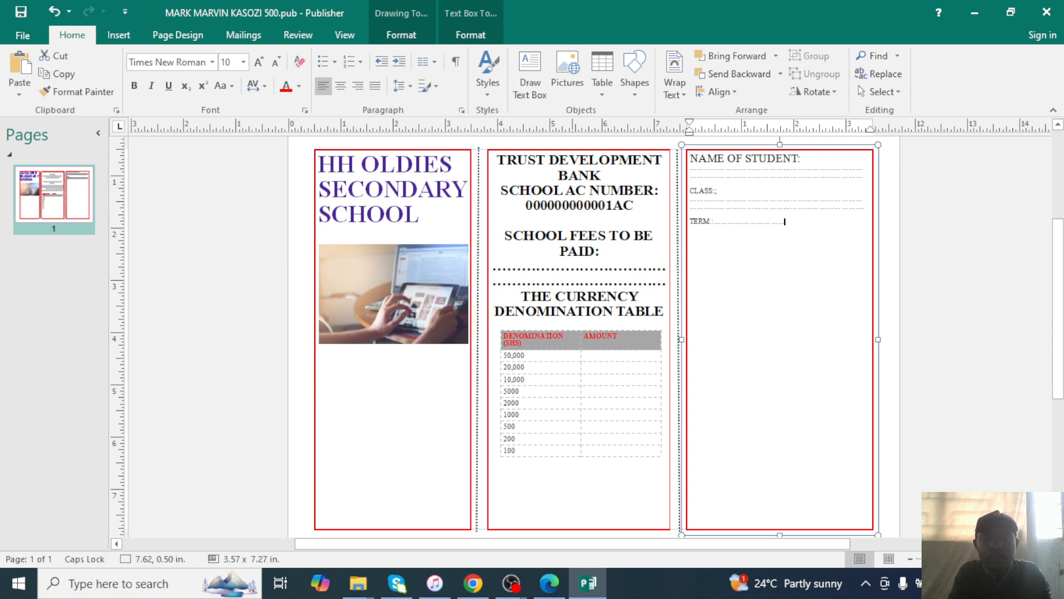
{"action": "type", "text": "........................................................."}
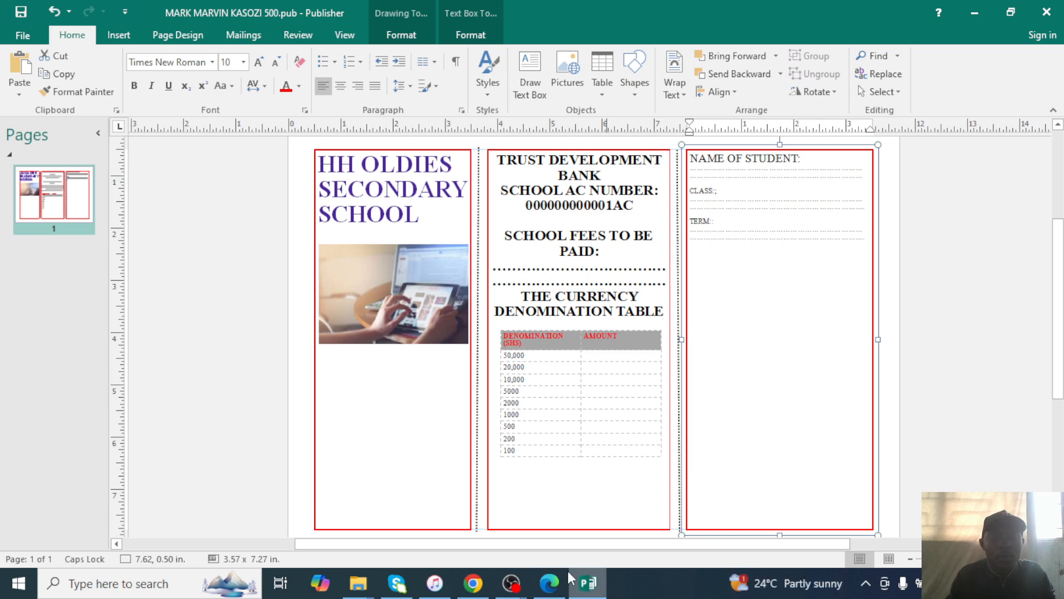
{"action": "left_click", "coordinate": [548, 593]}
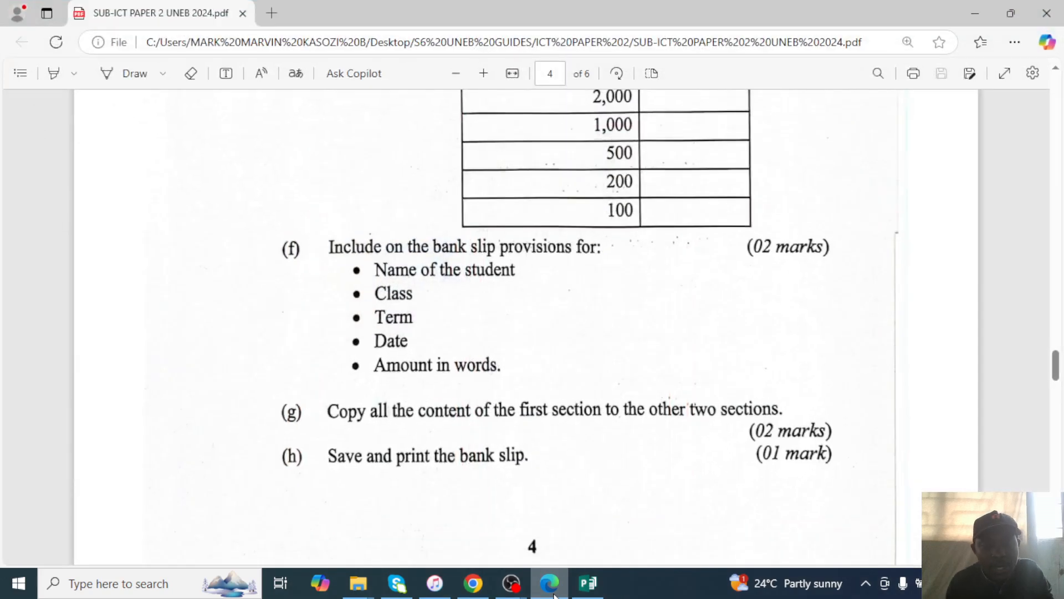
{"action": "left_click", "coordinate": [554, 595]}
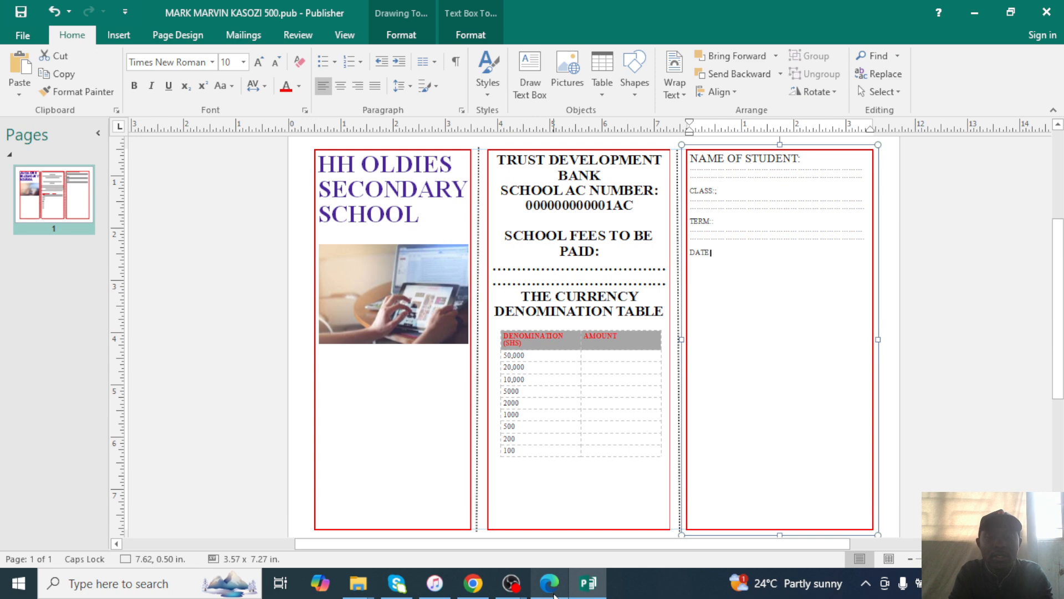
{"action": "type", "text": "..........................."}
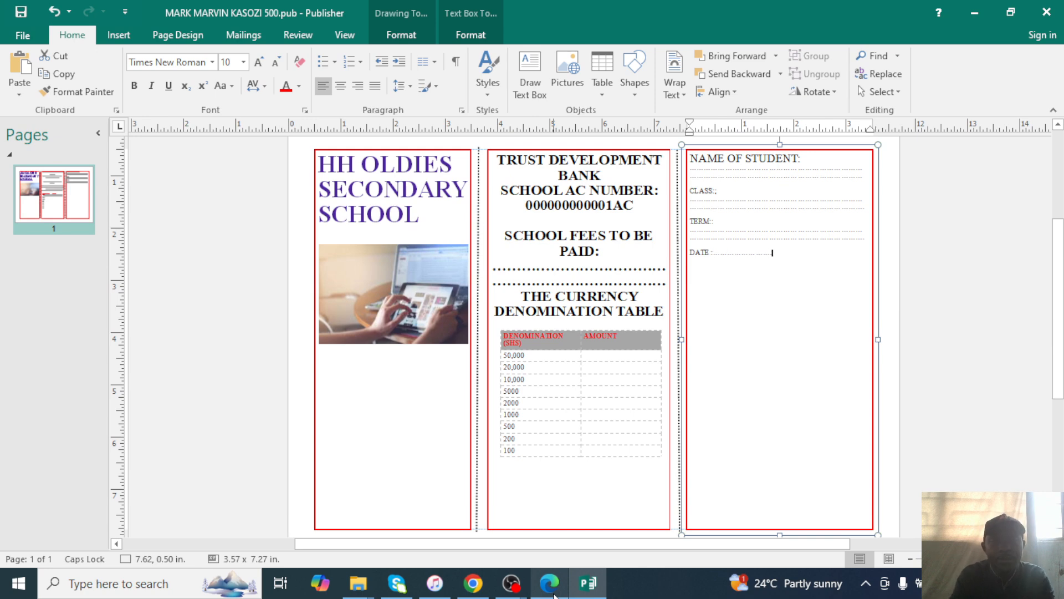
{"action": "type", "text": "...................."}
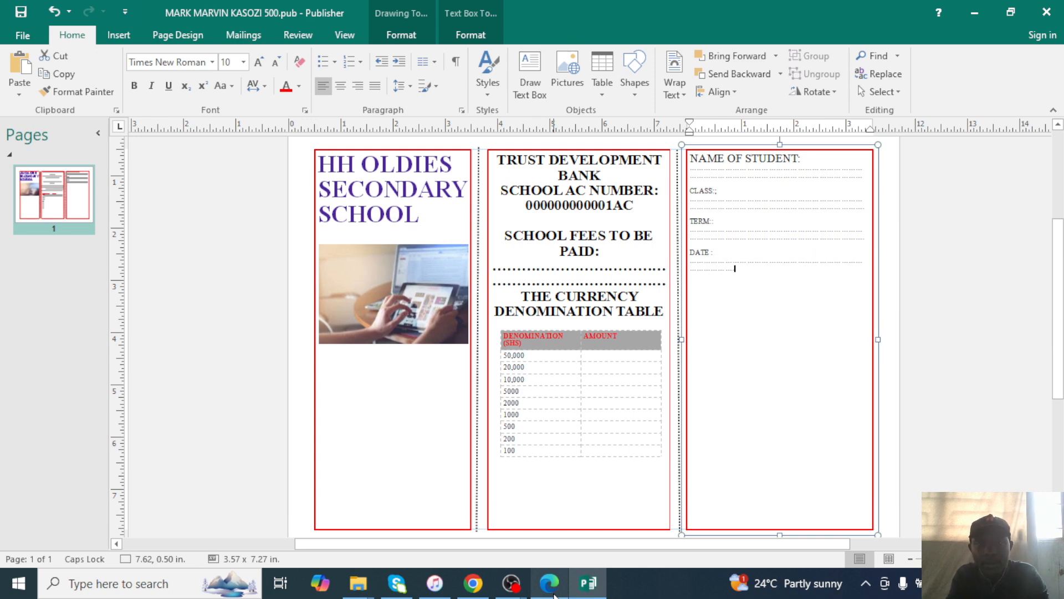
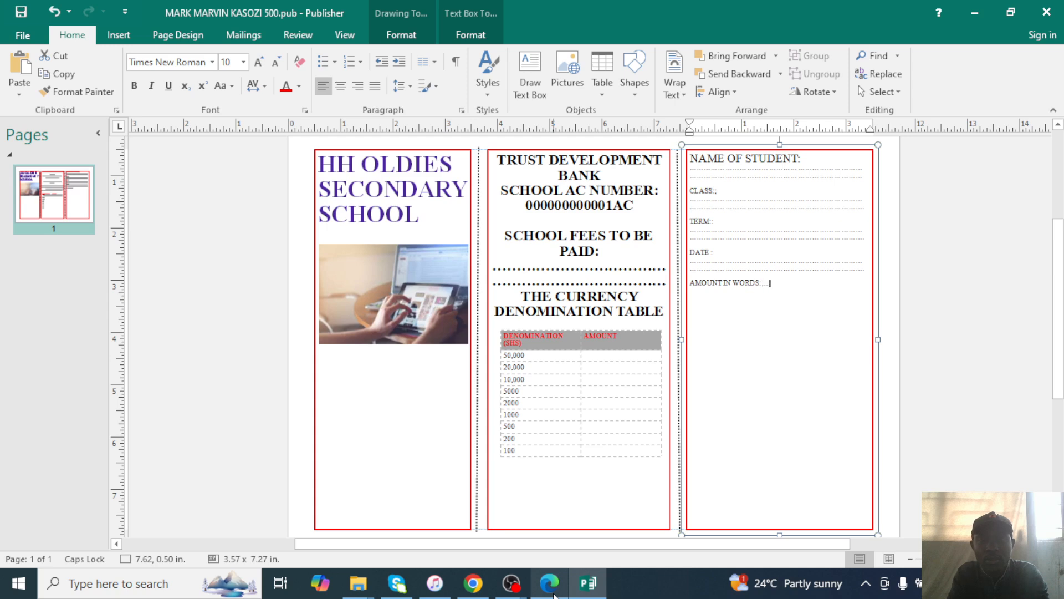
Type a row of full stops after 'AMOUNT IN WORDS:' to form a dotted writing line.
{"action": "type", "text": "........................................................................................................"}
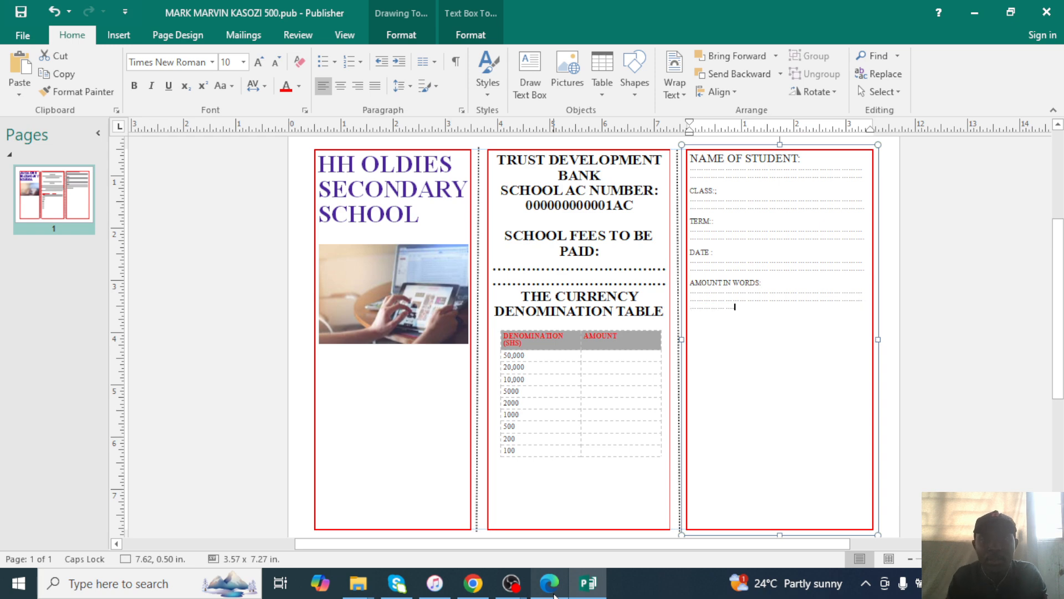
{"action": "type", "text": "......."}
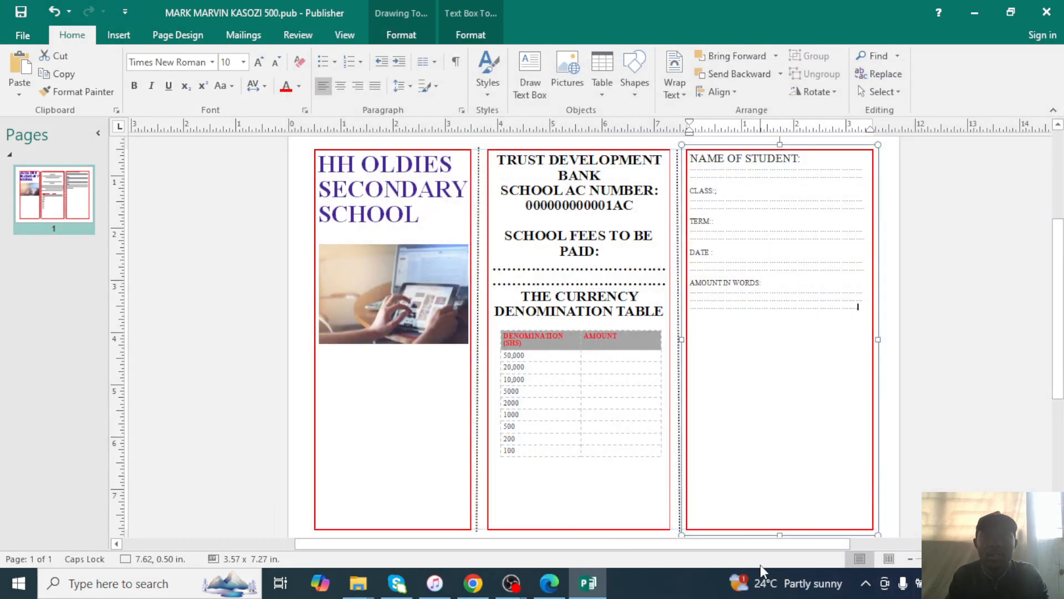
{"action": "type", "text": "...."}
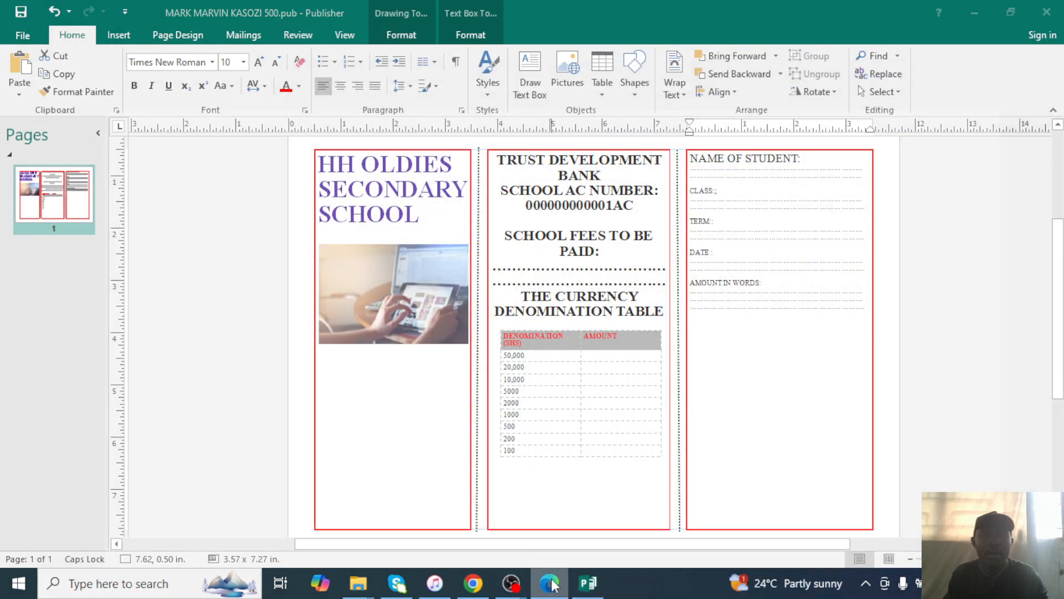
Scroll the exam PDF in Edge to items (f), (g) and (h) on page 4.
{"action": "left_click", "coordinate": [549, 582]}
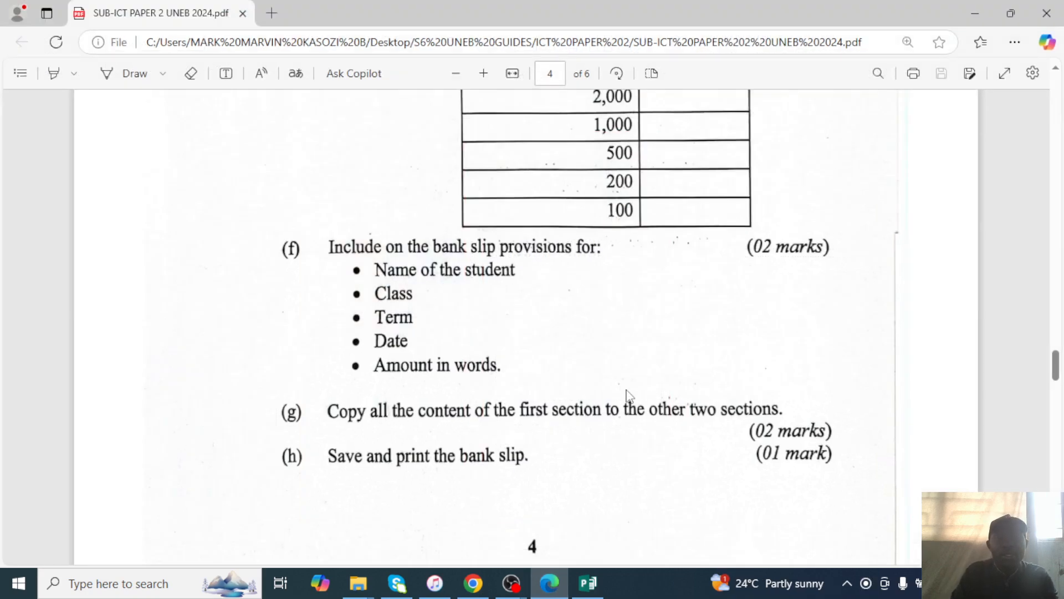
{"action": "scroll", "coordinate": [628, 395], "scroll_direction": "up", "scroll_amount": 3}
{"action": "scroll", "coordinate": [453, 338], "scroll_direction": "down", "scroll_amount": 4}
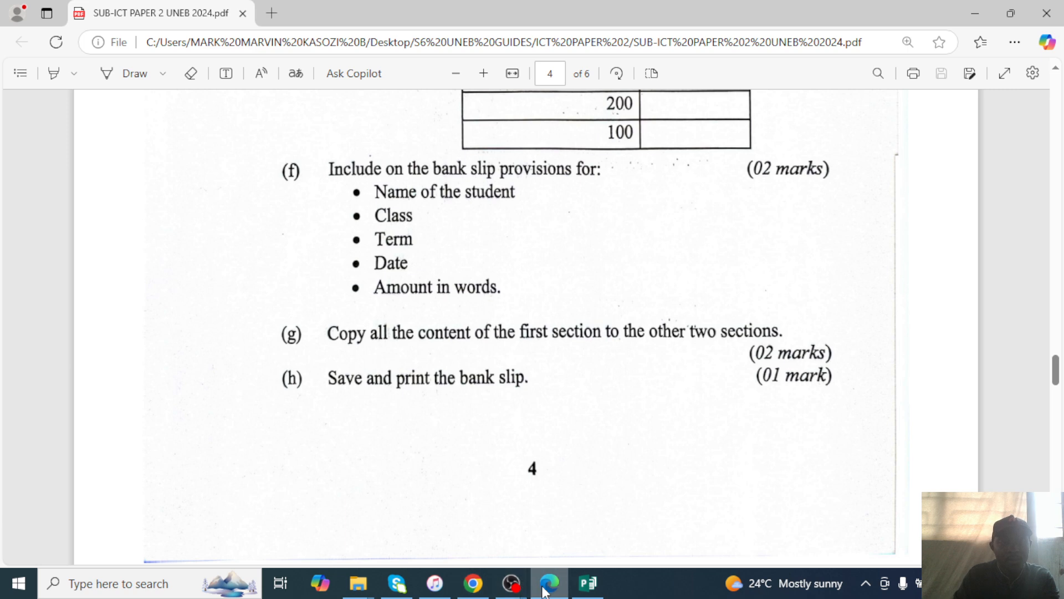
{"action": "mouse_move", "coordinate": [506, 588]}
{"action": "left_click", "coordinate": [556, 541]}
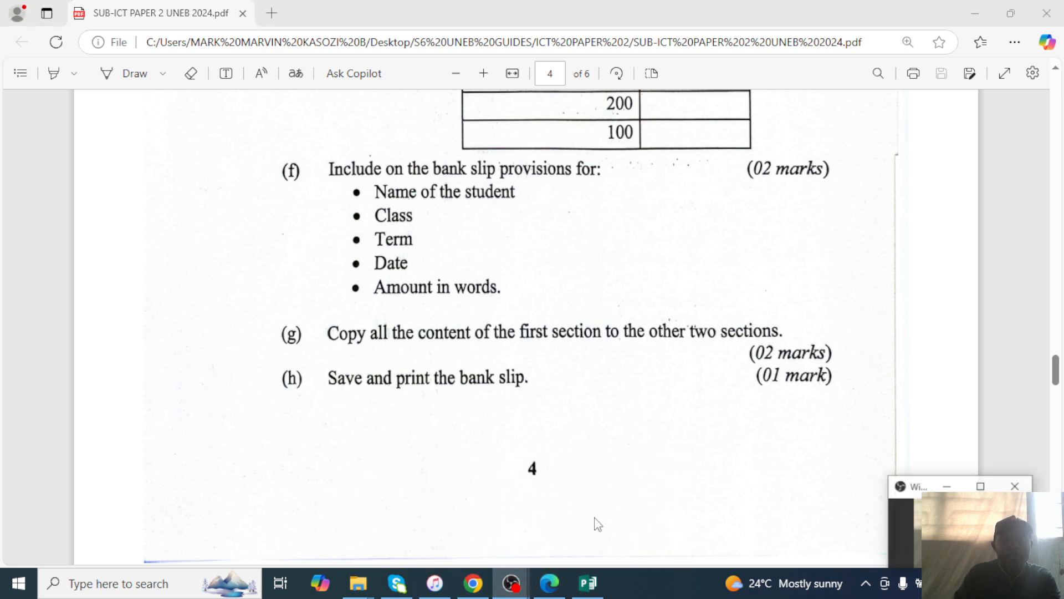
Apply the pale peach solid swatch from Page Design > Background to the bank slip page.
{"action": "left_click", "coordinate": [976, 11]}
{"action": "scroll", "coordinate": [641, 332], "scroll_direction": "down", "scroll_amount": 1}
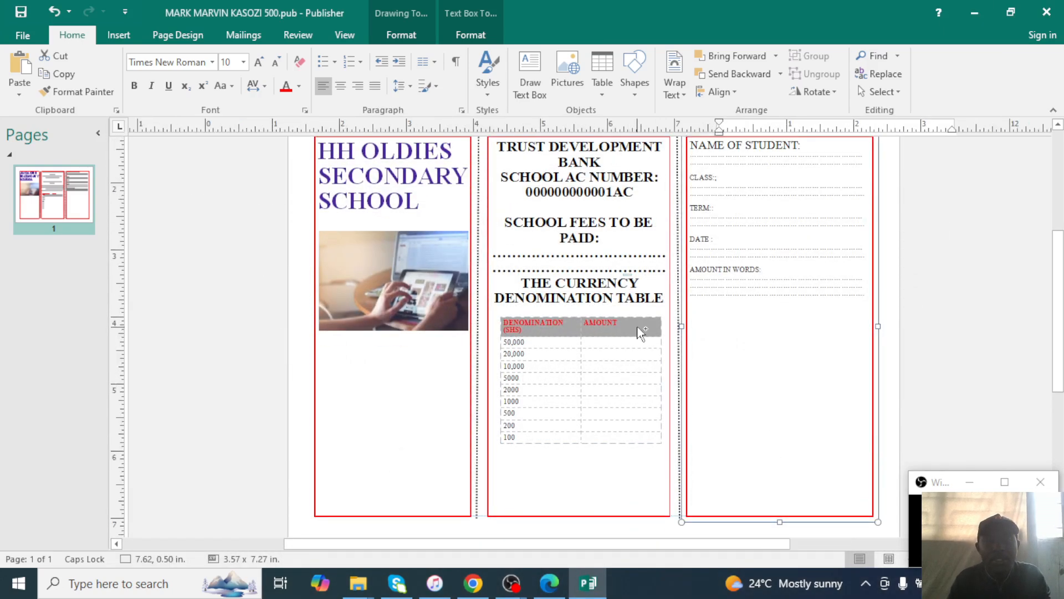
{"action": "scroll", "coordinate": [642, 333], "scroll_direction": "right", "scroll_amount": 3}
{"action": "scroll", "coordinate": [642, 332], "scroll_direction": "down", "scroll_amount": 2}
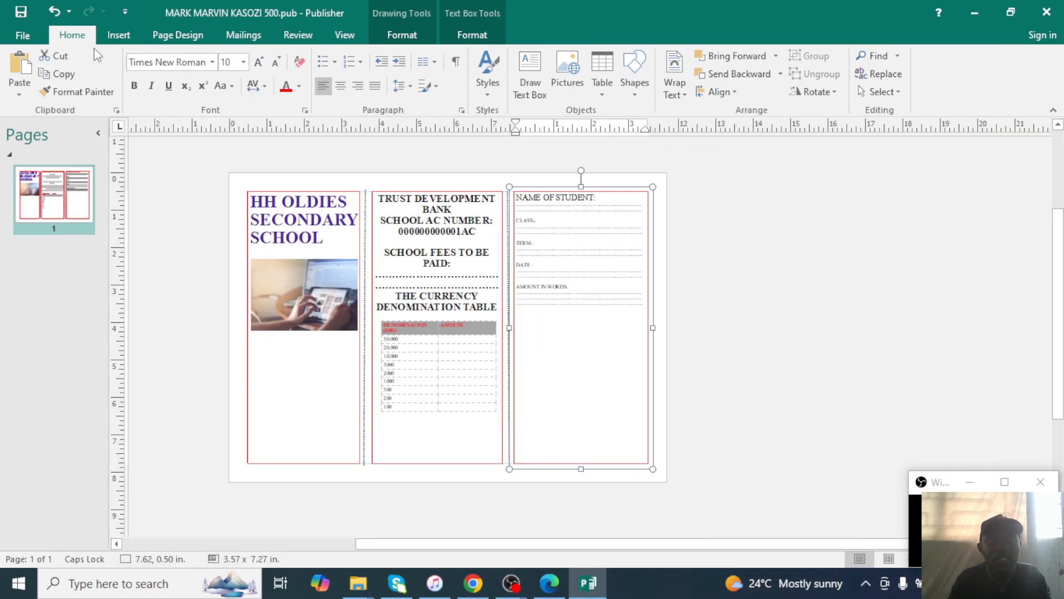
{"action": "left_click", "coordinate": [153, 37]}
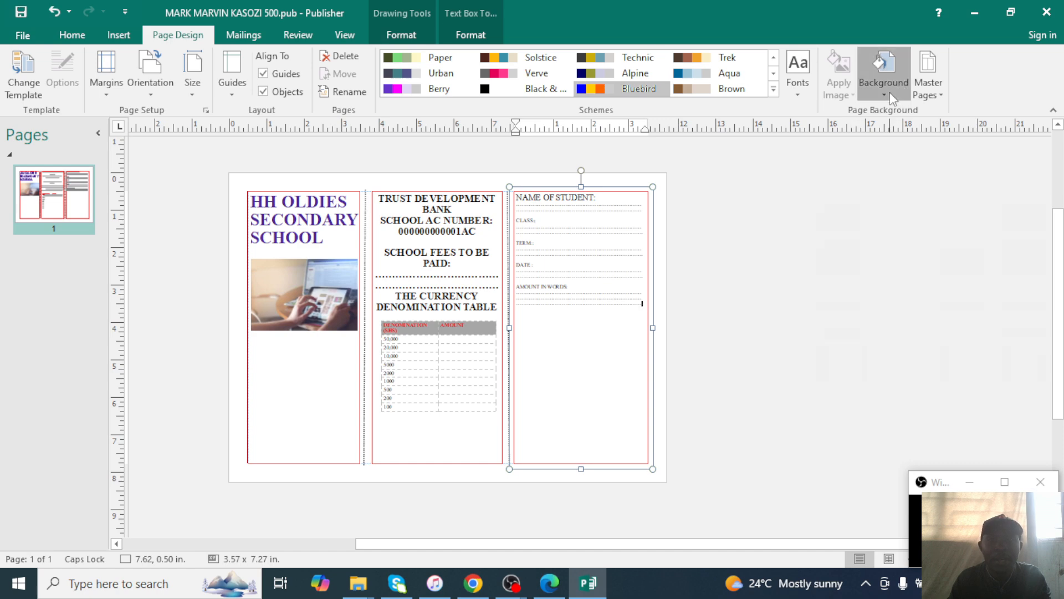
{"action": "left_click", "coordinate": [884, 67]}
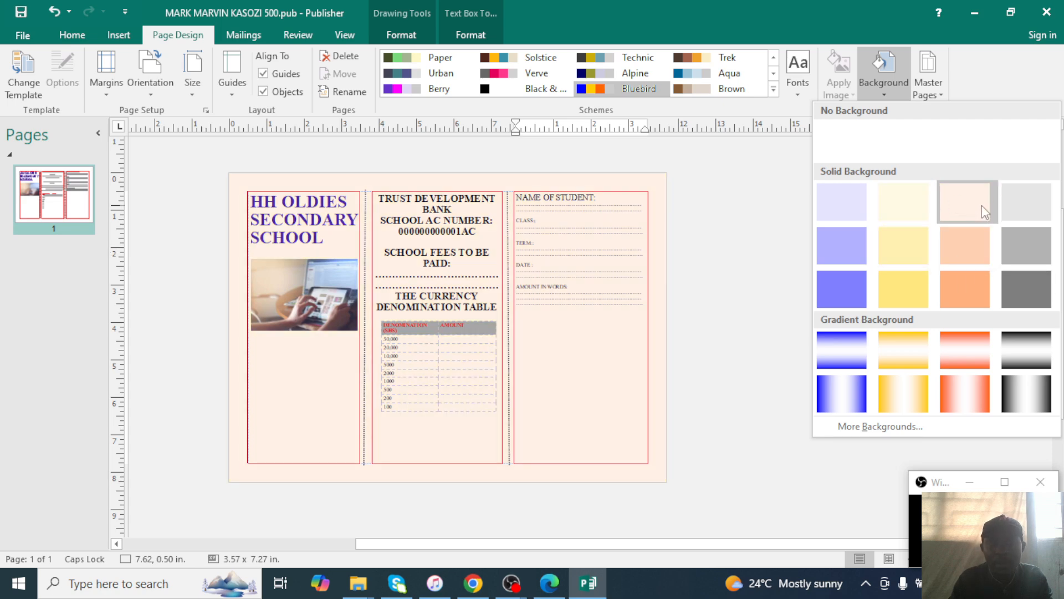
{"action": "left_click", "coordinate": [983, 205]}
{"action": "left_click", "coordinate": [762, 362]}
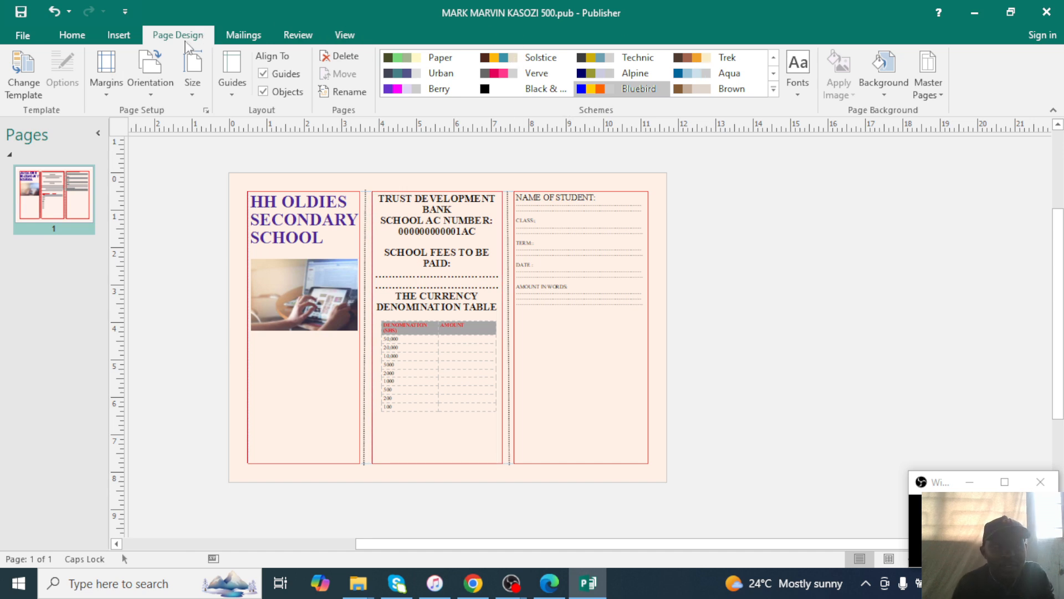
{"action": "left_click", "coordinate": [111, 39]}
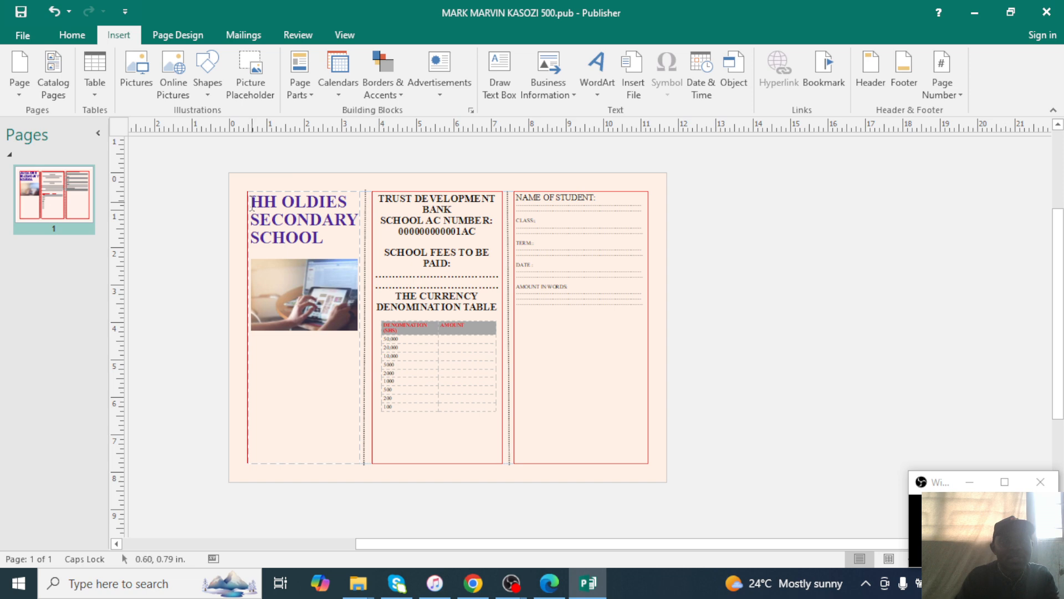
Draw a thin rectangle across the top of the page and fill it gold.
{"action": "left_click", "coordinate": [214, 97]}
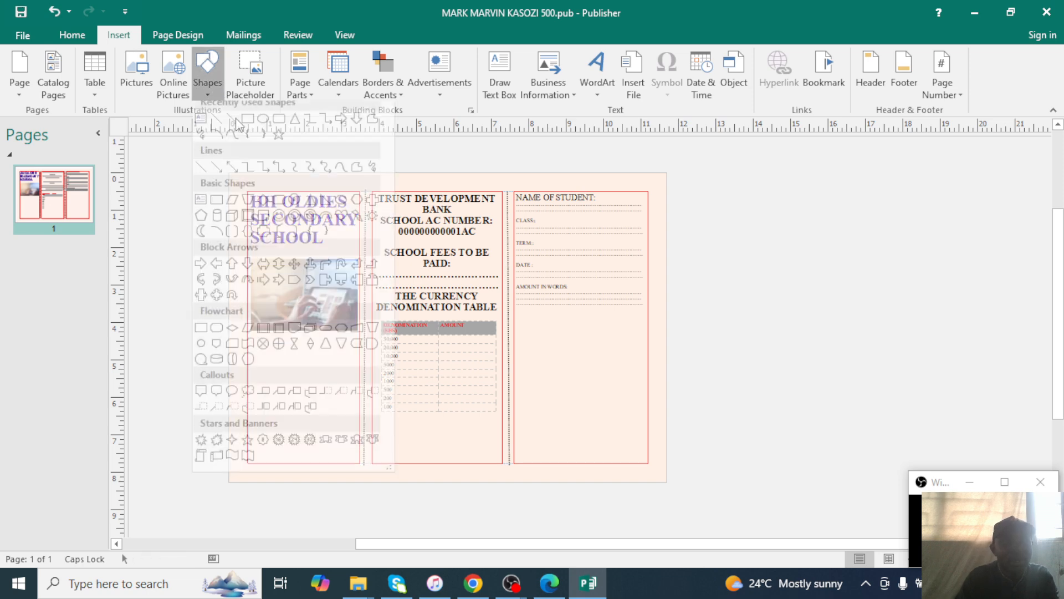
{"action": "left_click", "coordinate": [239, 135]}
{"action": "mouse_move", "coordinate": [230, 167]}
{"action": "left_mouse_down"}
{"action": "mouse_move", "coordinate": [239, 183]}
{"action": "mouse_move", "coordinate": [665, 187]}
{"action": "left_mouse_up"}
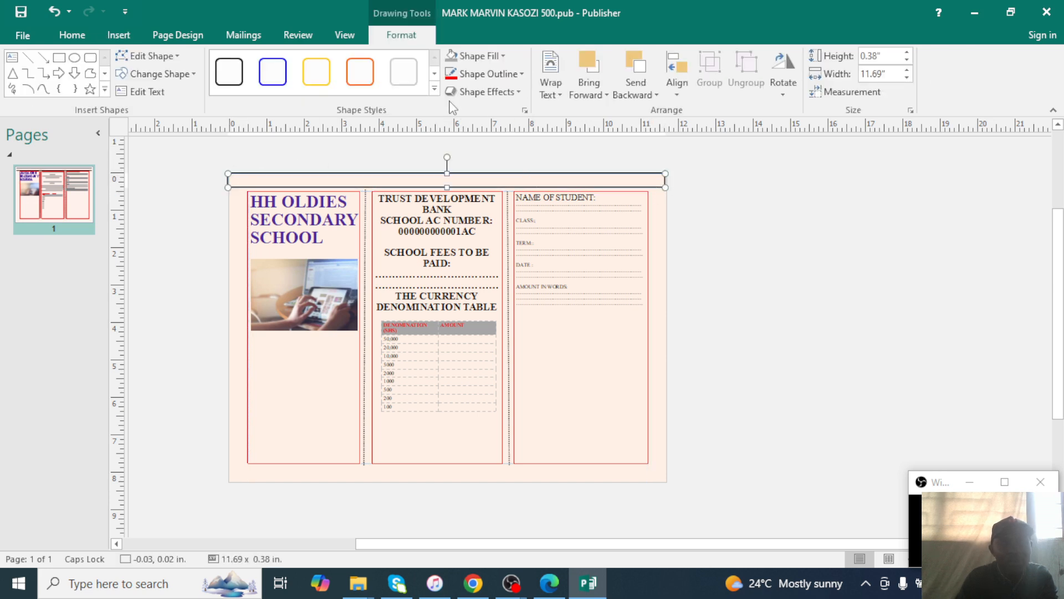
{"action": "left_click", "coordinate": [476, 55]}
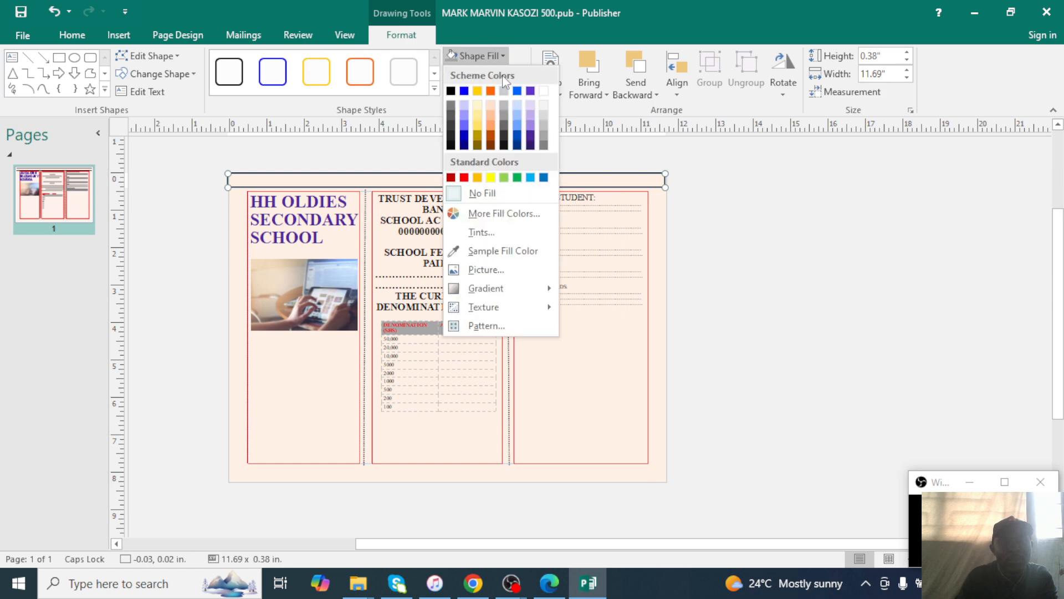
{"action": "left_click", "coordinate": [478, 123]}
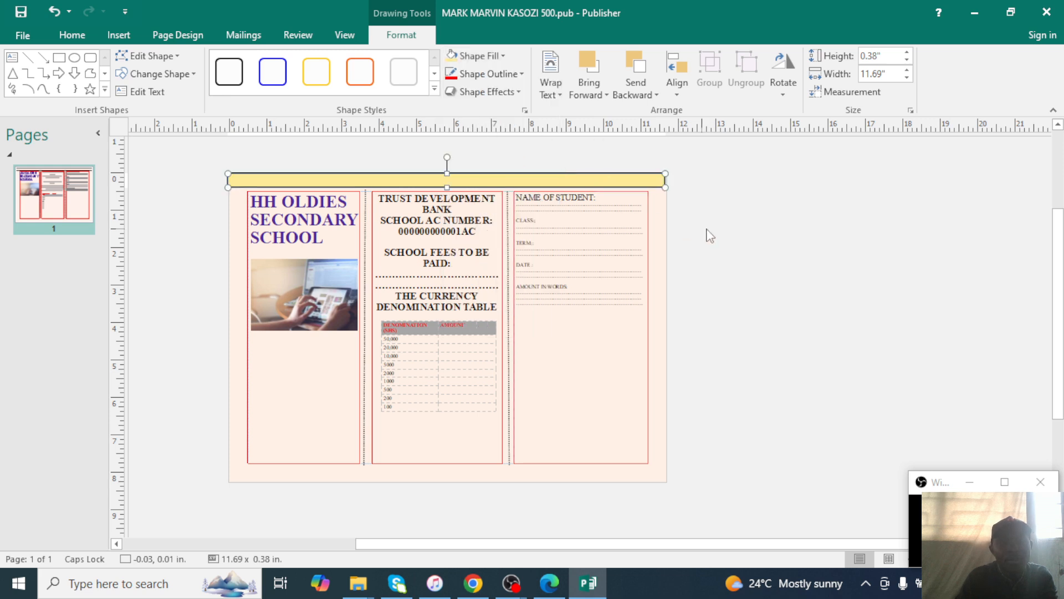
{"action": "left_click", "coordinate": [706, 233]}
Stretch the gold bar to the page's right edge and set it to No Outline.
{"action": "left_click", "coordinate": [658, 183]}
{"action": "left_click_drag", "start_coordinate": [665, 181], "coordinate": [669, 179]}
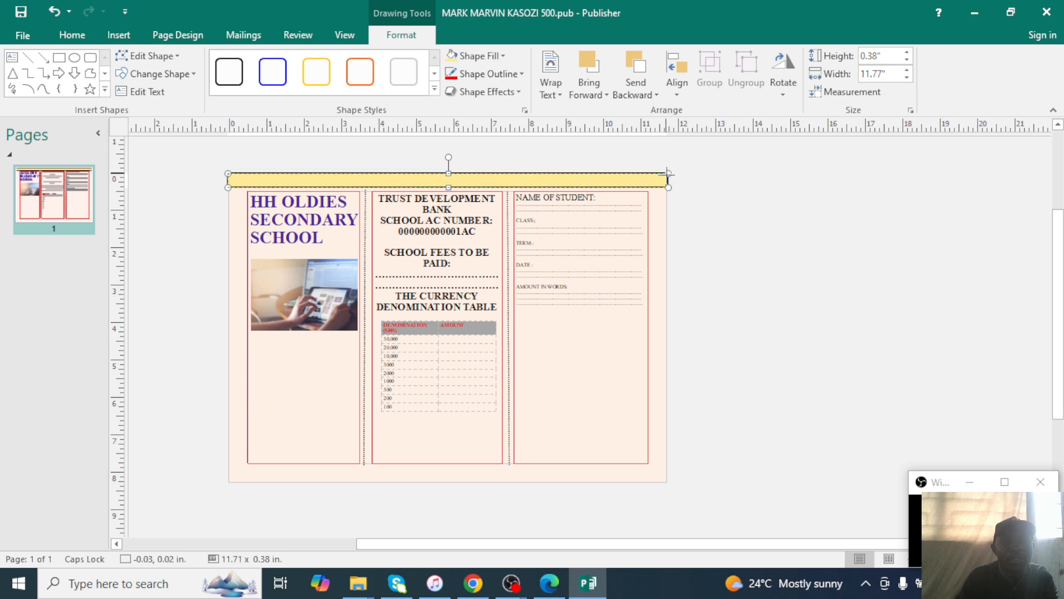
{"action": "left_click", "coordinate": [693, 226]}
{"action": "left_click", "coordinate": [355, 180]}
{"action": "left_click", "coordinate": [521, 75]}
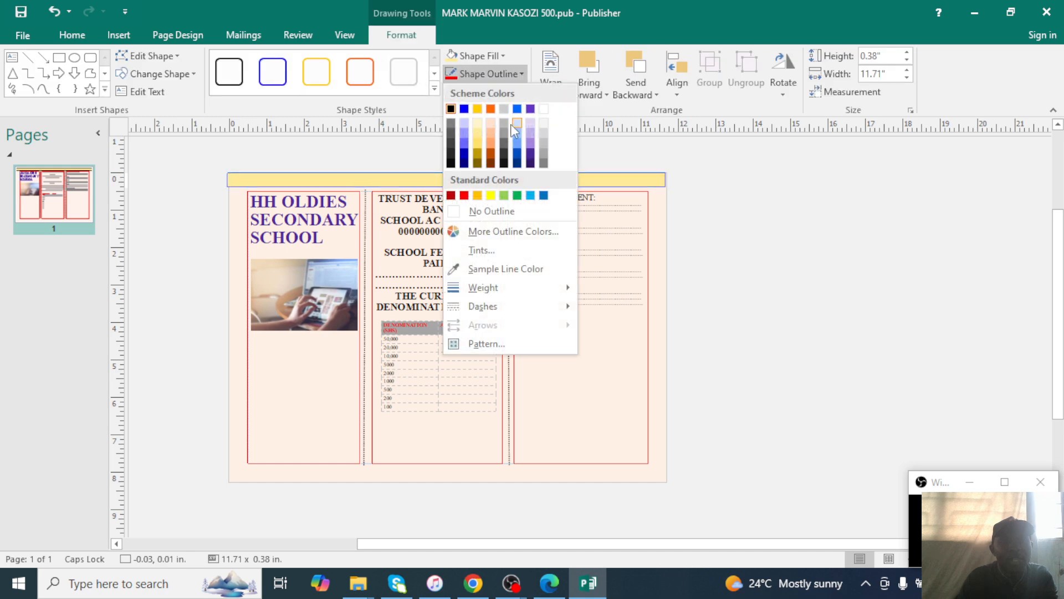
{"action": "left_click", "coordinate": [488, 210]}
{"action": "left_click", "coordinate": [744, 274]}
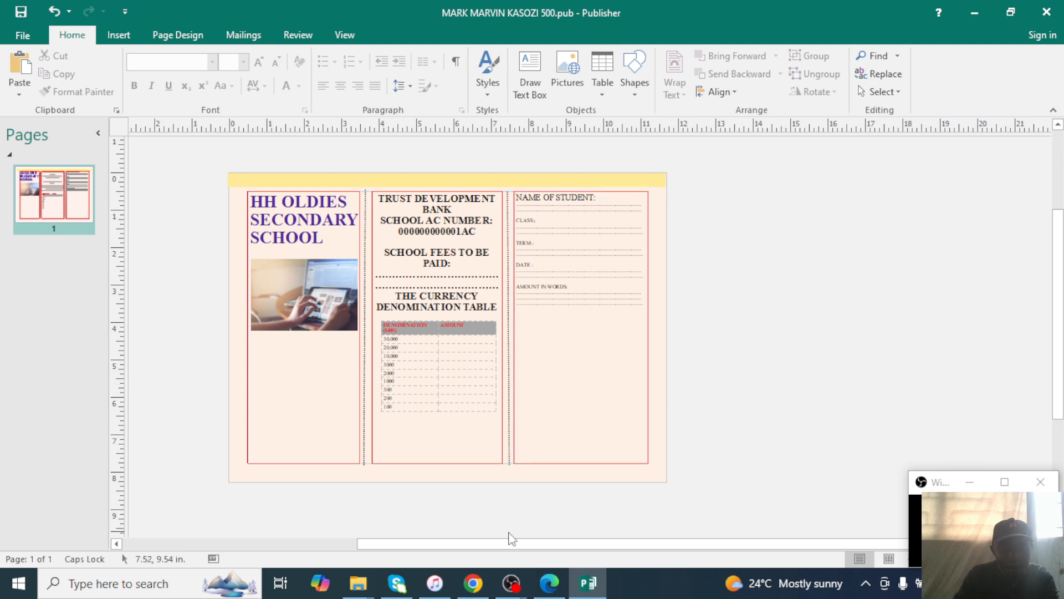
{"action": "left_click", "coordinate": [544, 586]}
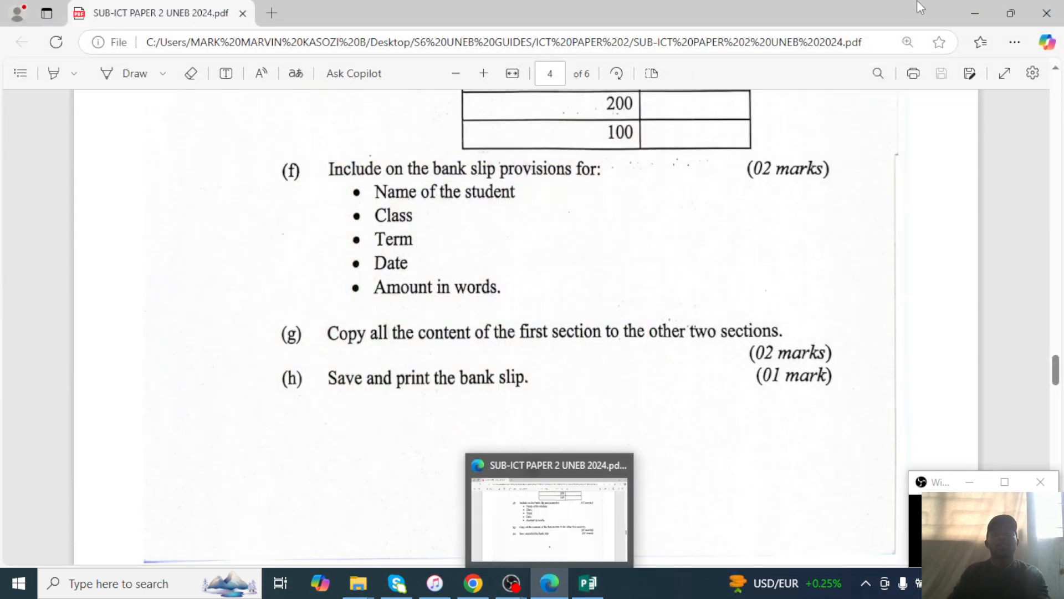
Minimize Edge and zoom in on the left panel's school title and picture.
{"action": "left_click", "coordinate": [969, 11]}
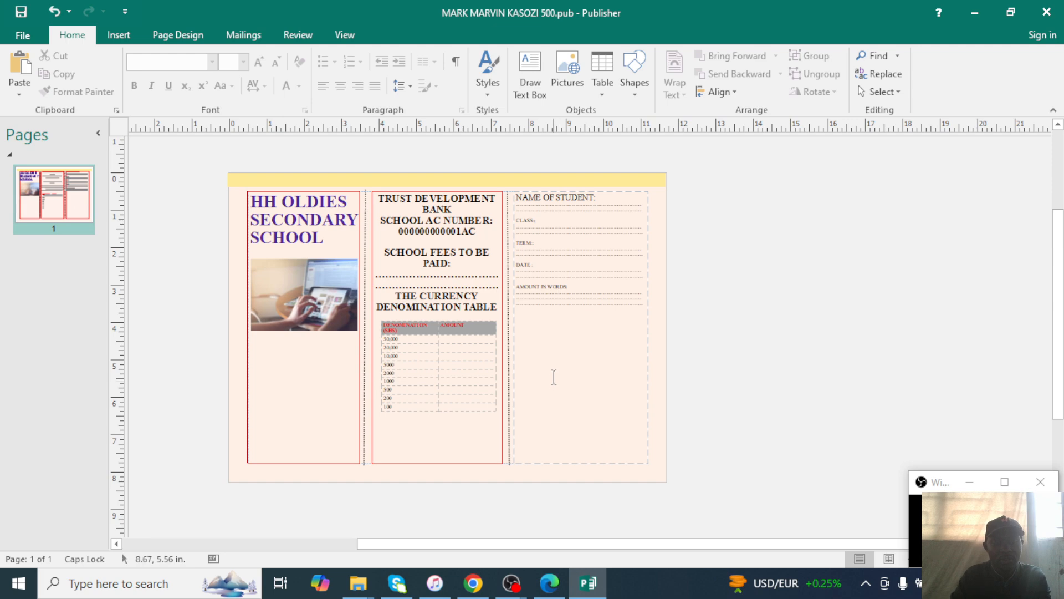
{"action": "scroll", "coordinate": [553, 376], "scroll_direction": "up", "scroll_amount": 2}
{"action": "left_click_drag", "start_coordinate": [729, 545], "coordinate": [488, 508]}
{"action": "scroll", "coordinate": [590, 303], "scroll_direction": "up", "scroll_amount": 2}
{"action": "scroll", "coordinate": [591, 303], "scroll_direction": "up", "scroll_amount": 1}
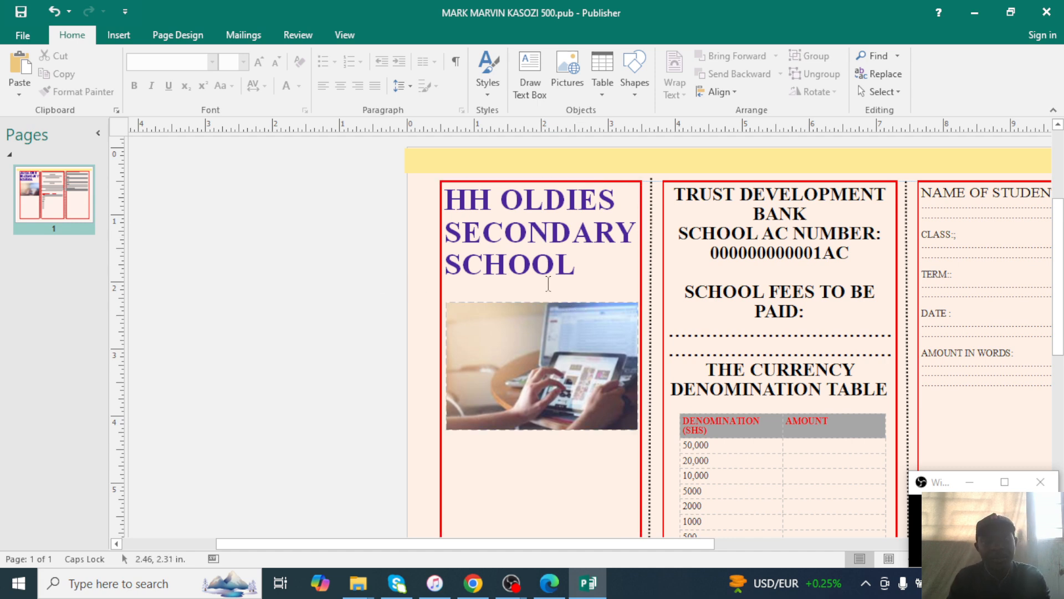
{"action": "left_click", "coordinate": [452, 197]}
{"action": "key", "text": "ctrl+a"}
{"action": "left_click", "coordinate": [607, 419]}
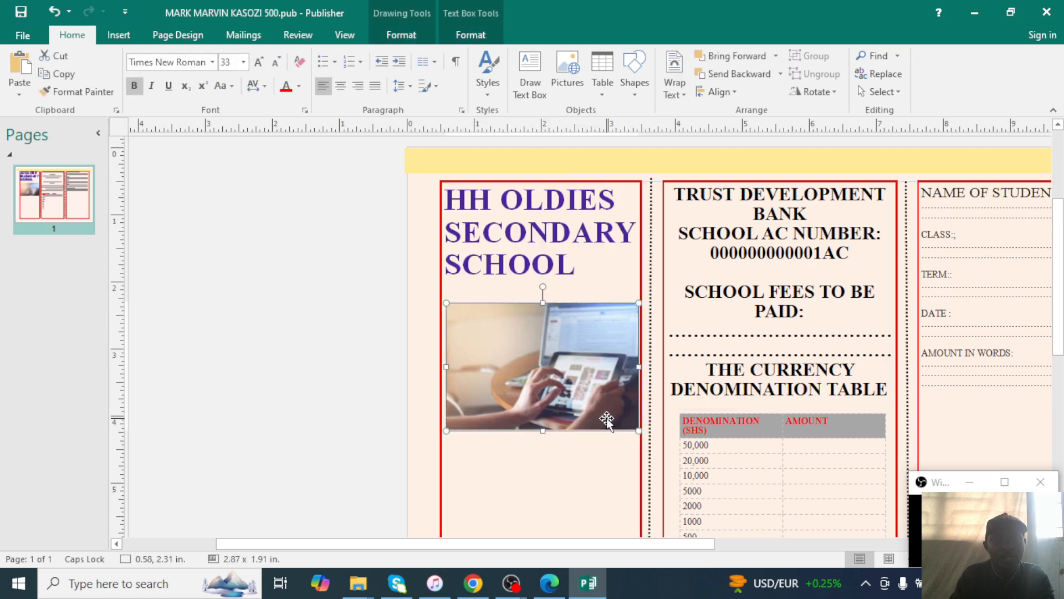
{"action": "left_click", "coordinate": [328, 230]}
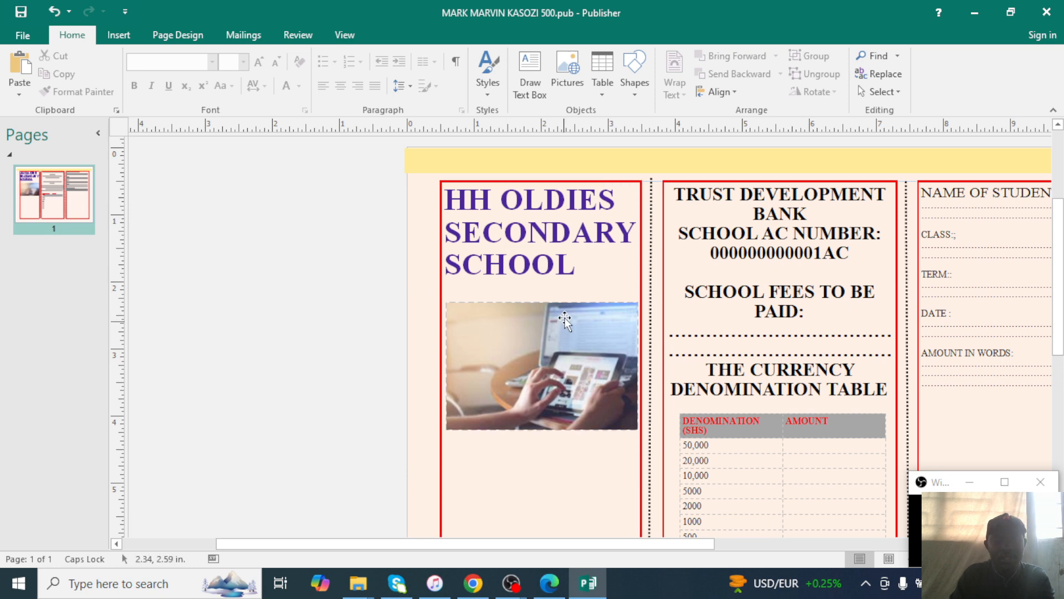
{"action": "scroll", "coordinate": [566, 316], "scroll_direction": "up", "scroll_amount": 3}
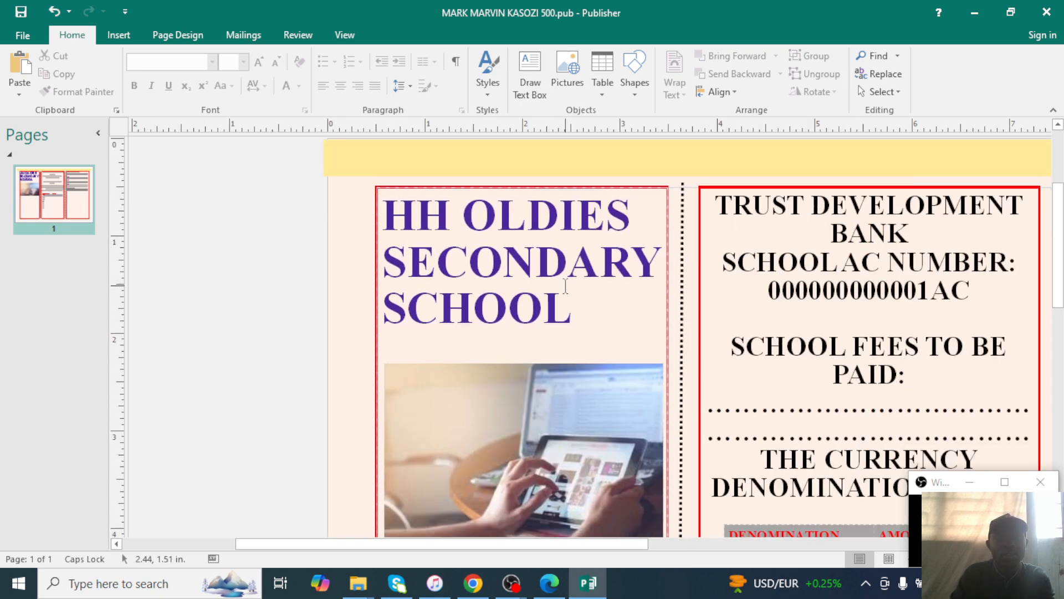
{"action": "scroll", "coordinate": [565, 285], "scroll_direction": "down", "scroll_amount": 1}
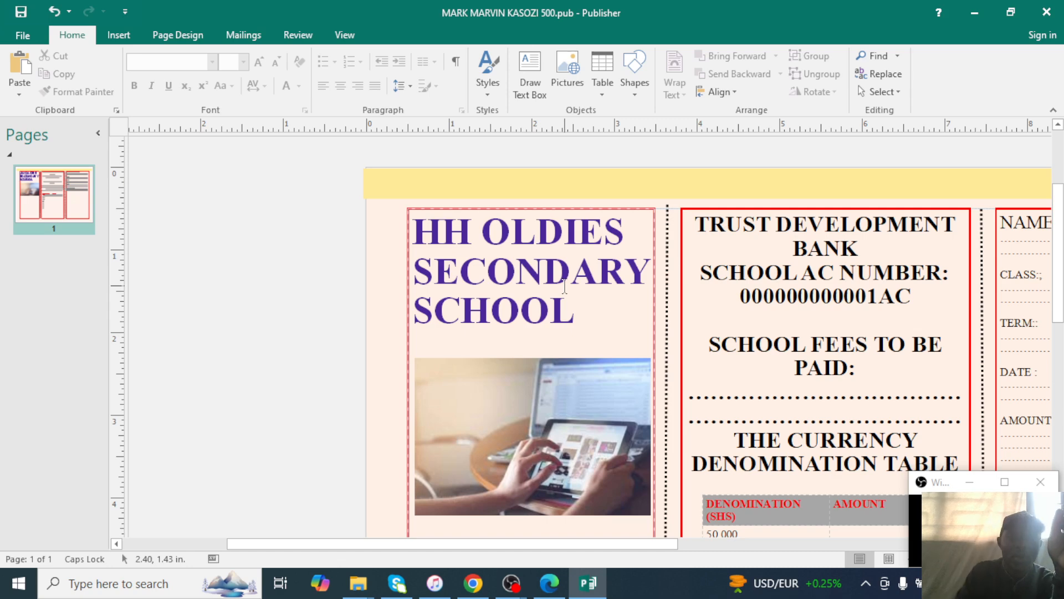
{"action": "key", "text": "super"}
Paste the Publisher screenshot into Paint and crop it to the school title-and-photo panel.
{"action": "type", "text": "PAINT"}
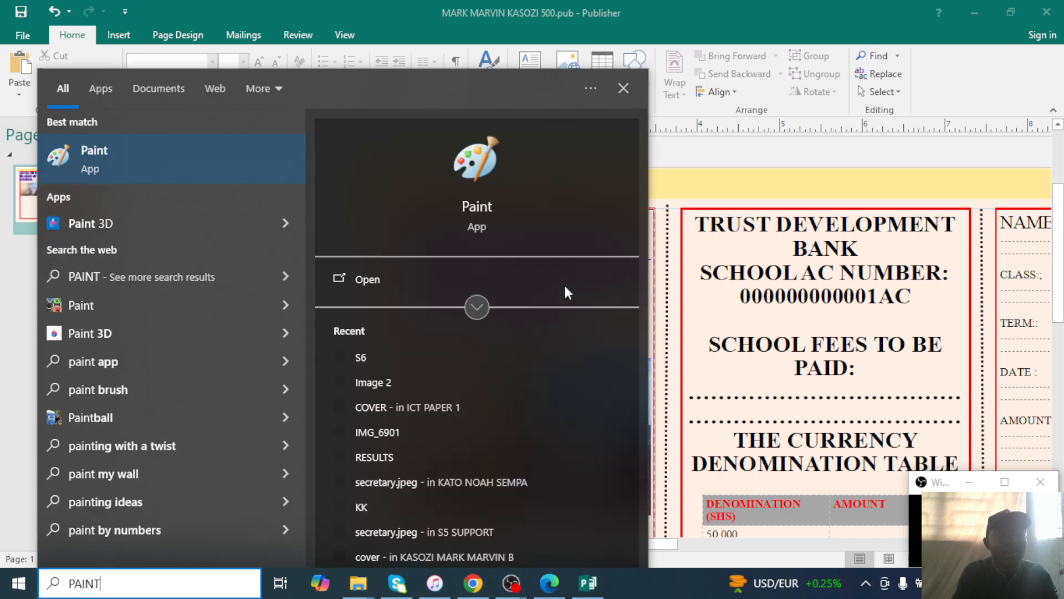
{"action": "key", "text": "Escape"}
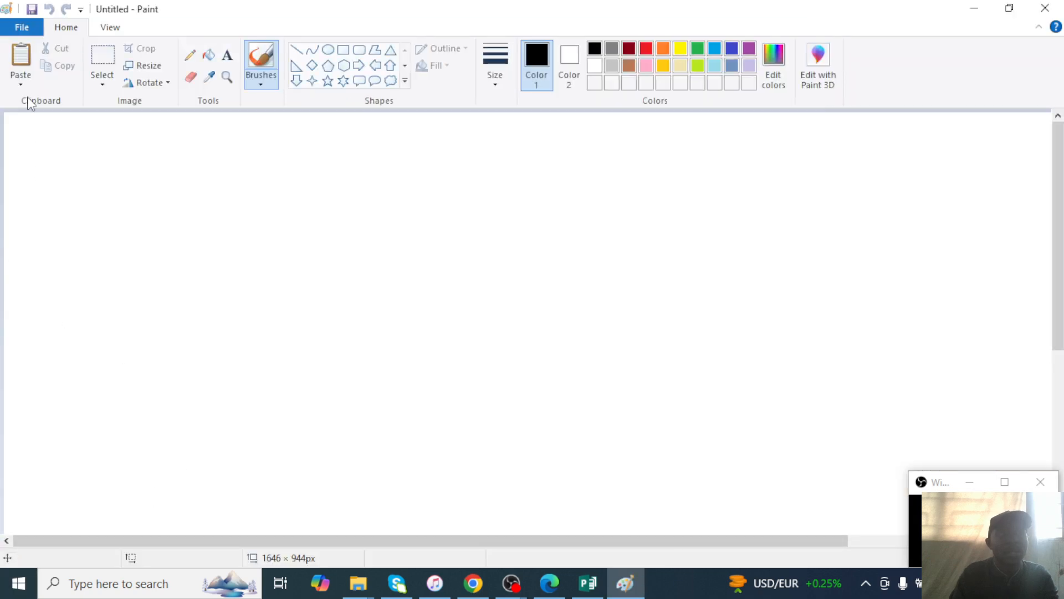
{"action": "left_click", "coordinate": [20, 79]}
{"action": "left_click", "coordinate": [54, 106]}
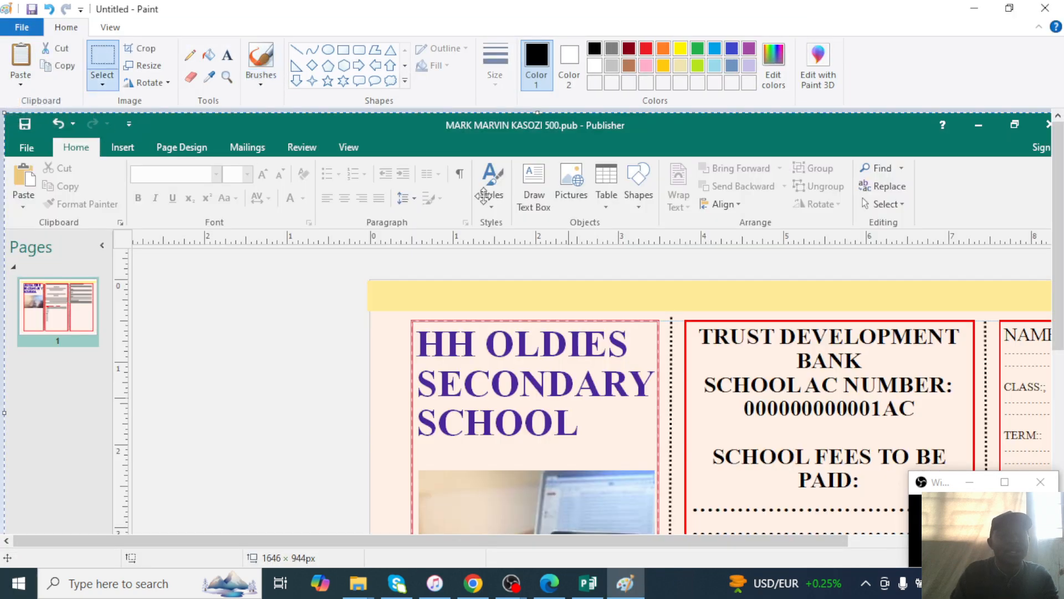
{"action": "scroll", "coordinate": [625, 291], "scroll_direction": "down", "scroll_amount": 2}
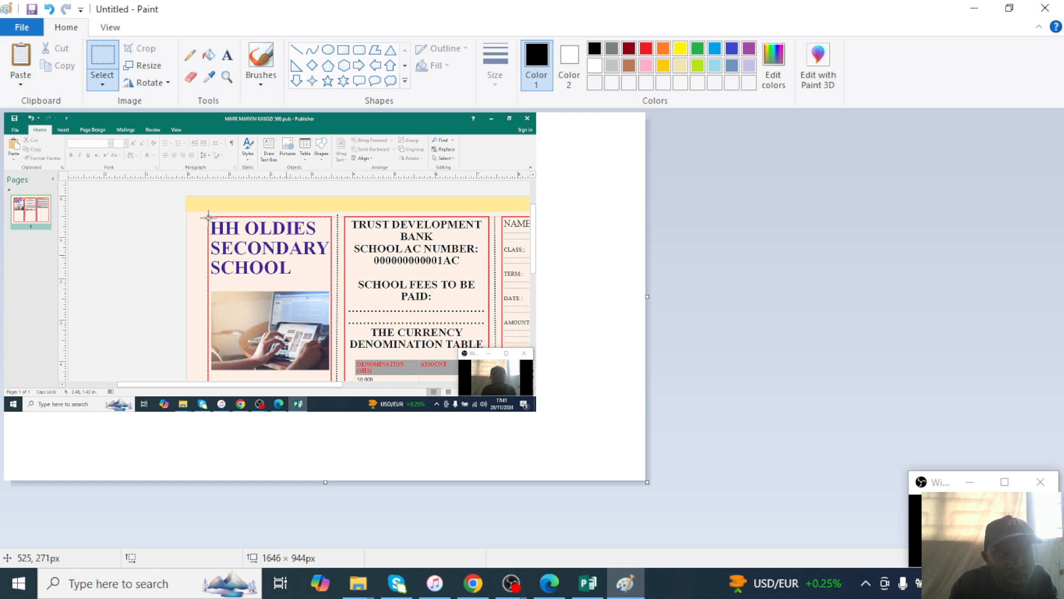
{"action": "left_click_drag", "start_coordinate": [209, 217], "coordinate": [338, 369]}
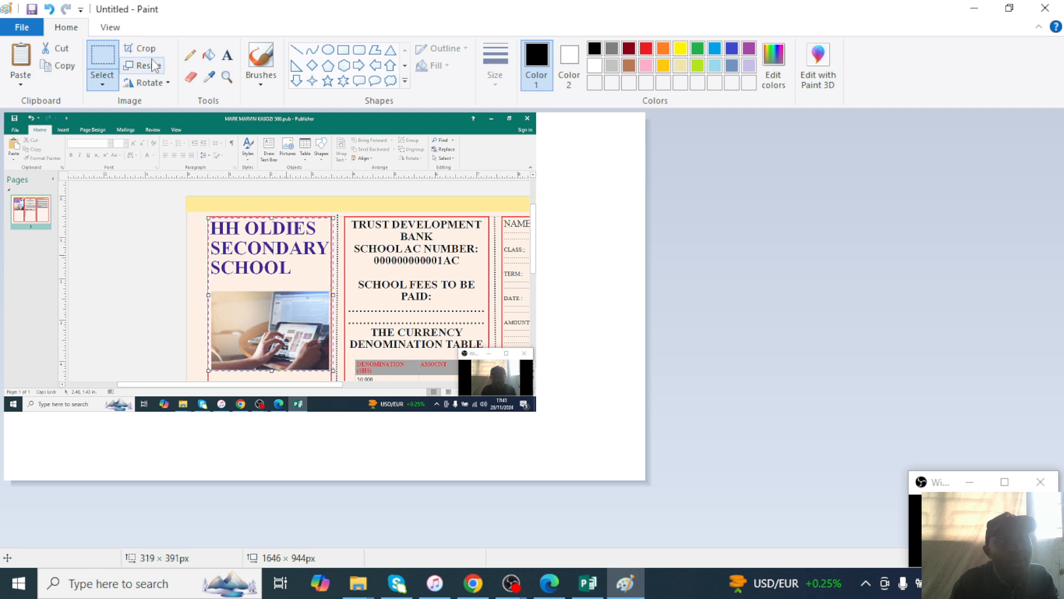
{"action": "left_click", "coordinate": [140, 48]}
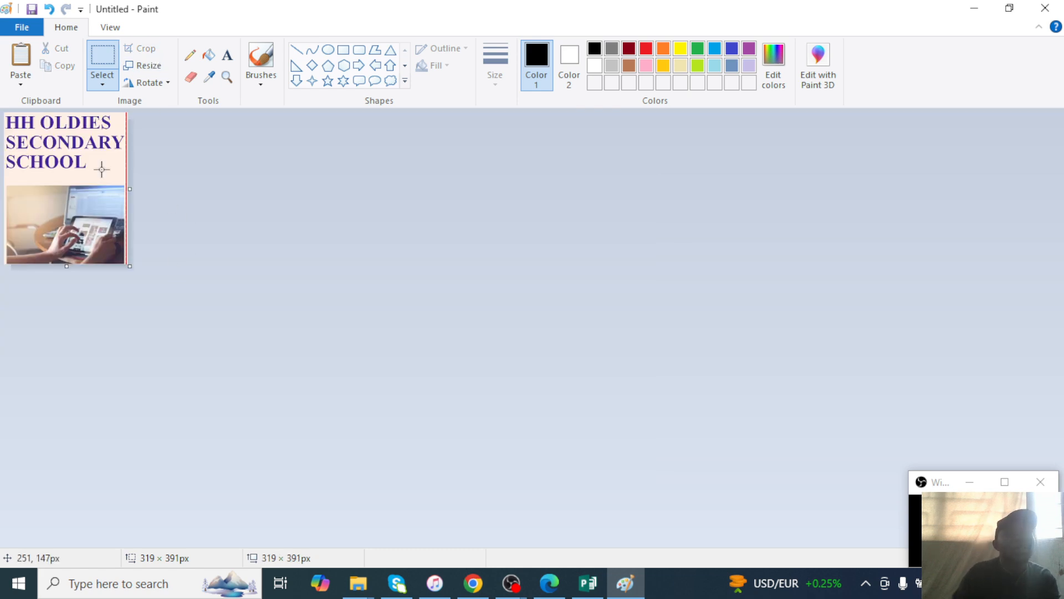
Save the cropped image as LOGO in the ICT PAPER 2 folder and close Paint.
{"action": "key", "text": "ctrl+s"}
{"action": "key", "text": "ctrl+s"}
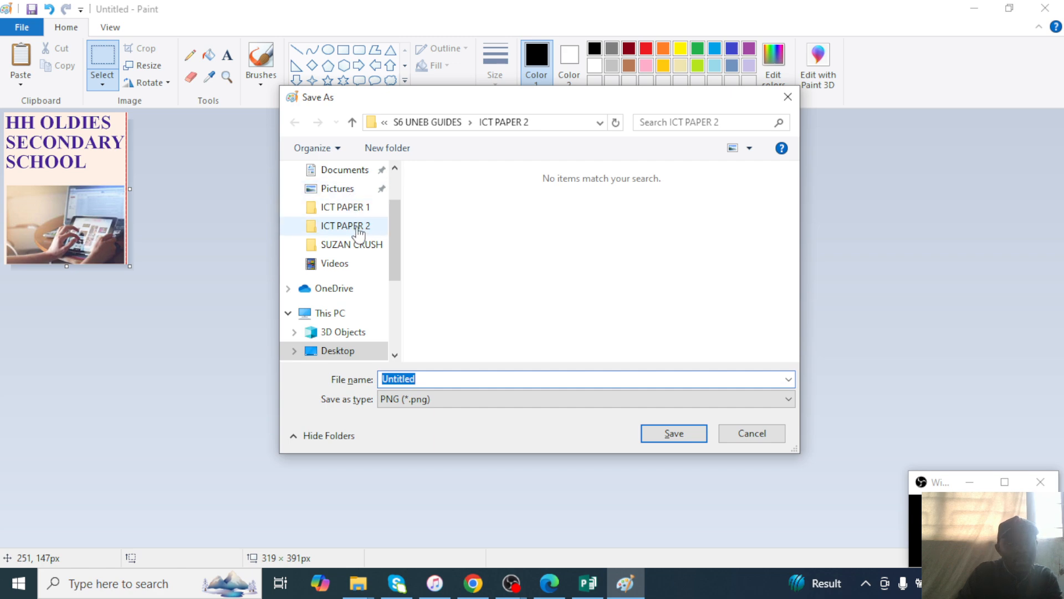
{"action": "left_click", "coordinate": [361, 229]}
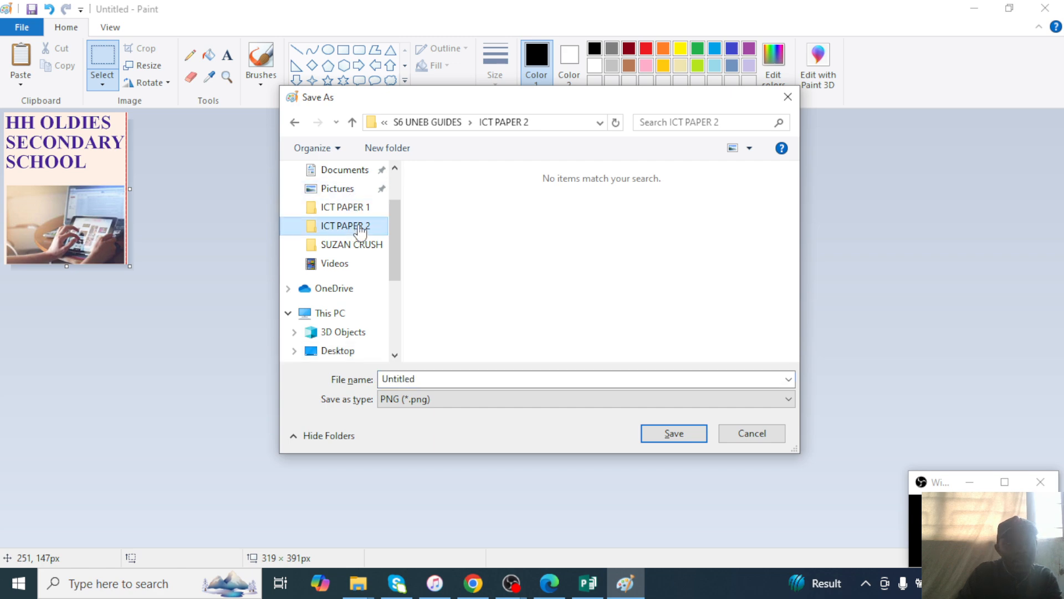
{"action": "left_click", "coordinate": [422, 379]}
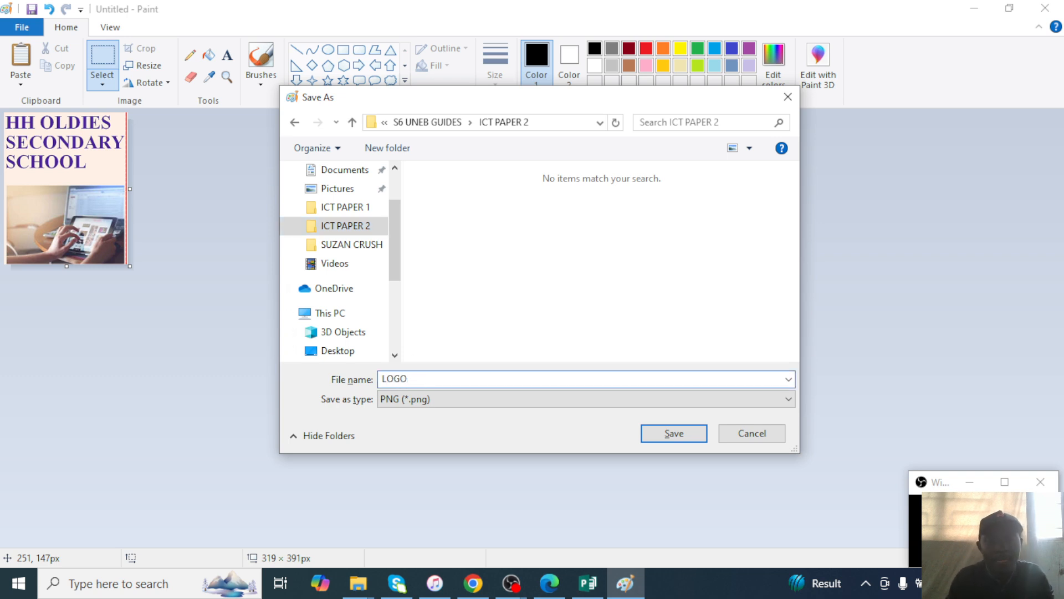
{"action": "left_click", "coordinate": [650, 438]}
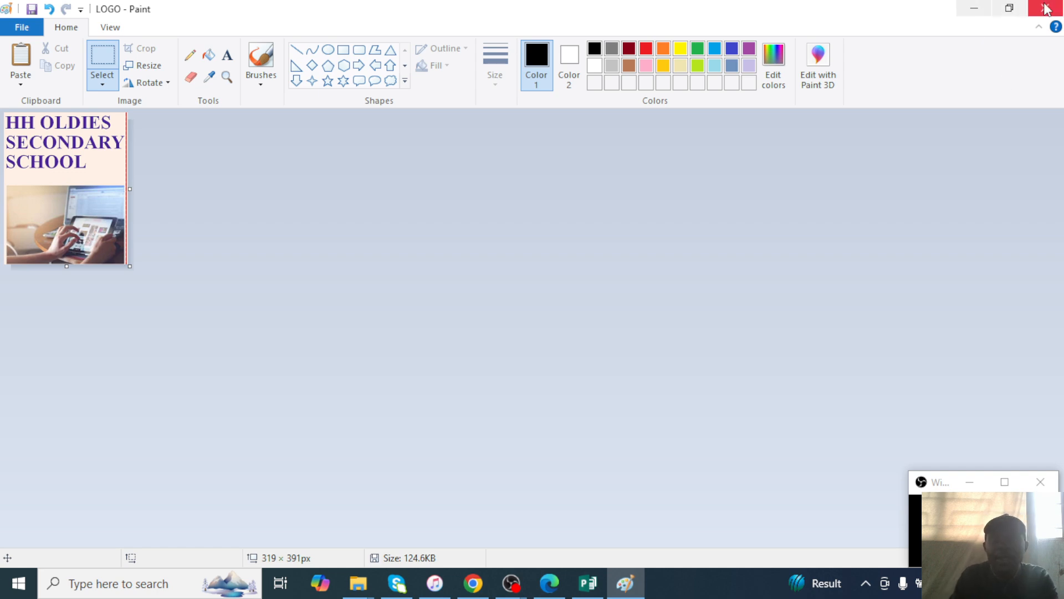
{"action": "left_click", "coordinate": [1046, 9]}
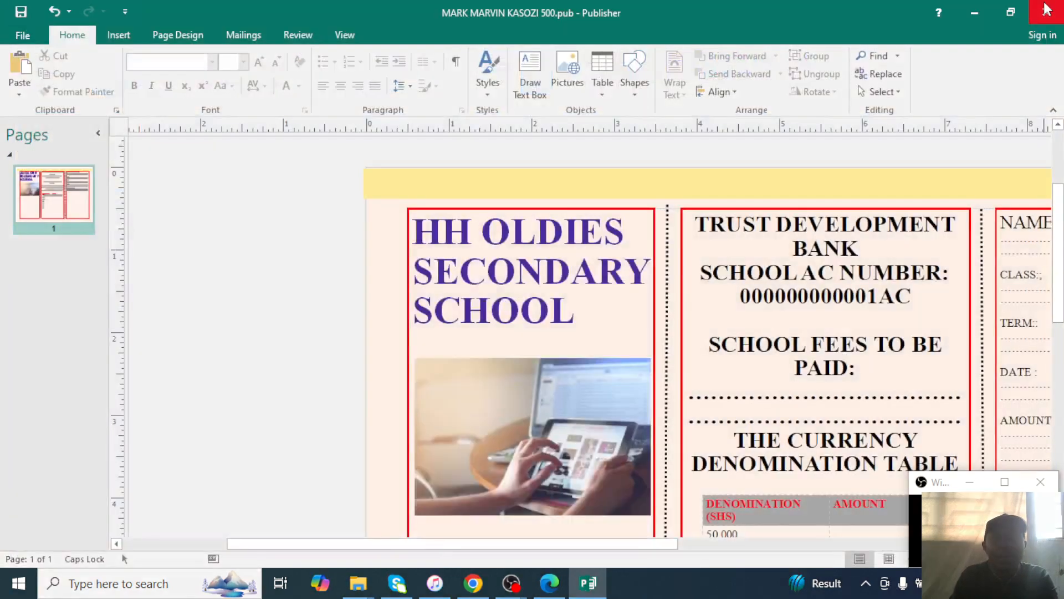
Copy the LOGO image from S6 UNEB GUIDES > ICT PAPER 2 in File Explorer.
{"action": "left_click", "coordinate": [975, 10]}
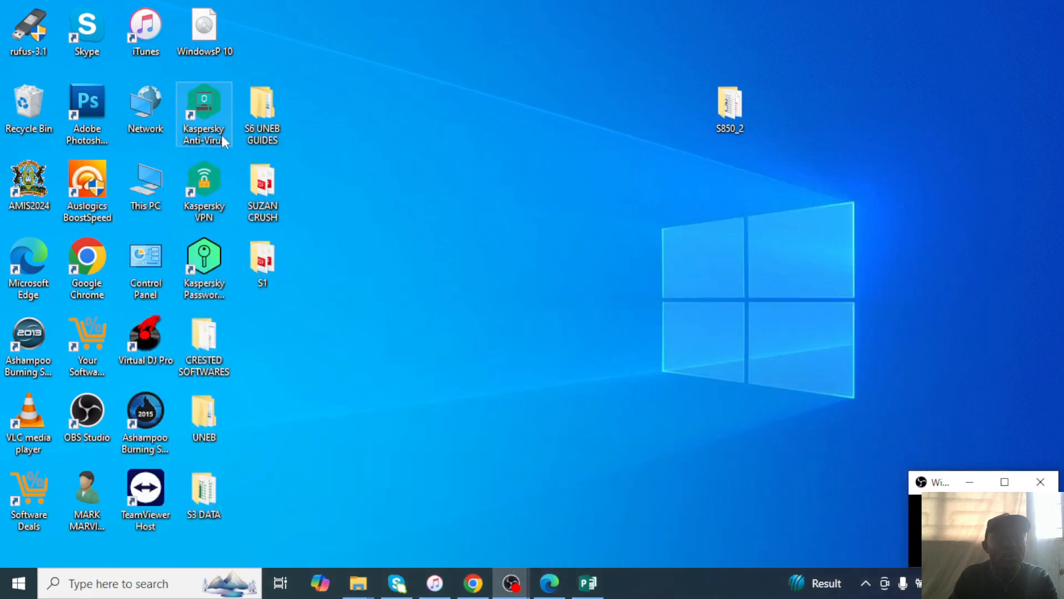
{"action": "double_click", "coordinate": [270, 132]}
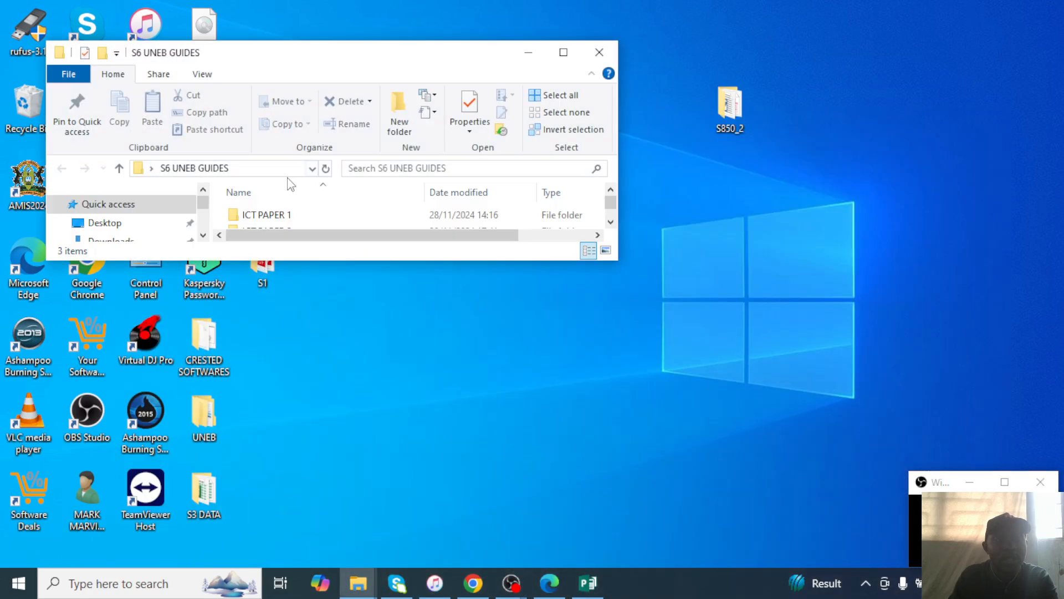
{"action": "left_click", "coordinate": [562, 52]}
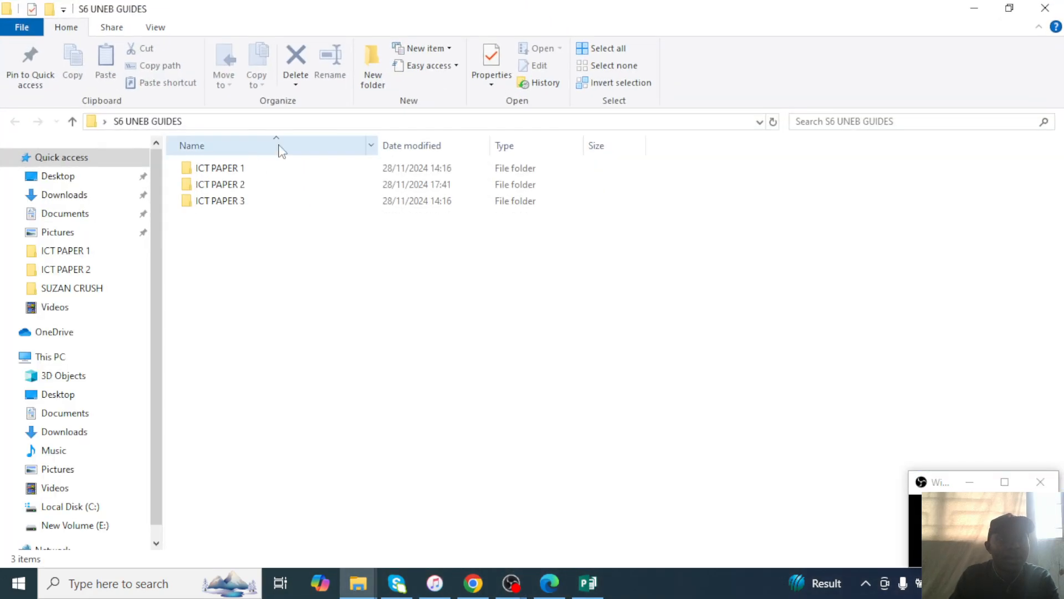
{"action": "double_click", "coordinate": [244, 184]}
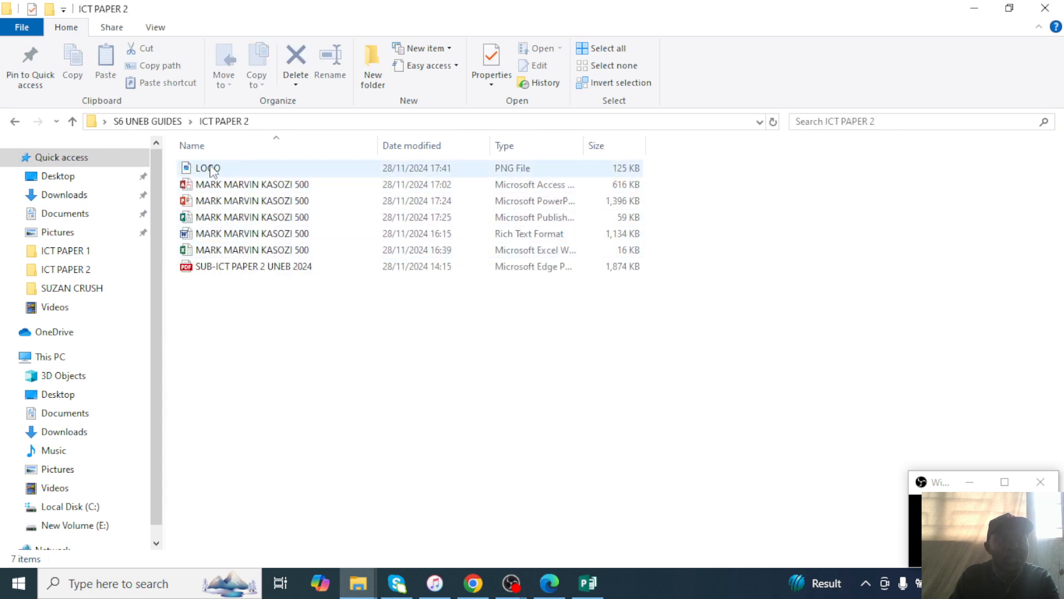
{"action": "left_click", "coordinate": [211, 169]}
{"action": "right_click", "coordinate": [212, 171]}
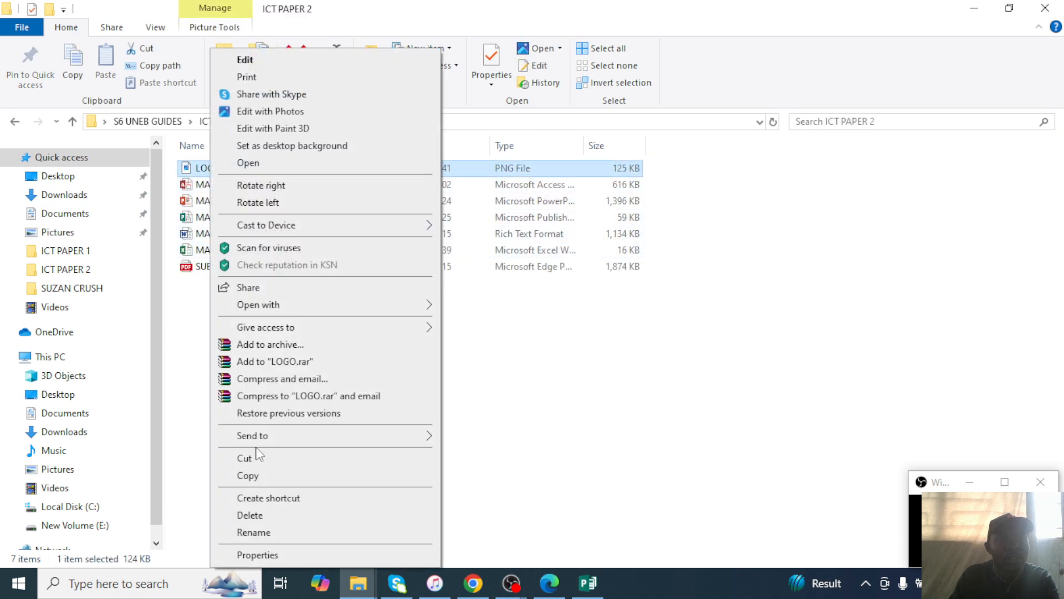
{"action": "left_click", "coordinate": [255, 478]}
{"action": "left_click", "coordinate": [588, 582]}
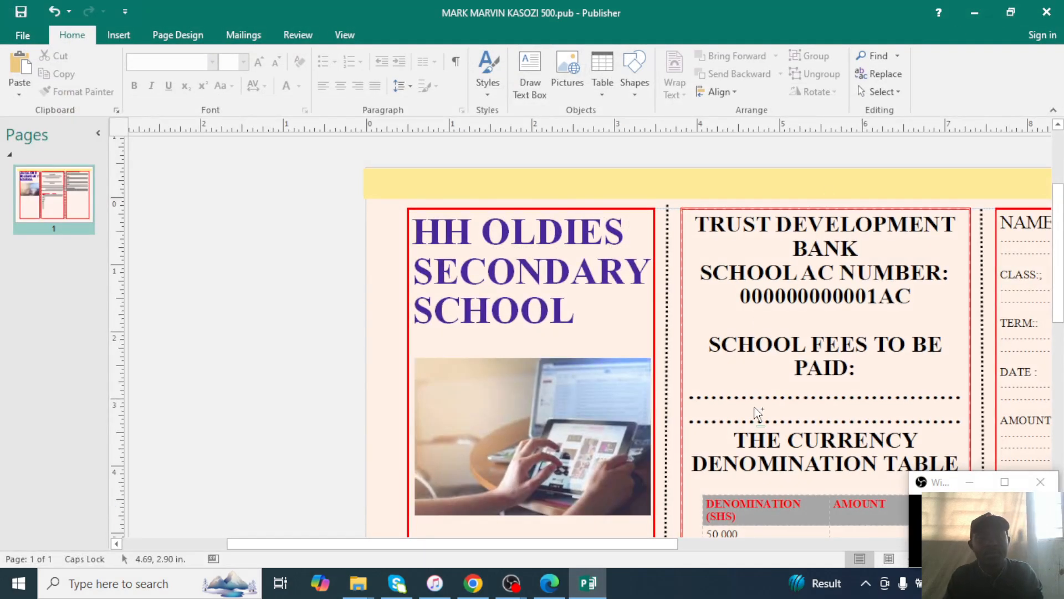
Paste the school logo and move and shrink it to fit the middle panel.
{"action": "scroll", "coordinate": [710, 399], "scroll_direction": "down", "scroll_amount": 3, "text": "ctrl"}
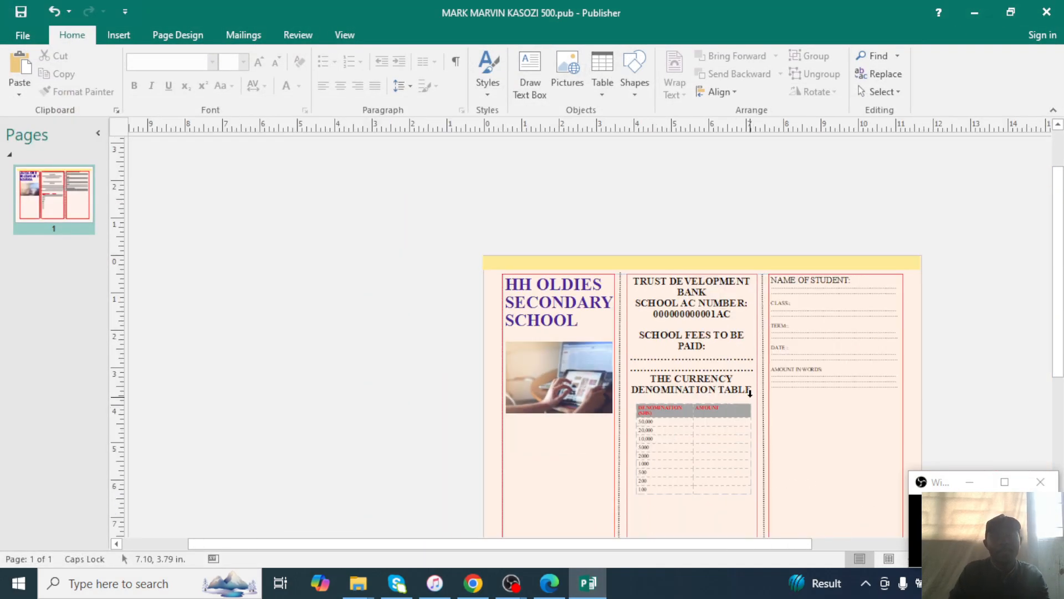
{"action": "right_click", "coordinate": [722, 393]}
{"action": "left_click", "coordinate": [754, 356]}
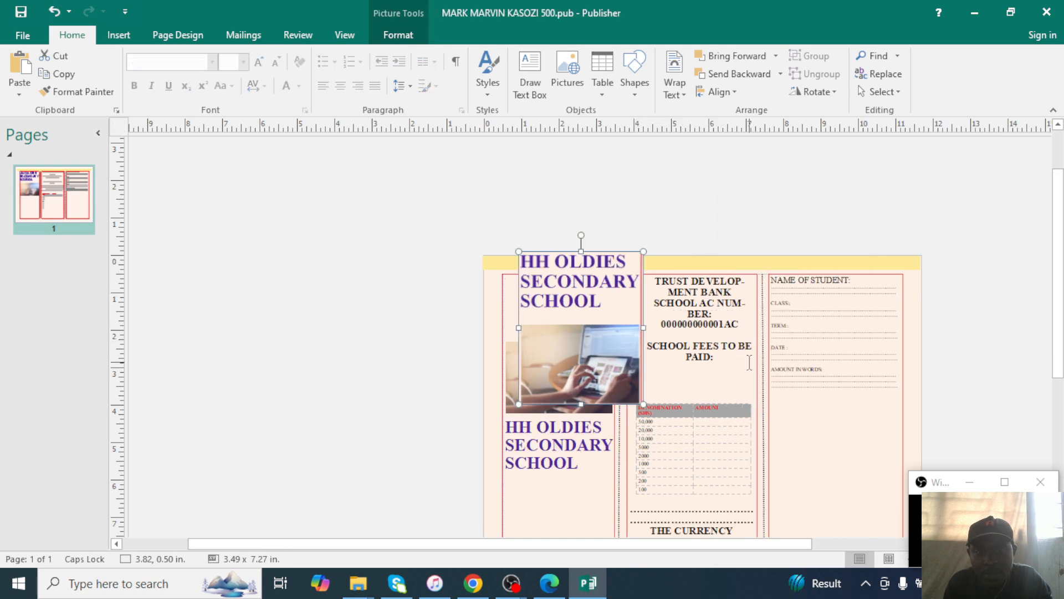
{"action": "left_click_drag", "start_coordinate": [608, 335], "coordinate": [728, 440]}
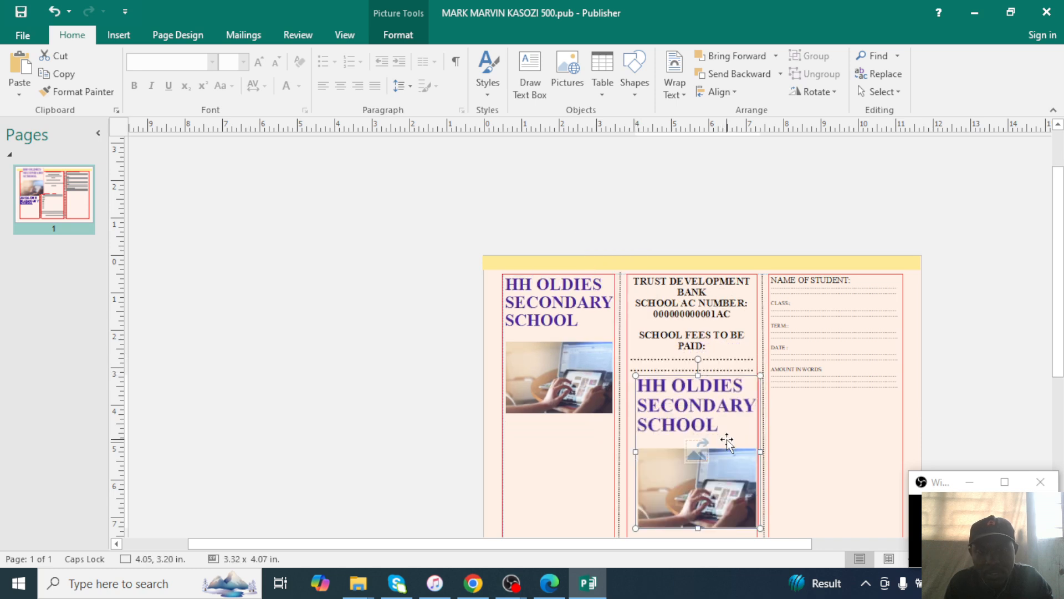
{"action": "left_click_drag", "start_coordinate": [754, 524], "coordinate": [745, 481]}
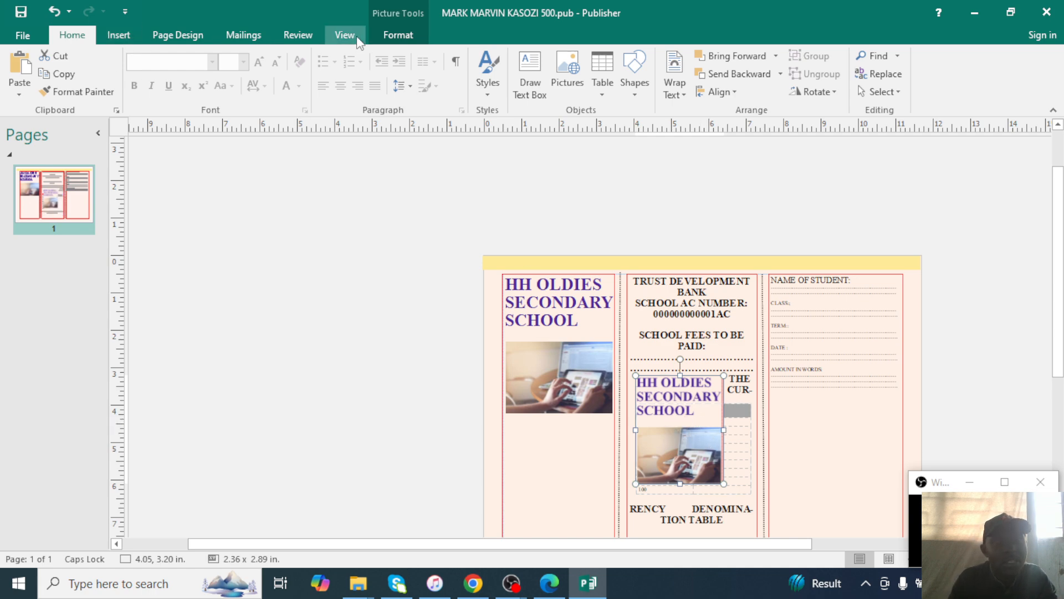
Recolor the logo to Washout, set its text wrapping, and send it to back.
{"action": "left_click", "coordinate": [378, 43]}
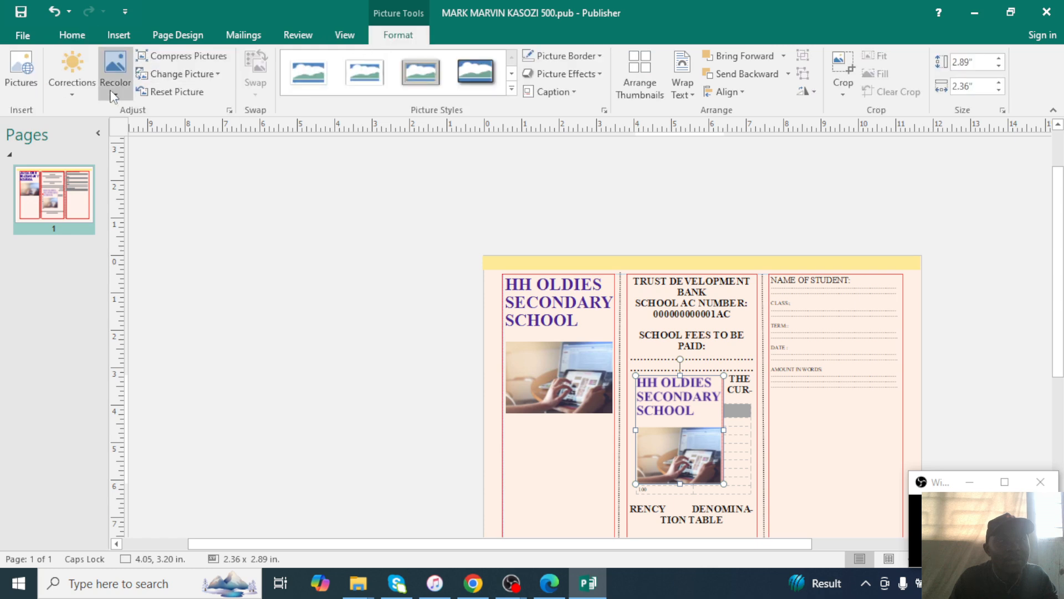
{"action": "left_click", "coordinate": [116, 71]}
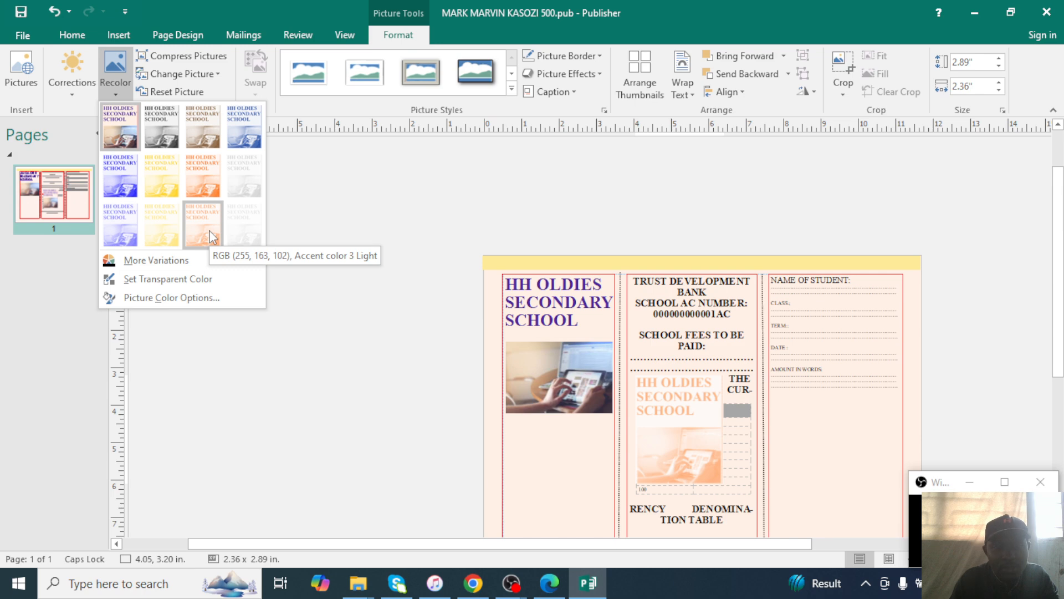
{"action": "left_click", "coordinate": [244, 183]}
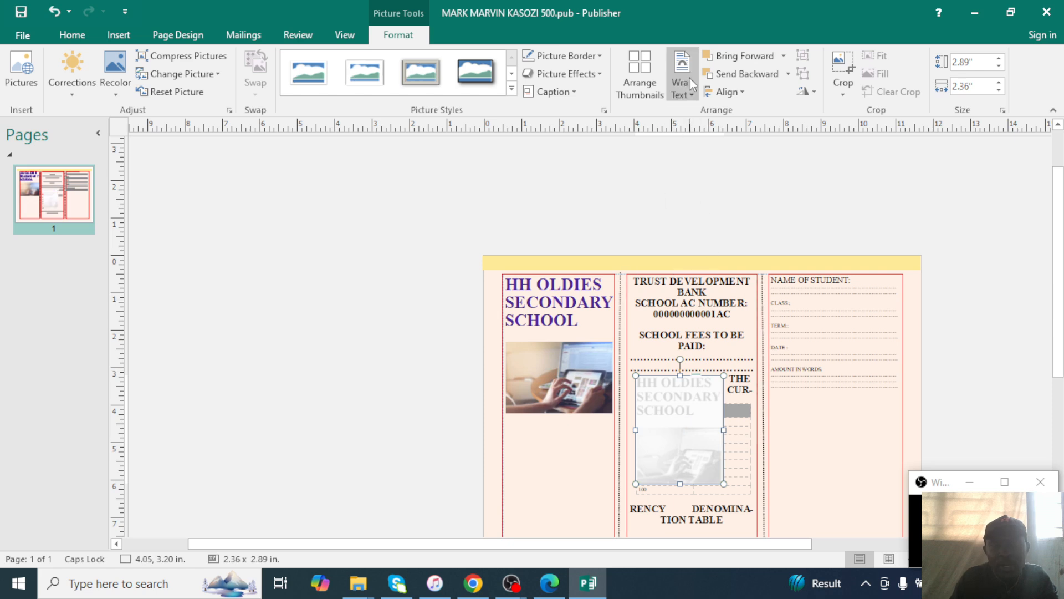
{"action": "left_click", "coordinate": [687, 97]}
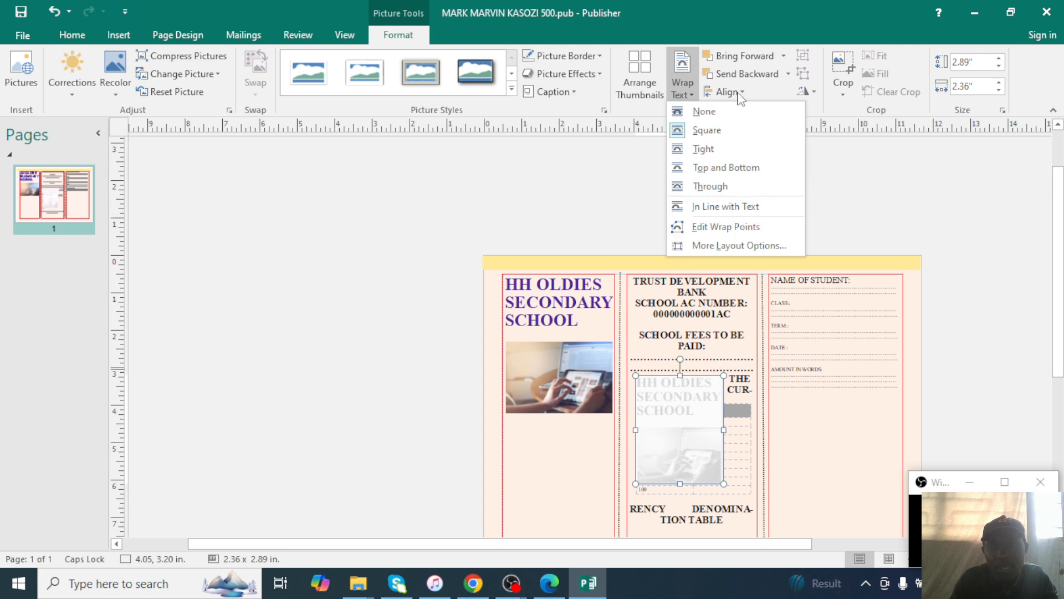
{"action": "left_click", "coordinate": [788, 73]}
{"action": "left_click", "coordinate": [787, 74]}
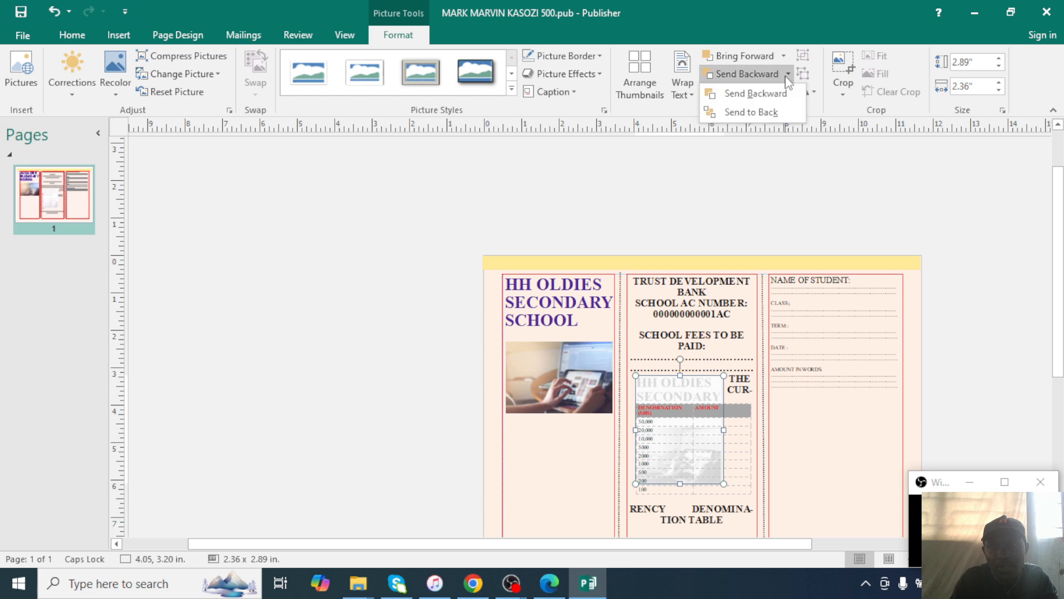
{"action": "left_click", "coordinate": [782, 112]}
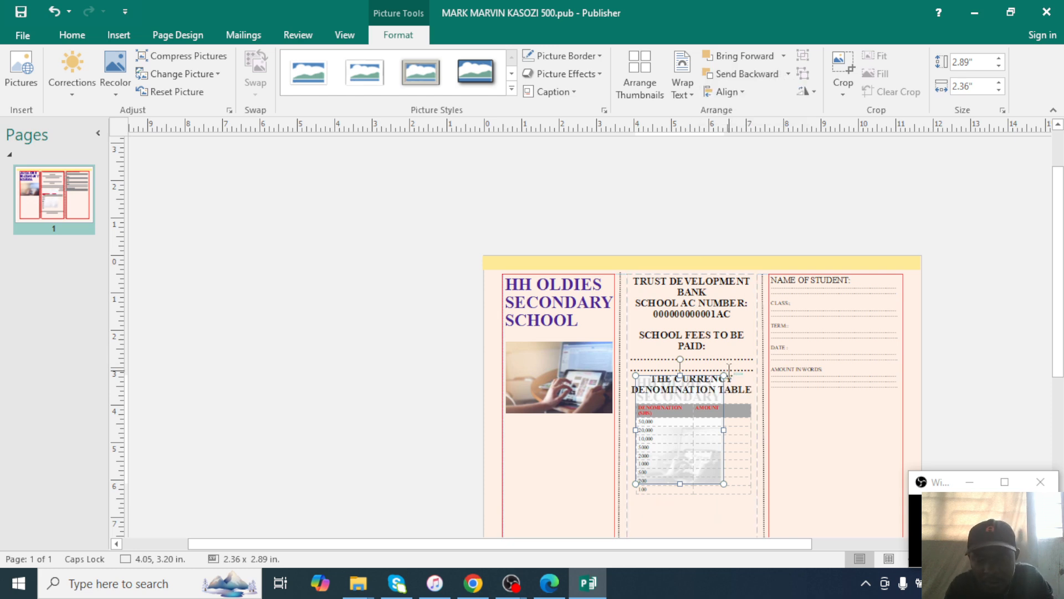
{"action": "left_click", "coordinate": [765, 167]}
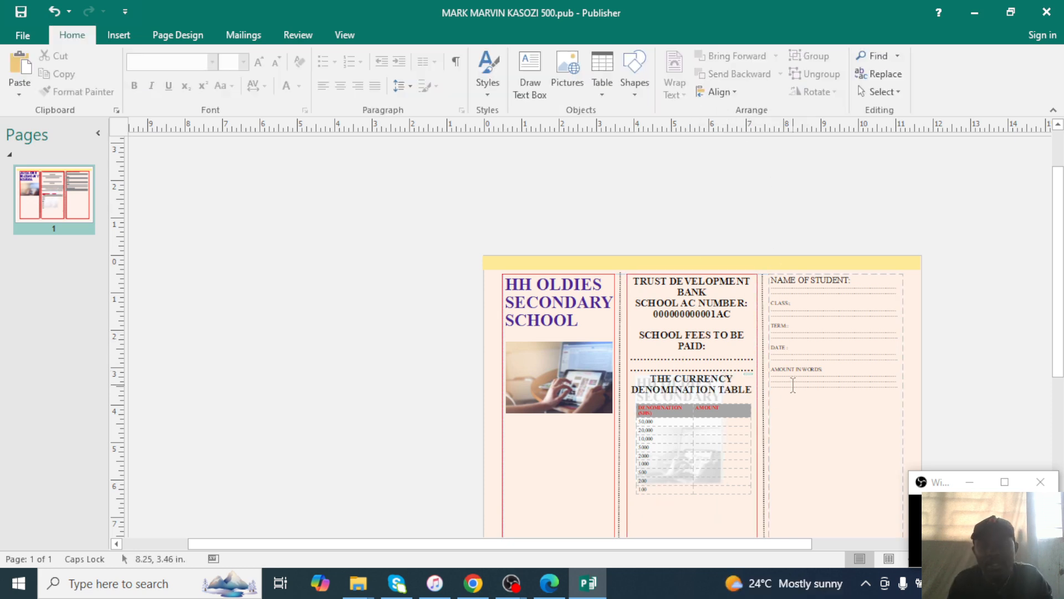
Paste another copy of the school logo and move it into the right panel.
{"action": "left_click", "coordinate": [813, 388]}
{"action": "key", "text": "ctrl+v"}
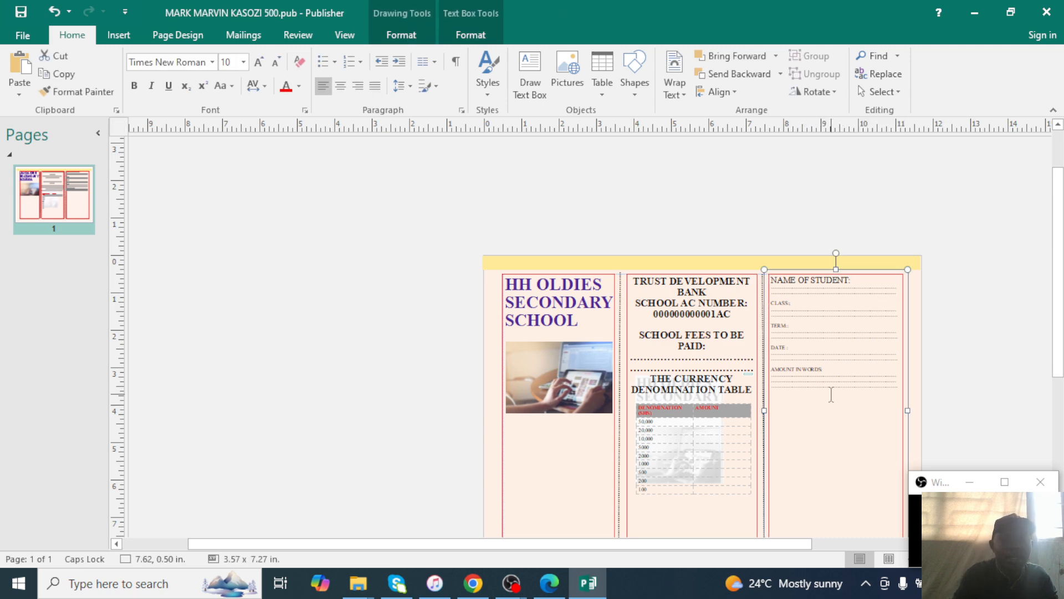
{"action": "left_click_drag", "start_coordinate": [625, 274], "coordinate": [886, 348]}
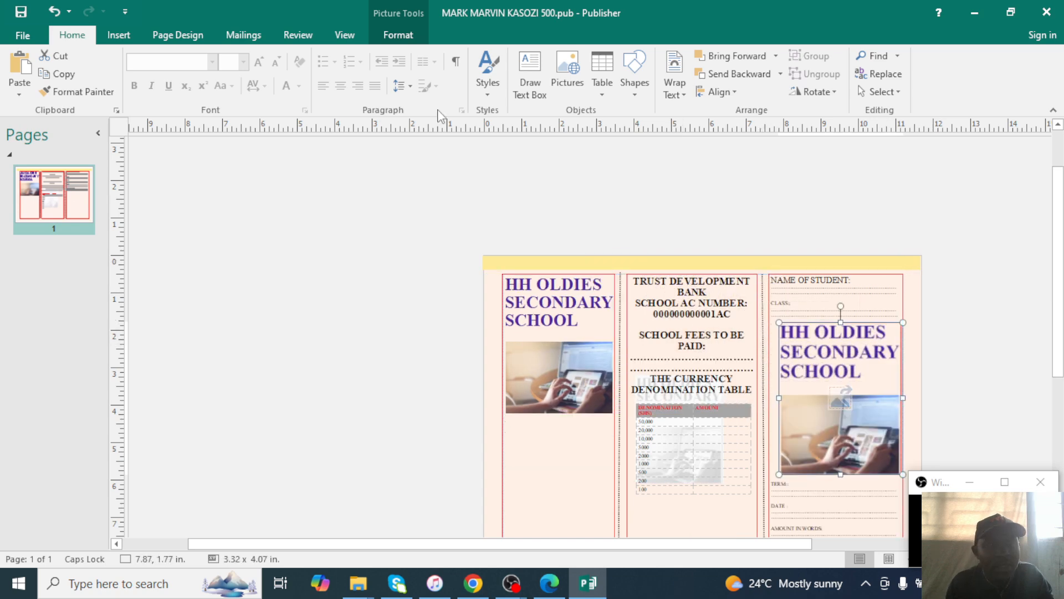
Apply the brightest washed-out Corrections preset to the logo and send it to back.
{"action": "left_click", "coordinate": [398, 35]}
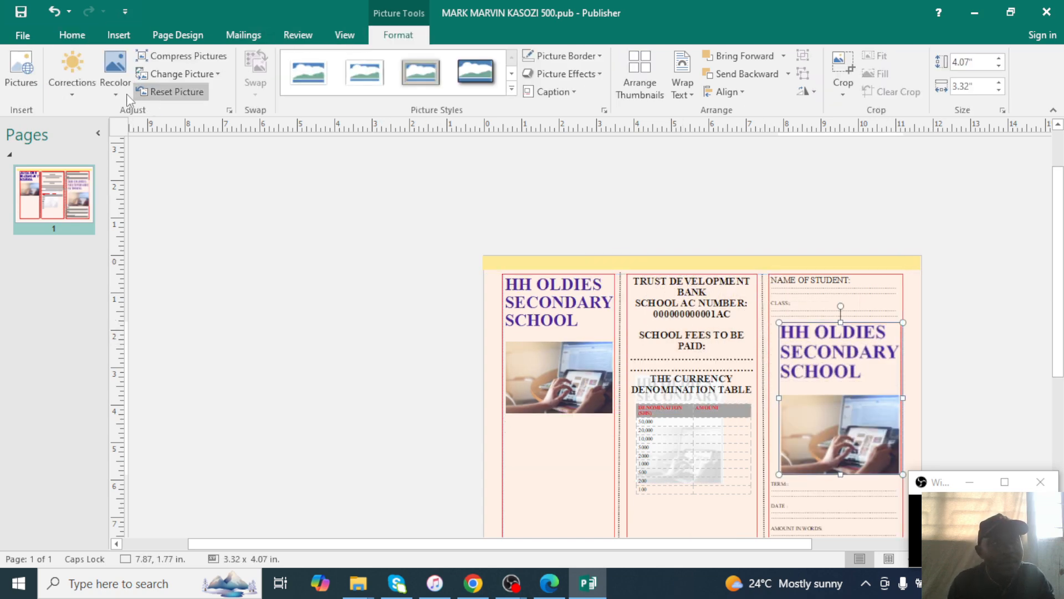
{"action": "left_click", "coordinate": [72, 69]}
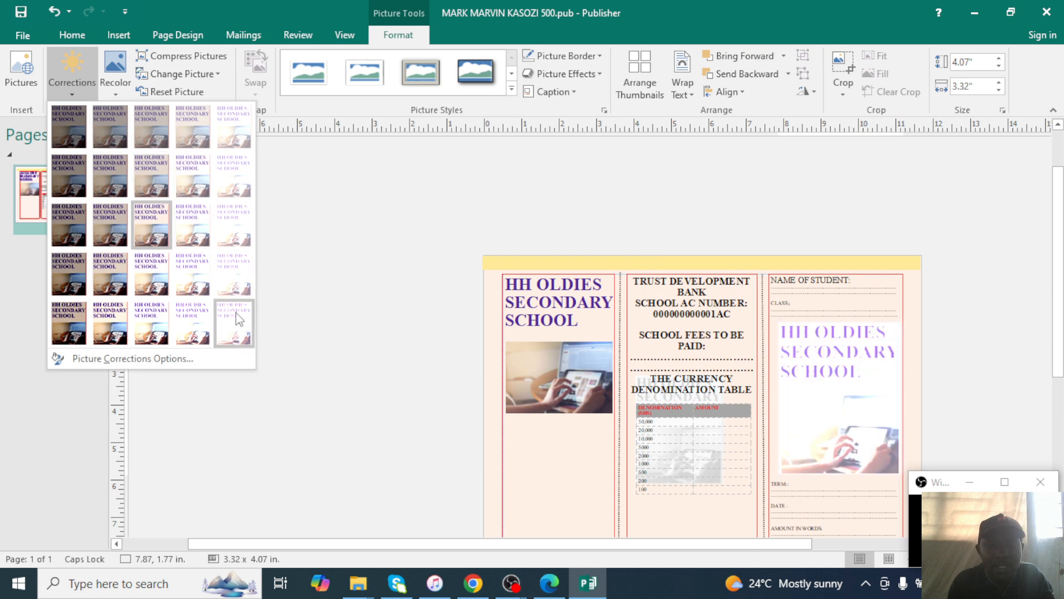
{"action": "left_click", "coordinate": [235, 335]}
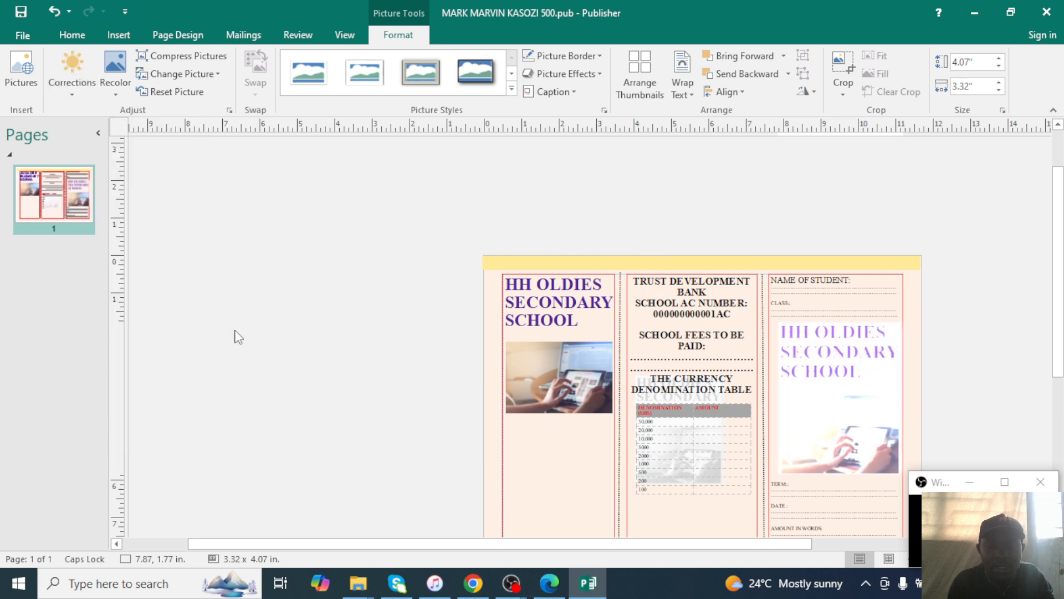
{"action": "left_click", "coordinate": [787, 74]}
{"action": "left_click", "coordinate": [752, 112]}
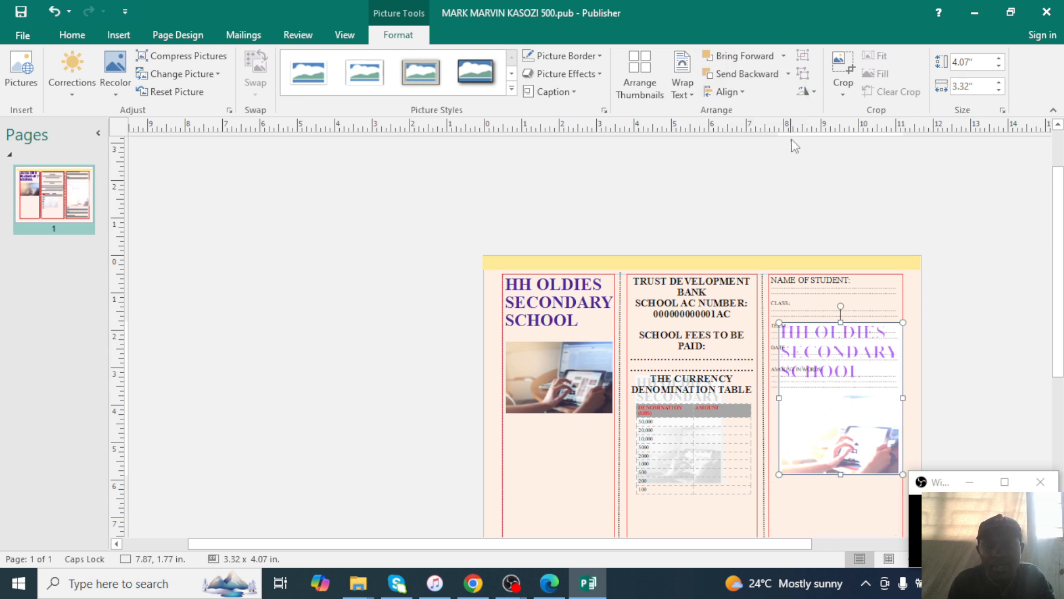
{"action": "left_click", "coordinate": [912, 410]}
Scroll and pan across the finished bank slip to review it.
{"action": "scroll", "coordinate": [904, 421], "scroll_direction": "down", "scroll_amount": 5}
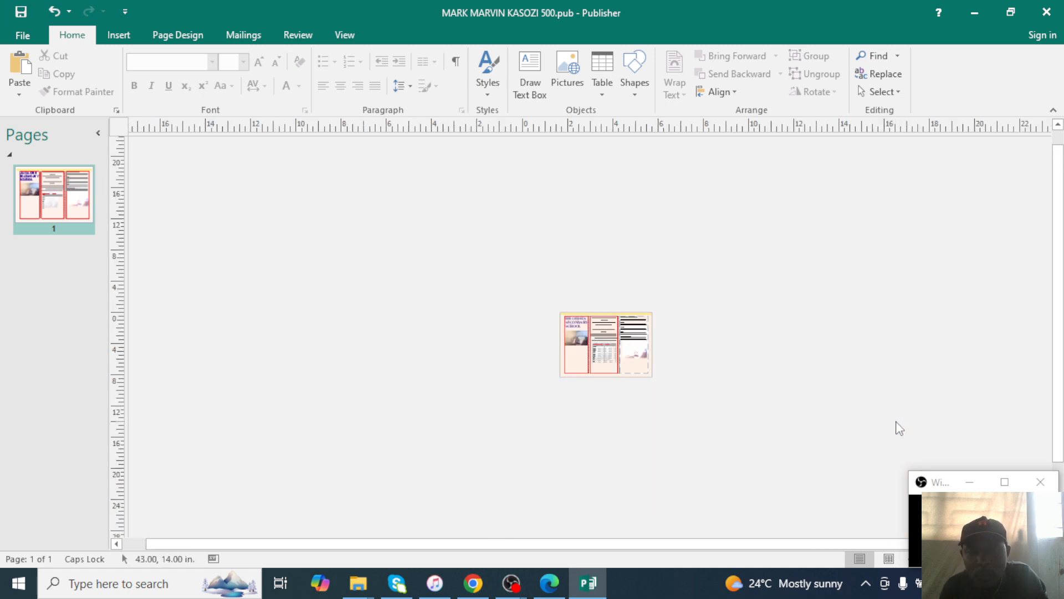
{"action": "scroll", "coordinate": [898, 427], "scroll_direction": "up", "scroll_amount": 8}
{"action": "scroll", "coordinate": [896, 424], "scroll_direction": "down", "scroll_amount": 3}
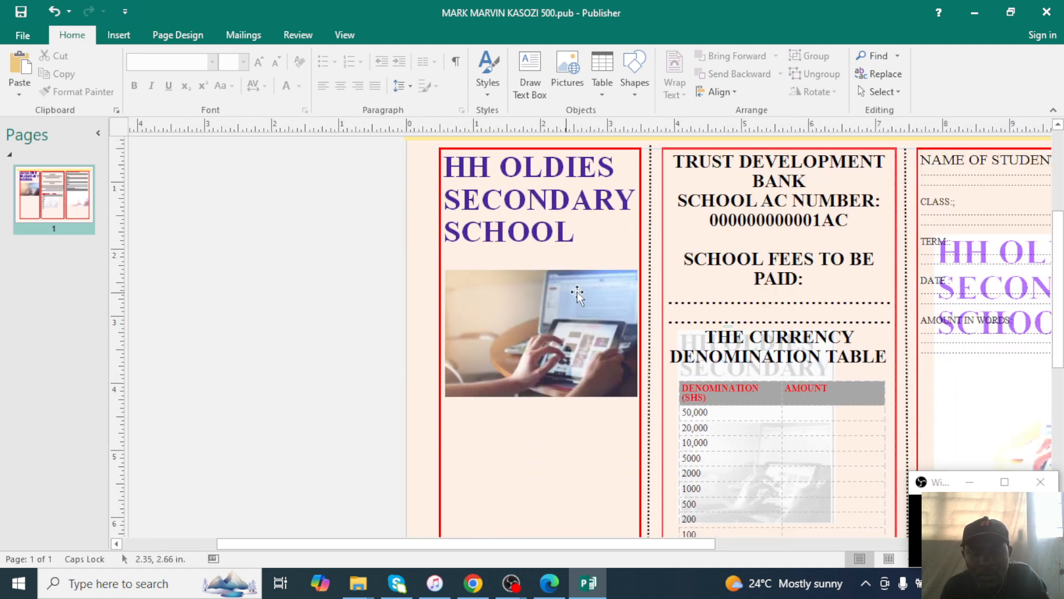
{"action": "scroll", "coordinate": [781, 340], "scroll_direction": "down", "scroll_amount": 2}
{"action": "scroll", "coordinate": [814, 367], "scroll_direction": "up", "scroll_amount": 1}
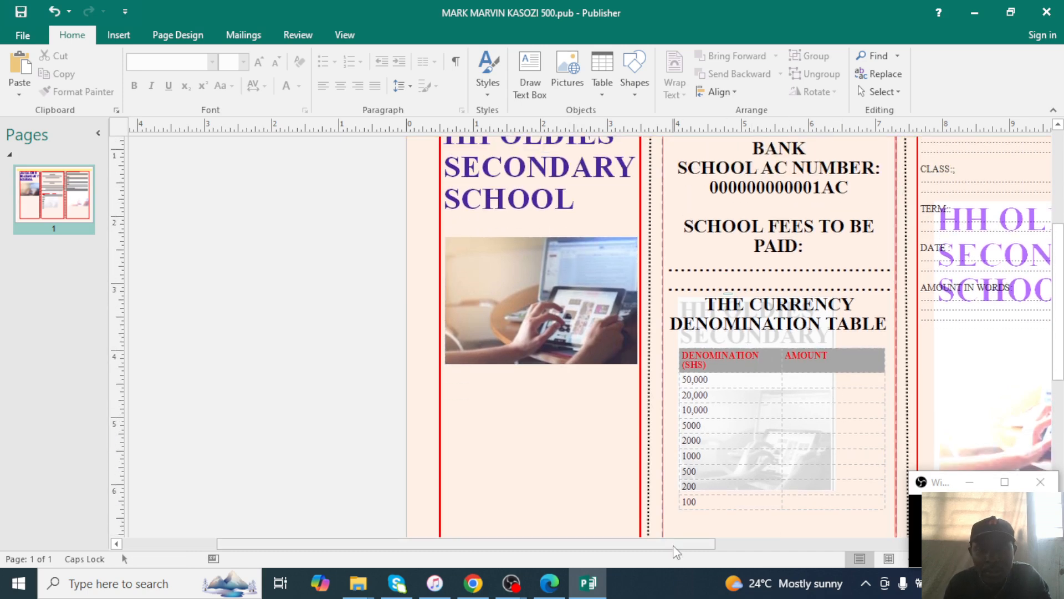
{"action": "left_click_drag", "start_coordinate": [673, 544], "coordinate": [807, 545]}
{"action": "scroll", "coordinate": [805, 317], "scroll_direction": "down", "scroll_amount": 2}
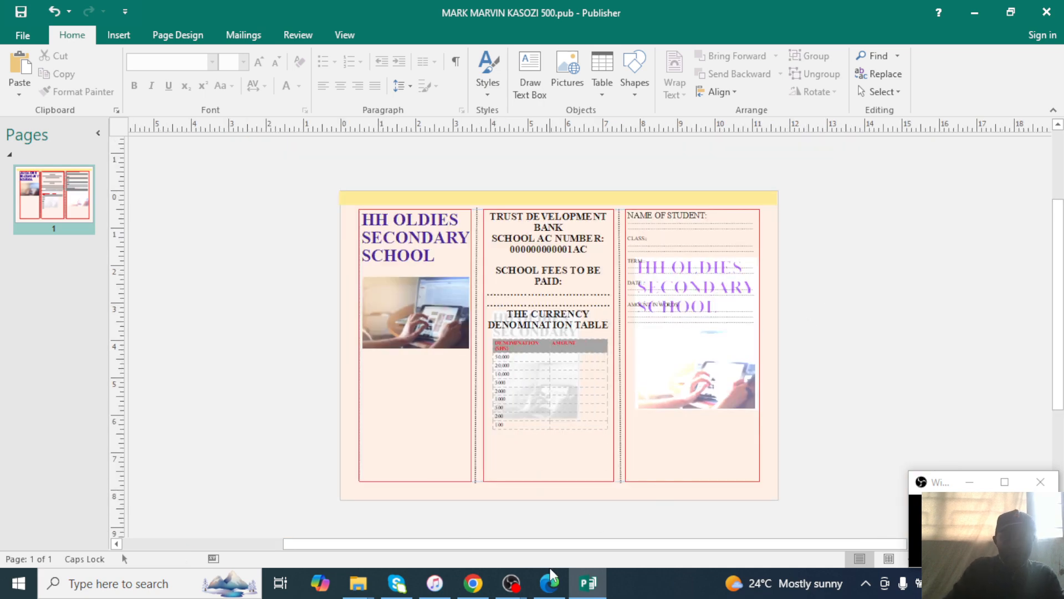
Check the task sheet PDF in Edge, then open Publisher's File Info page.
{"action": "left_click", "coordinate": [551, 582]}
{"action": "left_click", "coordinate": [552, 588]}
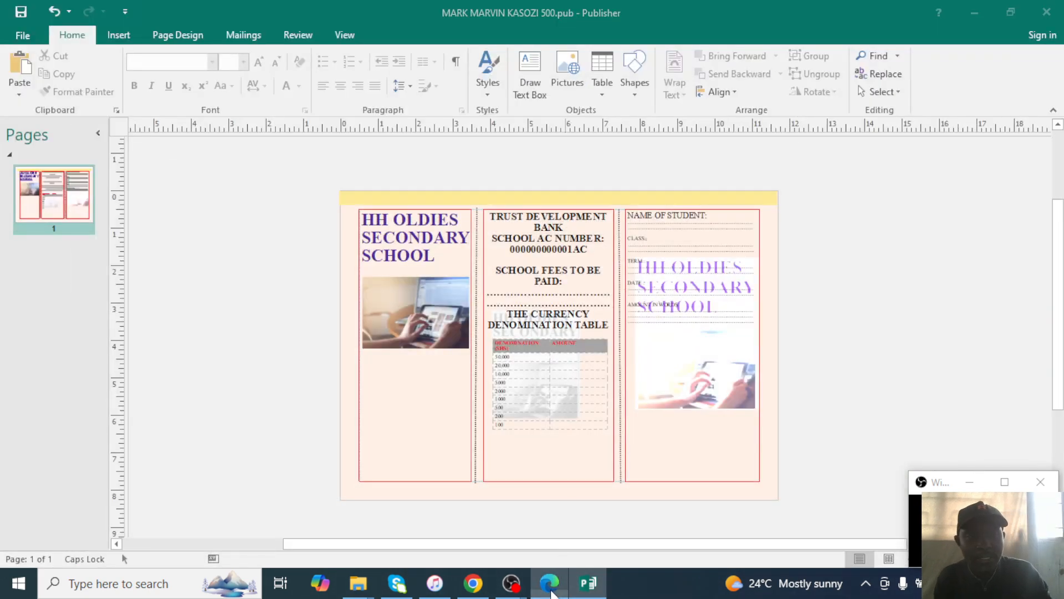
{"action": "left_click", "coordinate": [550, 585]}
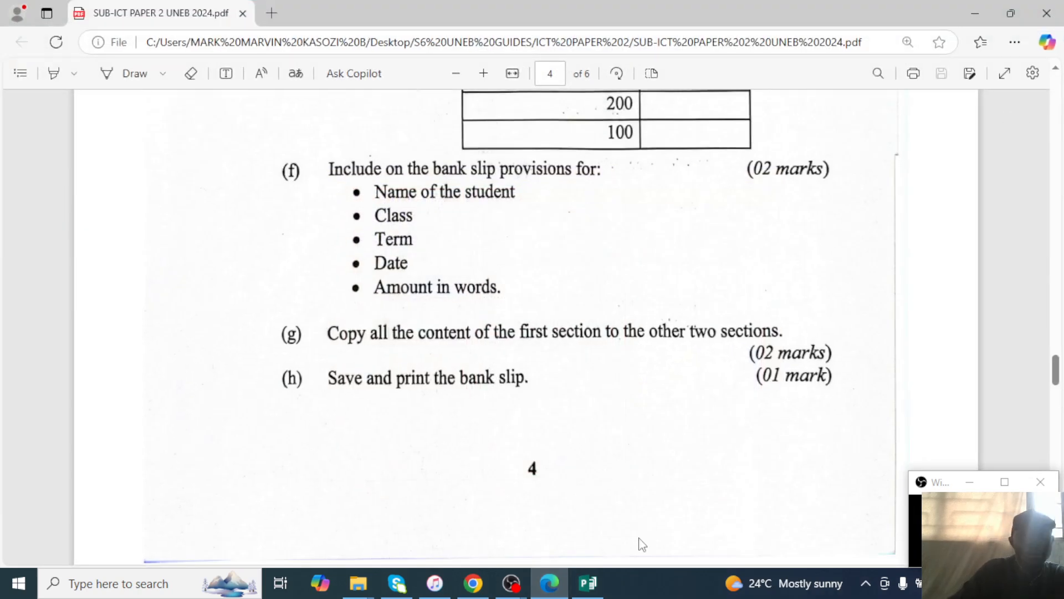
{"action": "left_click", "coordinate": [978, 10]}
{"action": "left_click", "coordinate": [28, 38]}
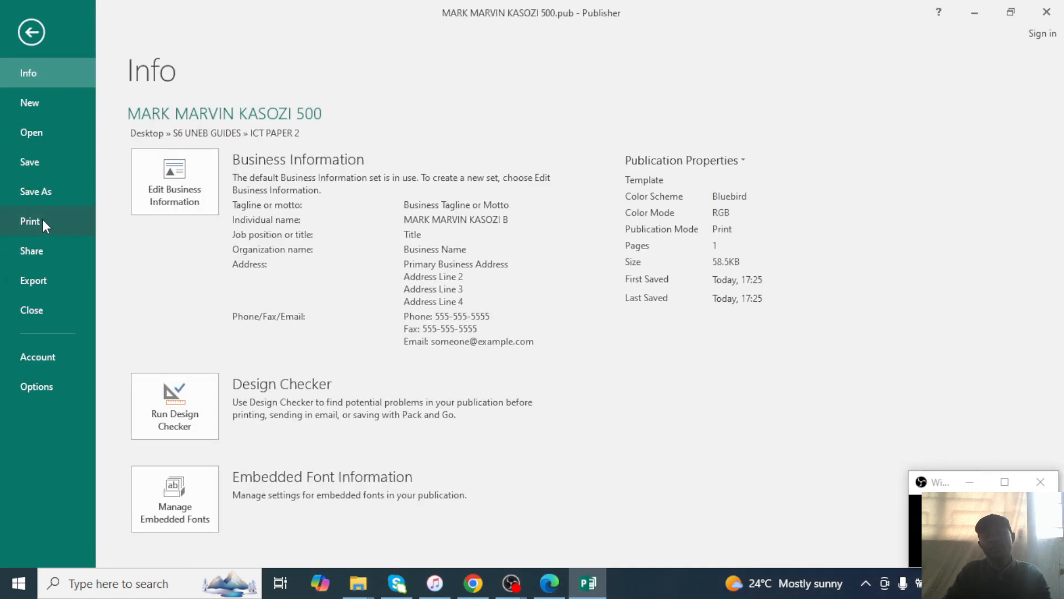
Change the print paper size from Letter to A4 and go to Save As.
{"action": "left_click", "coordinate": [49, 224]}
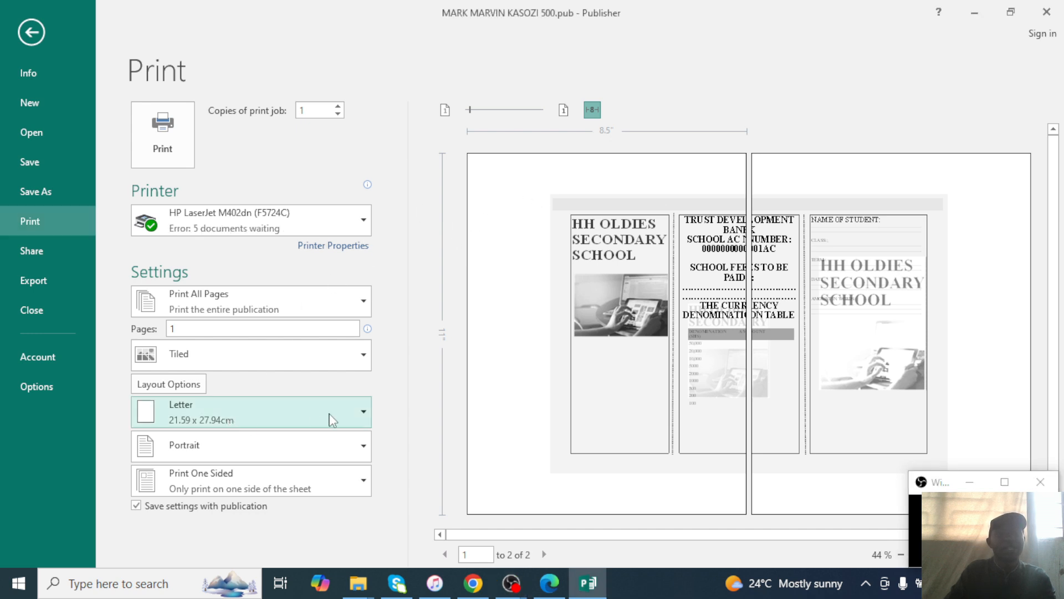
{"action": "left_click", "coordinate": [363, 417]}
{"action": "left_click", "coordinate": [194, 497]}
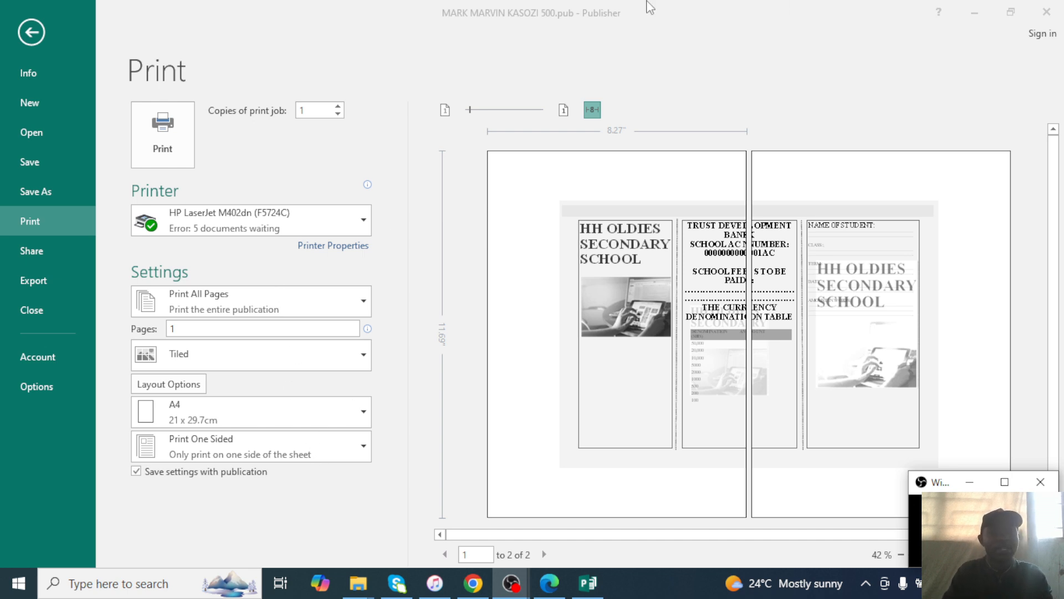
{"action": "left_click", "coordinate": [35, 34]}
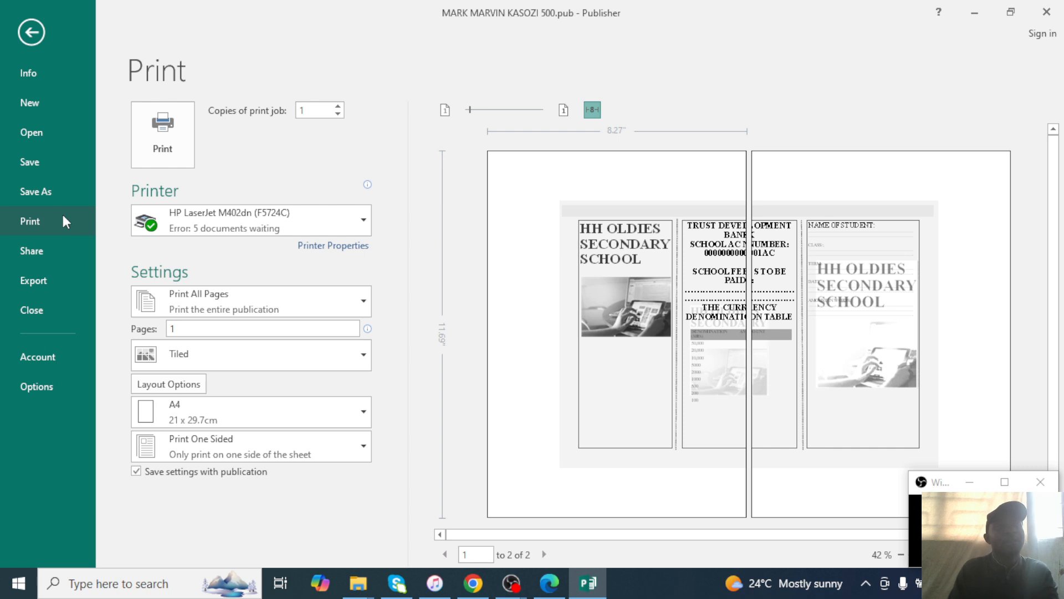
{"action": "left_click", "coordinate": [55, 190]}
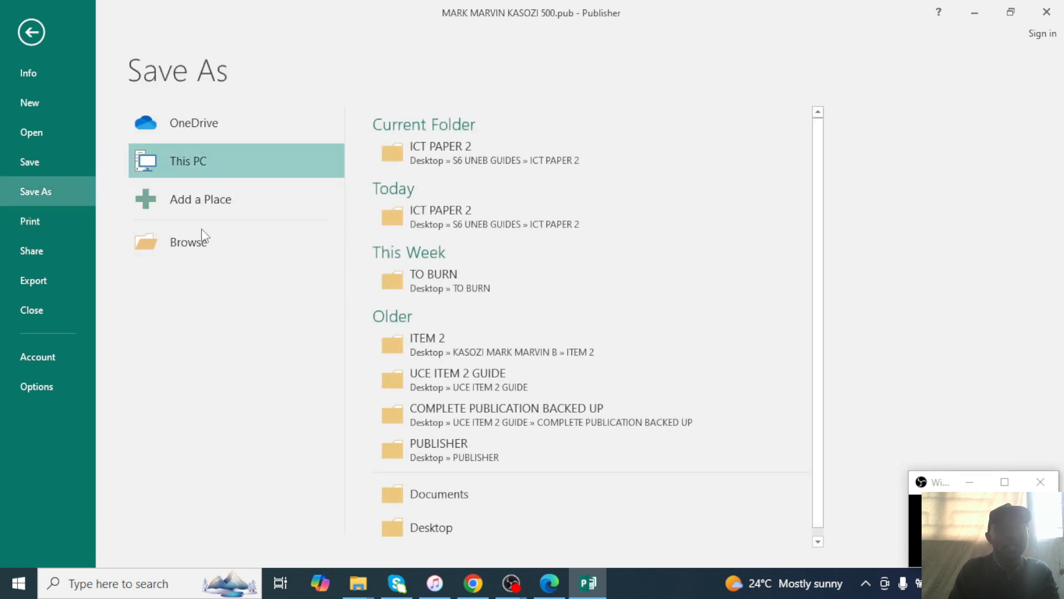
Browse to Desktop > S6 UNEB GUIDES > ICT PAPER 2 and append (IMAGE) to the file name.
{"action": "left_click", "coordinate": [237, 252]}
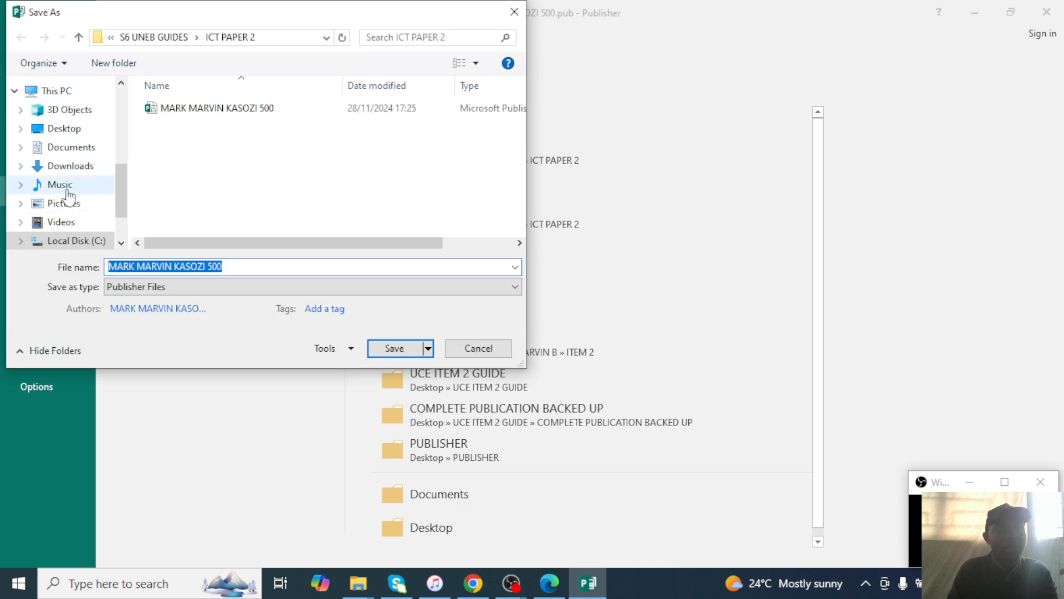
{"action": "left_click", "coordinate": [65, 130]}
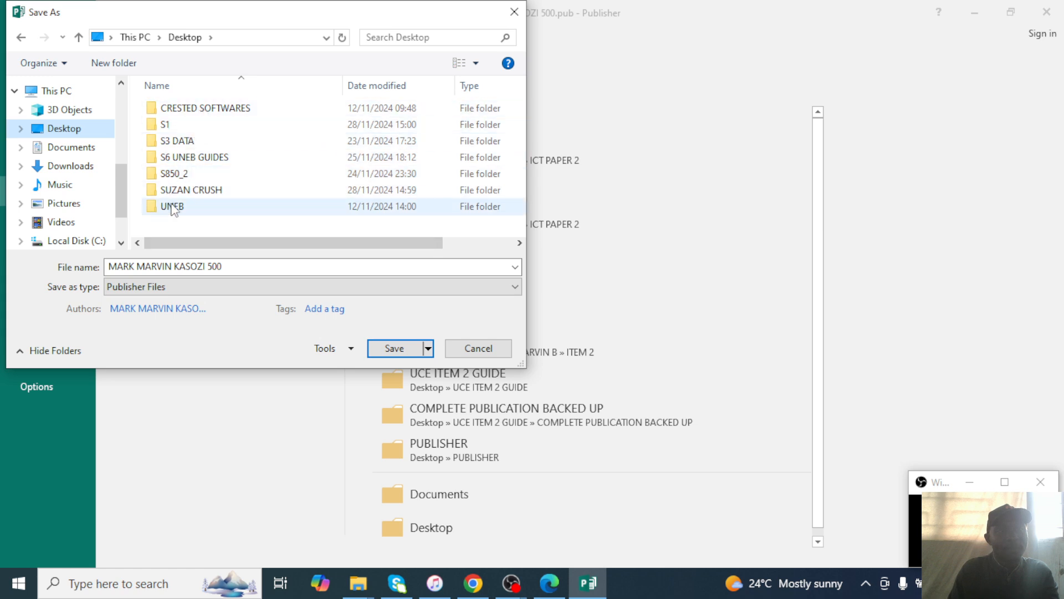
{"action": "double_click", "coordinate": [188, 158]}
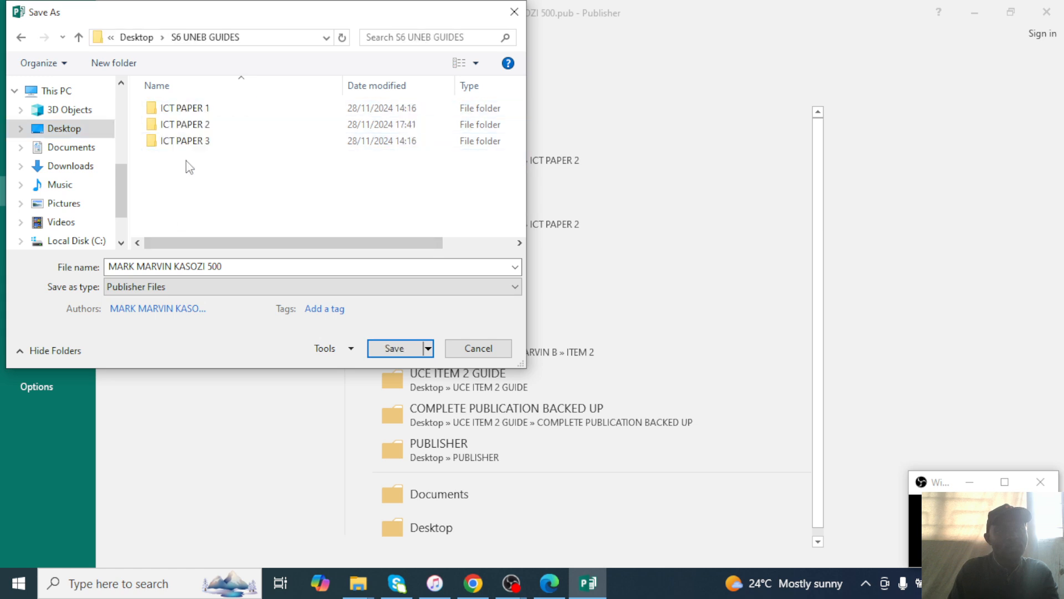
{"action": "double_click", "coordinate": [194, 124]}
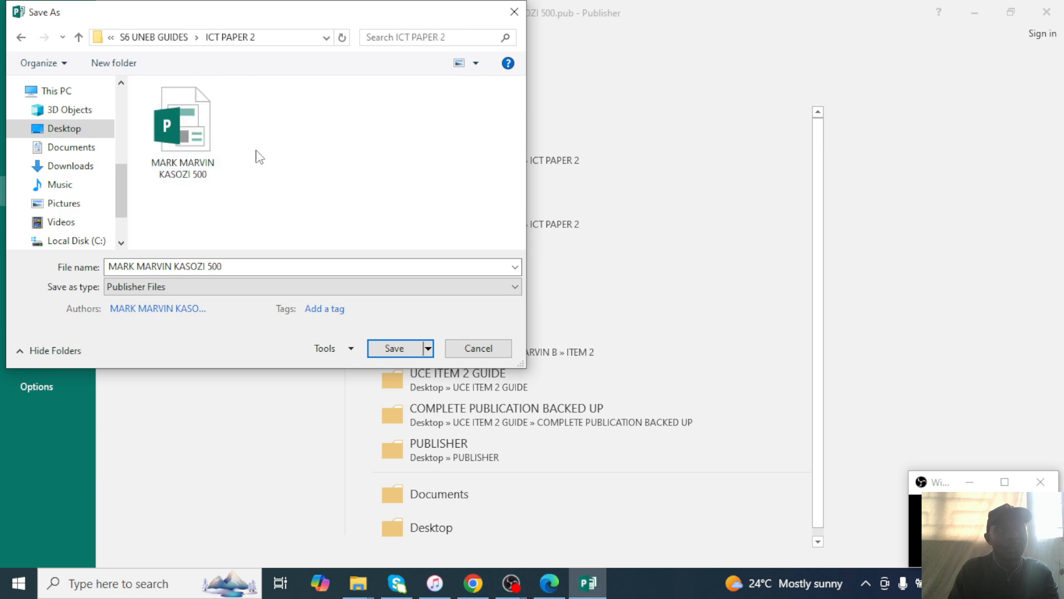
{"action": "left_click", "coordinate": [241, 268]}
{"action": "double_click", "coordinate": [242, 267]}
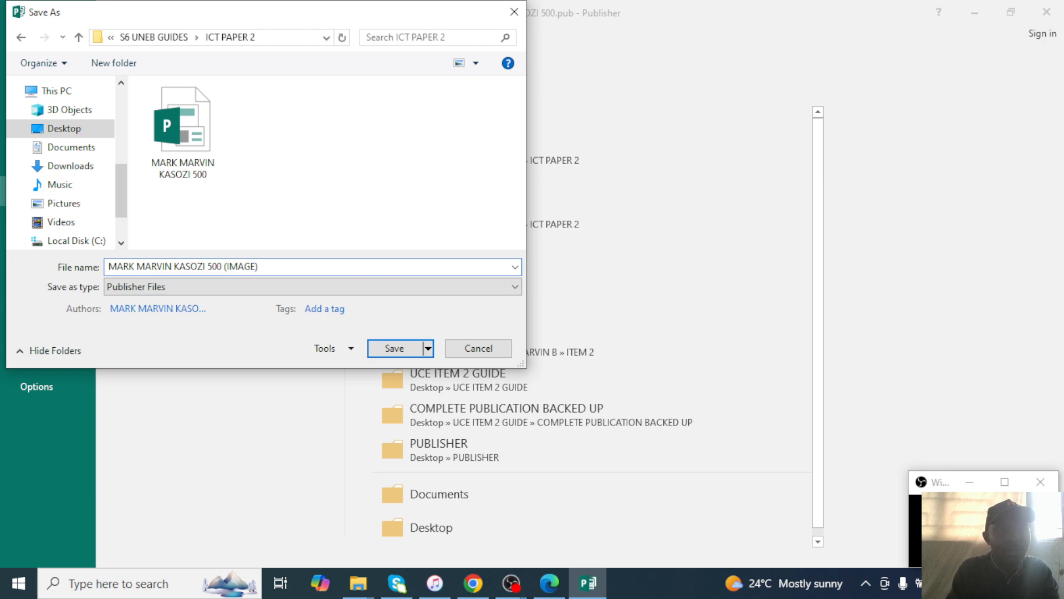
Save the bank slip as a JPEG, then close Publisher, saving the publication.
{"action": "left_click", "coordinate": [199, 288]}
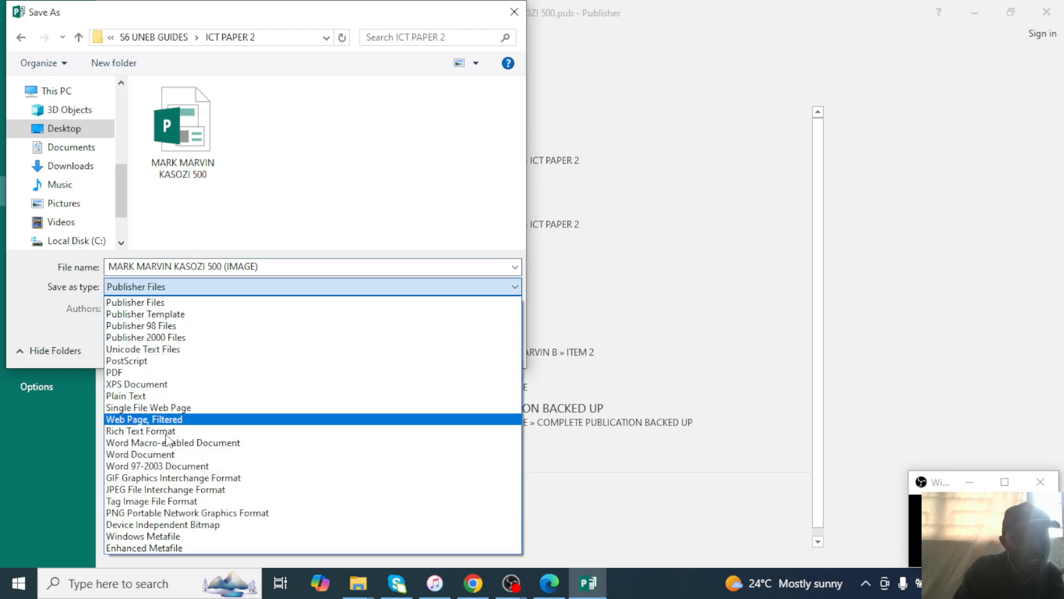
{"action": "left_click", "coordinate": [145, 491]}
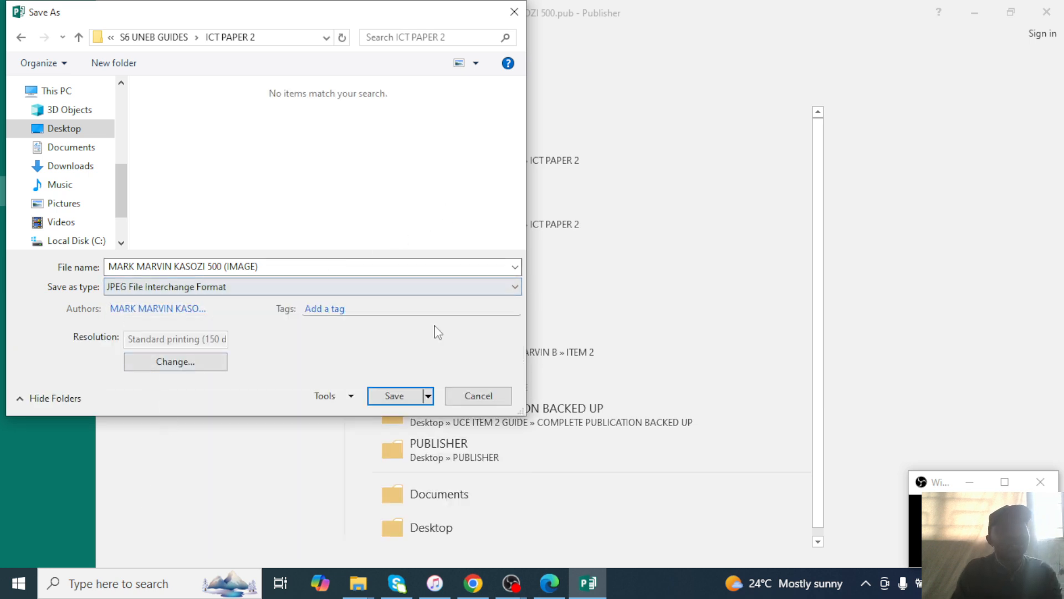
{"action": "left_click", "coordinate": [397, 395]}
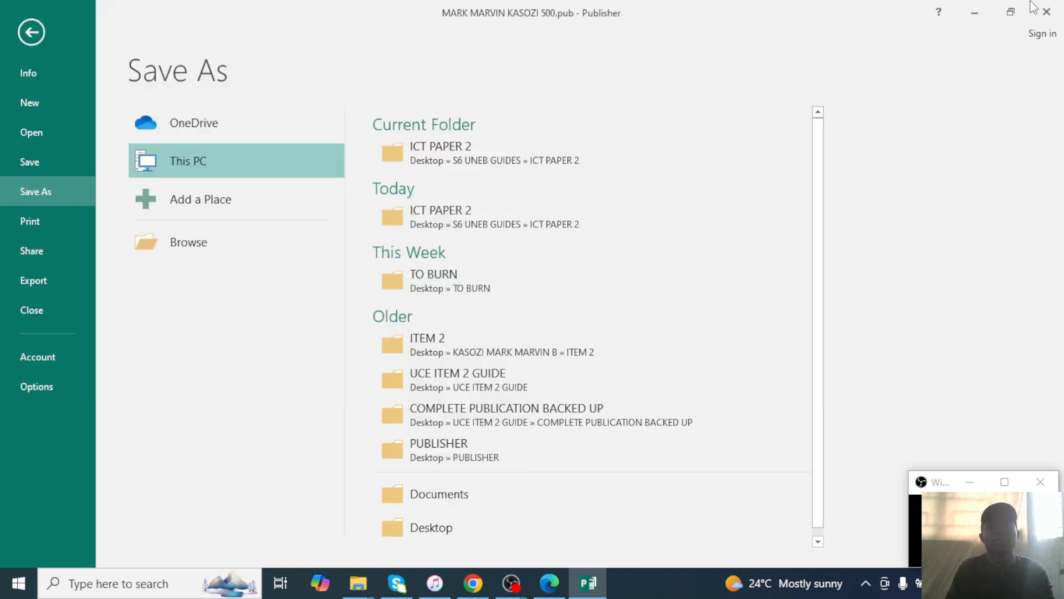
{"action": "left_click", "coordinate": [1050, 12]}
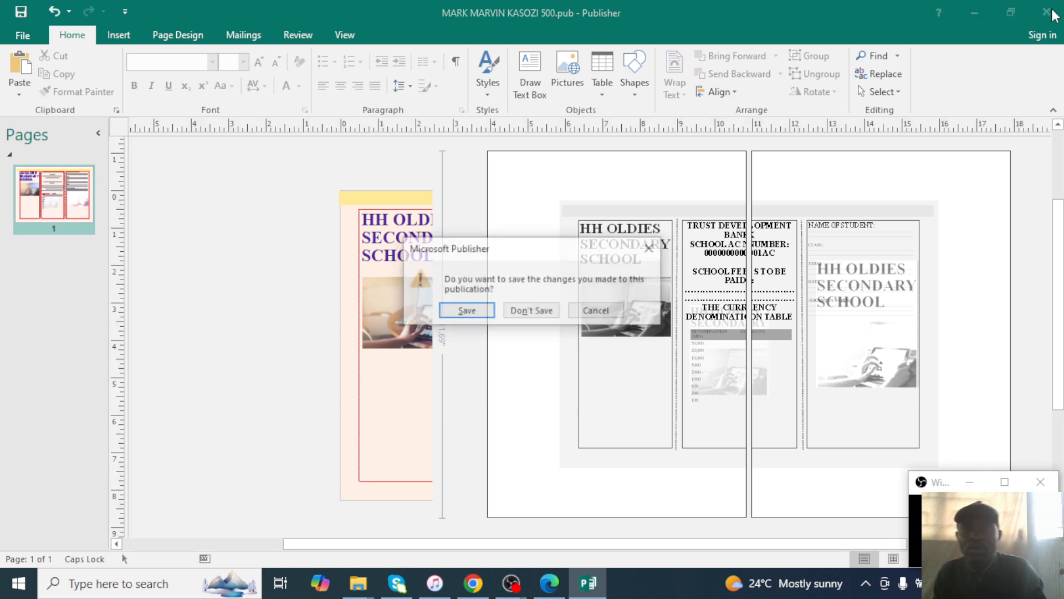
{"action": "left_click", "coordinate": [465, 311]}
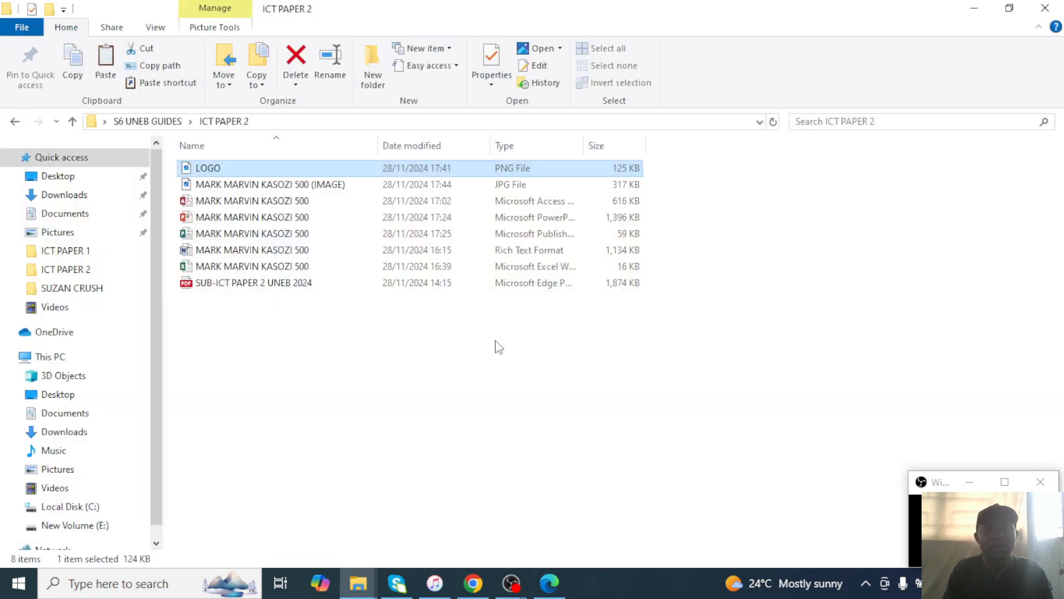
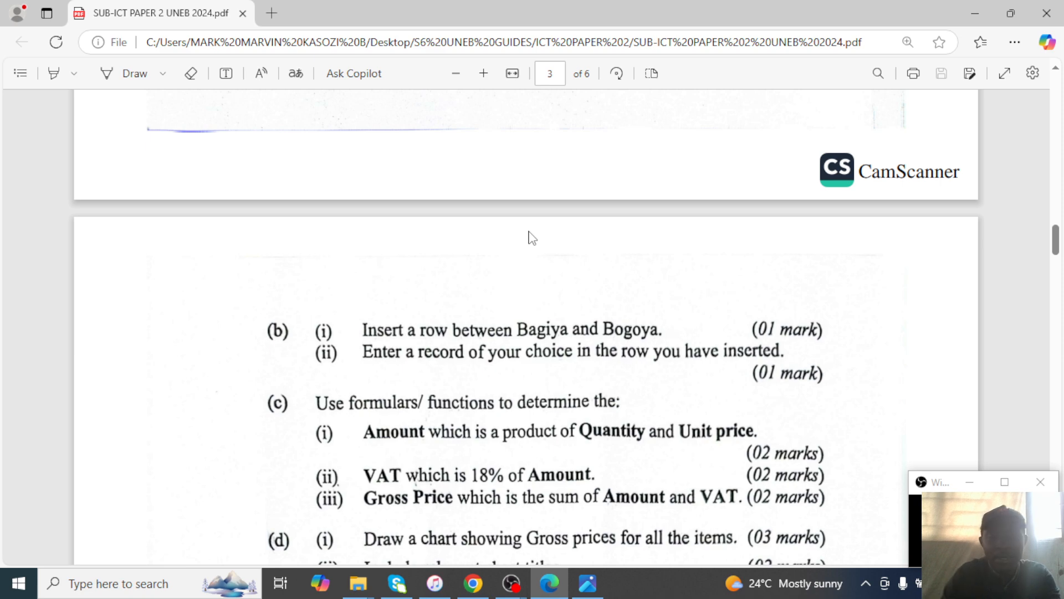
Check the photo size list in the brochure image's print settings, cancel printing and quit Photos.
{"action": "left_click", "coordinate": [588, 582]}
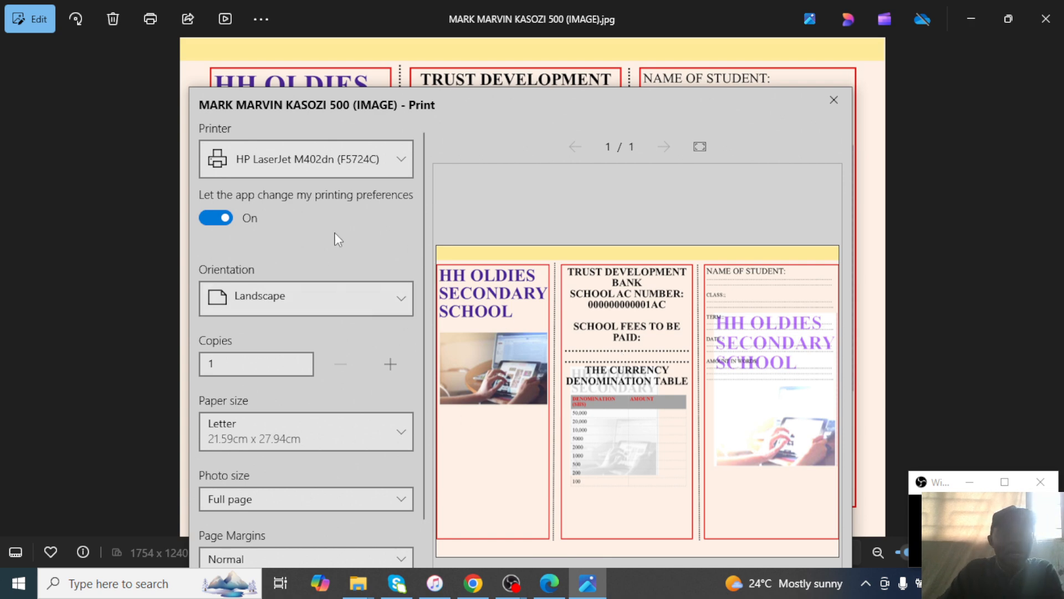
{"action": "left_click_drag", "start_coordinate": [782, 94], "coordinate": [828, 78]}
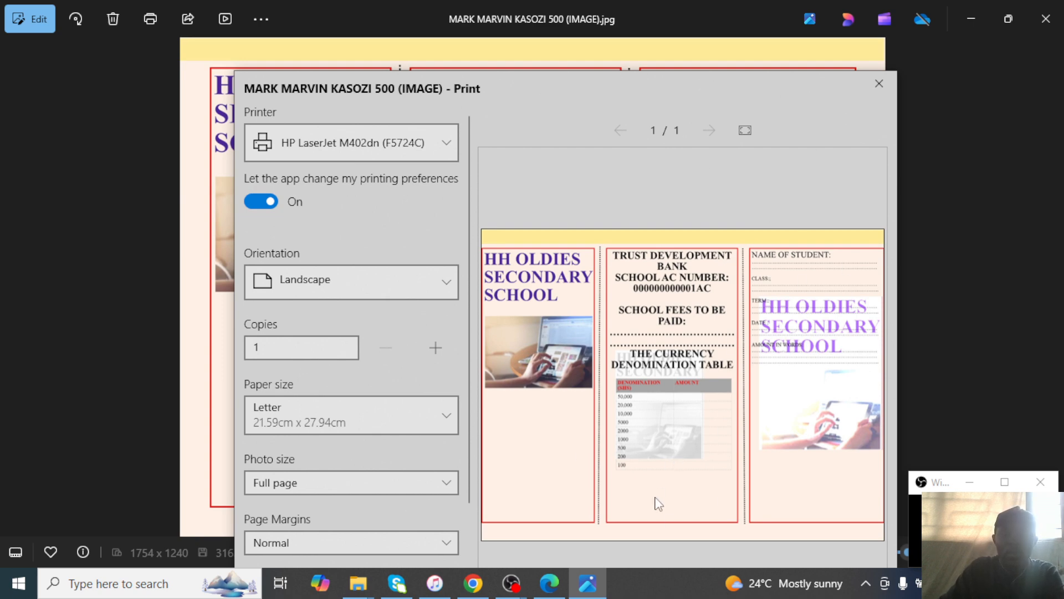
{"action": "left_click", "coordinate": [401, 489]}
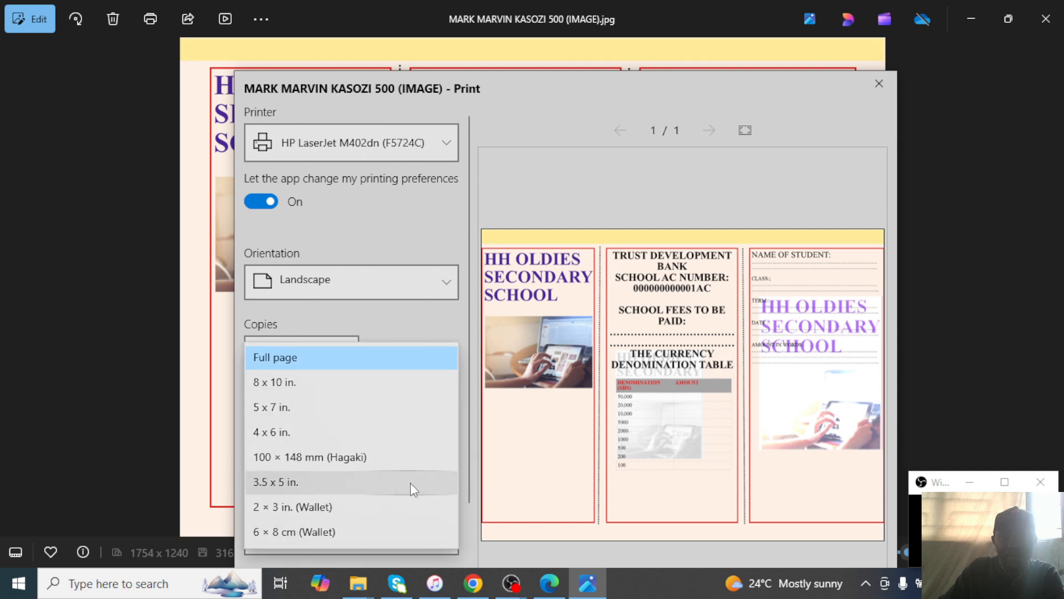
{"action": "left_click", "coordinate": [511, 435]}
{"action": "scroll", "coordinate": [399, 409], "scroll_direction": "down", "scroll_amount": 3}
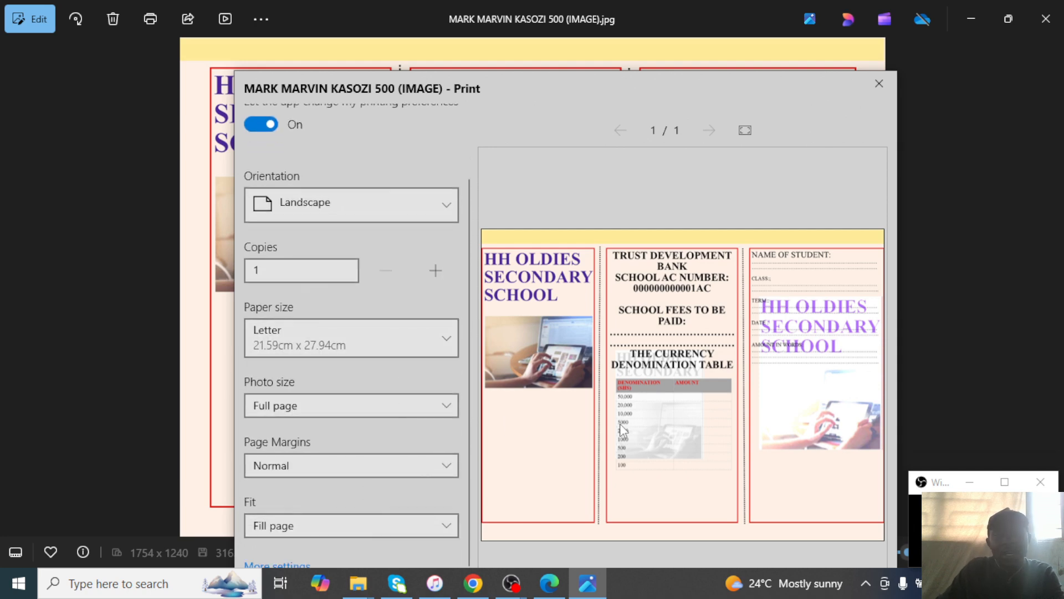
{"action": "left_click", "coordinate": [879, 84]}
{"action": "left_click", "coordinate": [1046, 19]}
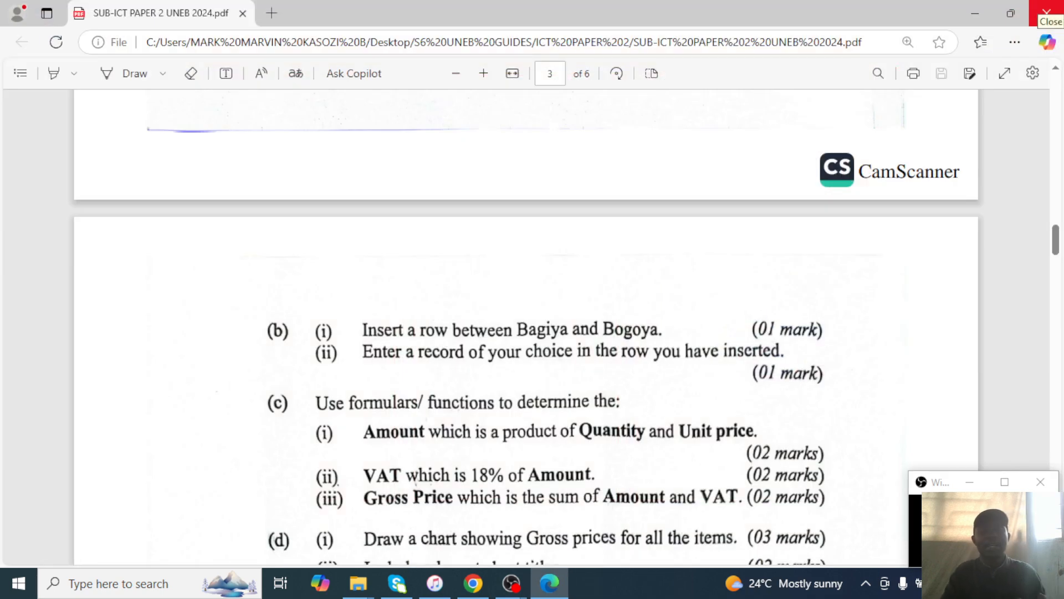
Close the exam paper PDF and the ICT PAPER 2 folder, then open and close iTunes.
{"action": "left_click", "coordinate": [1046, 13]}
{"action": "left_click", "coordinate": [1045, 8]}
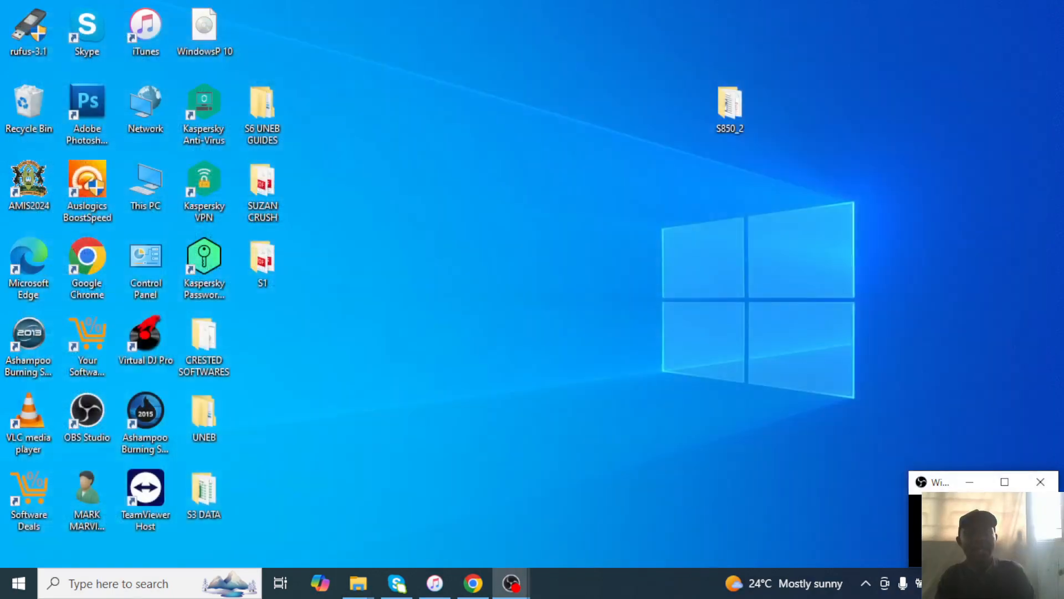
{"action": "left_click", "coordinate": [434, 583]}
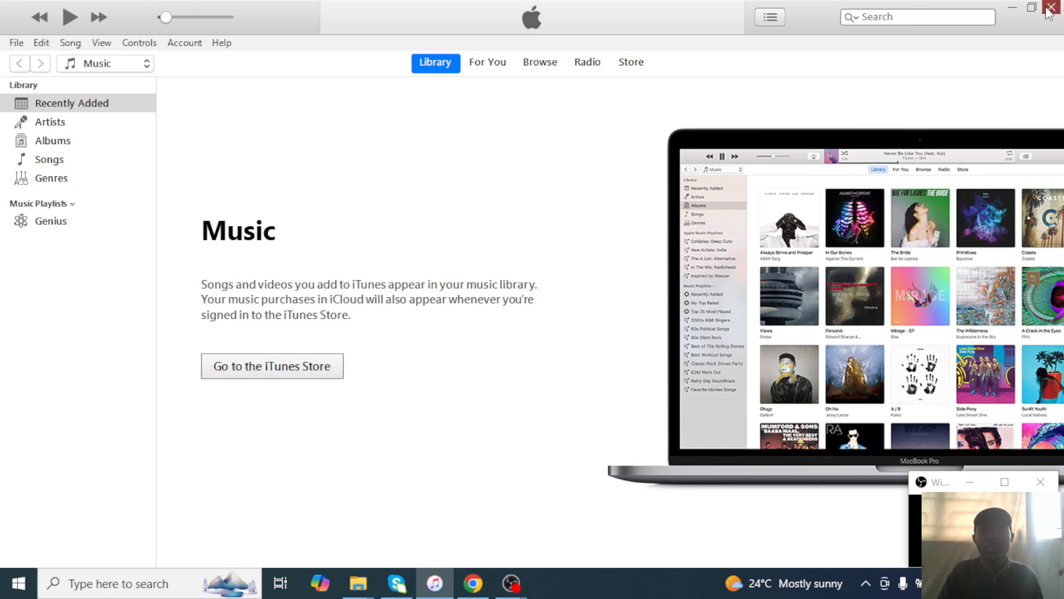
{"action": "left_click", "coordinate": [1052, 7]}
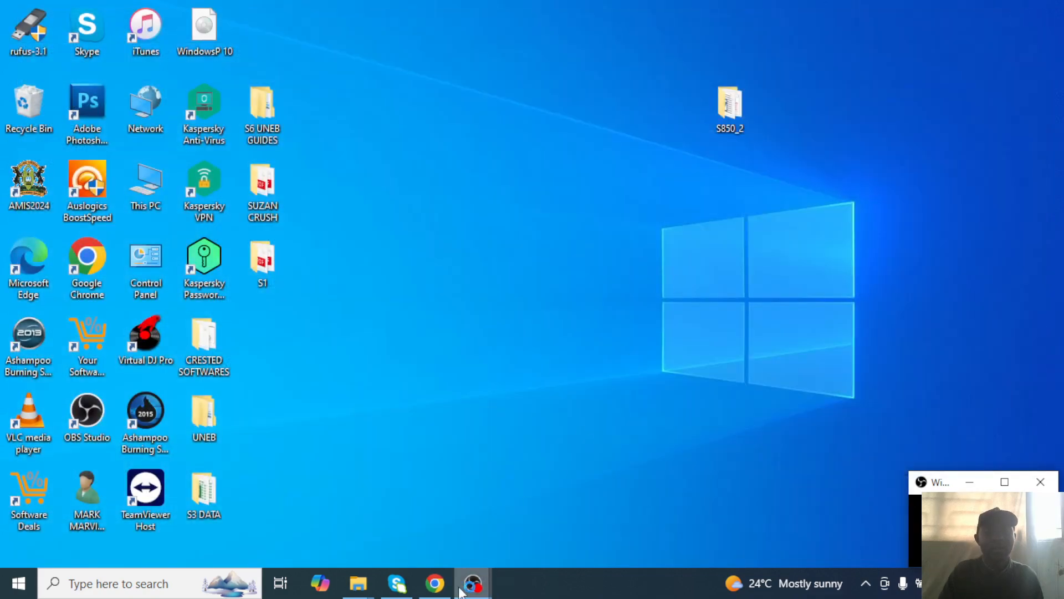
Close every remaining ICT PAPER 1, ICT PAPER 2 and IMAGE FOLDER window, then refresh the desktop.
{"action": "mouse_move", "coordinate": [369, 590]}
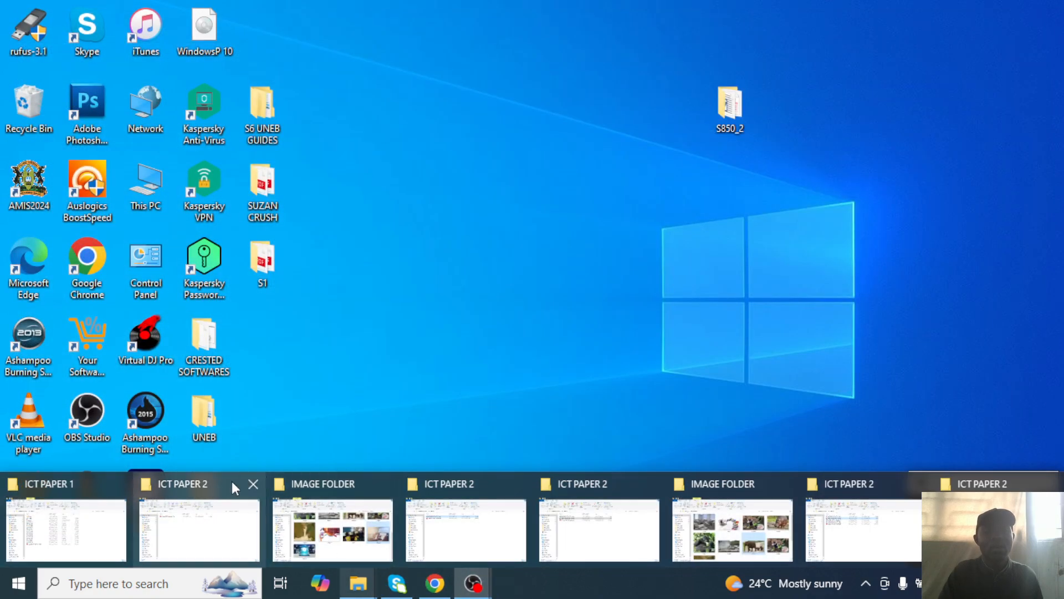
{"action": "left_click", "coordinate": [253, 484]}
{"action": "left_click", "coordinate": [141, 474]}
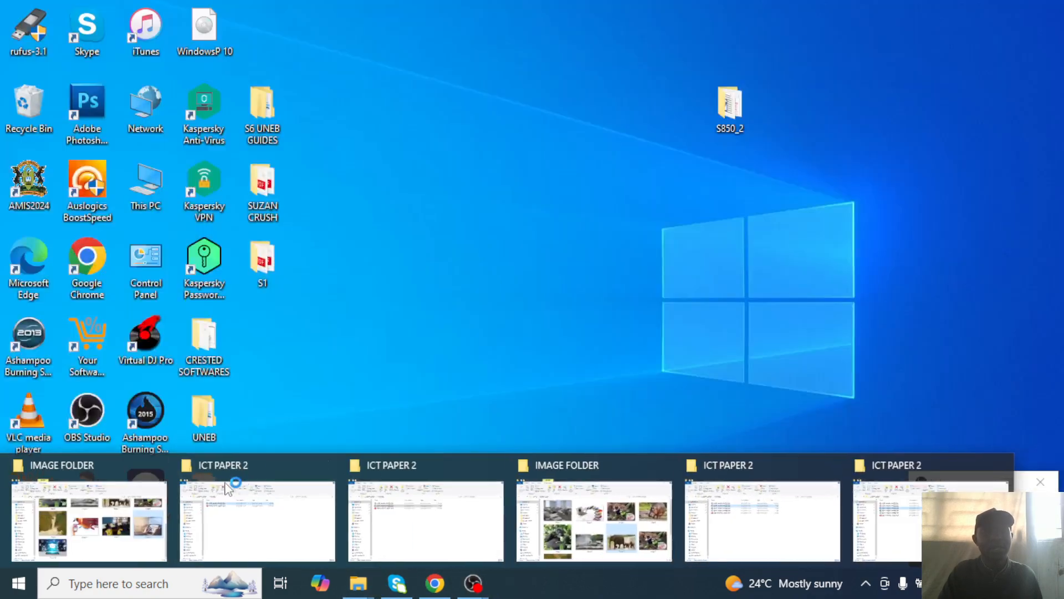
{"action": "left_click", "coordinate": [161, 471]}
{"action": "left_click", "coordinate": [166, 468]}
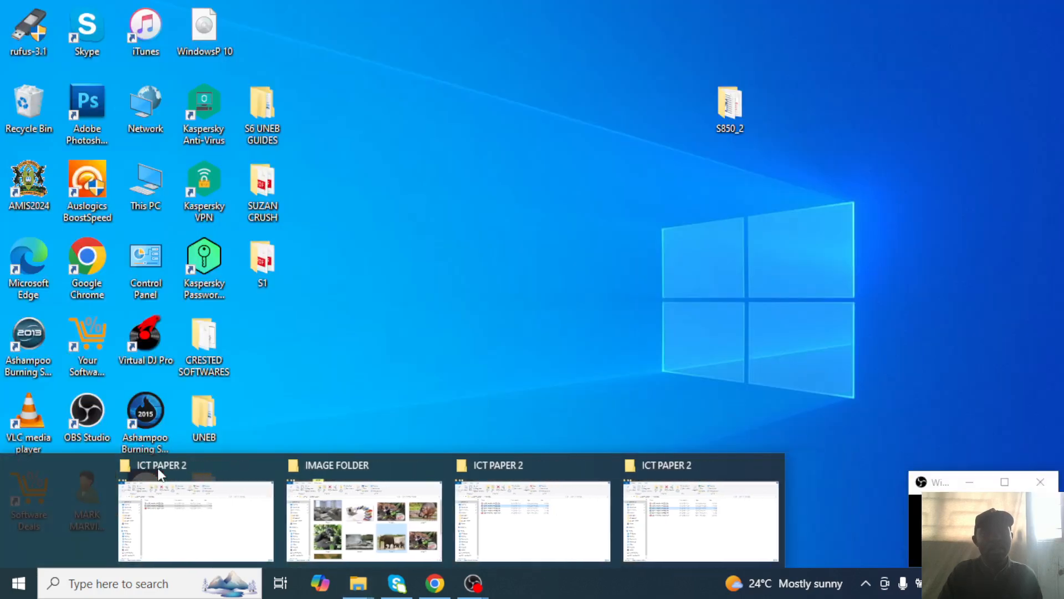
{"action": "left_click", "coordinate": [176, 469]}
{"action": "left_click", "coordinate": [257, 466]}
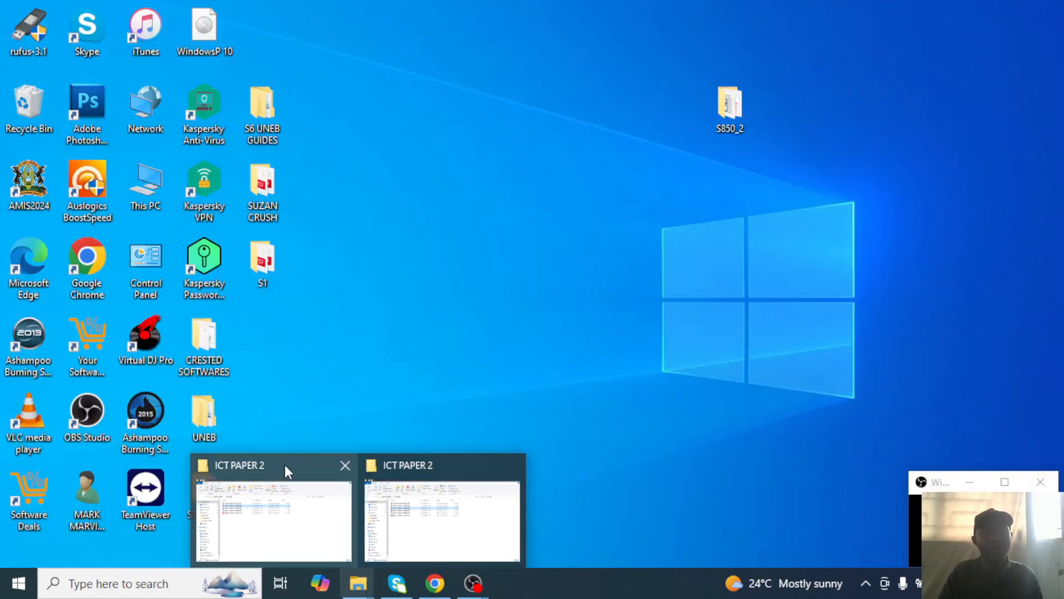
{"action": "left_click", "coordinate": [345, 467]}
{"action": "left_click", "coordinate": [428, 467]}
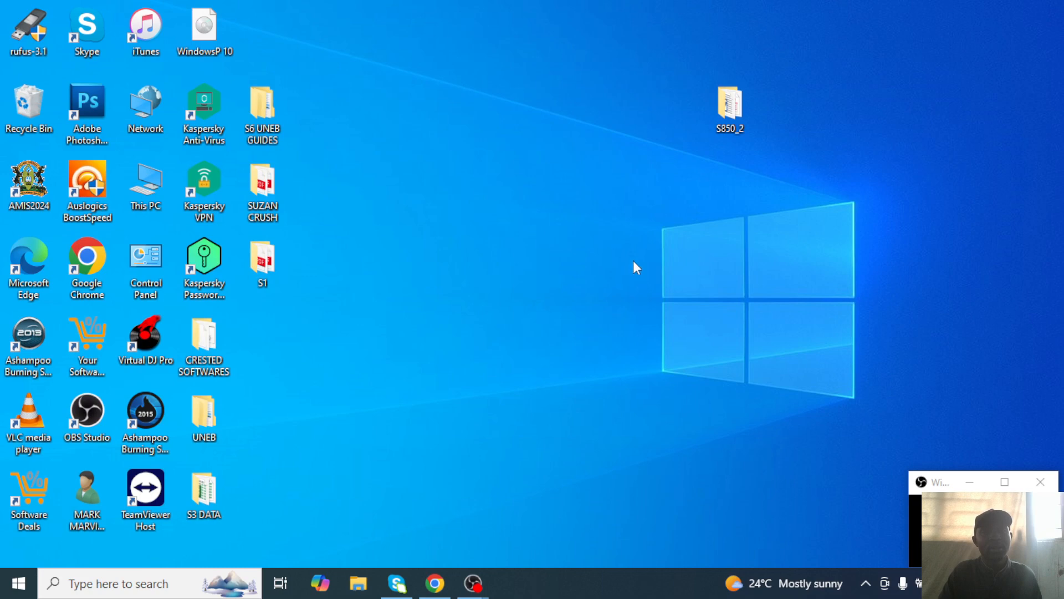
{"action": "right_click", "coordinate": [611, 236]}
{"action": "right_click", "coordinate": [570, 238]}
{"action": "left_click", "coordinate": [626, 284]}
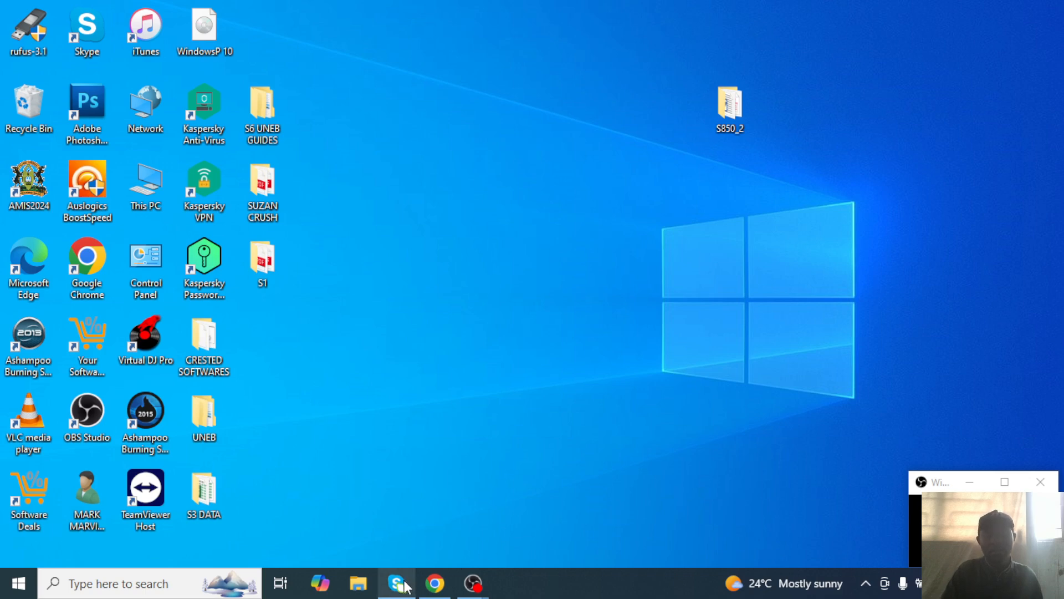
Glance at the YouTube channel page in Chrome, then hide Chrome.
{"action": "mouse_move", "coordinate": [405, 586]}
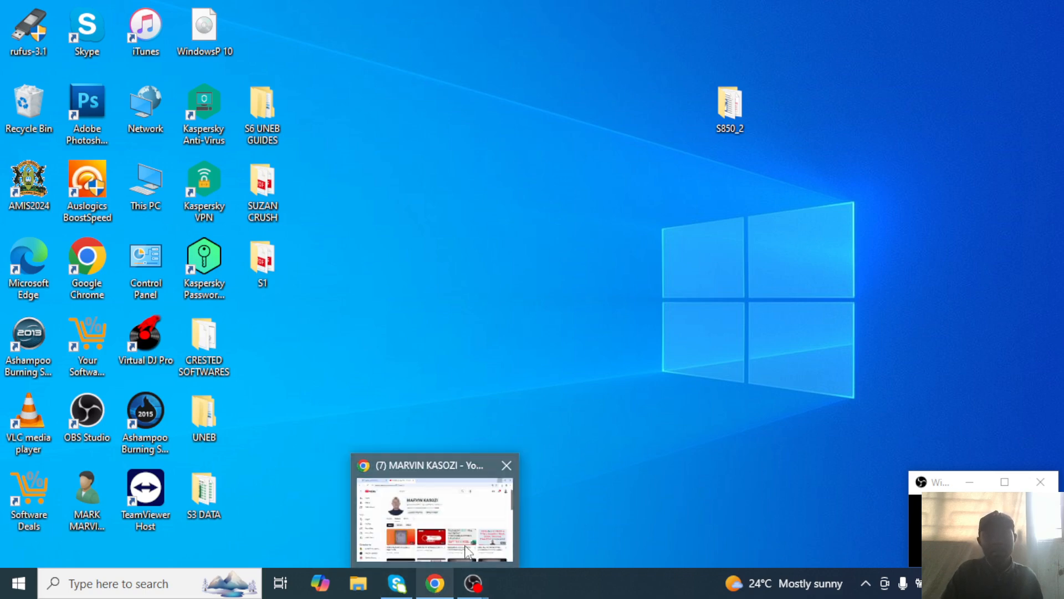
{"action": "left_click", "coordinate": [466, 551]}
{"action": "scroll", "coordinate": [404, 218], "scroll_direction": "down", "scroll_amount": 3}
{"action": "scroll", "coordinate": [403, 219], "scroll_direction": "up", "scroll_amount": 3}
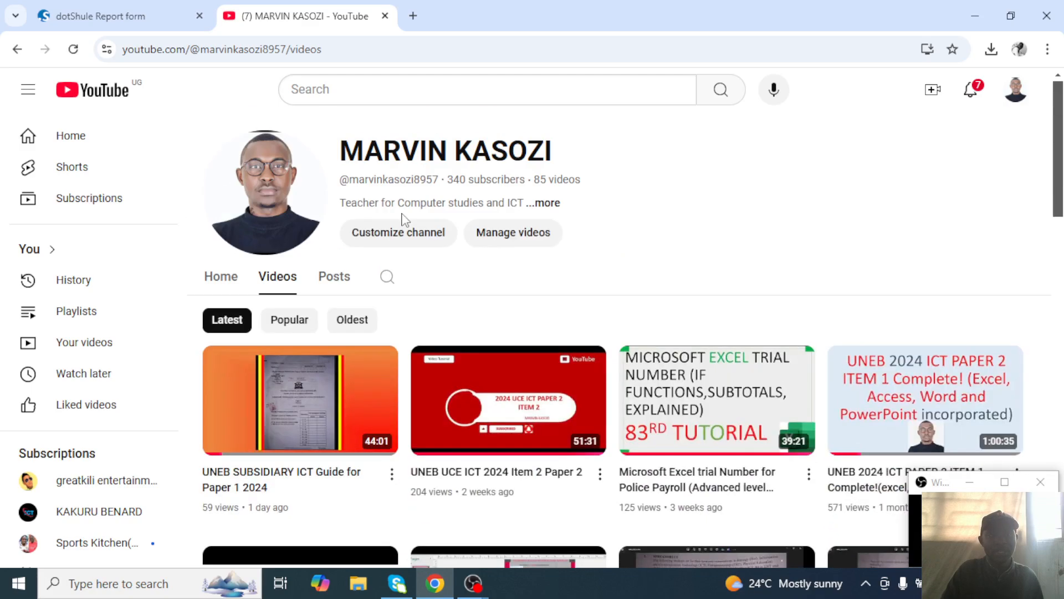
{"action": "left_click", "coordinate": [975, 15]}
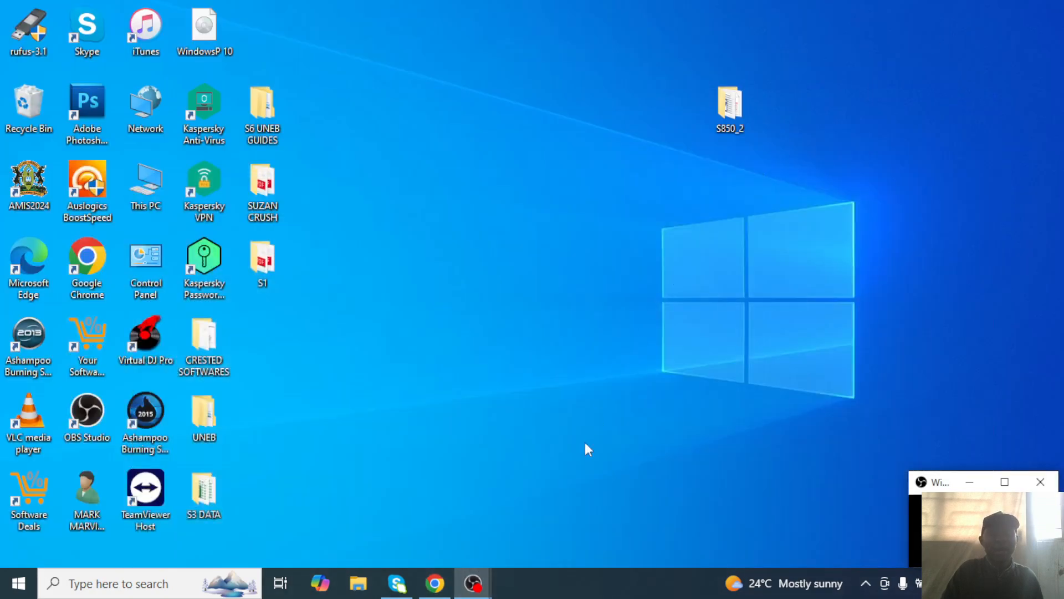
Check OBS Studio and the webcam preview, refresh the desktop, and select the S6 UNEB GUIDES folder.
{"action": "mouse_move", "coordinate": [480, 577]}
{"action": "left_click", "coordinate": [428, 496]}
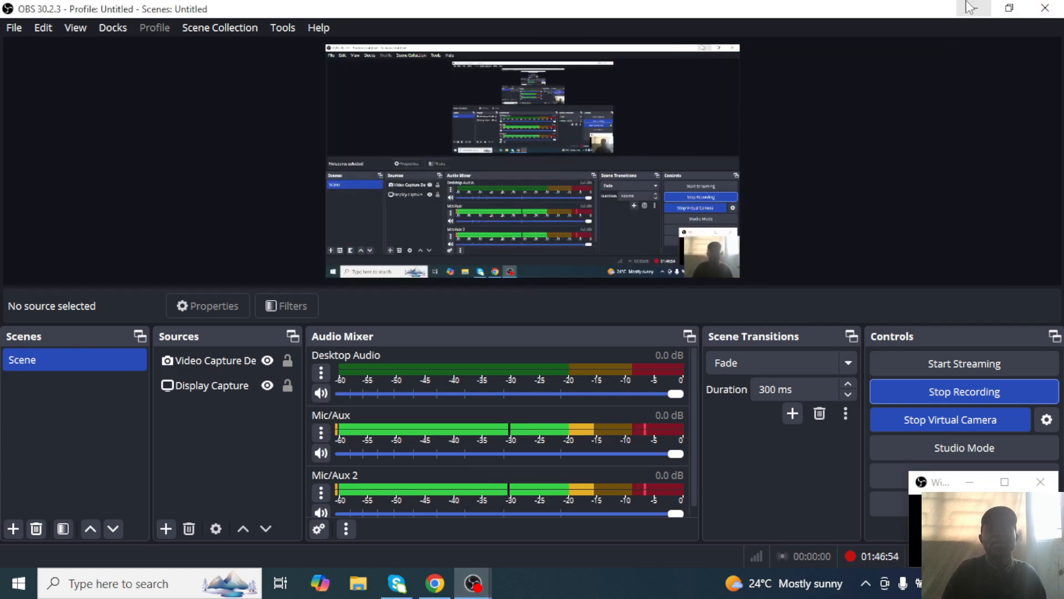
{"action": "left_click", "coordinate": [970, 6]}
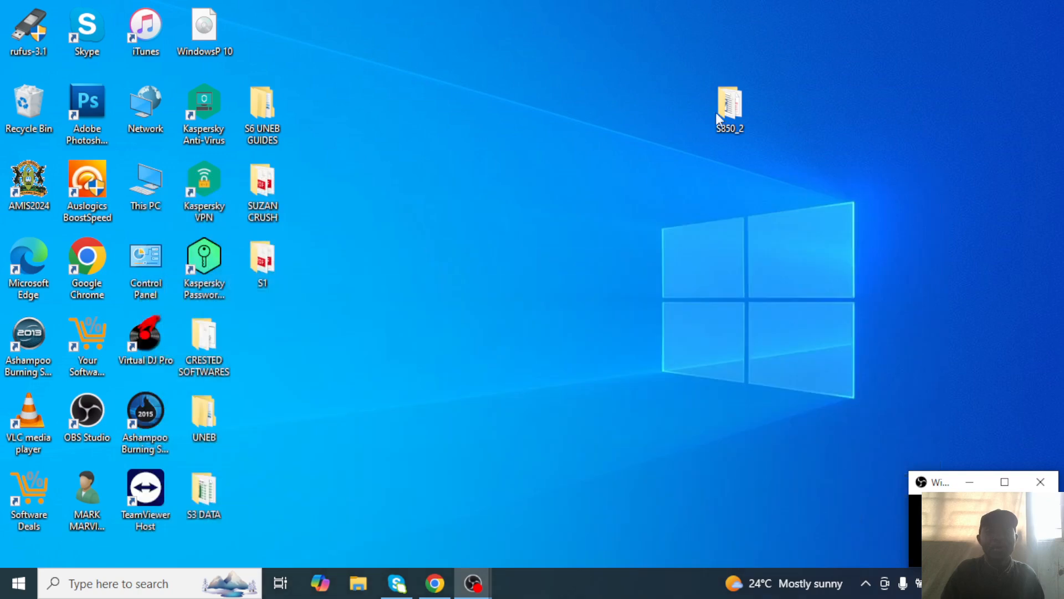
{"action": "right_click", "coordinate": [617, 194]}
{"action": "left_click", "coordinate": [659, 240]}
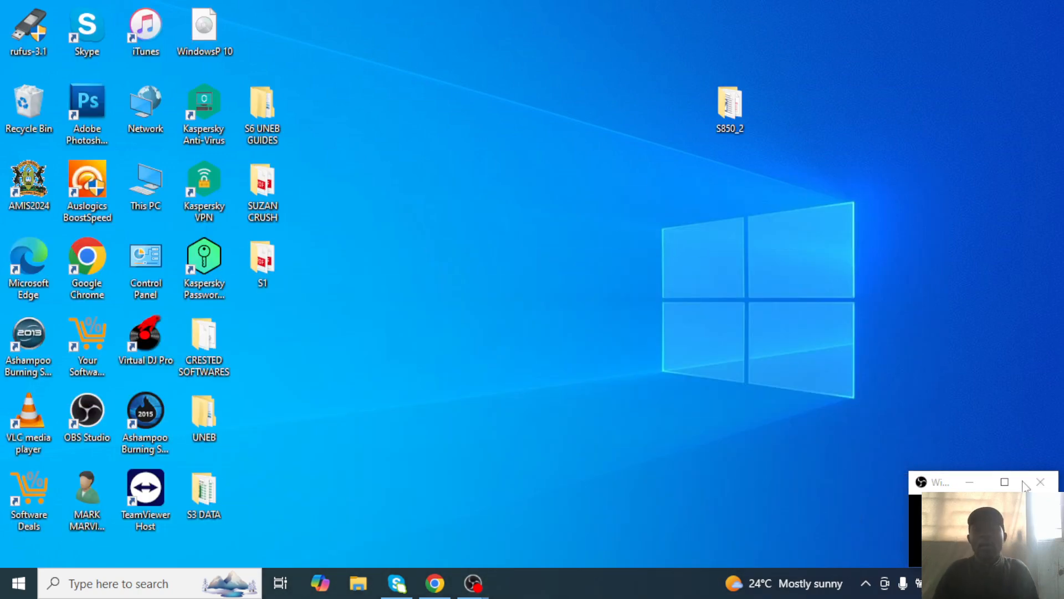
{"action": "left_click", "coordinate": [1005, 482]}
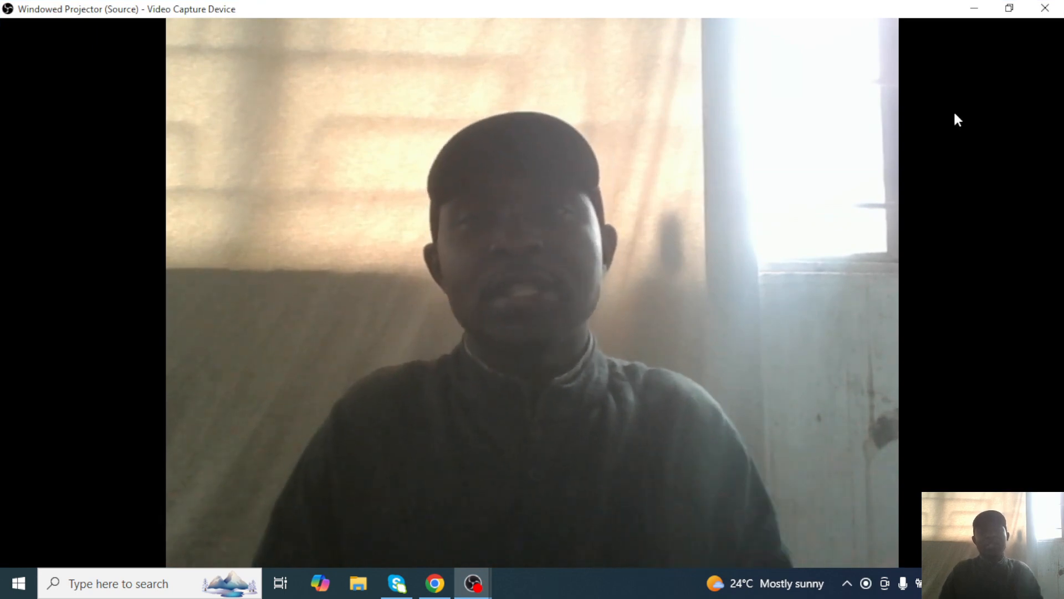
{"action": "left_click", "coordinate": [1008, 7]}
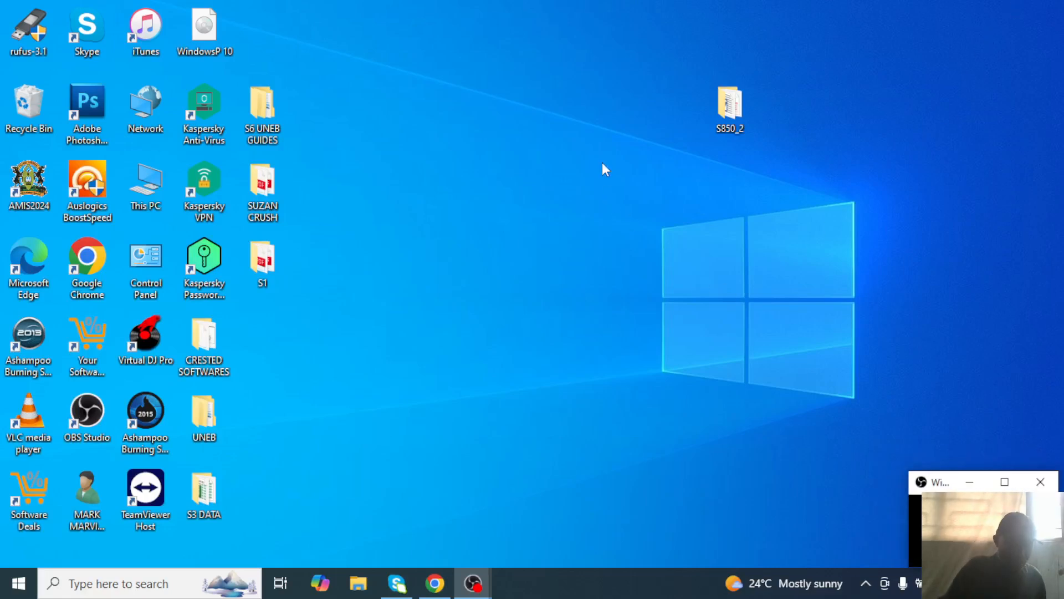
{"action": "left_click", "coordinate": [269, 124]}
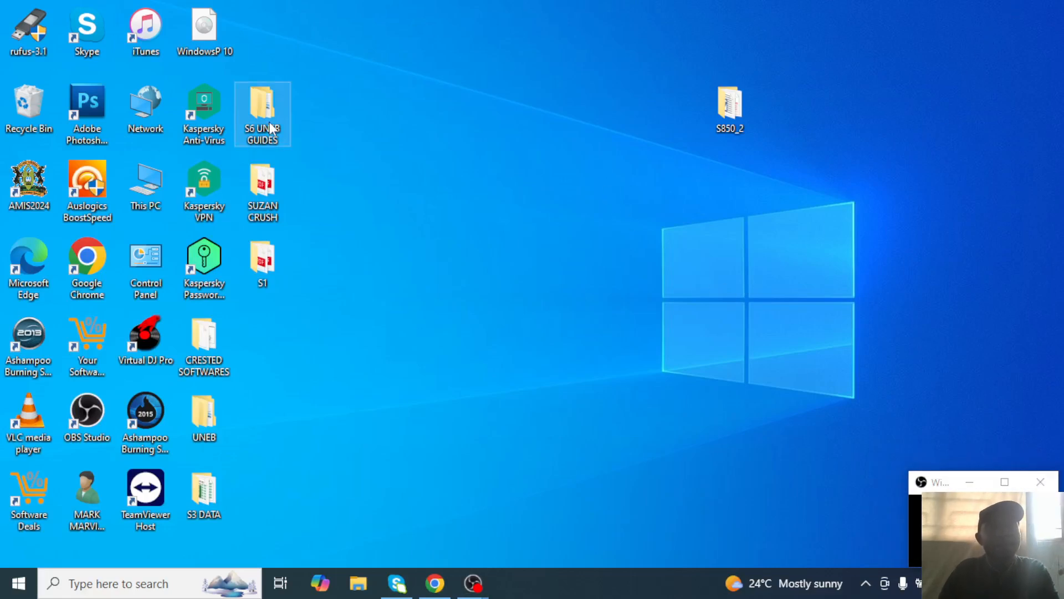
Copy the ICT PAPER 2 folder from S6 UNEB GUIDES onto the desktop.
{"action": "double_click", "coordinate": [270, 124]}
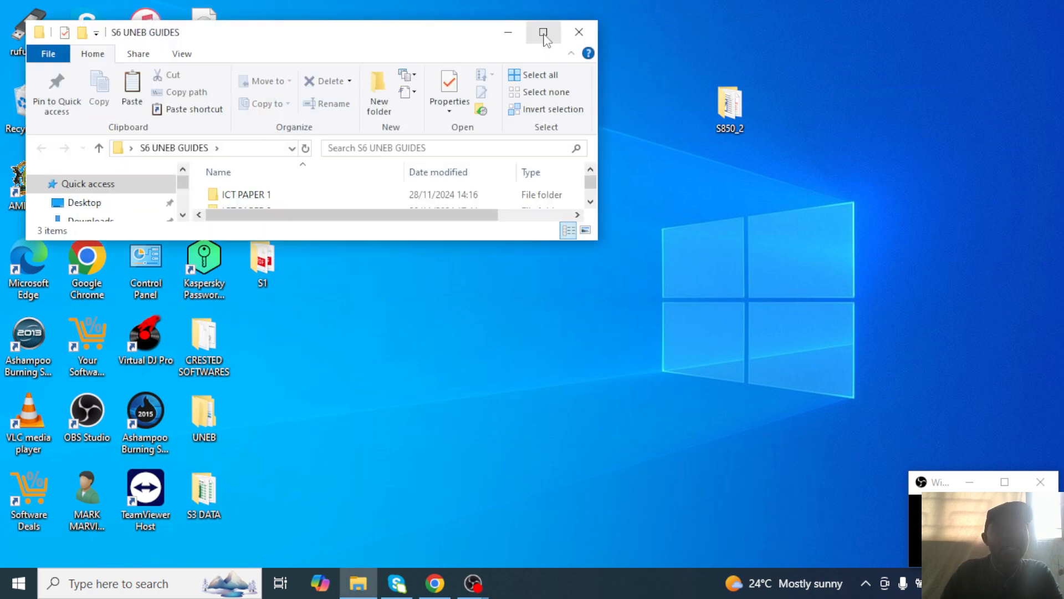
{"action": "left_click", "coordinate": [544, 31]}
{"action": "right_click", "coordinate": [242, 192]}
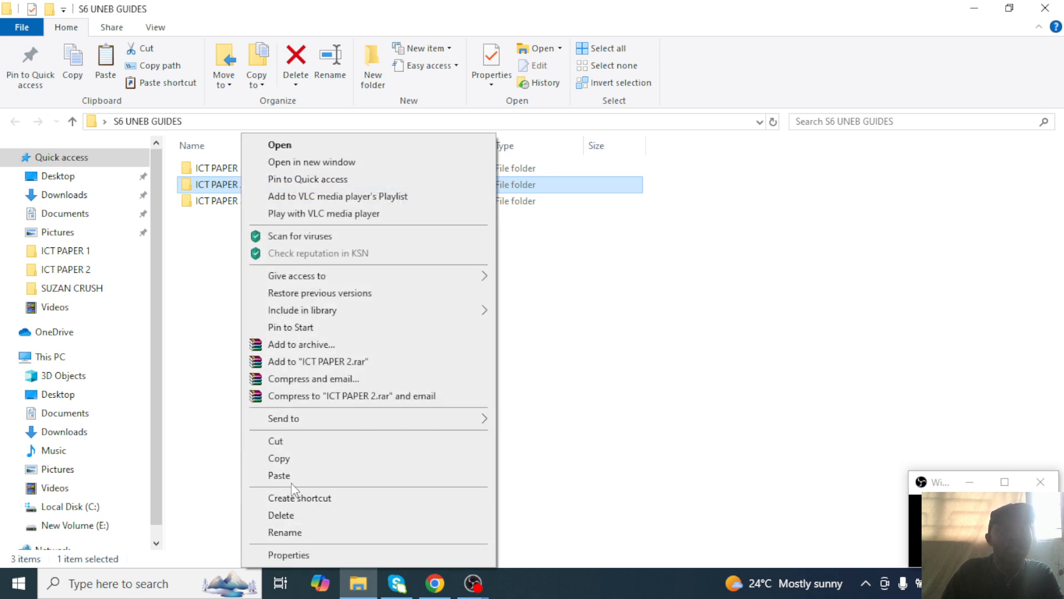
{"action": "left_click", "coordinate": [291, 460]}
{"action": "left_click", "coordinate": [974, 9]}
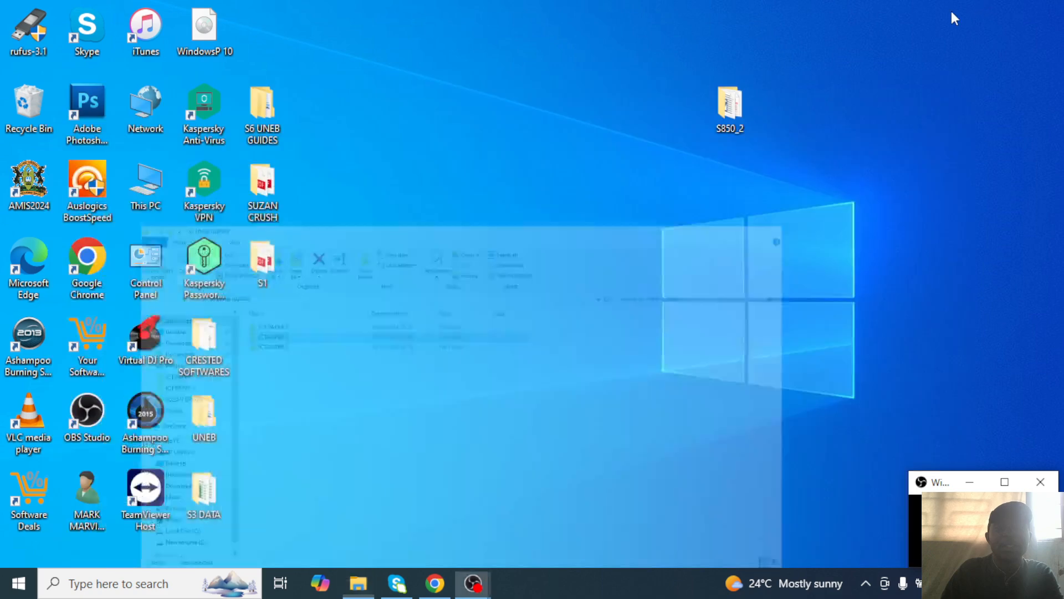
{"action": "right_click", "coordinate": [648, 199]}
{"action": "left_click", "coordinate": [685, 266]}
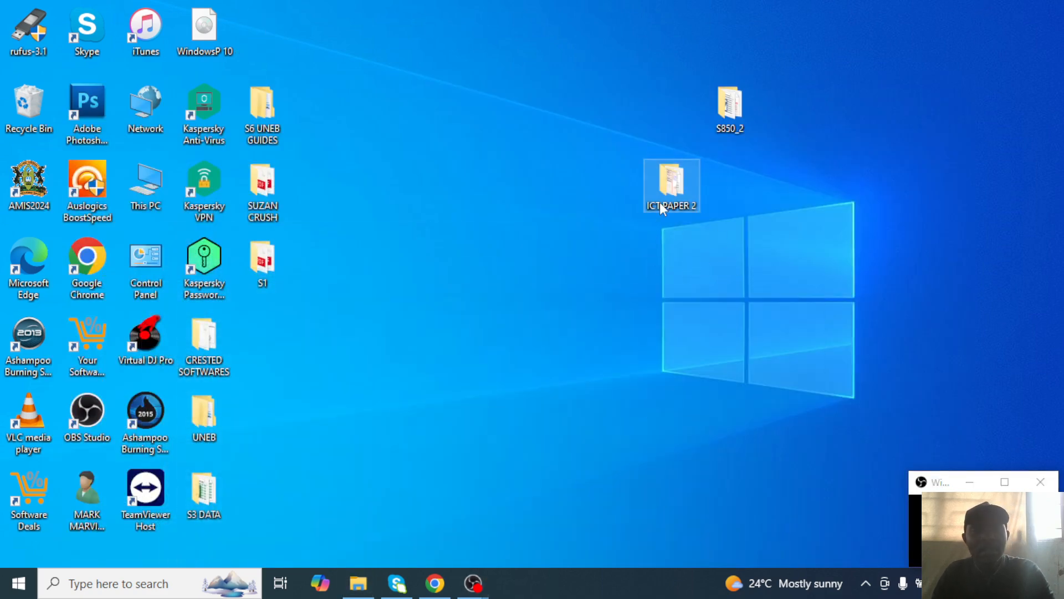
Rename the desktop copy to the candidate's full name followed by 500.
{"action": "right_click", "coordinate": [659, 200]}
{"action": "left_click", "coordinate": [715, 529]}
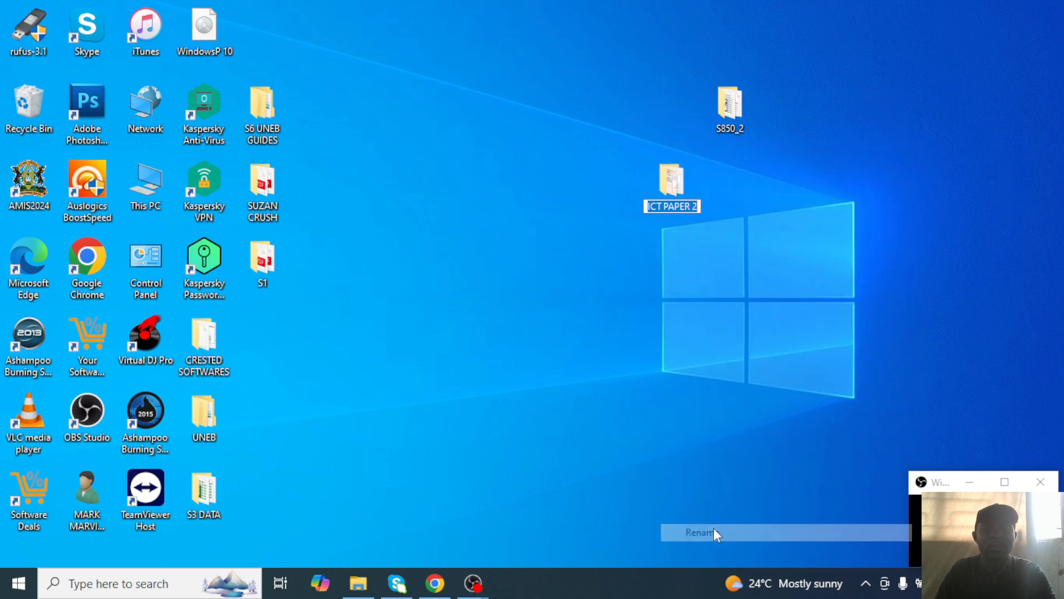
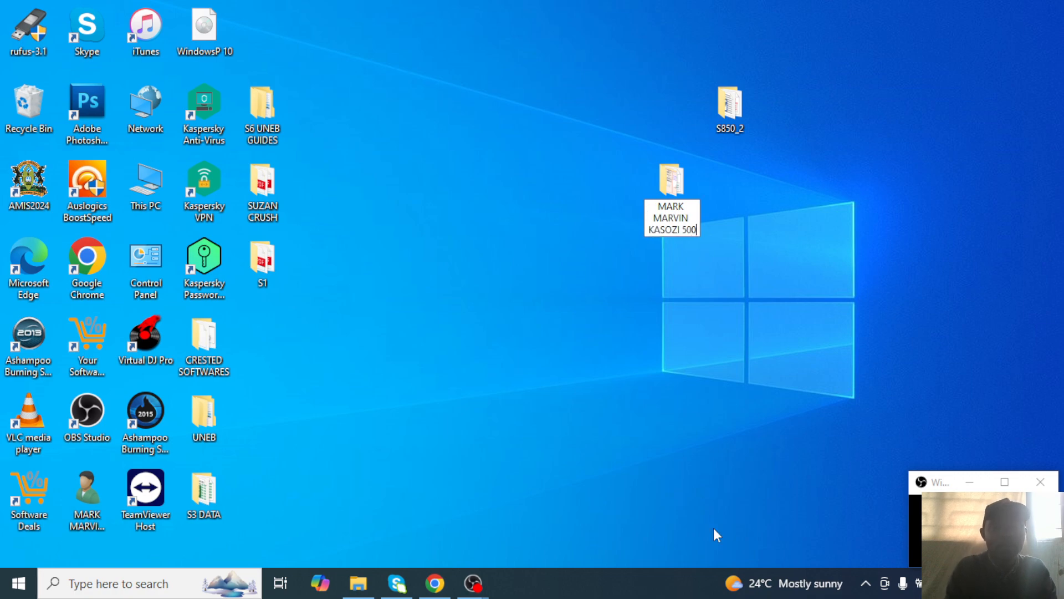
Commit the 500 folder name, open the candidate's folder full screen, then reopen it and enter S850_2.
{"action": "key", "text": "Return"}
{"action": "double_click", "coordinate": [686, 189]}
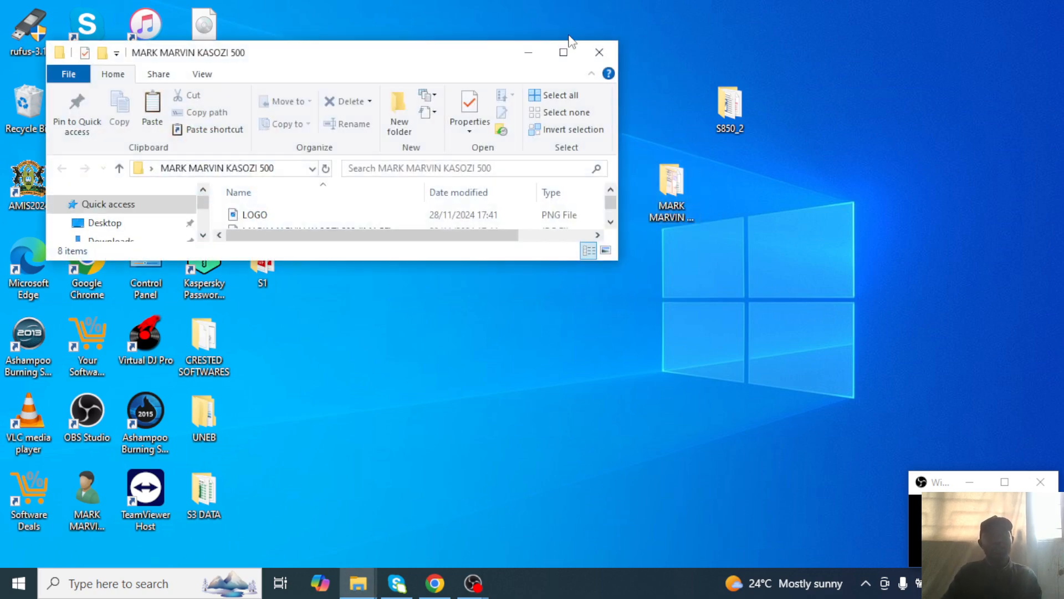
{"action": "left_click", "coordinate": [564, 52]}
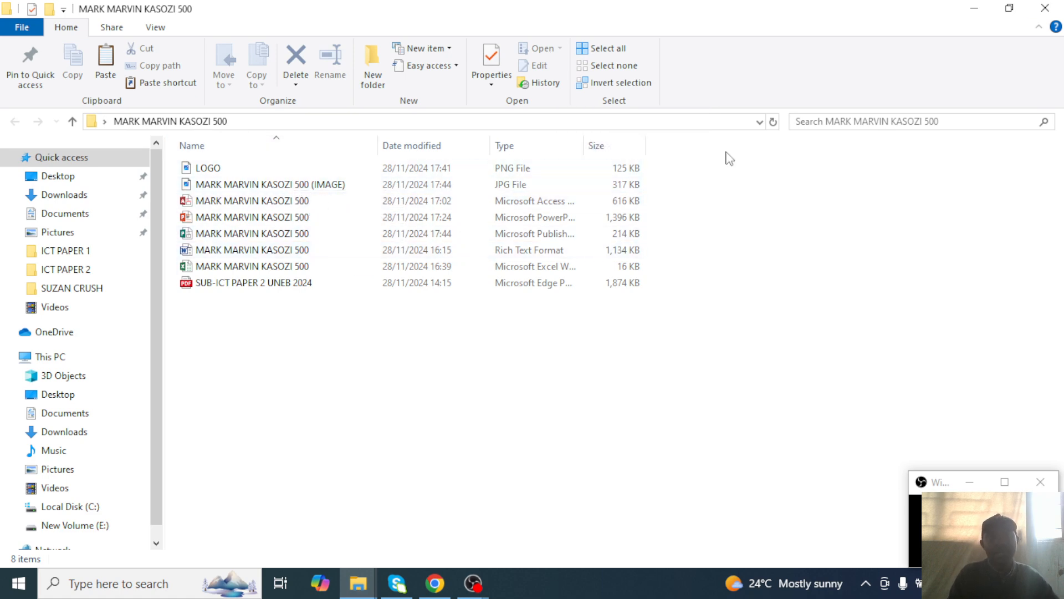
{"action": "left_click", "coordinate": [1045, 8]}
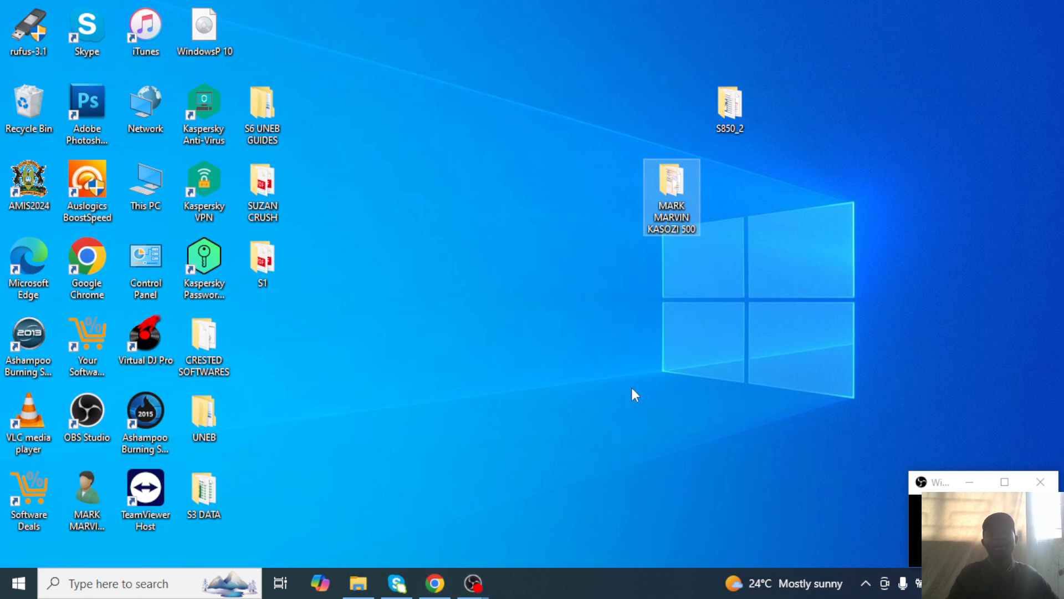
{"action": "double_click", "coordinate": [672, 214]}
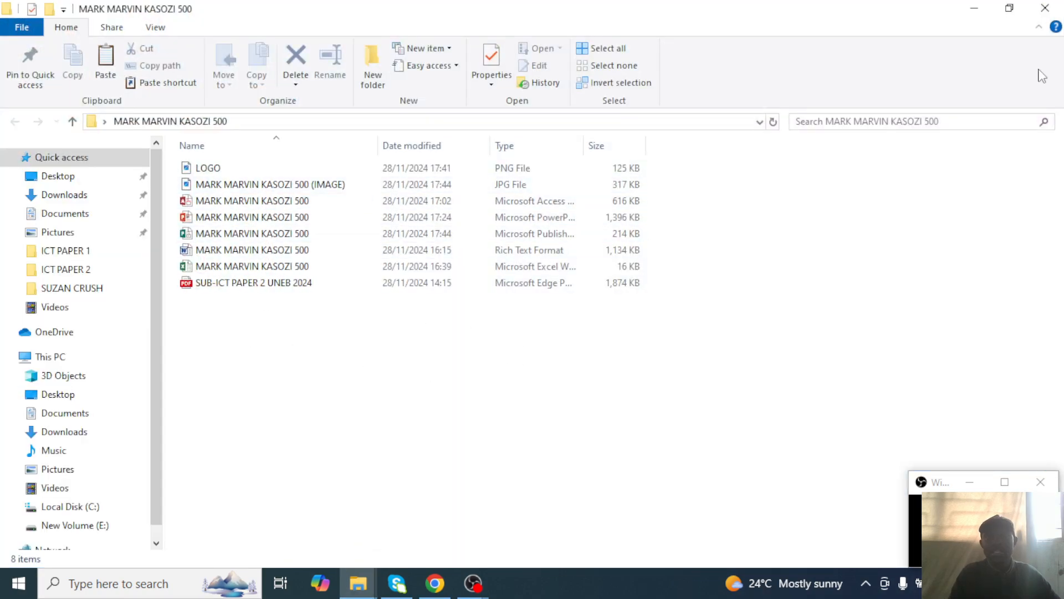
{"action": "left_click", "coordinate": [1009, 8]}
{"action": "double_click", "coordinate": [716, 108]}
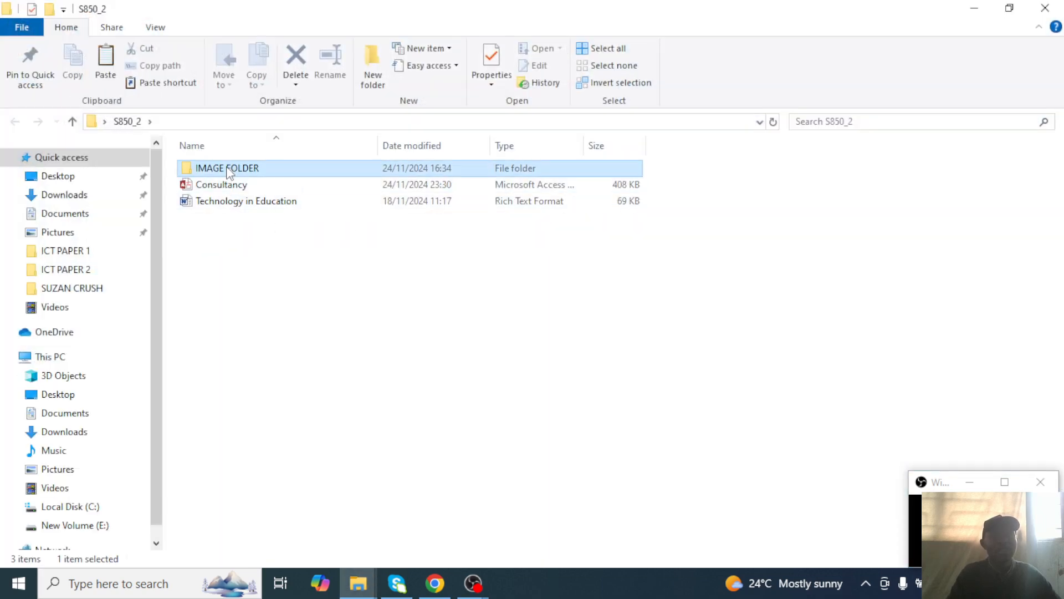
Copy Image 2 from IMAGE FOLDER and paste it into the candidate's 500 folder.
{"action": "double_click", "coordinate": [228, 168]}
{"action": "left_click", "coordinate": [423, 278]}
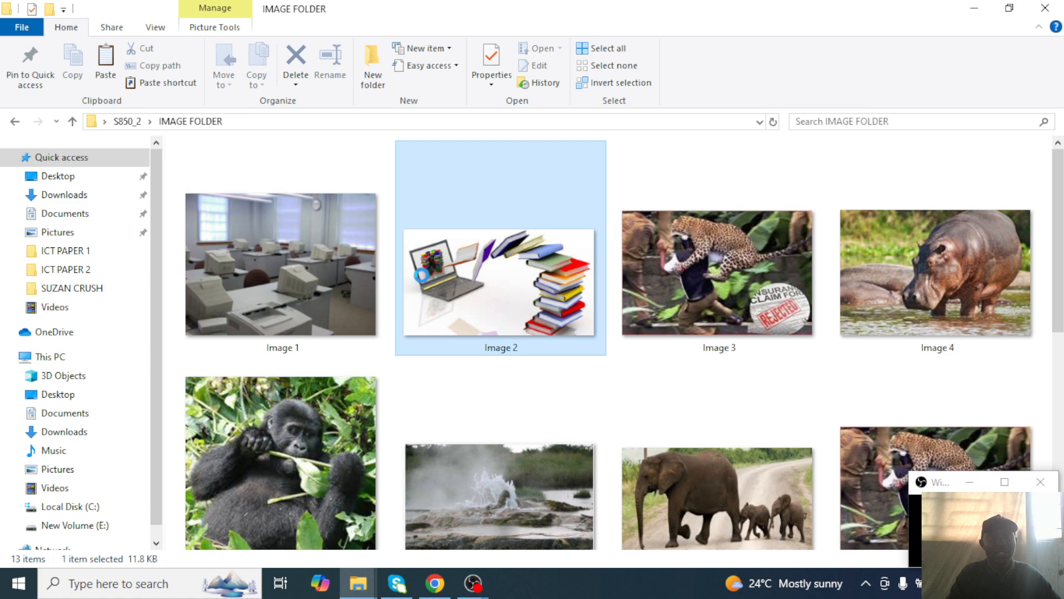
{"action": "right_click", "coordinate": [423, 277]}
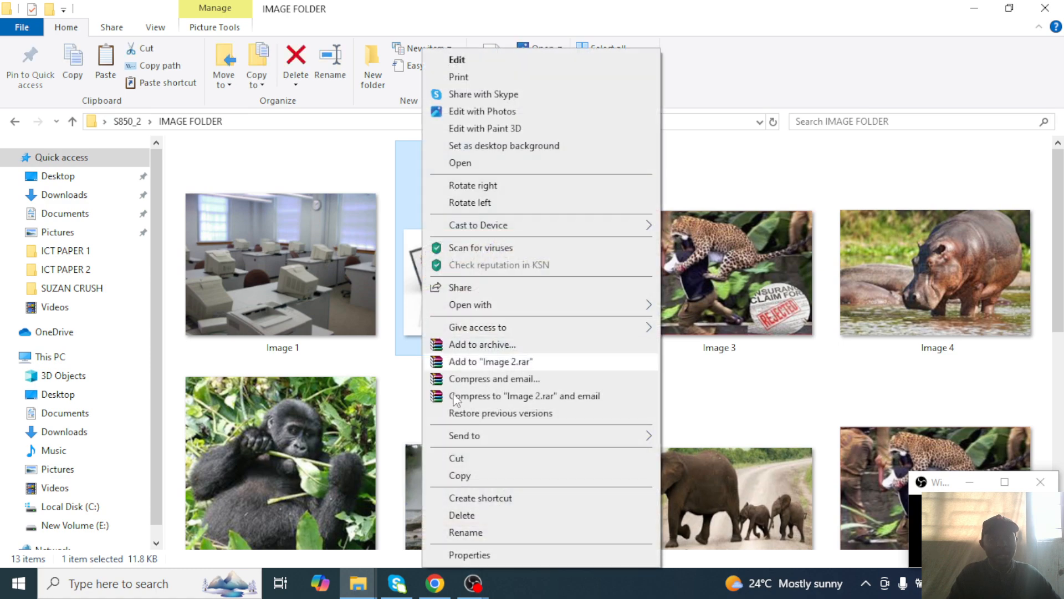
{"action": "left_click", "coordinate": [469, 476]}
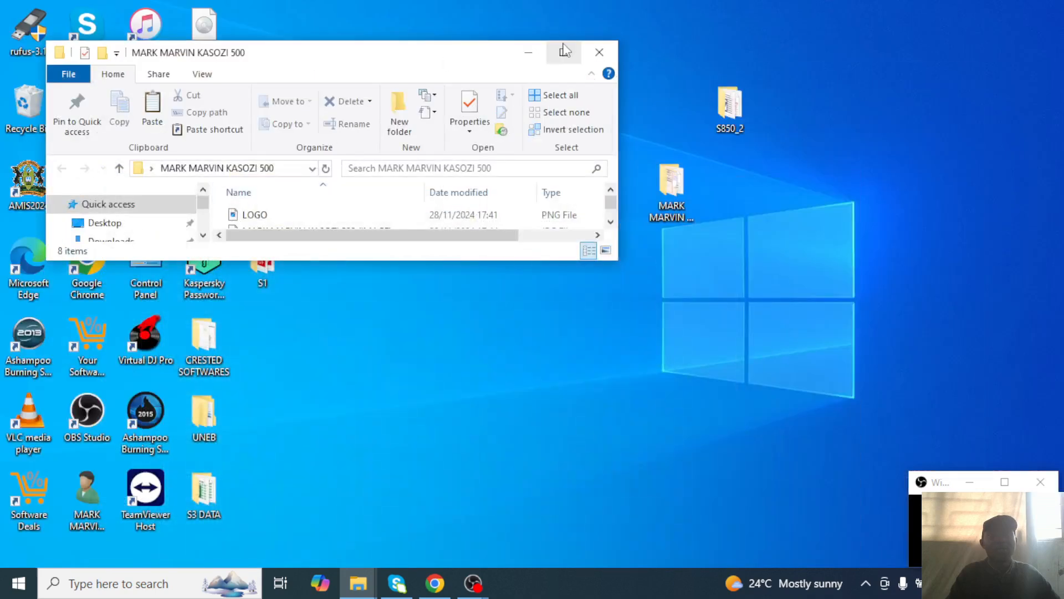
{"action": "left_click", "coordinate": [564, 52]}
{"action": "right_click", "coordinate": [259, 302]}
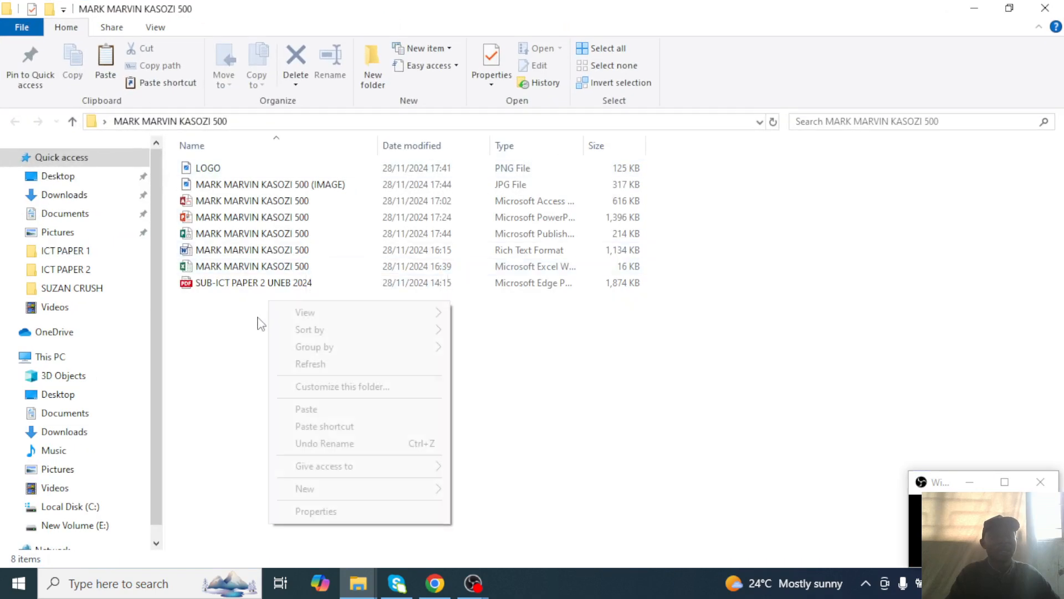
{"action": "left_click", "coordinate": [313, 410]}
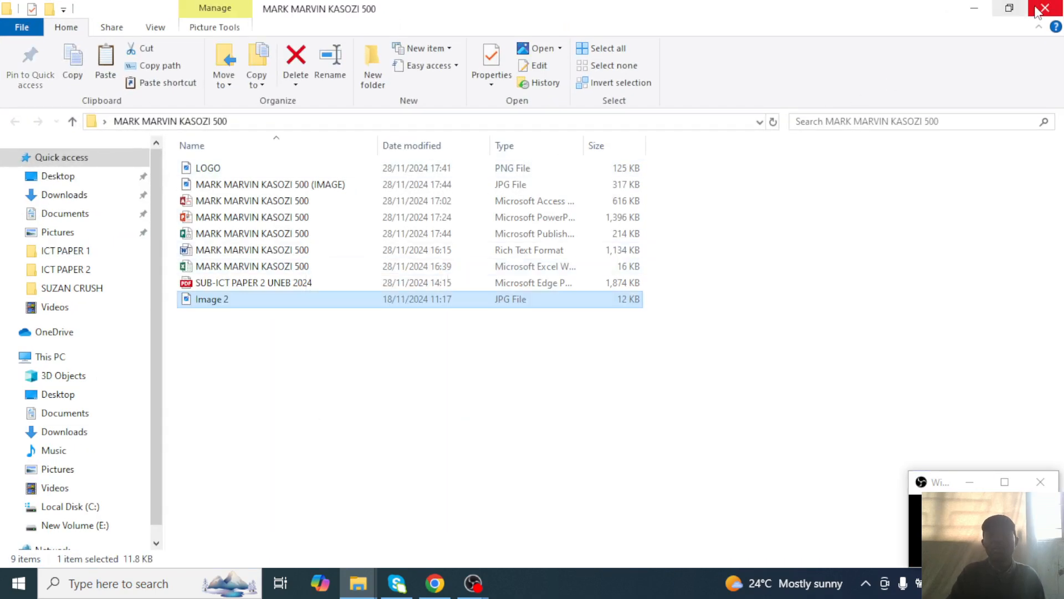
Put away the candidate folder window and refresh the desktop.
{"action": "left_click", "coordinate": [974, 9]}
{"action": "right_click", "coordinate": [514, 250]}
{"action": "left_click", "coordinate": [553, 295]}
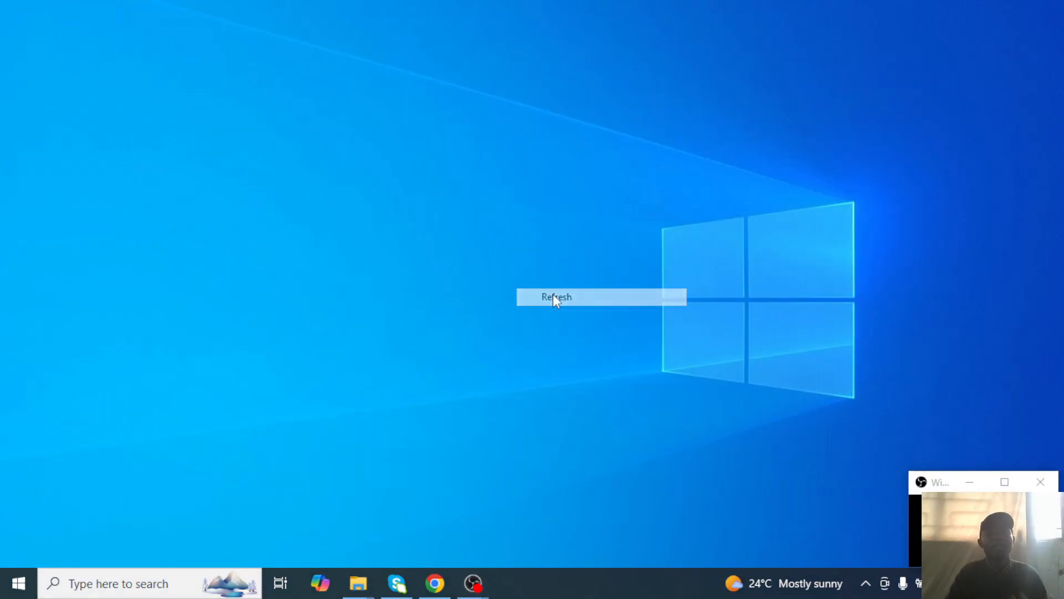
Refresh the desktop and open This PC to view its drives, including the DVD RW Drive.
{"action": "mouse_move", "coordinate": [671, 201]}
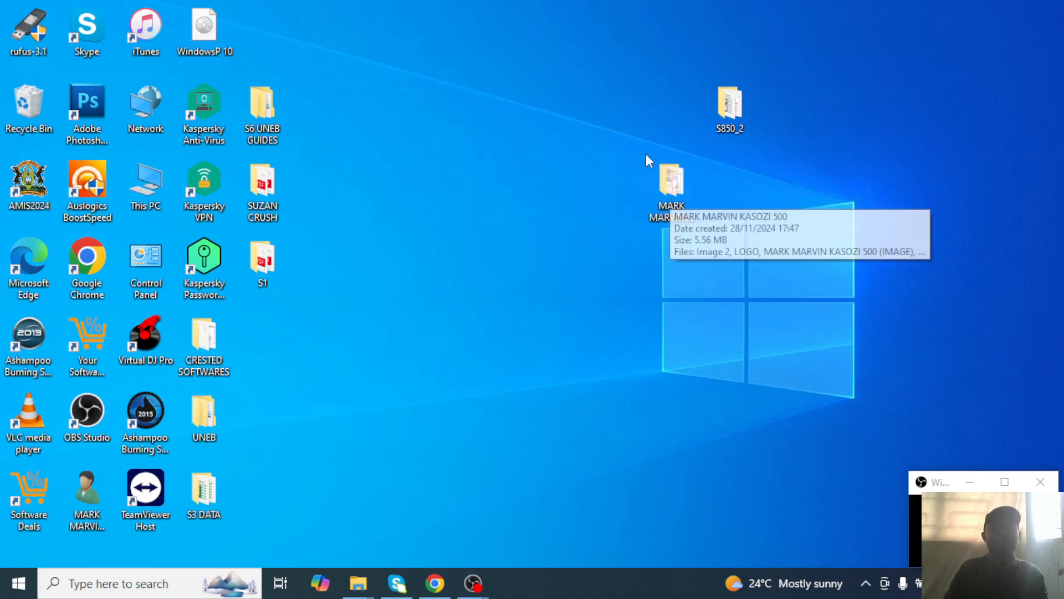
{"action": "right_click", "coordinate": [355, 181]}
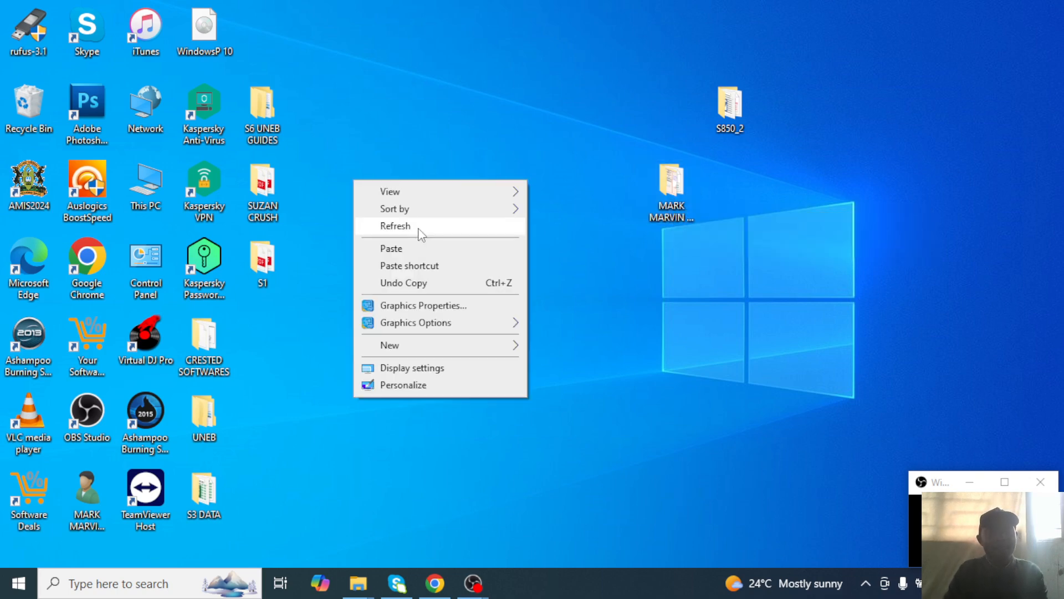
{"action": "left_click", "coordinate": [417, 227]}
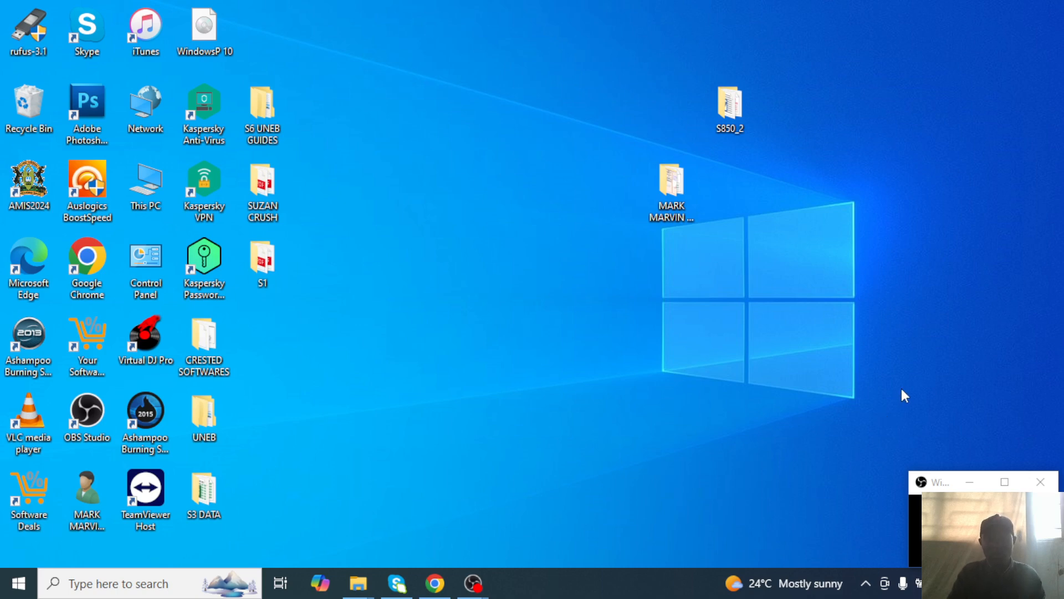
{"action": "double_click", "coordinate": [152, 191]}
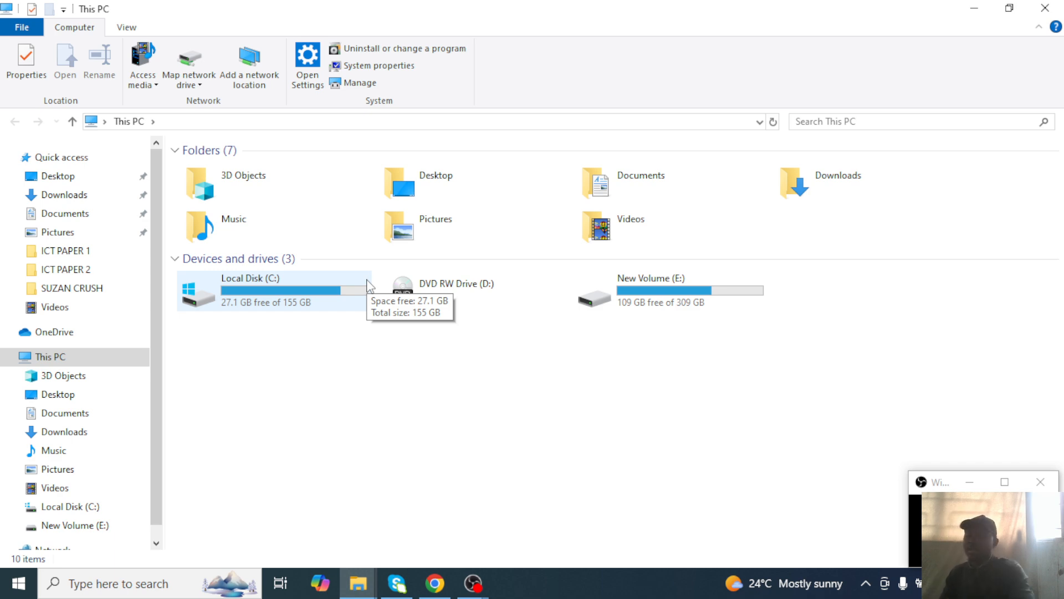
Hide This PC, refresh the desktop, and launch Ashampoo Burning Studio 2015.
{"action": "left_click", "coordinate": [974, 9]}
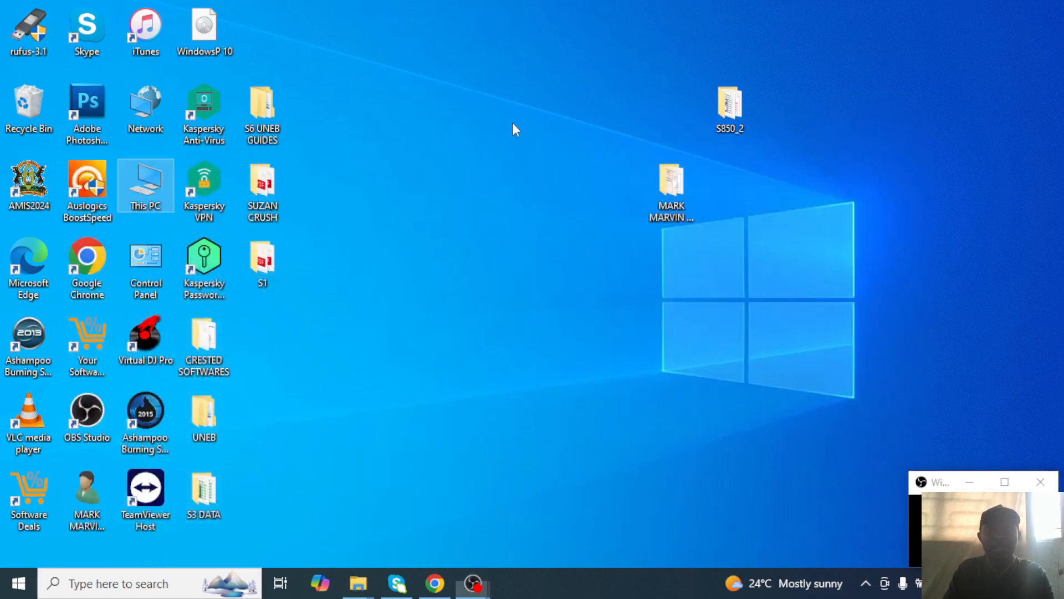
{"action": "right_click", "coordinate": [513, 122]}
{"action": "left_click", "coordinate": [541, 167]}
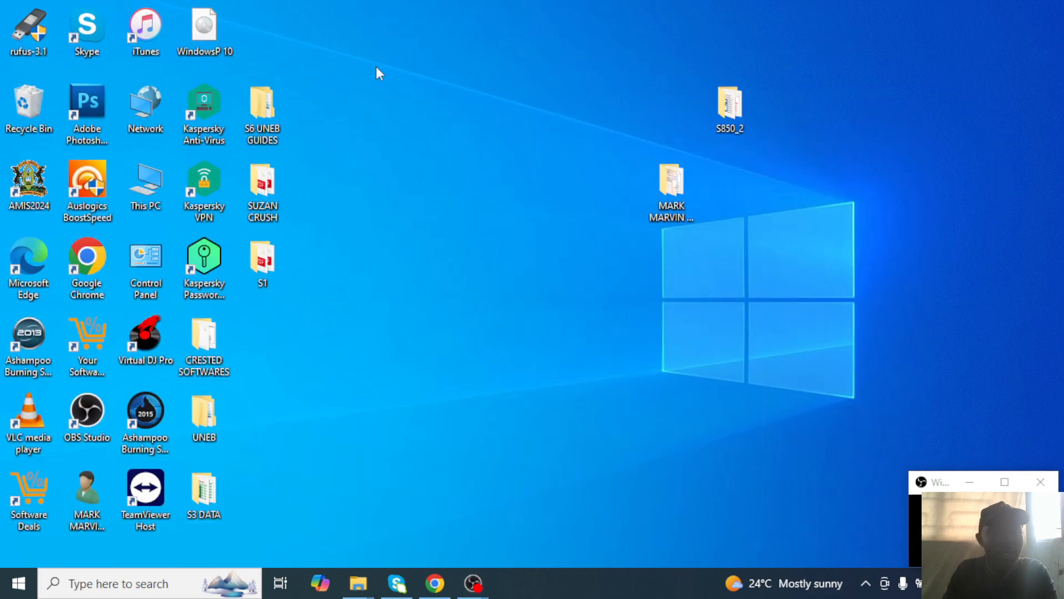
{"action": "double_click", "coordinate": [160, 430]}
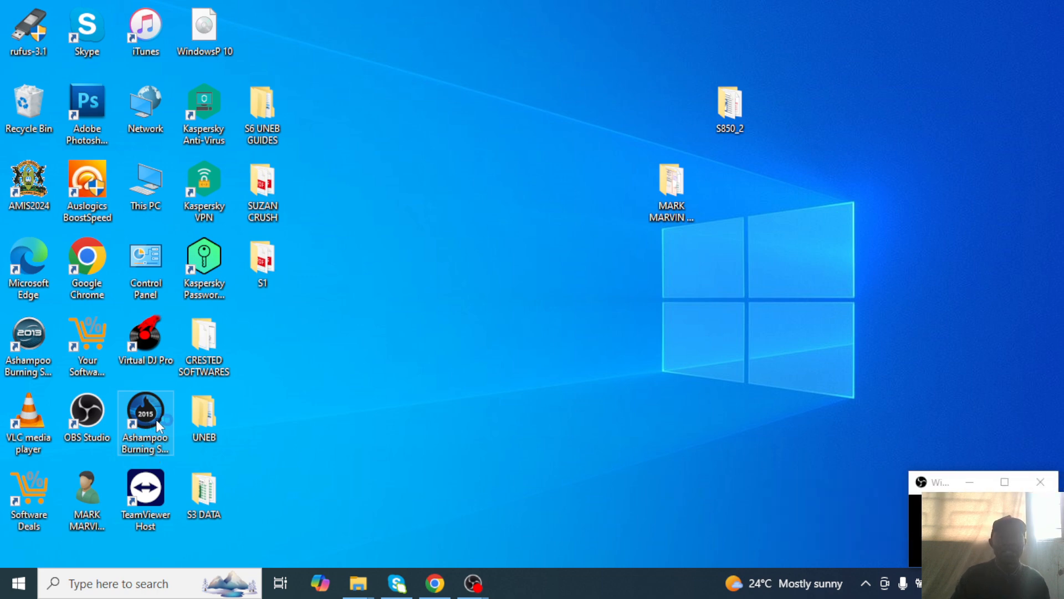
{"action": "left_click", "coordinate": [156, 419]}
{"action": "right_click", "coordinate": [439, 271]}
{"action": "left_click", "coordinate": [481, 314]}
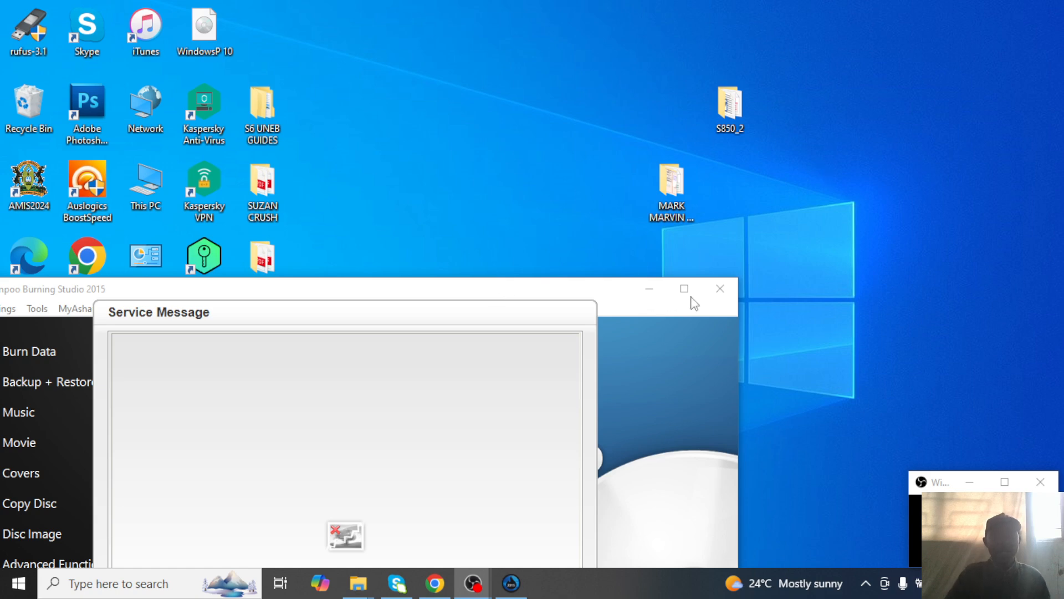
Reopen This PC full screen to confirm the blank 702 MB CD-R, then move the Service Message dialog up.
{"action": "double_click", "coordinate": [160, 183]}
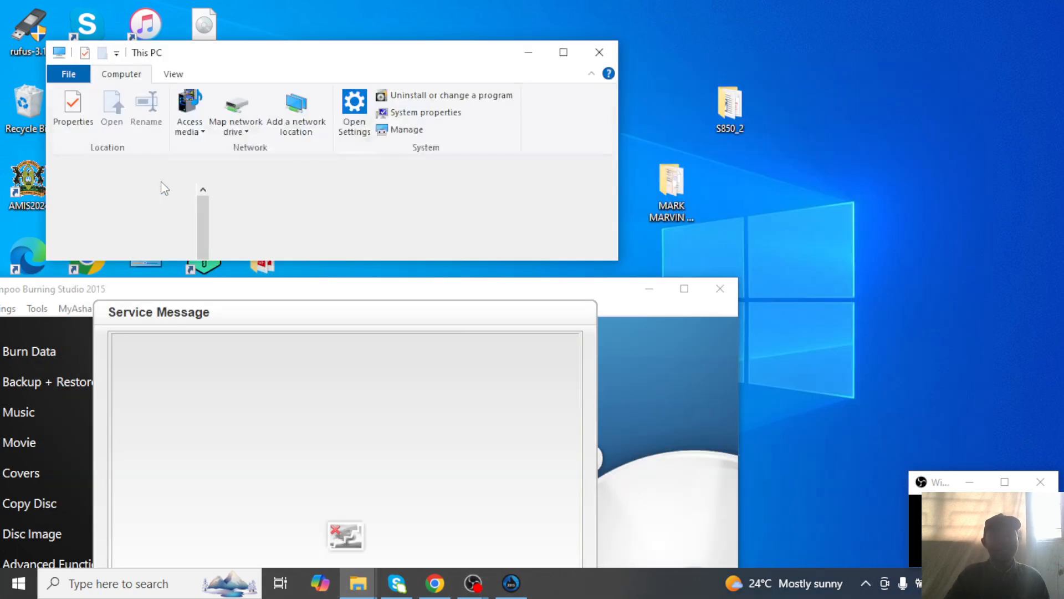
{"action": "left_click", "coordinate": [562, 51]}
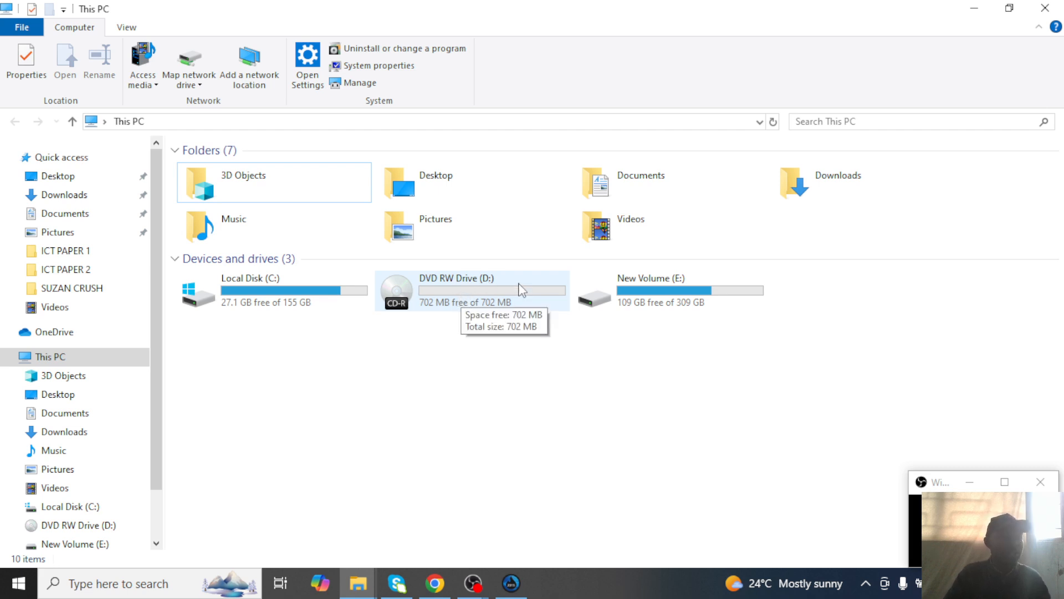
{"action": "left_click", "coordinate": [1045, 8]}
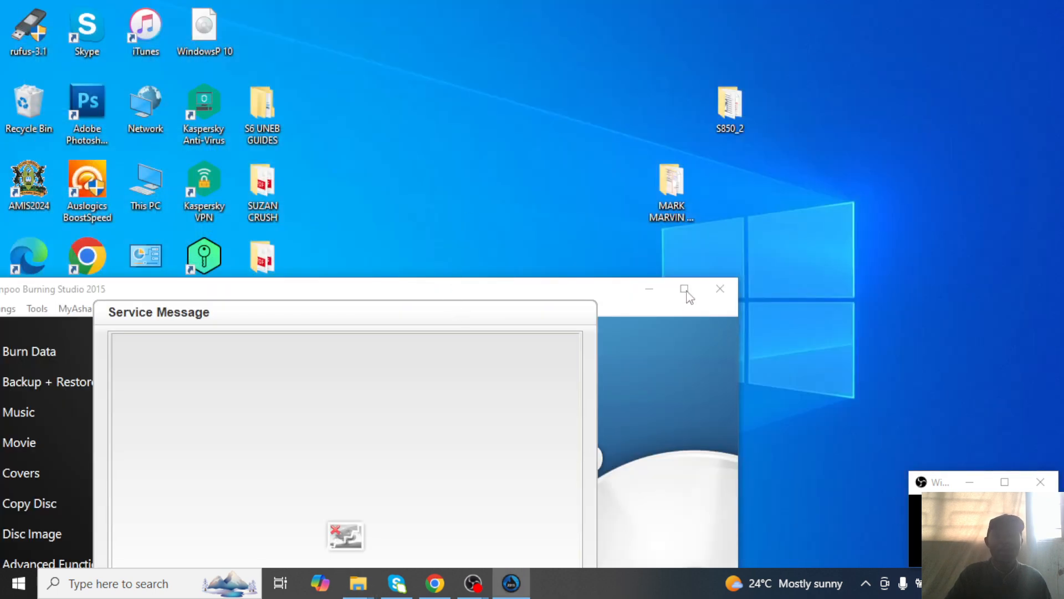
{"action": "left_click_drag", "start_coordinate": [481, 318], "coordinate": [669, 47]}
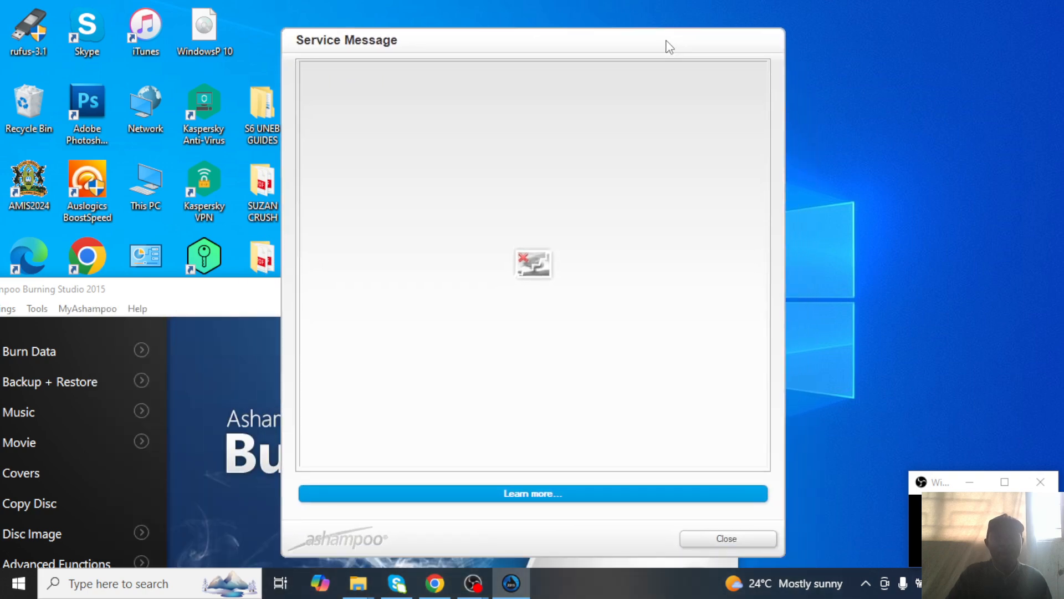
Dismiss the Service Message, move the S1 folder into the desktop's top row, and refresh the desktop.
{"action": "left_click", "coordinate": [742, 540]}
{"action": "left_click", "coordinate": [684, 288]}
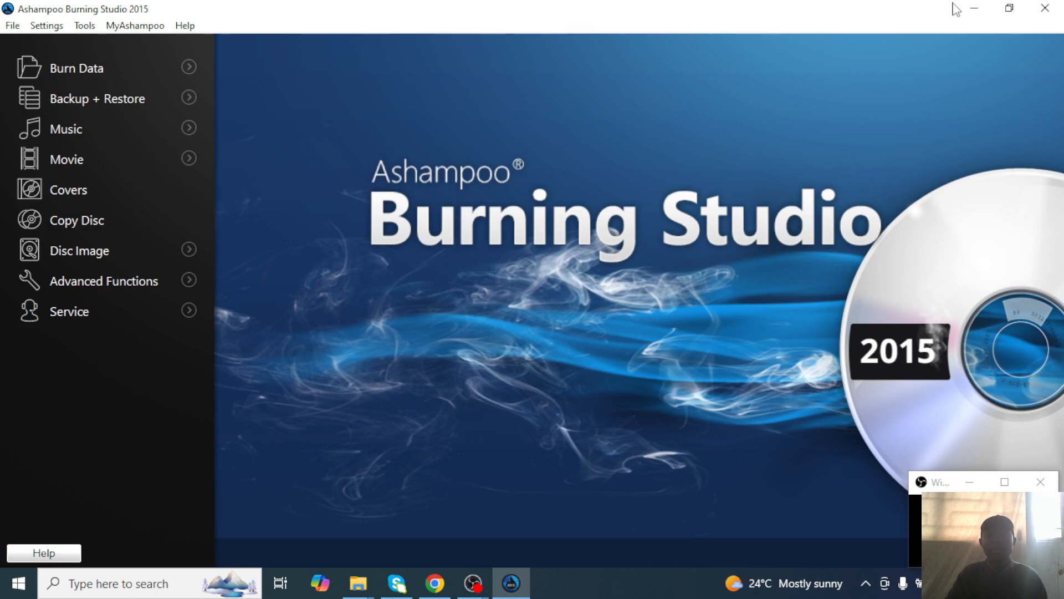
{"action": "left_click", "coordinate": [974, 8]}
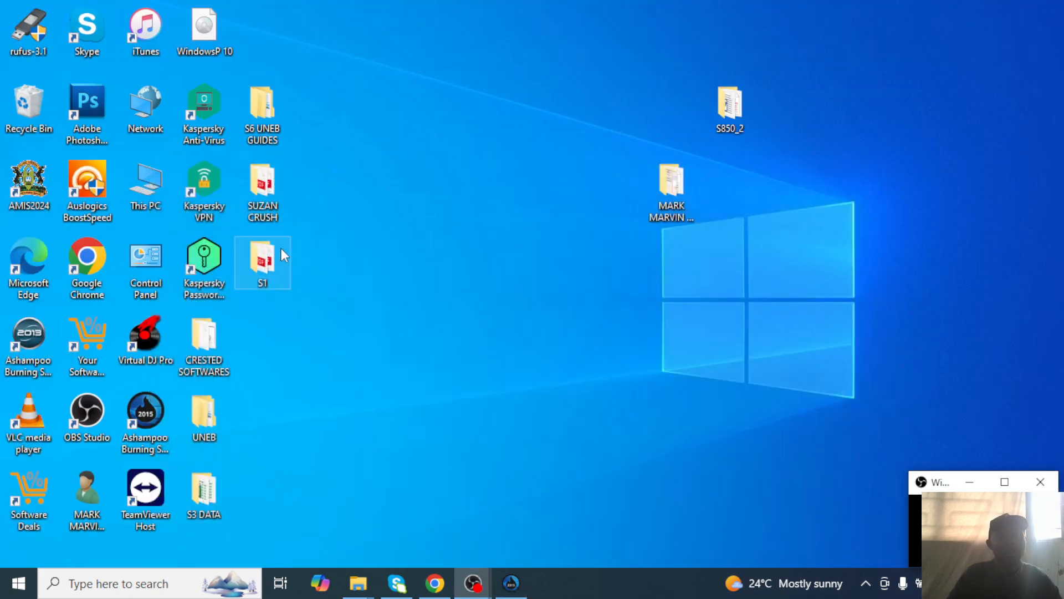
{"action": "left_click_drag", "start_coordinate": [281, 247], "coordinate": [270, 36]}
{"action": "right_click", "coordinate": [387, 40]}
{"action": "left_click", "coordinate": [436, 92]}
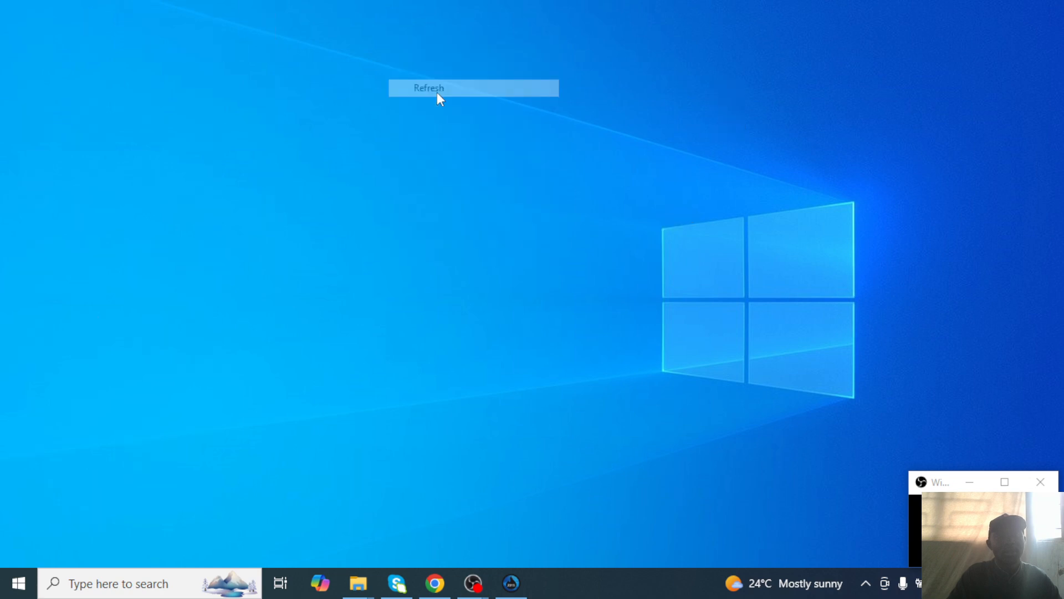
{"action": "right_click", "coordinate": [494, 137]}
{"action": "left_click", "coordinate": [533, 182]}
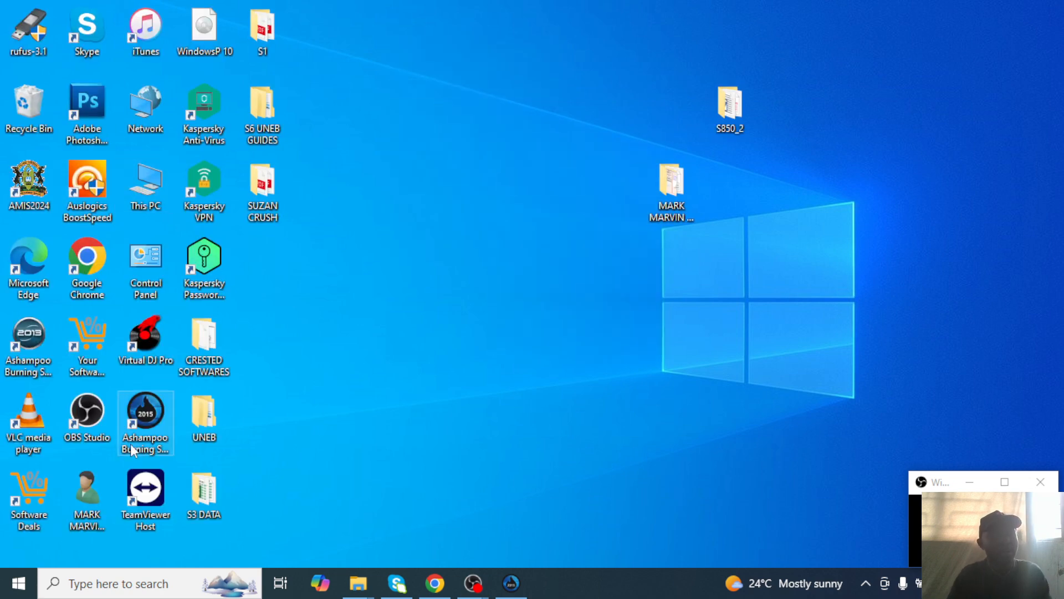
Bring Ashampoo Burning Studio 2015 to the front with its Burn Data options showing.
{"action": "left_click", "coordinate": [31, 347]}
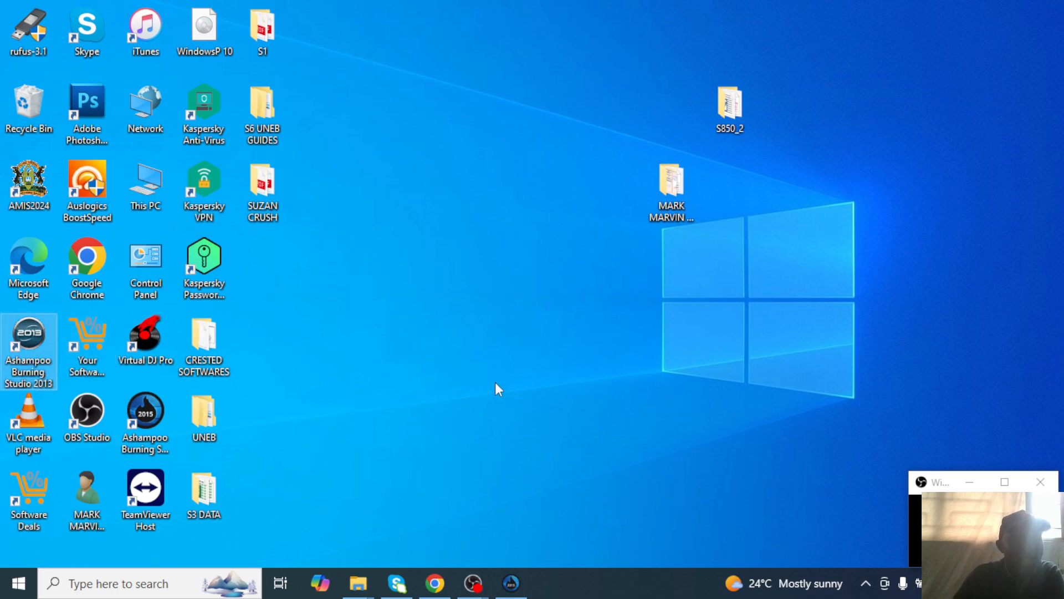
{"action": "left_click", "coordinate": [509, 582]}
{"action": "mouse_move", "coordinate": [93, 75]}
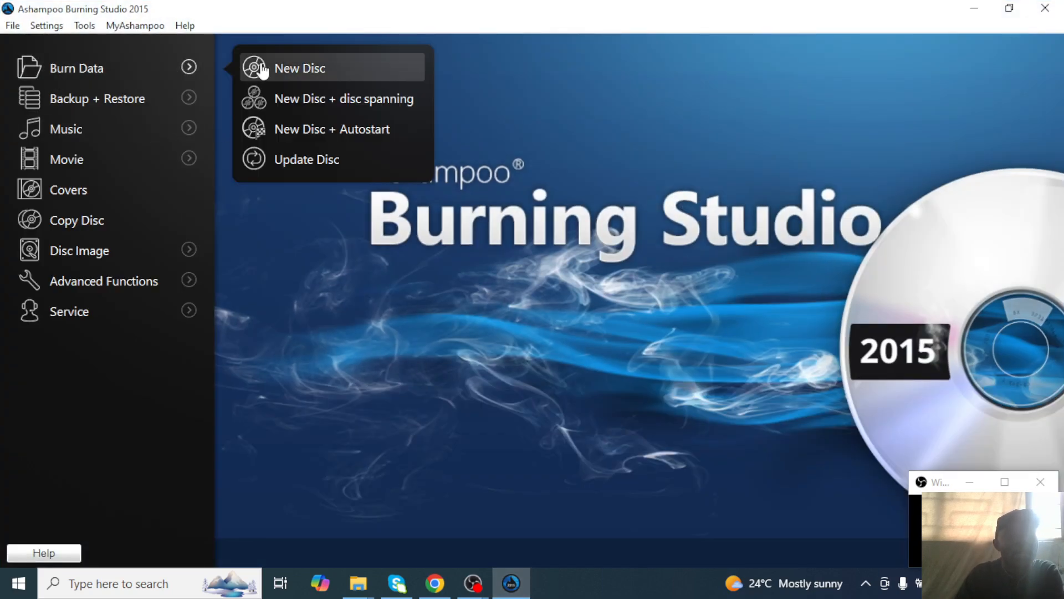
Start a Burn Data > New Disc compilation, move the window aside, and place the exam folder at the desktop's top.
{"action": "left_click", "coordinate": [304, 71]}
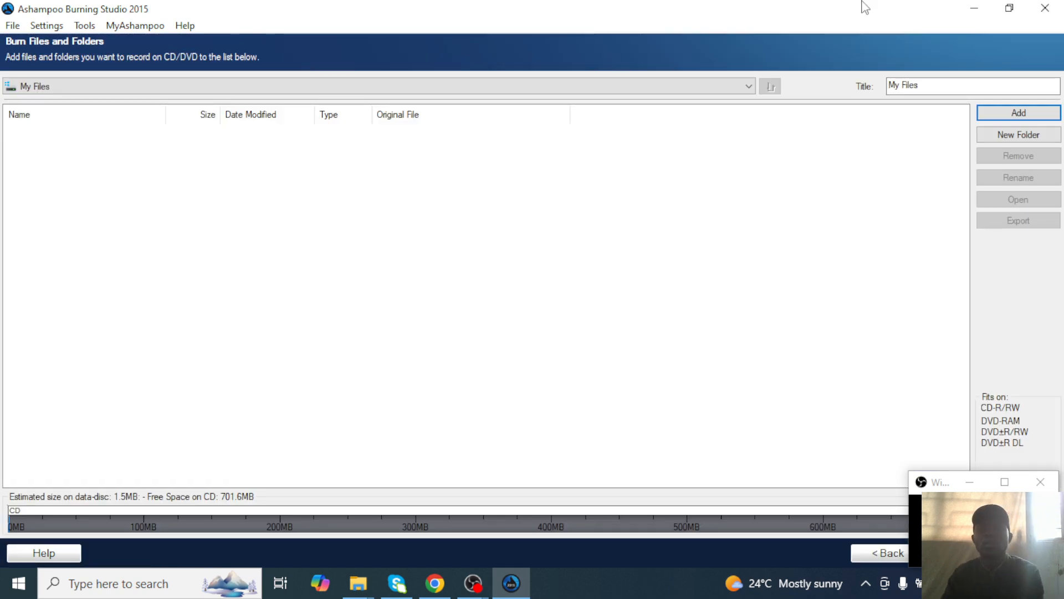
{"action": "left_click", "coordinate": [1008, 8]}
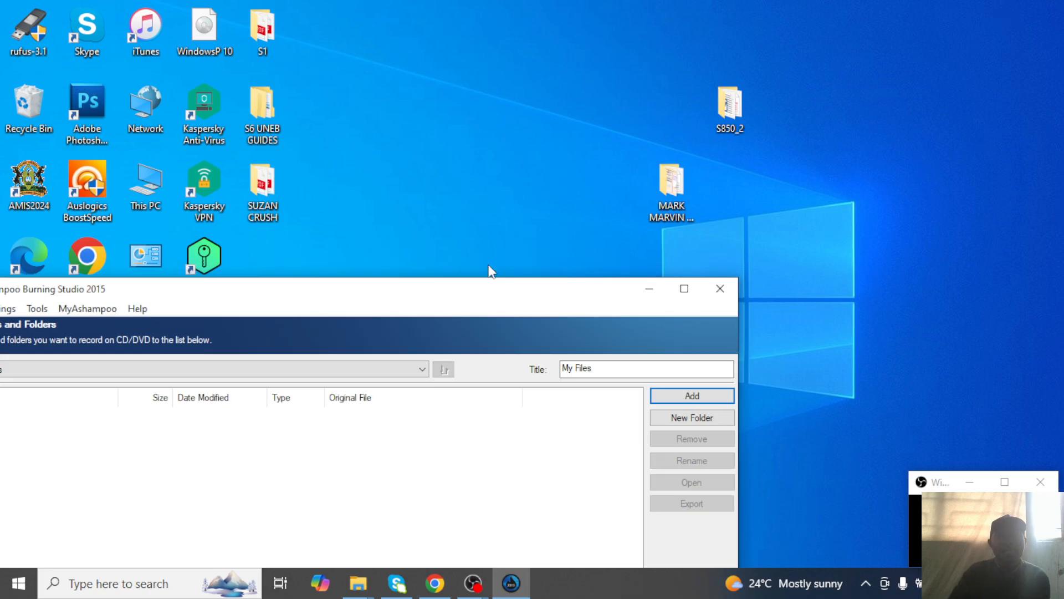
{"action": "mouse_move", "coordinate": [430, 303]}
{"action": "left_mouse_down"}
{"action": "mouse_move", "coordinate": [675, 243]}
{"action": "mouse_move", "coordinate": [683, 255]}
{"action": "left_mouse_up"}
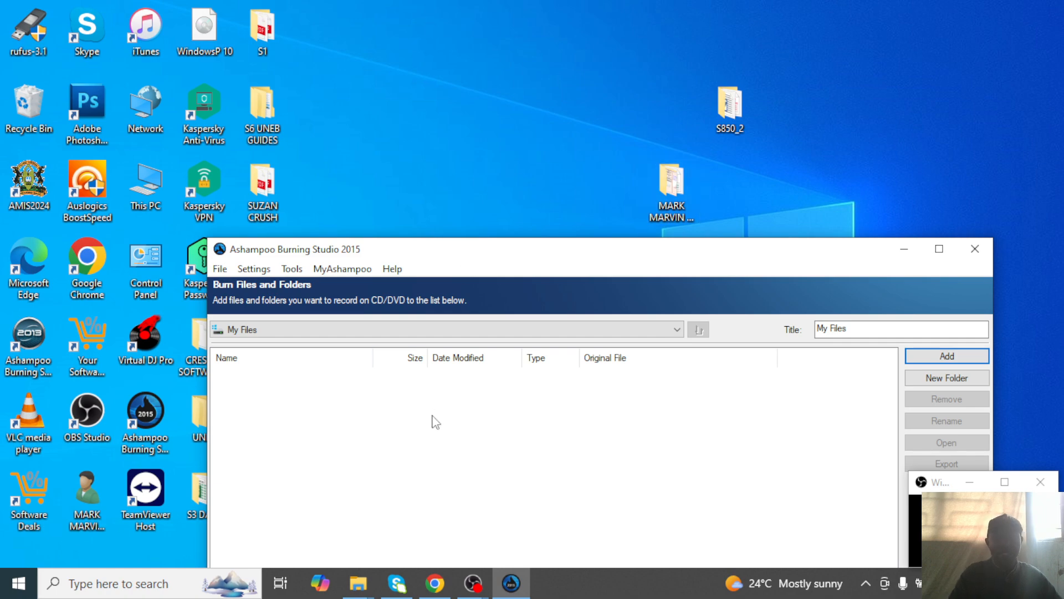
{"action": "mouse_move", "coordinate": [436, 422]}
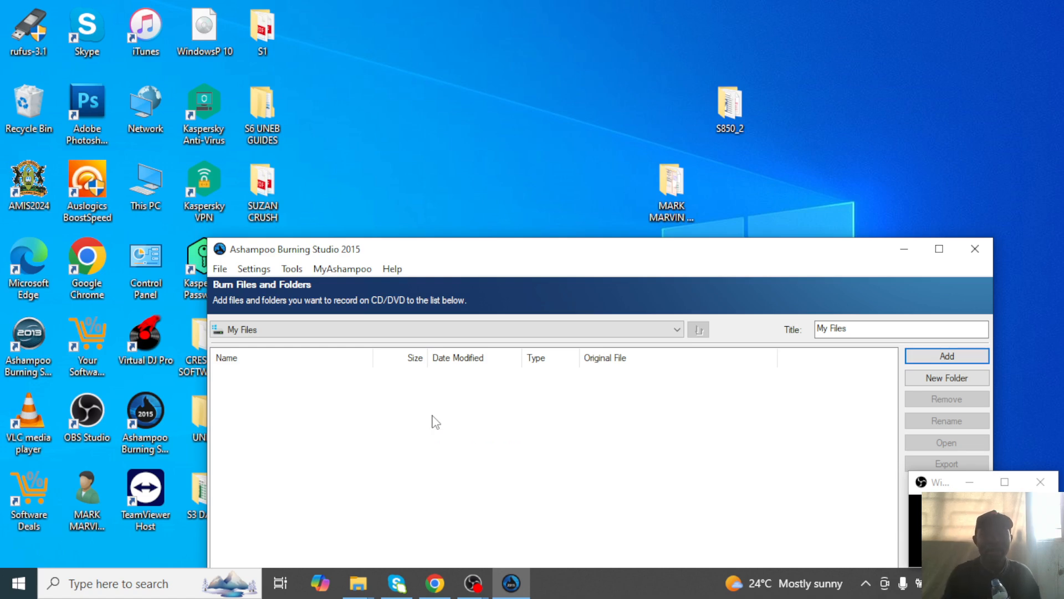
{"action": "left_click", "coordinate": [672, 205]}
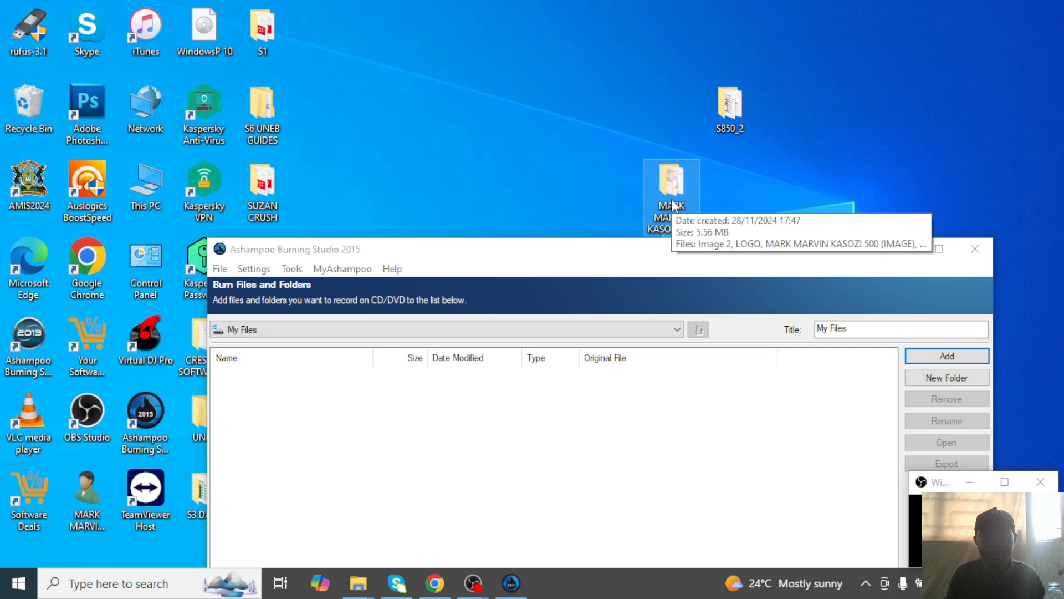
{"action": "left_click_drag", "start_coordinate": [673, 203], "coordinate": [504, 86]}
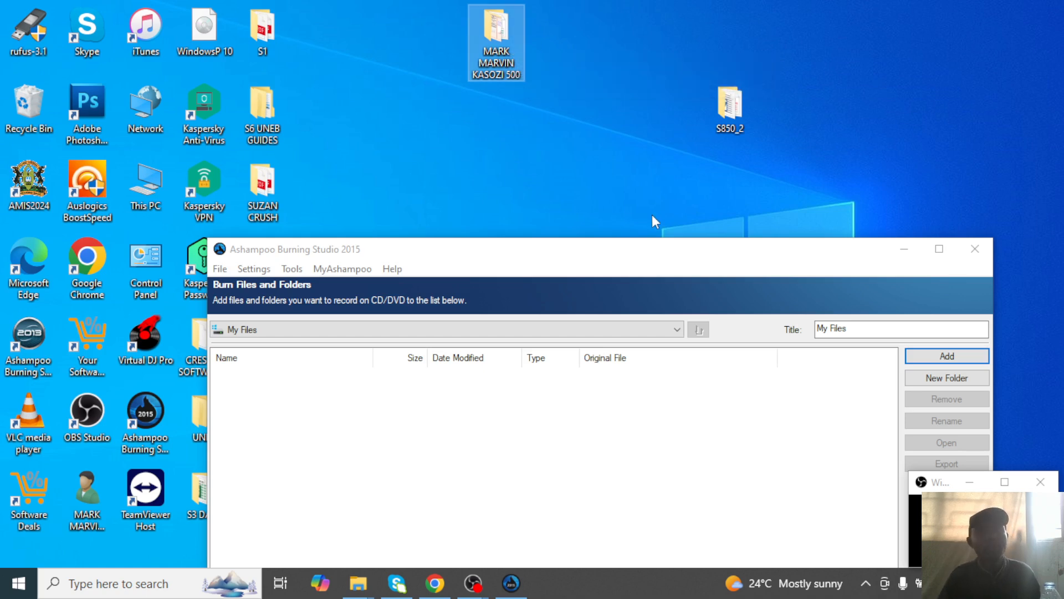
Add the candidate's exam folder to the disc's file list.
{"action": "left_click_drag", "start_coordinate": [621, 250], "coordinate": [597, 161]}
{"action": "left_click", "coordinate": [505, 46]}
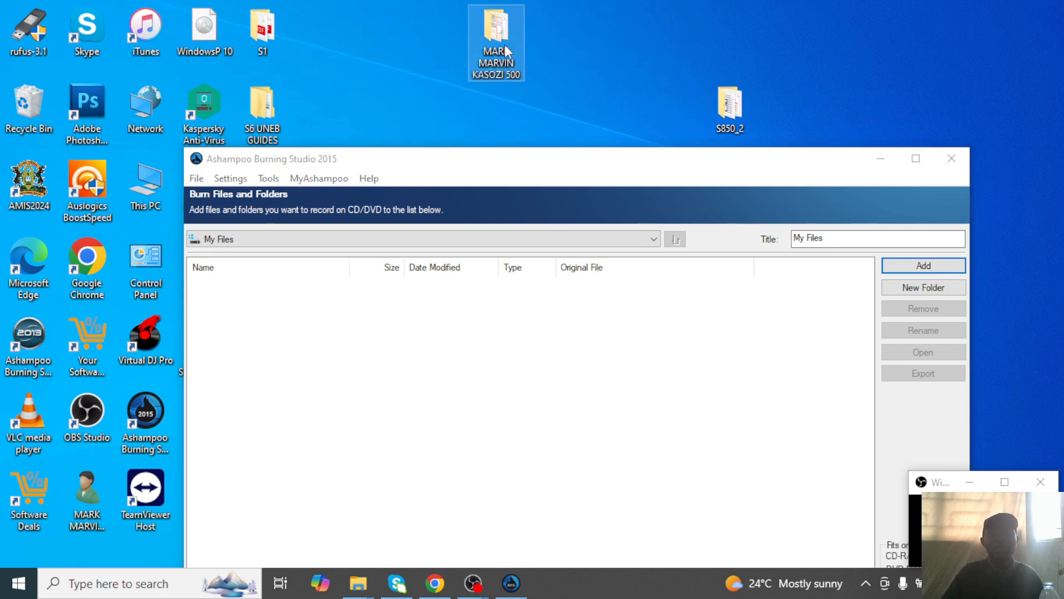
{"action": "left_click_drag", "start_coordinate": [505, 48], "coordinate": [352, 290]}
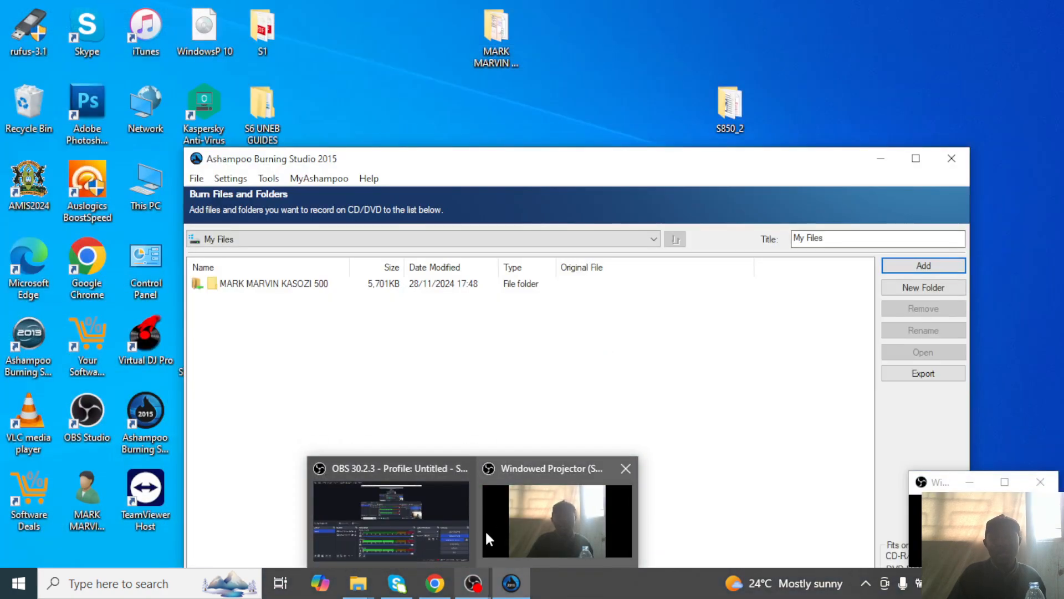
Close the S6 UNEB GUIDES and IMAGE FOLDER windows.
{"action": "mouse_move", "coordinate": [497, 593]}
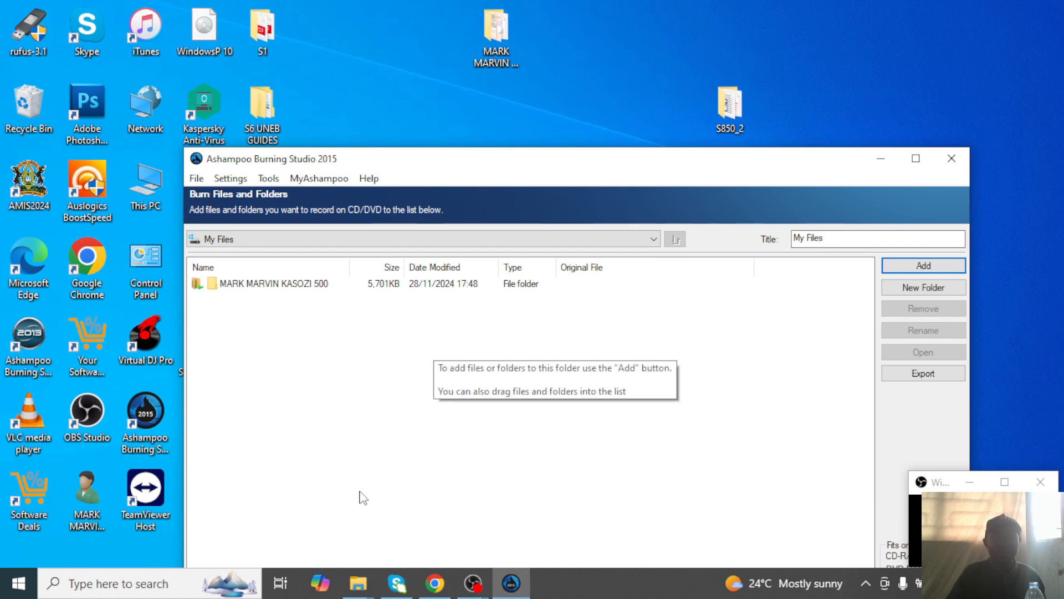
{"action": "mouse_move", "coordinate": [356, 592]}
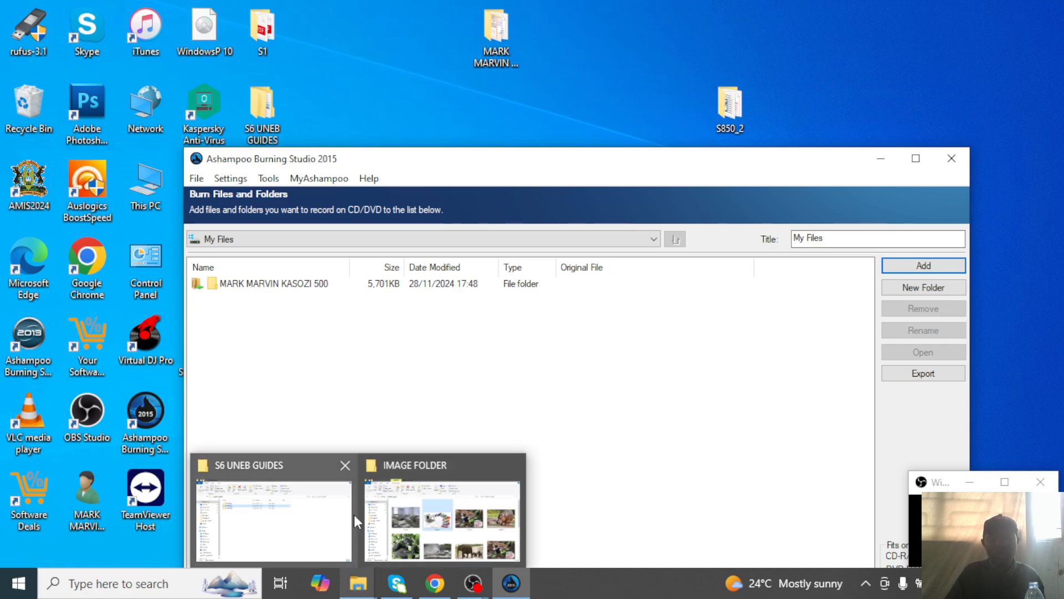
{"action": "left_click", "coordinate": [345, 465]}
{"action": "left_click", "coordinate": [430, 464]}
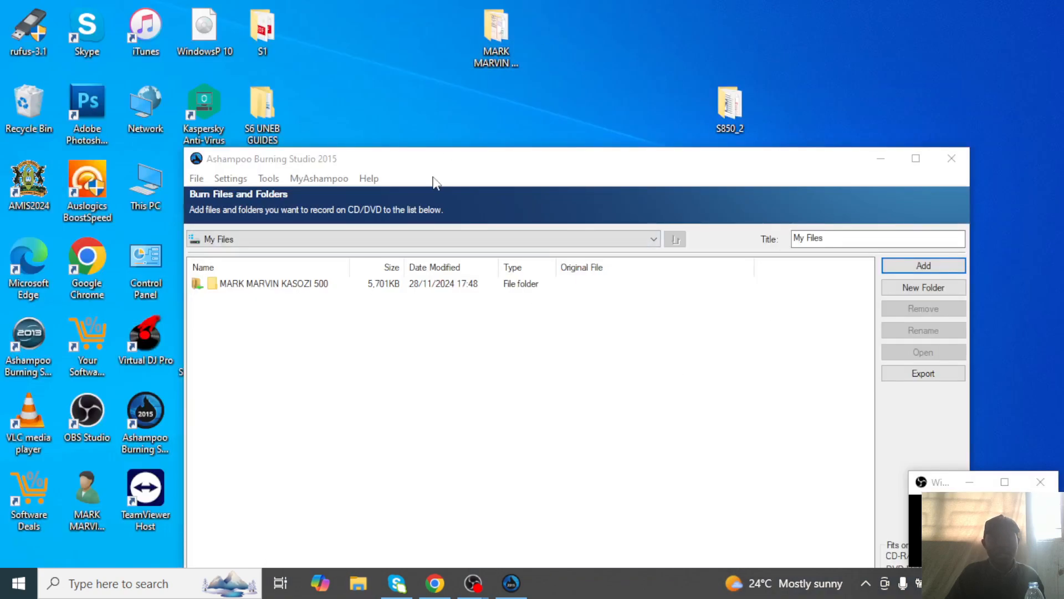
Maximize the burner, pass the CD-R disc check, and write the Data-CD.
{"action": "left_click", "coordinate": [916, 158]}
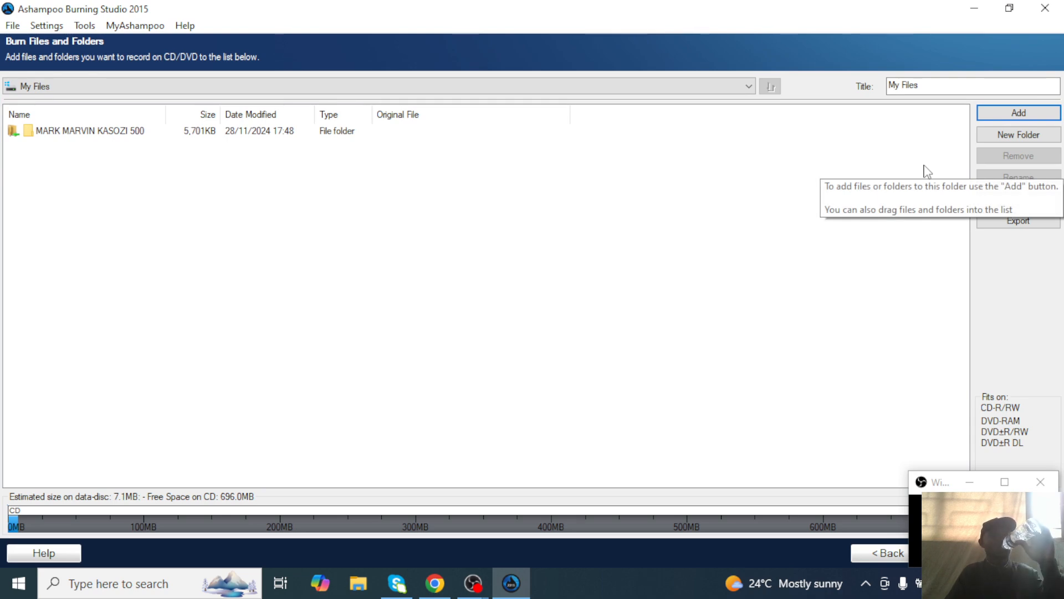
{"action": "left_click", "coordinate": [1010, 7]}
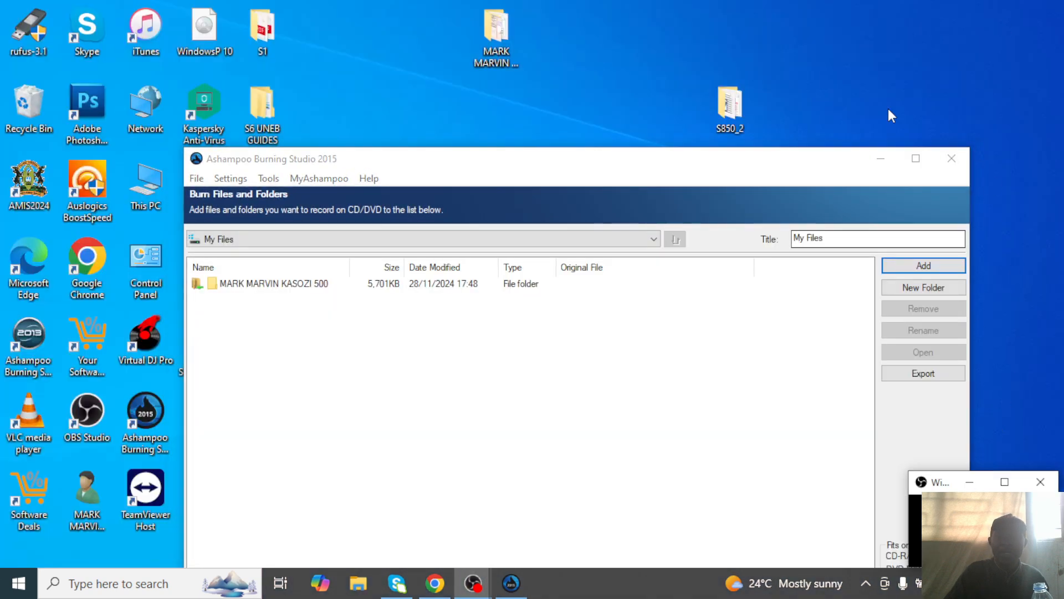
{"action": "left_click", "coordinate": [916, 159]}
{"action": "left_click", "coordinate": [970, 481]}
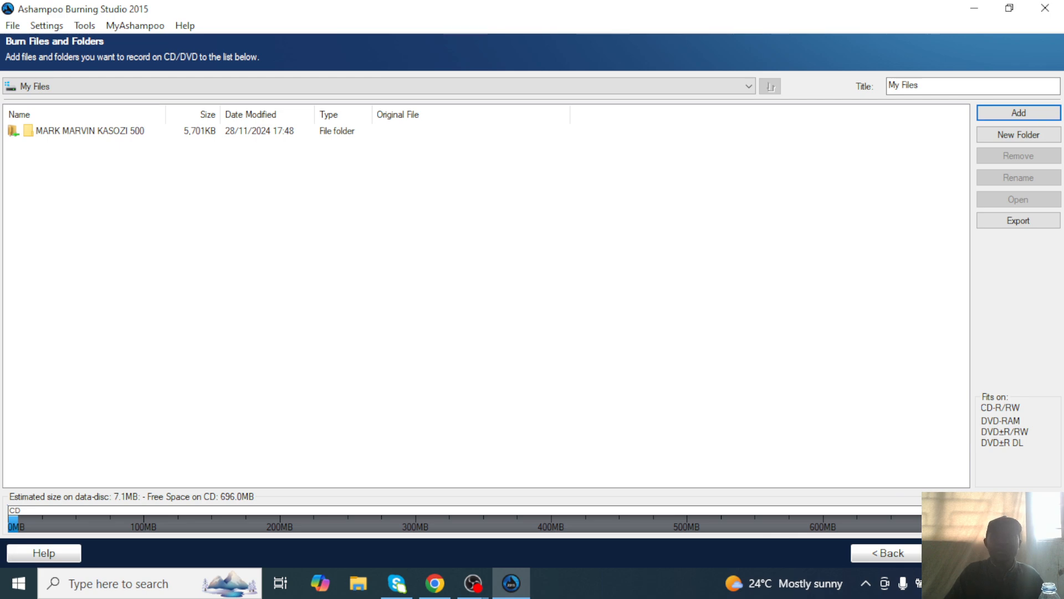
{"action": "left_click", "coordinate": [993, 553]}
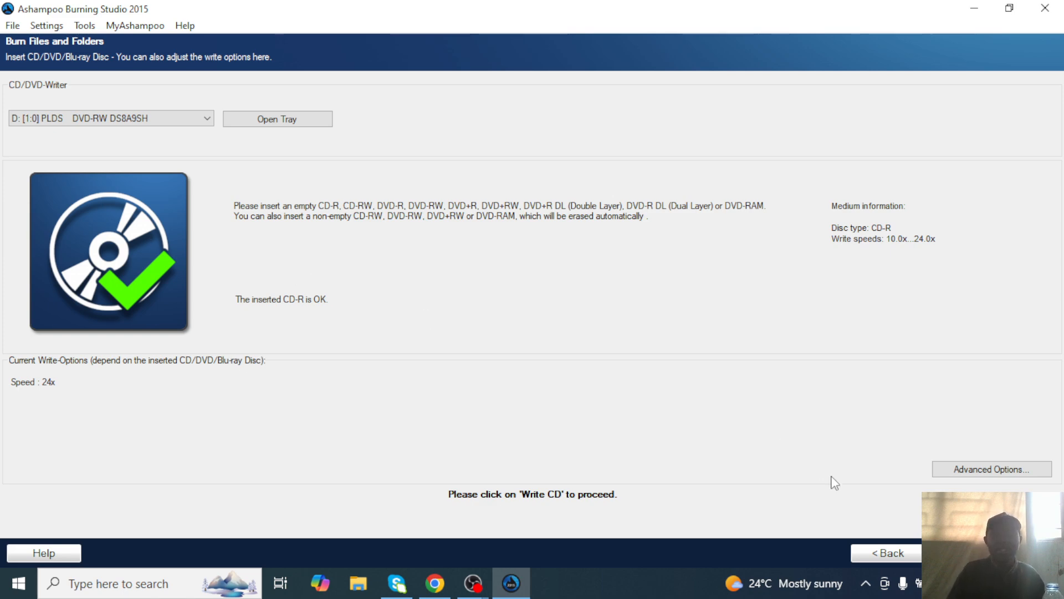
{"action": "left_click", "coordinate": [967, 553]}
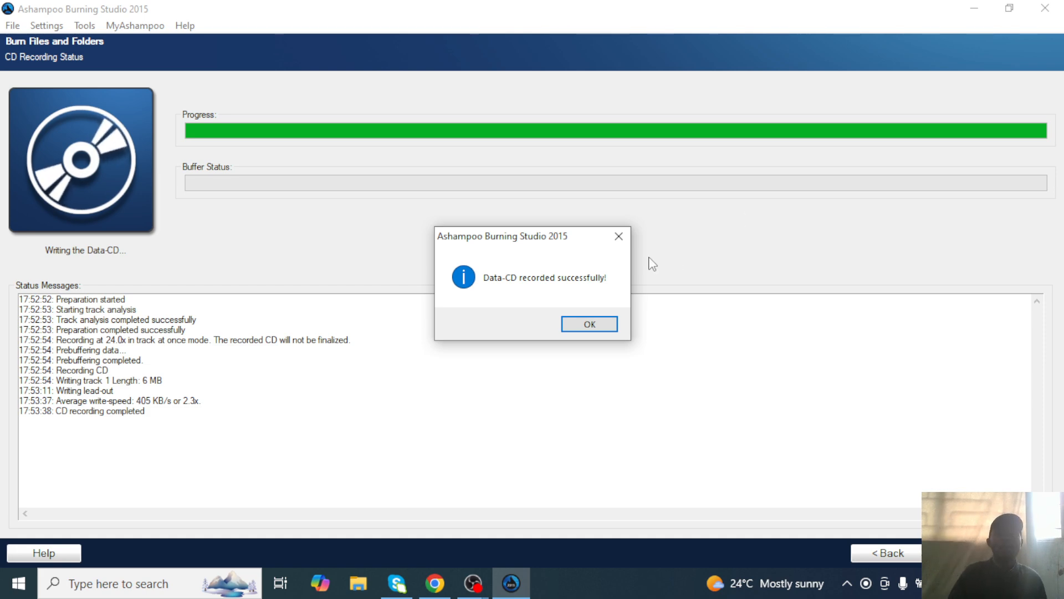
Dismiss the burn success message and close Ashampoo Burning Studio 2015.
{"action": "left_click", "coordinate": [618, 239]}
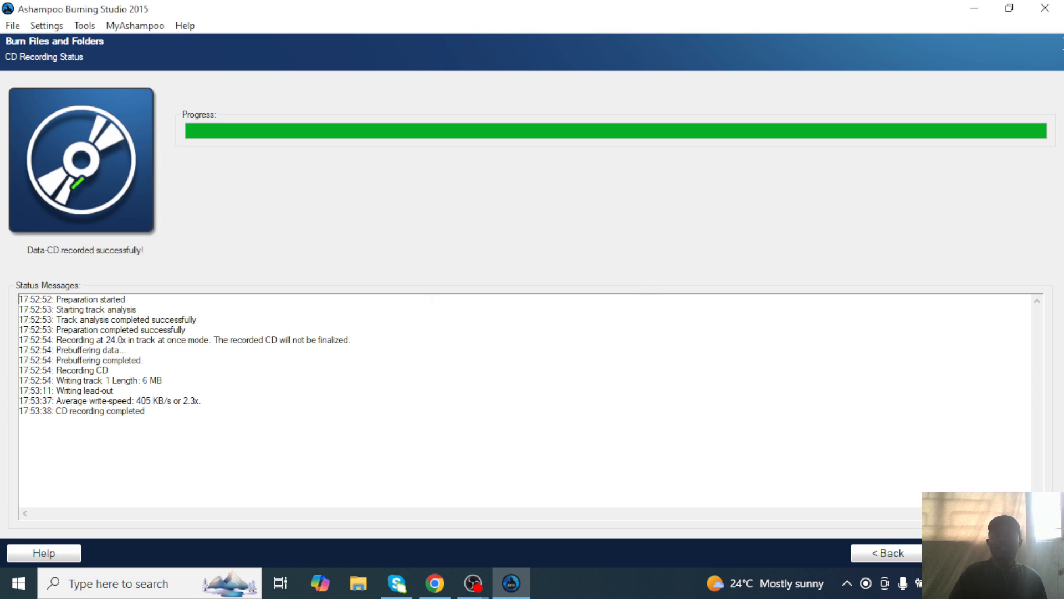
{"action": "left_click", "coordinate": [1044, 8]}
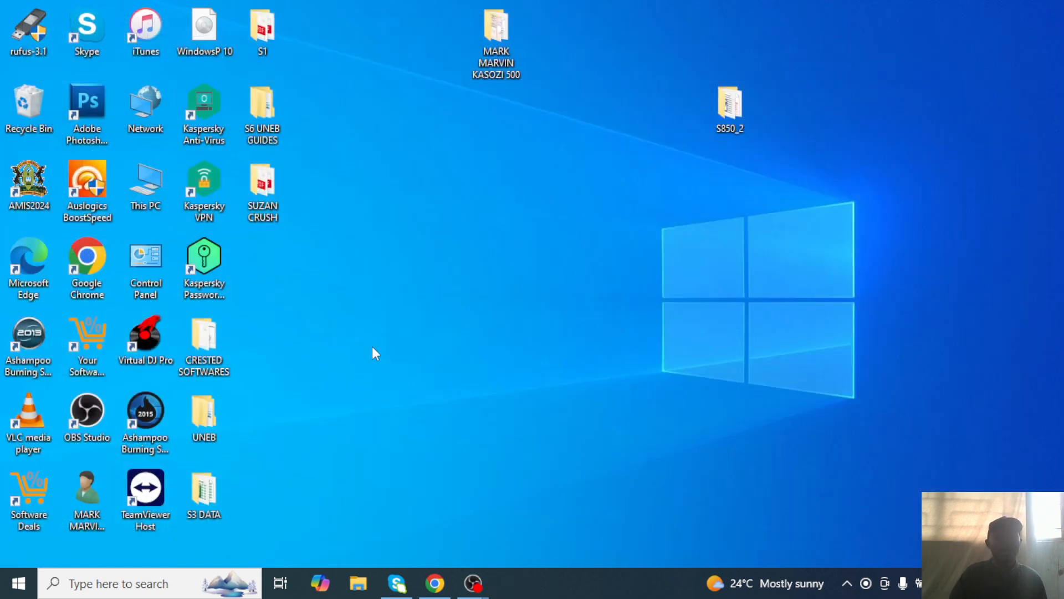
Refresh the desktop twice from its right-click menu.
{"action": "right_click", "coordinate": [350, 327]}
{"action": "left_click", "coordinate": [383, 371]}
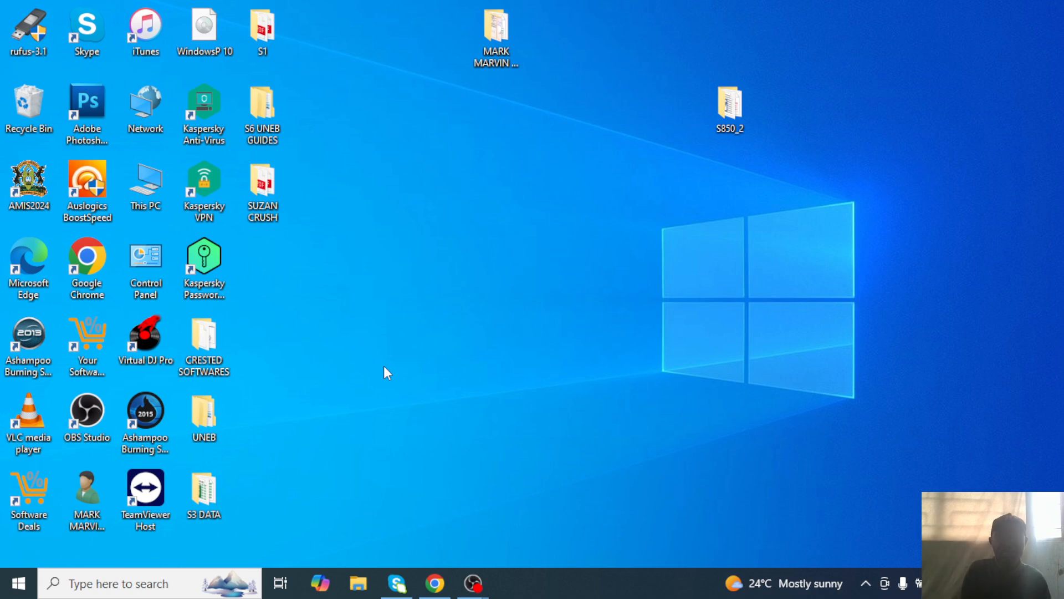
{"action": "right_click", "coordinate": [430, 237]}
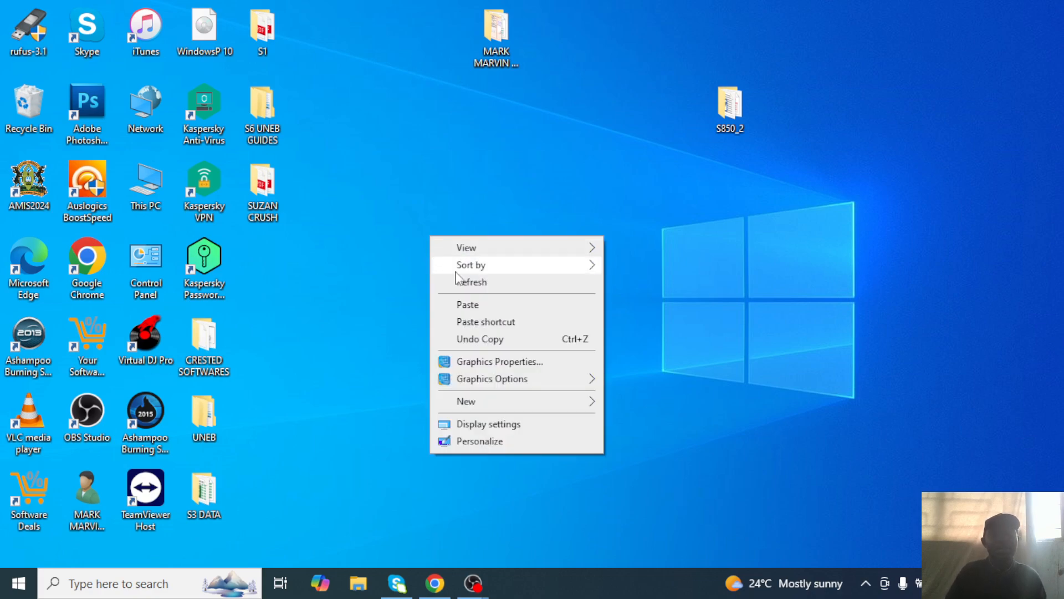
{"action": "left_click", "coordinate": [458, 281]}
Open This PC maximized and open the burned disc in DVD RW Drive (D:).
{"action": "double_click", "coordinate": [135, 186]}
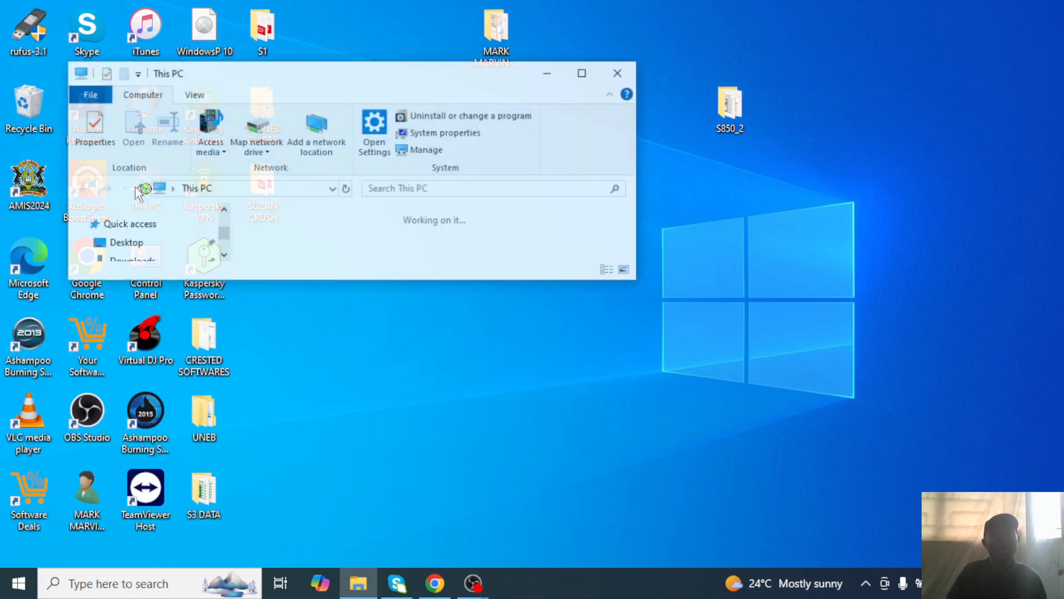
{"action": "left_click", "coordinate": [587, 72]}
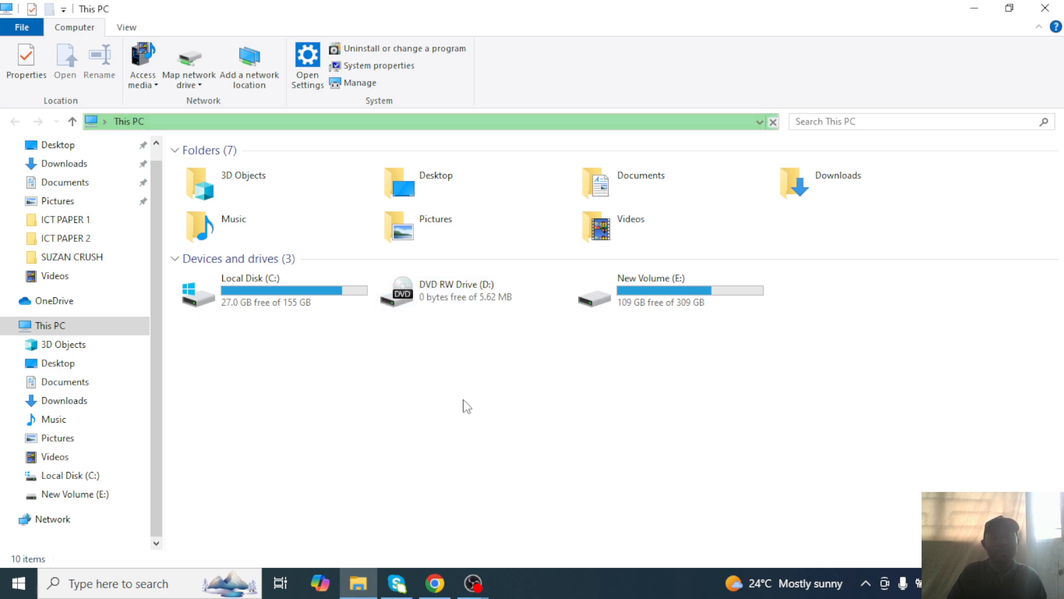
{"action": "double_click", "coordinate": [472, 309]}
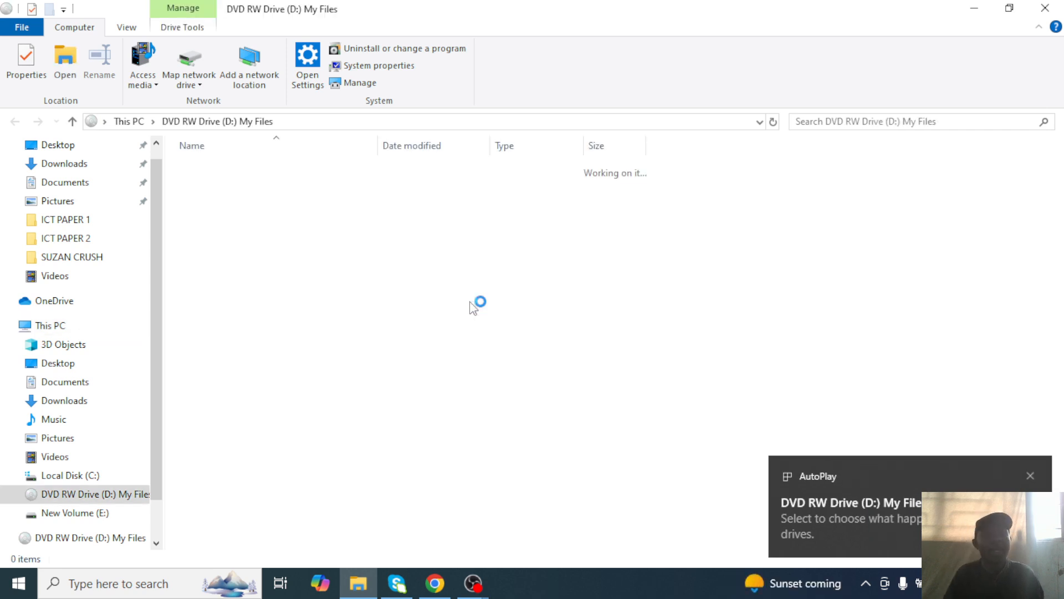
Open the disc's exam folder and launch its RTF, Excel, Publisher, PowerPoint and Access files.
{"action": "double_click", "coordinate": [236, 195]}
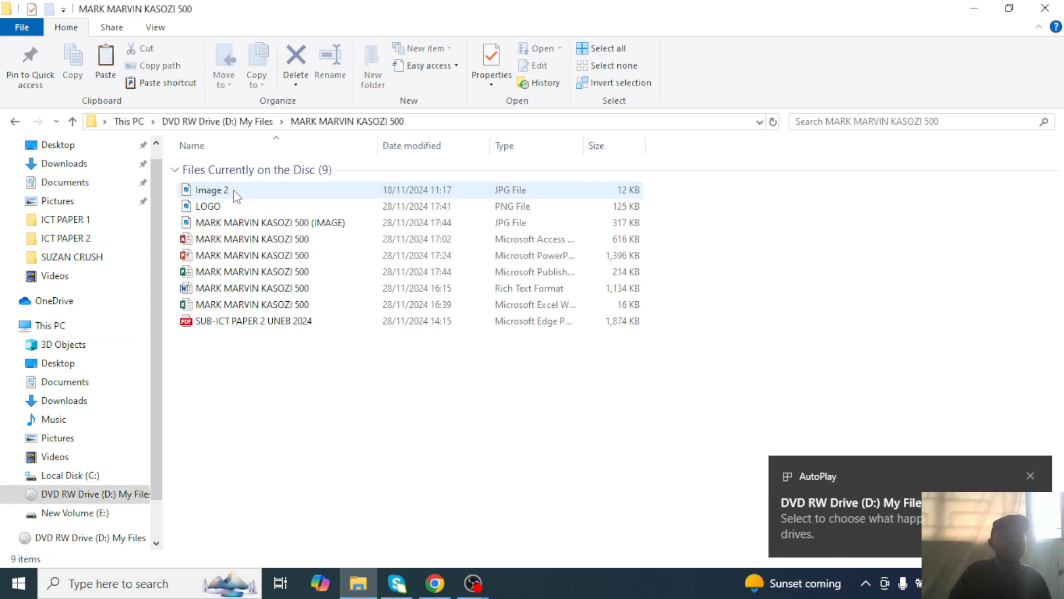
{"action": "left_click", "coordinate": [225, 293]}
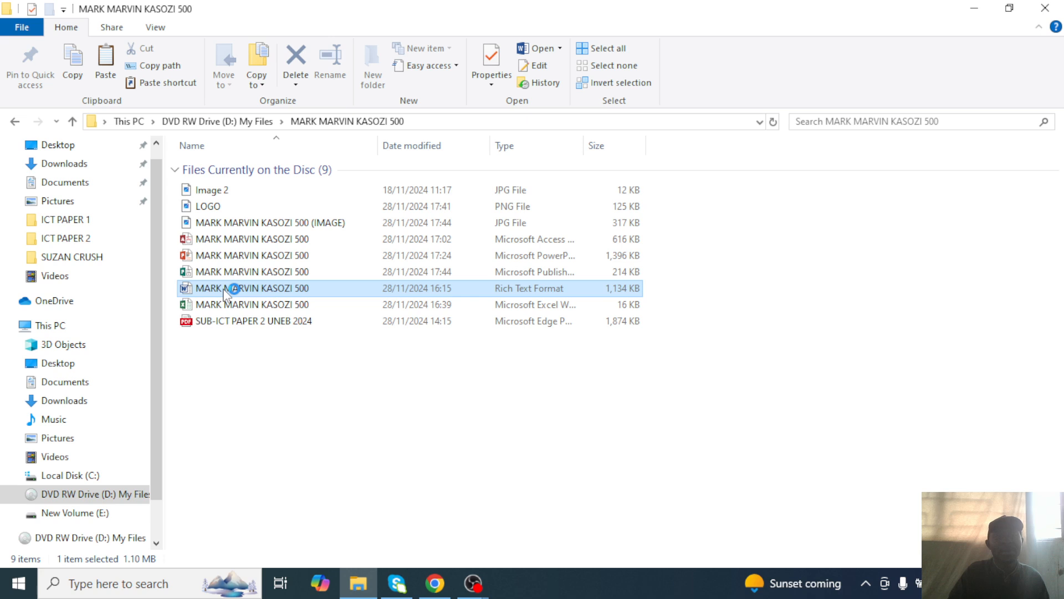
{"action": "left_click", "coordinate": [221, 304]}
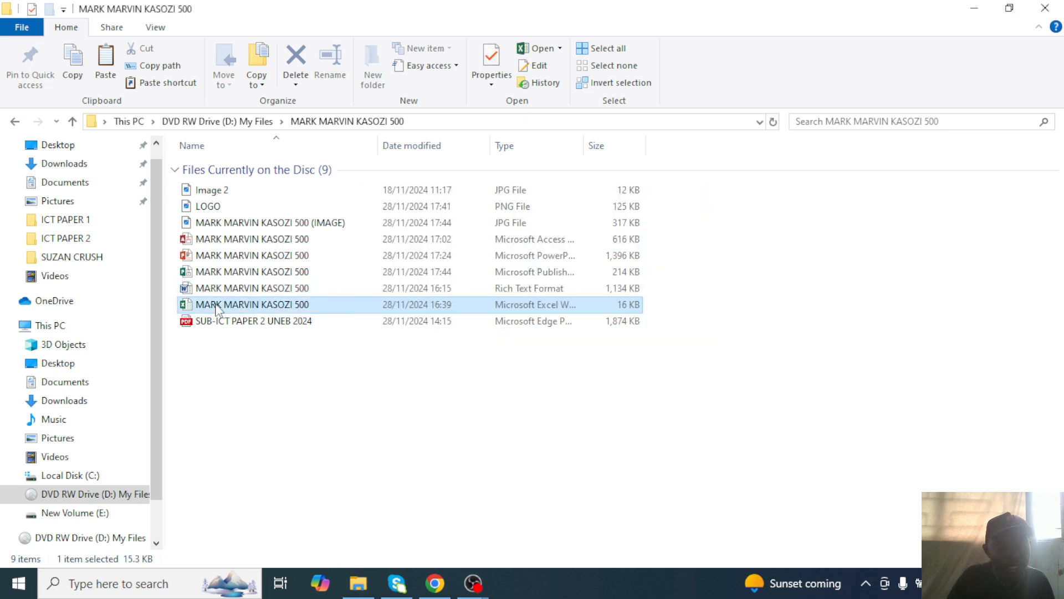
{"action": "left_click", "coordinate": [222, 273]}
{"action": "left_click", "coordinate": [227, 256]}
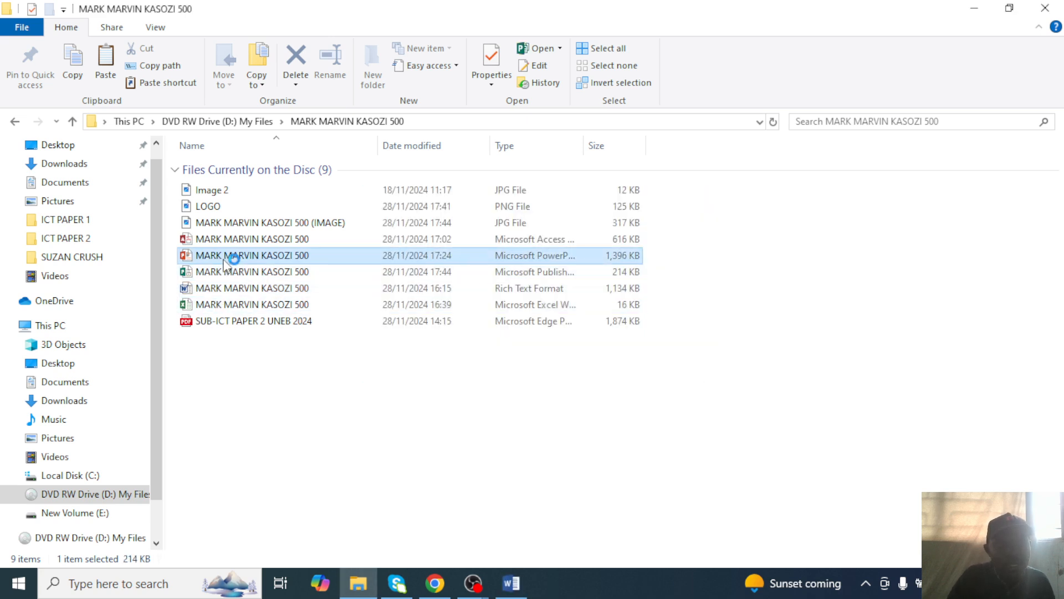
{"action": "left_click", "coordinate": [228, 240]}
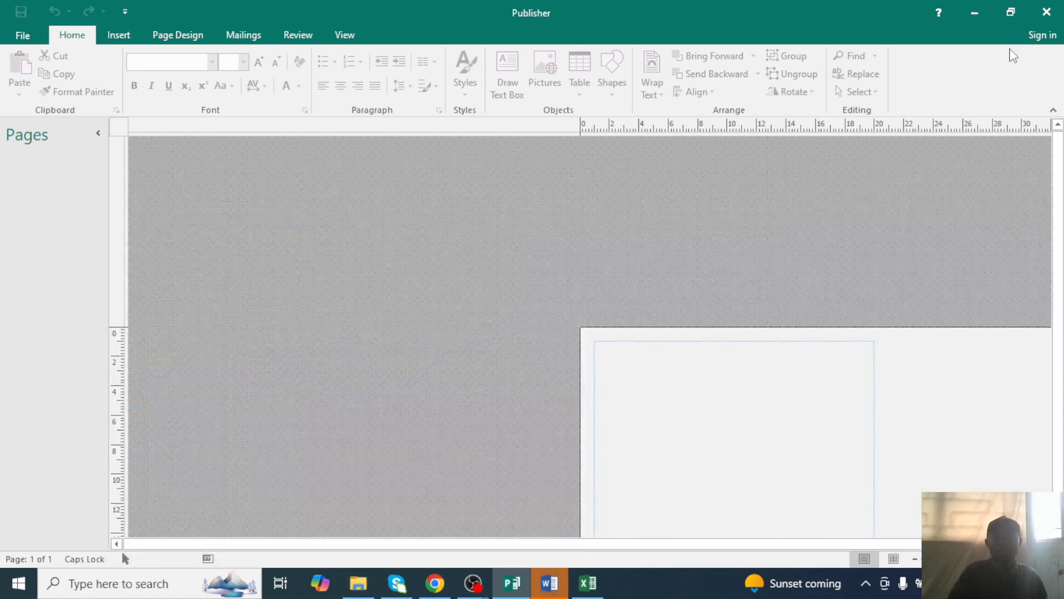
Switch the Word document to the Edit Document layout, scroll through it, and close it.
{"action": "left_click", "coordinate": [977, 10]}
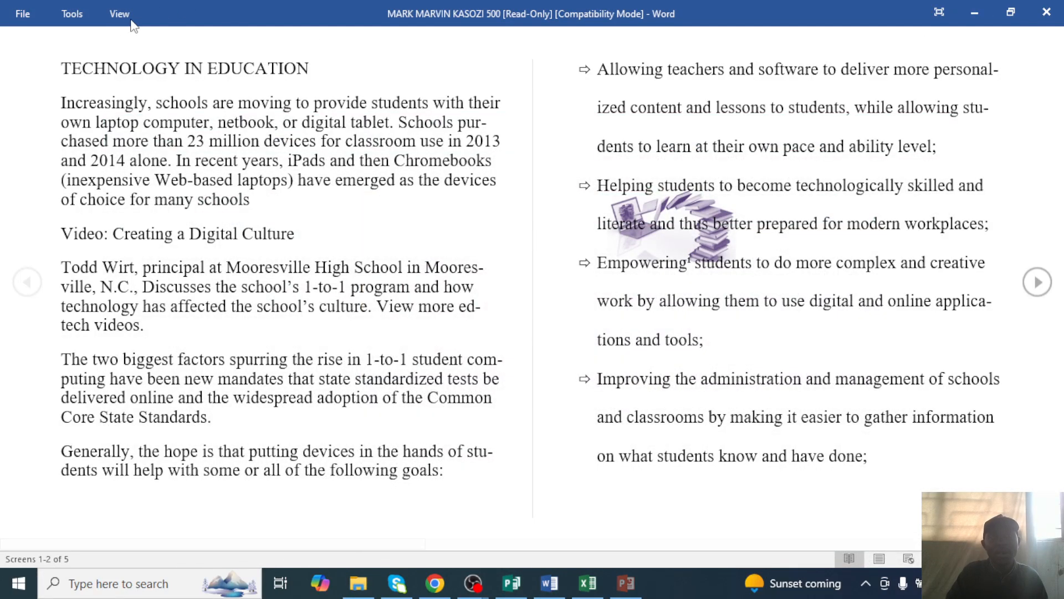
{"action": "left_click", "coordinate": [122, 17]}
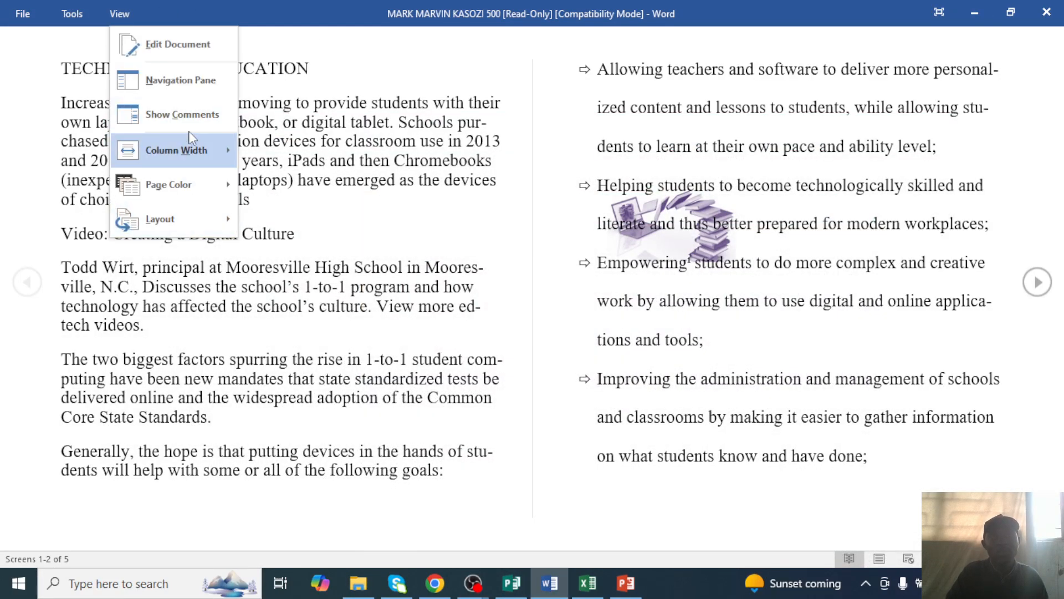
{"action": "left_click", "coordinate": [166, 44]}
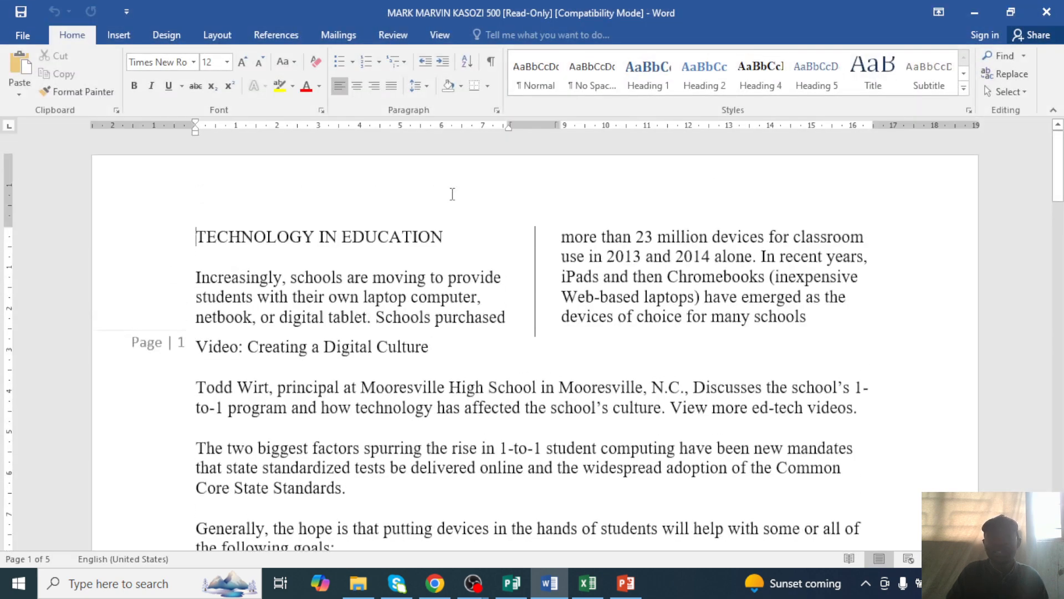
{"action": "scroll", "coordinate": [450, 192], "scroll_direction": "down", "scroll_amount": 15}
{"action": "left_click", "coordinate": [1047, 12]}
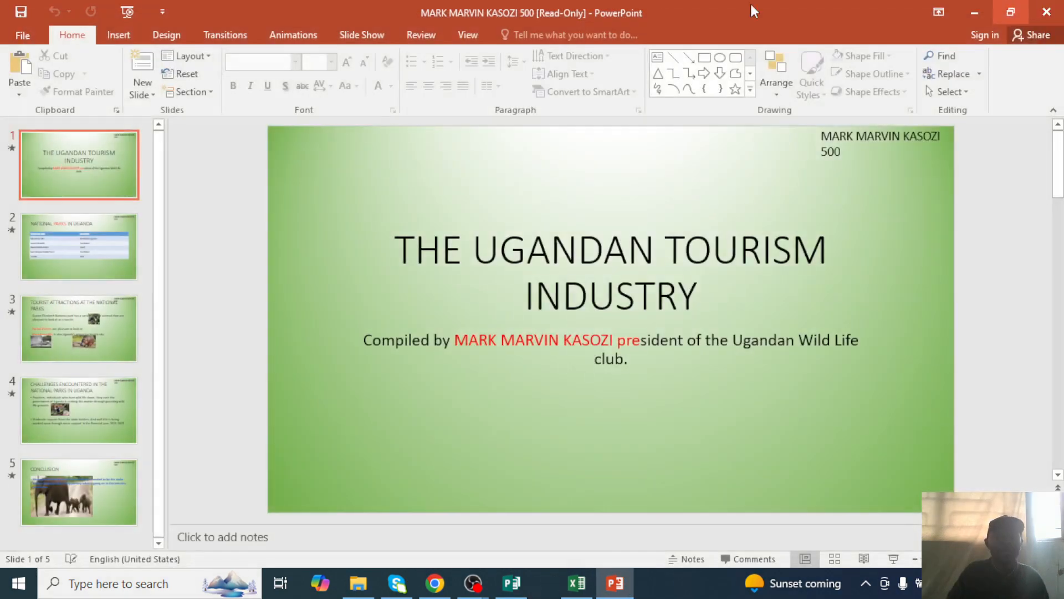
Step through presentation slides 2 to 5 (Conclusion), then close PowerPoint.
{"action": "left_click", "coordinate": [95, 272]}
{"action": "left_click", "coordinate": [67, 317]}
{"action": "left_click", "coordinate": [76, 405]}
{"action": "left_click", "coordinate": [74, 471]}
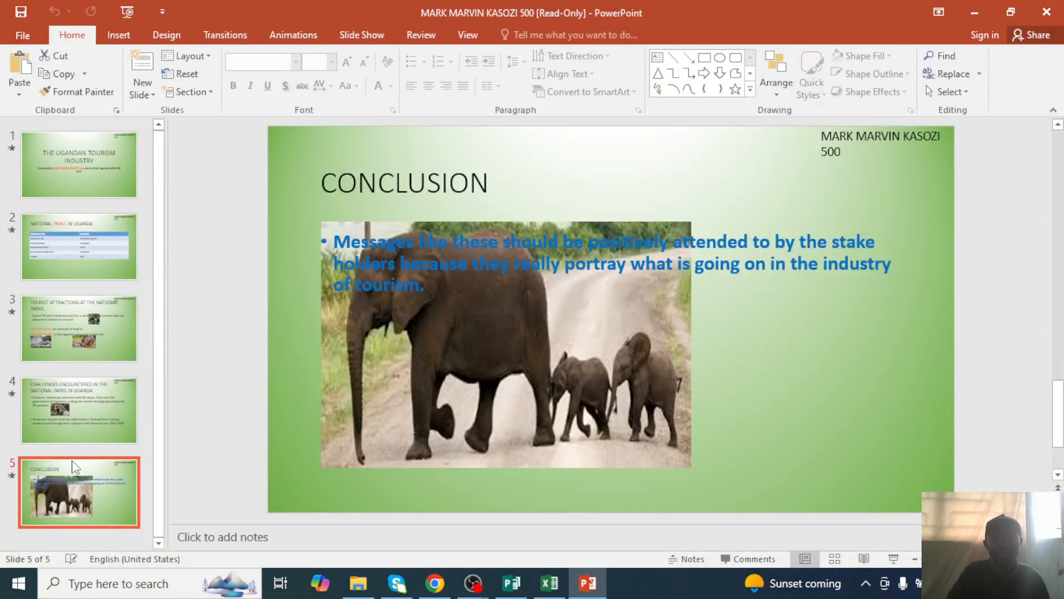
{"action": "left_click", "coordinate": [1046, 11]}
{"action": "left_click", "coordinate": [549, 583]}
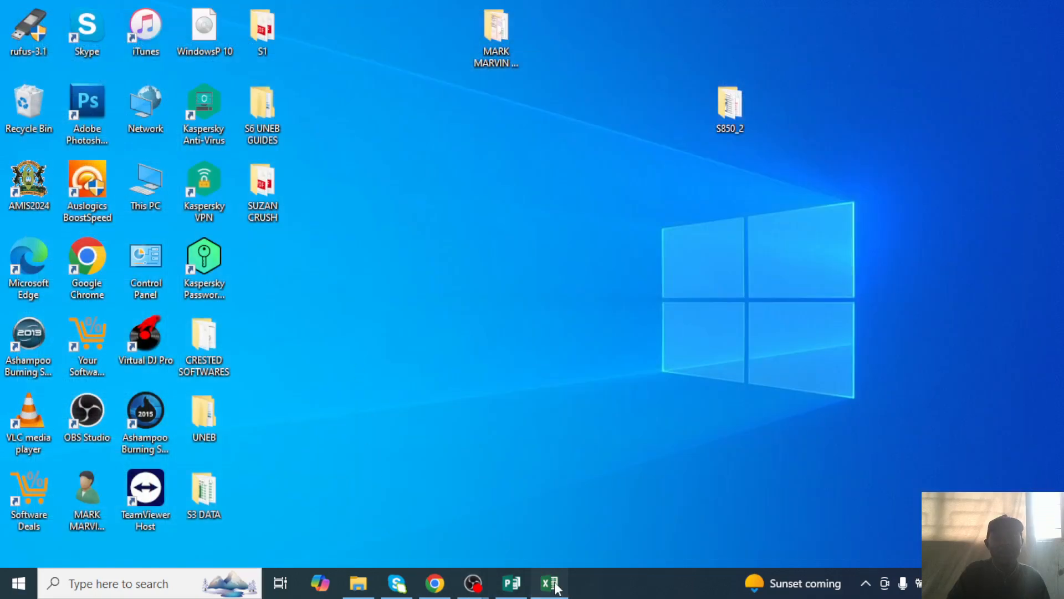
Cancel the stalled printer connection, close the Excel splash, and close Publisher.
{"action": "left_click", "coordinate": [511, 583]}
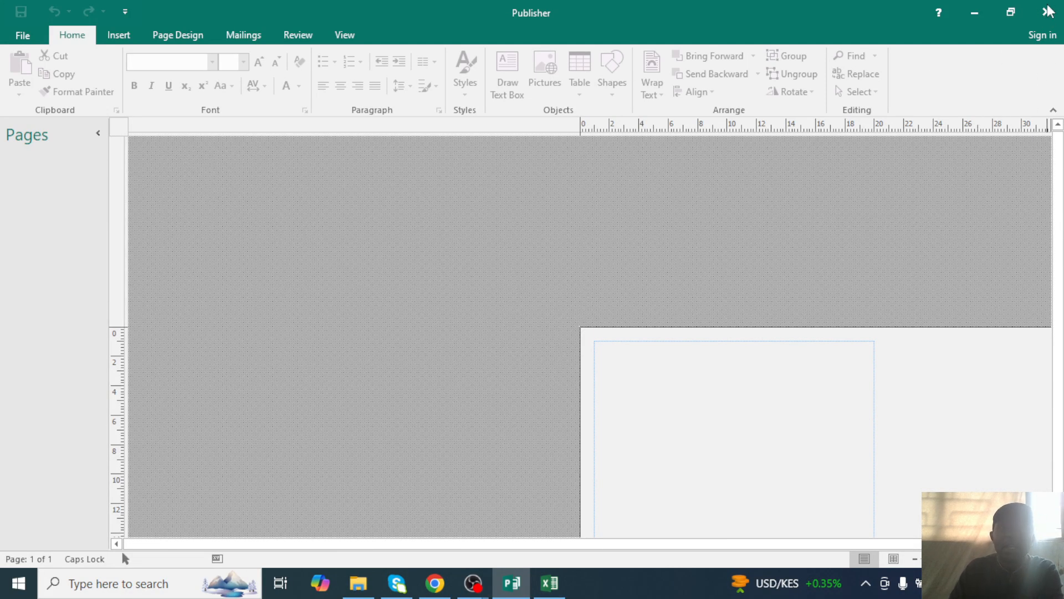
{"action": "left_click", "coordinate": [549, 582]}
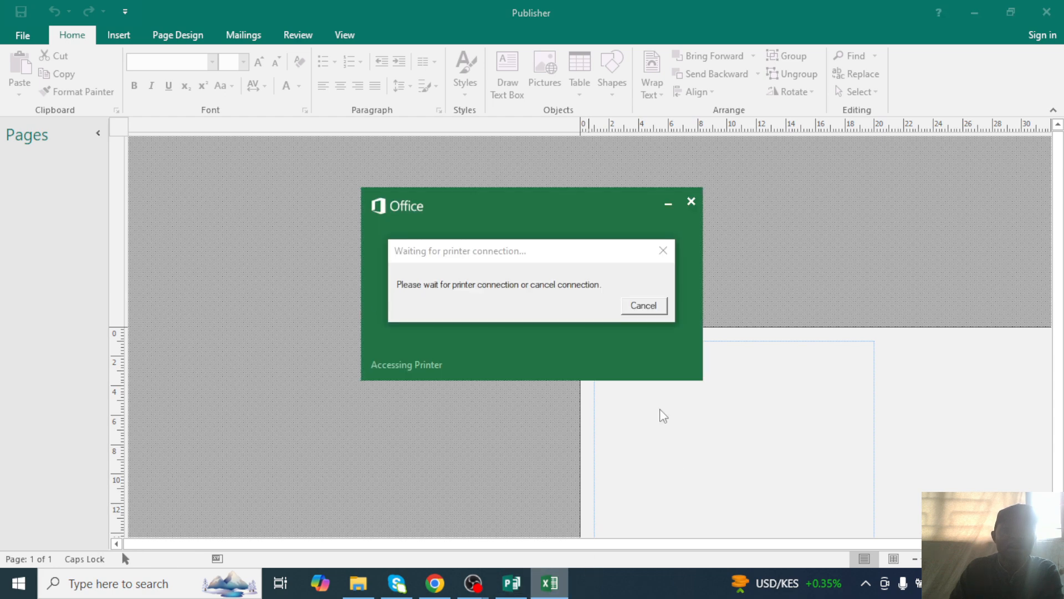
{"action": "left_click", "coordinate": [644, 305]}
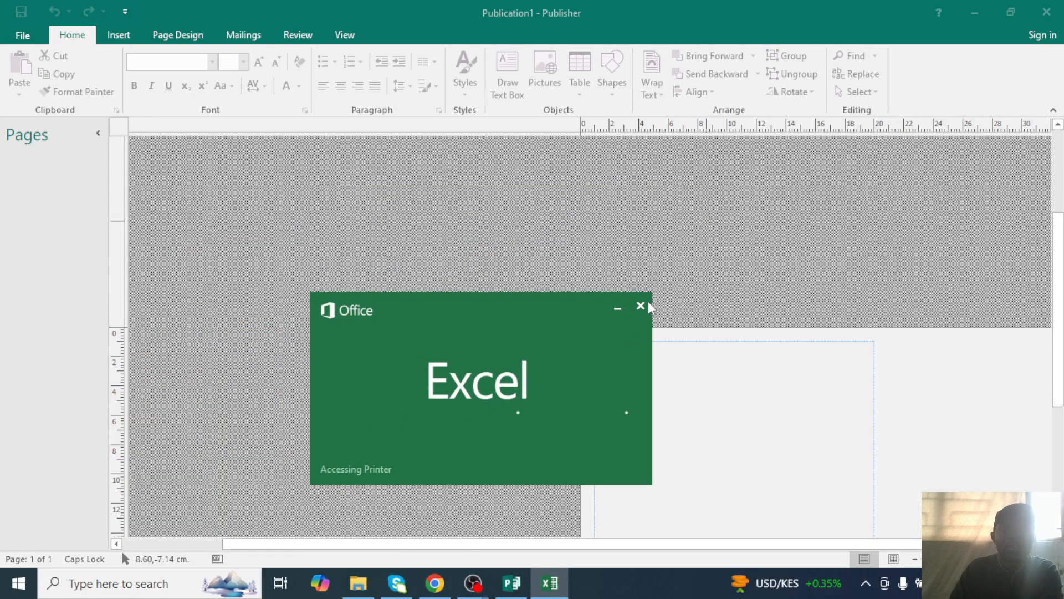
{"action": "left_click", "coordinate": [641, 306]}
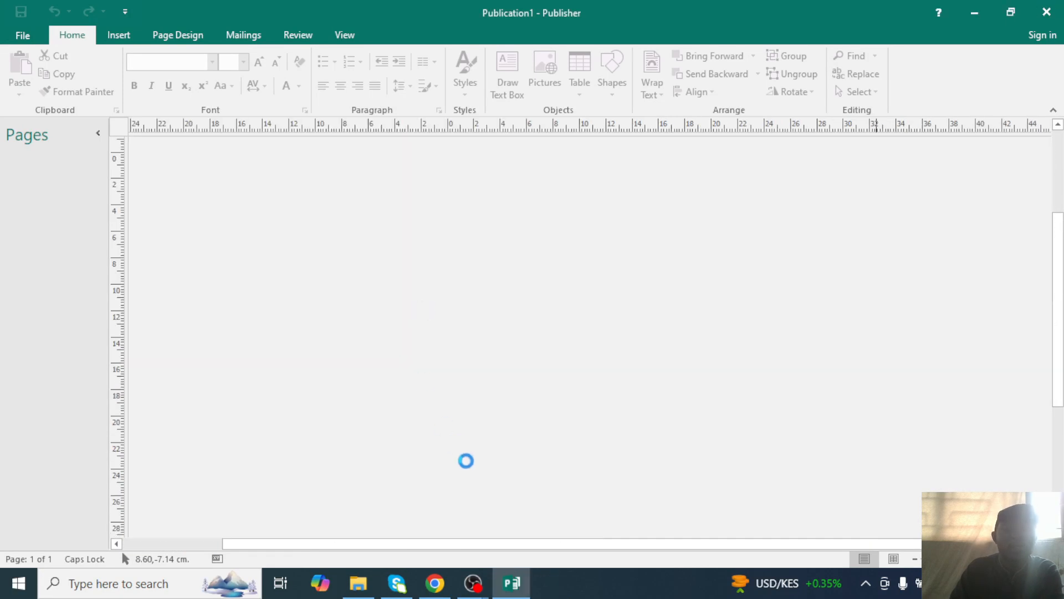
{"action": "left_click", "coordinate": [1047, 12]}
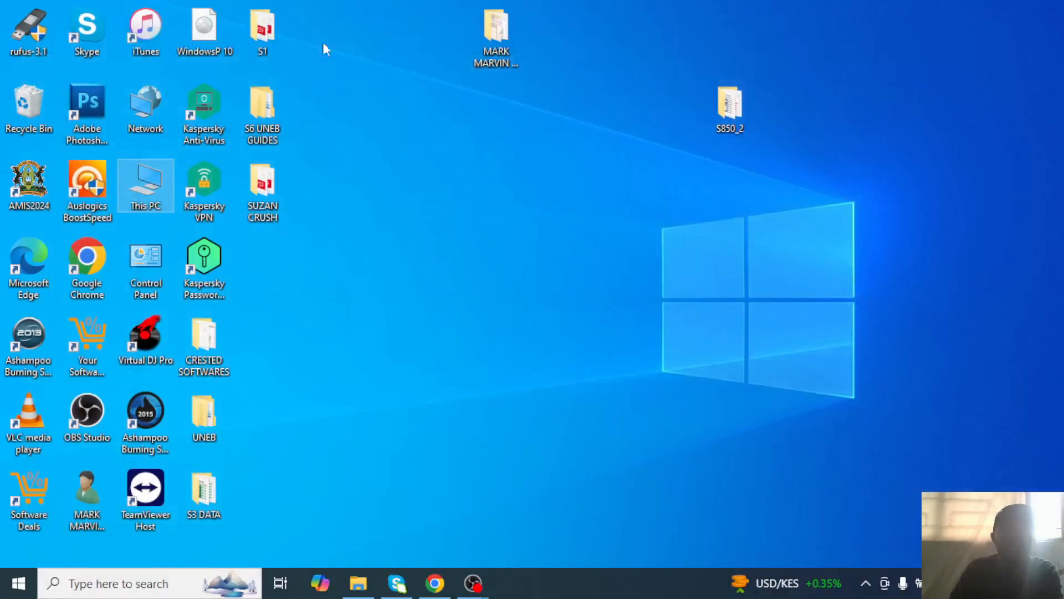
{"action": "right_click", "coordinate": [573, 239]}
{"action": "left_click", "coordinate": [606, 288]}
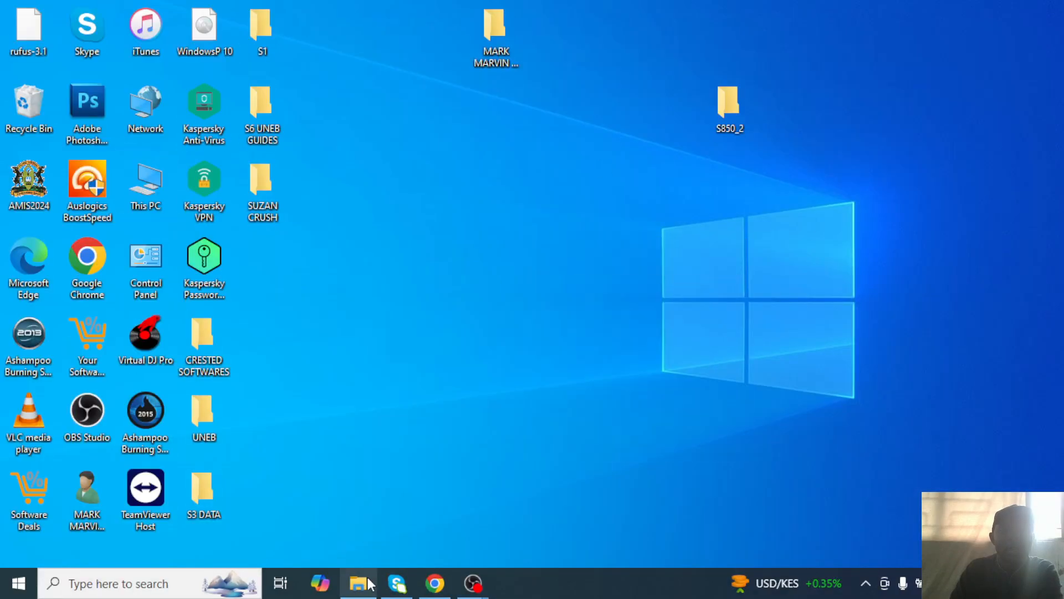
{"action": "left_click", "coordinate": [438, 584]}
{"action": "left_click", "coordinate": [441, 588]}
{"action": "double_click", "coordinate": [487, 55]}
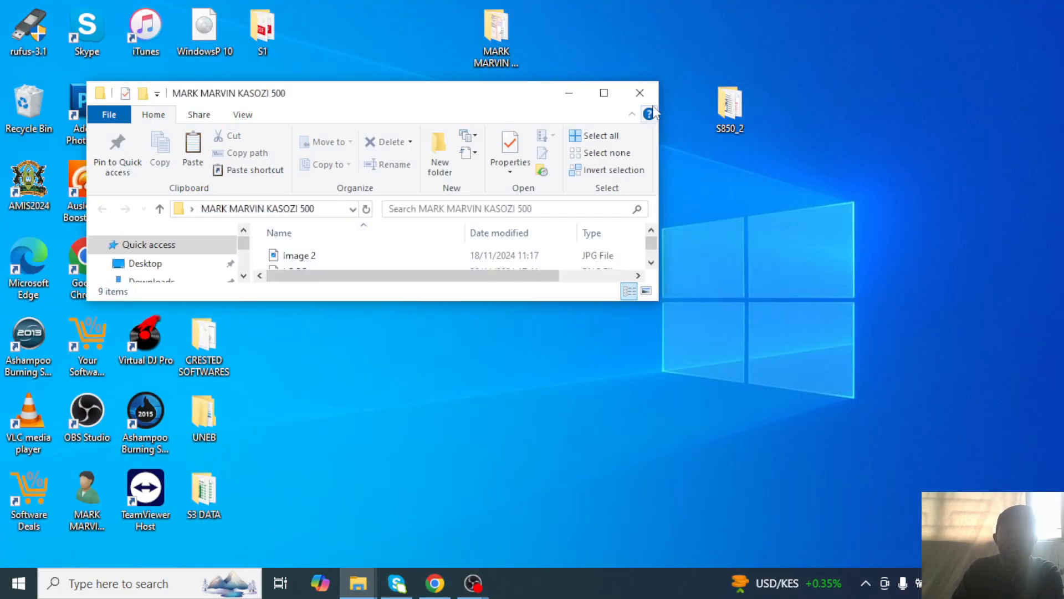
{"action": "left_click", "coordinate": [636, 98]}
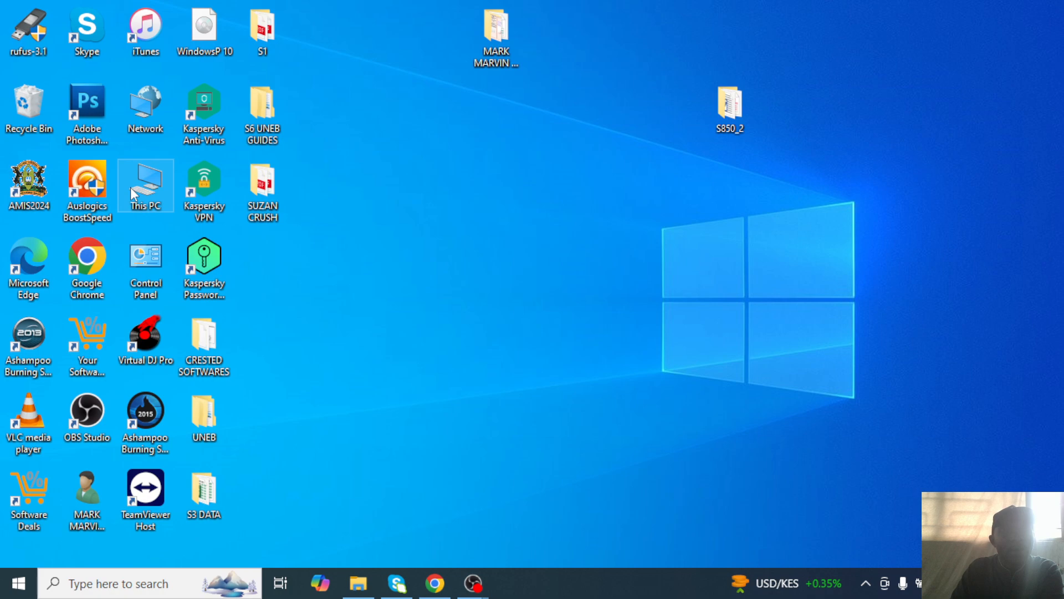
{"action": "double_click", "coordinate": [132, 187]}
{"action": "left_click", "coordinate": [623, 113]}
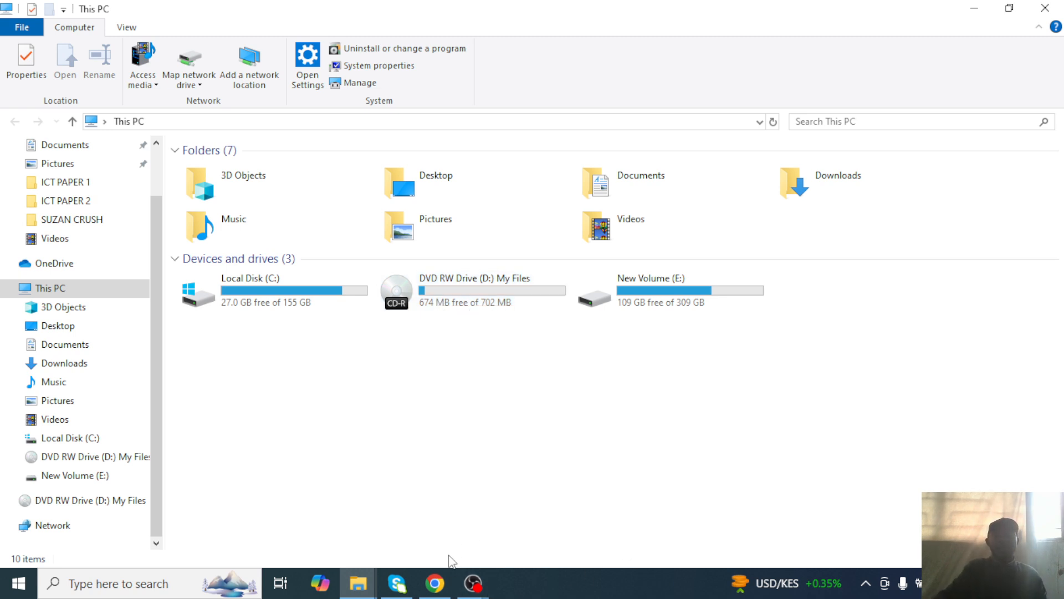
{"action": "left_click", "coordinate": [1045, 7]}
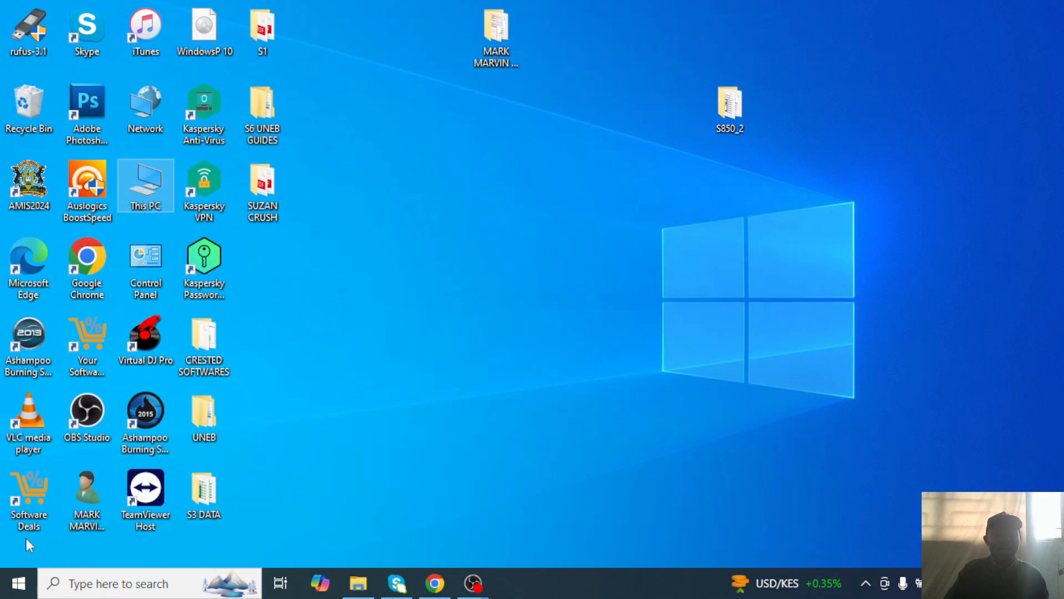
{"action": "mouse_move", "coordinate": [491, 592]}
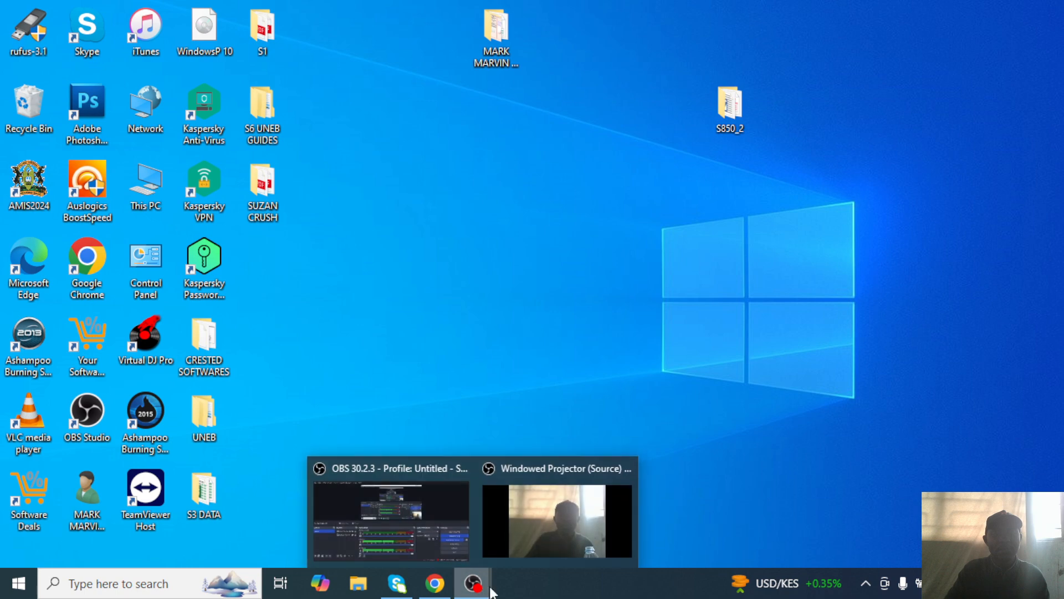
Bring the OBS Windowed Projector preview to the front.
{"action": "left_click", "coordinate": [573, 527]}
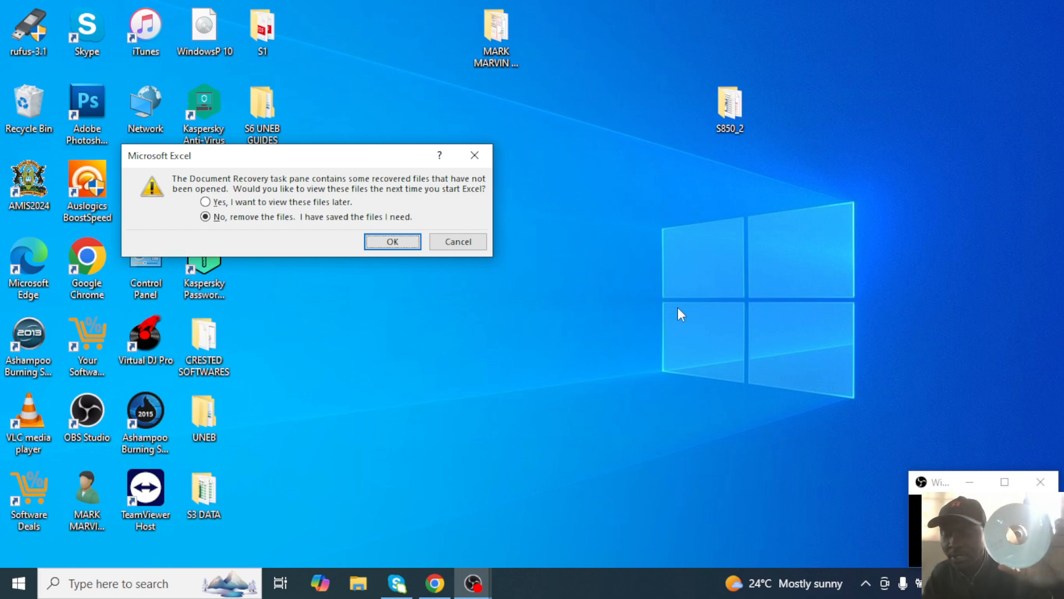
Dismiss Excel's recovery prompt and choose 'No, remove the files' to exit Excel.
{"action": "left_click", "coordinate": [478, 155]}
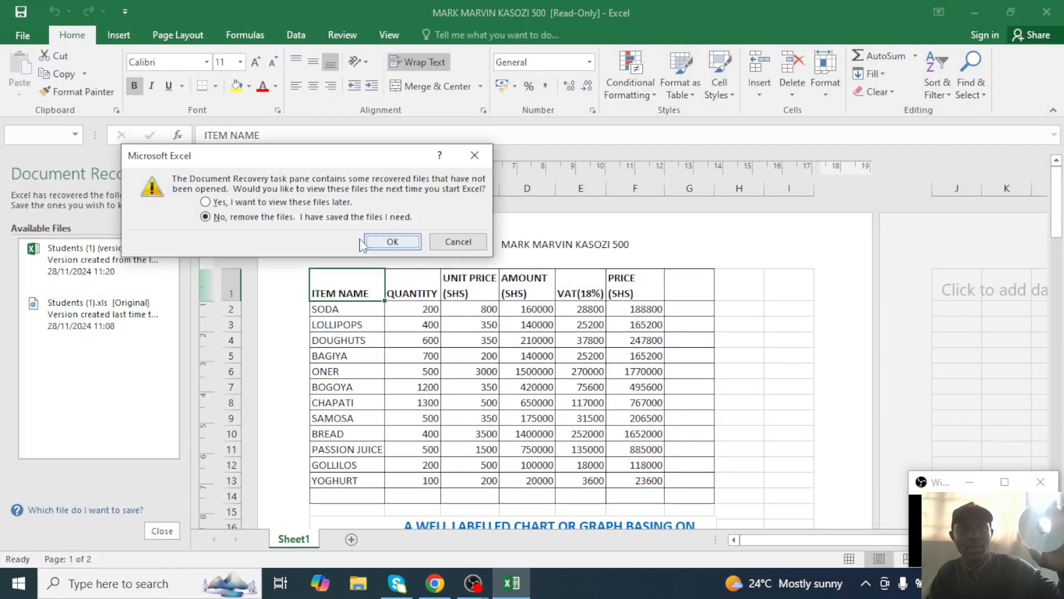
{"action": "left_click", "coordinate": [397, 242]}
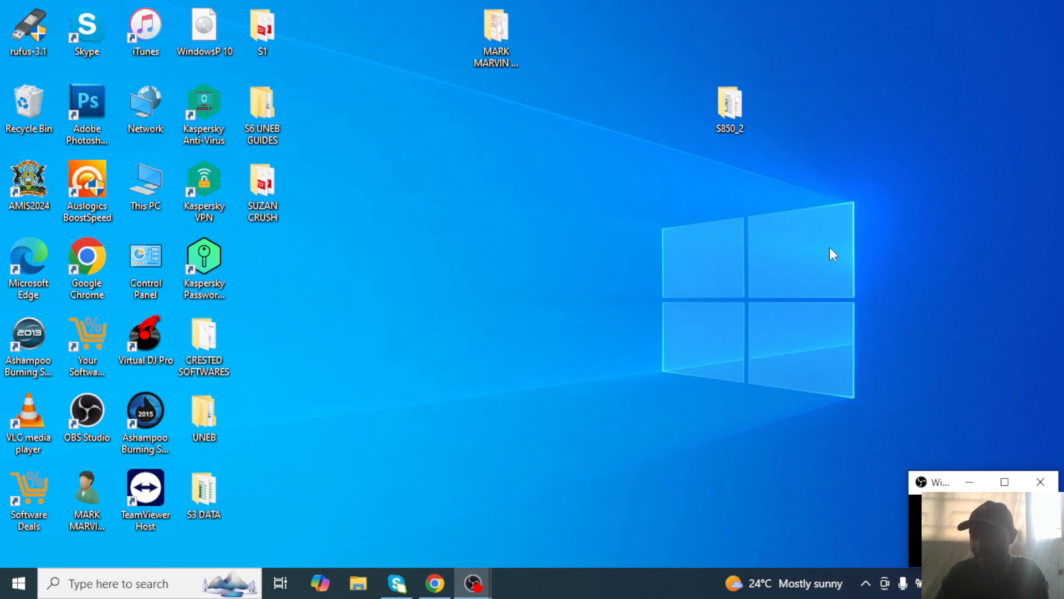
Refresh the desktop and restore Chrome on the YouTube channel's Videos page.
{"action": "right_click", "coordinate": [480, 200]}
{"action": "left_click", "coordinate": [531, 243]}
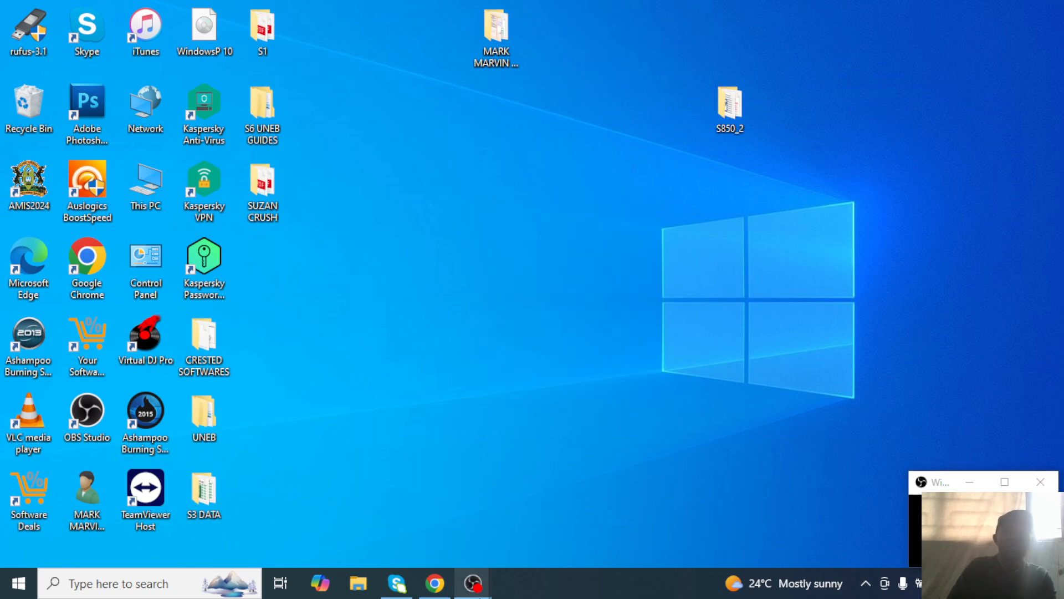
{"action": "left_click", "coordinate": [446, 592]}
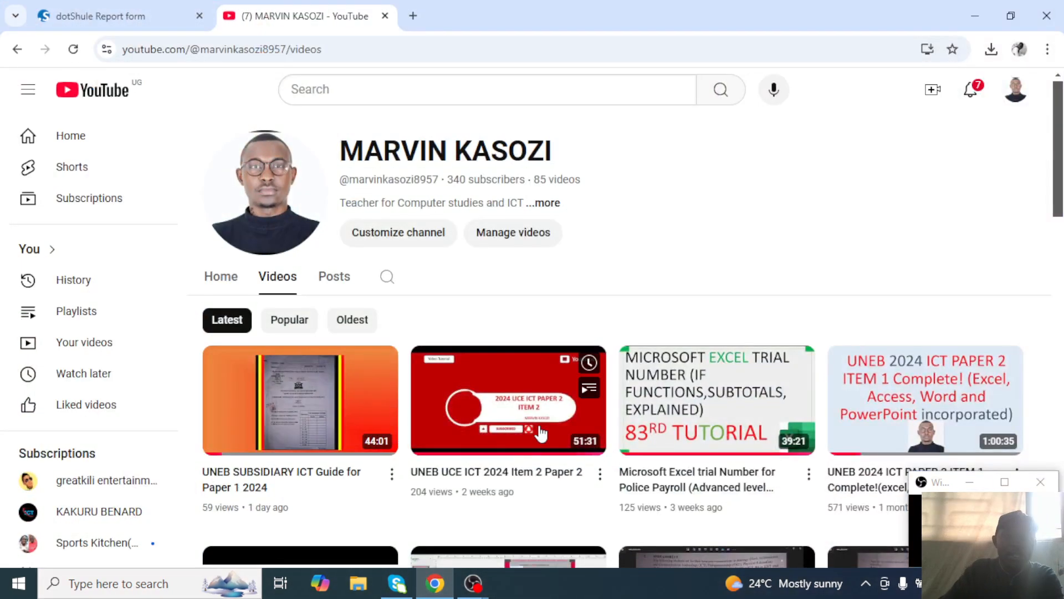